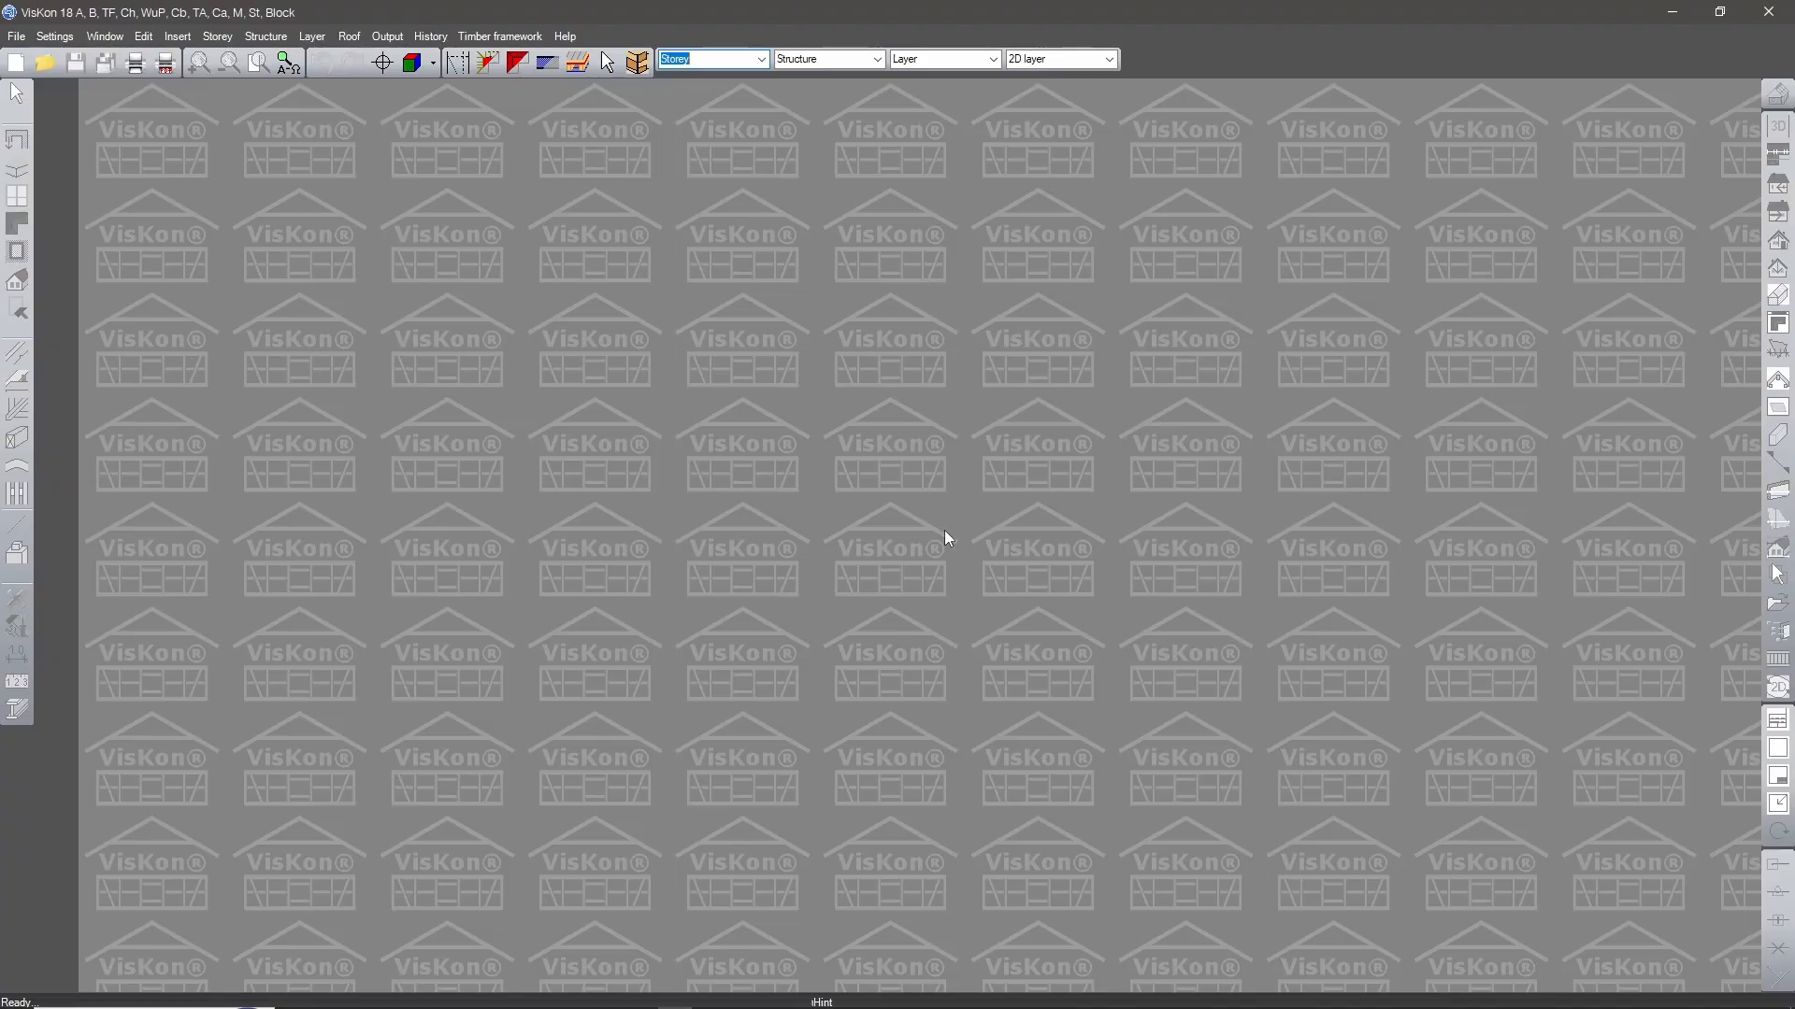
Start a new project with a ground floor storey and a 1000 by 1000 cm raft foundation slab, leaving the project data empty.
click(44, 65)
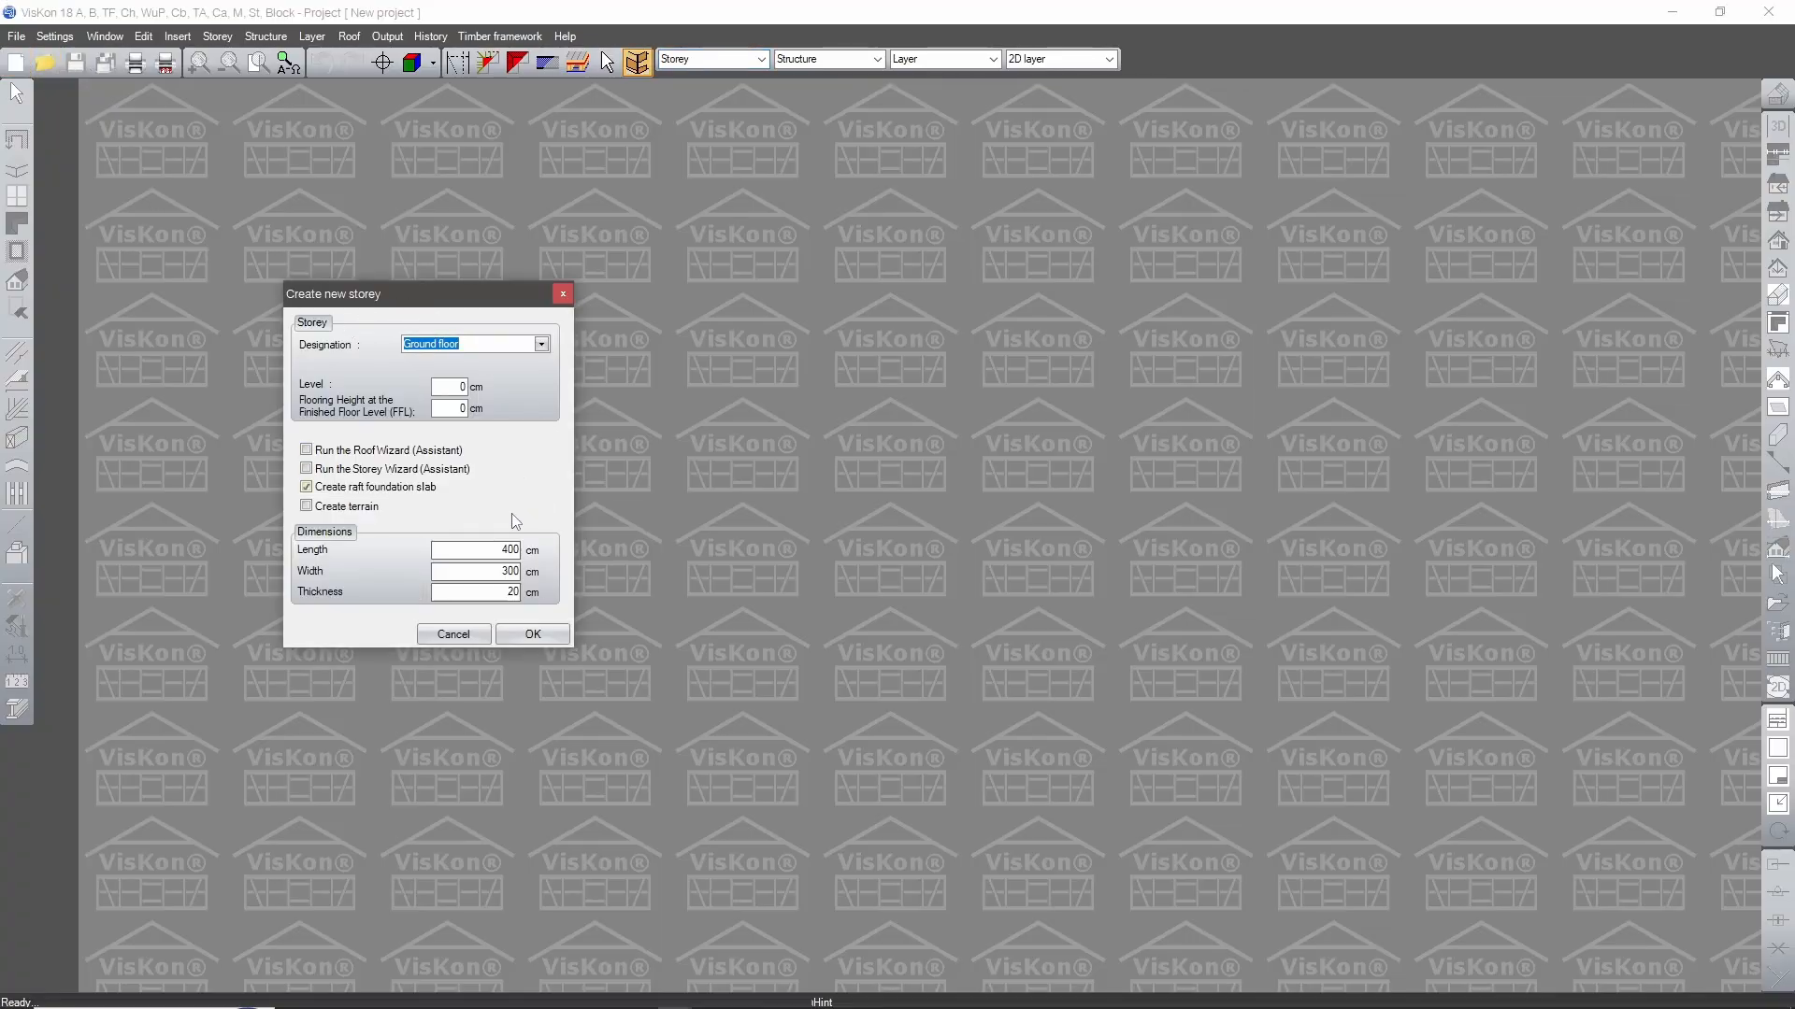
click(349, 490)
click(351, 492)
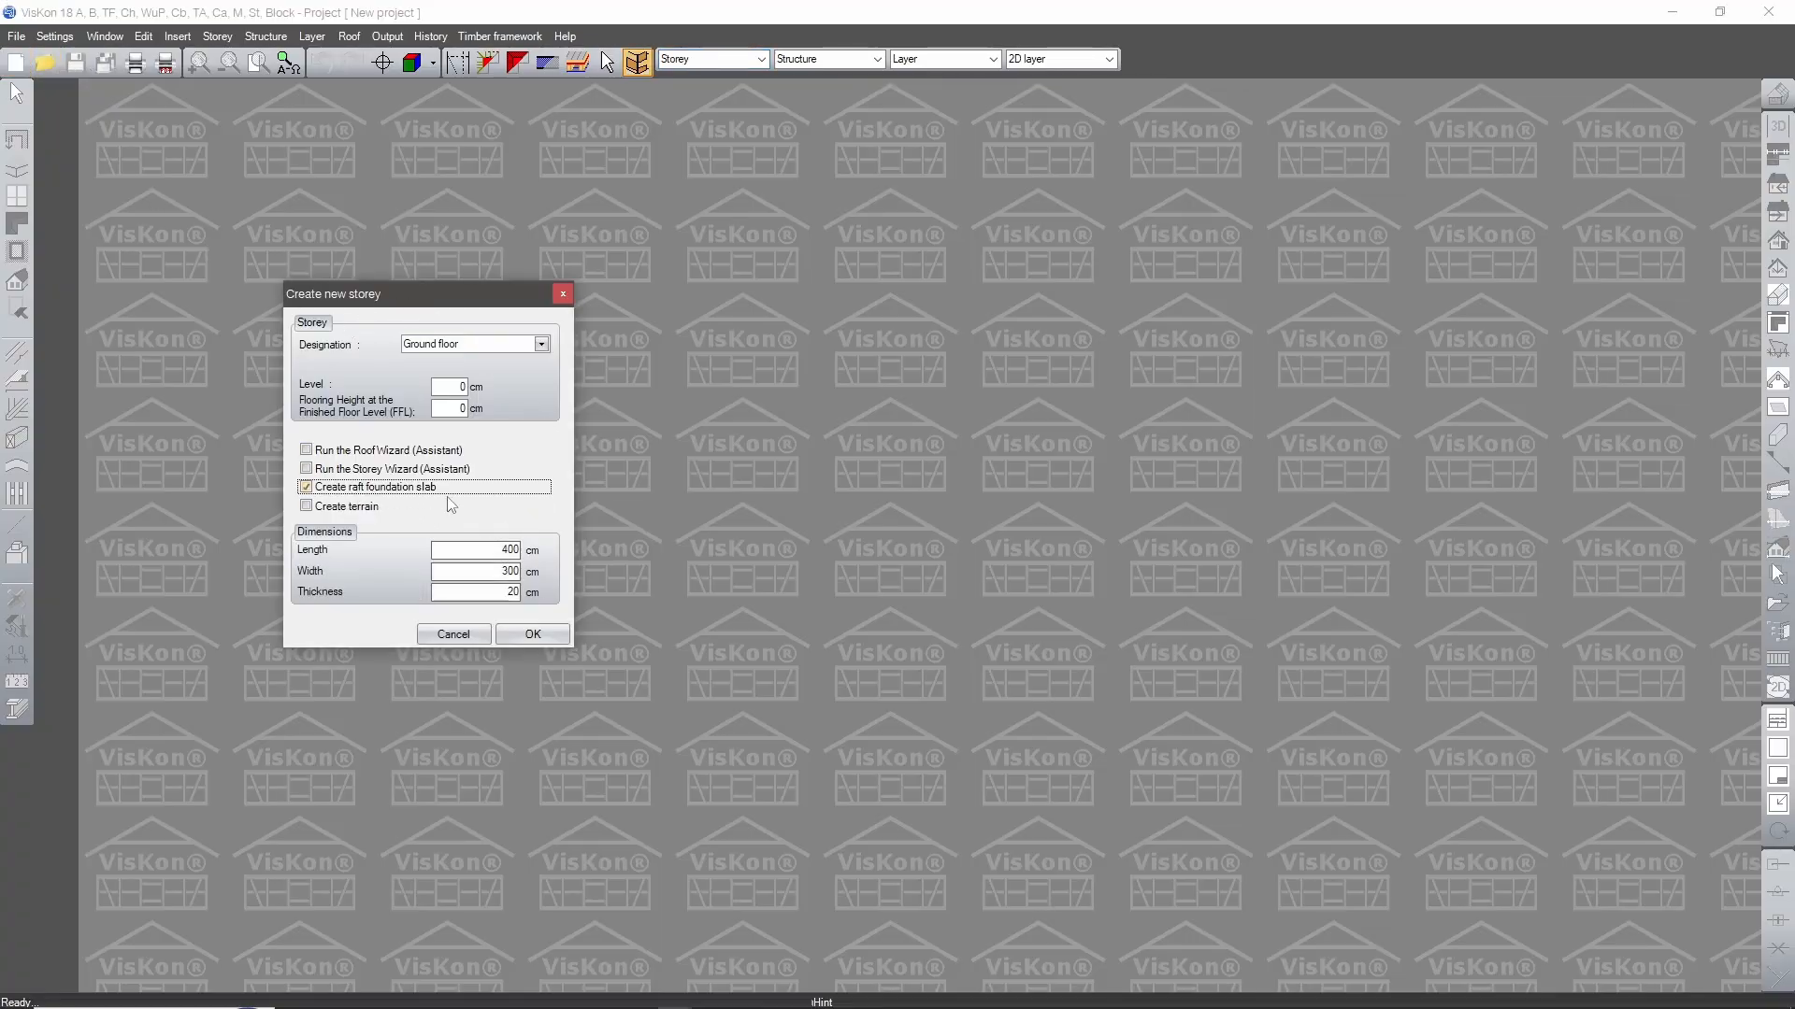
key(Tab)
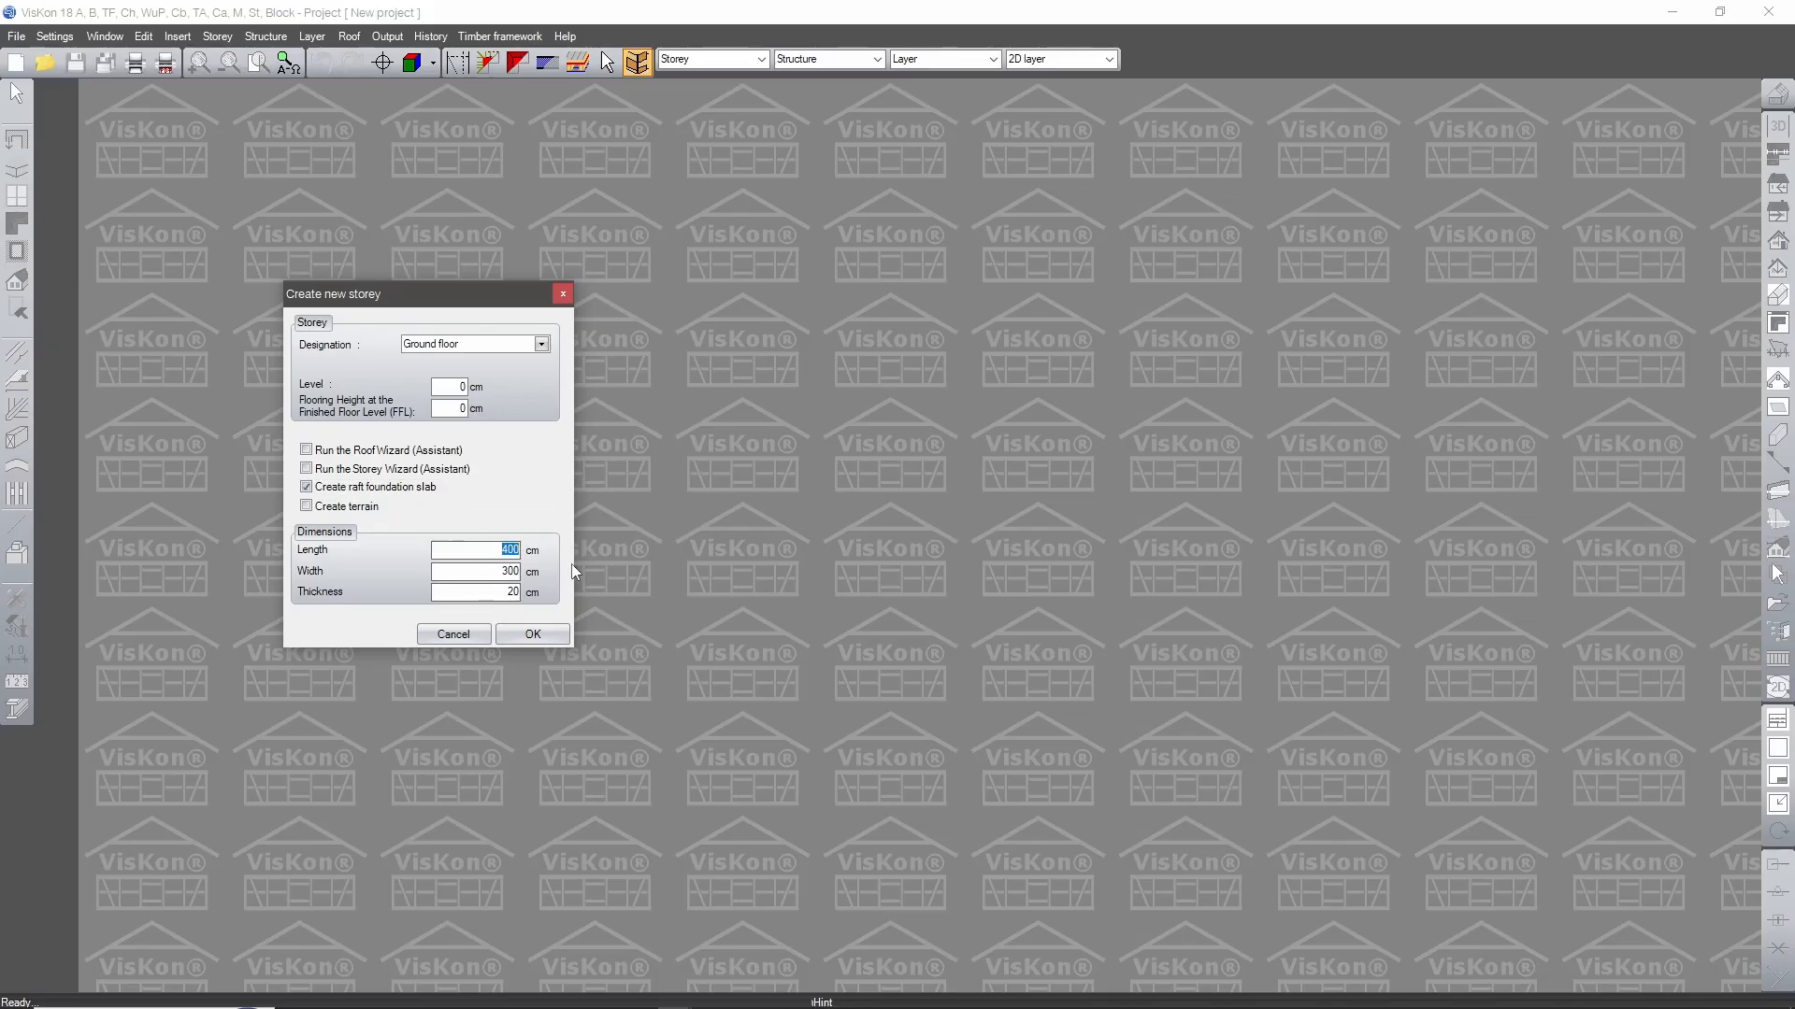
text(1000)
key(Tab)
text(1000)
key(Return)
click(592, 377)
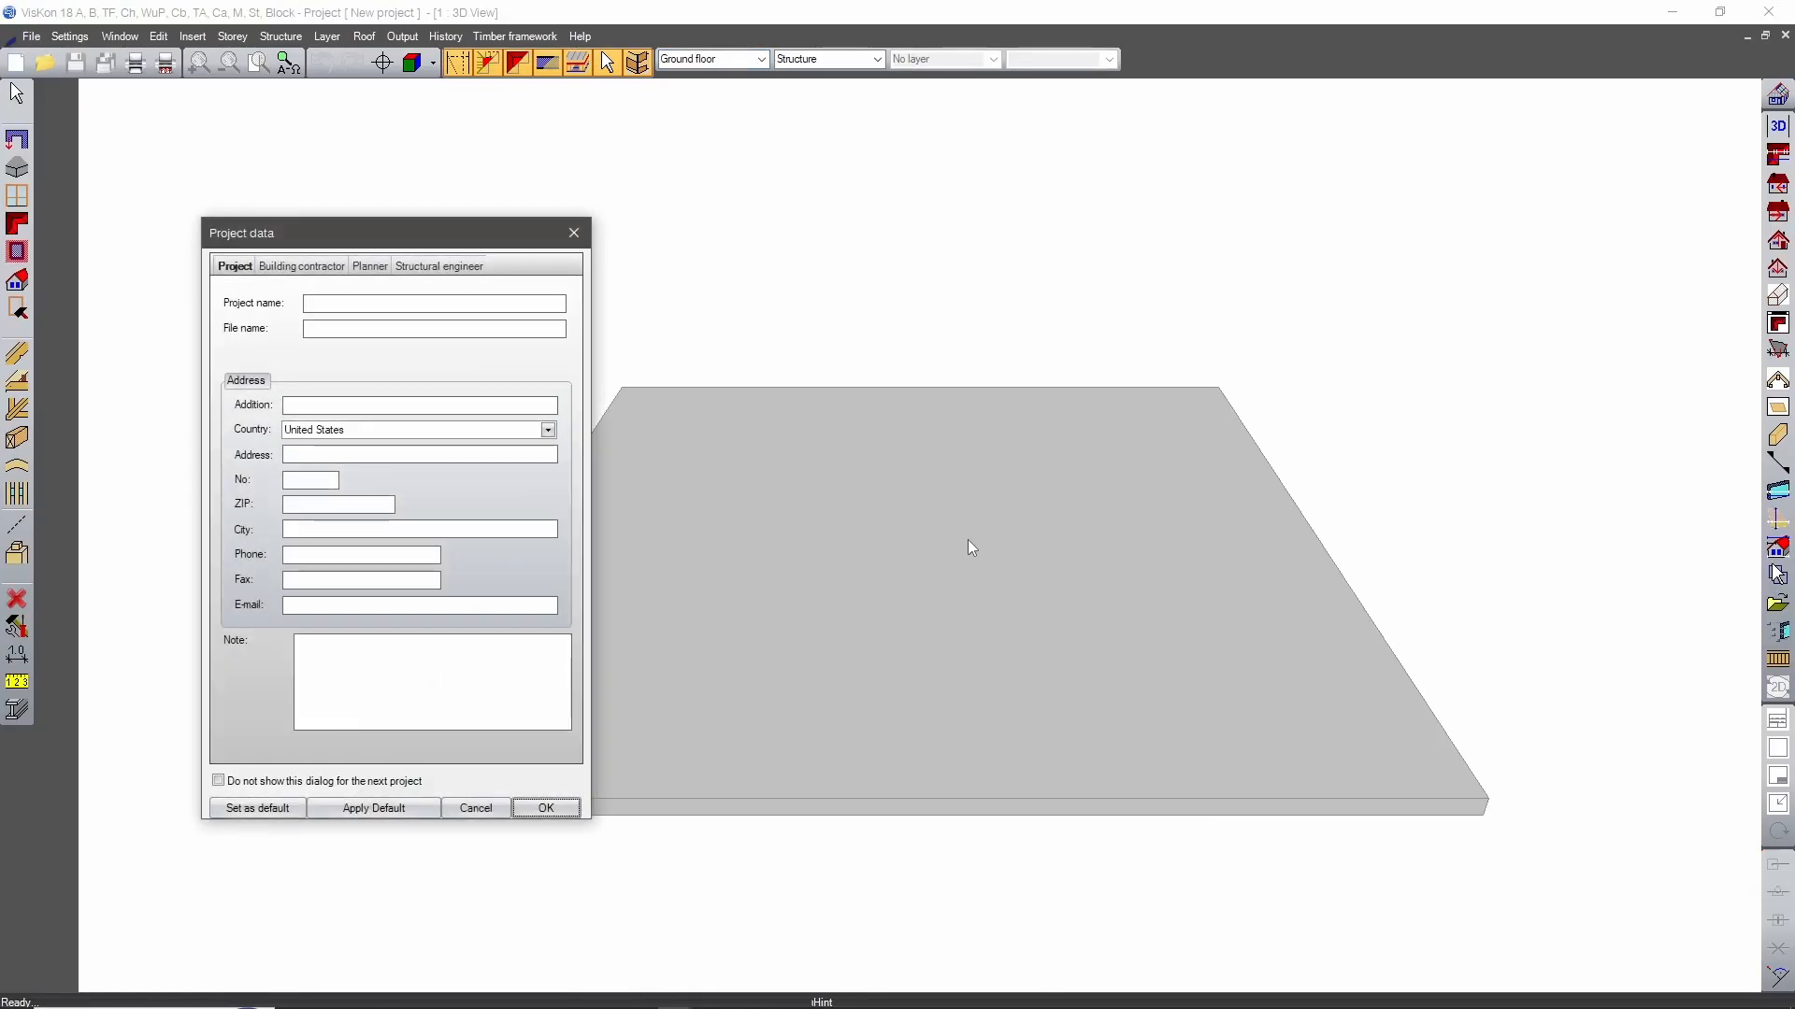
click(476, 808)
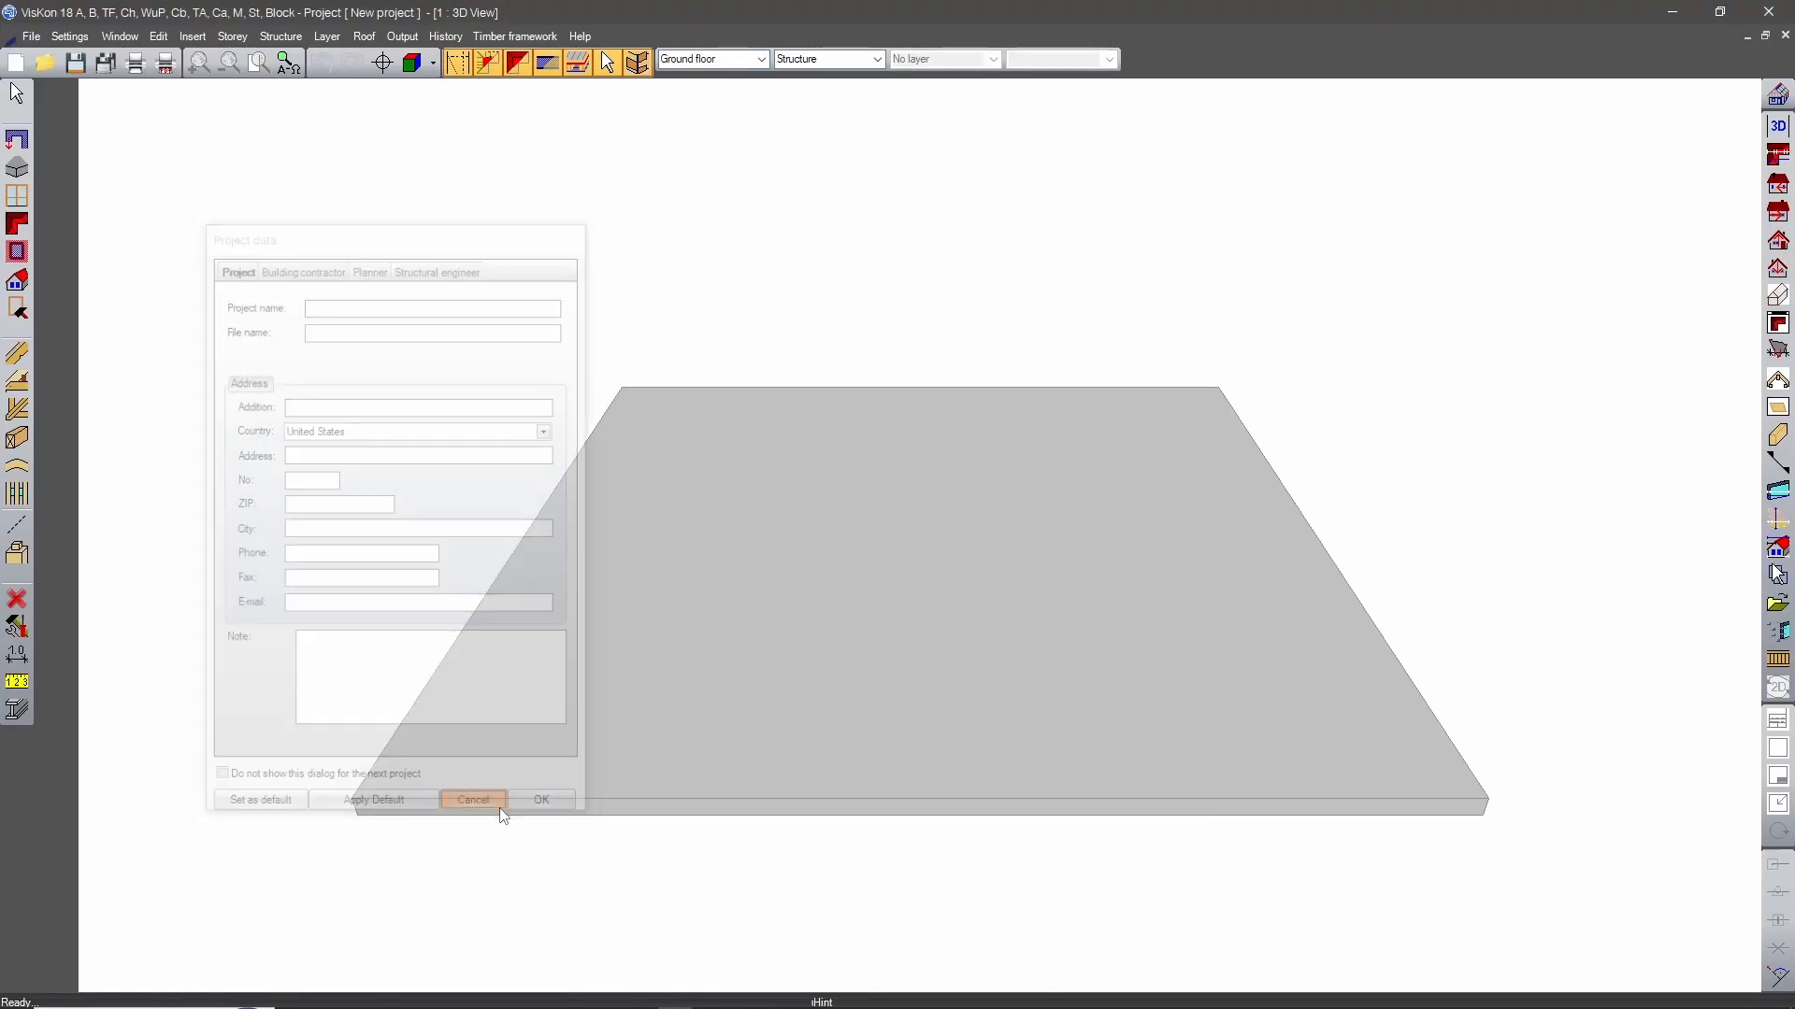
Create a 3D guide line parallel to the slab's rear edge, offset inward onto the slab.
middle_drag(1051, 696, 876, 760)
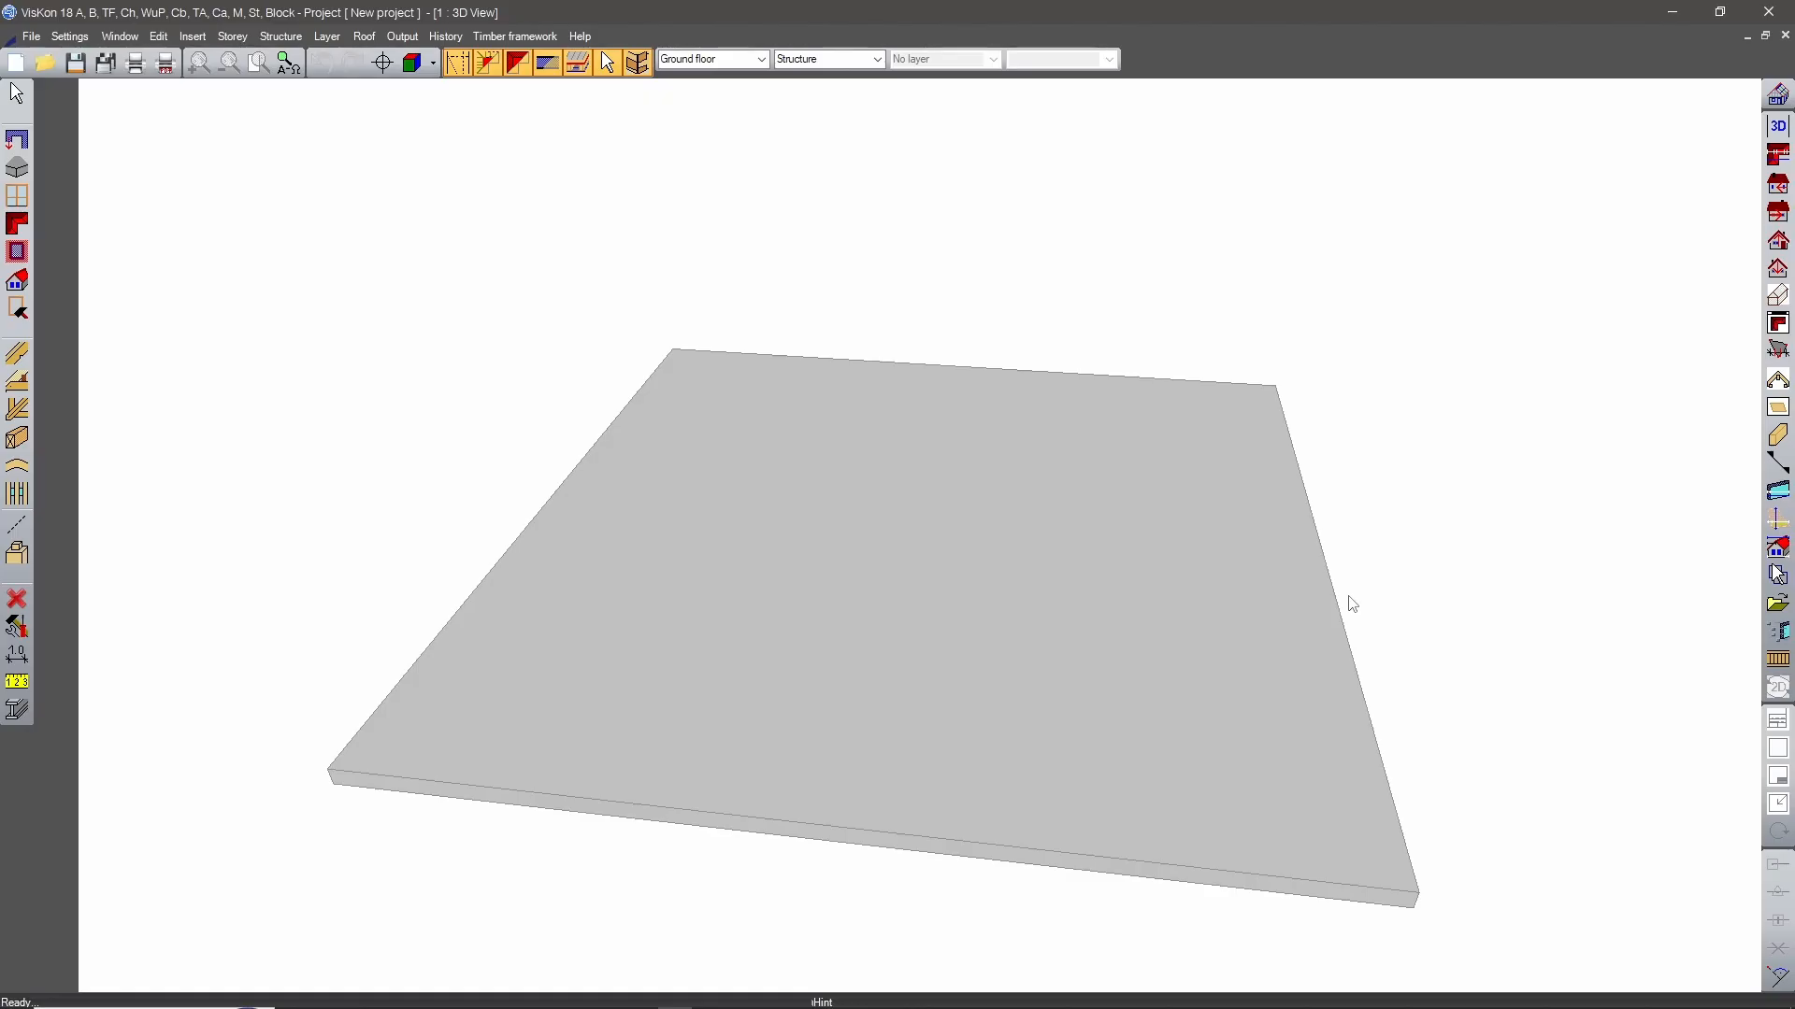
click(17, 524)
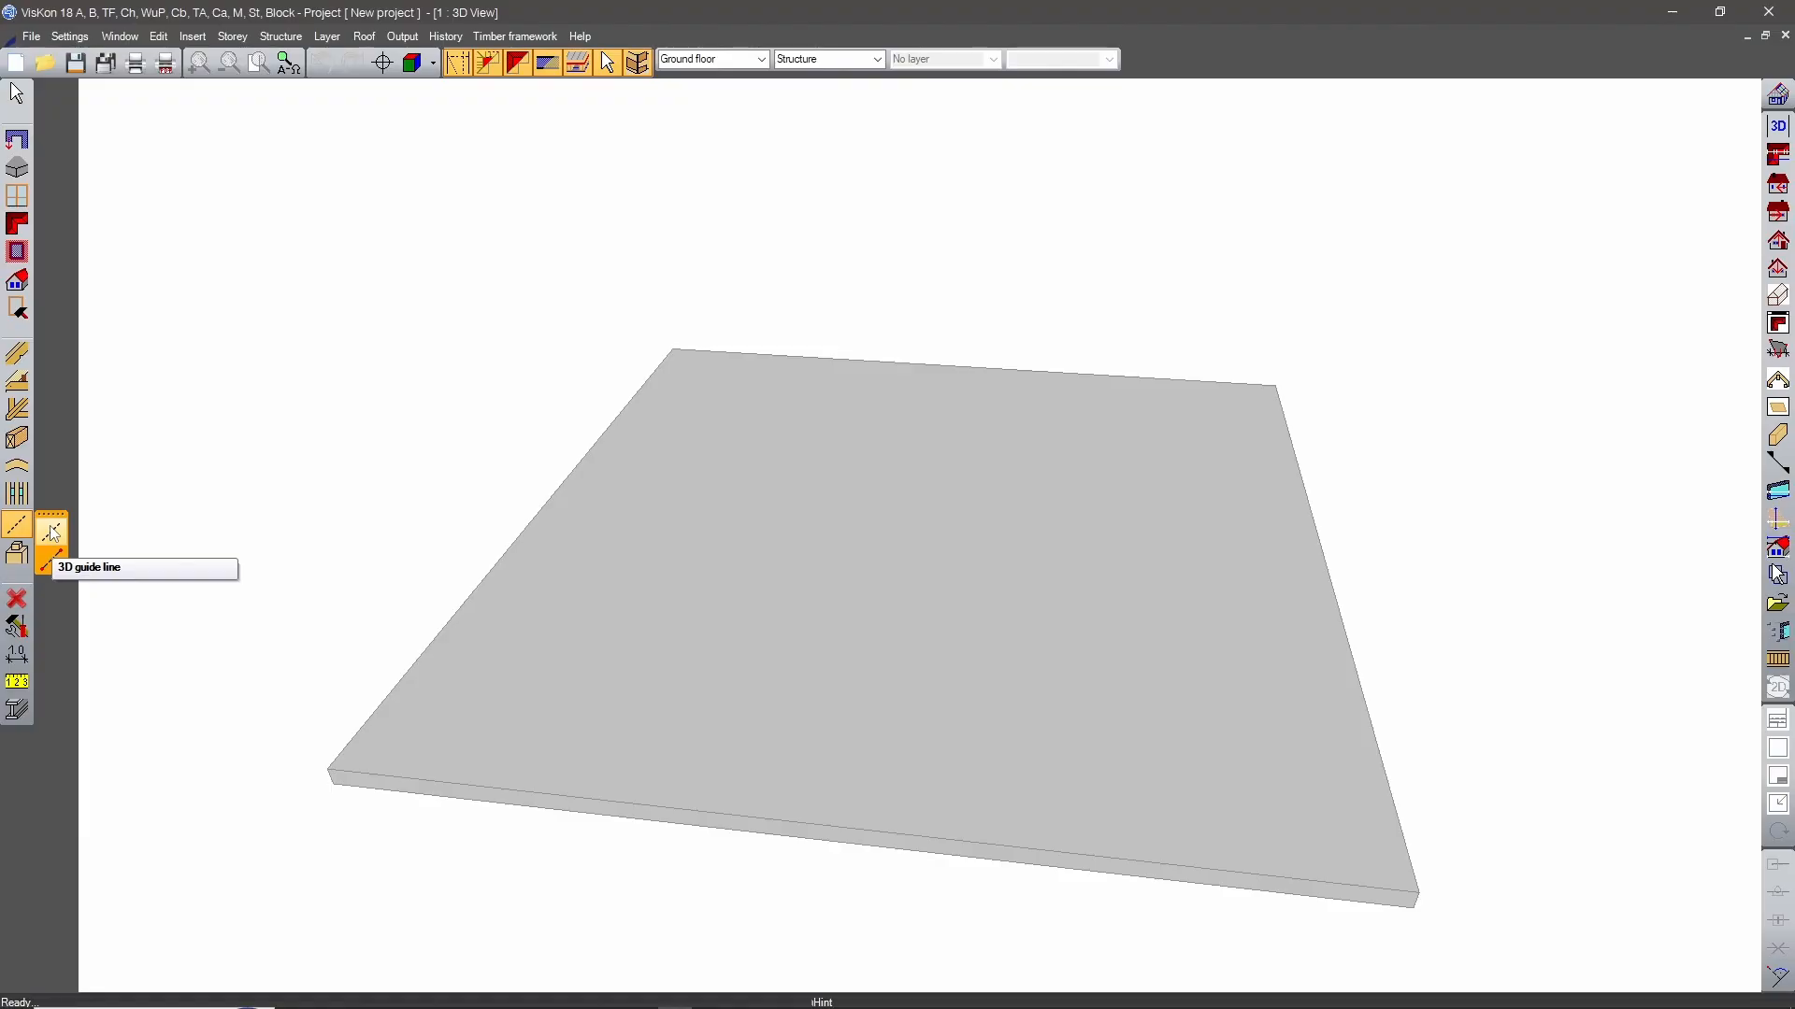
click(52, 533)
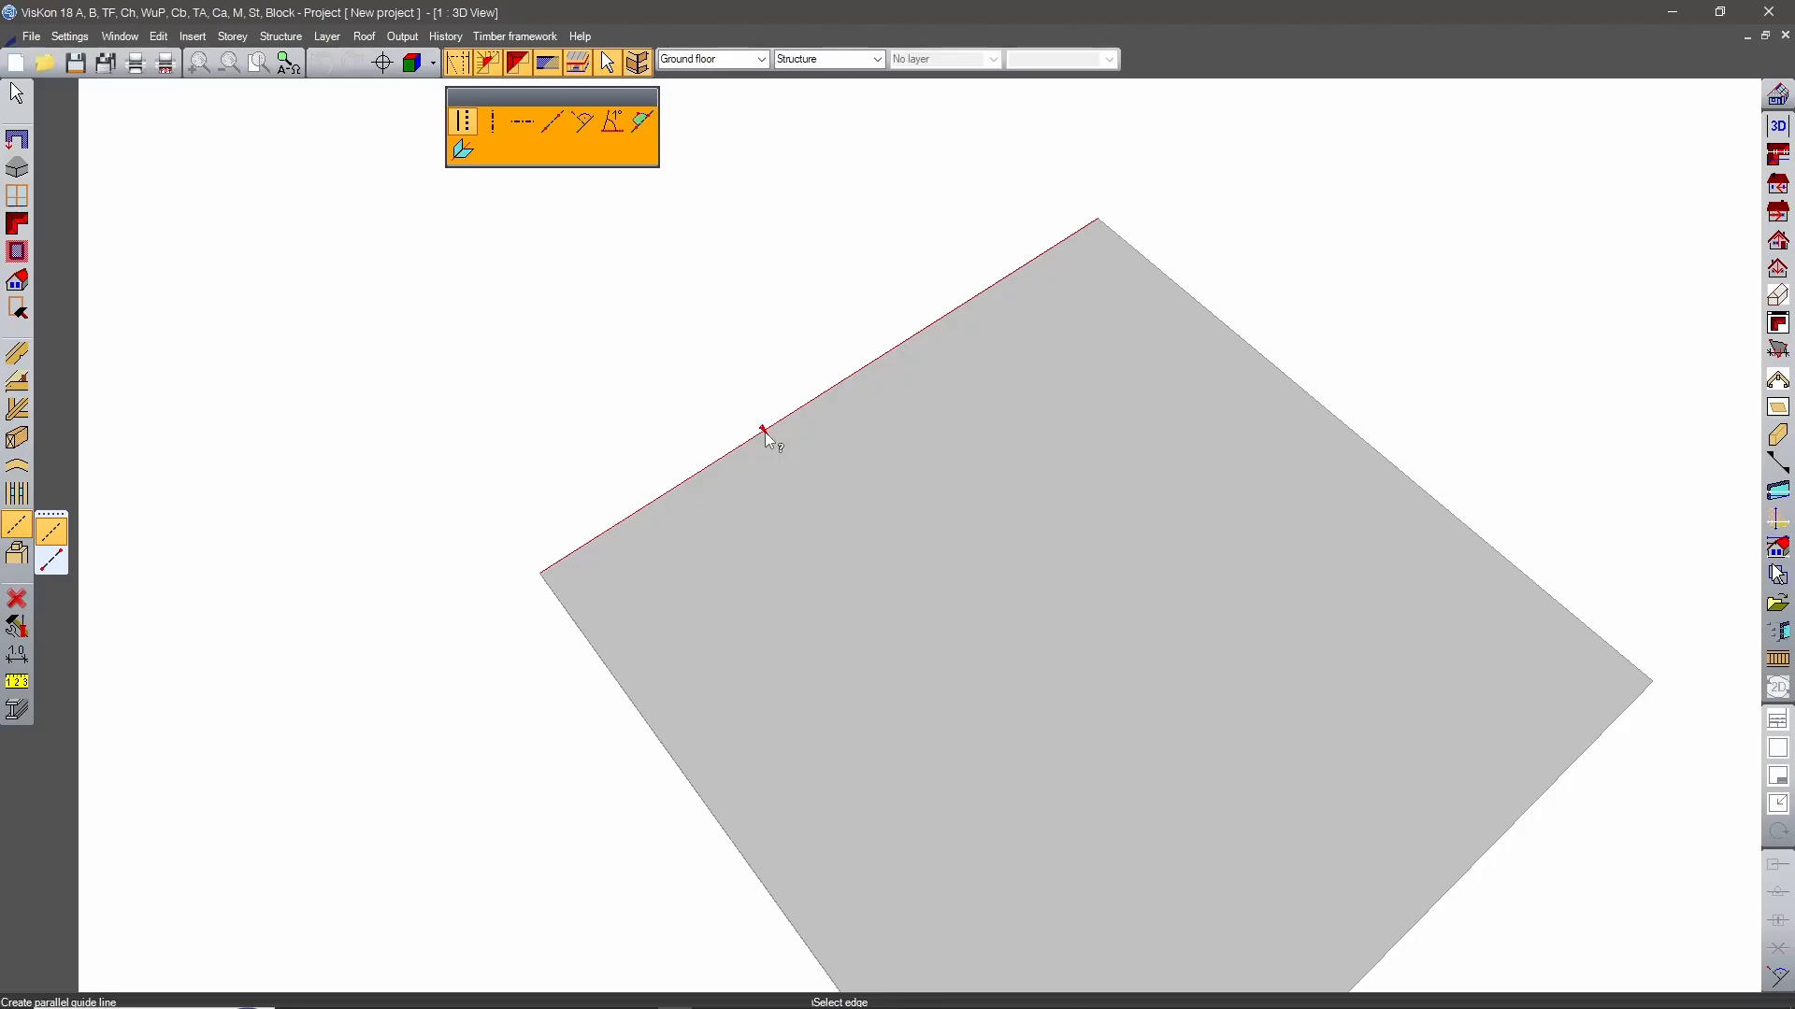
click(765, 431)
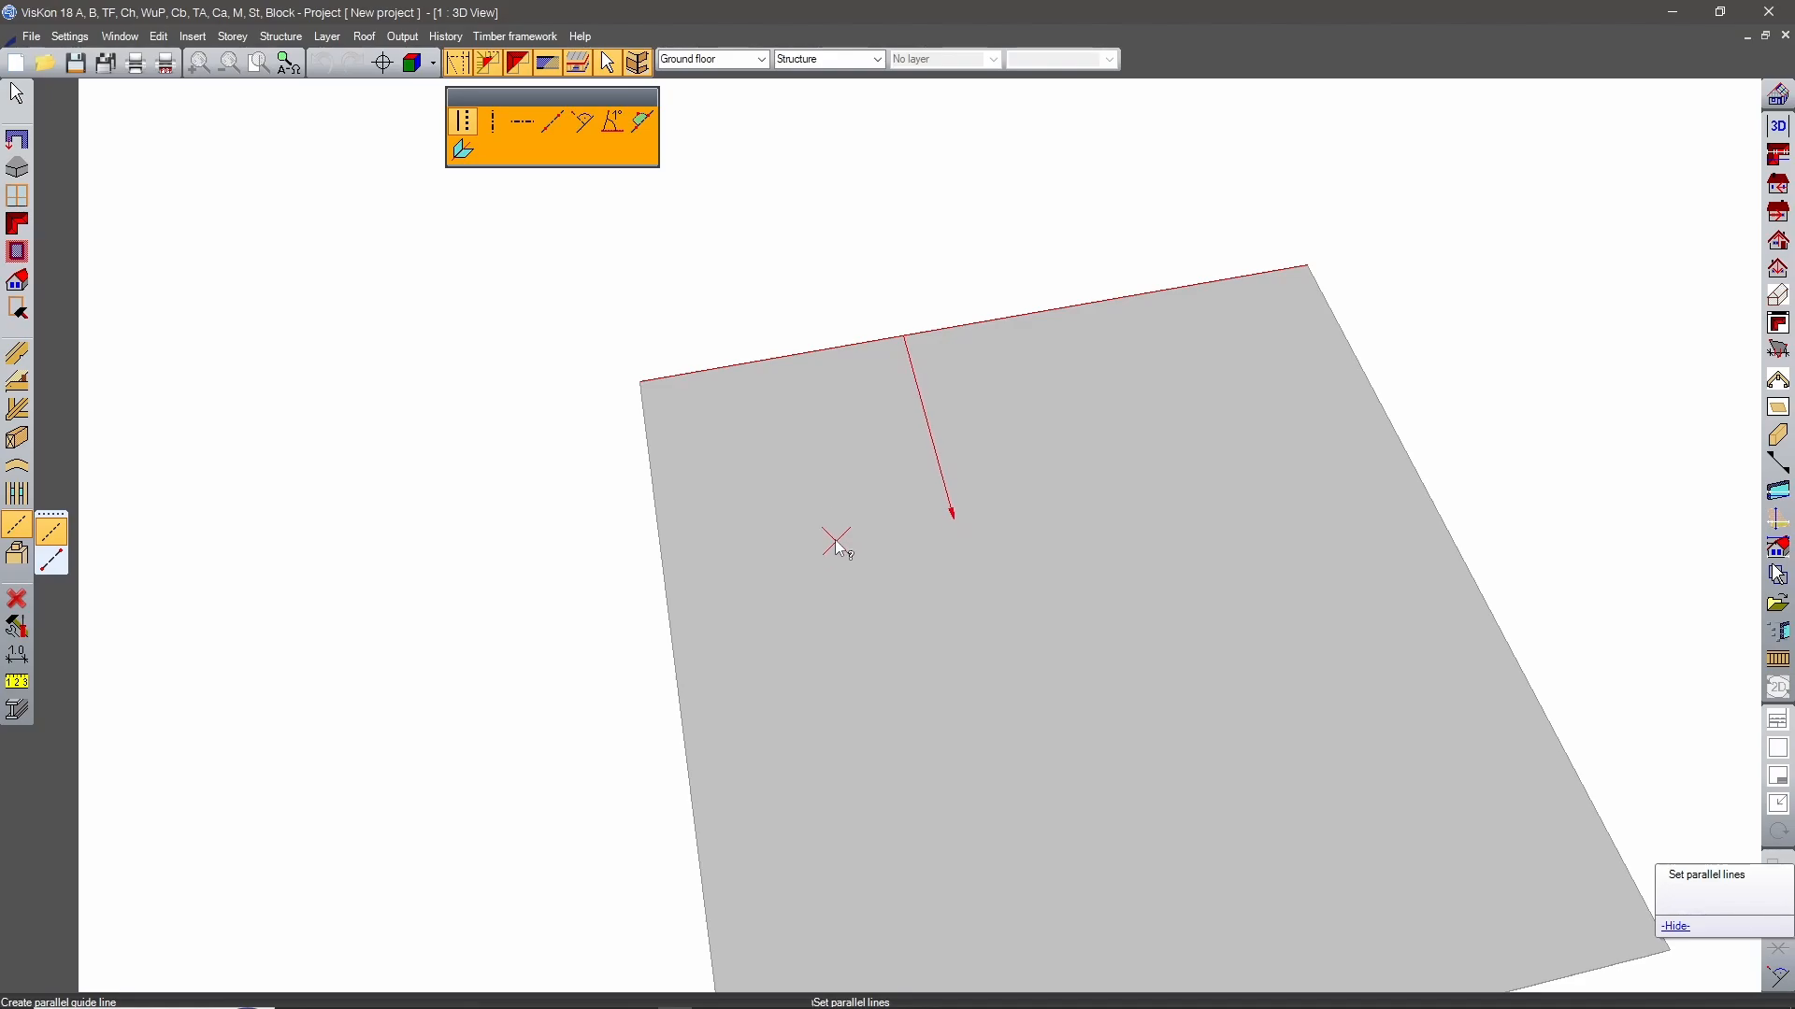
click(832, 534)
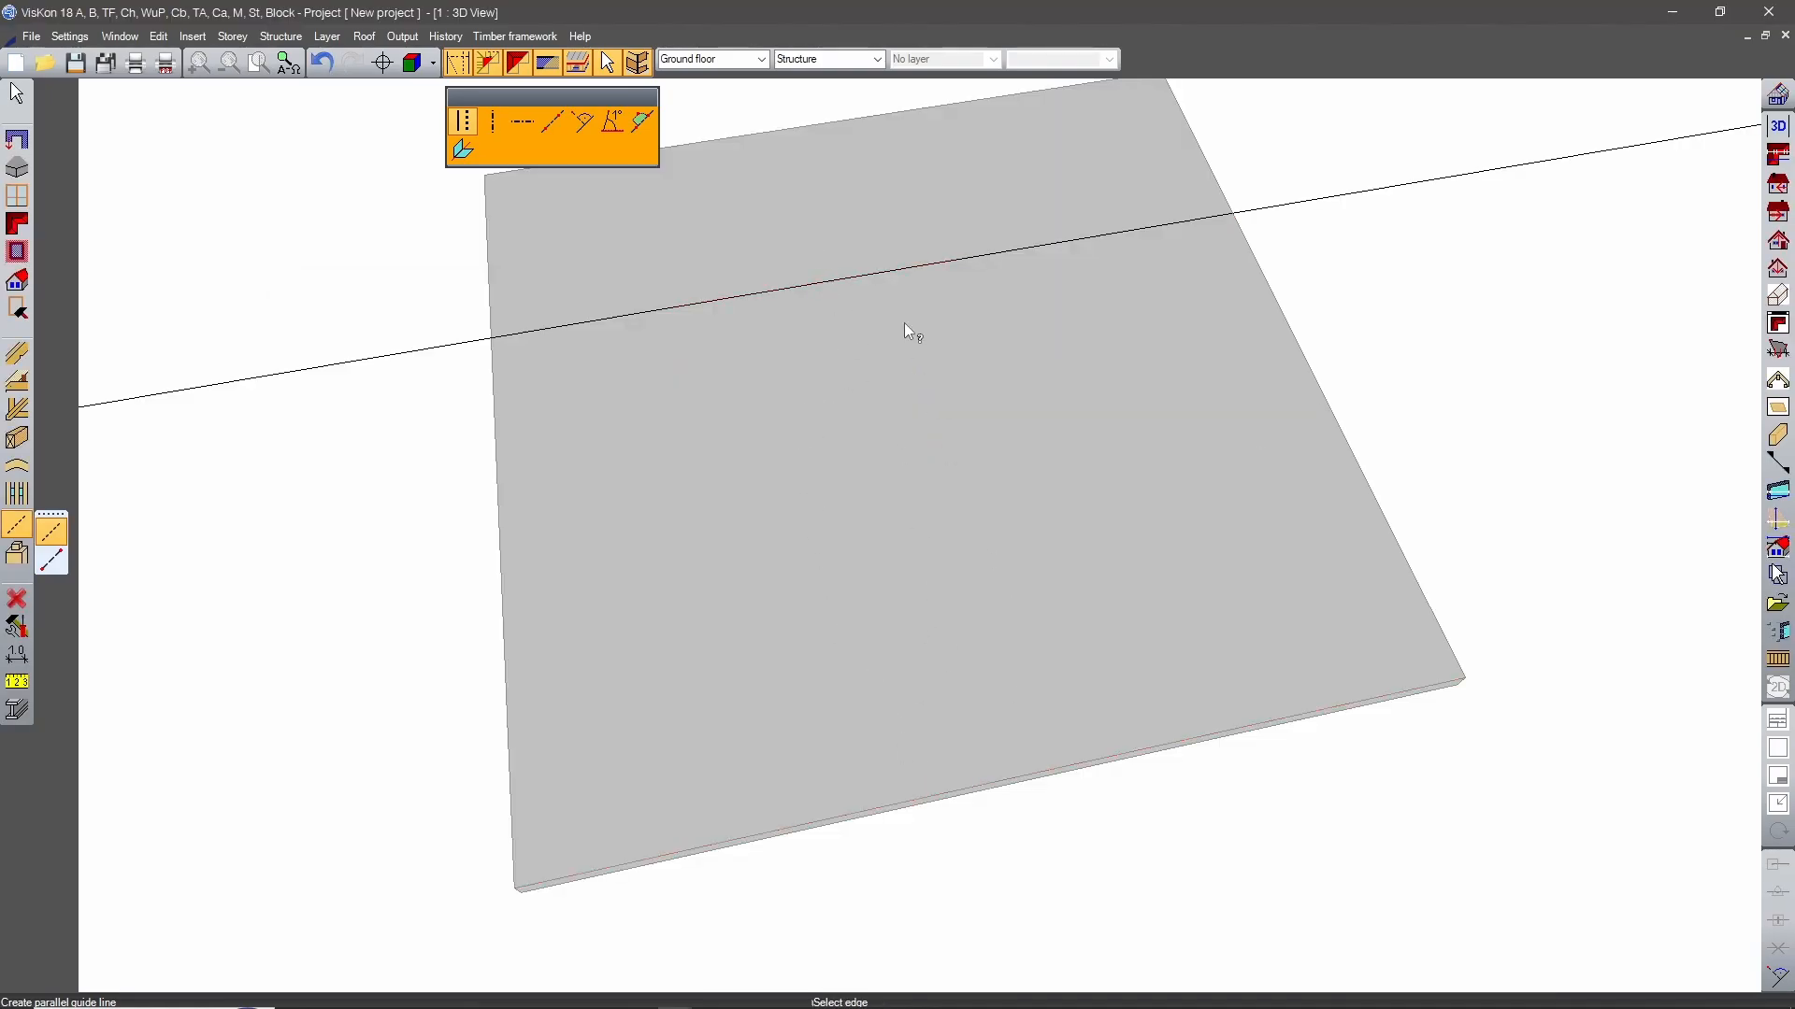
Add one parallel guide line 300 cm inward from the slab's left side edge.
click(518, 785)
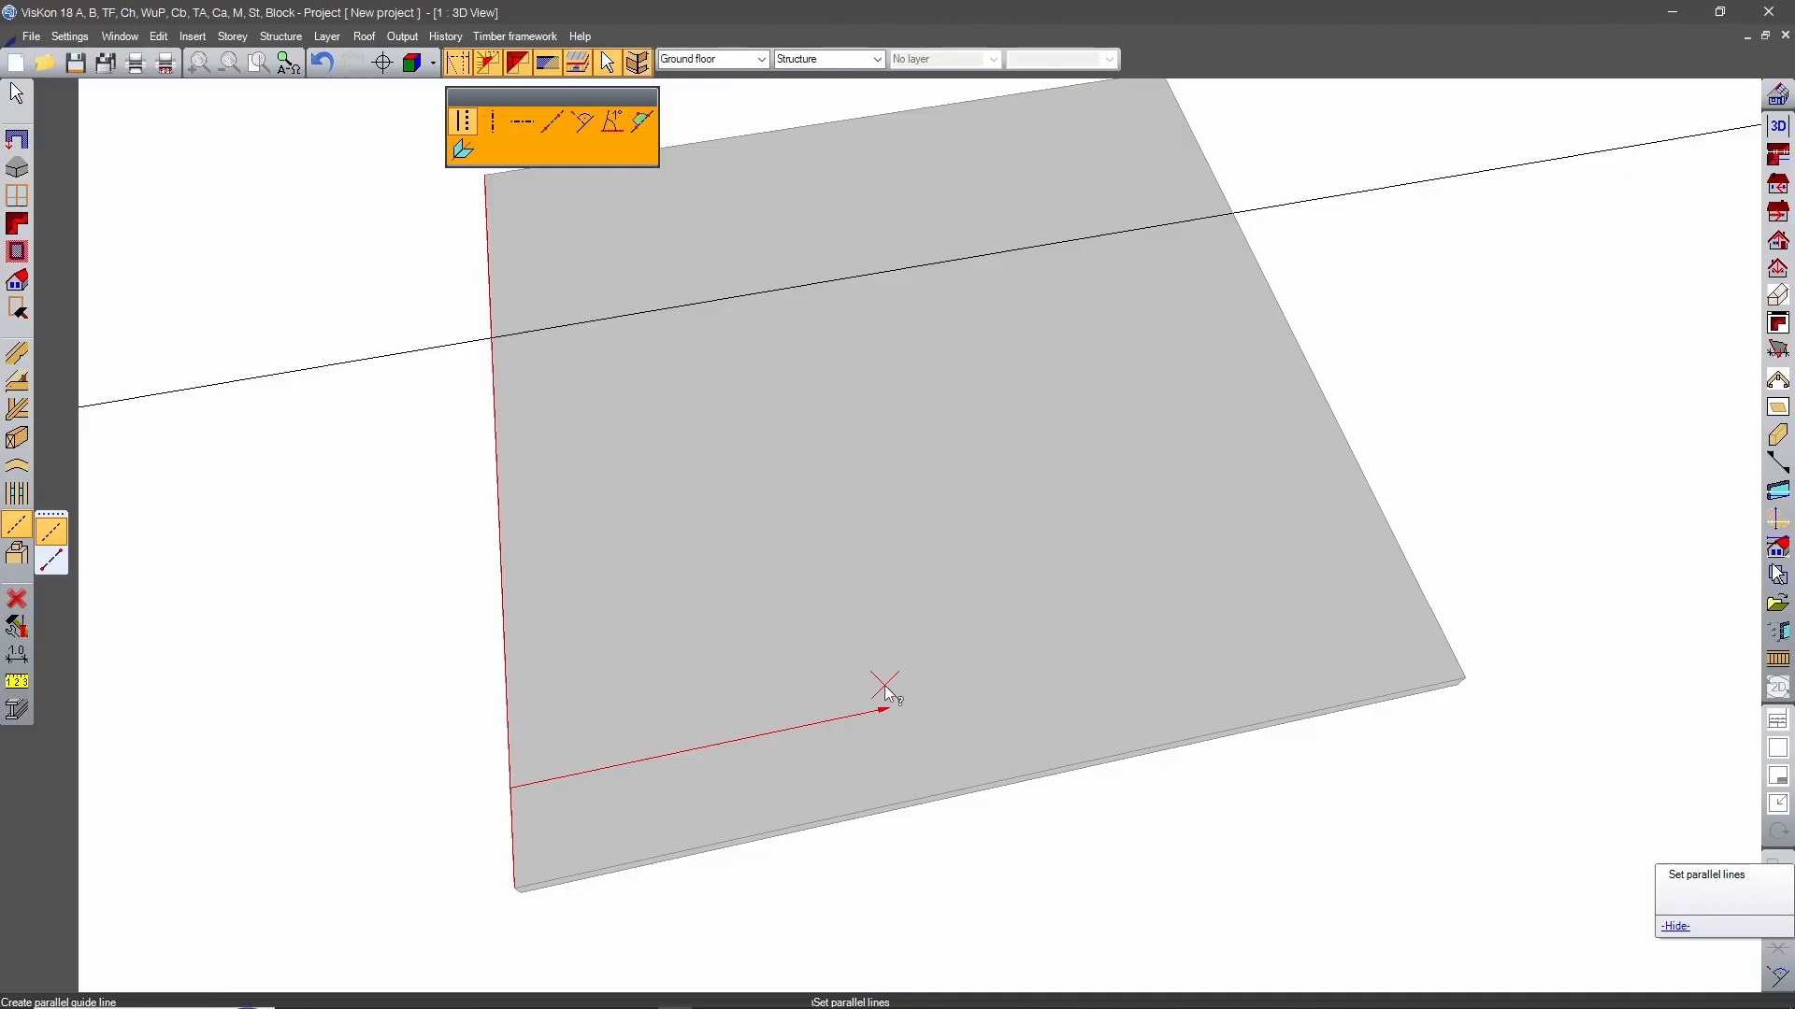
click(884, 688)
text(3000)
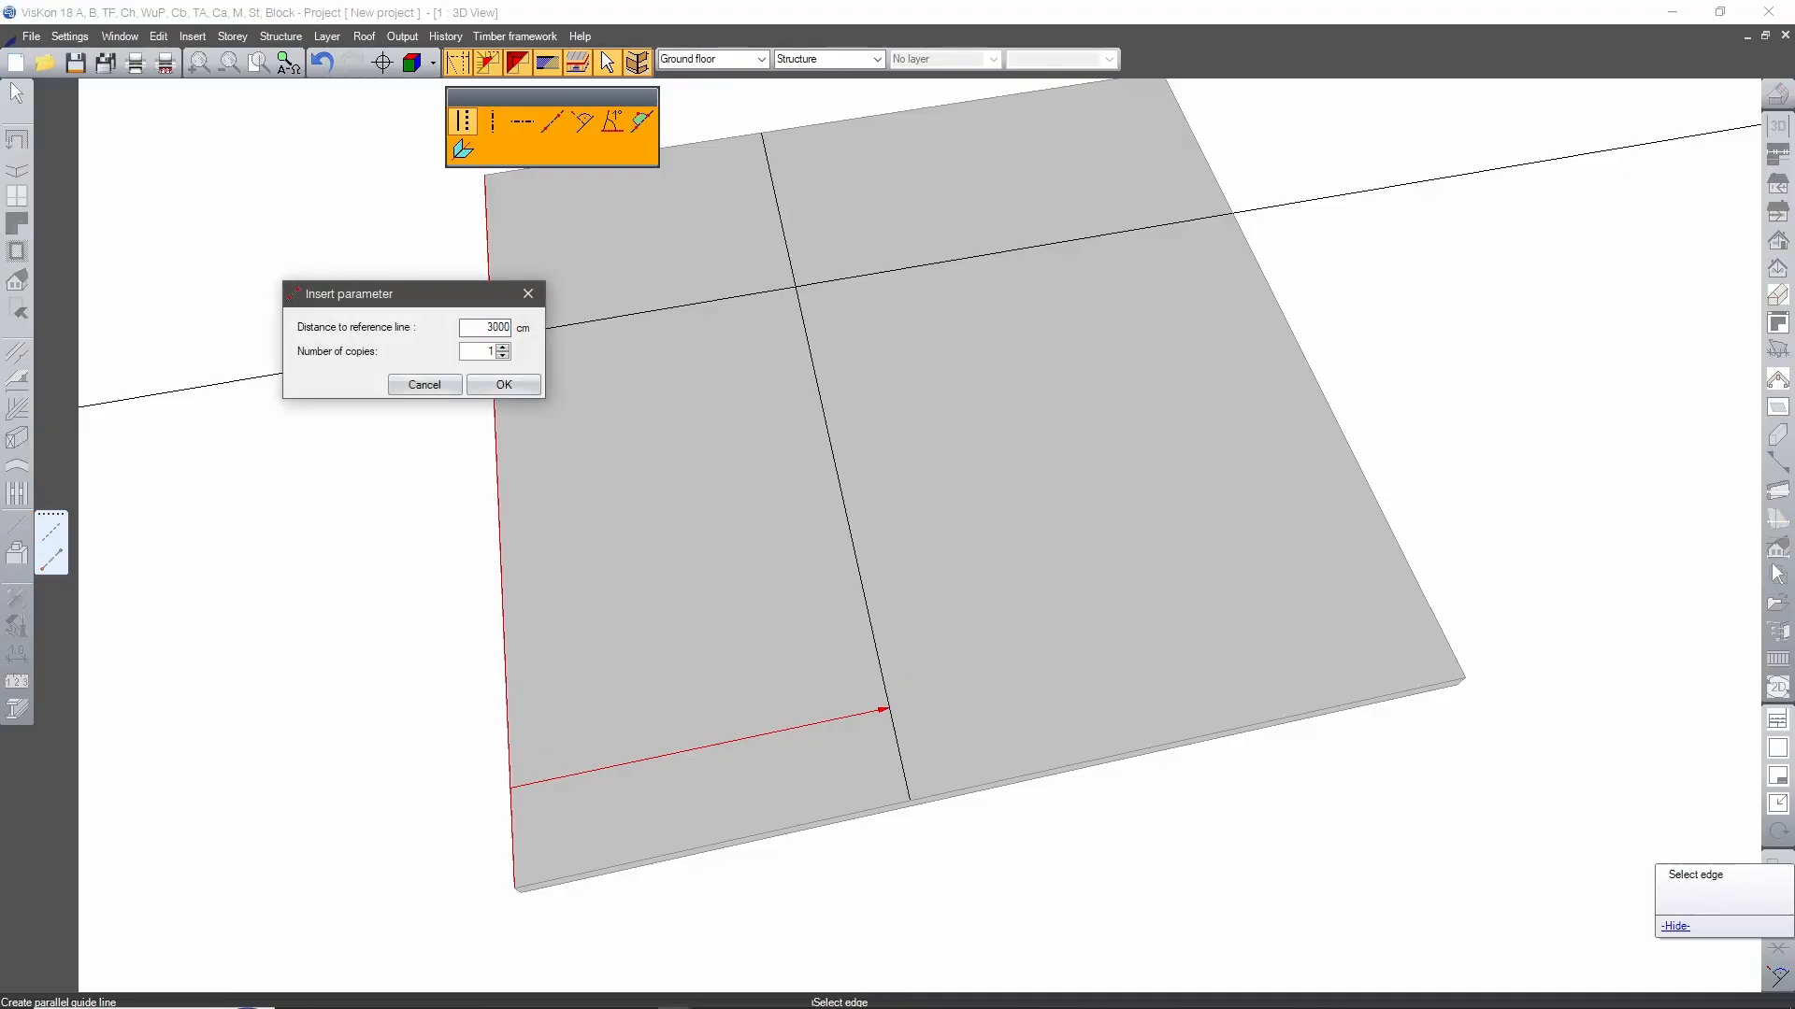
click(503, 384)
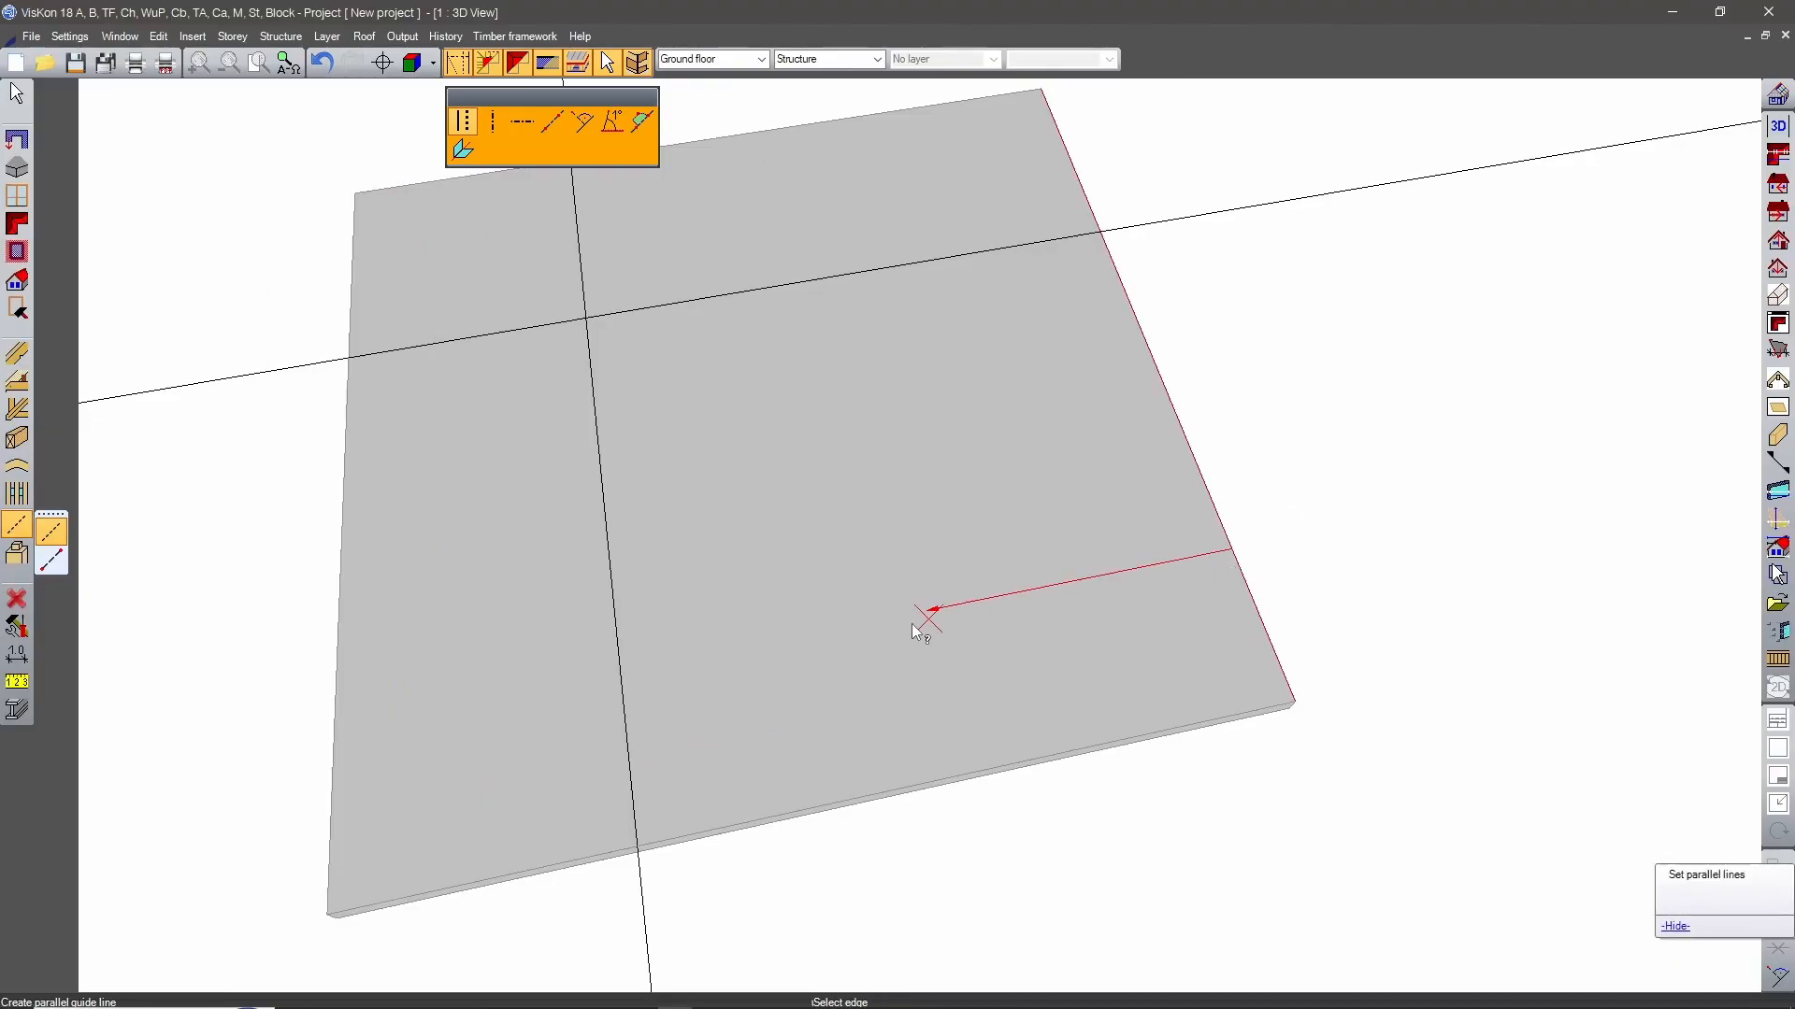
Add one parallel guide line 350 cm inward from the slab's opposite side edge.
click(903, 626)
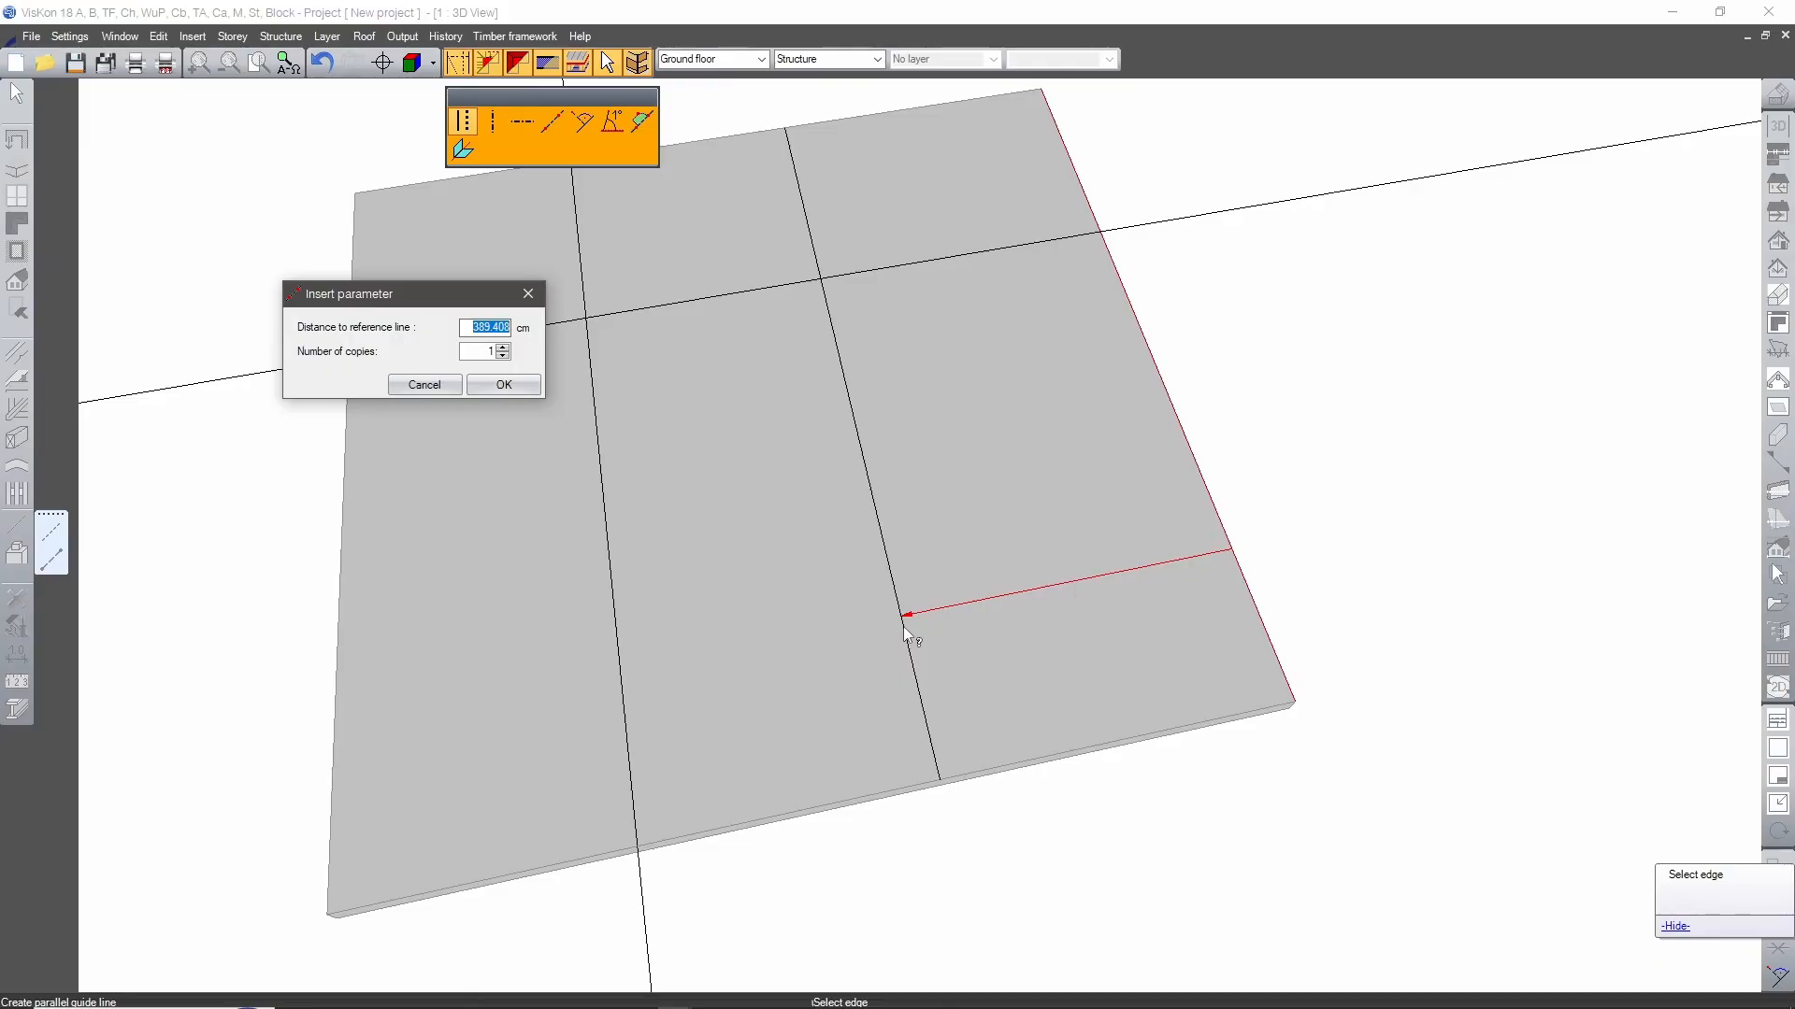
text(350)
click(503, 381)
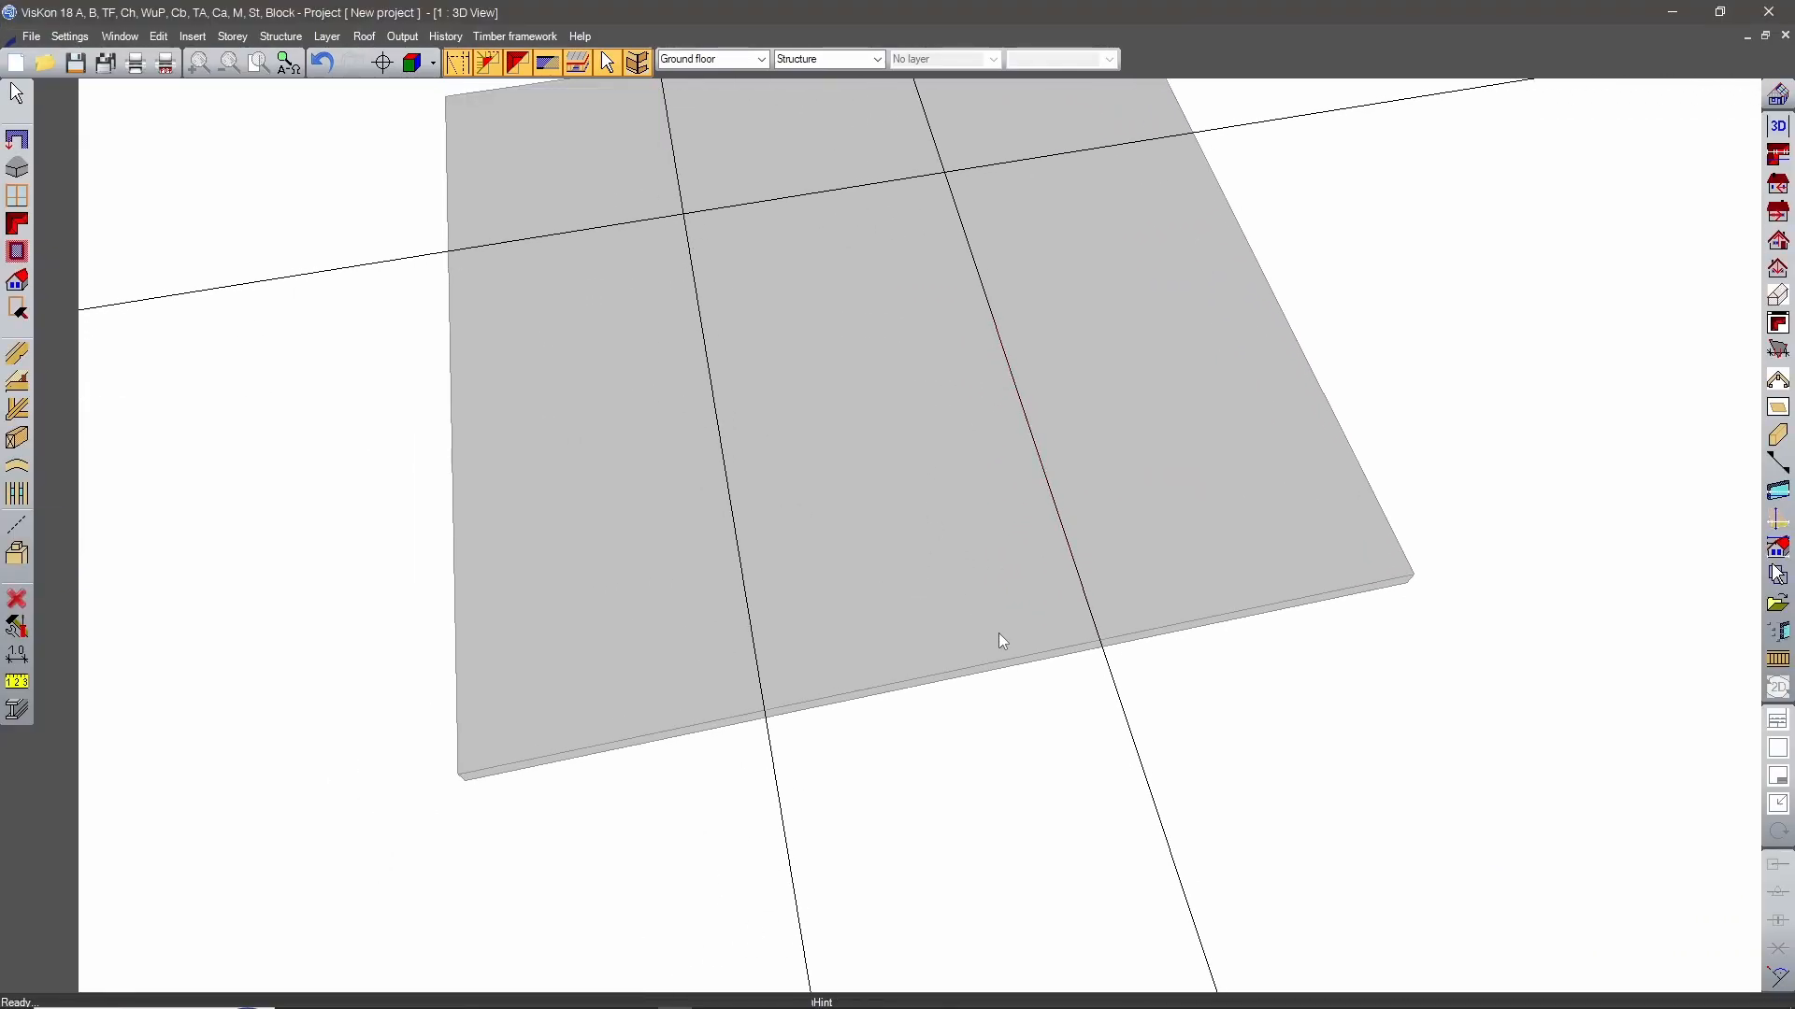
key(m)
click(772, 714)
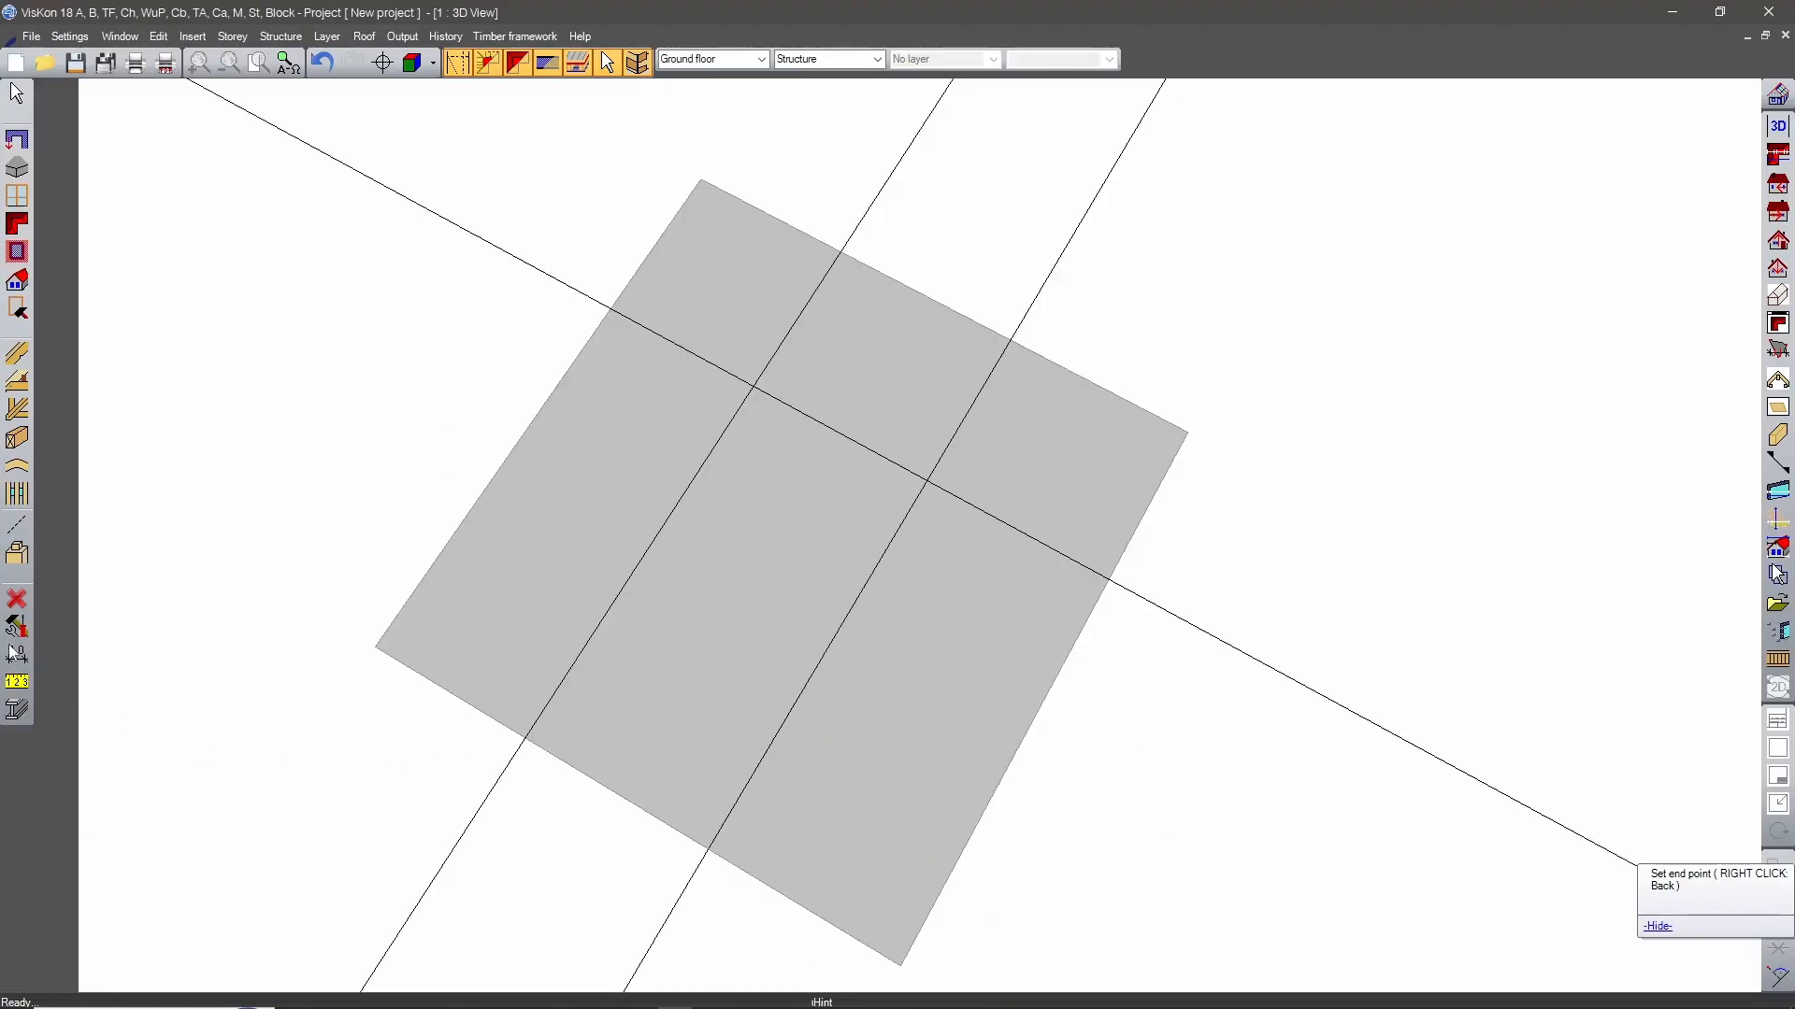
Add a second guide line parallel to the slab's rear edge, 500 cm inward from it.
click(16, 525)
click(1106, 391)
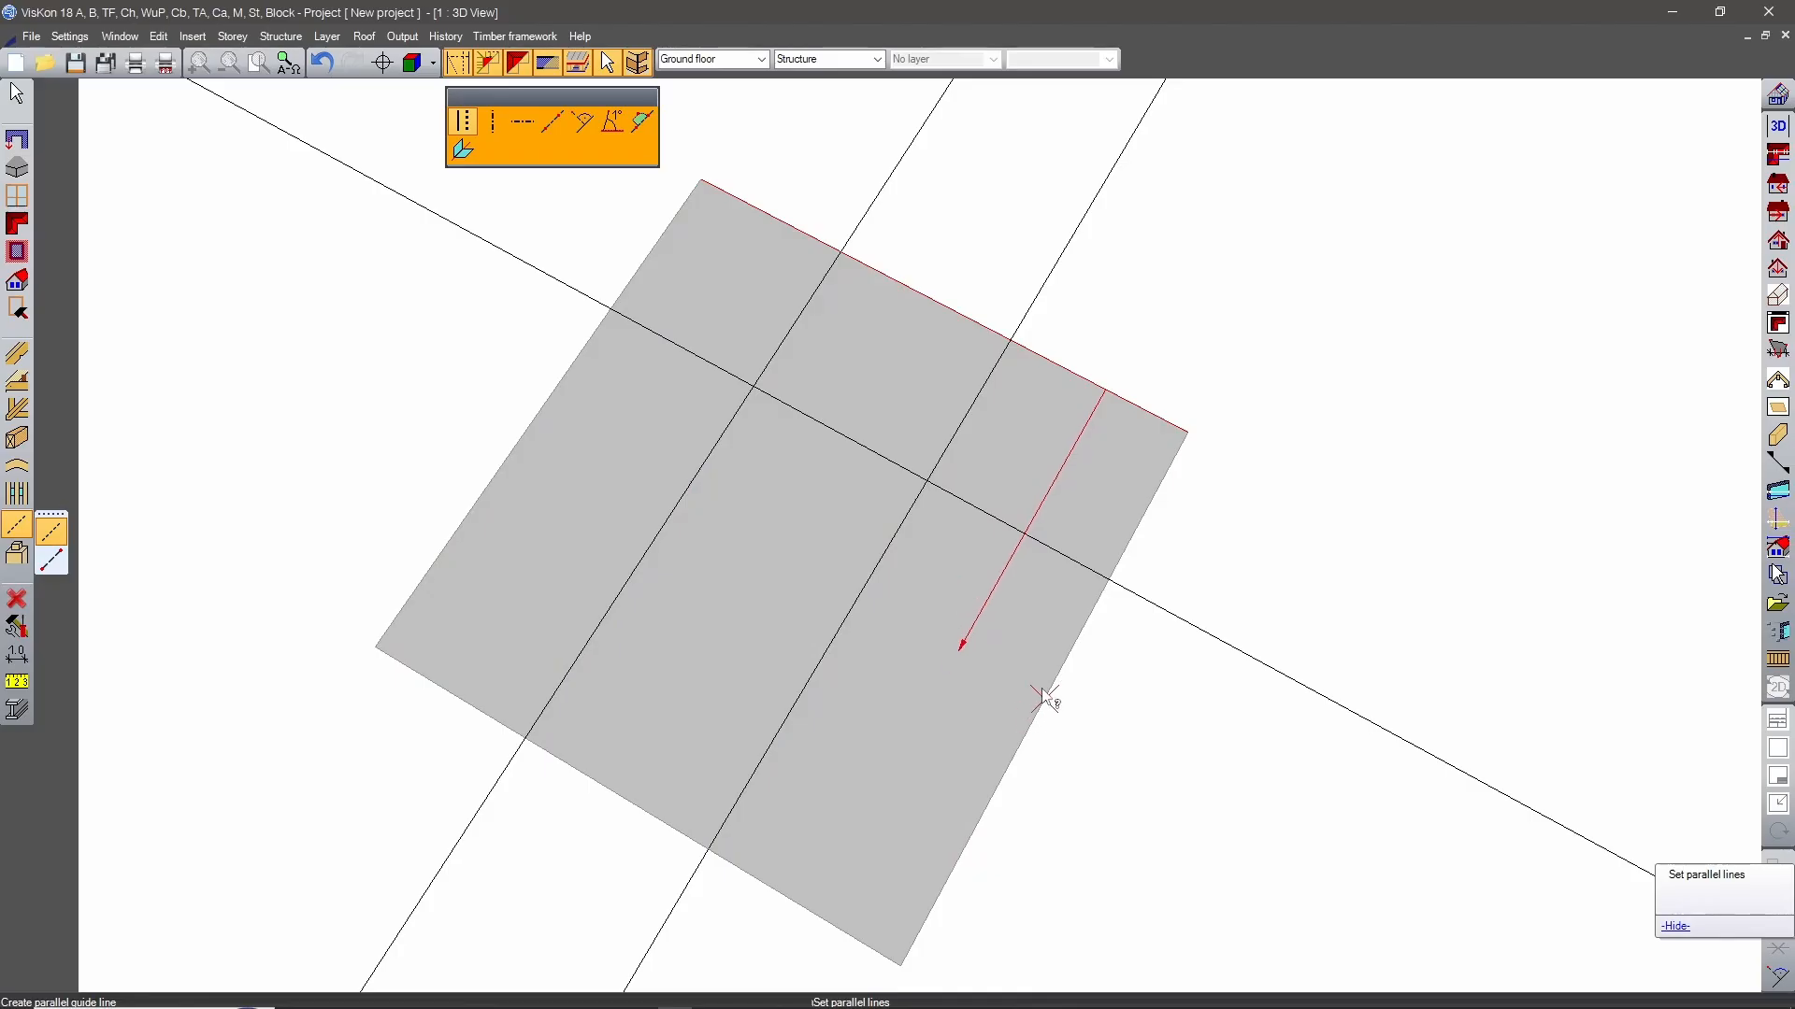
click(964, 641)
text(500)
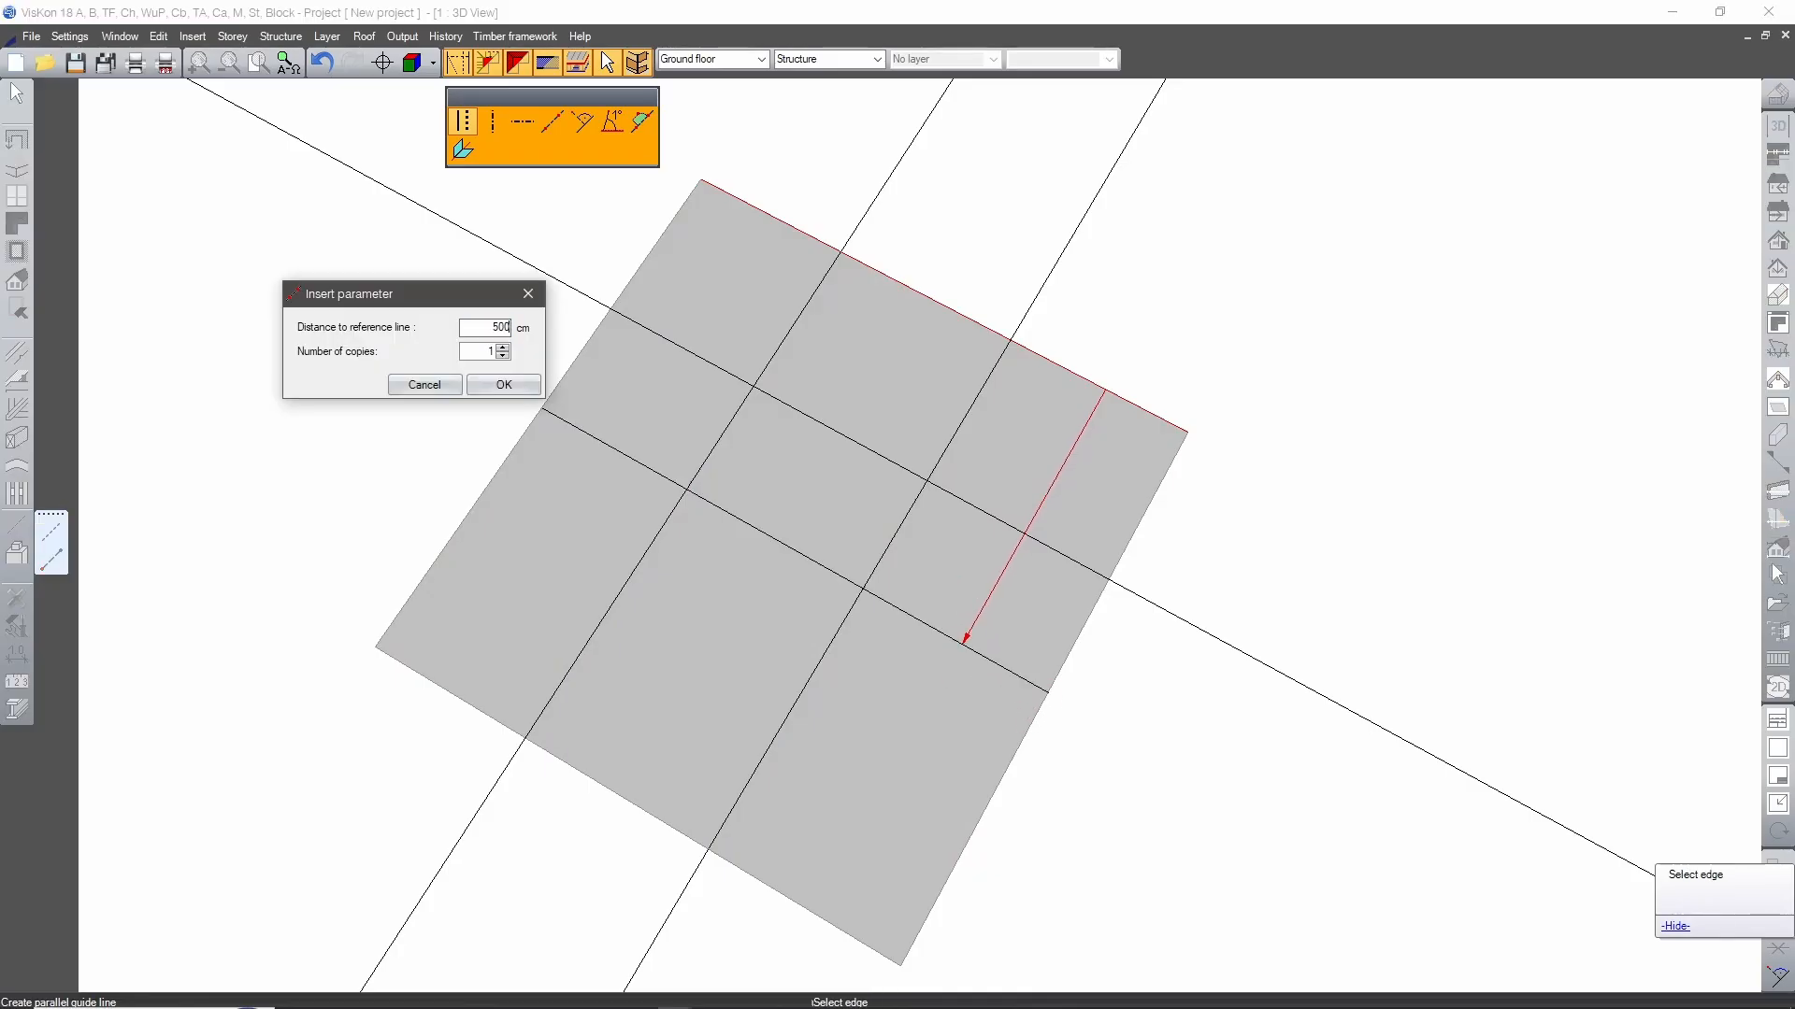
click(502, 391)
Move the left slab edge's portion between the front corner and the first rear guide line 300 cm inward, extending the edge.
middle_drag(1106, 792, 1201, 833)
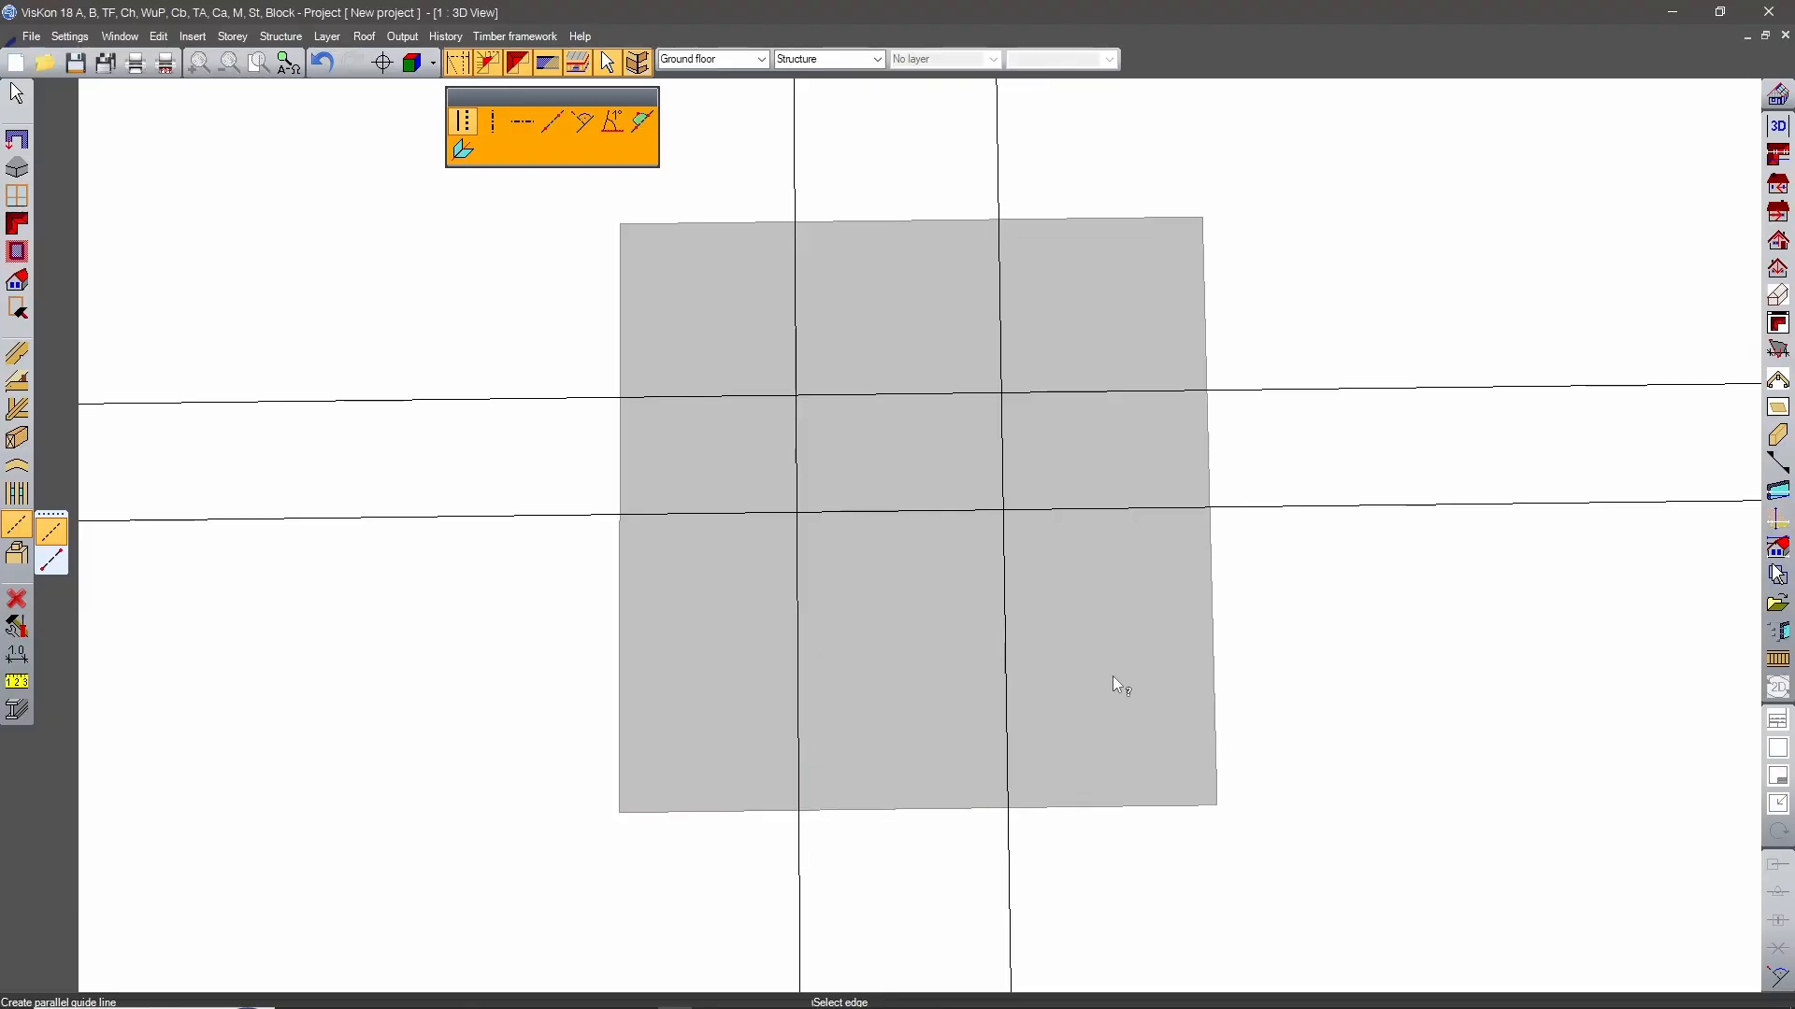
middle_drag(1331, 657, 1183, 492)
click(17, 309)
click(52, 343)
click(462, 122)
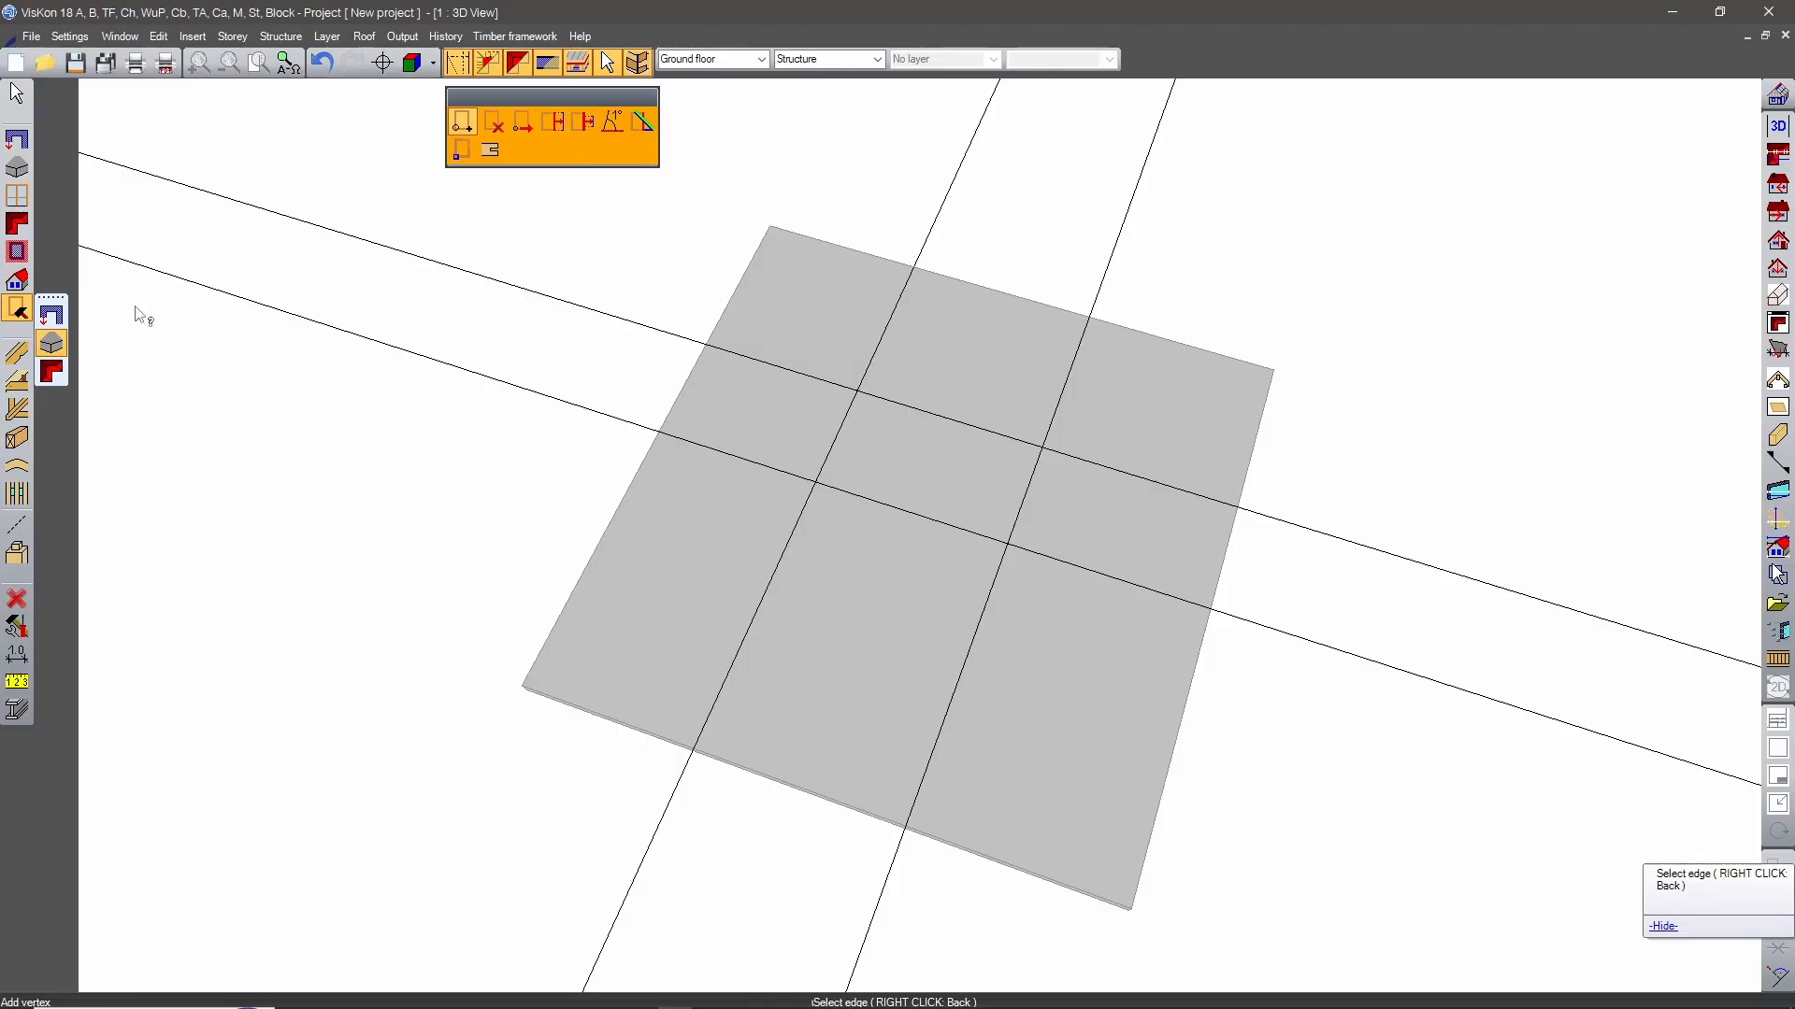
click(52, 344)
click(582, 123)
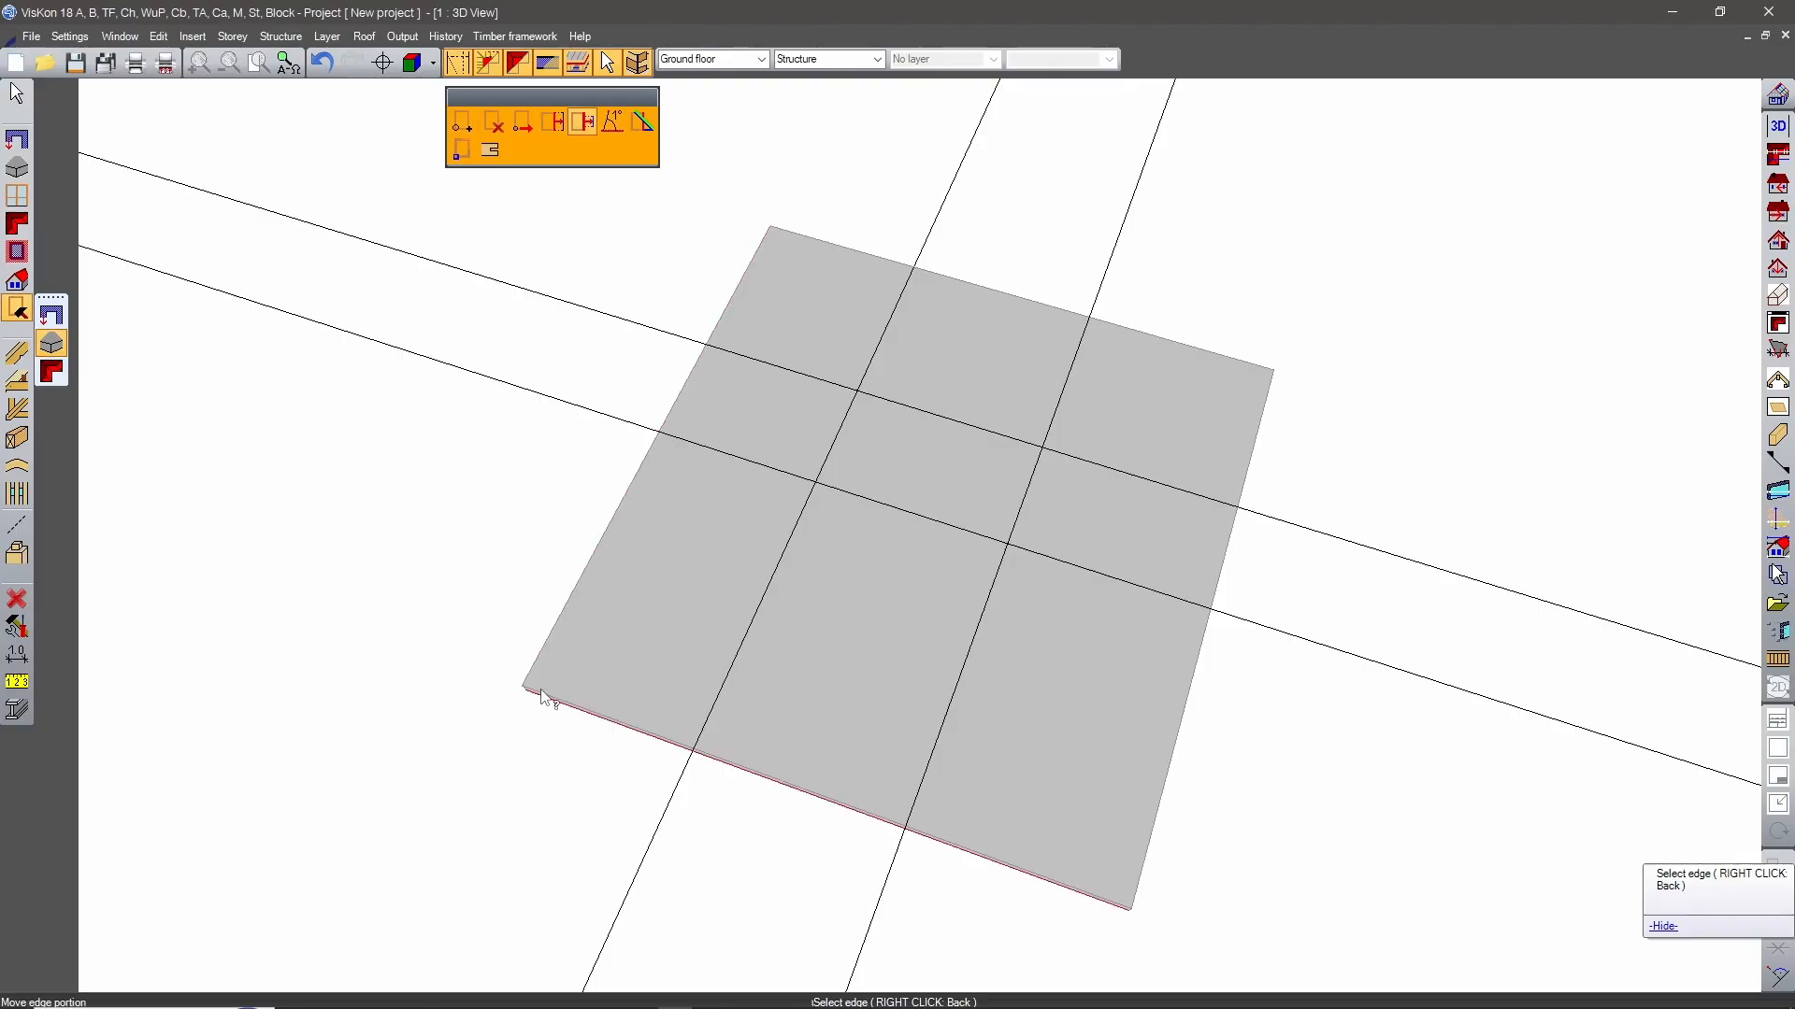
click(564, 628)
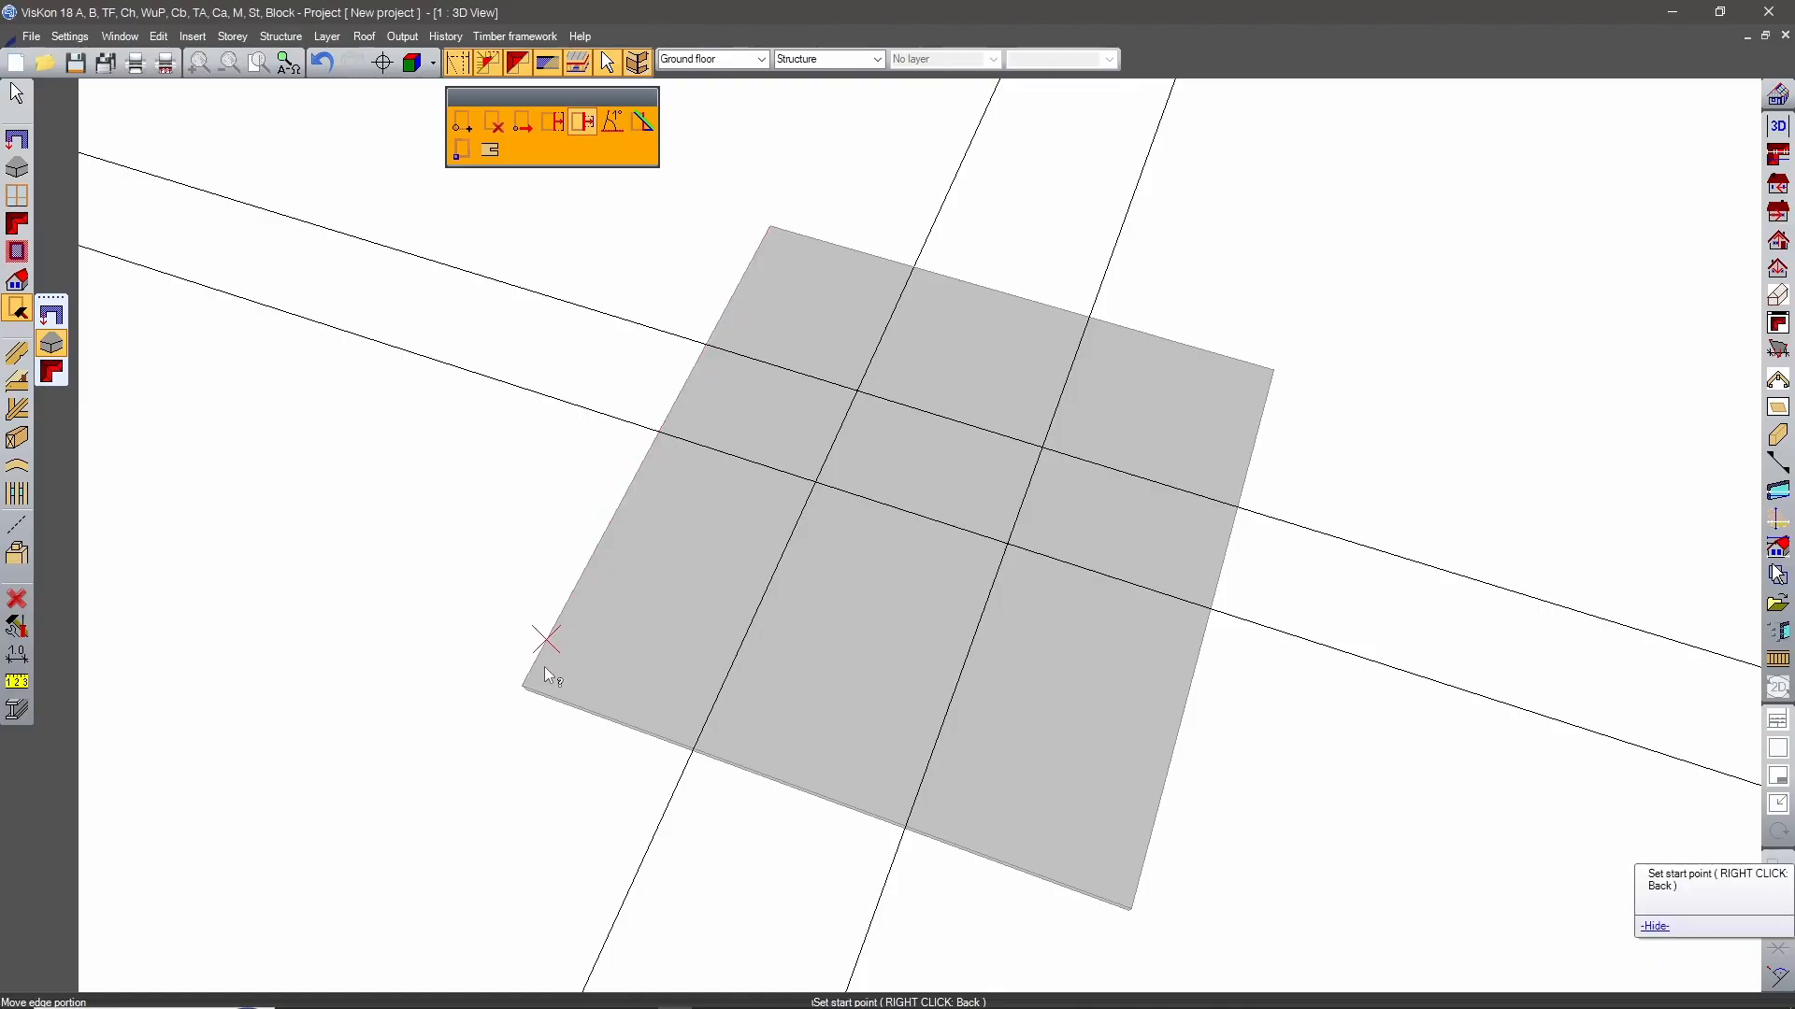
click(540, 689)
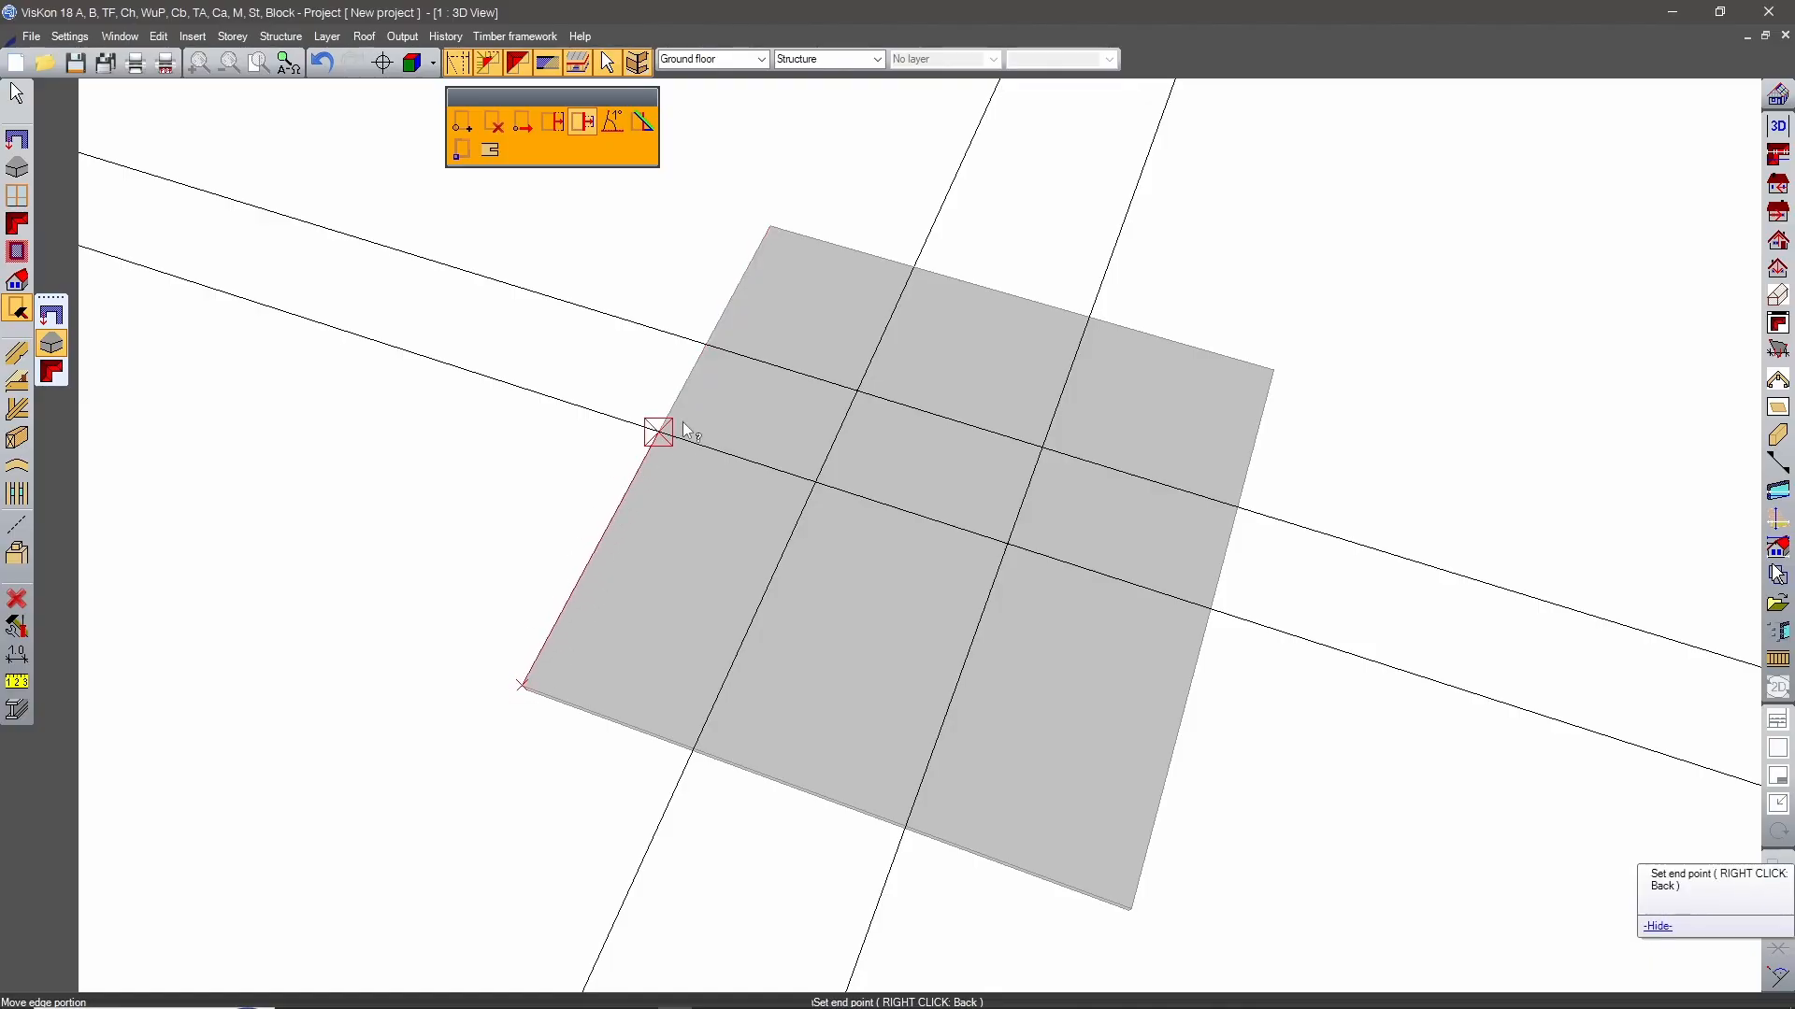
click(708, 348)
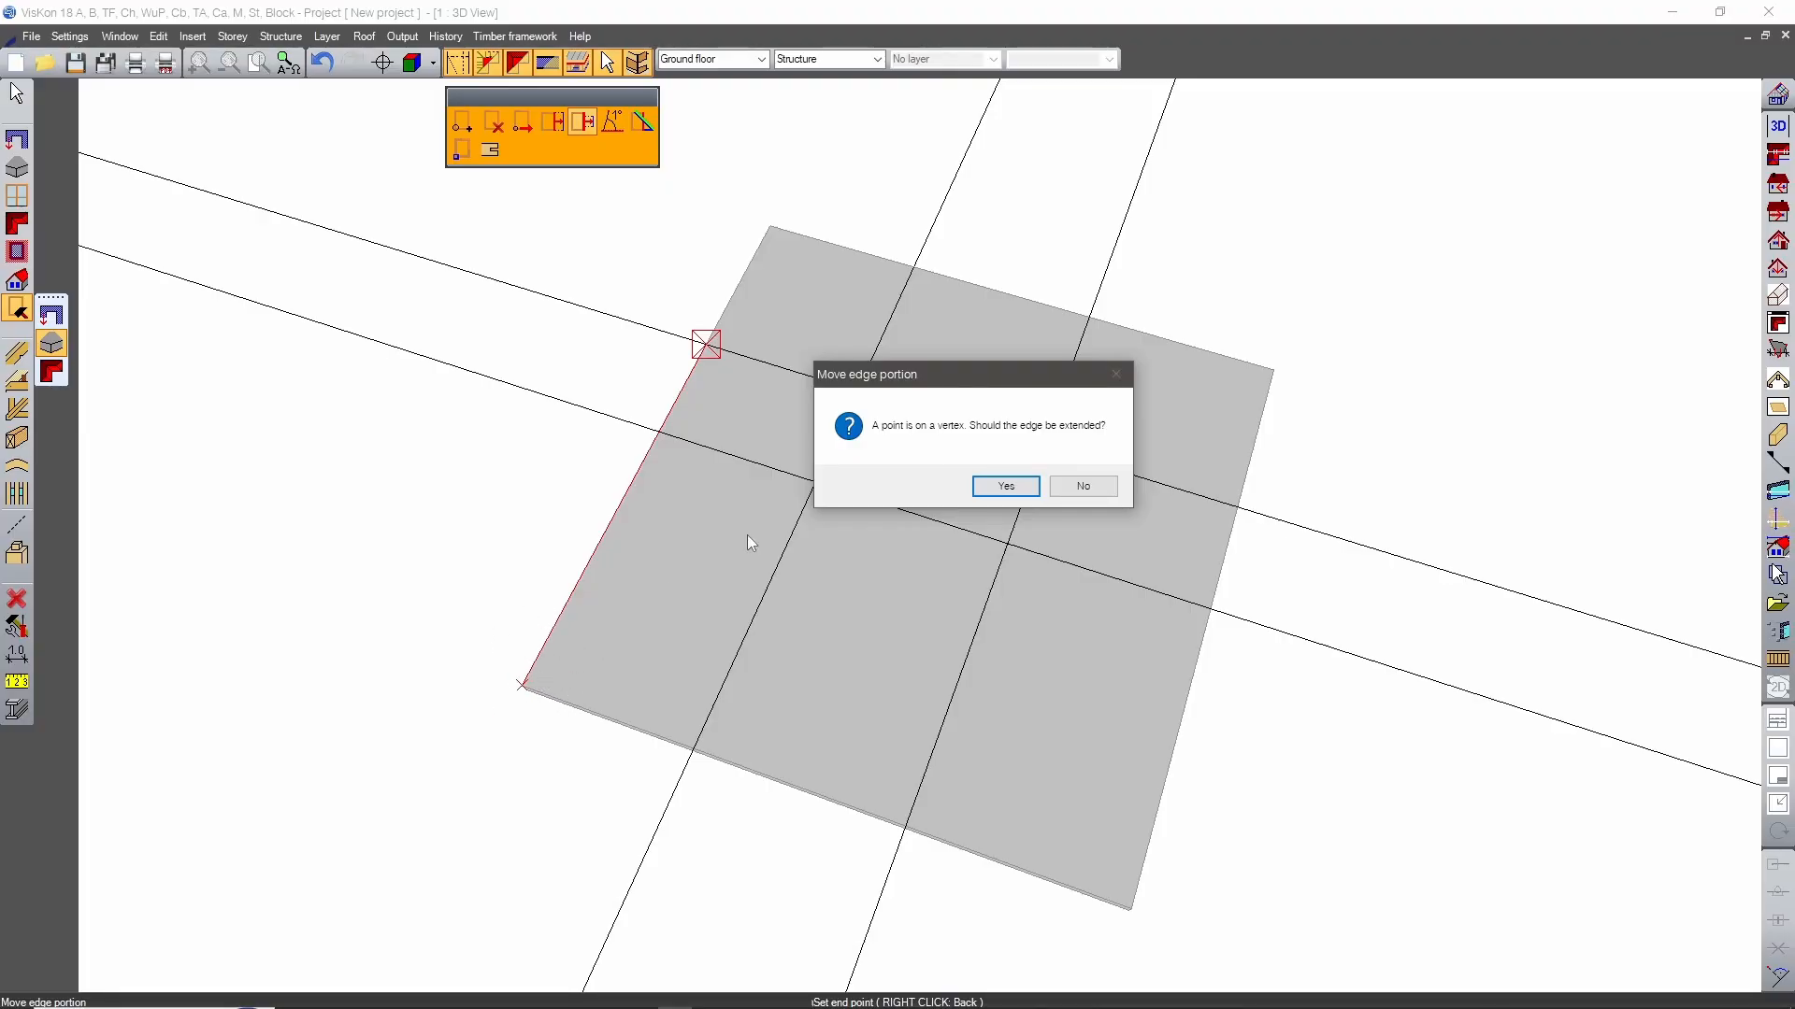
drag(1015, 382, 950, 439)
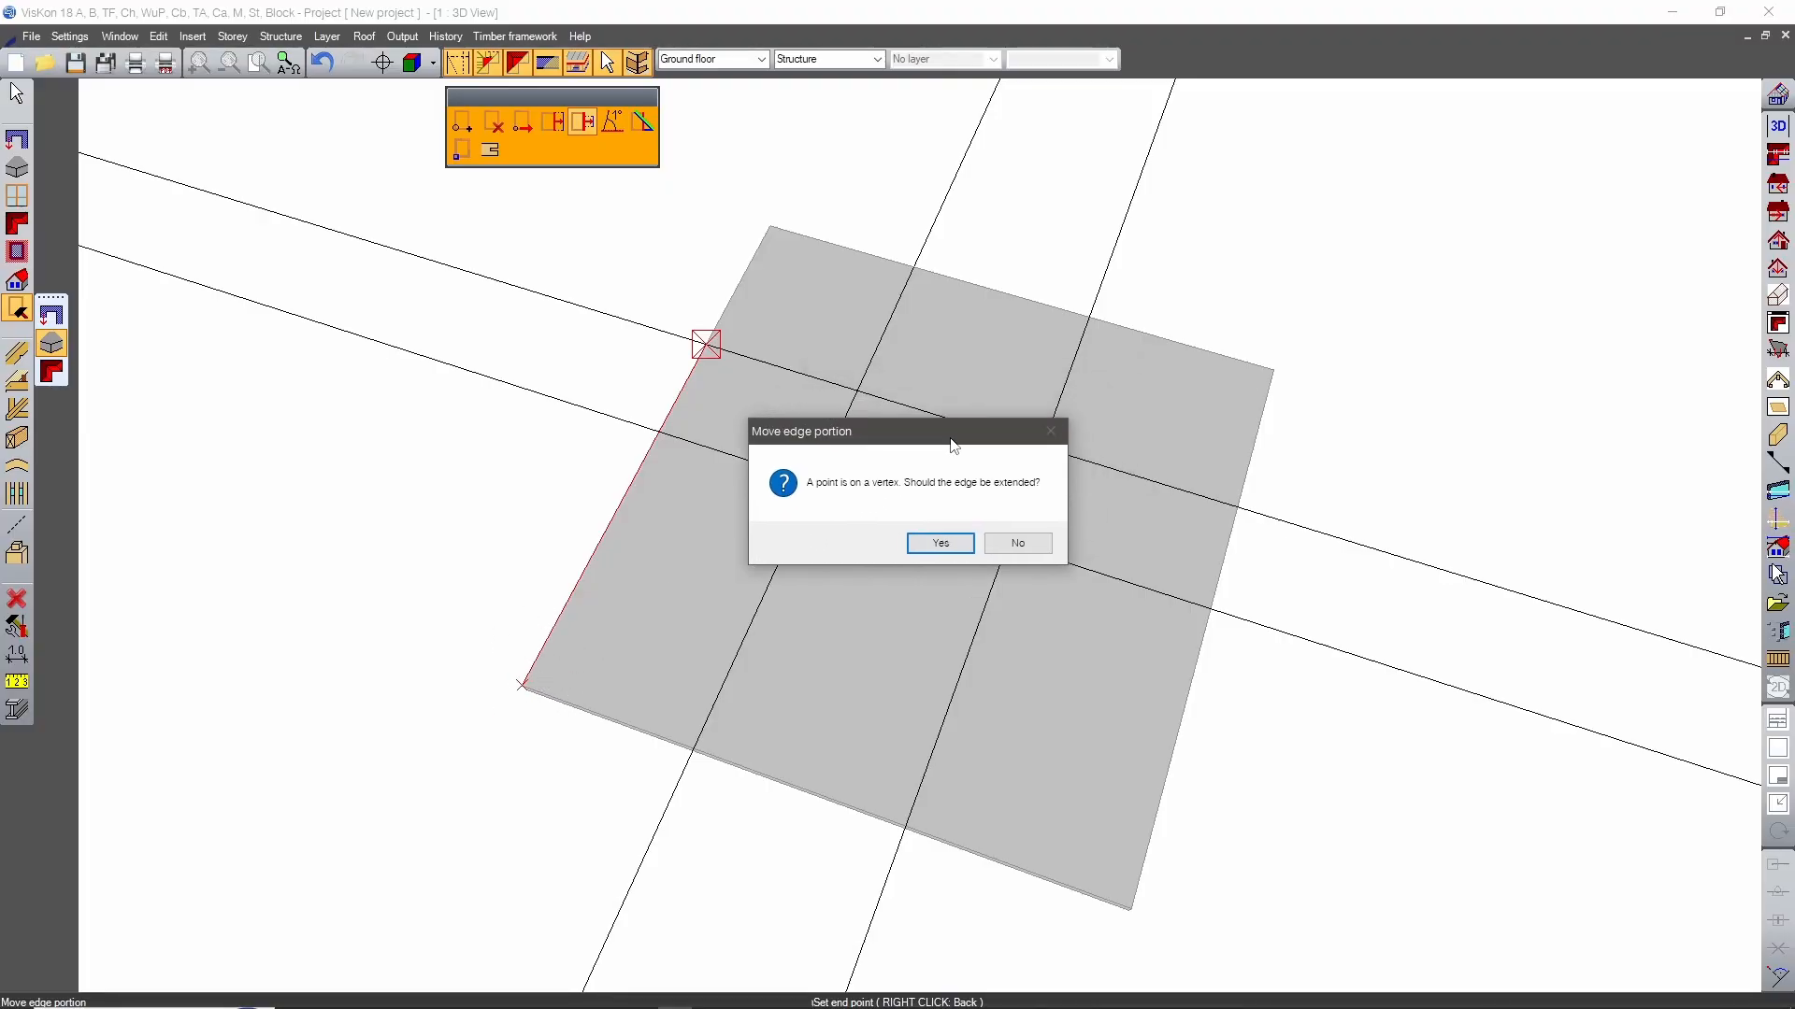
click(936, 546)
click(761, 589)
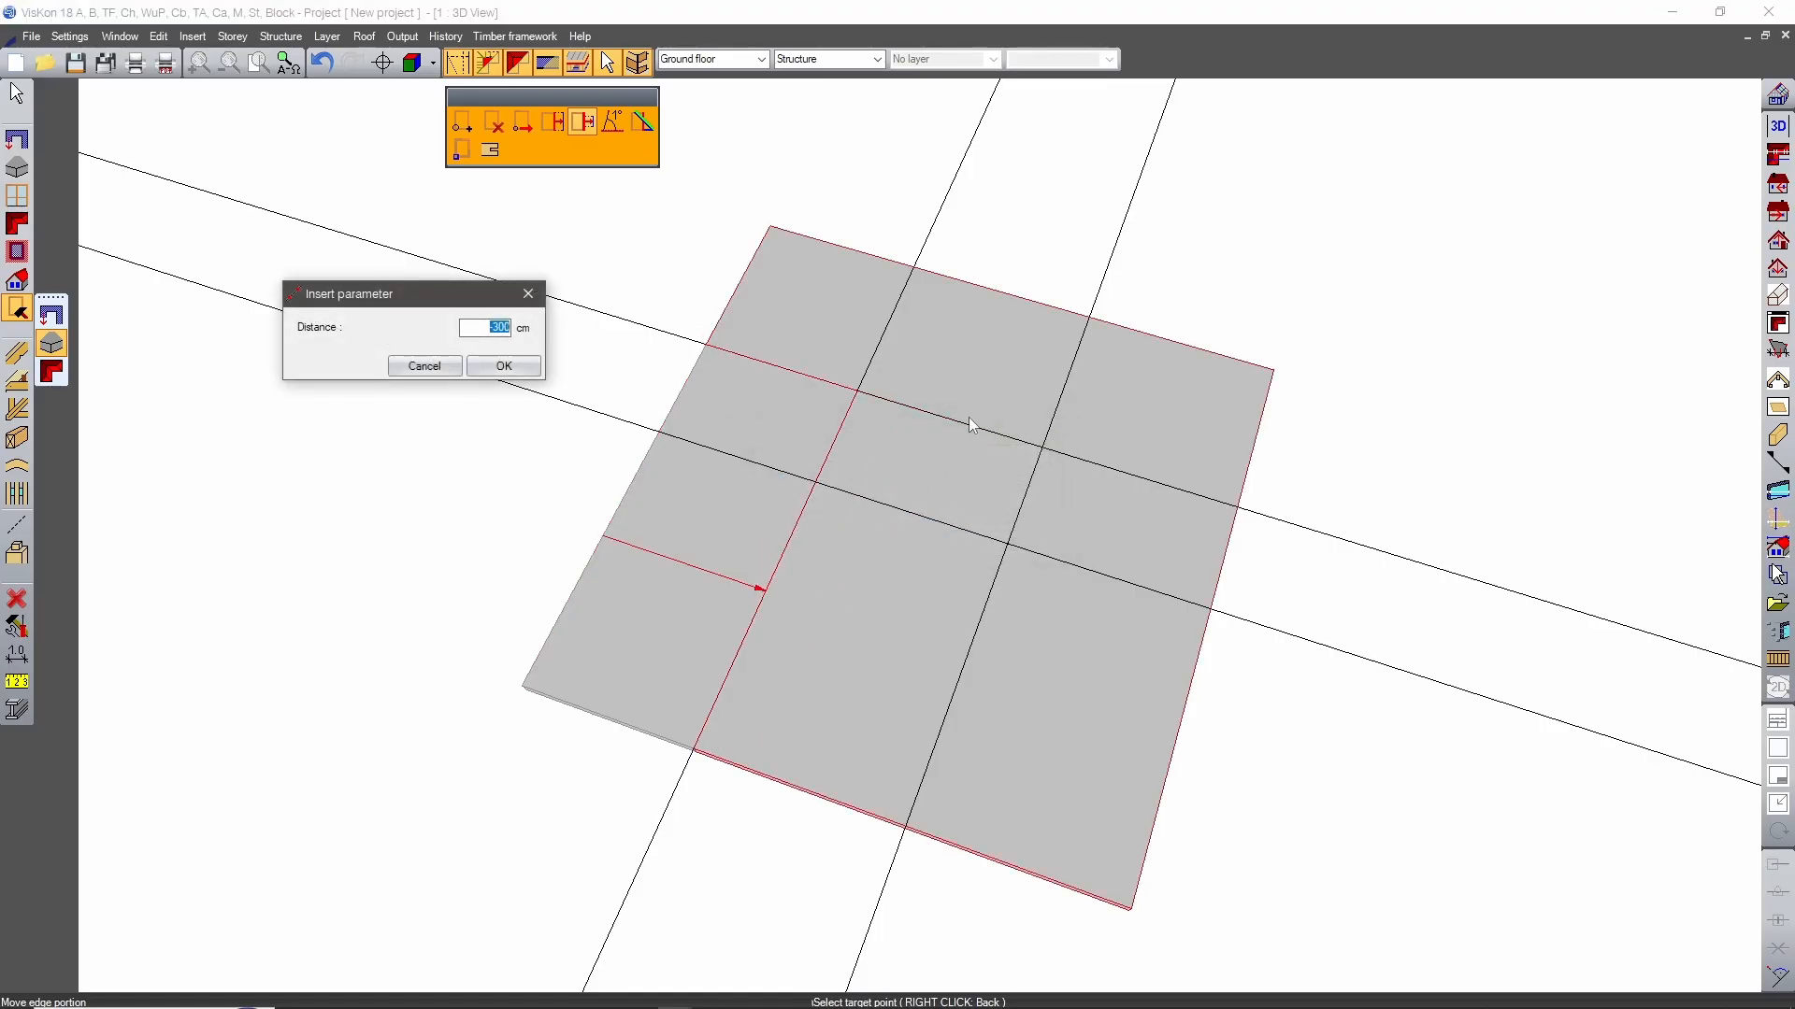
click(504, 366)
Move the right slab edge's portion between the front corner and the 500 cm guide line inward to the 350 cm guide line.
middle_drag(1136, 466, 1015, 383)
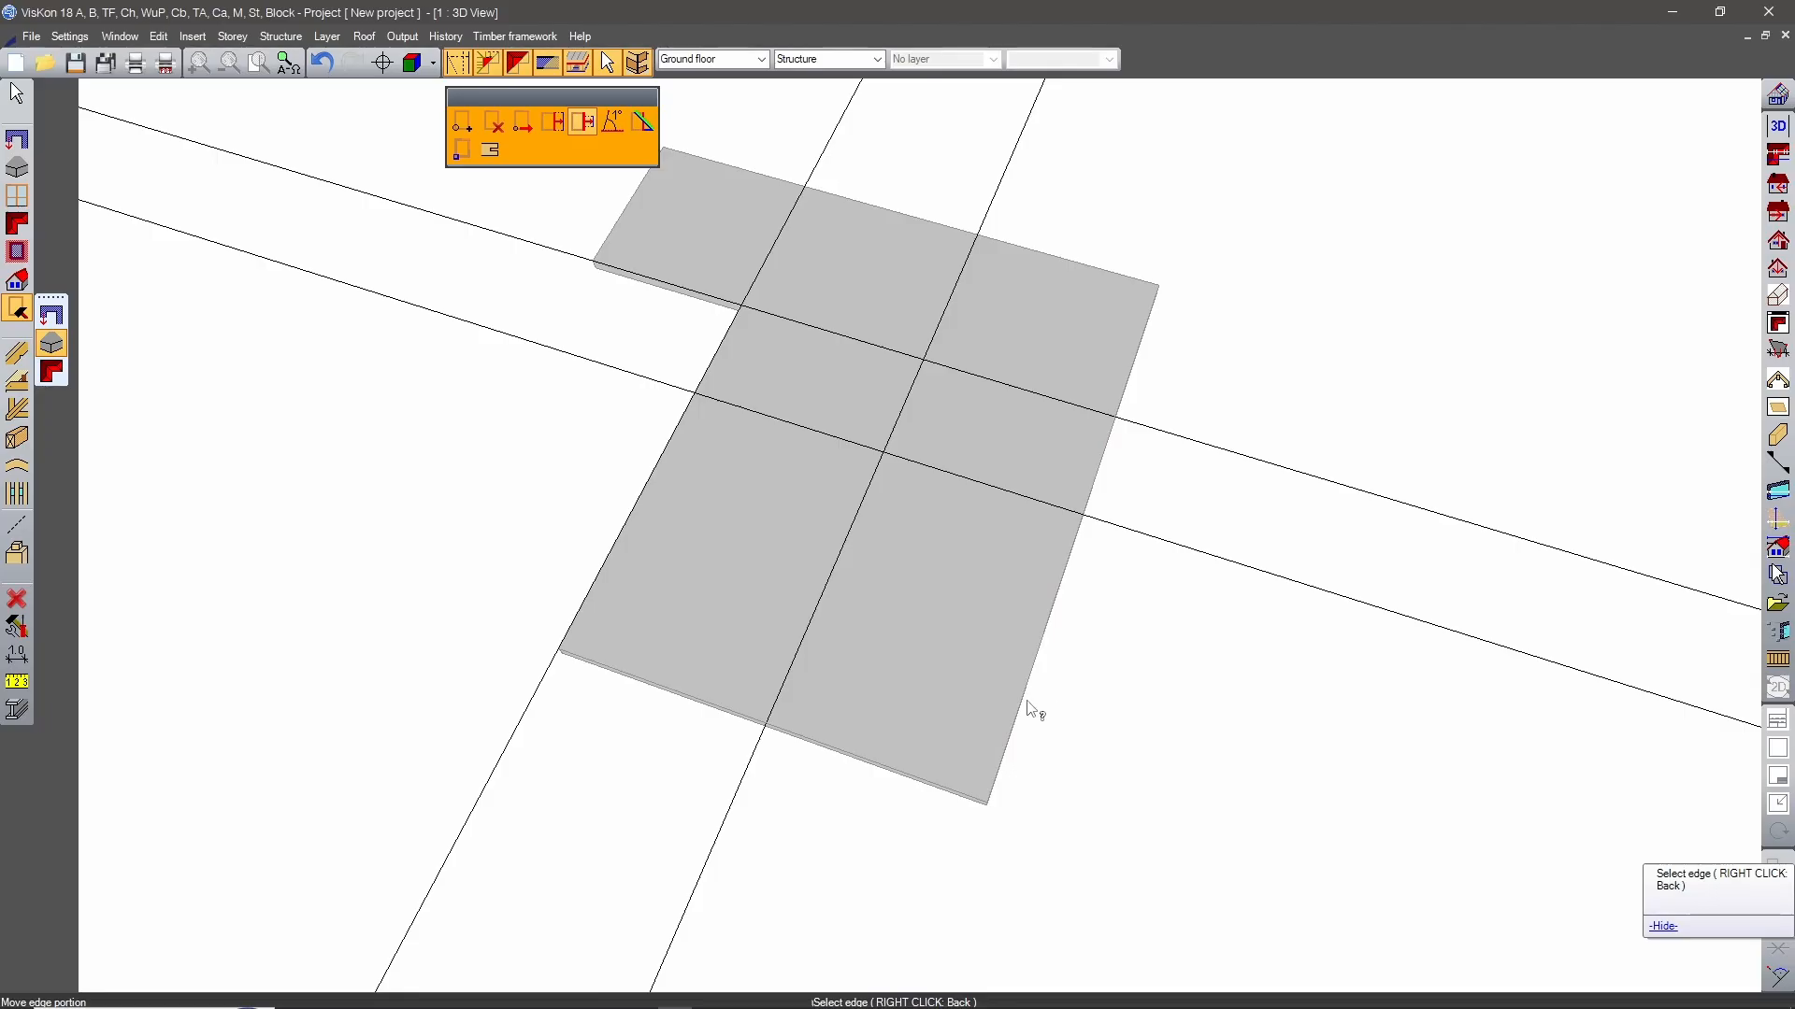
middle_drag(1019, 701, 961, 671)
click(998, 703)
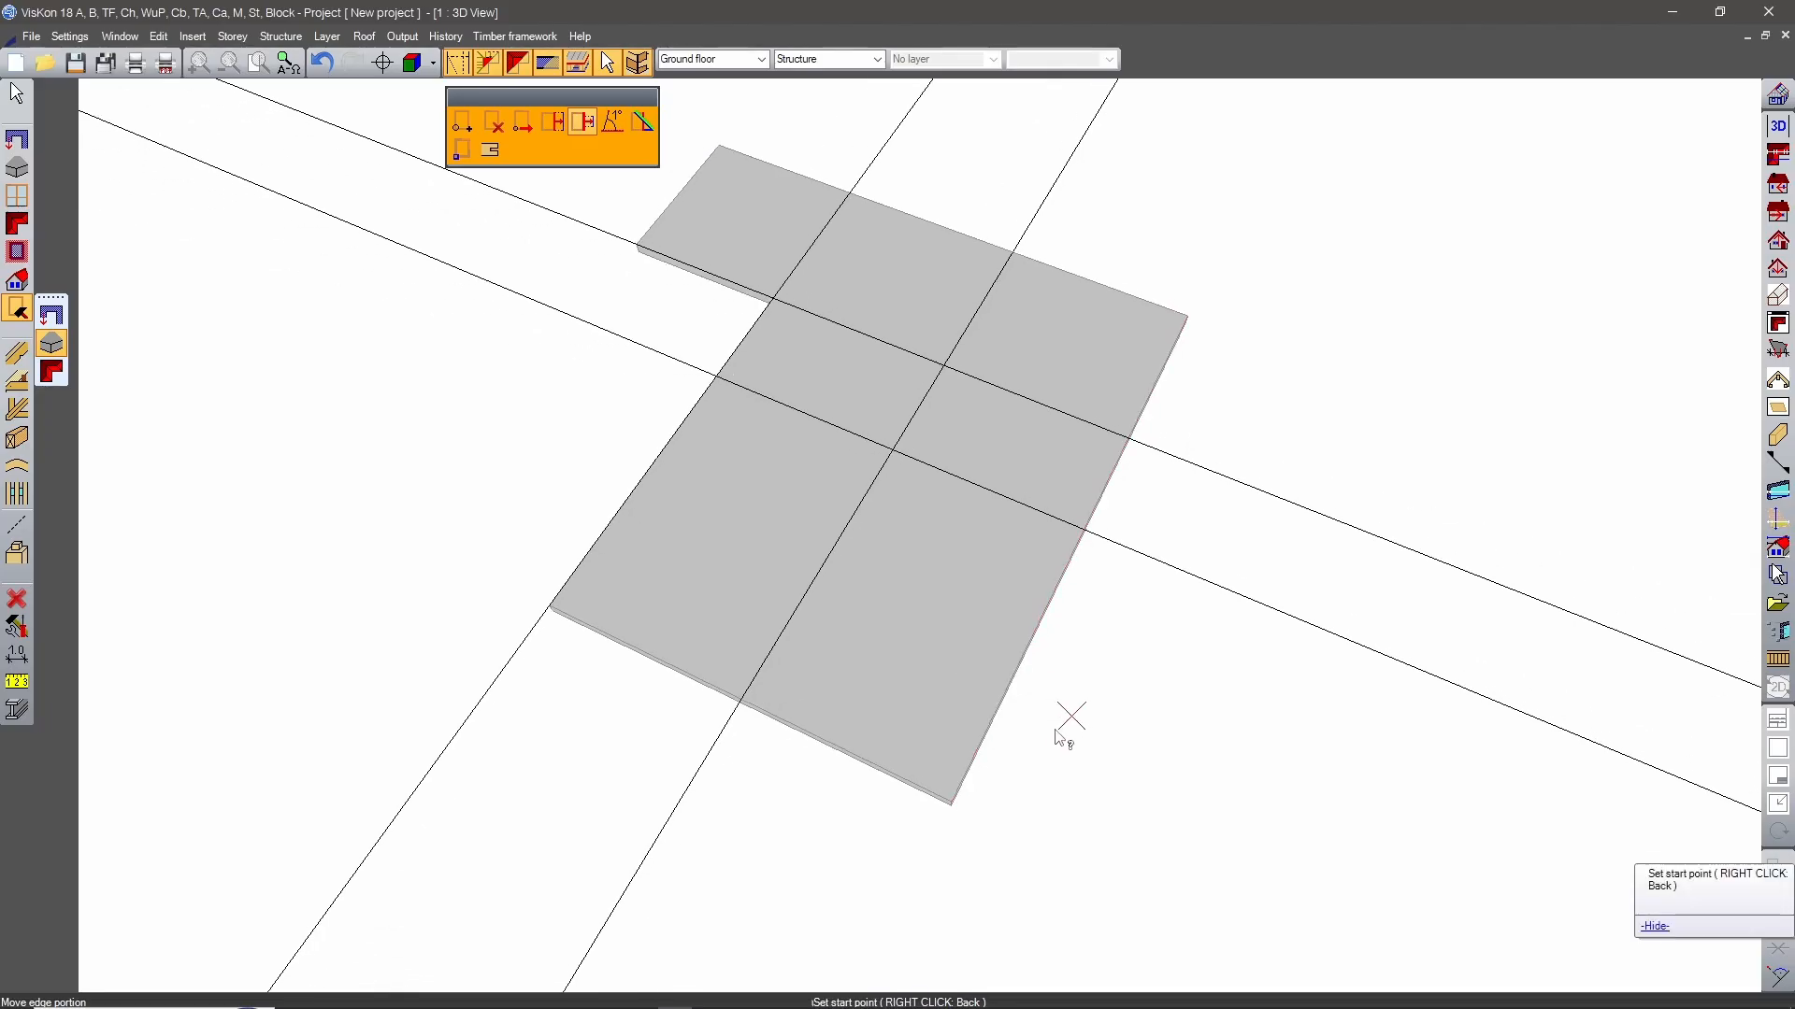
click(950, 801)
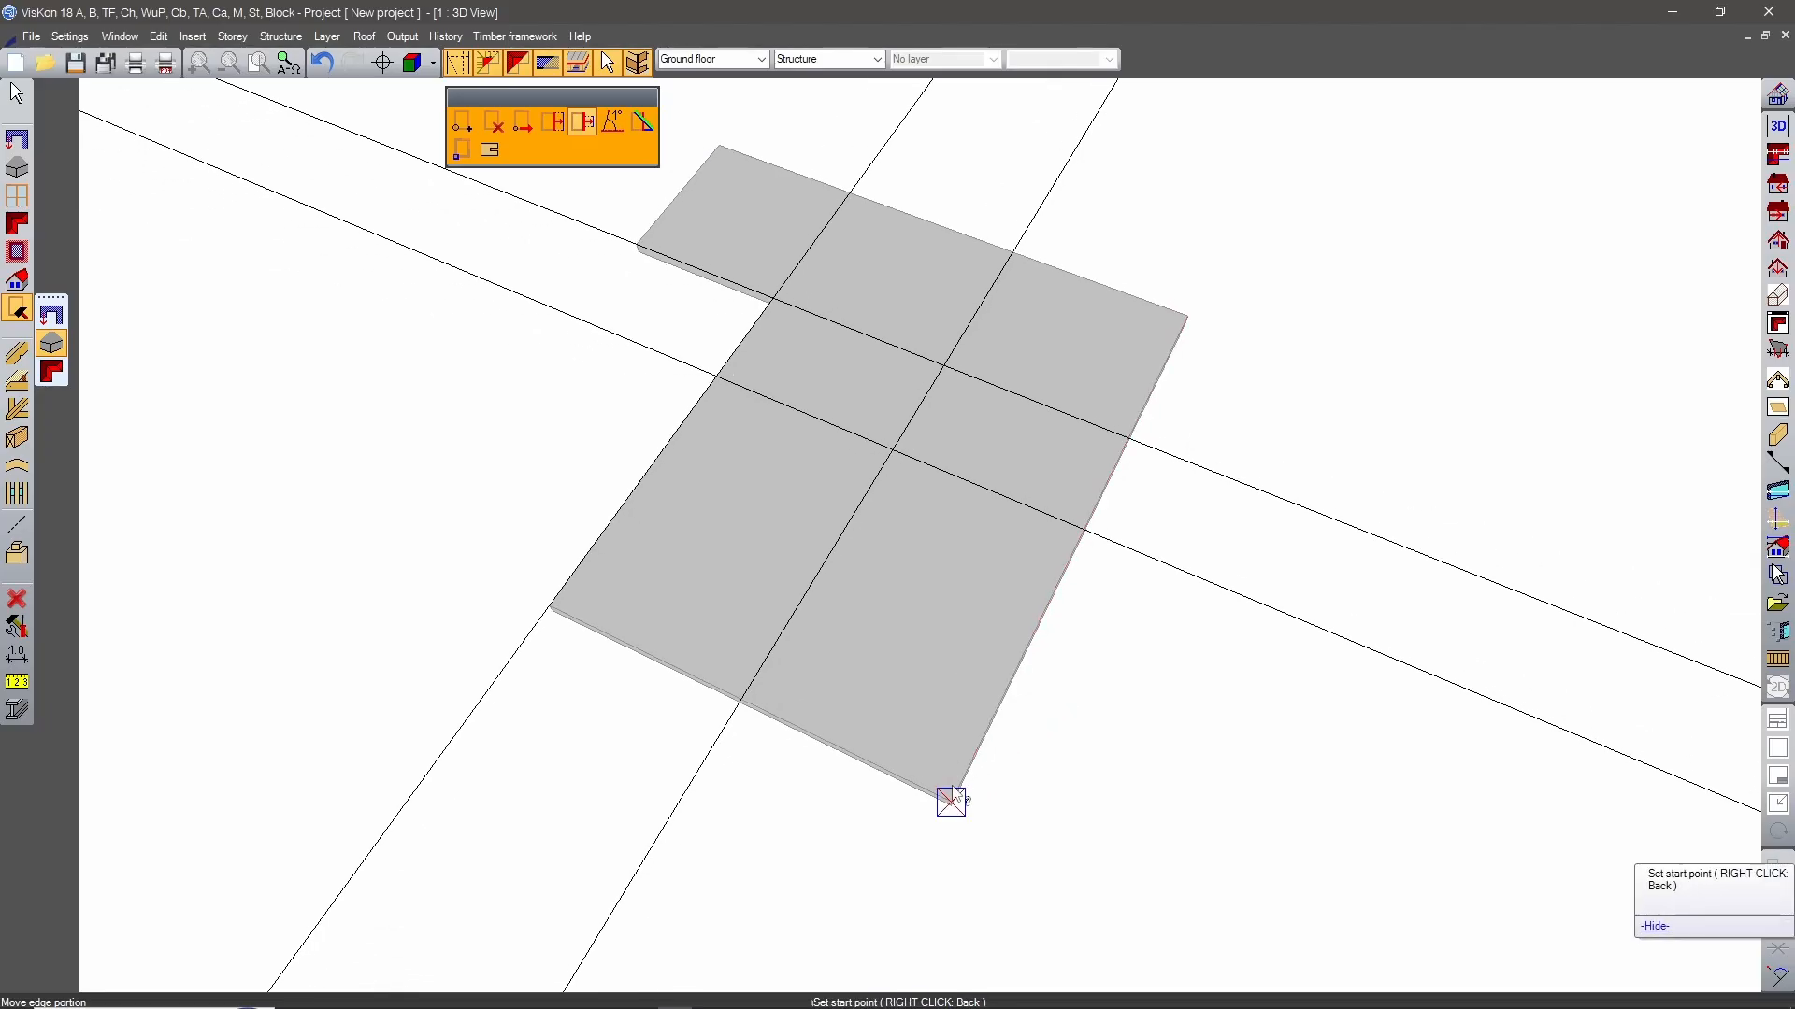
click(1083, 529)
click(932, 581)
Delete all four guide lines around the T-shaped slab.
middle_drag(947, 586, 1159, 587)
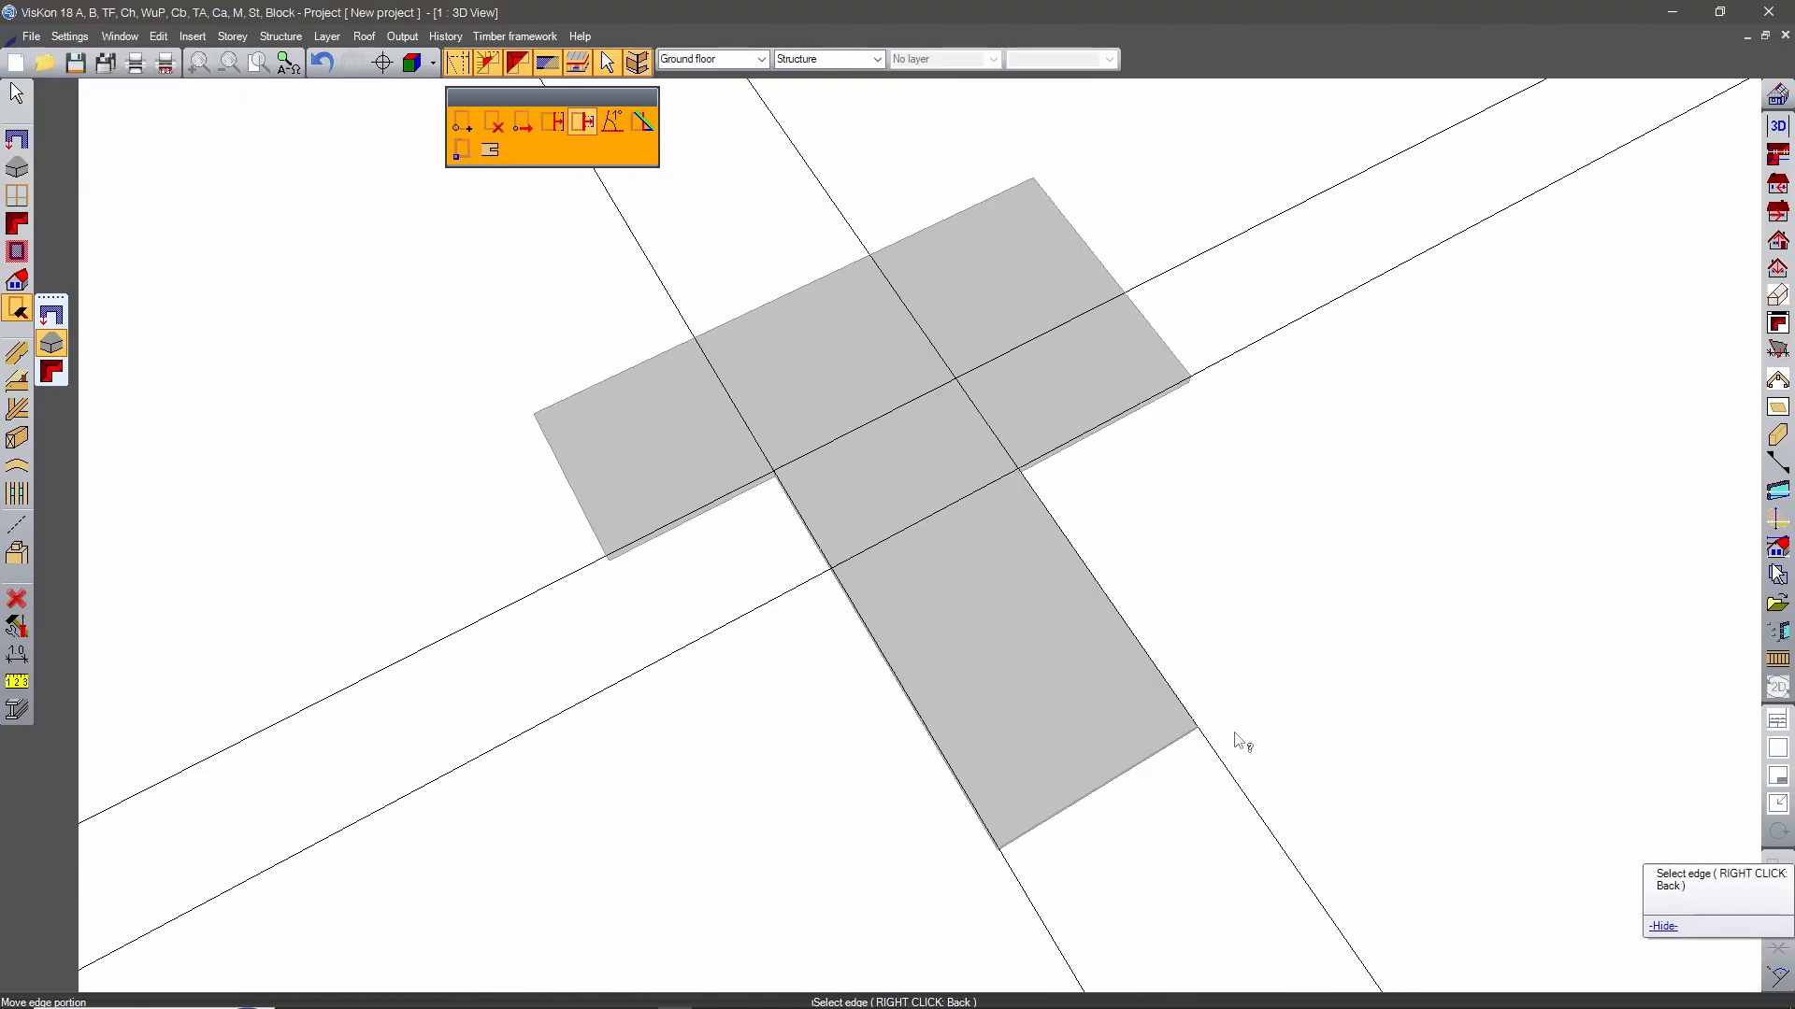
middle_drag(1276, 709, 779, 429)
right_click(779, 429)
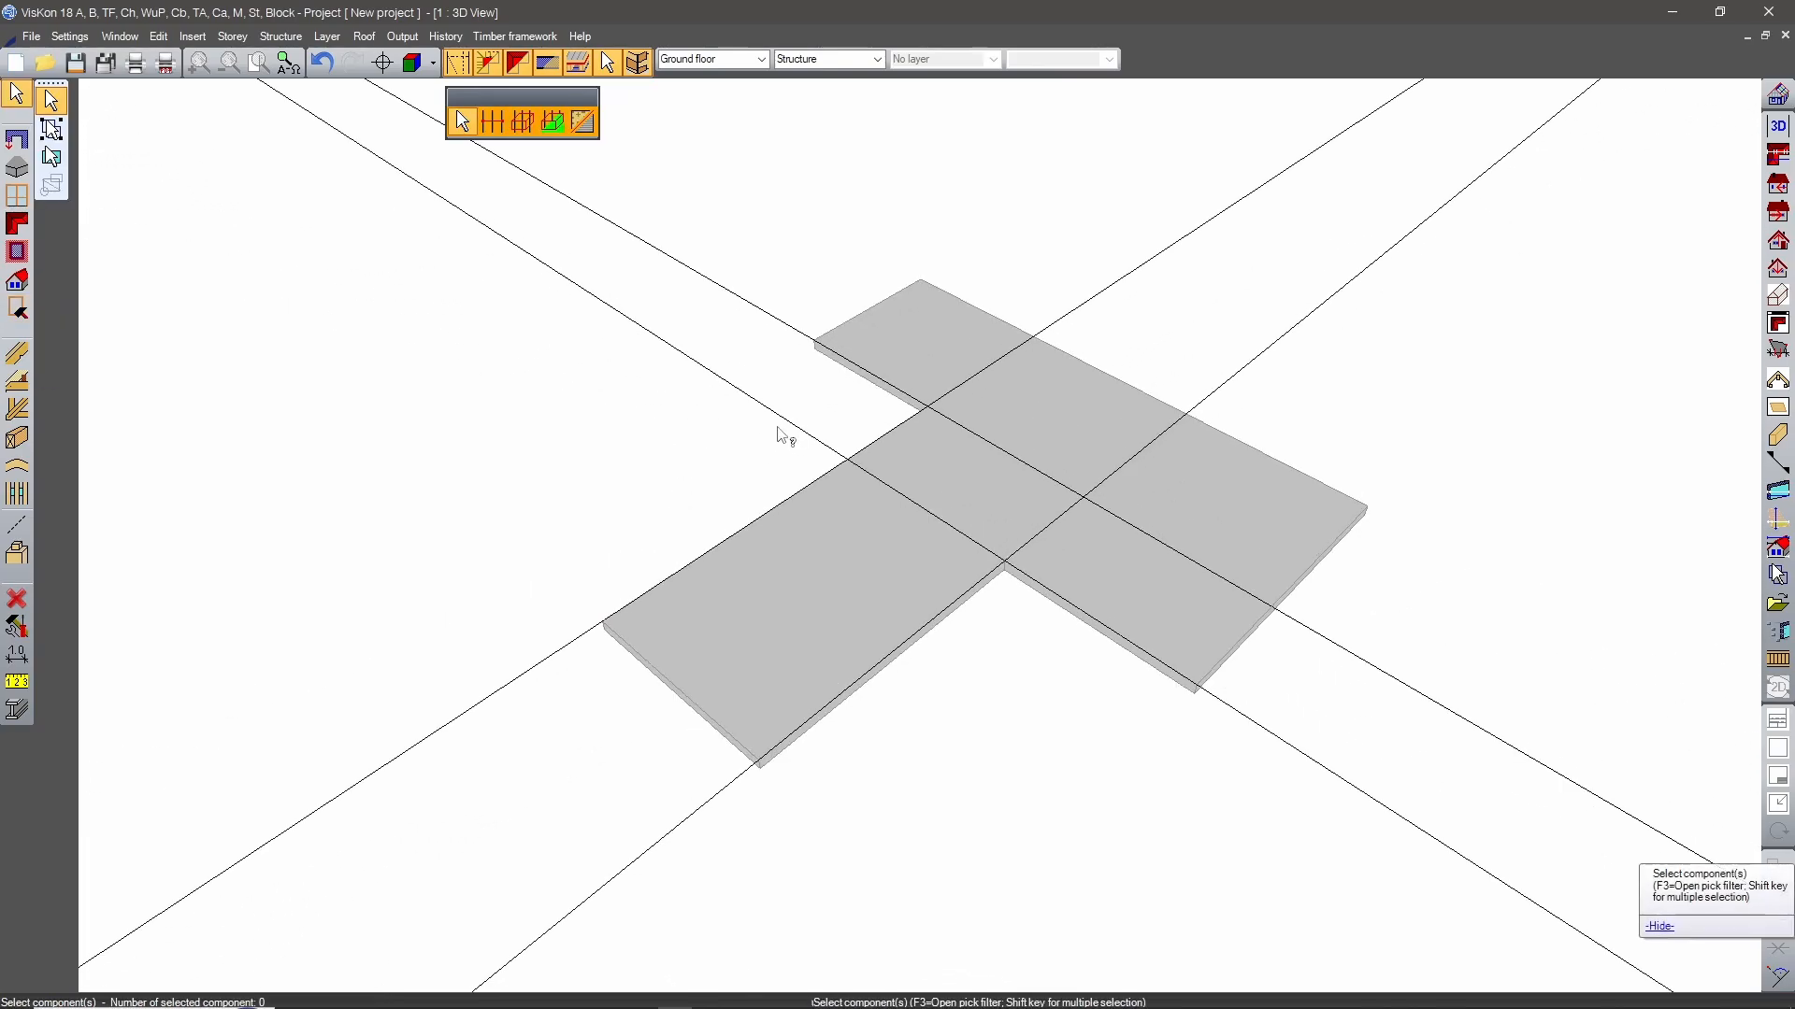
click(787, 417)
key(Delete)
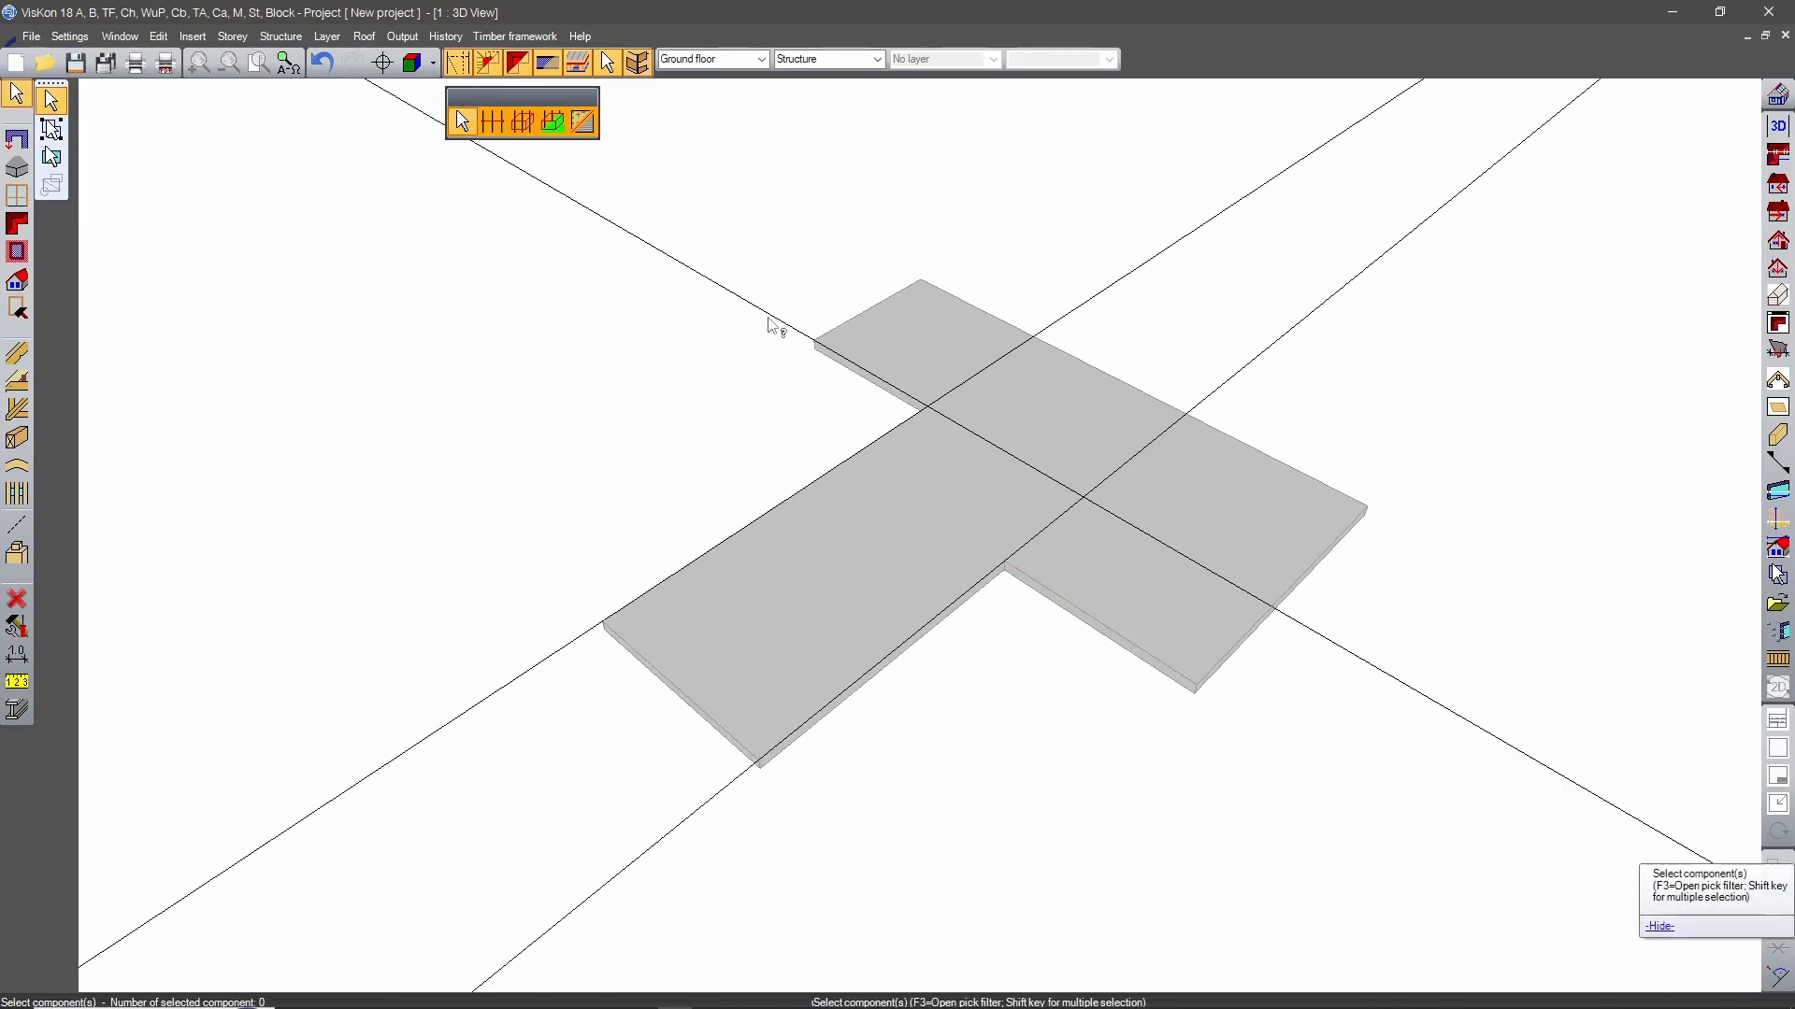
click(770, 316)
key(Delete)
click(1103, 293)
key(Delete)
click(1206, 398)
key(Delete)
middle_drag(1000, 690, 1581, 638)
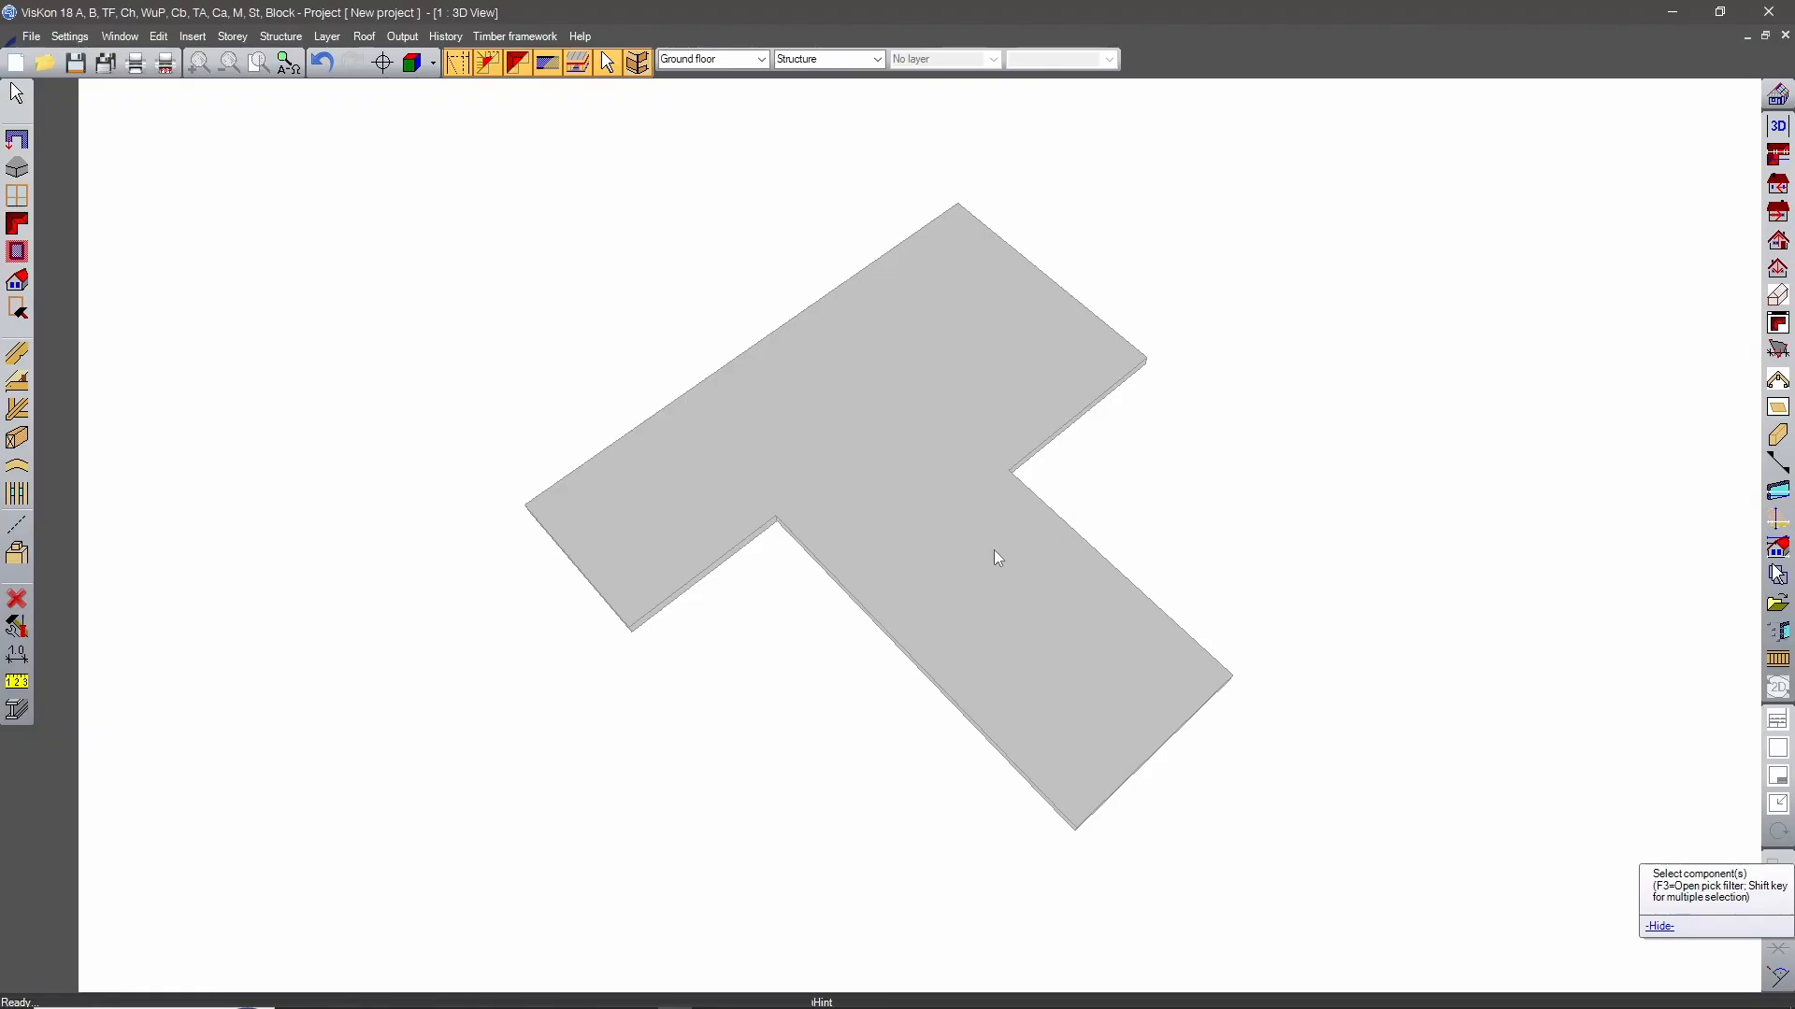
Try a dual opposite pitch gable roof between the two long edges of the slab's stem, and undo it.
click(19, 223)
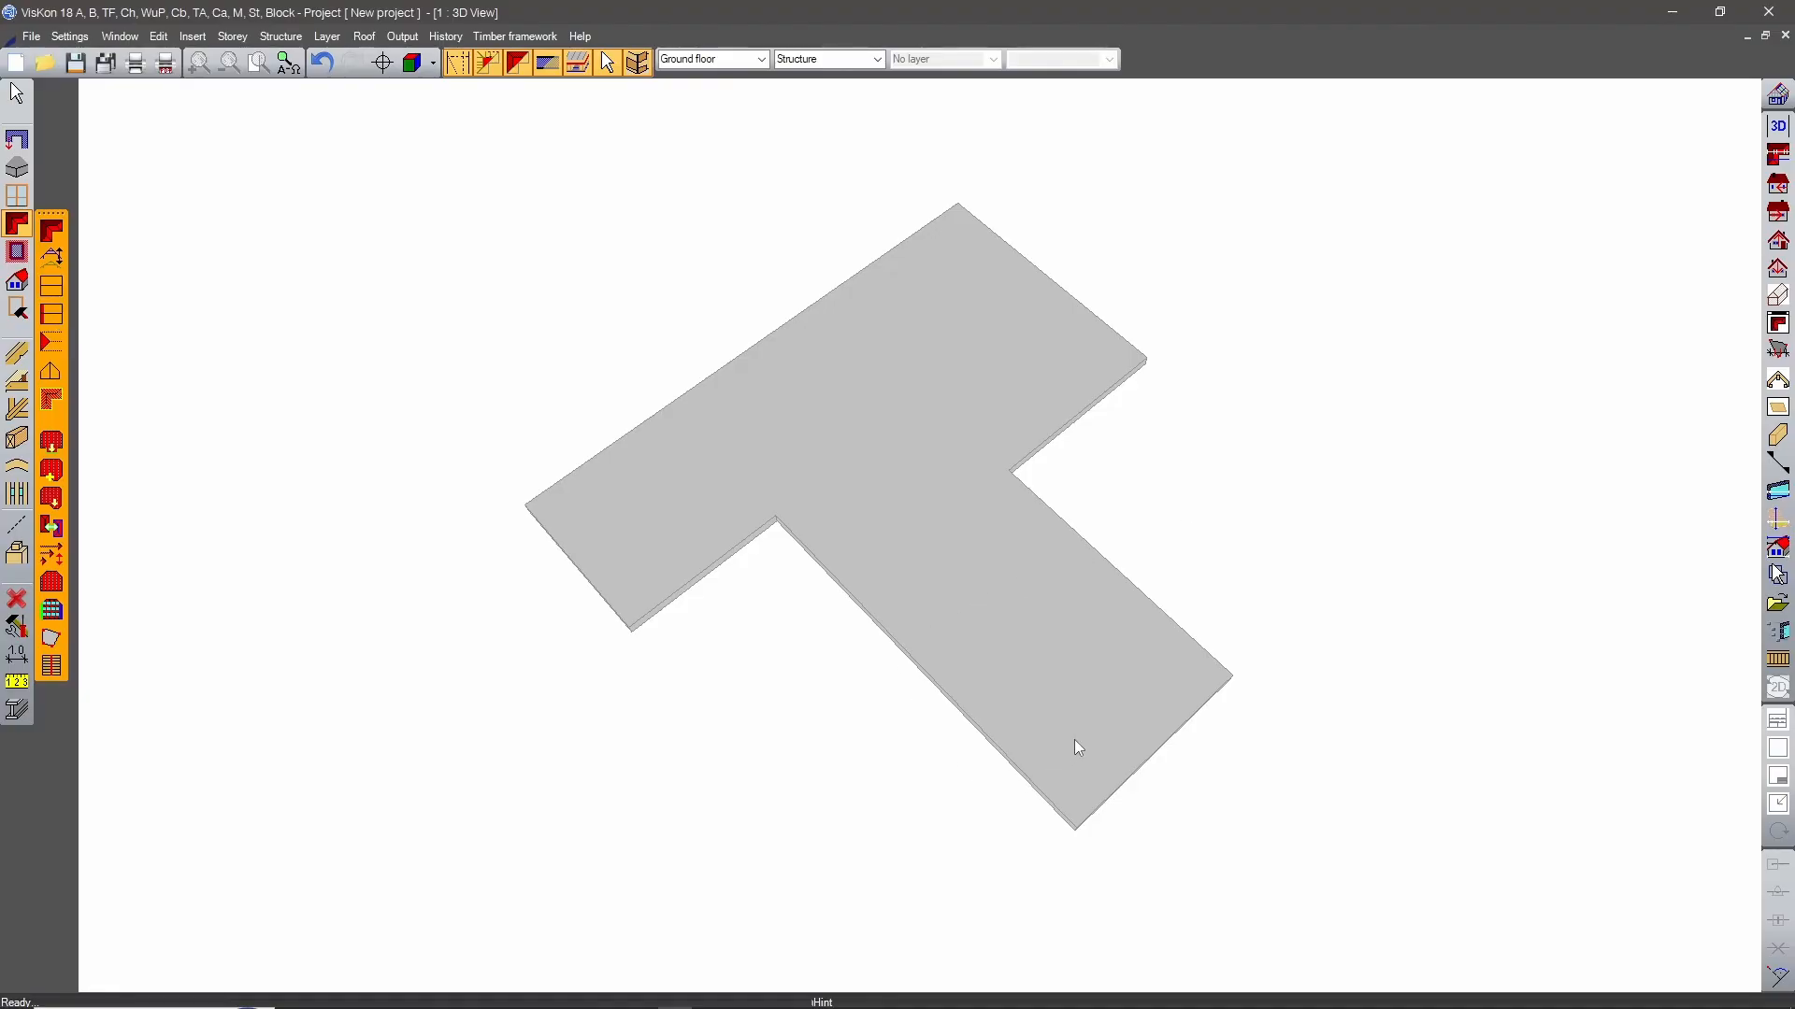
middle_drag(1073, 749, 1181, 464)
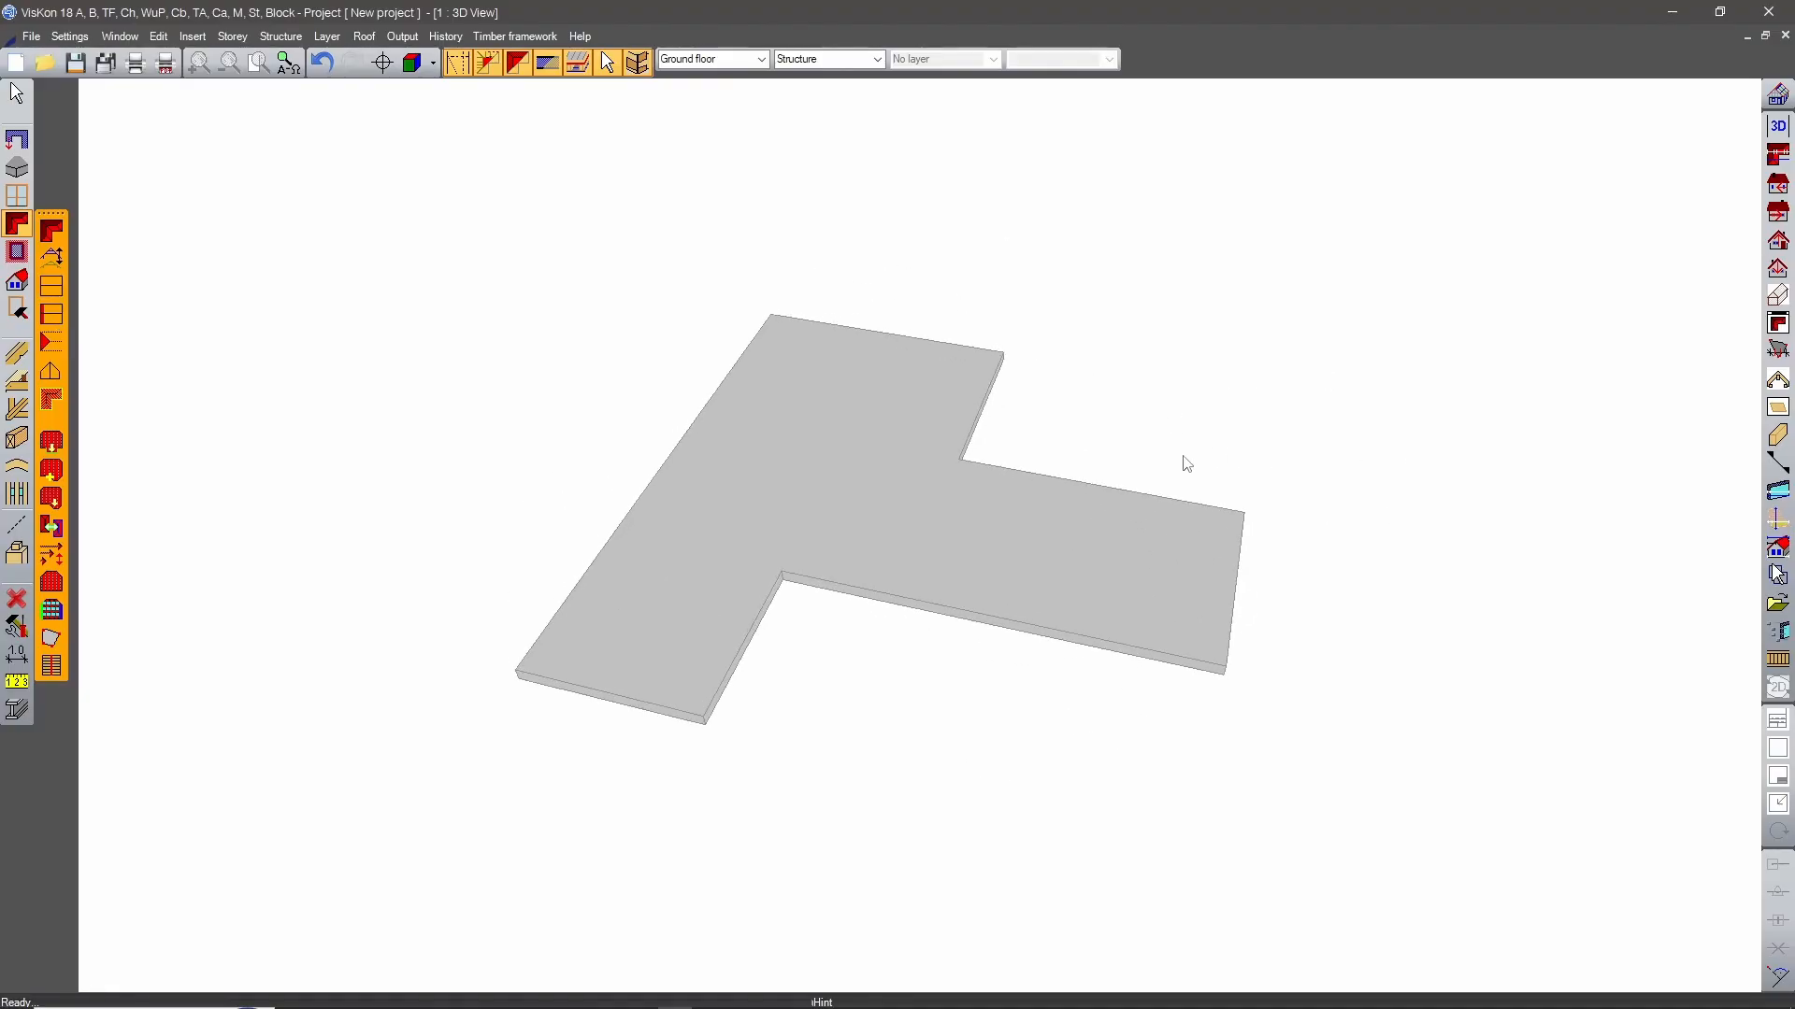
middle_drag(868, 597, 733, 614)
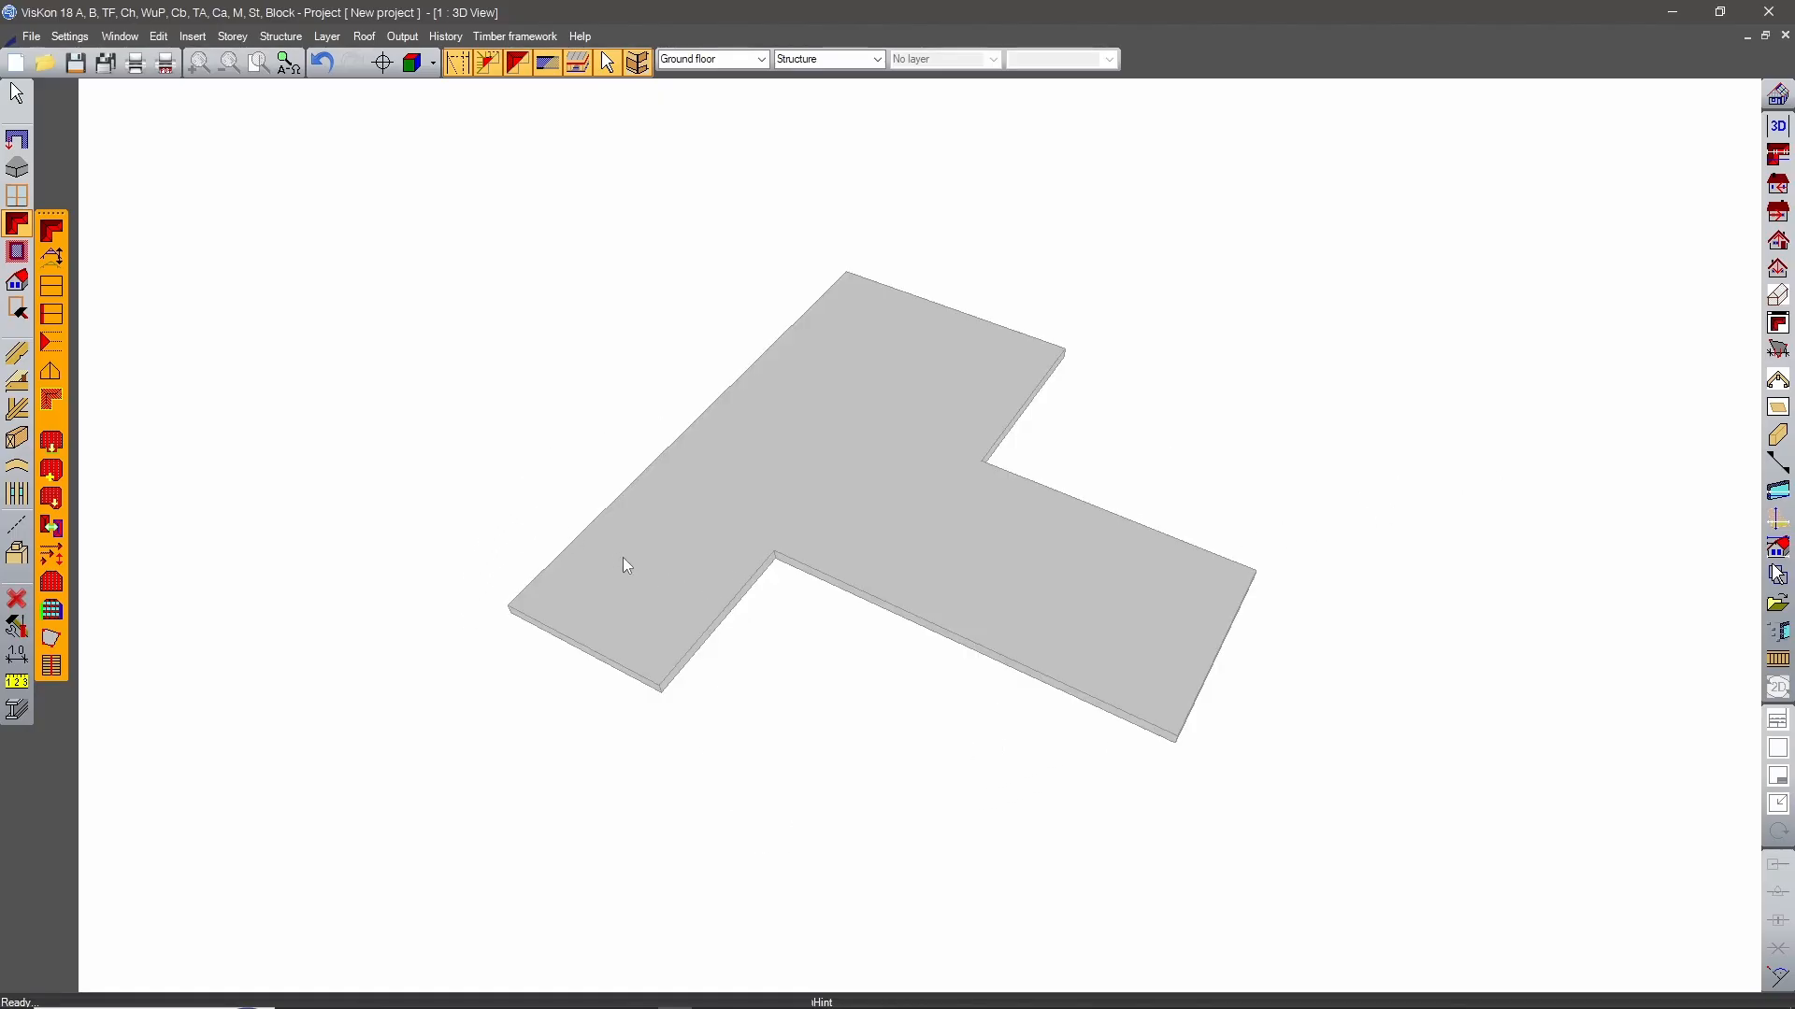
middle_drag(580, 513, 1072, 492)
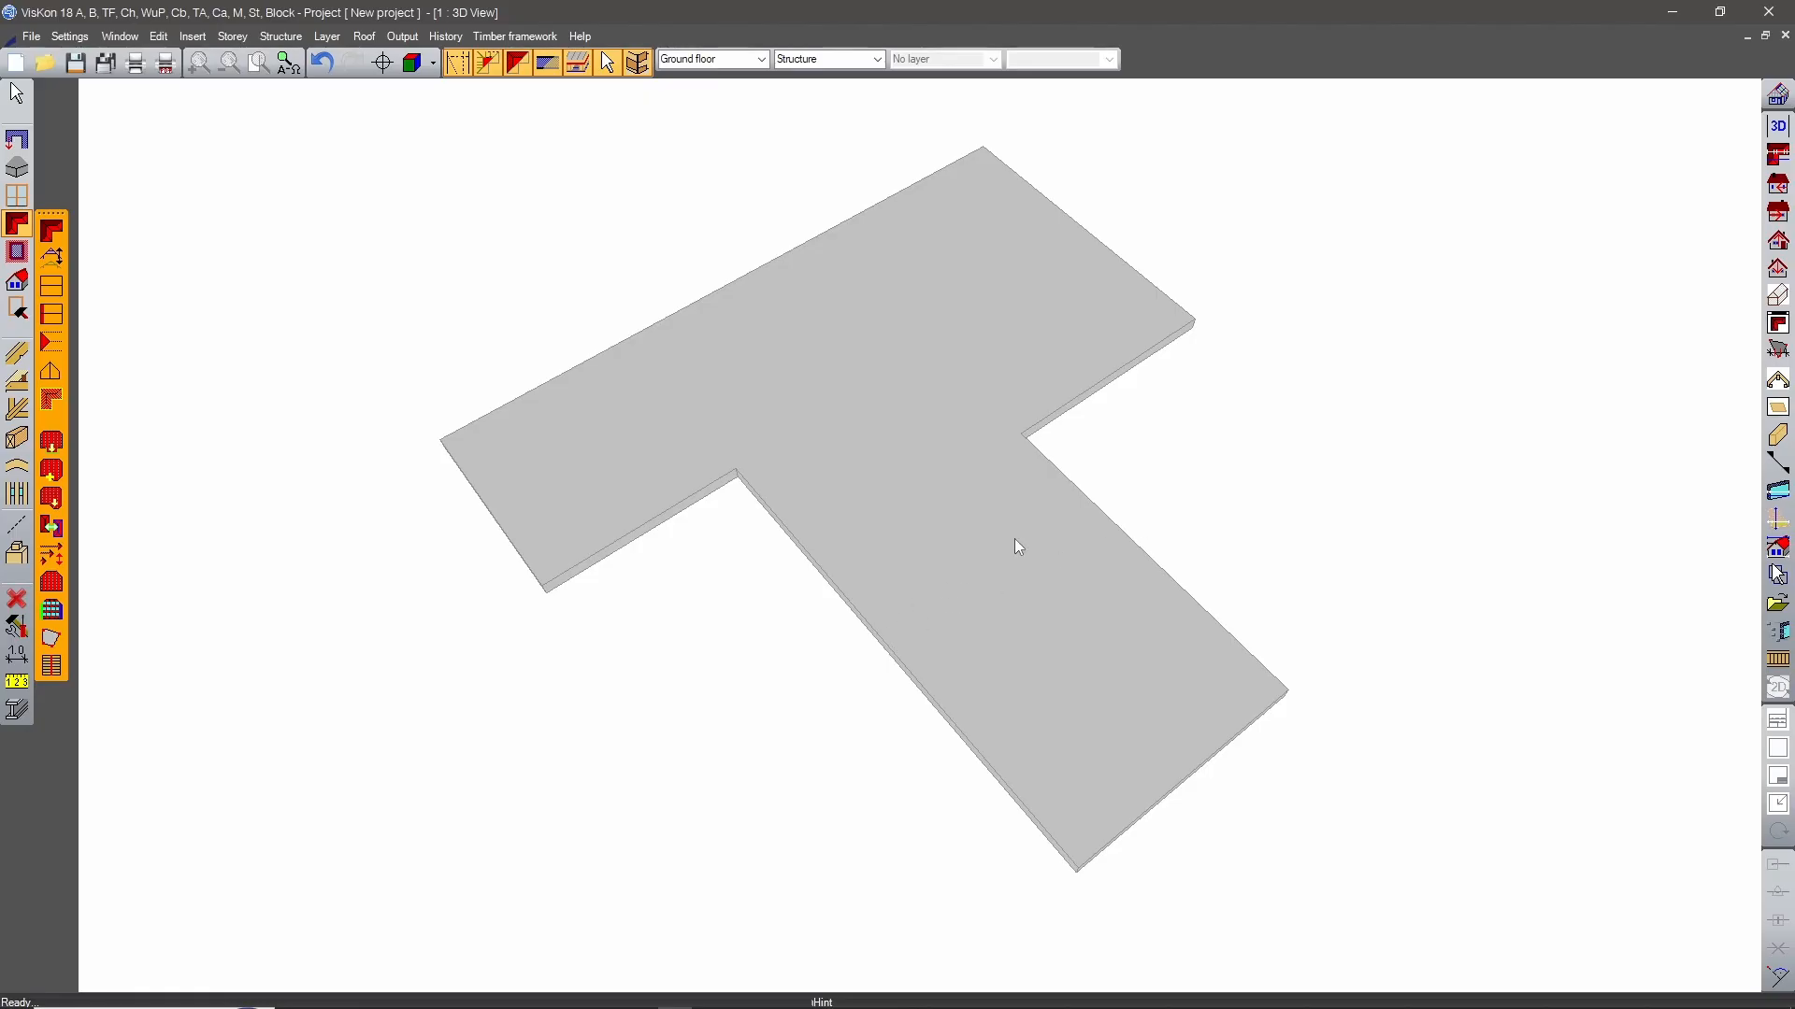
middle_drag(1159, 719, 918, 696)
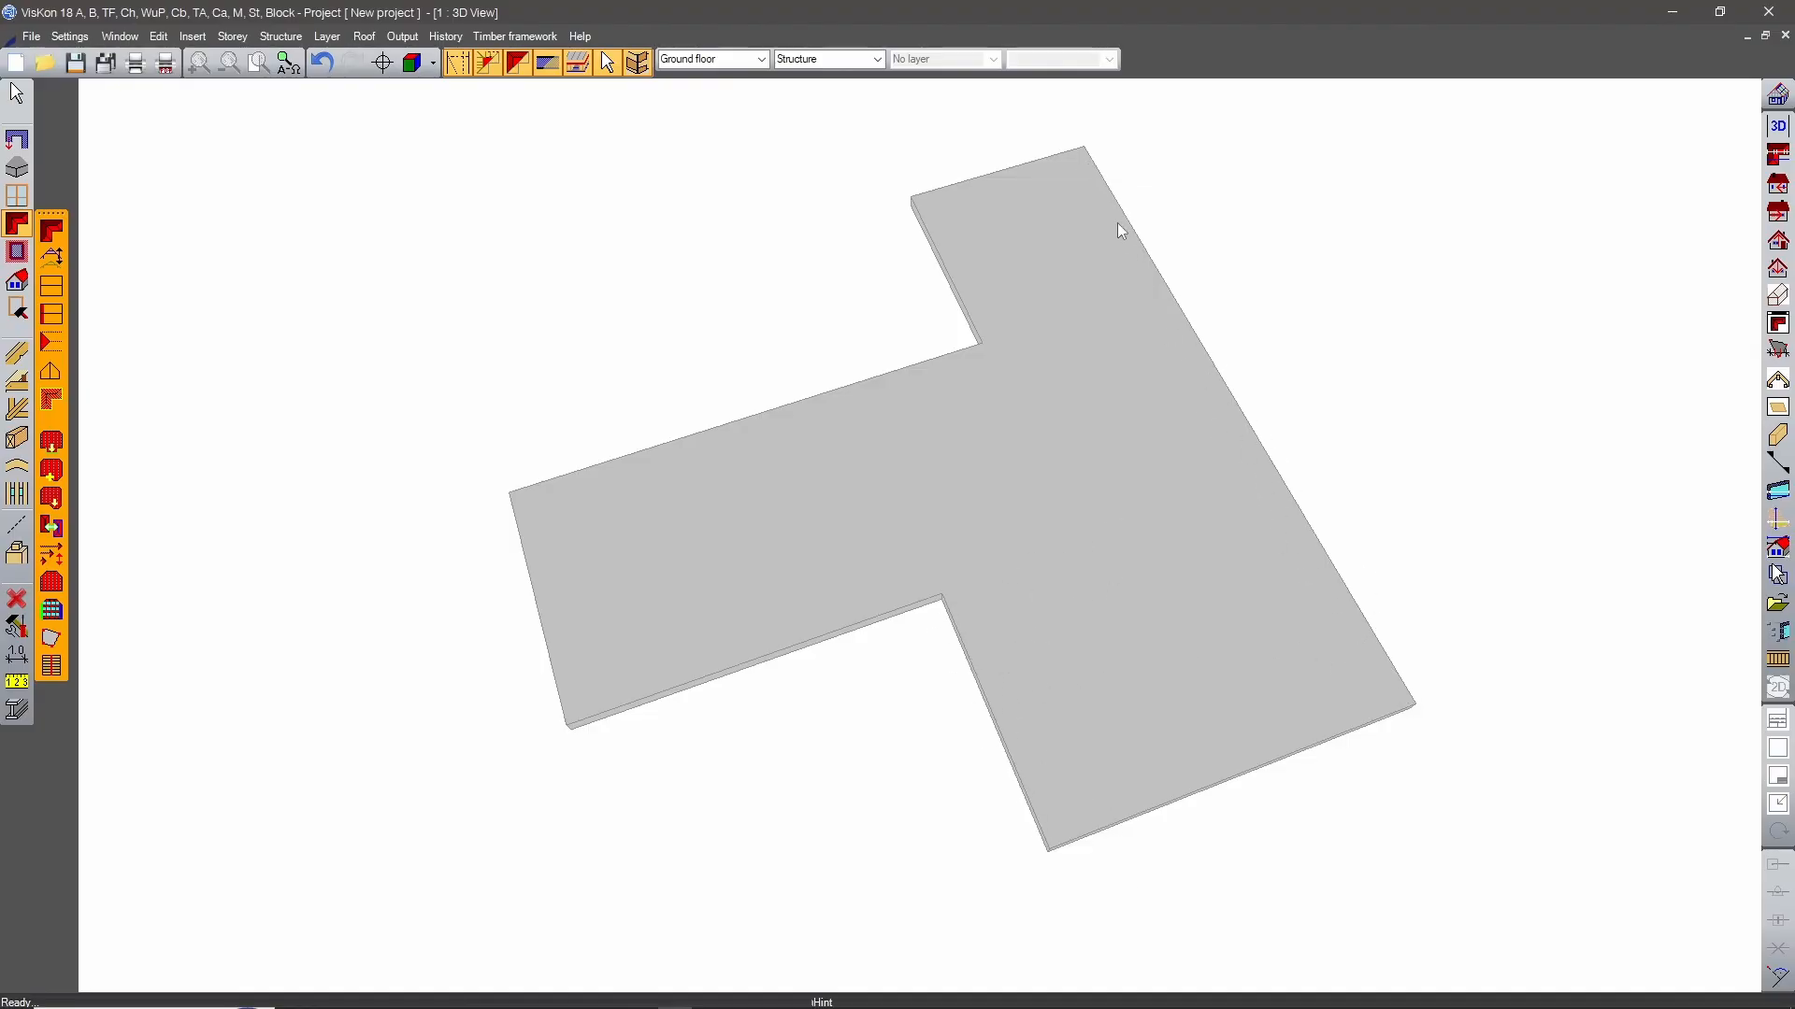
middle_drag(946, 760, 1412, 653)
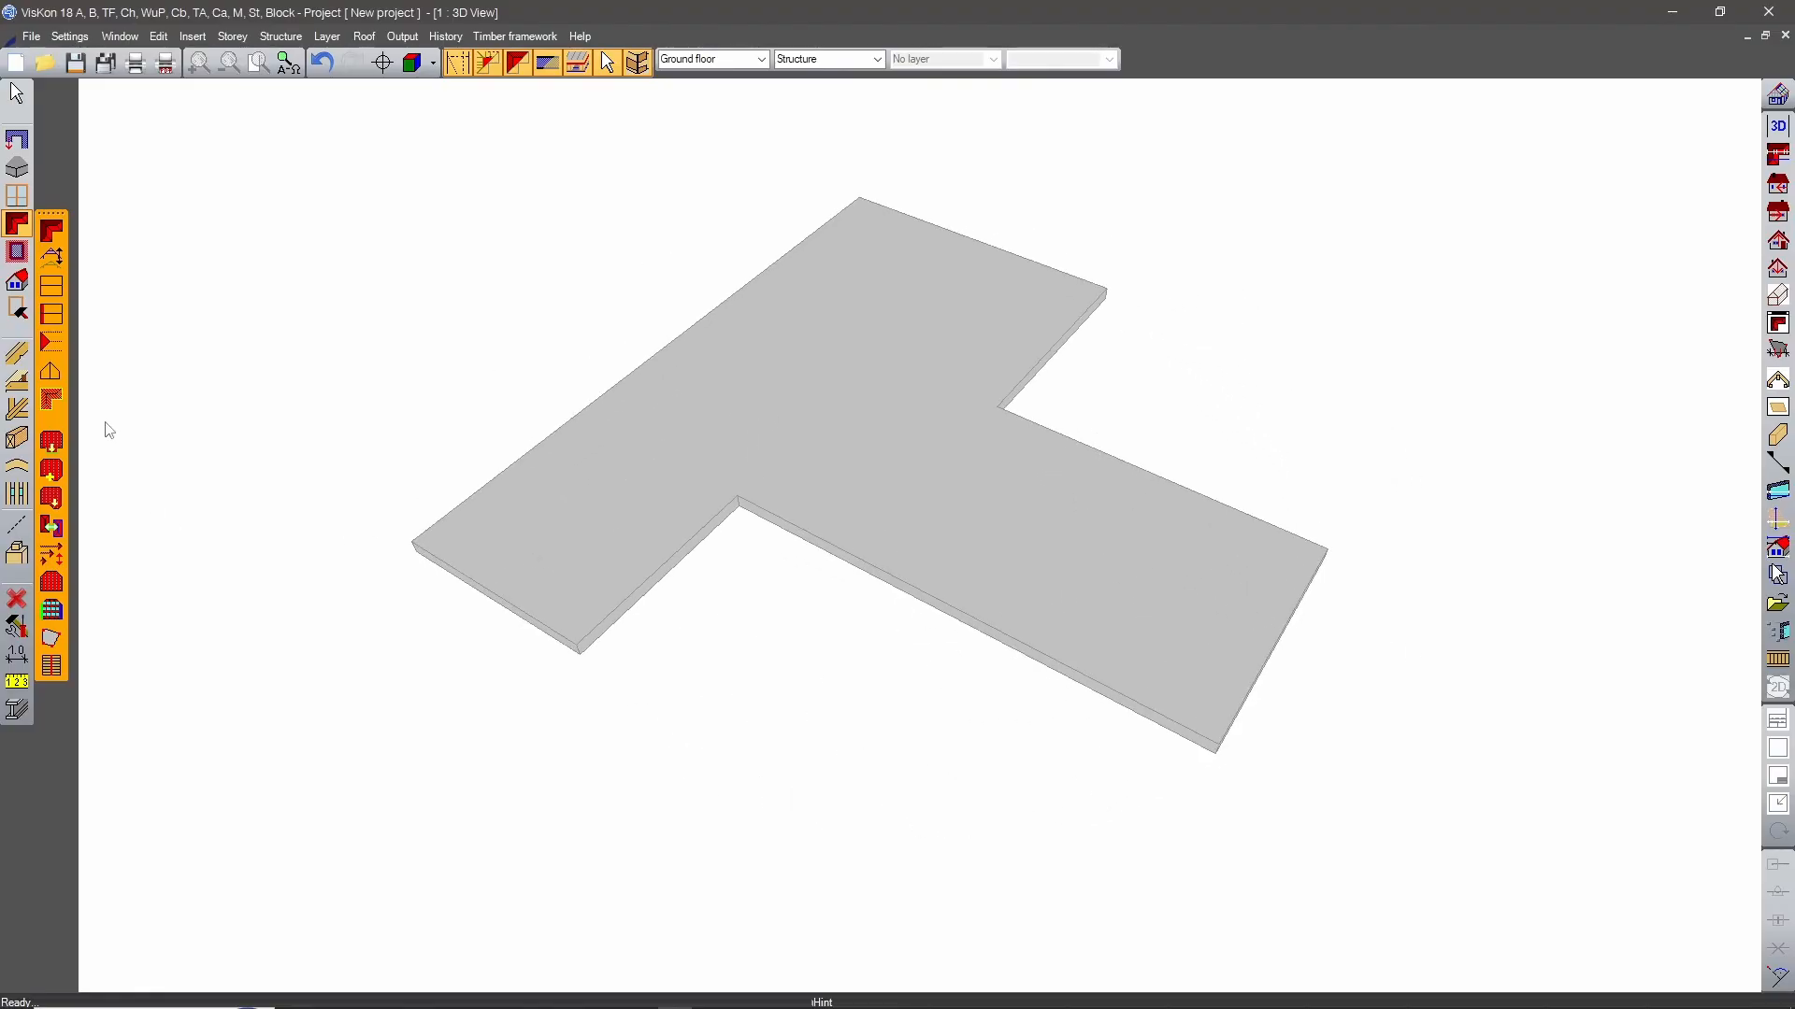
click(52, 289)
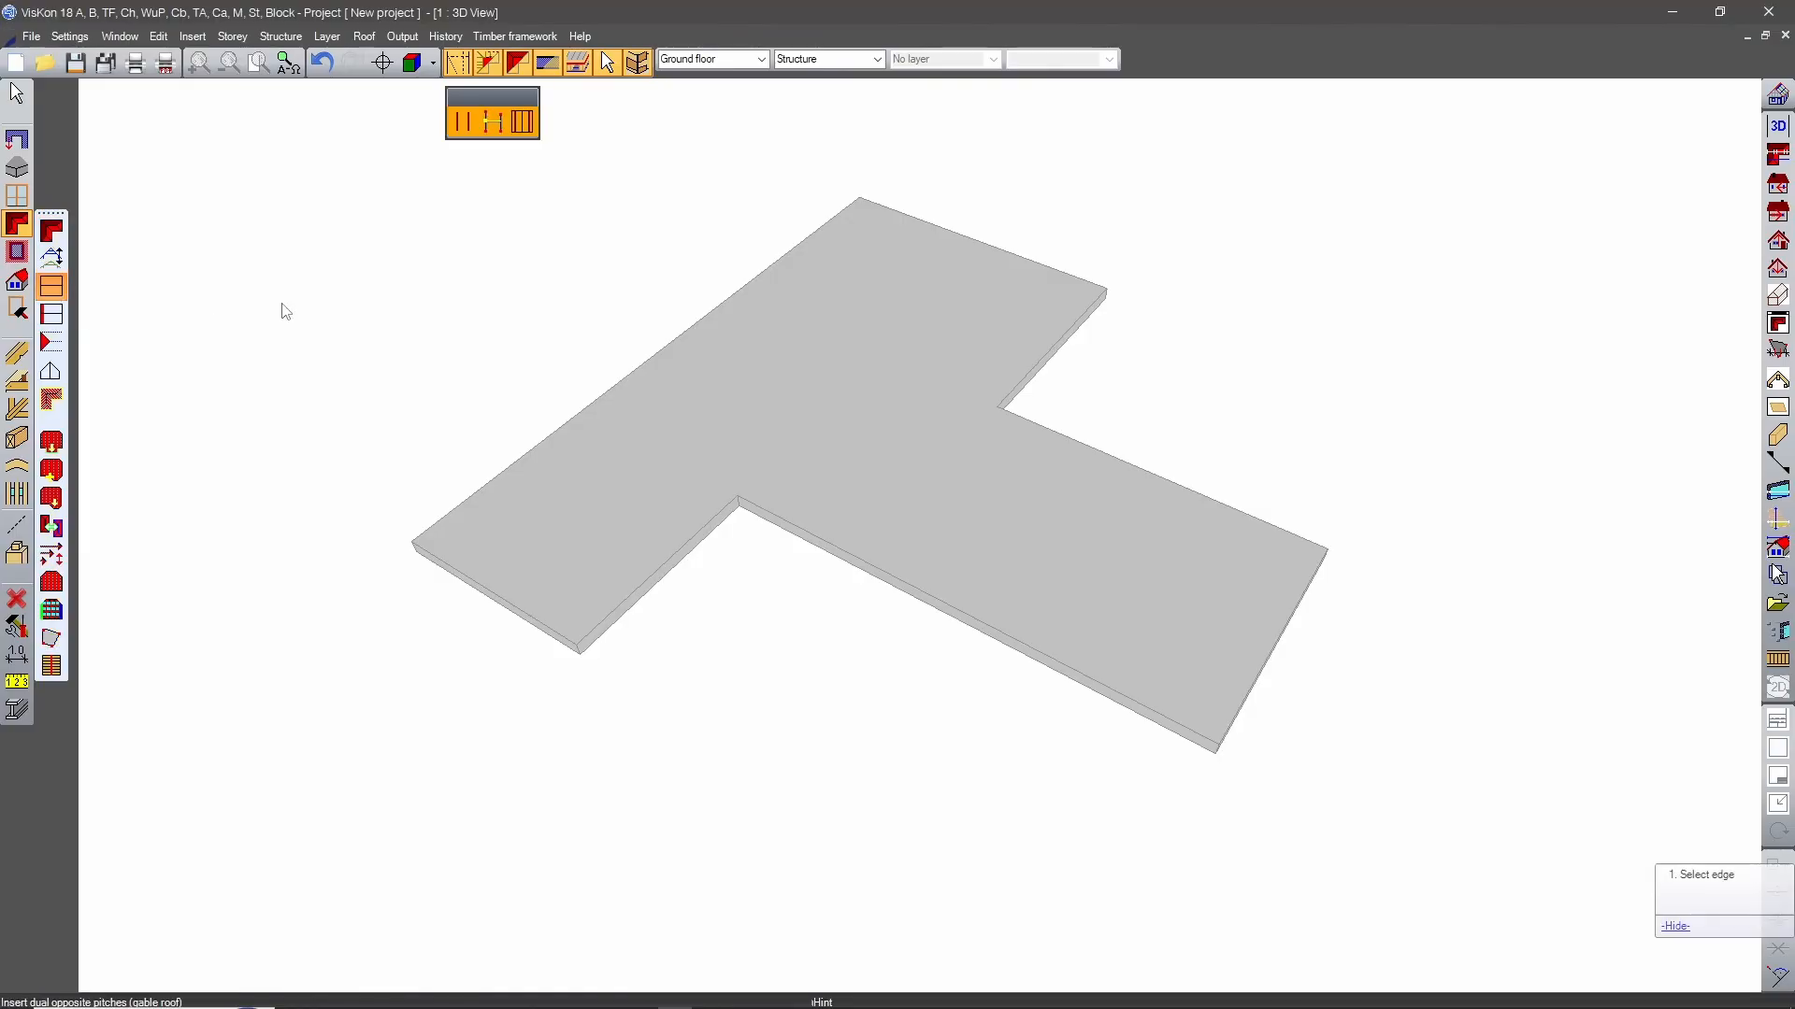
click(957, 601)
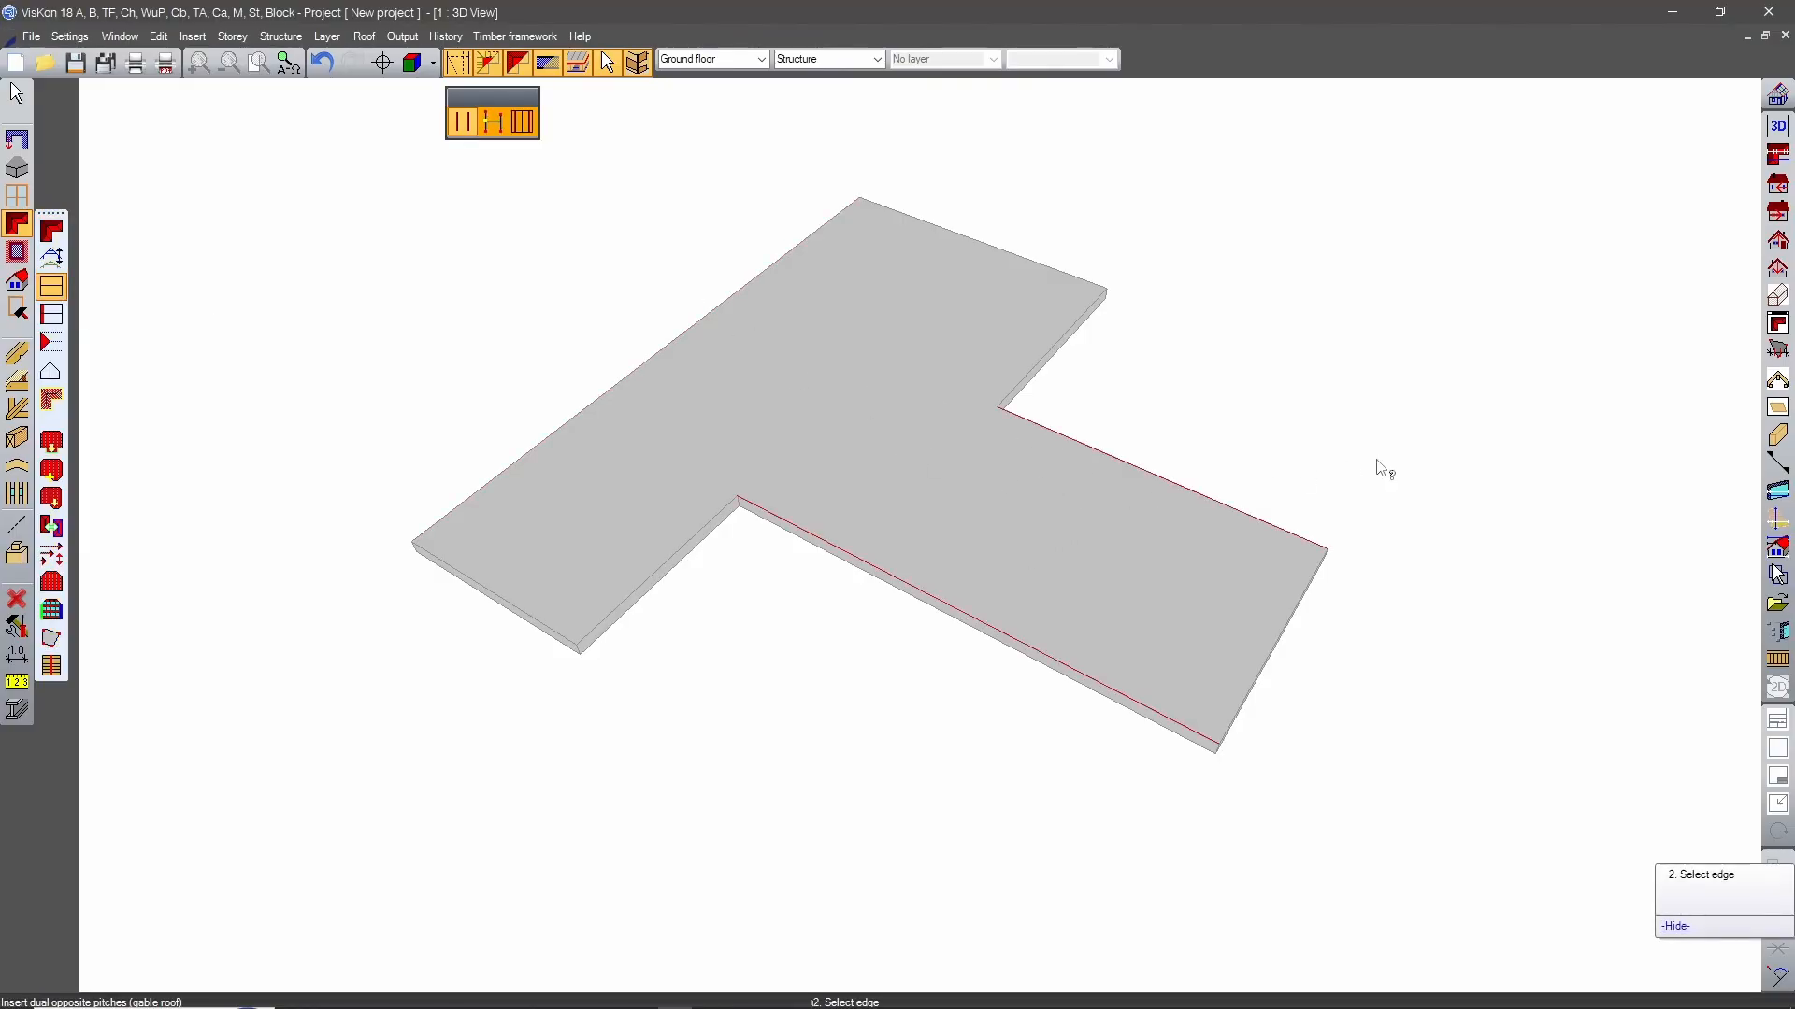
middle_drag(1004, 738, 846, 666)
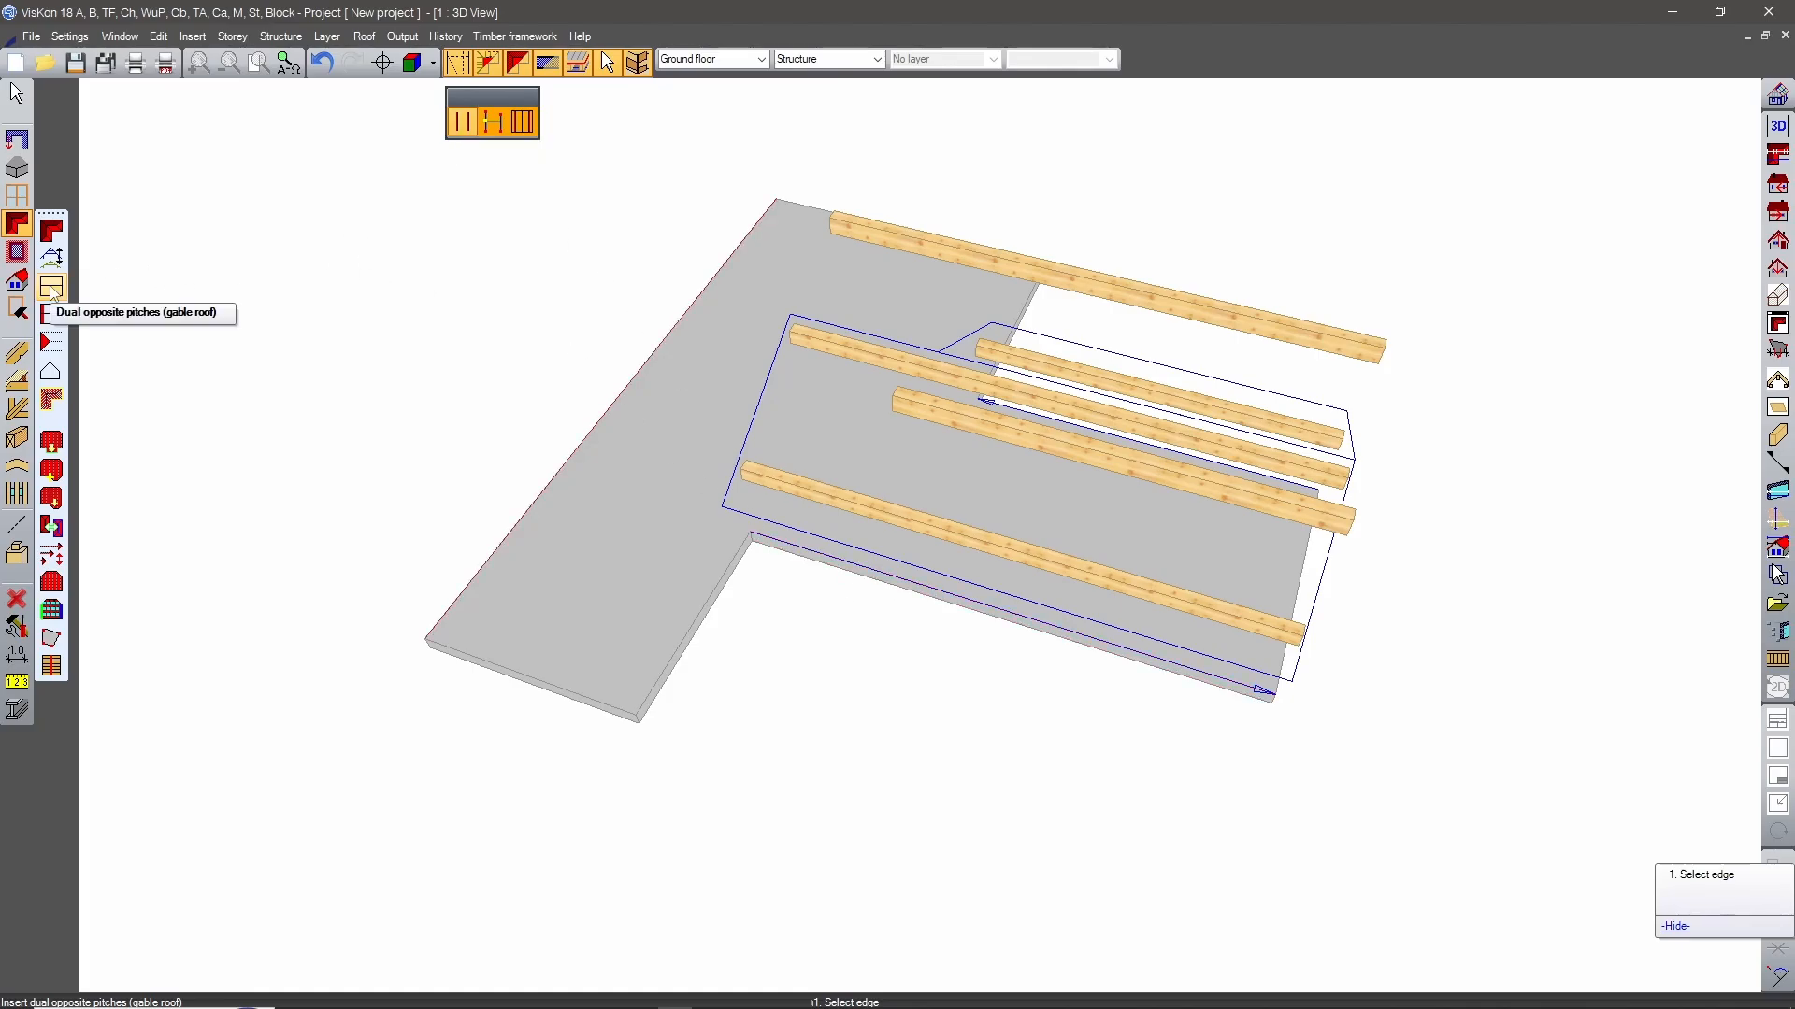
key(ctrl+z)
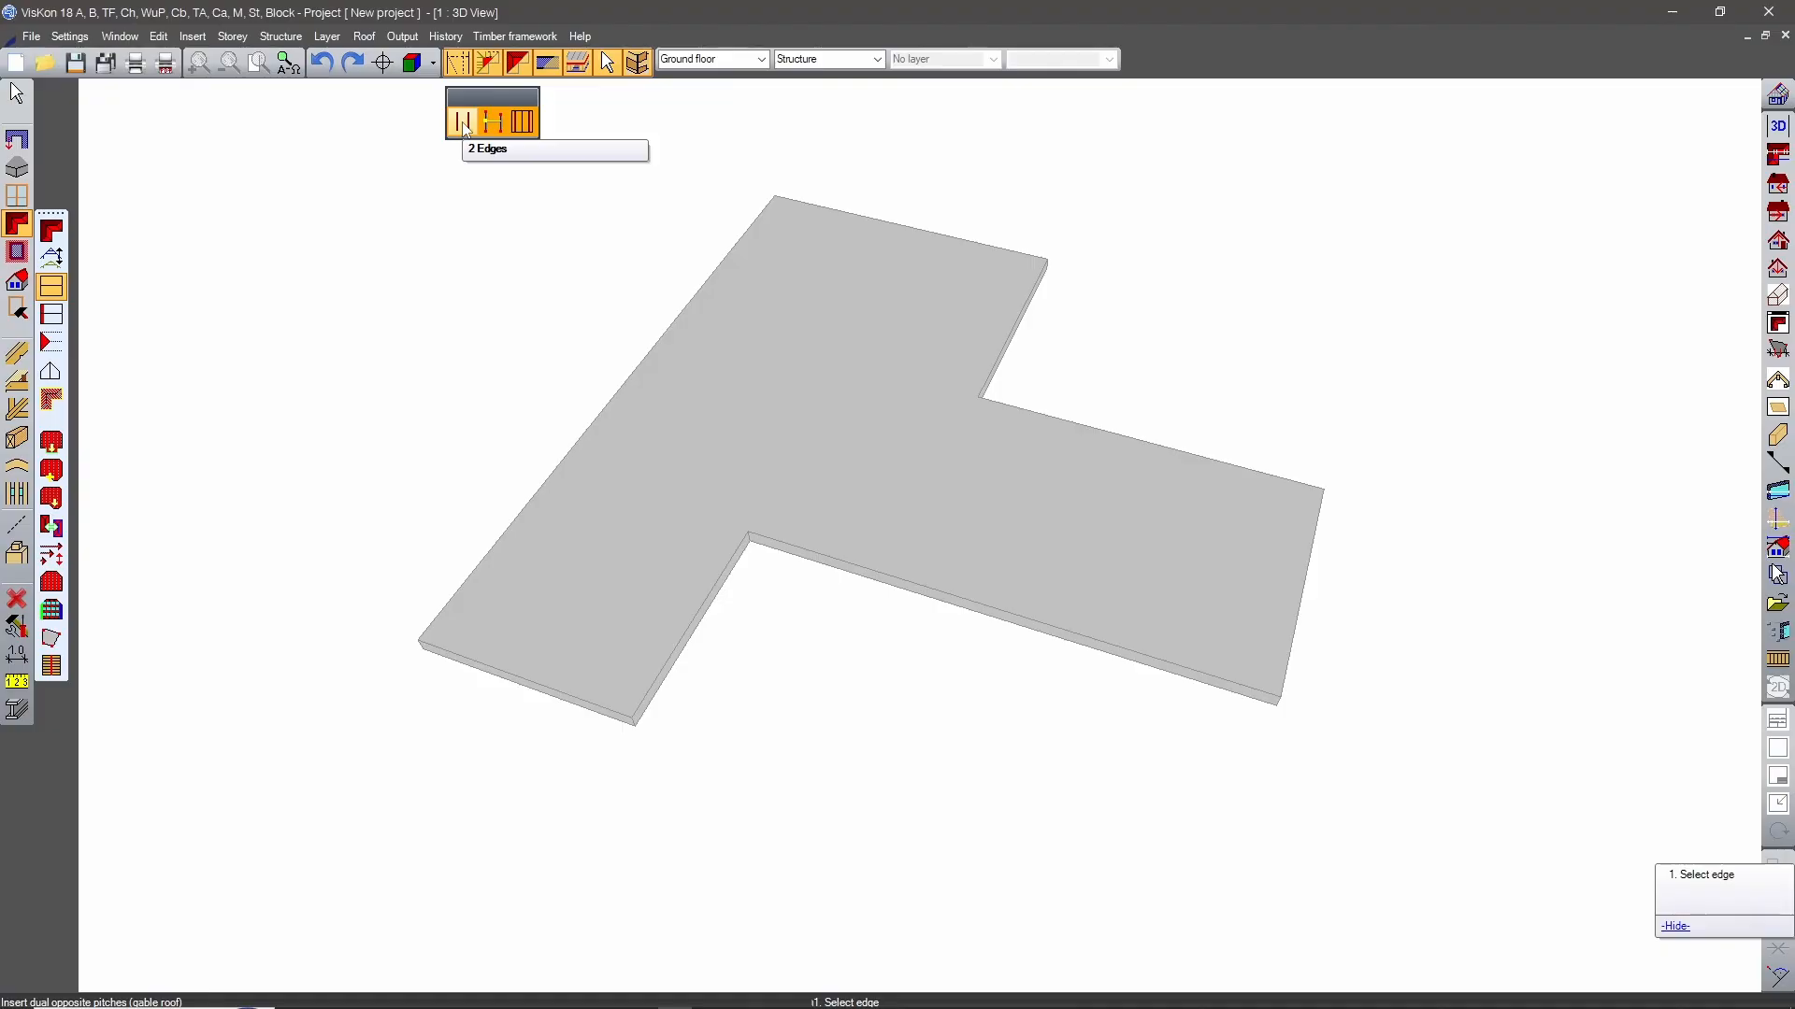
Insert two dual-pitch gable roofs, one between the stem's long edges and one between the crossbar's rear edge and an inner edge.
click(1055, 605)
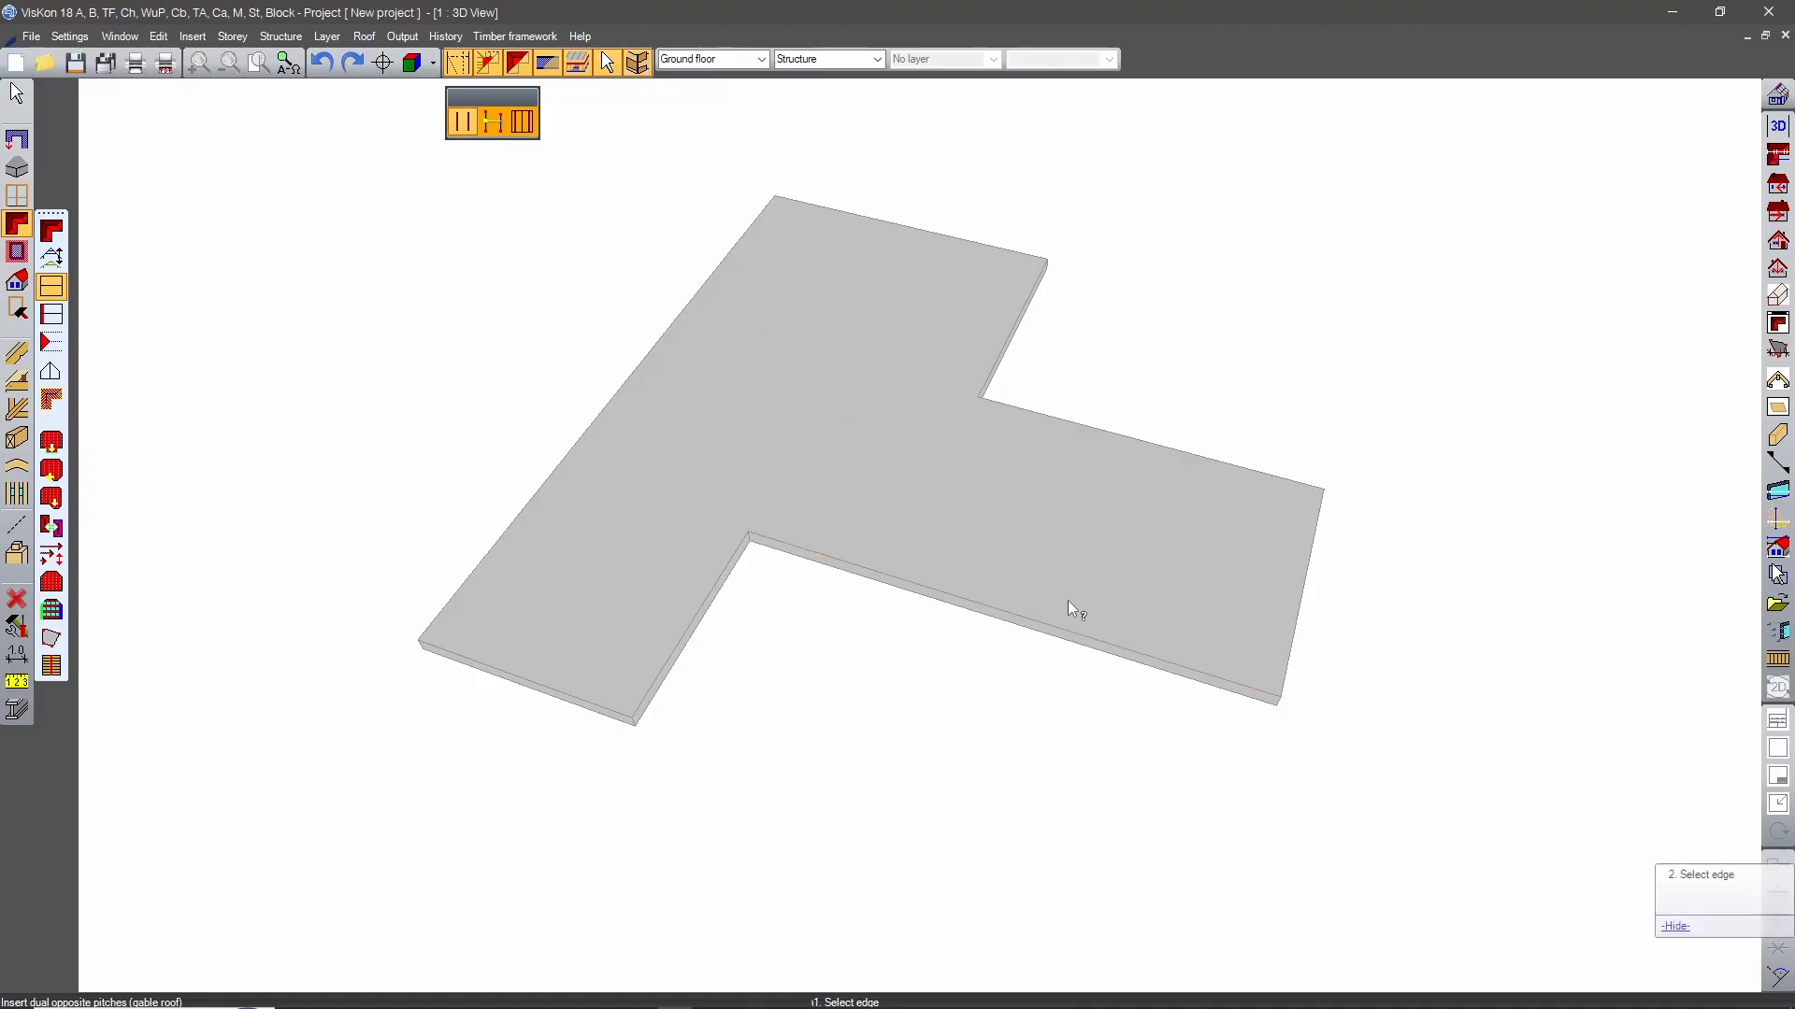
click(1131, 446)
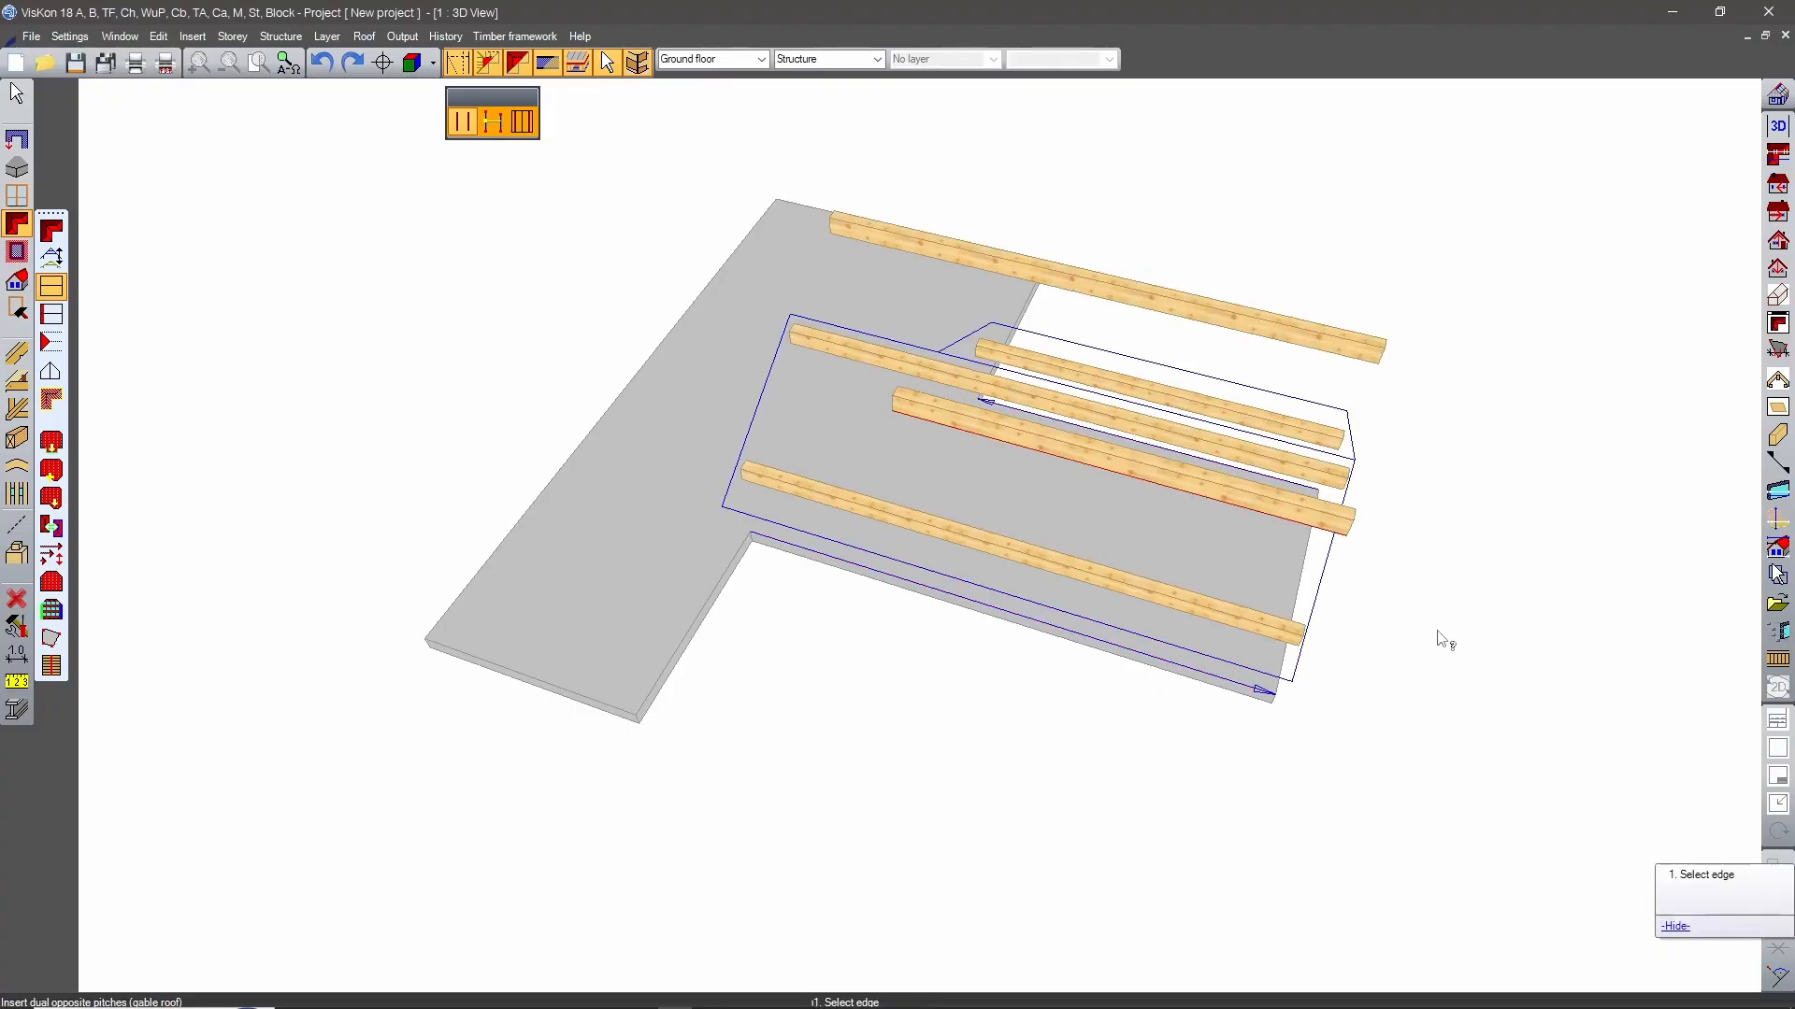
middle_drag(1321, 584, 404, 625)
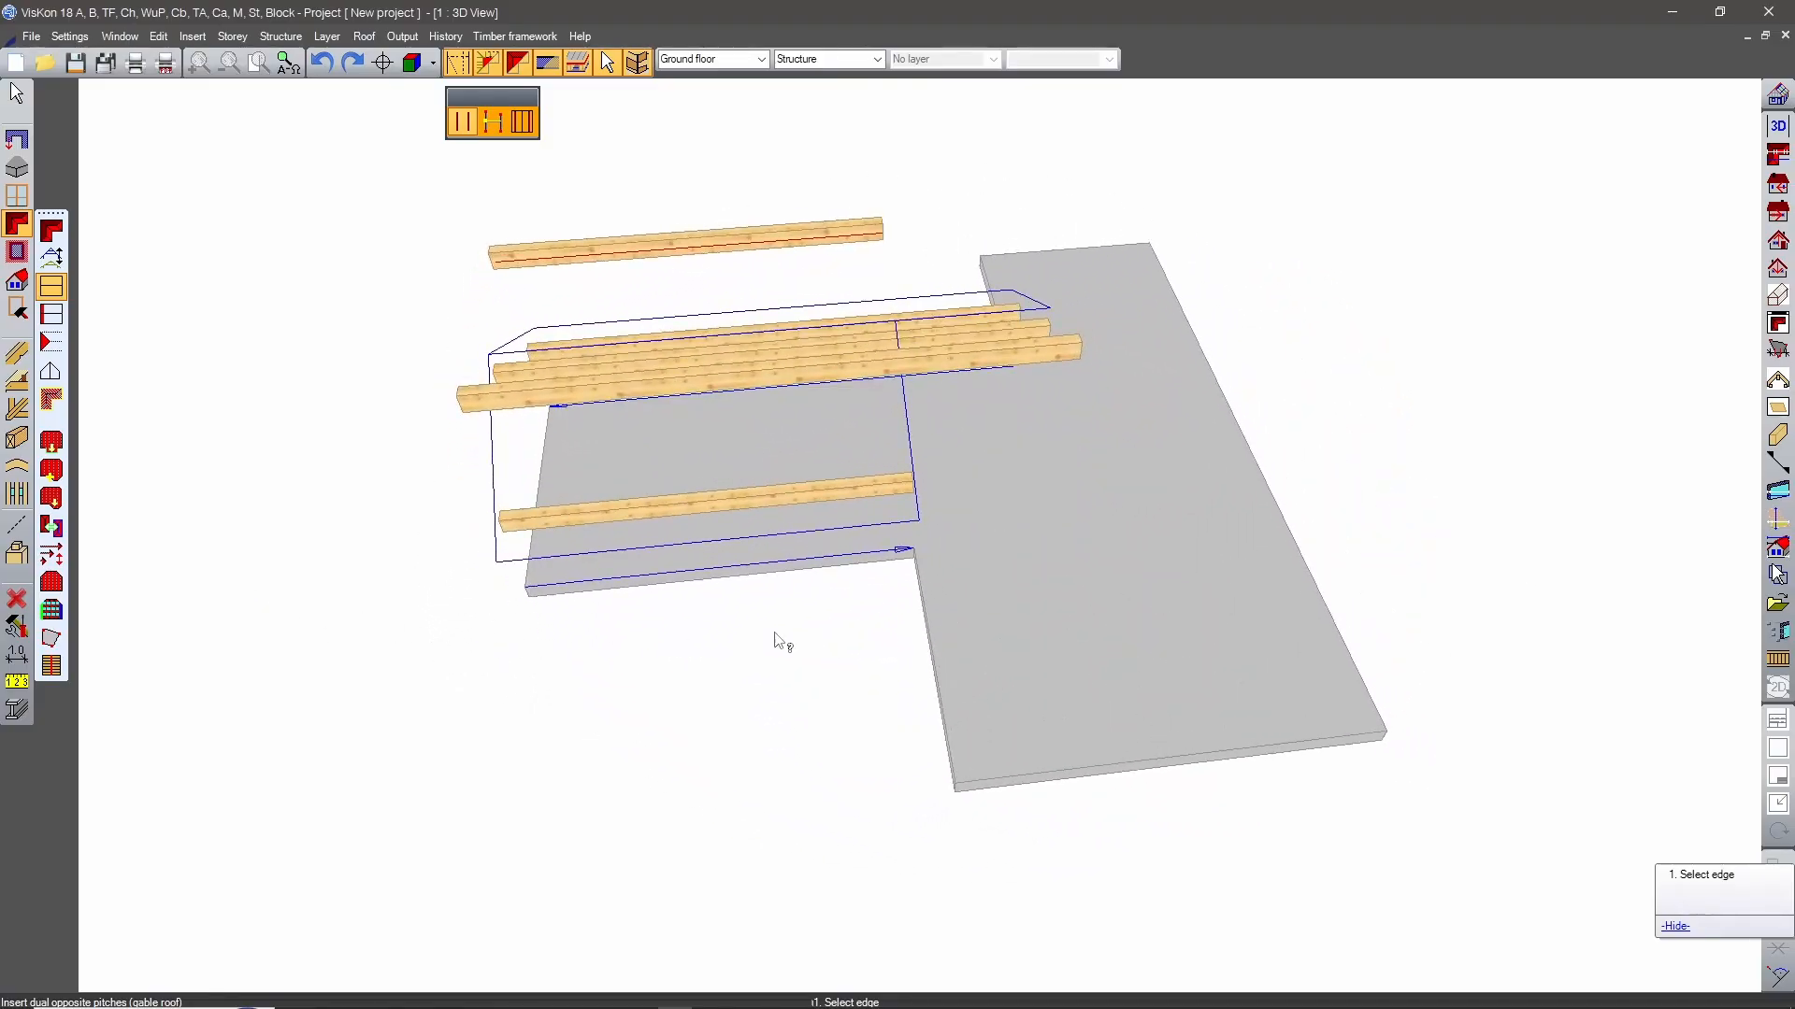
middle_drag(781, 641, 757, 681)
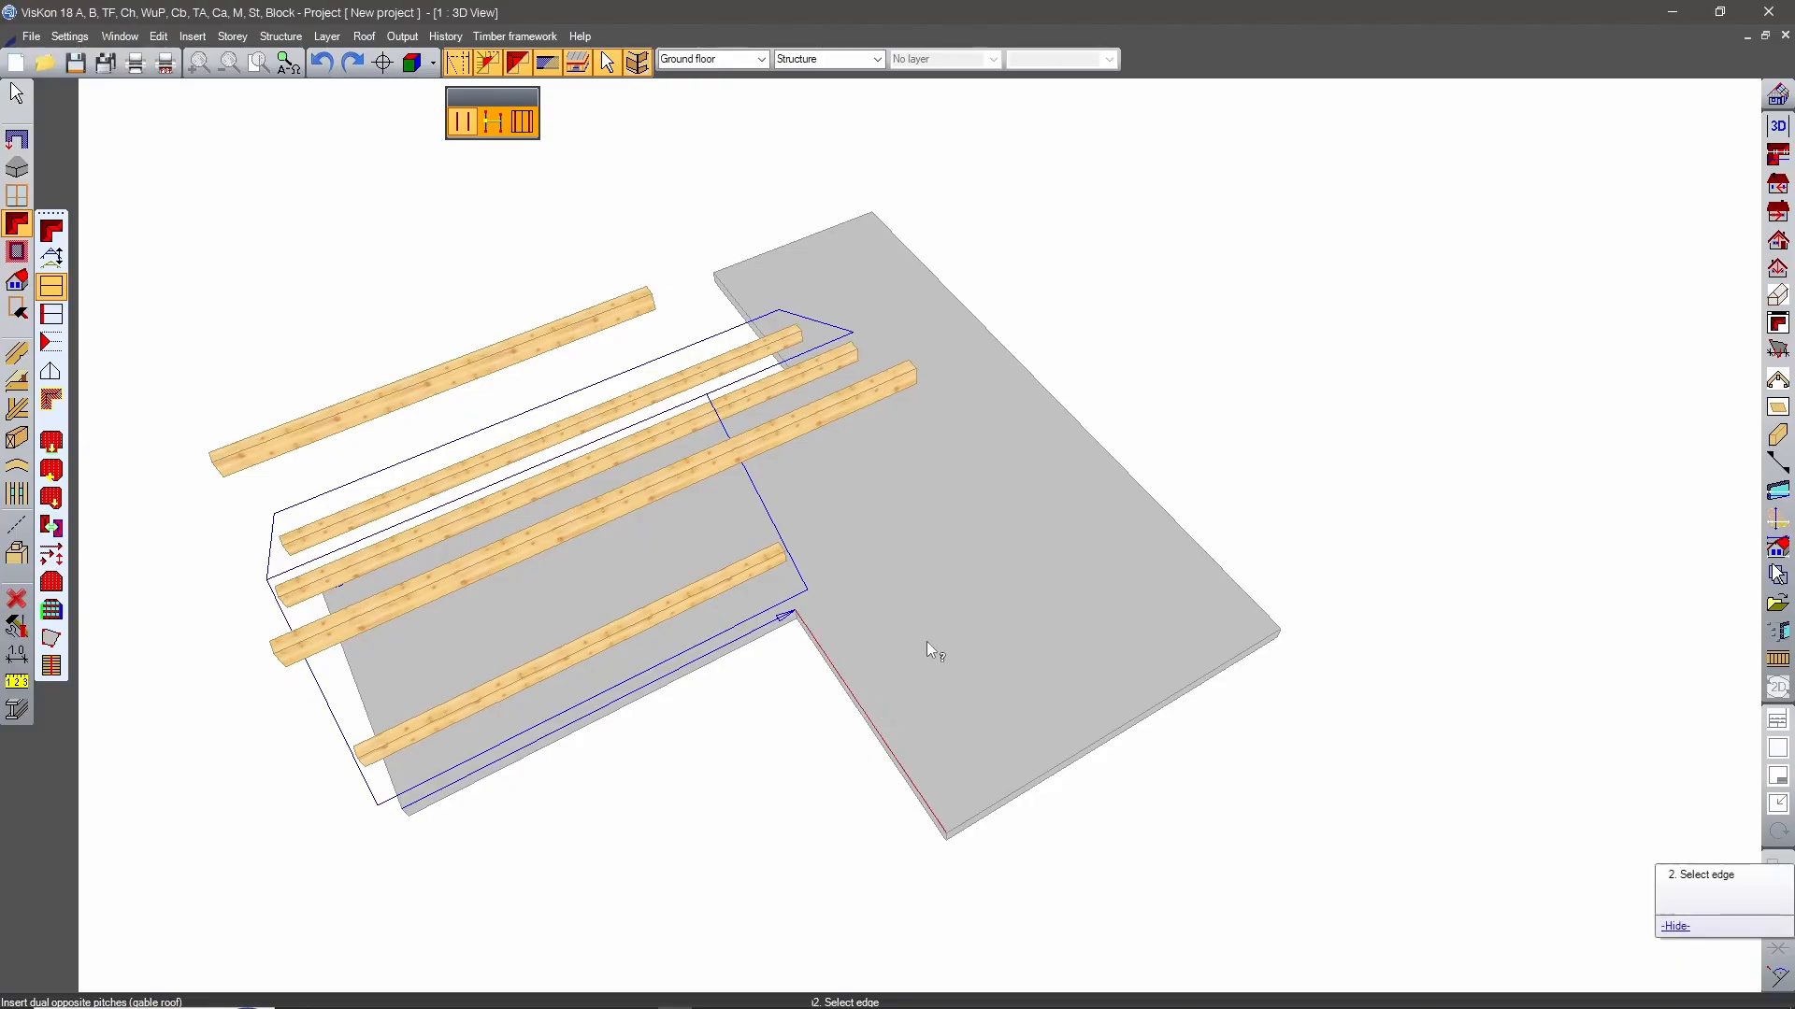
click(1155, 518)
middle_drag(1493, 720, 885, 682)
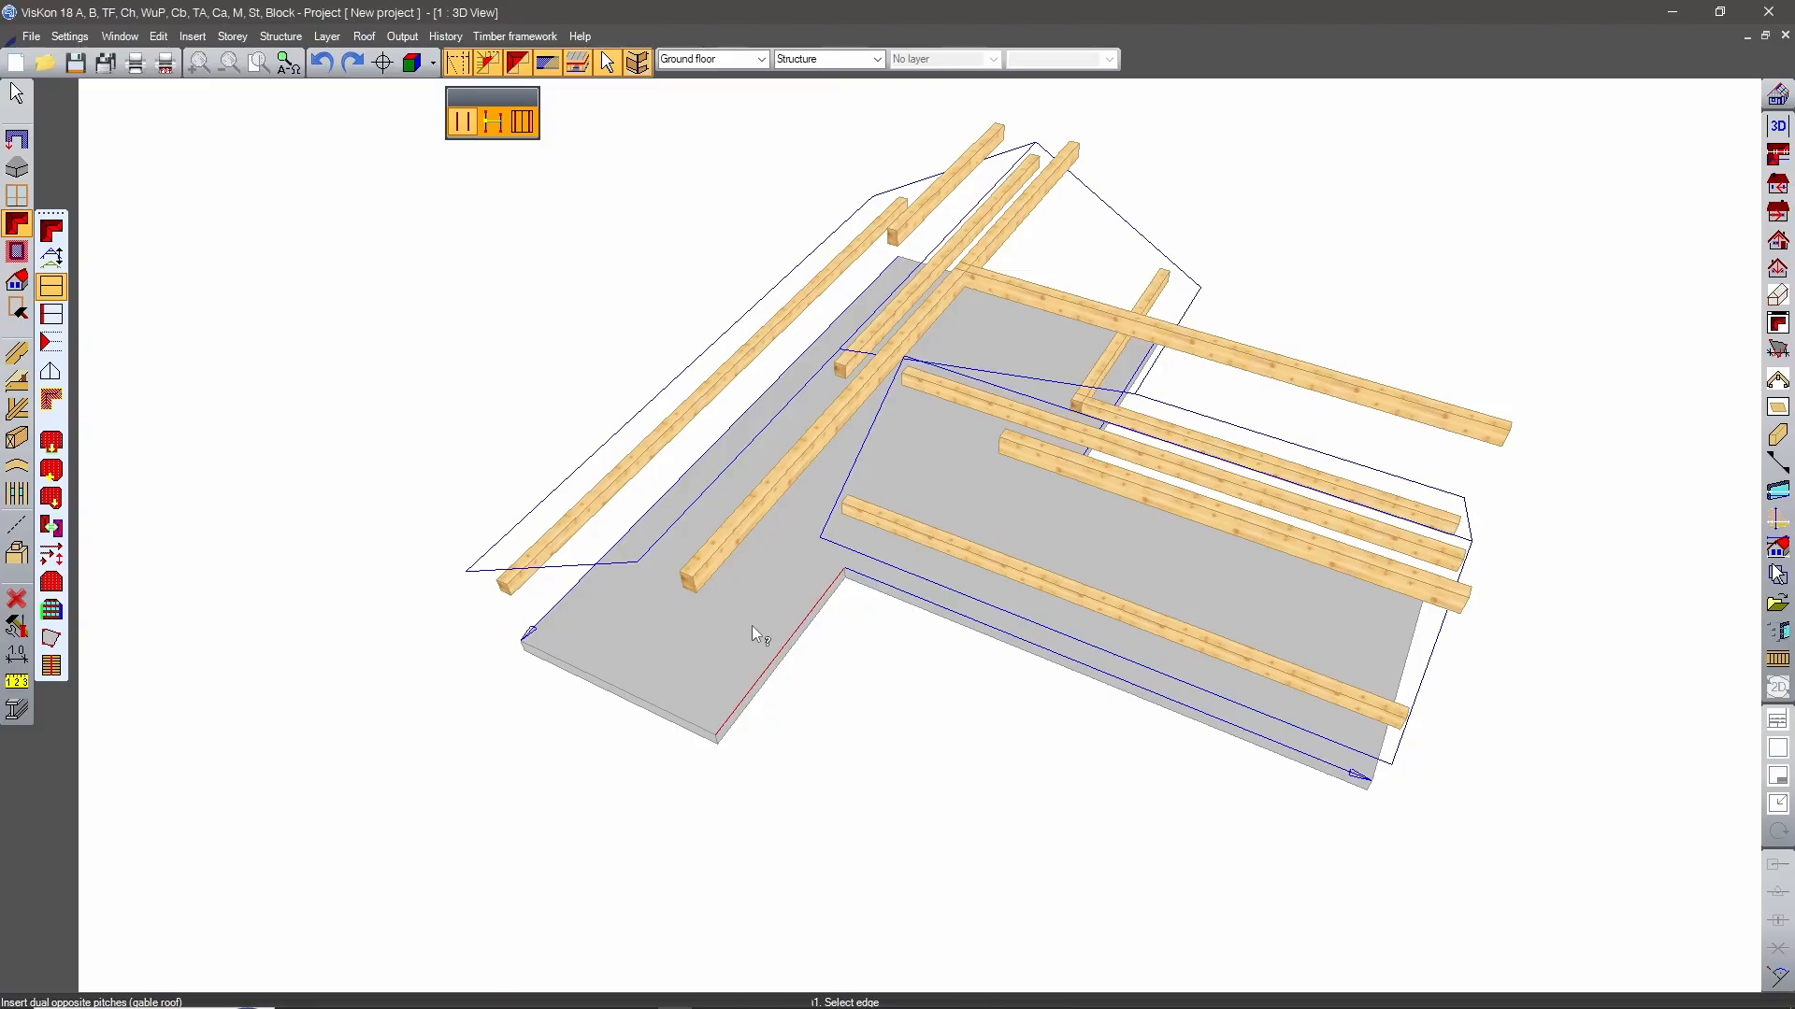
Insert a single roof pitch on the crossbar's remaining inner edge, with its direction towards the slab's interior.
click(53, 346)
middle_drag(873, 642, 993, 599)
scroll(992, 600, up, 3)
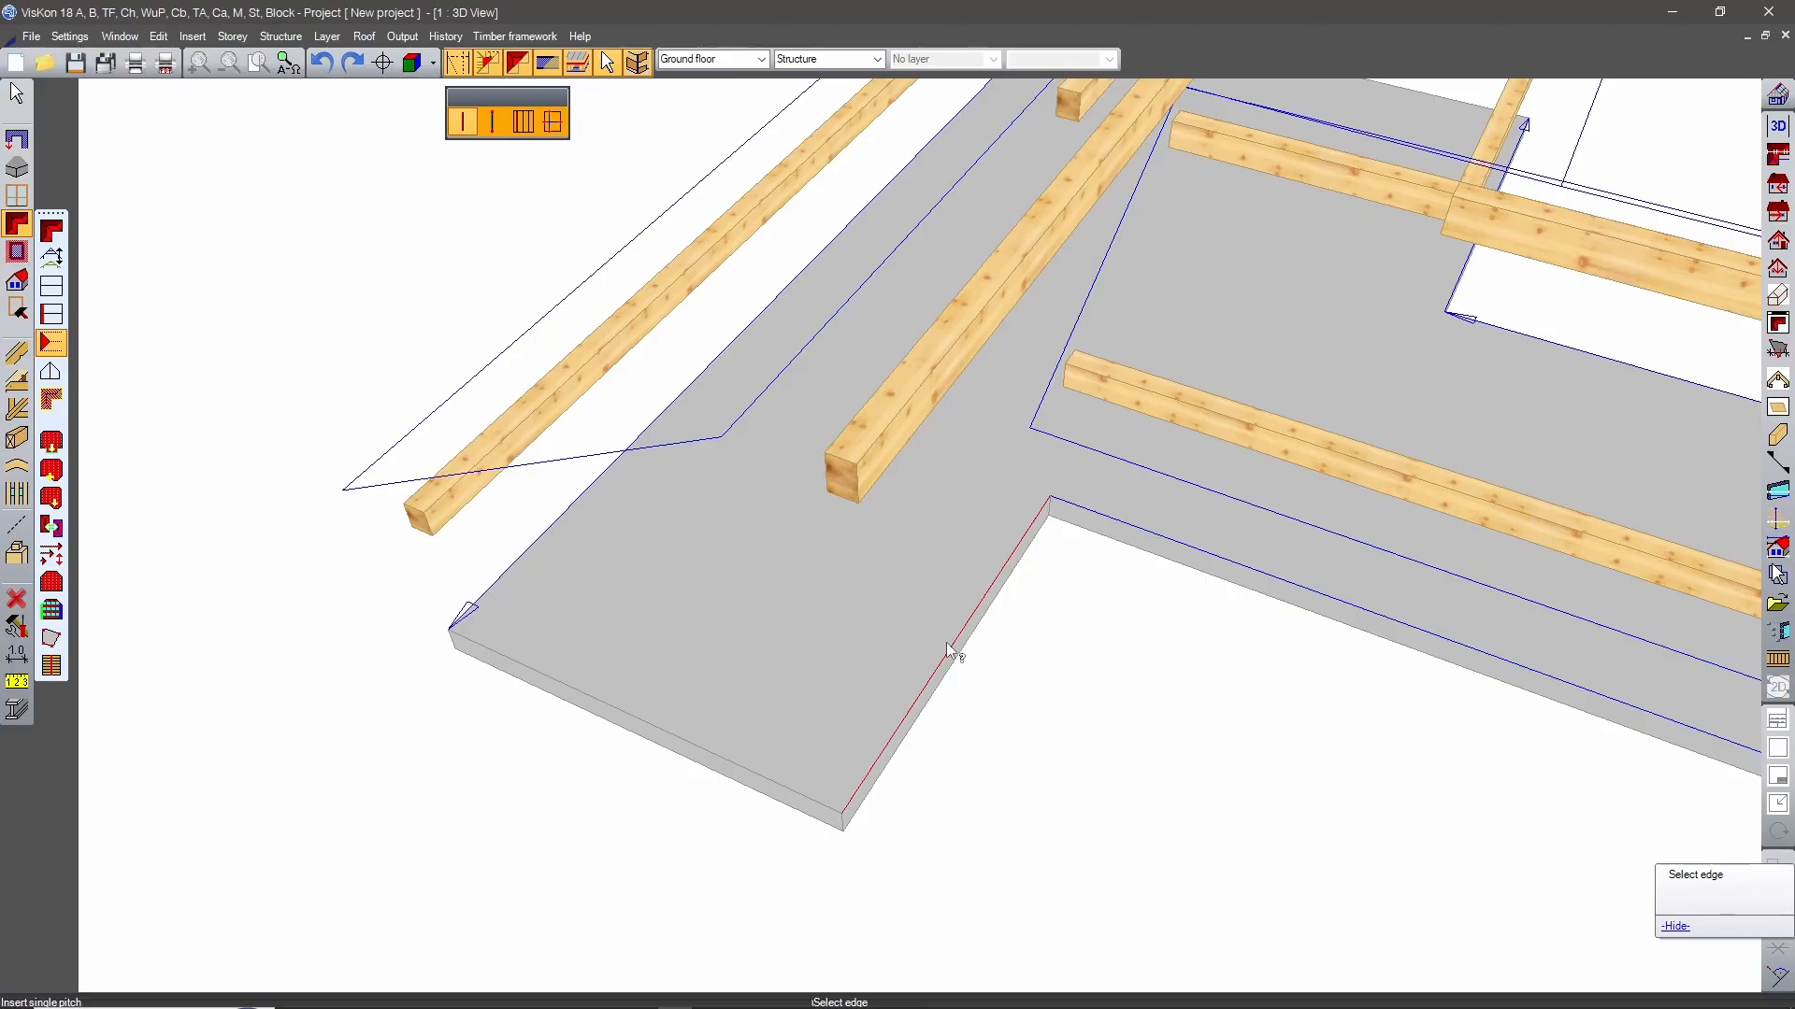
click(946, 642)
click(764, 596)
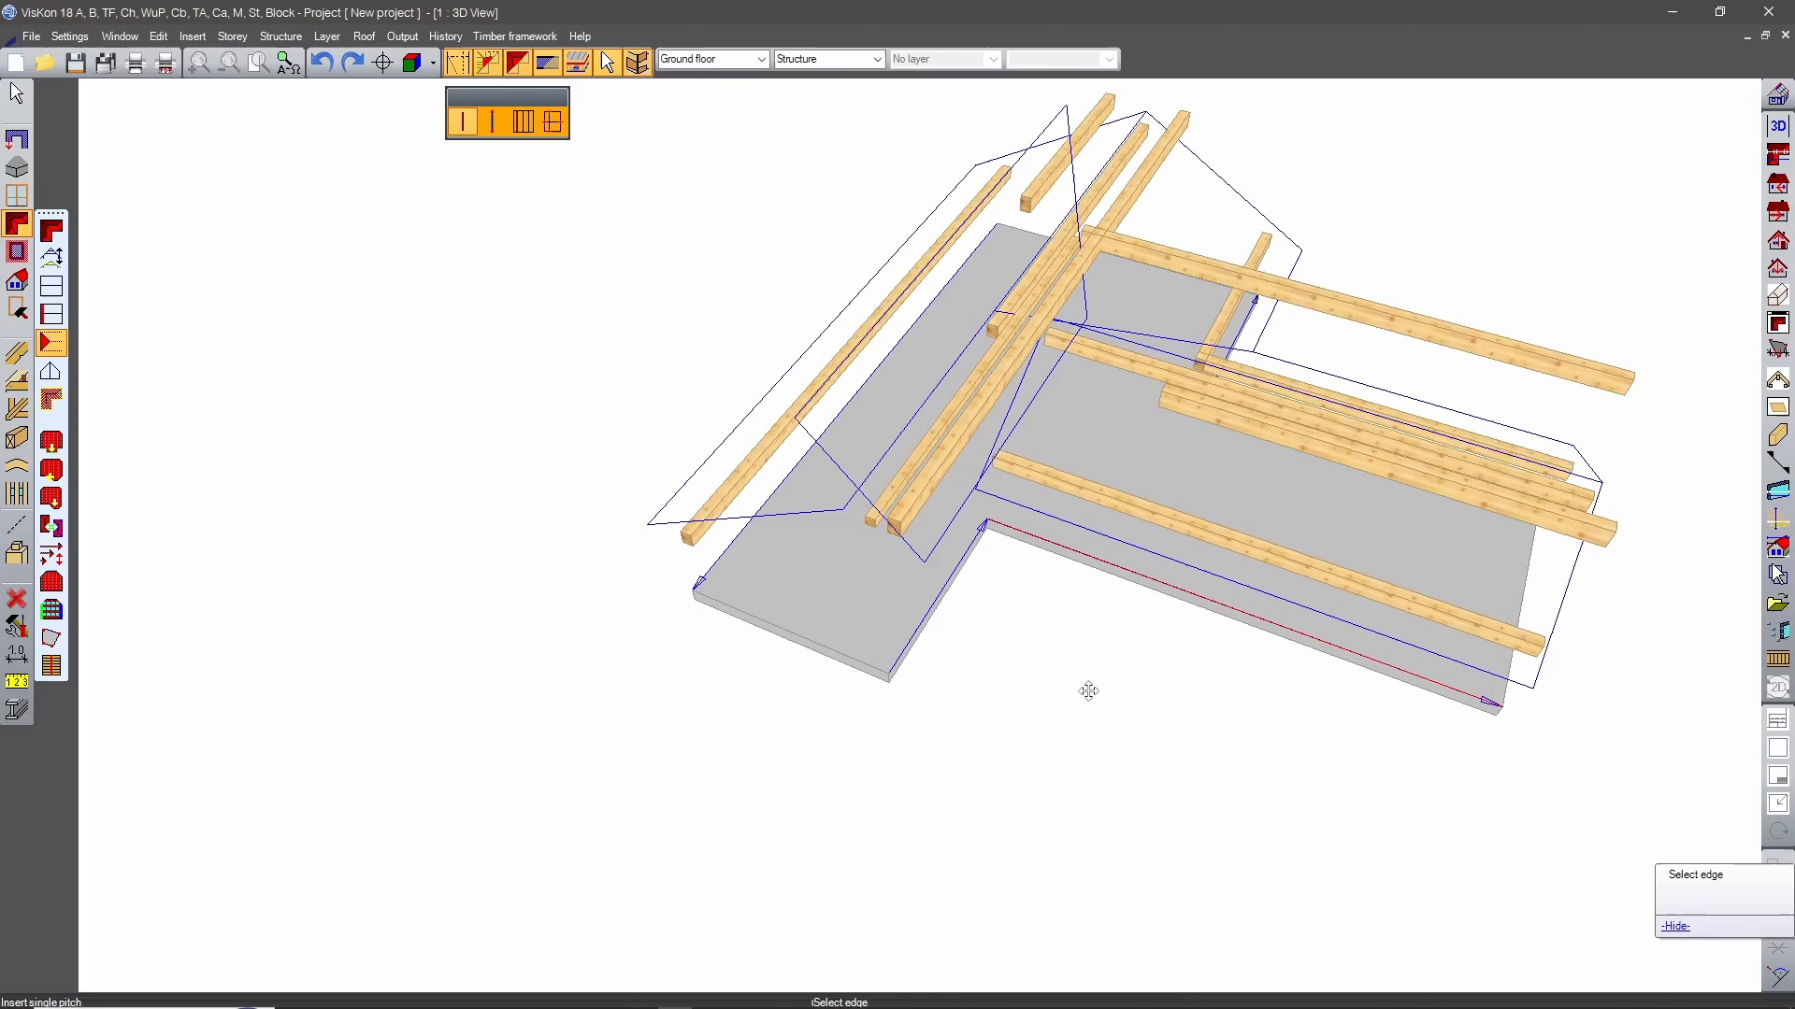
middle_drag(1087, 691, 902, 643)
scroll(830, 547, up, 2)
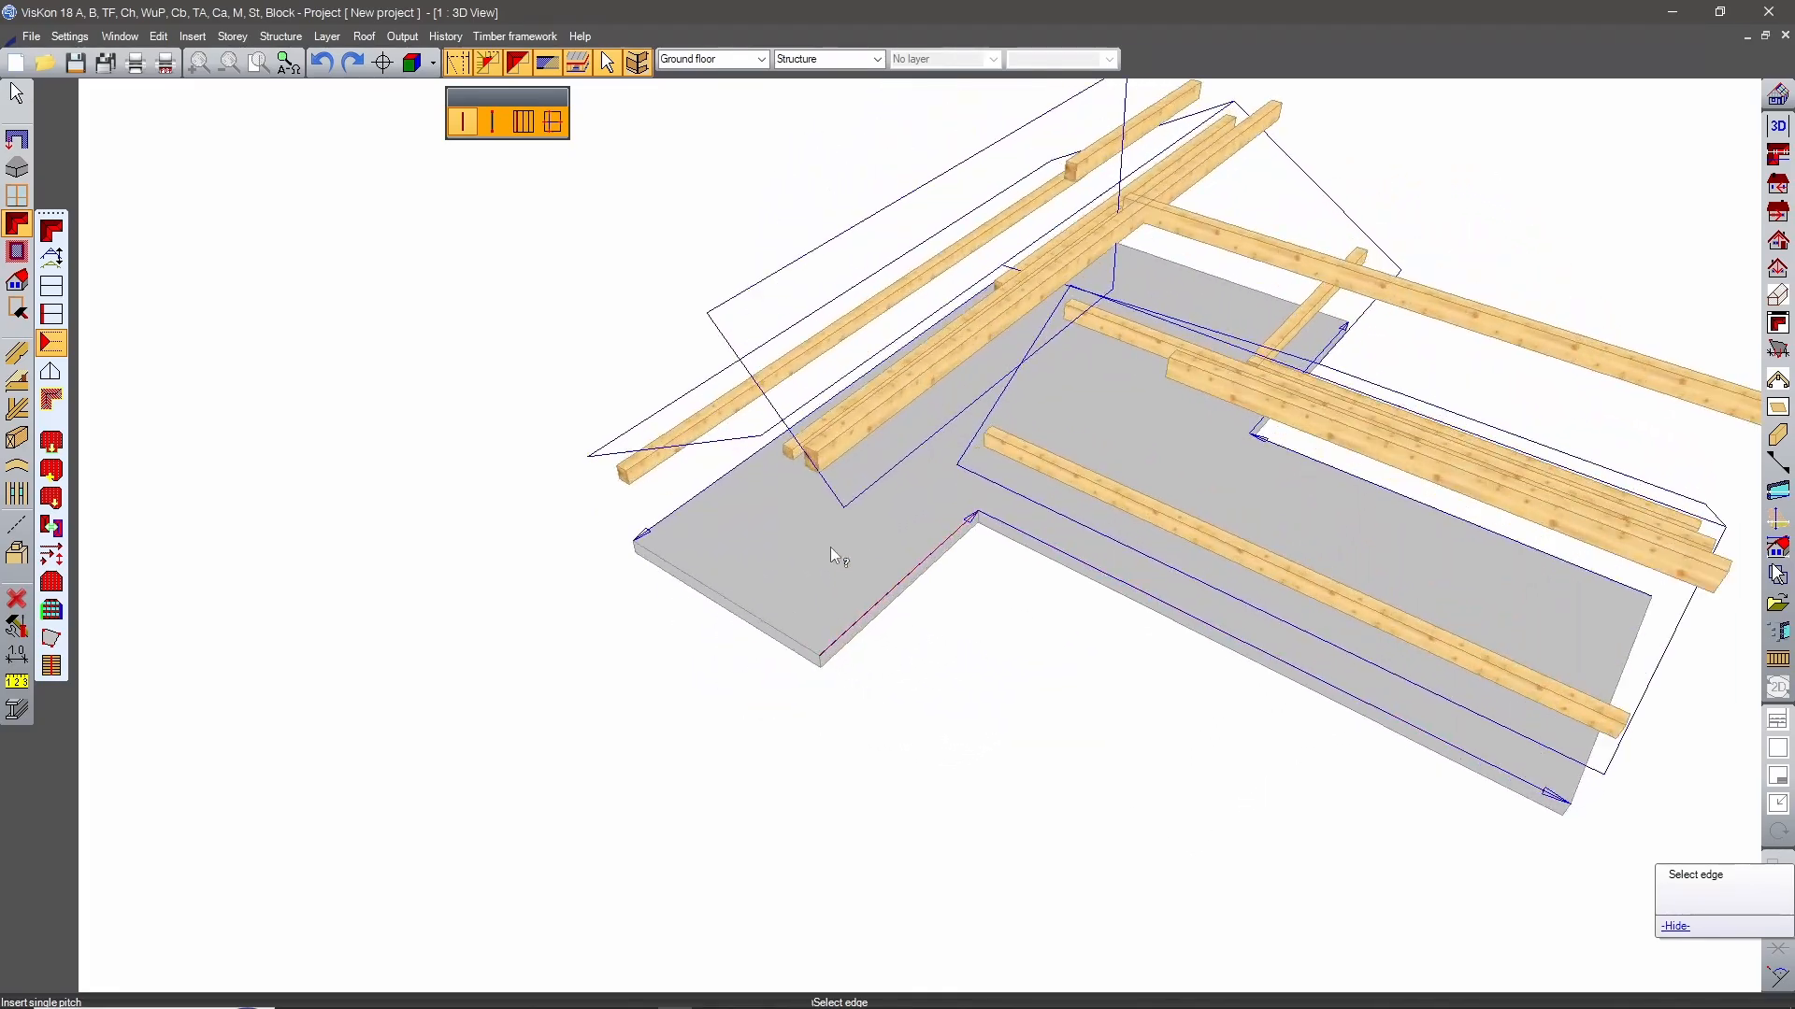
Insert a single roof pitch on each of the crossbar's two end edges, both directed inward.
middle_drag(750, 559, 654, 686)
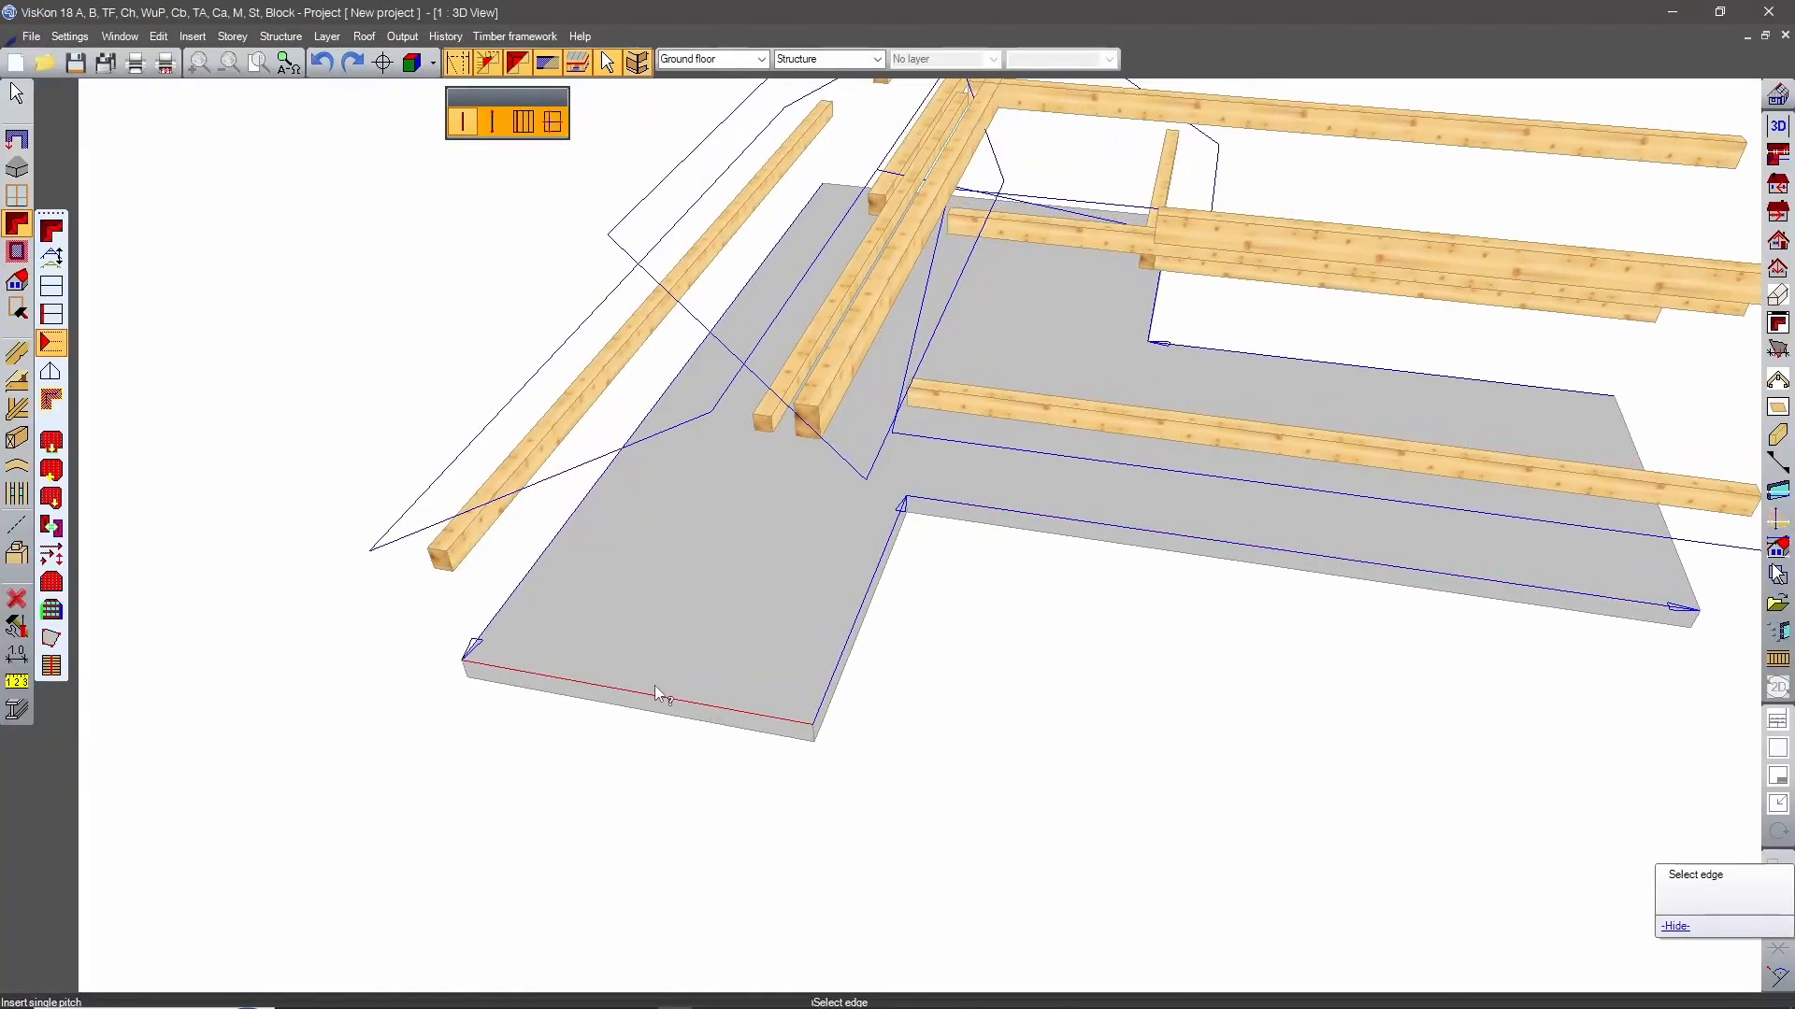
click(651, 701)
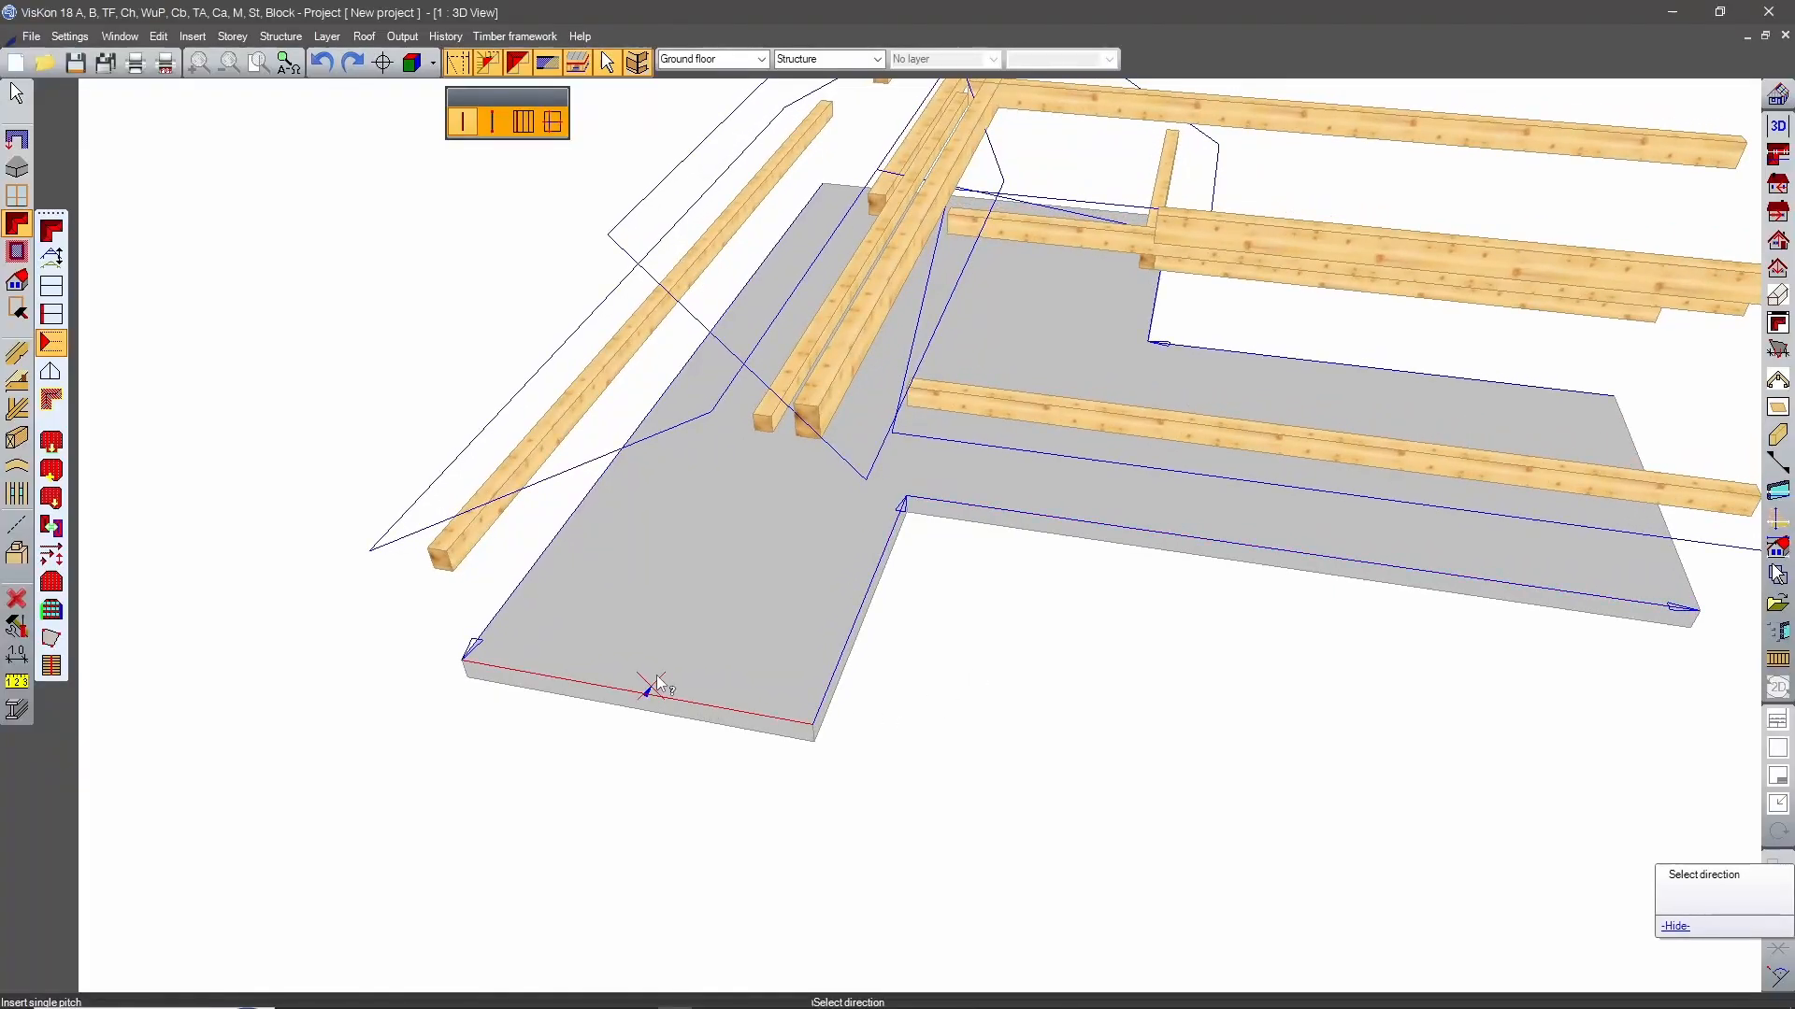
click(699, 600)
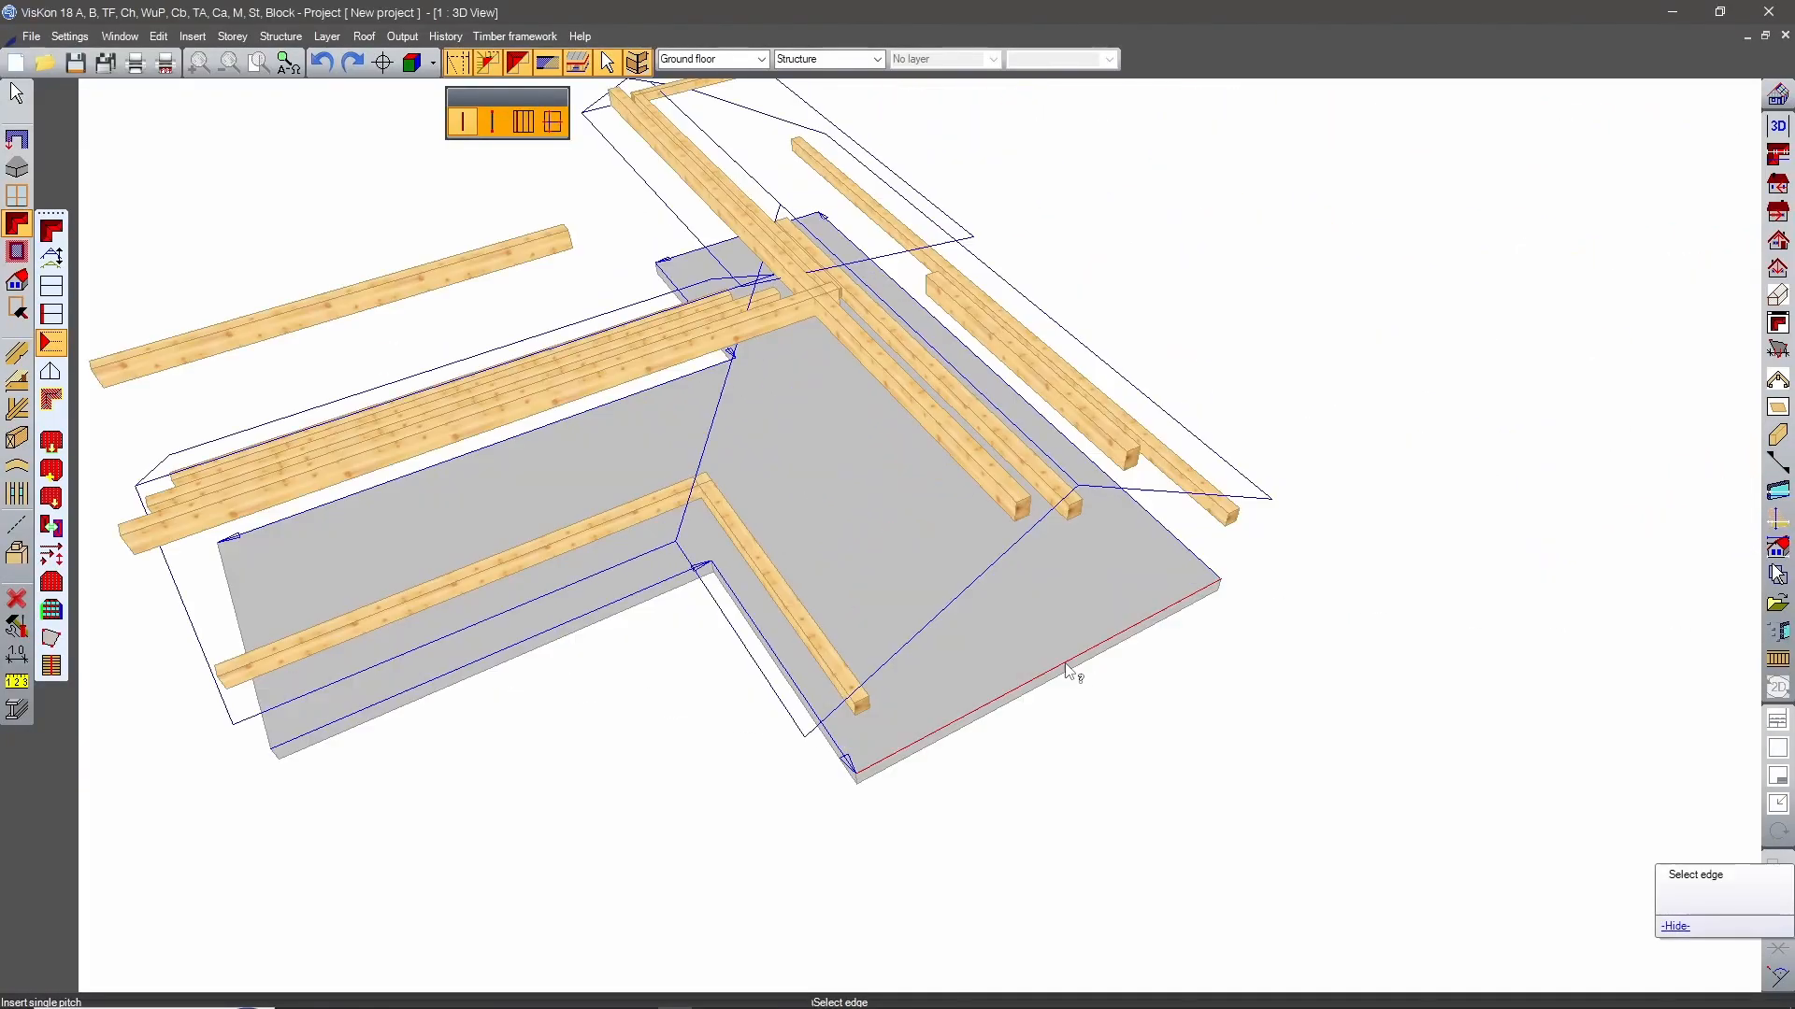
click(1069, 661)
click(1042, 625)
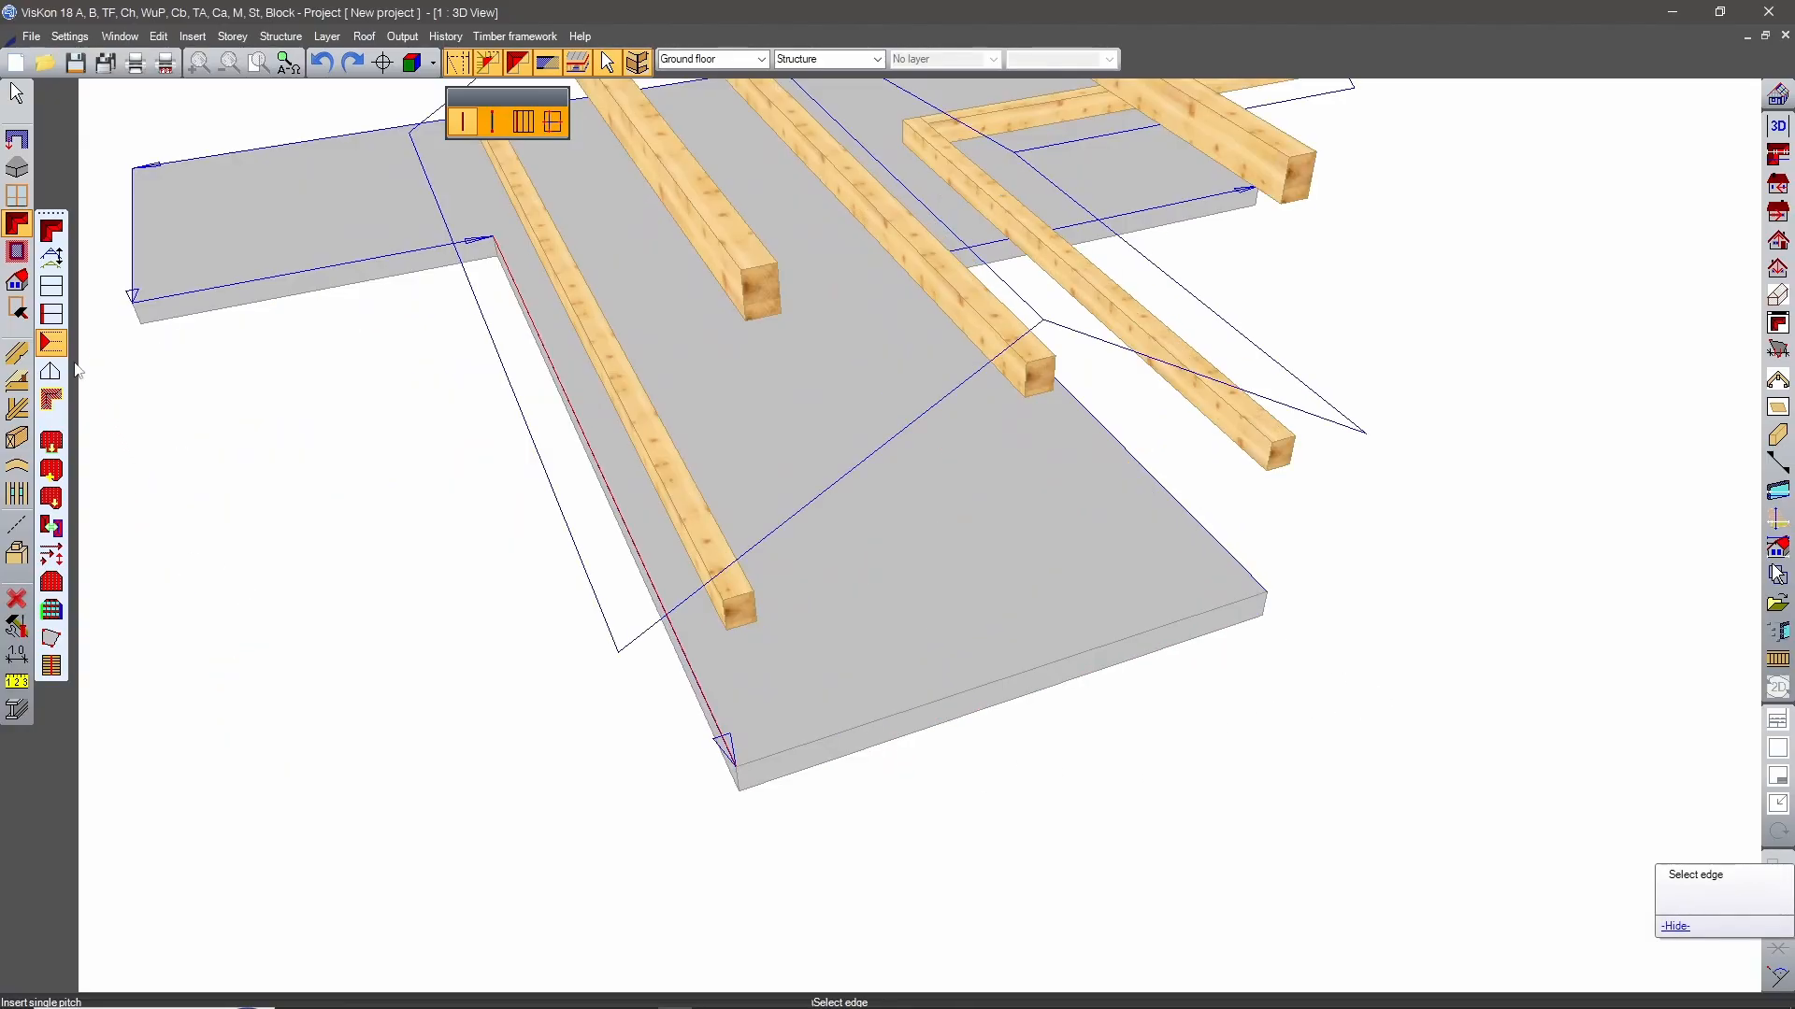
Insert a gable on the end edge of the slab's stem, with its direction inward.
click(52, 314)
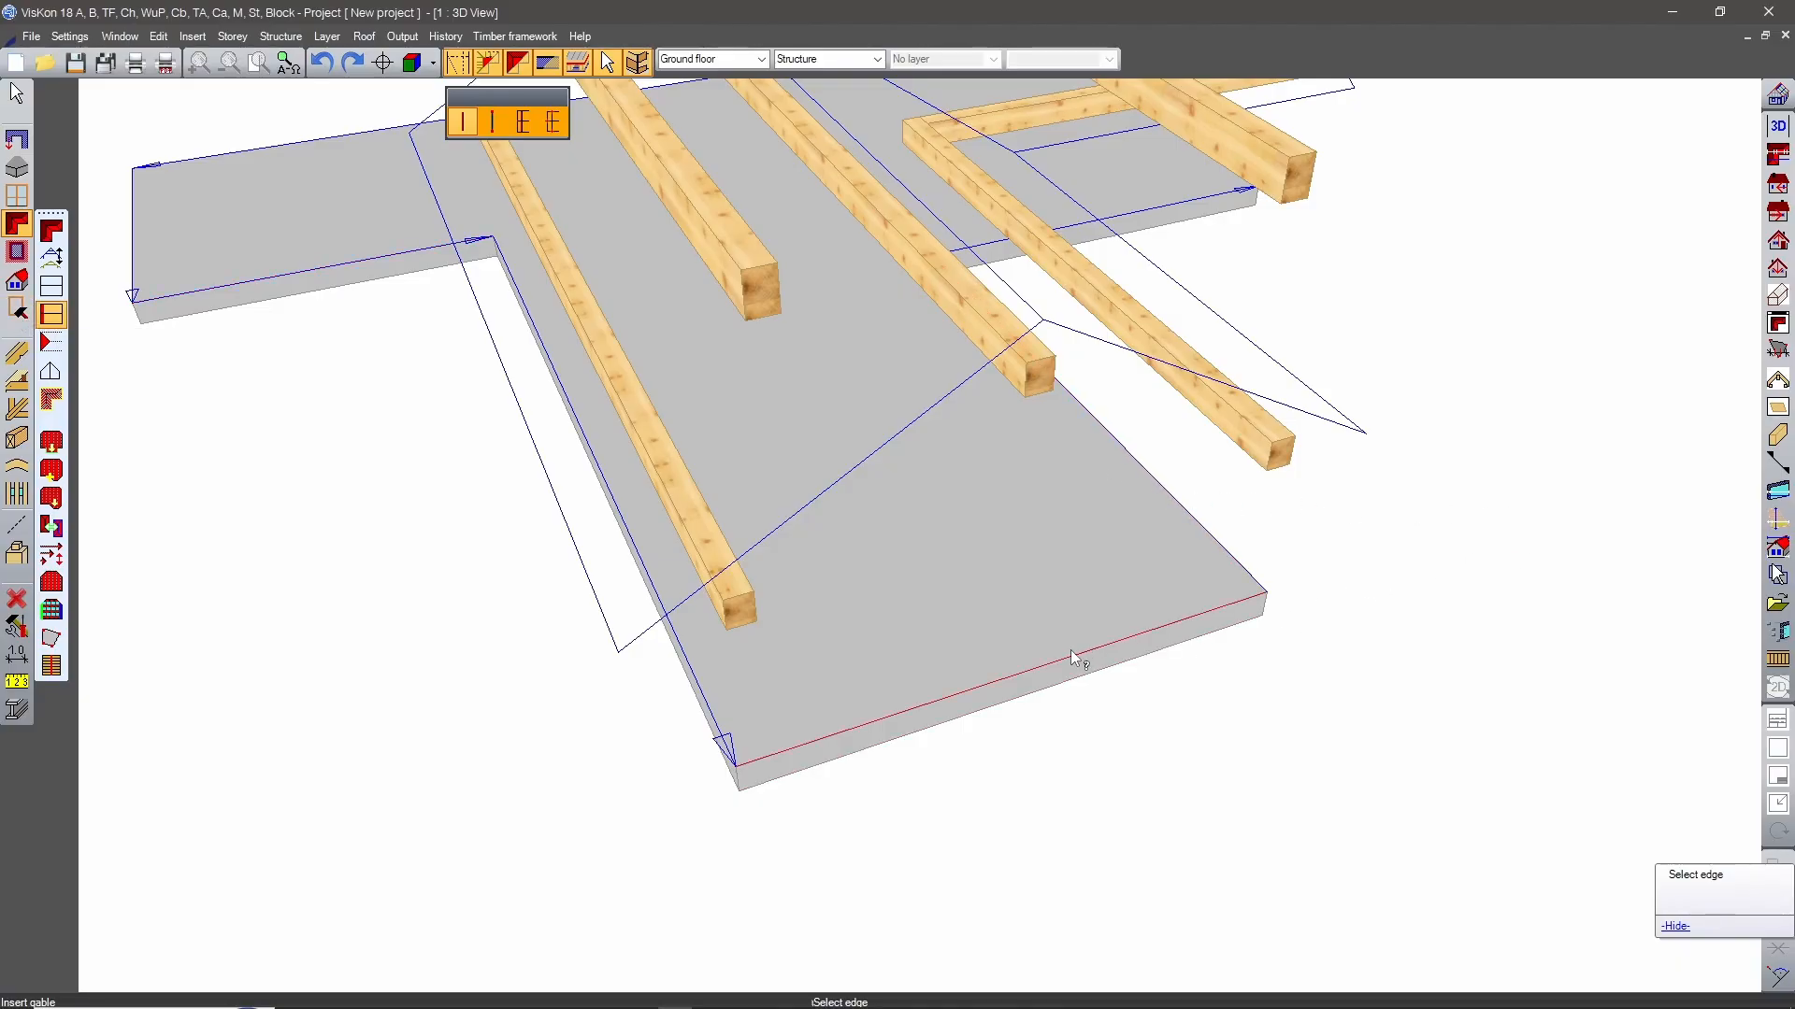
click(1201, 617)
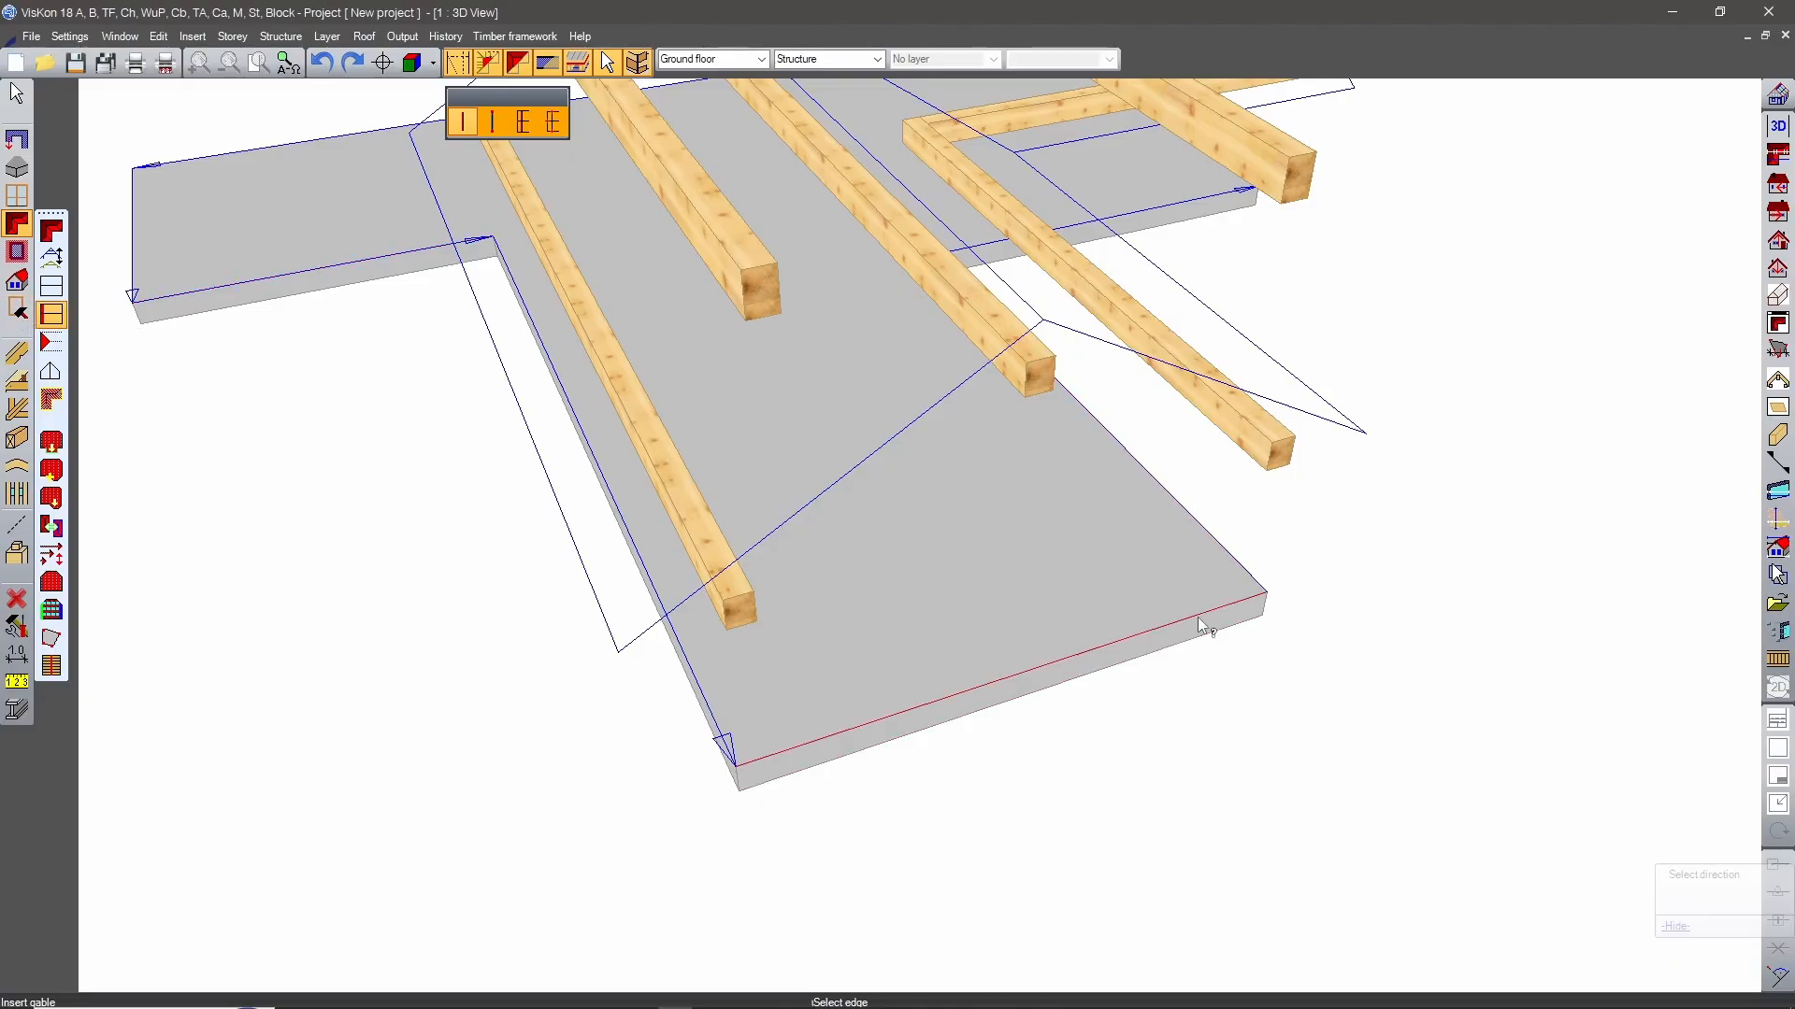
click(934, 542)
Examine the roof beams and reference lines around the slab from all sides, including how the lines meet at the corners.
scroll(1112, 626, down, 3)
middle_drag(1097, 569, 1279, 620)
middle_drag(1062, 733, 833, 488)
scroll(868, 447, up, 3)
middle_drag(901, 420, 901, 554)
scroll(938, 547, up, 3)
middle_drag(993, 606, 1103, 514)
scroll(687, 530, down, 2)
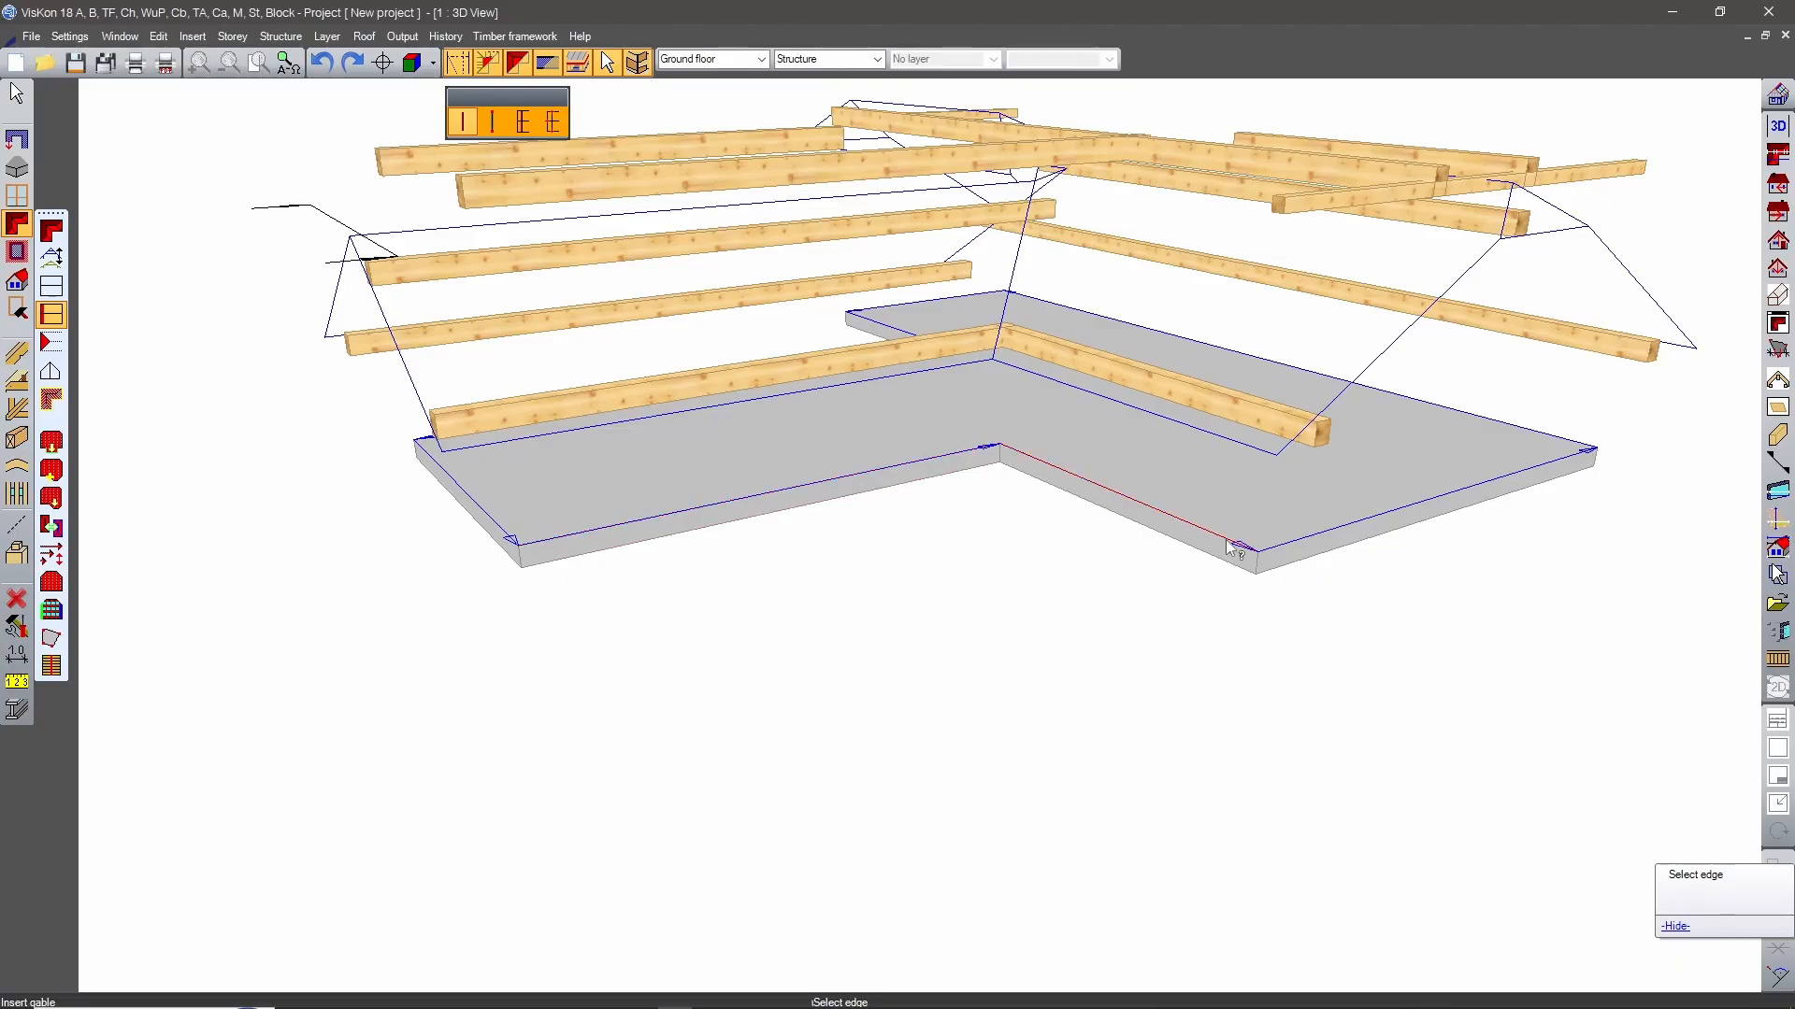
middle_drag(1467, 543, 842, 505)
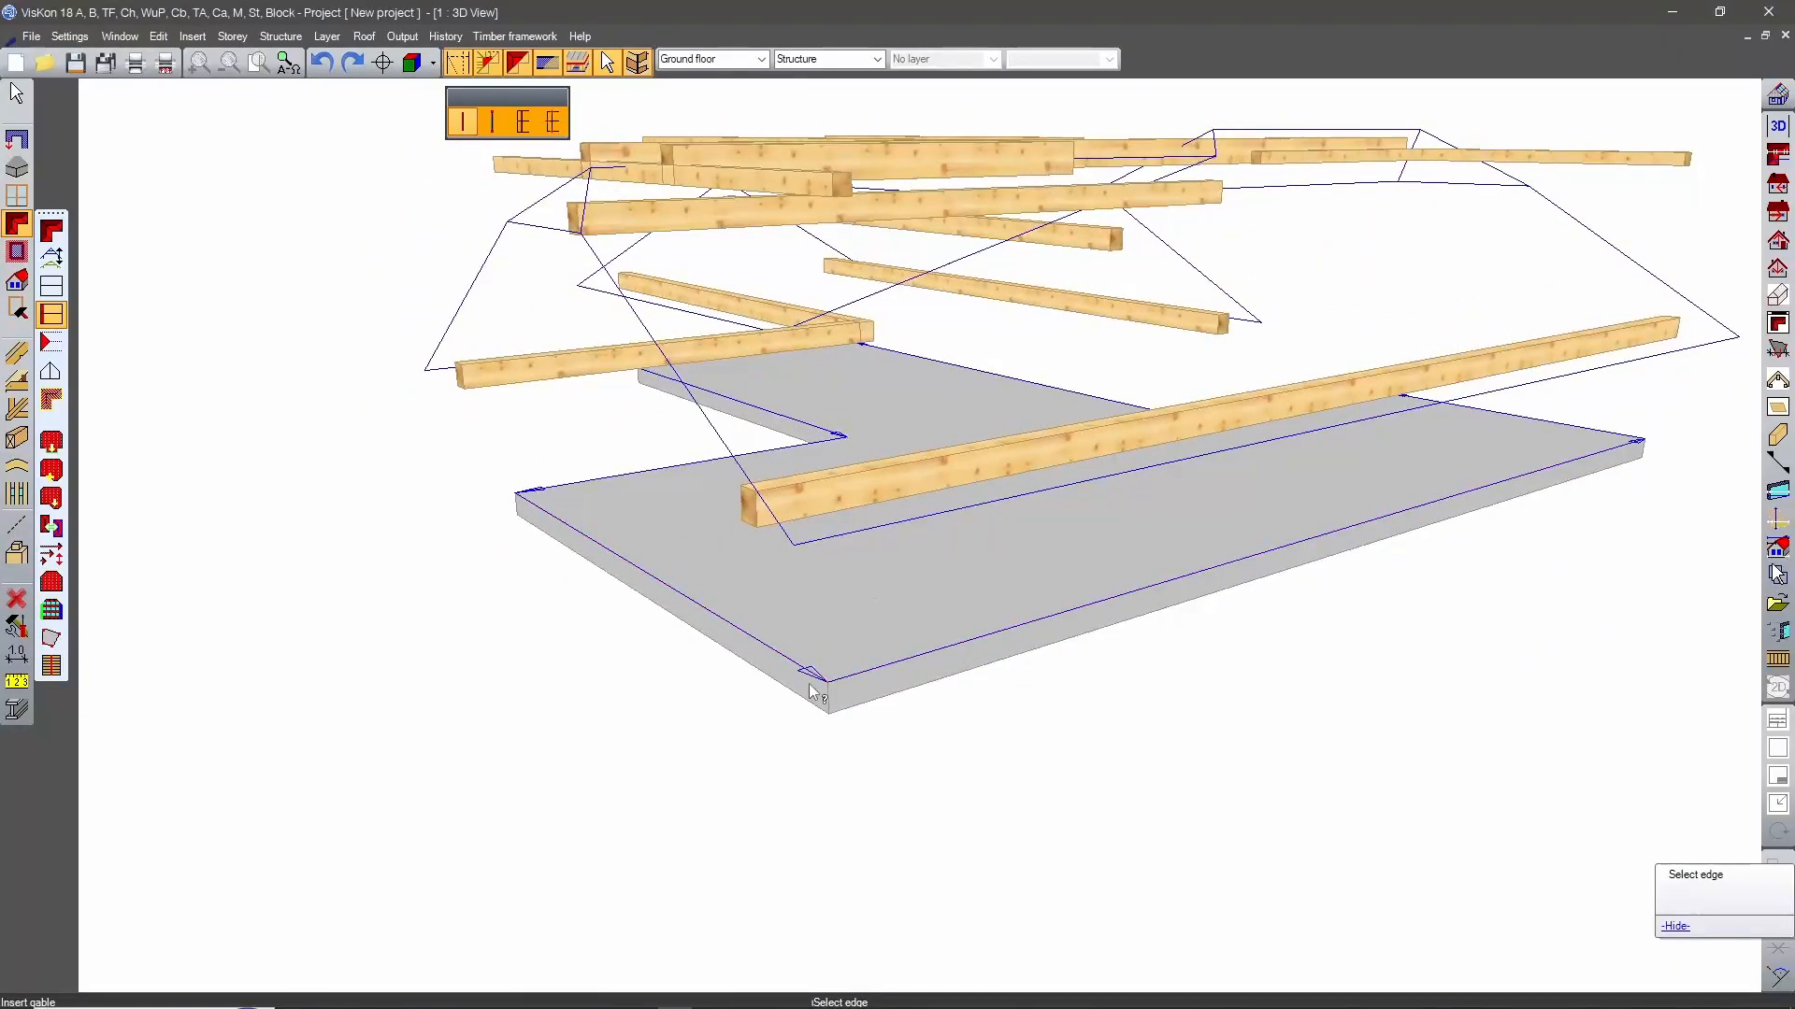
middle_drag(1331, 512, 794, 525)
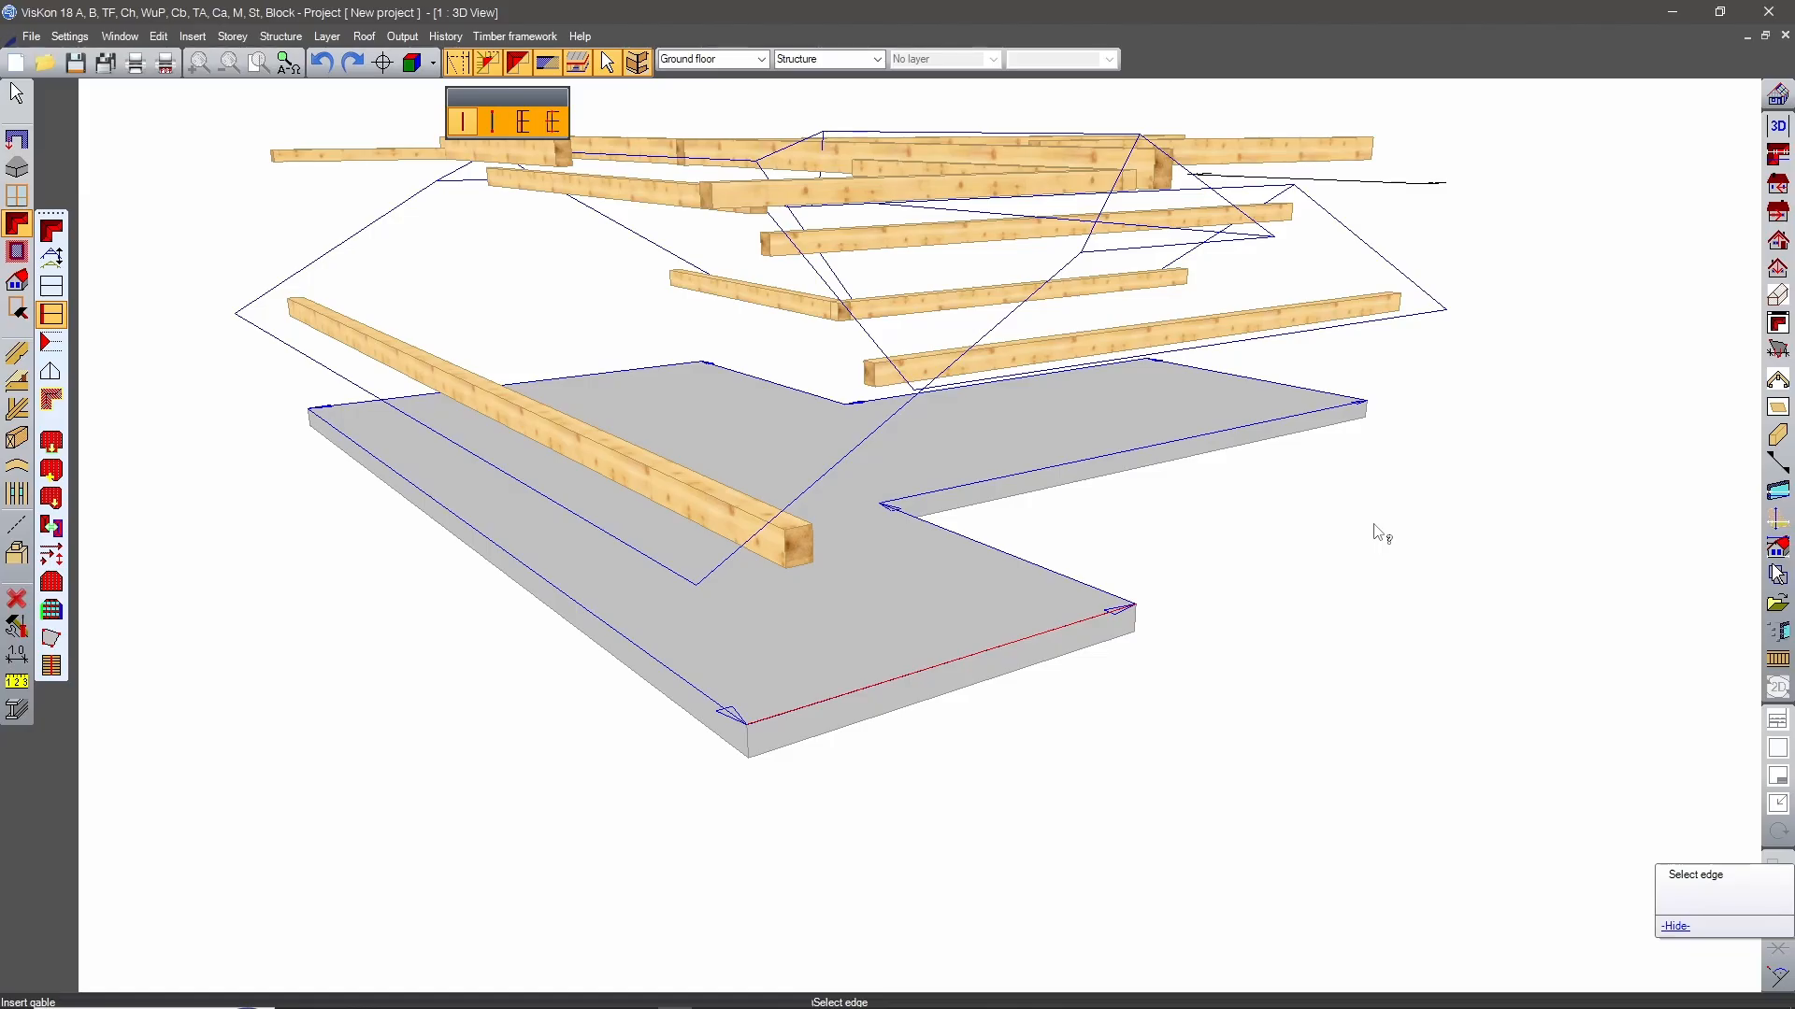
middle_drag(1374, 524, 1033, 569)
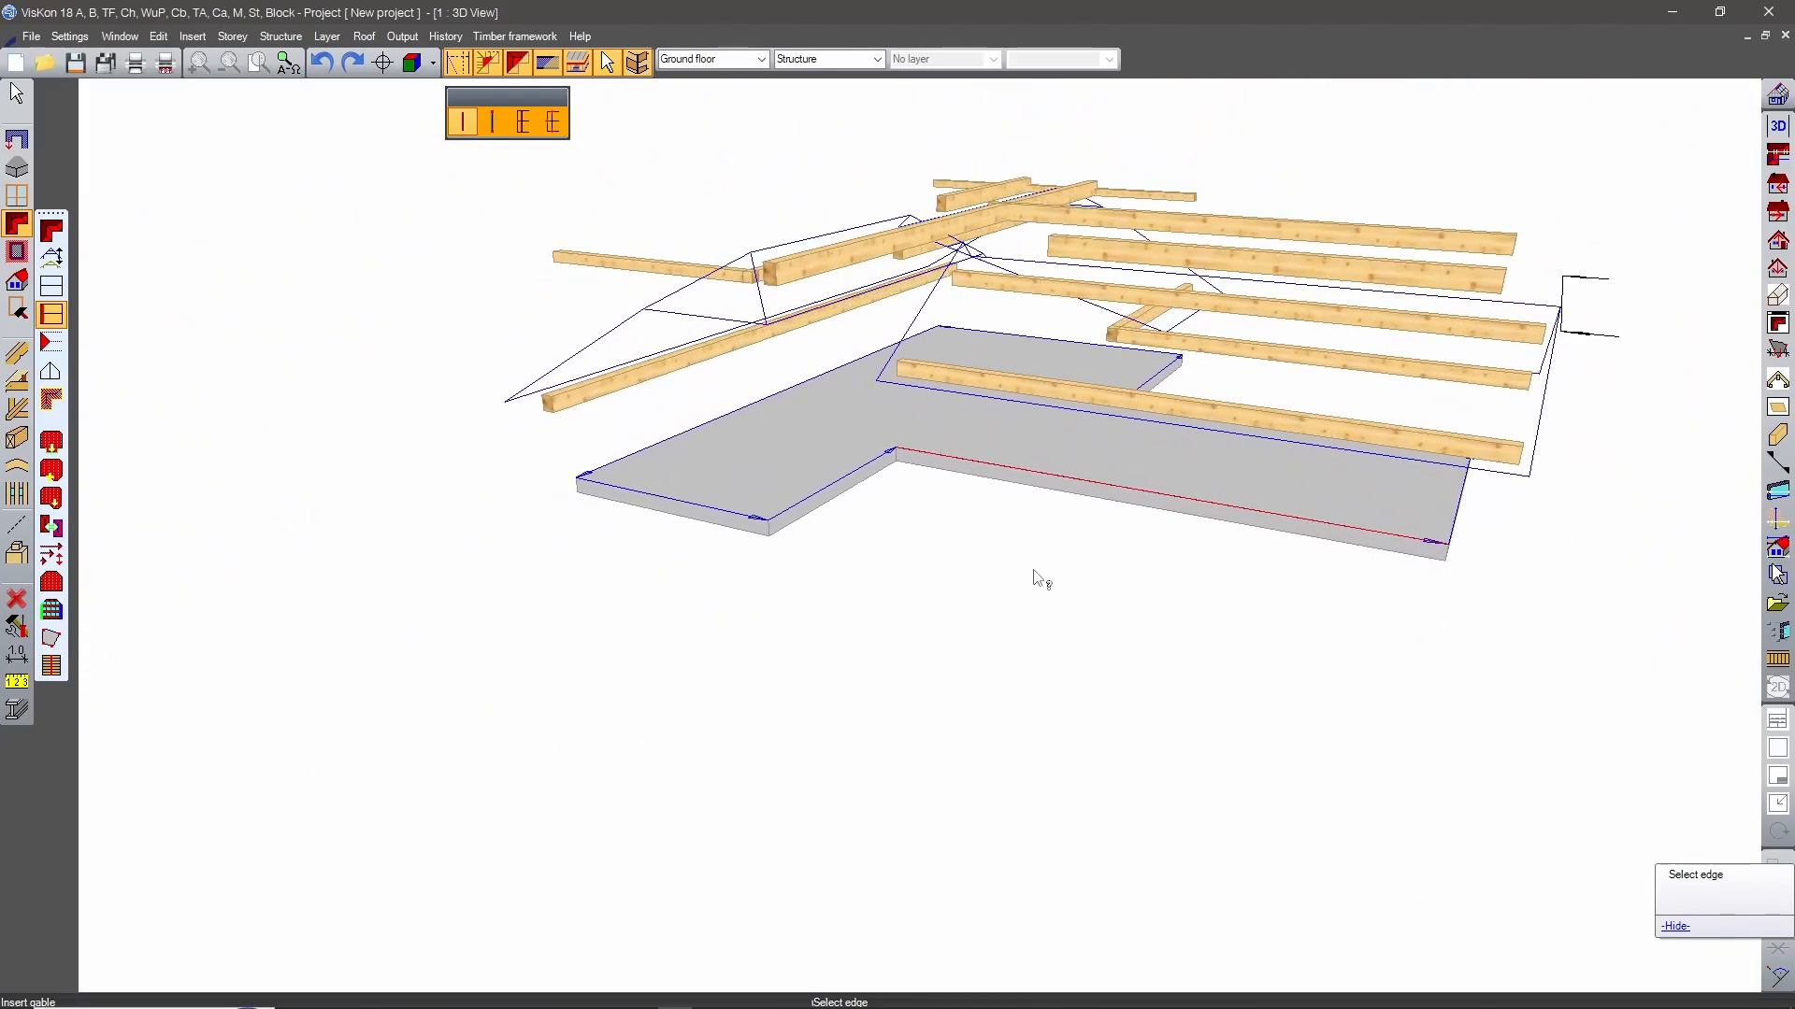
middle_drag(989, 513, 977, 647)
scroll(986, 659, up, 5)
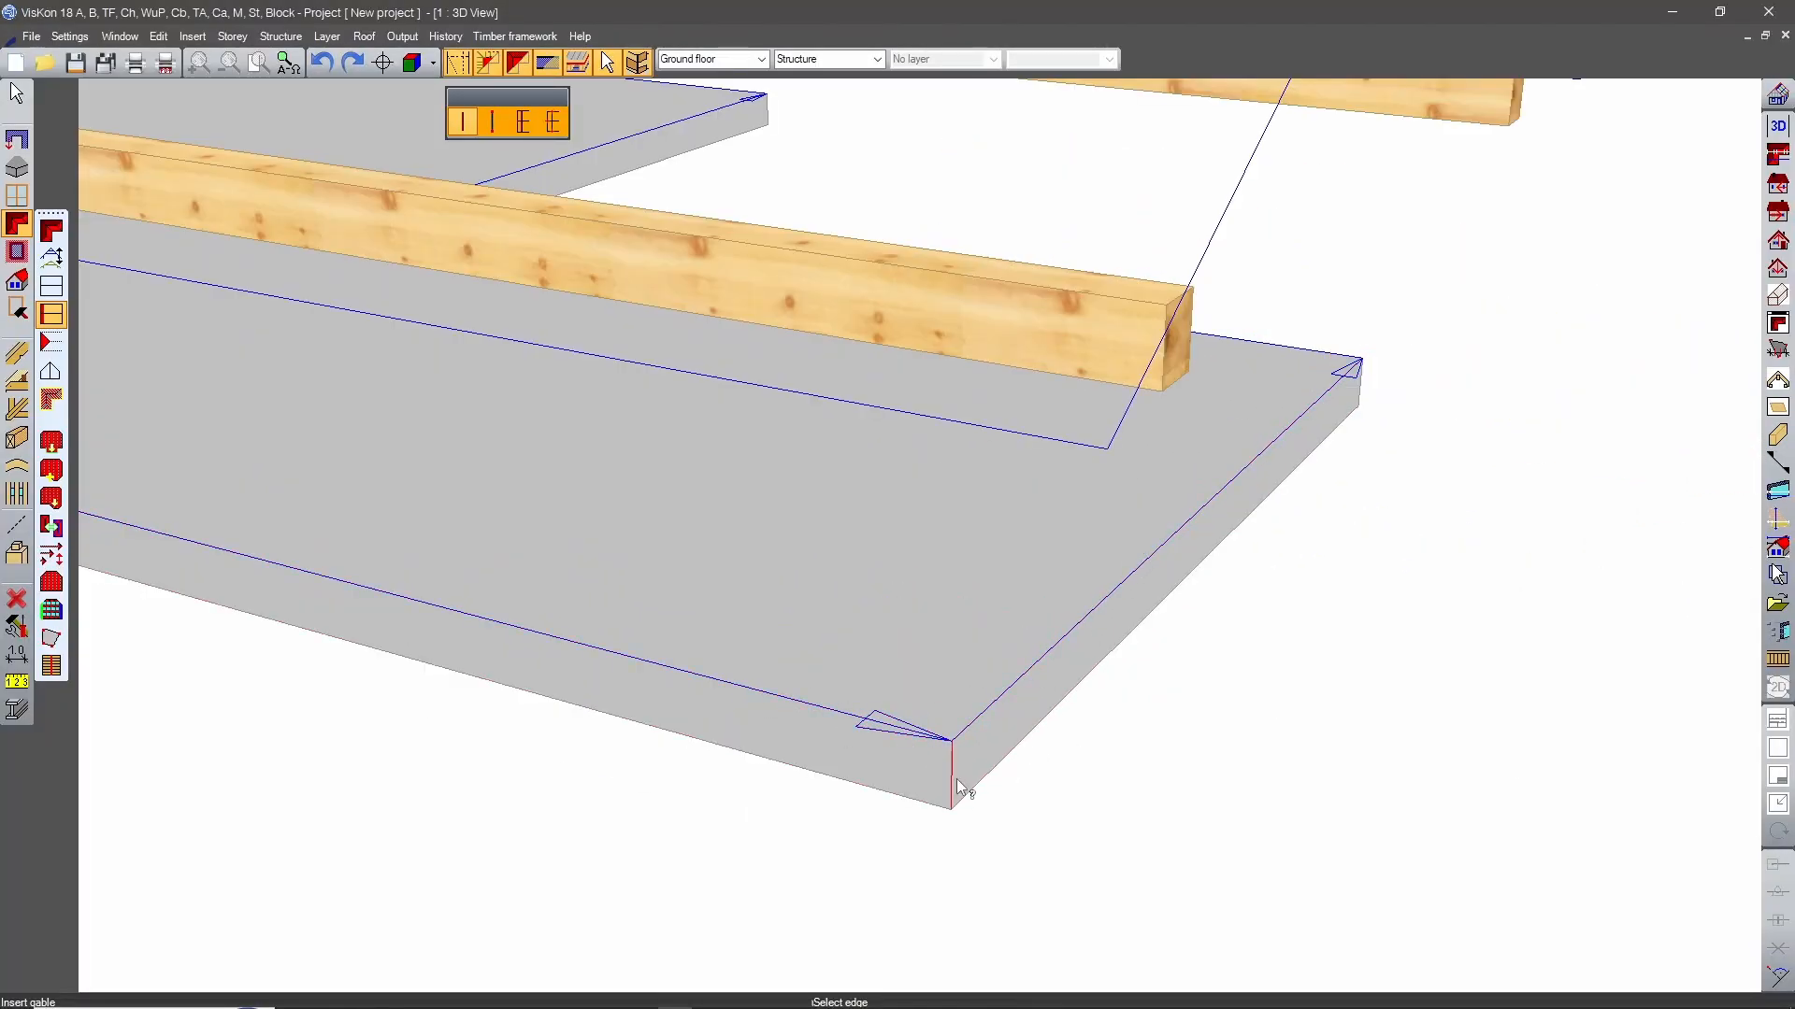
scroll(963, 785, up, 5)
scroll(966, 795, down, 5)
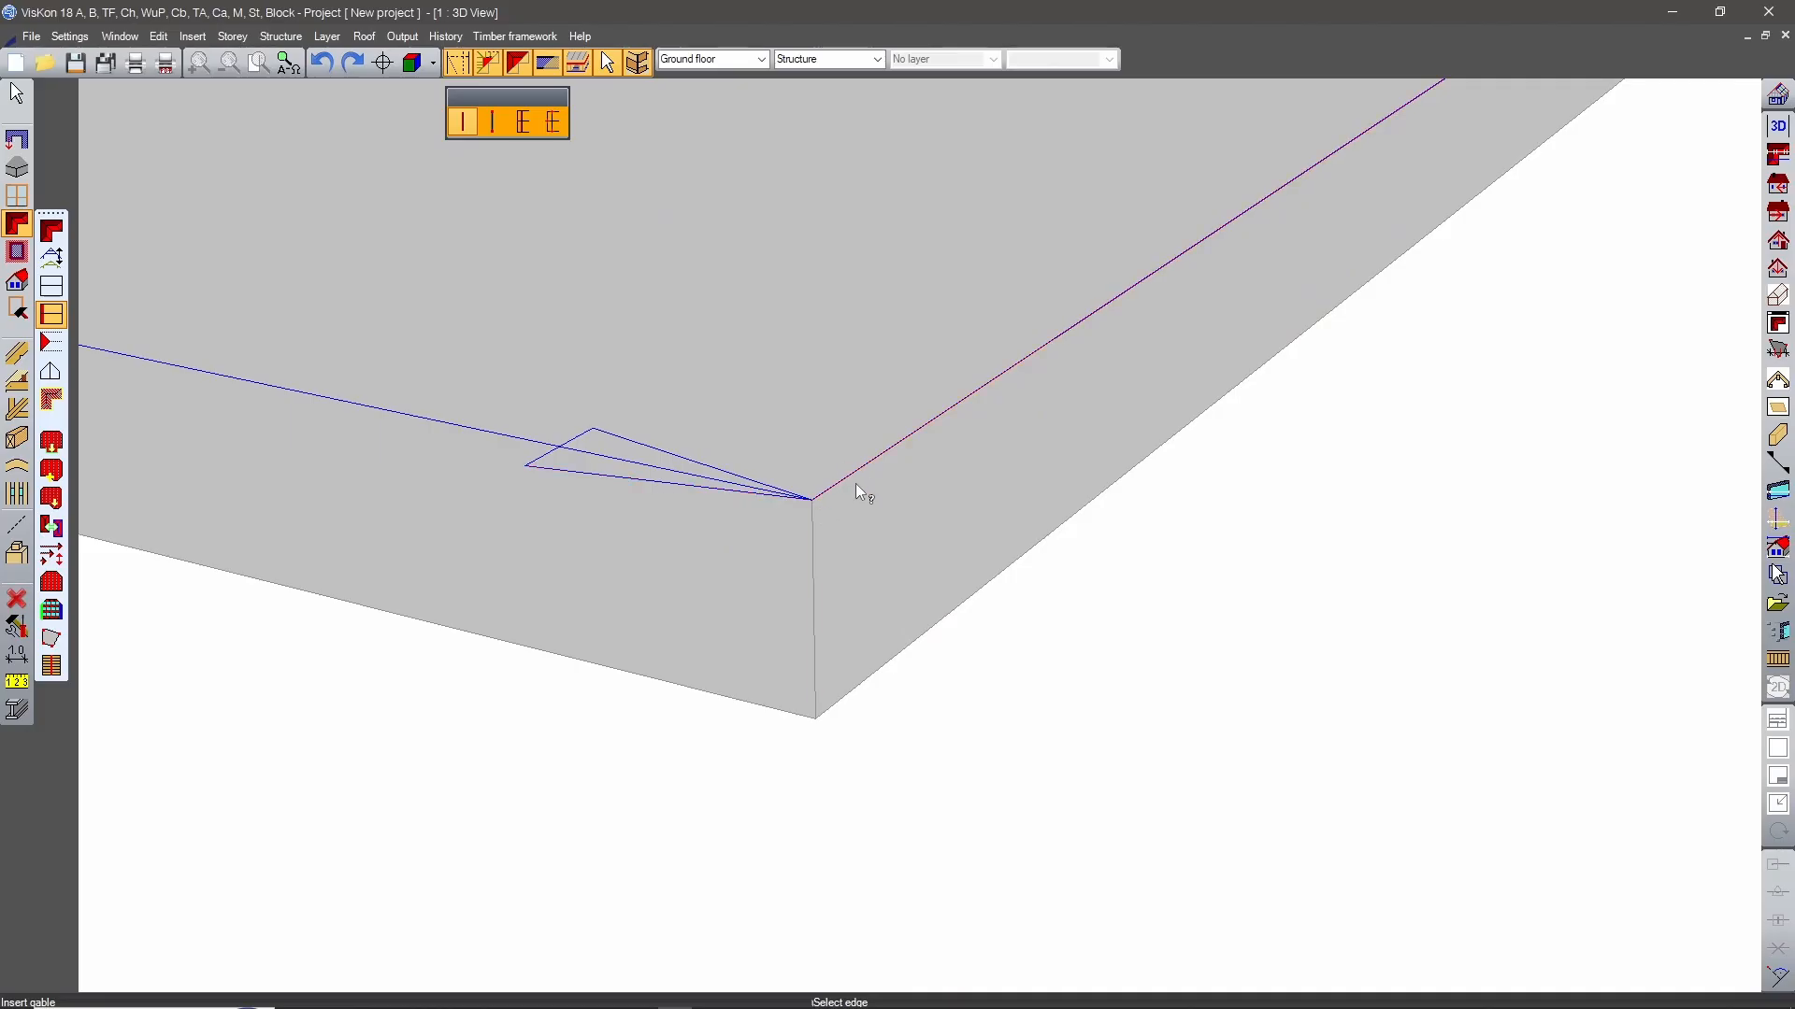
scroll(898, 645, down, 5)
middle_drag(825, 593, 1040, 731)
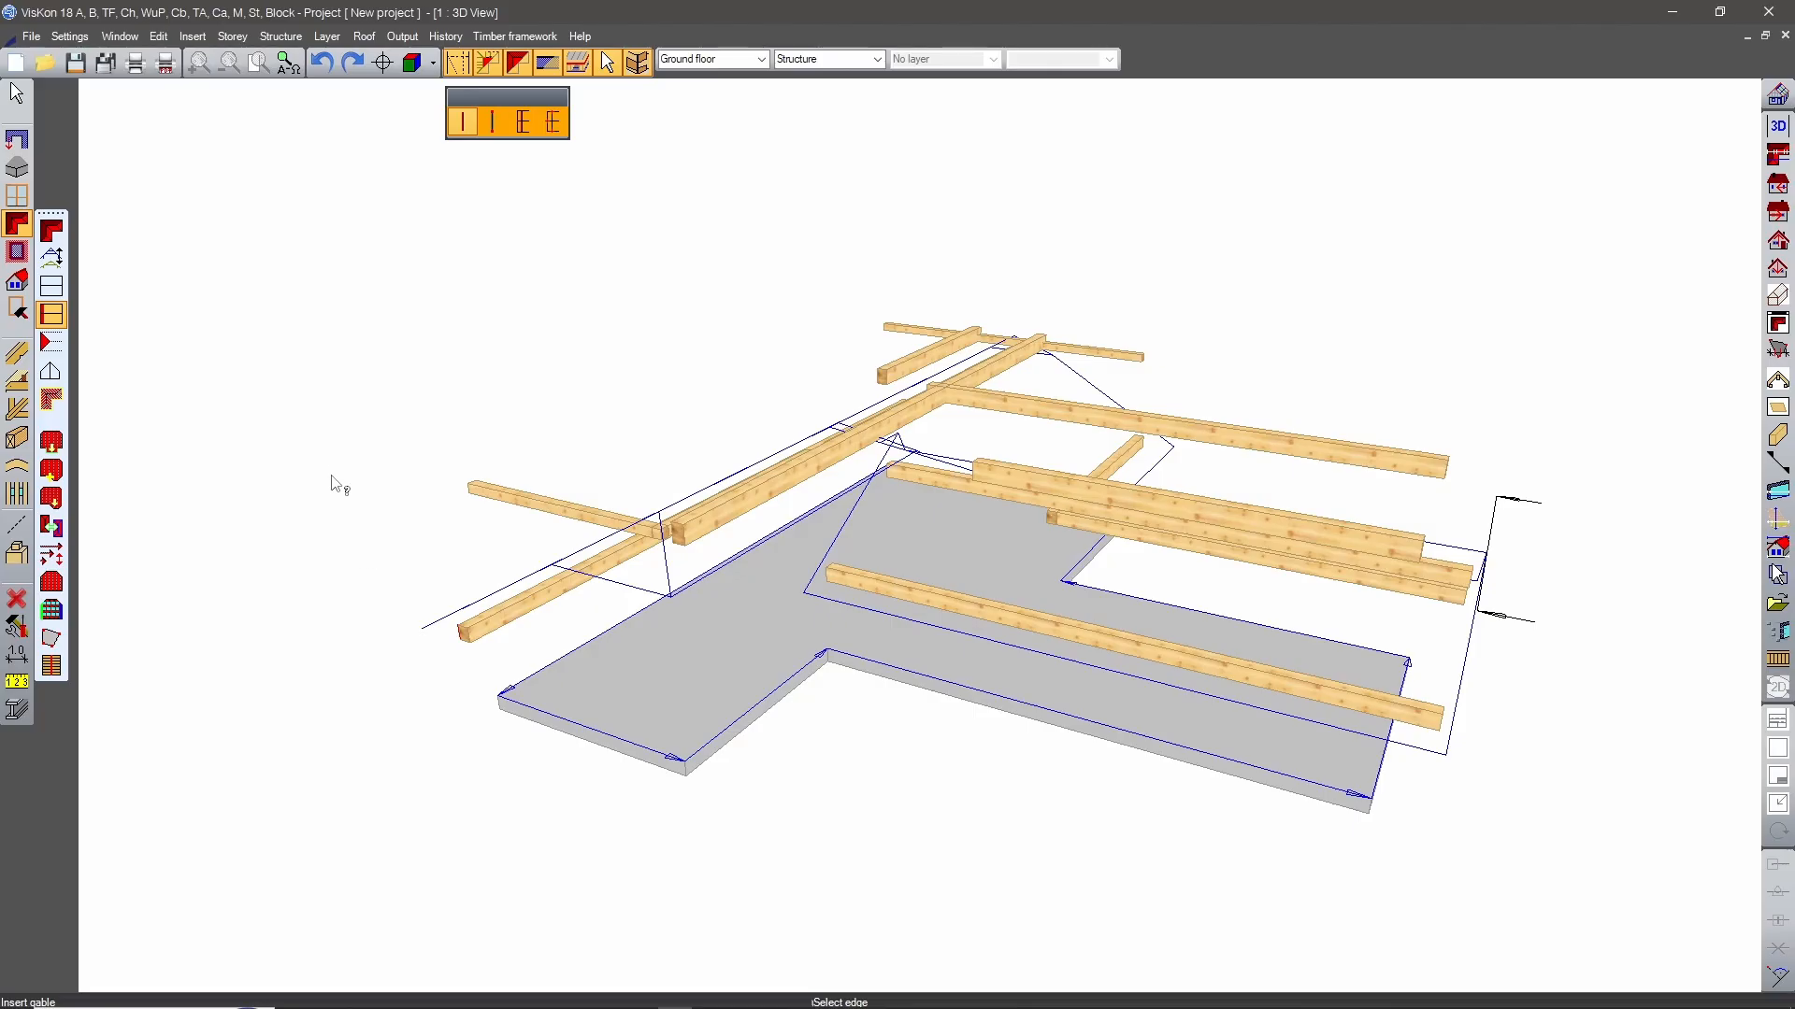
middle_drag(867, 750, 1482, 750)
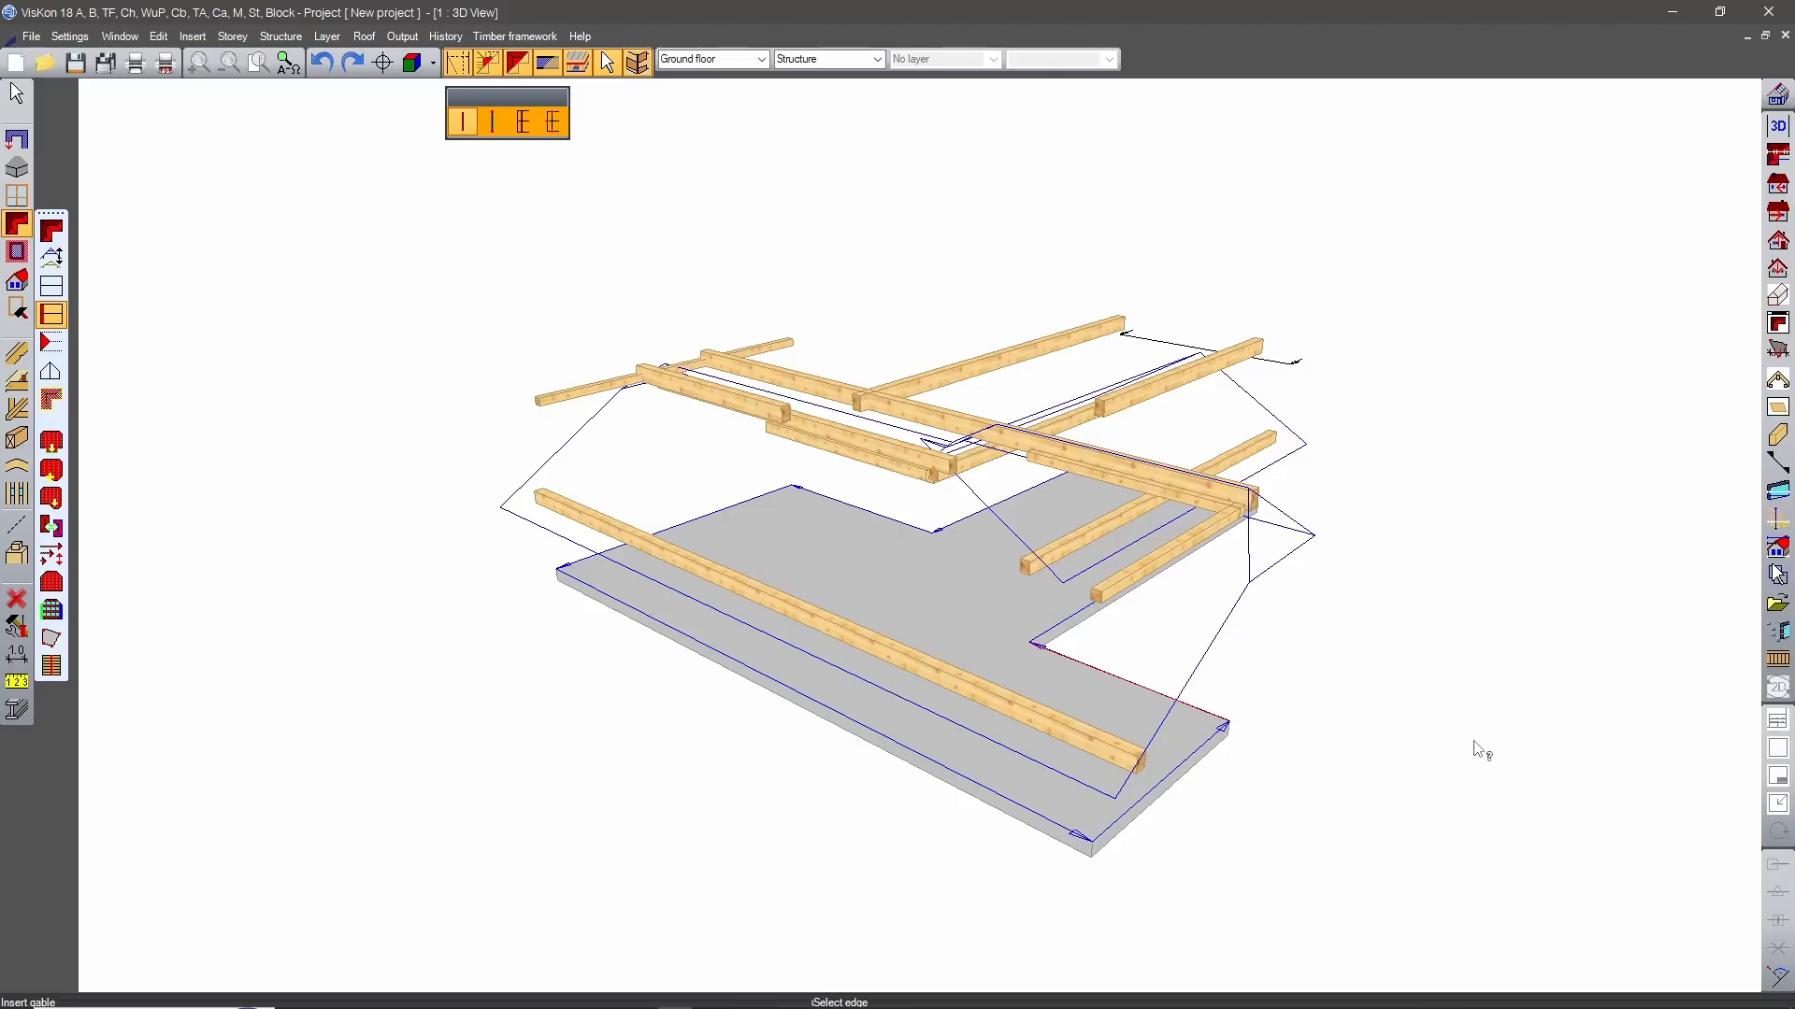
Use Form corner to join the reference lines of the crossbar's inner edge and the stem's long edge at one inner corner.
click(52, 555)
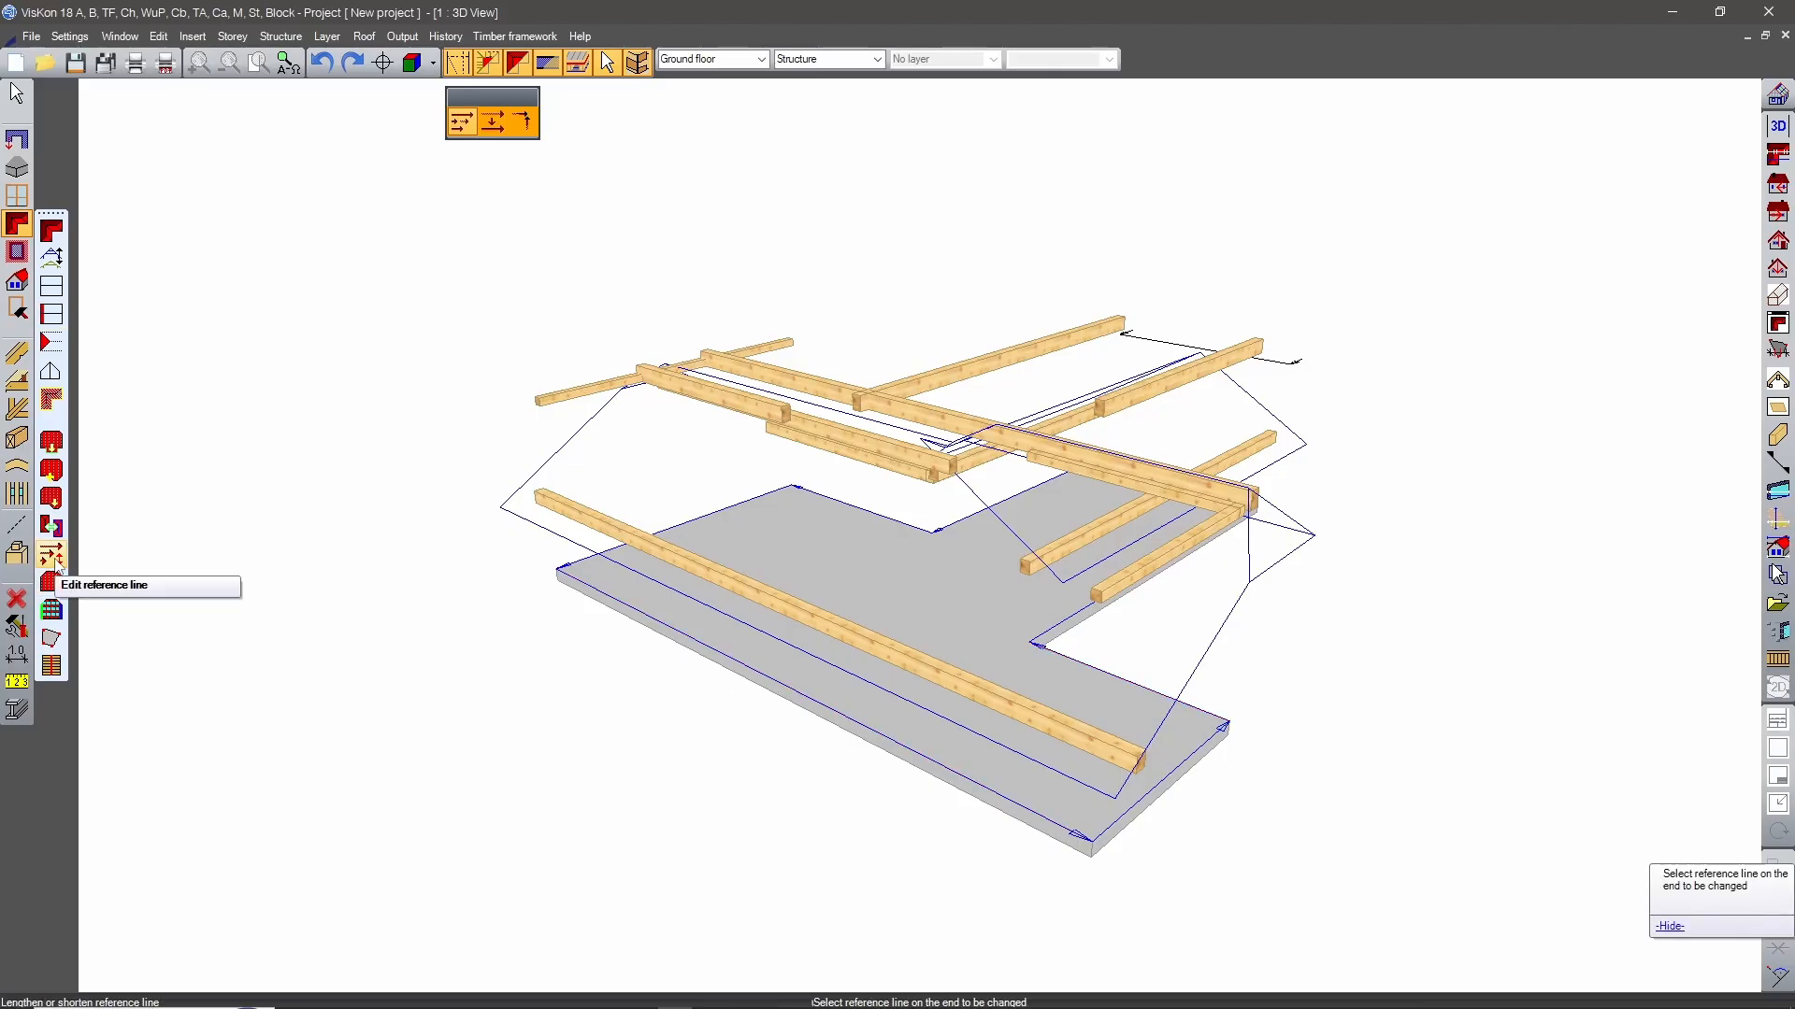
click(524, 122)
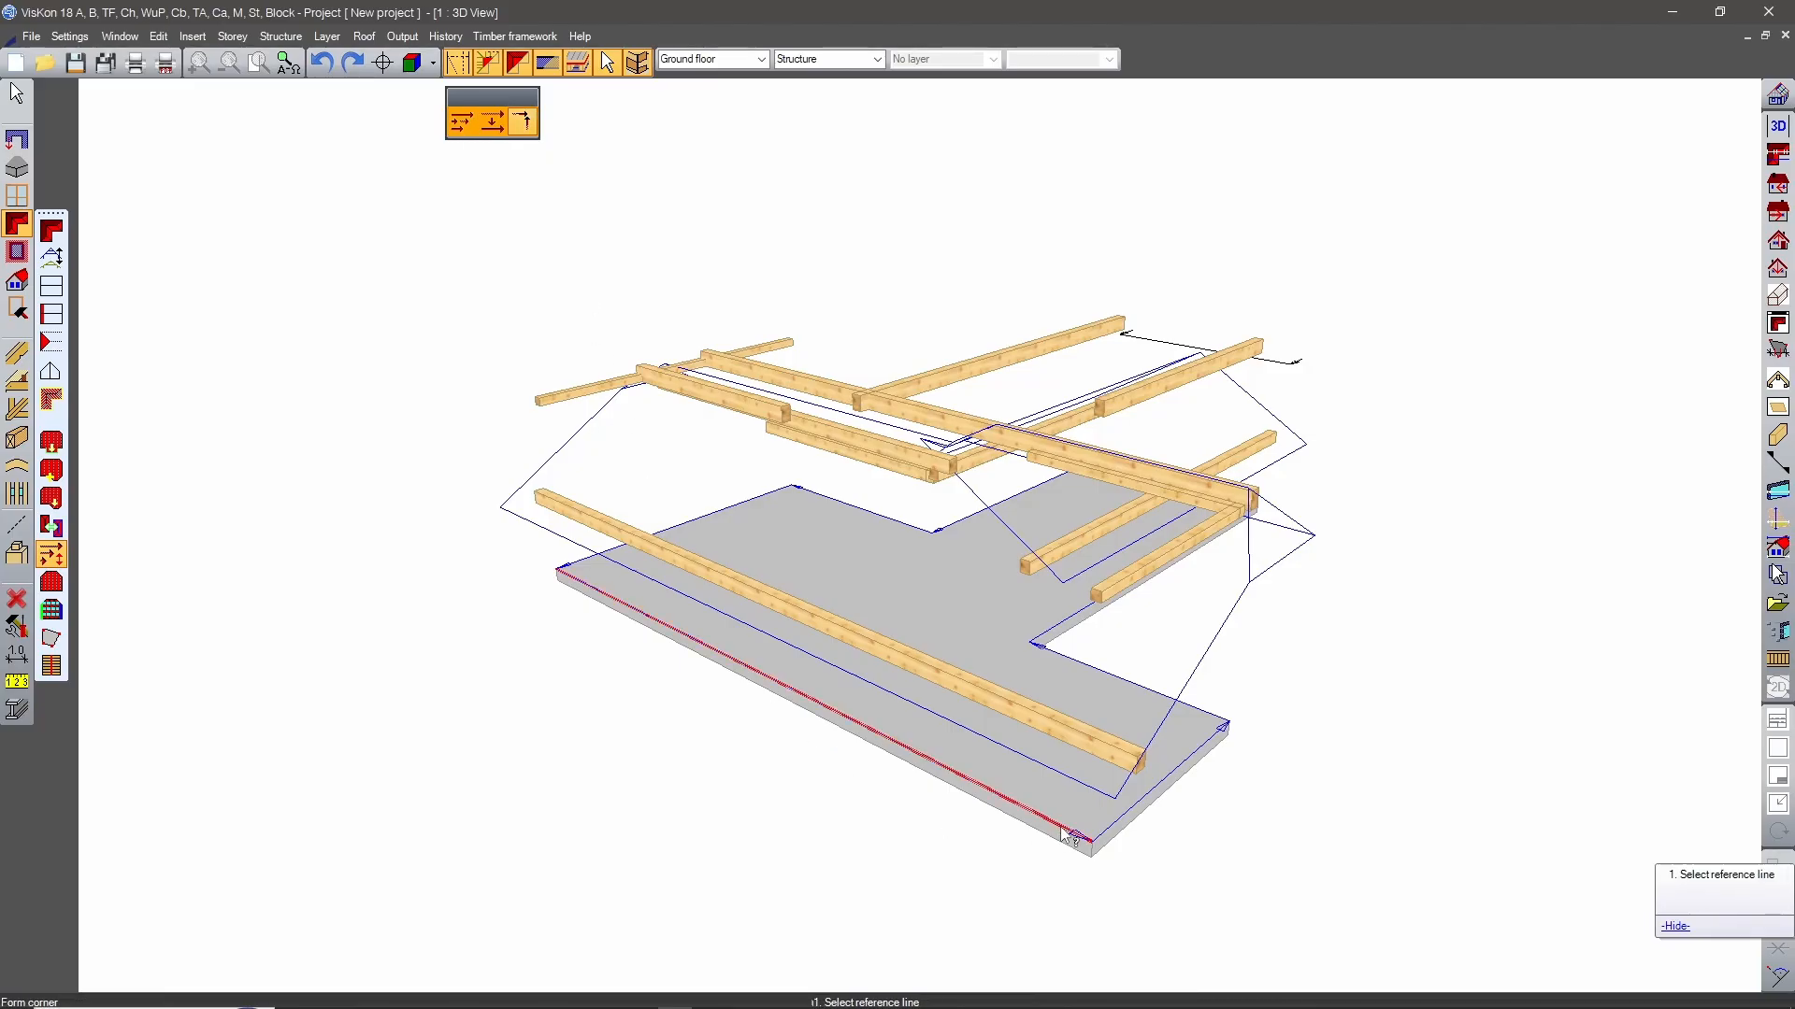
middle_drag(1355, 757, 690, 767)
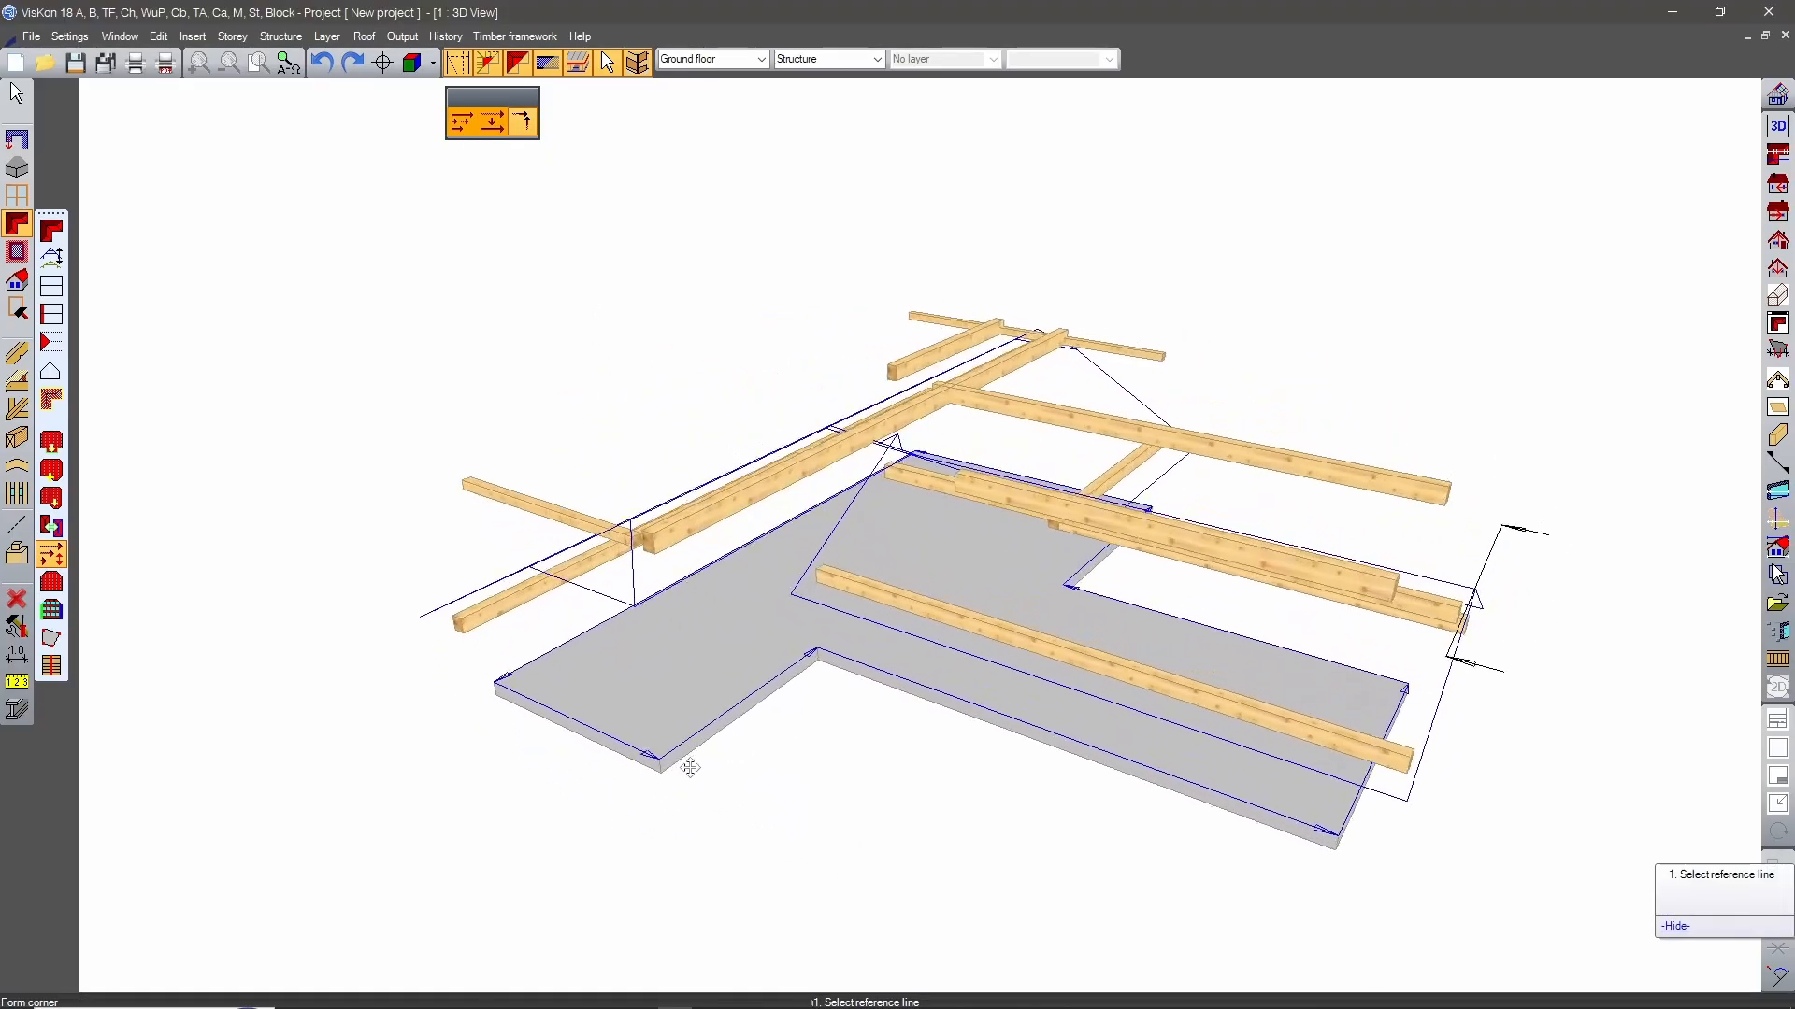
click(835, 670)
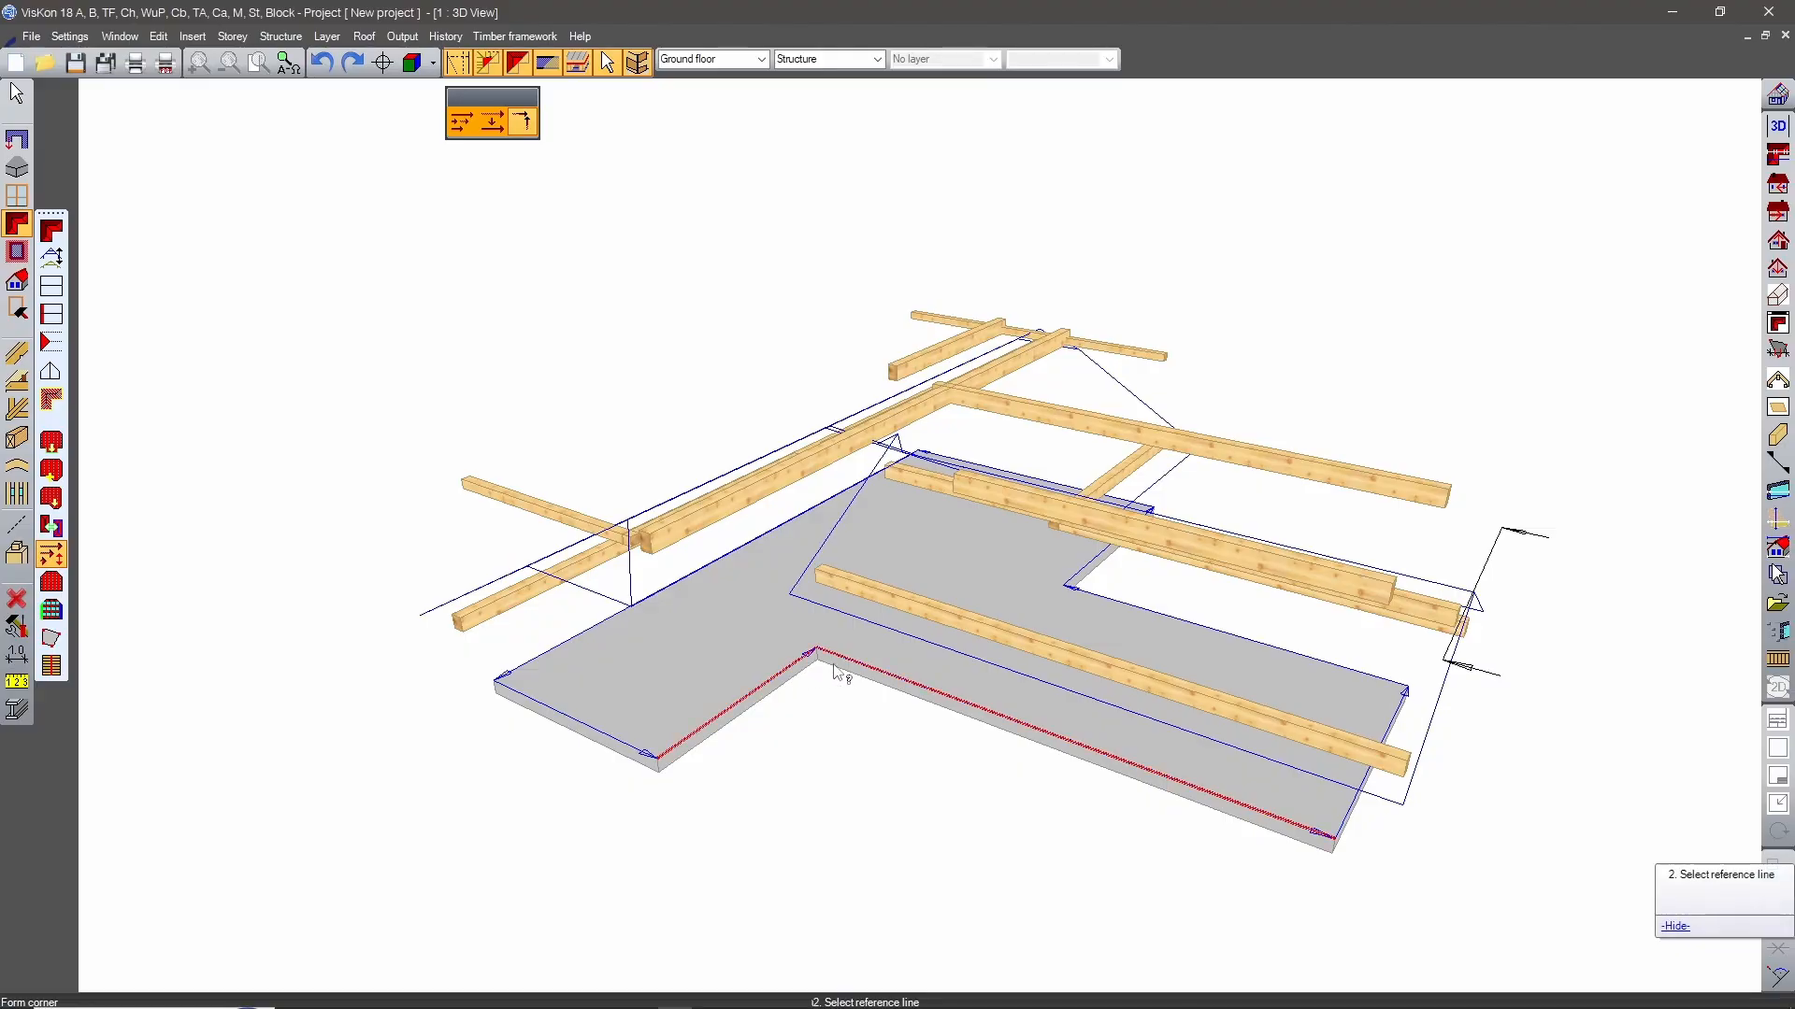
click(835, 670)
Form reference line corners at the stem's end, at the opposite inner corner and at the adjacent crossbar end.
middle_drag(835, 670, 1047, 813)
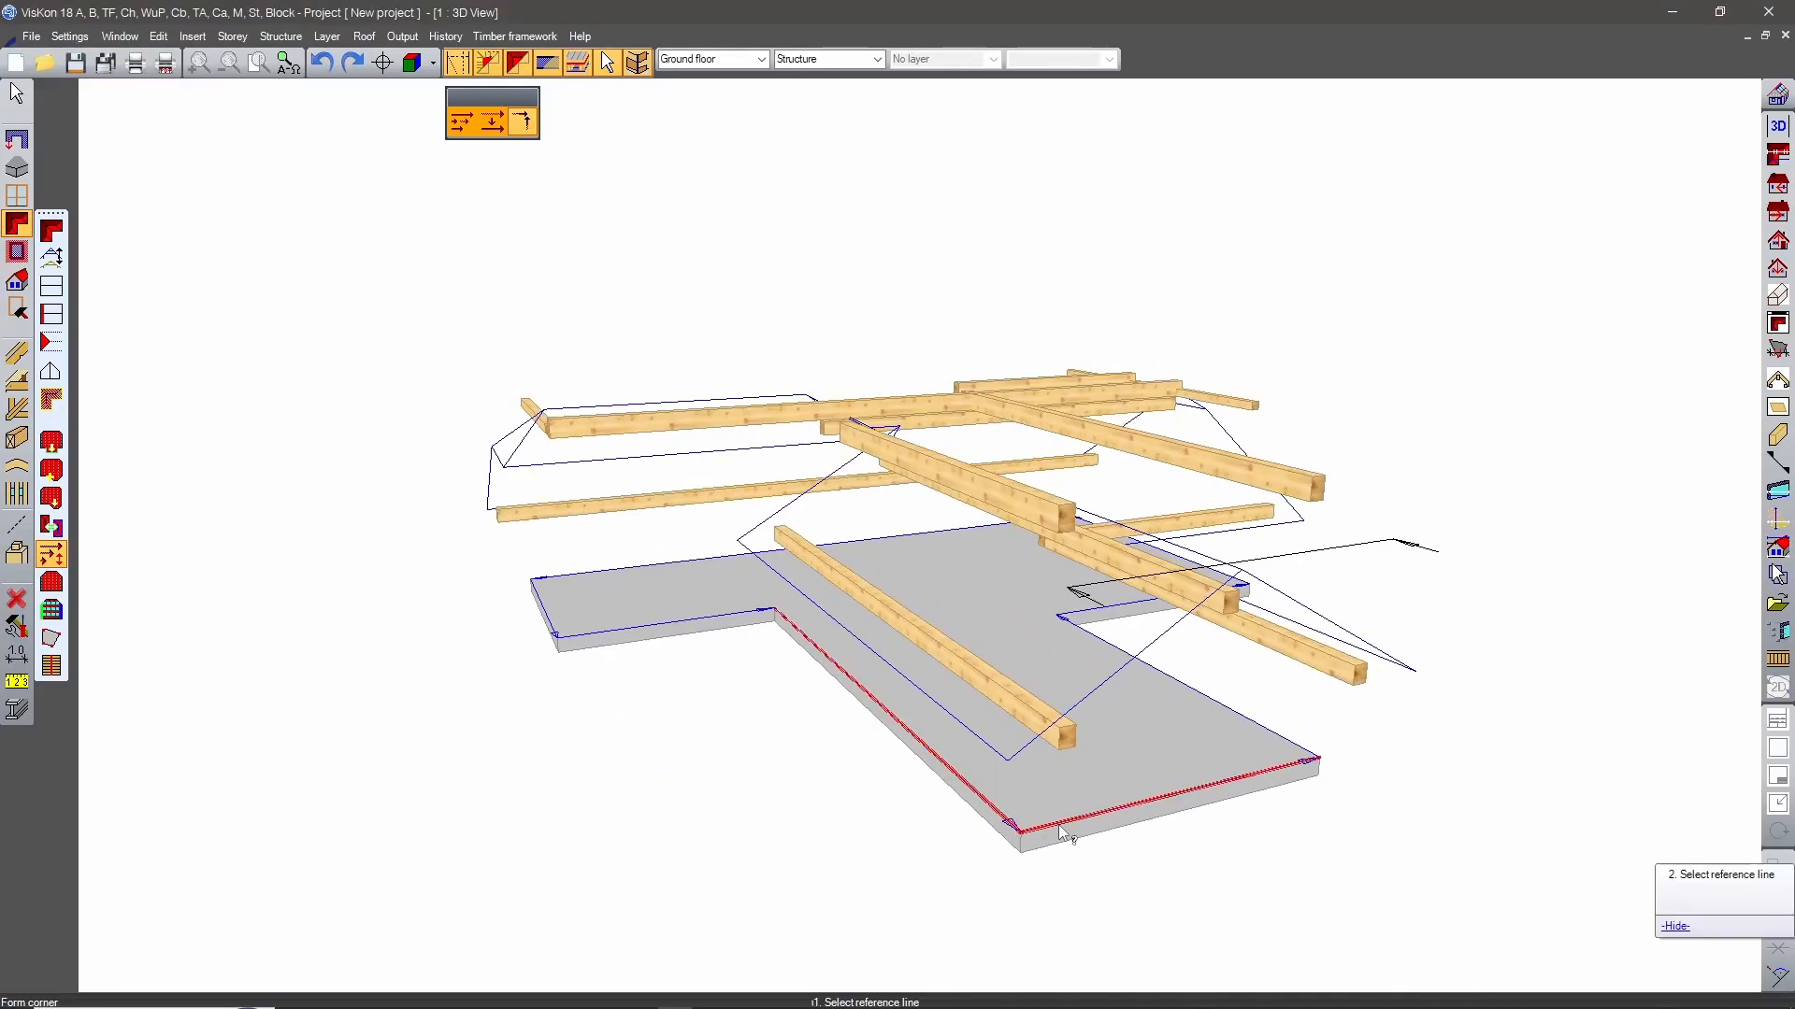
middle_drag(1271, 825, 883, 748)
click(894, 665)
click(959, 662)
click(1127, 709)
click(1206, 688)
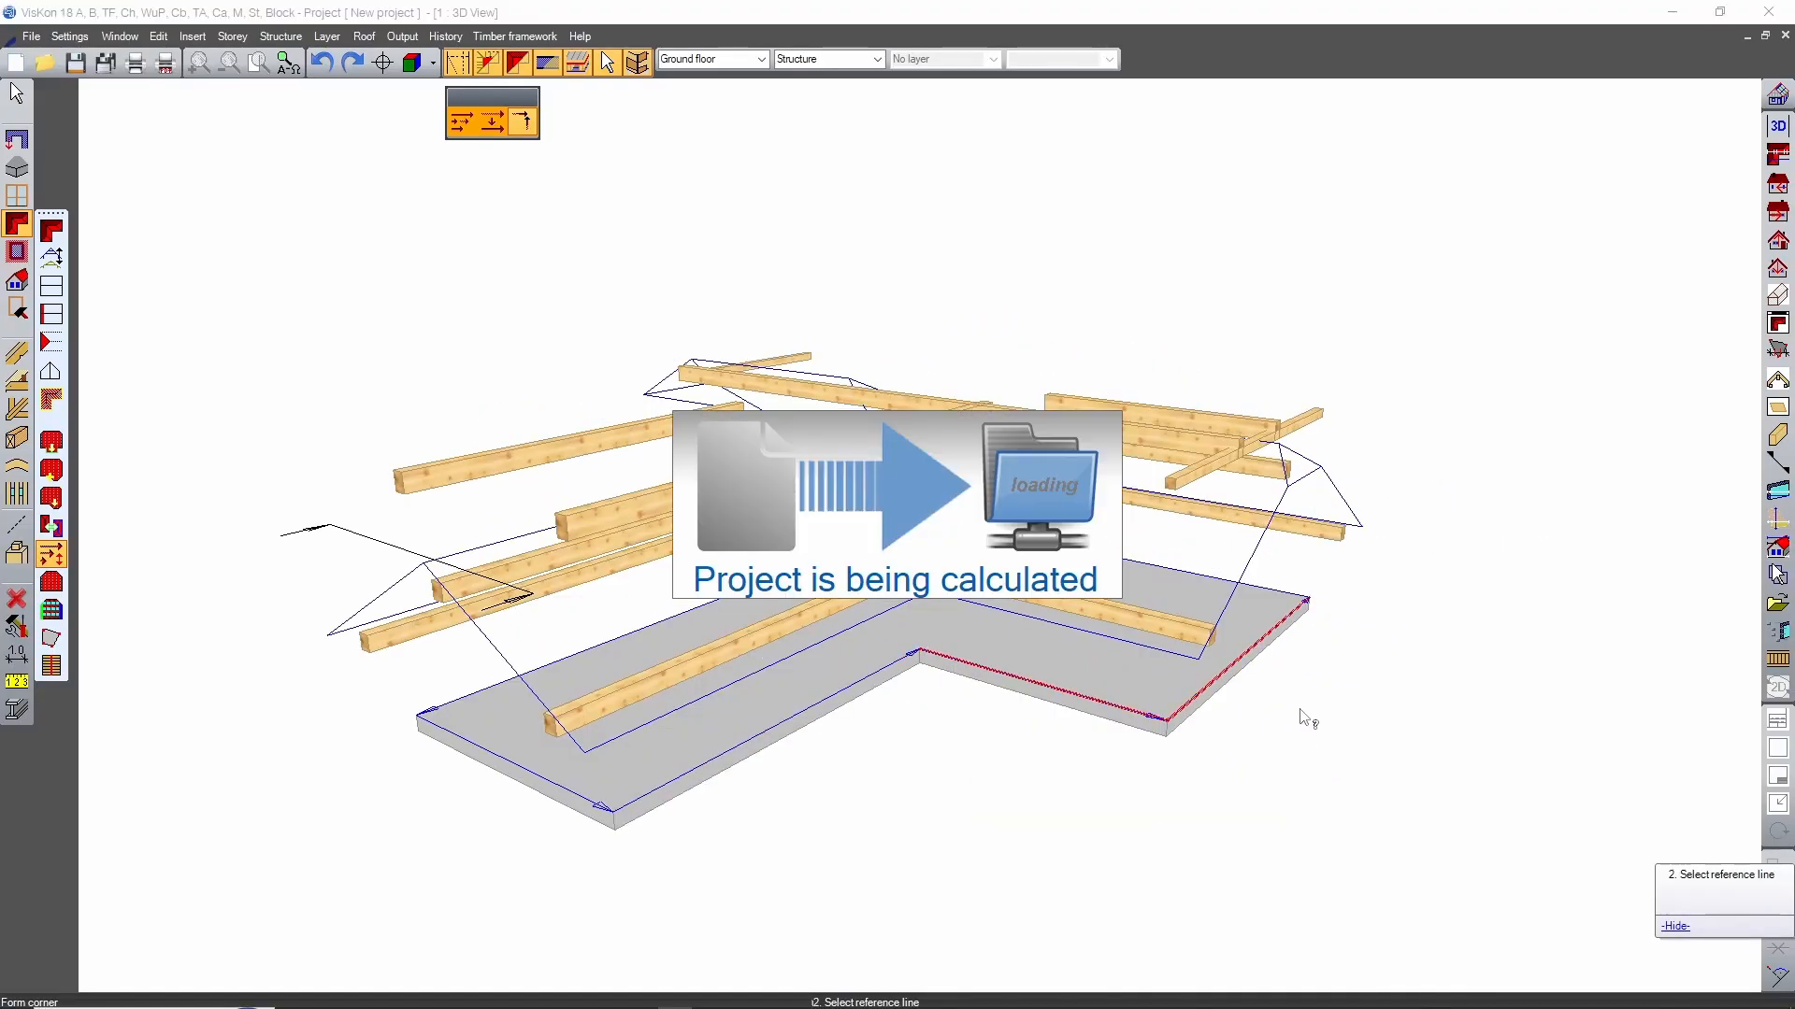
Form the remaining reference line corners at the two ends of the crossbar's outer long edge.
middle_drag(1562, 692, 839, 766)
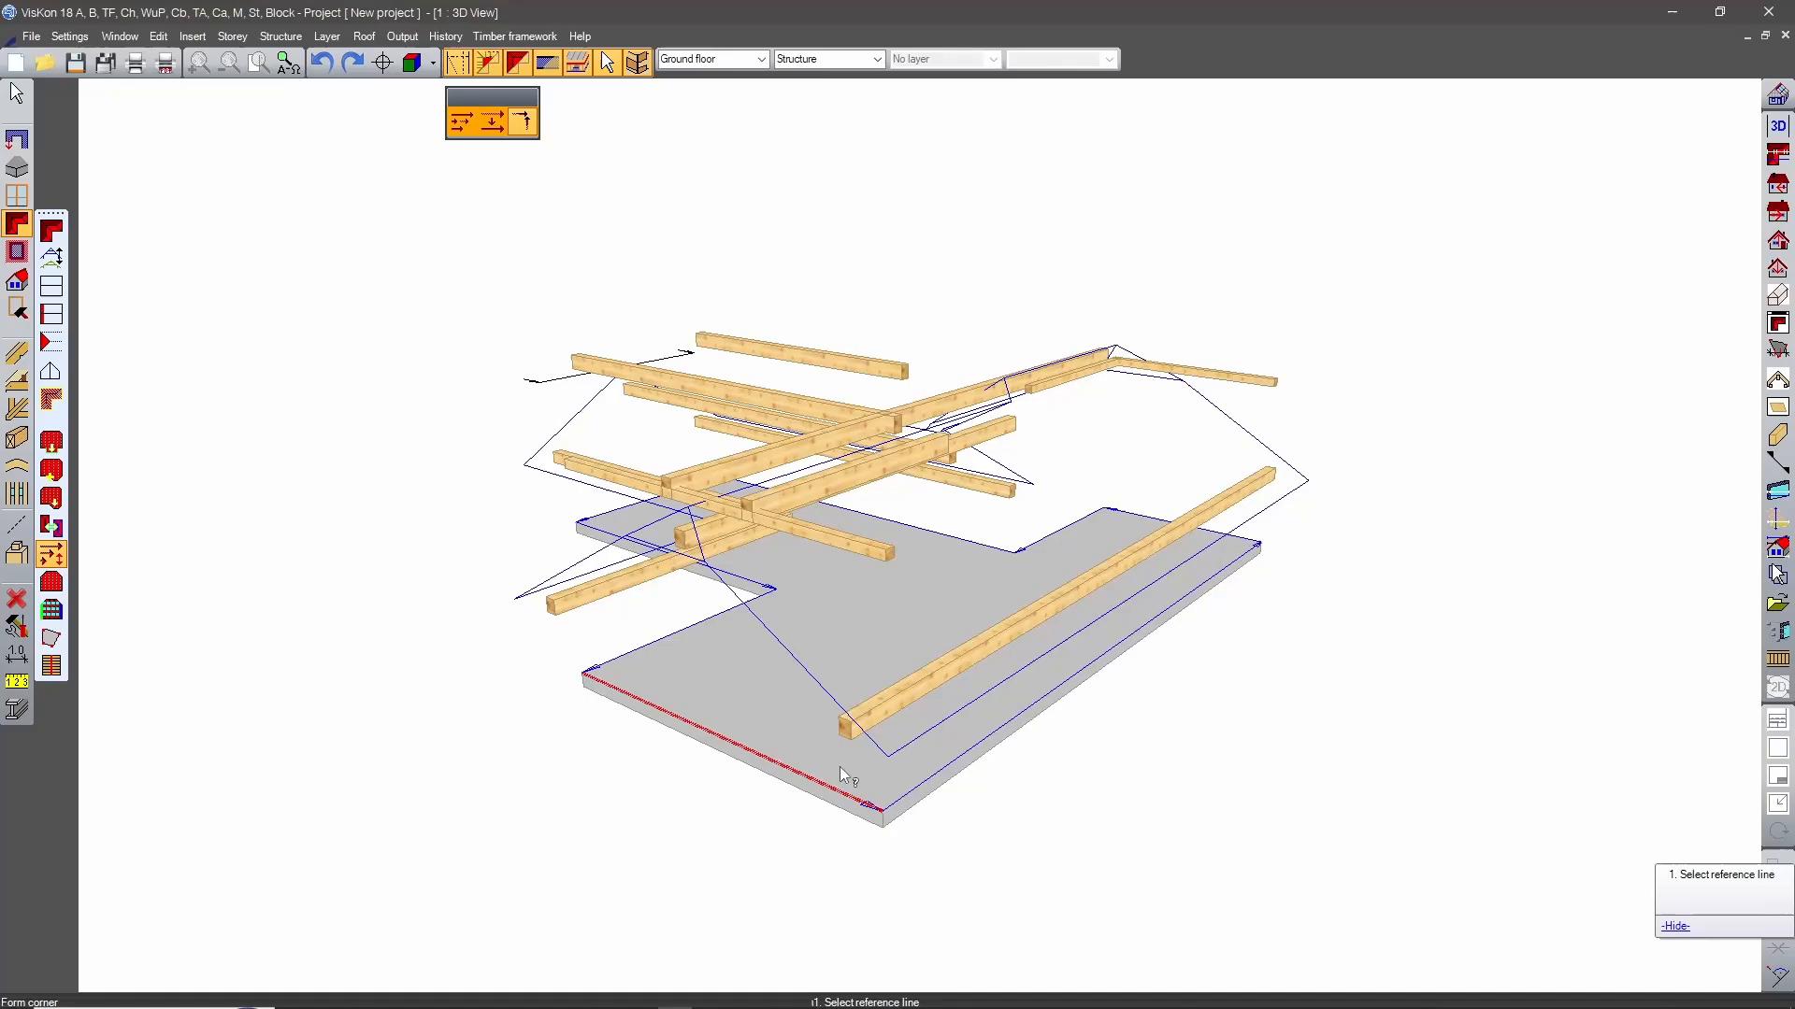
click(932, 802)
middle_drag(1078, 736, 741, 689)
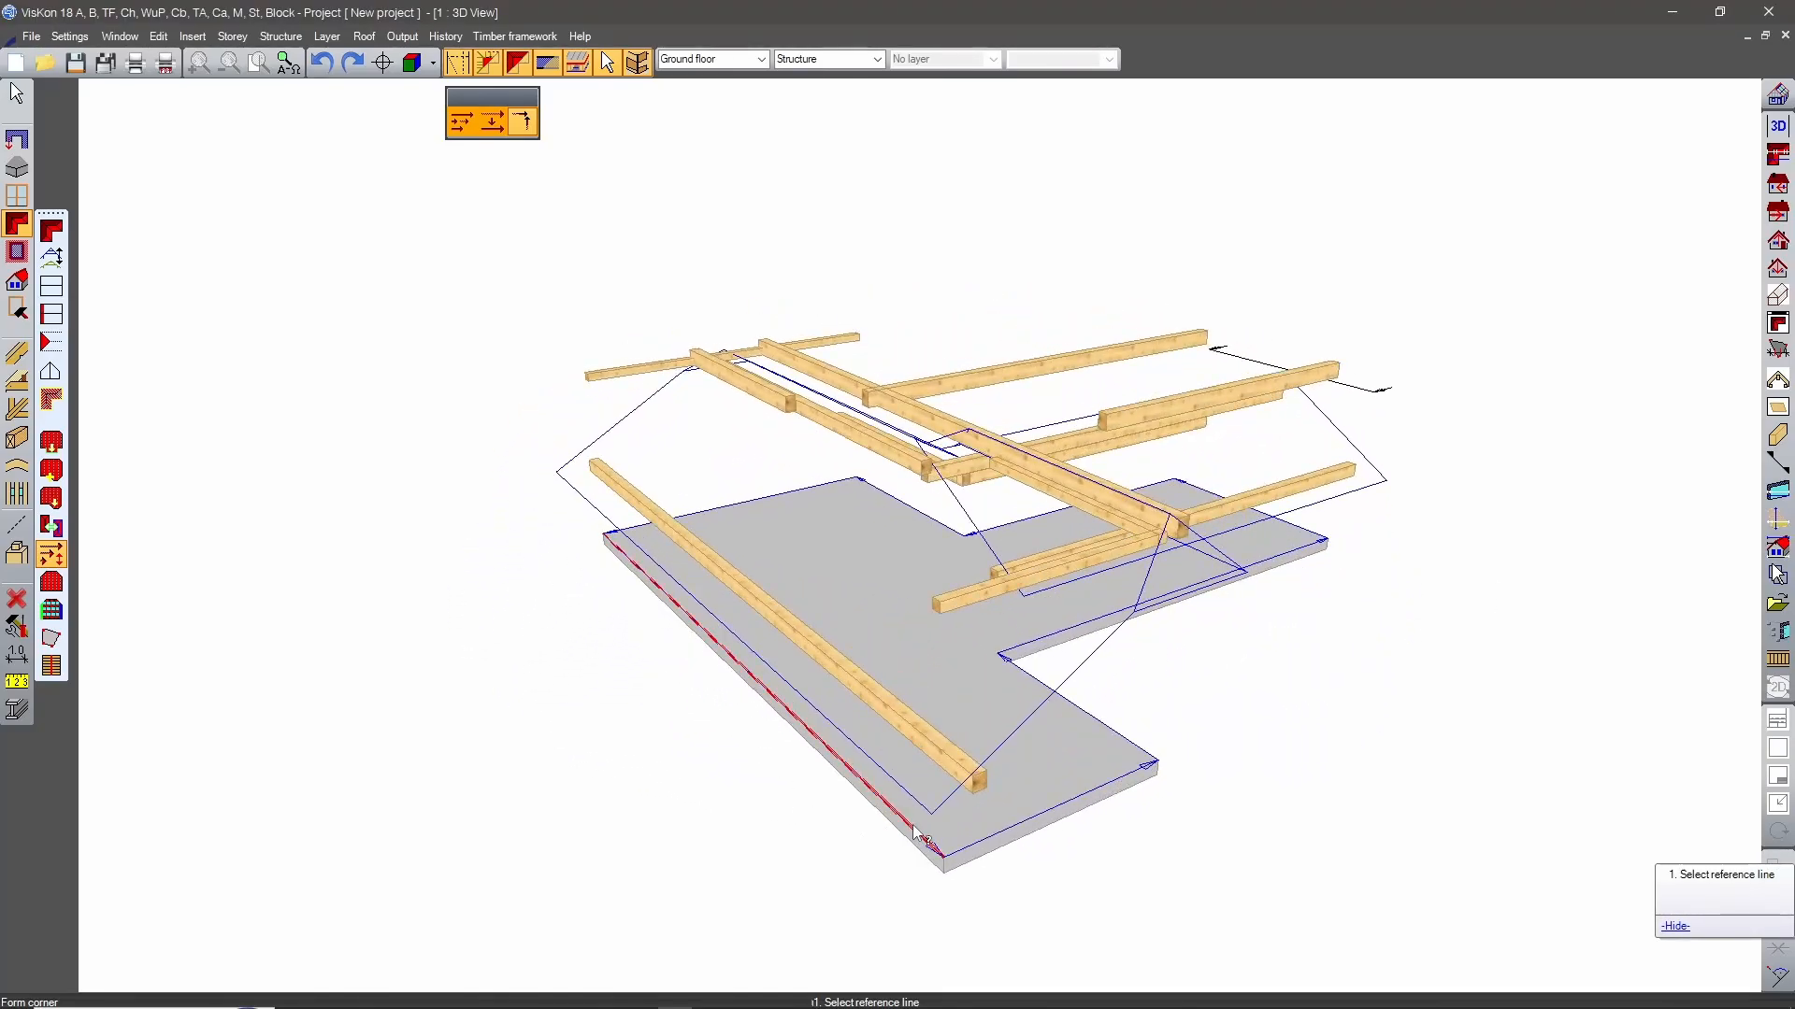
click(972, 851)
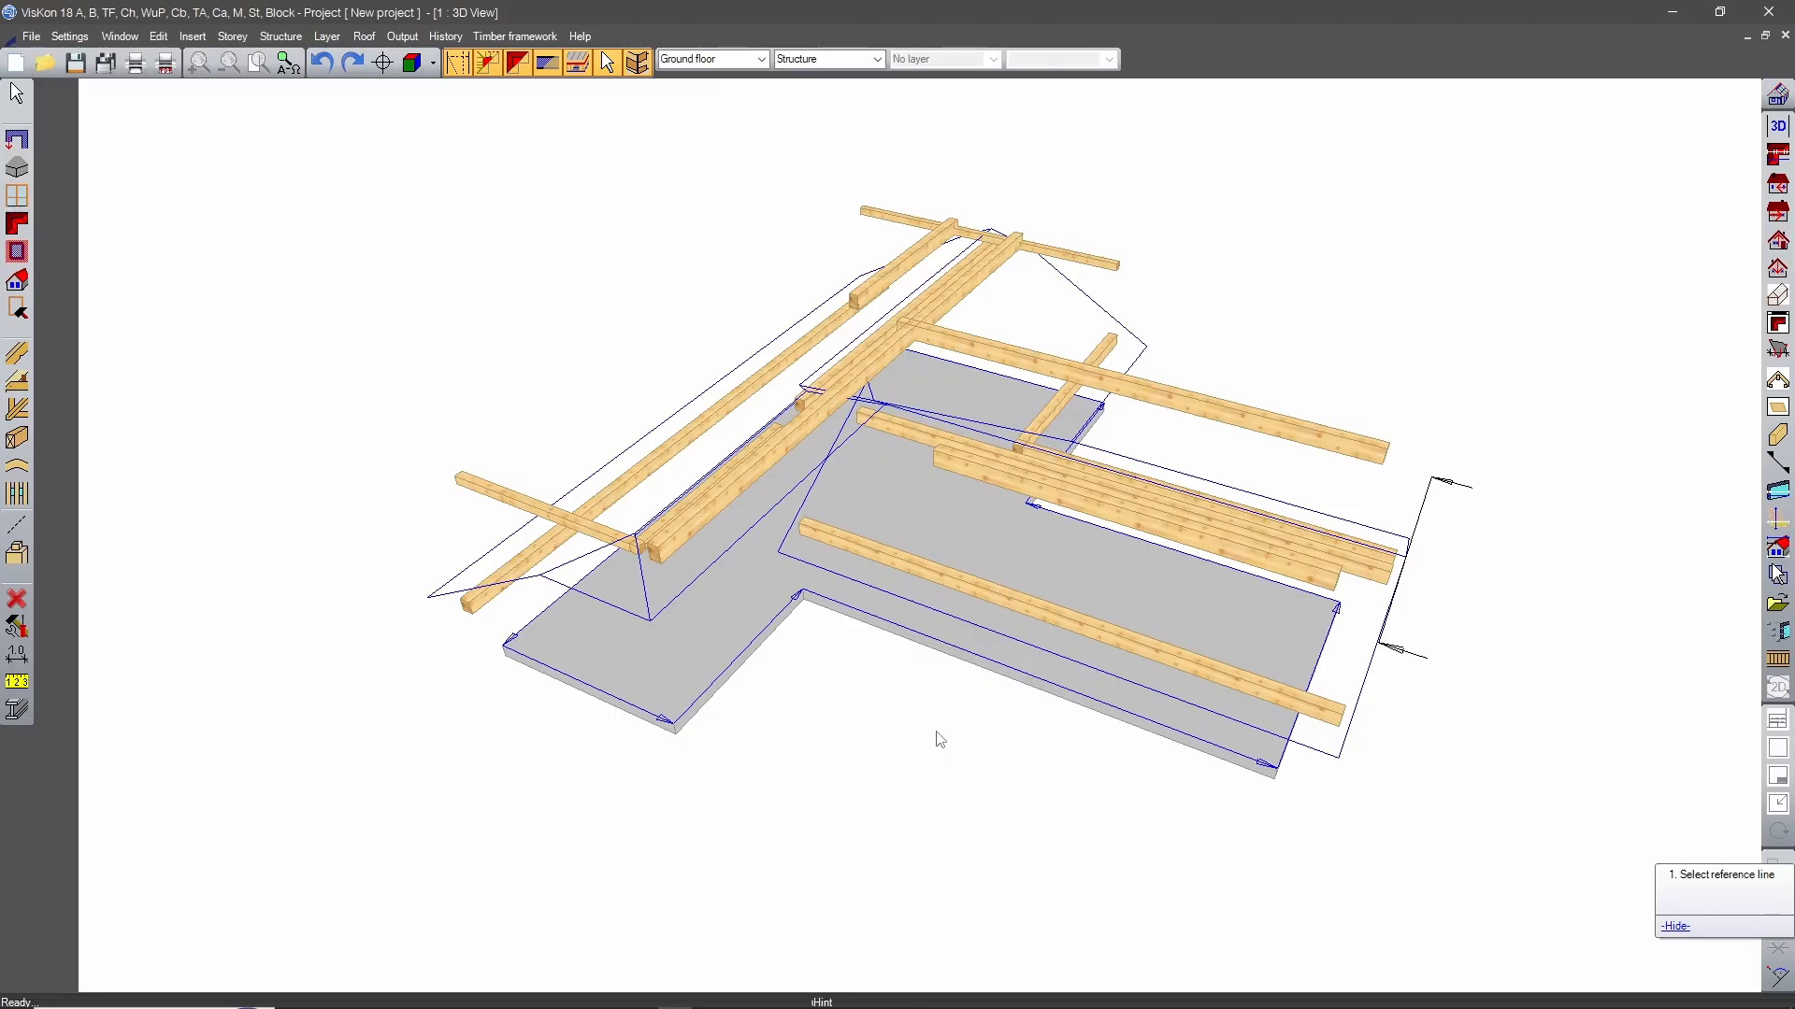
key(Escape)
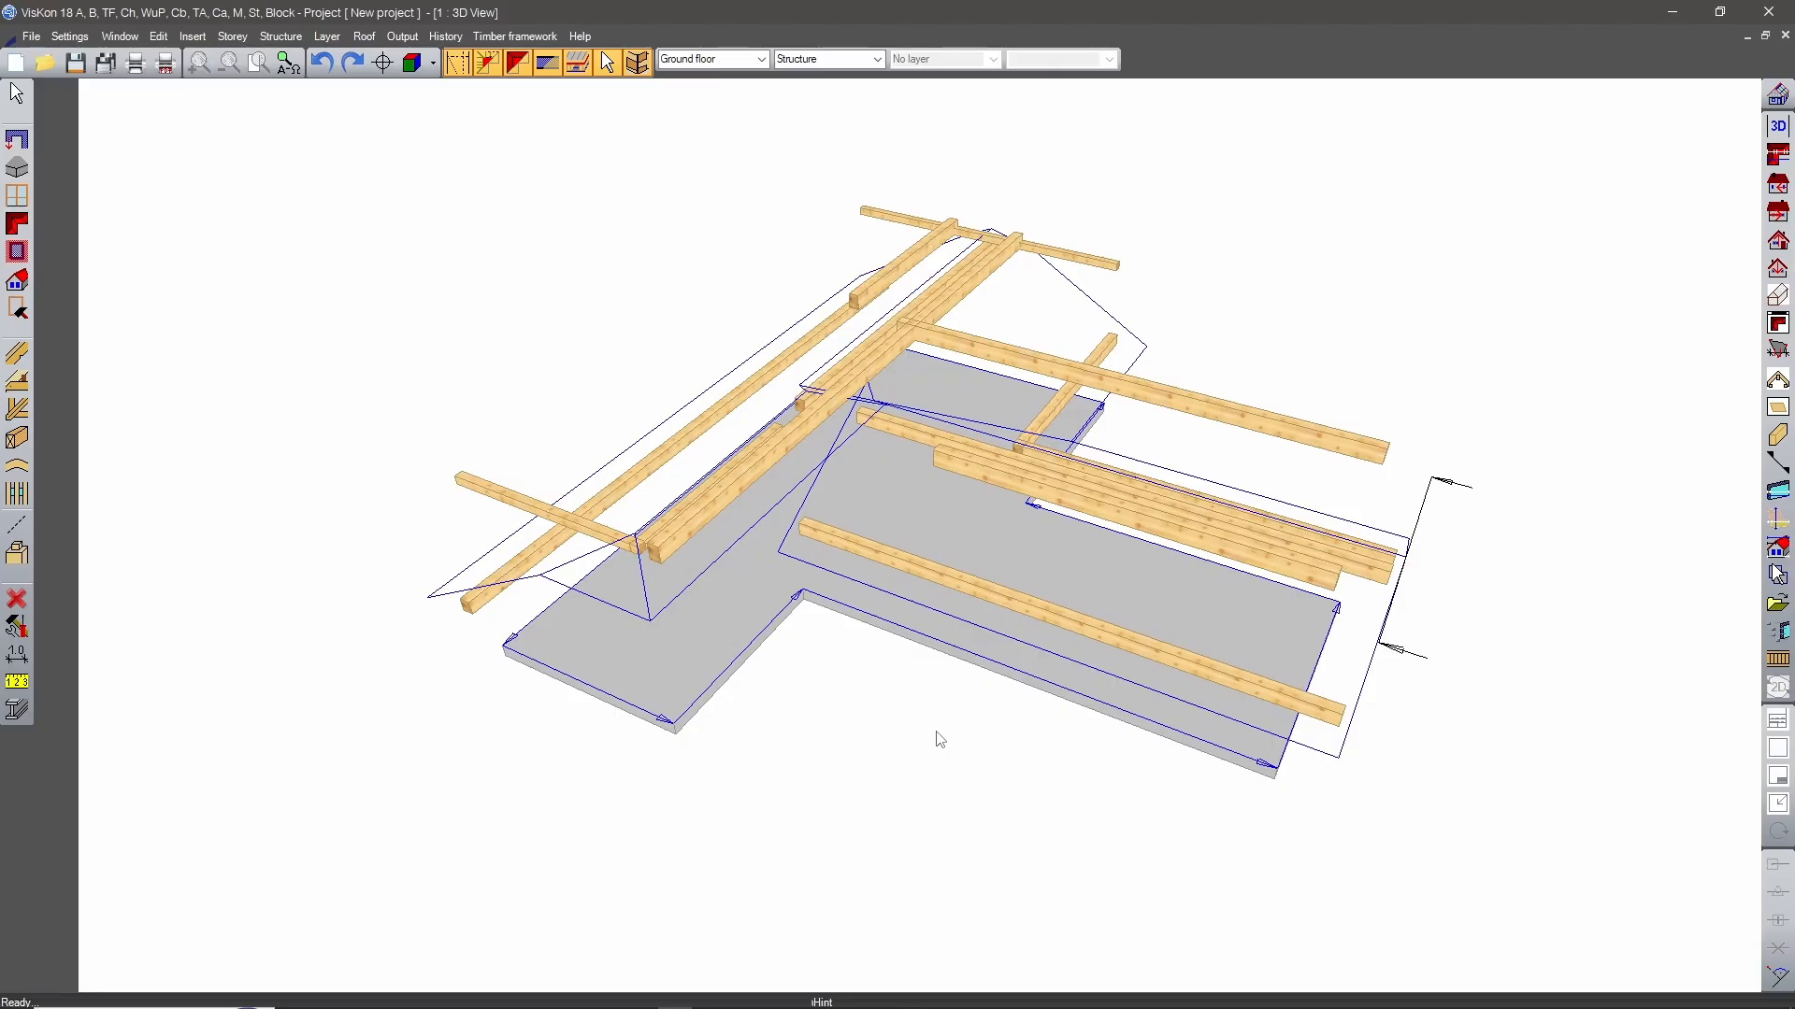
Open the profile of the gable roof over the slab's stem for editing.
middle_drag(963, 639, 933, 495)
middle_drag(677, 493, 1502, 519)
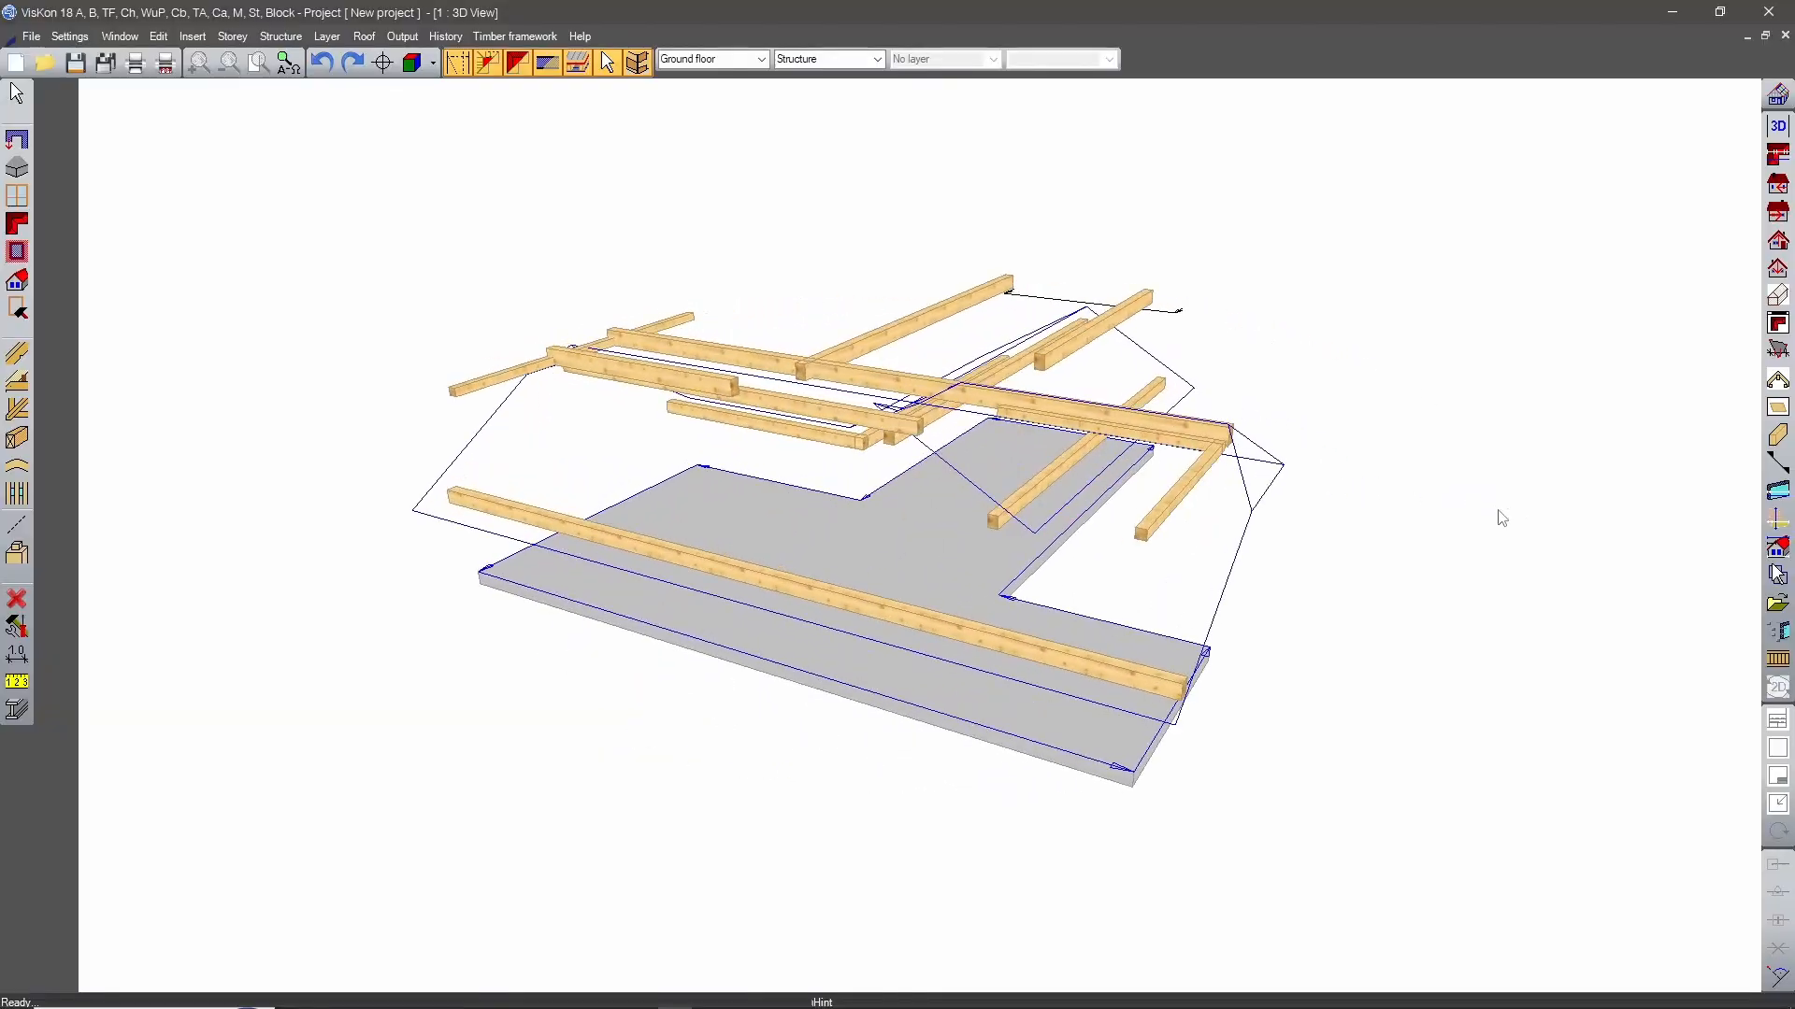
scroll(1304, 508, up, 10)
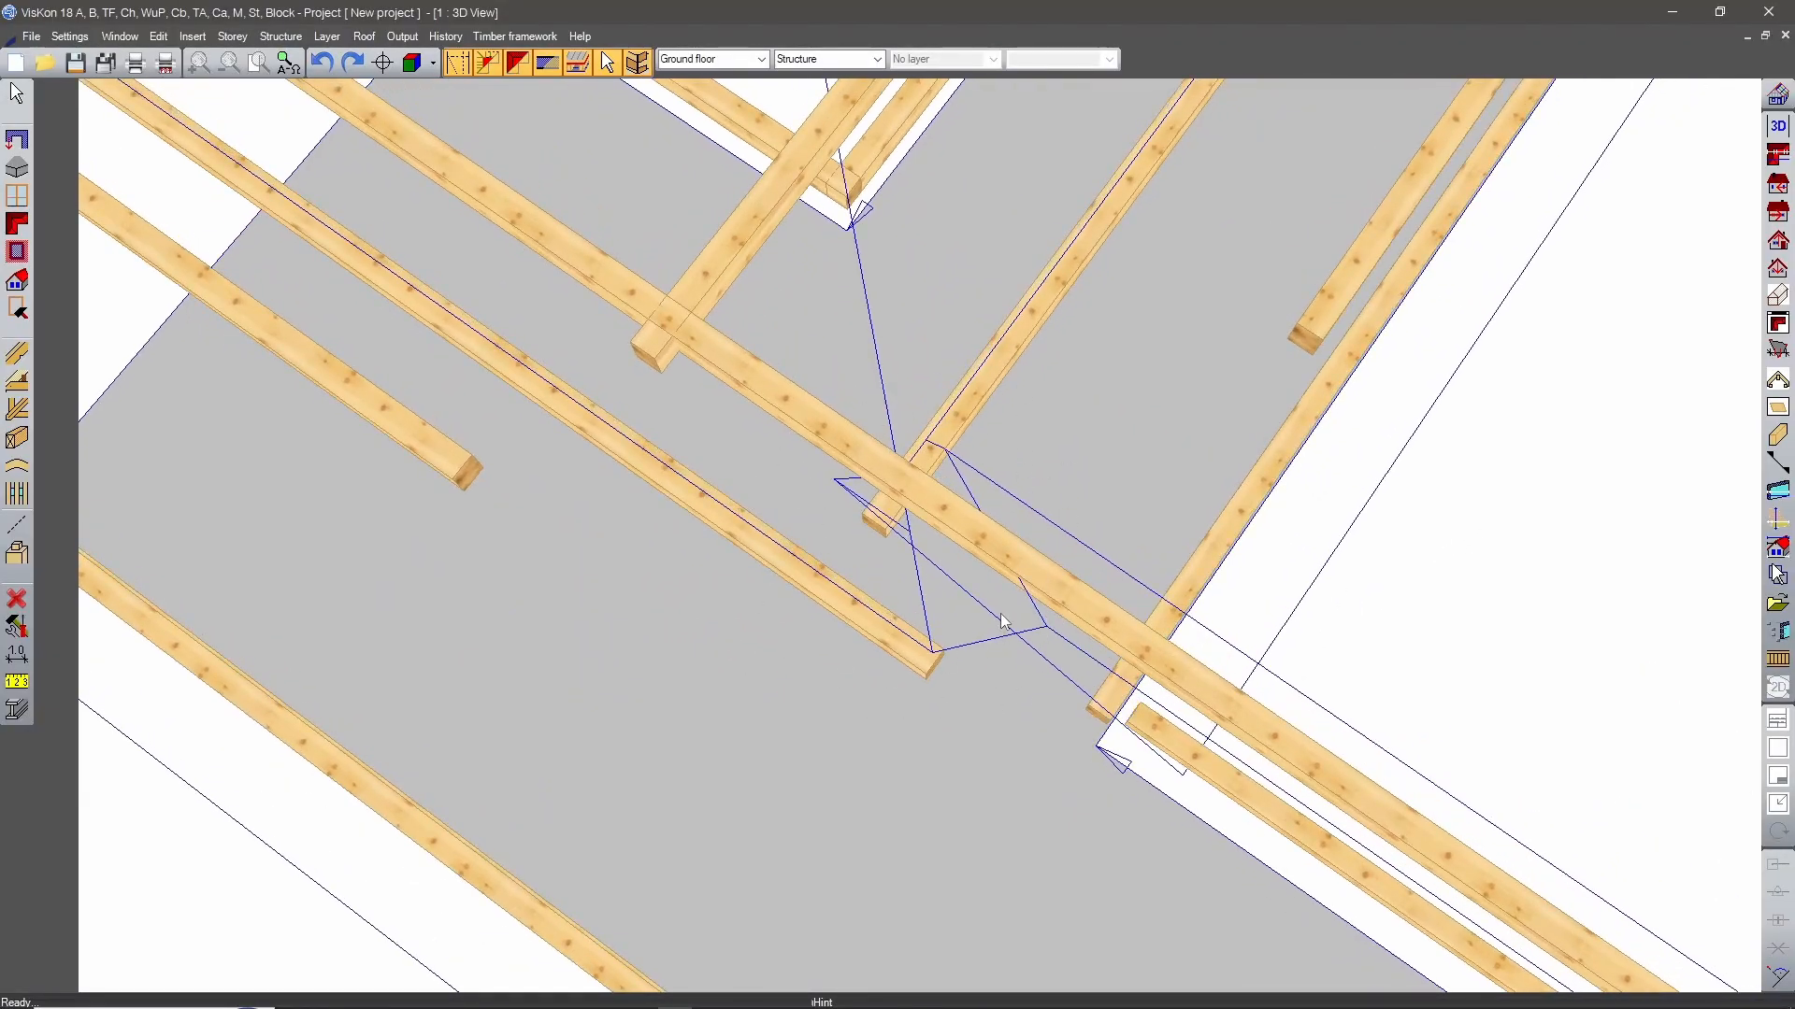
scroll(1000, 613, down, 10)
middle_drag(1262, 649, 717, 425)
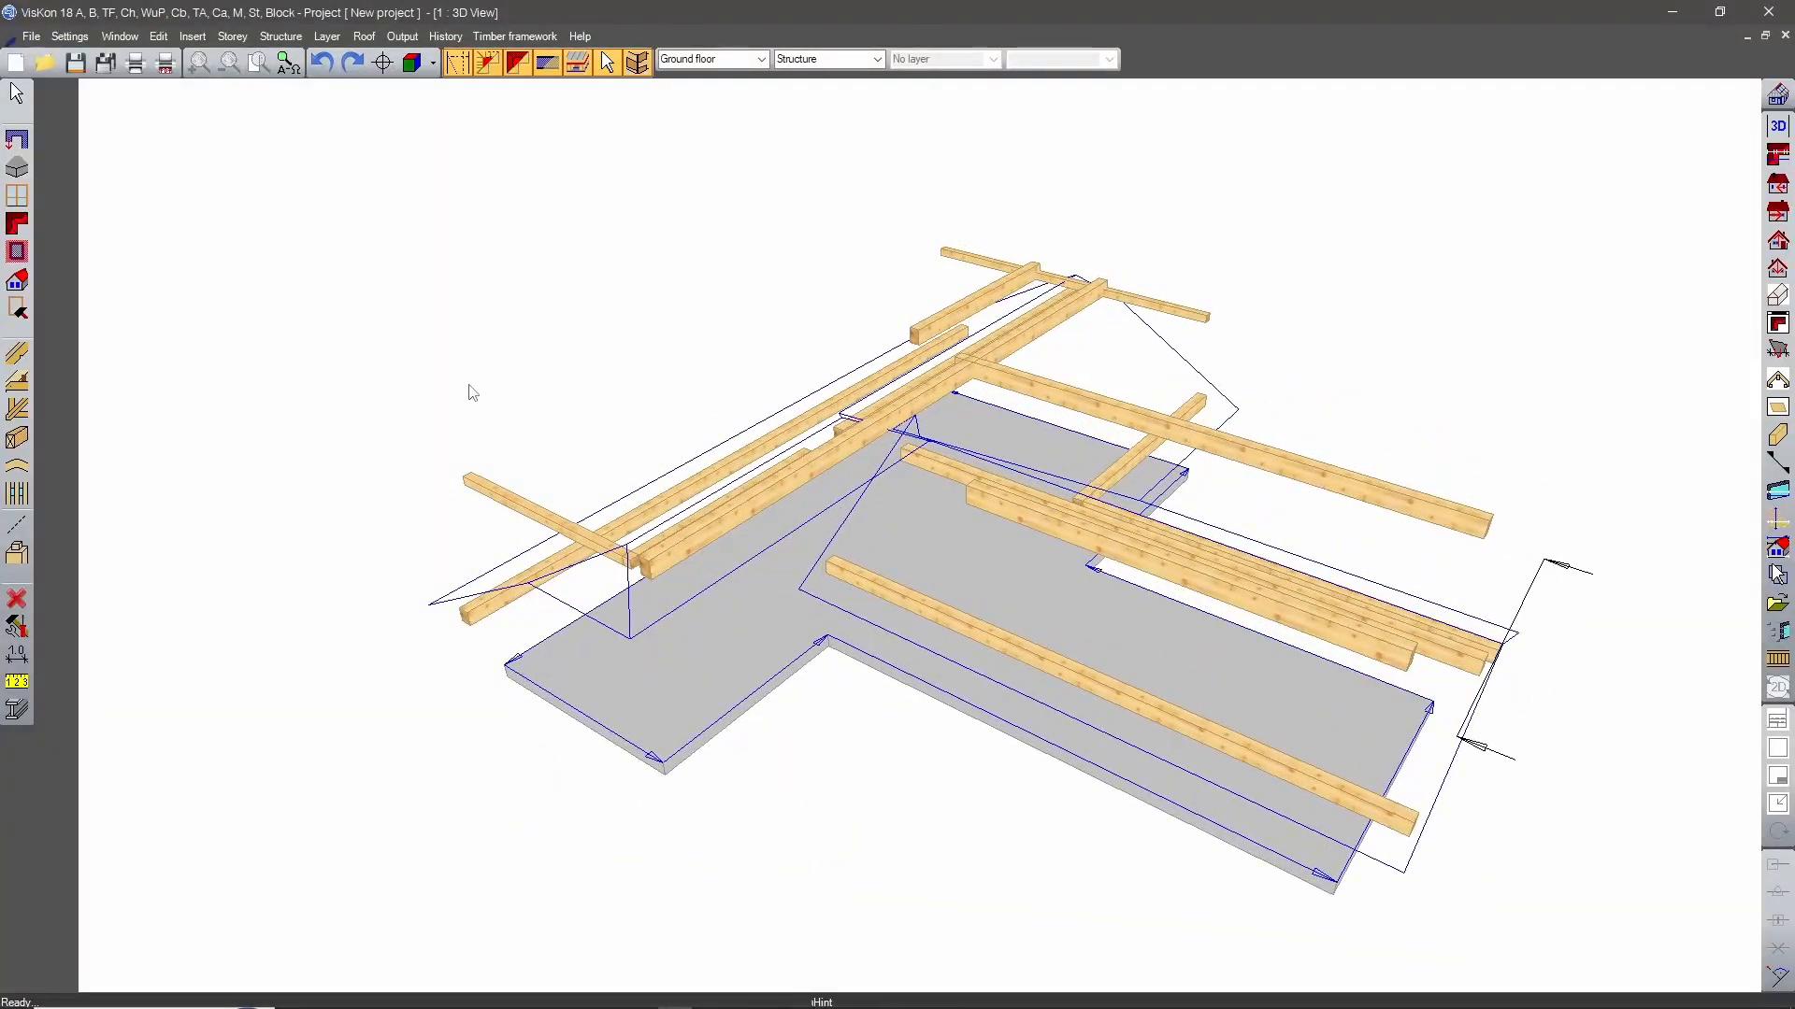
click(23, 227)
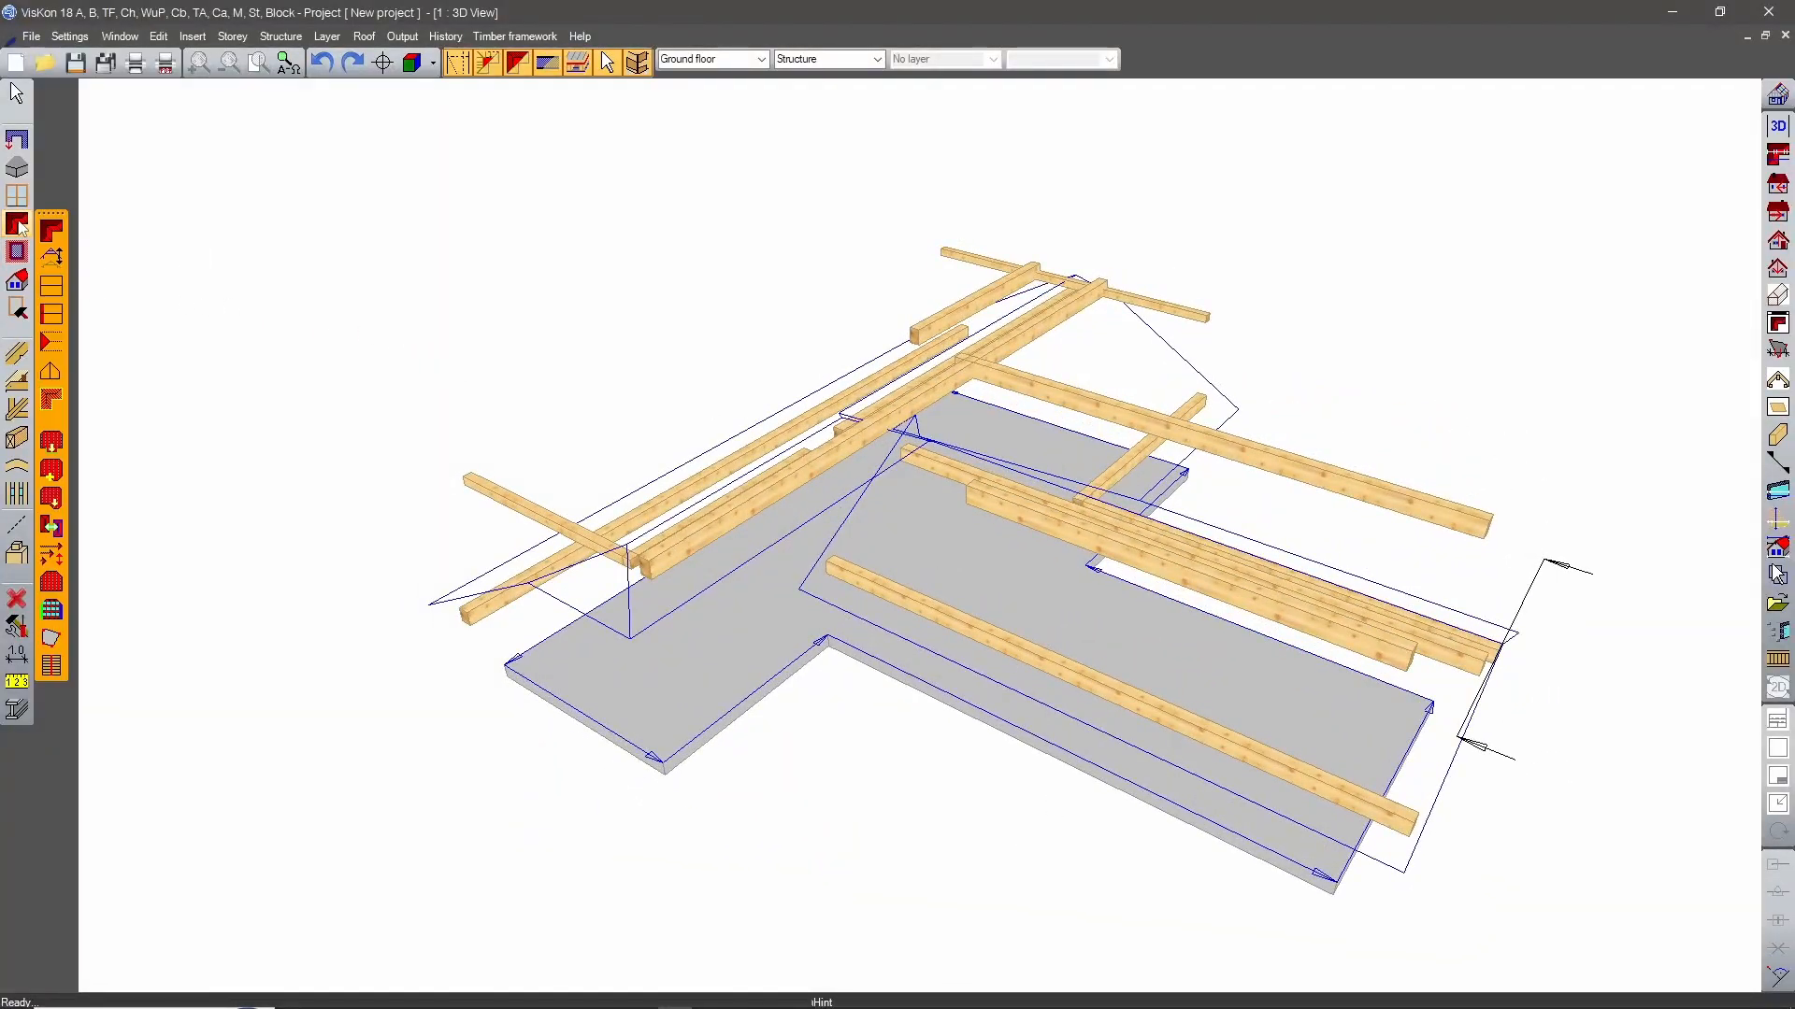
click(51, 257)
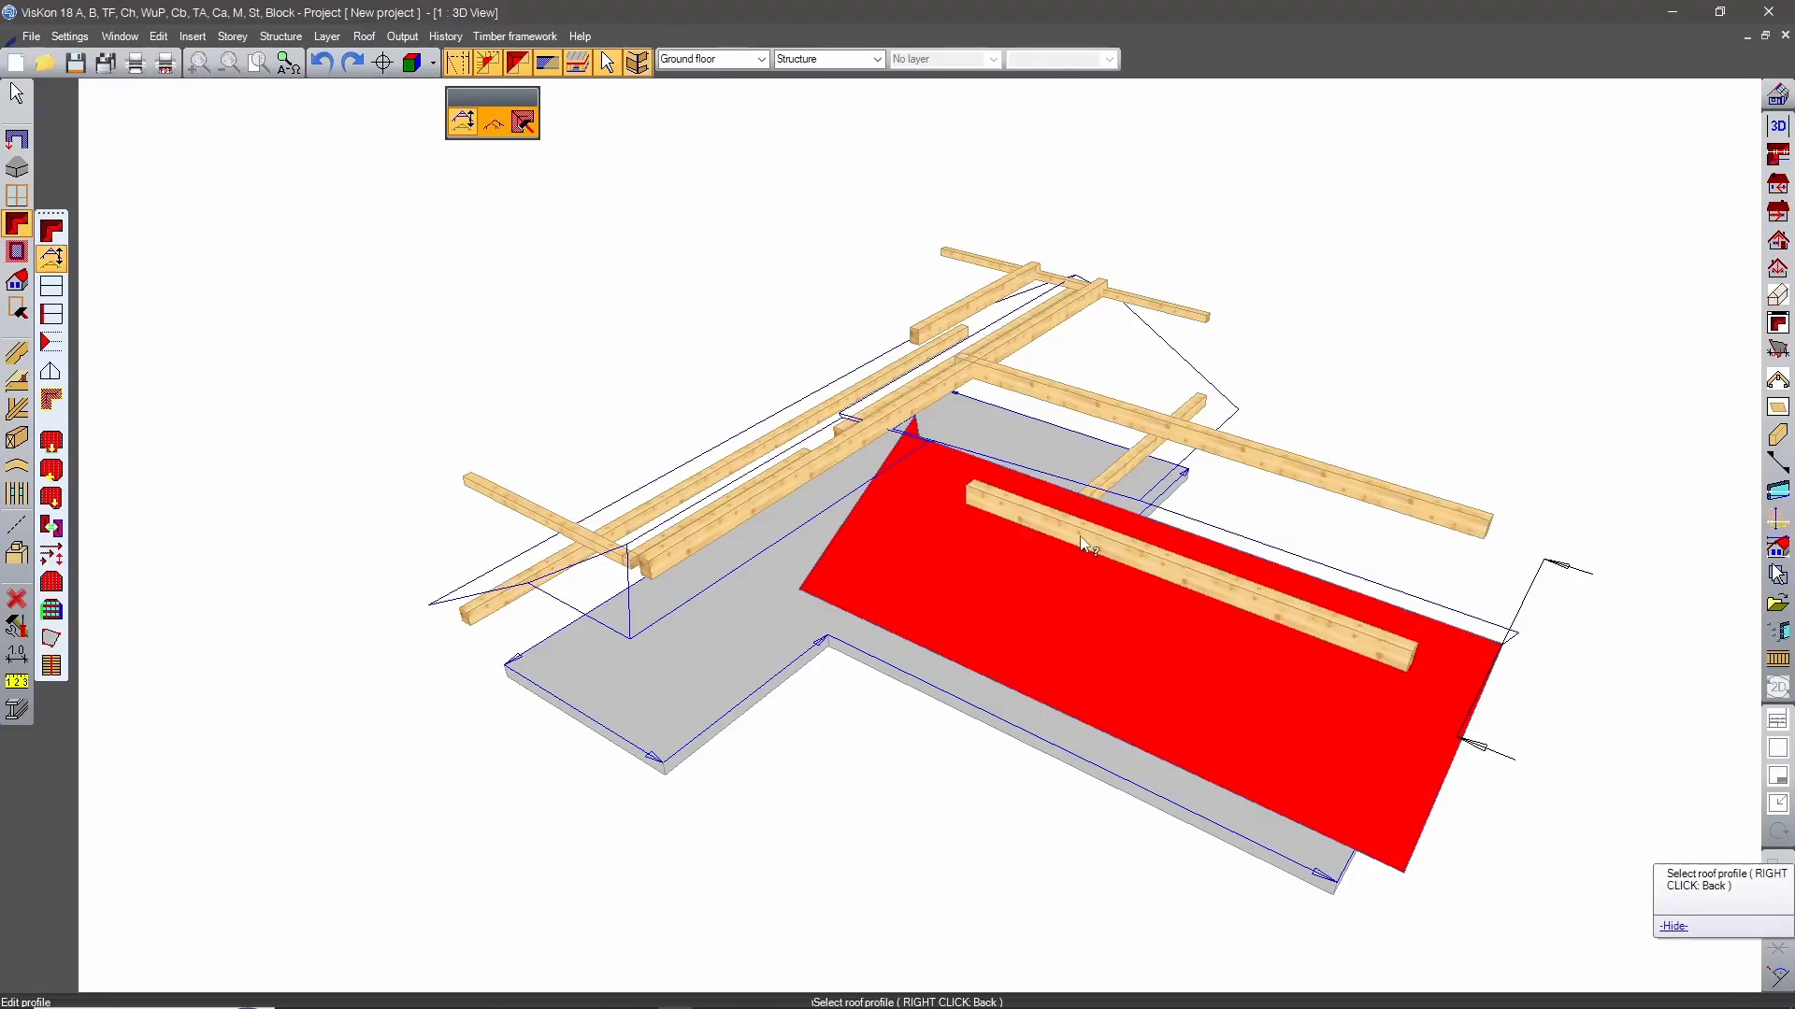
middle_drag(1534, 393, 1482, 430)
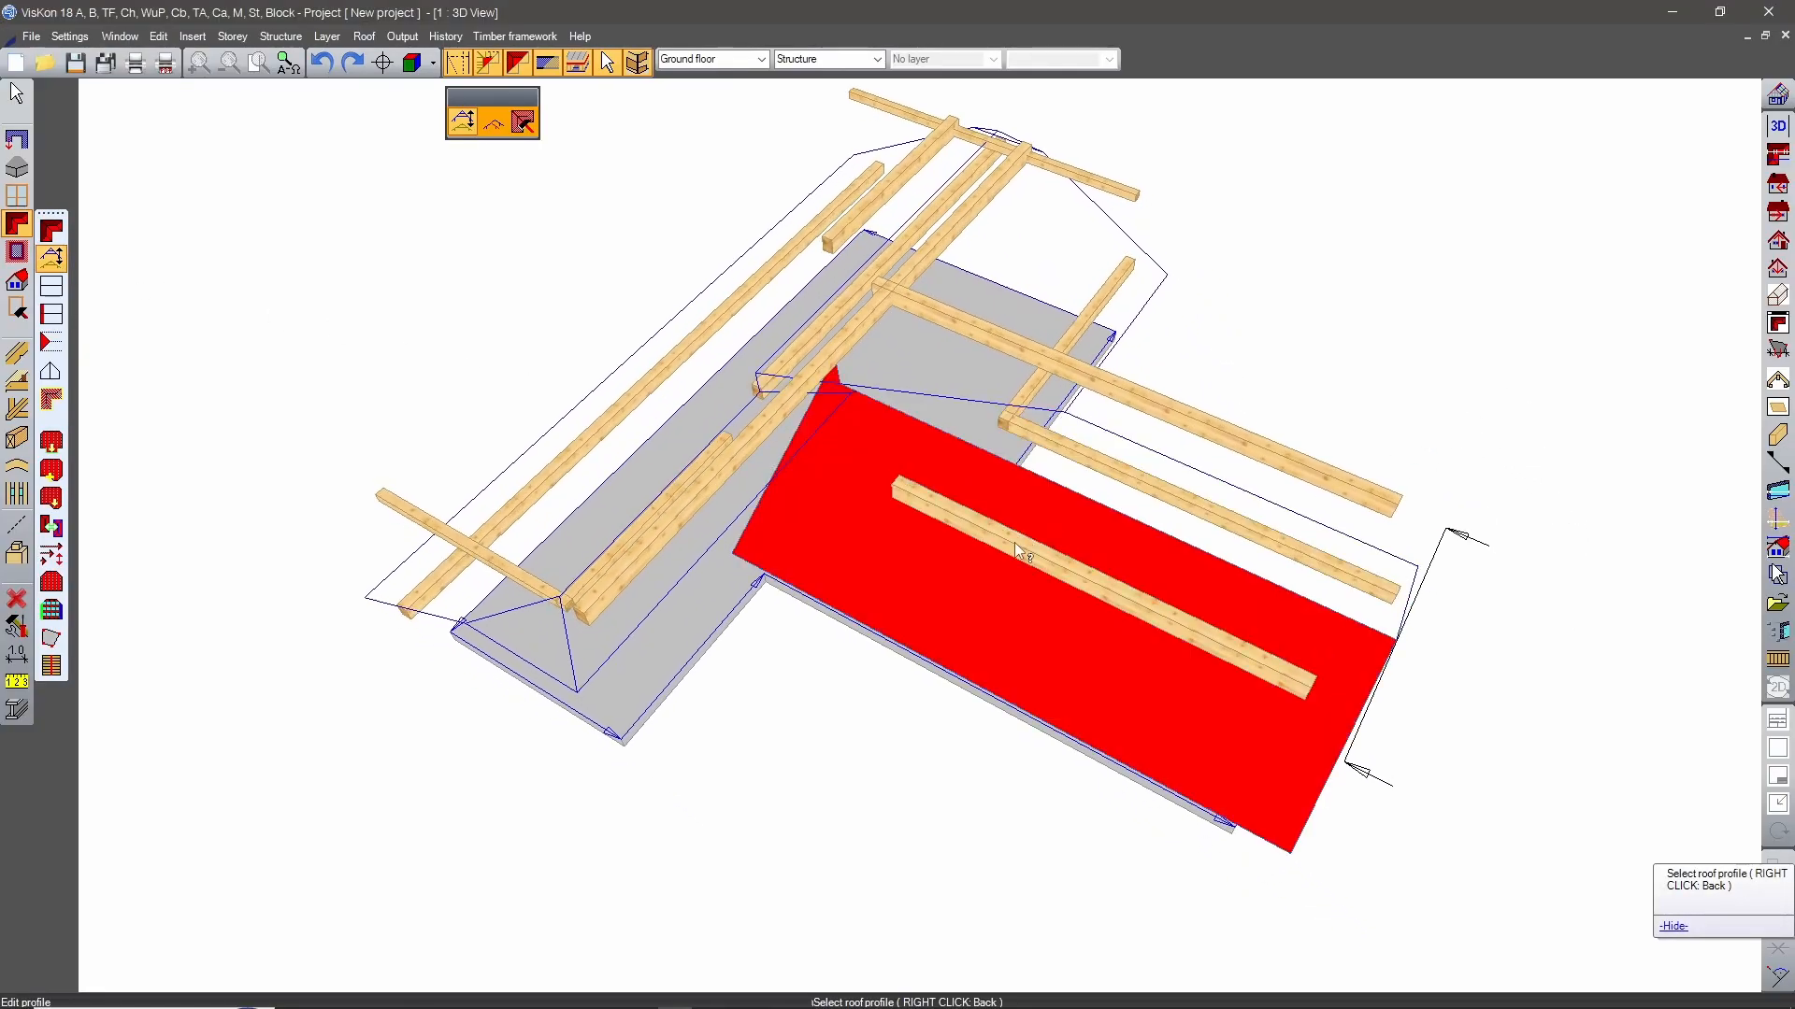
click(1005, 572)
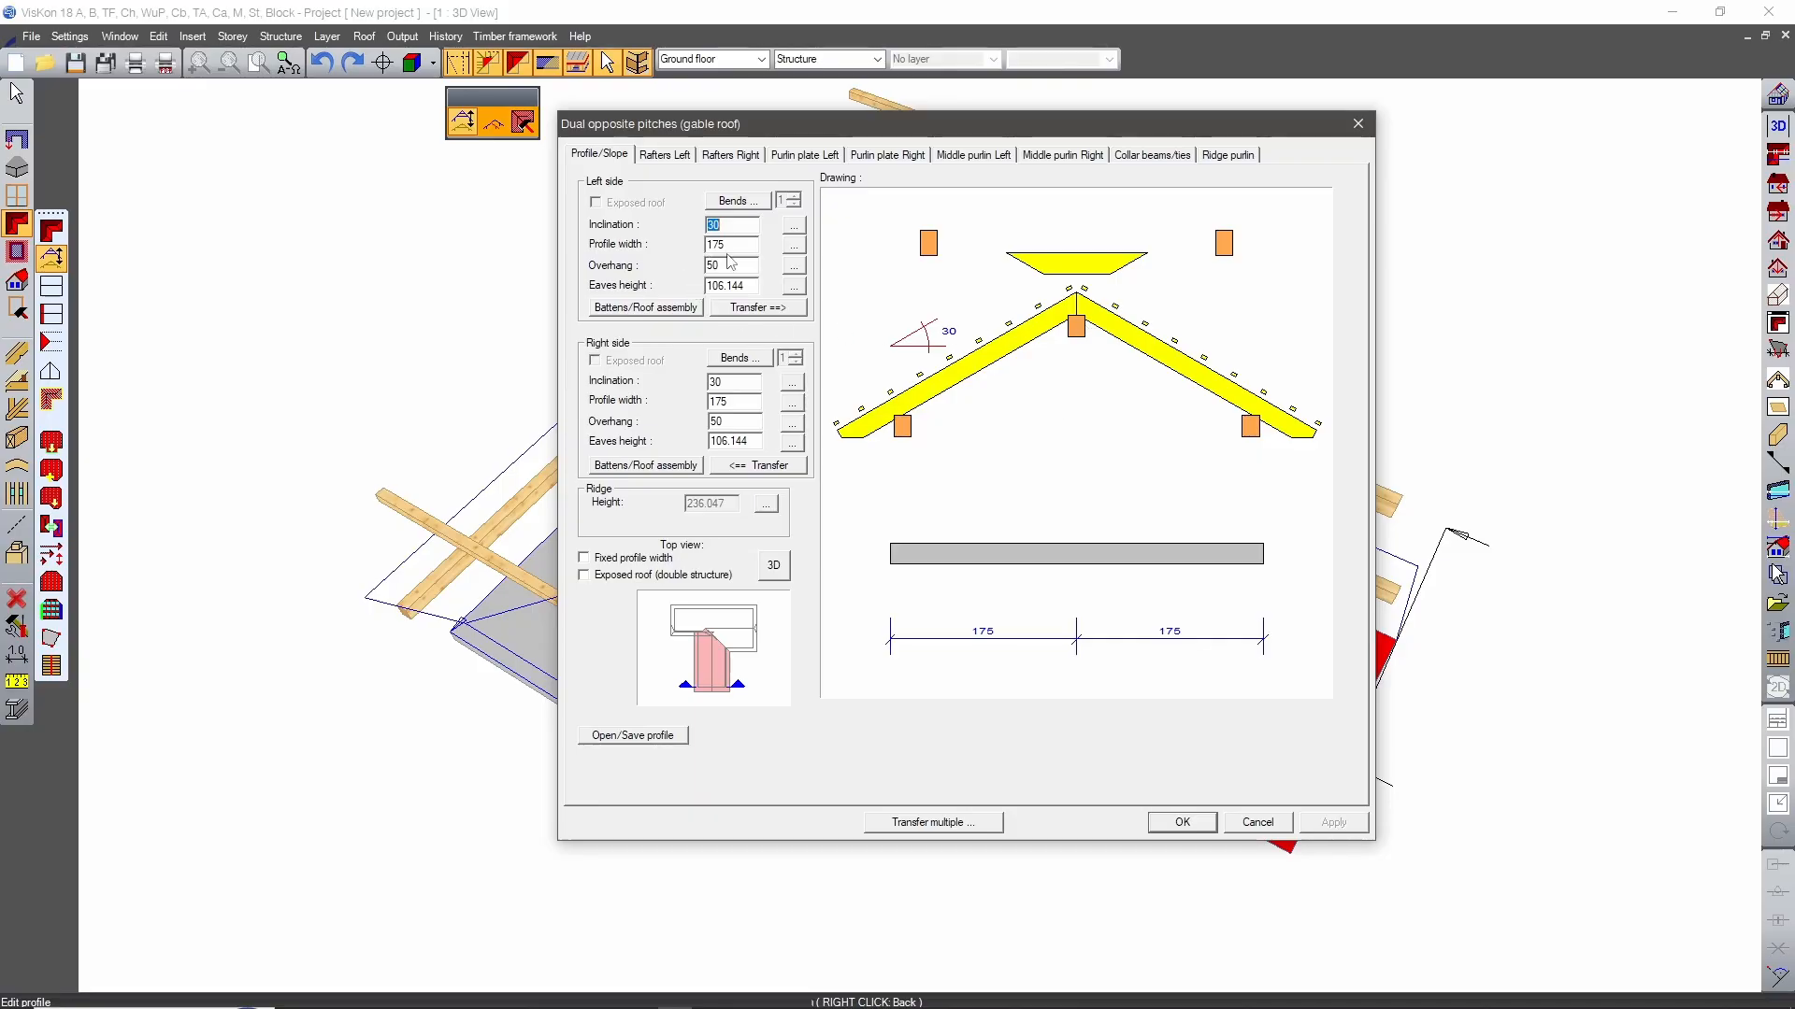
Set the left purlin plate's support height to 0 and transfer the plate settings to the right side.
click(783, 159)
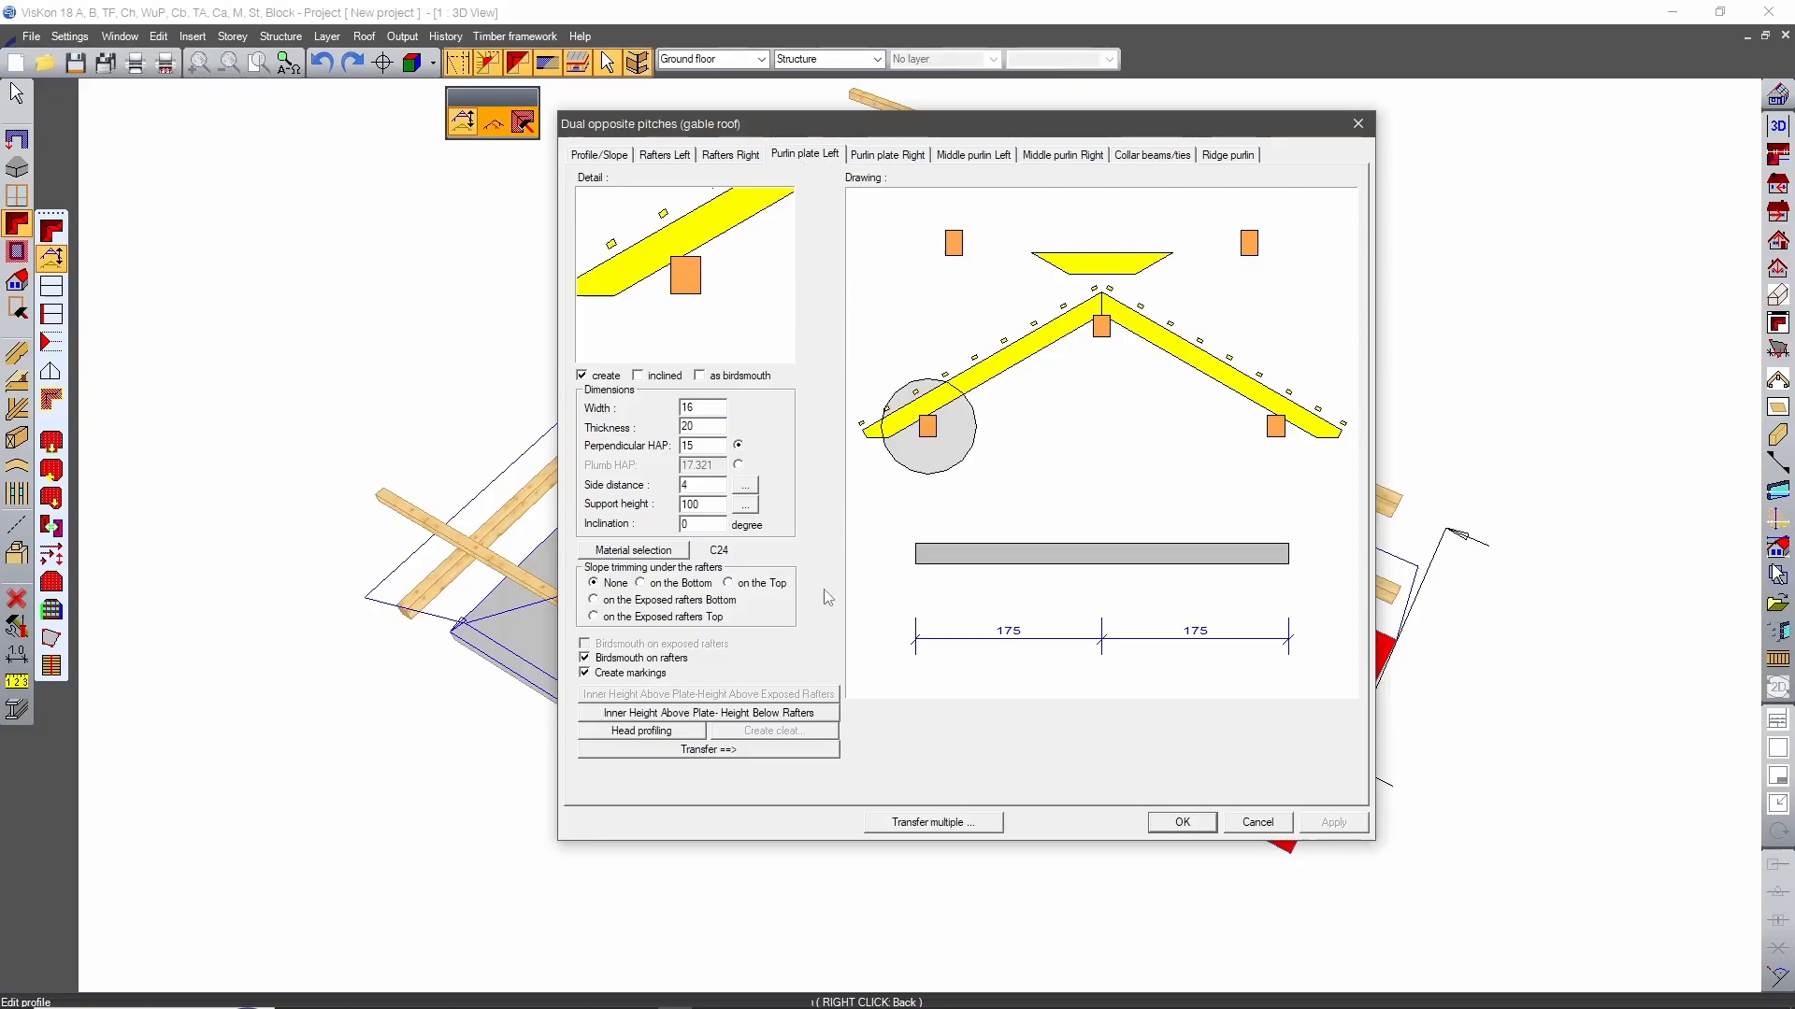
click(706, 506)
key(BackSpace)
key(BackSpace)
key(BackSpace)
text(0)
key(Return)
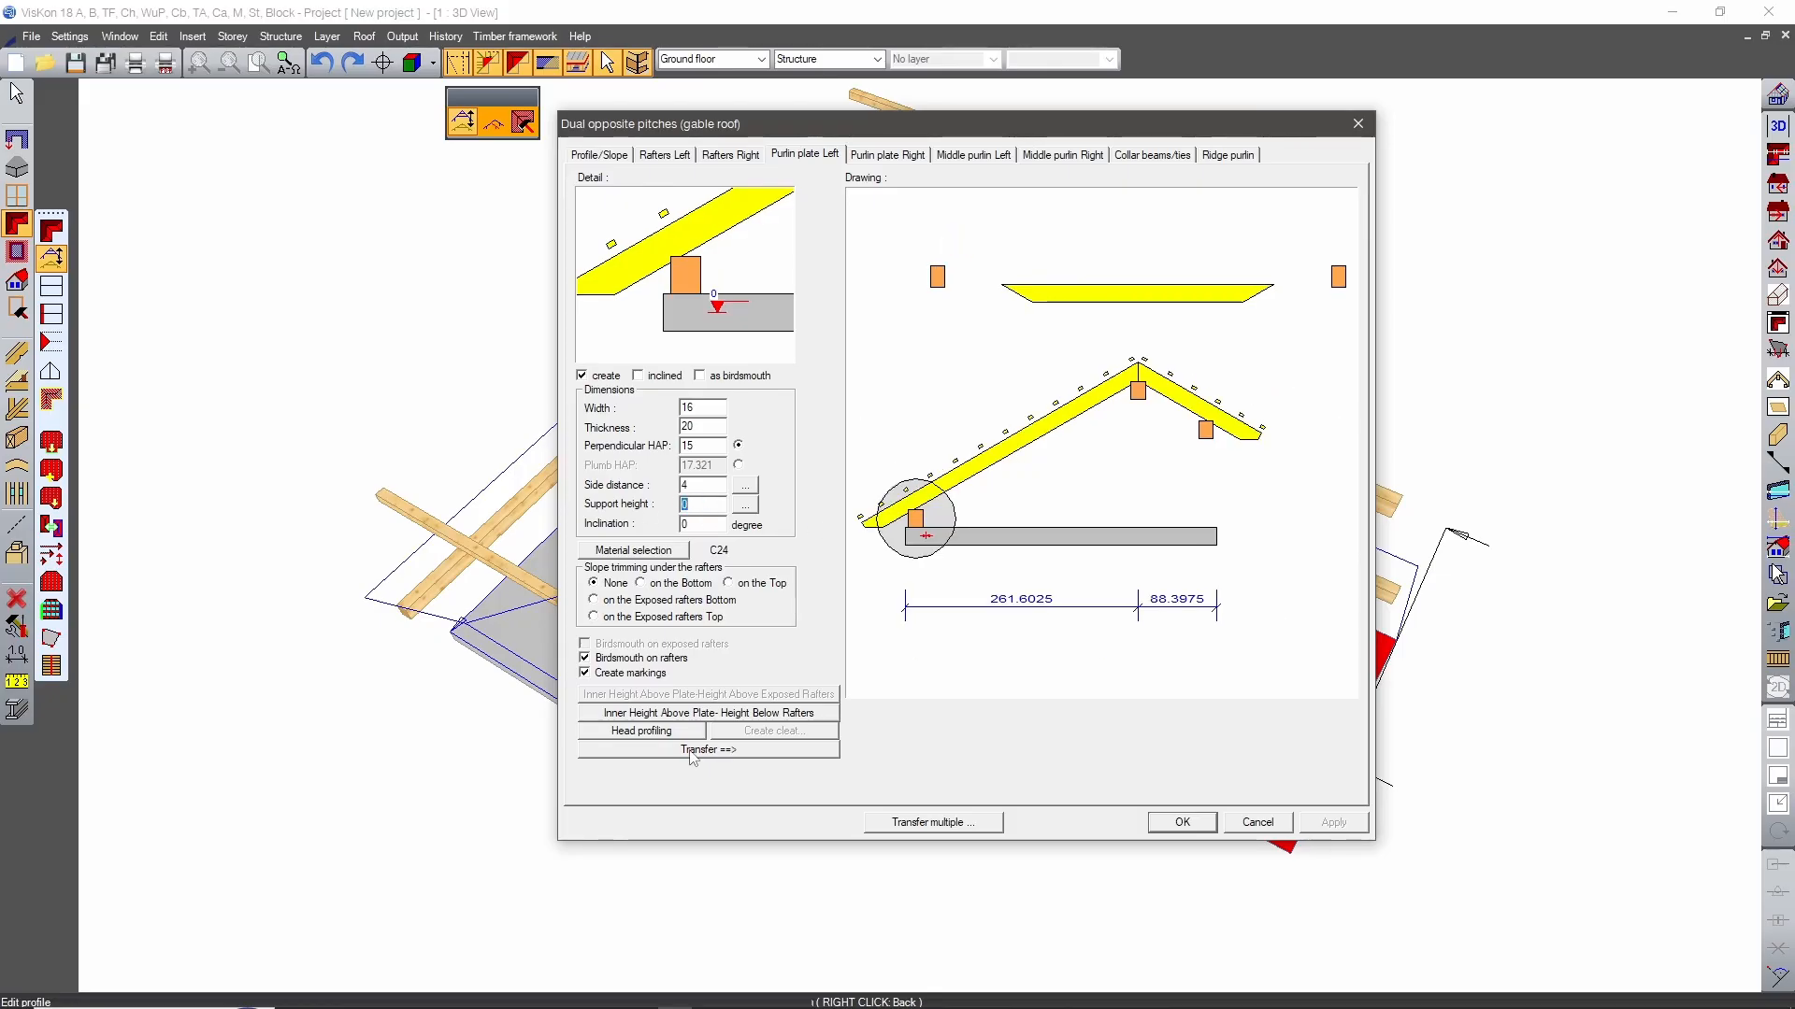
click(693, 750)
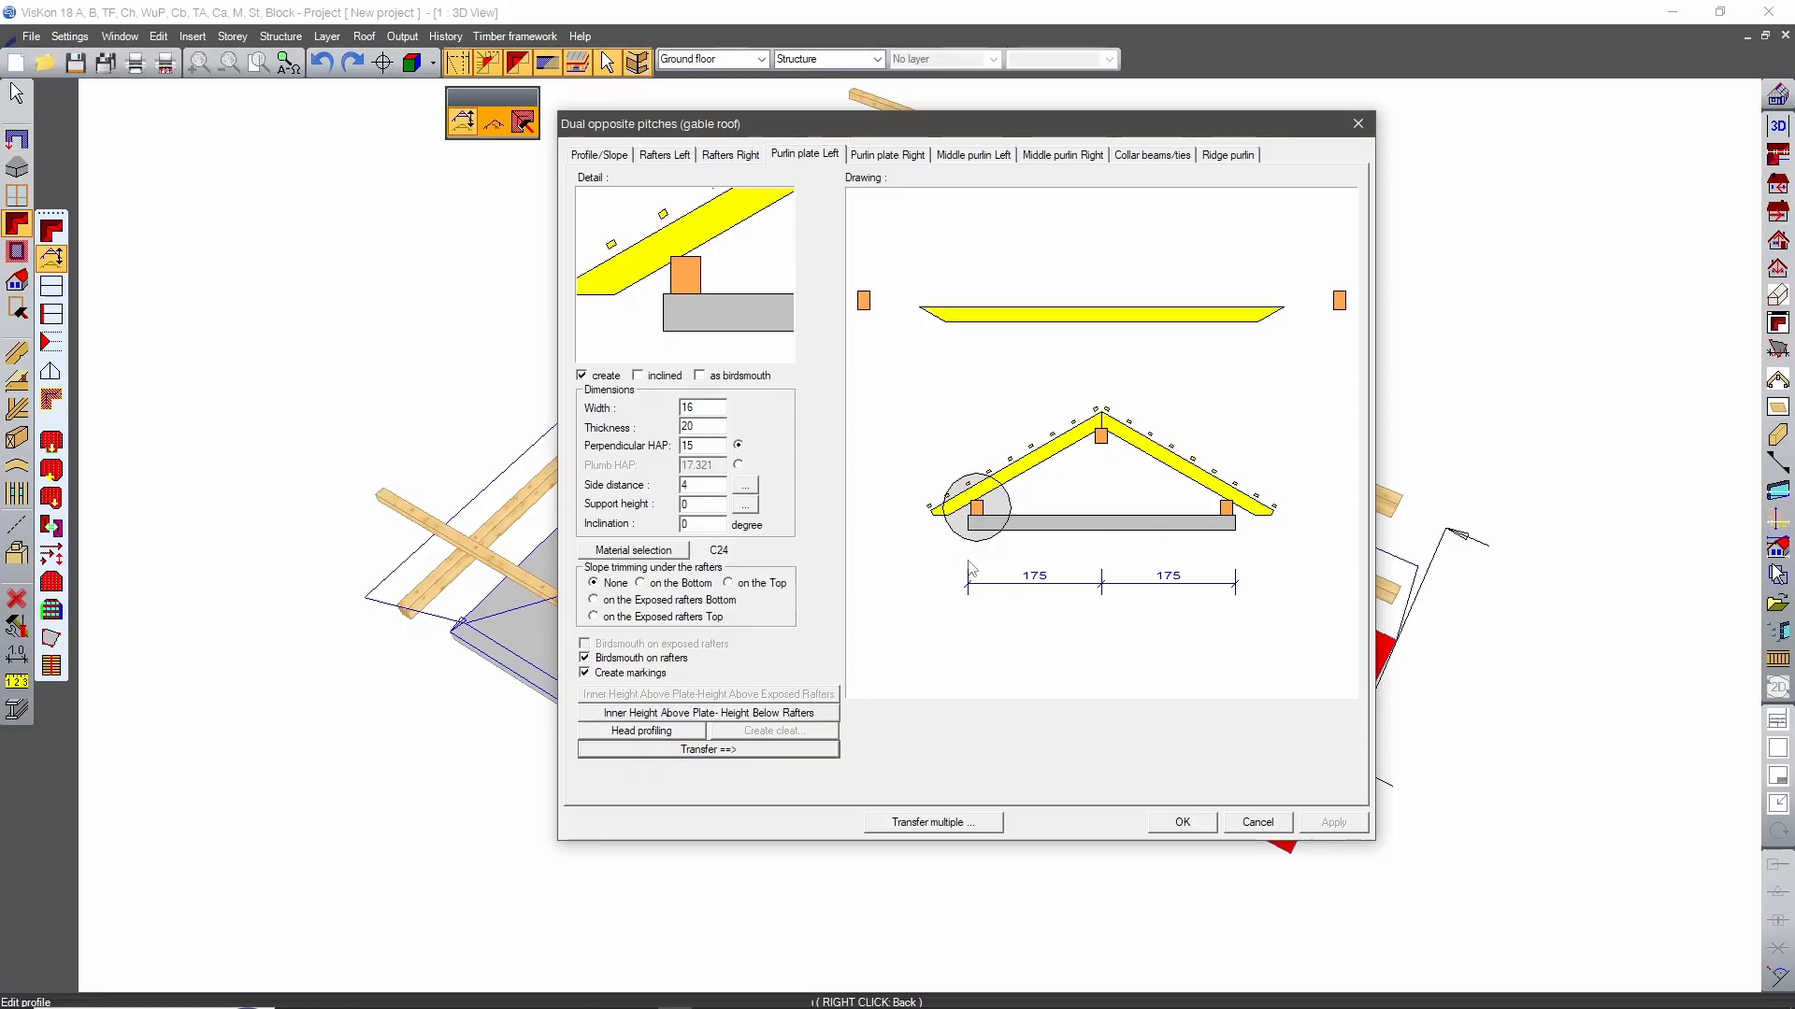
Turn off creation of the middle purlins on both sides and of the collar beams.
click(984, 156)
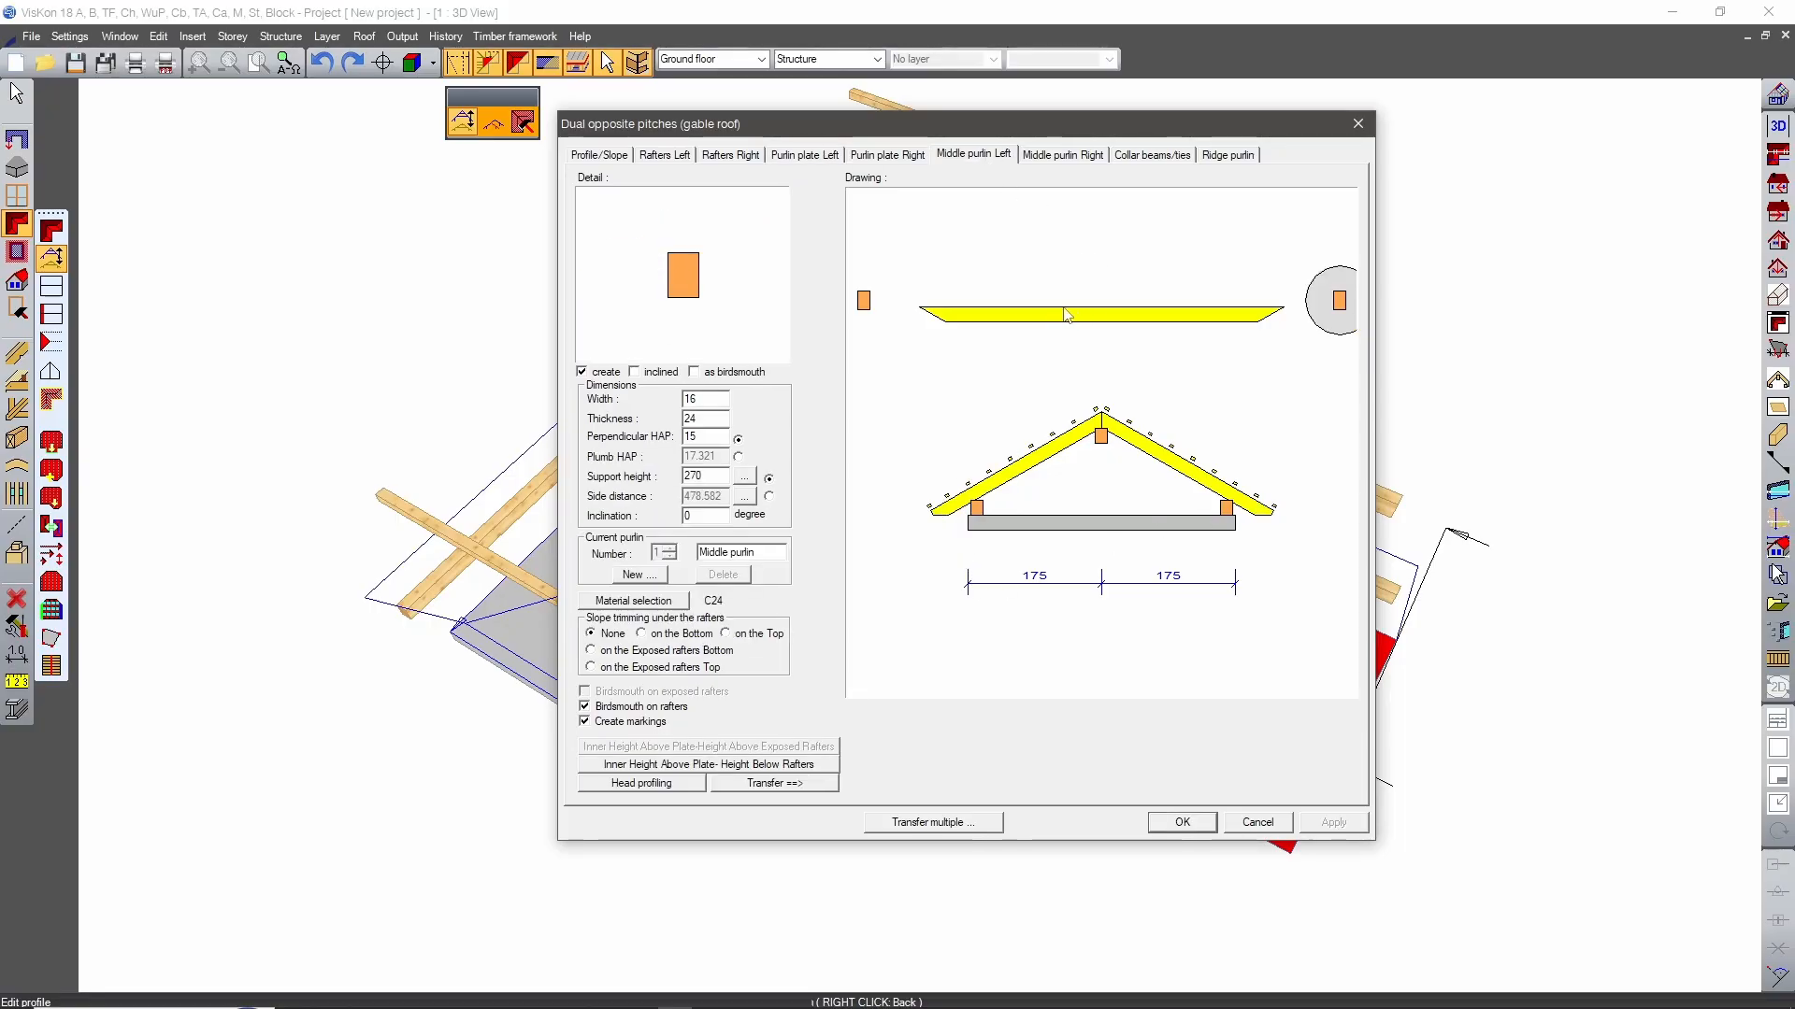
click(581, 372)
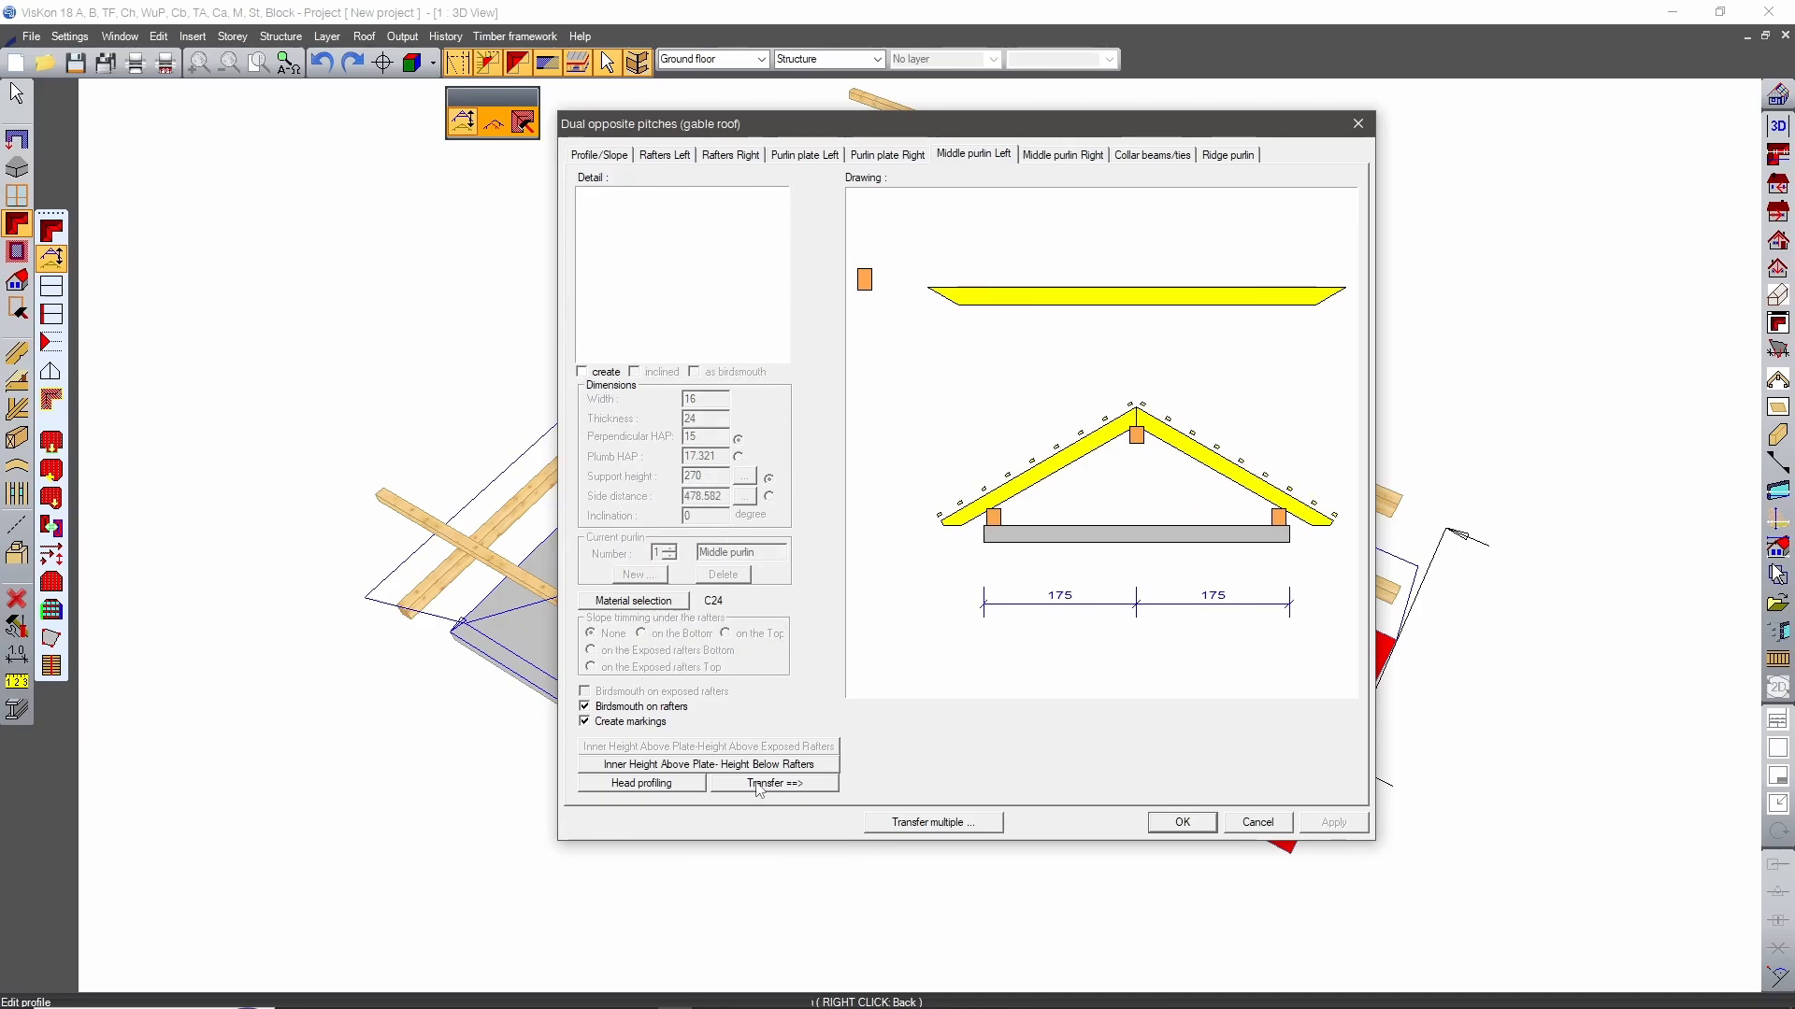
click(1150, 155)
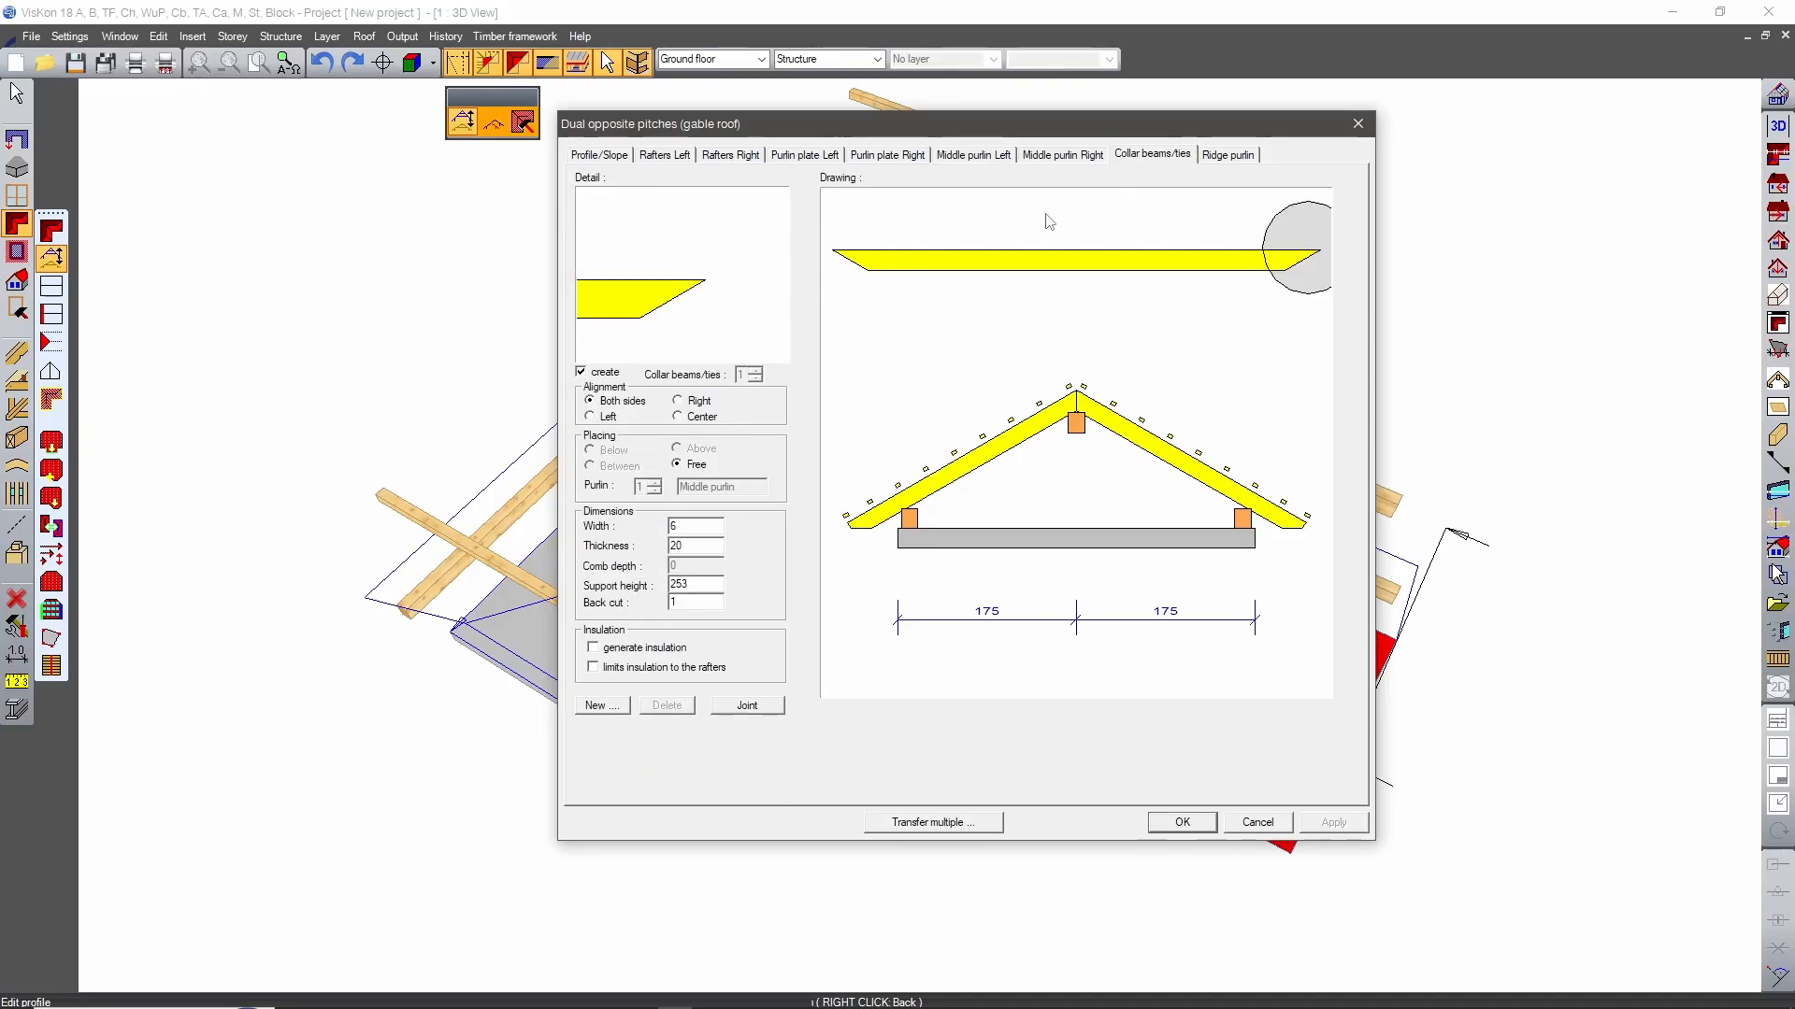
click(581, 372)
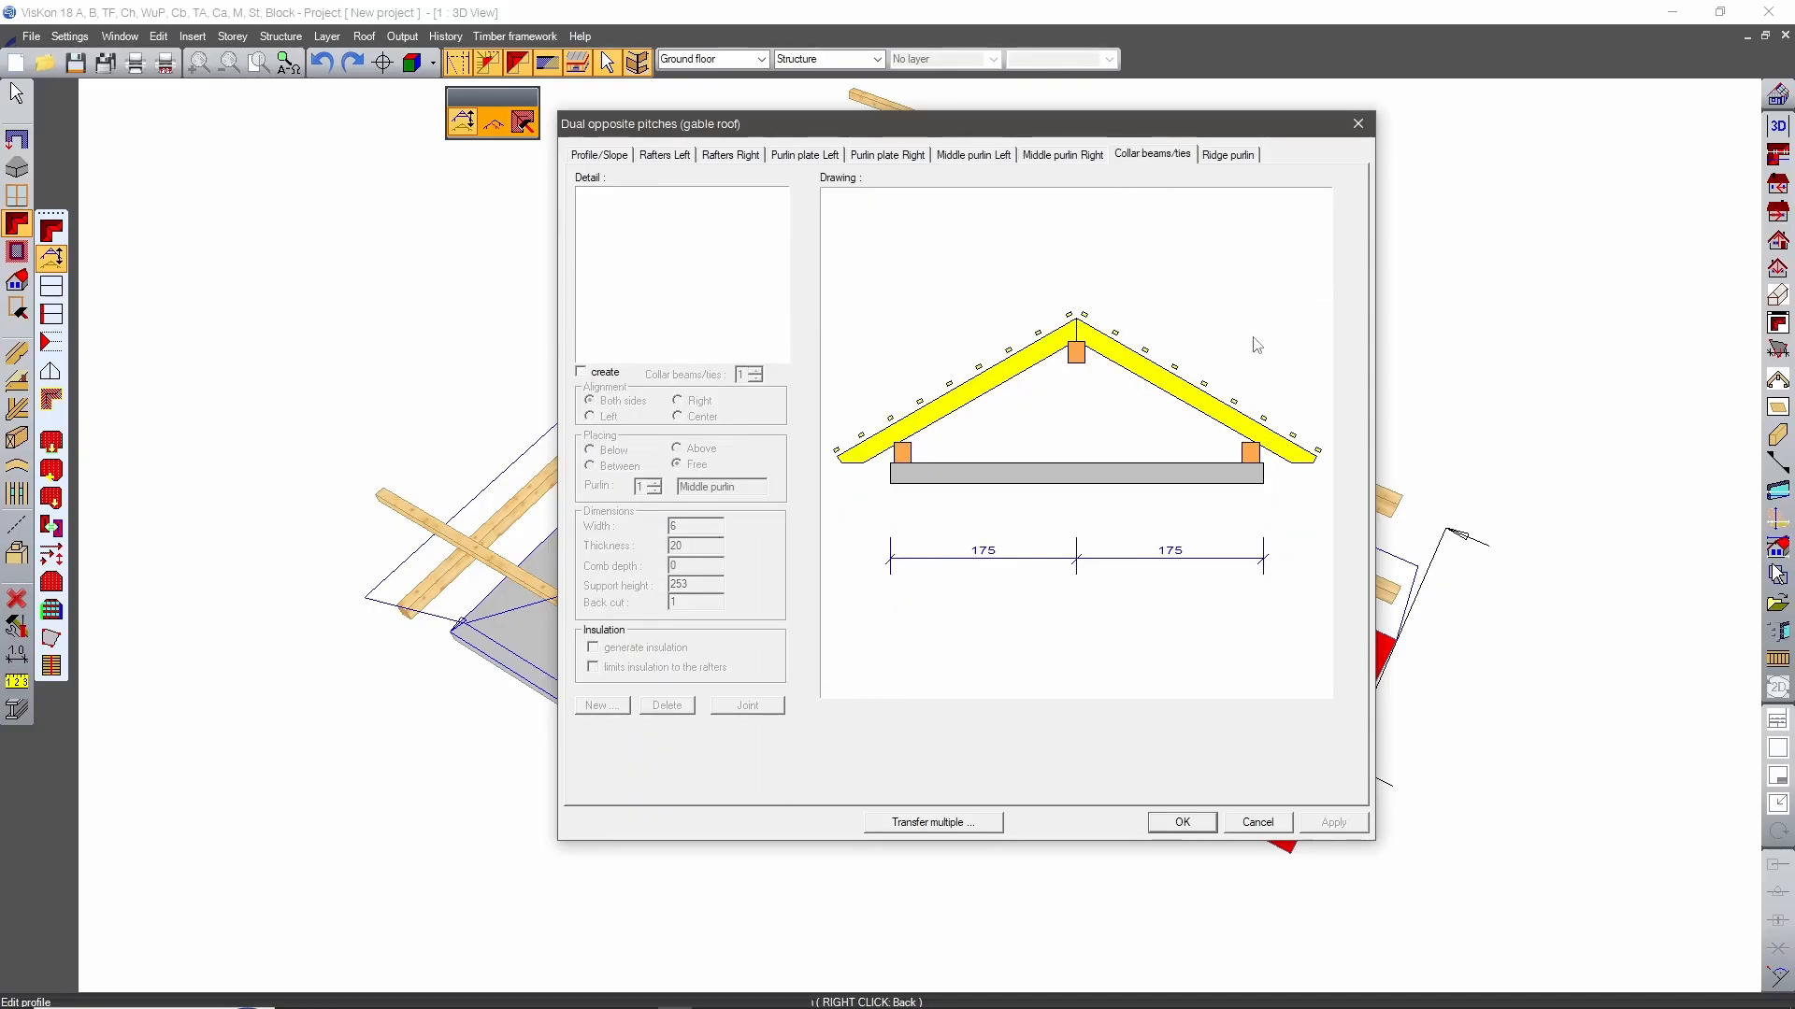
Transfer the stem's roof profile settings to all the crossbar's roof profiles and apply them to the model.
click(949, 823)
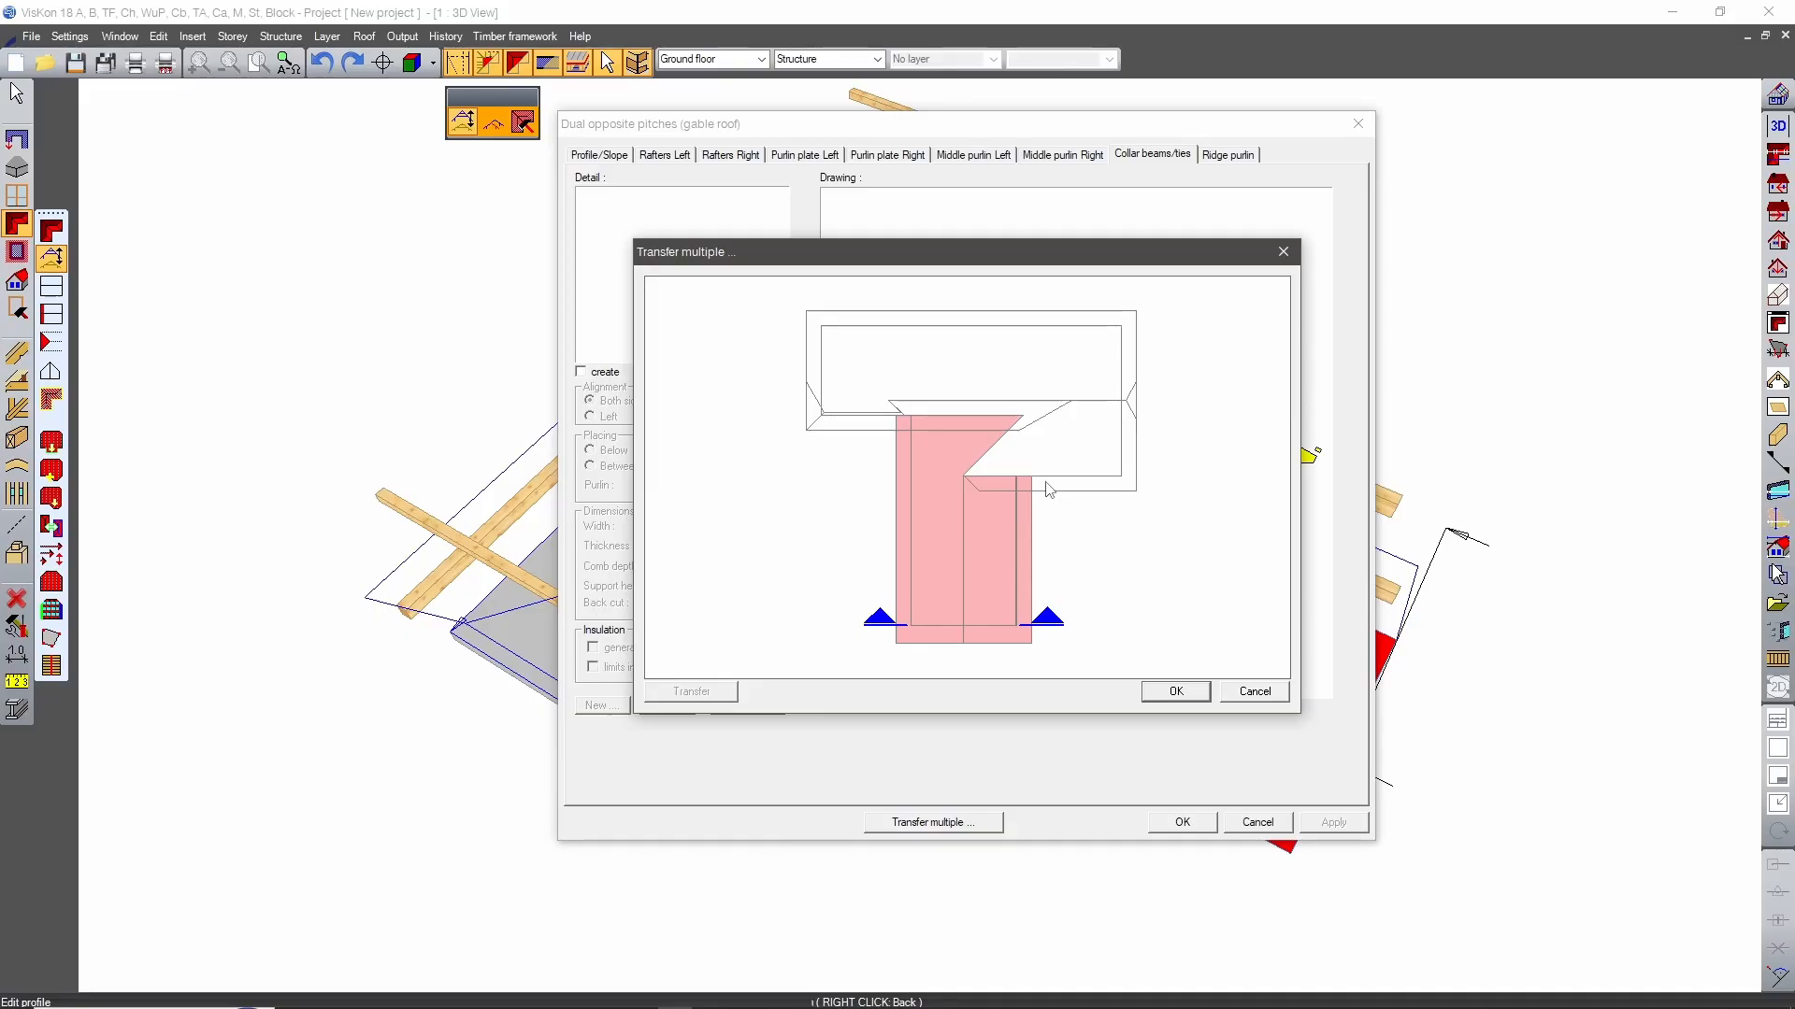
click(1090, 447)
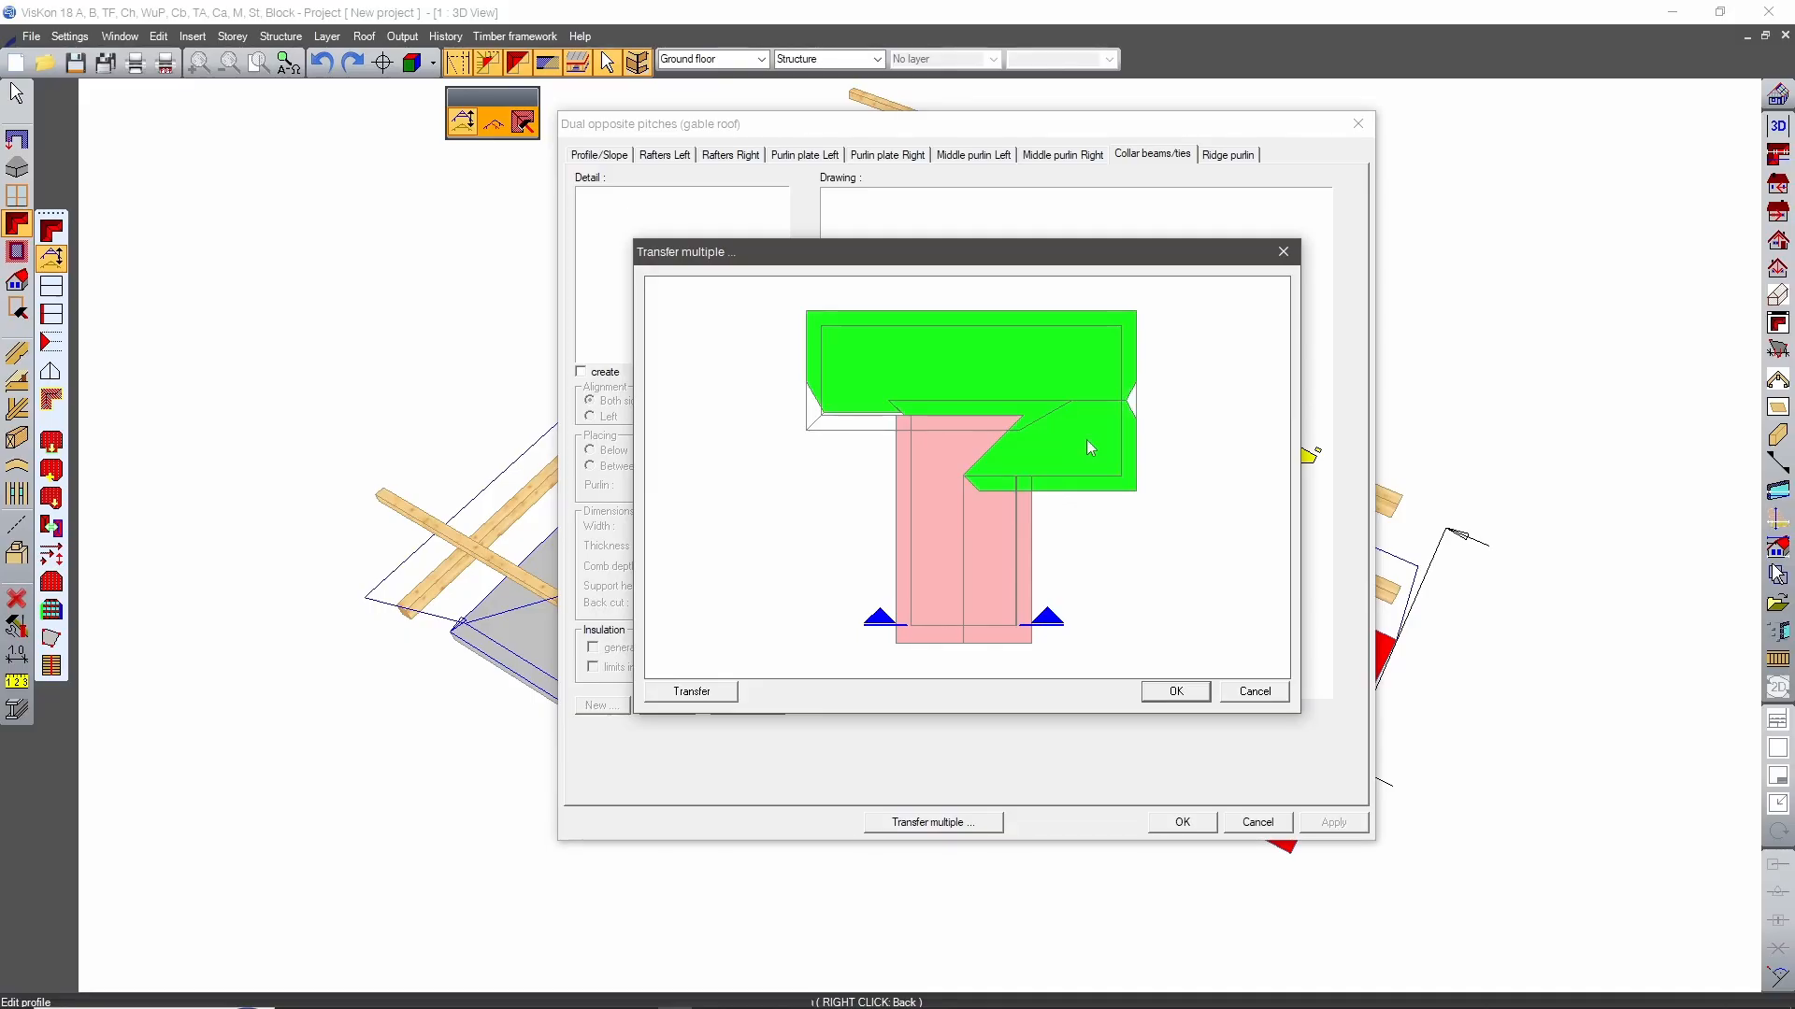
click(834, 423)
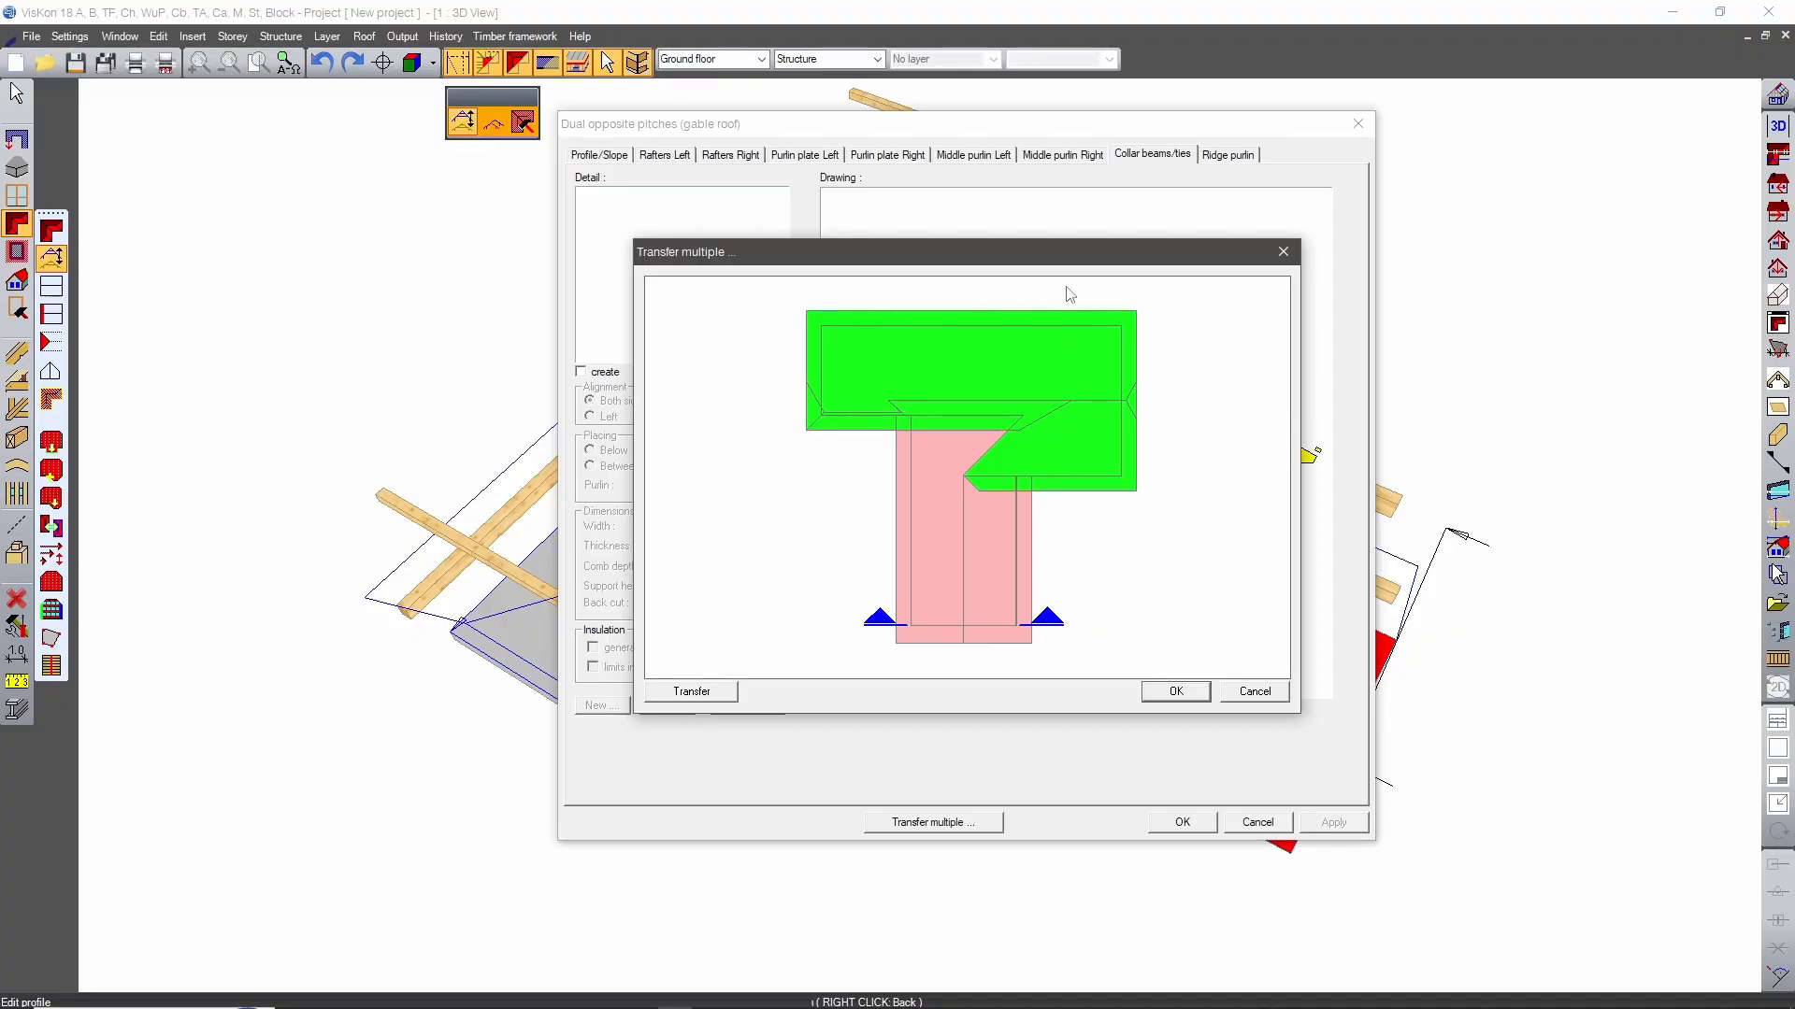
click(722, 699)
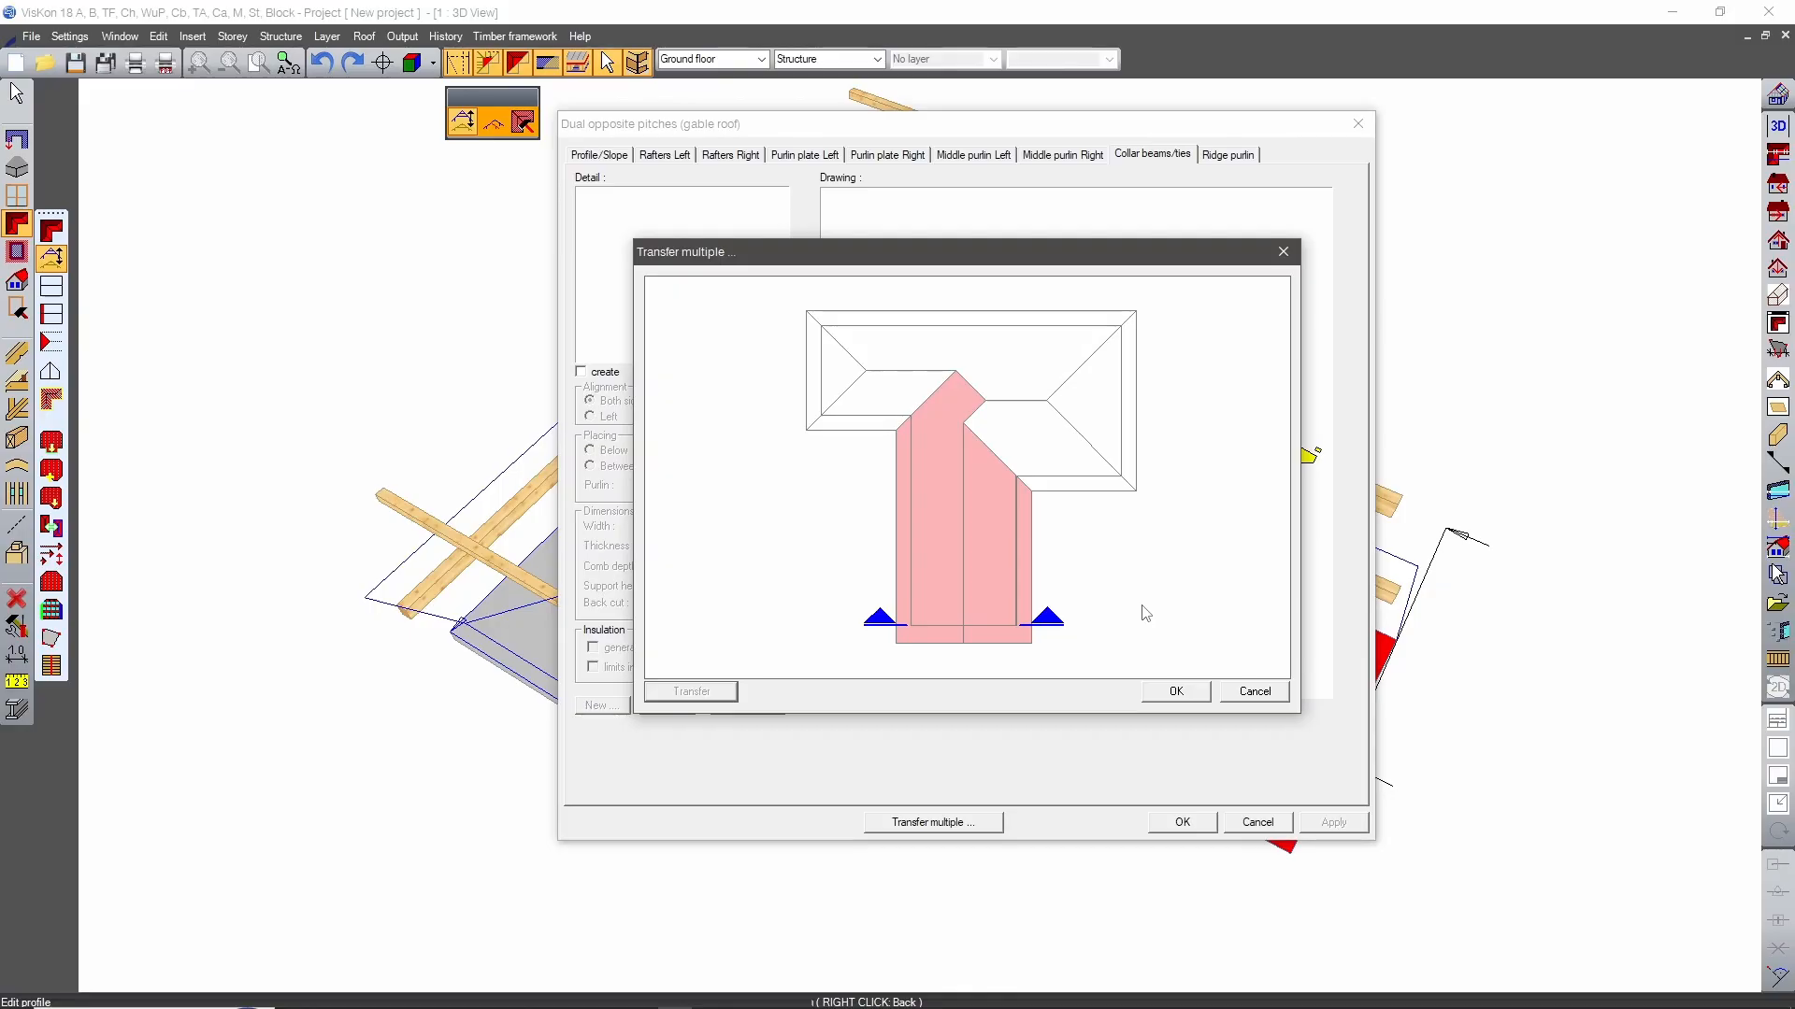
click(1175, 690)
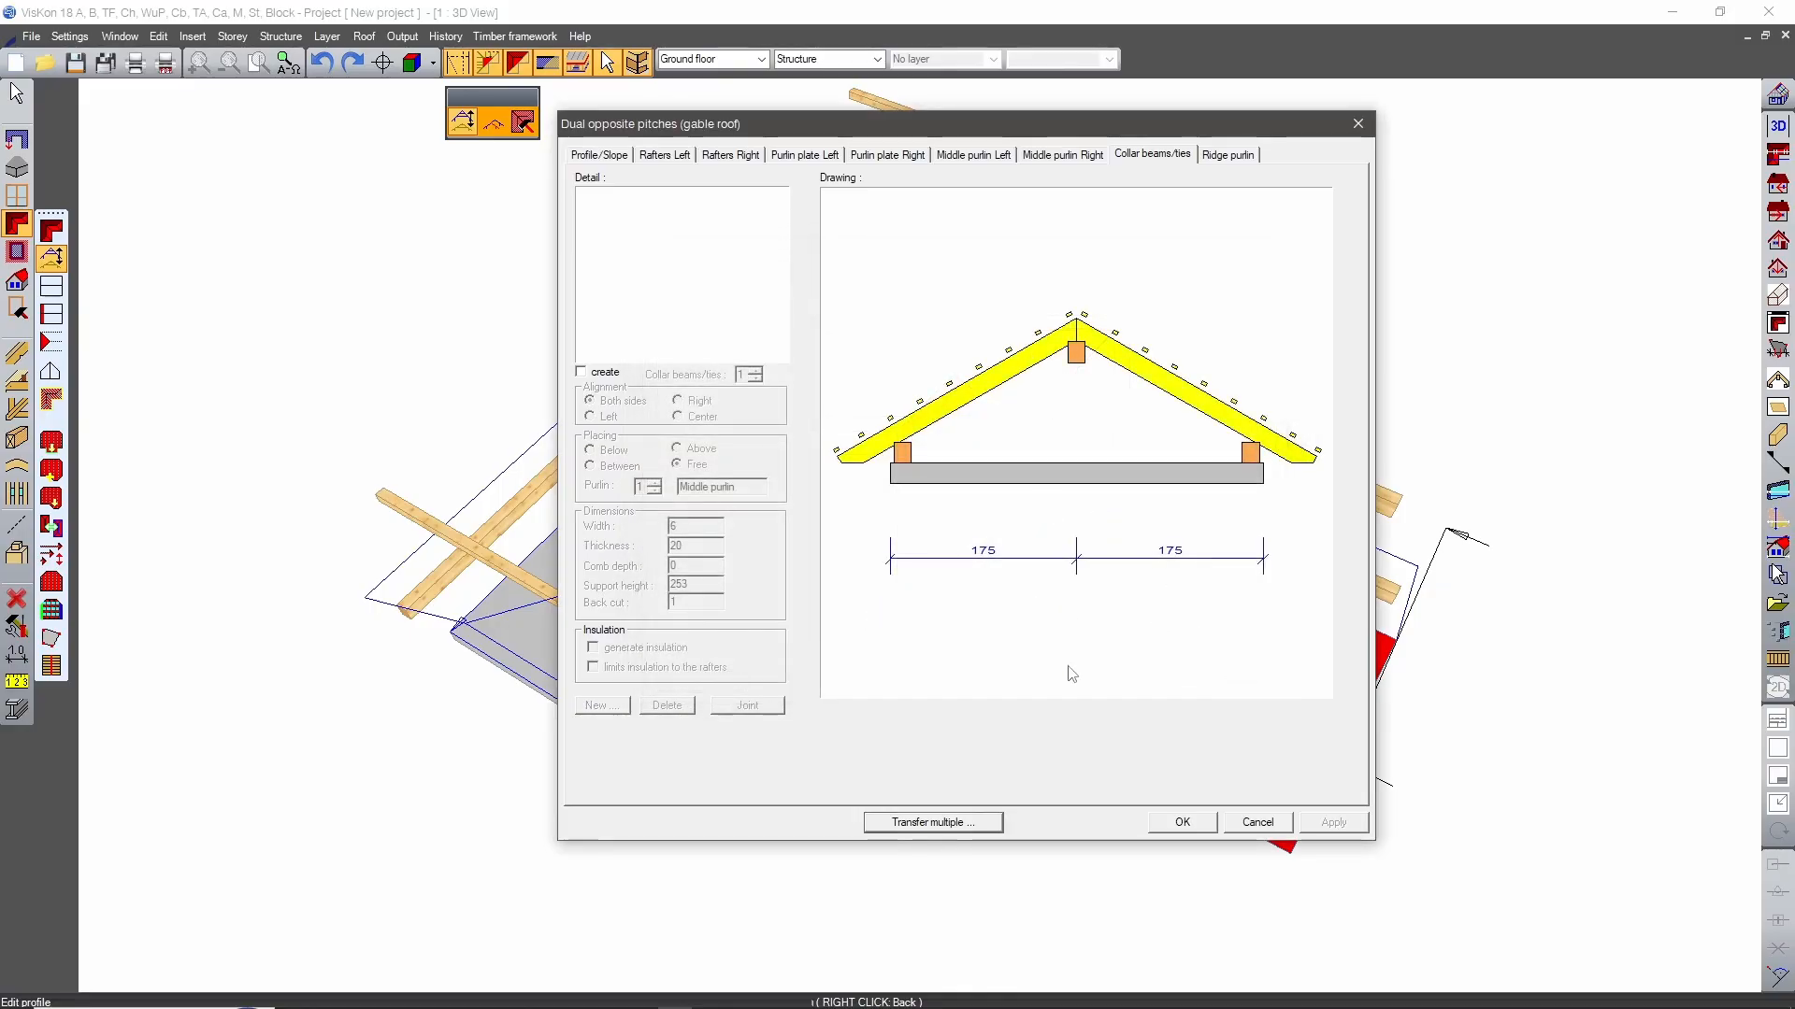
click(1175, 833)
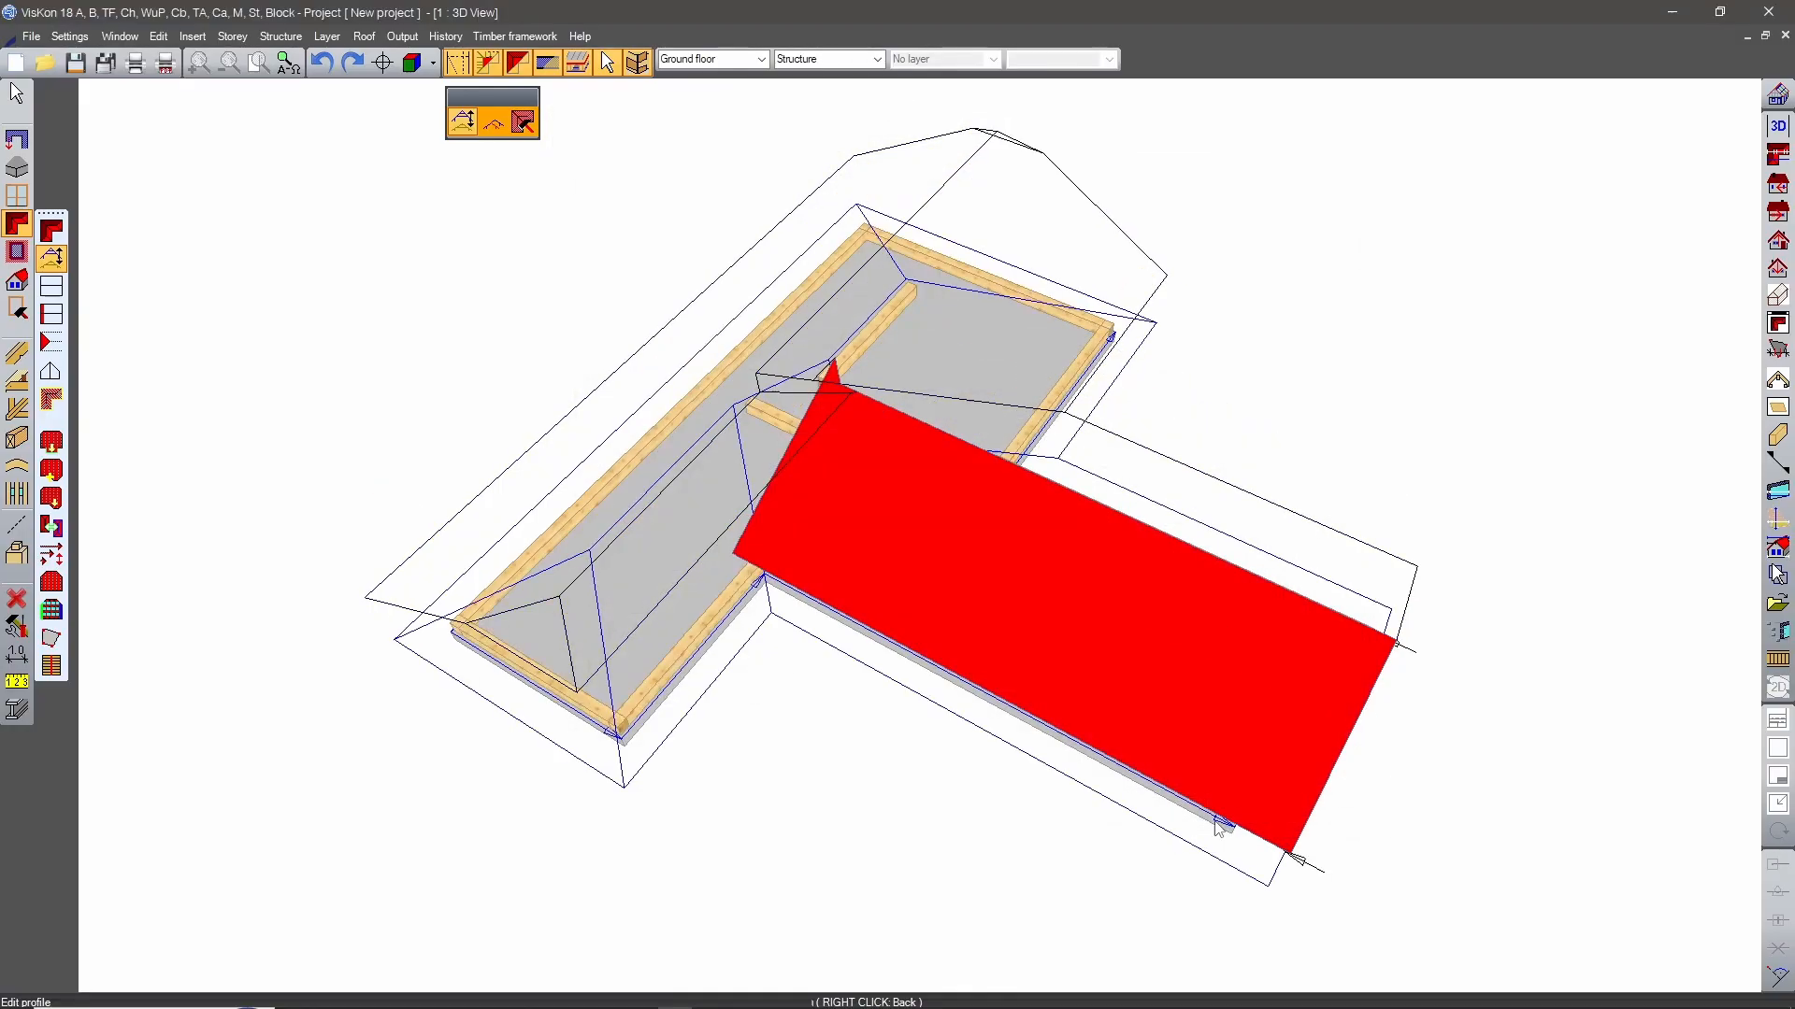
Finish profile editing and examine the recalculated roof outlines, purlin plates and ridge purlins from several sides.
middle_drag(865, 824, 710, 513)
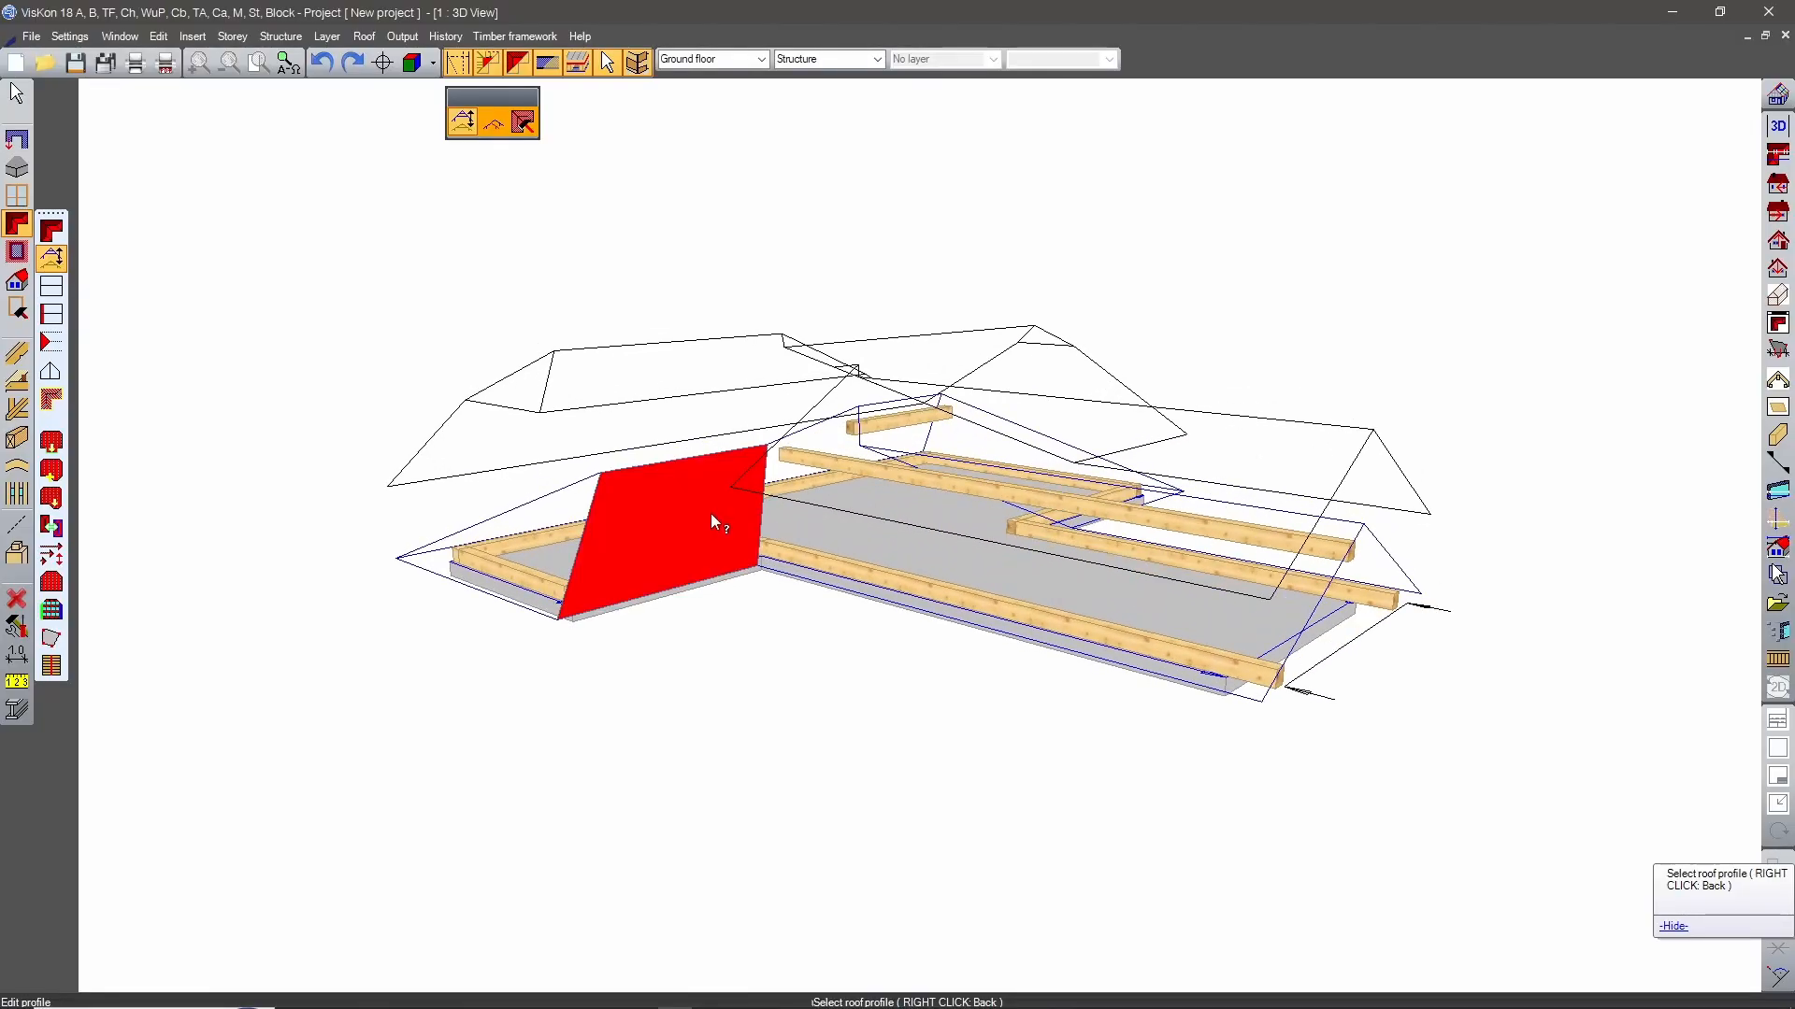
middle_drag(785, 760, 865, 790)
right_click(1246, 323)
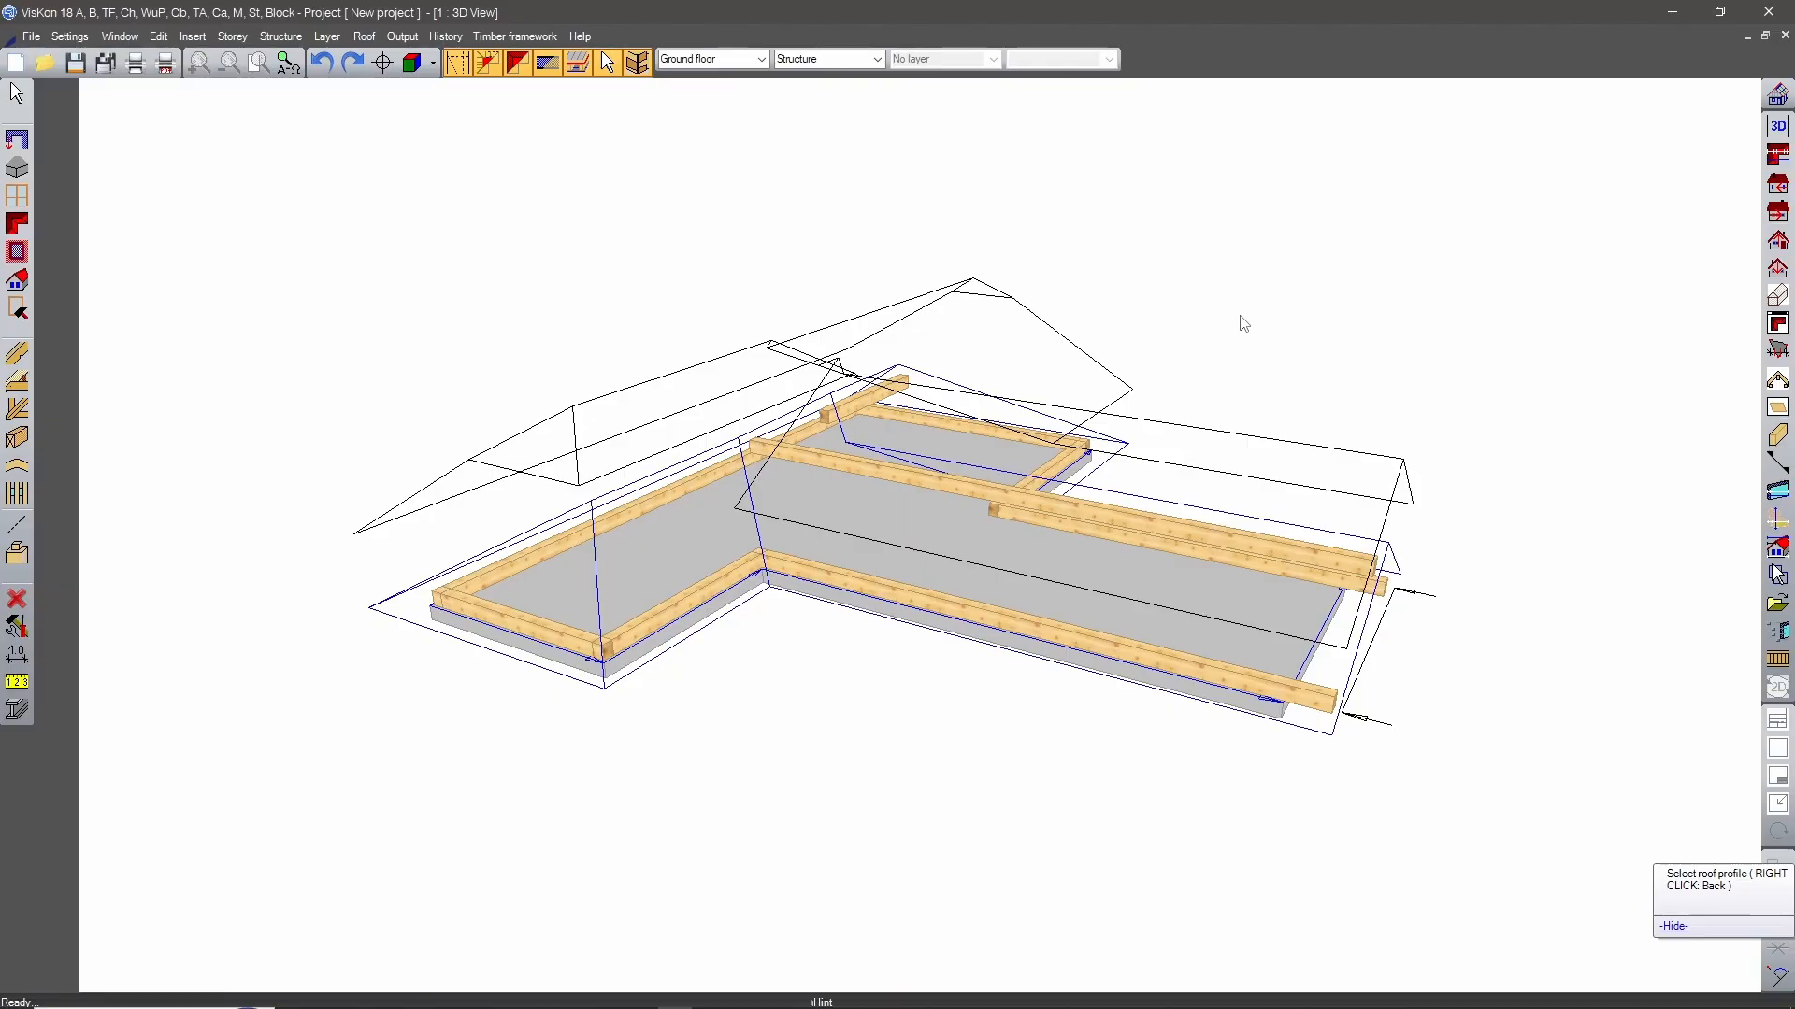
right_click(1240, 316)
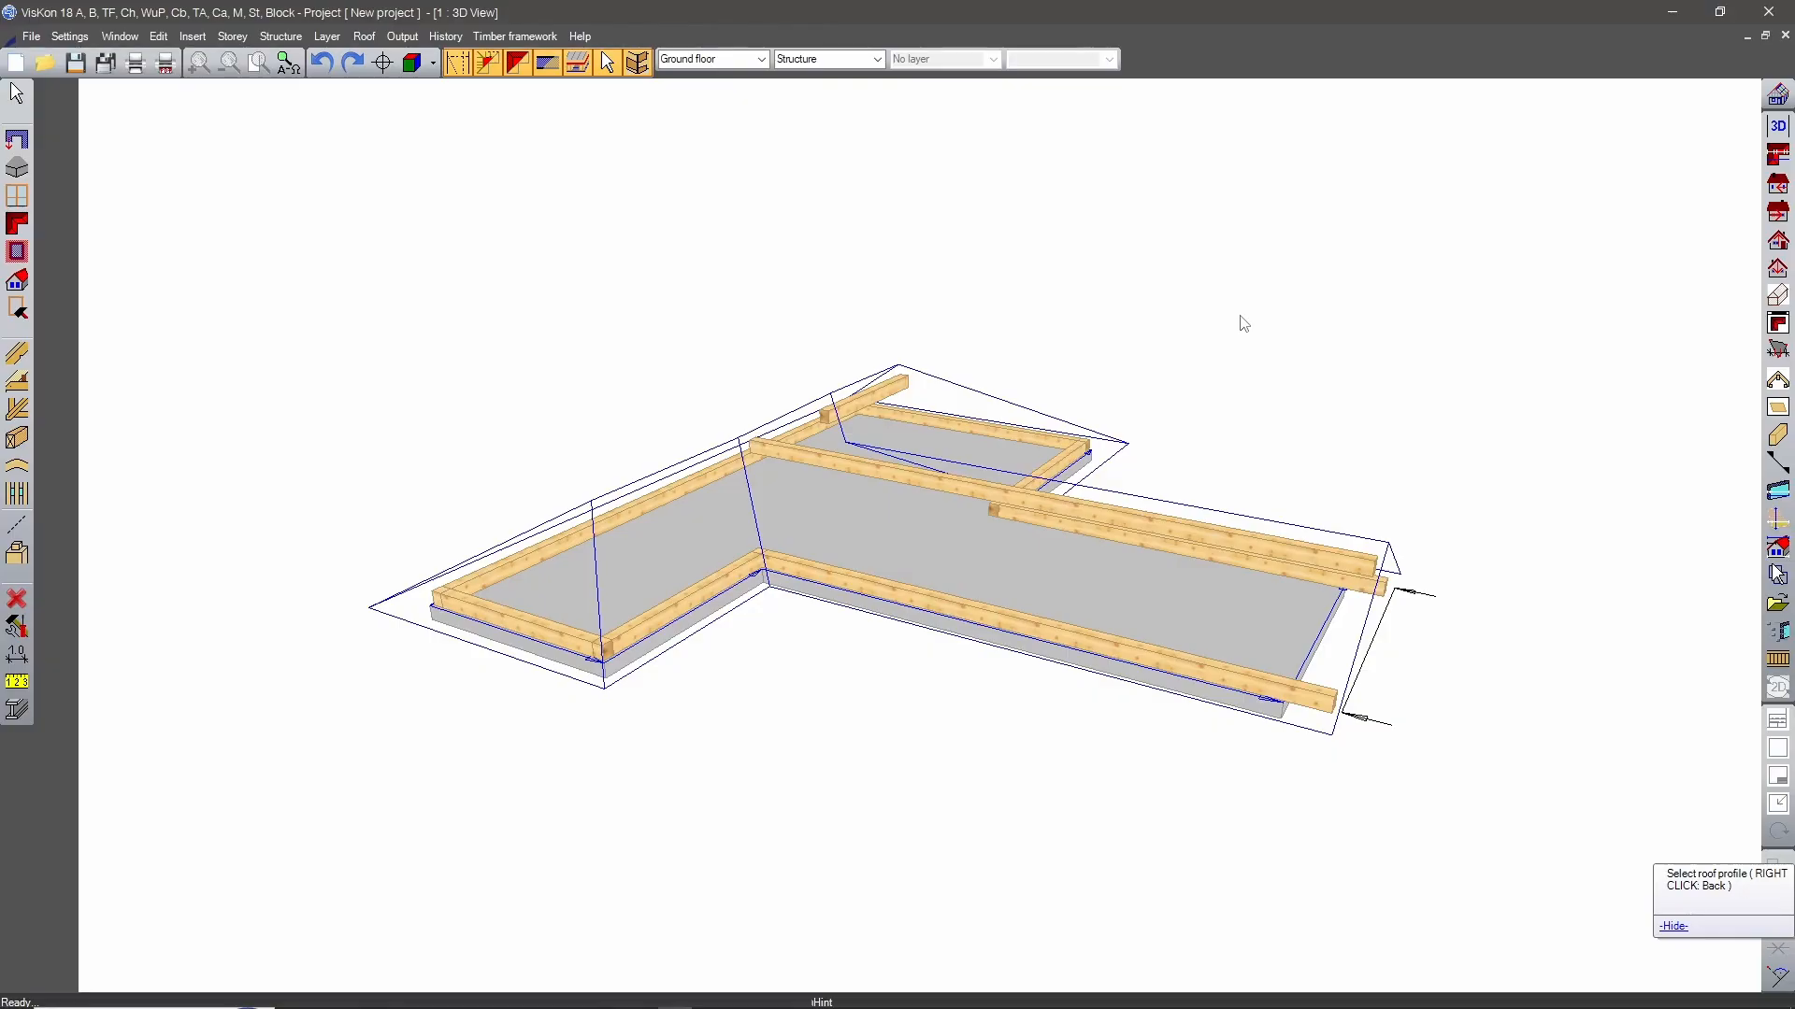
middle_drag(1174, 352, 1000, 753)
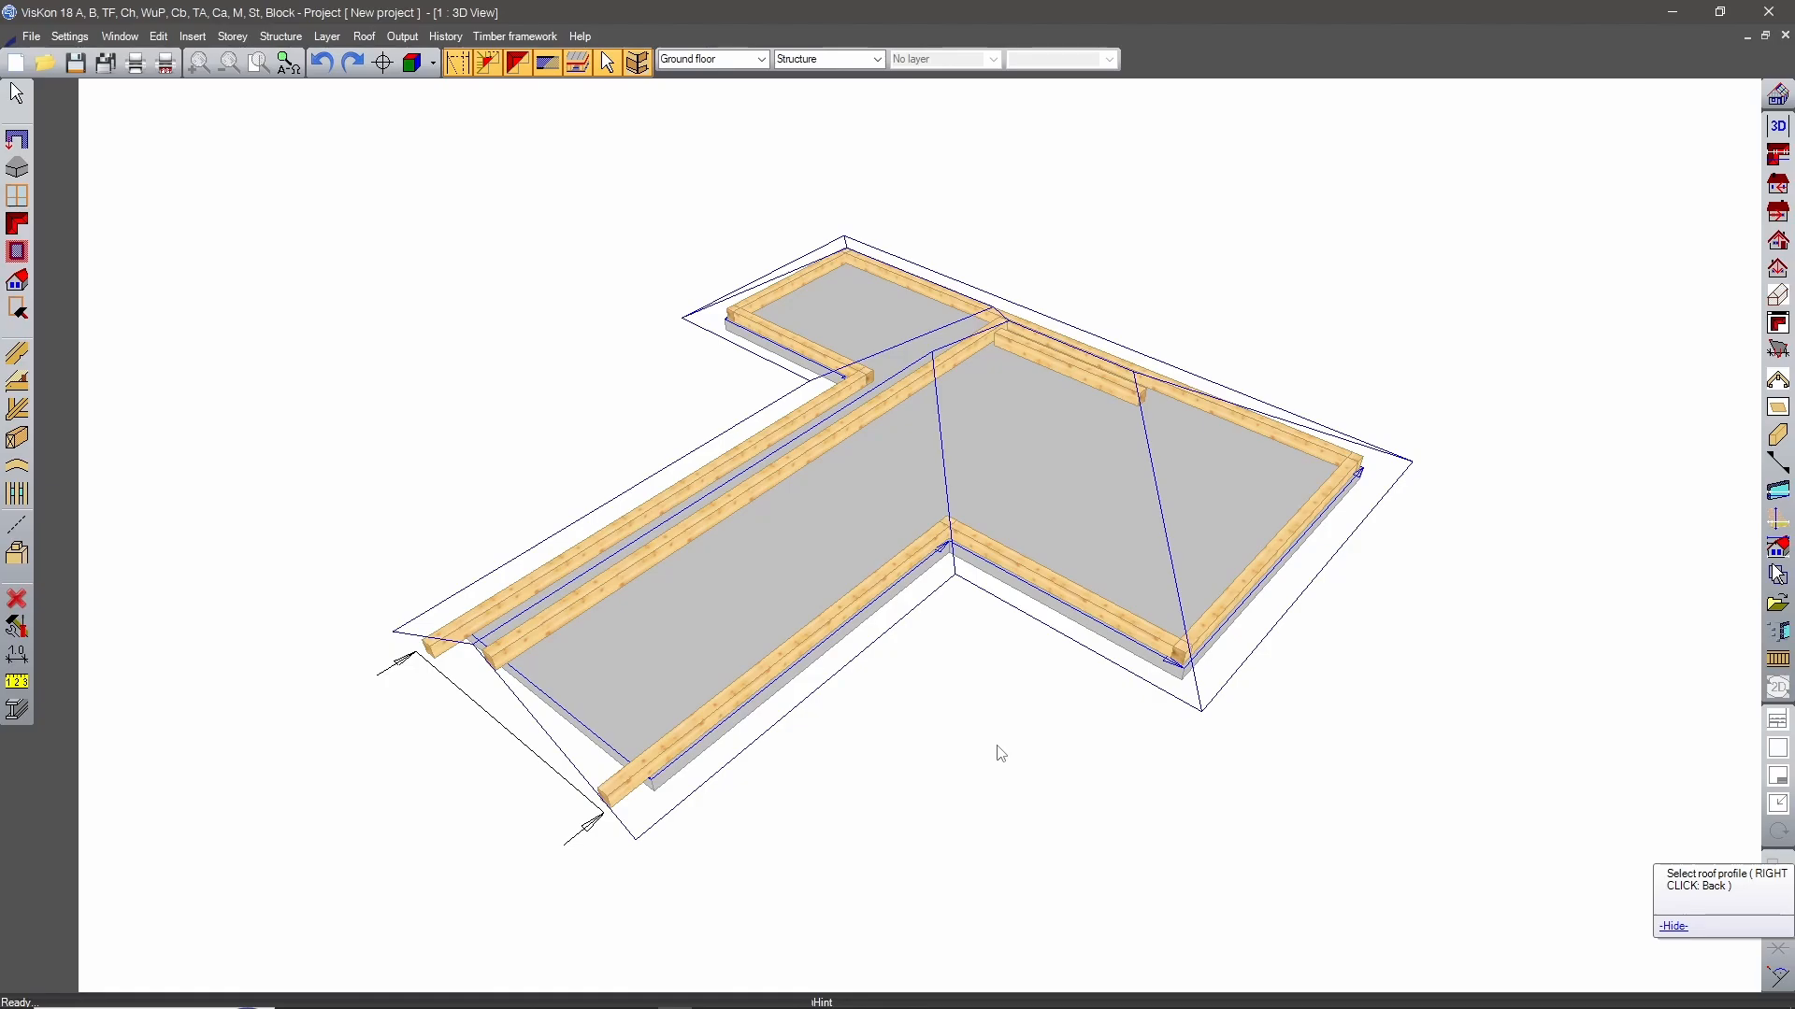
right_click(997, 747)
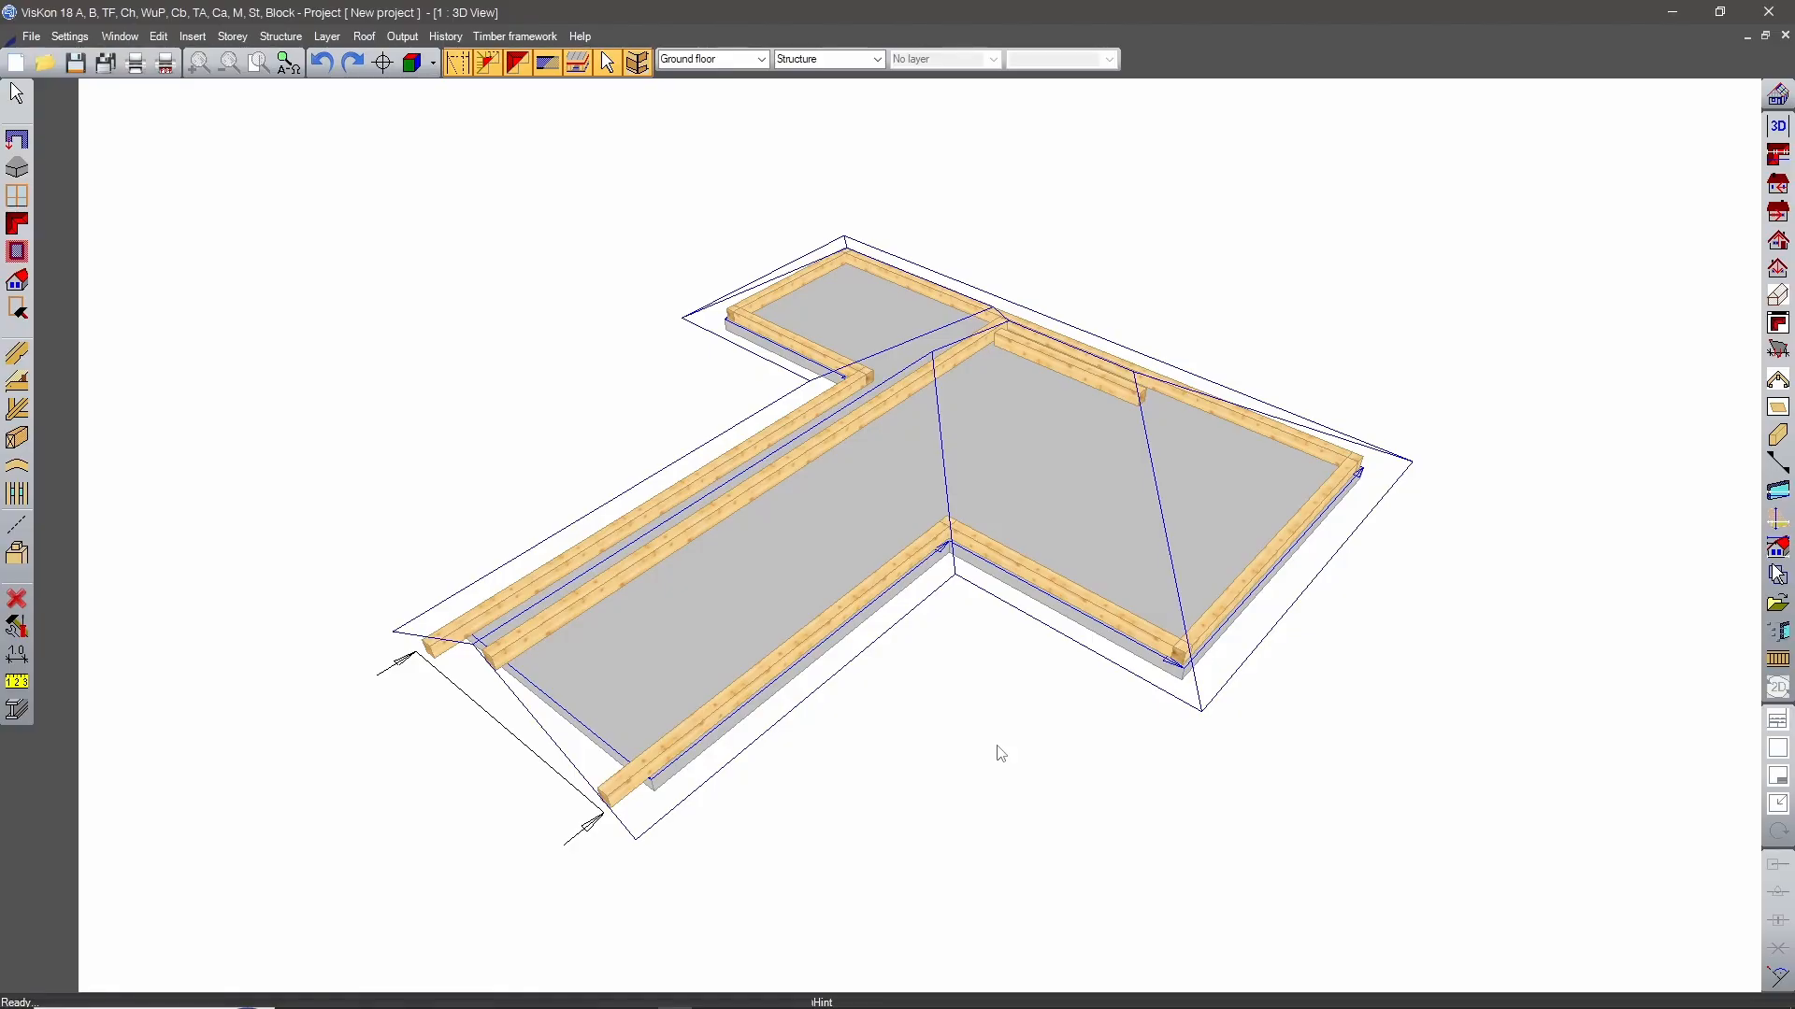
middle_drag(1000, 753, 913, 591)
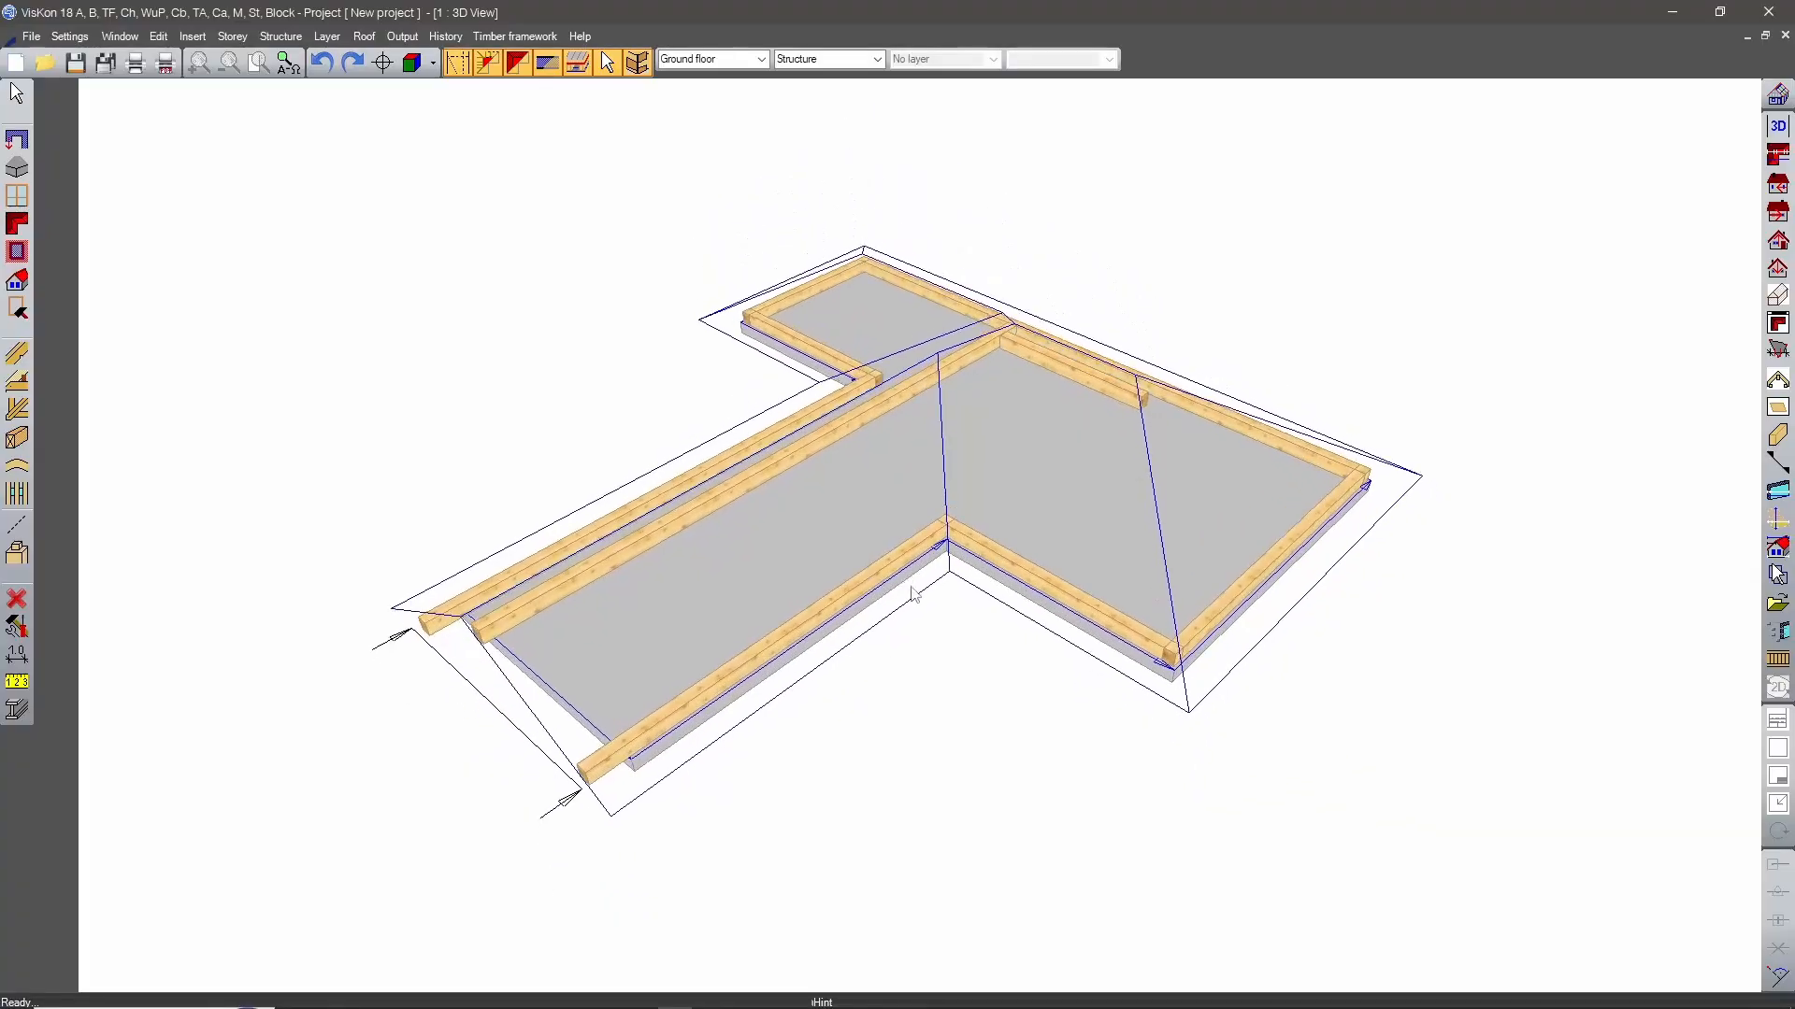
middle_drag(948, 384, 917, 457)
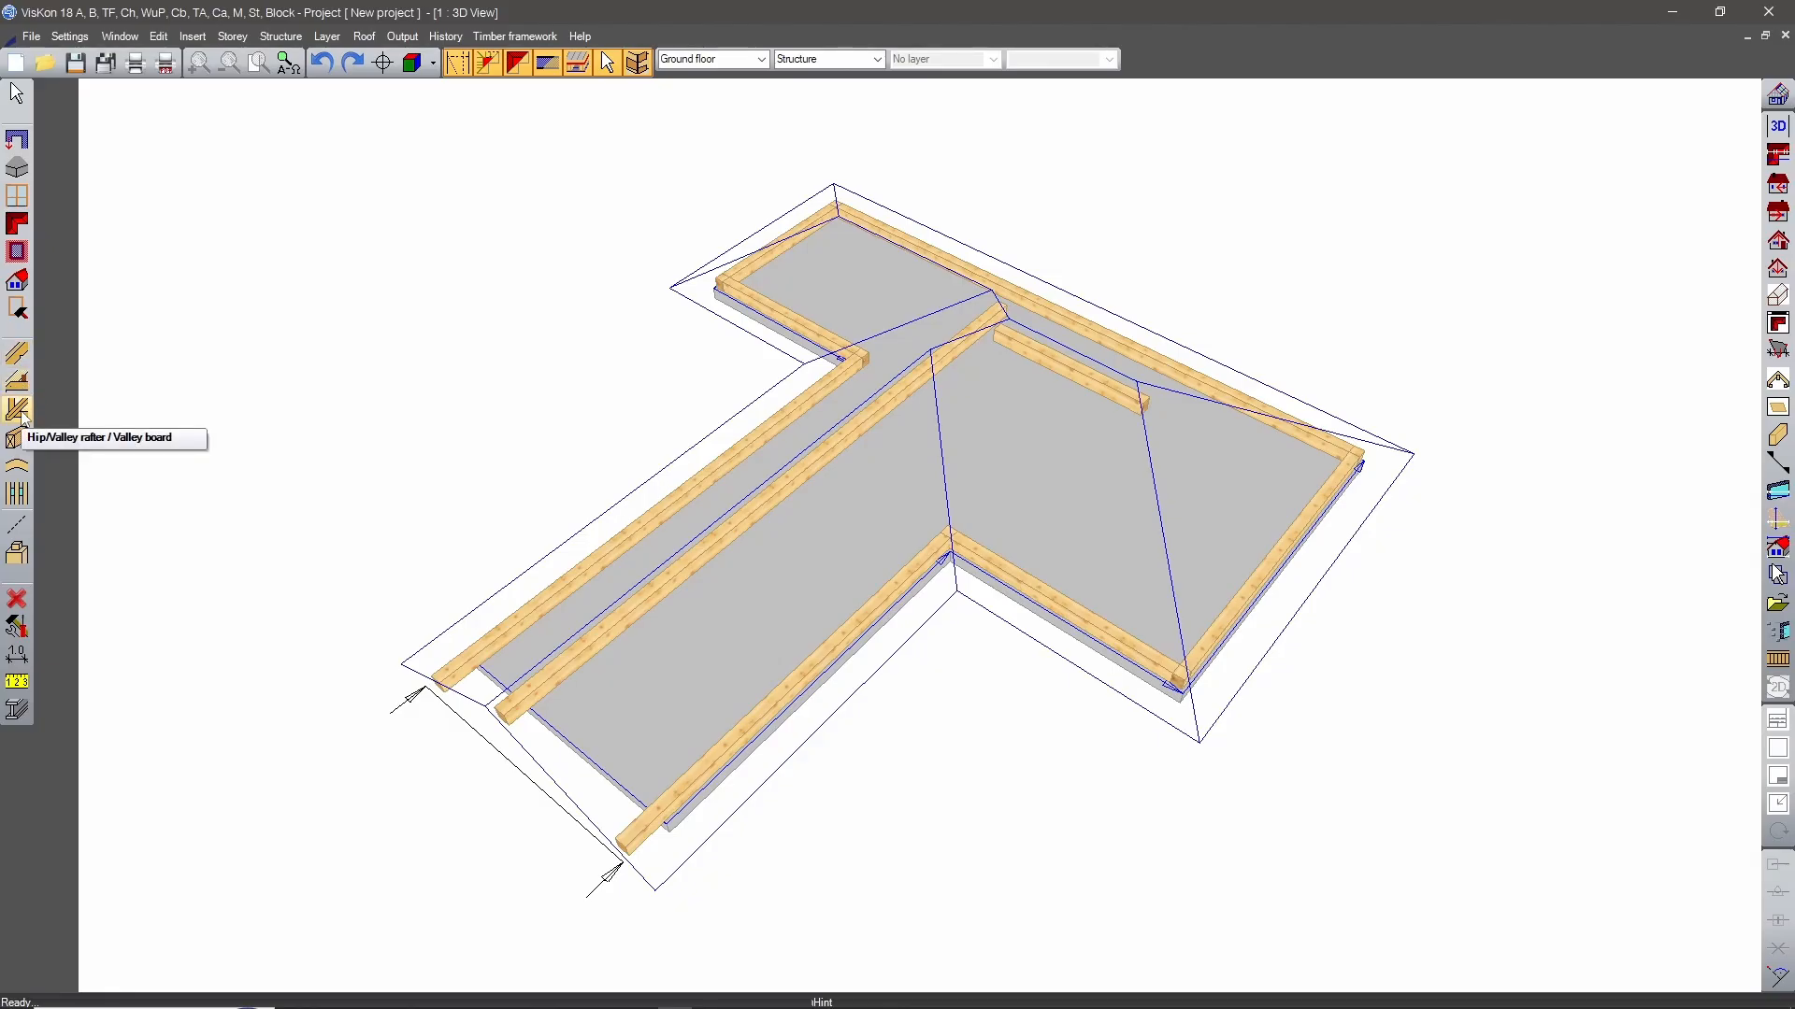
Insert a valley rafter at the inner corner between the stem and the wider crossbar part, with shift the base turned off.
click(22, 419)
middle_drag(946, 422, 997, 409)
click(942, 458)
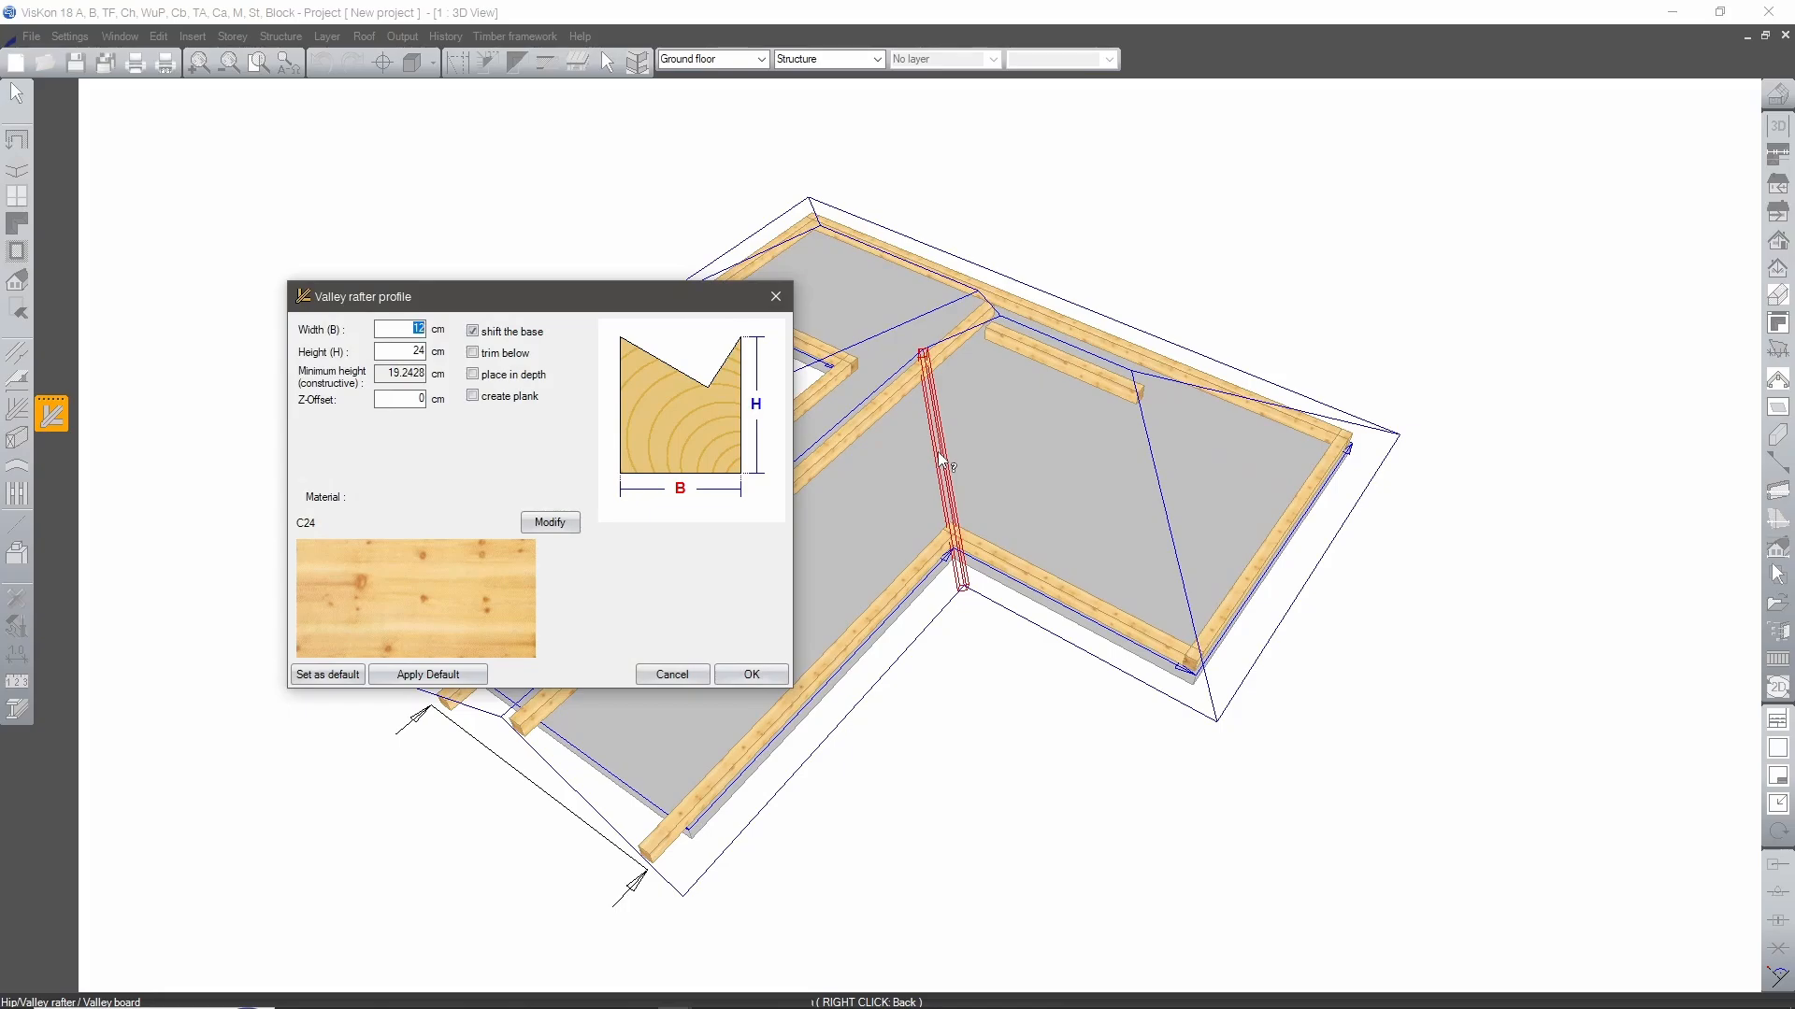
click(504, 336)
click(505, 335)
click(505, 335)
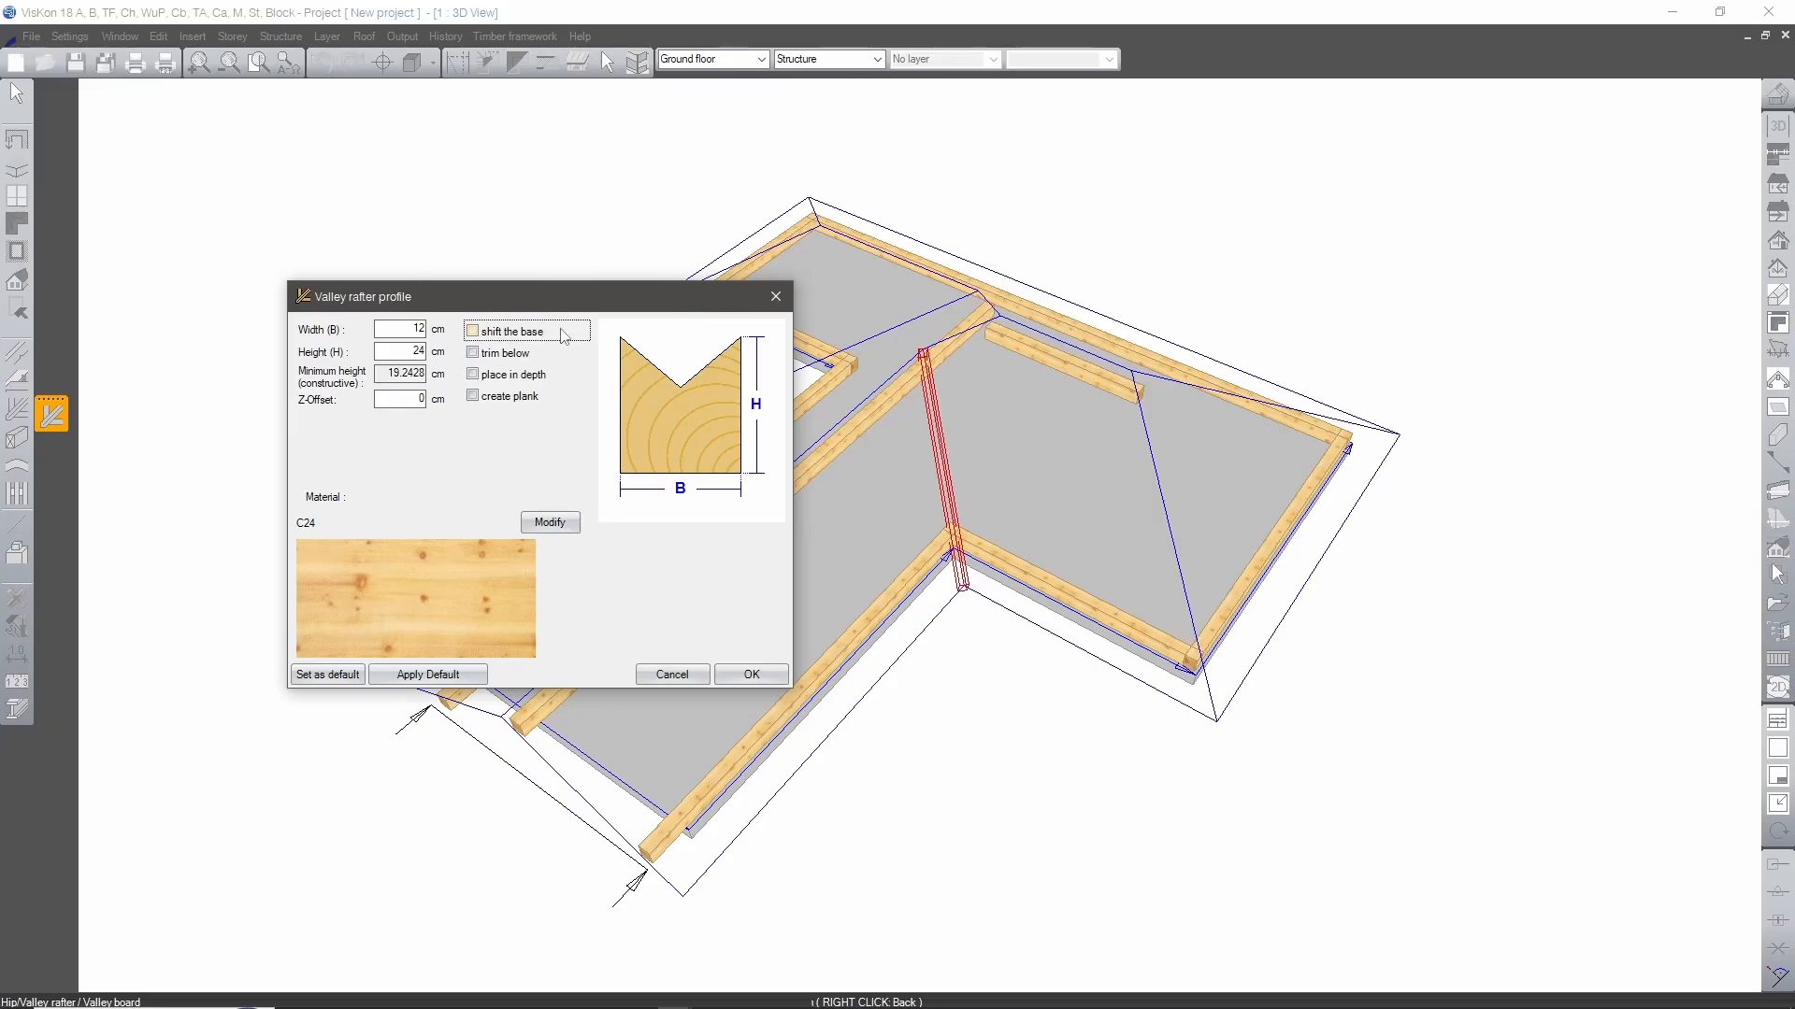
drag(588, 304, 708, 318)
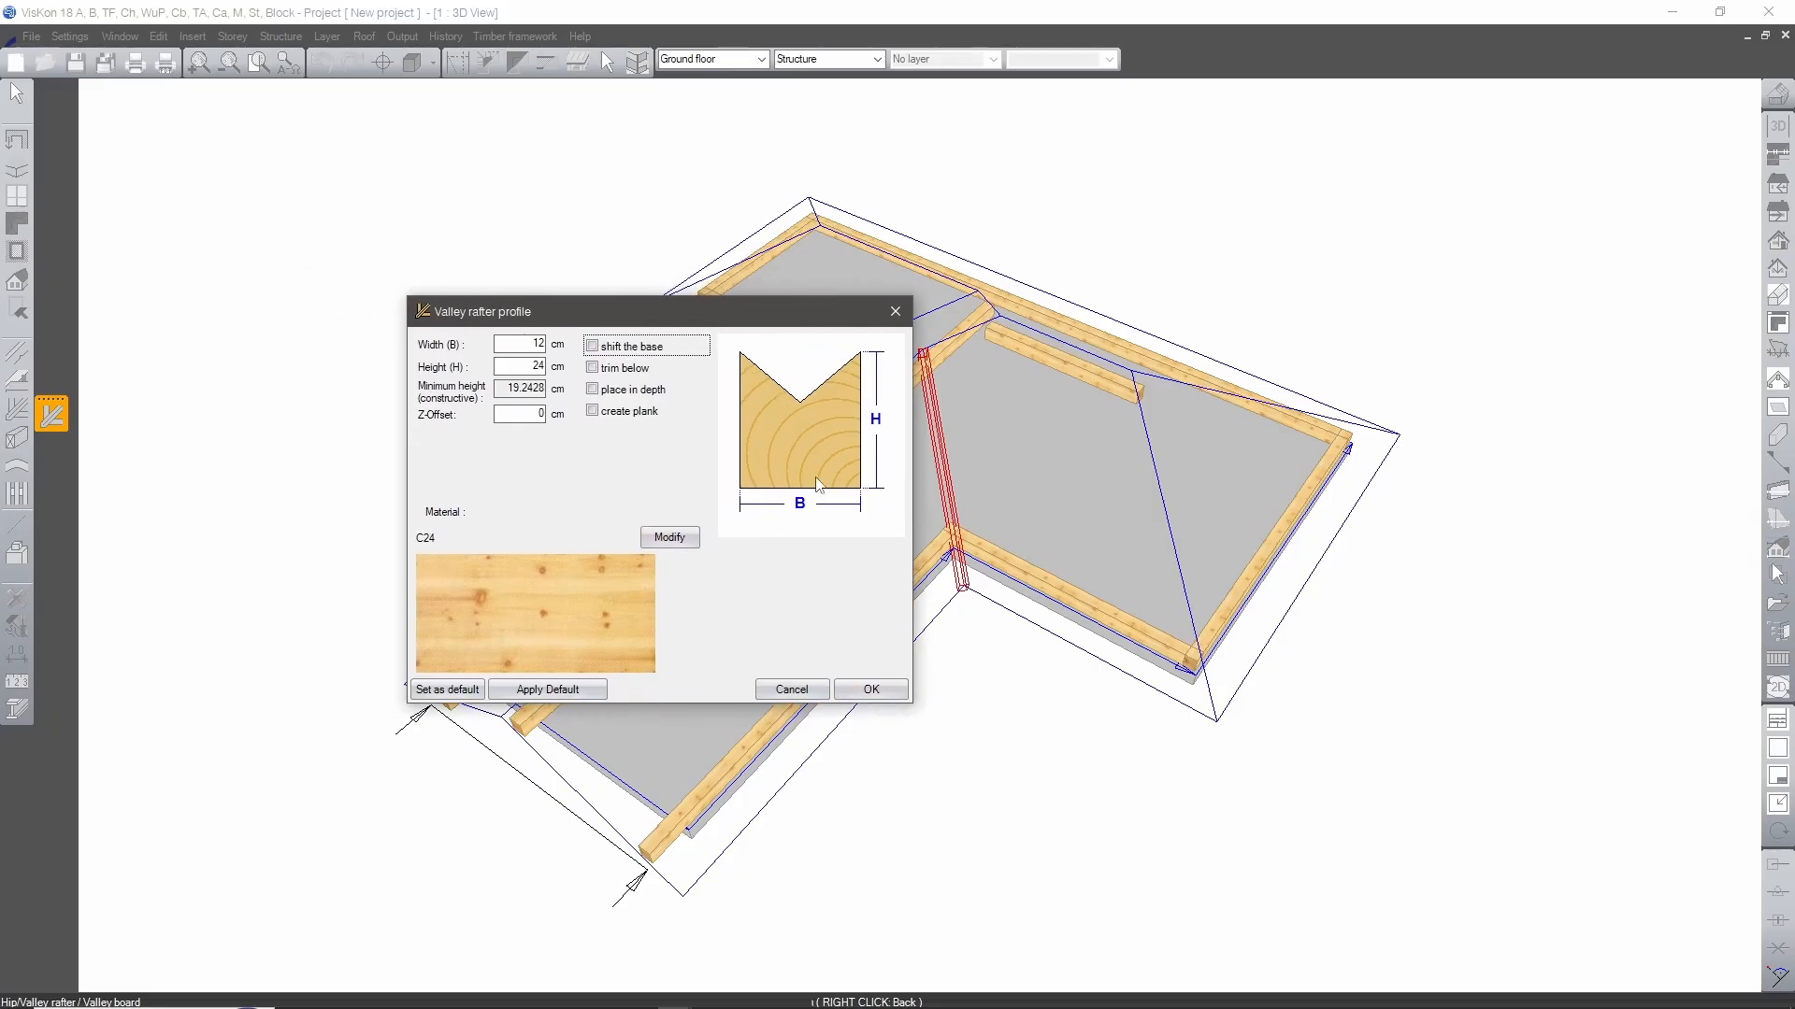
click(869, 691)
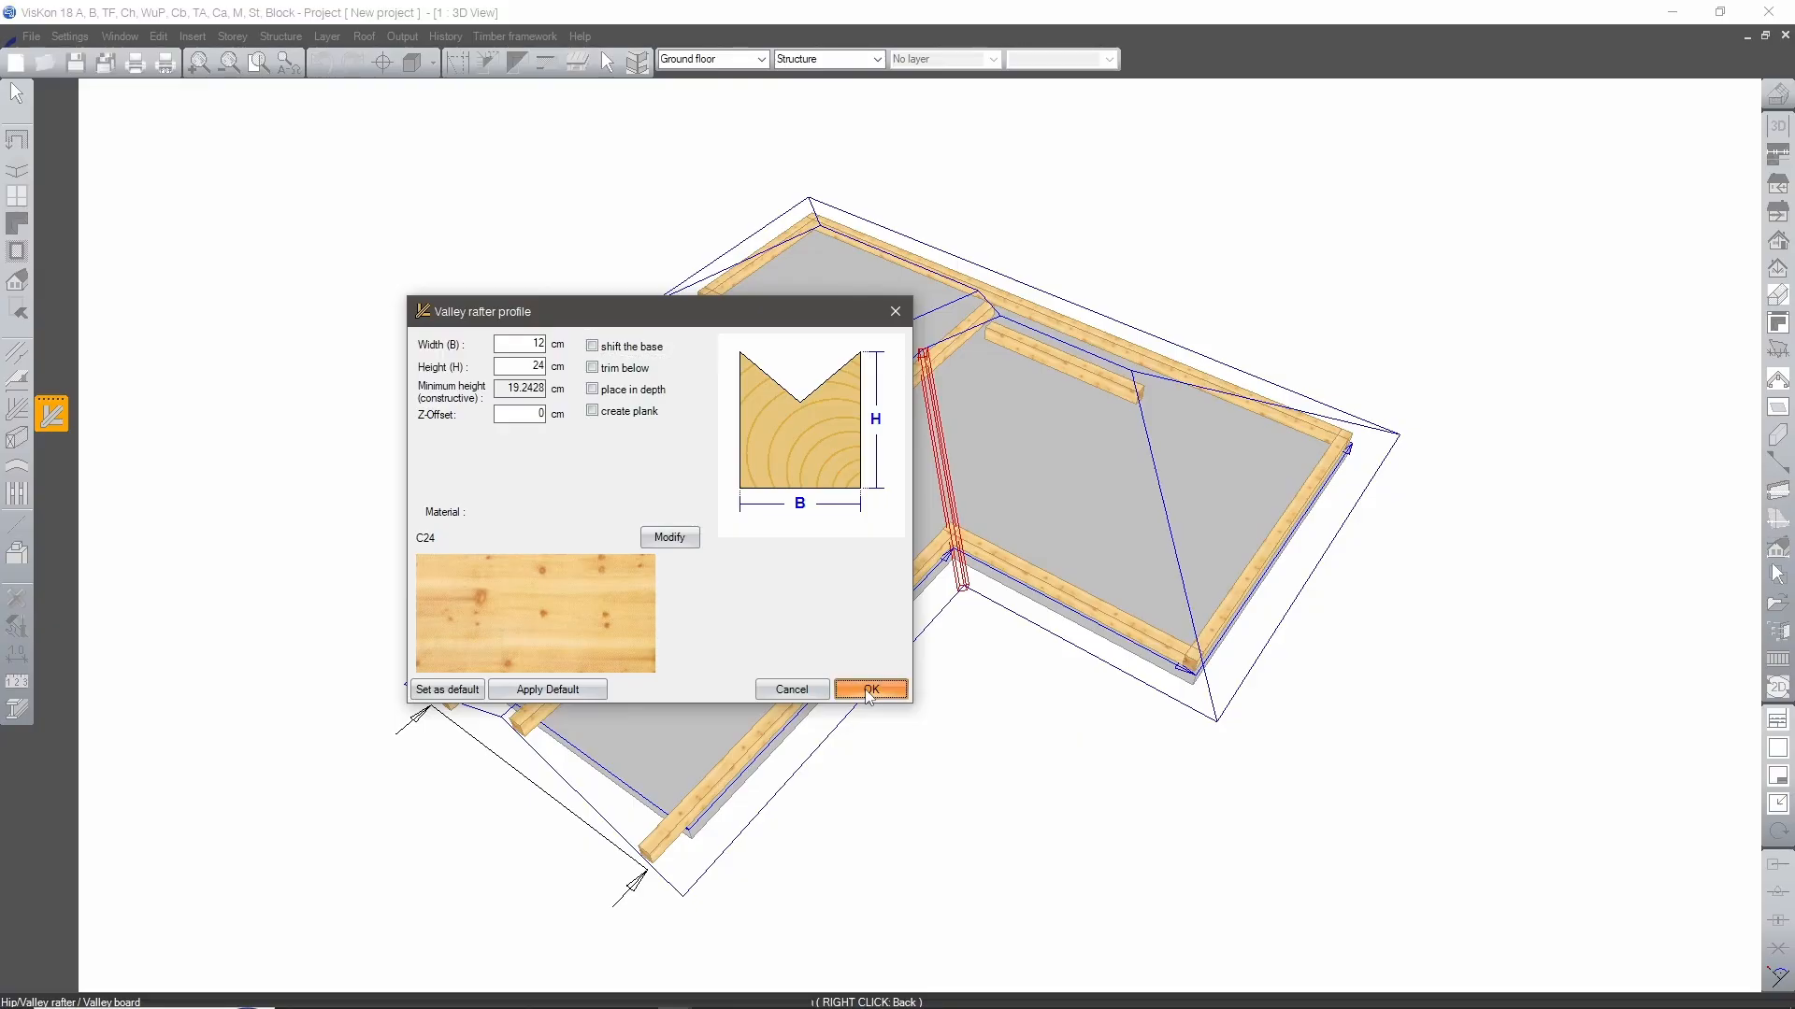
Insert hip rafters at the wider crossbar end and along the two short sloping lines between the ridges.
click(1151, 514)
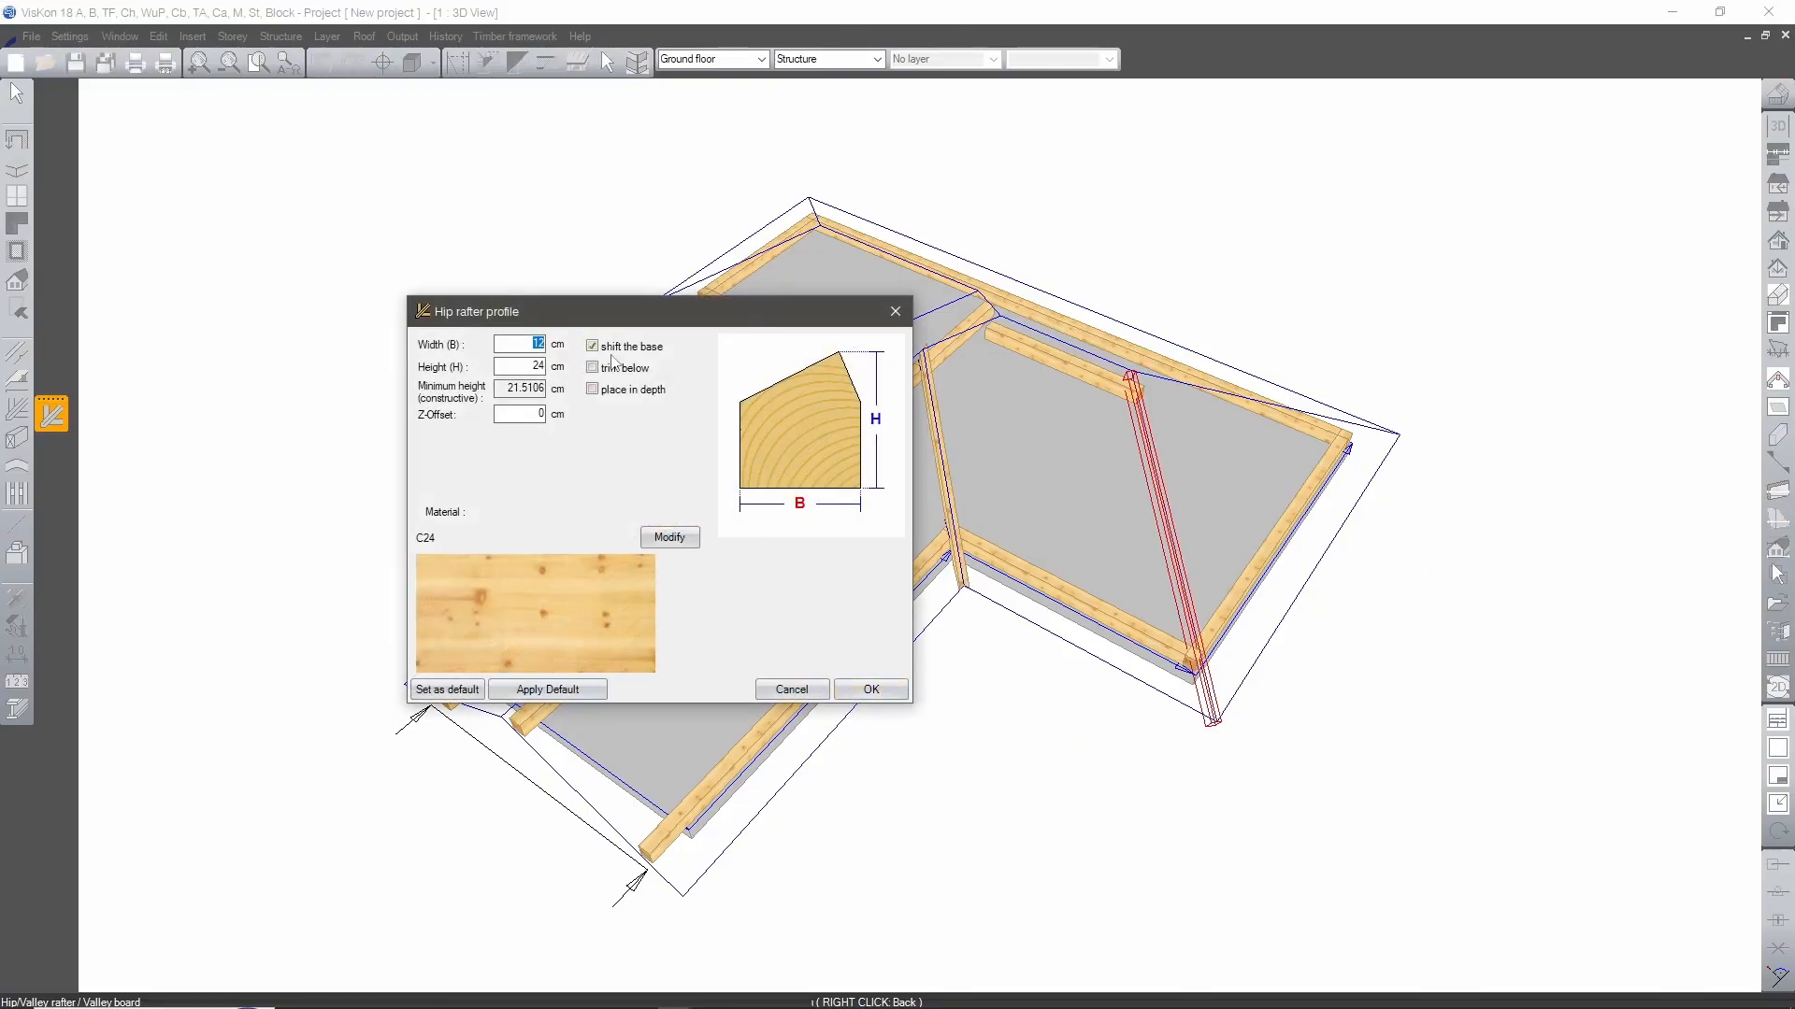
click(865, 689)
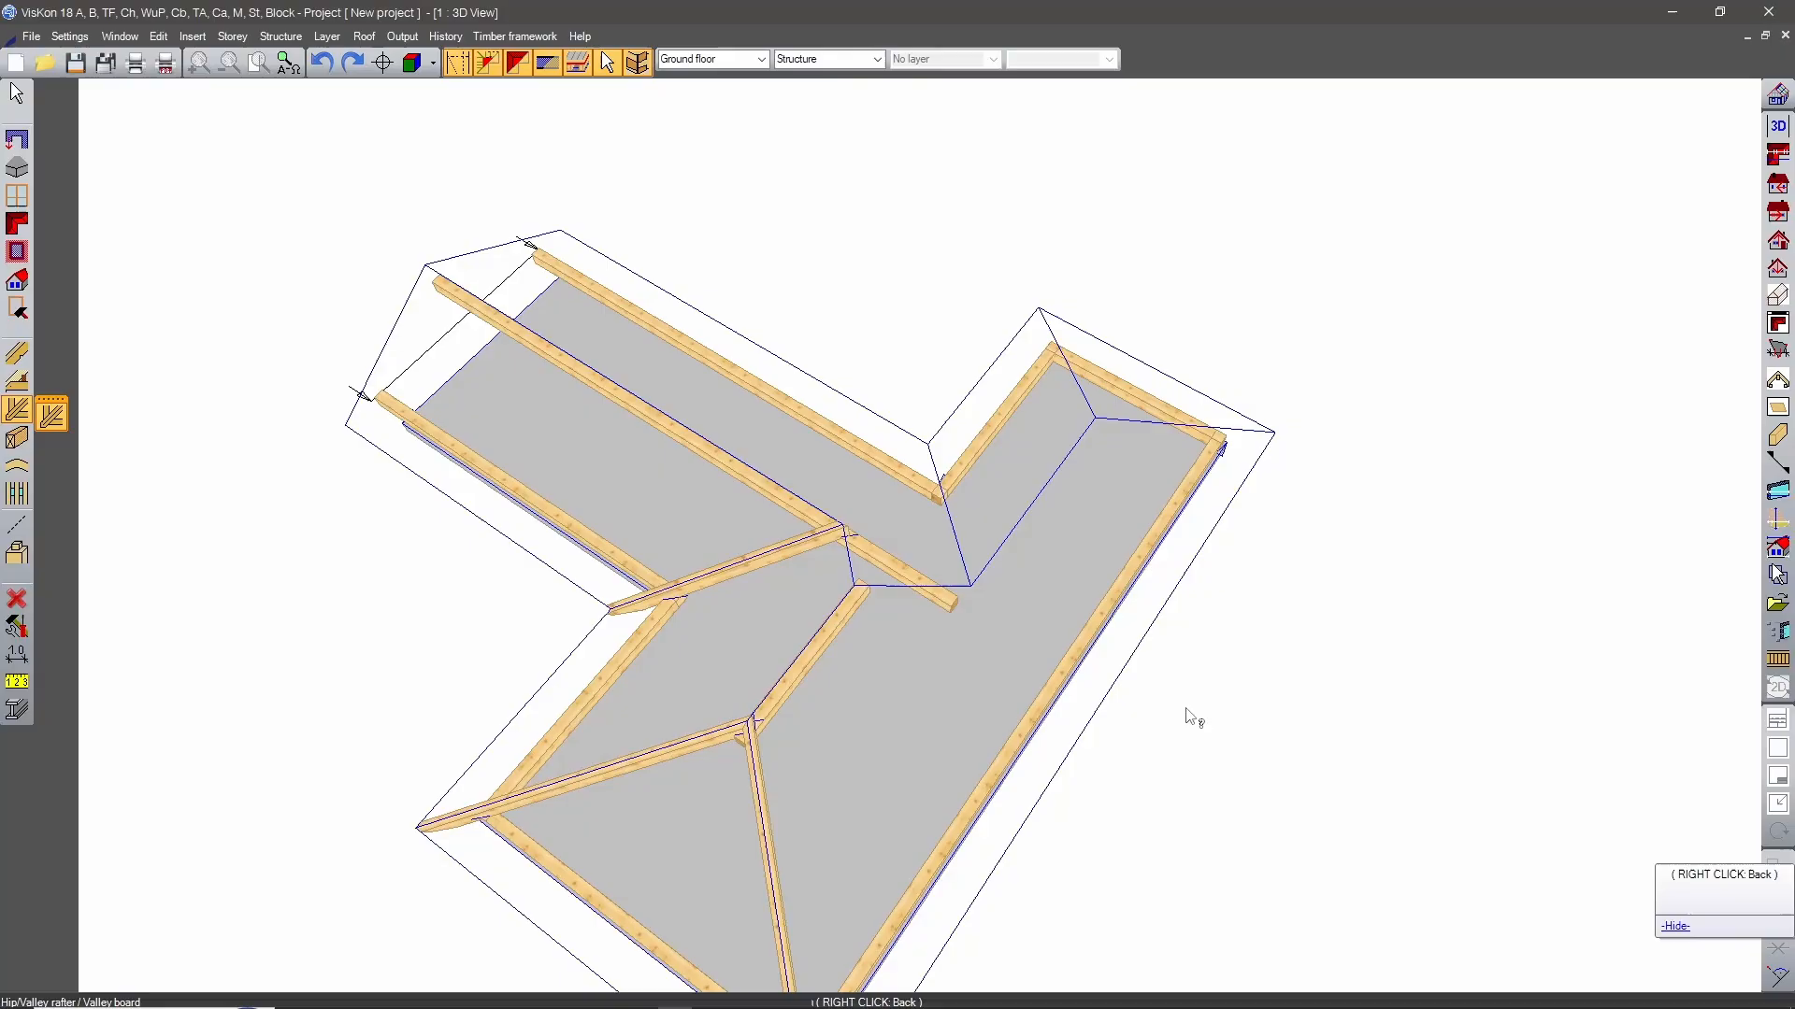
click(916, 591)
click(867, 689)
click(882, 657)
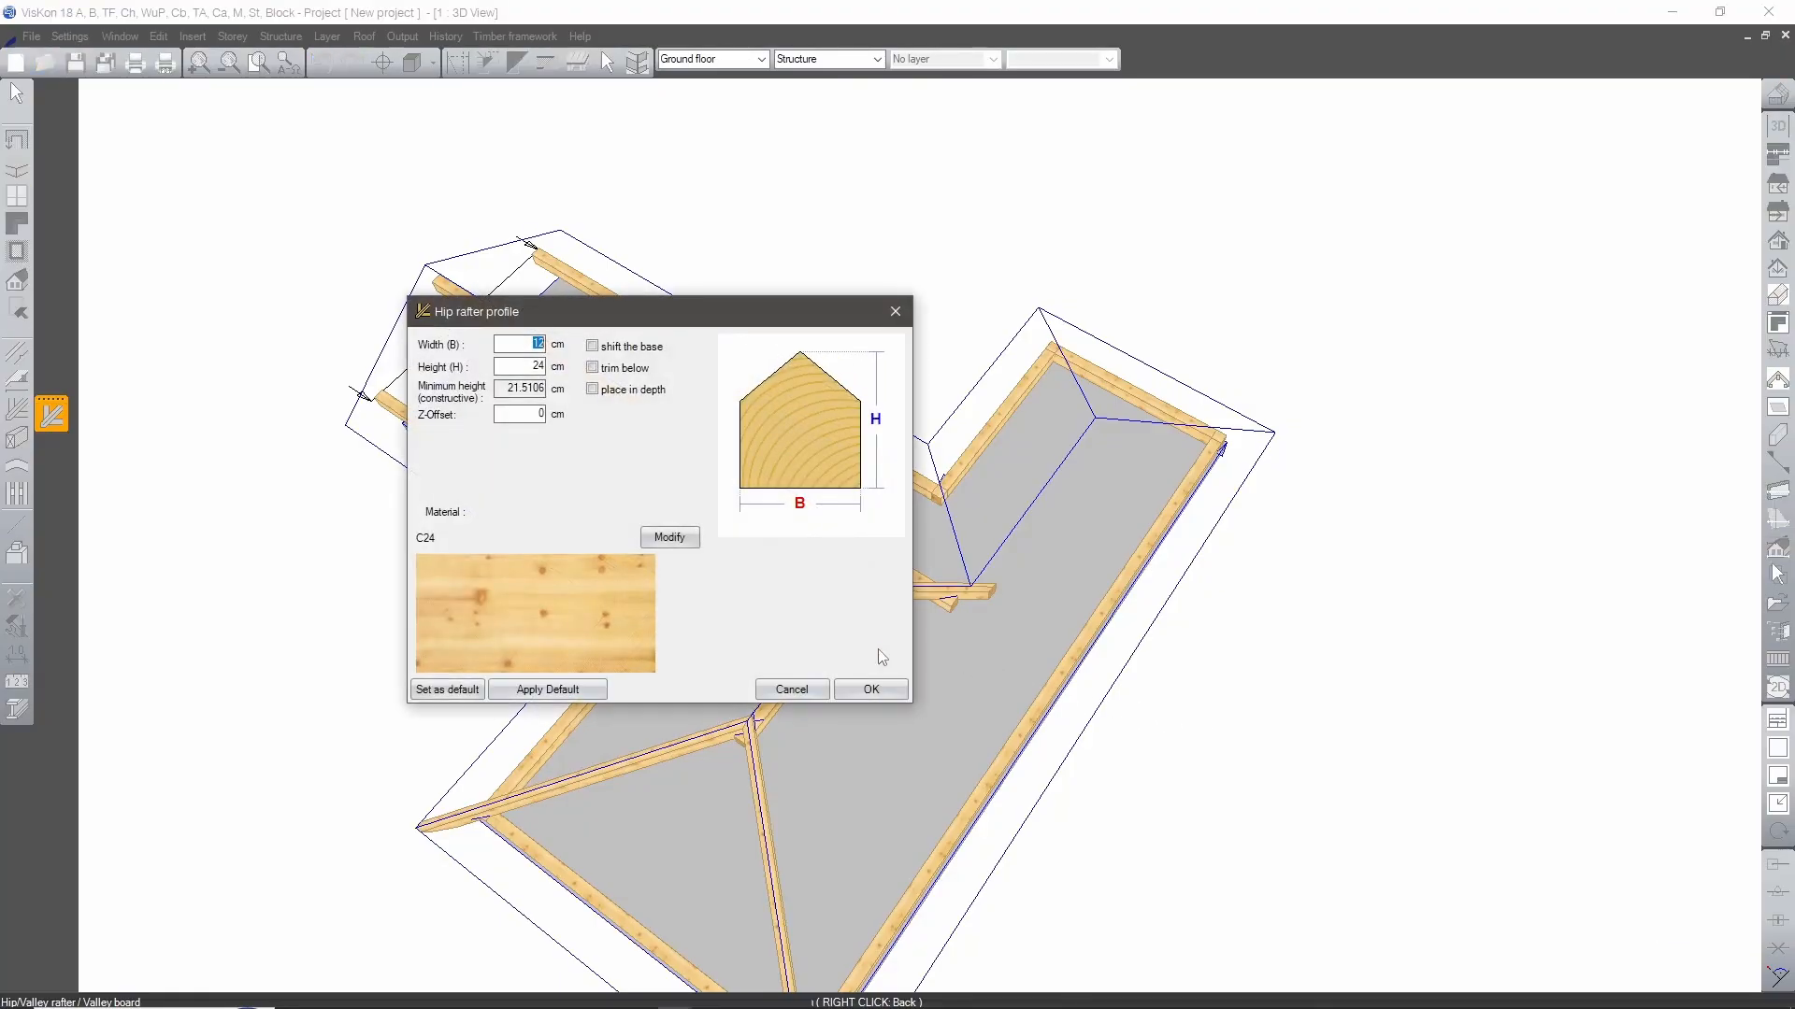
click(873, 687)
Insert hip rafters at both corners of the narrower crossbar end and a valley rafter at its inner corner with the stem.
click(1085, 397)
click(875, 684)
click(1142, 423)
click(858, 689)
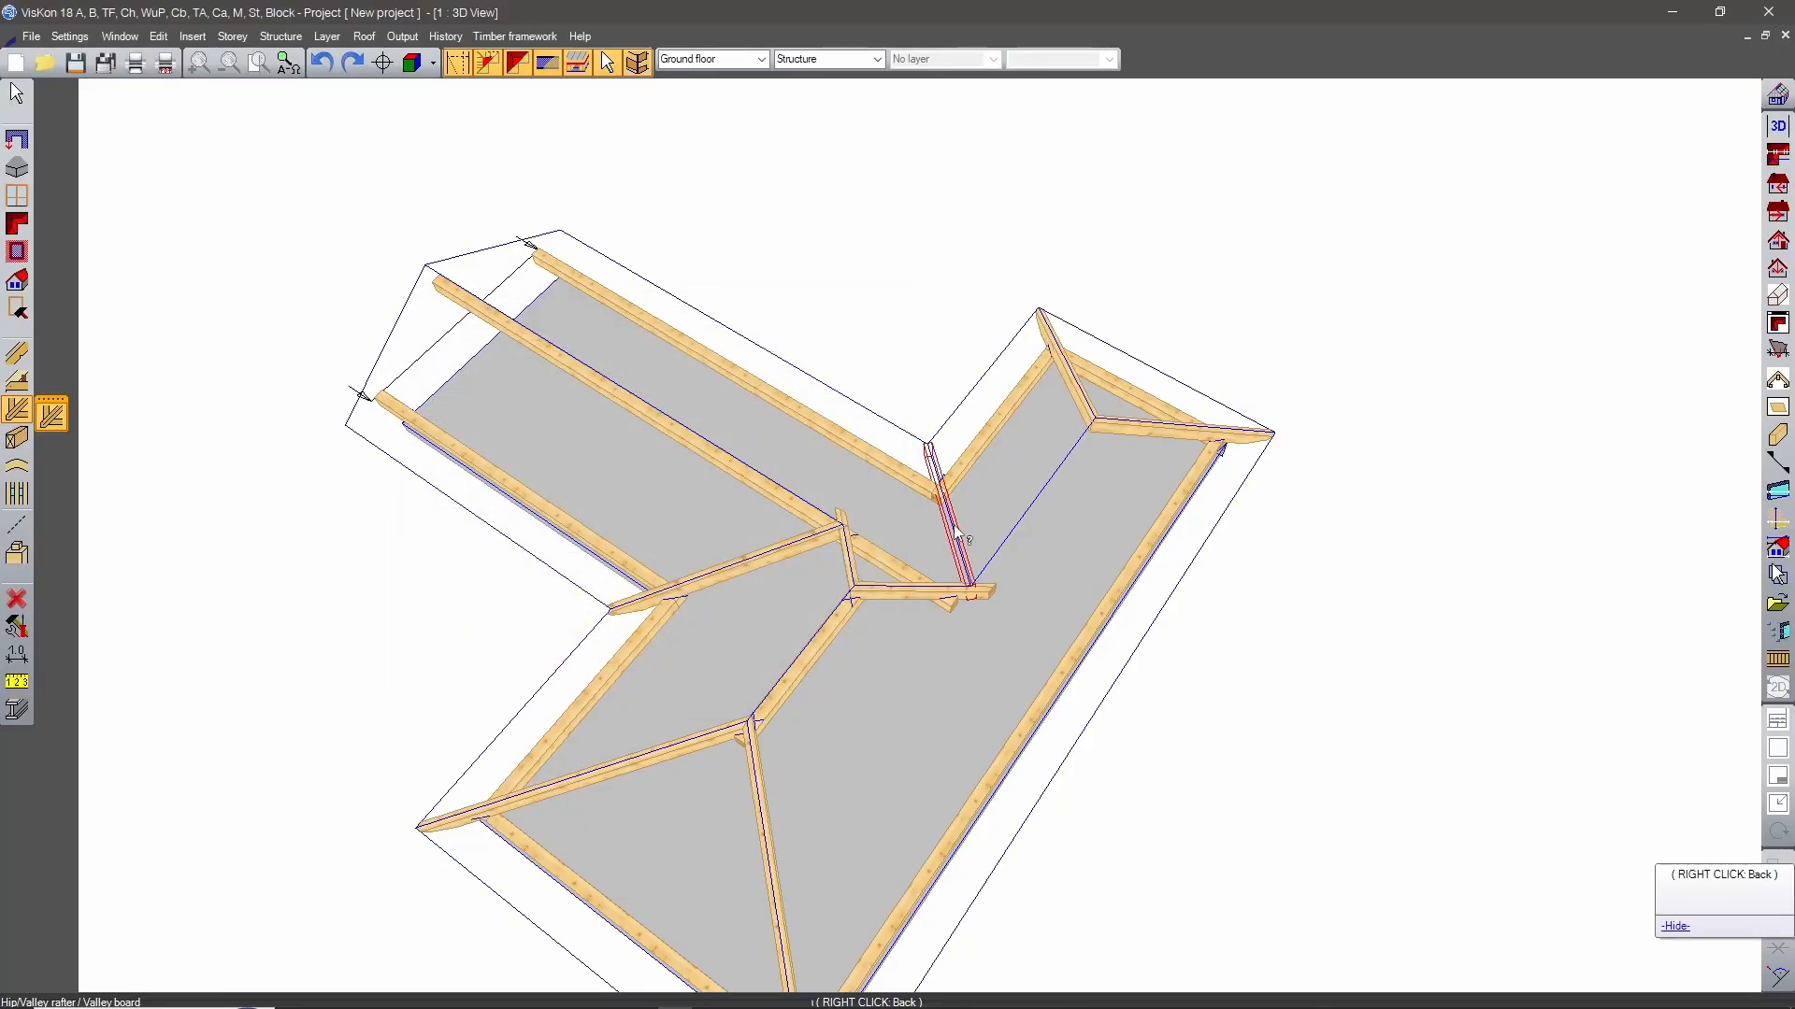
click(958, 533)
click(868, 687)
Start an automatic rafters arrangement from the stem's roof surface and set the rafters' maximum distance to 80 cm.
middle_drag(320, 697, 844, 601)
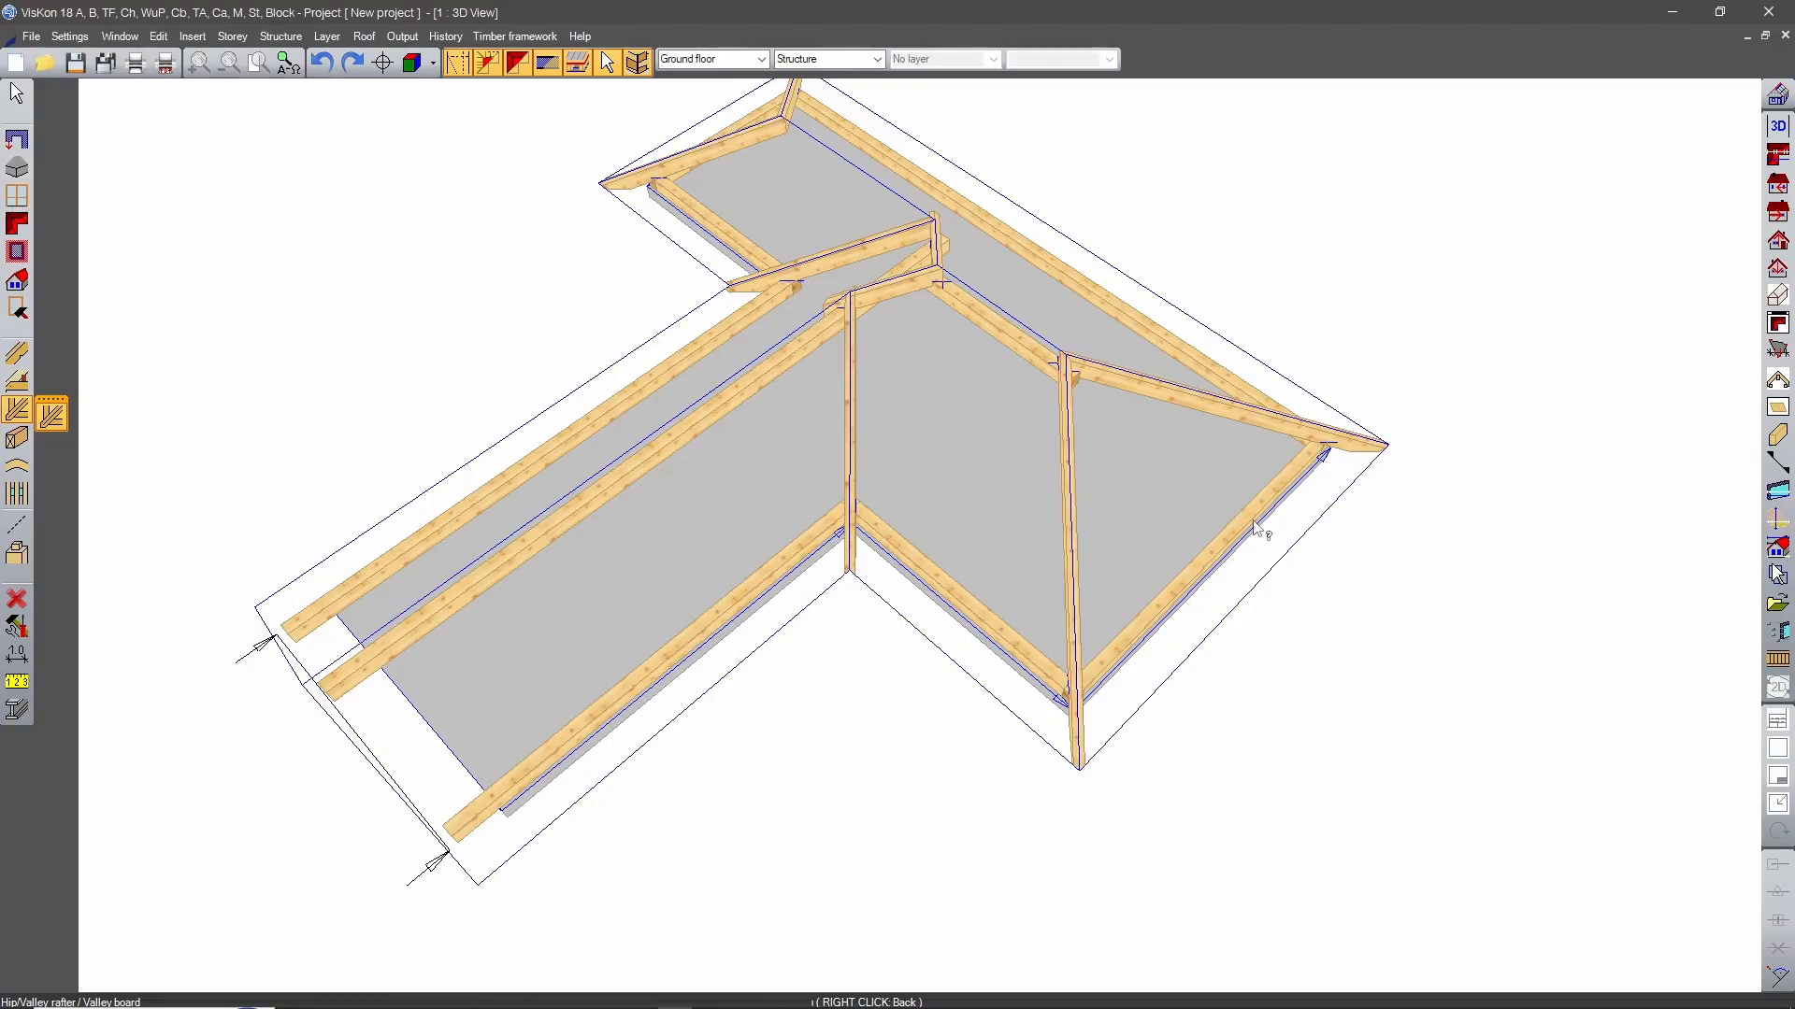
middle_drag(1254, 525, 336, 400)
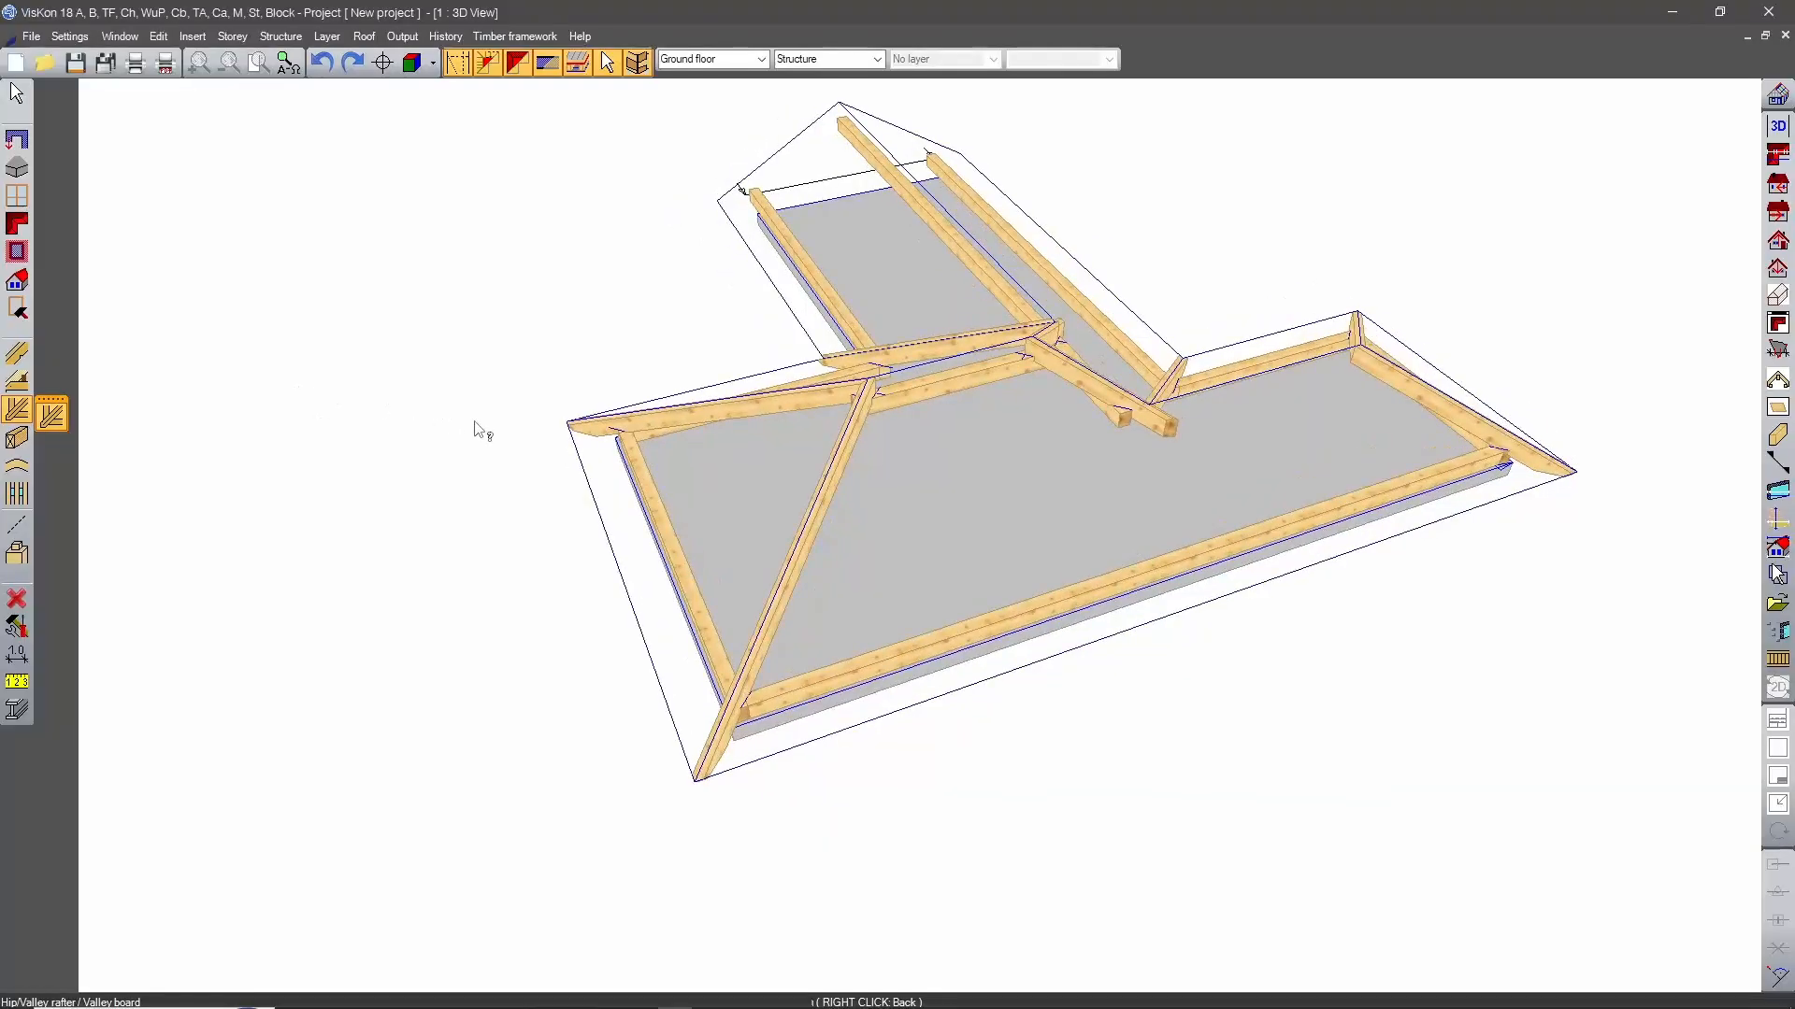
middle_drag(1018, 540, 934, 707)
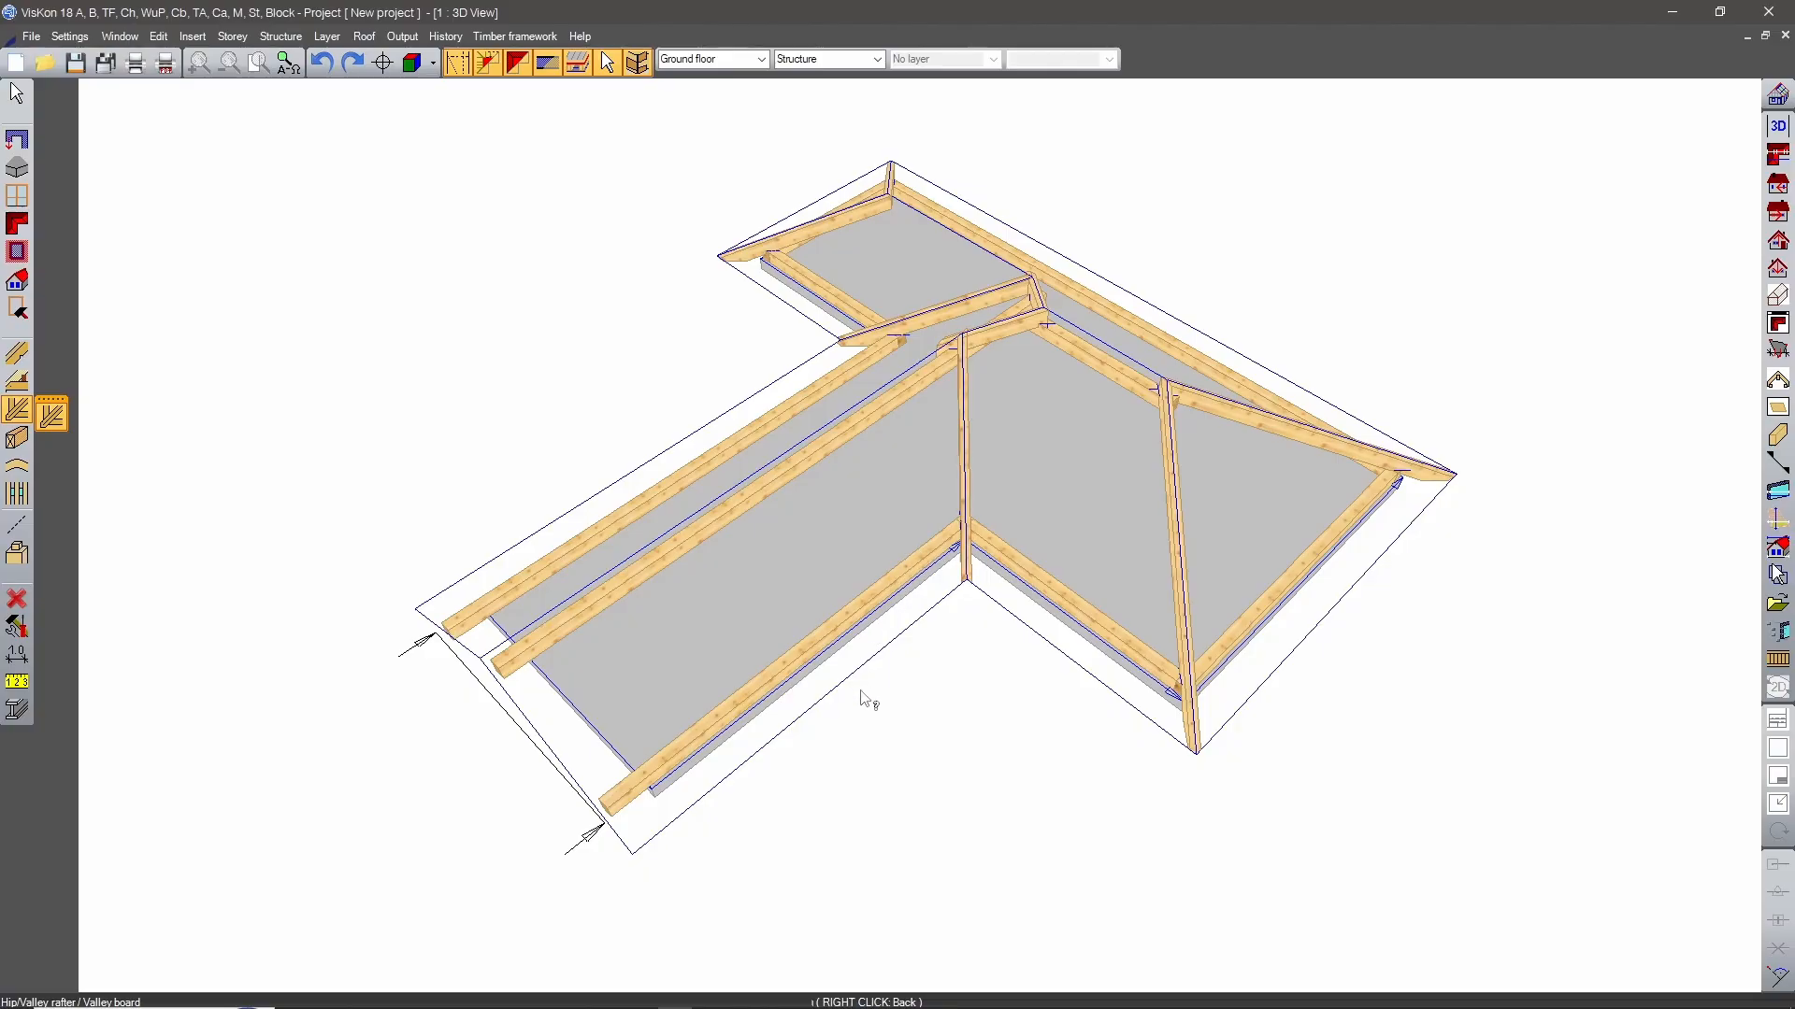
click(19, 357)
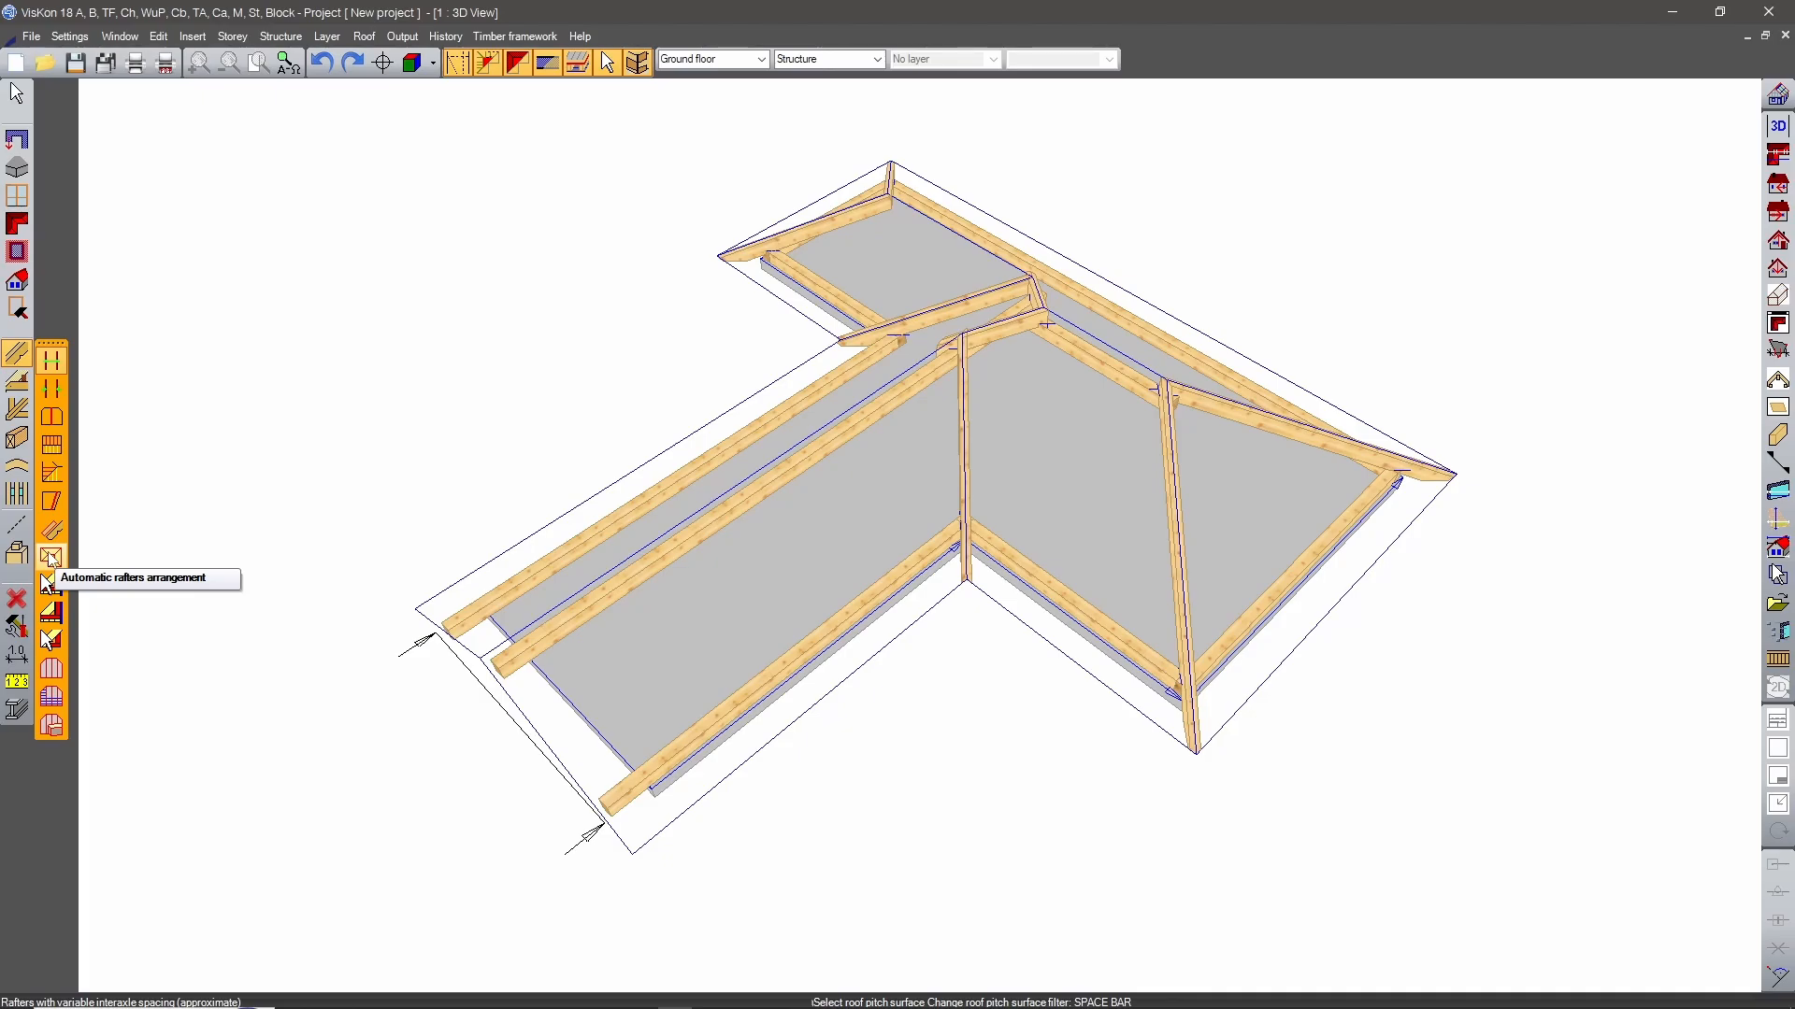
click(49, 583)
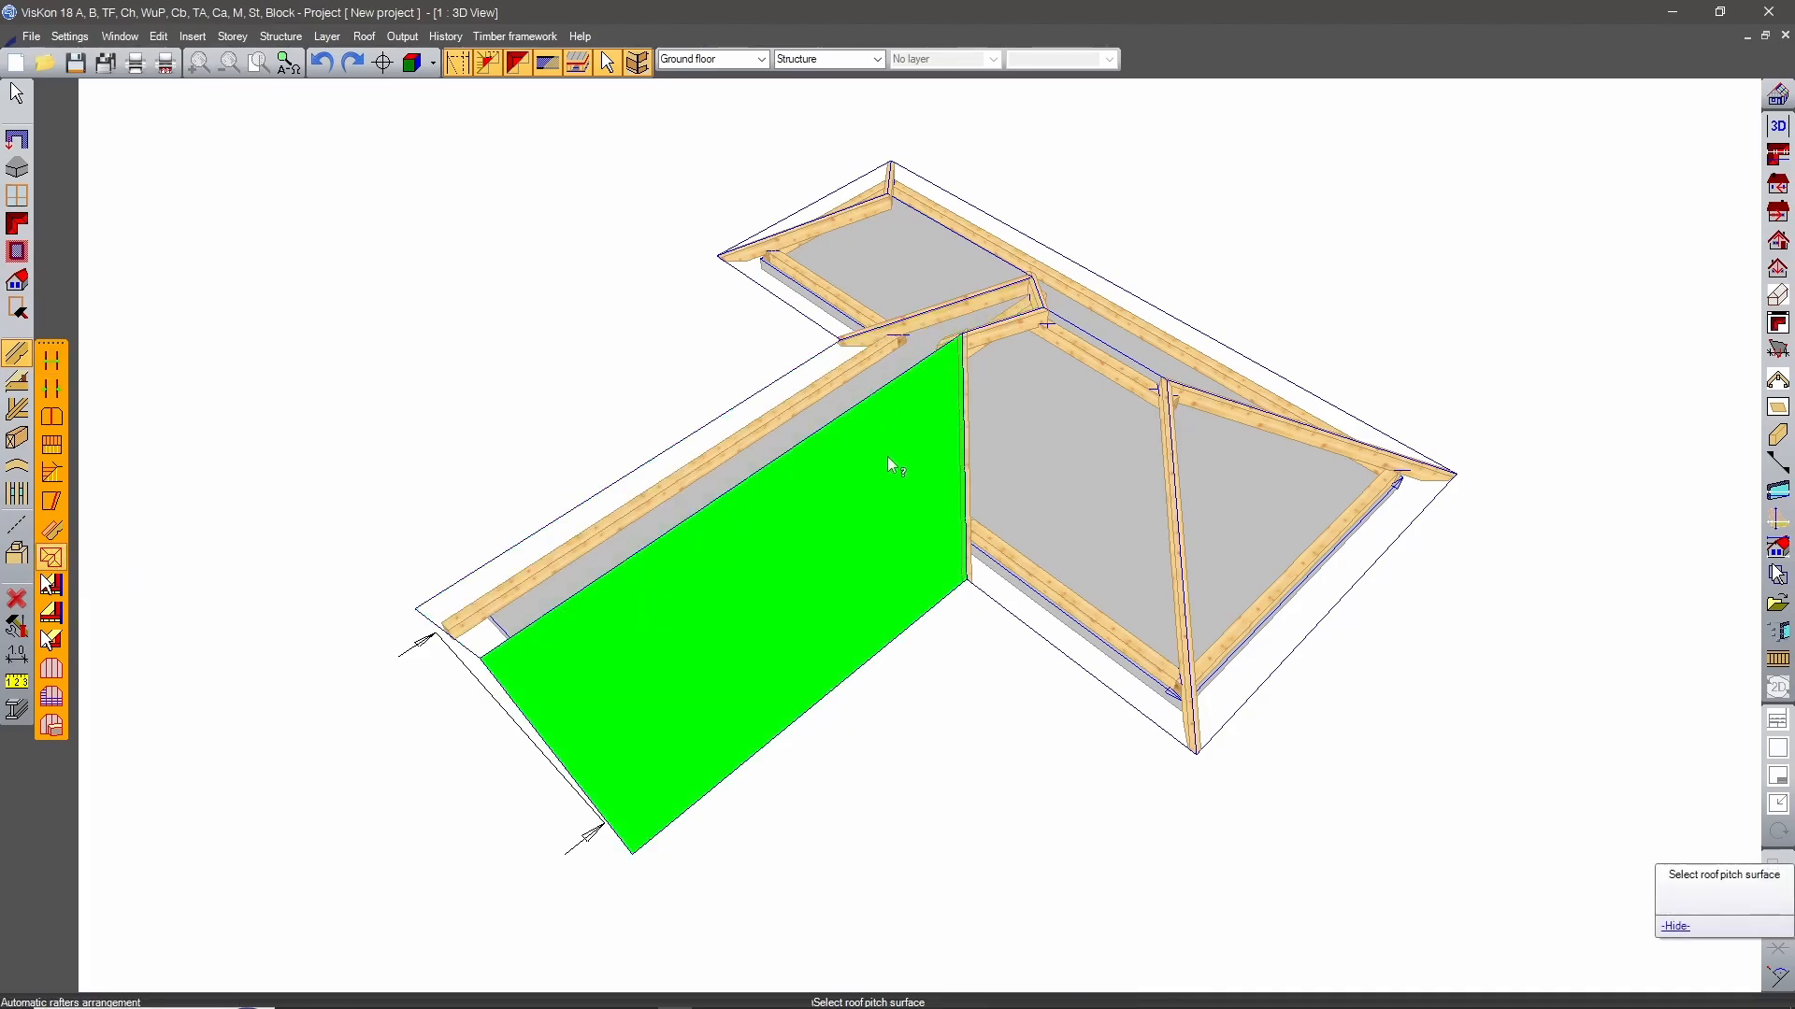
click(848, 506)
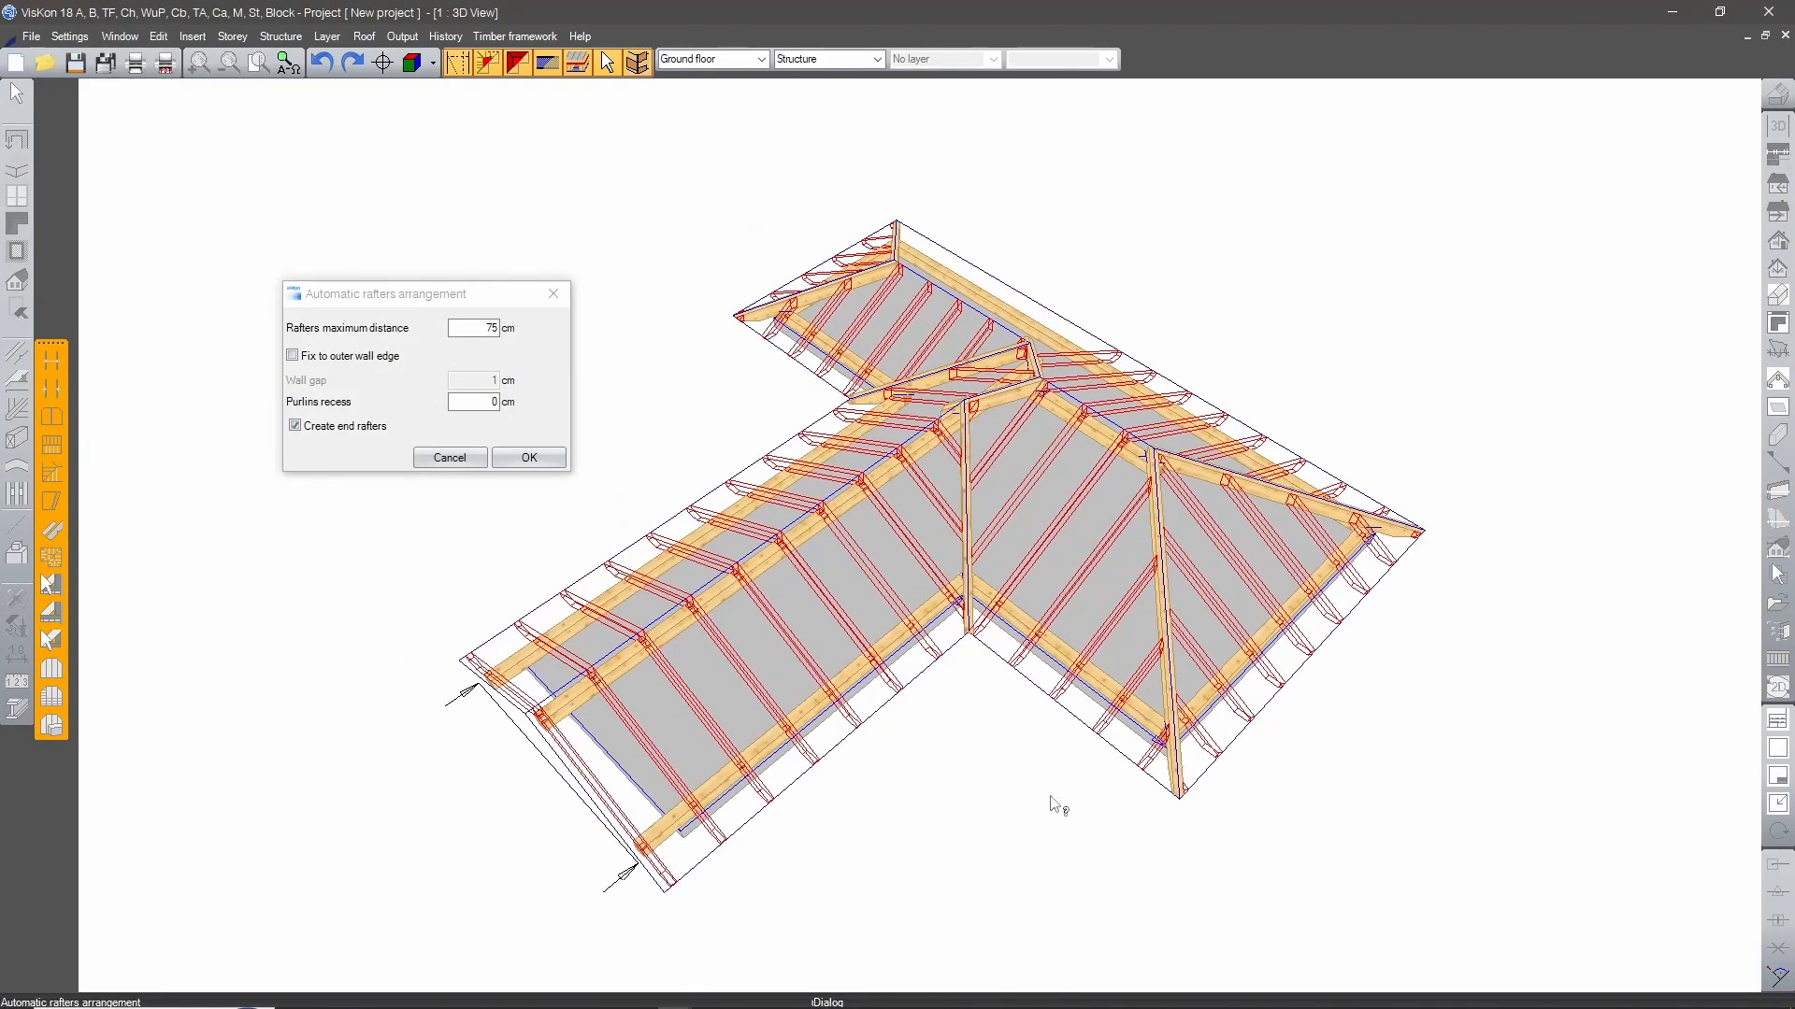
drag(492, 302, 516, 333)
double_click(508, 361)
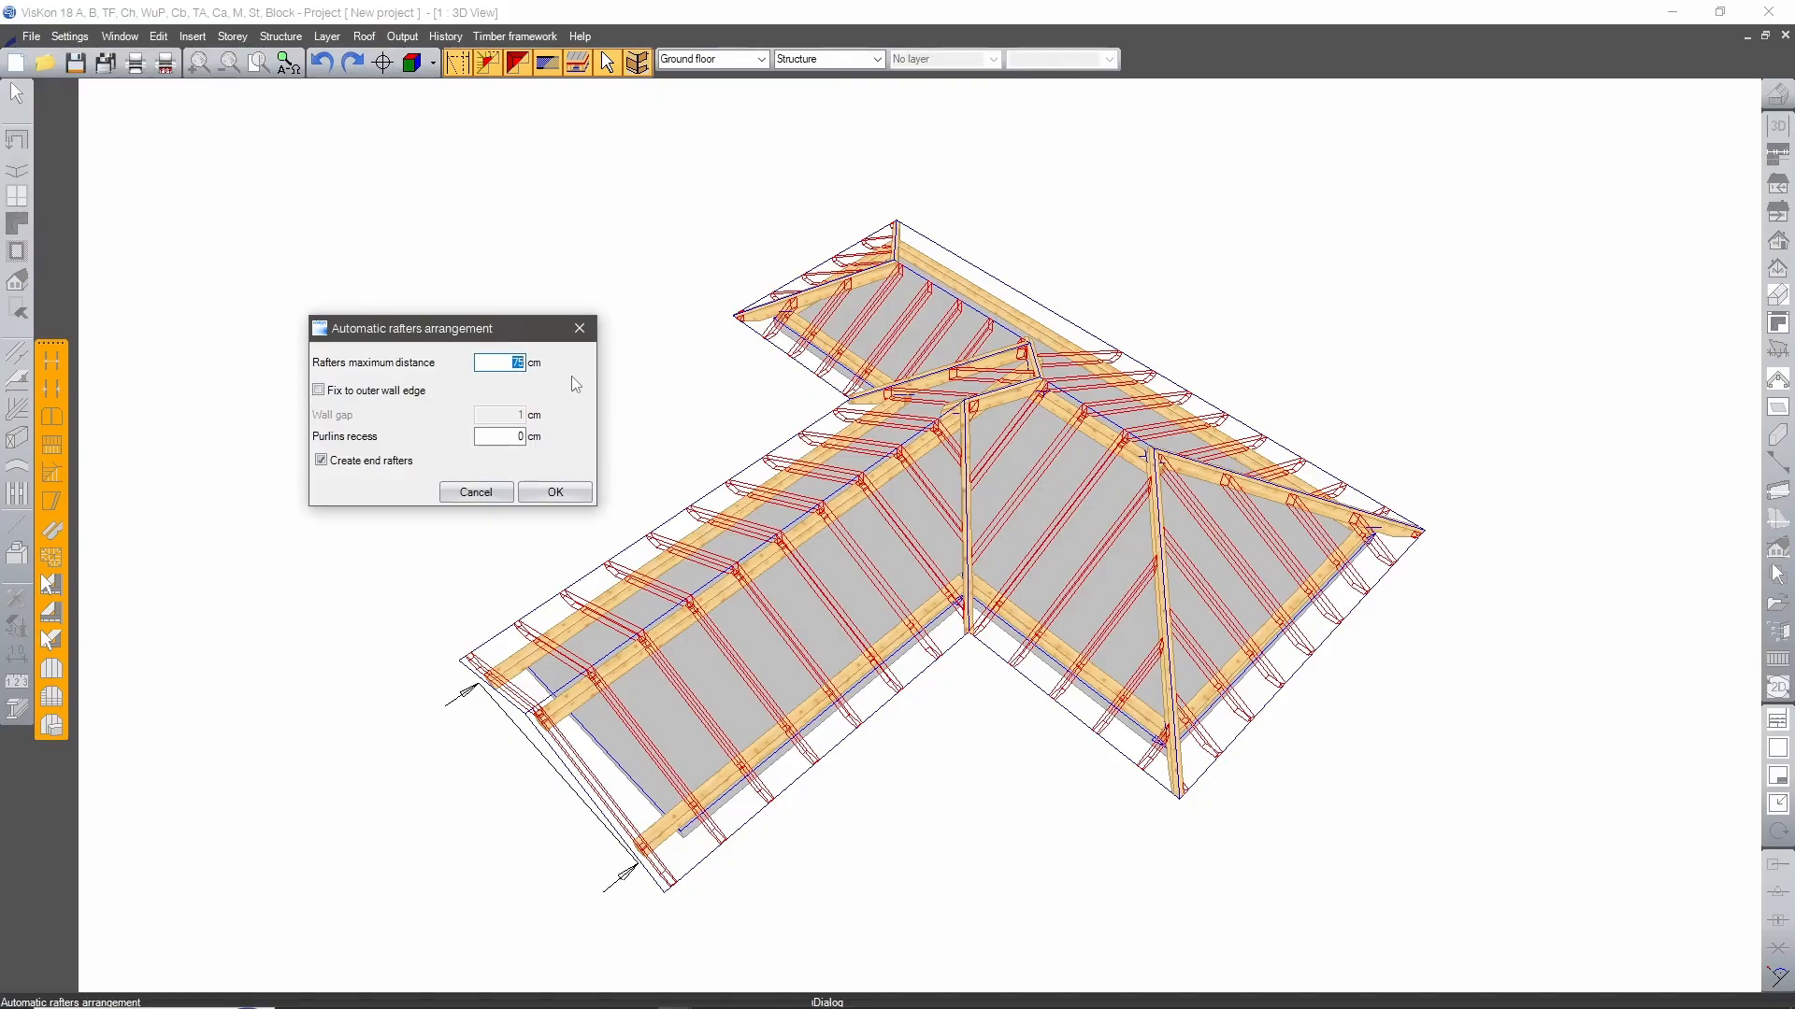
text(80)
key(Tab)
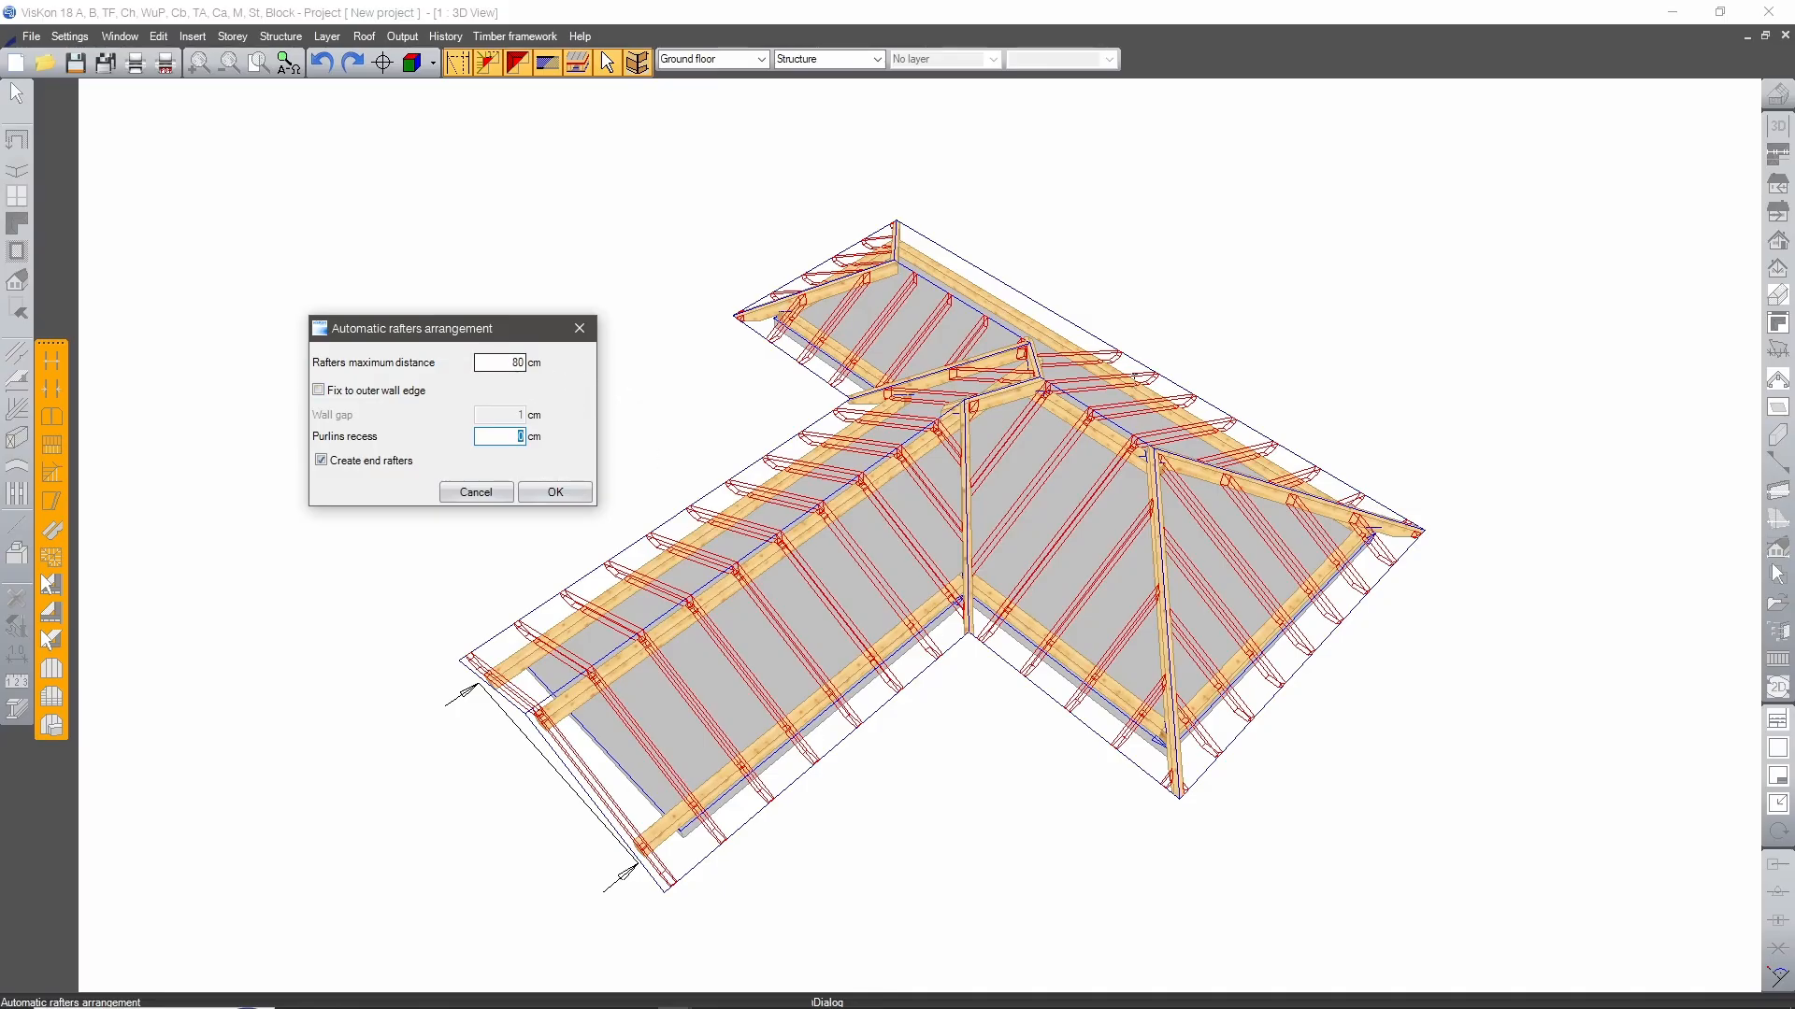
Fix the rafters to the outer wall edge, keep end rafters turned on, and generate the arrangement.
click(509, 362)
click(448, 385)
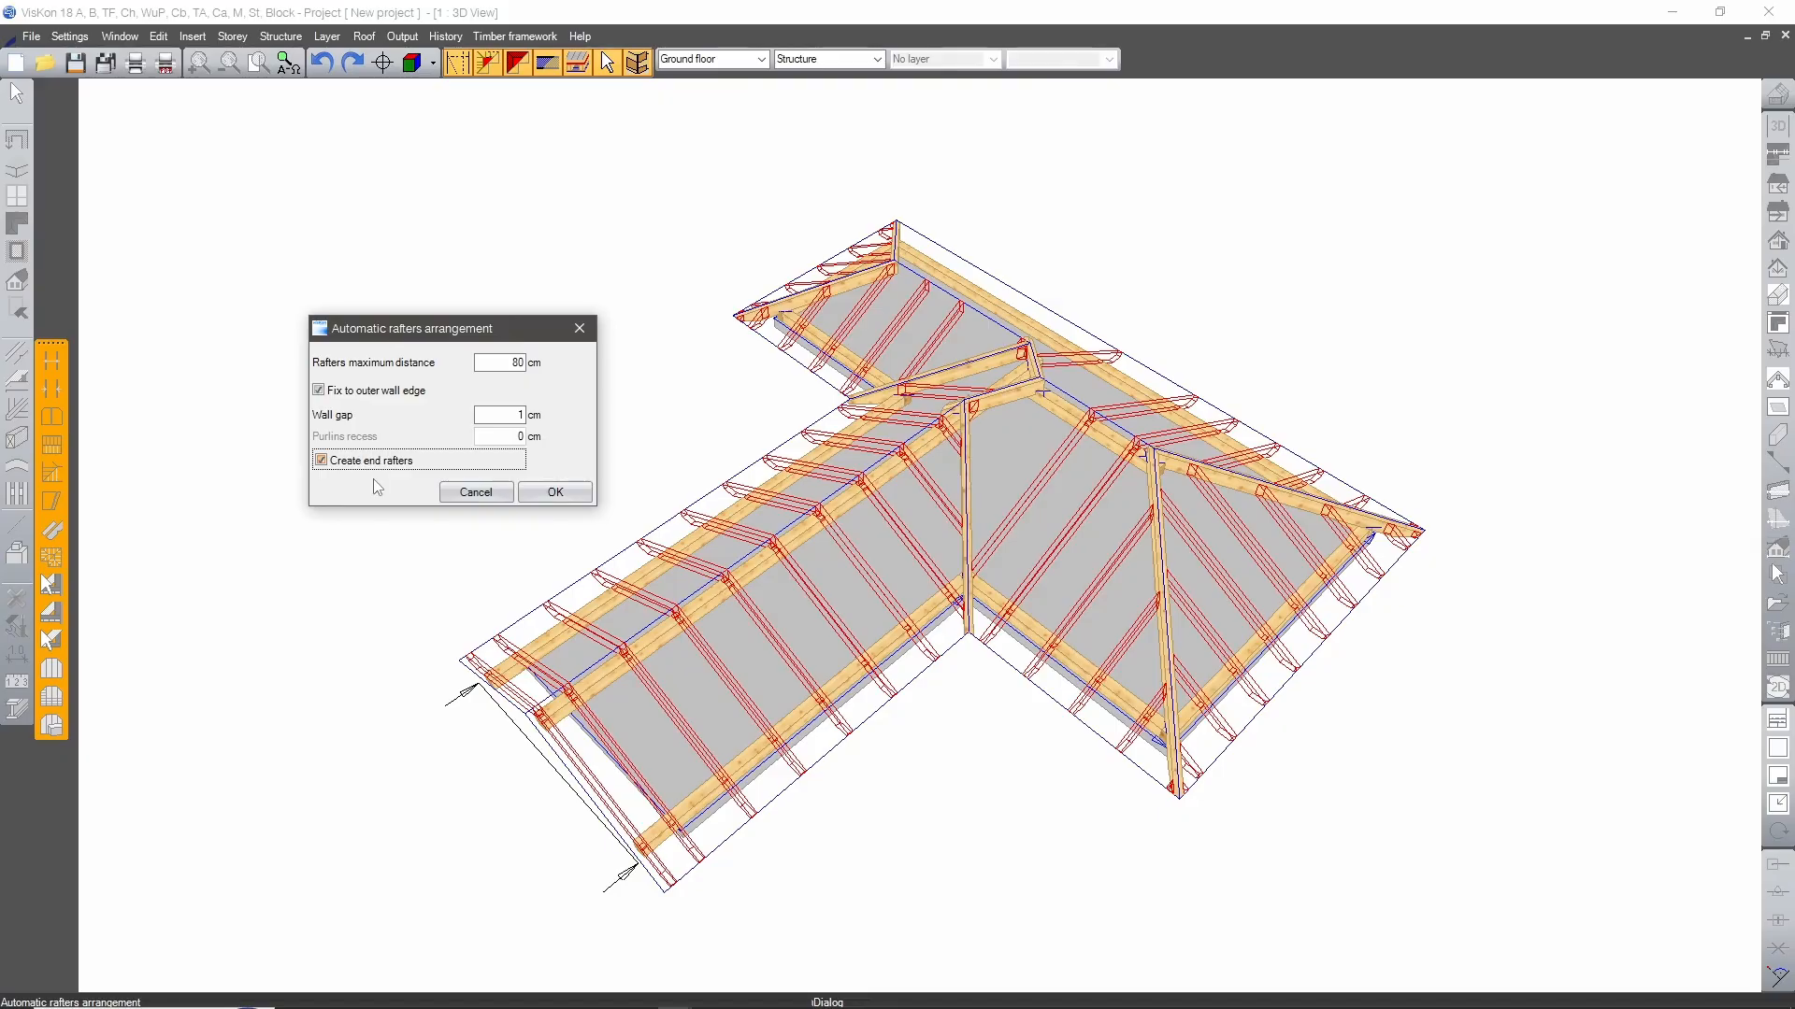
click(359, 462)
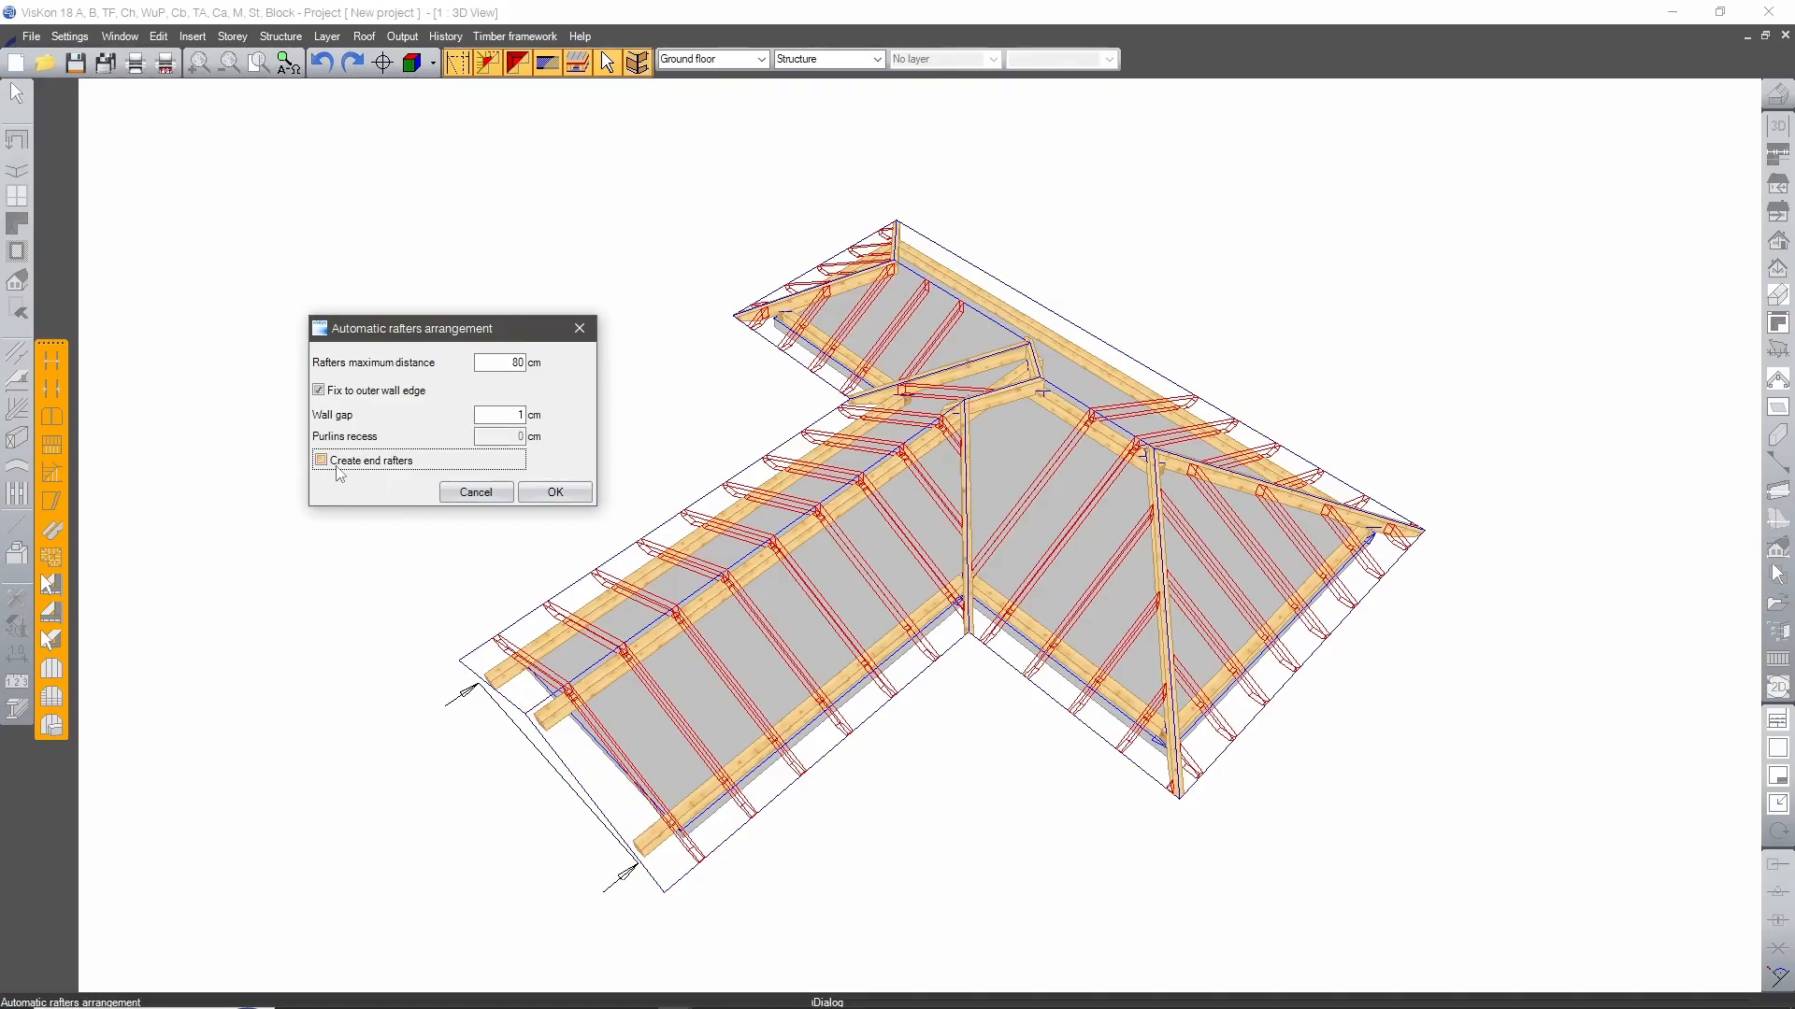
click(337, 465)
drag(496, 332, 582, 335)
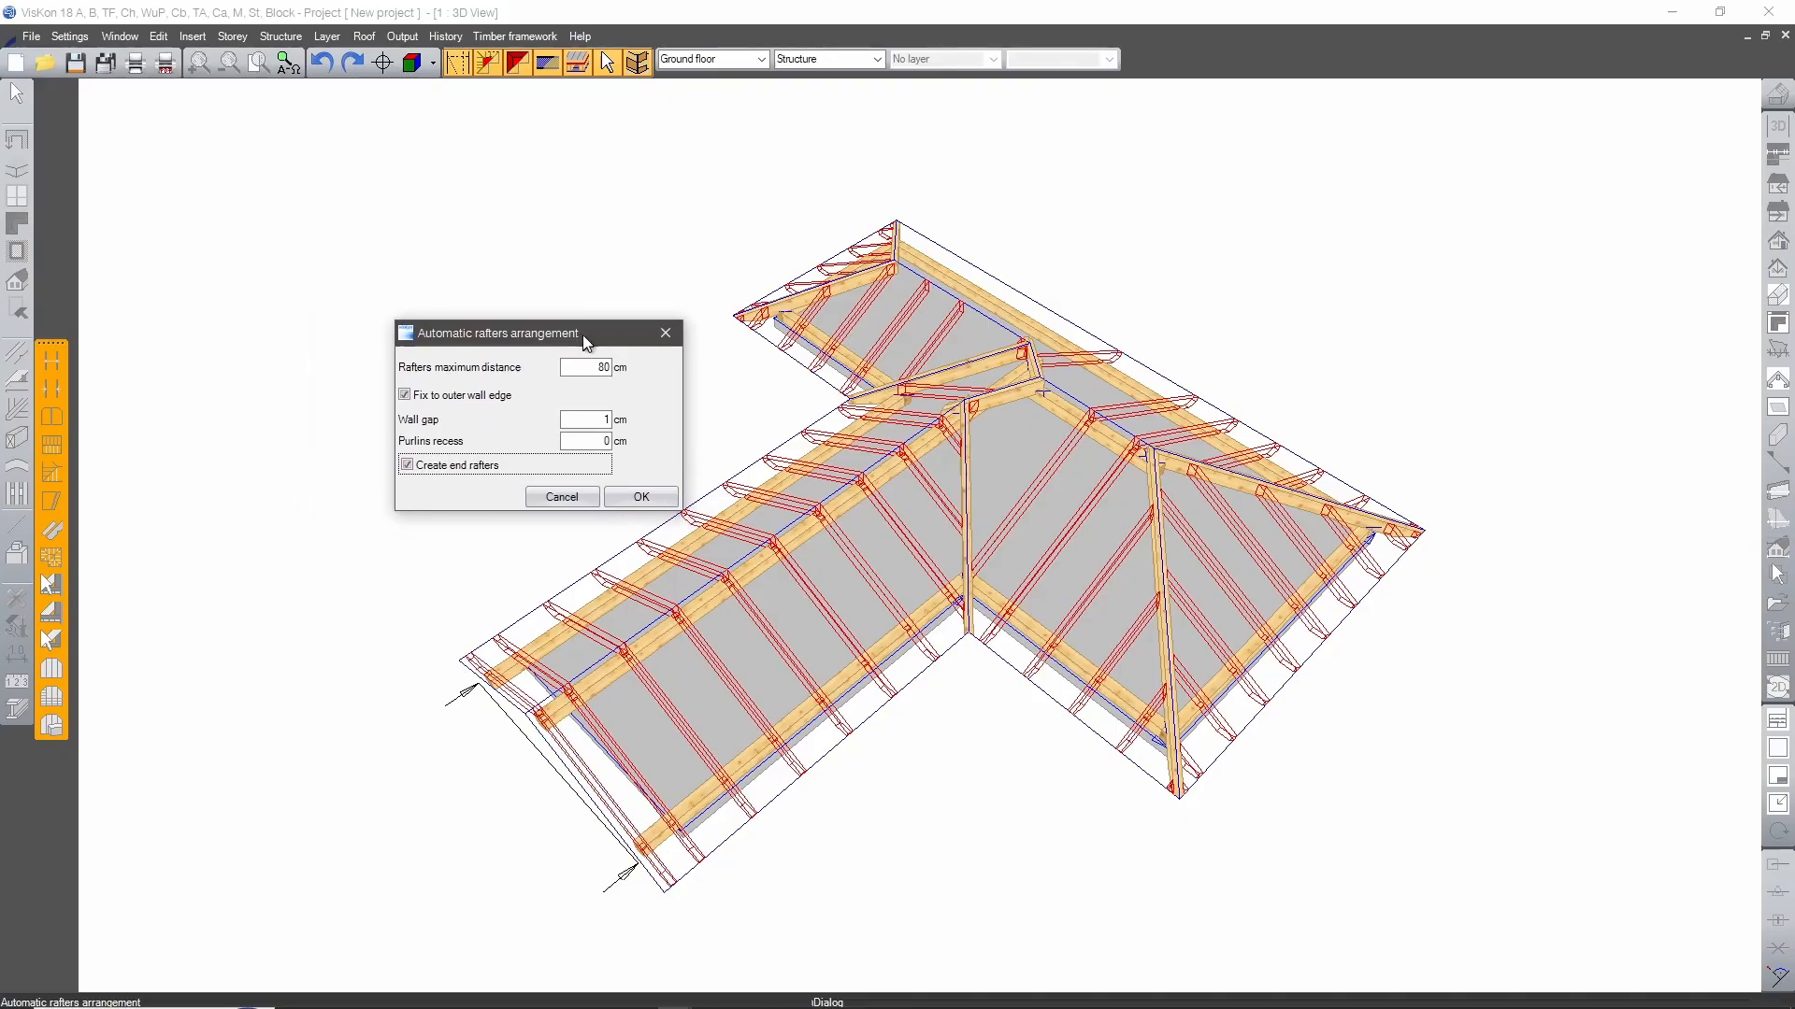
click(641, 495)
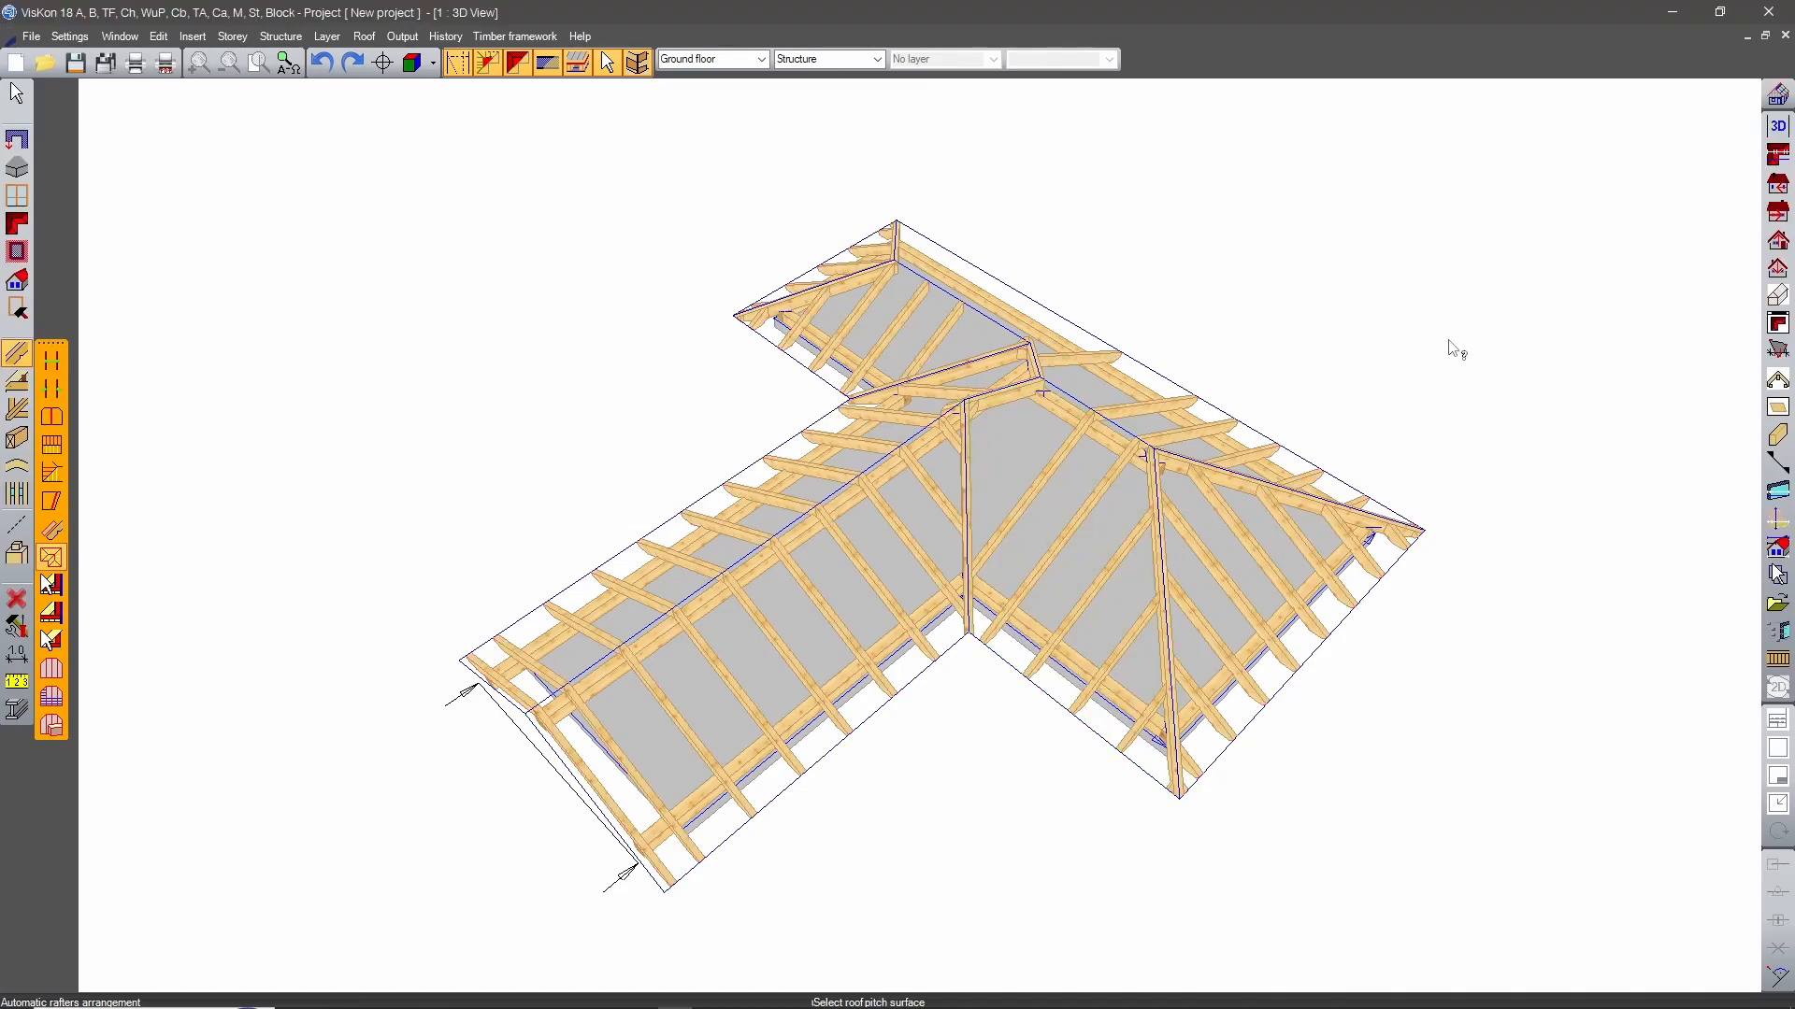
Examine the generated rafters from several sides, especially the gaps on the crossbar's long roof surface.
middle_drag(1455, 349, 573, 360)
middle_drag(1477, 402, 1230, 289)
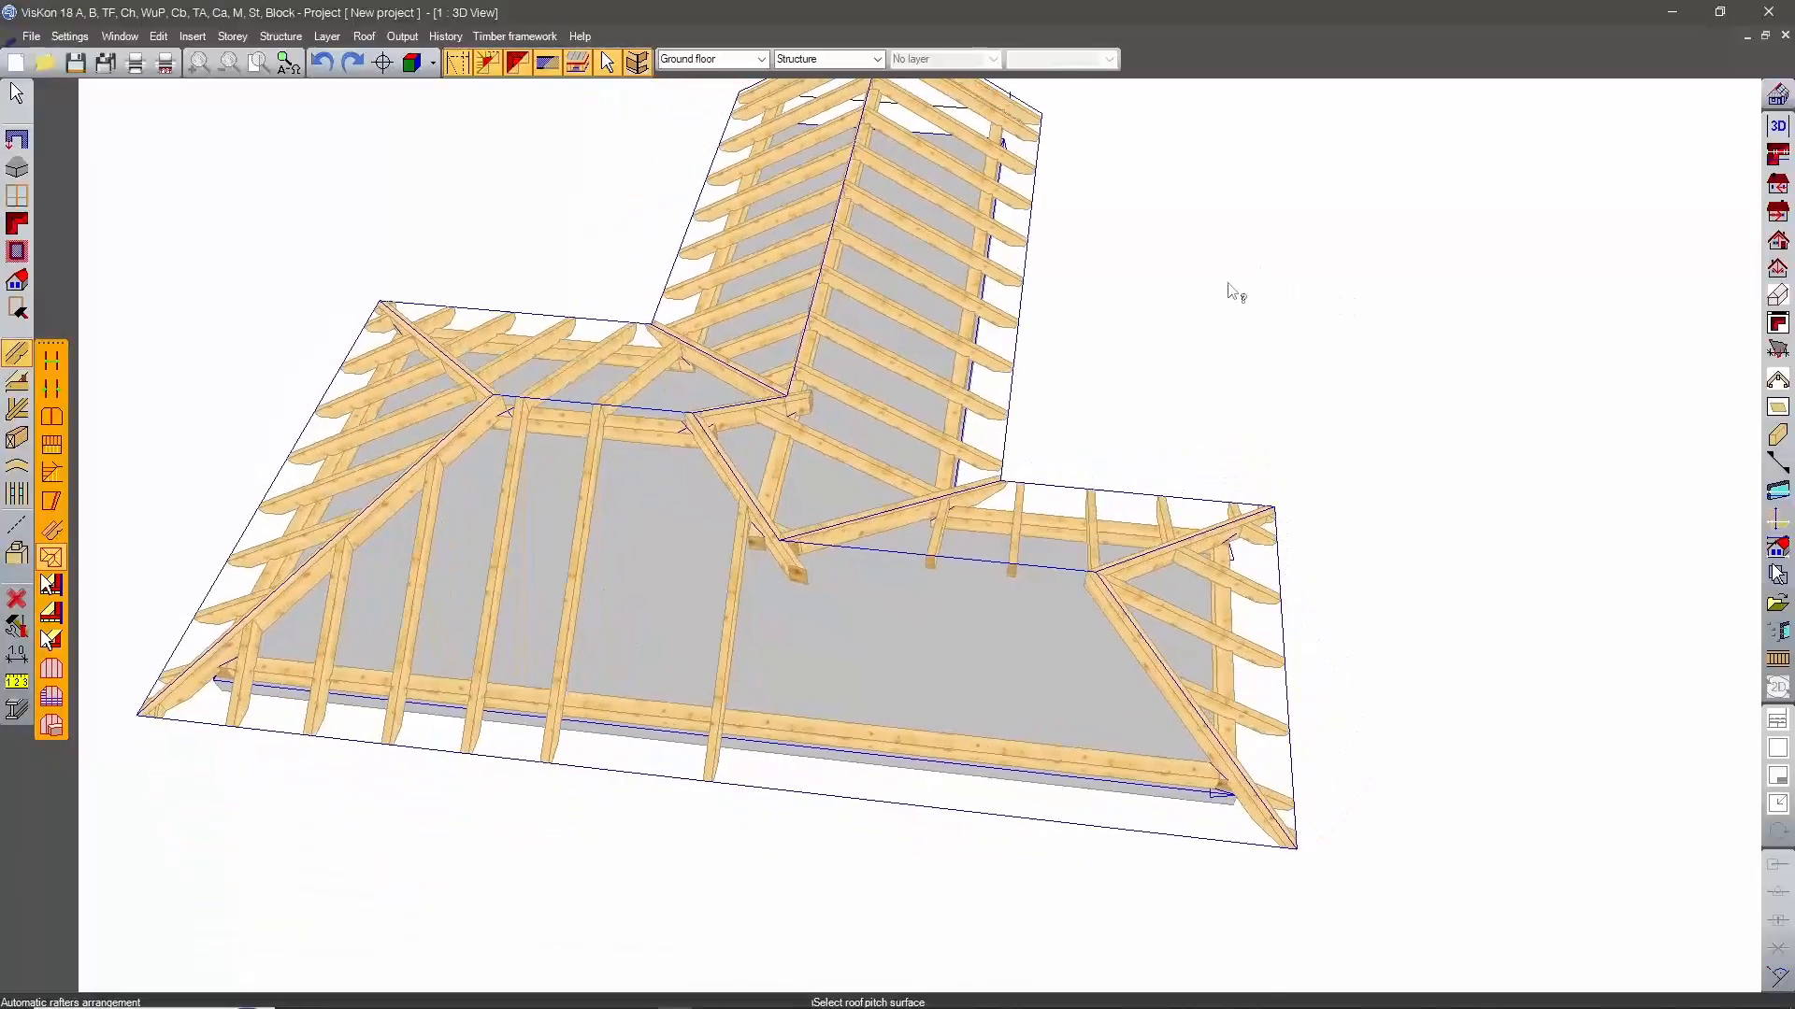
click(568, 515)
middle_drag(1153, 405, 1533, 521)
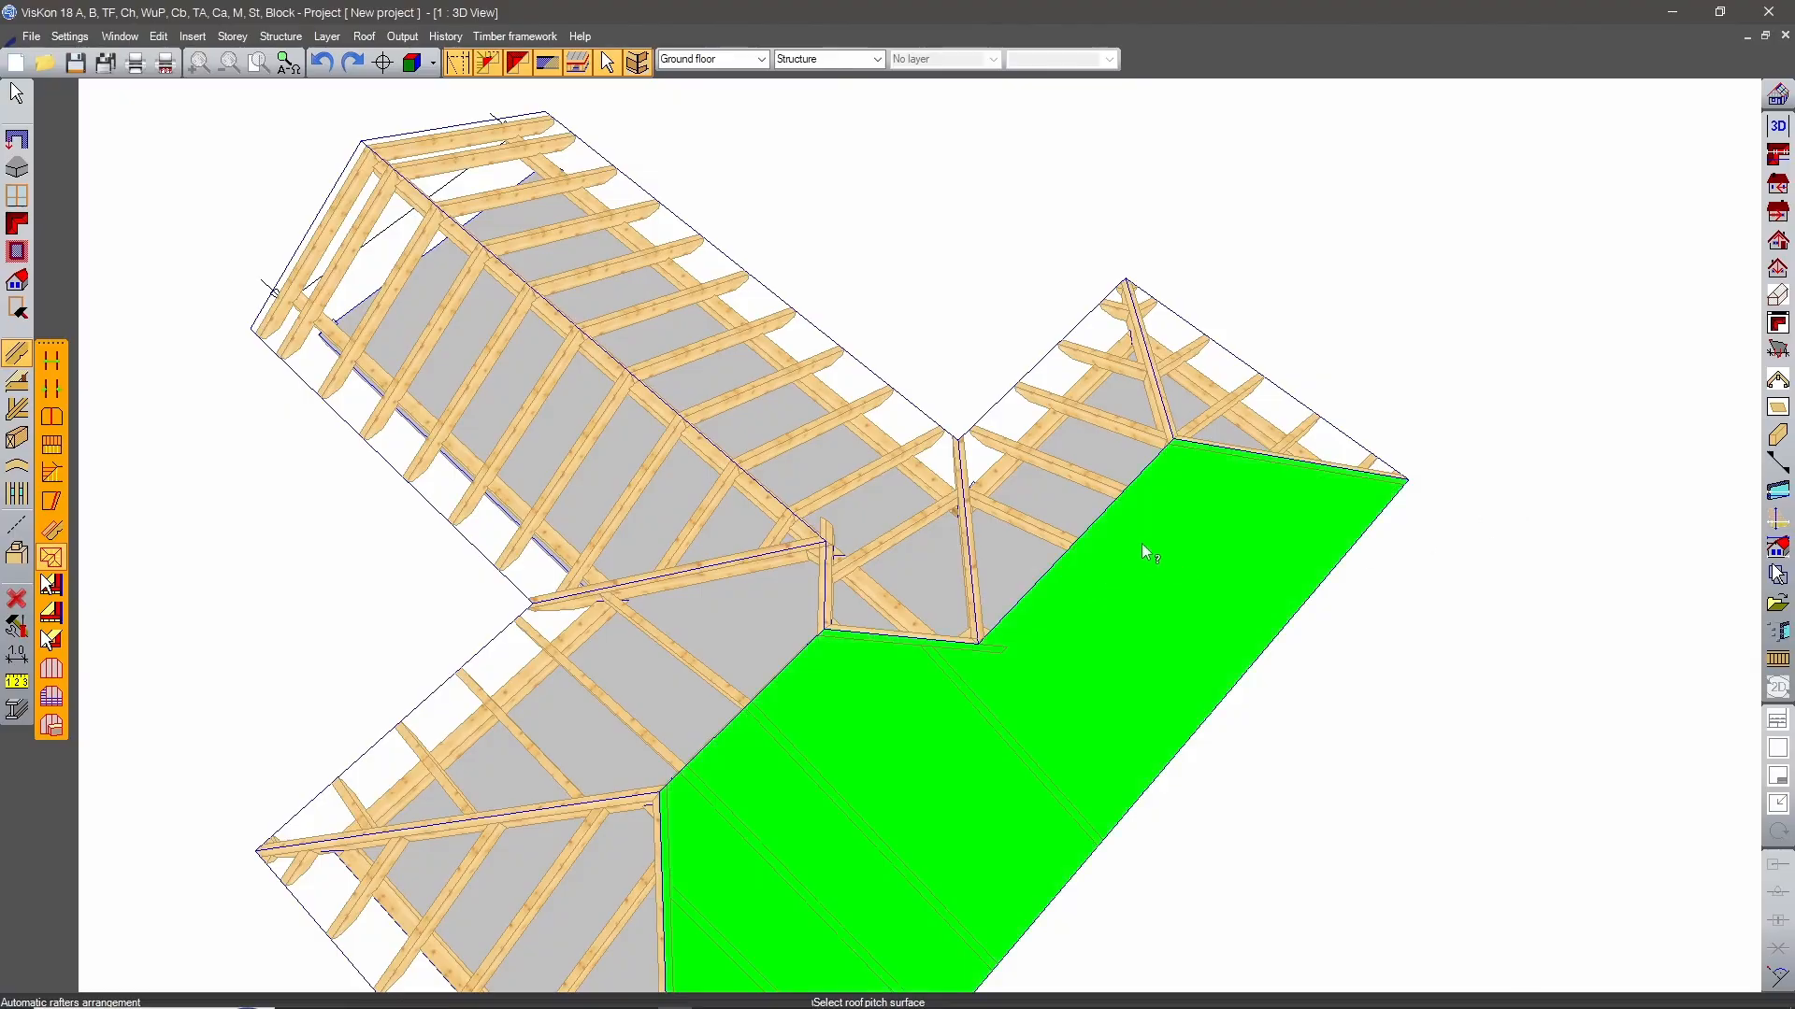
middle_drag(994, 654, 984, 486)
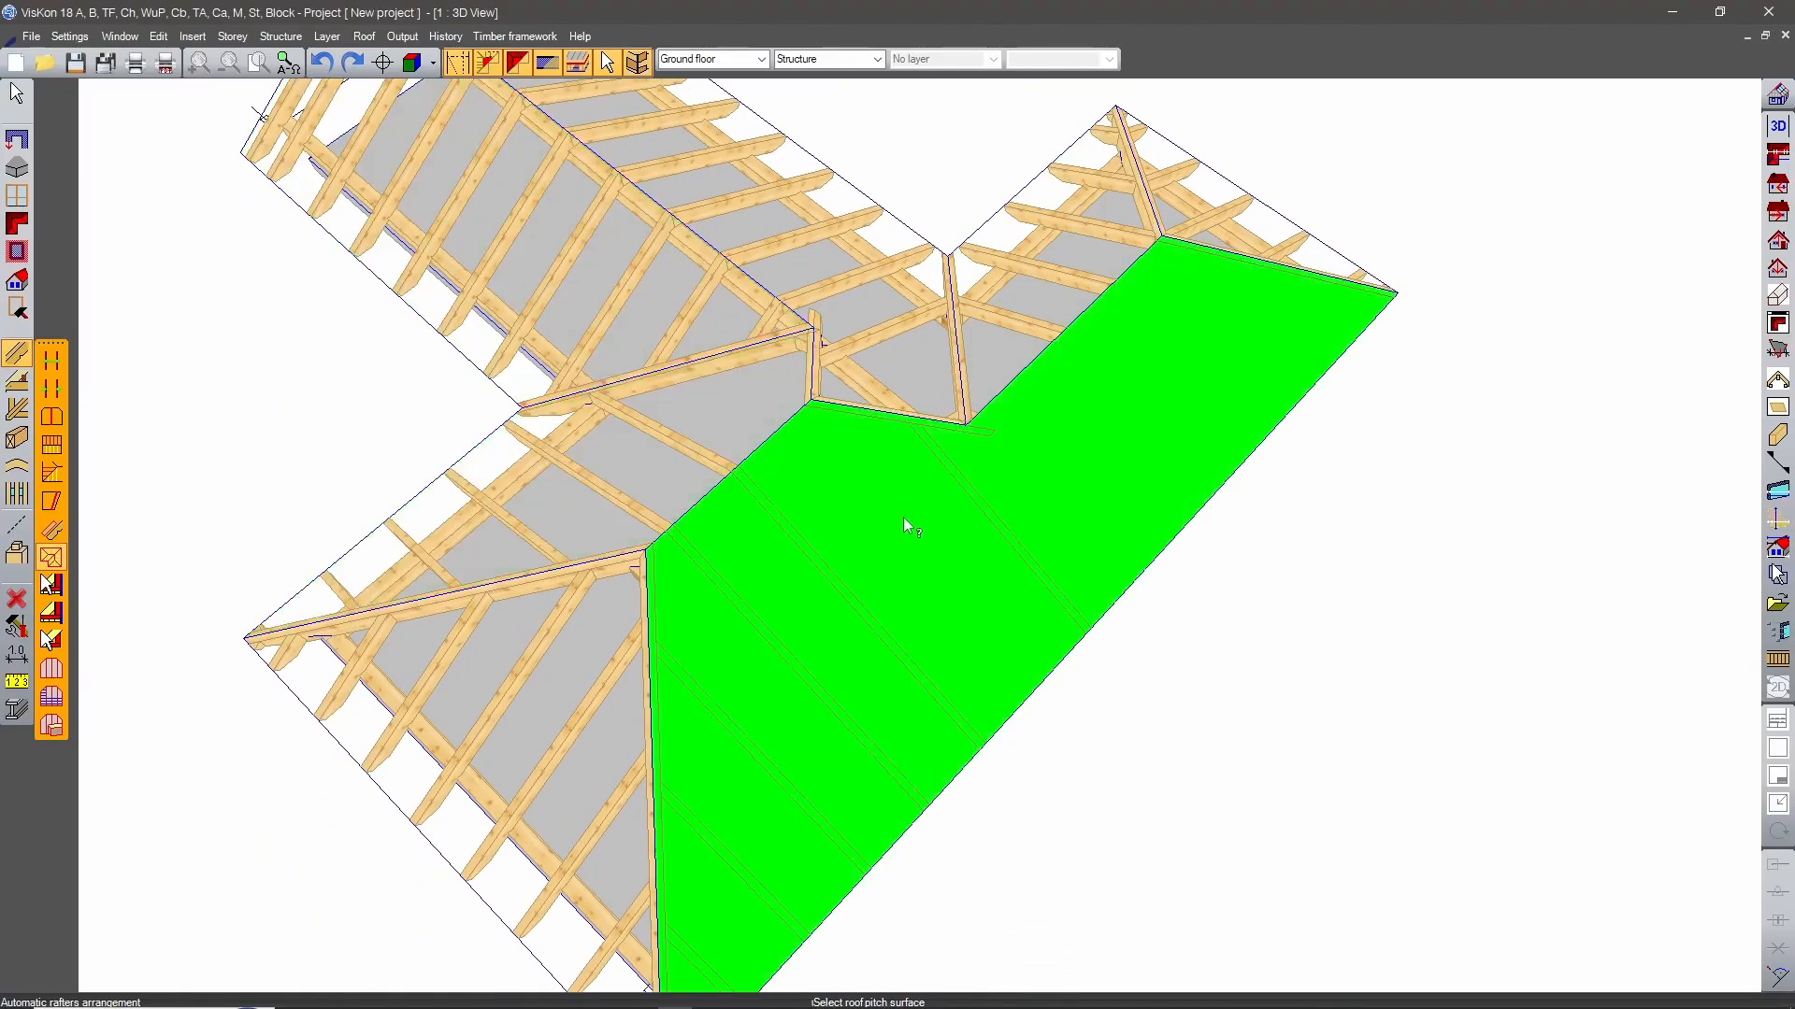
click(903, 518)
middle_drag(1386, 574, 1081, 473)
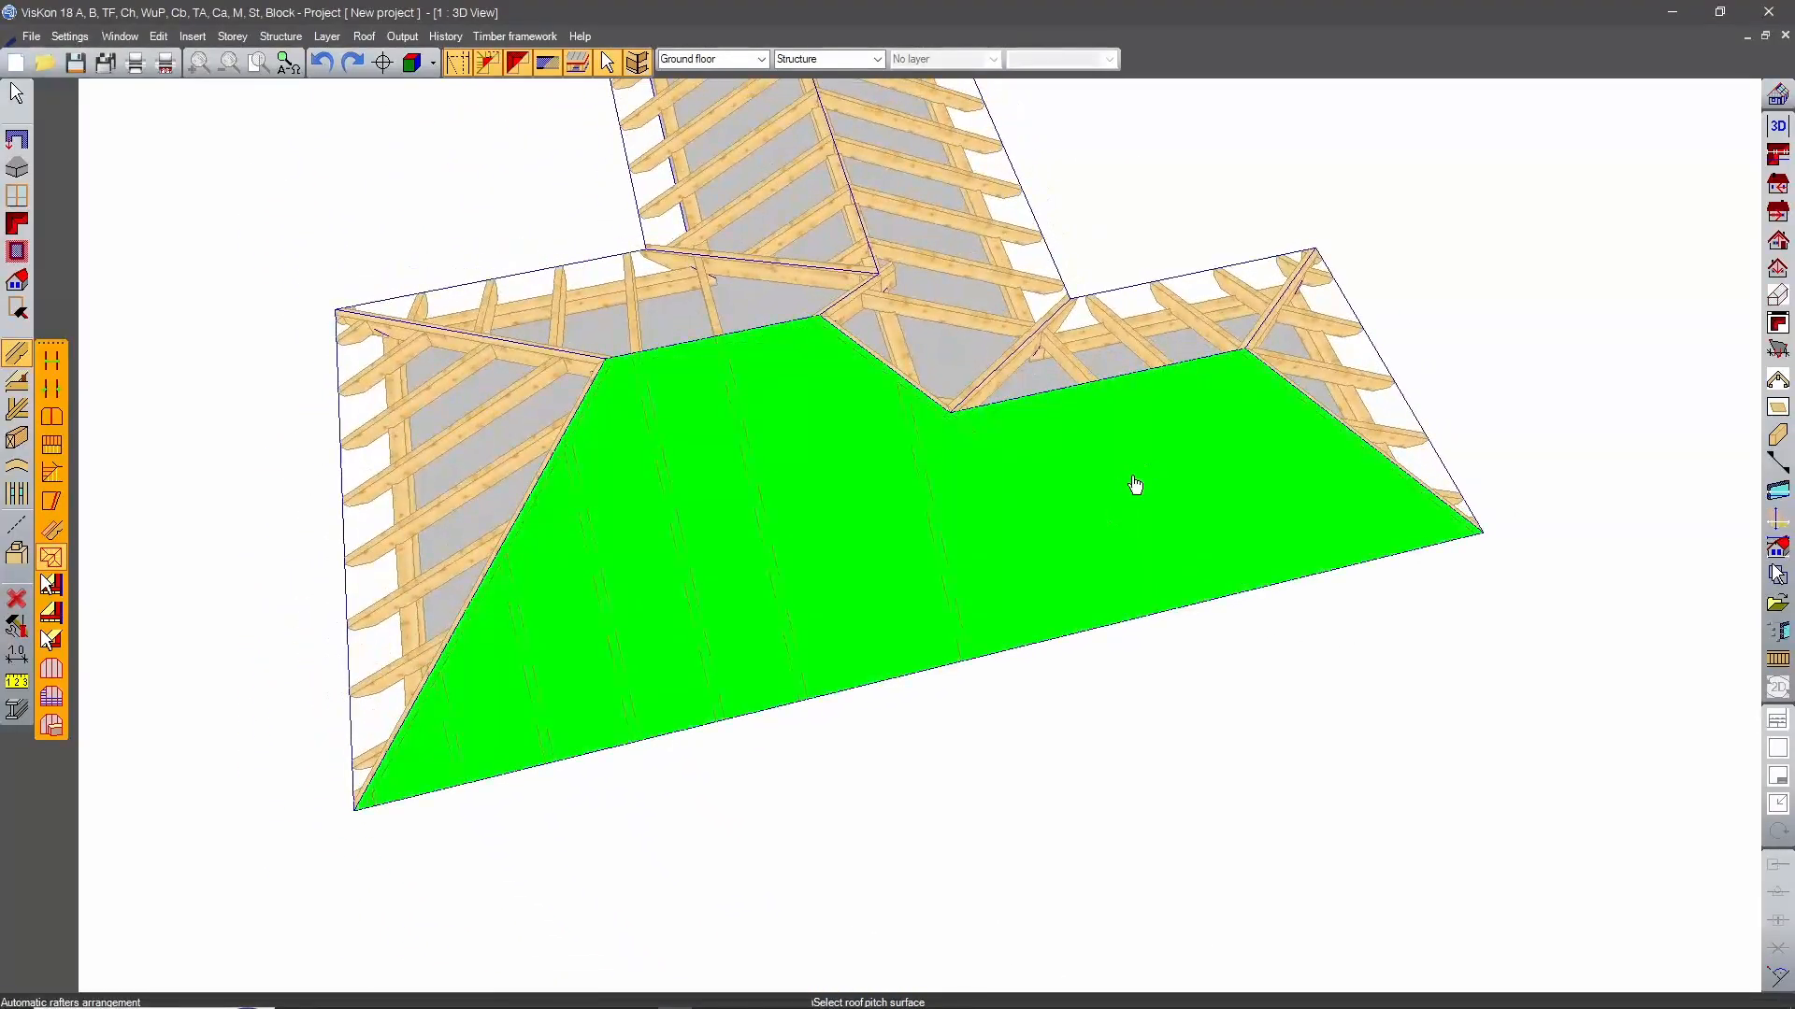
middle_drag(1411, 445, 1175, 429)
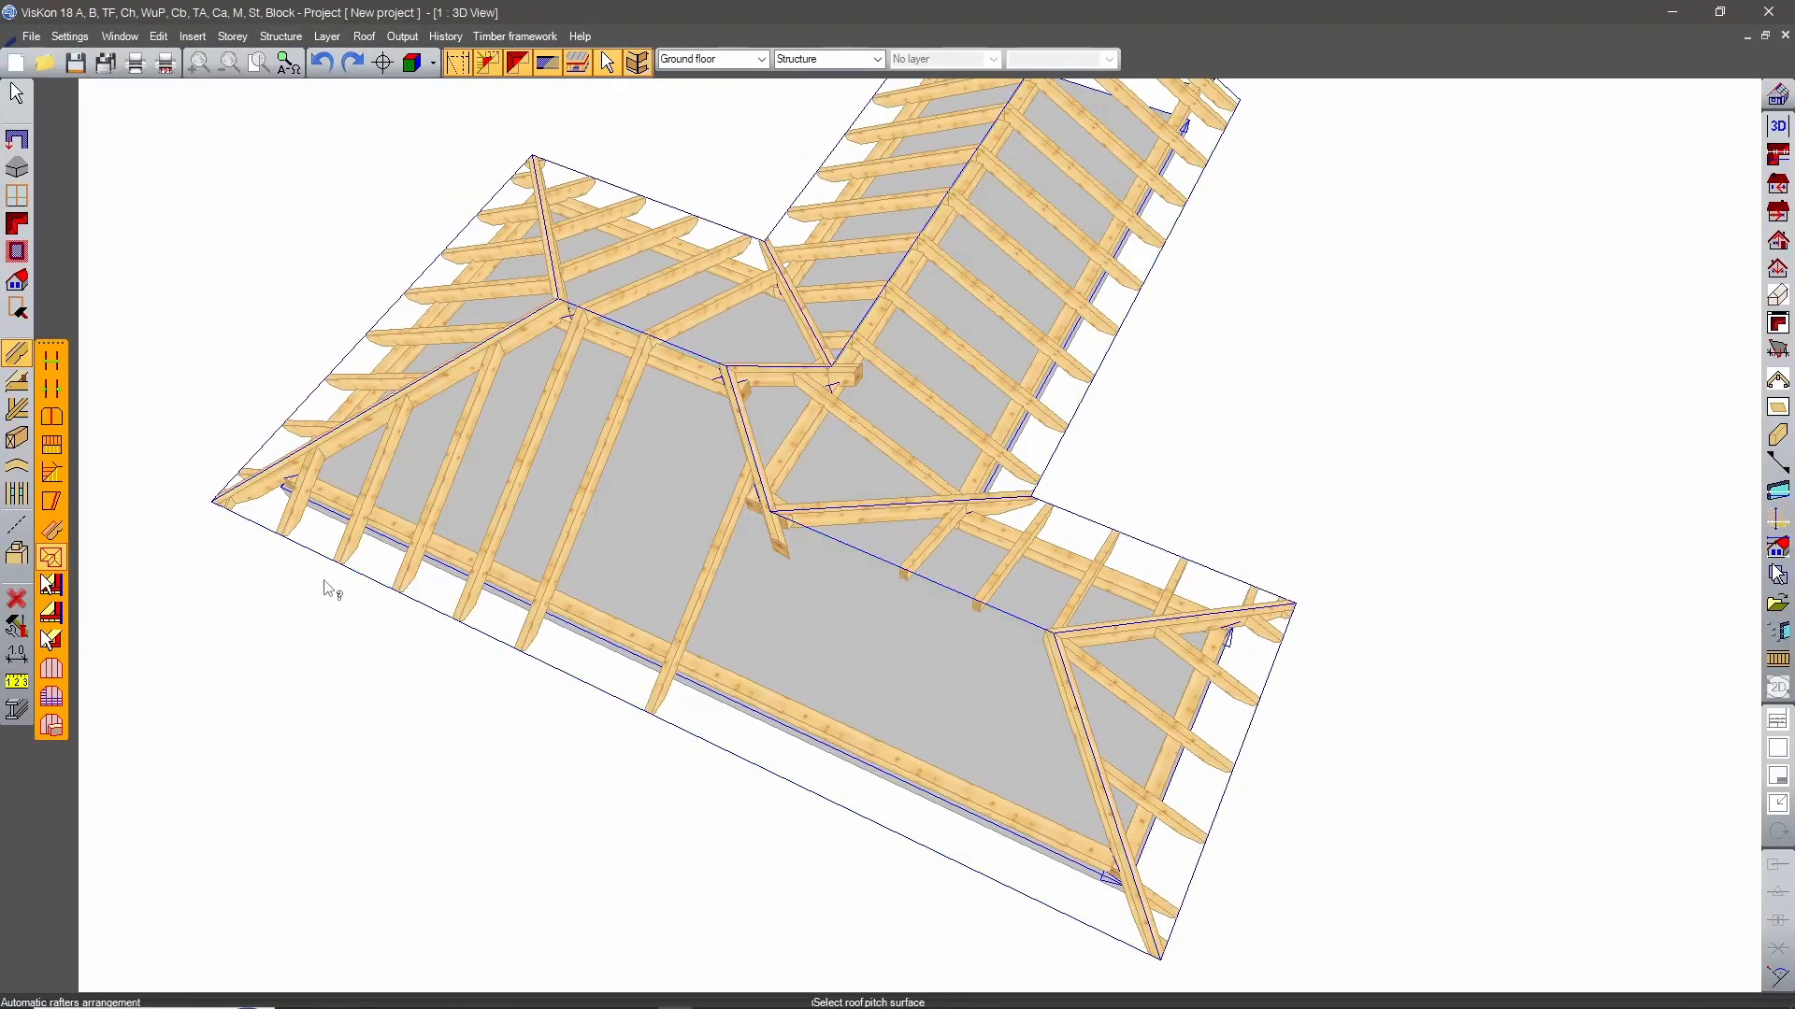
Set an individual 8 by 18 cm rafter on the long roof surface, aligned with the opposite rafter nearest the valley.
click(51, 387)
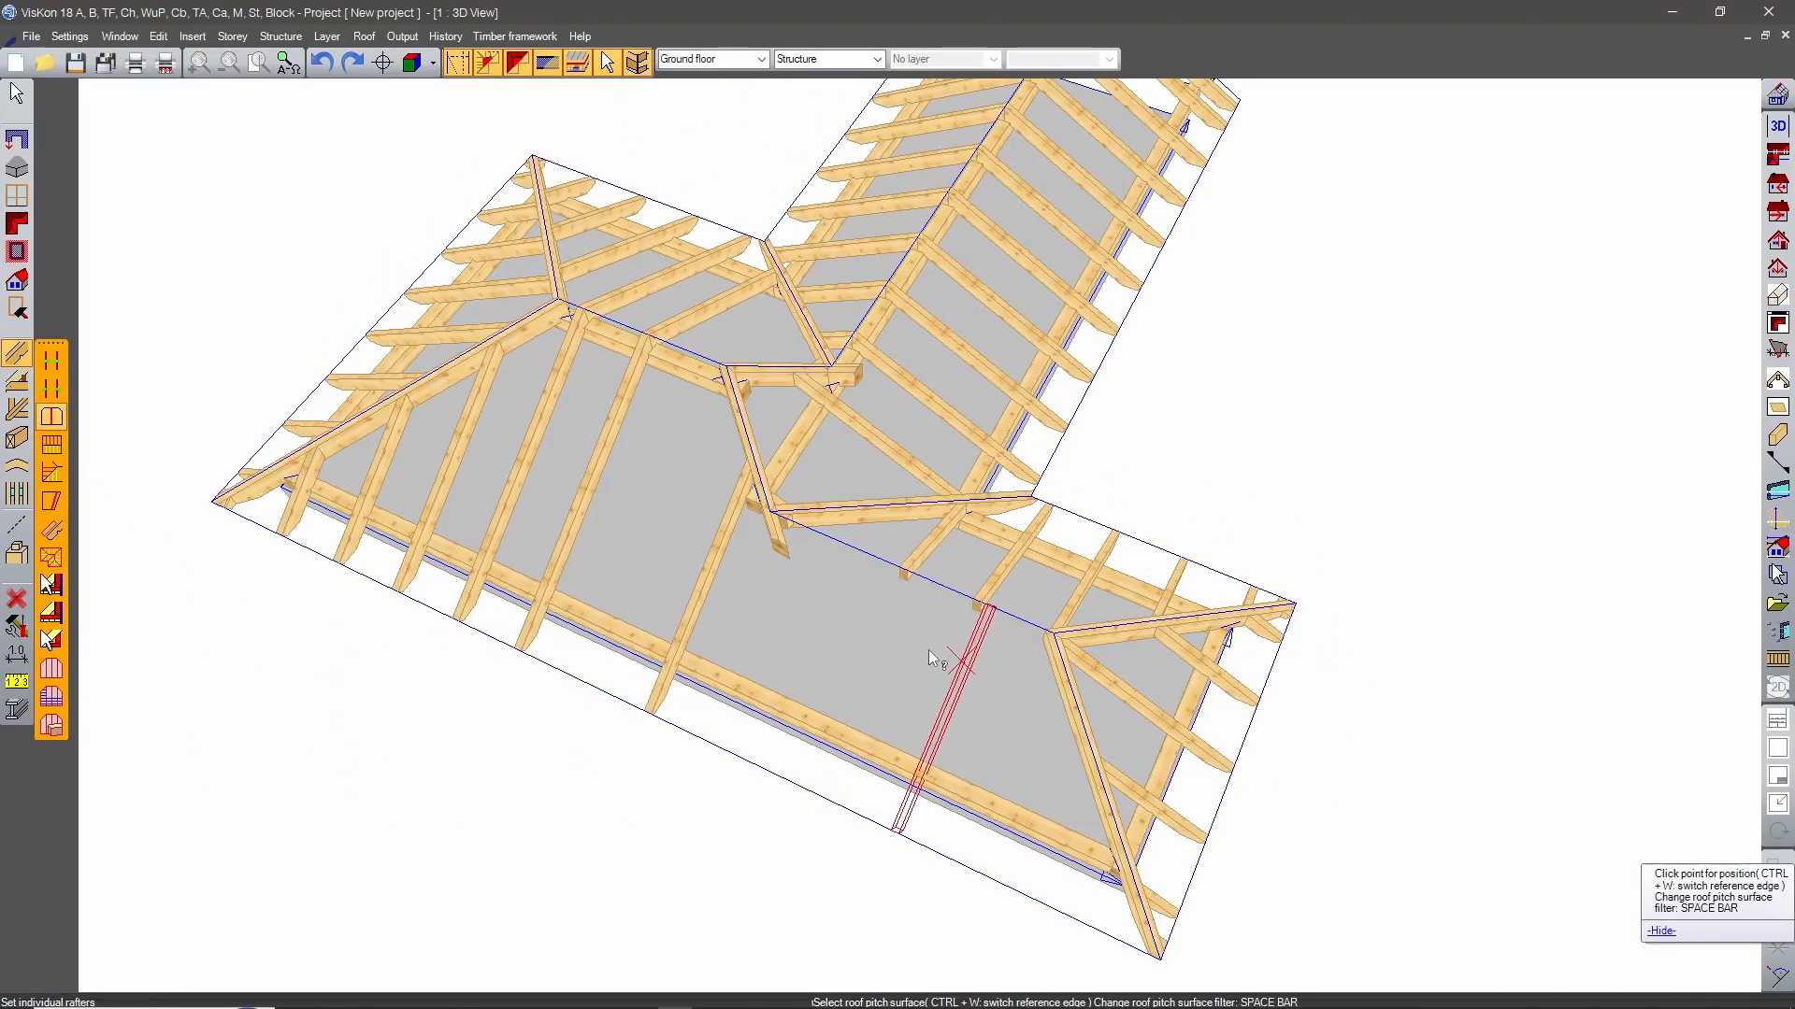
scroll(916, 635, up, 5)
scroll(901, 614, up, 2)
scroll(823, 725, up, 2)
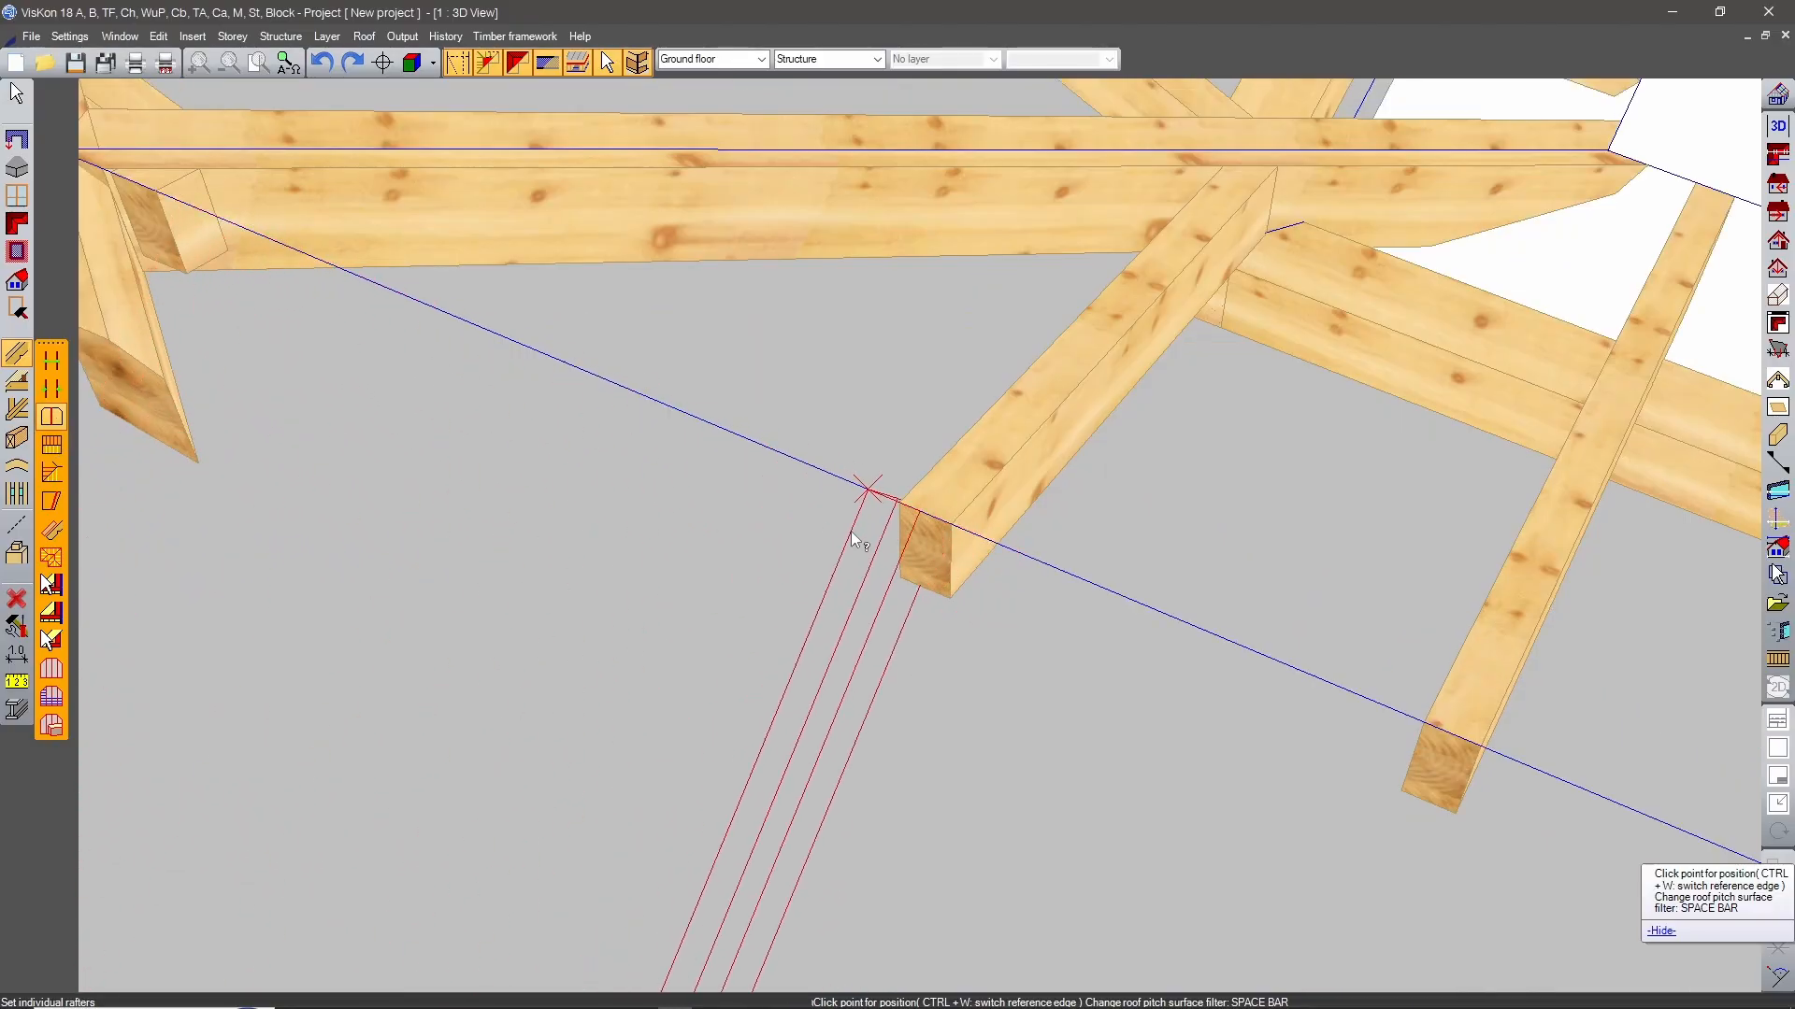
scroll(835, 521, down, 4)
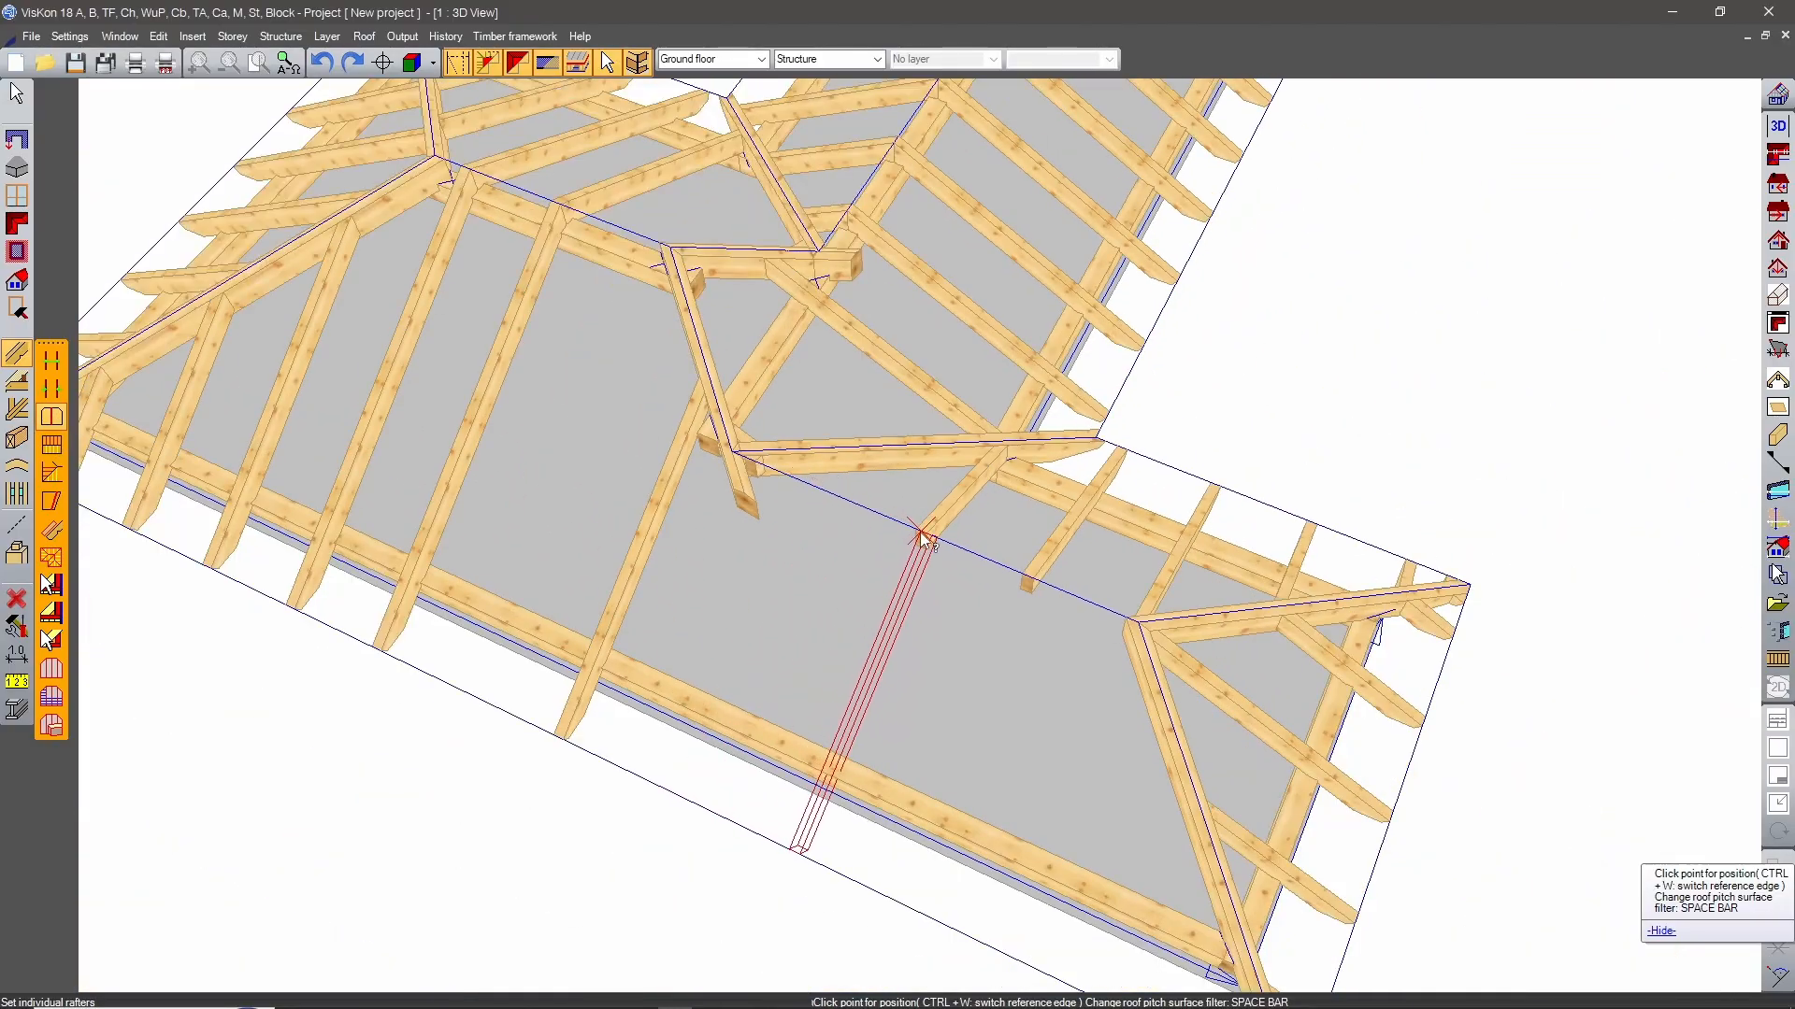
scroll(962, 565, up, 2)
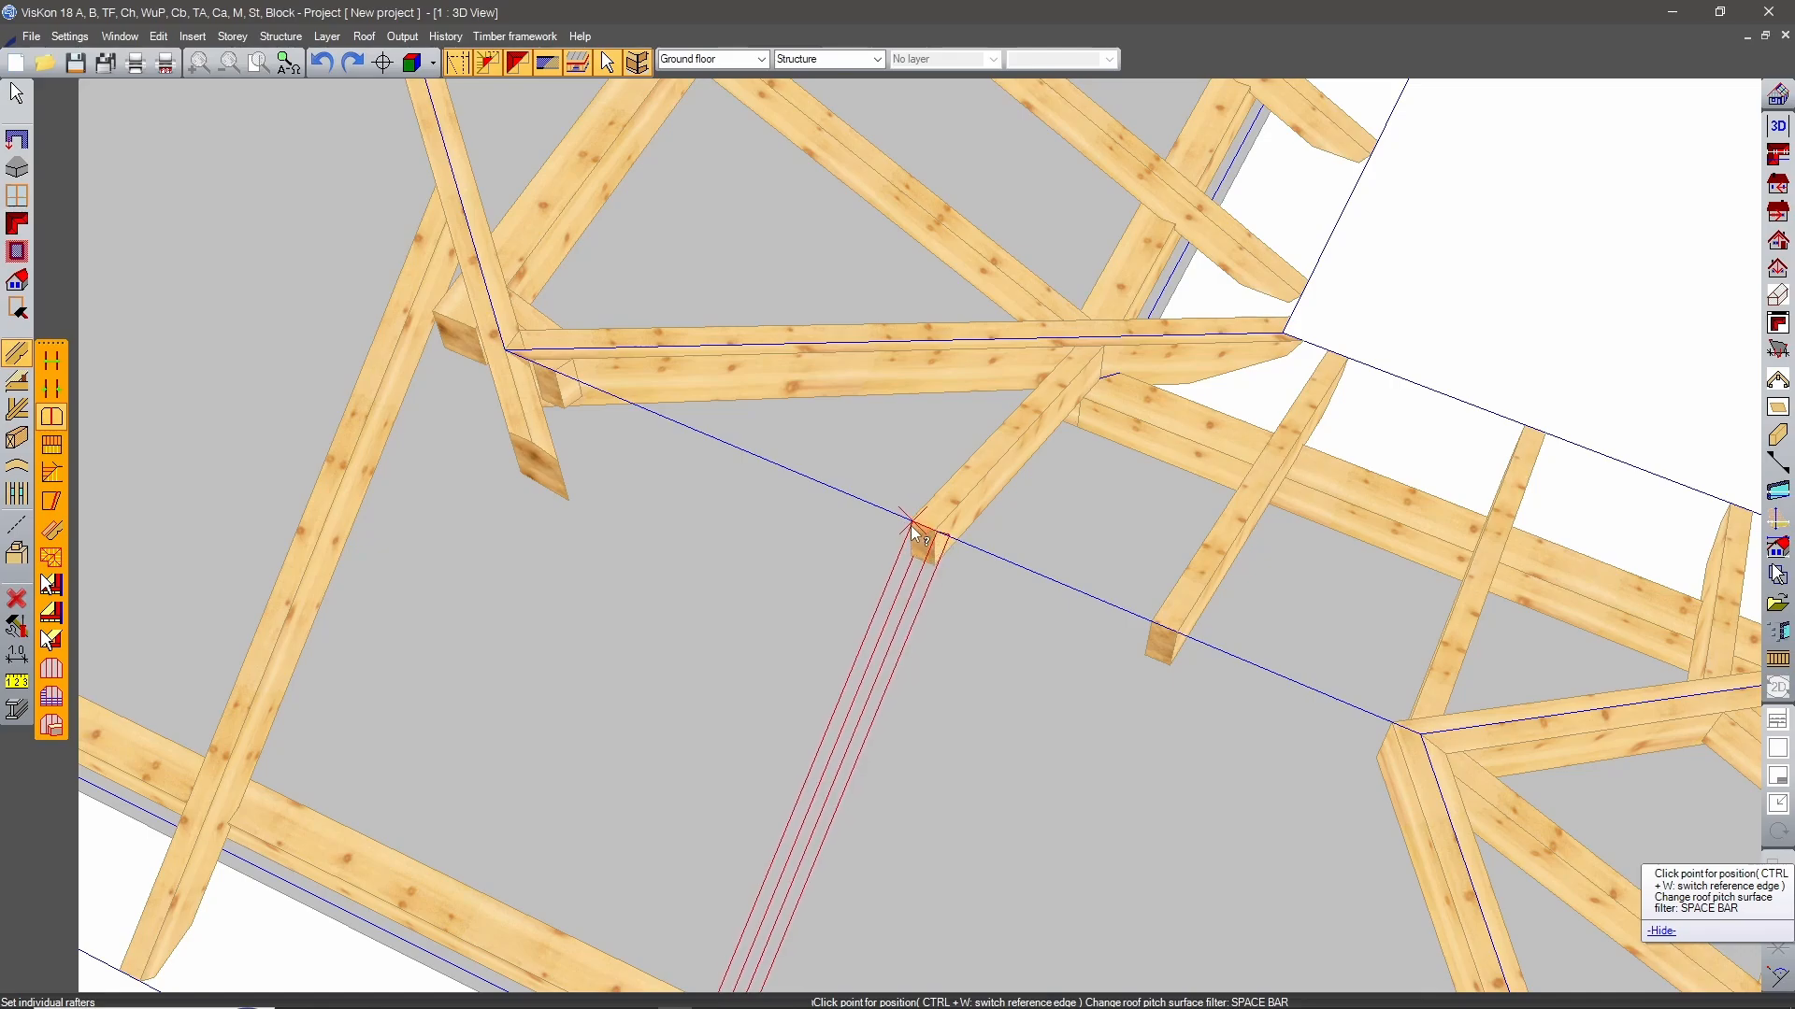
click(912, 520)
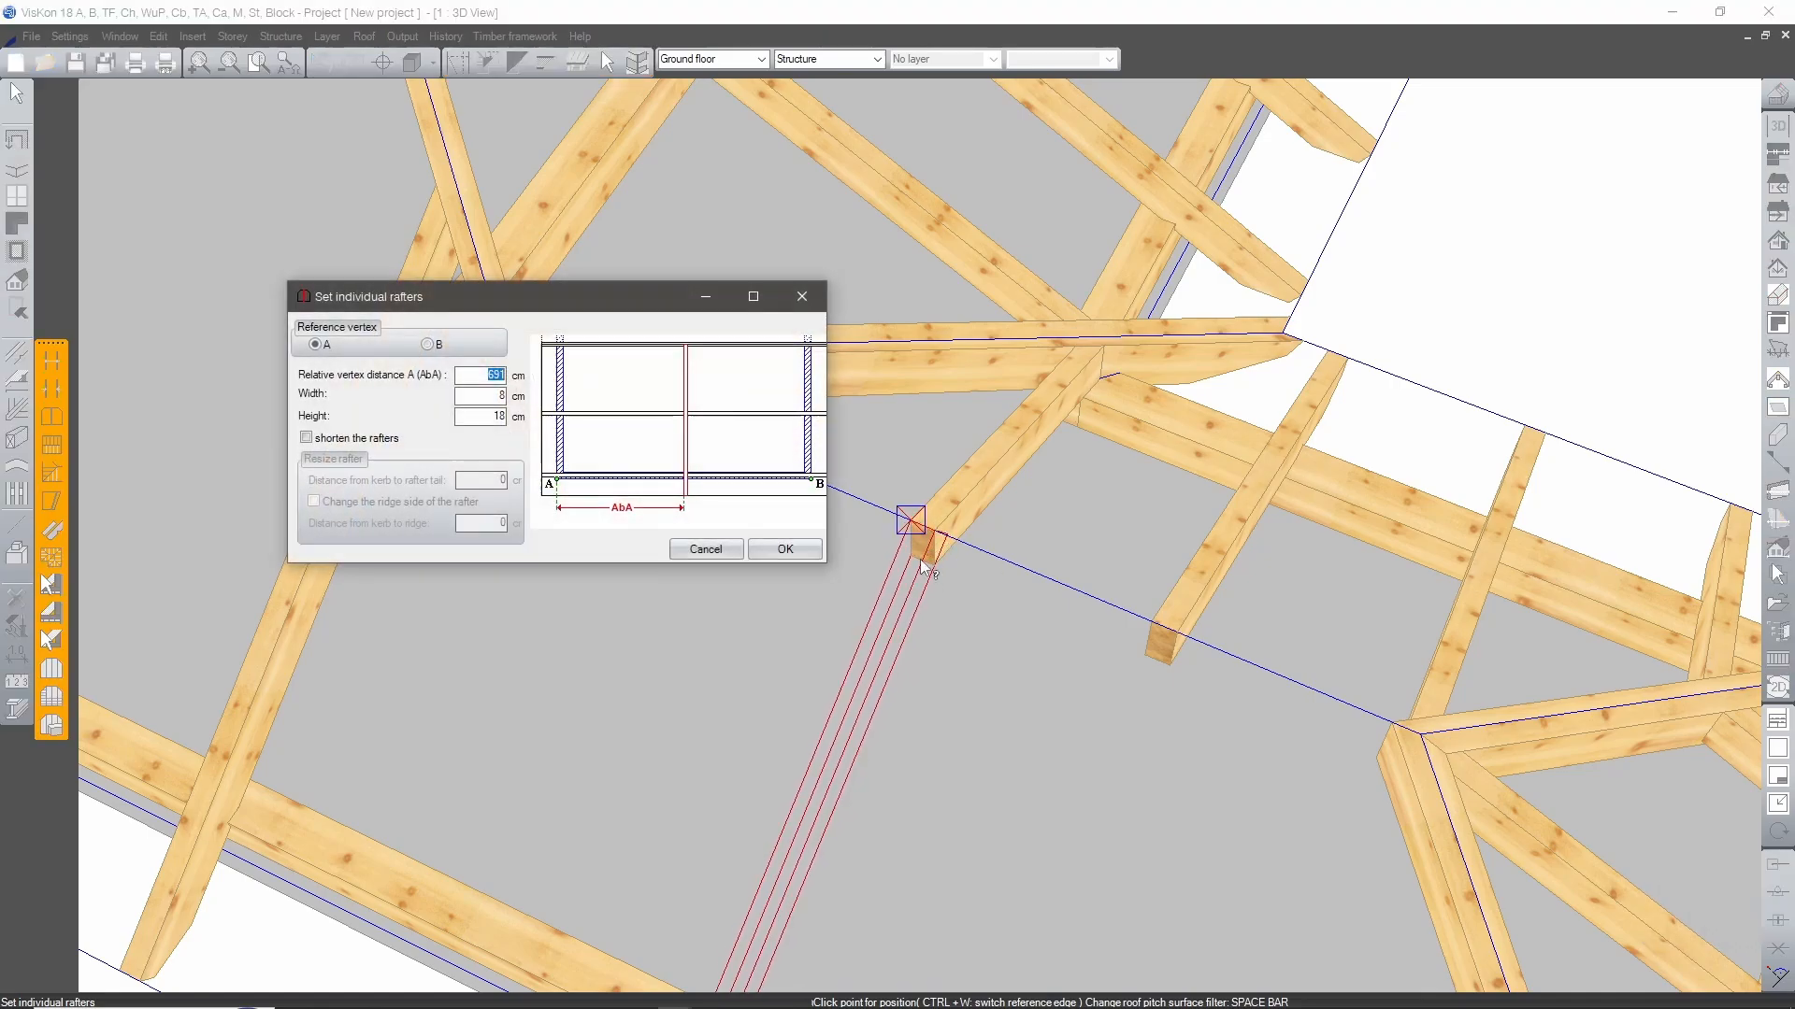
click(788, 551)
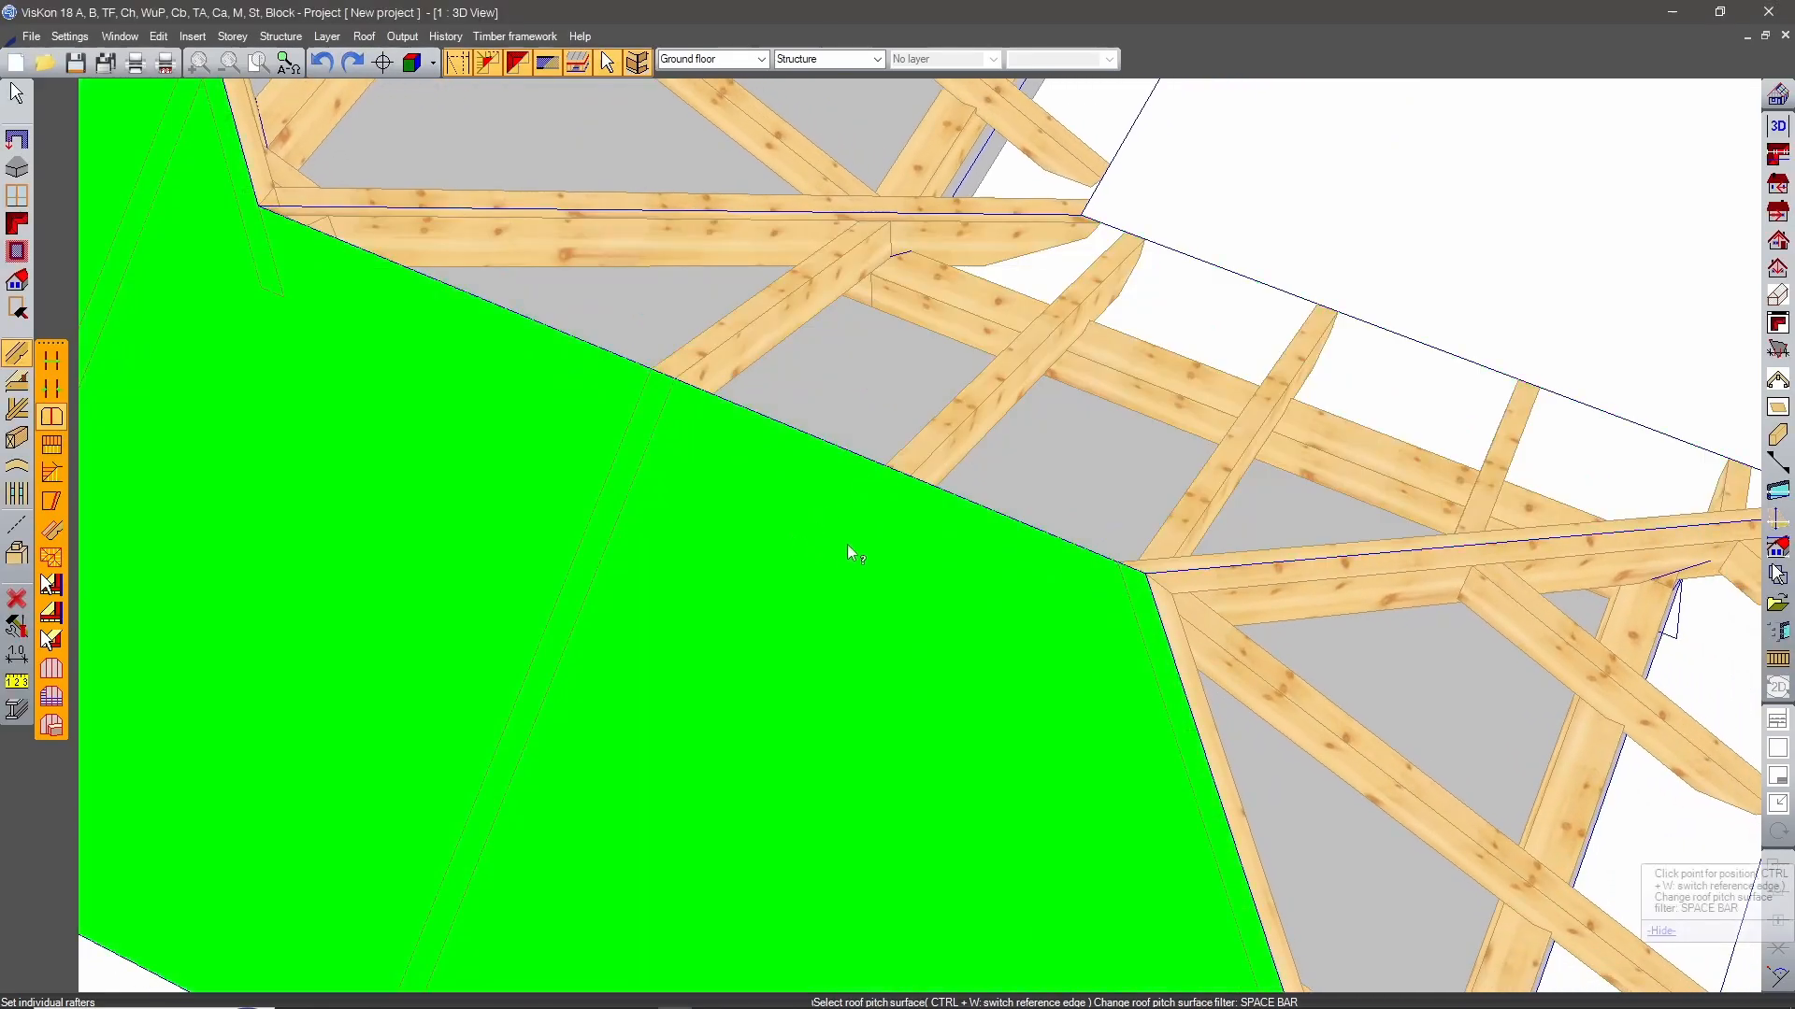
Set two more individual rafters on the long roof surface, in line with the next opposite rafters toward the narrower hip end.
click(847, 544)
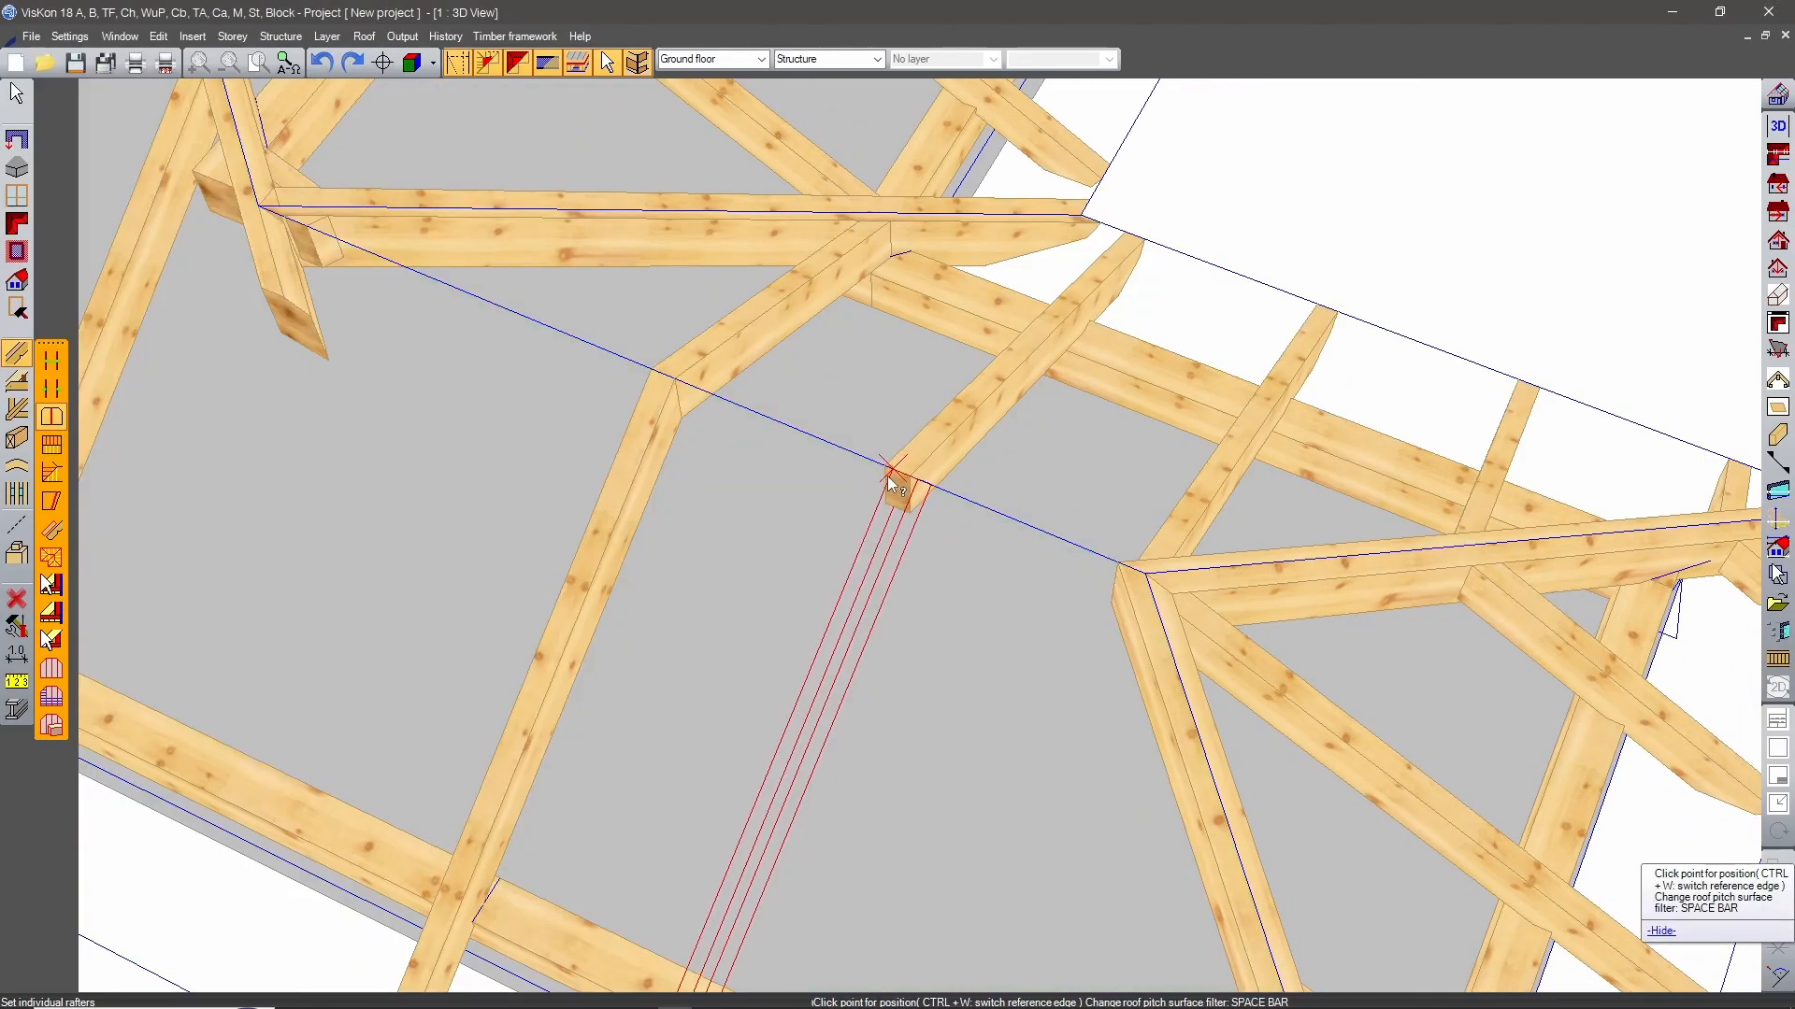
click(886, 467)
click(784, 553)
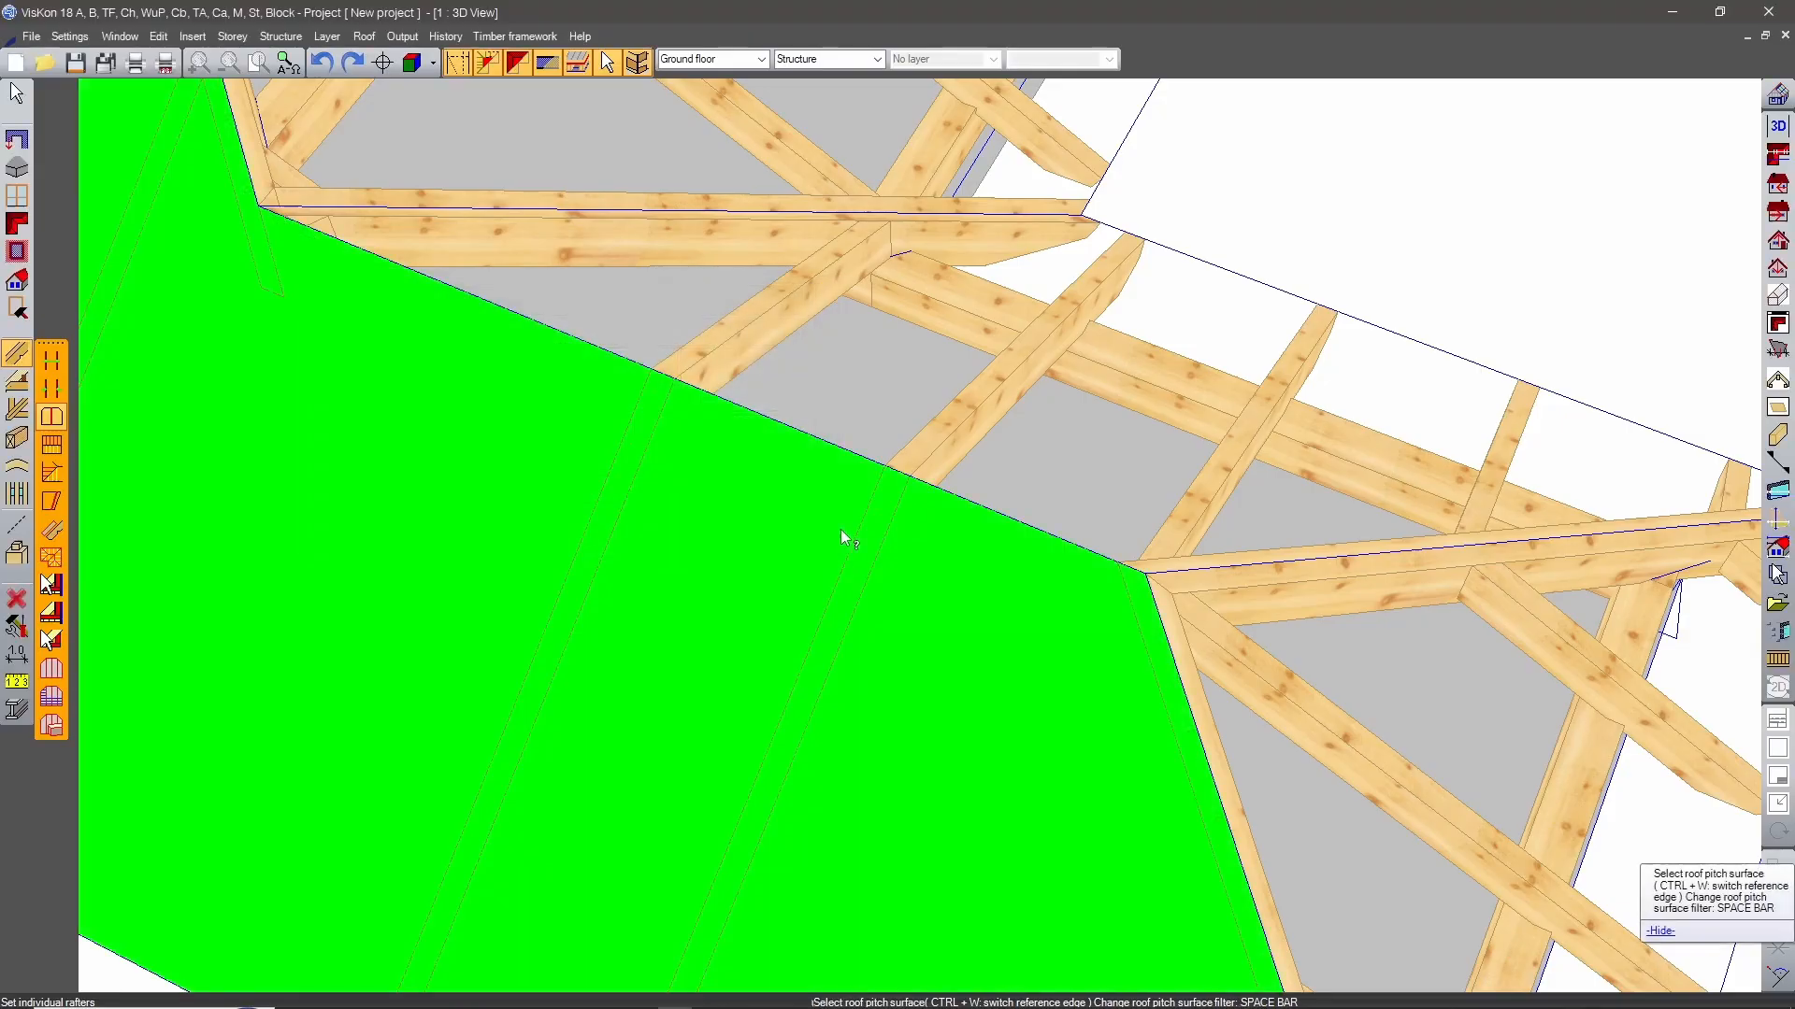
click(1008, 570)
click(1253, 224)
click(787, 549)
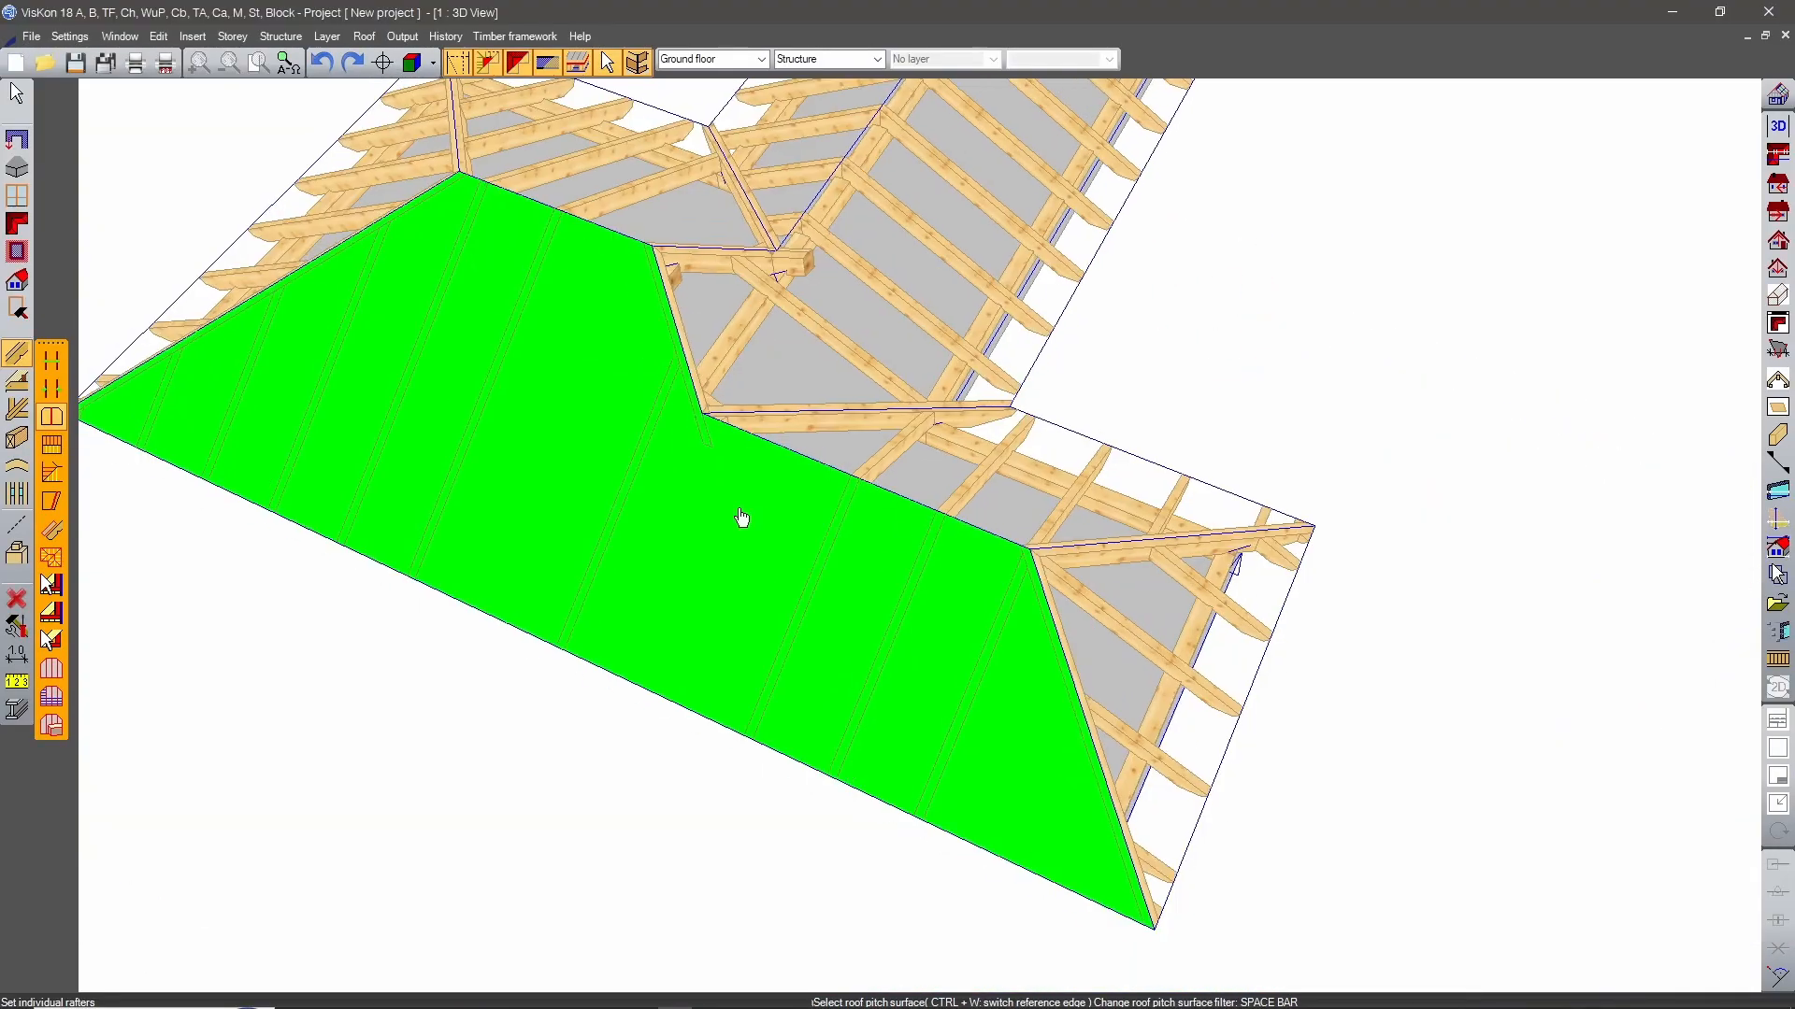
Set the last two individual rafters on the long roof surface, filling the area beside the hip at the narrower end.
click(743, 520)
click(1123, 139)
click(800, 550)
click(890, 650)
click(1262, 221)
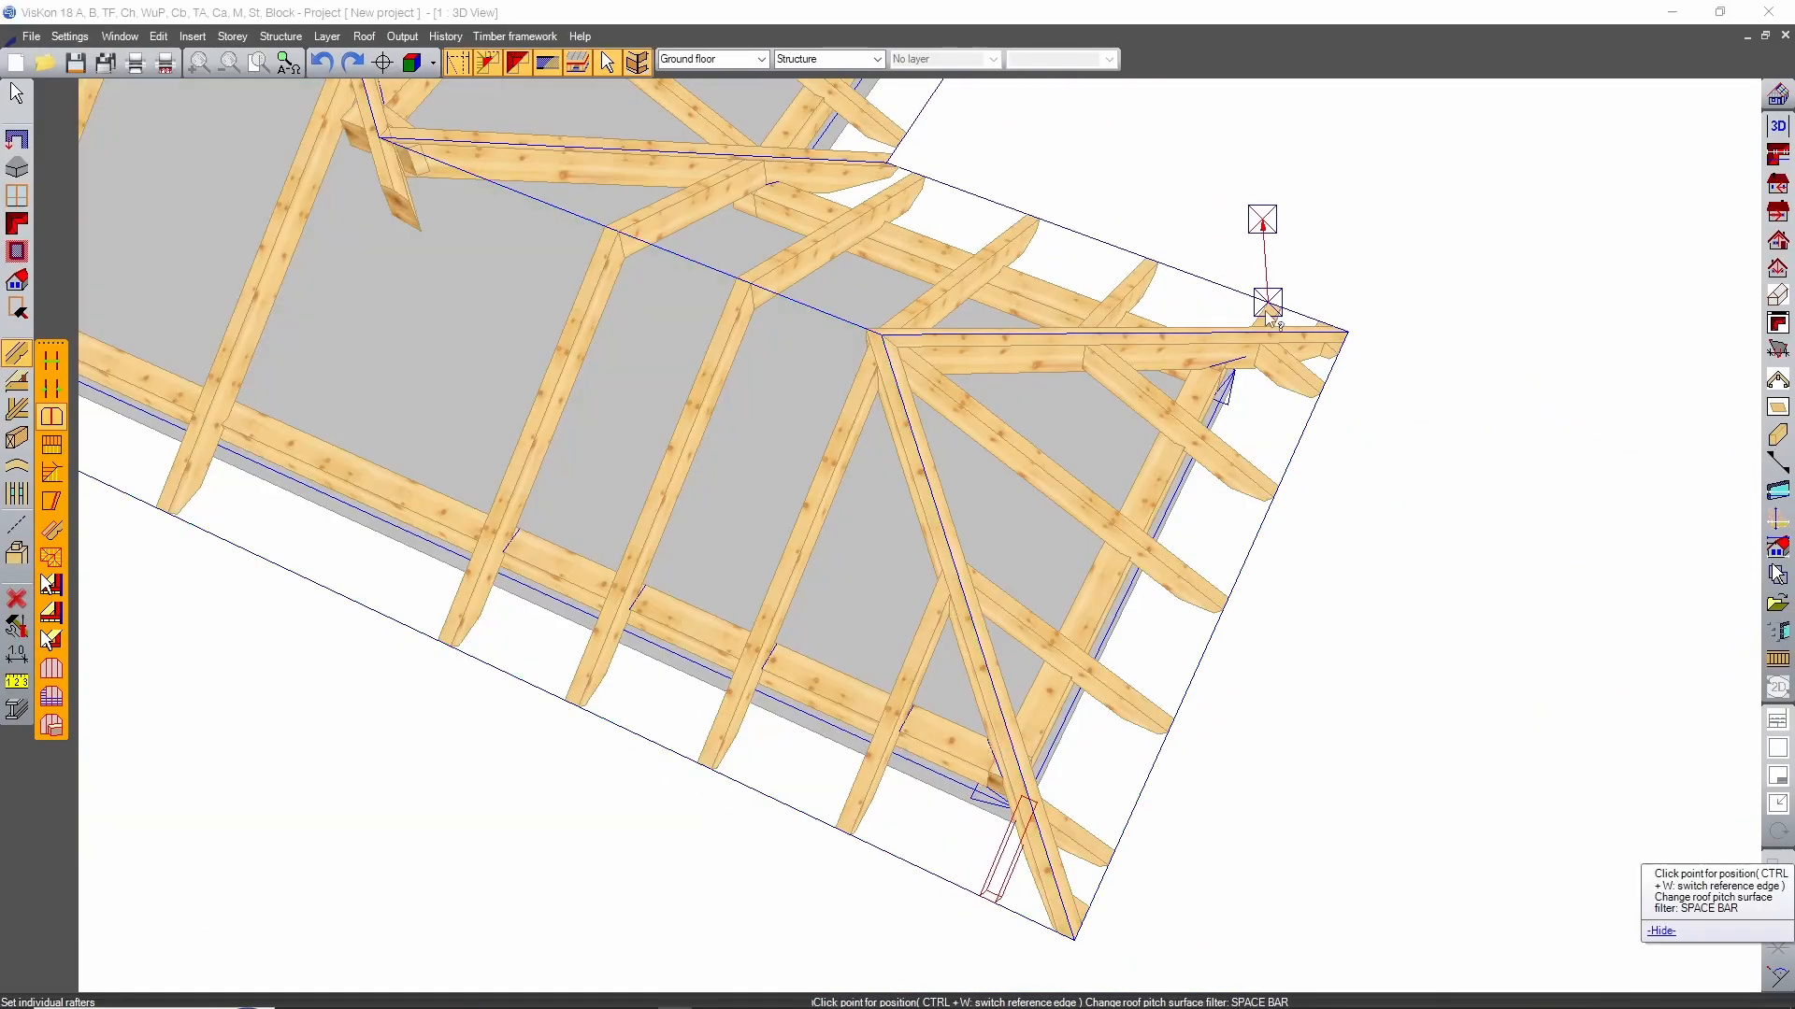
click(787, 550)
Arrange two intermediate rafters at approximately 75 cm spacing in the gap beneath the valley, without fixed rafters at the start and end points.
scroll(817, 622, down, 5)
middle_drag(817, 623, 1142, 688)
scroll(1142, 688, up, 4)
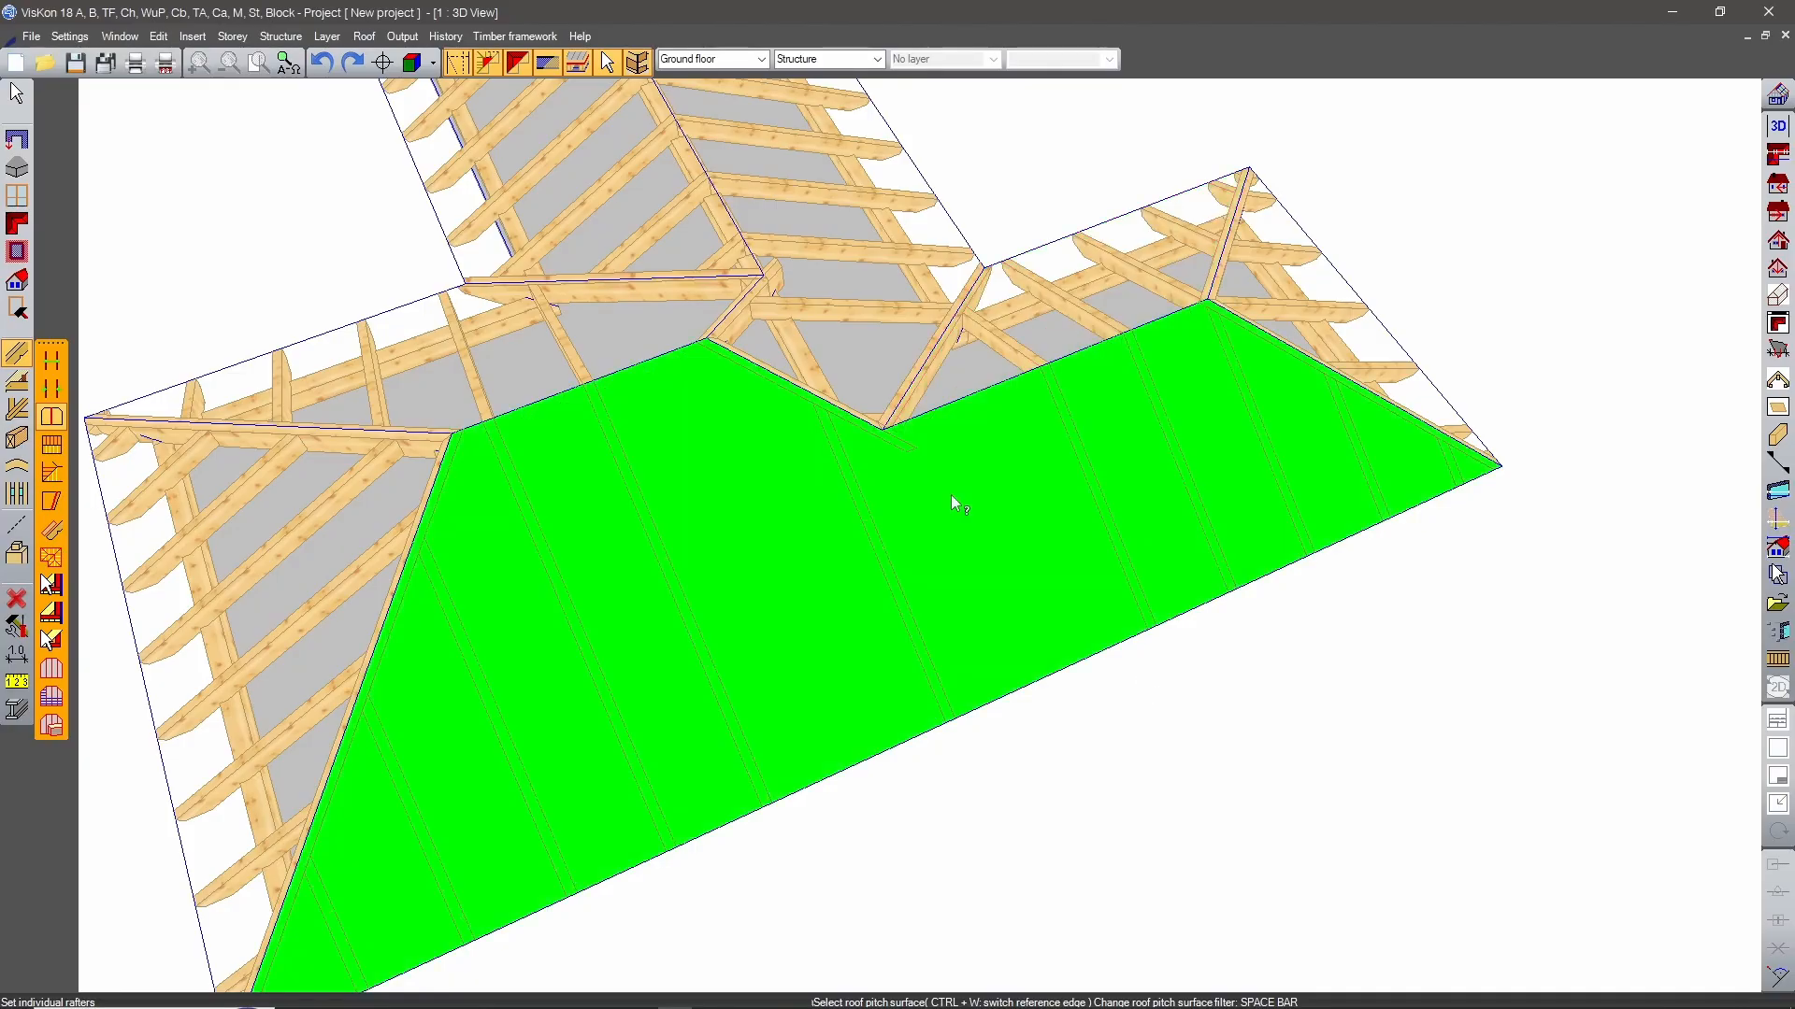
click(951, 495)
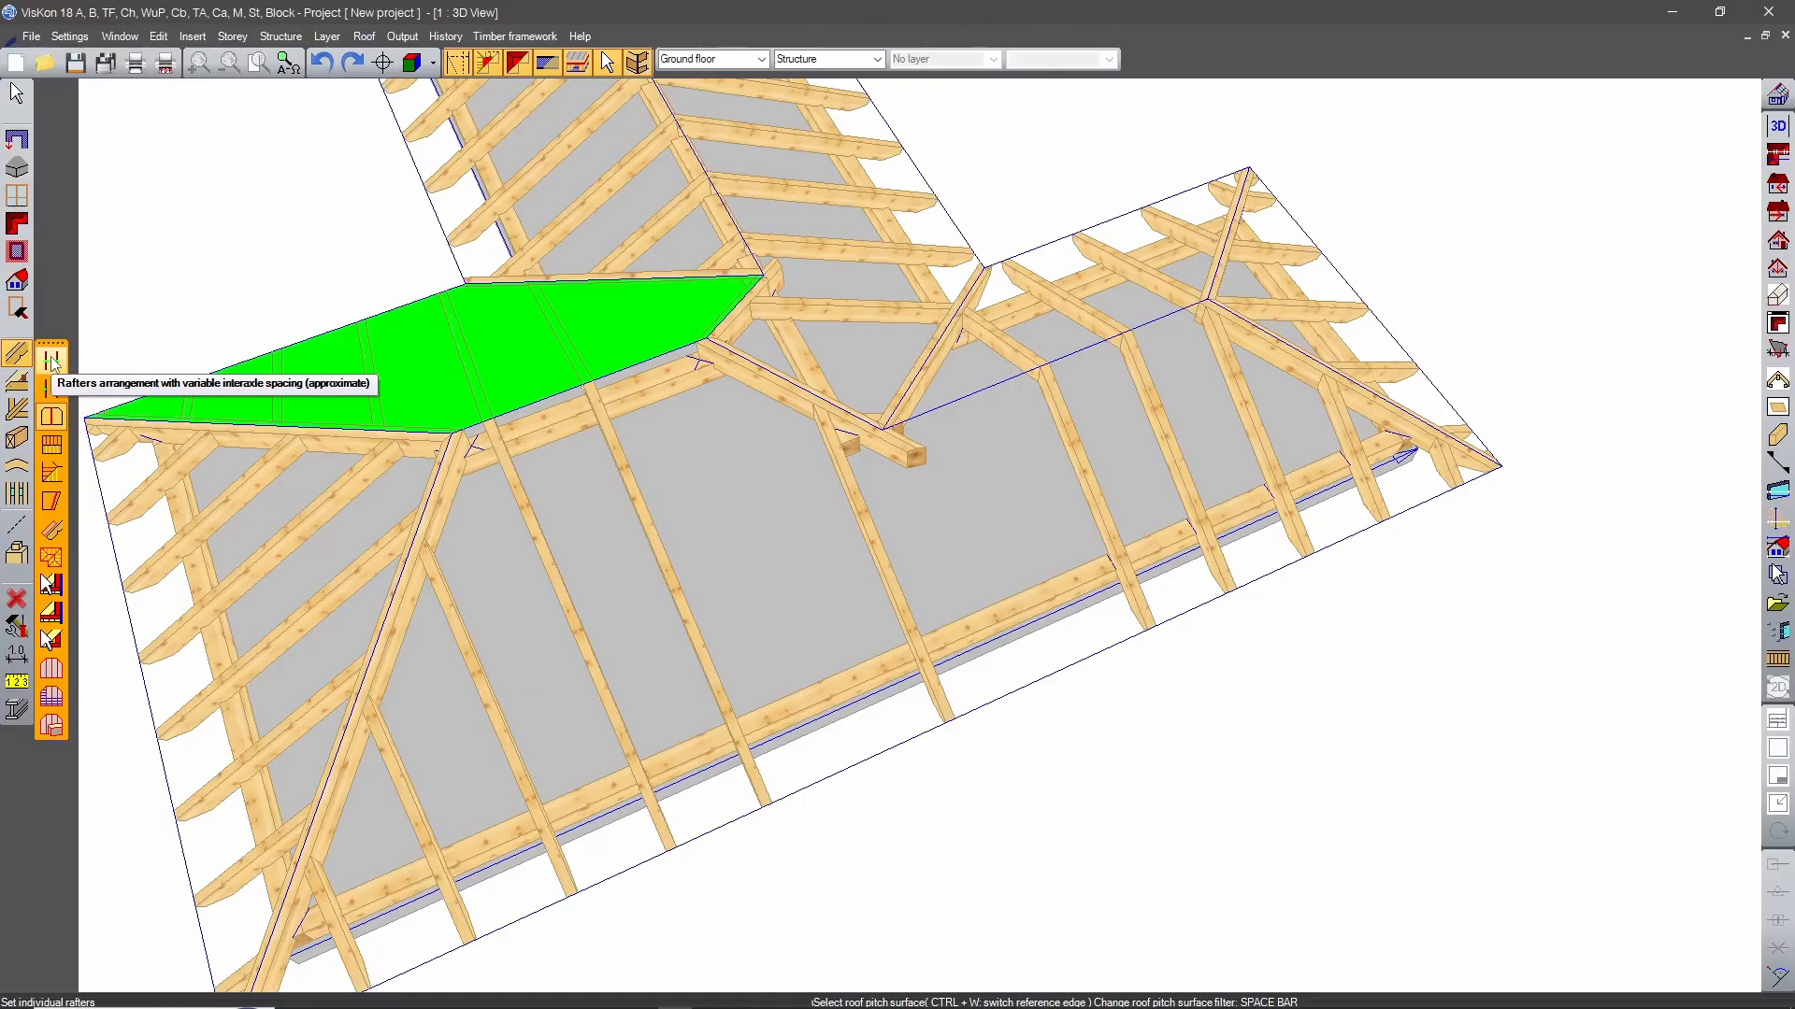
click(51, 361)
click(989, 530)
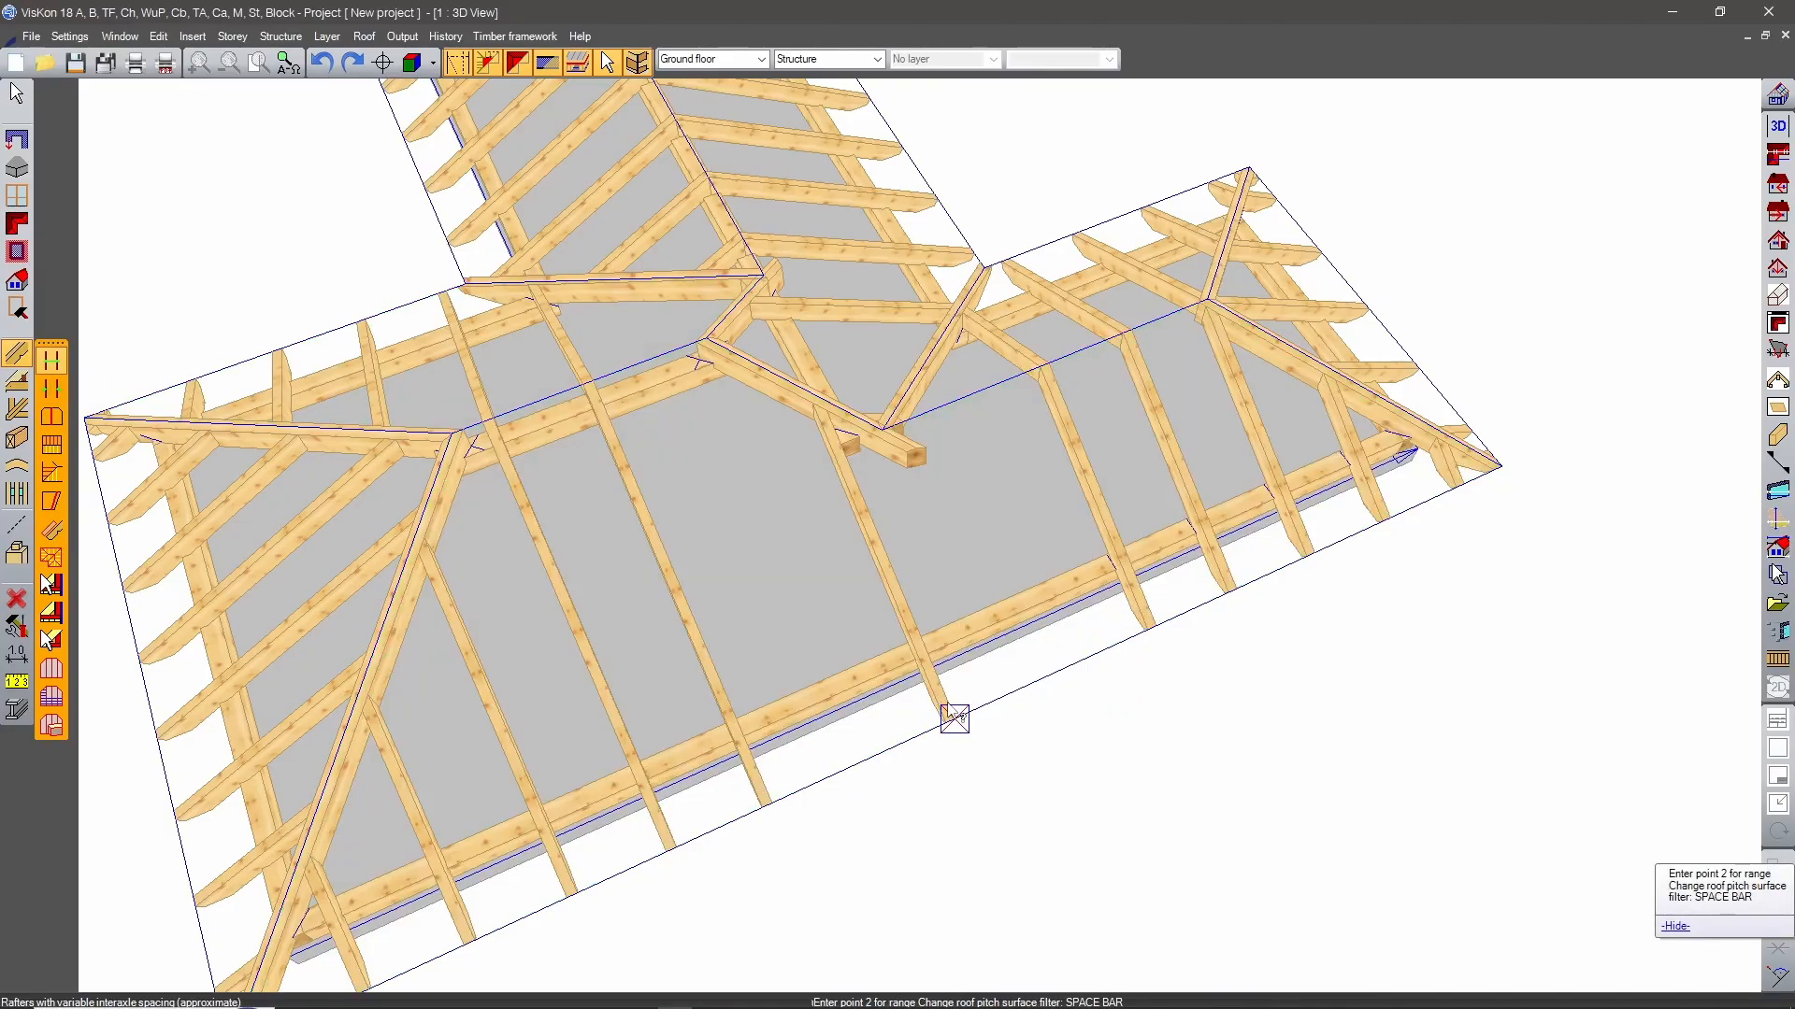
click(1147, 628)
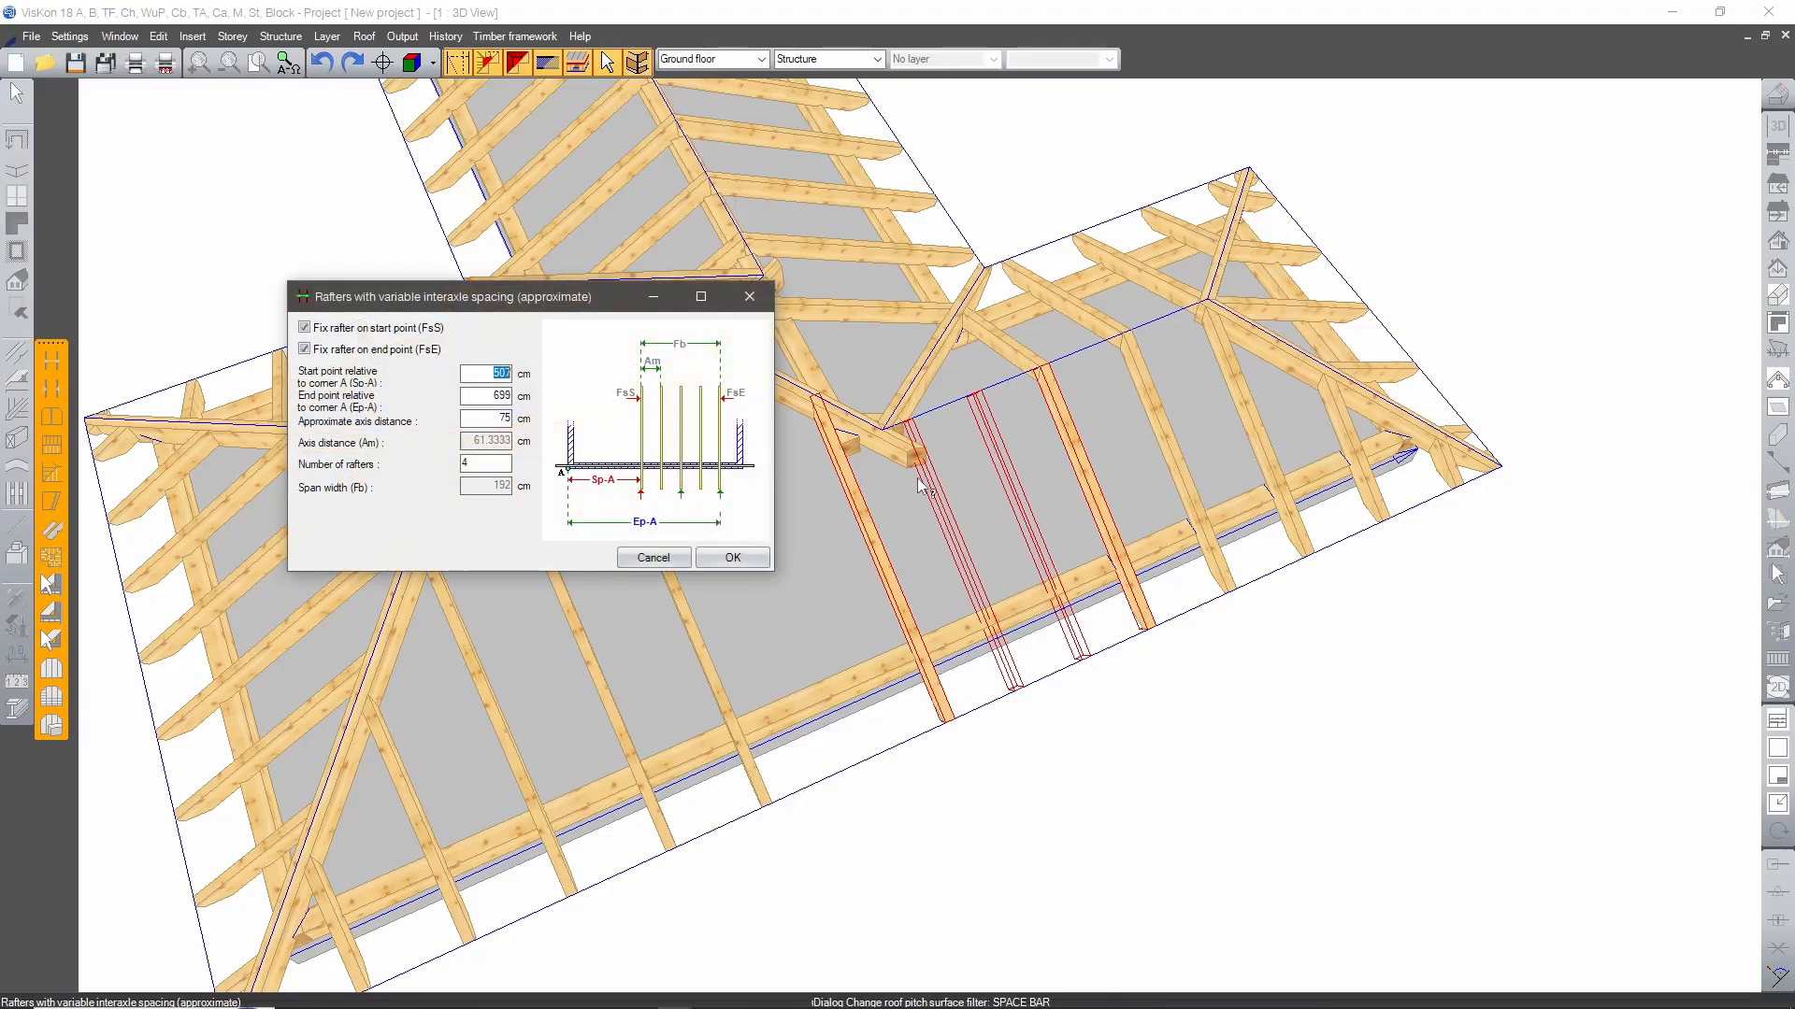
click(409, 350)
click(381, 329)
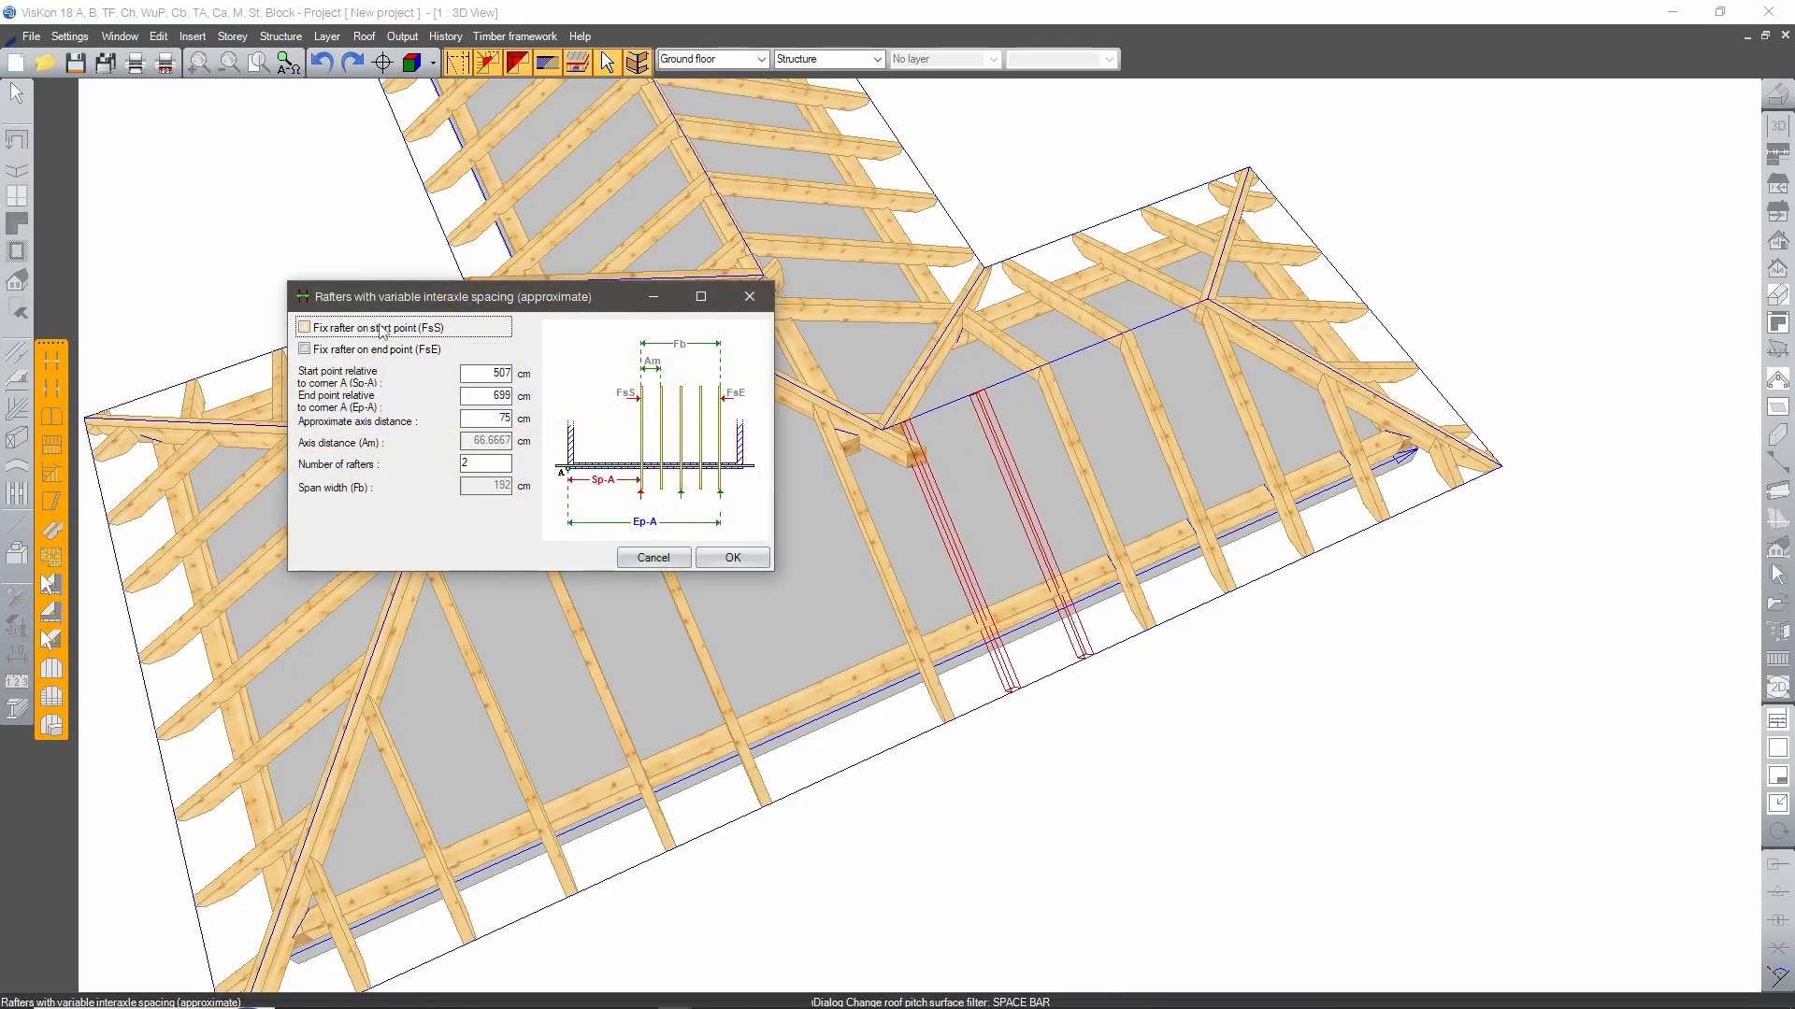
click(722, 556)
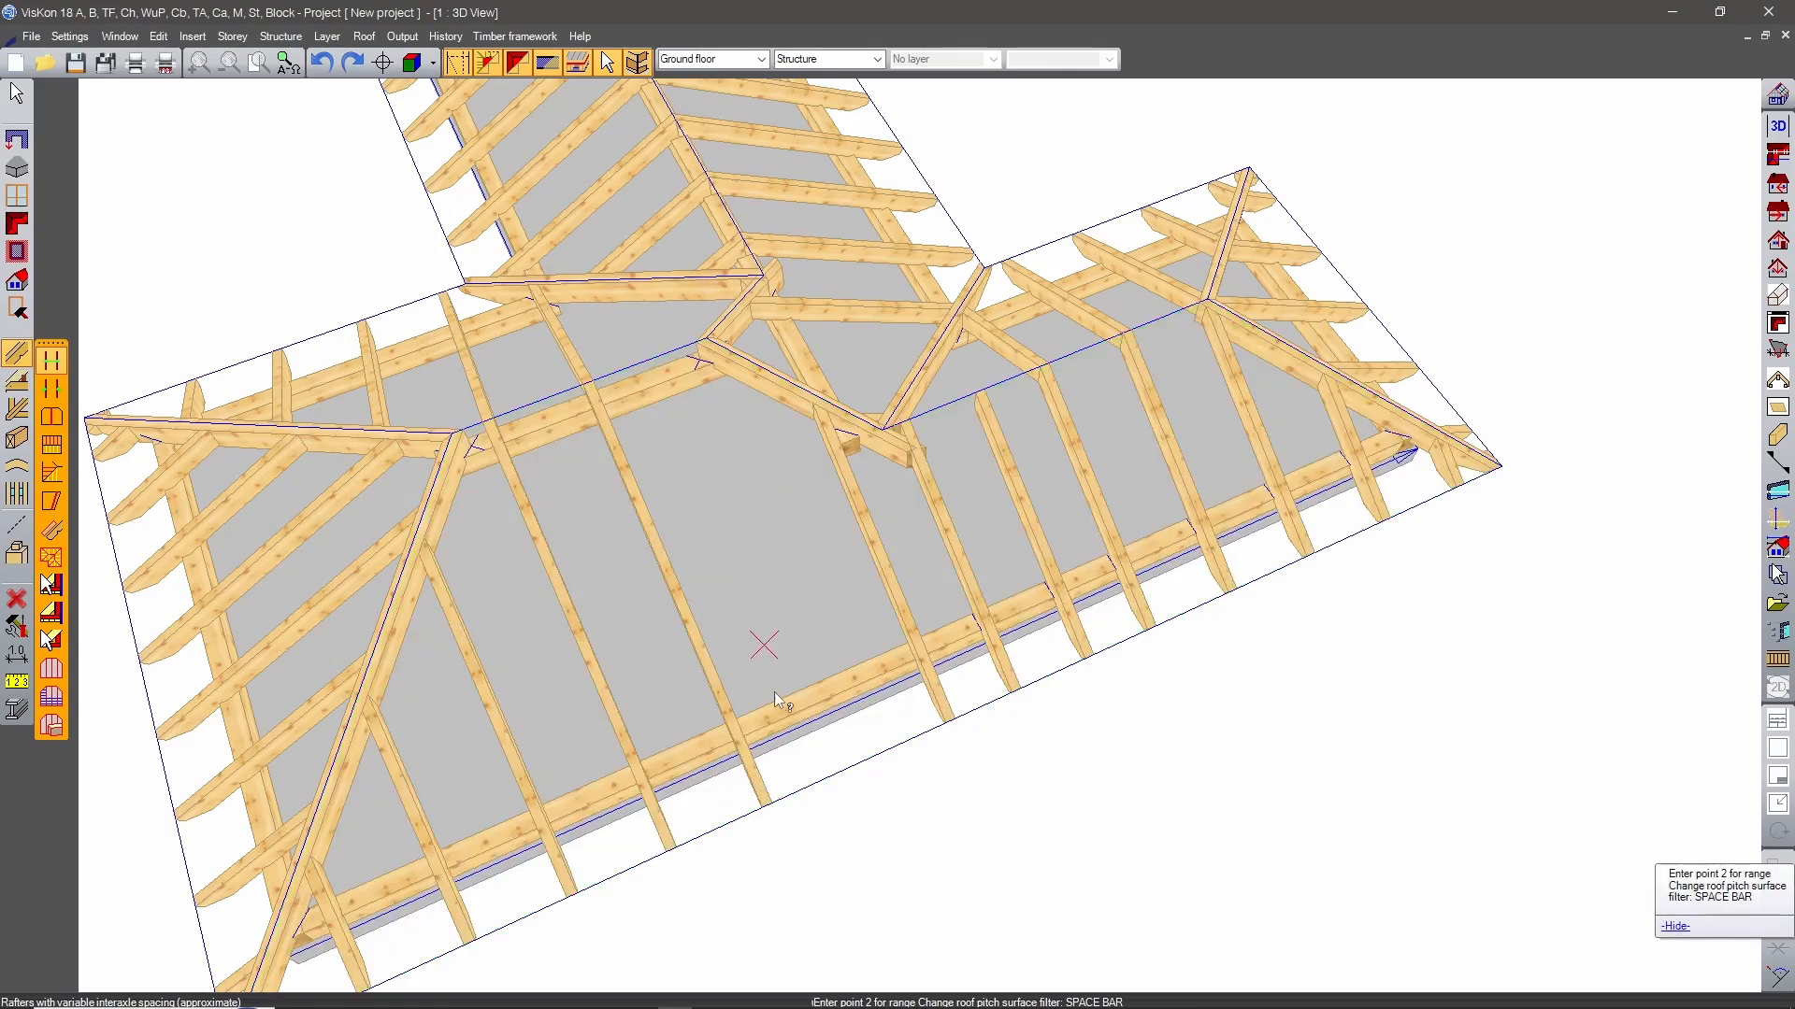
Arrange two more intermediate rafters at approximately 75 cm spacing in the neighbouring wide gap on the long roof surface.
click(950, 720)
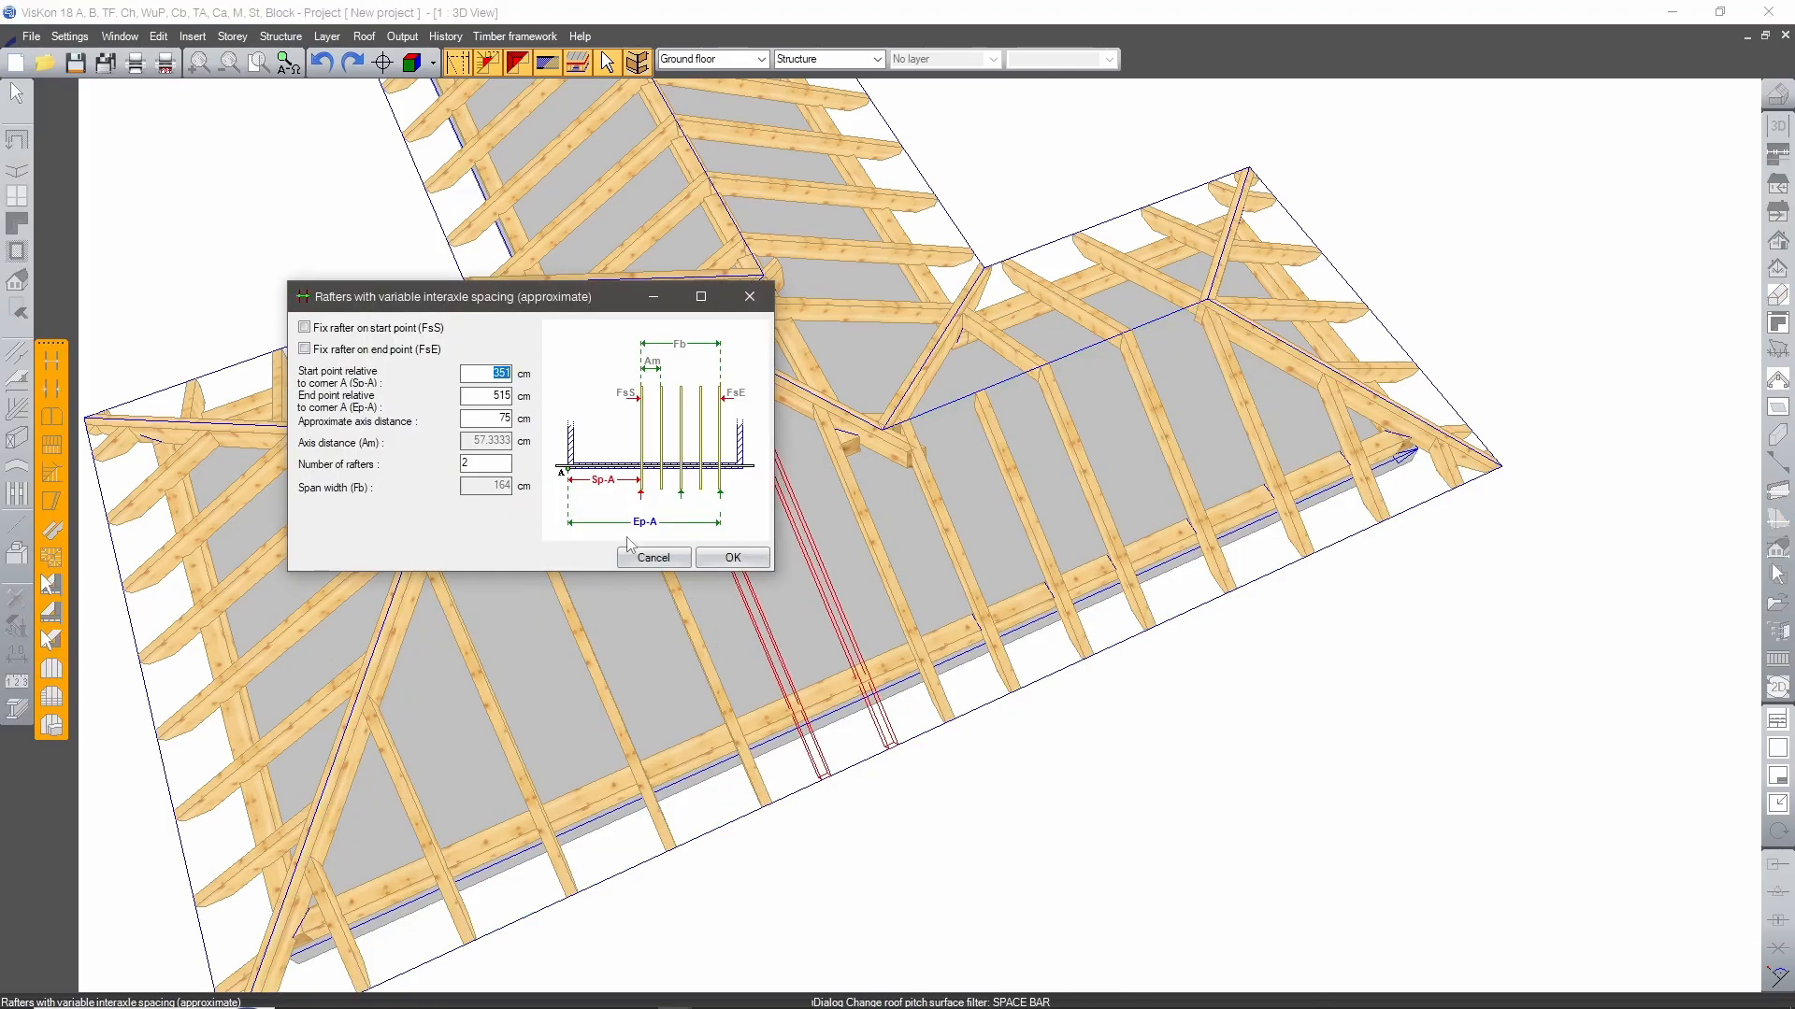
drag(603, 301, 1243, 210)
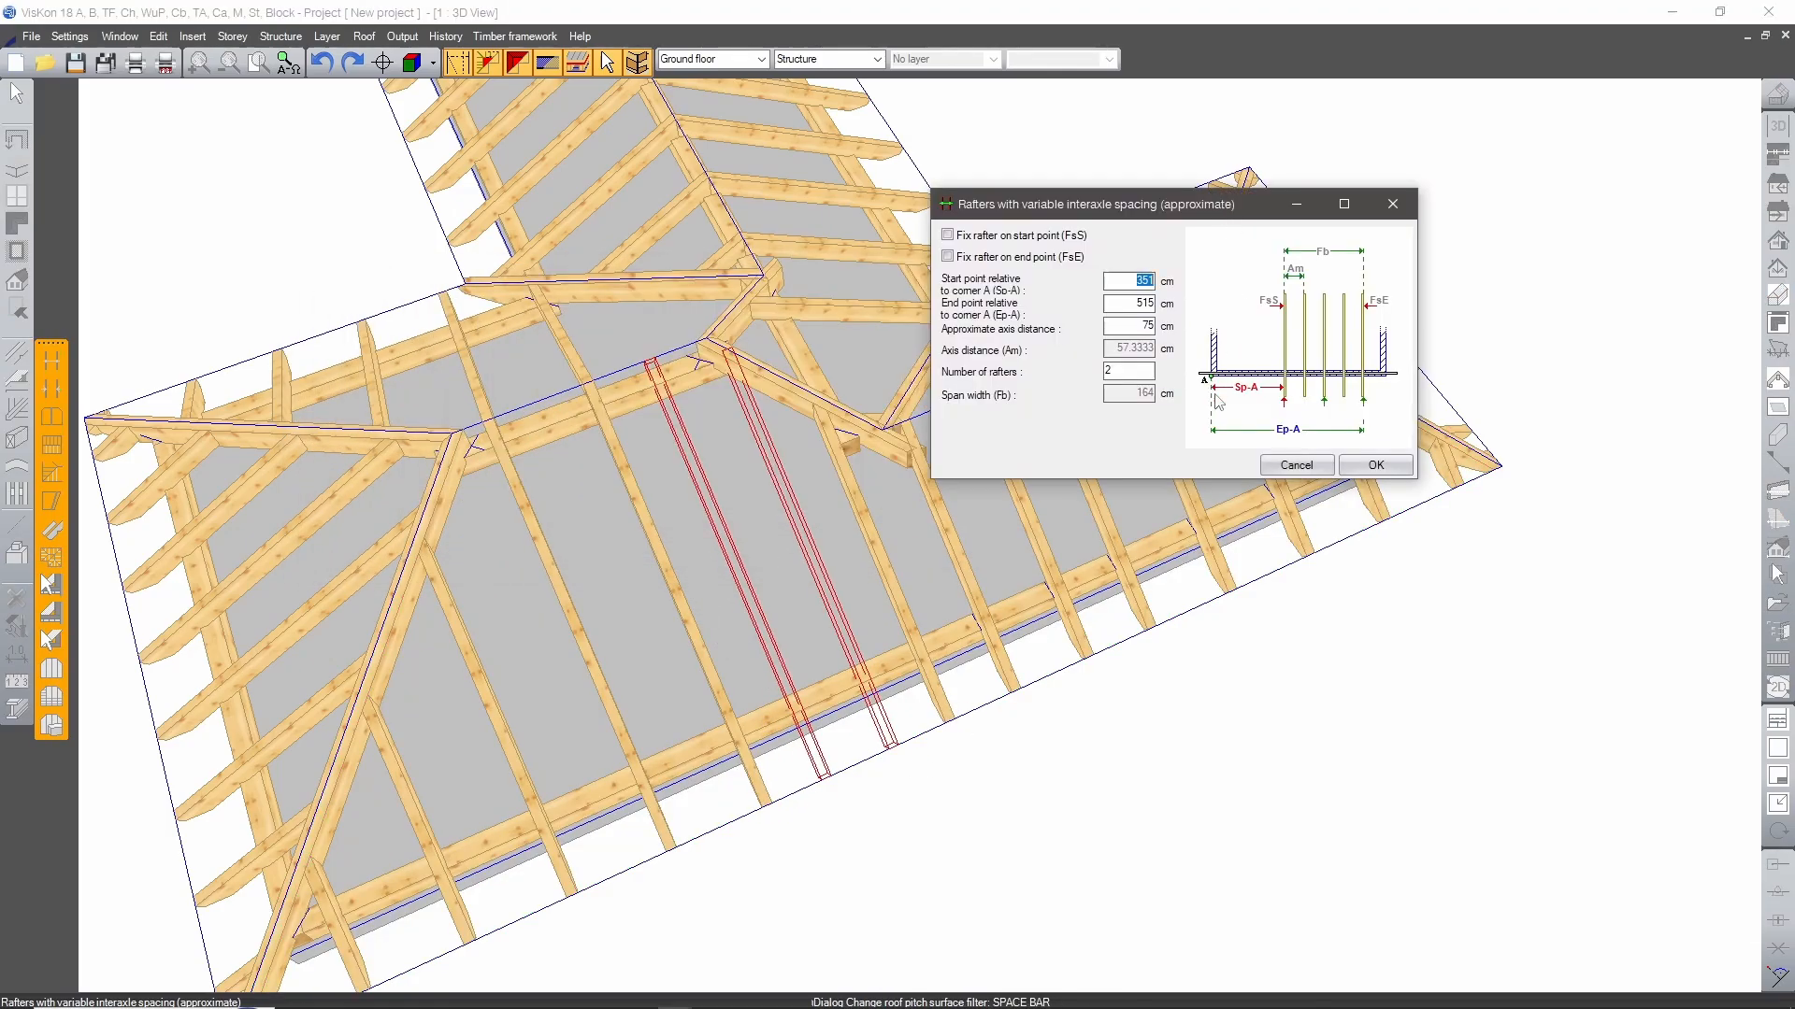
click(1376, 465)
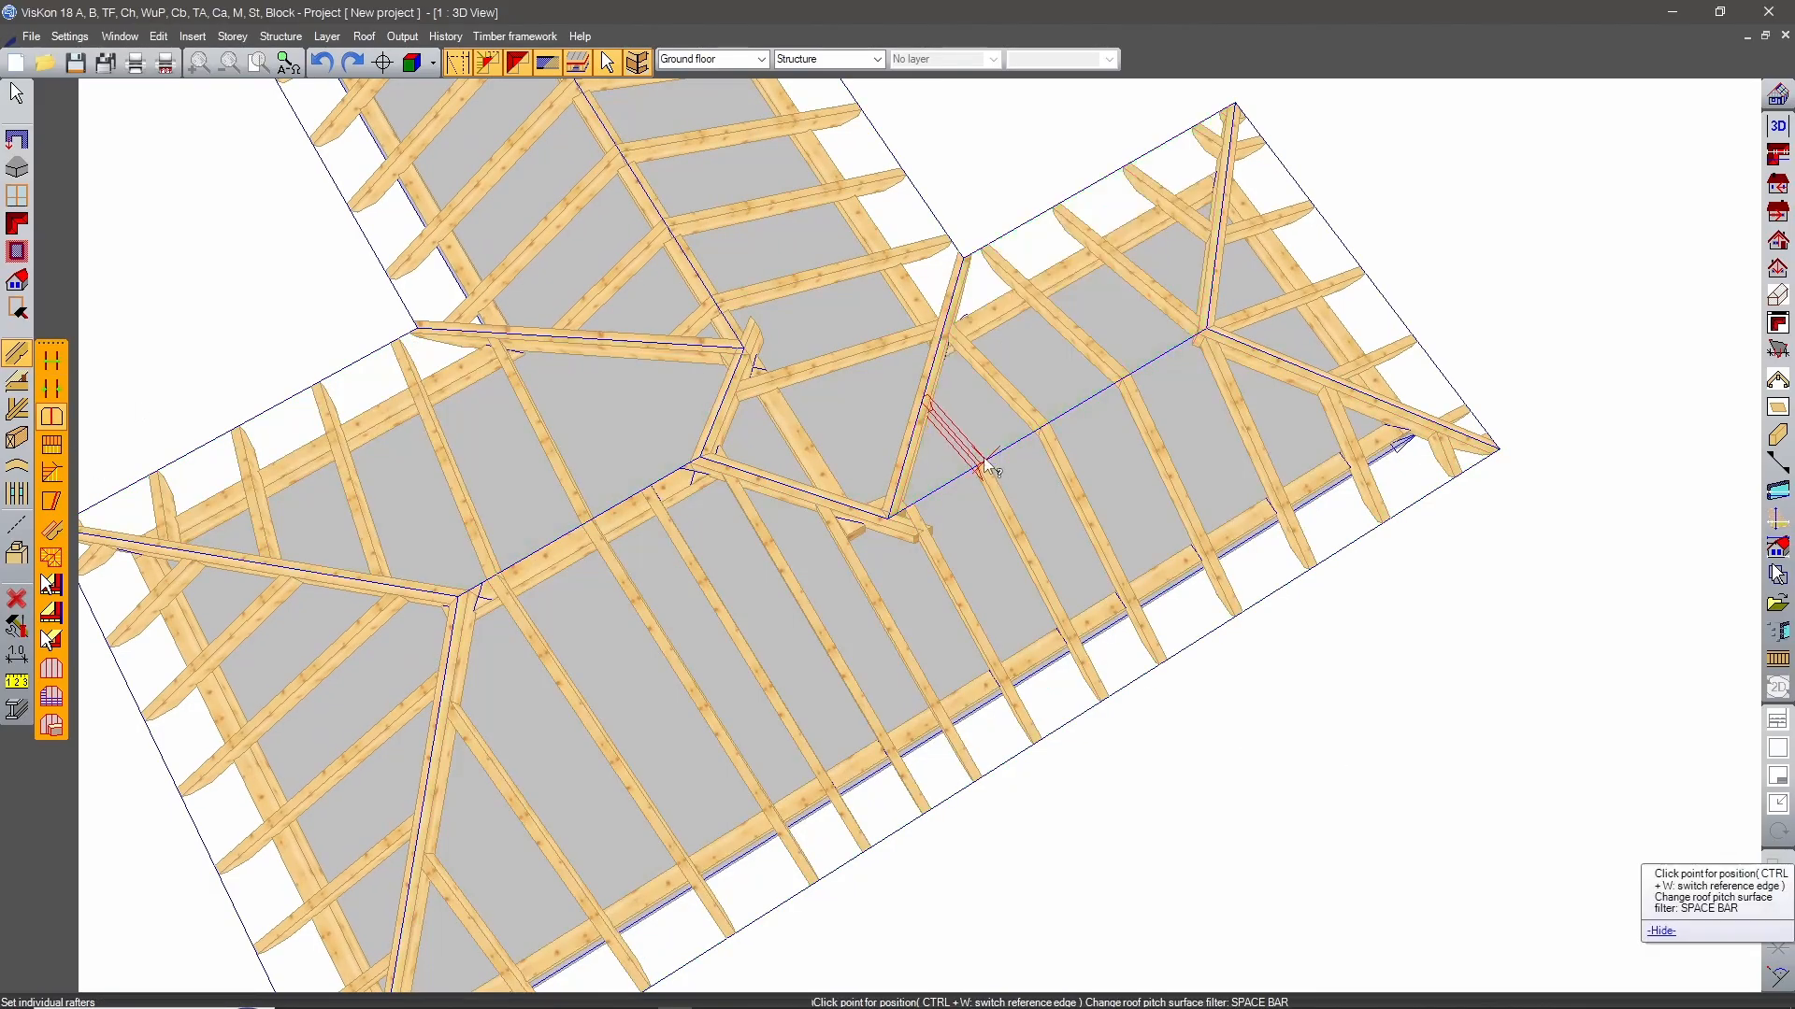
Set the missing individual rafters on the surfaces across the ridge and beside the valleys, aligned with the newly arranged rafters.
click(988, 464)
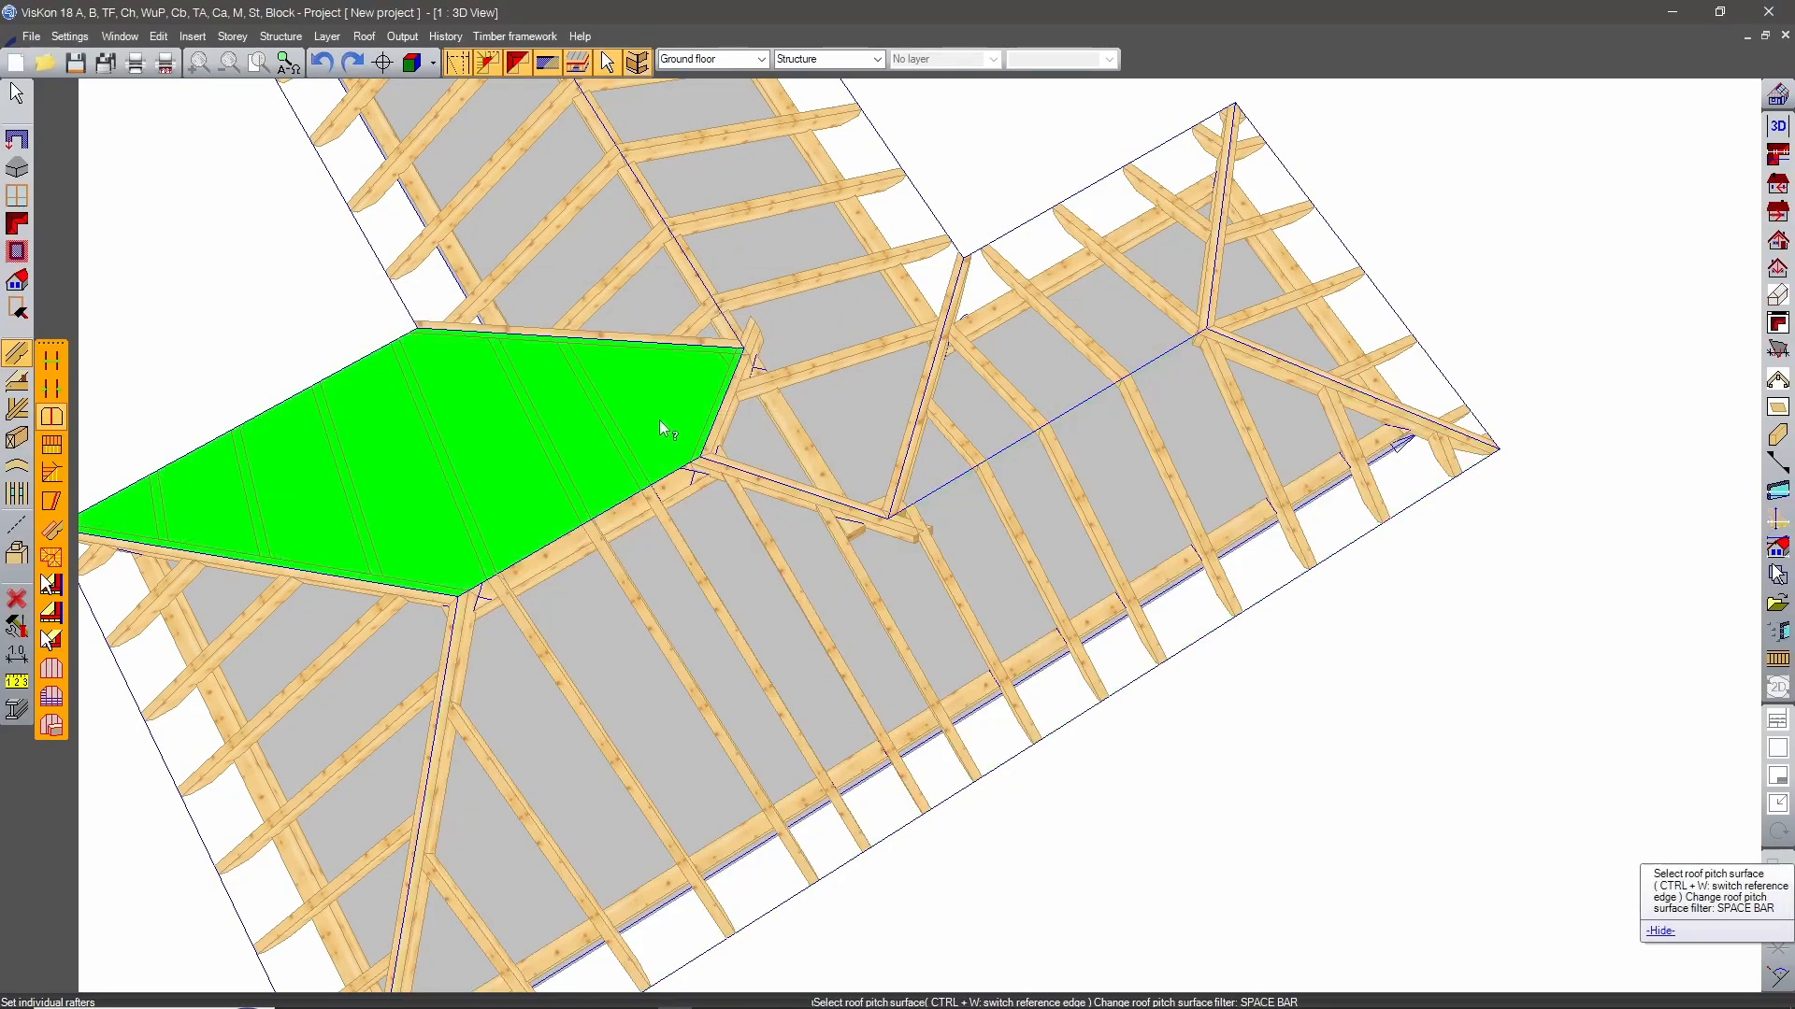
click(775, 551)
click(812, 589)
click(779, 545)
scroll(1081, 687, down, 3)
scroll(949, 519, up, 4)
click(914, 551)
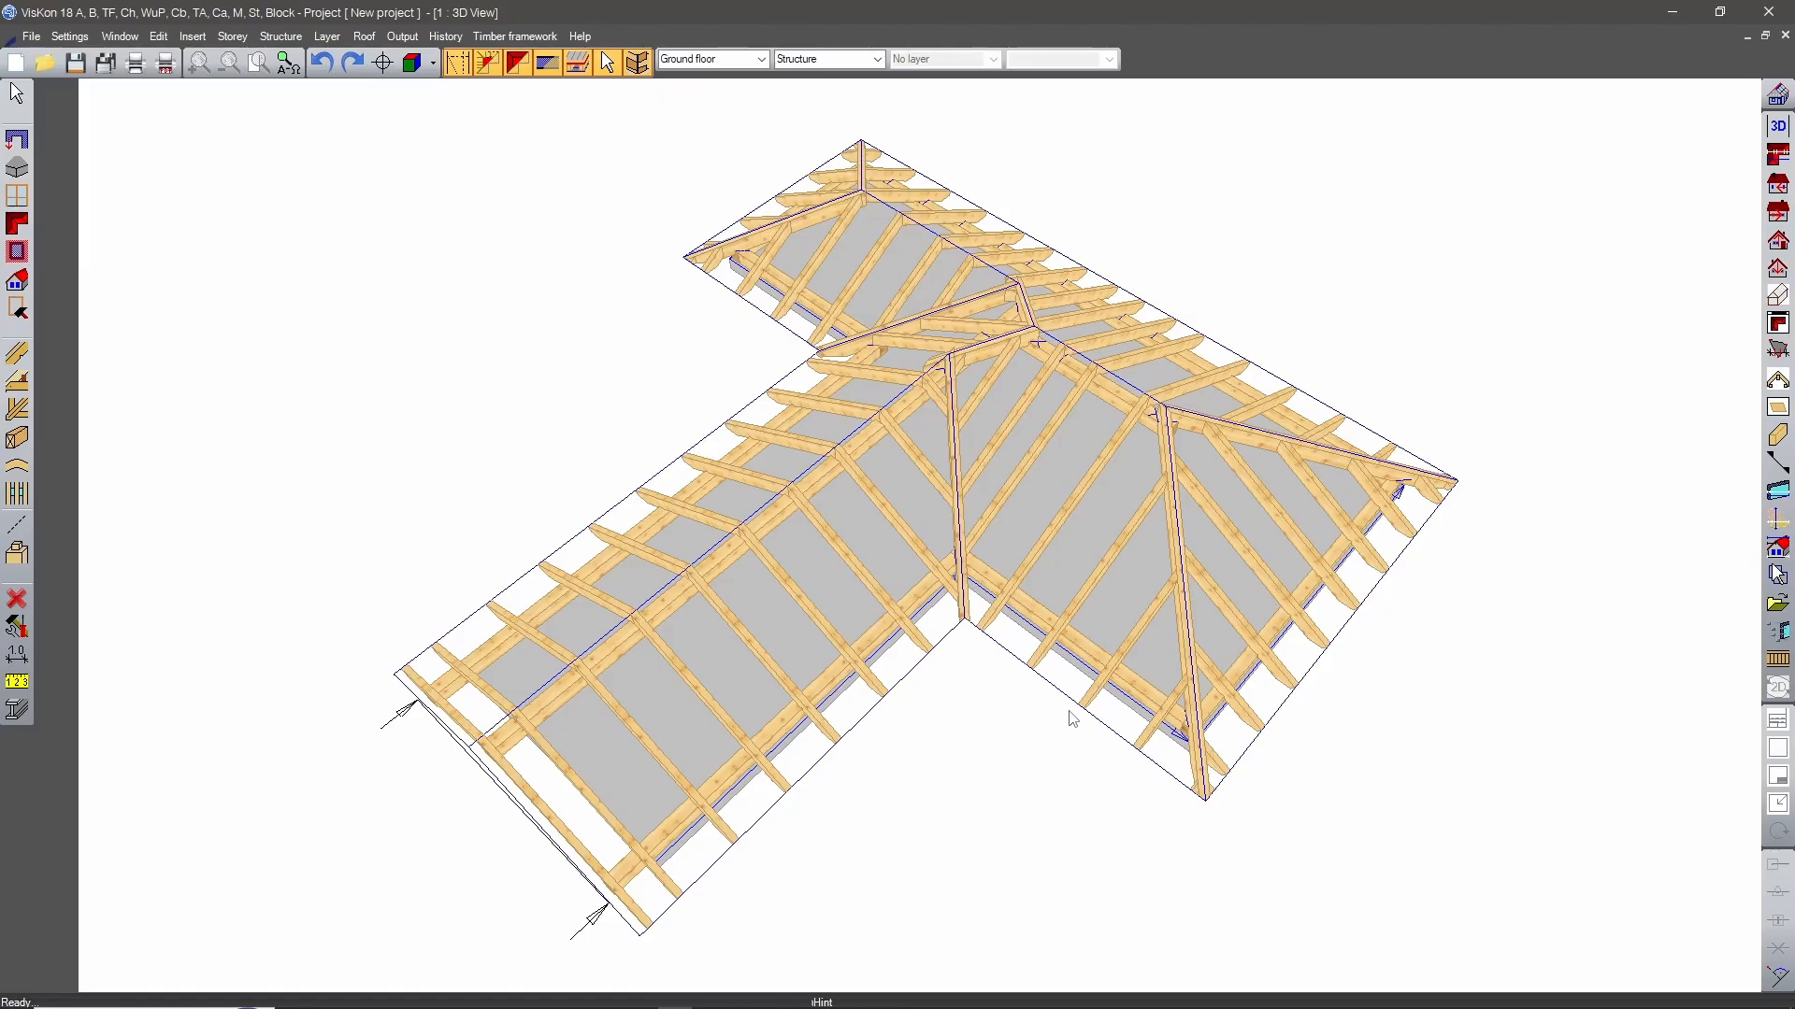
Copy the T-shaped slab with Global copy, placing the duplicate in the free area beside the finished roof.
scroll(1069, 711, down, 3)
middle_drag(741, 675, 800, 118)
right_click(819, 431)
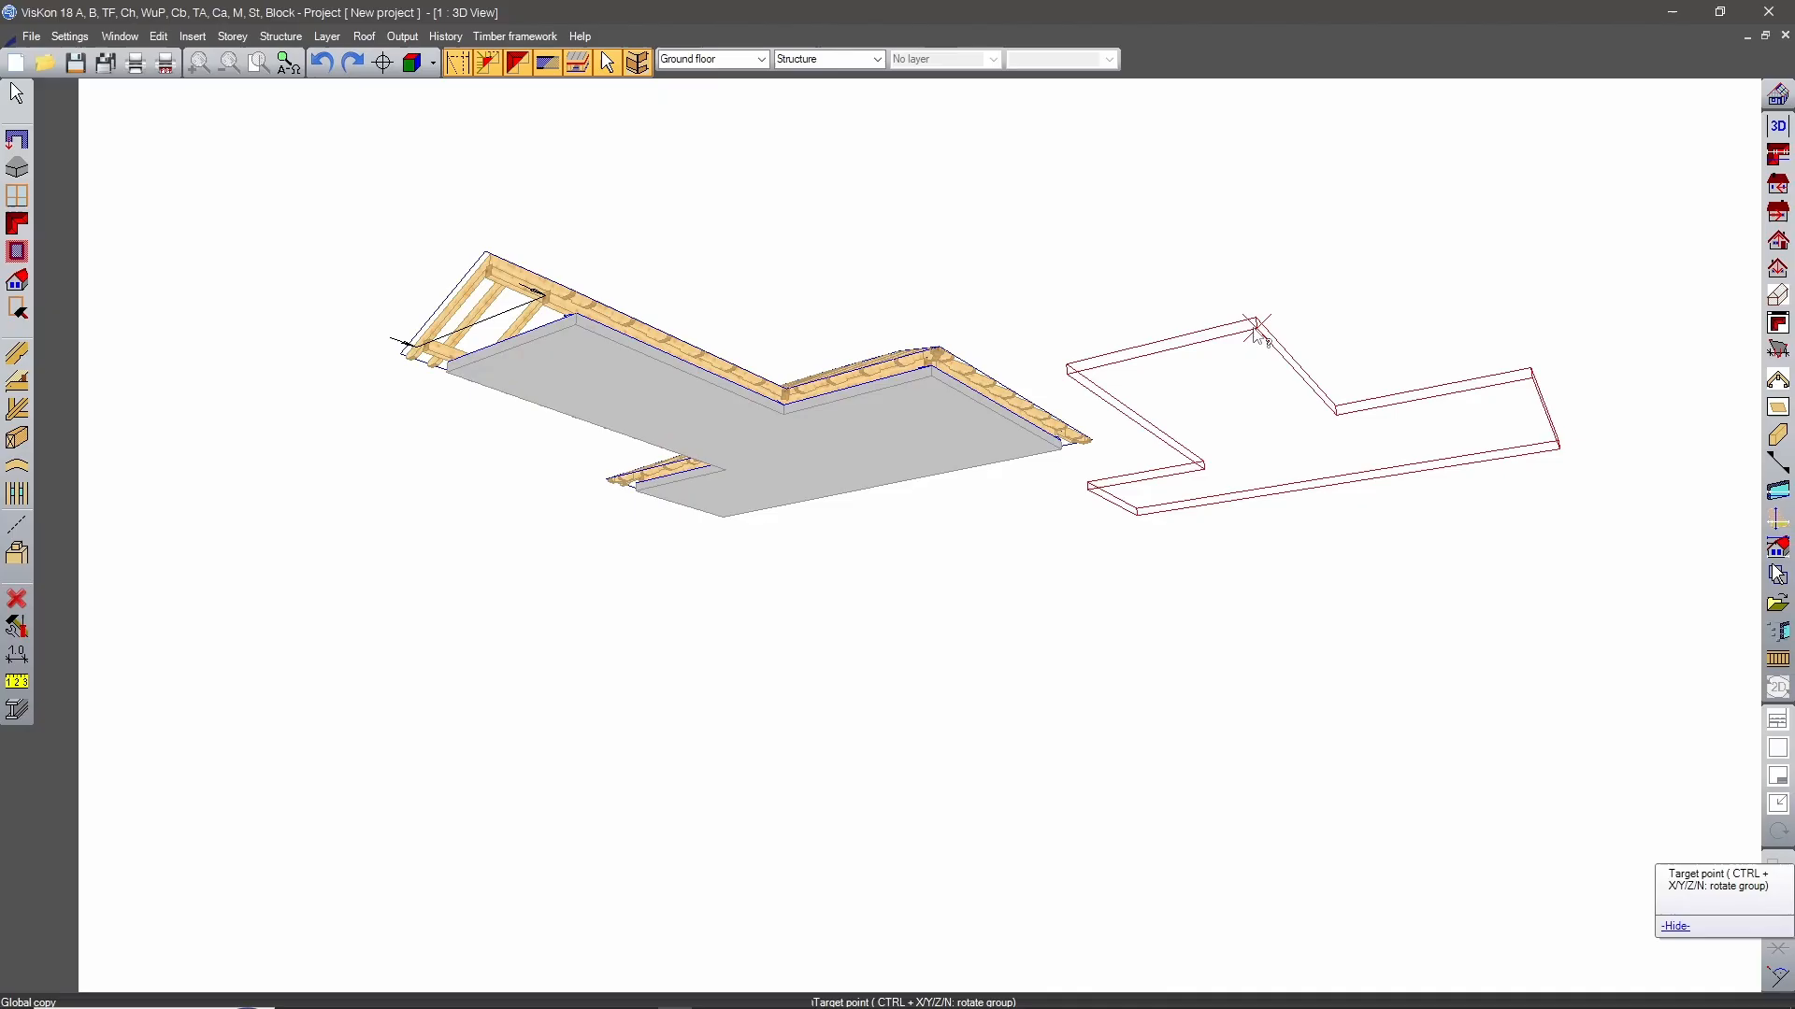
scroll(1255, 331, down, 2)
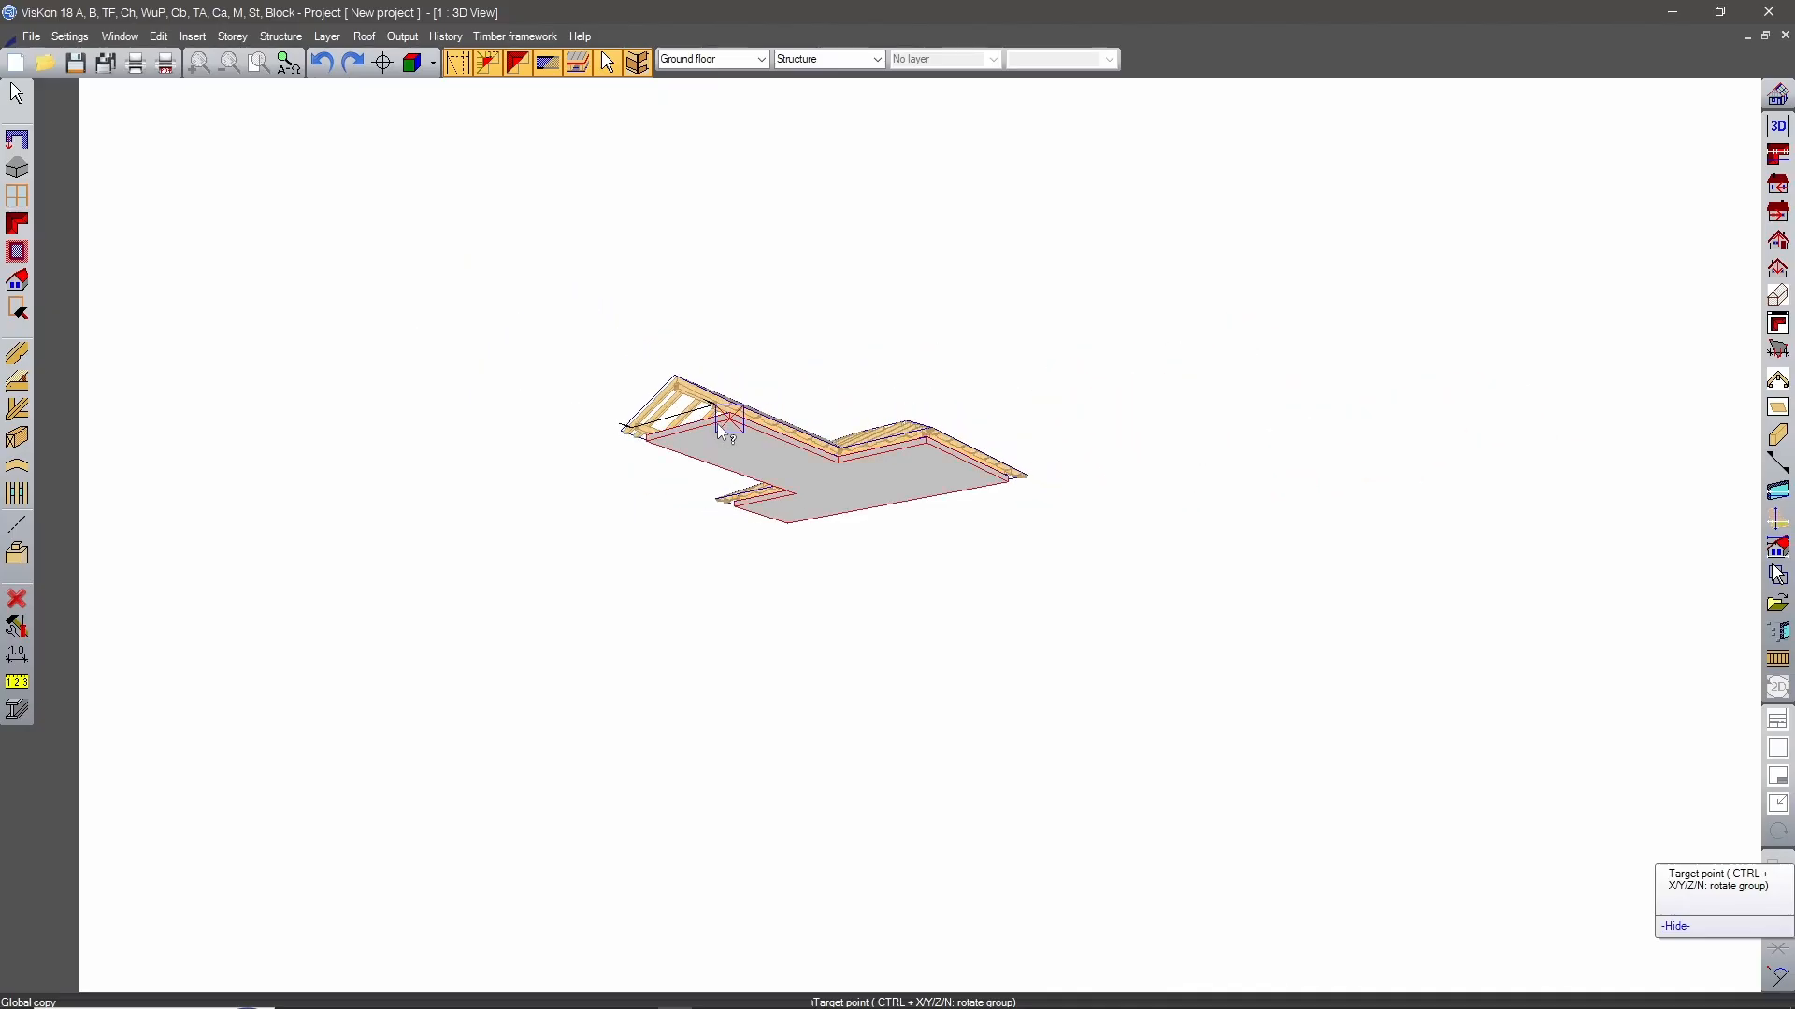
click(726, 417)
scroll(729, 417, down, 1)
middle_drag(1262, 357, 1288, 785)
scroll(1100, 637, down, 2)
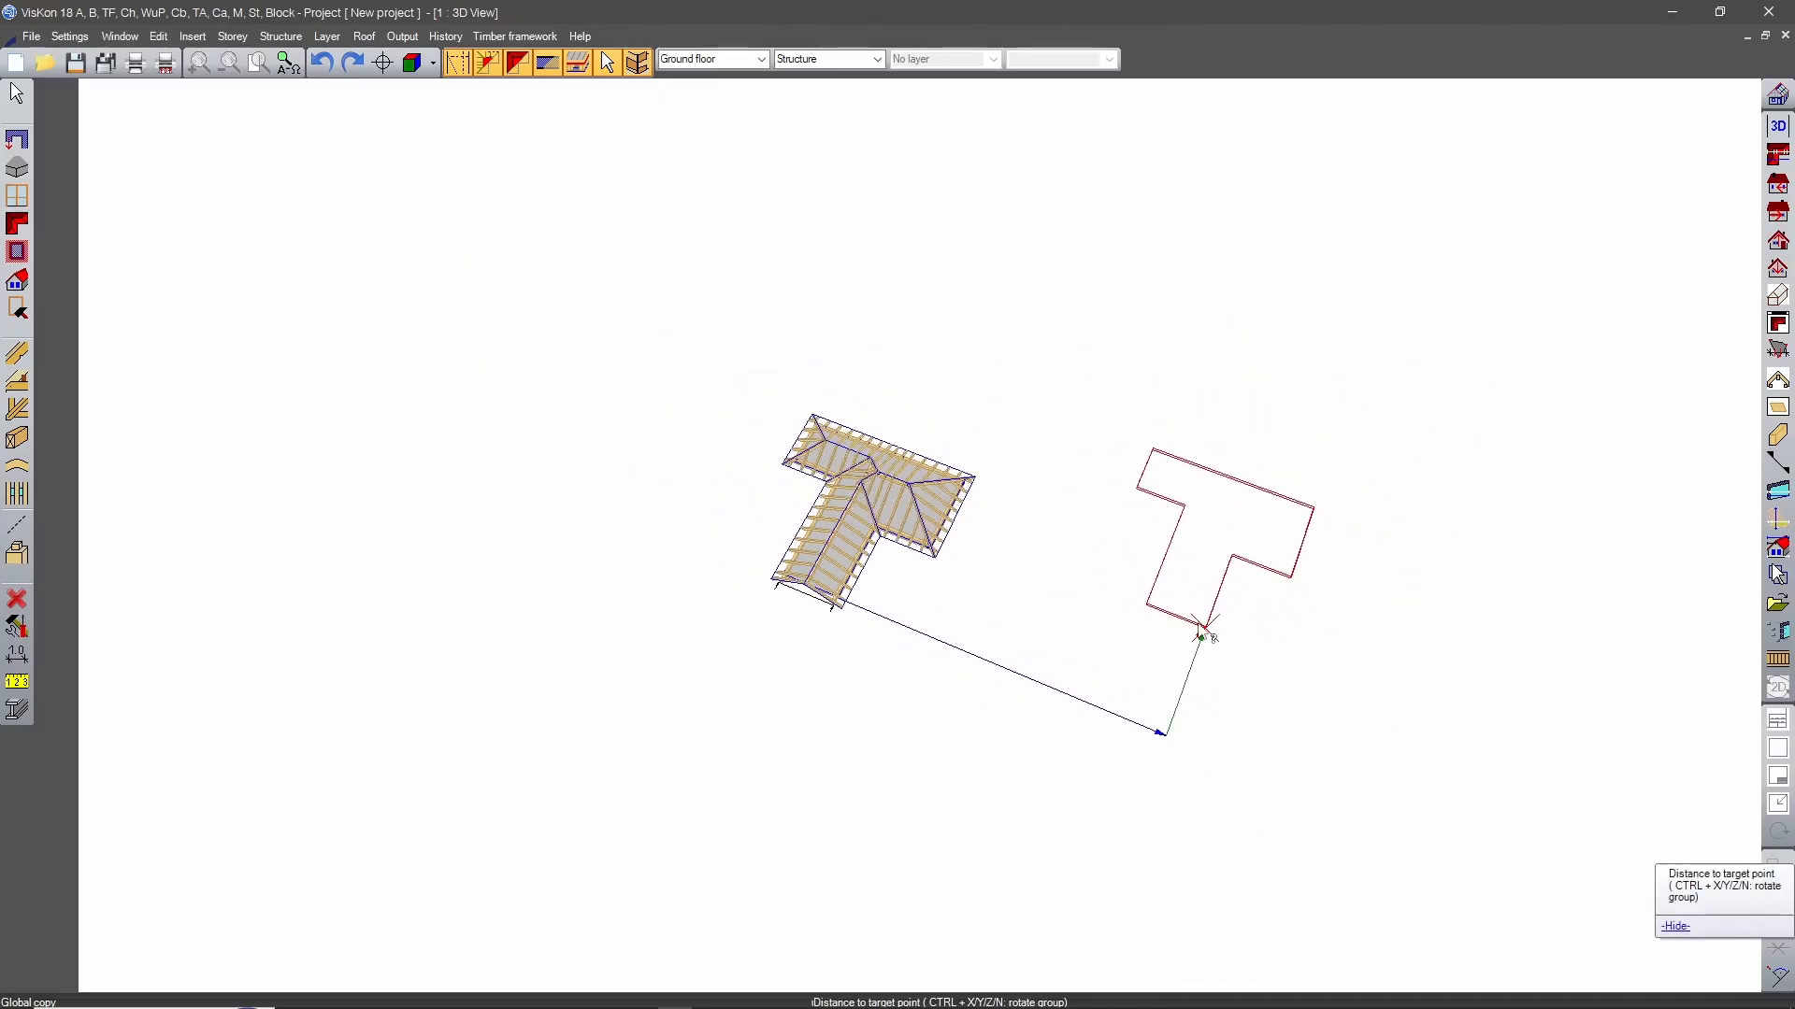
middle_drag(1206, 631, 865, 470)
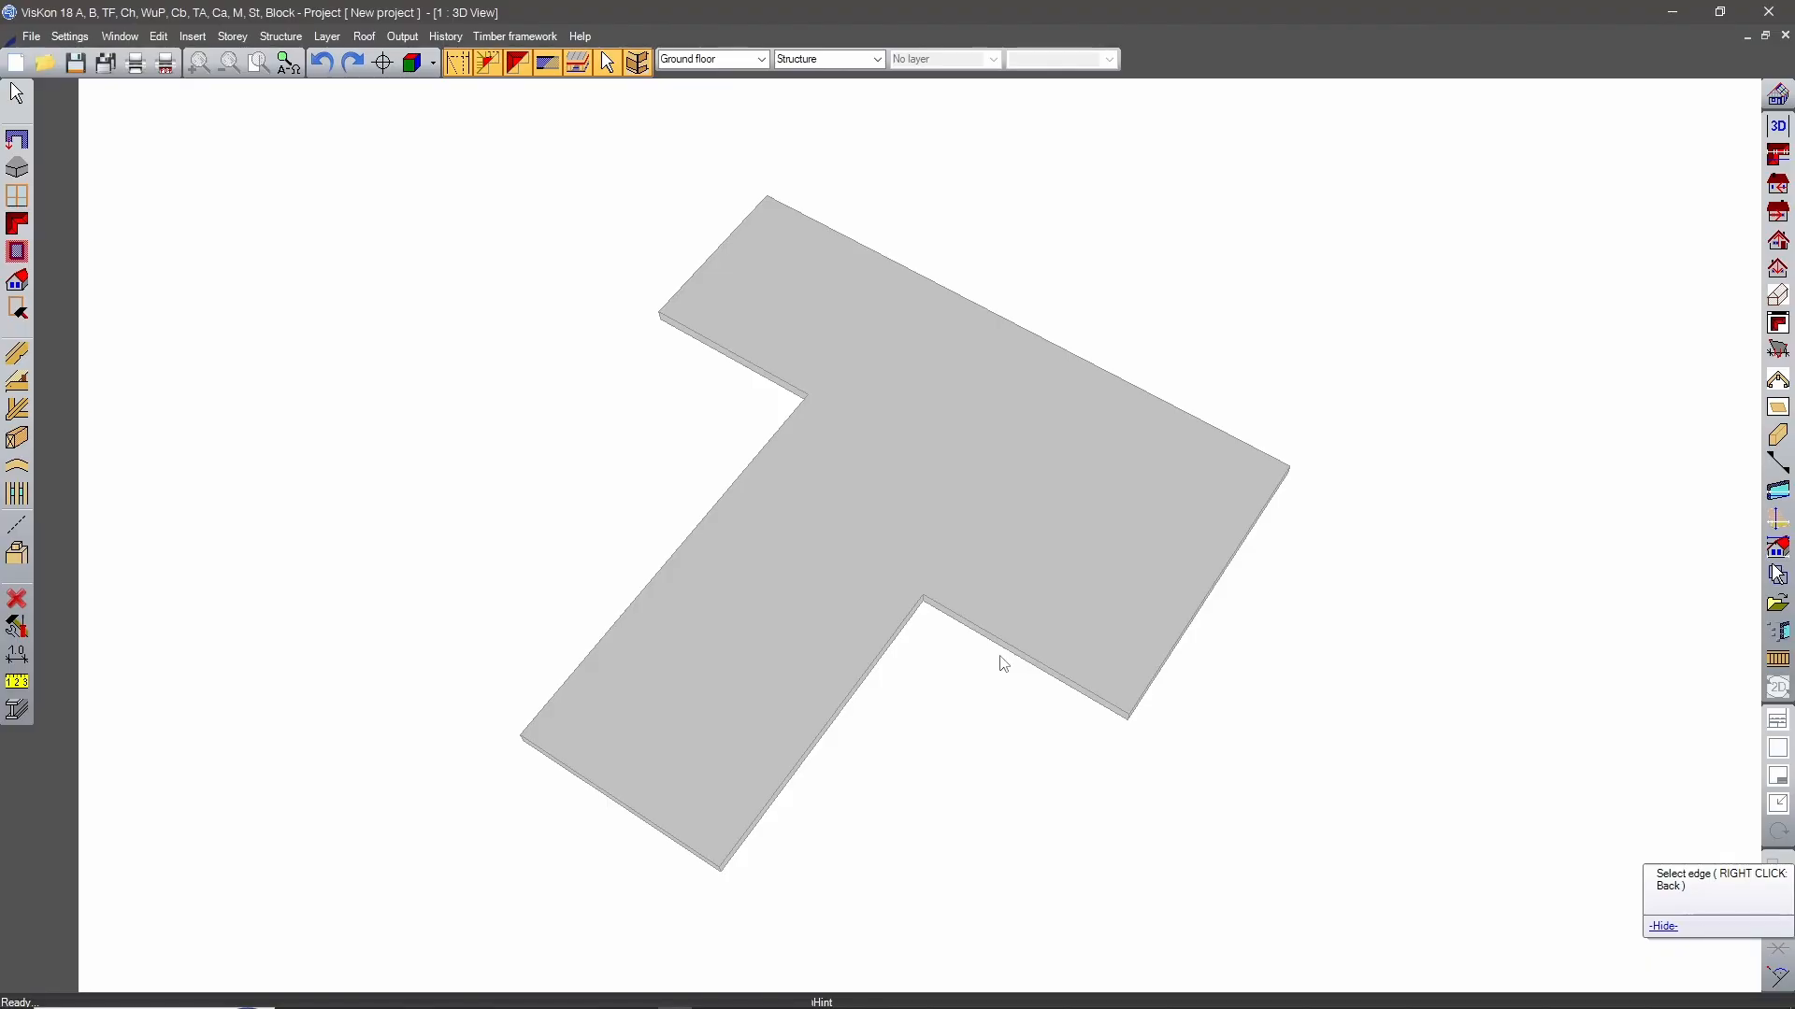
click(17, 309)
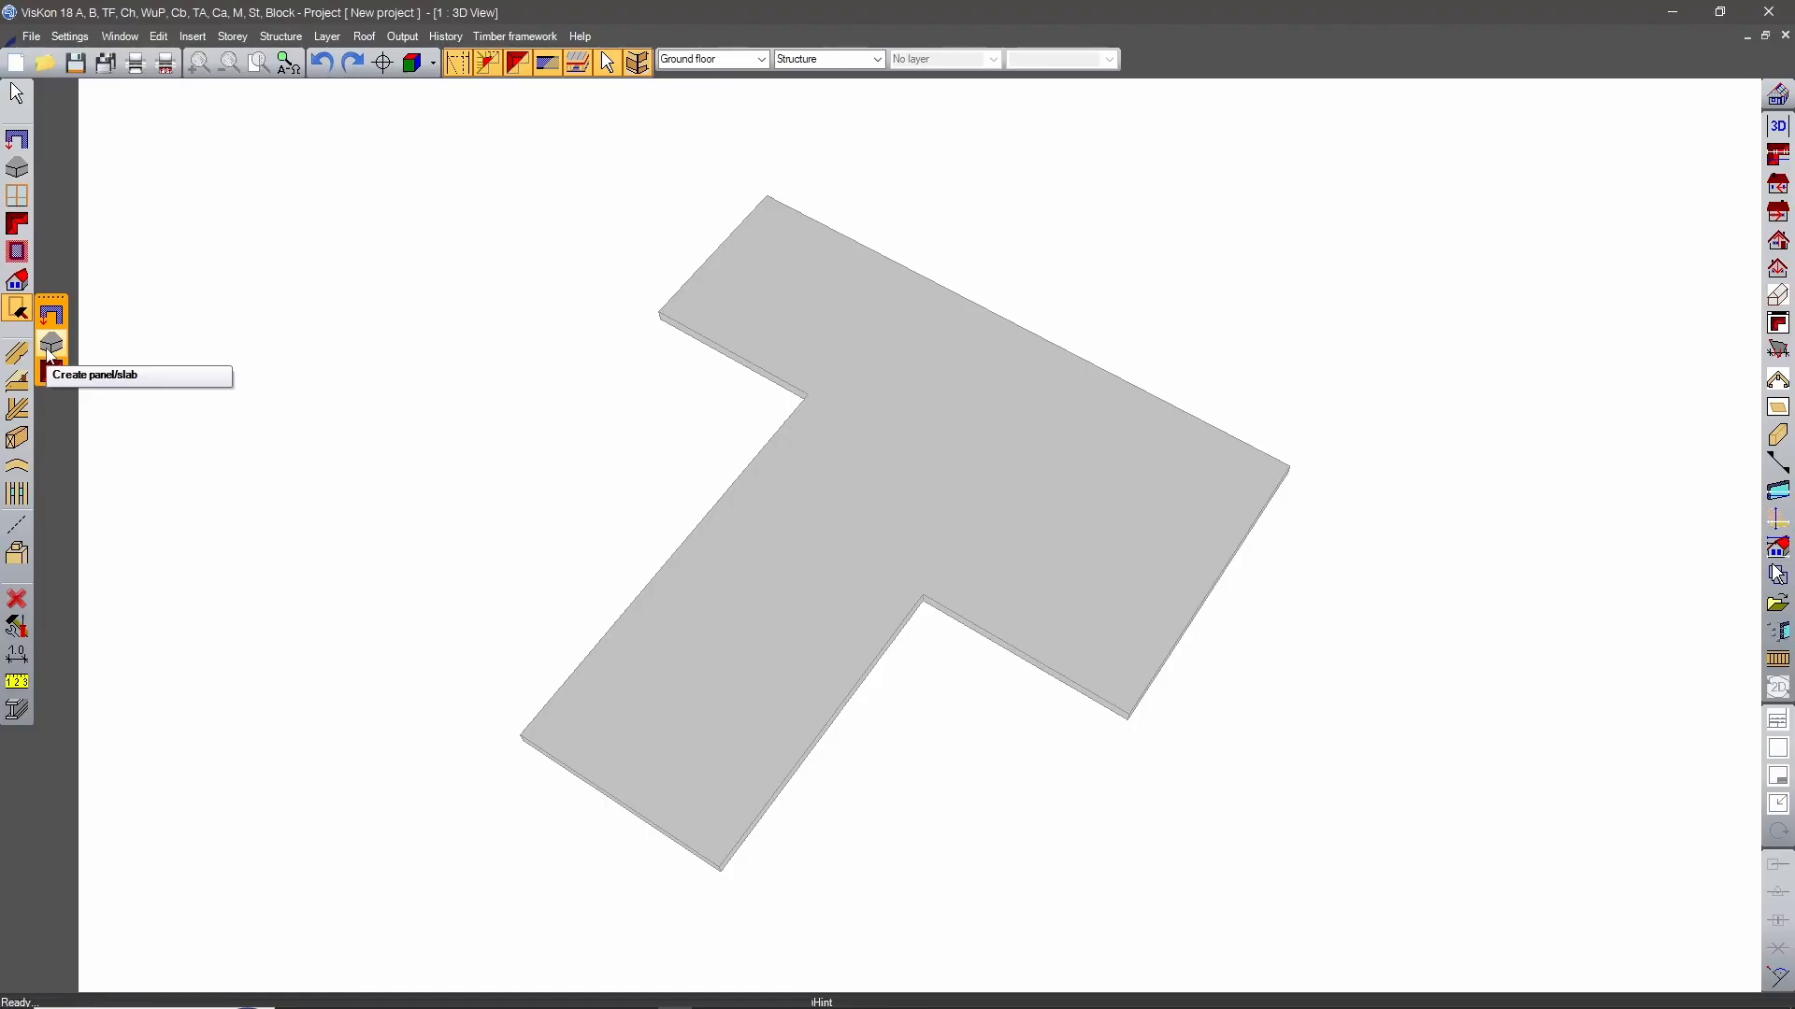
click(50, 346)
click(860, 686)
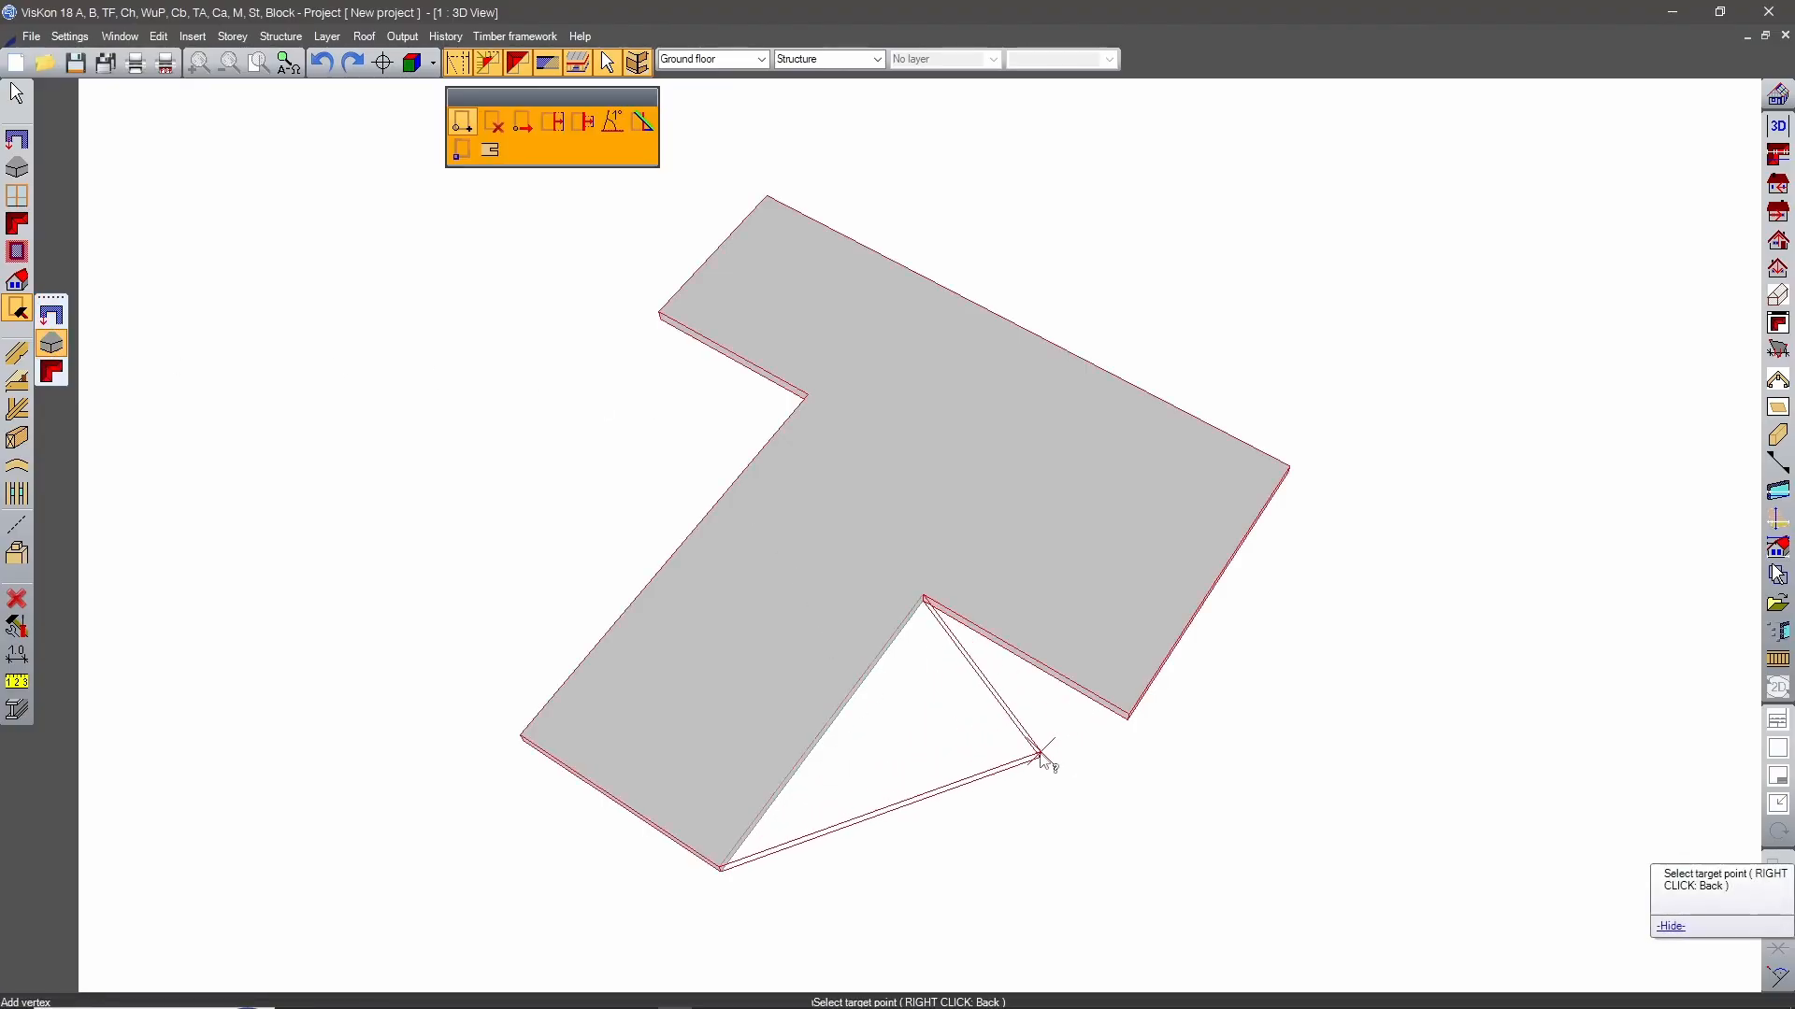
key(Escape)
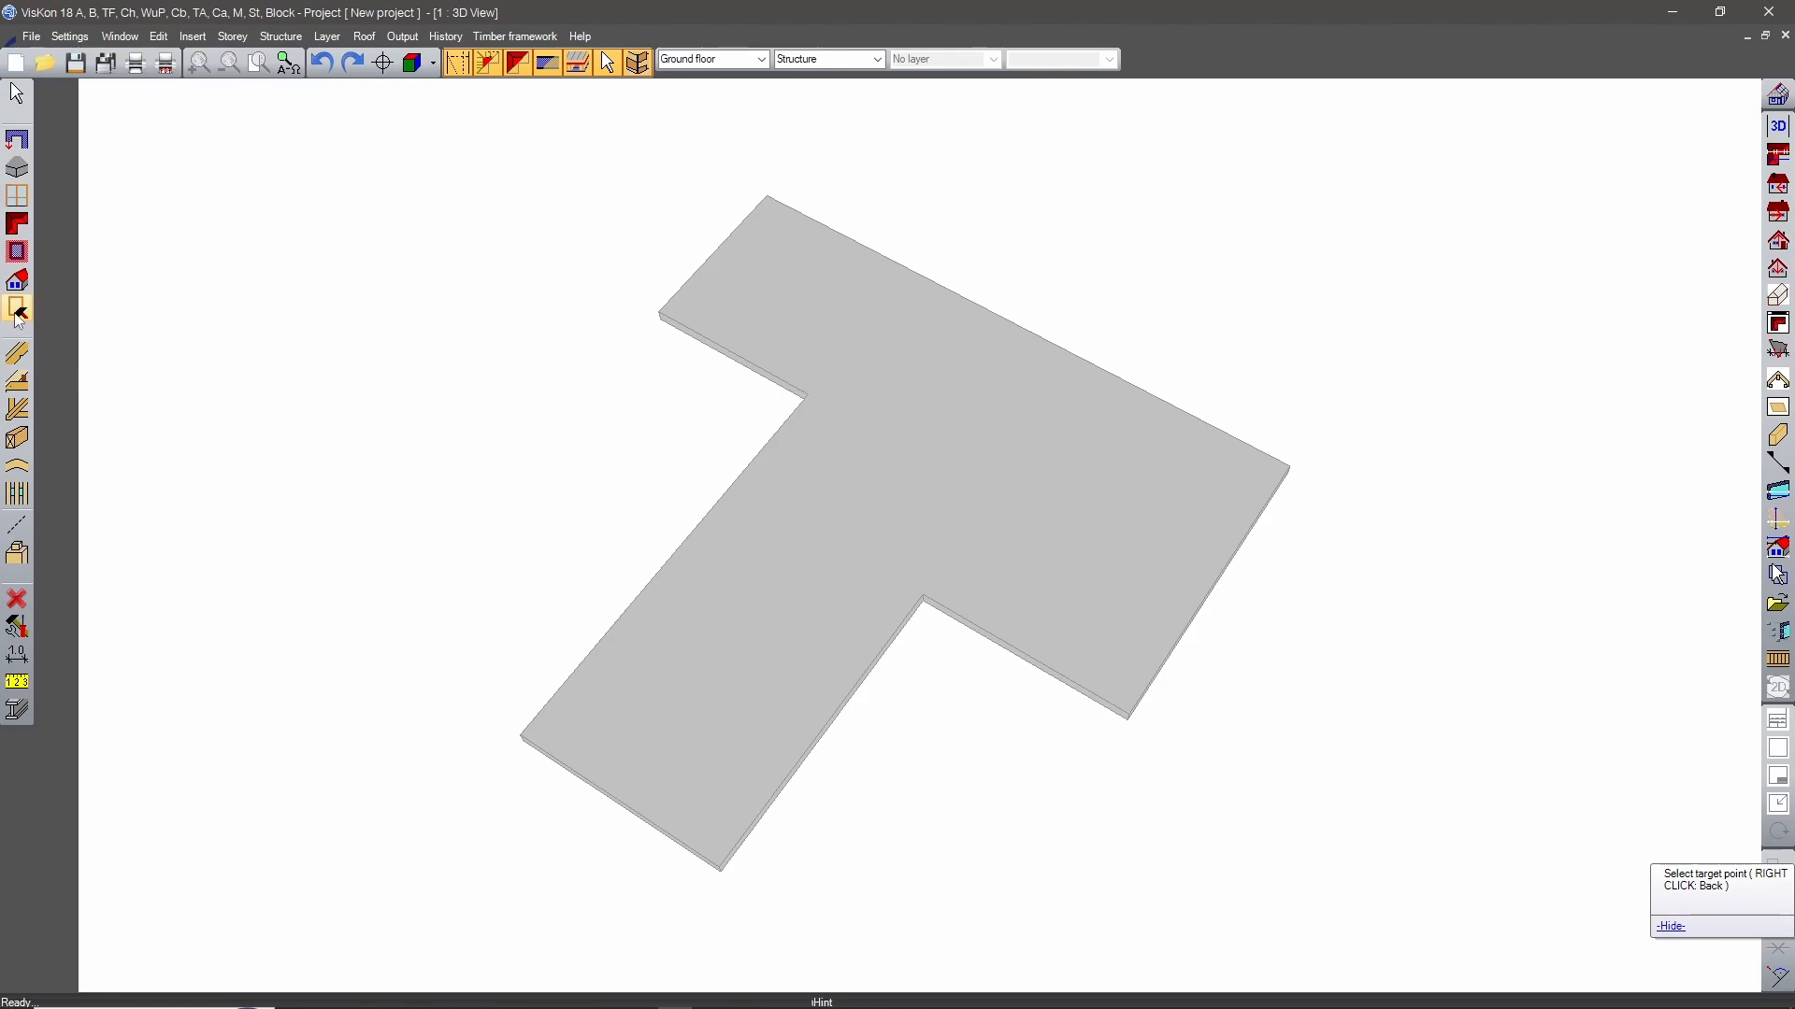
Move both long edges of the copied slab's stem outward to the crossbar's ends so that the slab becomes a rectangle.
click(17, 310)
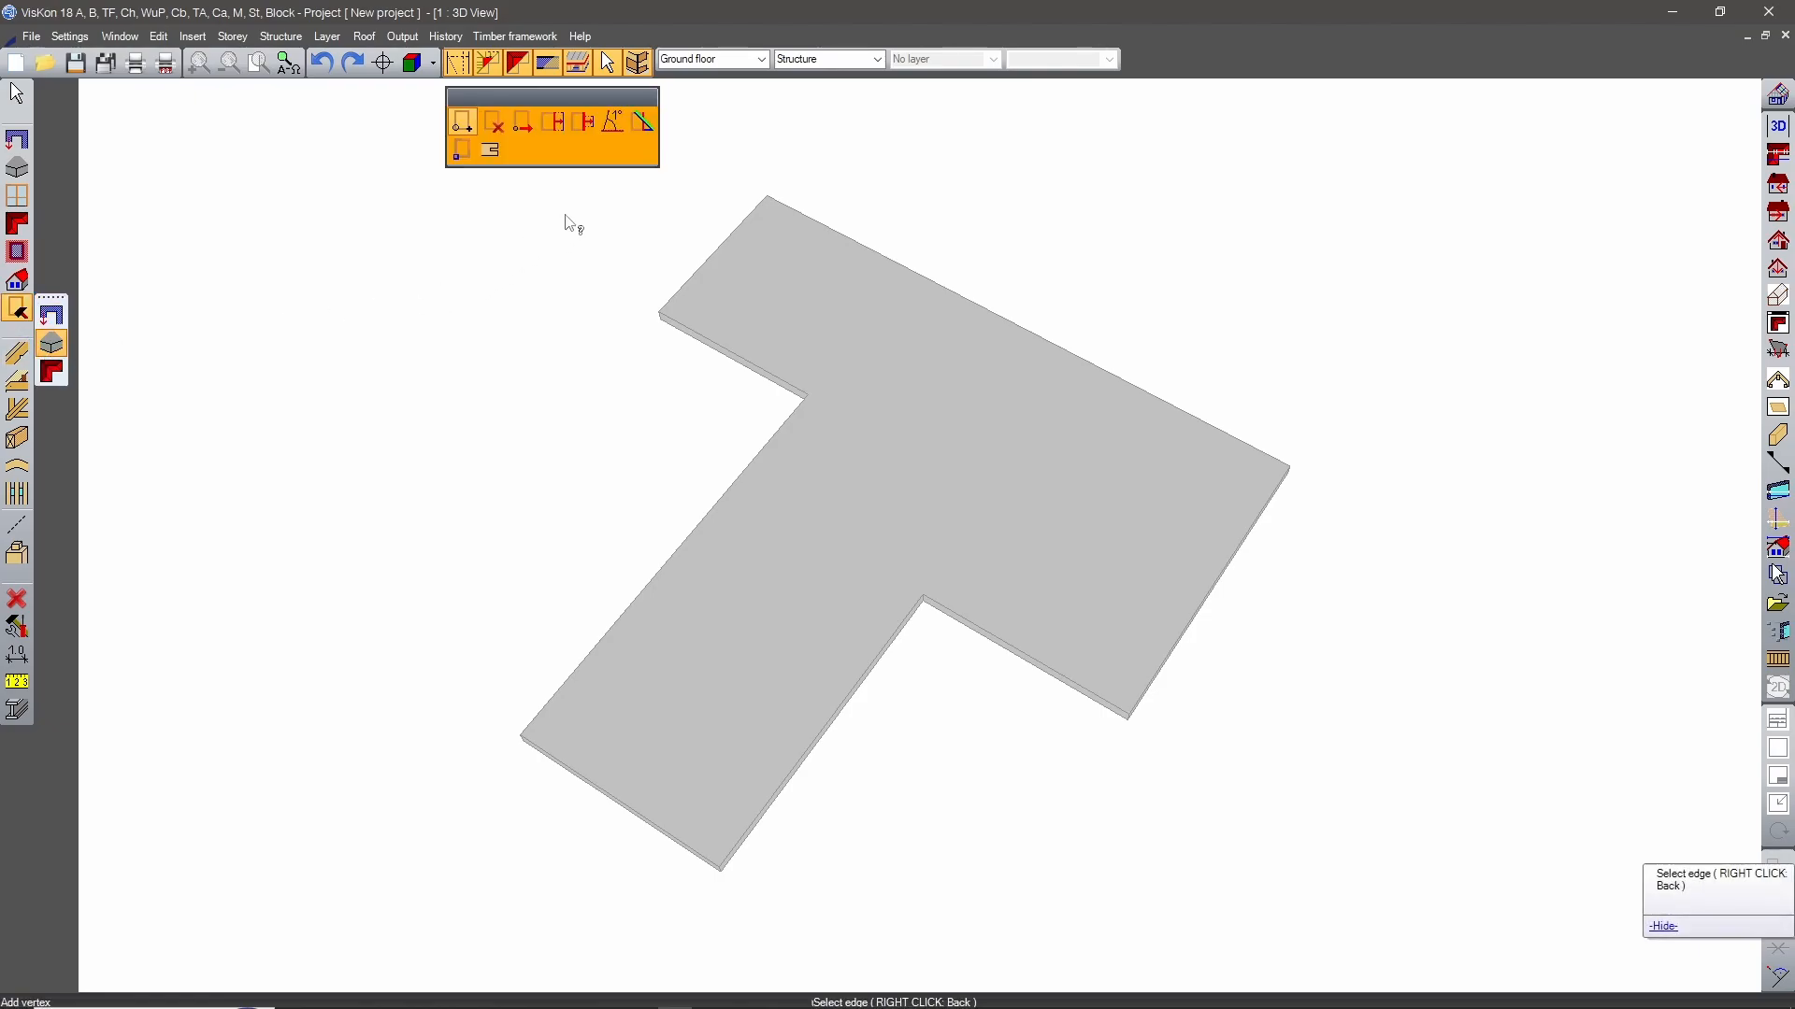
click(553, 123)
click(849, 677)
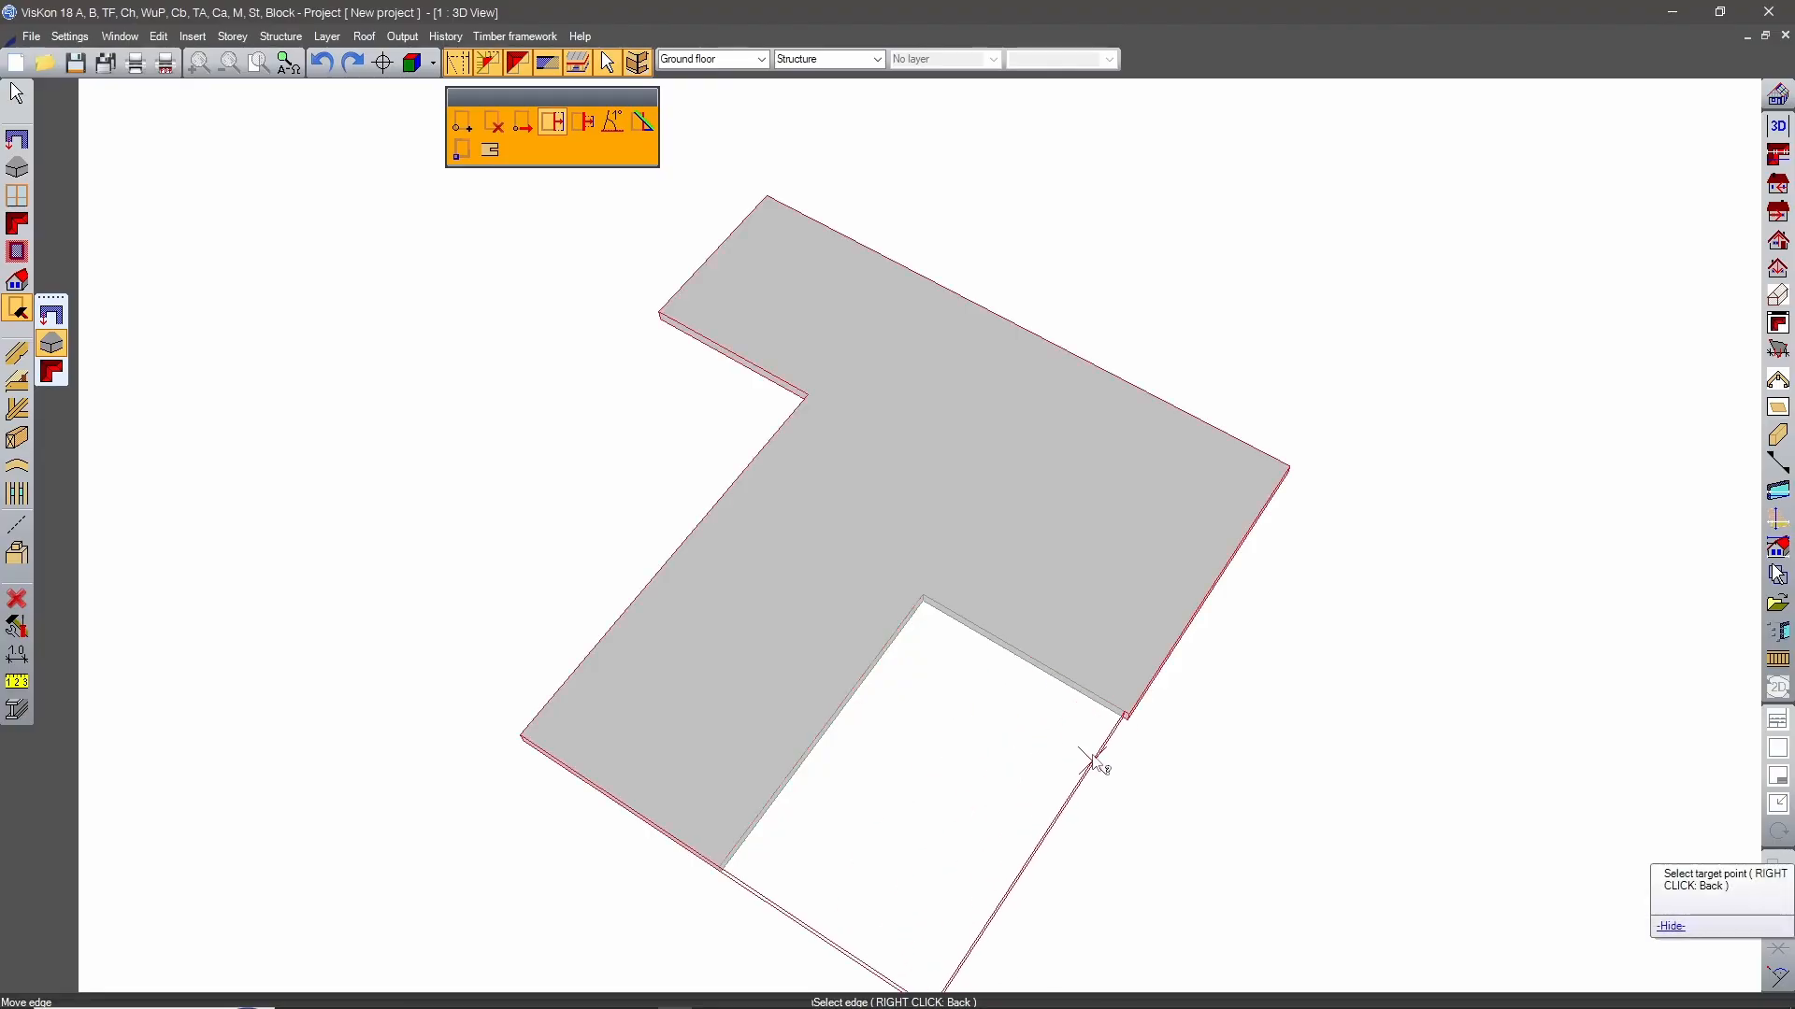
click(1105, 746)
key(Return)
click(752, 488)
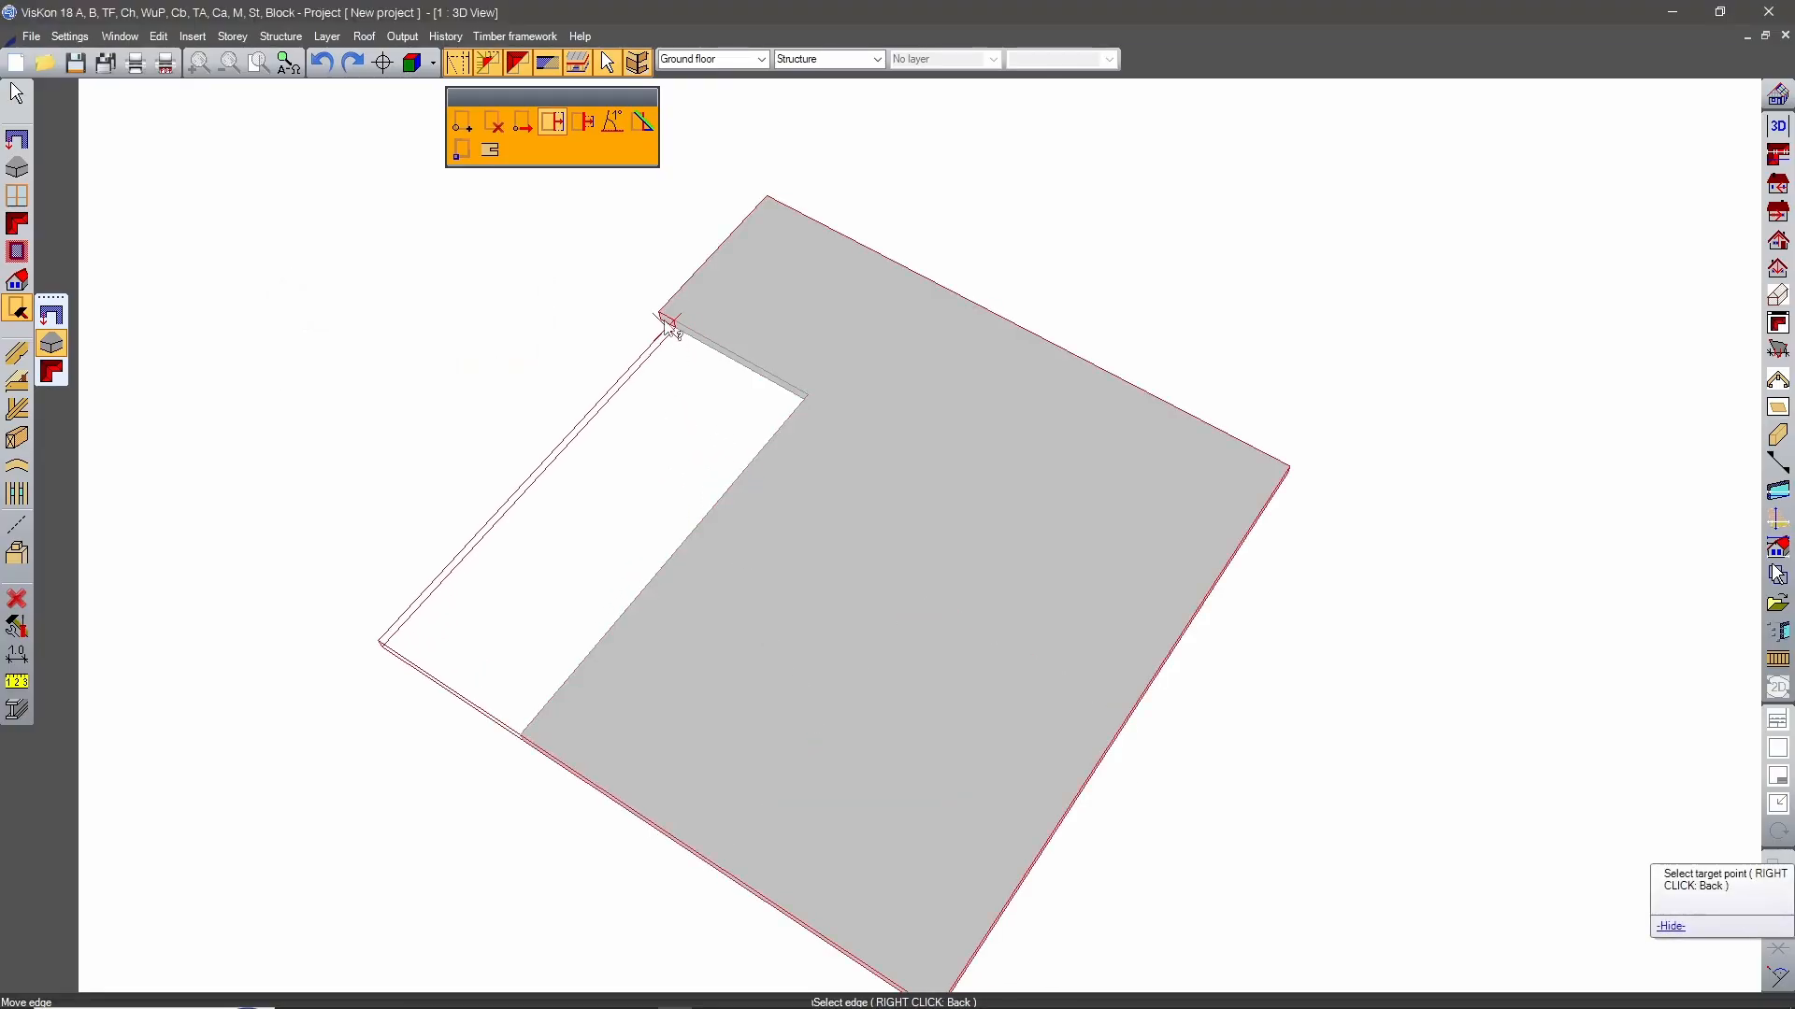
click(660, 313)
click(497, 374)
middle_drag(693, 685, 1013, 631)
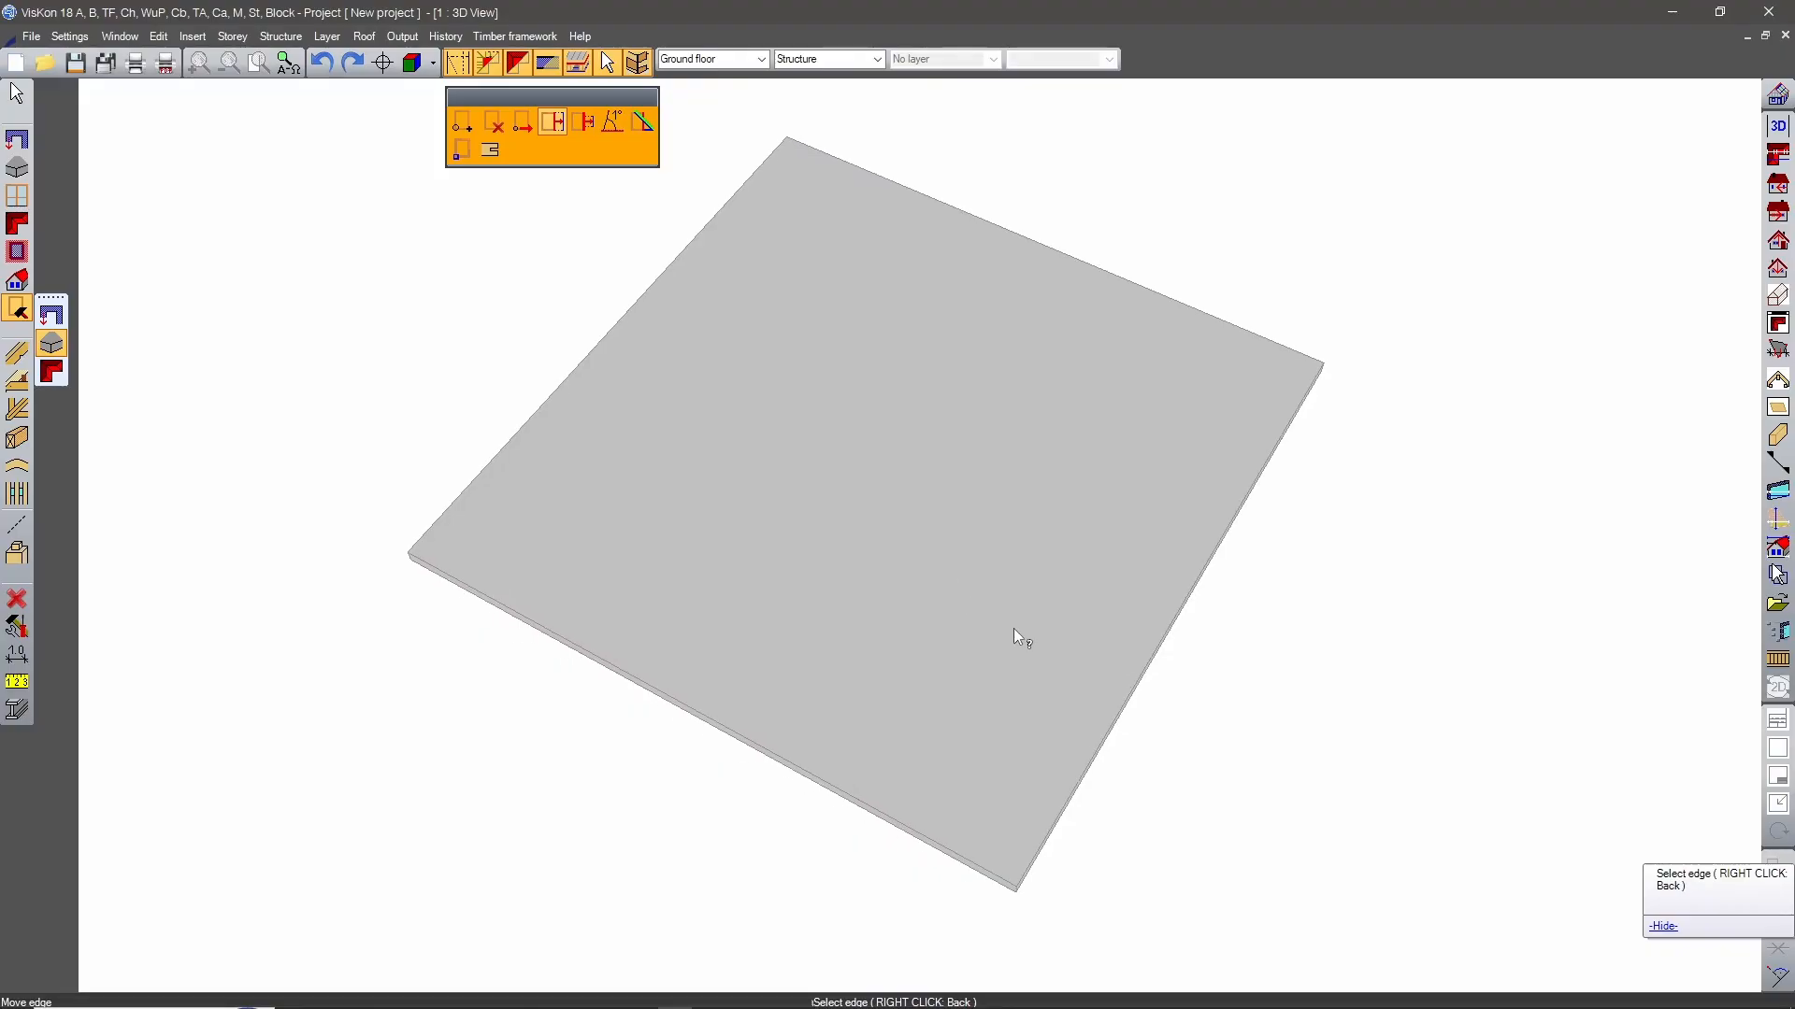
right_click(587, 724)
click(512, 613)
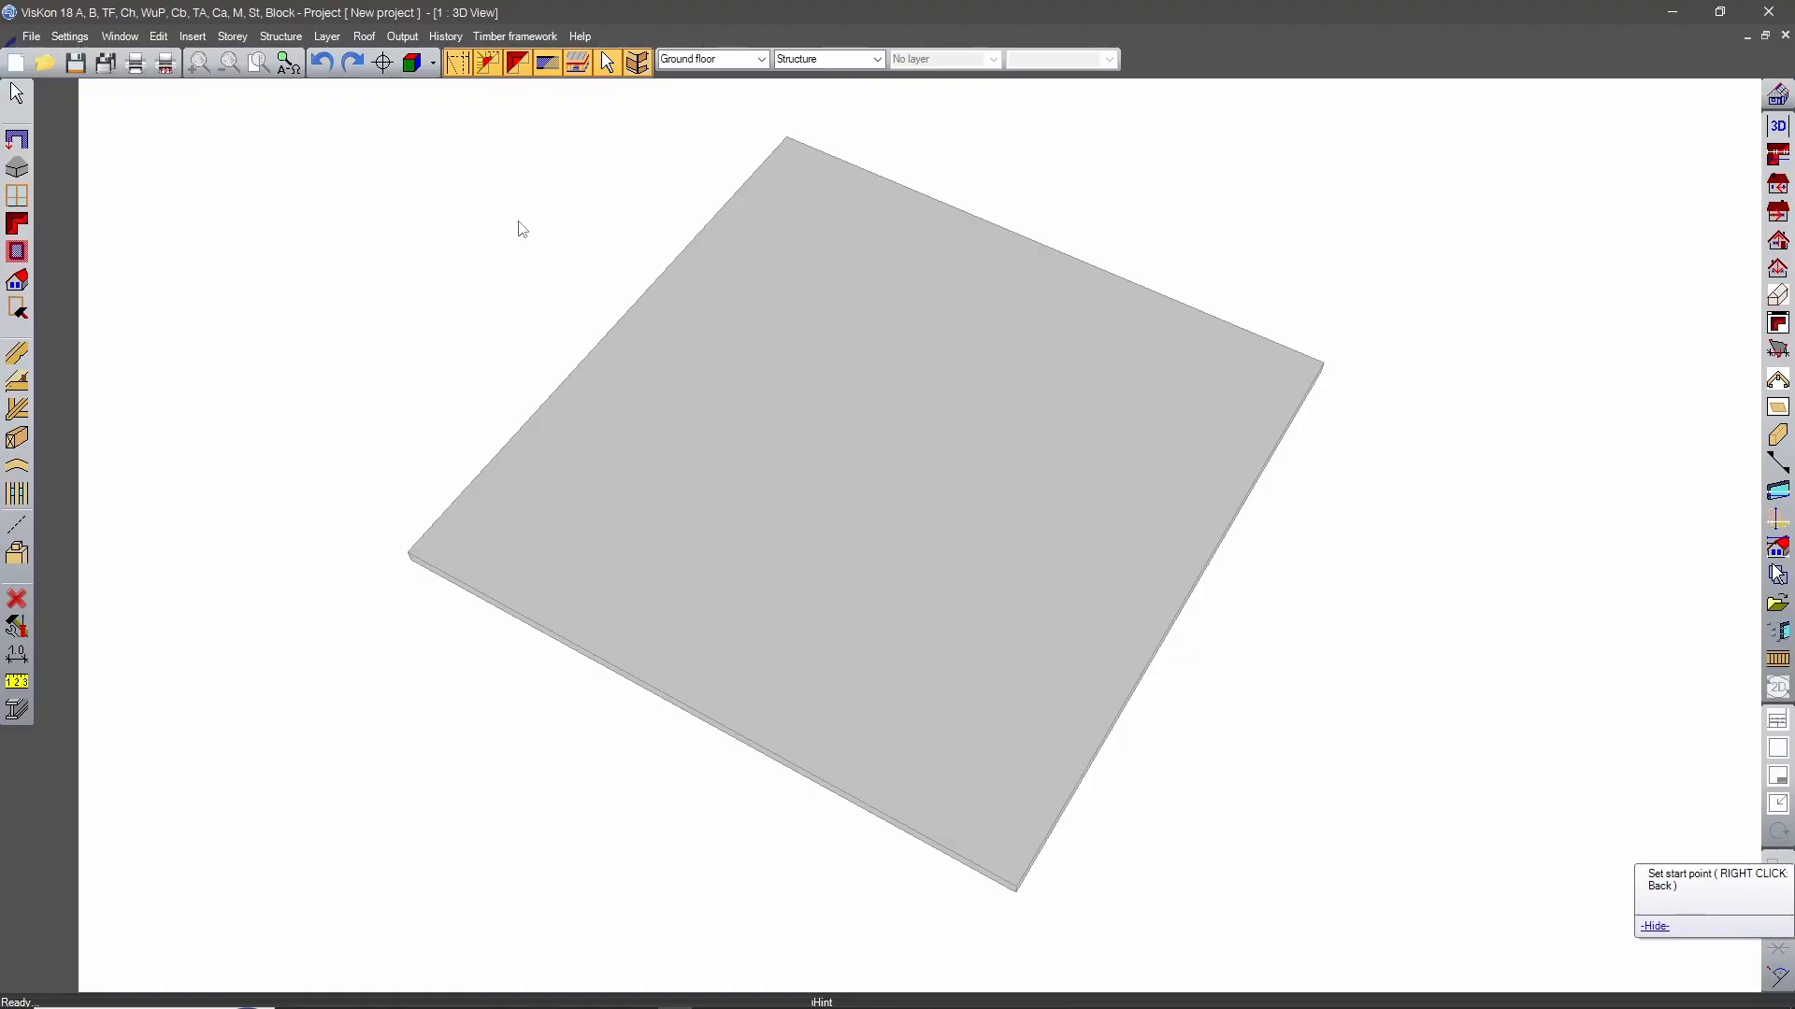
Move one side edge of the rectangular slab outward by 400 cm.
click(17, 309)
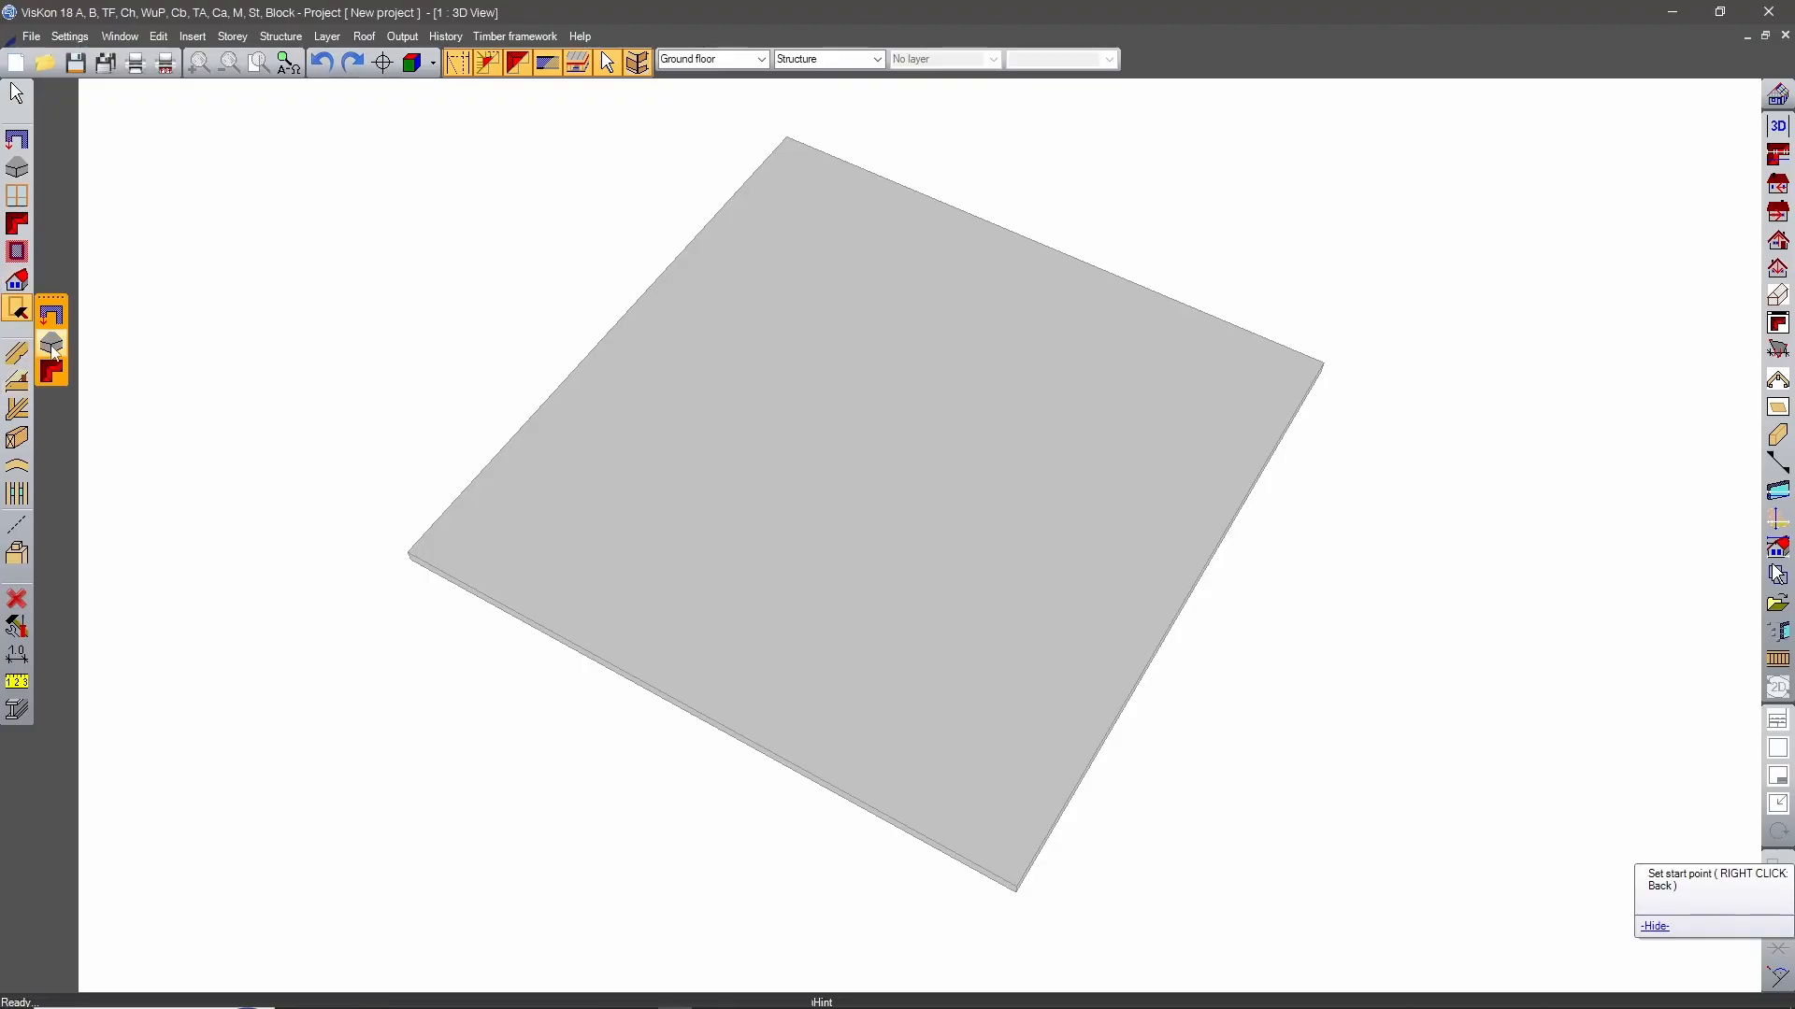
click(551, 129)
click(1174, 615)
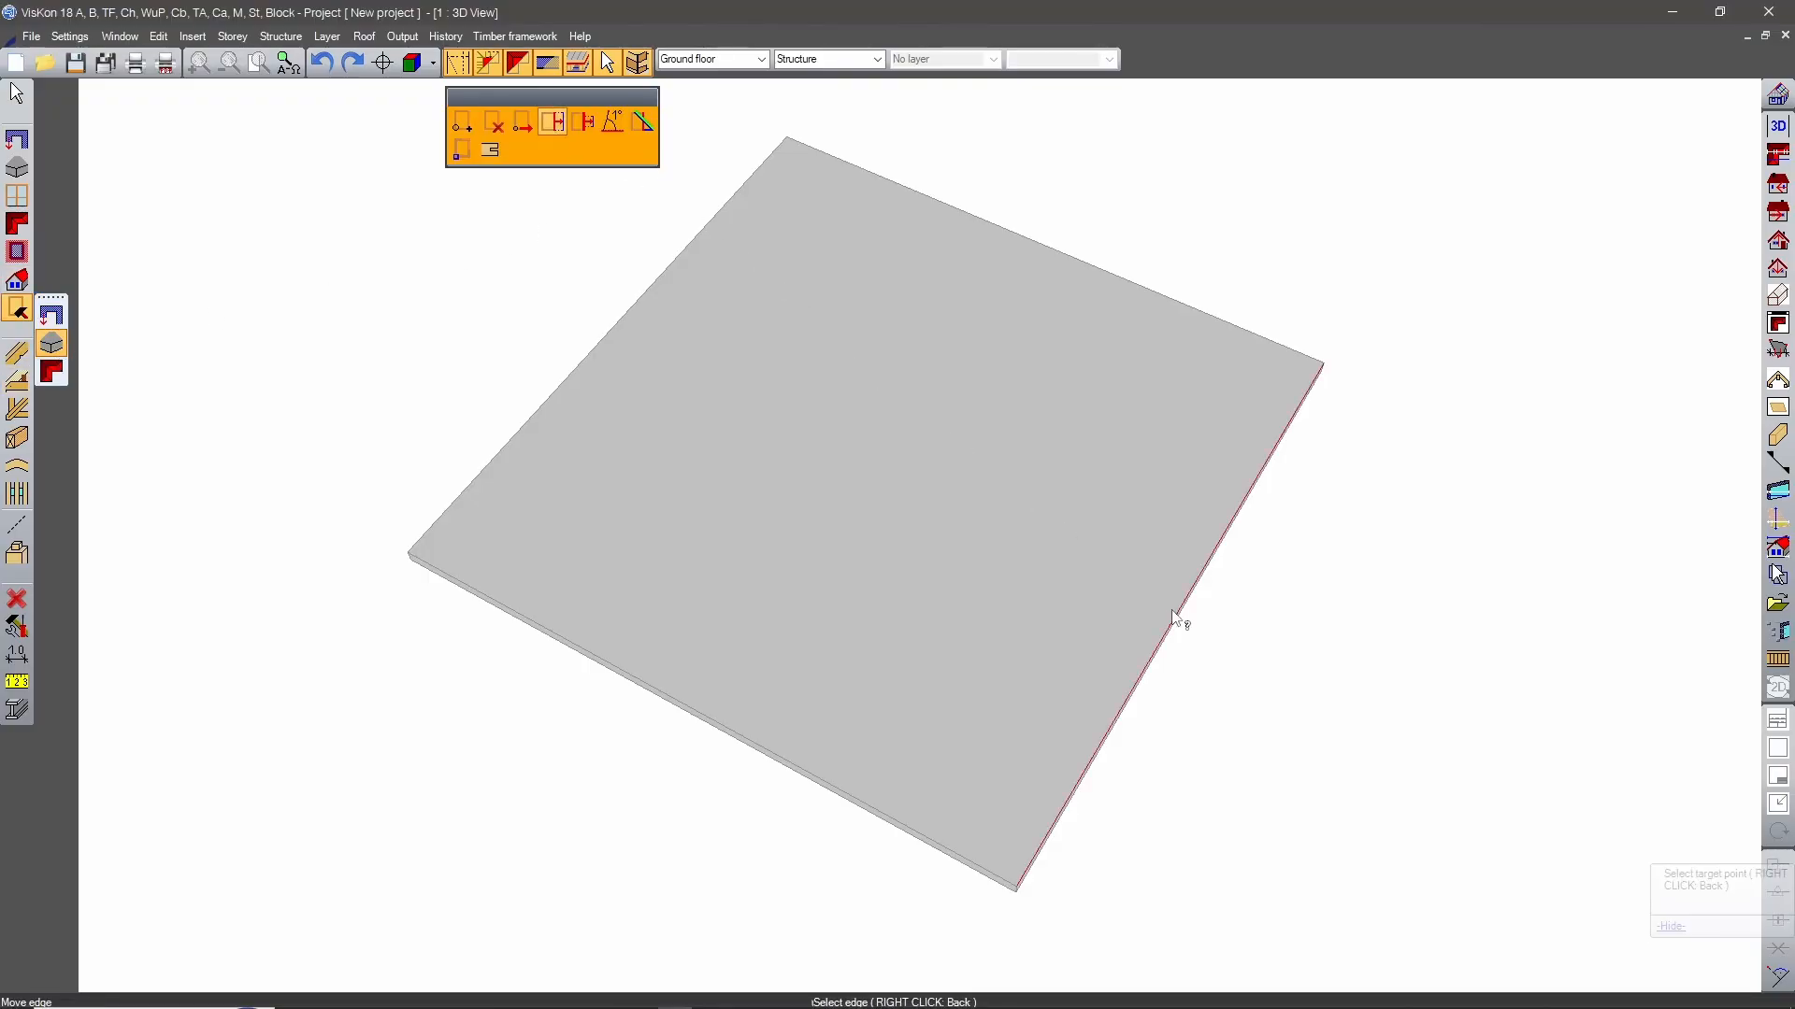
click(1312, 696)
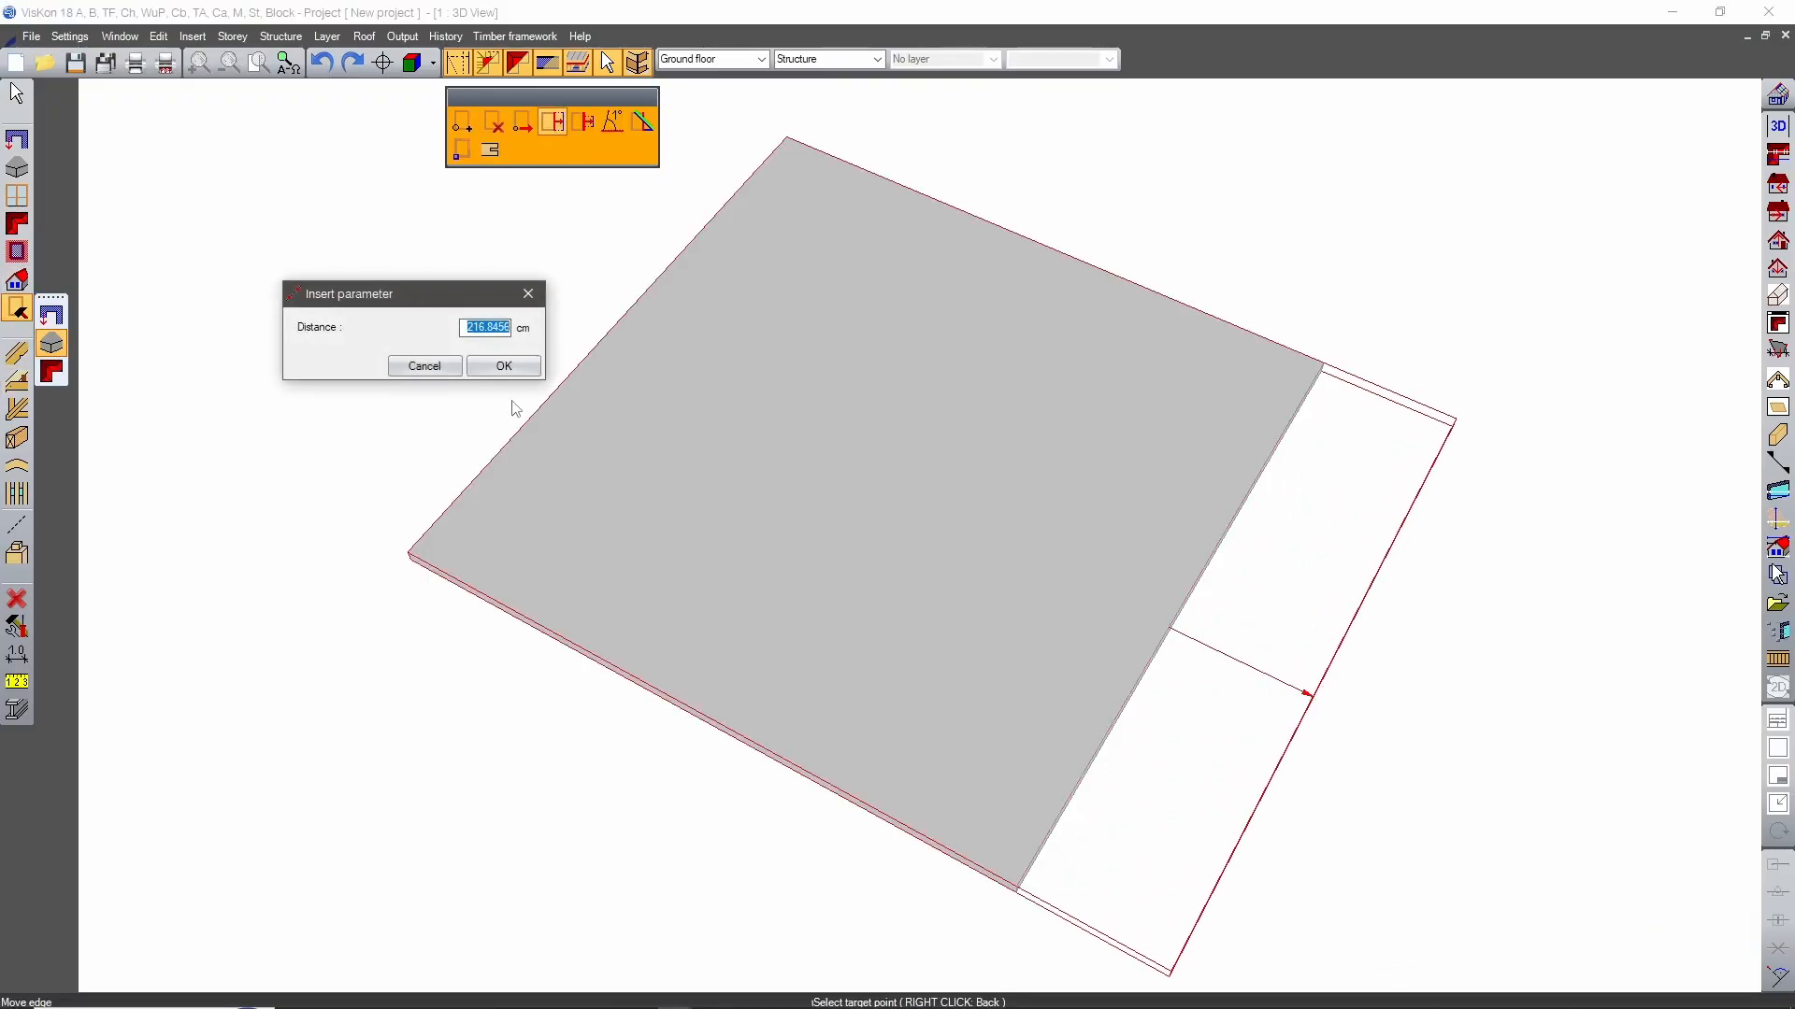
text(400)
click(500, 368)
Create two parallel guide lines across the slab, one offset inward from each of its long edges.
scroll(916, 458, down, 3)
middle_drag(944, 463, 1330, 603)
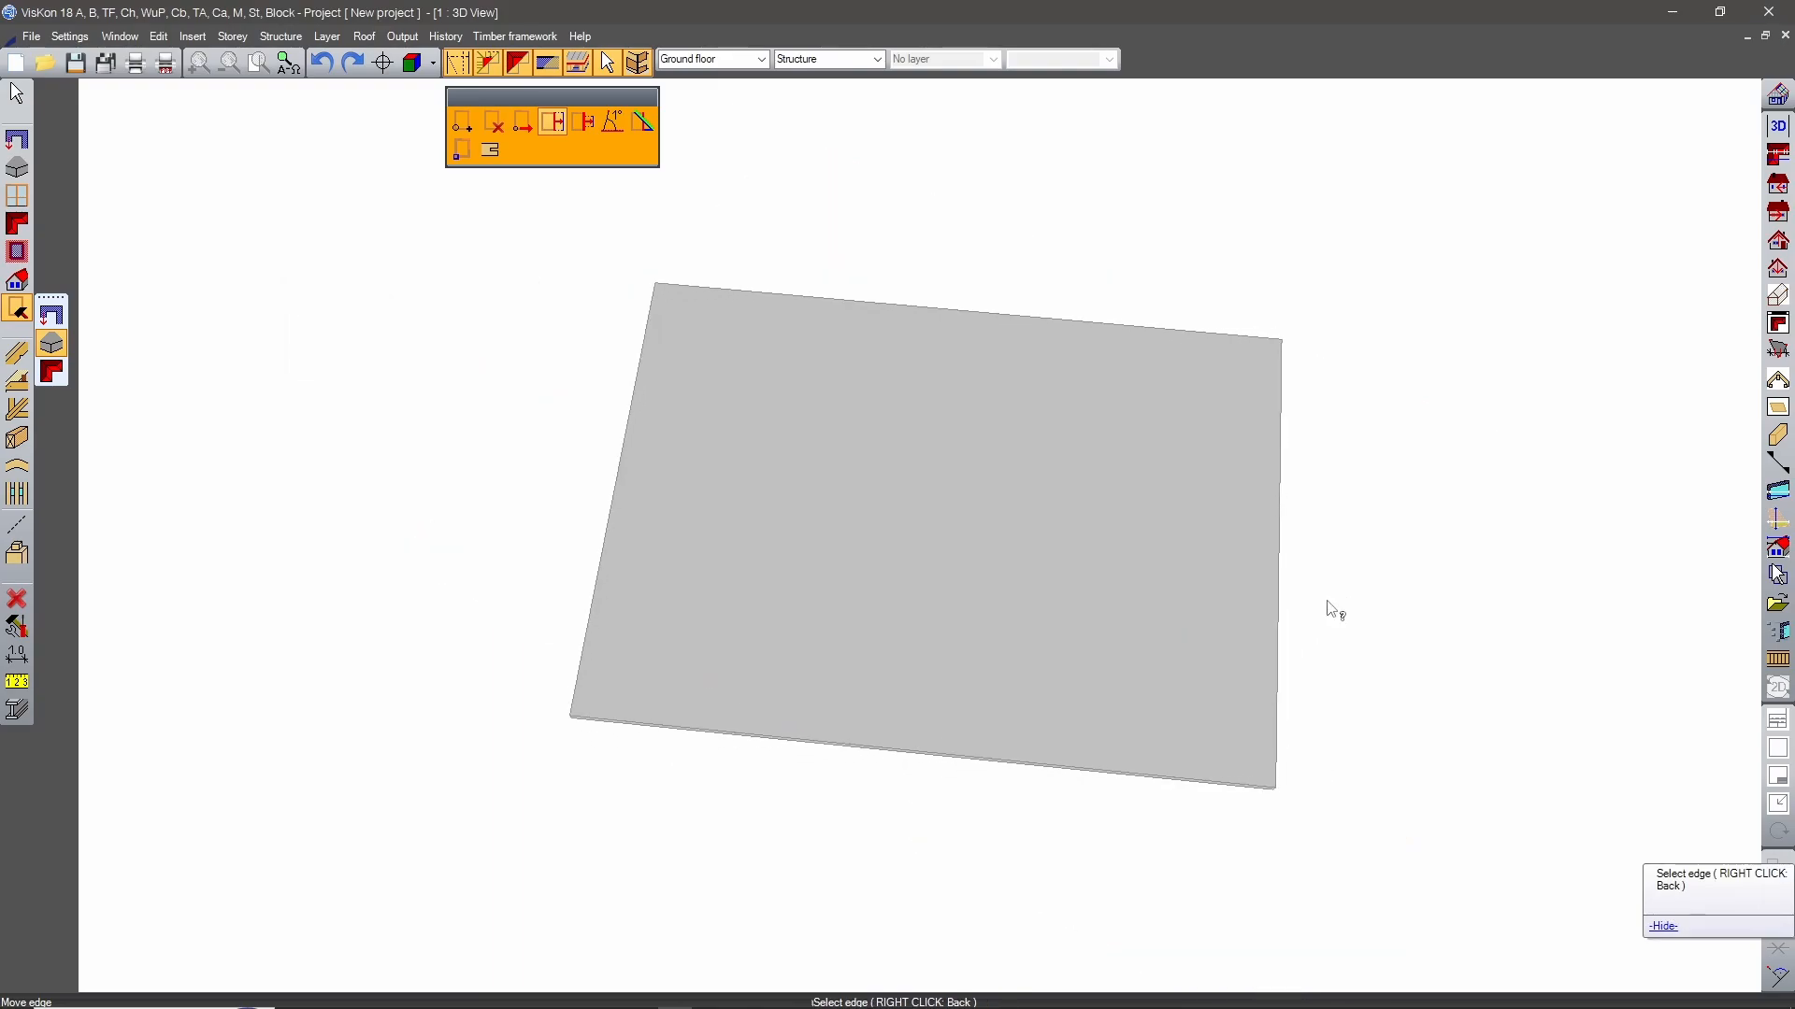
scroll(1158, 571, up, 3)
middle_drag(1158, 570, 1108, 595)
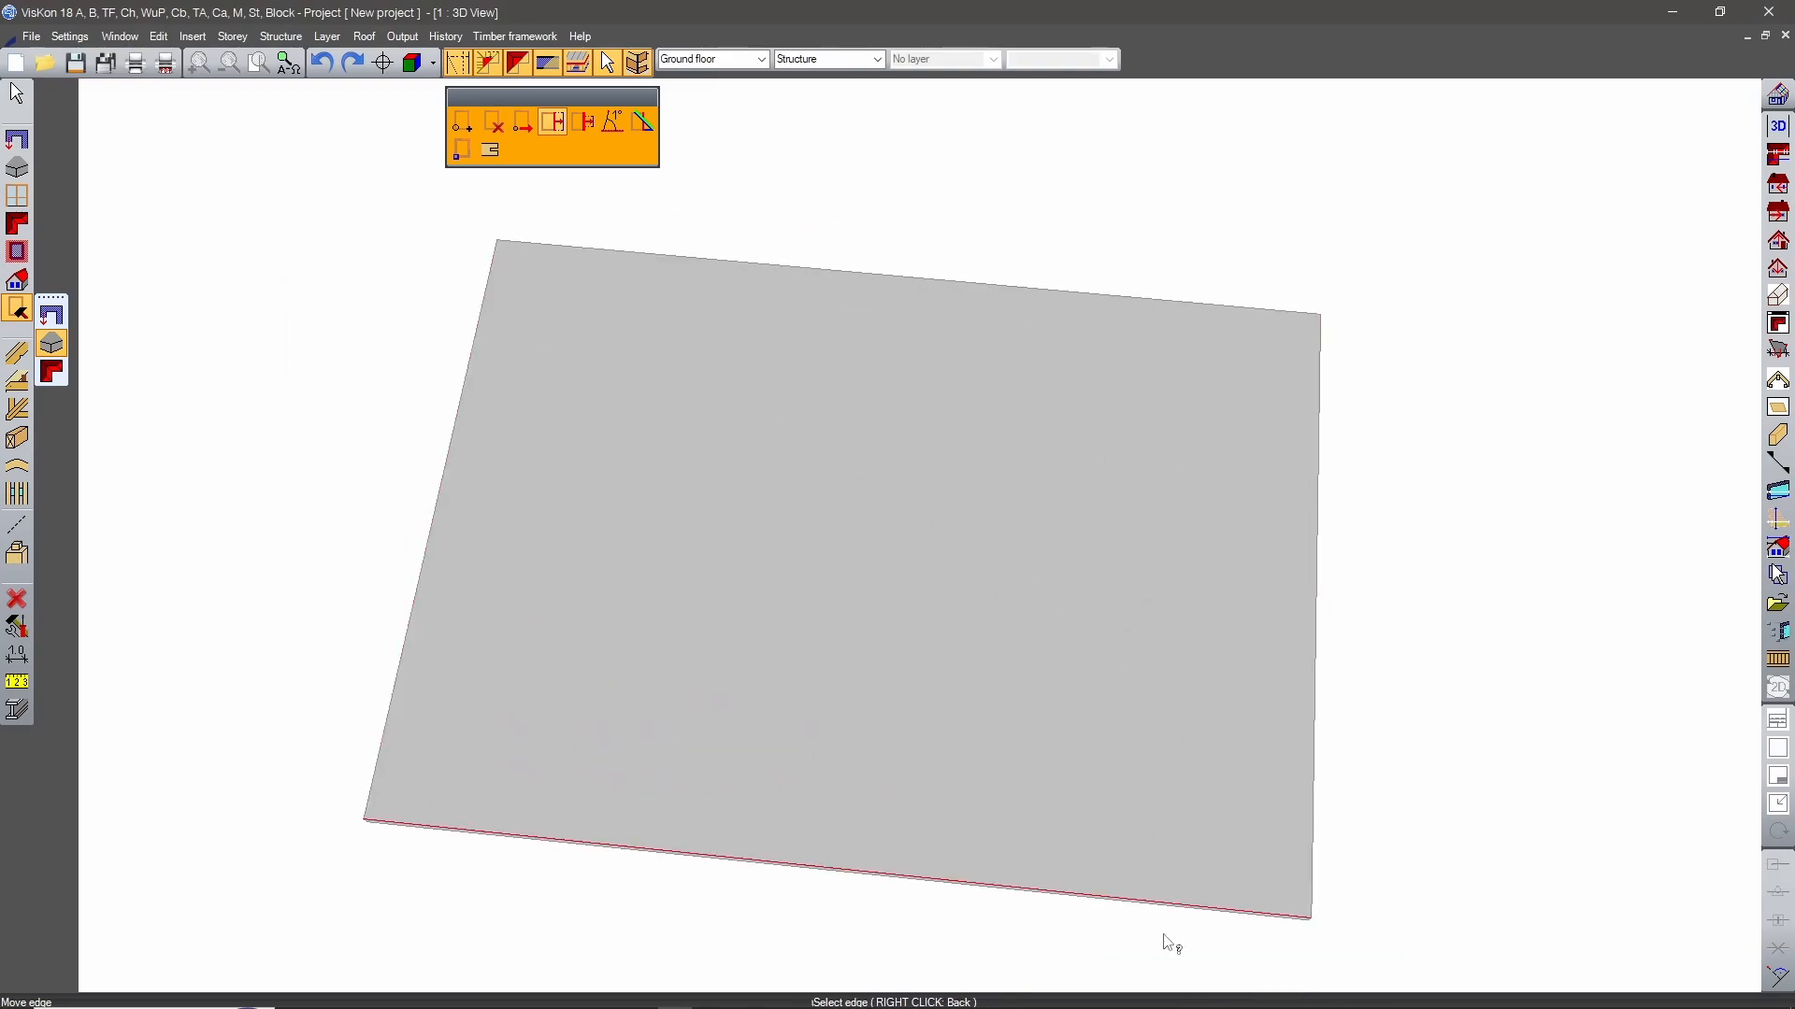
click(17, 525)
click(56, 559)
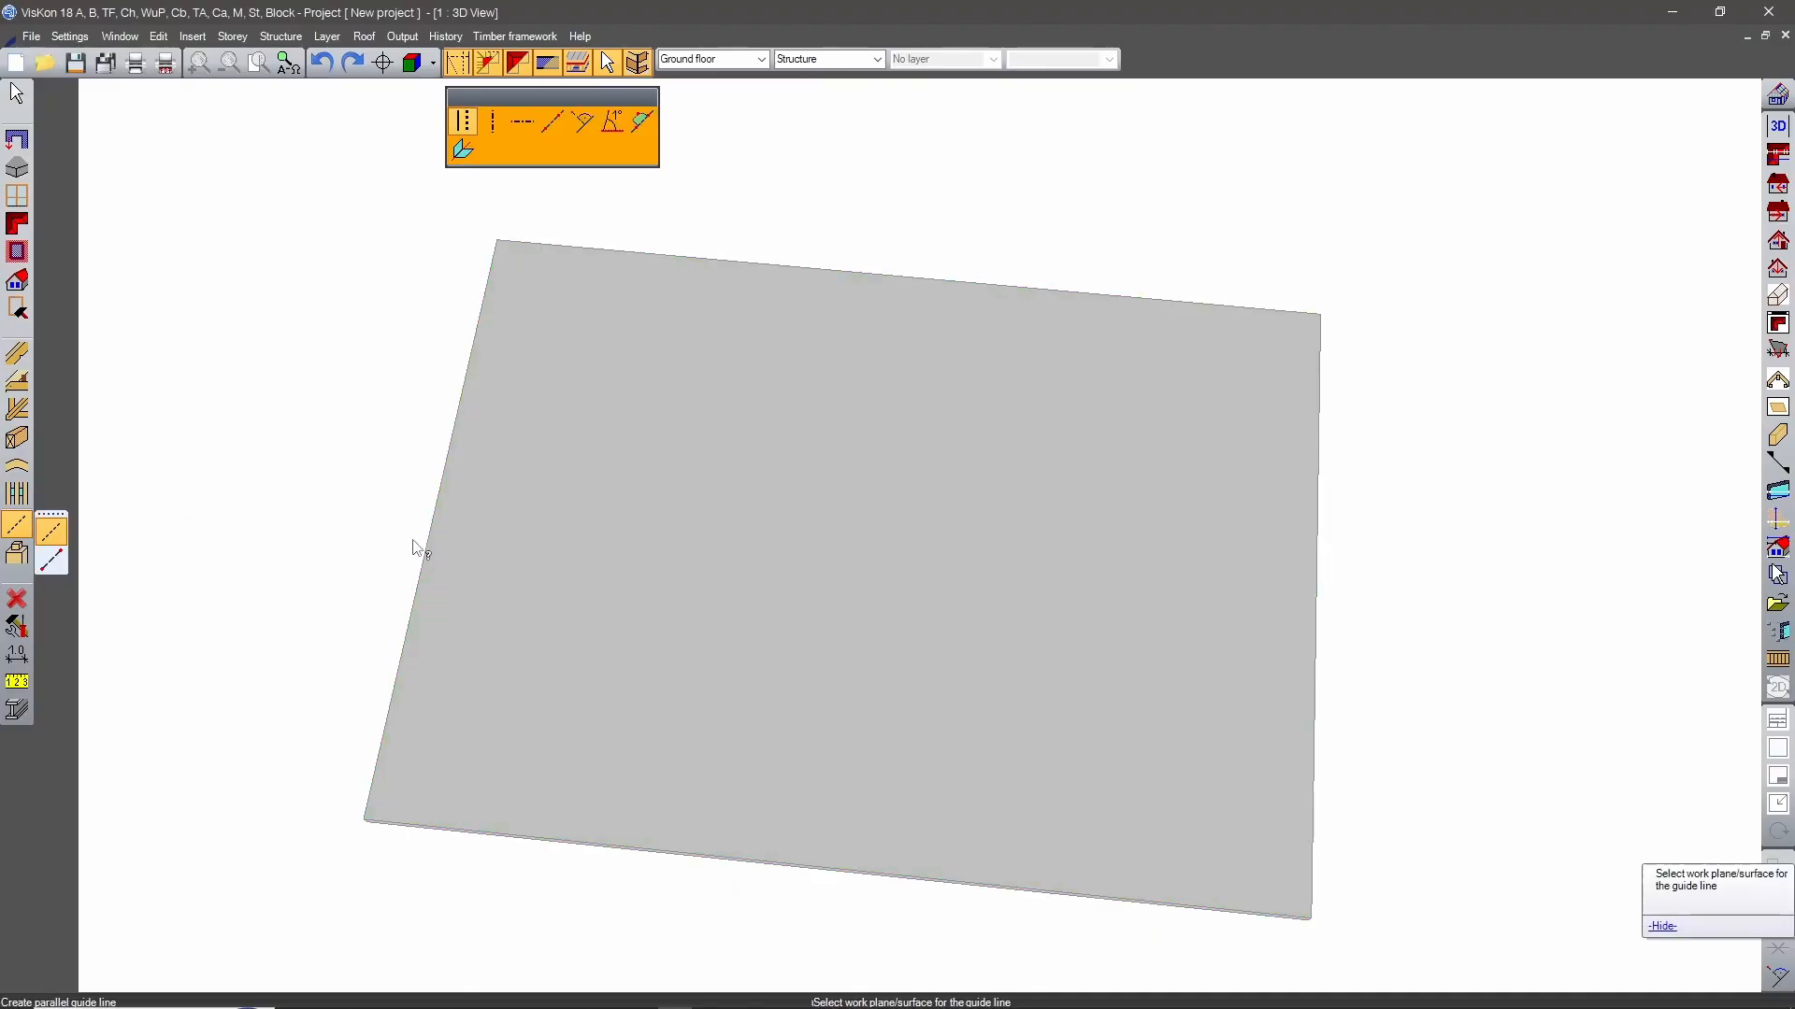
click(873, 296)
click(873, 277)
click(839, 489)
key(Return)
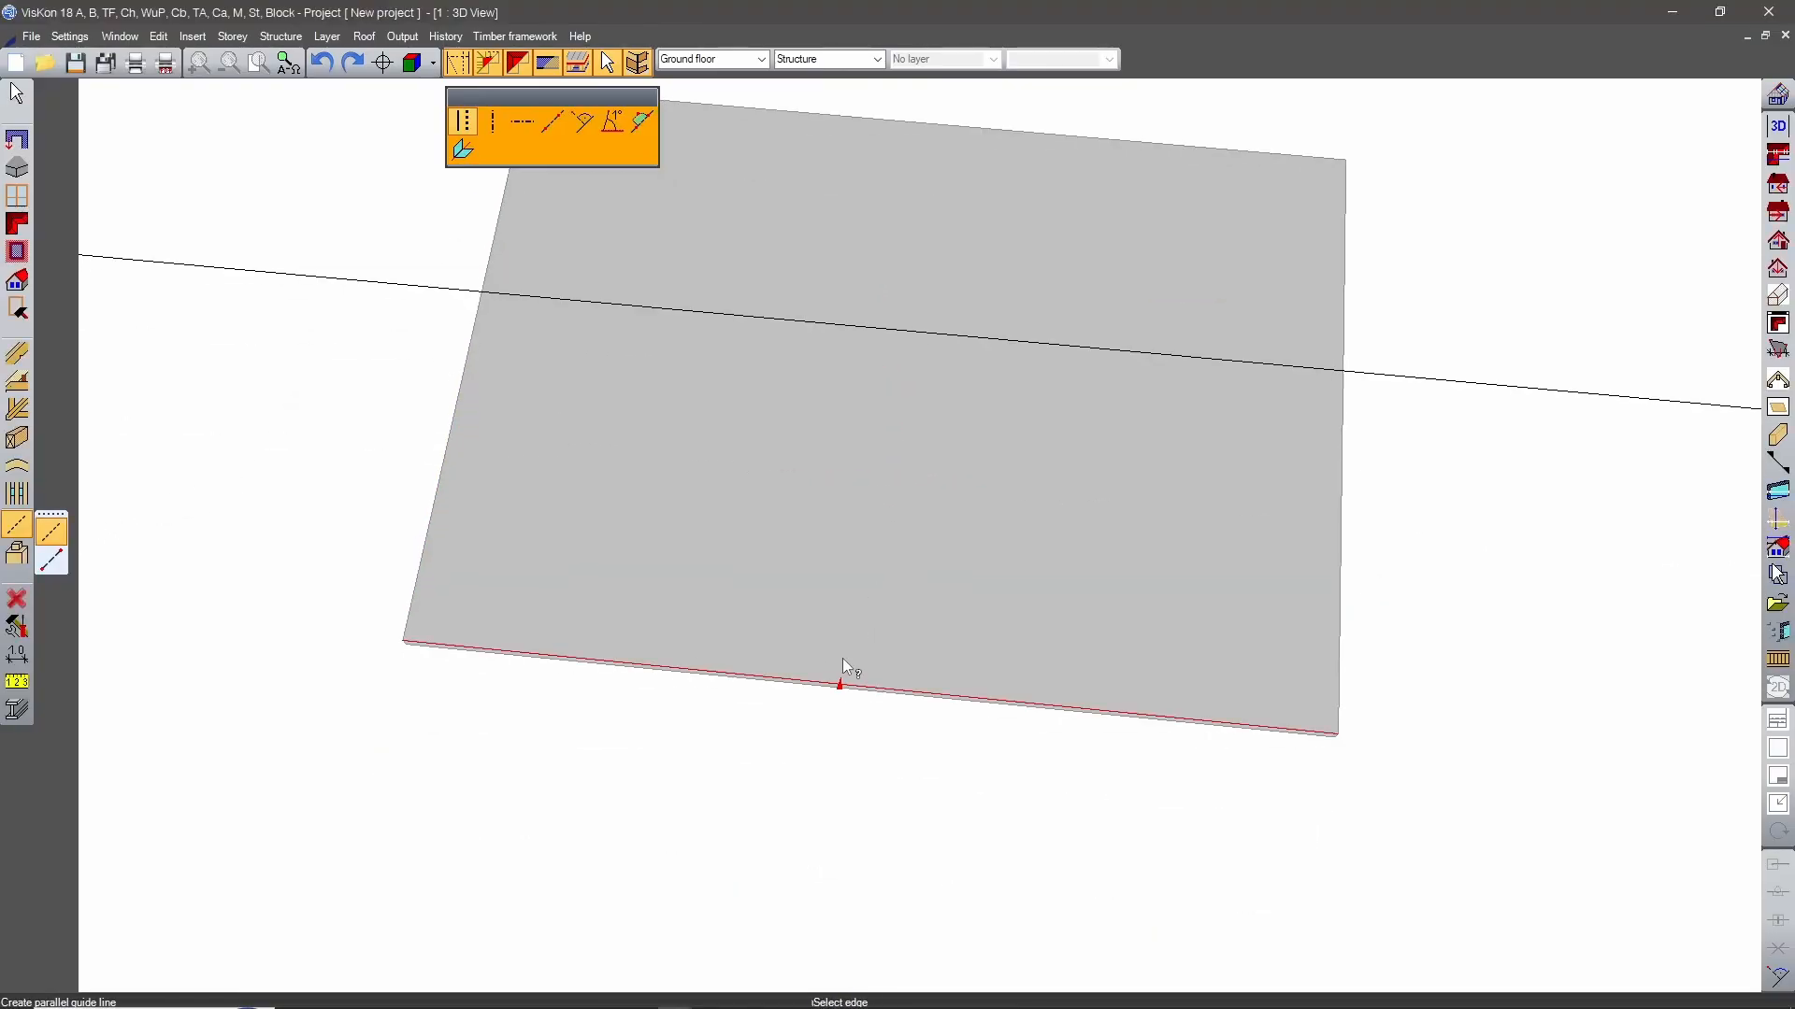
click(843, 669)
click(853, 509)
key(Return)
Create guide lines parallel to both short edges of the slab, the second about 390 cm inward from its edge.
click(402, 505)
click(703, 546)
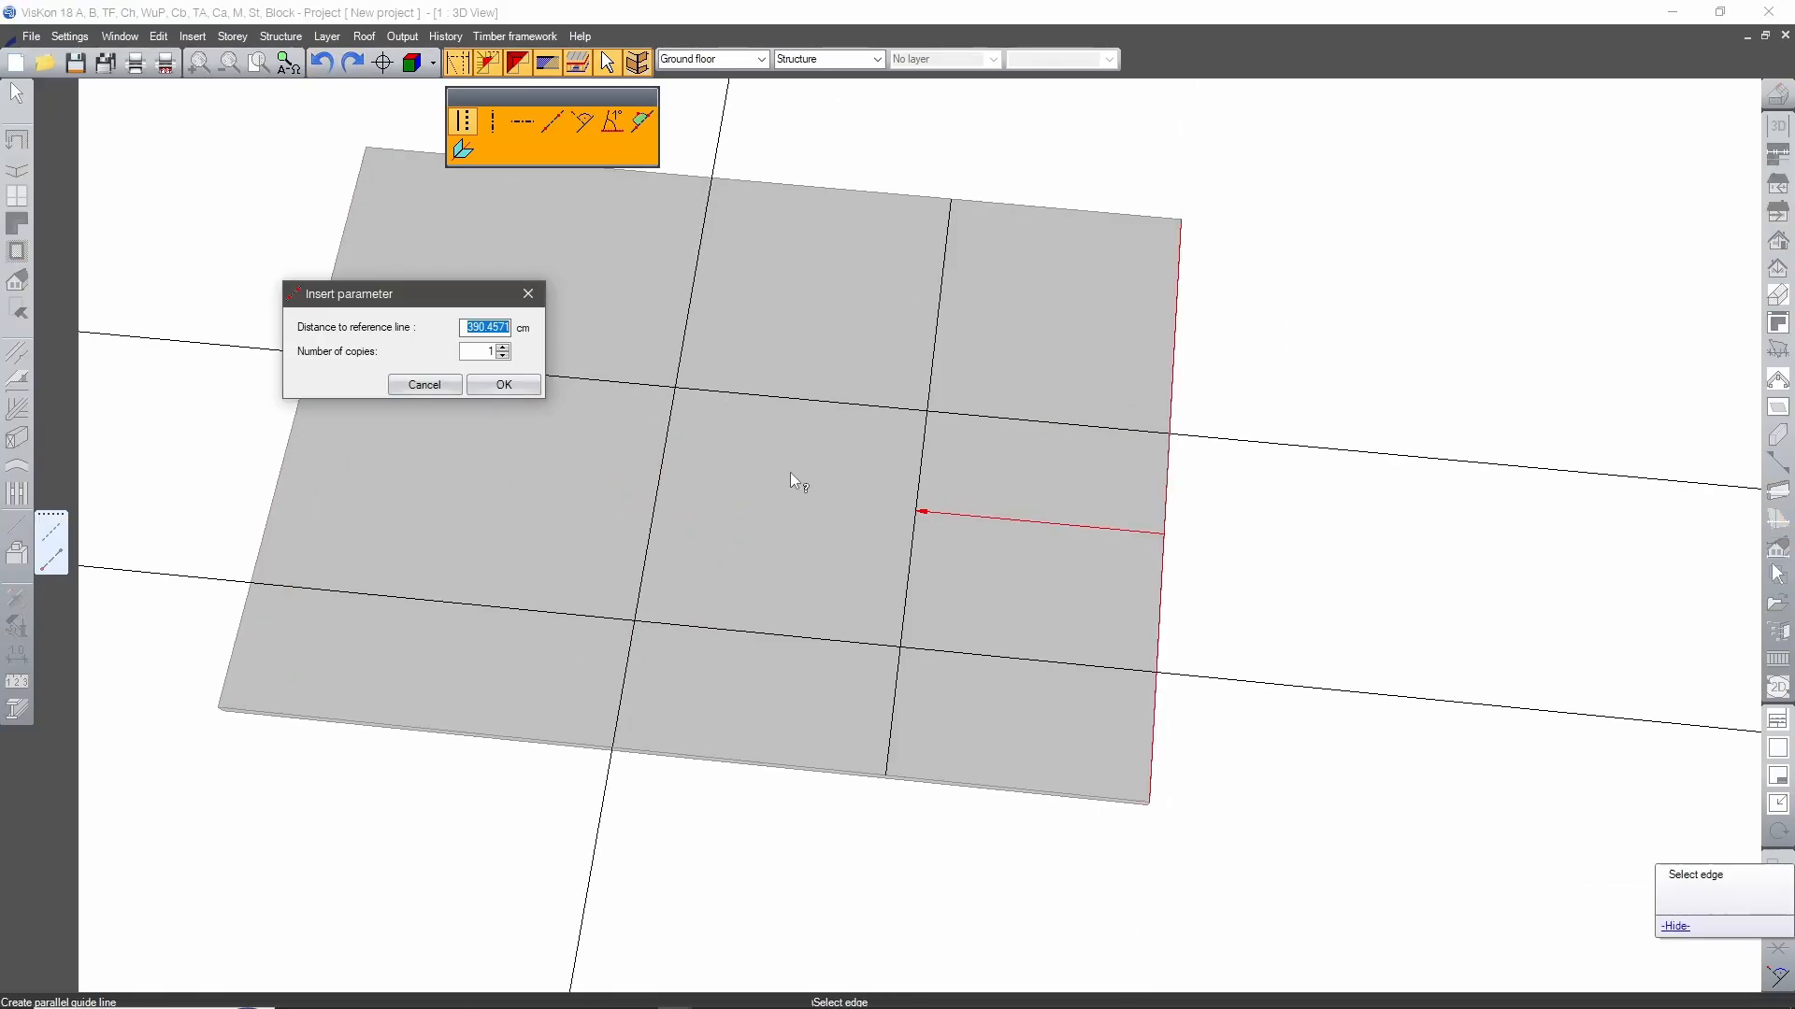
key(Return)
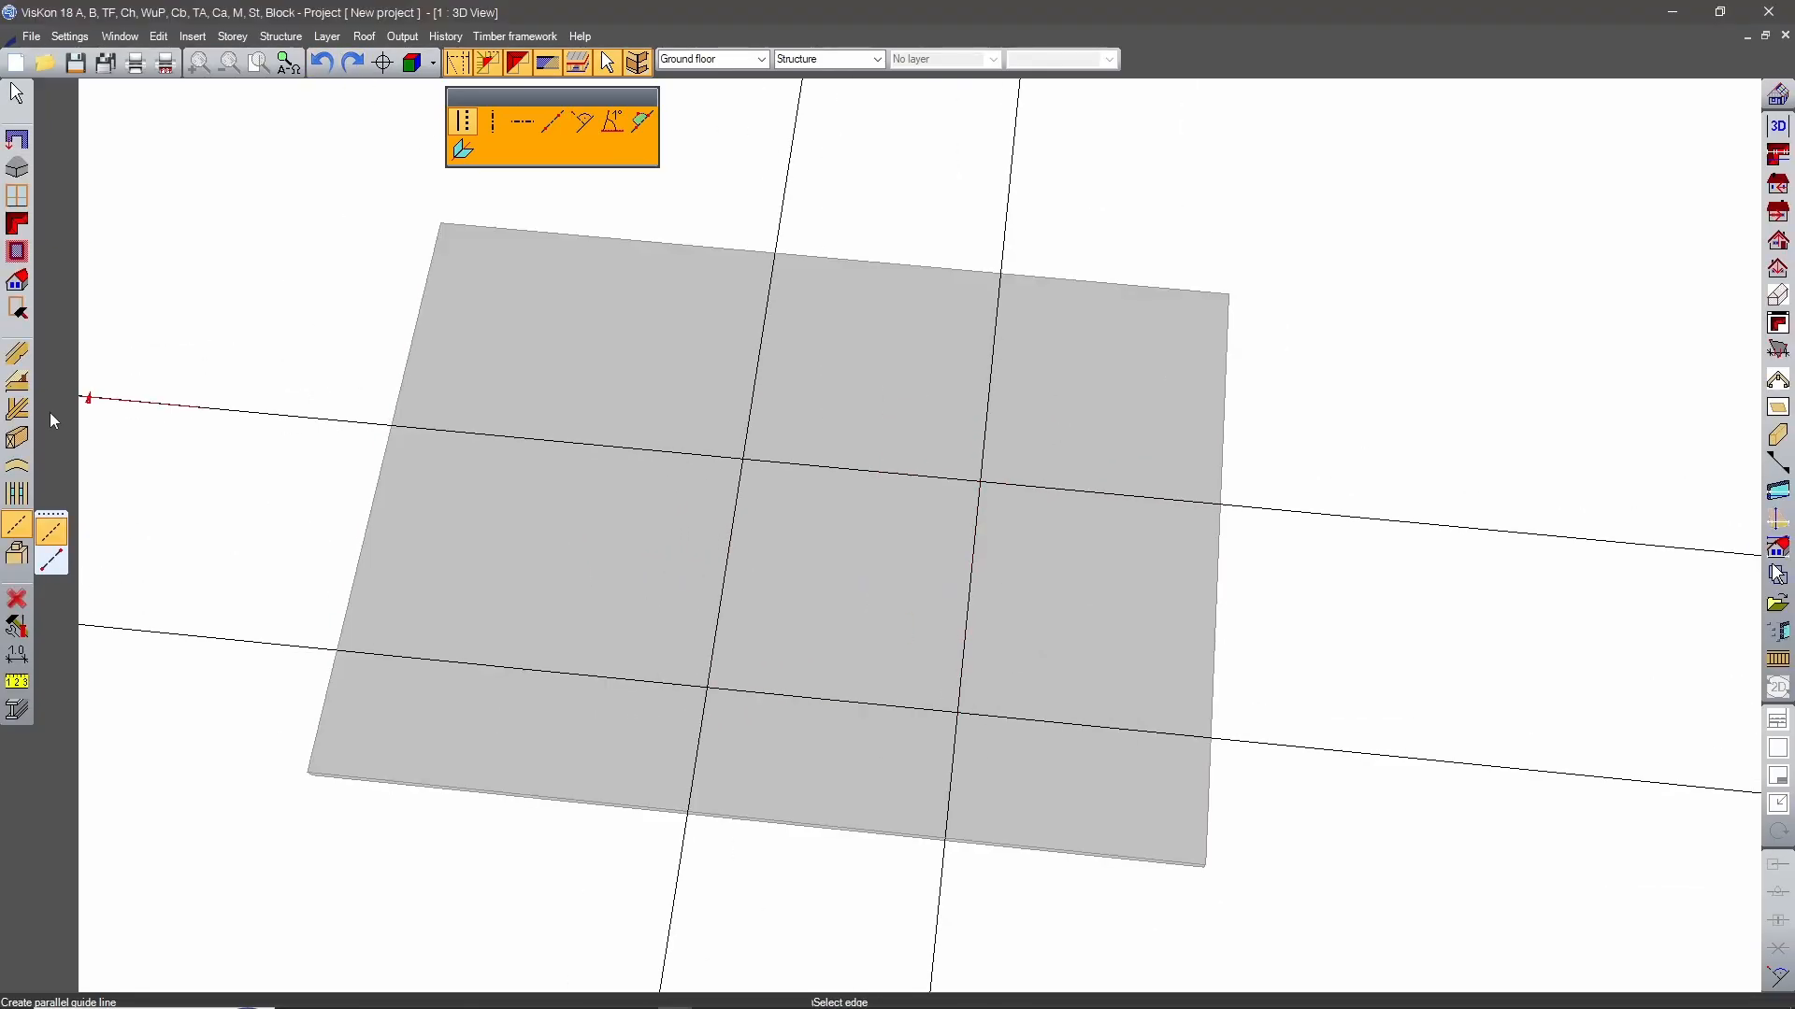
Move the middle portions of both short slab edges inward to the crossing guide lines, forming an H-shaped slab.
click(17, 309)
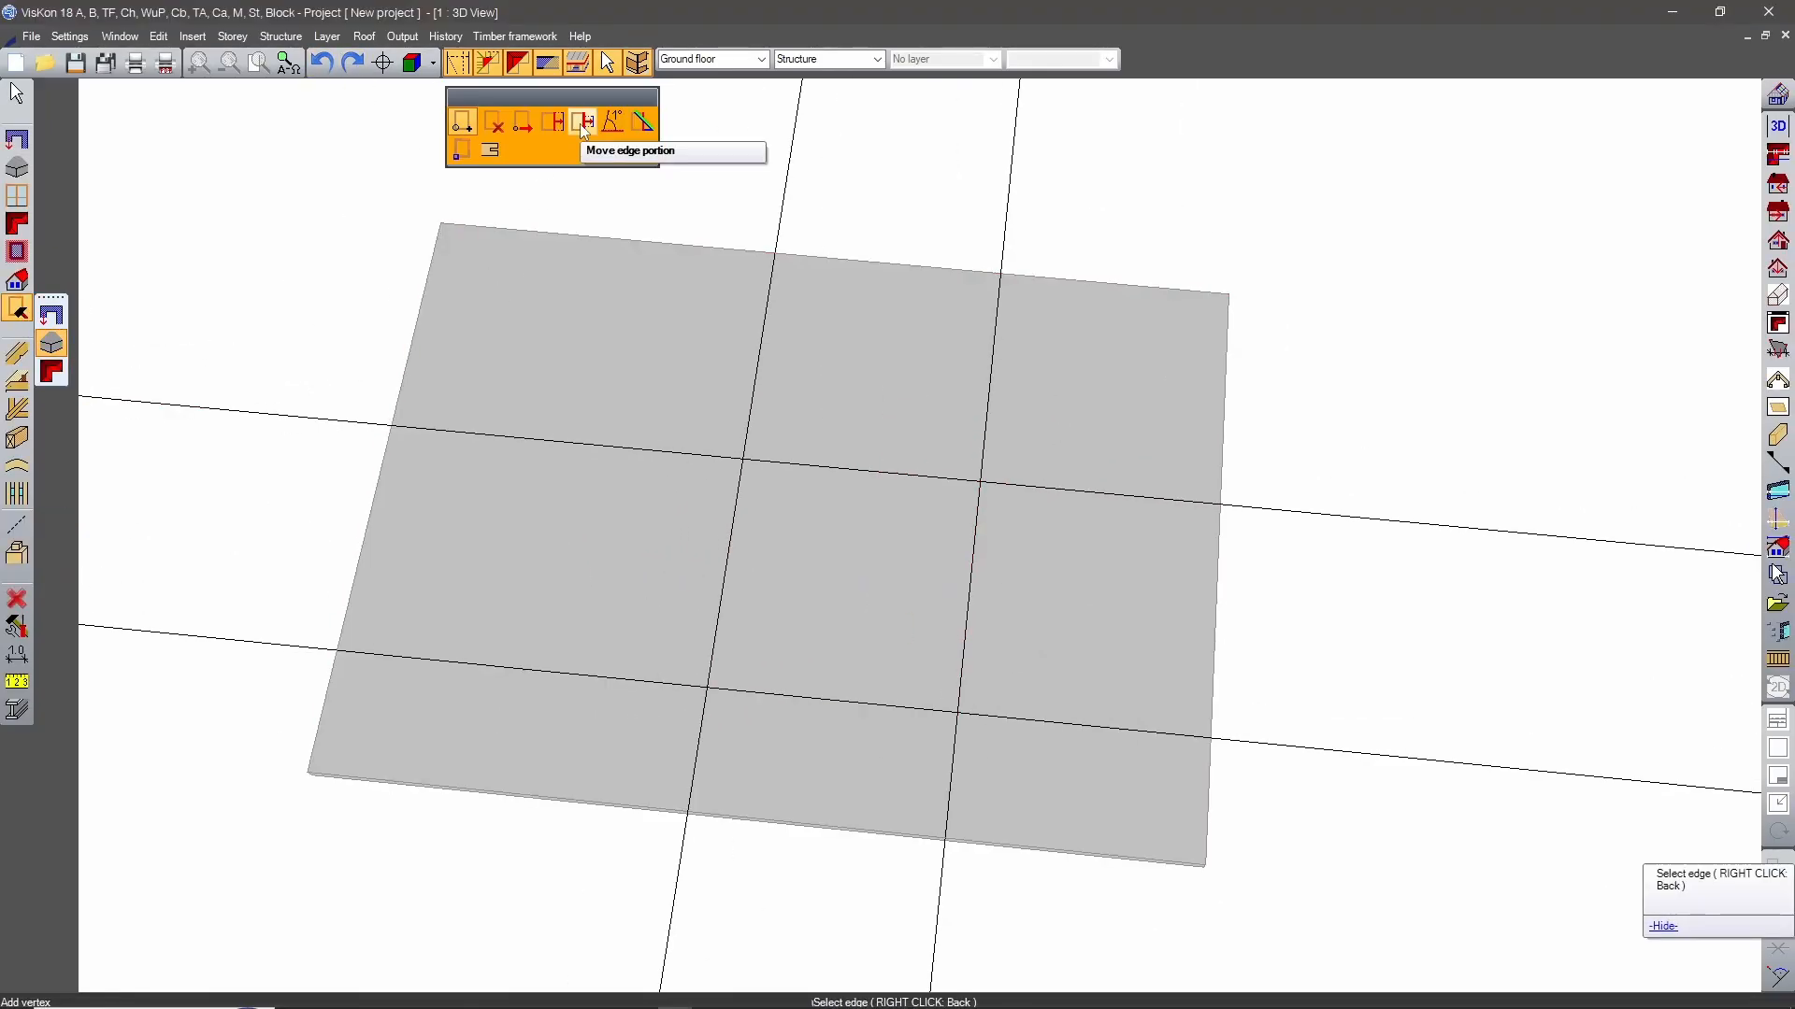
click(53, 347)
click(581, 122)
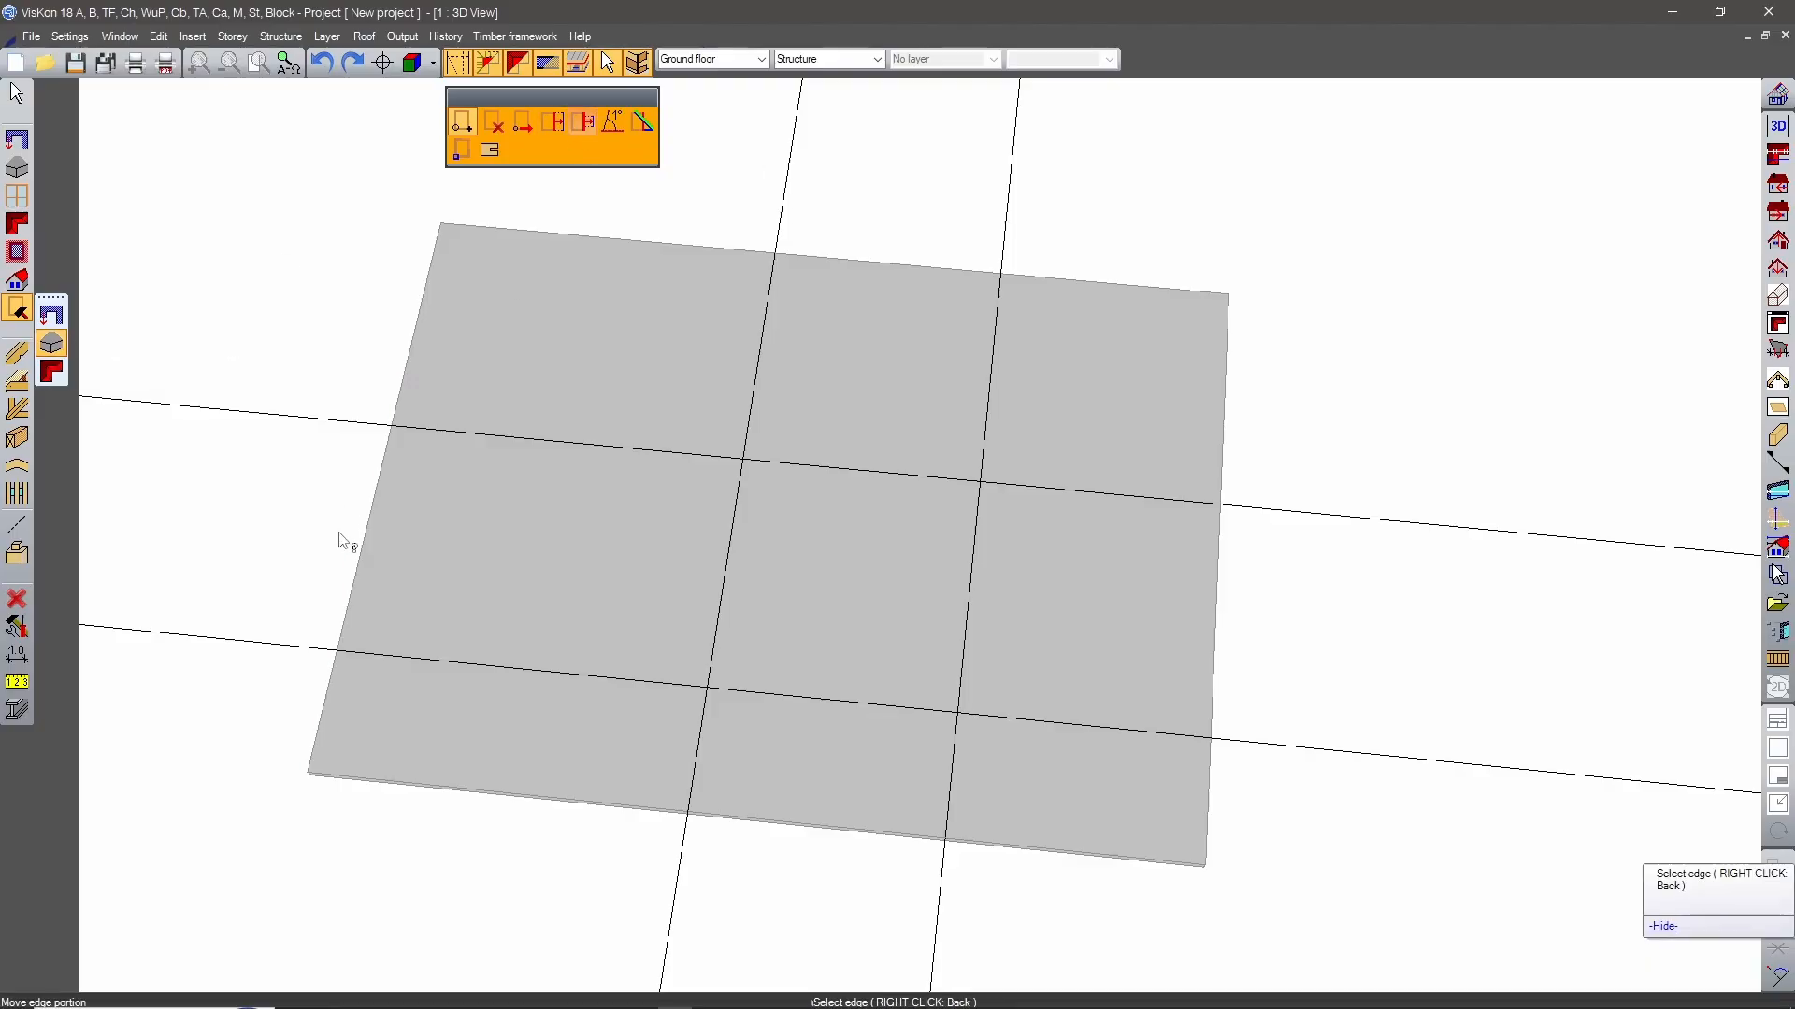
click(363, 546)
click(337, 650)
click(392, 426)
click(504, 325)
key(Return)
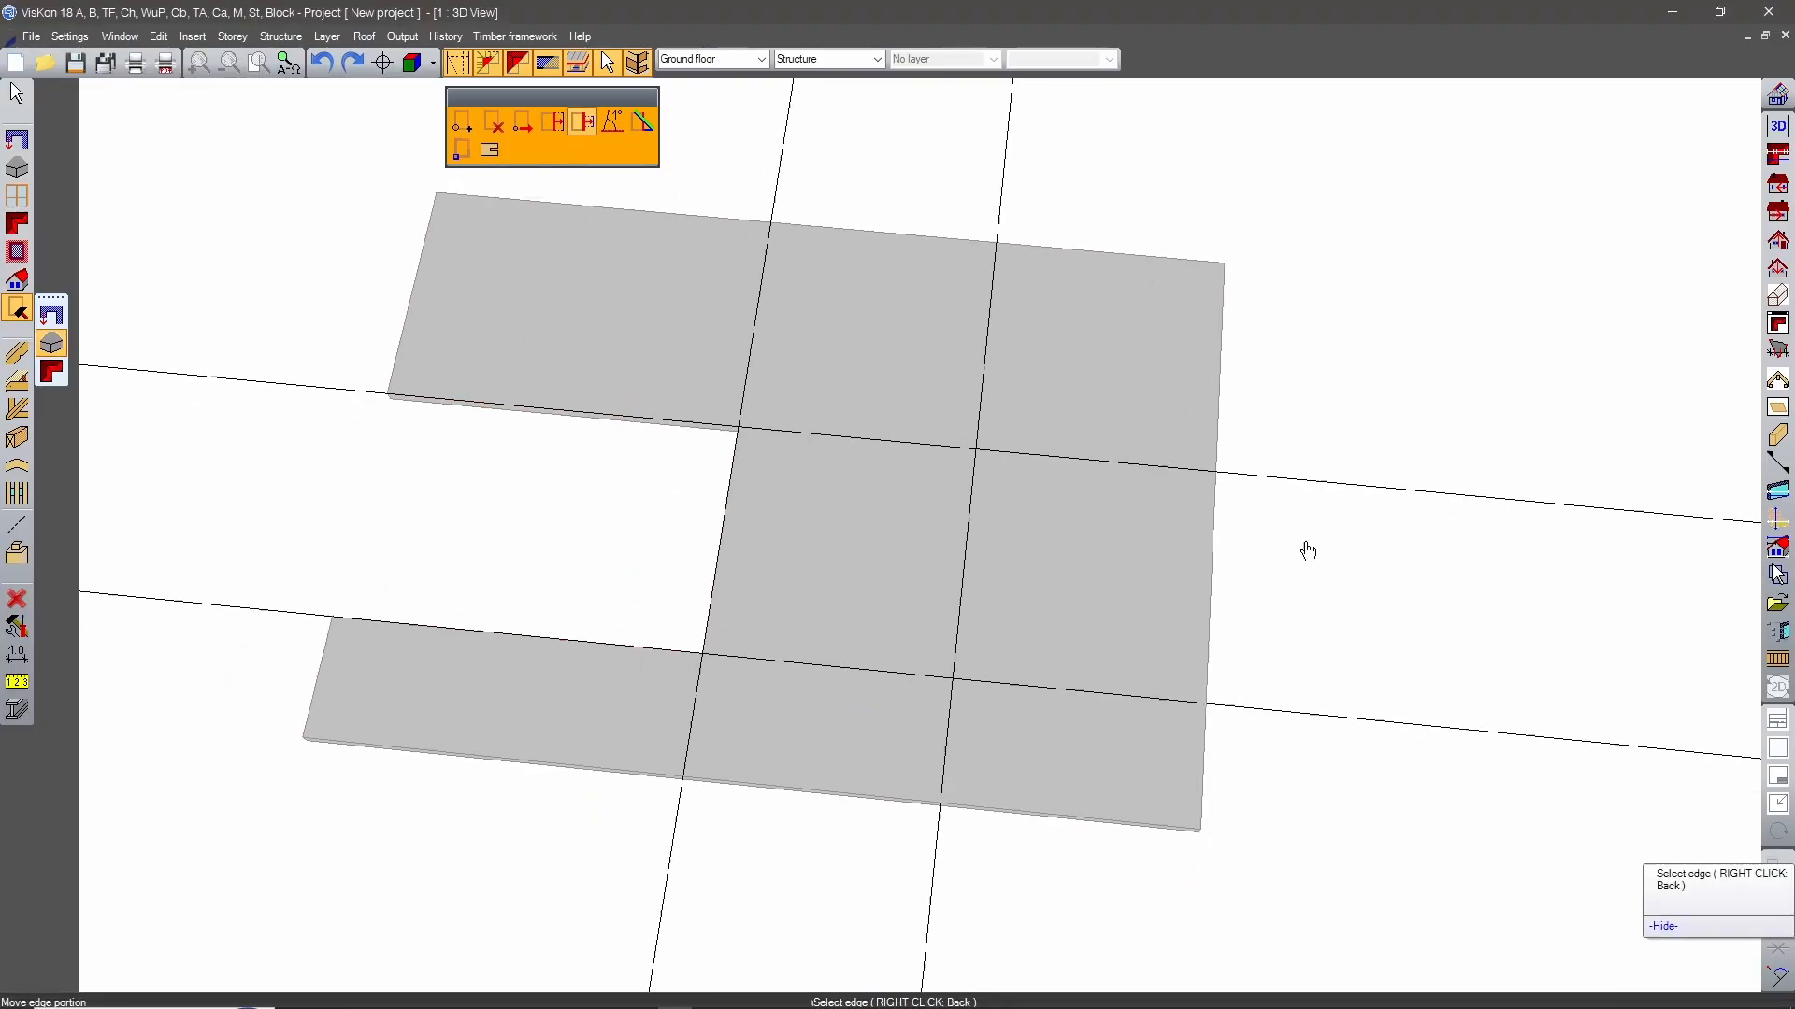
middle_drag(1194, 596, 1153, 567)
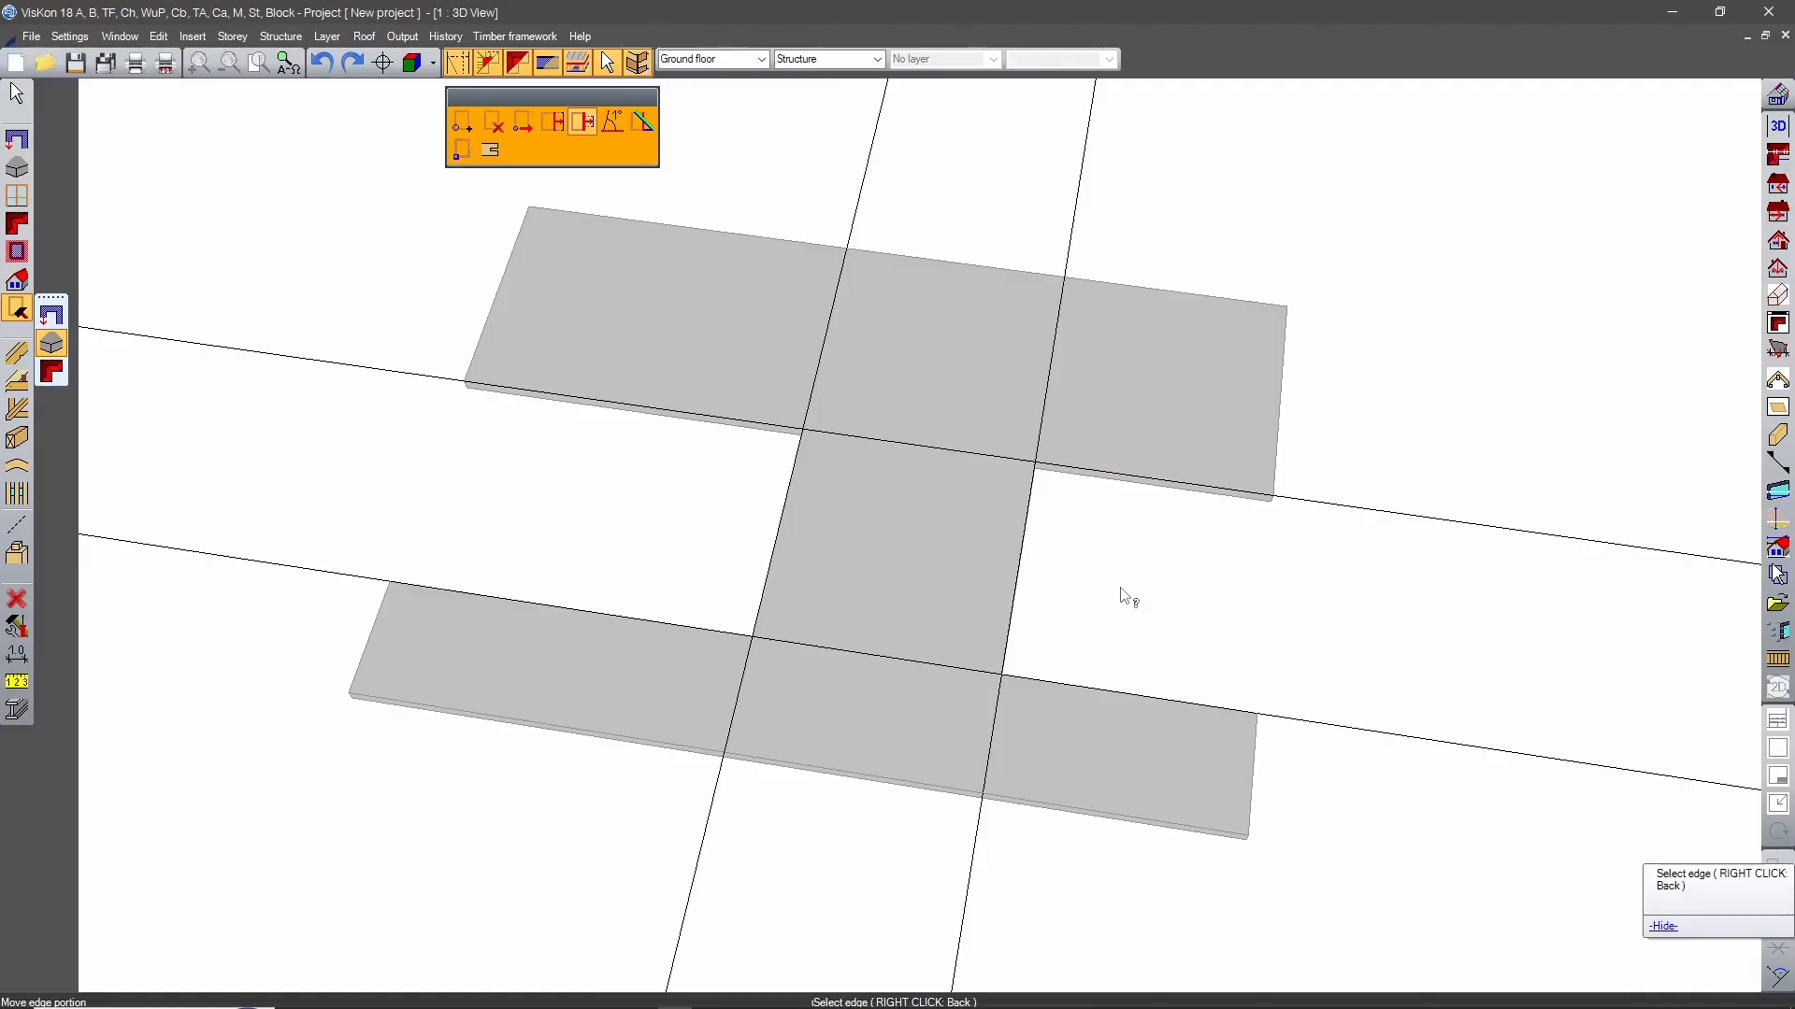
right_click(1125, 596)
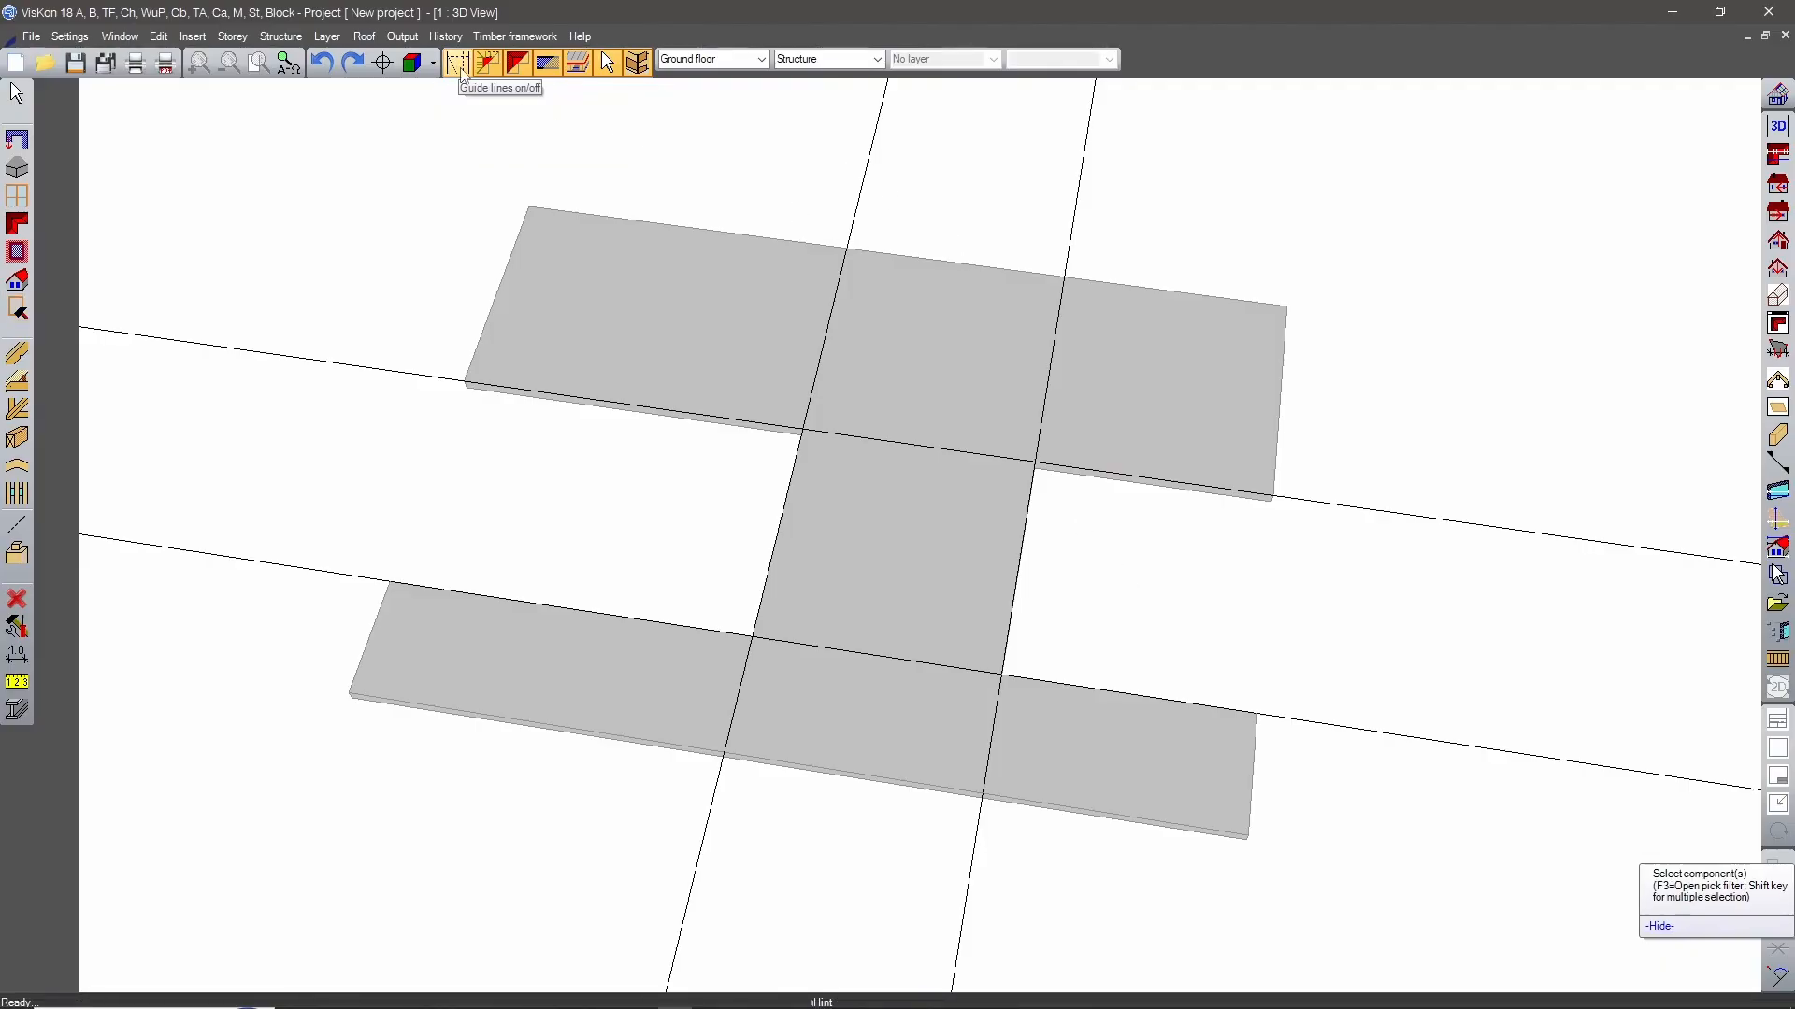
Hide the guide lines across the H-shaped slab.
click(457, 65)
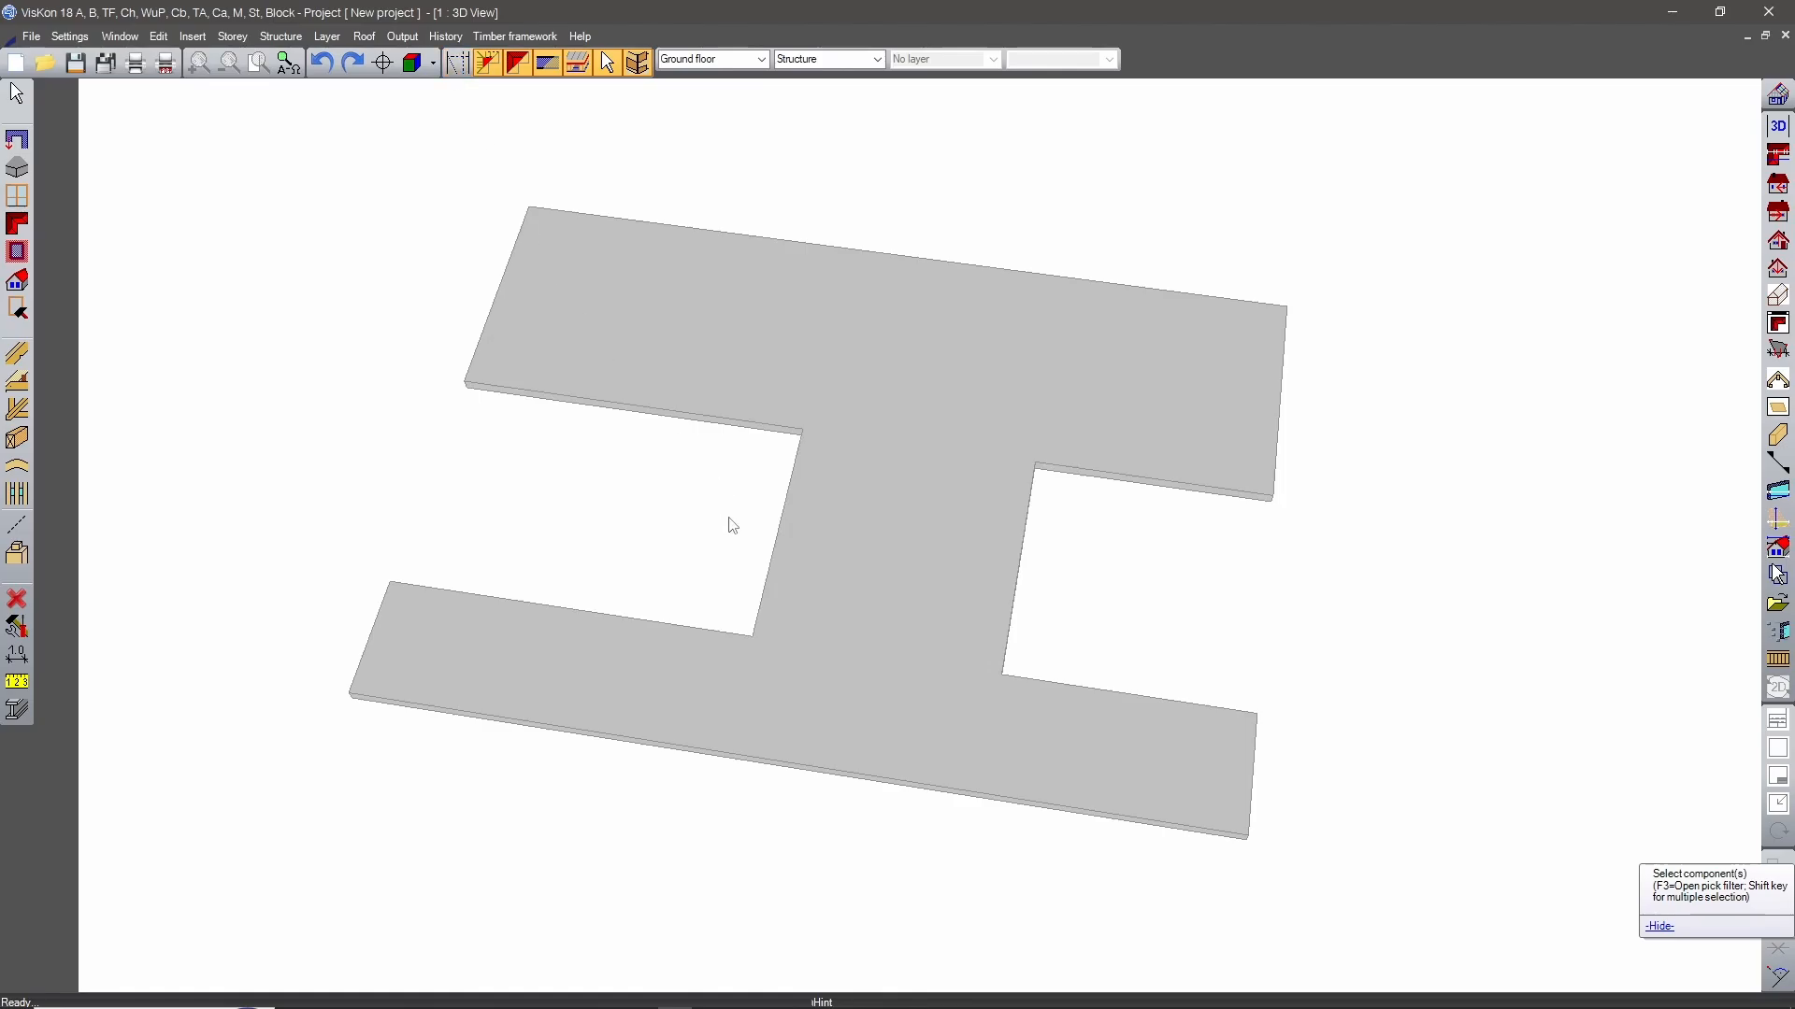
middle_drag(1119, 581, 990, 549)
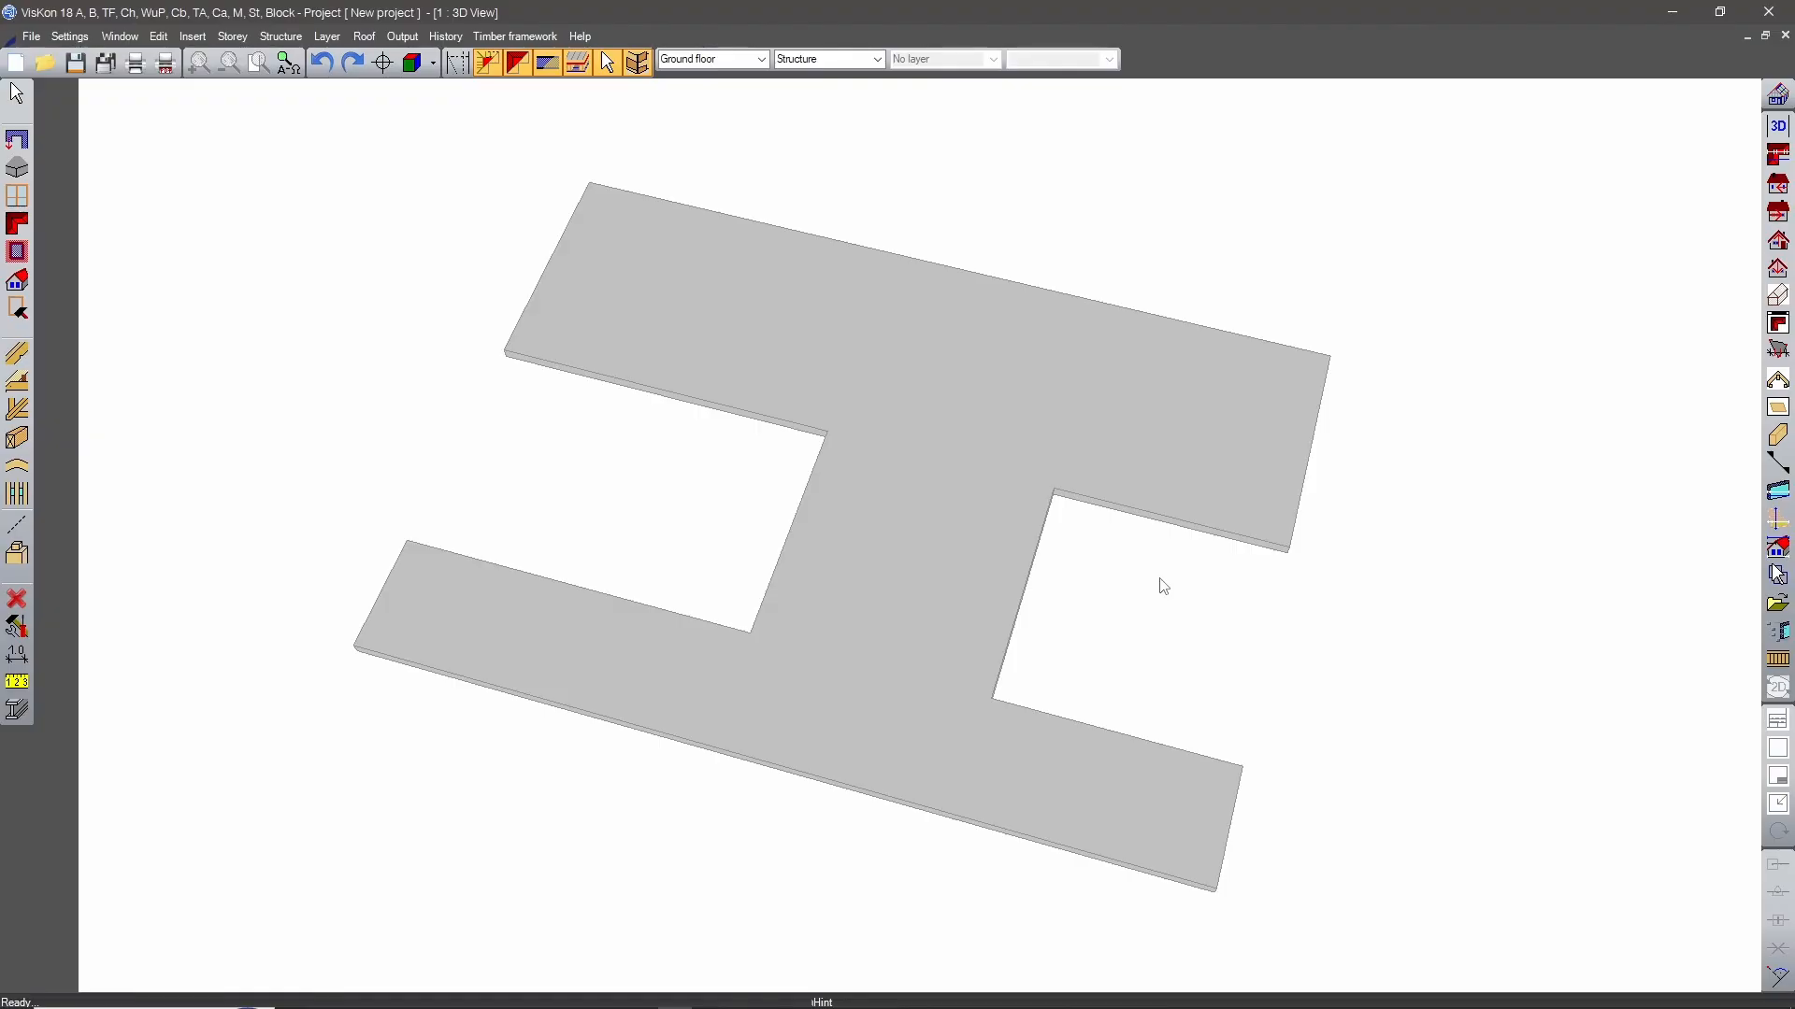
click(17, 223)
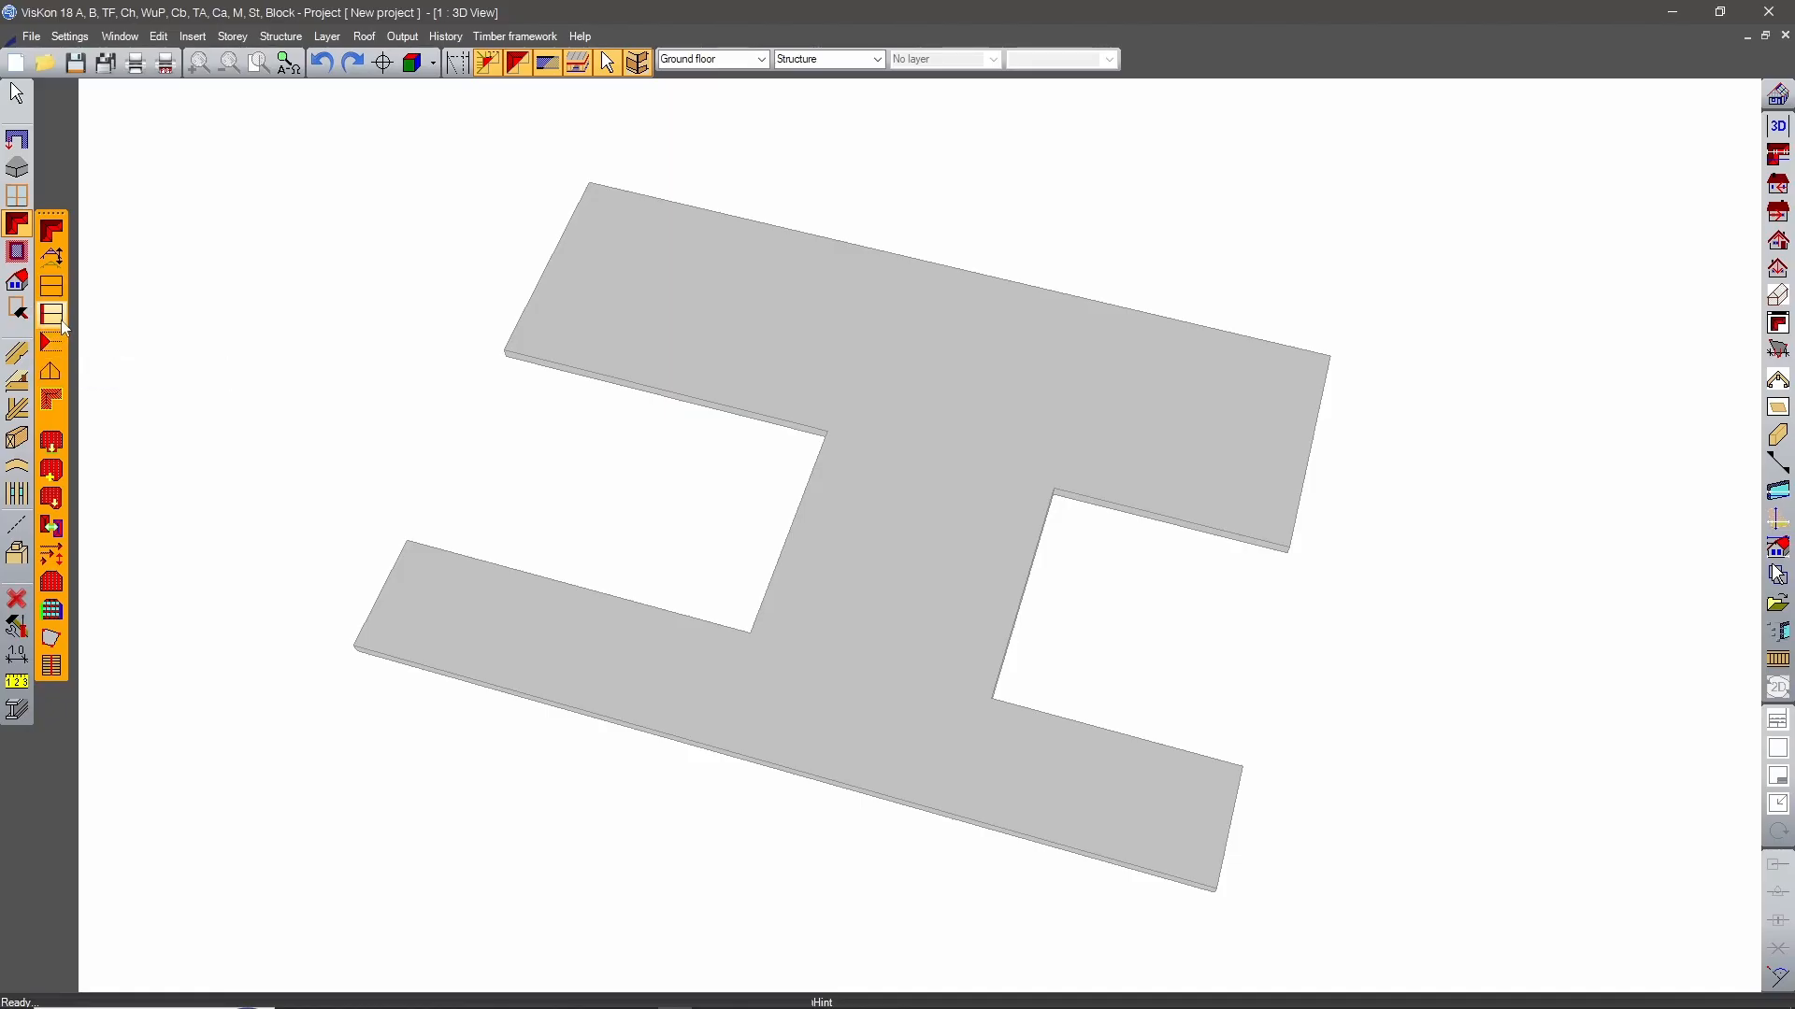
click(52, 372)
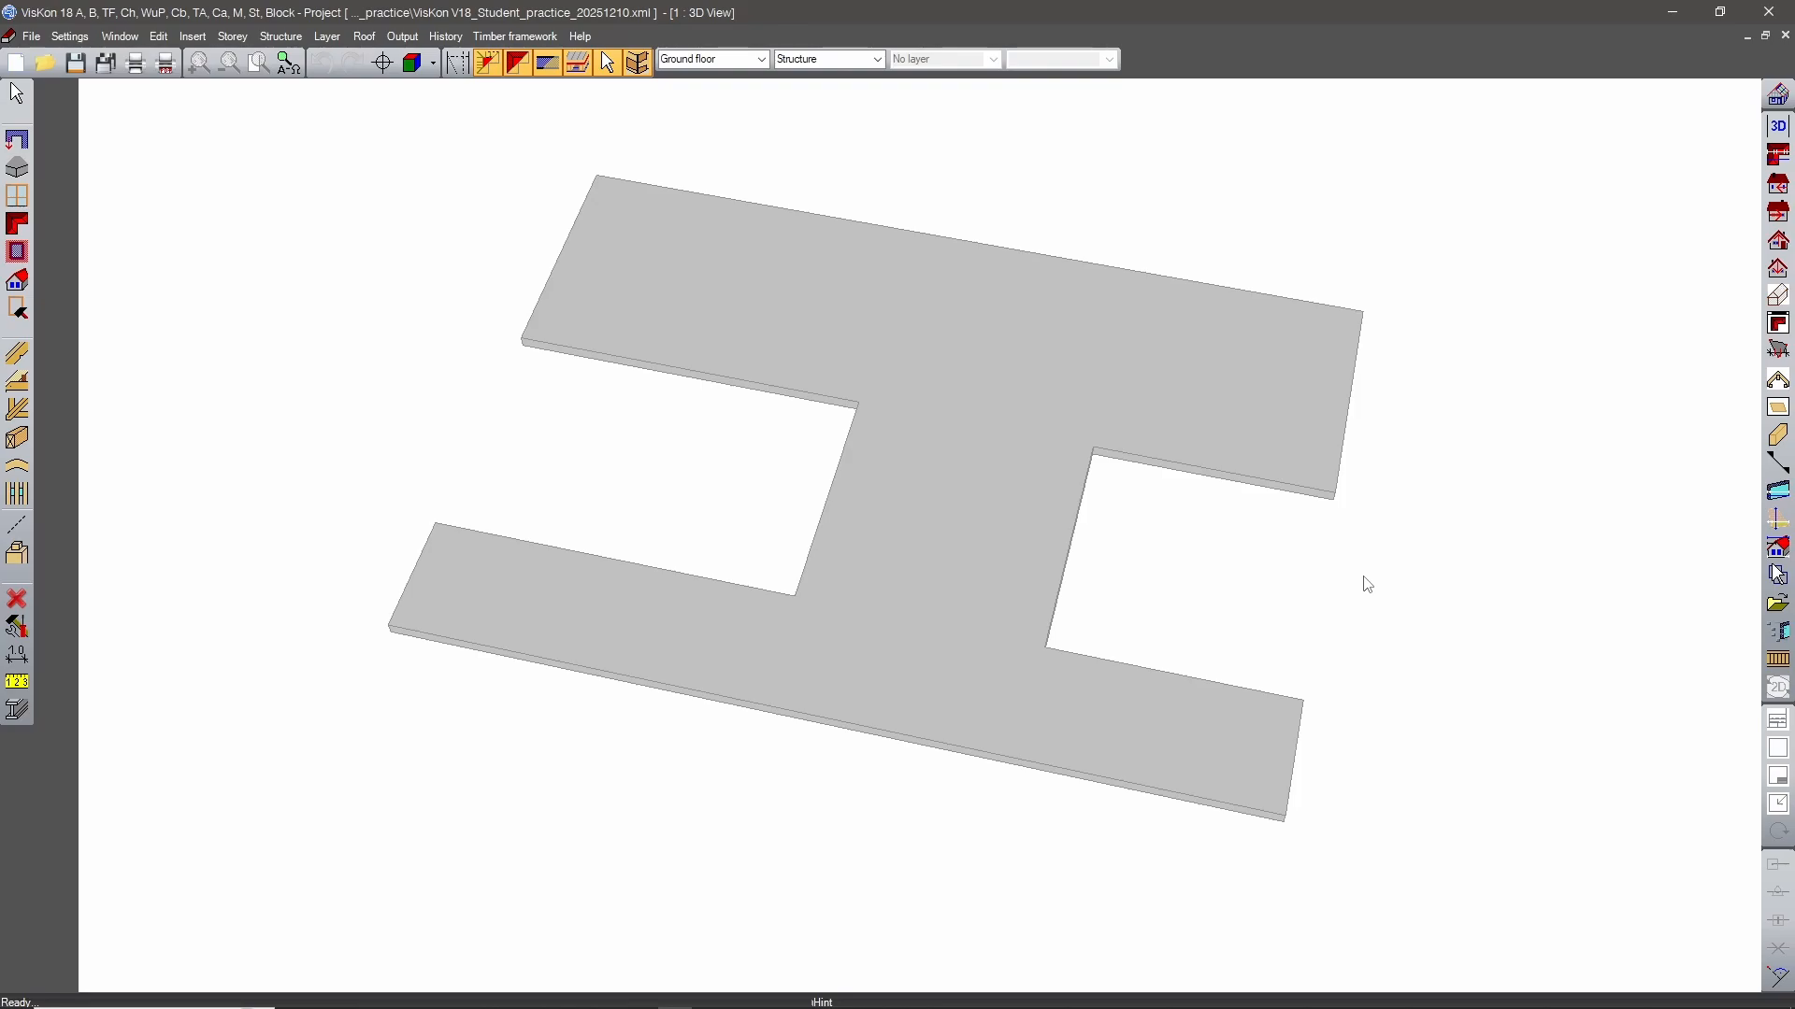
middle_drag(1364, 578, 1074, 621)
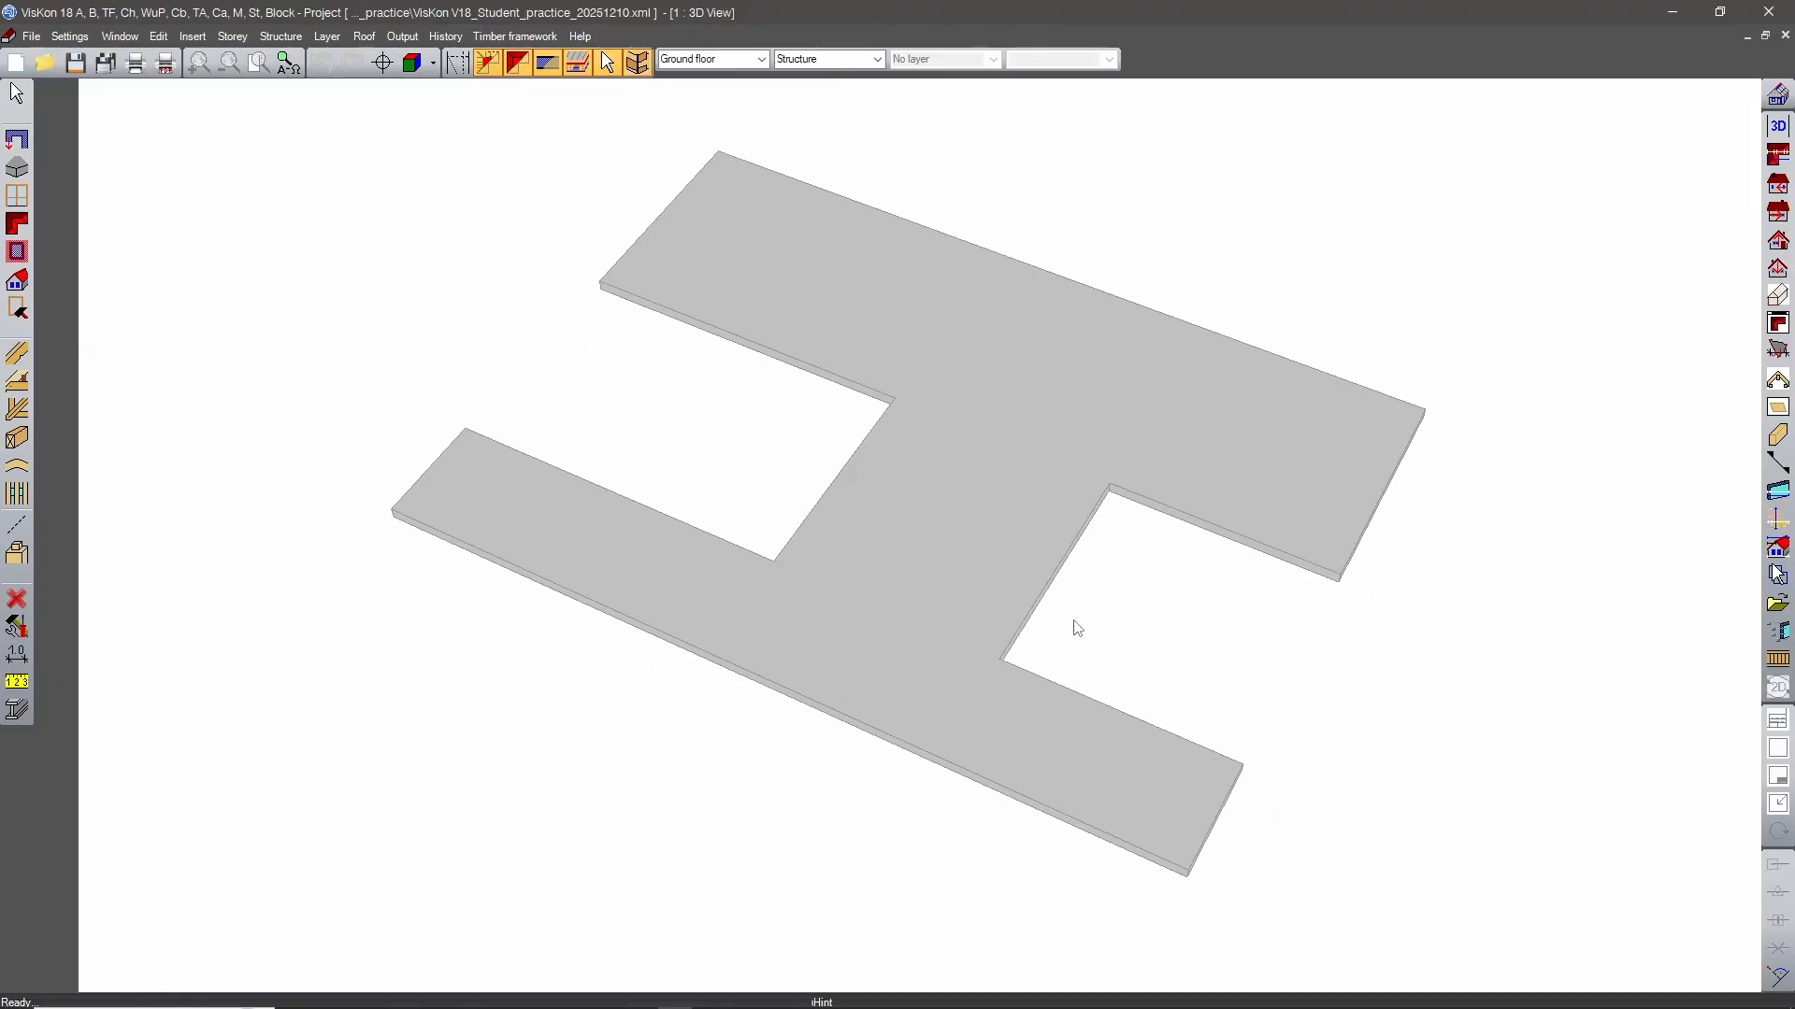
Create a new structure designated Structure 2 and start the Edit profile command for its roof.
key(ctrl+z)
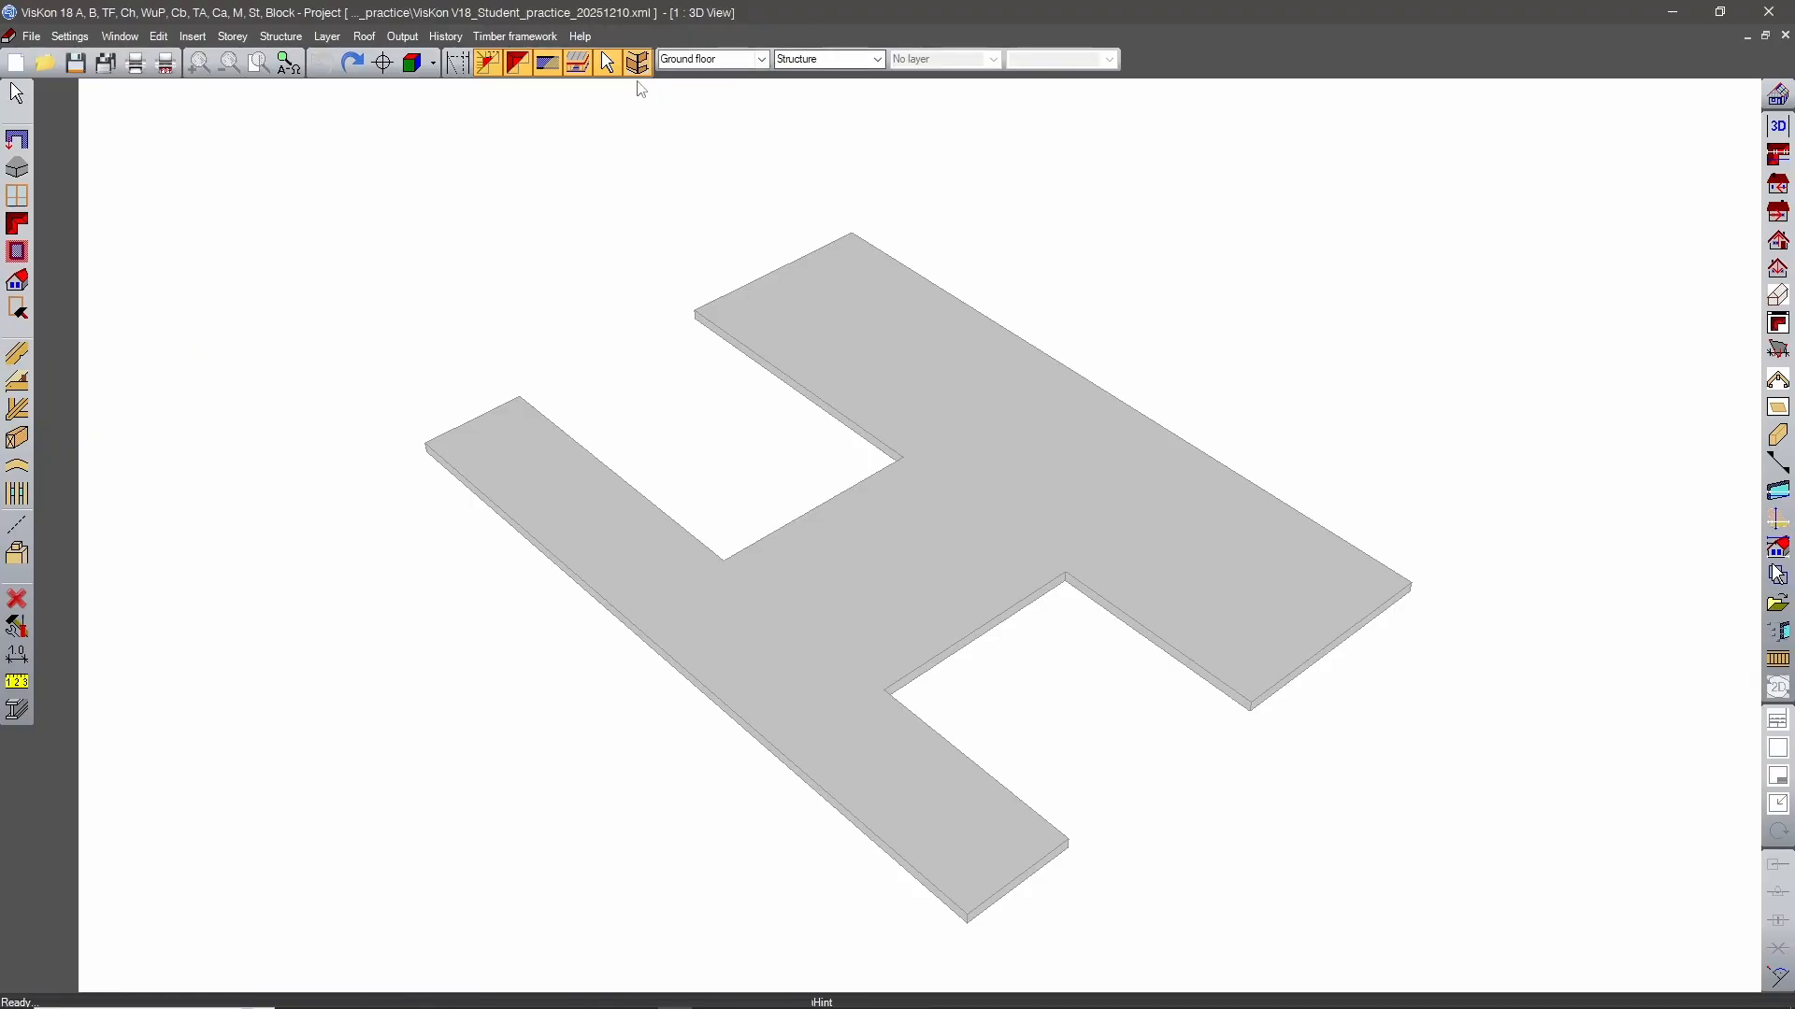
scroll(1027, 479, down, 5)
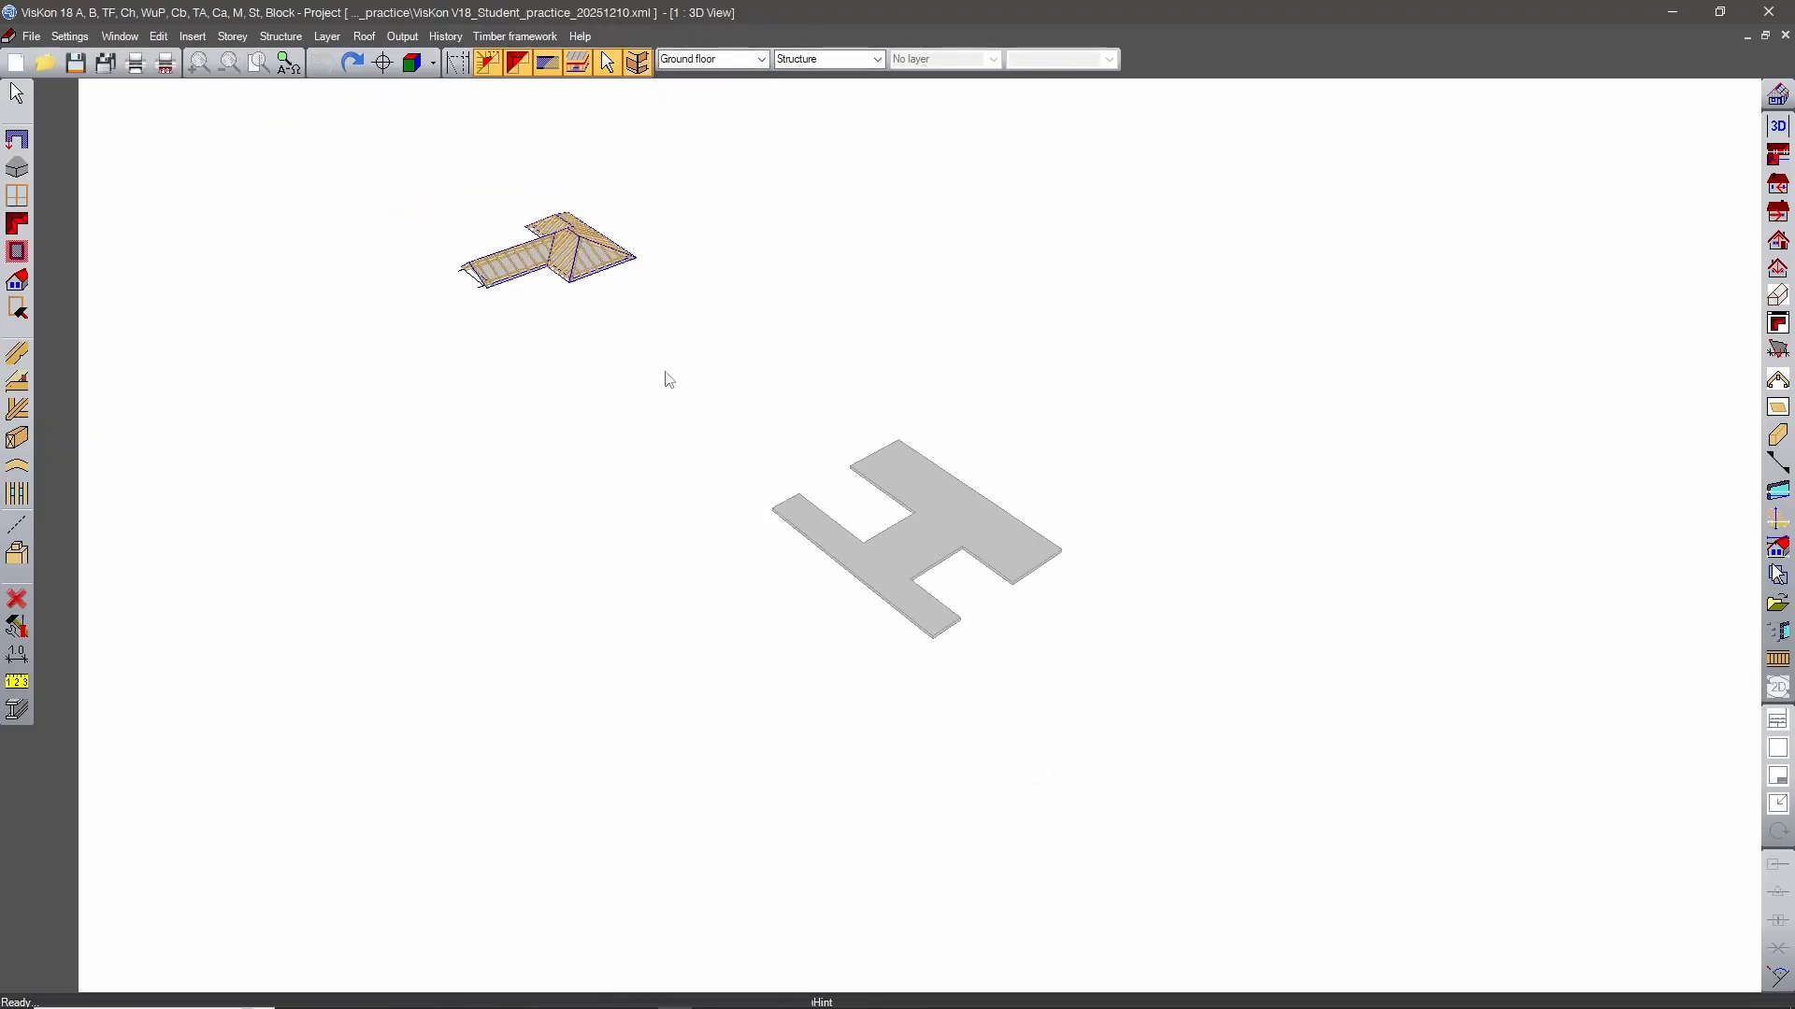
middle_drag(849, 461, 1009, 552)
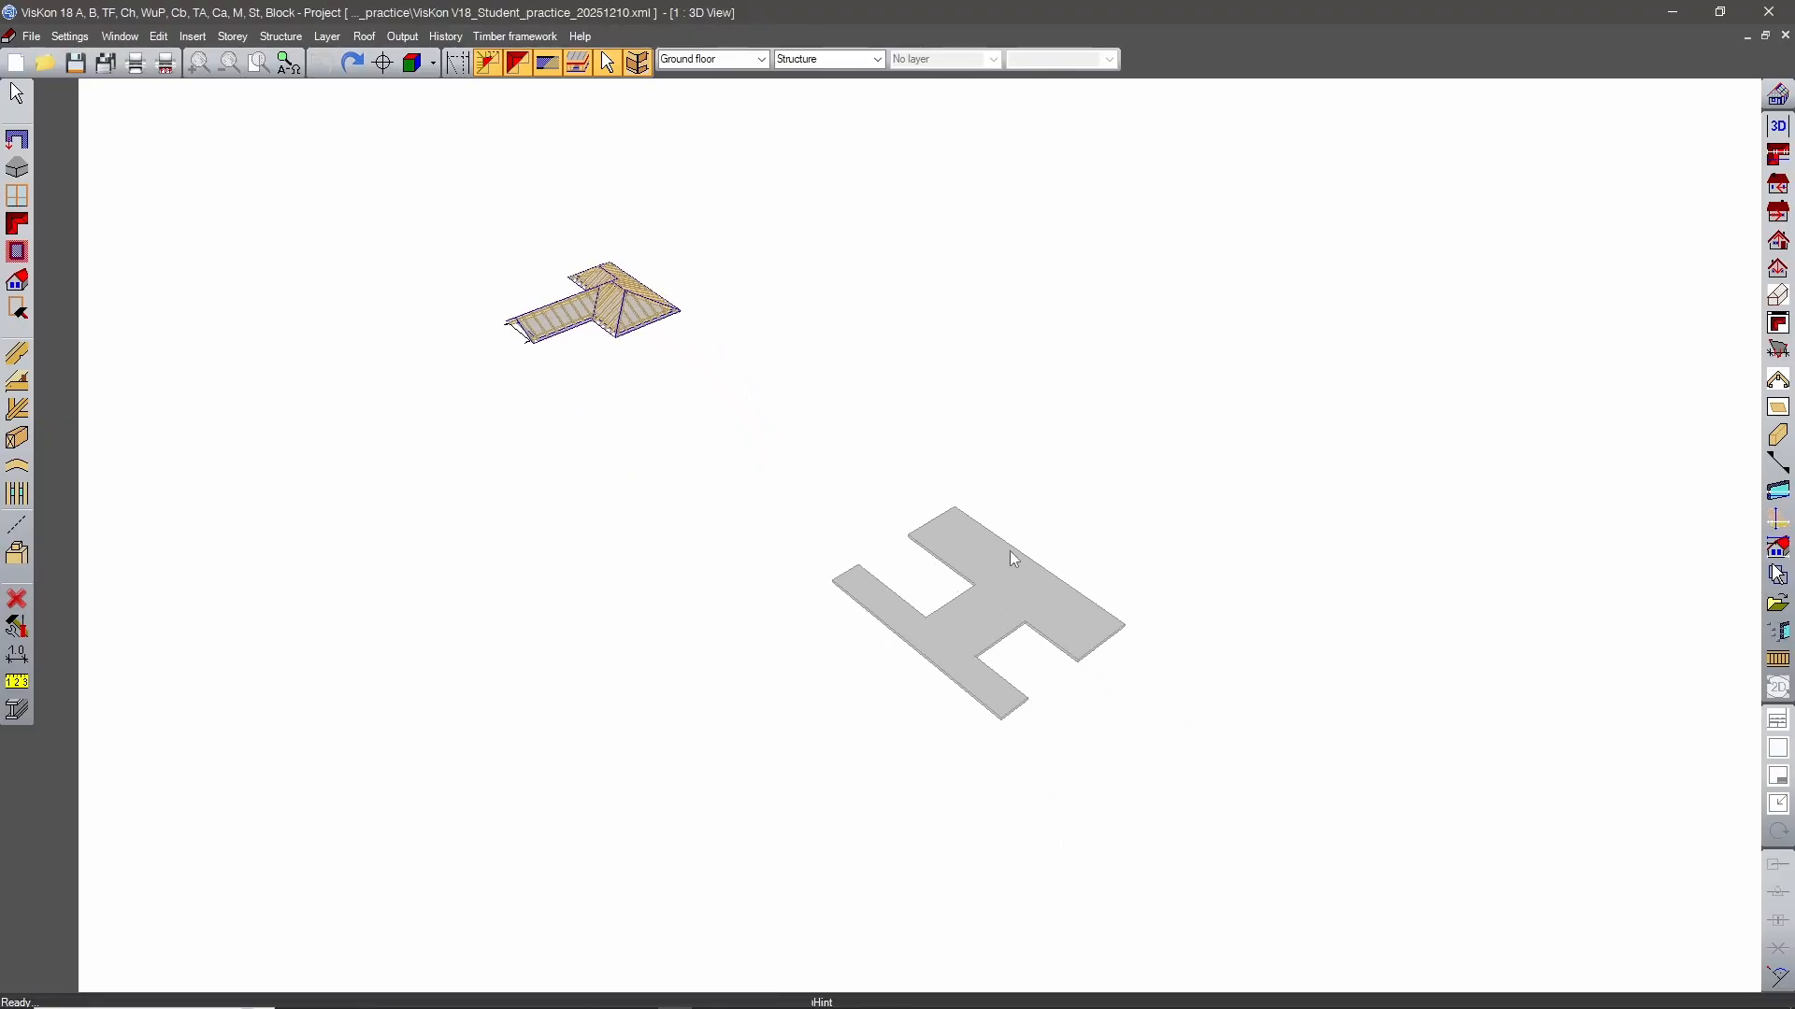
scroll(1009, 551, up, 3)
middle_drag(1080, 639, 961, 510)
scroll(954, 521, up, 3)
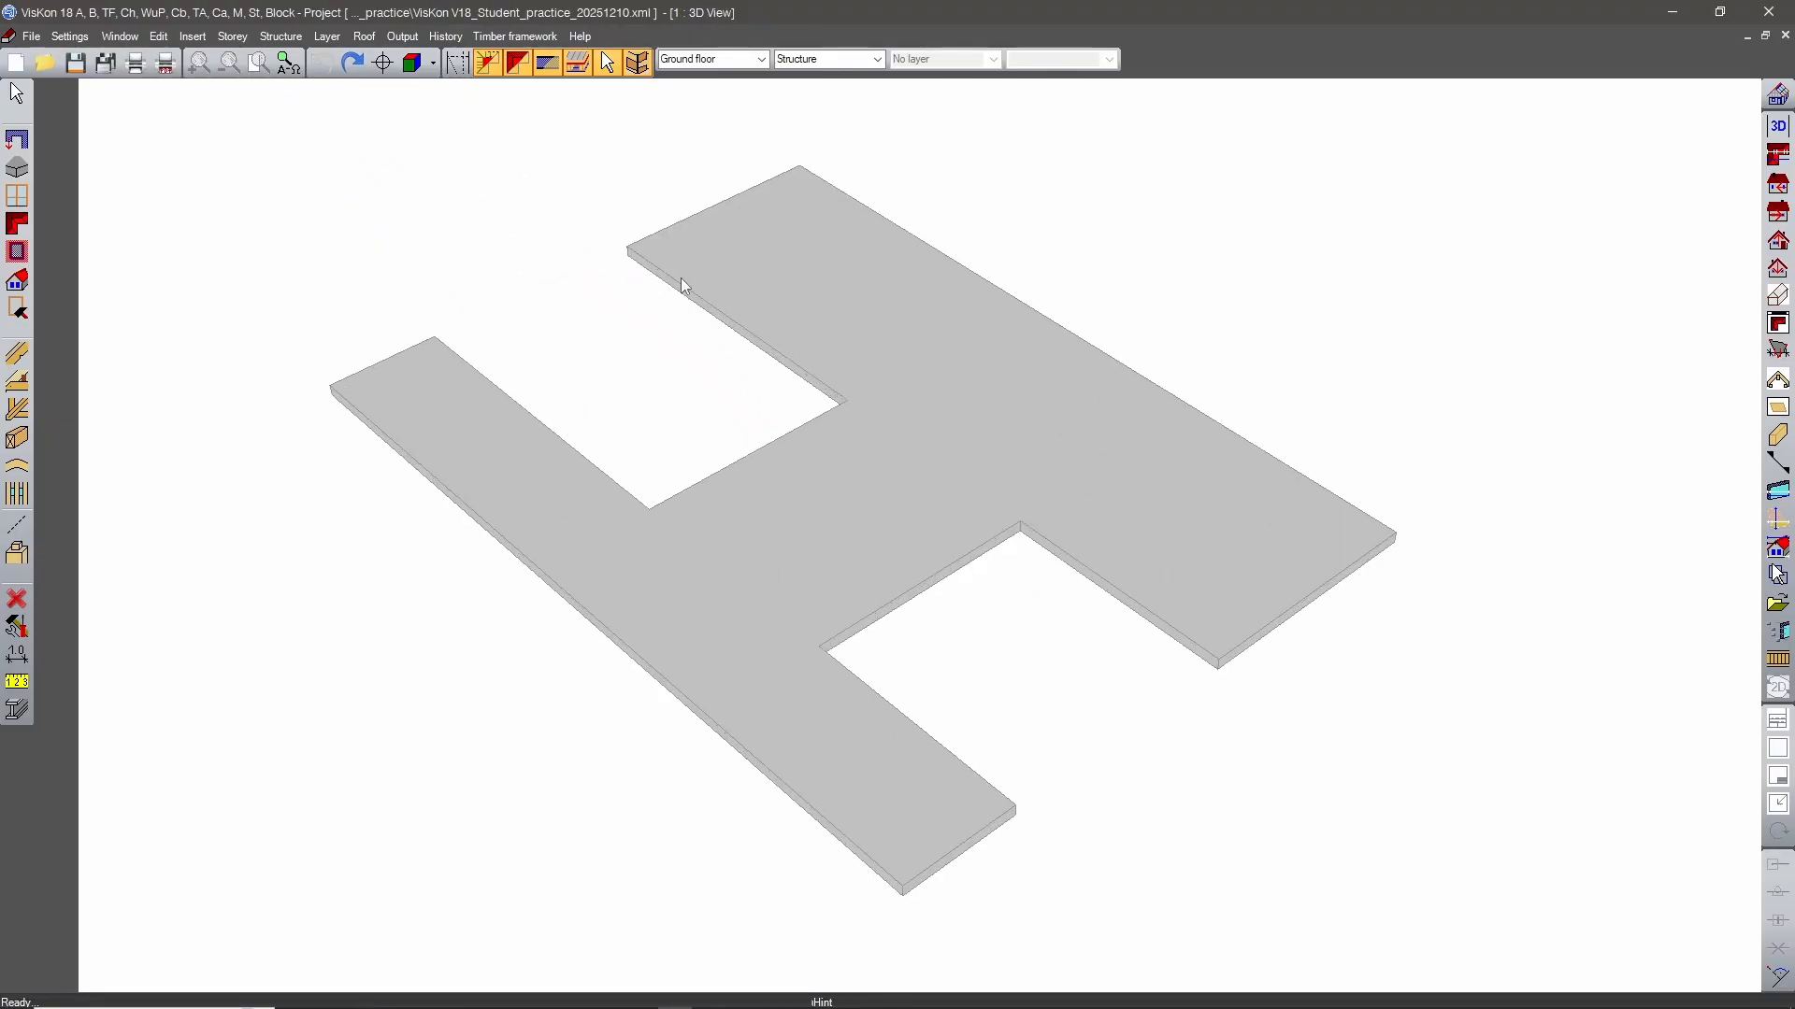
click(265, 39)
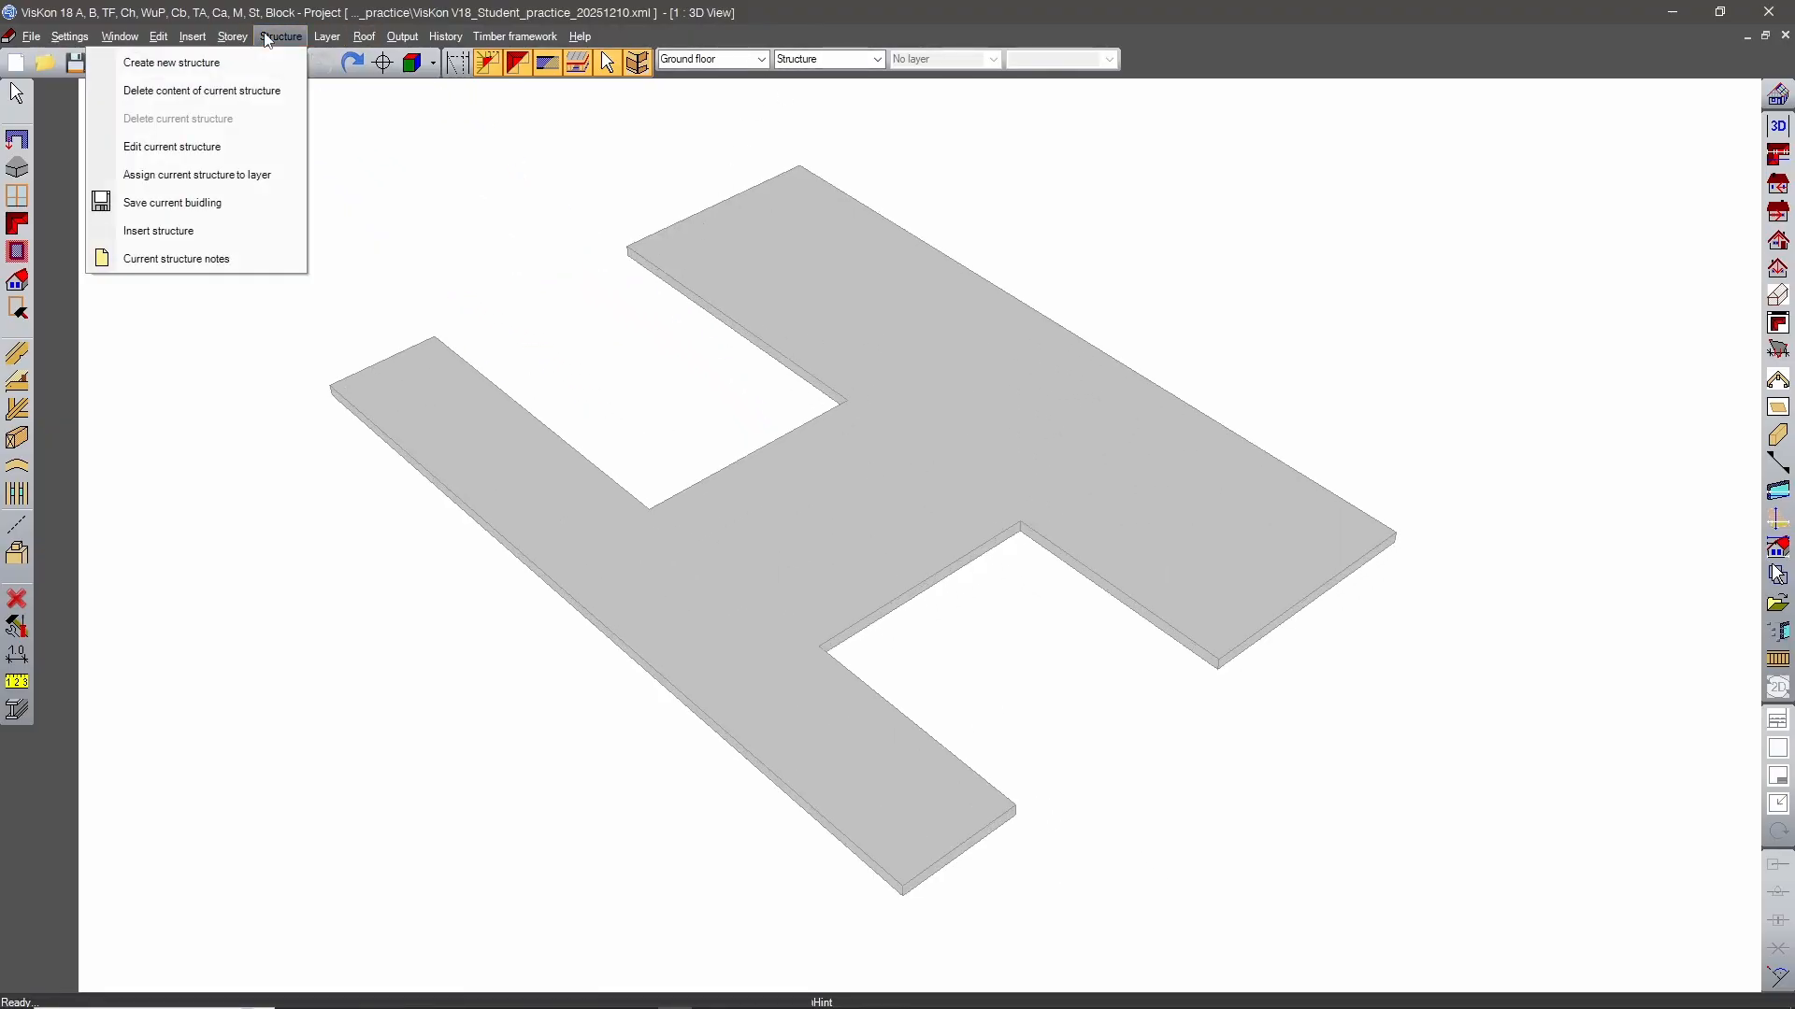
click(234, 62)
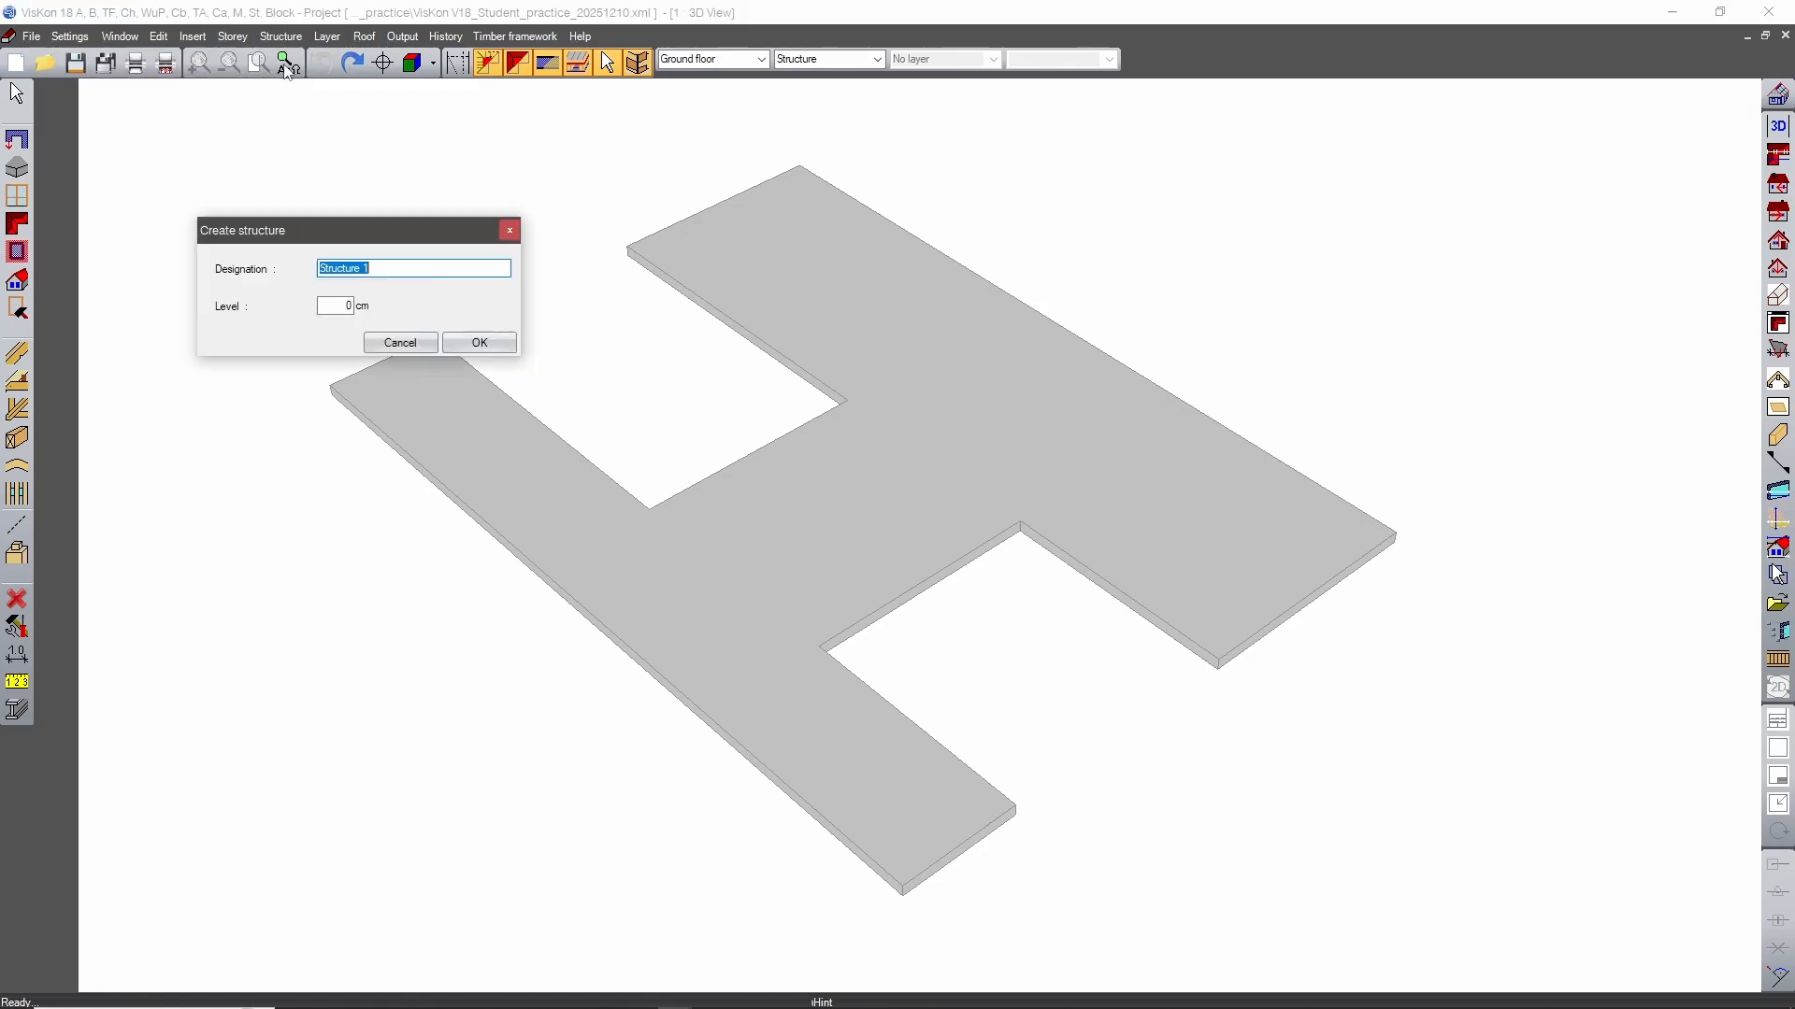
click(375, 270)
text(2)
click(479, 343)
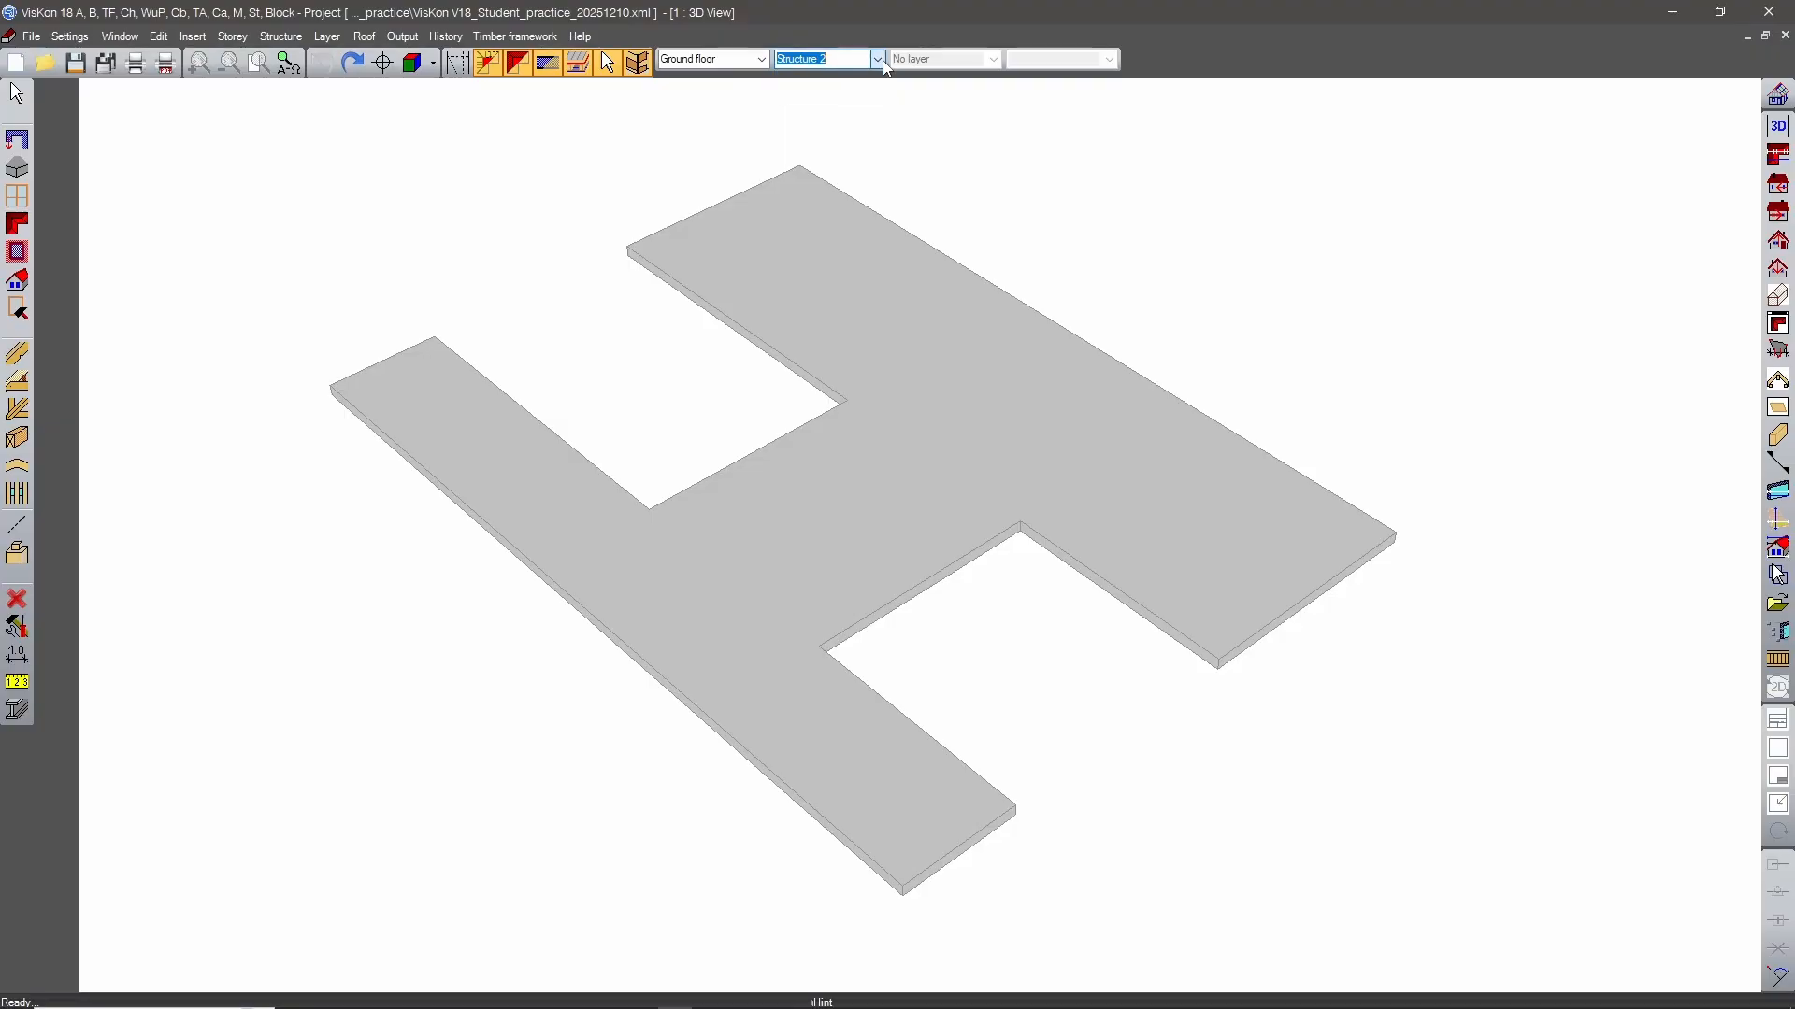
middle_drag(811, 609, 903, 673)
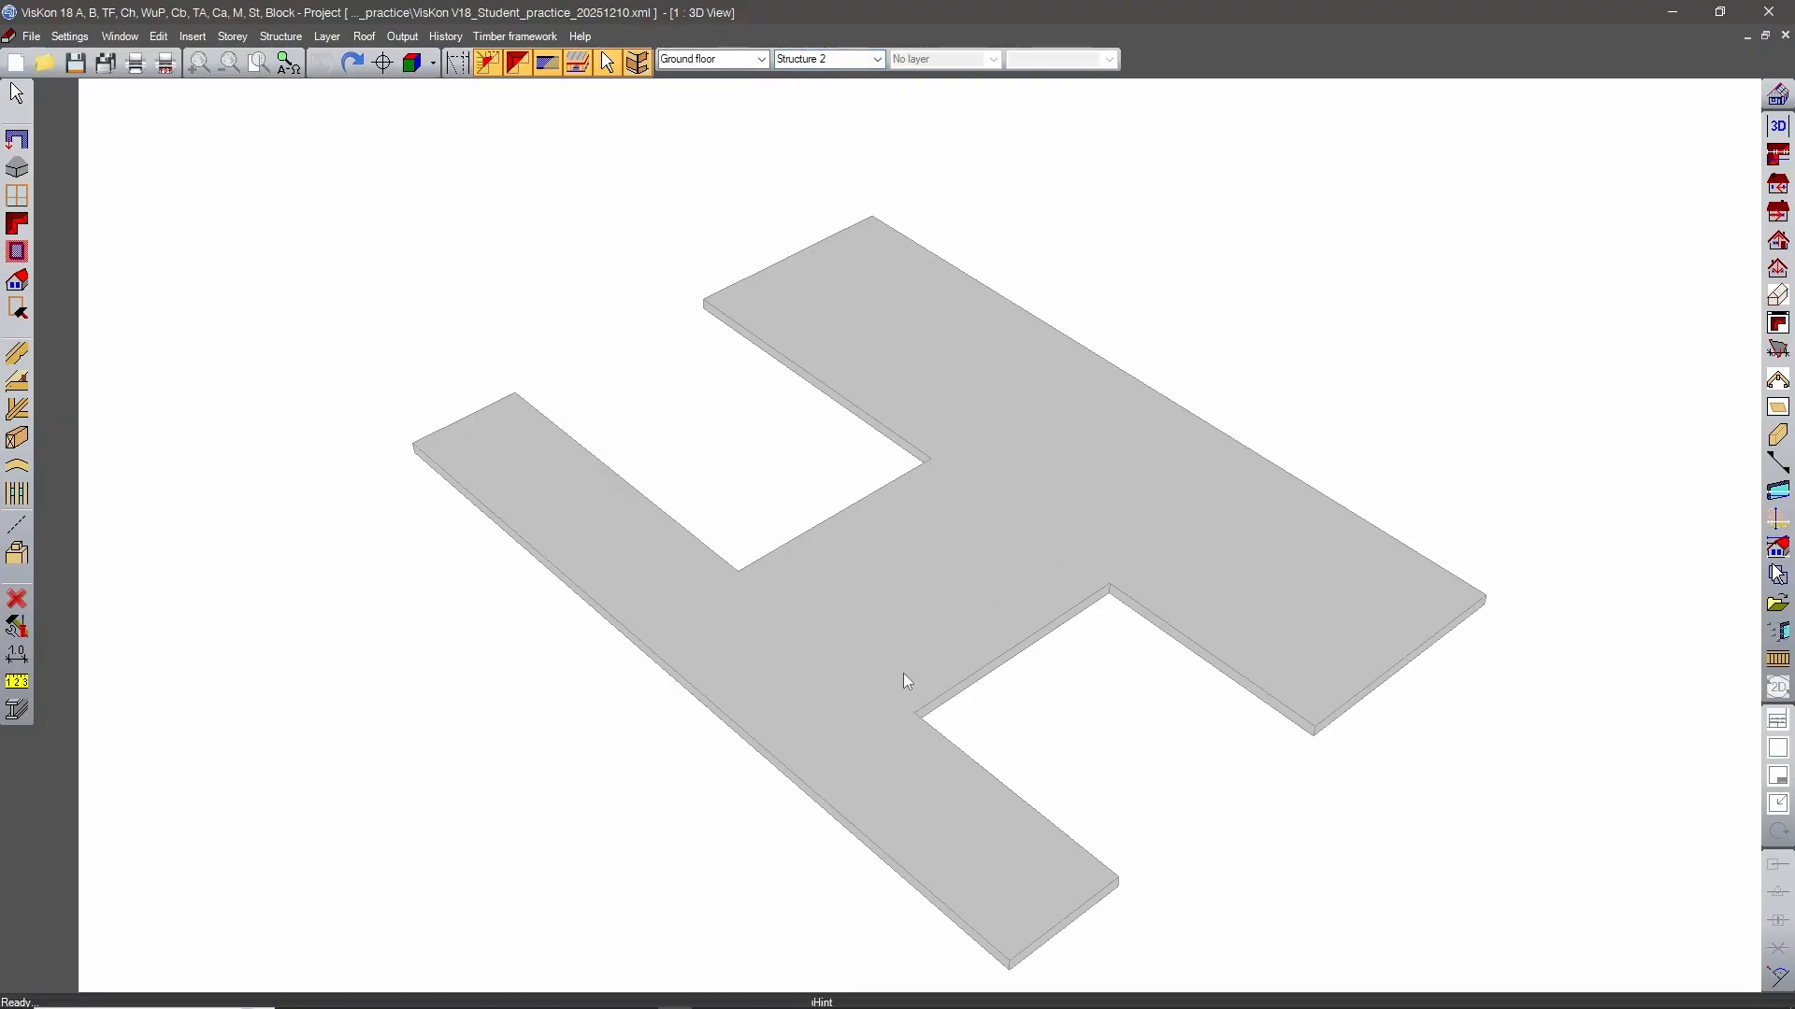
click(17, 223)
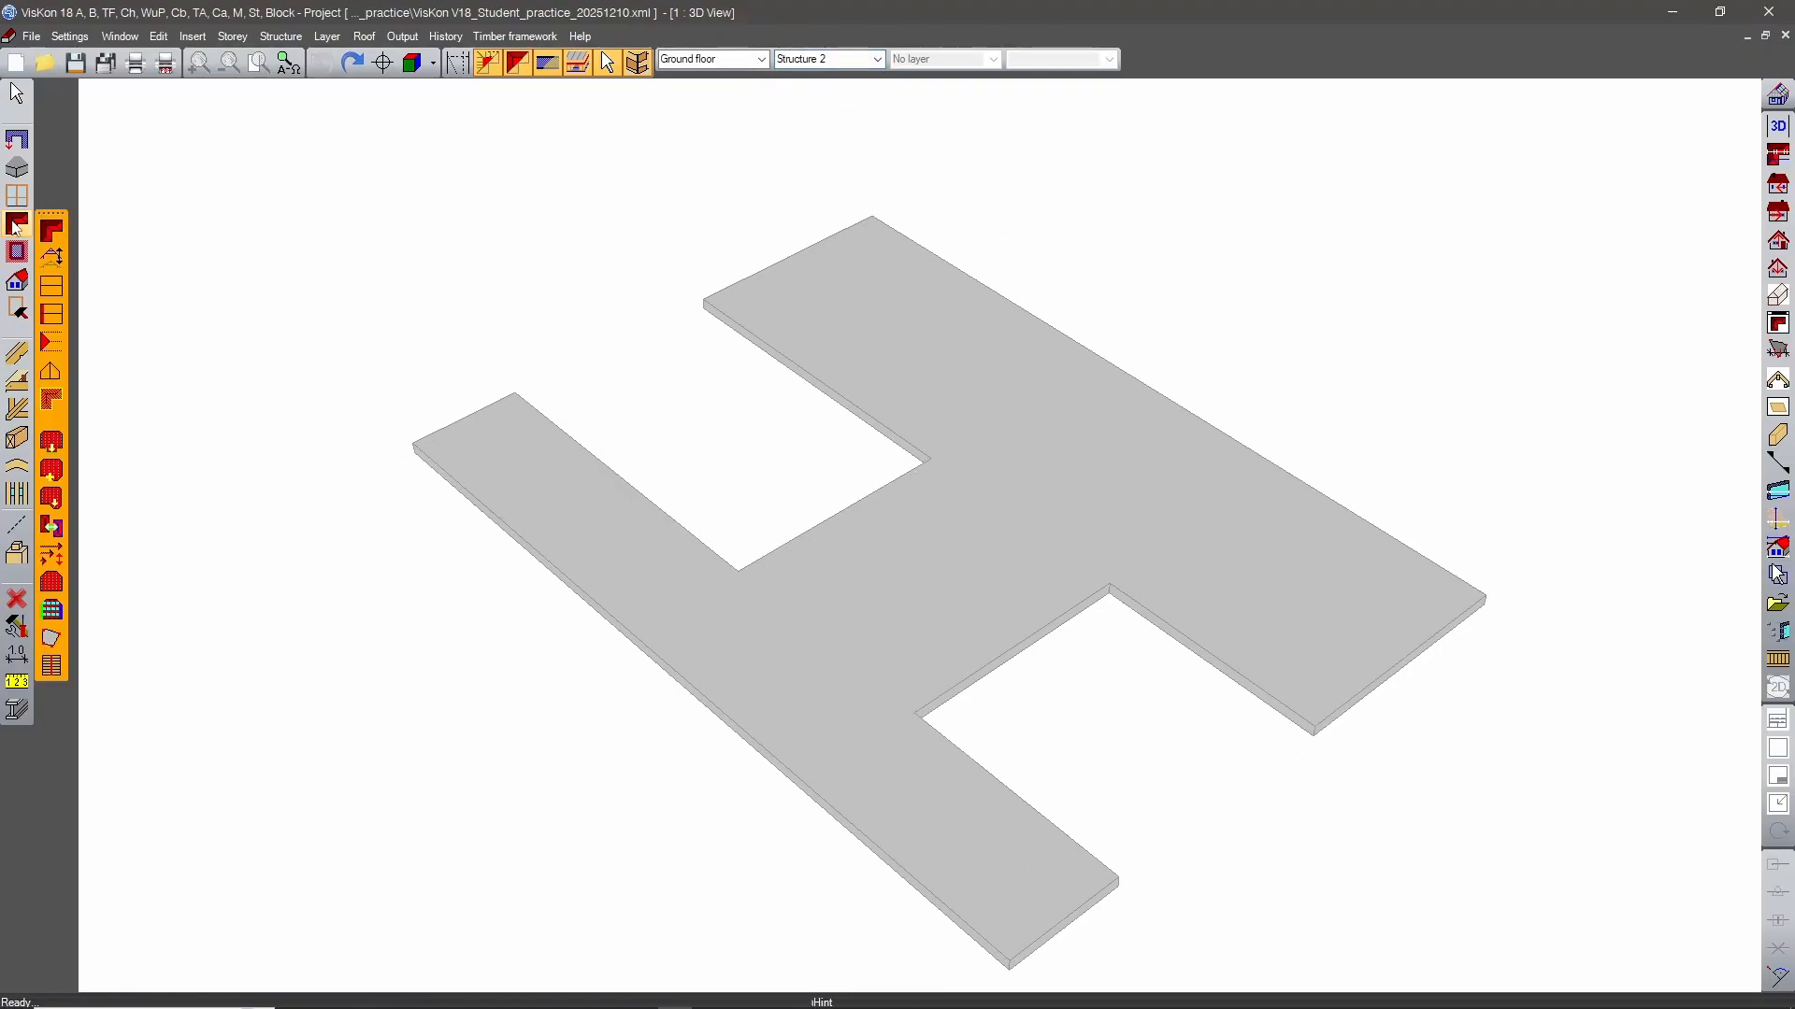
click(51, 262)
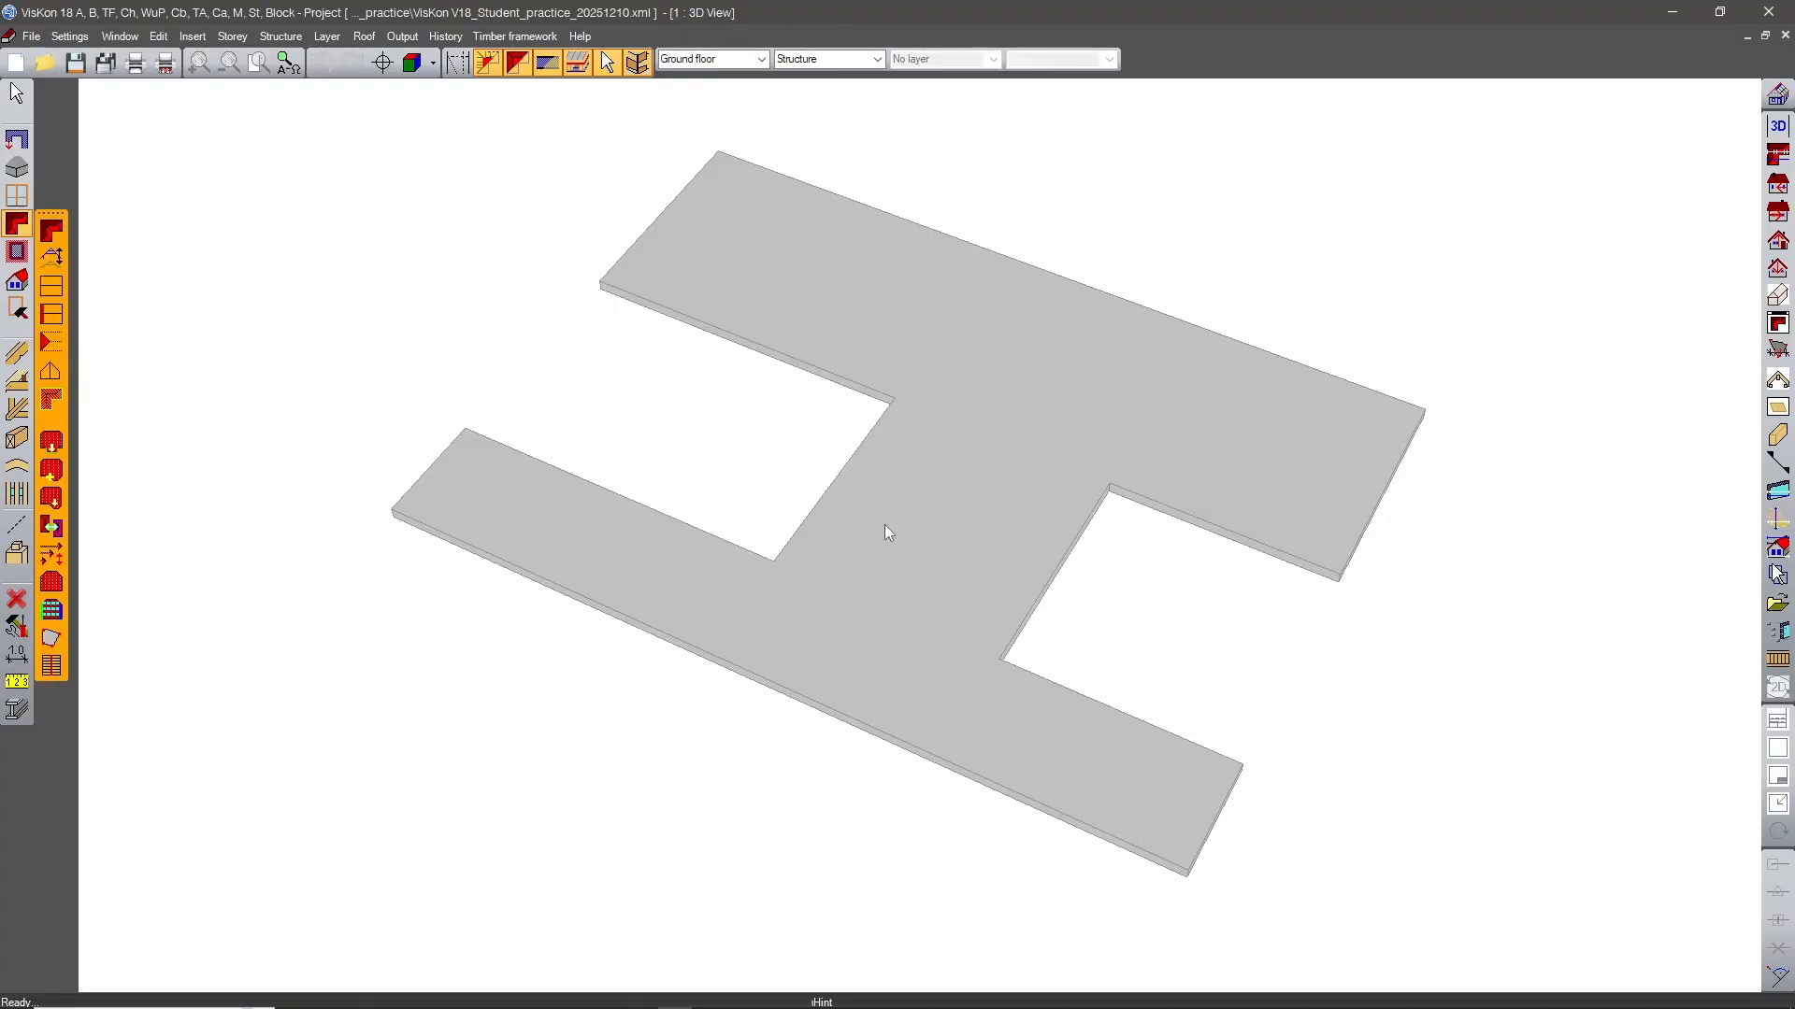
Insert a gable roof by points over the narrow wing of the H-shaped slab, with reference lines along its outer and inner long edges.
click(50, 291)
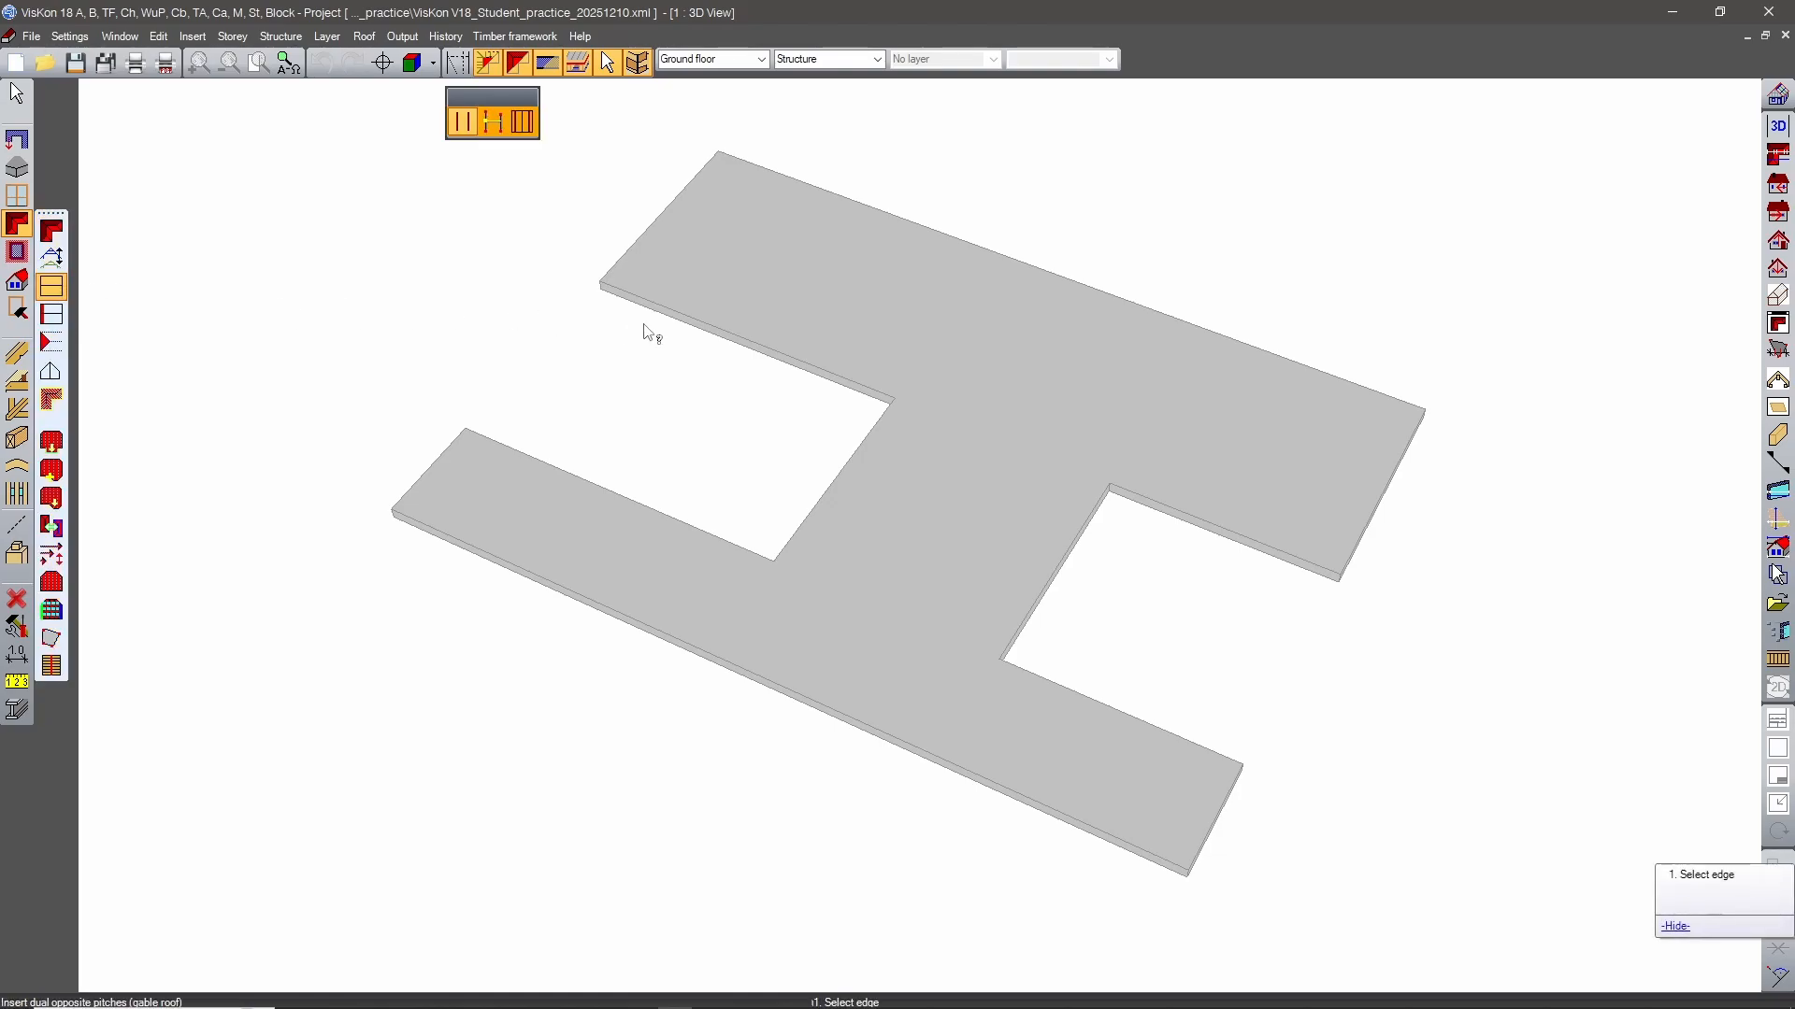
click(495, 129)
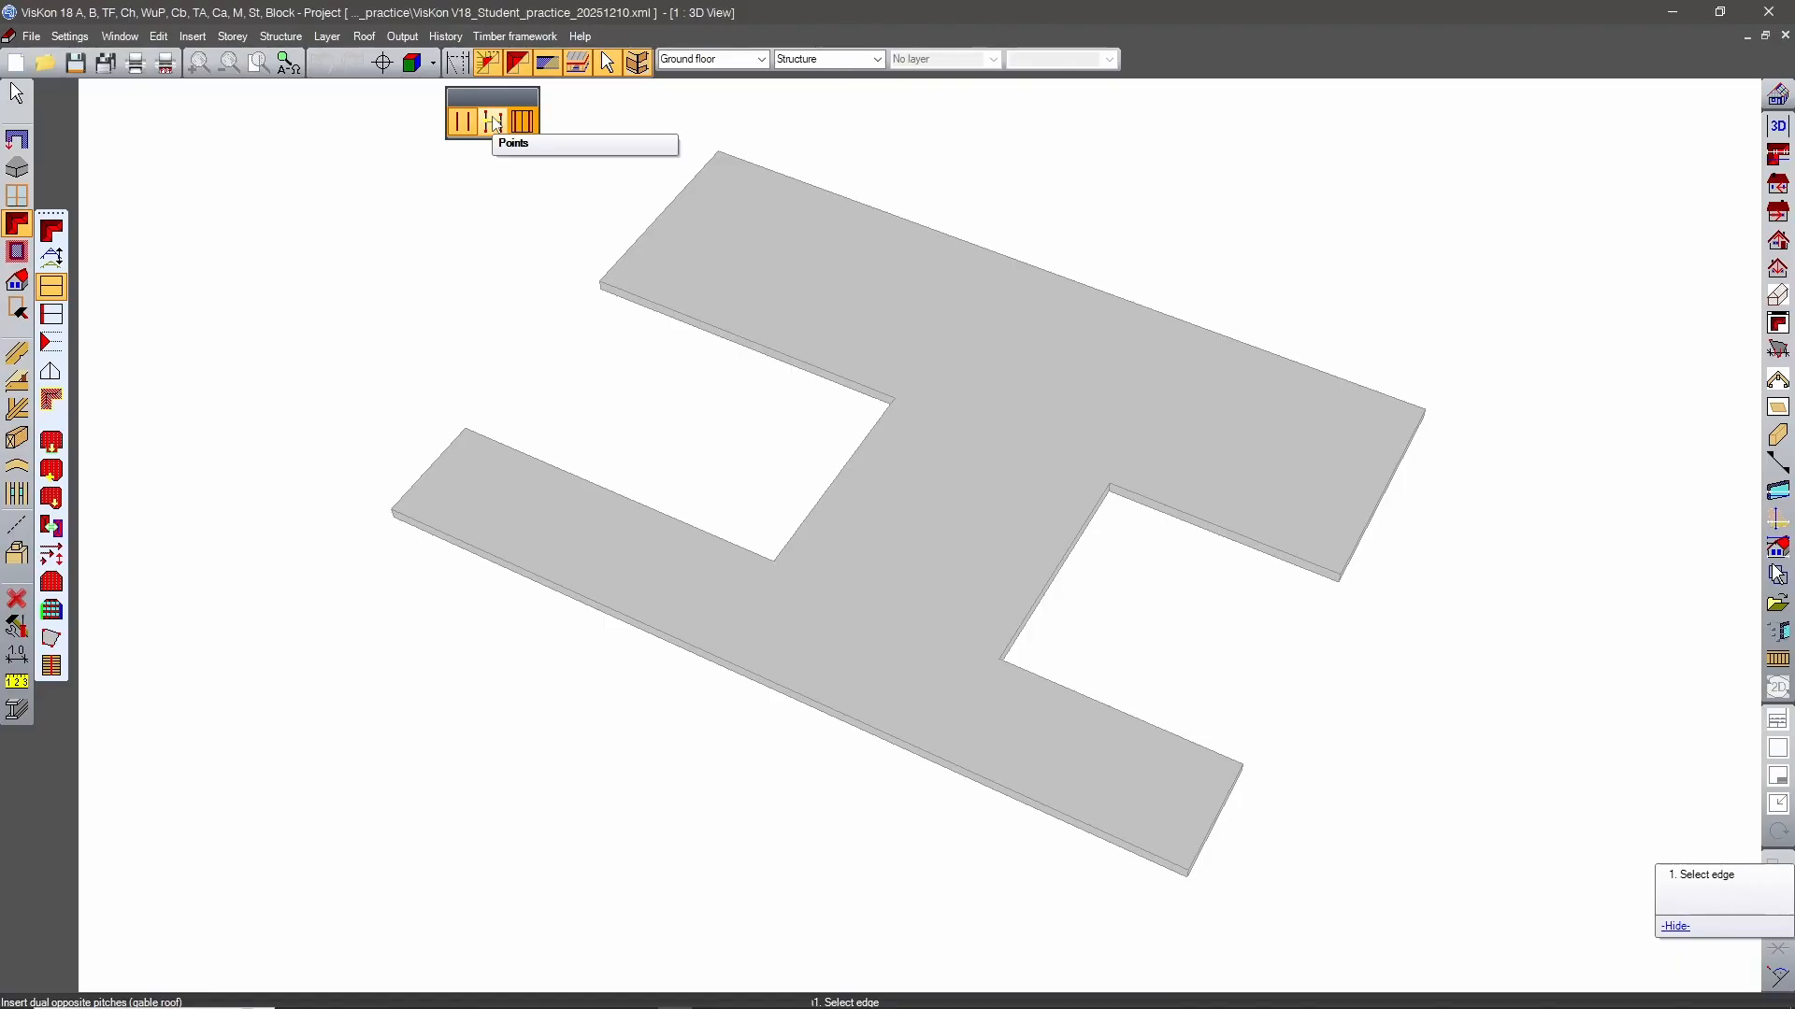
click(496, 125)
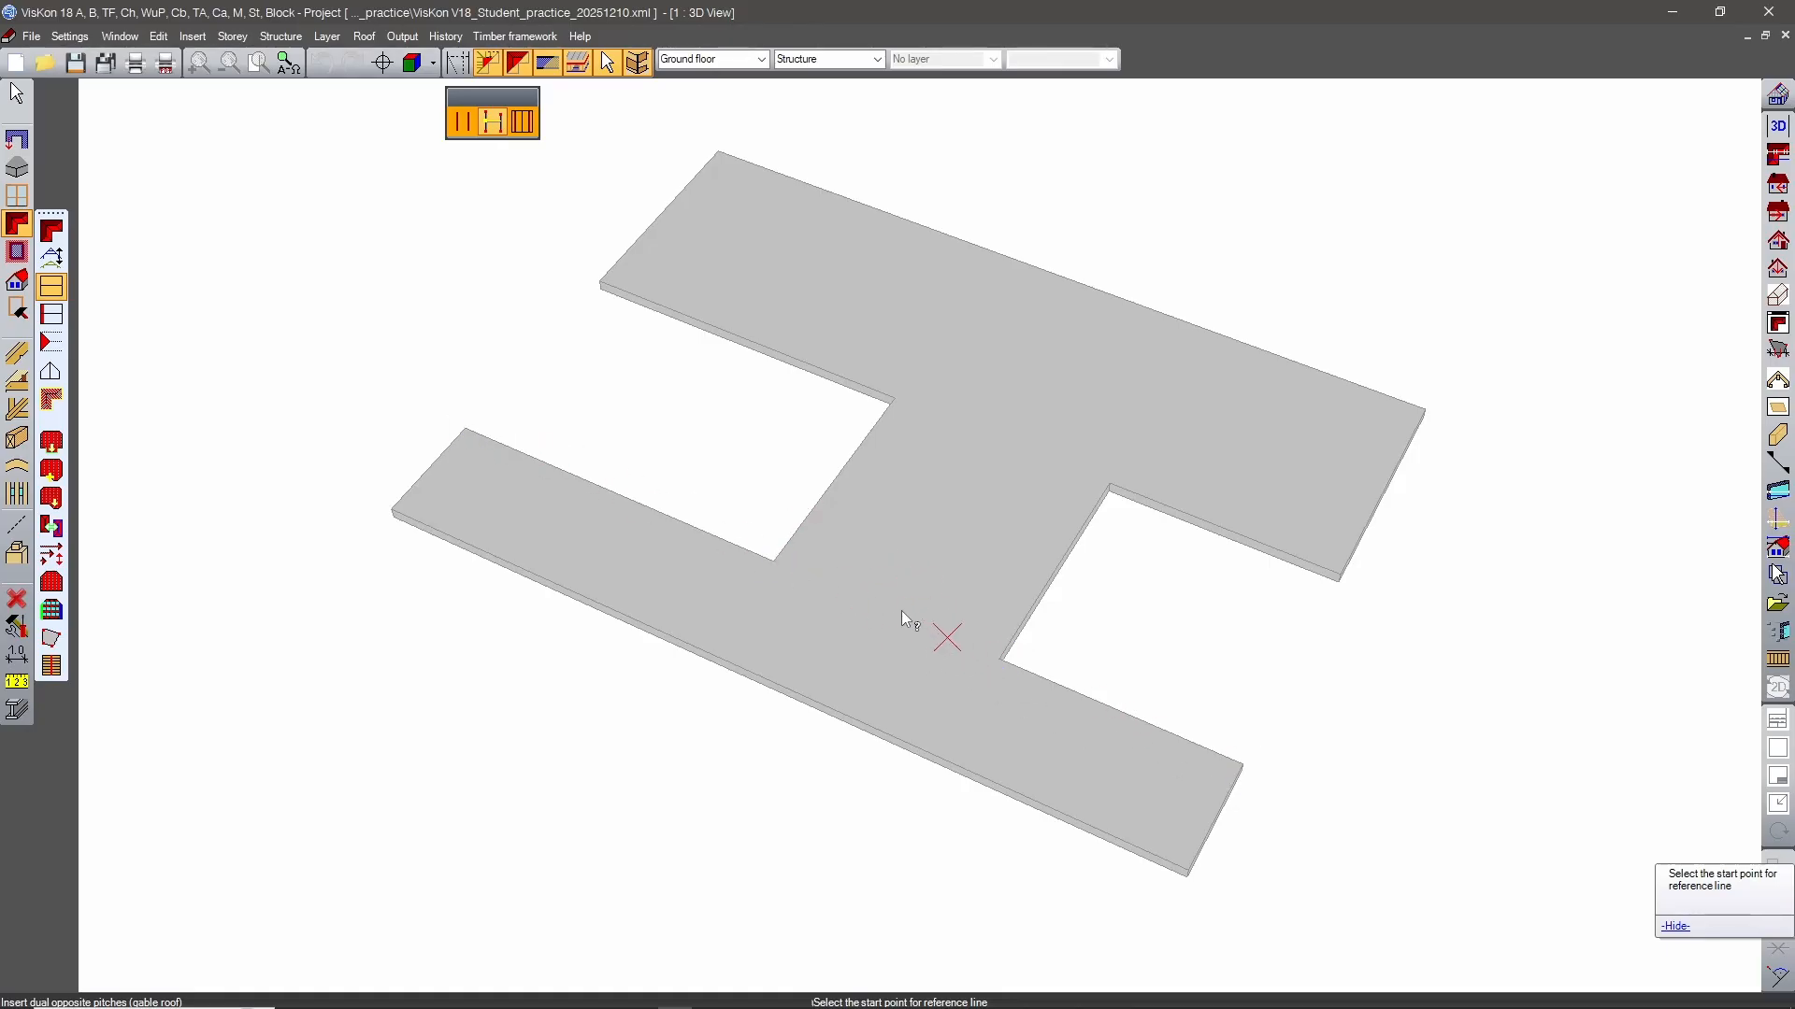
click(461, 120)
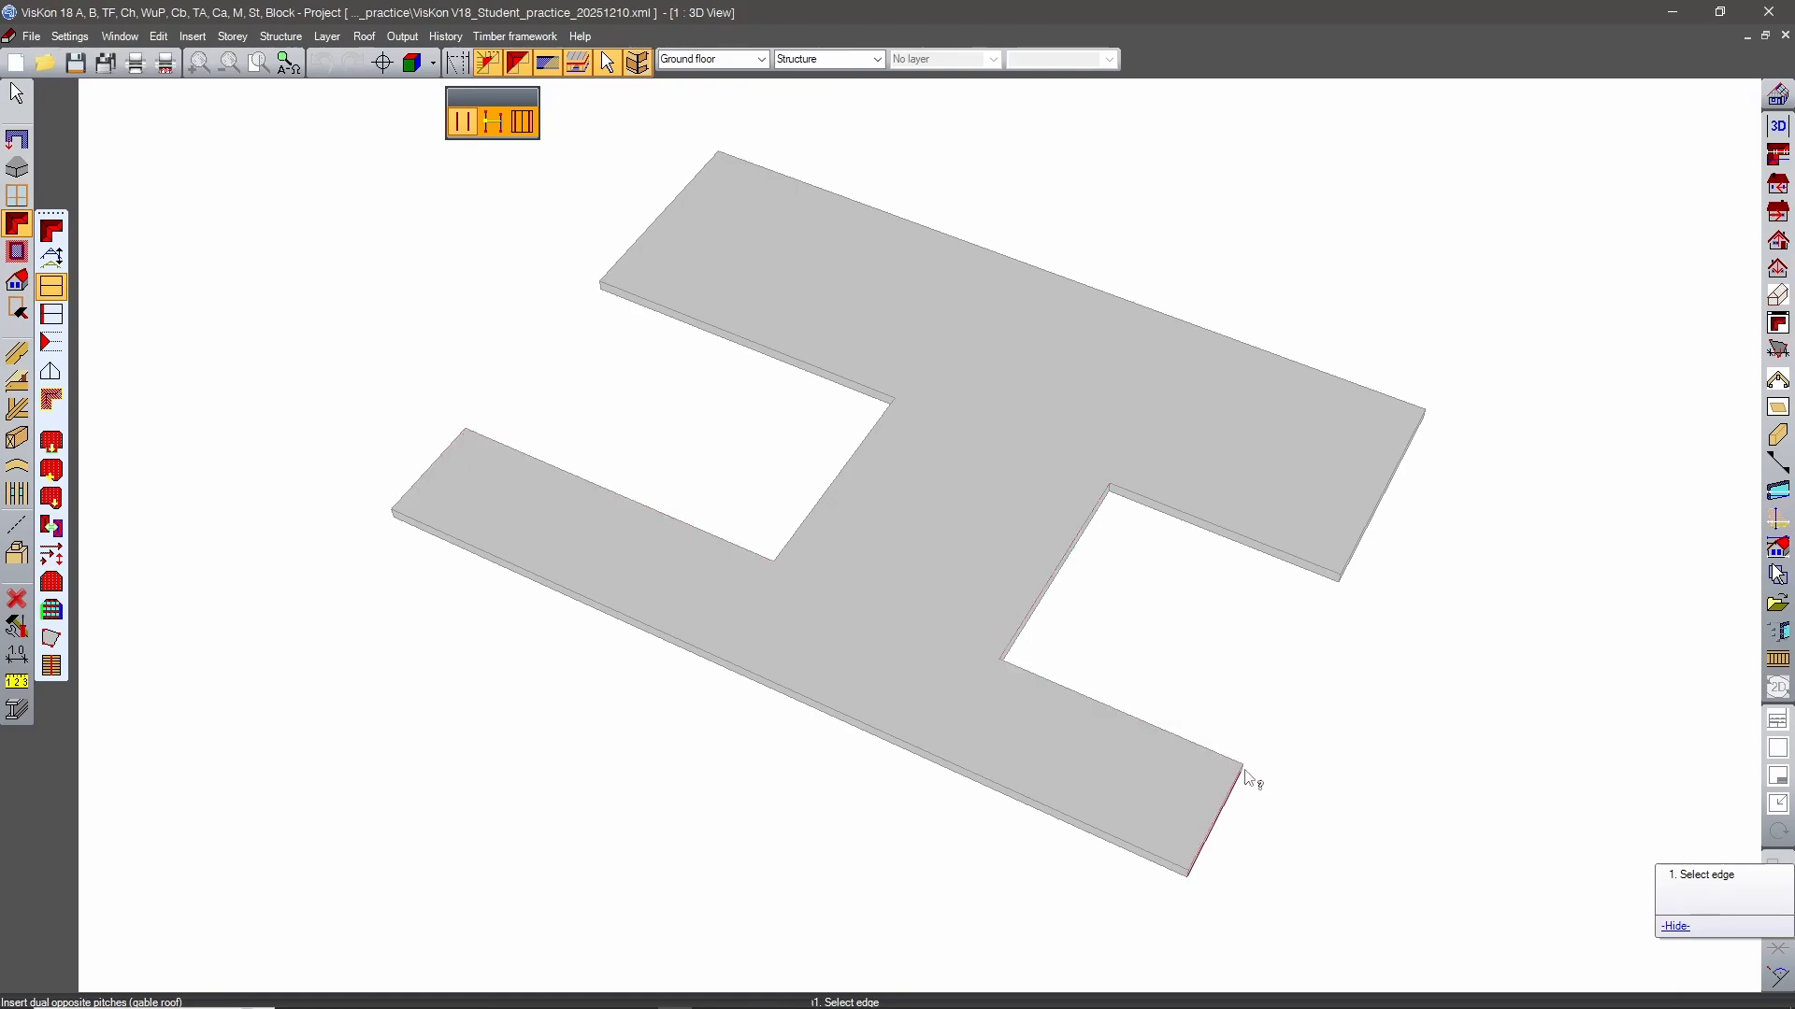
click(497, 124)
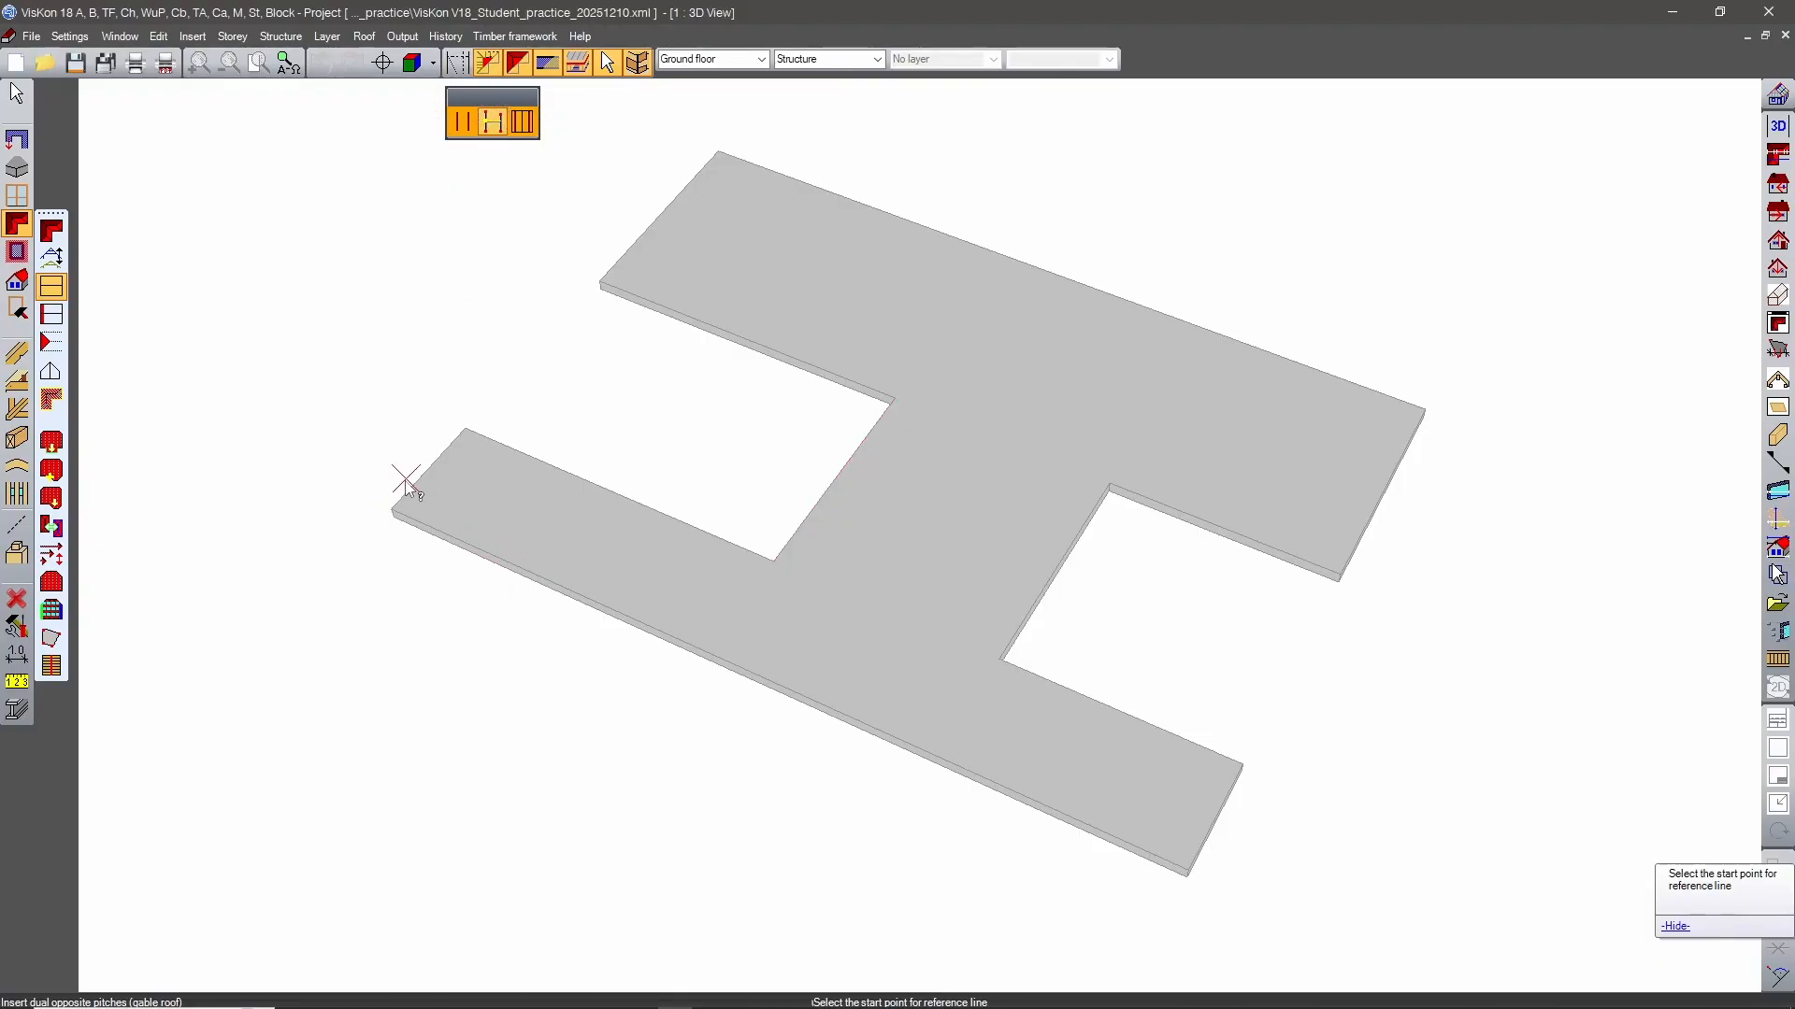
click(393, 510)
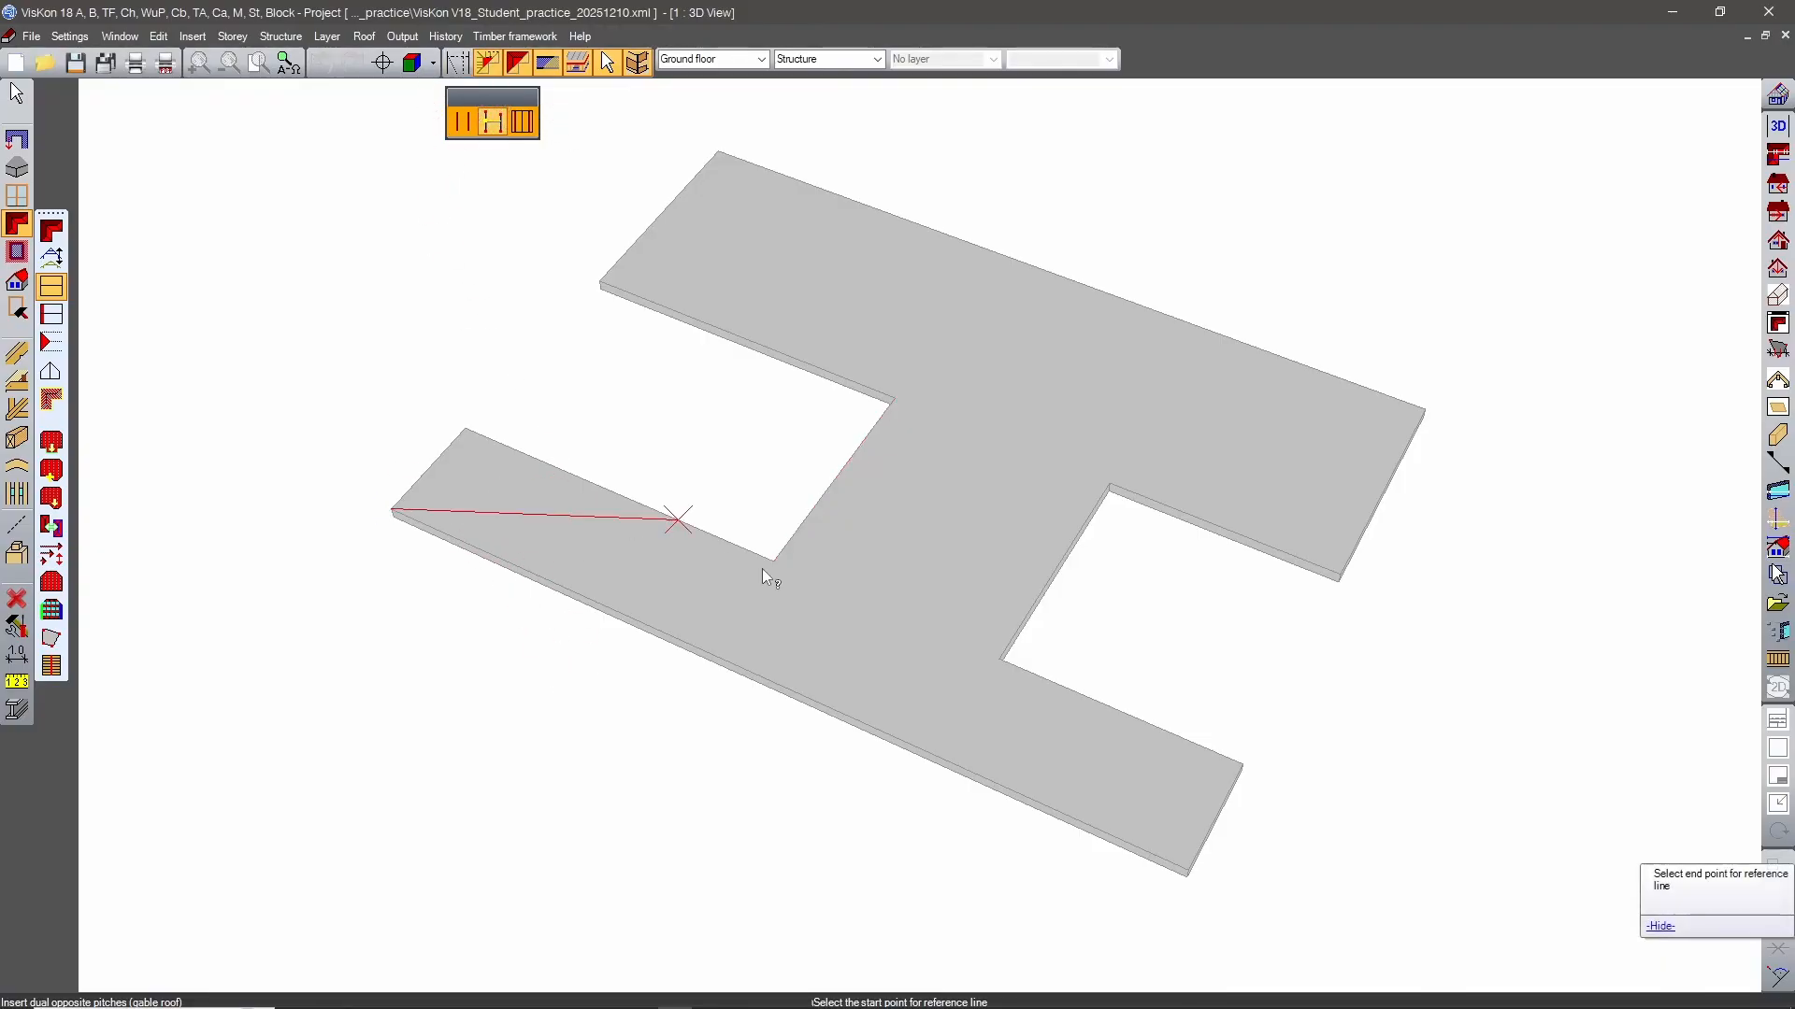
click(1188, 870)
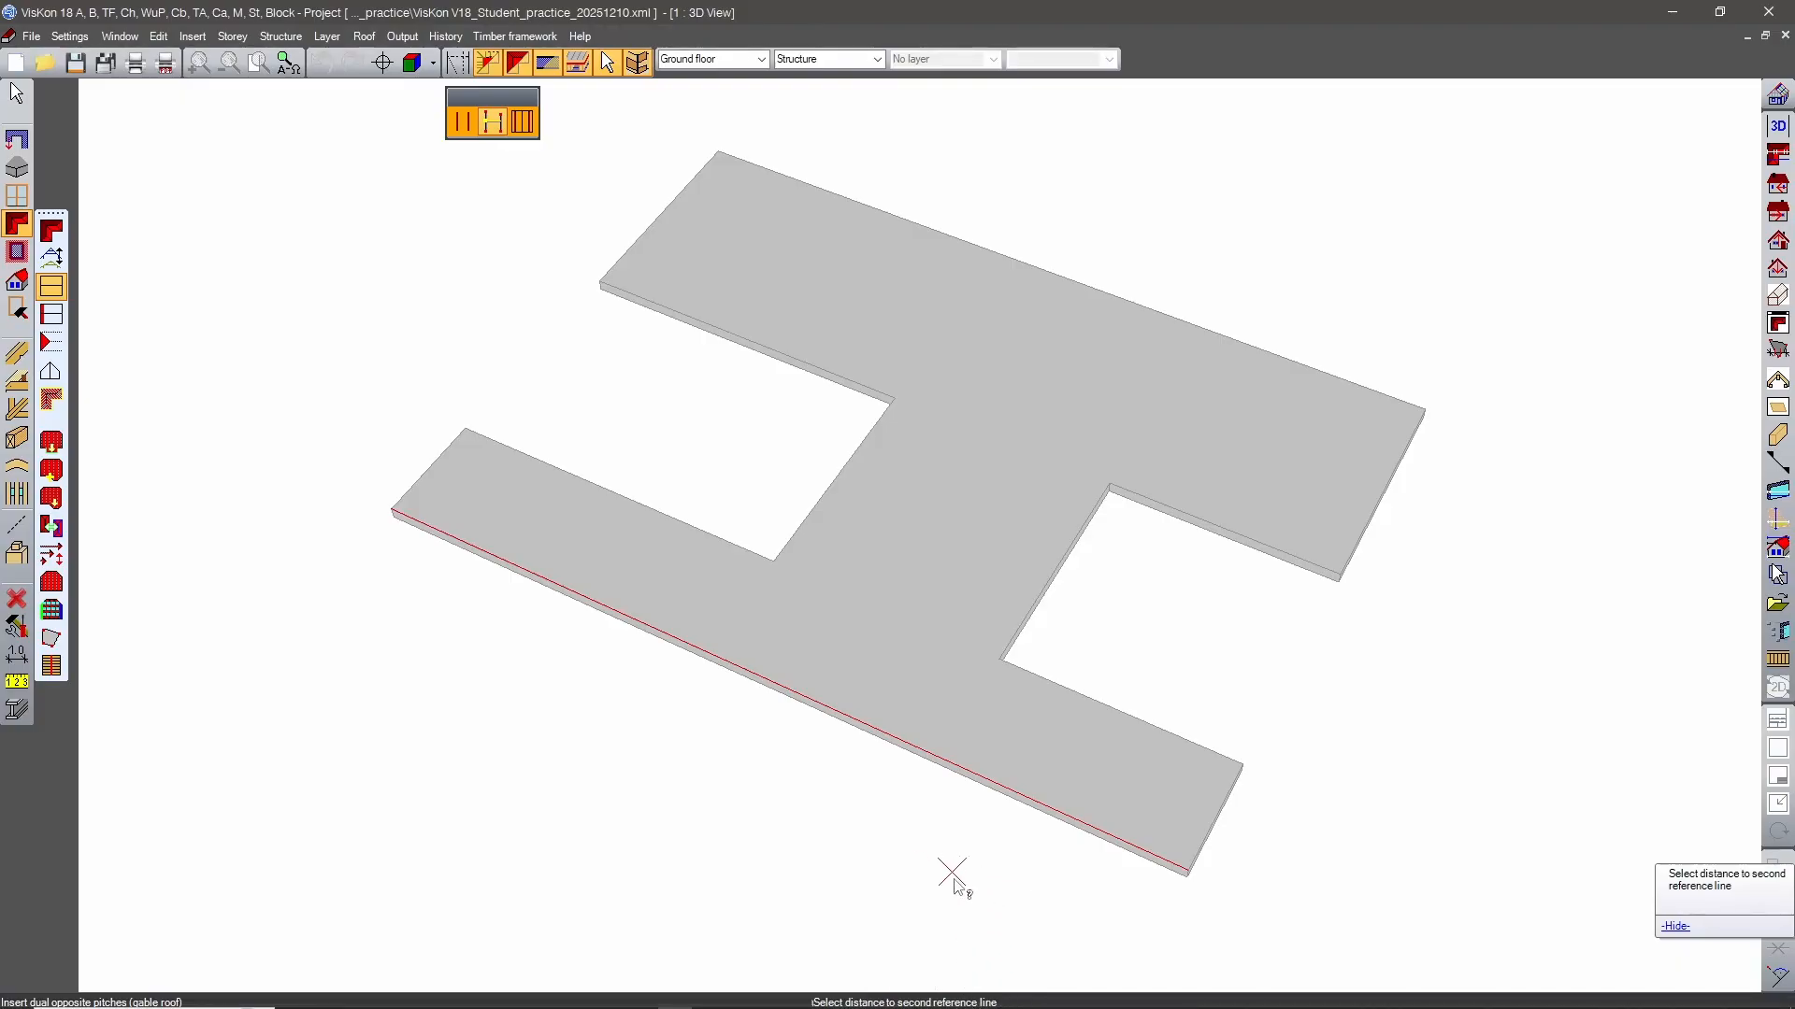
click(1242, 764)
click(1219, 772)
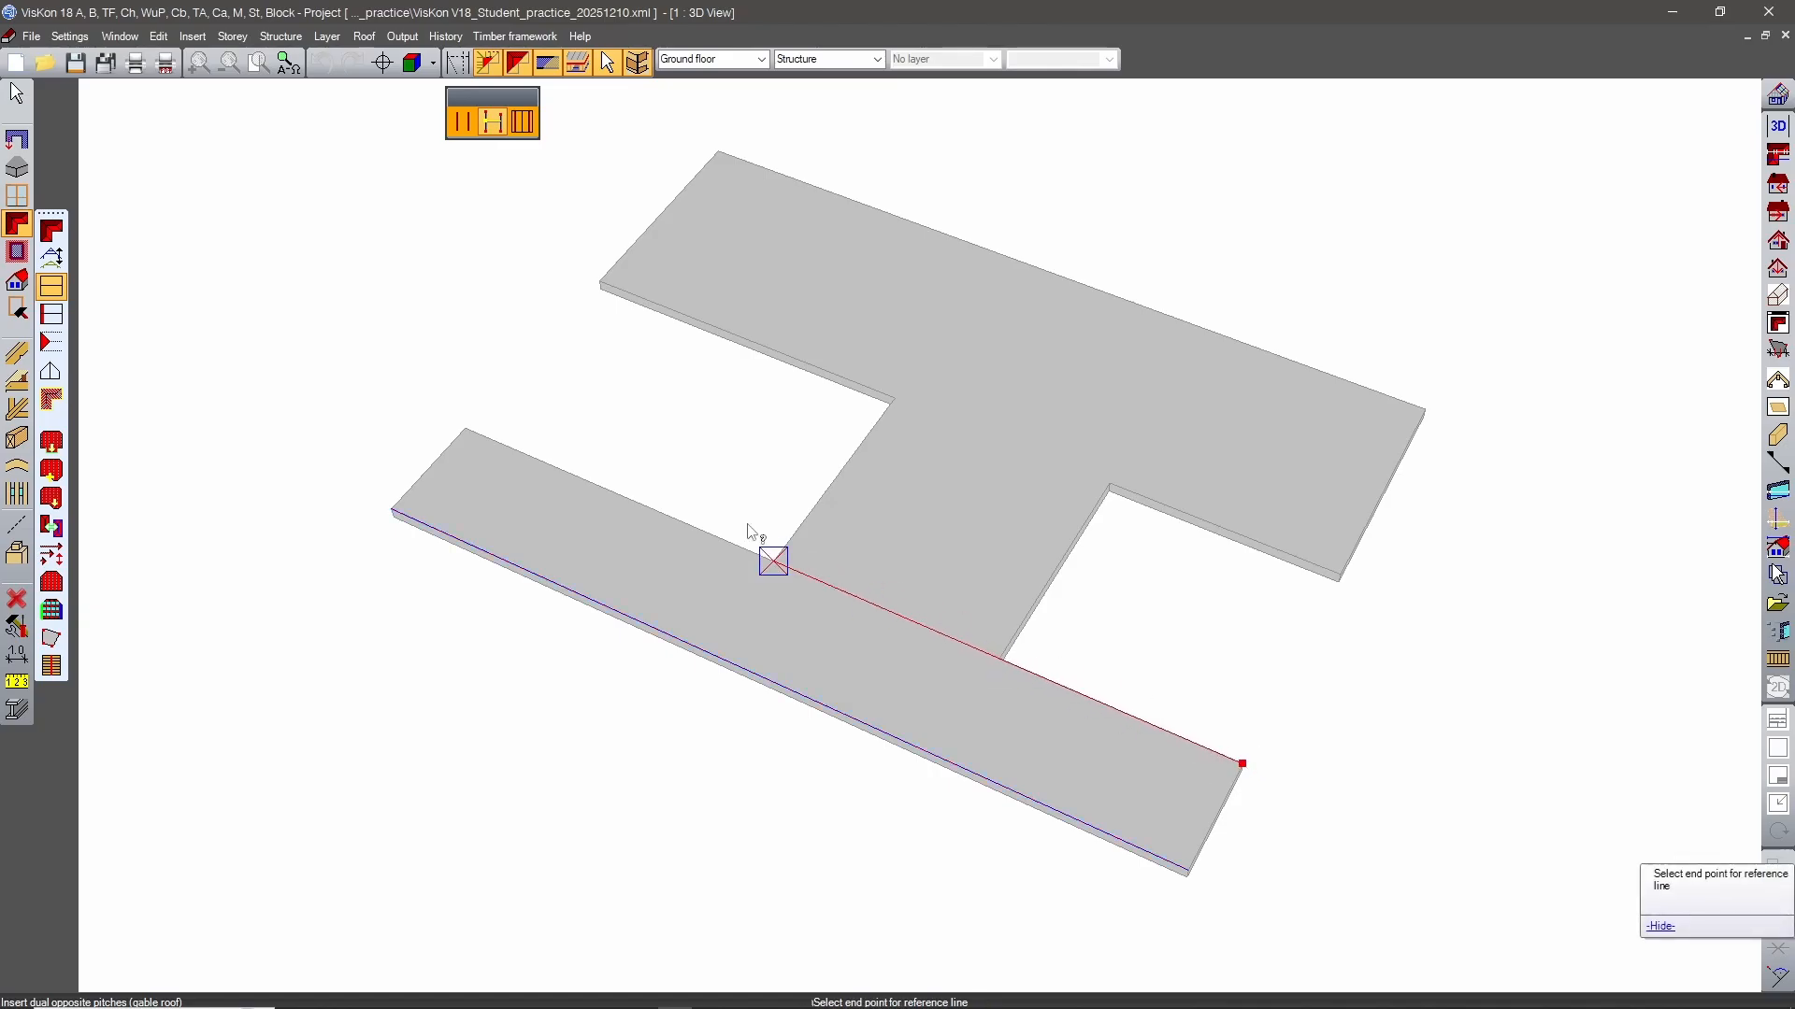
click(464, 428)
Insert a second gable roof by points over the wide wing, with reference lines along its outer and inner long edges.
middle_drag(802, 862, 1202, 573)
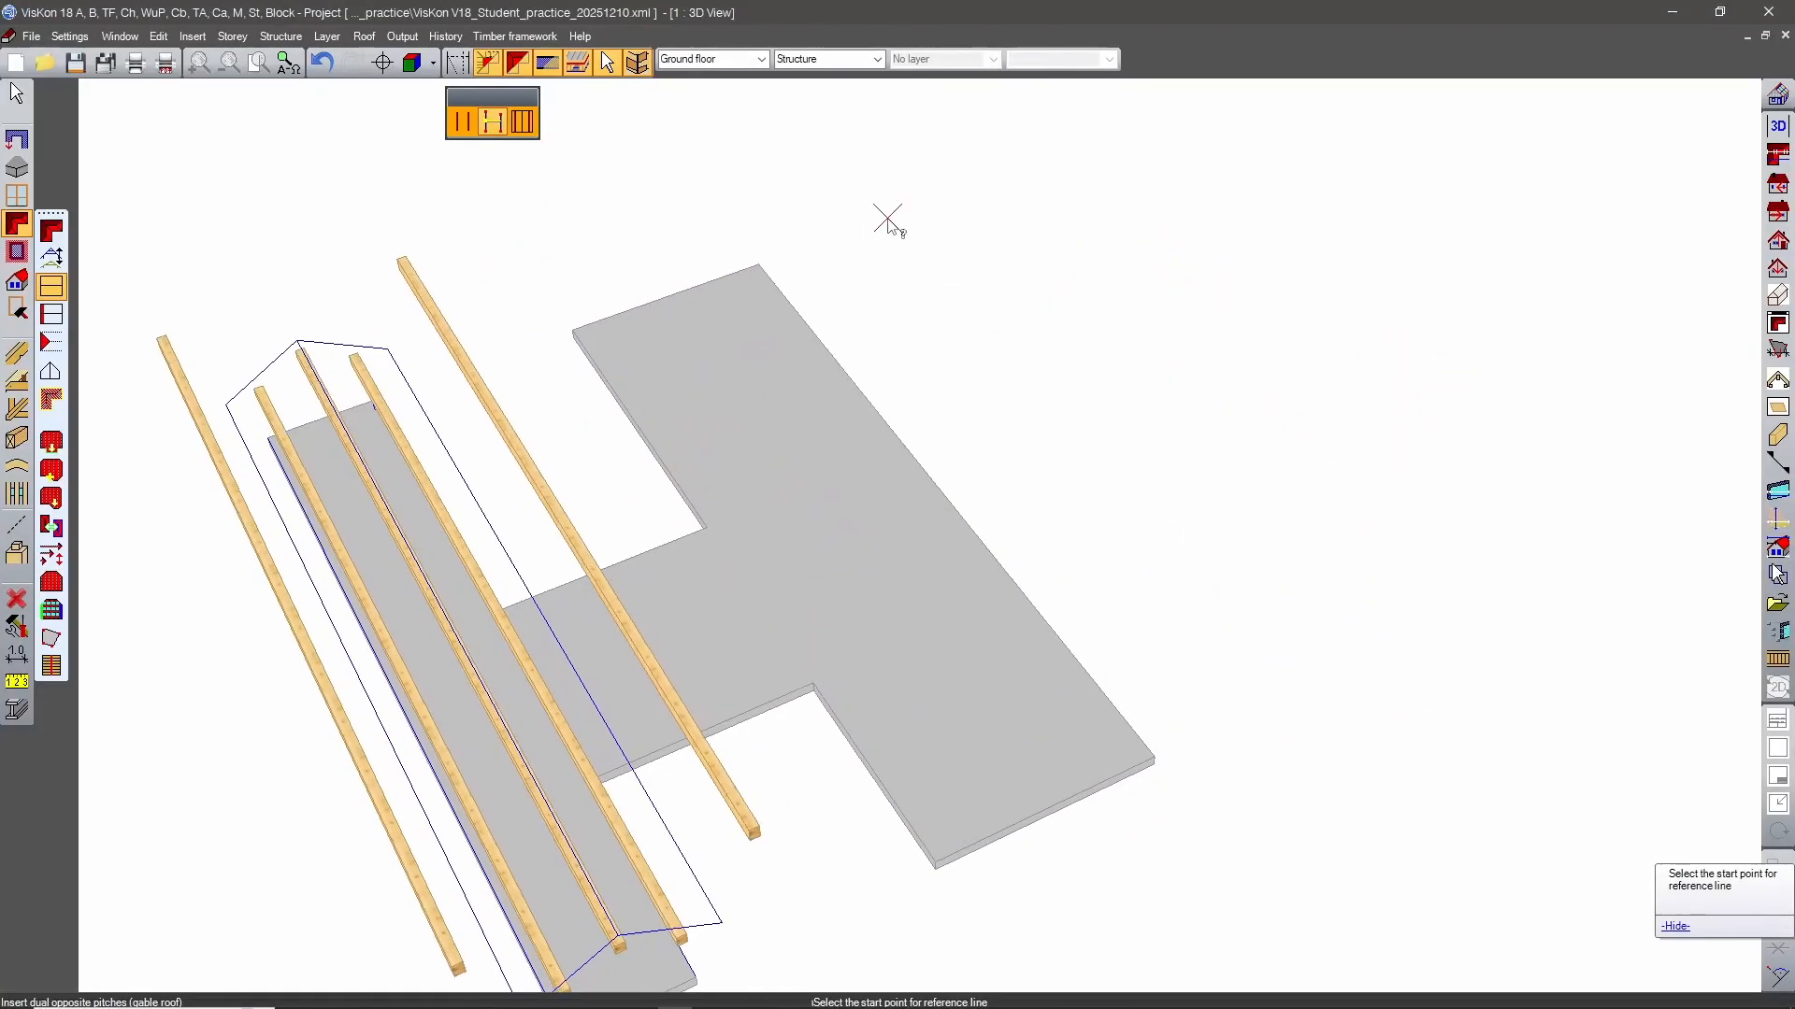
click(759, 266)
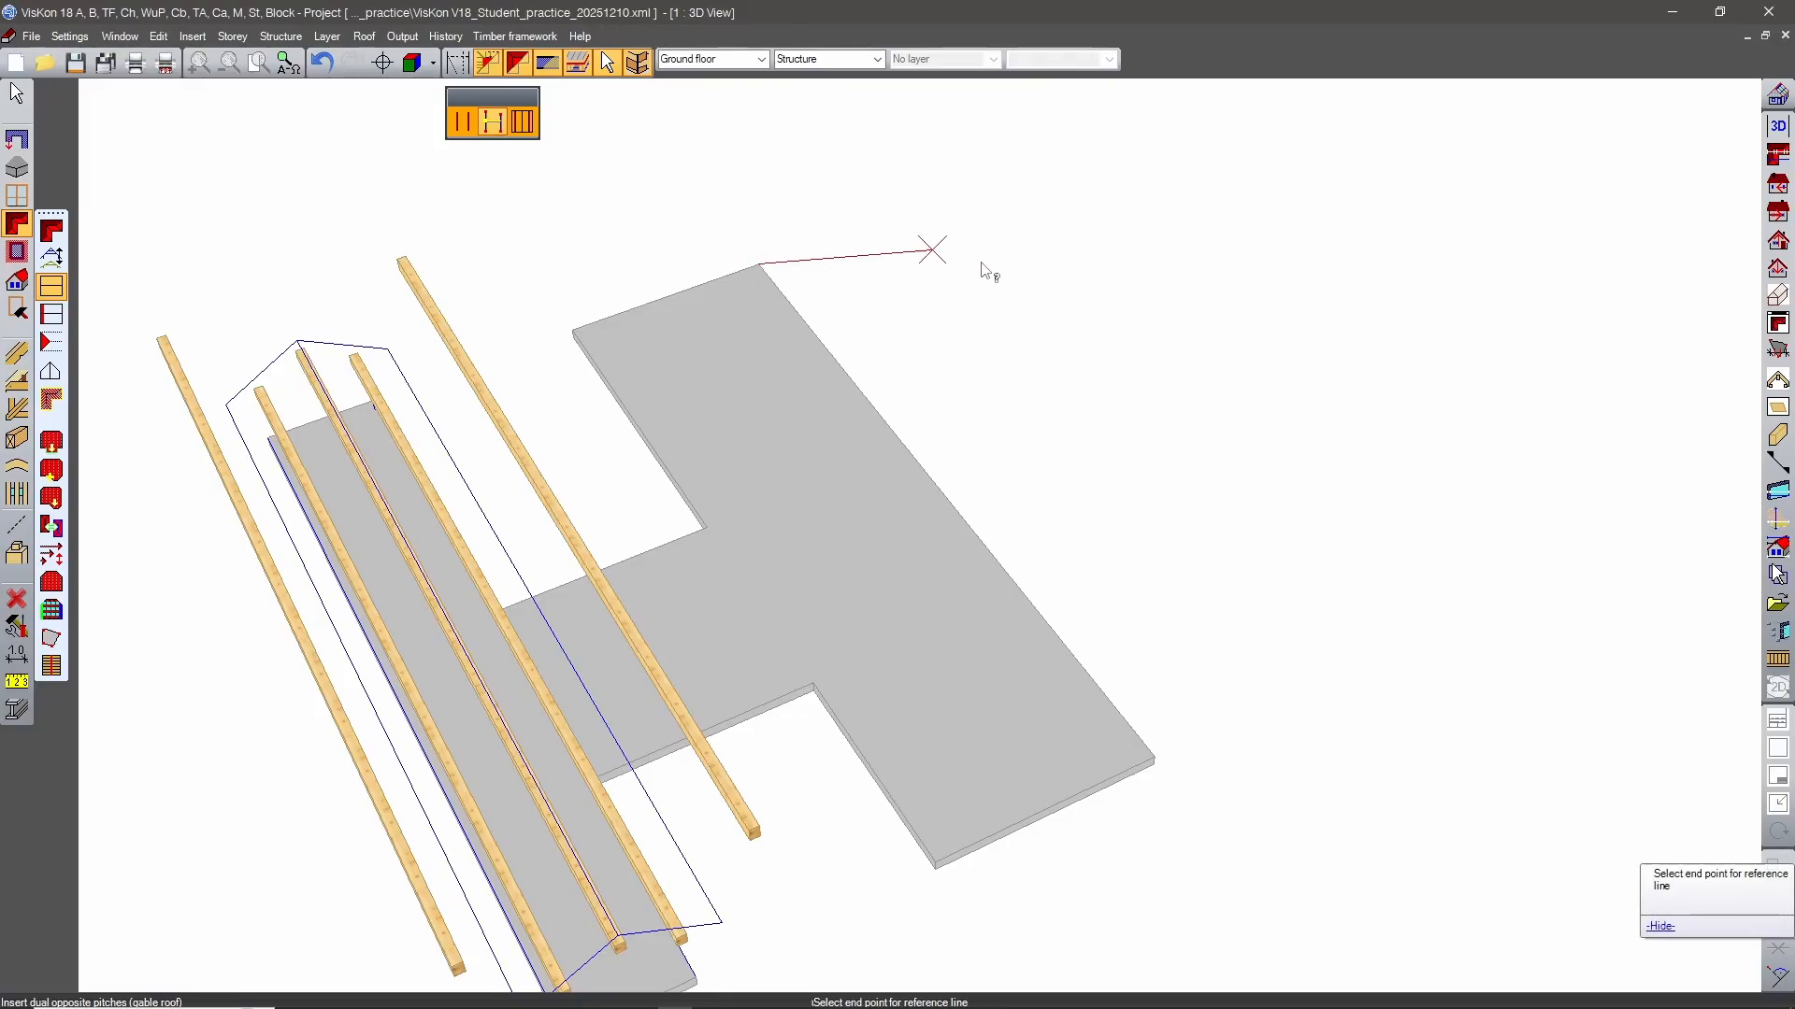
click(1140, 757)
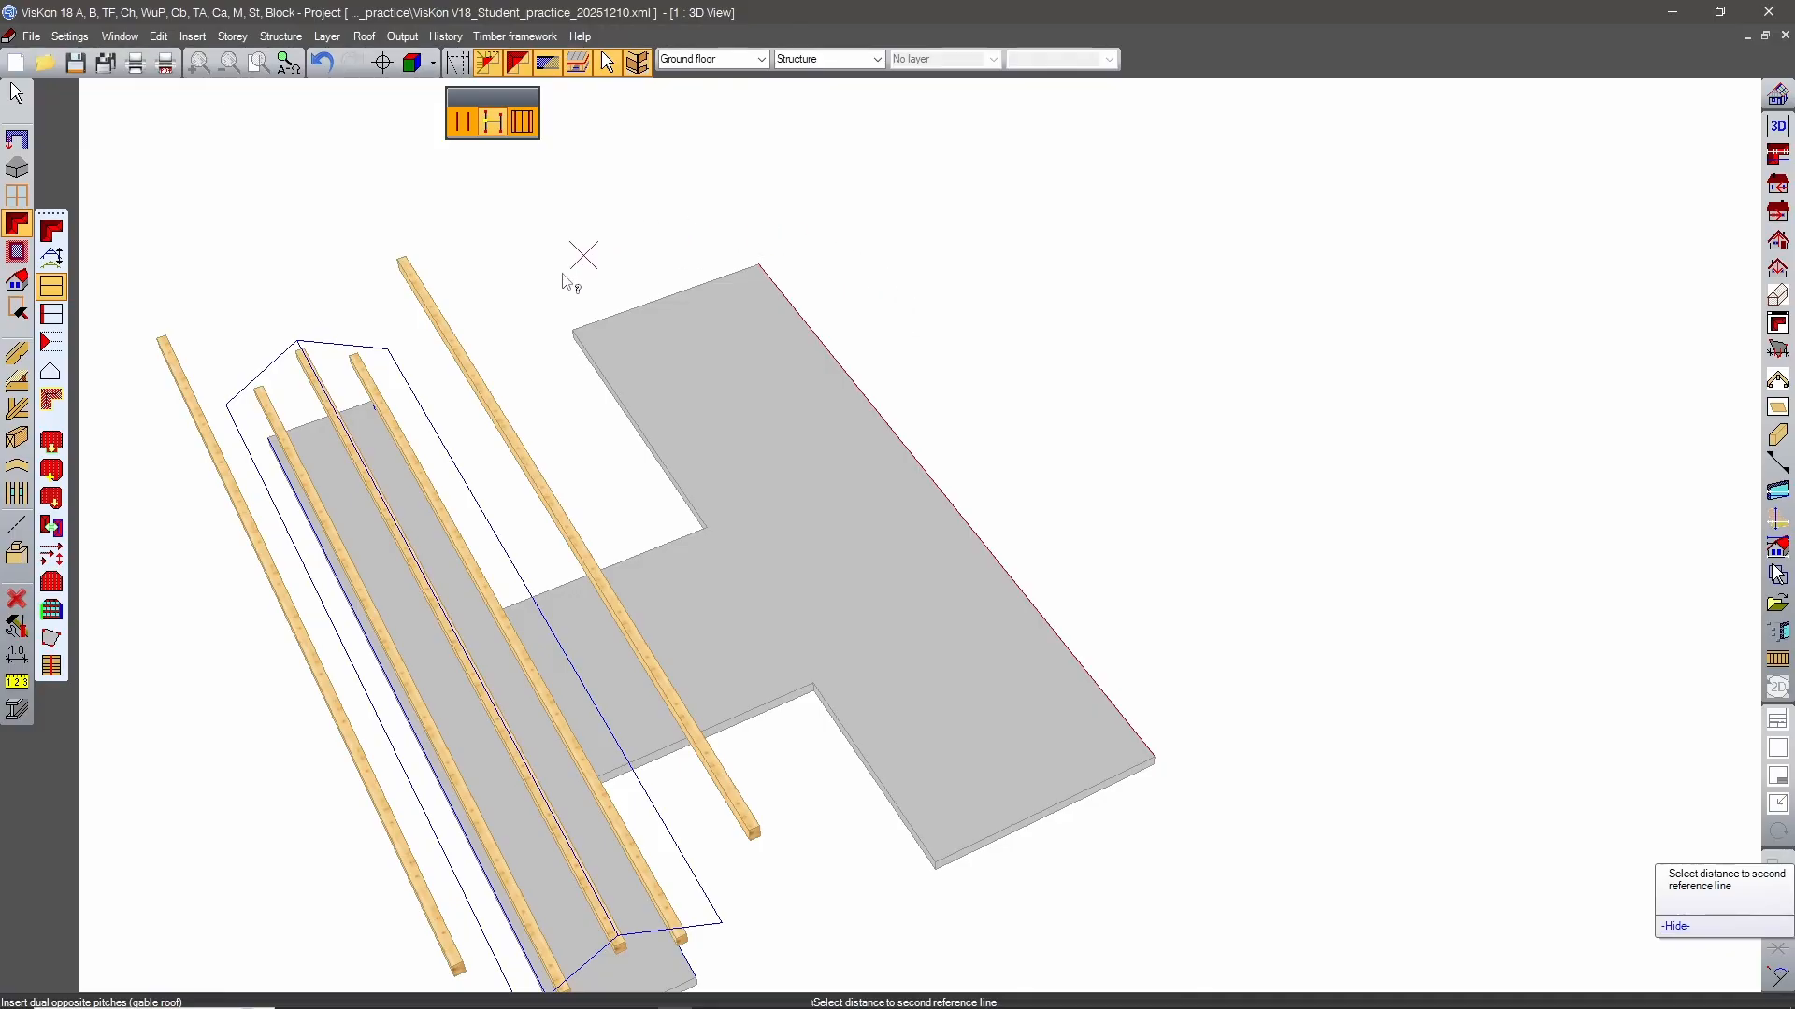
click(576, 333)
click(581, 335)
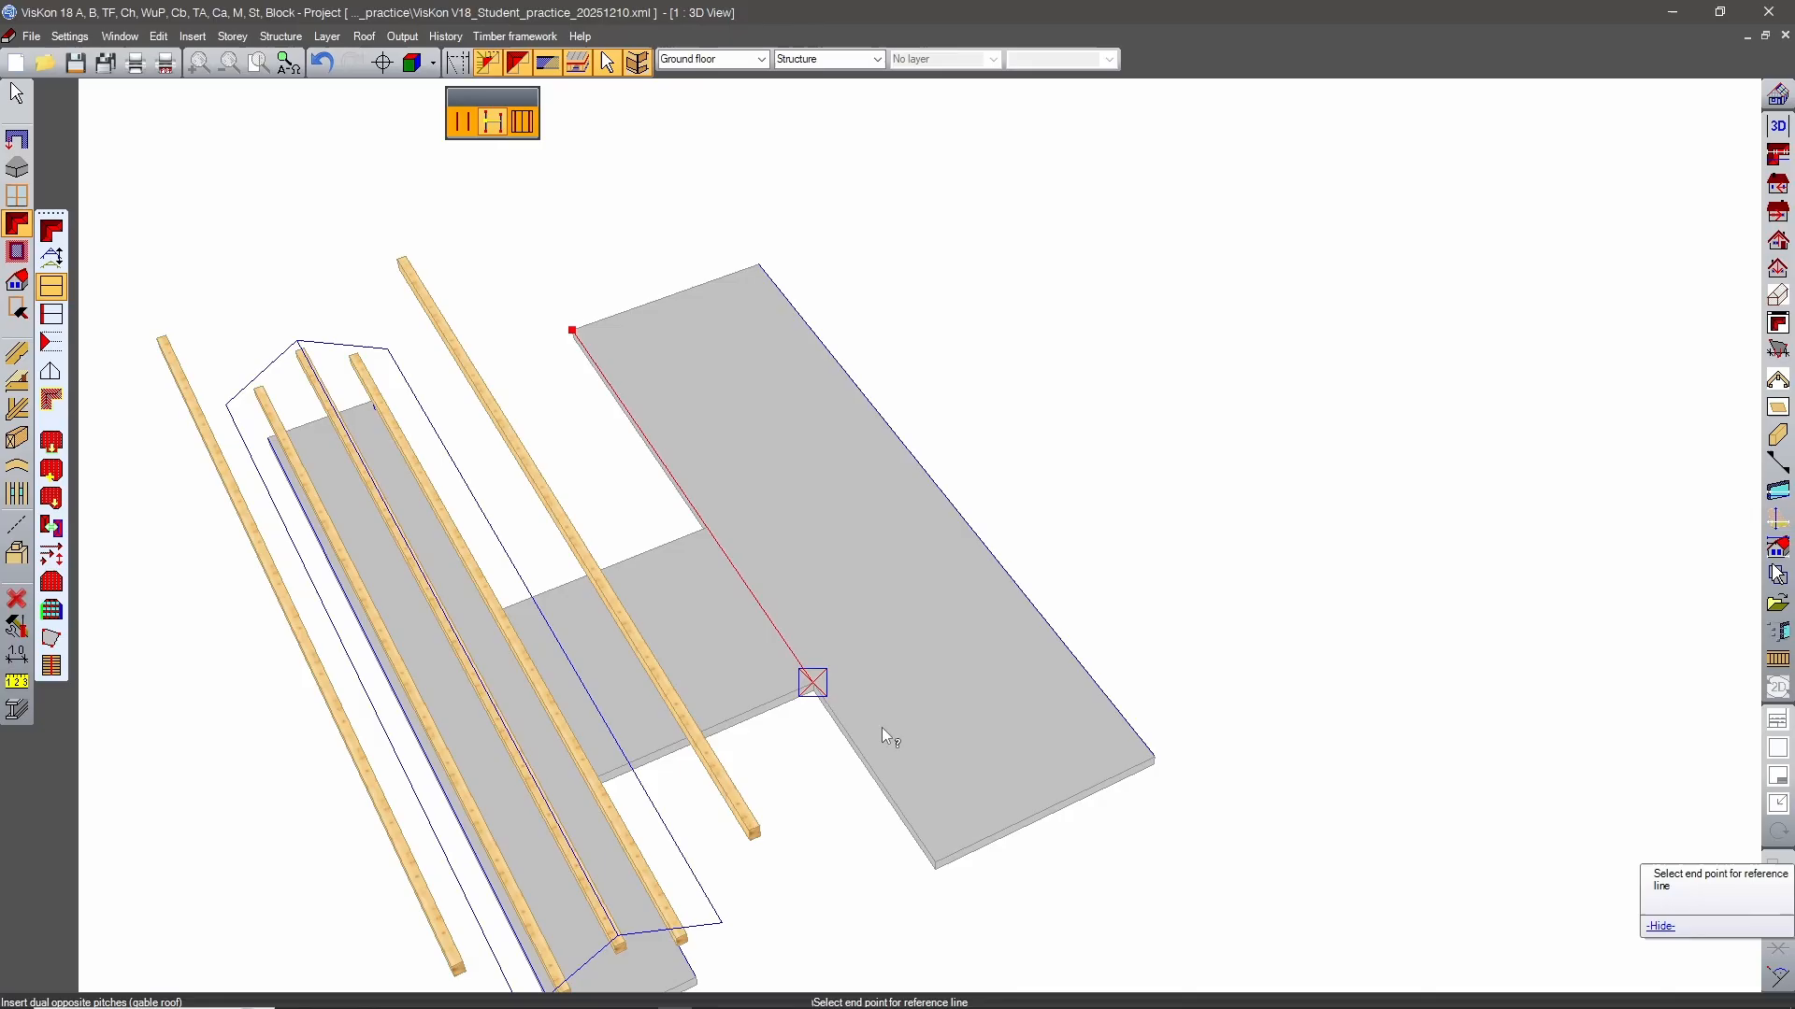
scroll(936, 860, down, 3)
click(934, 853)
Insert a gable on the short end edge of the narrow wing, directed inward over the slab.
middle_drag(1247, 453, 1183, 706)
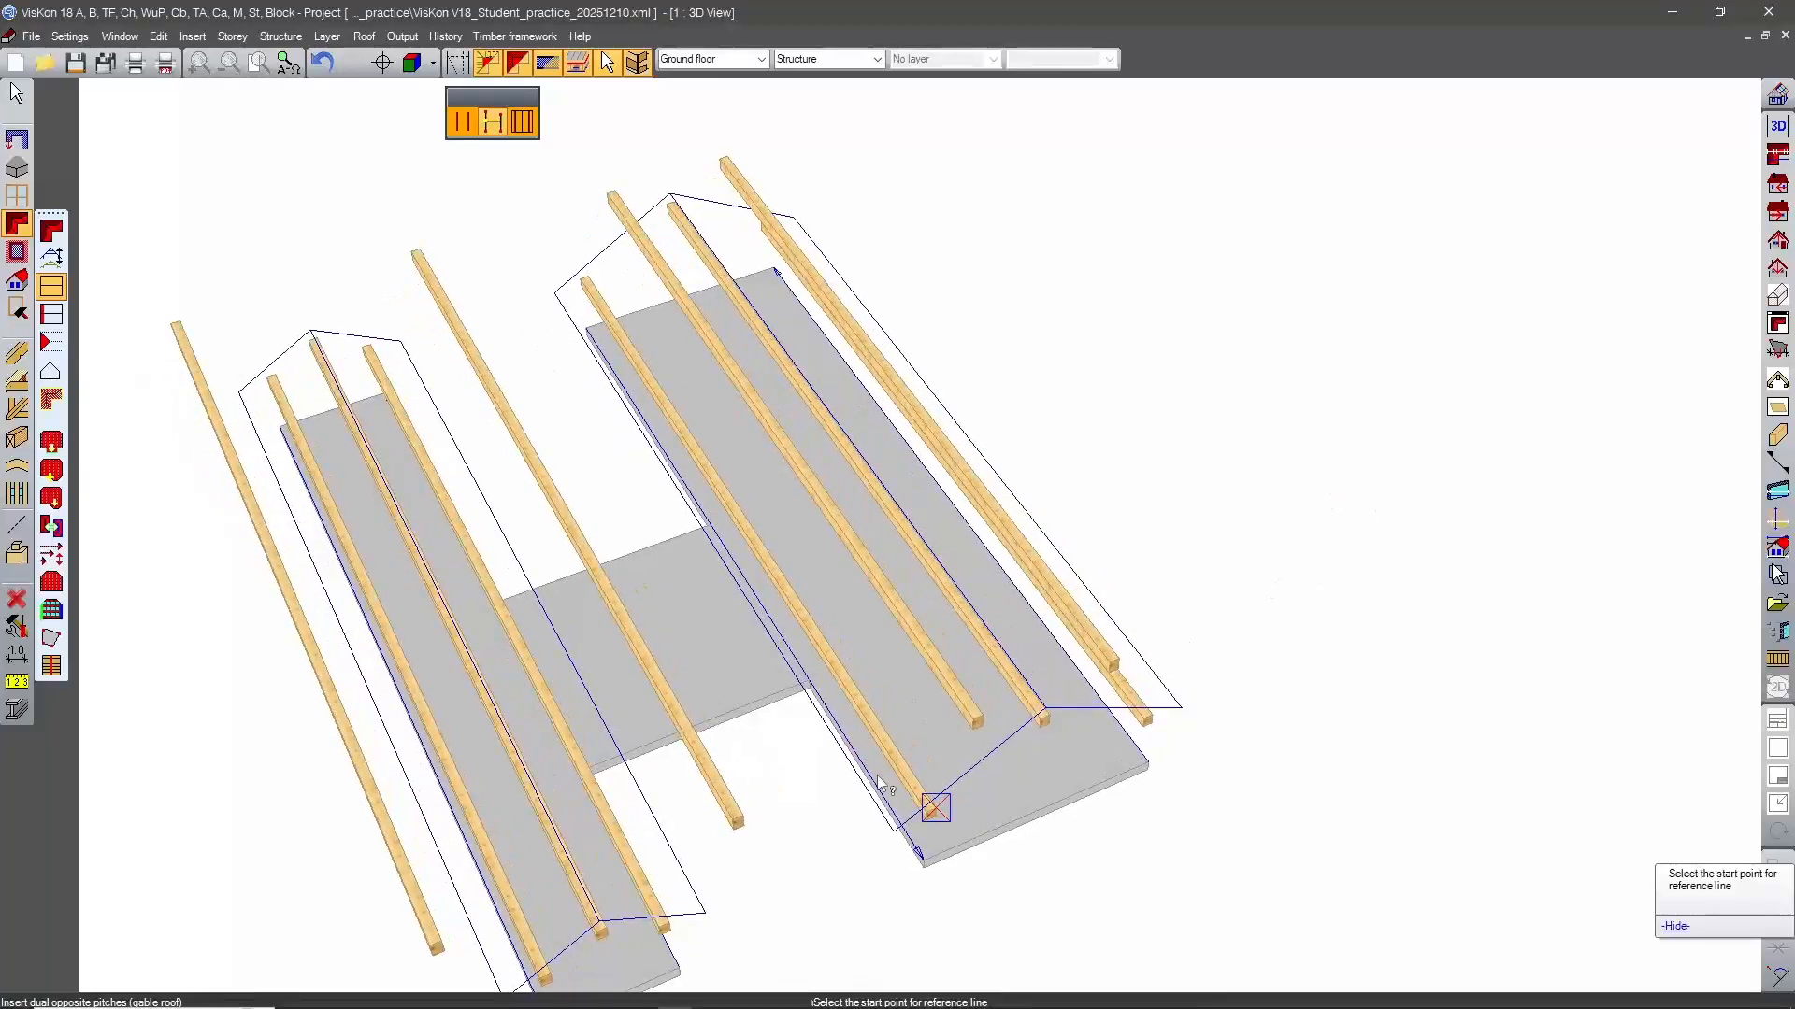
scroll(1013, 696, up, 1)
middle_drag(1012, 697, 180, 396)
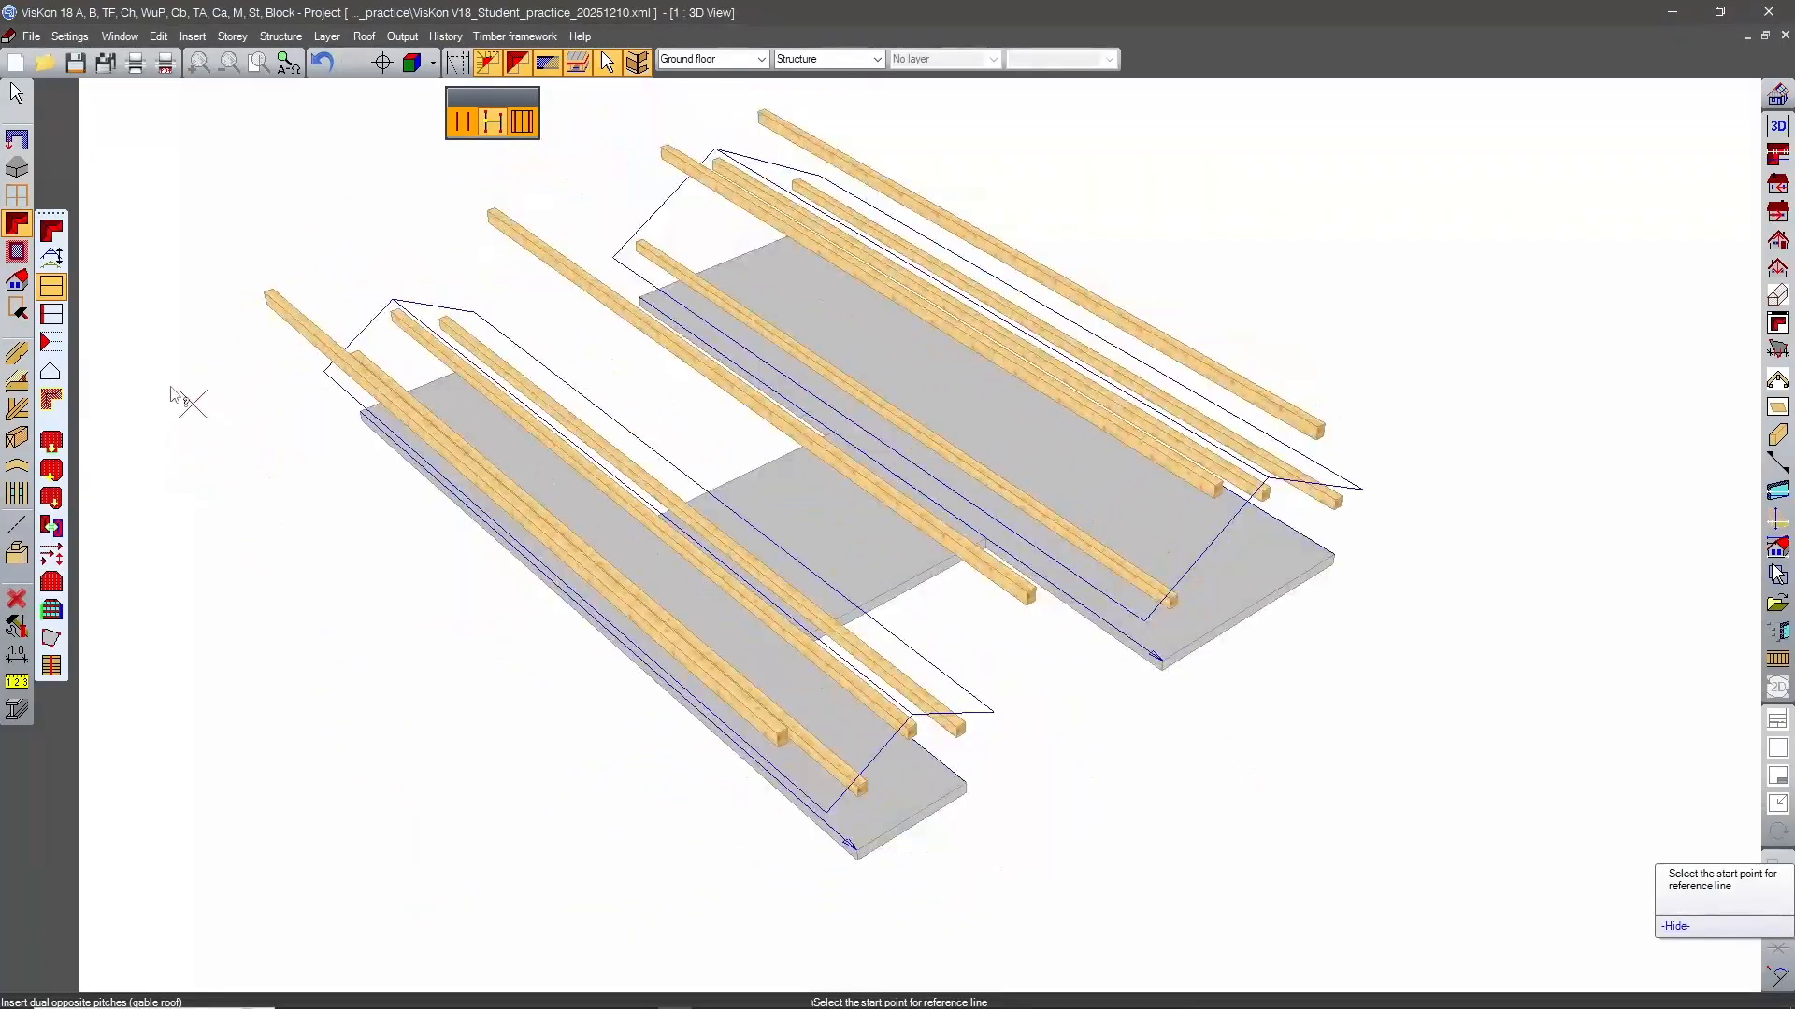
click(53, 314)
middle_drag(1134, 725, 1015, 683)
scroll(1015, 683, up, 4)
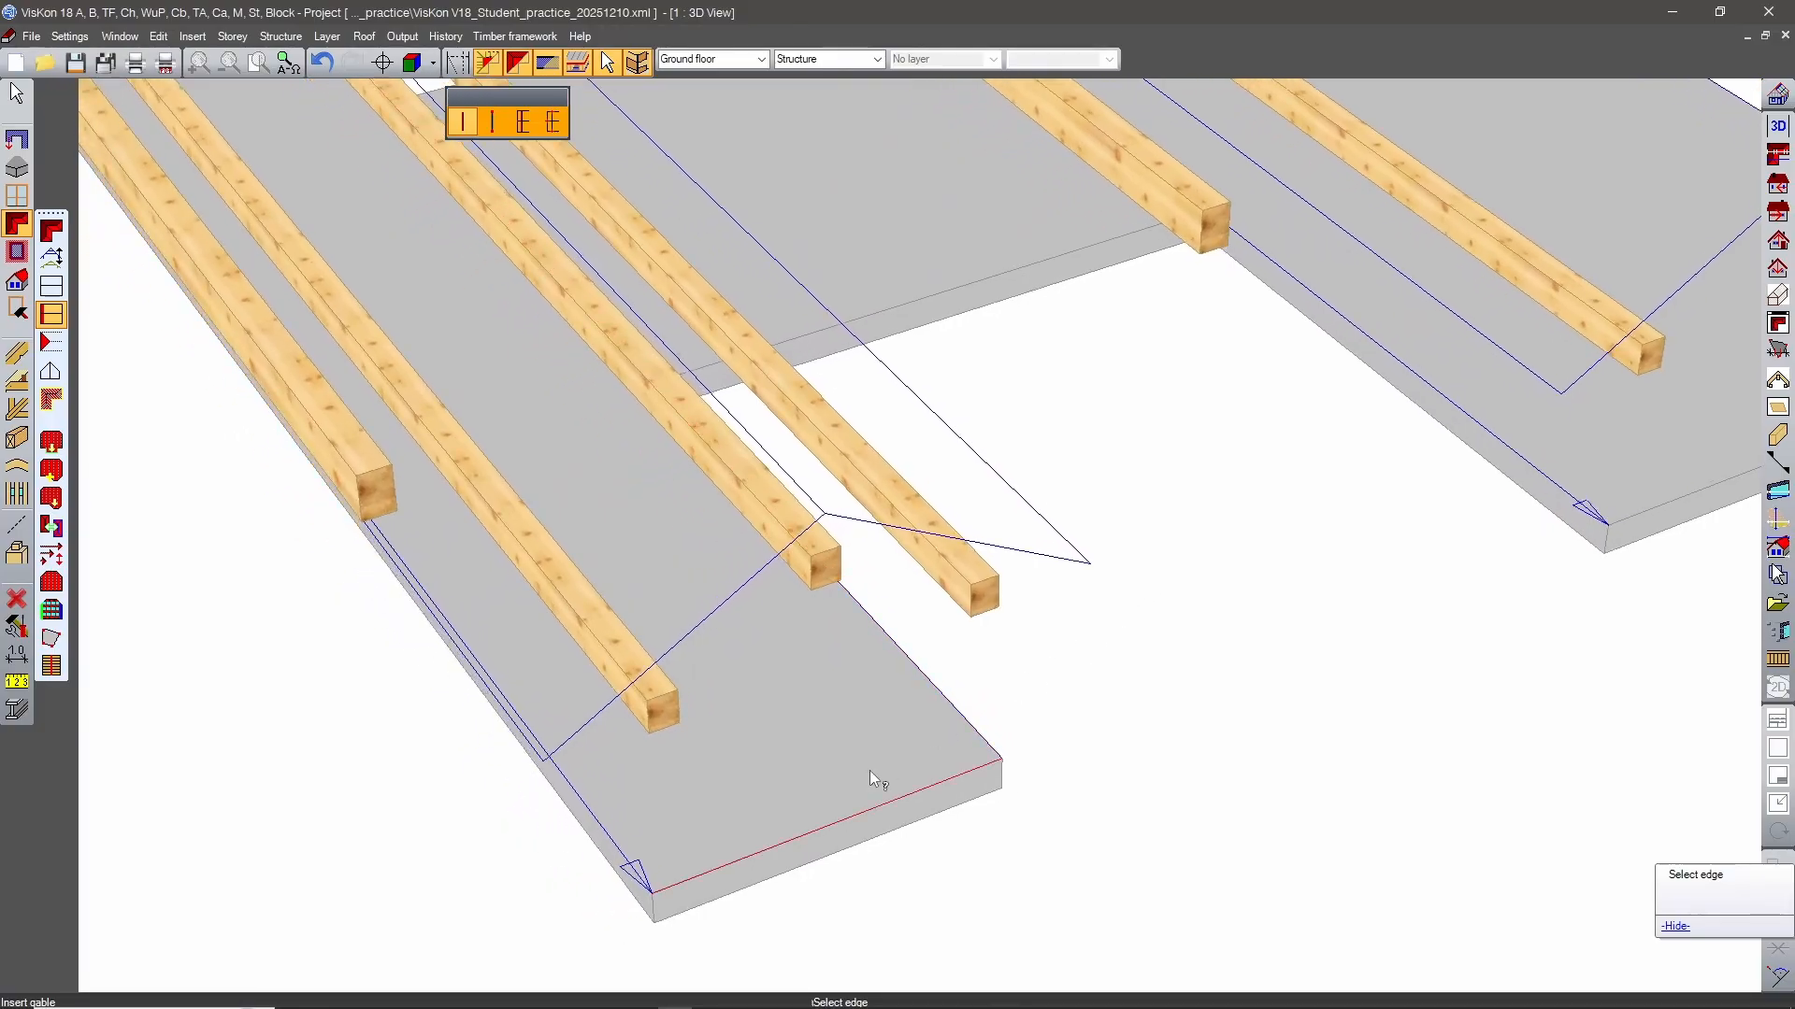
middle_drag(1128, 657, 1190, 609)
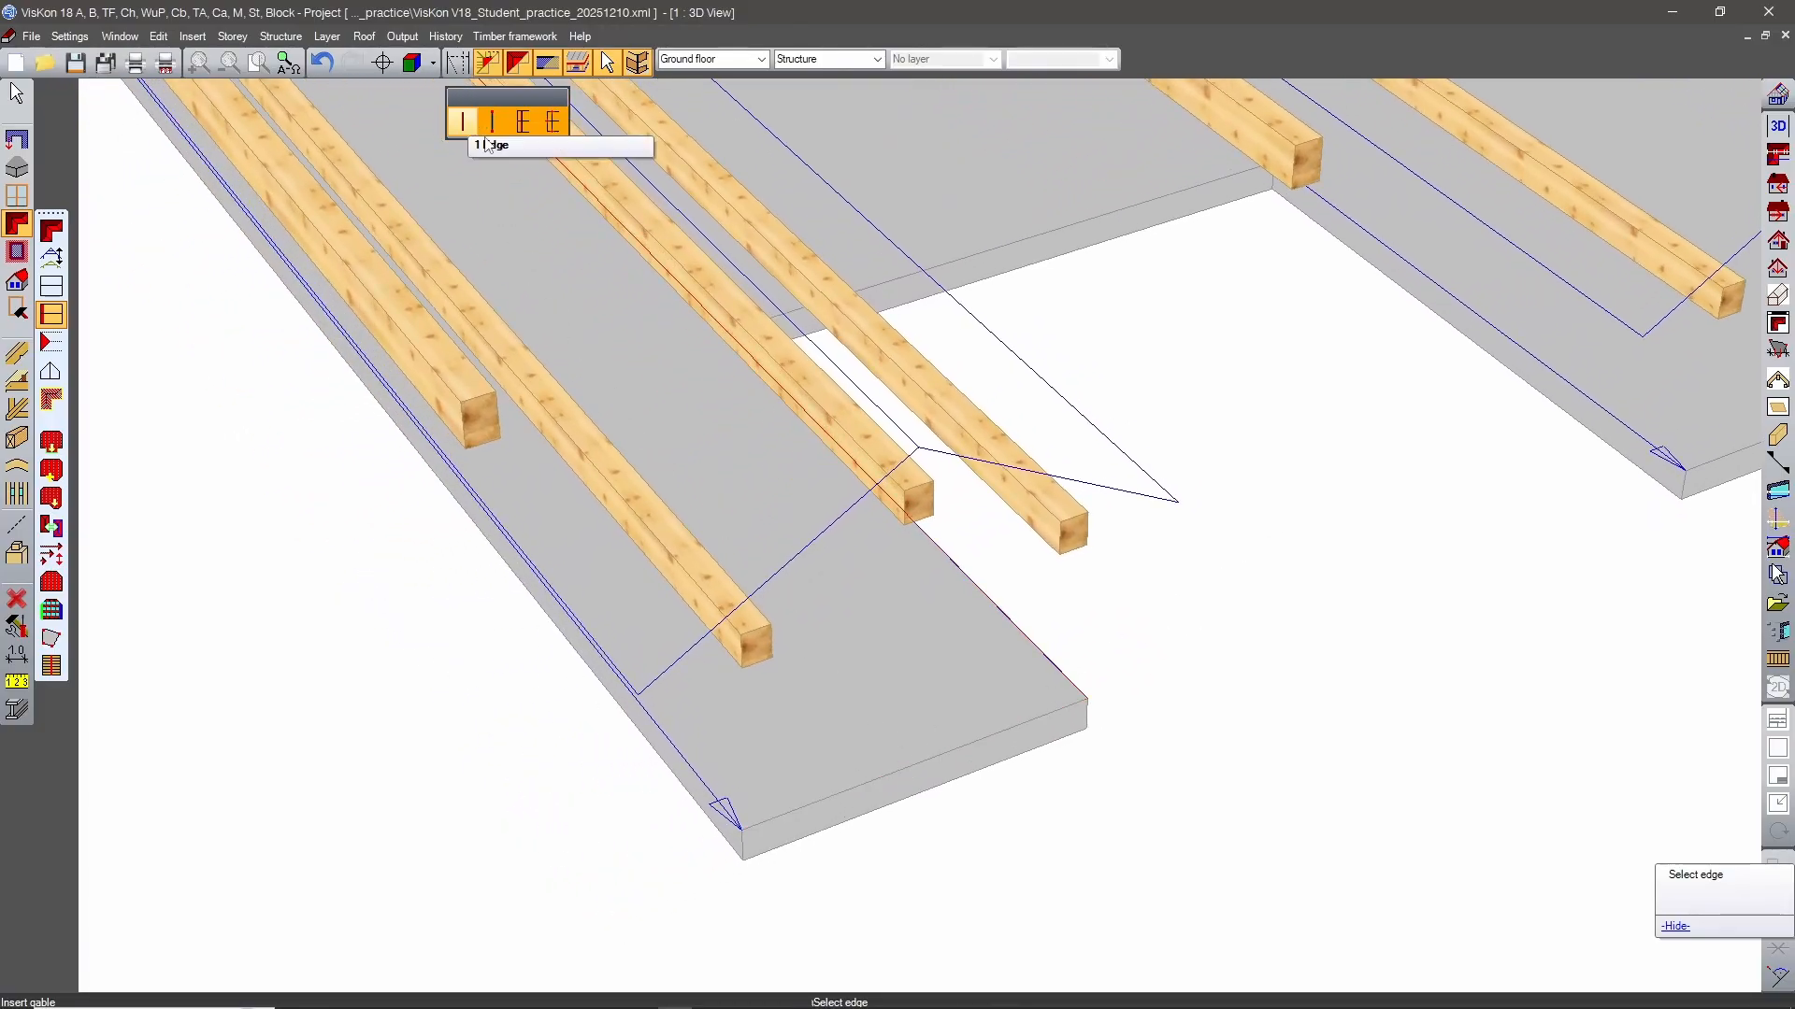
click(954, 751)
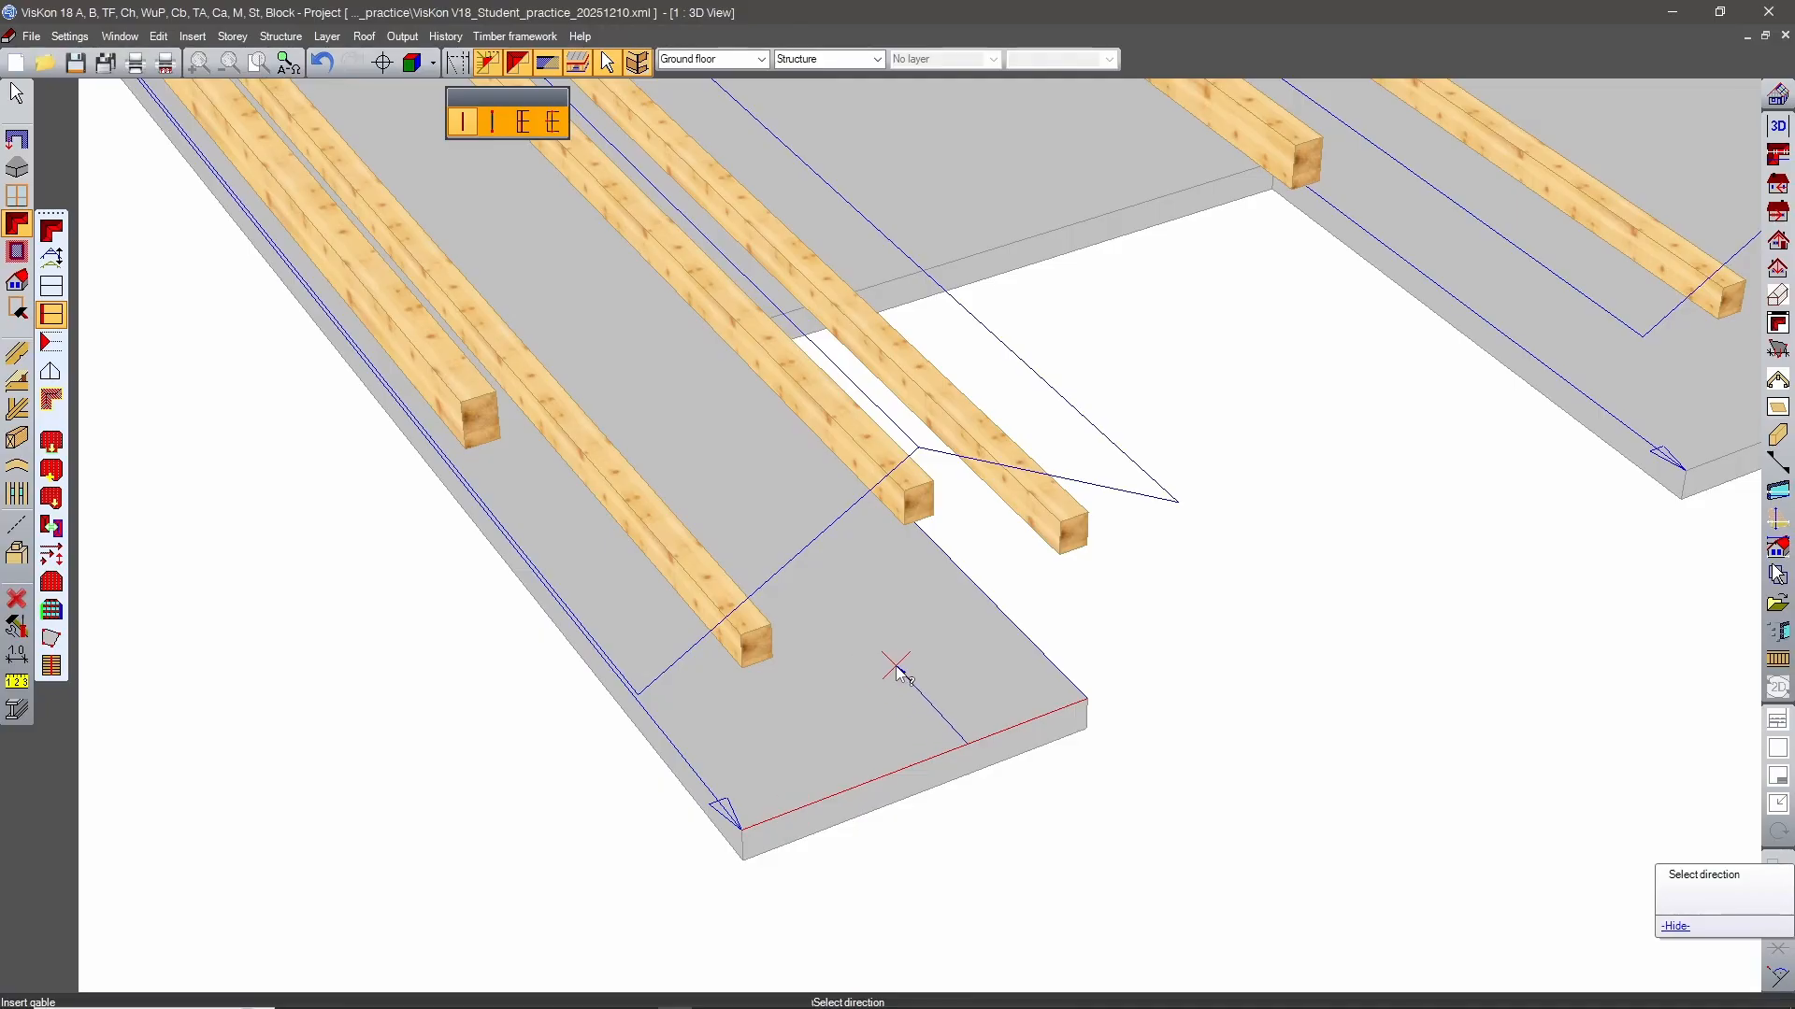
click(893, 666)
Insert inward-facing gables on the narrow wing's opposite short edge and on the wide wing's short edge at that same end.
scroll(1328, 672, down, 3)
middle_drag(1304, 690, 1187, 598)
click(929, 628)
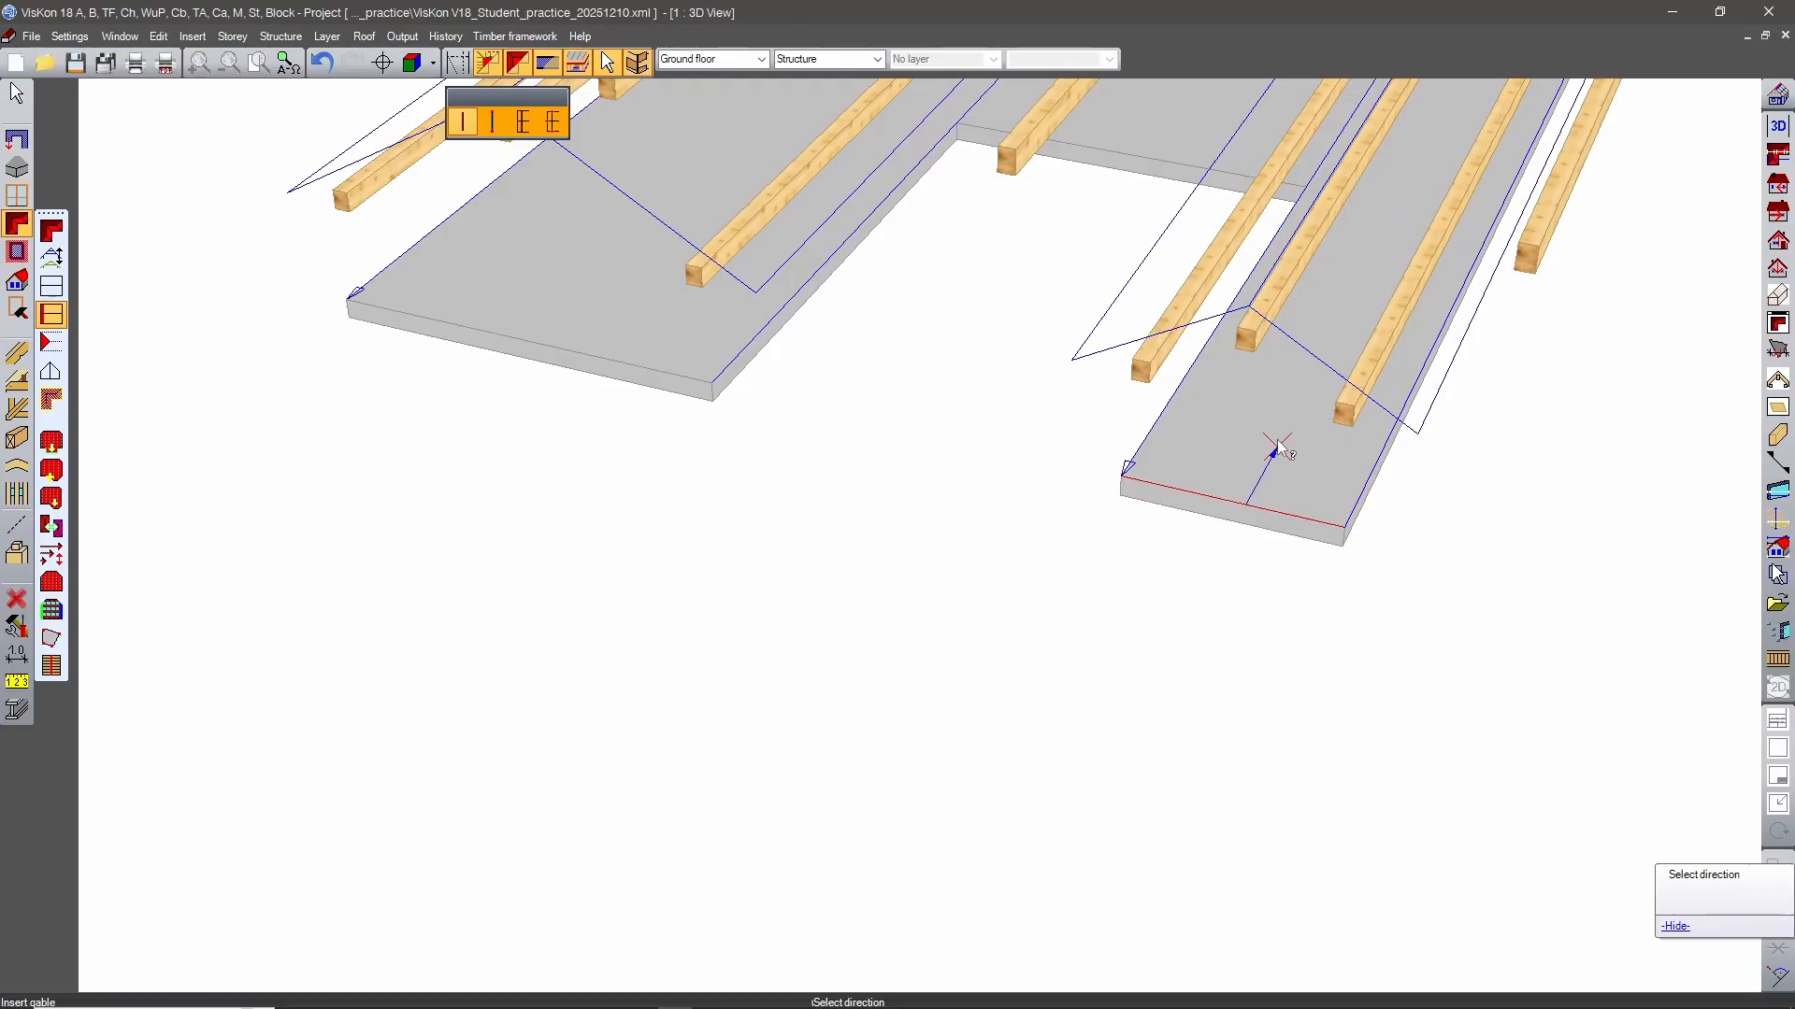
click(1238, 653)
middle_drag(1237, 652, 1189, 645)
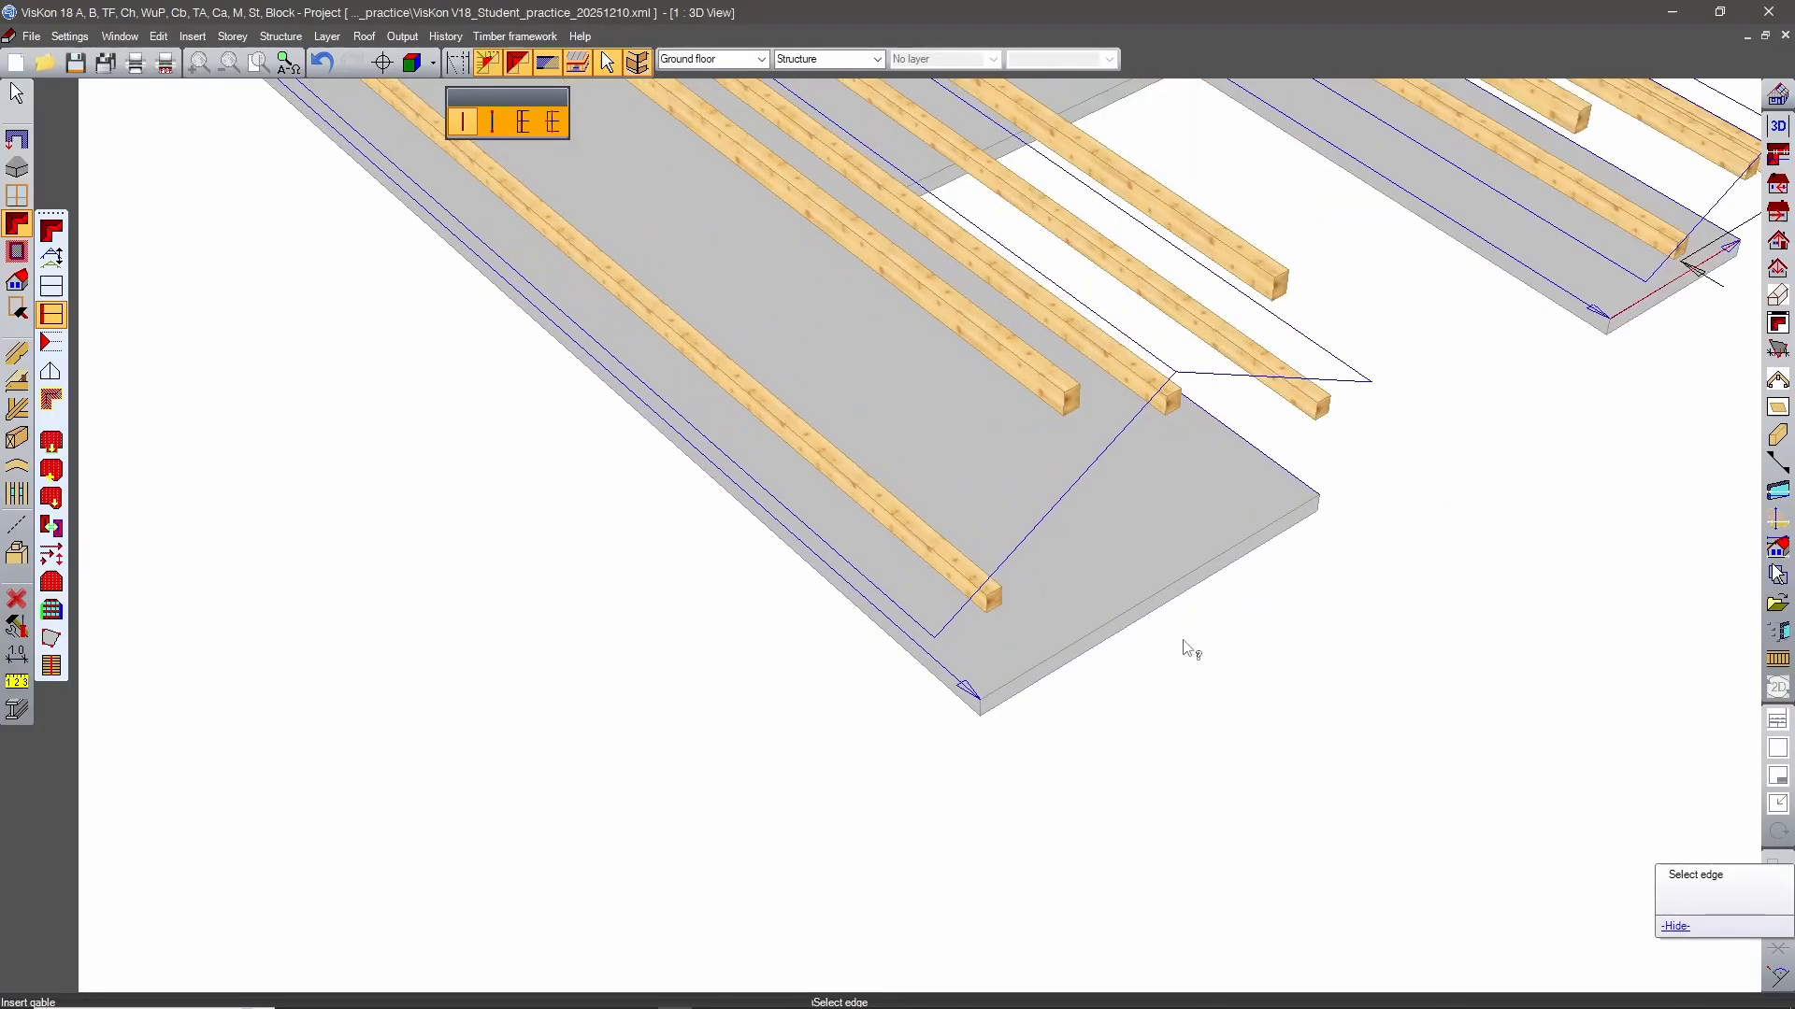
click(1167, 576)
click(1146, 574)
scroll(1143, 703, down, 5)
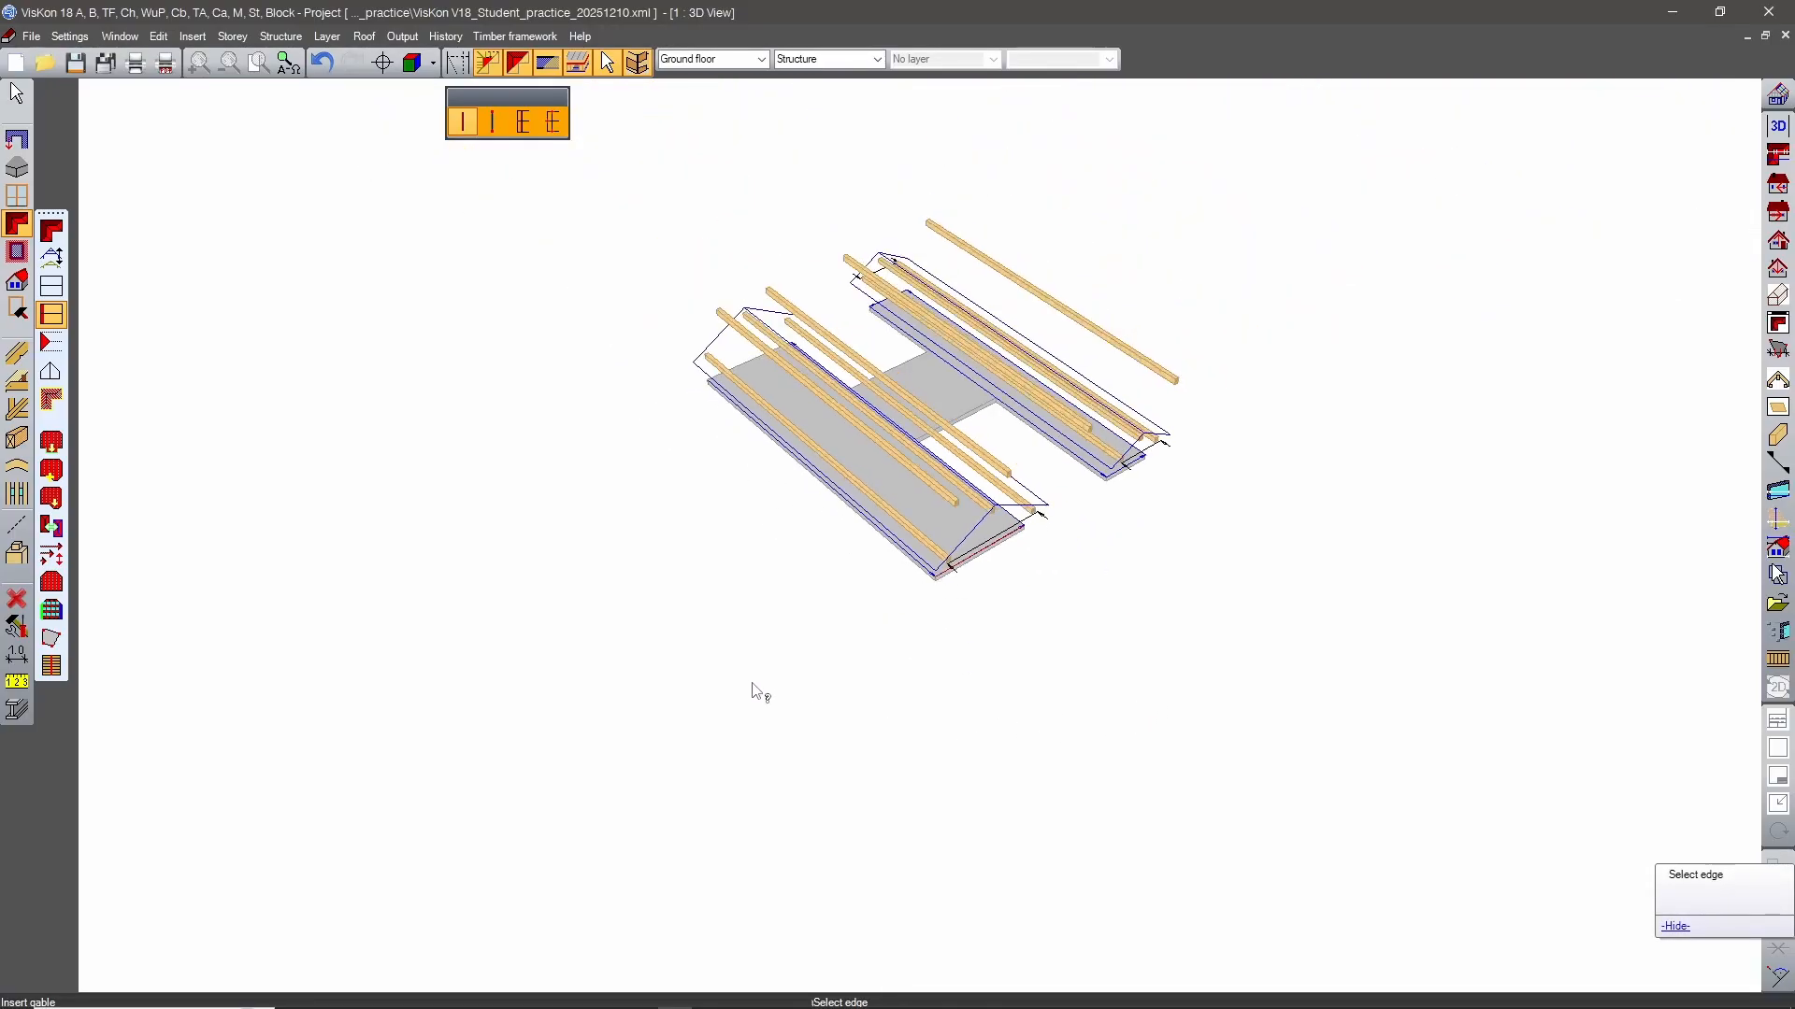
Insert an inward-facing gable on the remaining short end edge of the wide wing.
middle_drag(754, 684, 1767, 612)
scroll(1210, 641, up, 2)
scroll(1041, 609, up, 5)
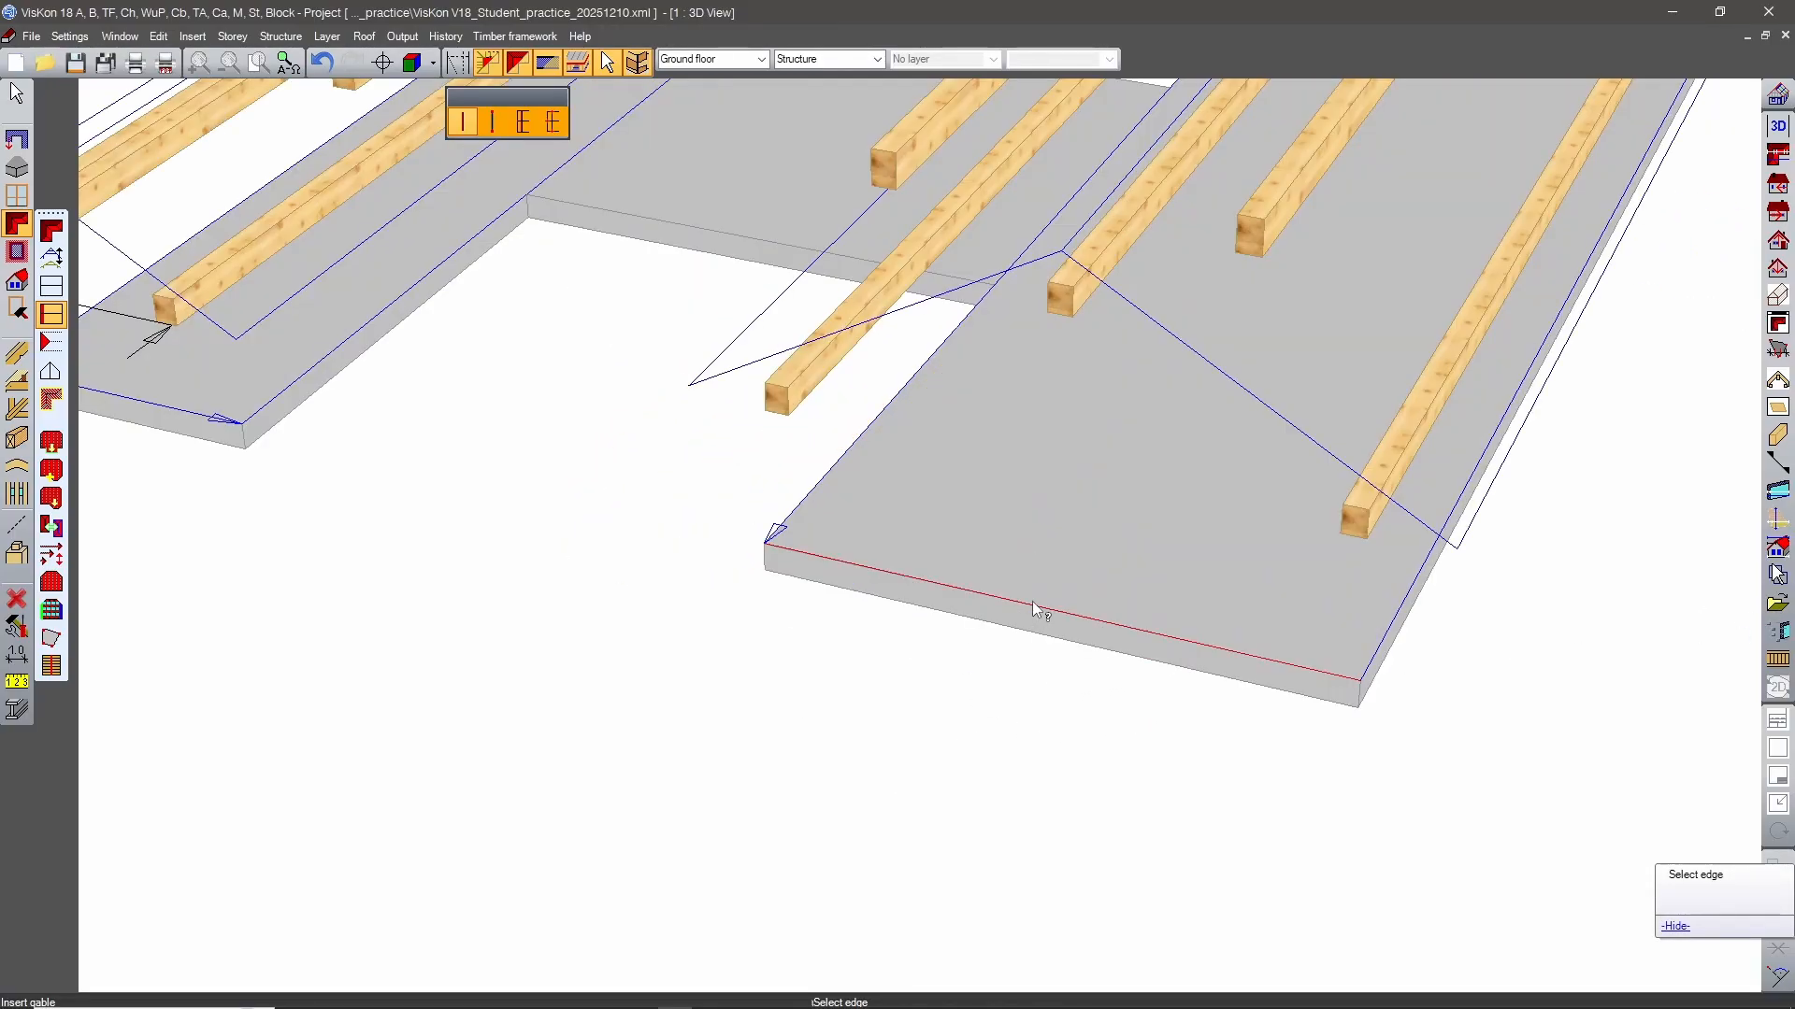
click(1032, 602)
click(1094, 506)
scroll(962, 705, down, 5)
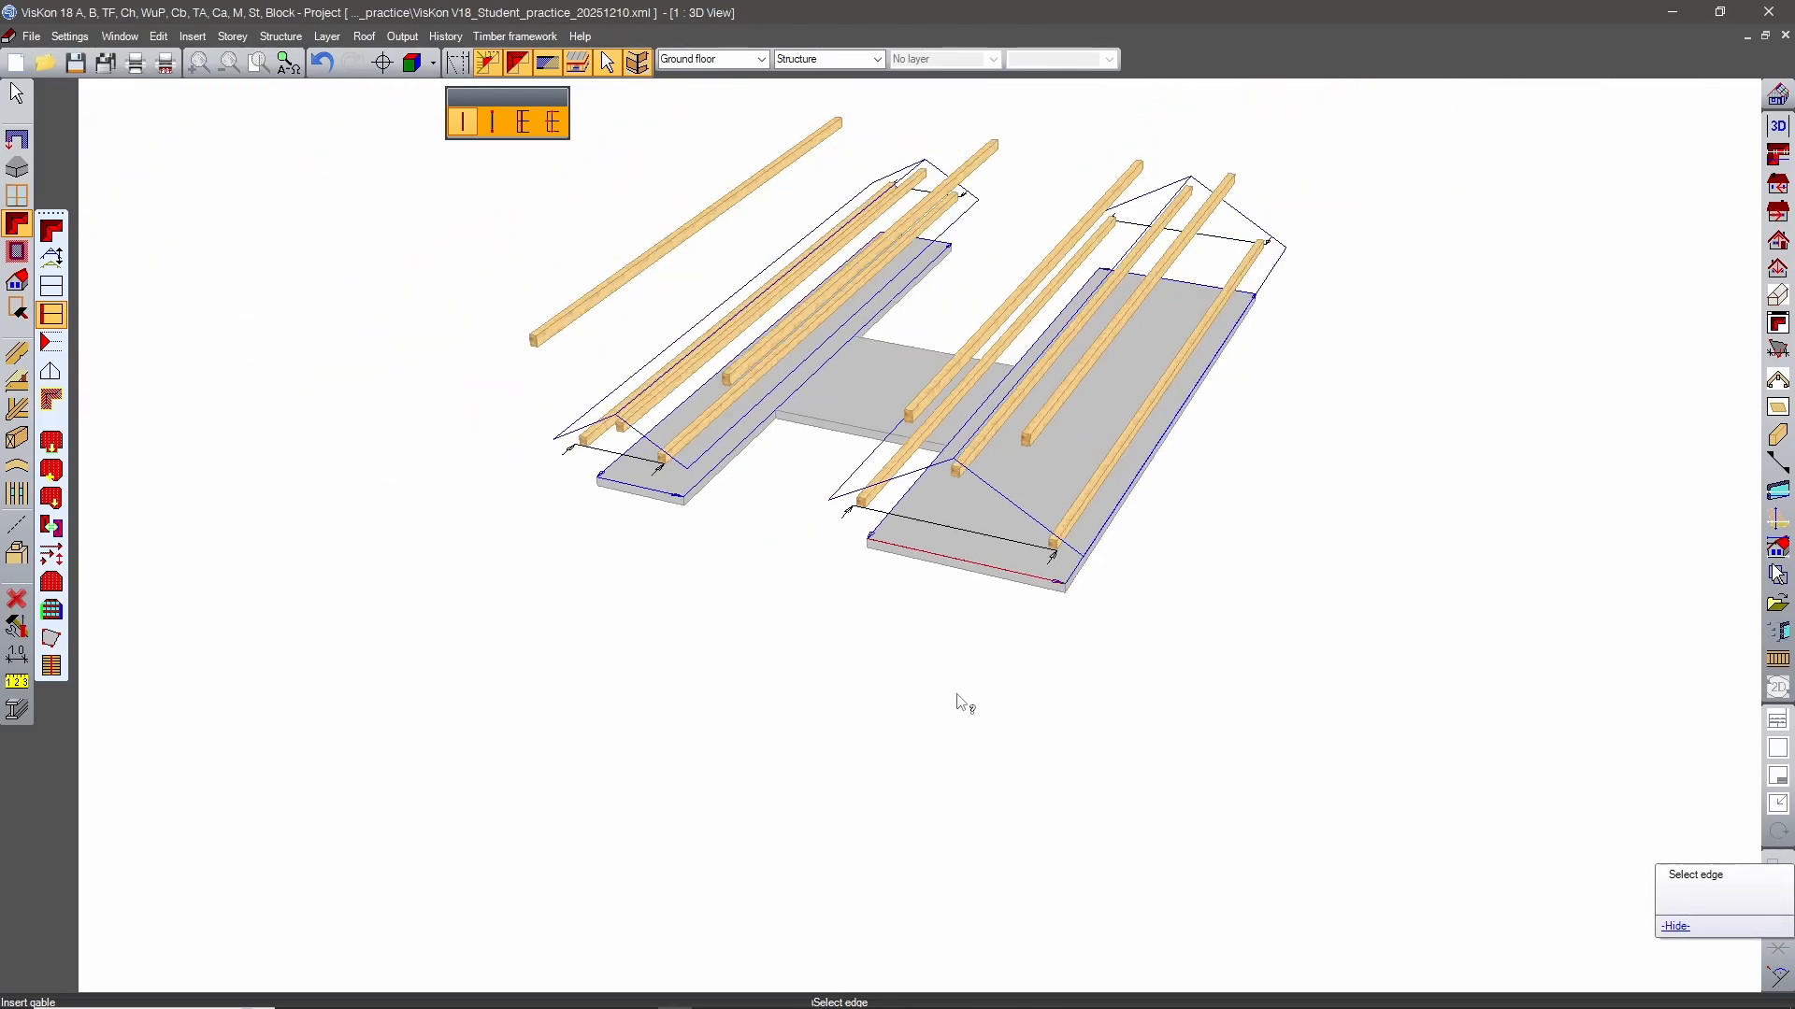
middle_drag(962, 704, 1382, 756)
scroll(1383, 755, up, 2)
key(Escape)
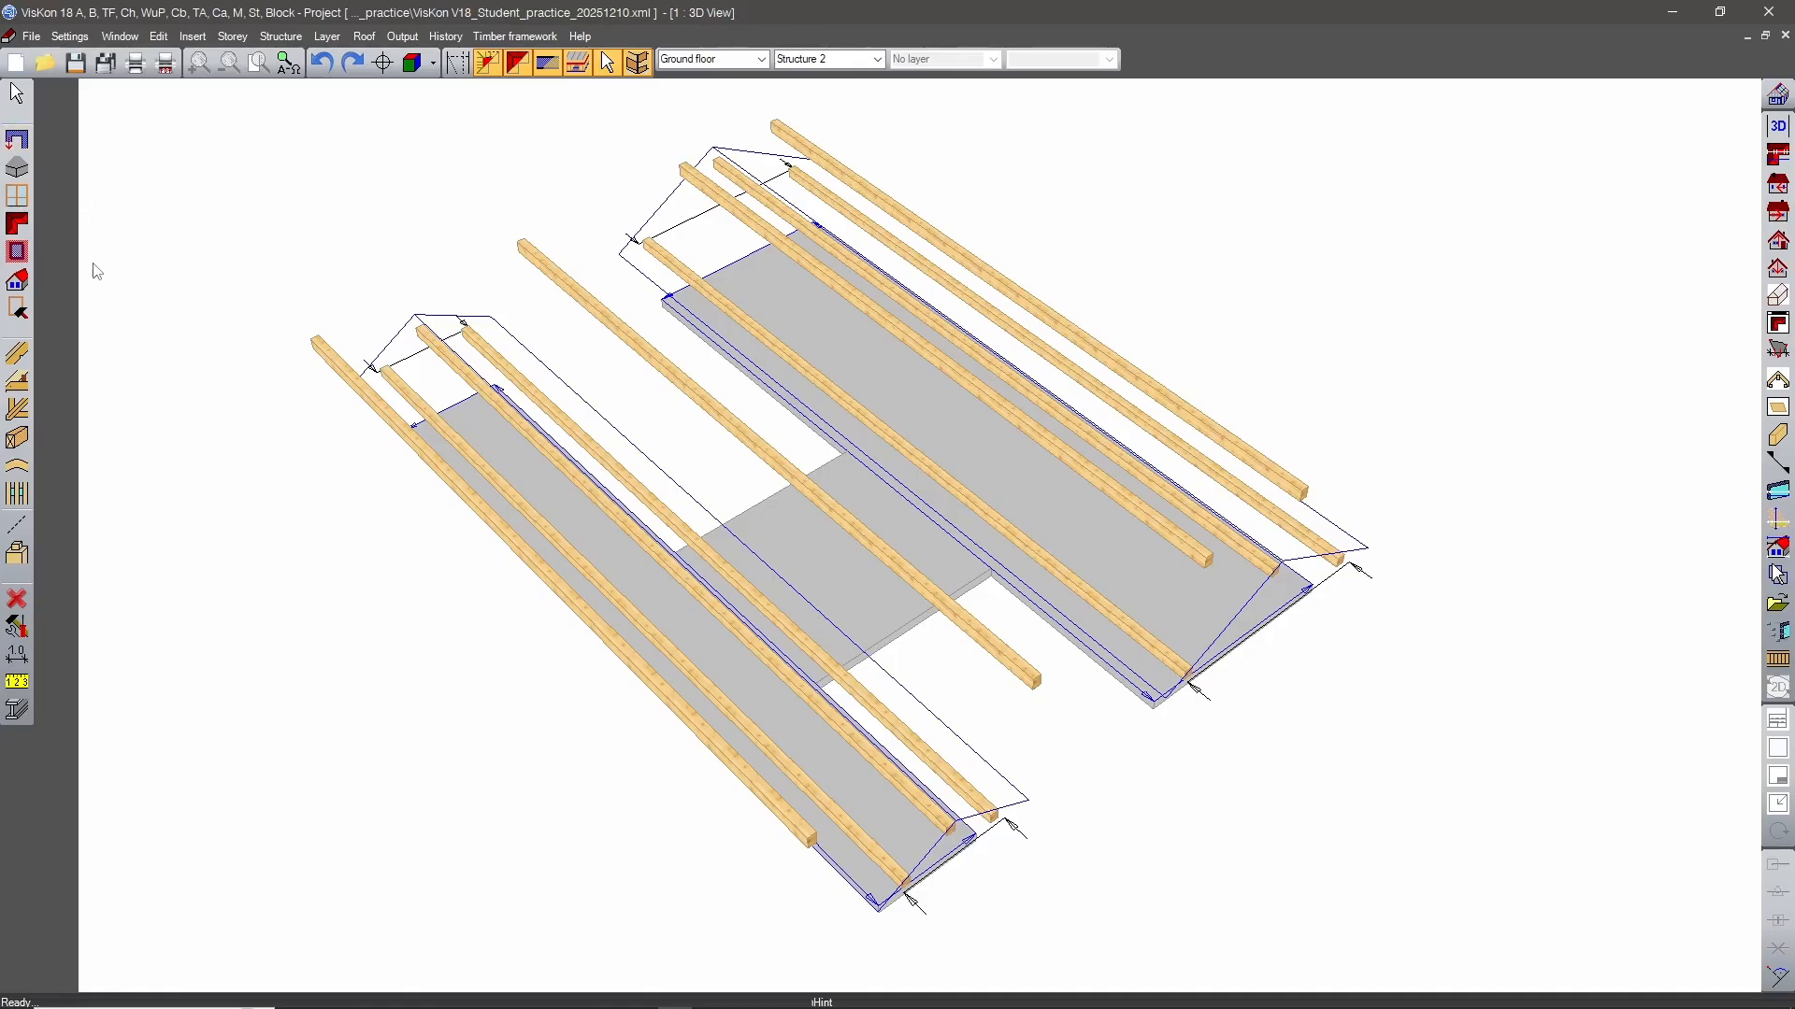
Insert a perpendicular T gable roof over the connecting slab with the 2 Edges option, using its two free outer edges.
click(17, 223)
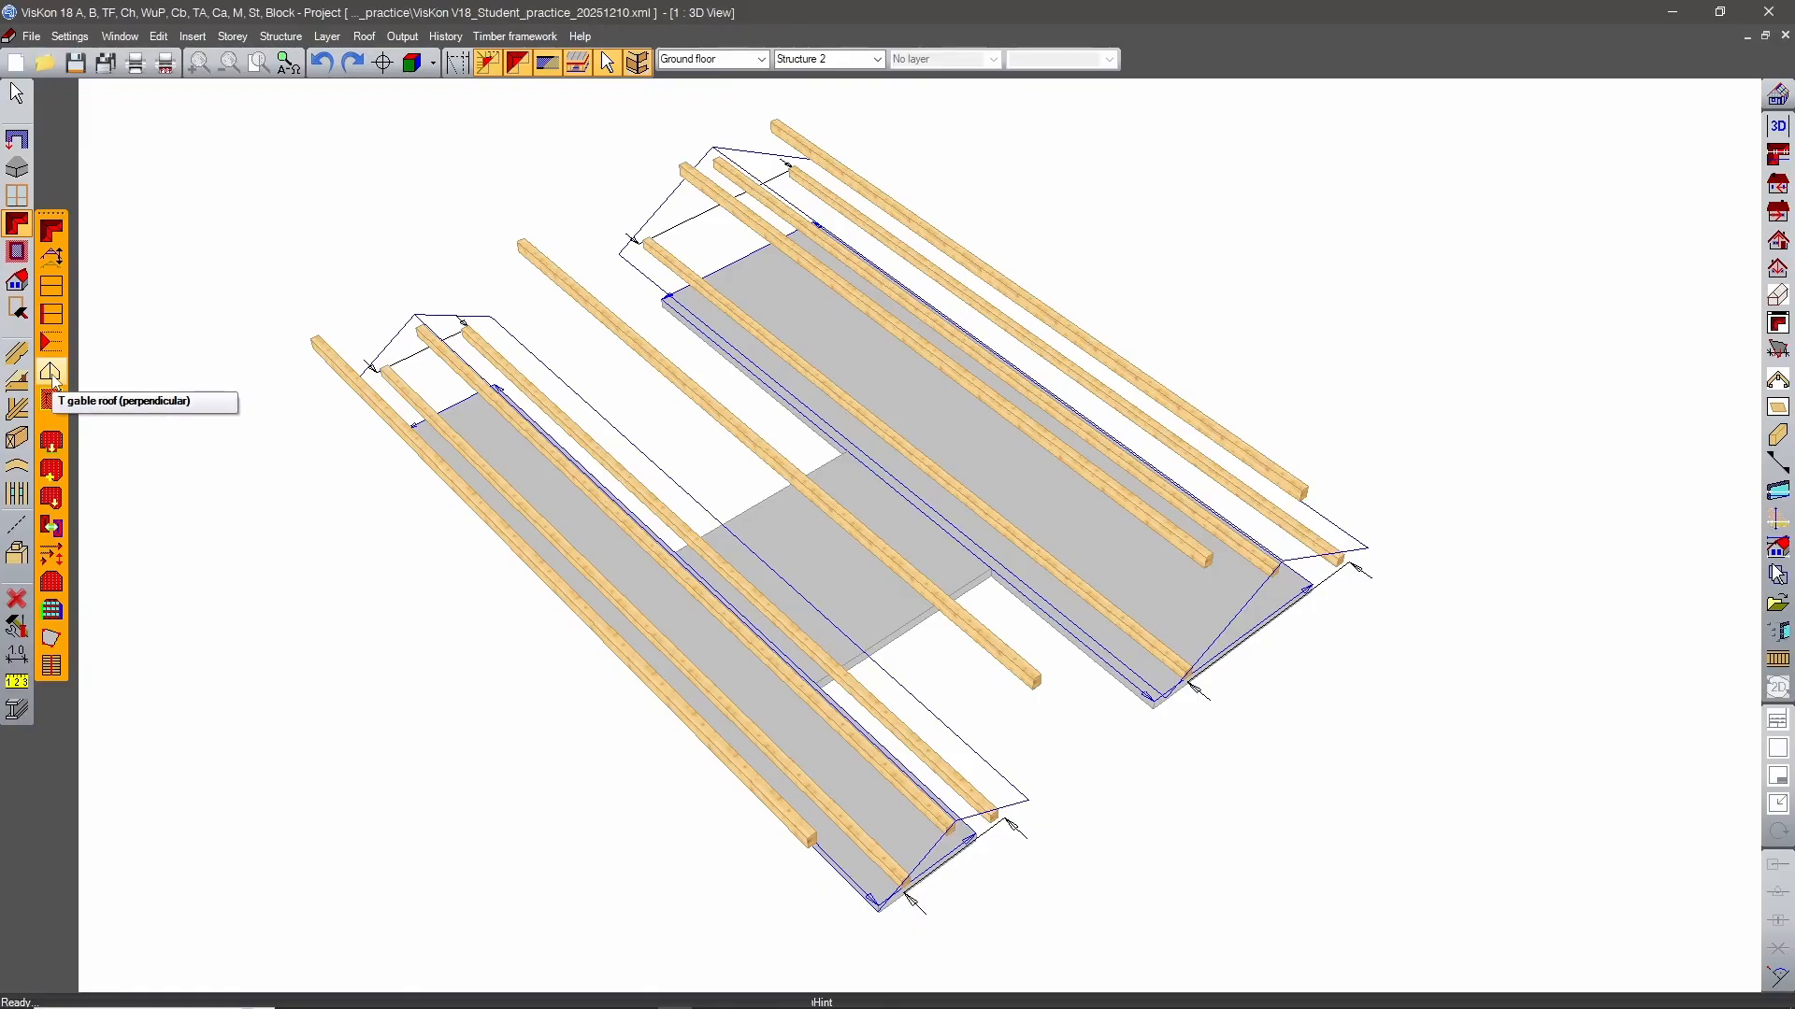
click(51, 373)
scroll(962, 706, up, 5)
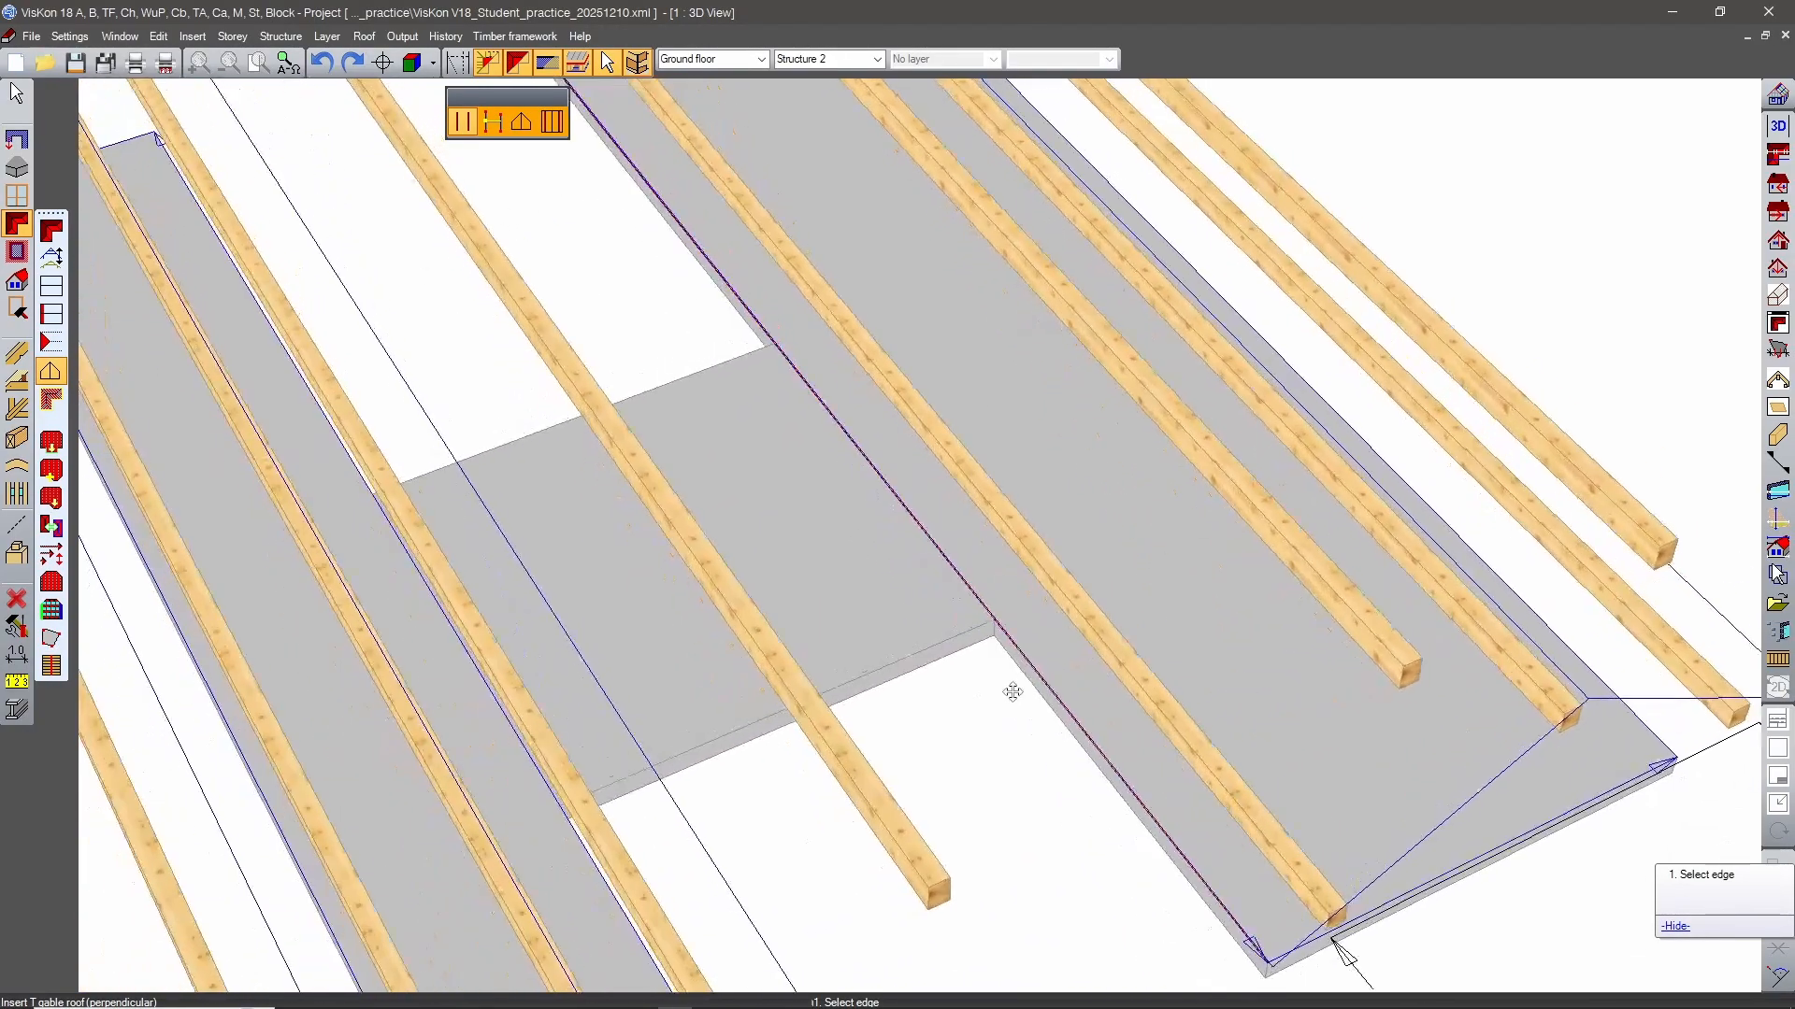
middle_drag(1012, 692, 1066, 684)
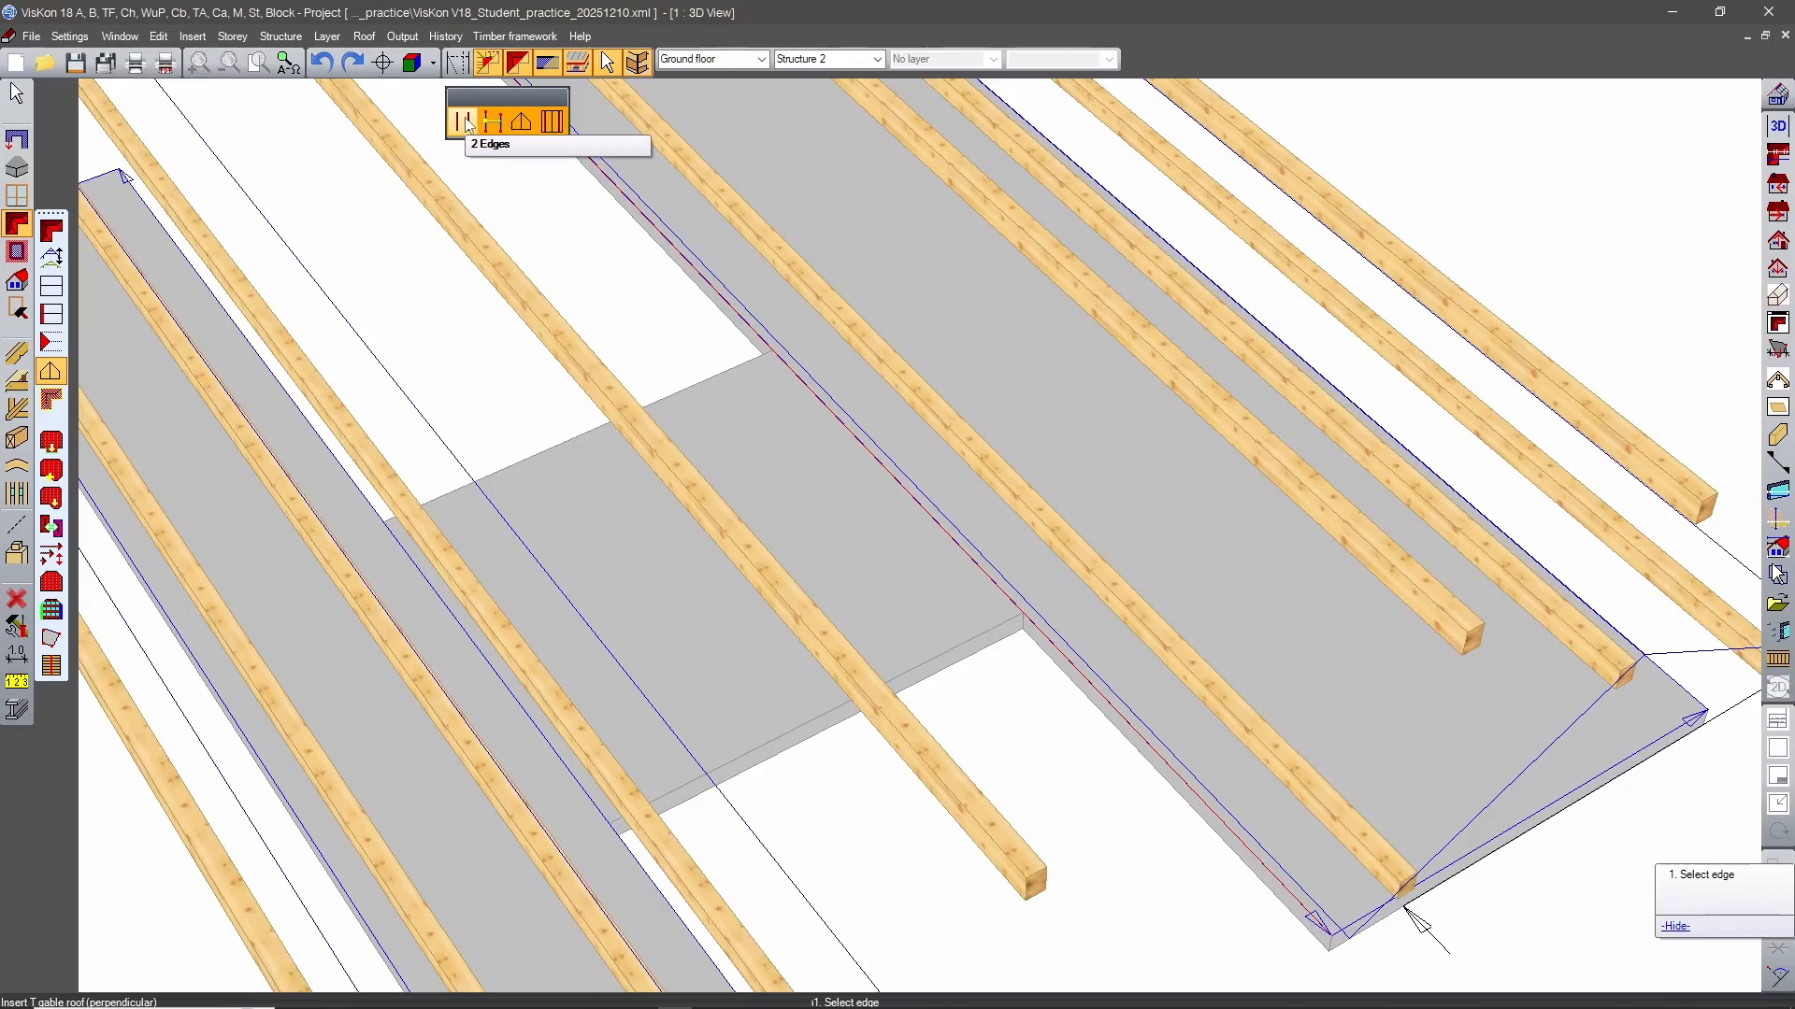
click(716, 413)
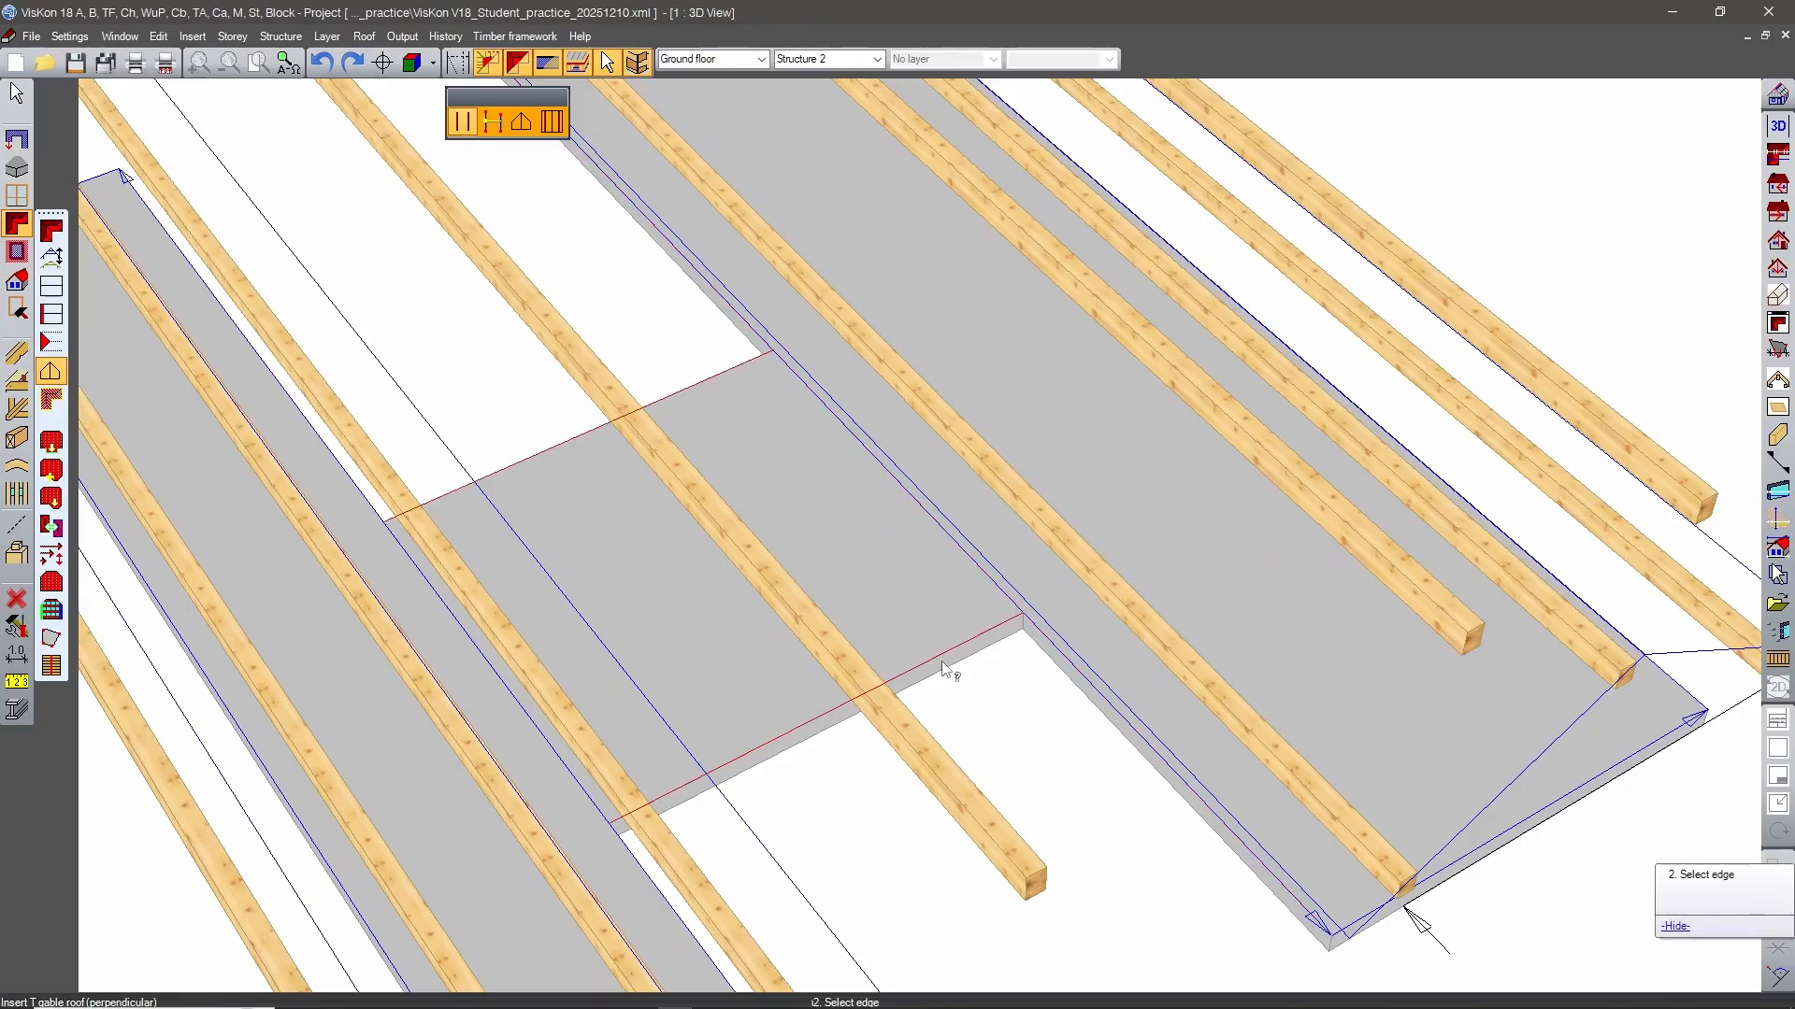
click(935, 652)
scroll(766, 419, down, 5)
middle_drag(1179, 748, 1149, 701)
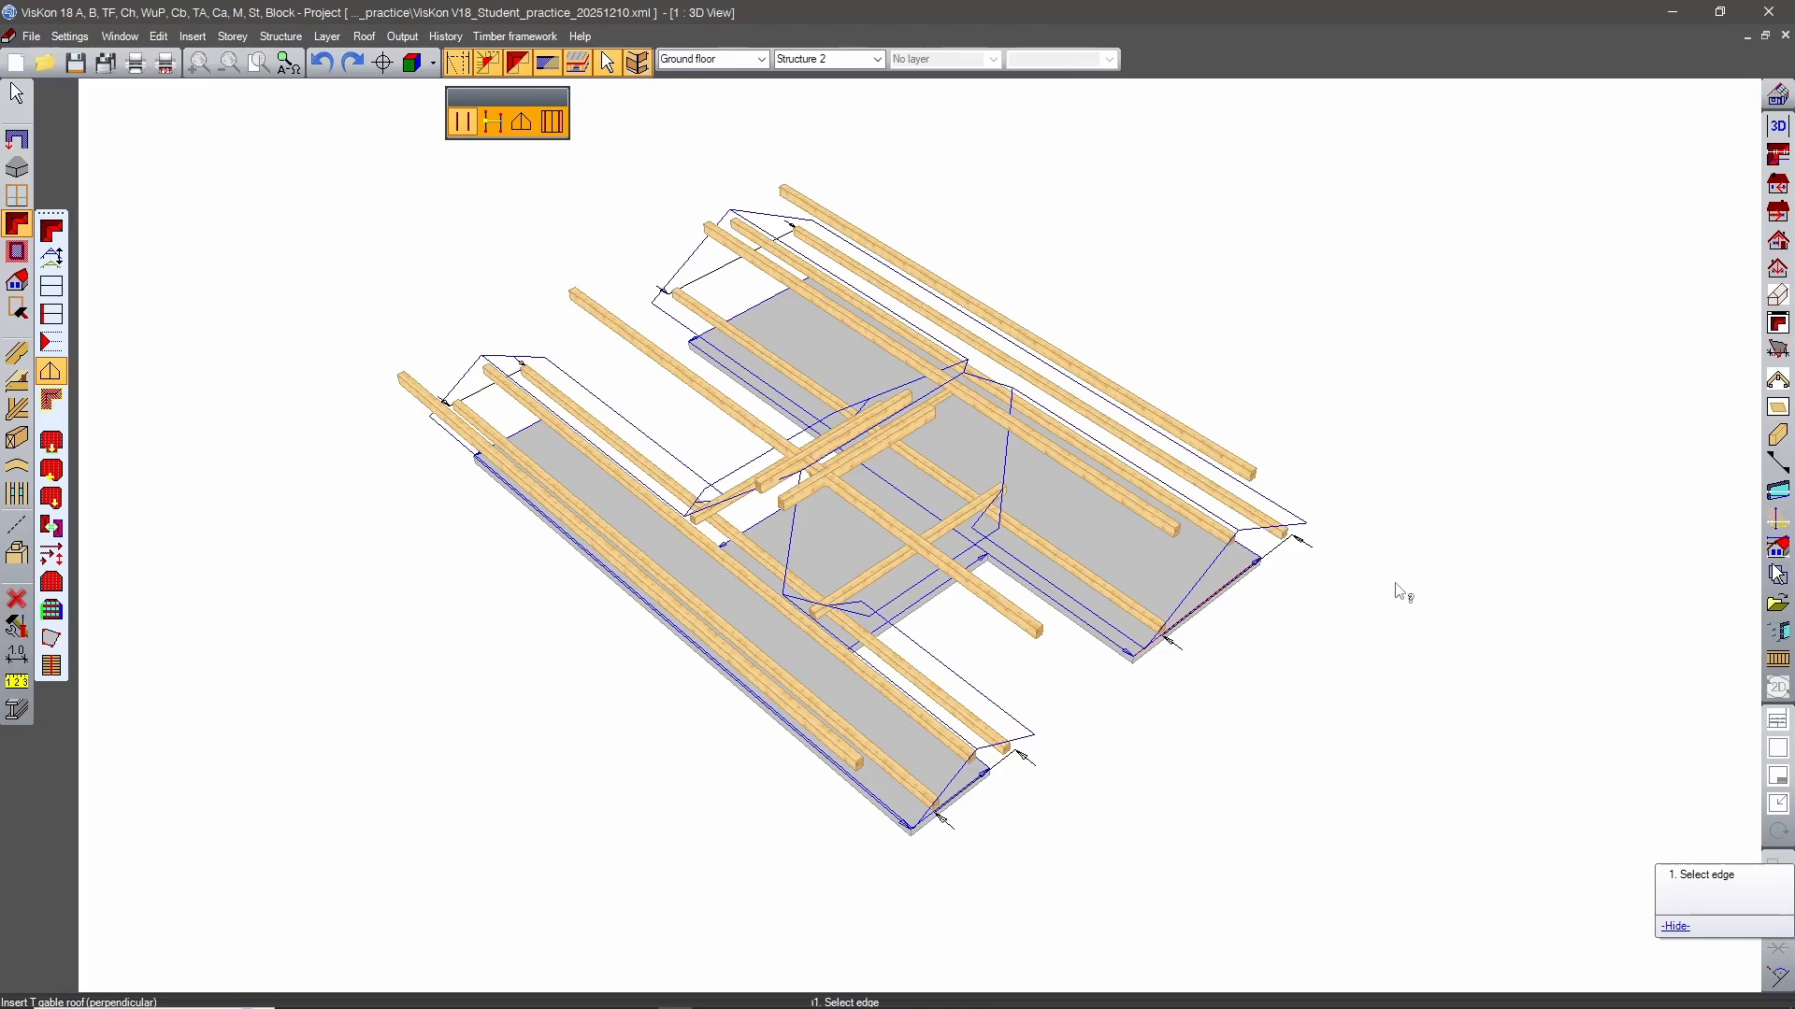
key(Escape)
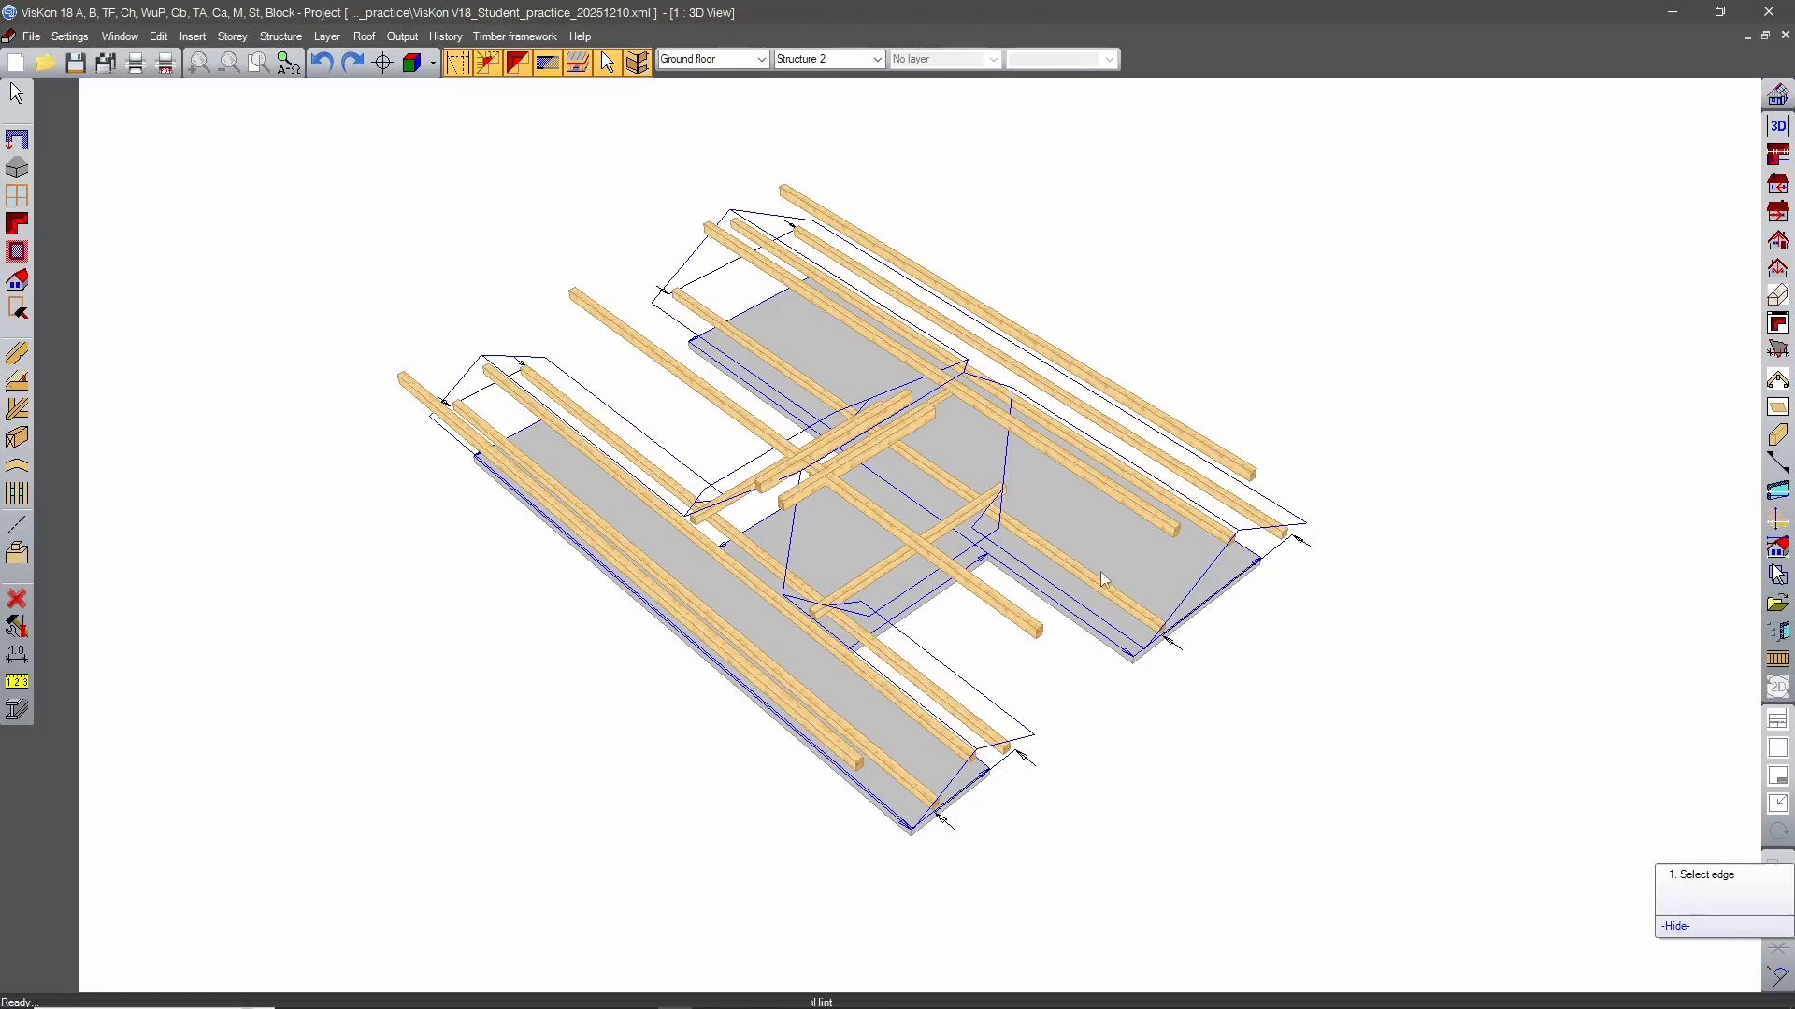
Edit the narrow wing's roof profile: set the left purlin plate's support height to 0 and transfer its settings to the right plate.
middle_drag(1047, 609, 1121, 717)
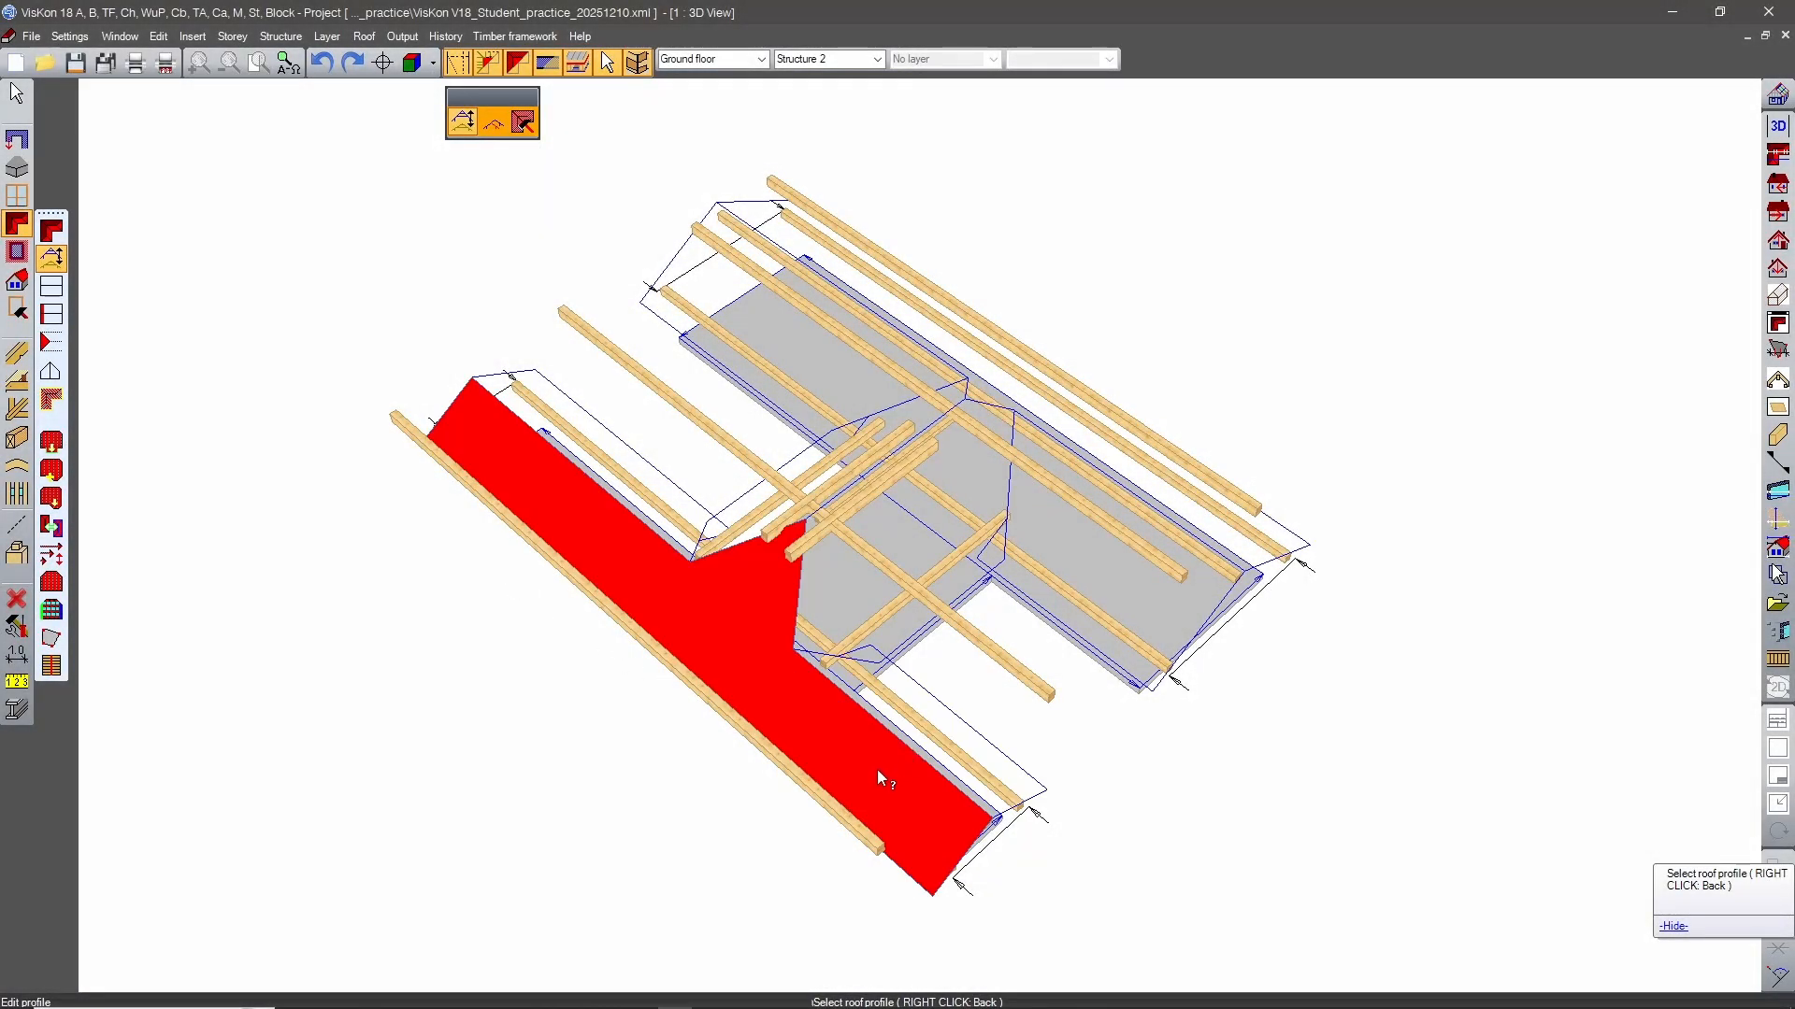
click(877, 771)
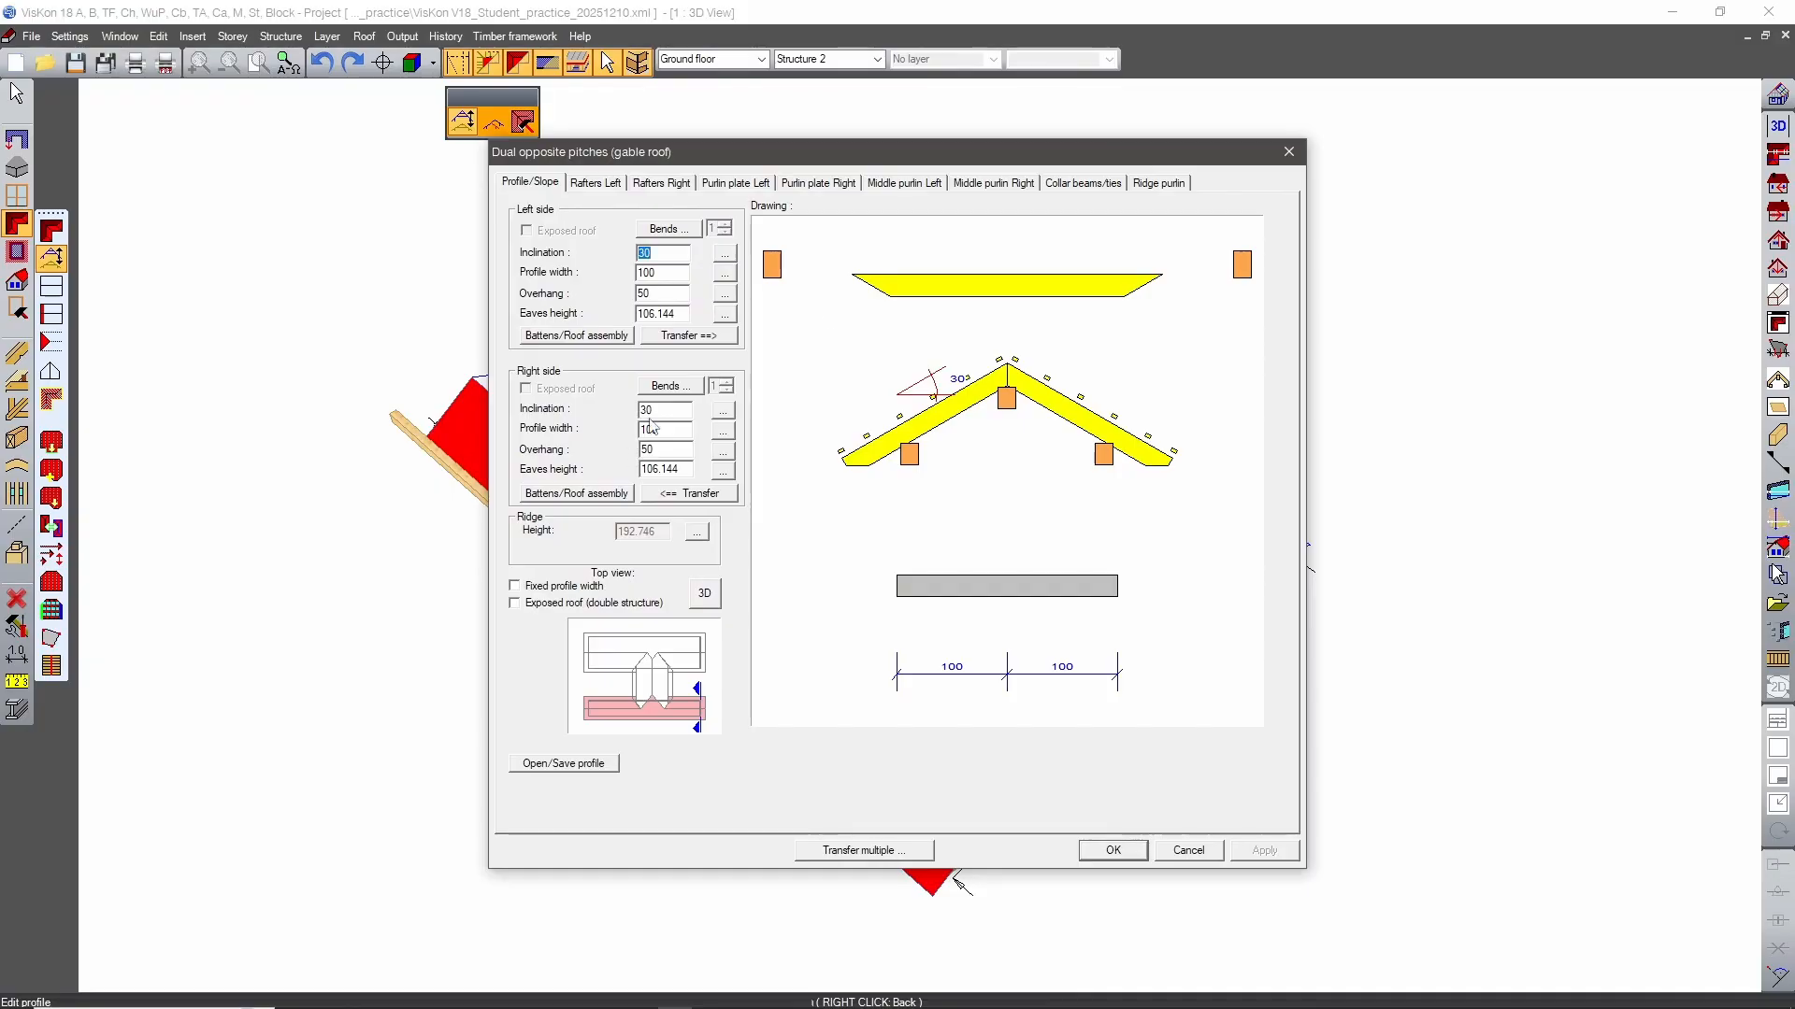
click(595, 182)
click(736, 183)
double_click(643, 540)
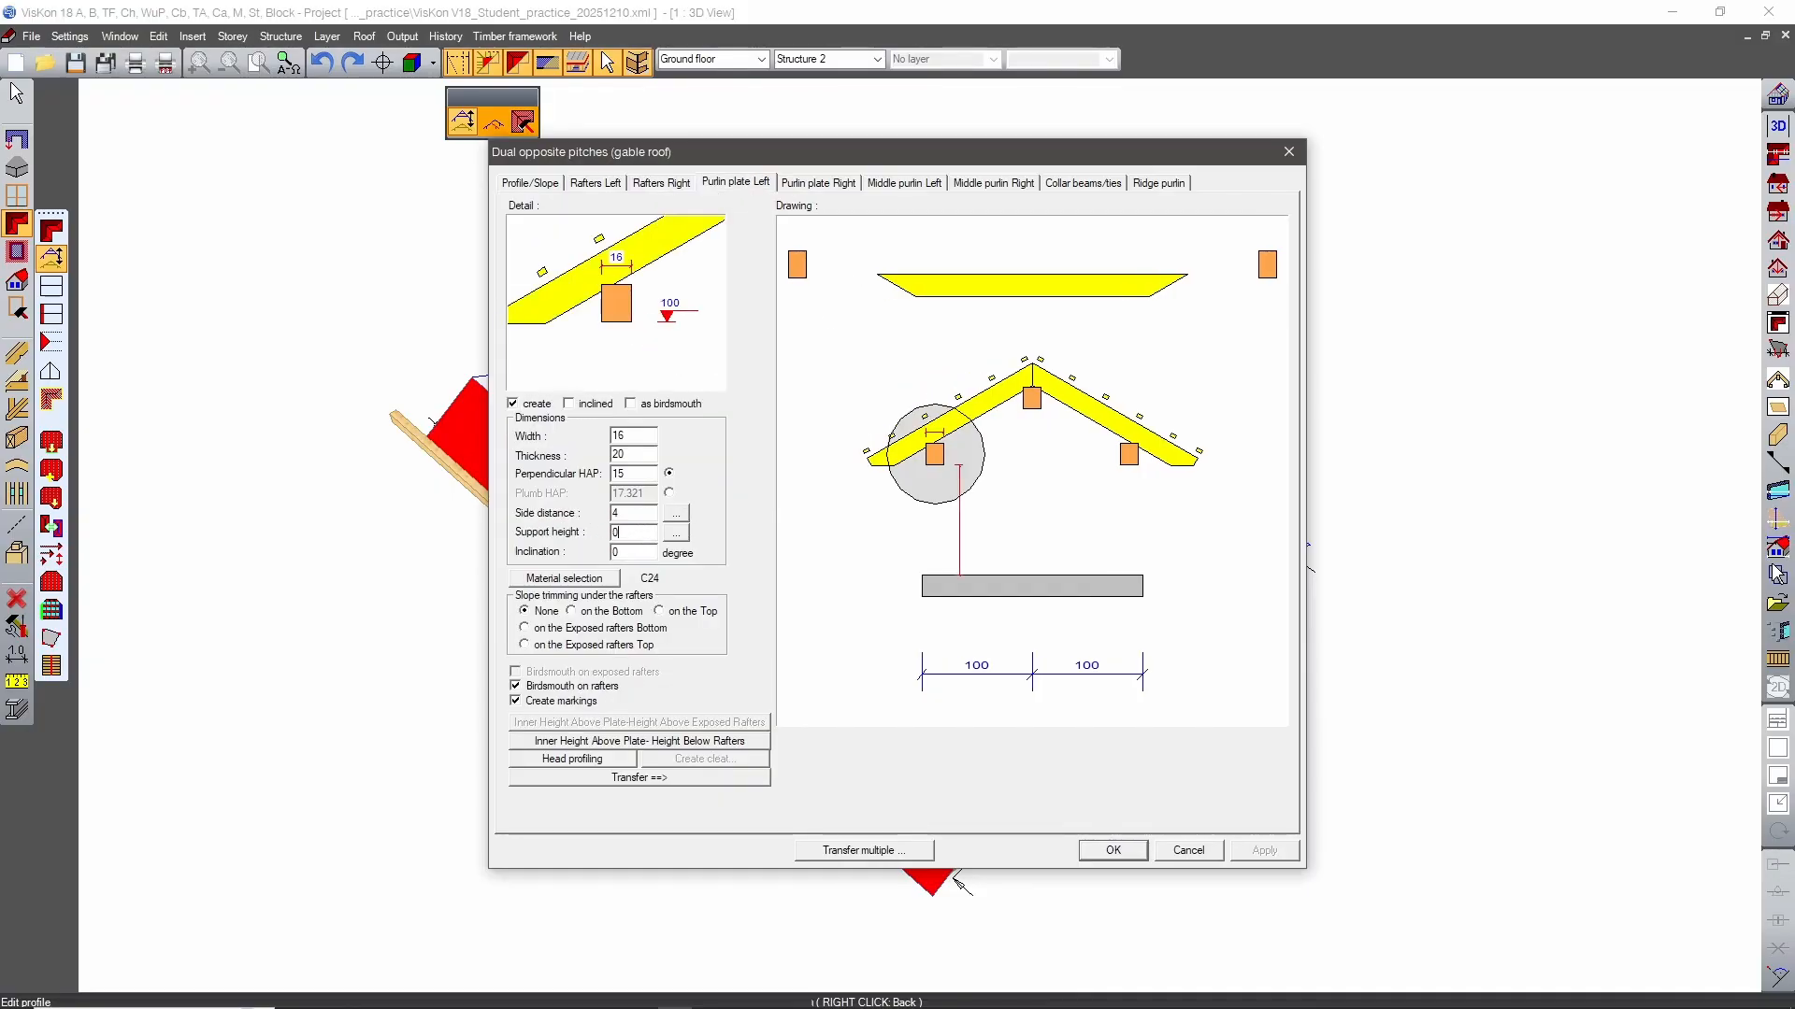
double_click(633, 534)
click(652, 778)
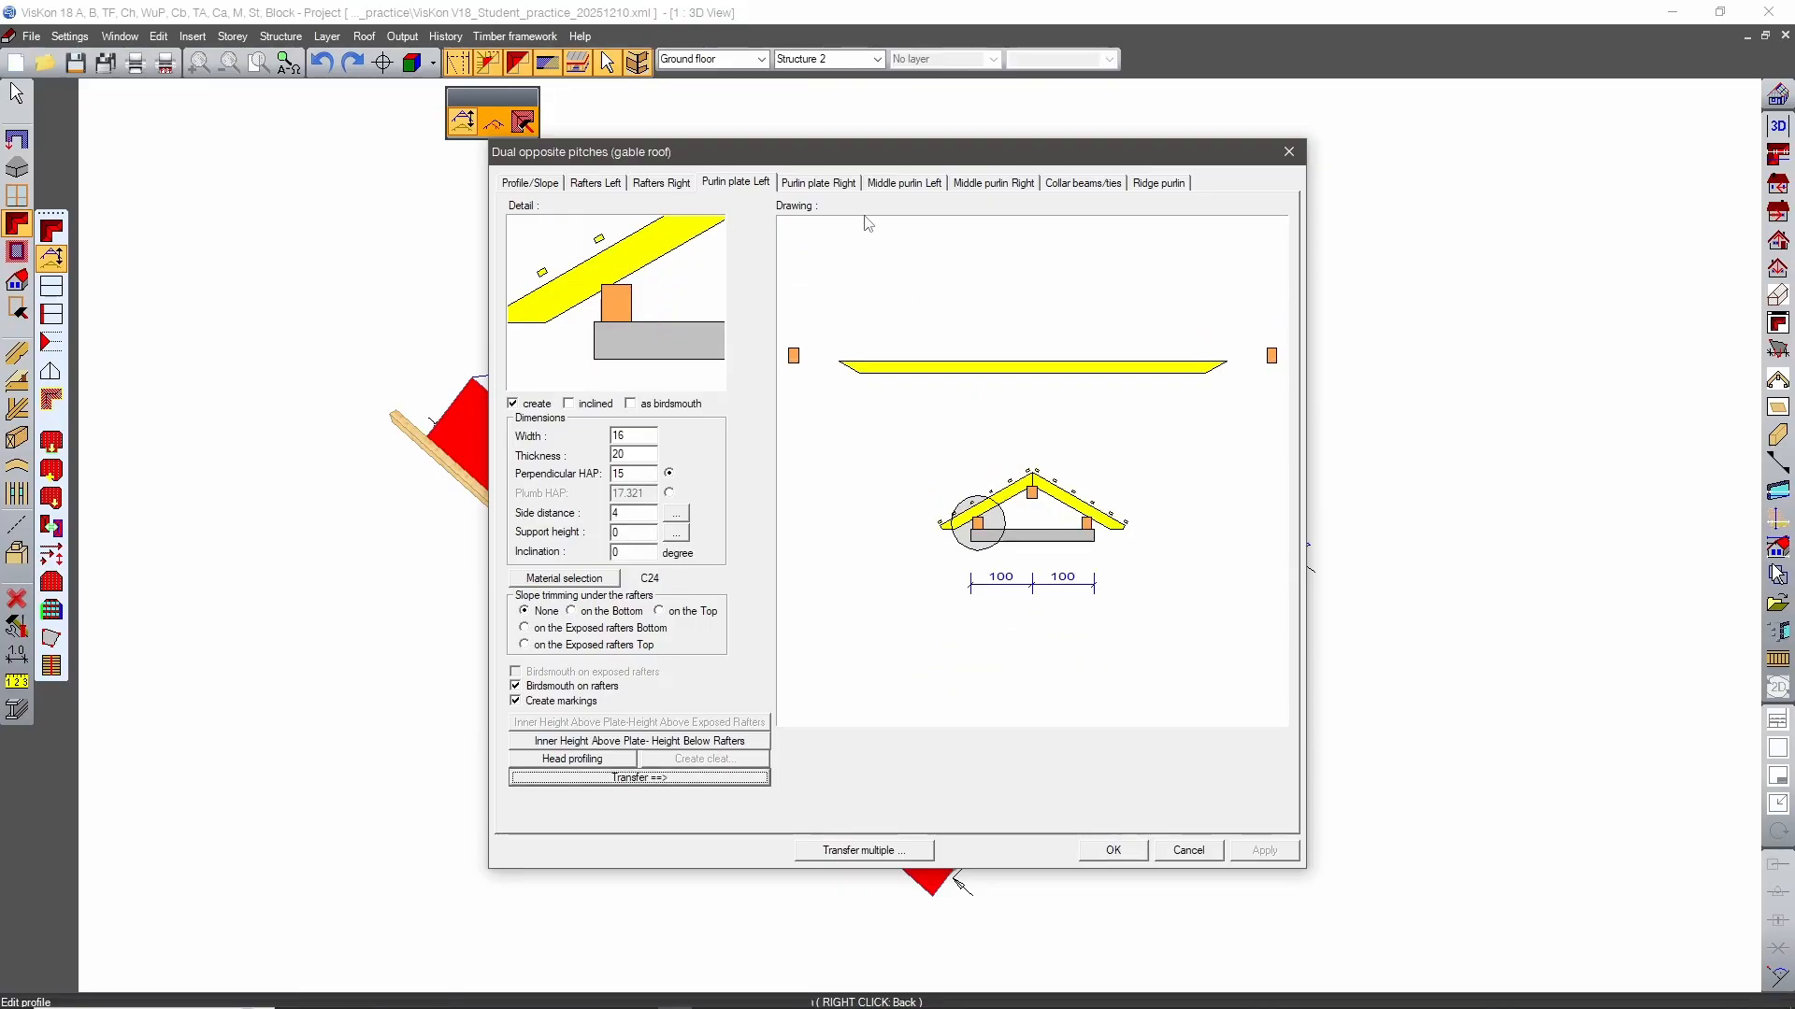
Transfer the left middle purlin settings to the right side and check the collar beam settings.
click(885, 184)
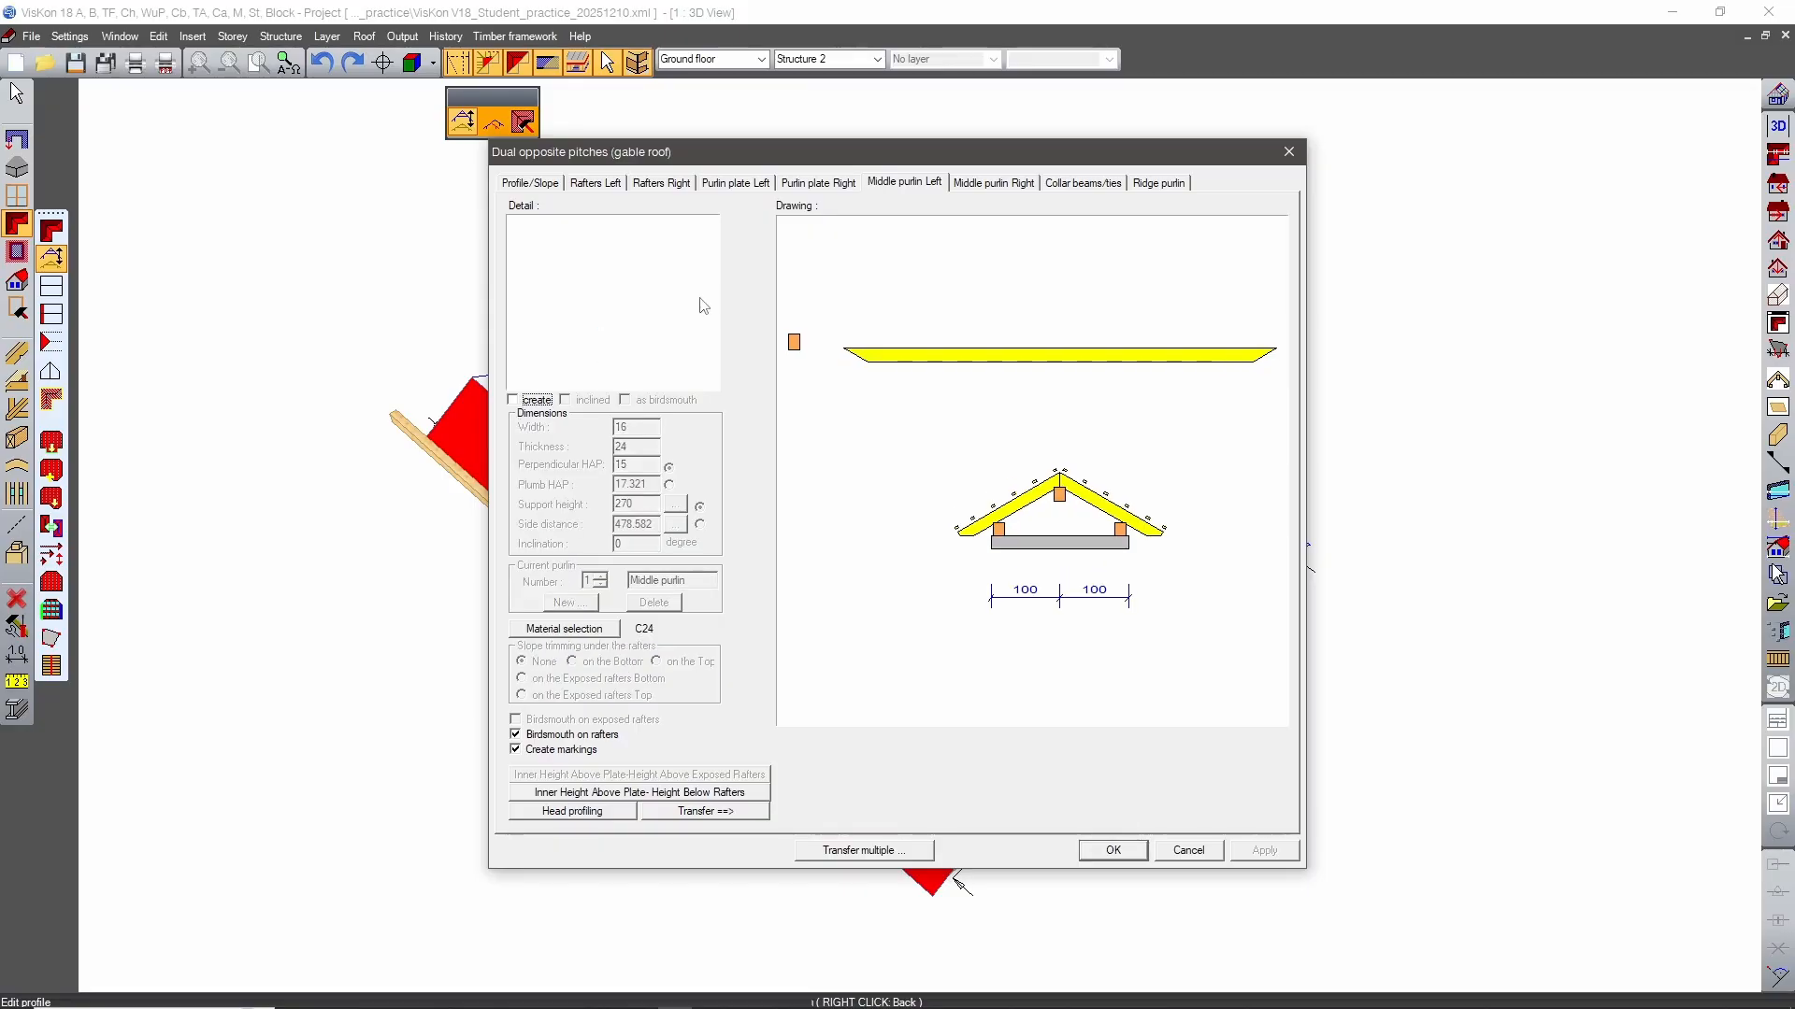
click(675, 812)
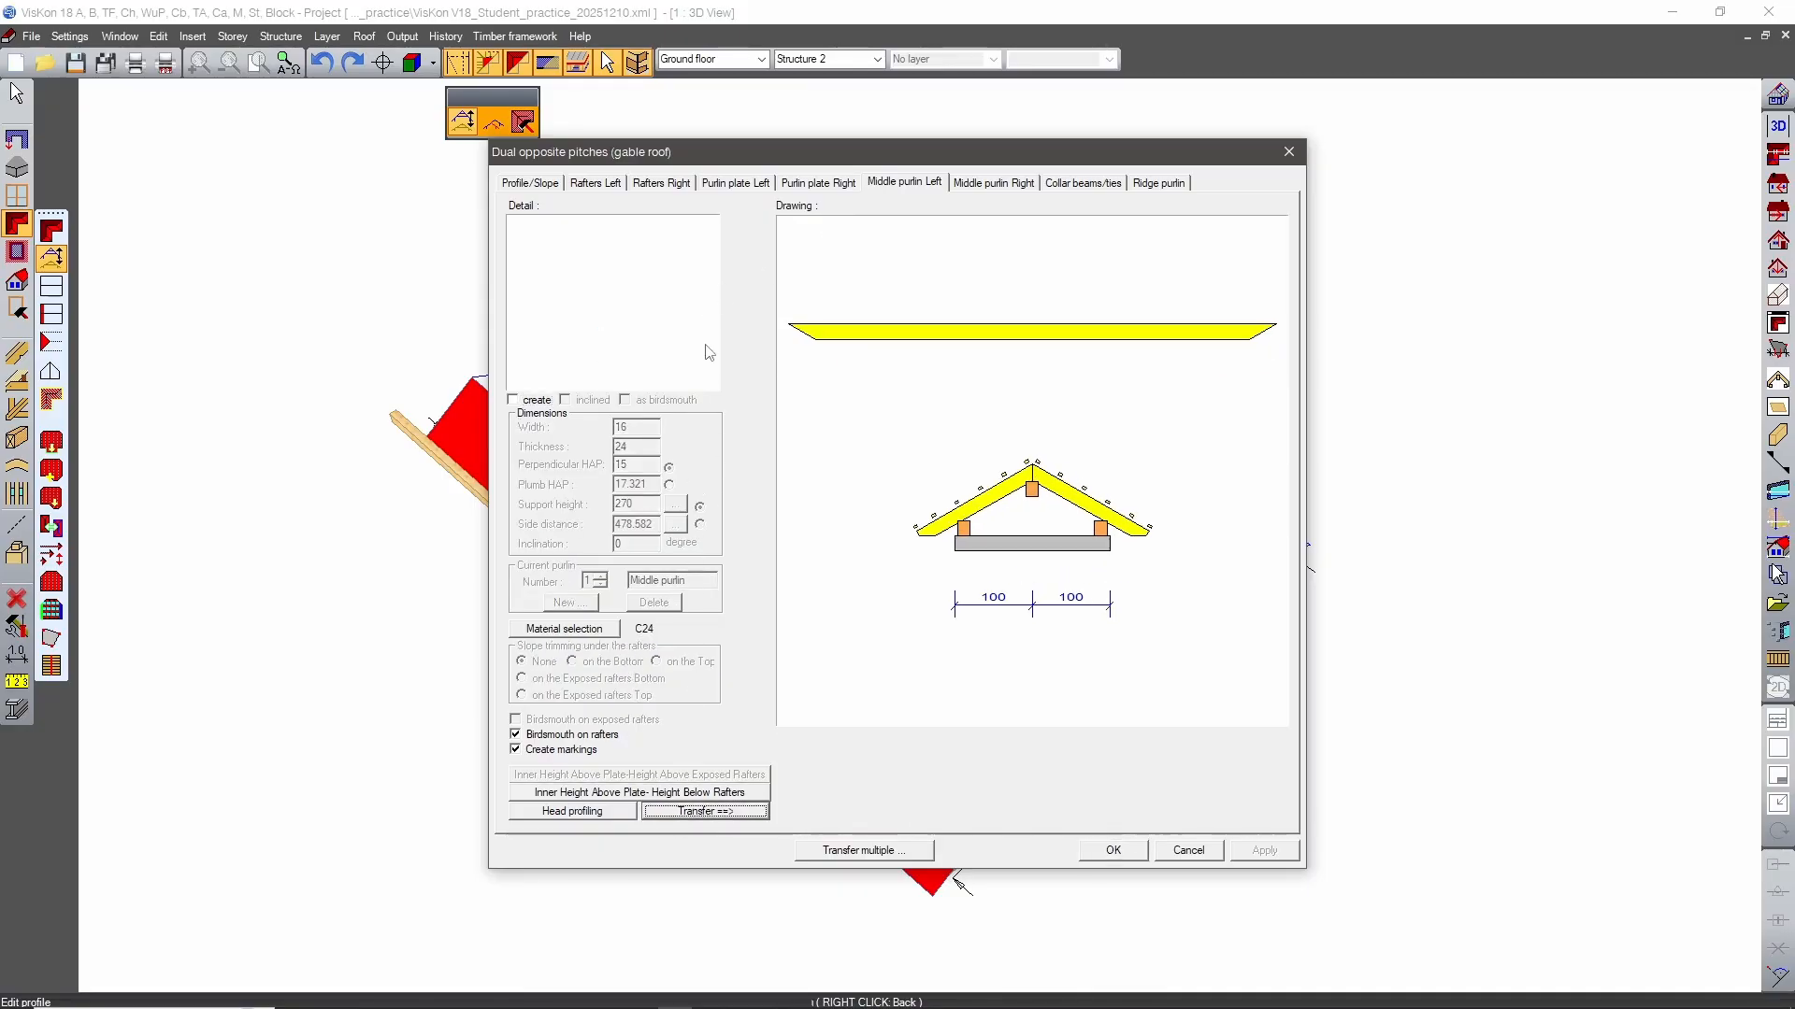
click(1052, 185)
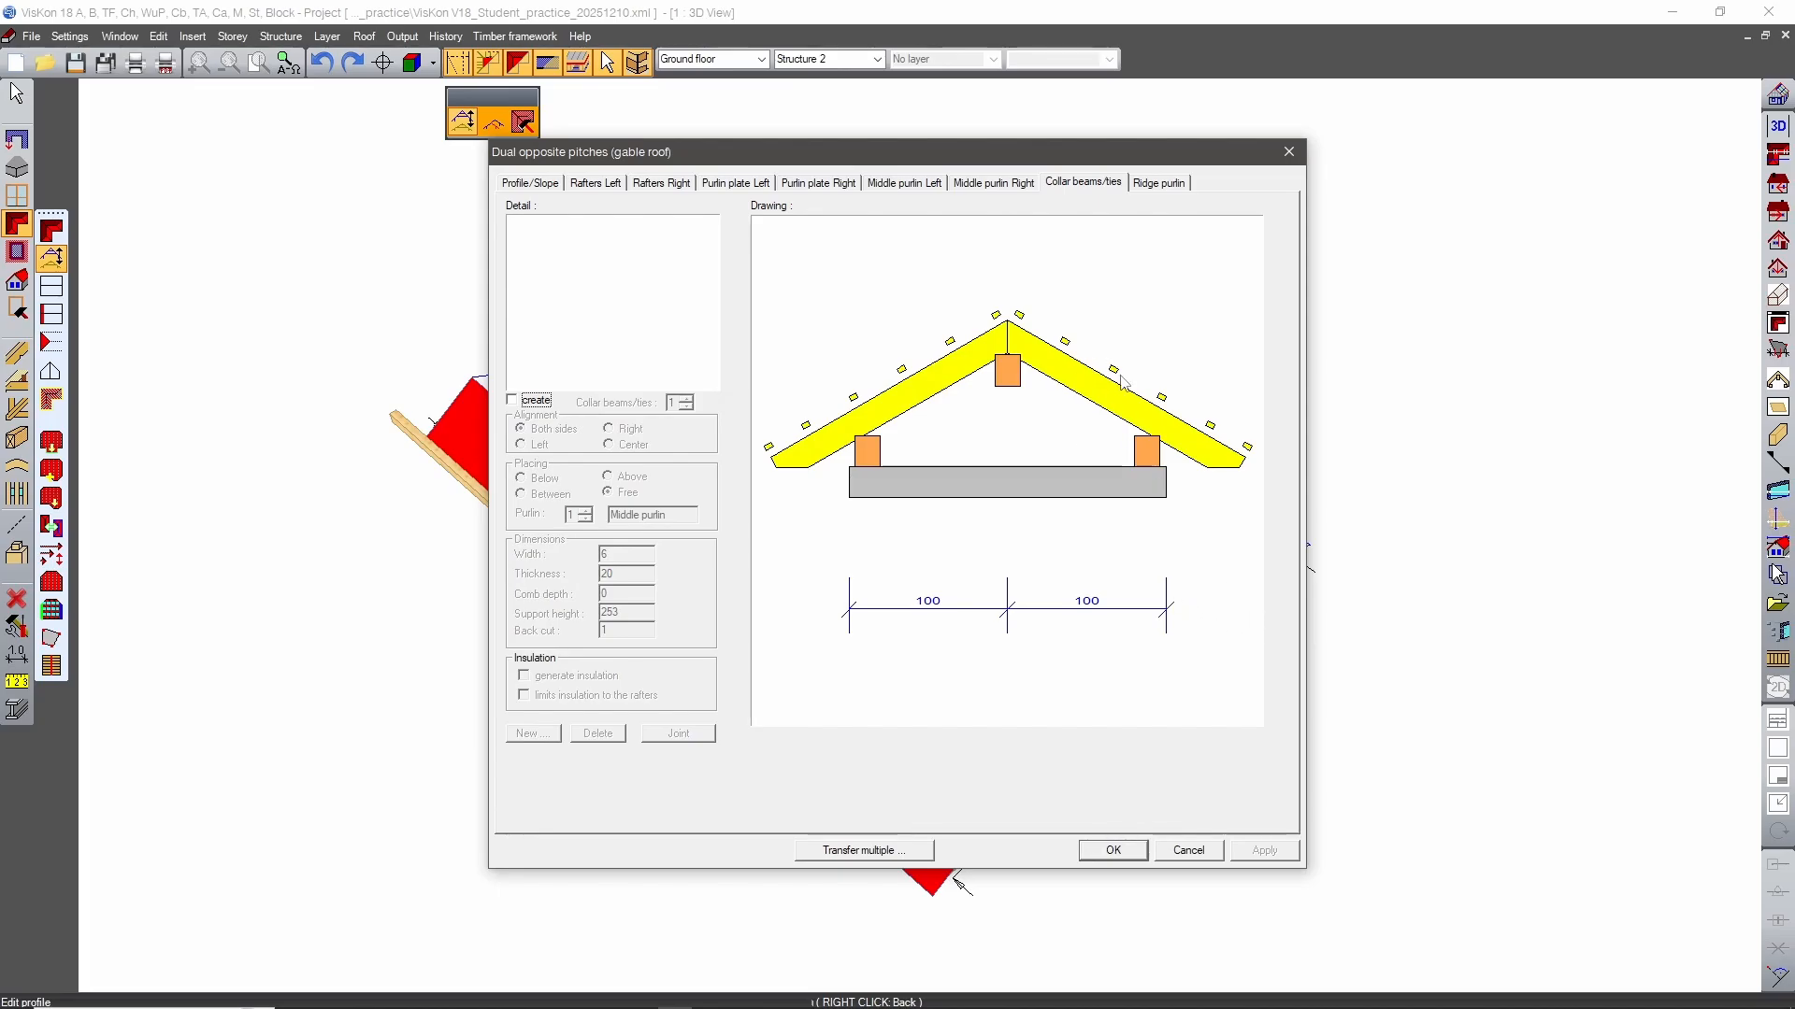
Transfer the narrow wing's profile settings to the connecting roof and the wide wing's roof, and apply the profile.
click(870, 851)
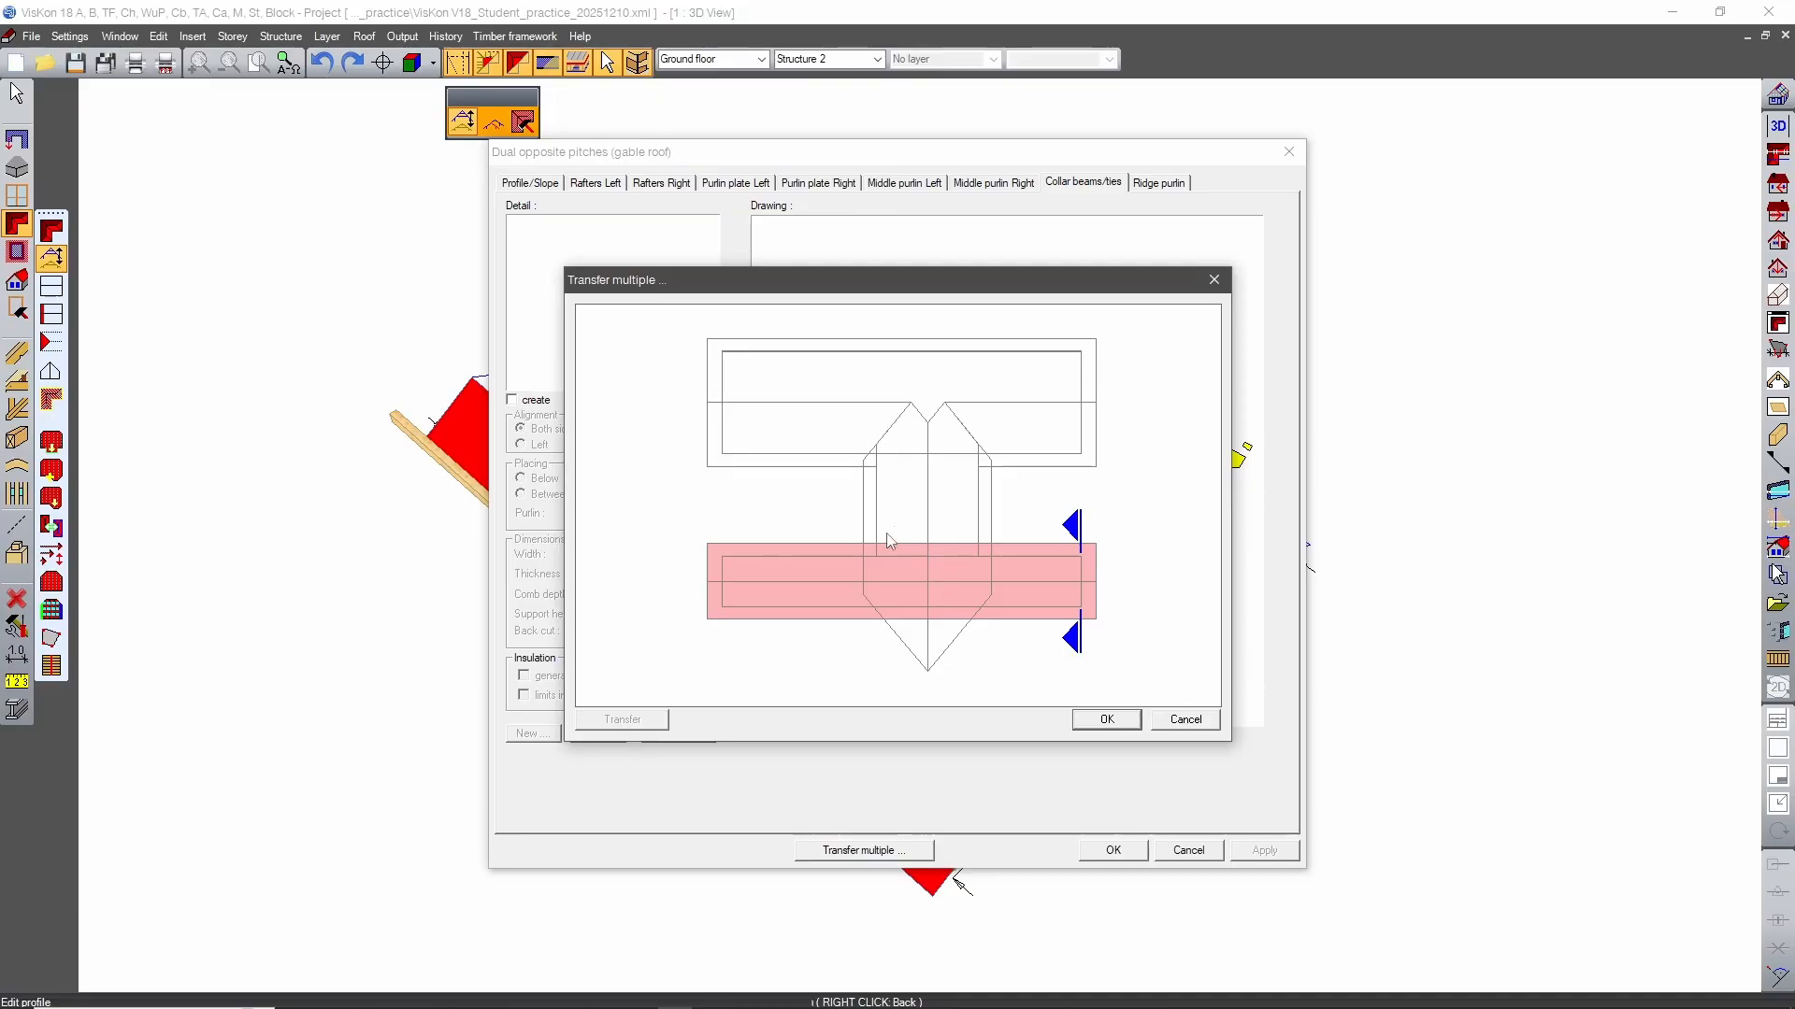
click(913, 537)
click(816, 432)
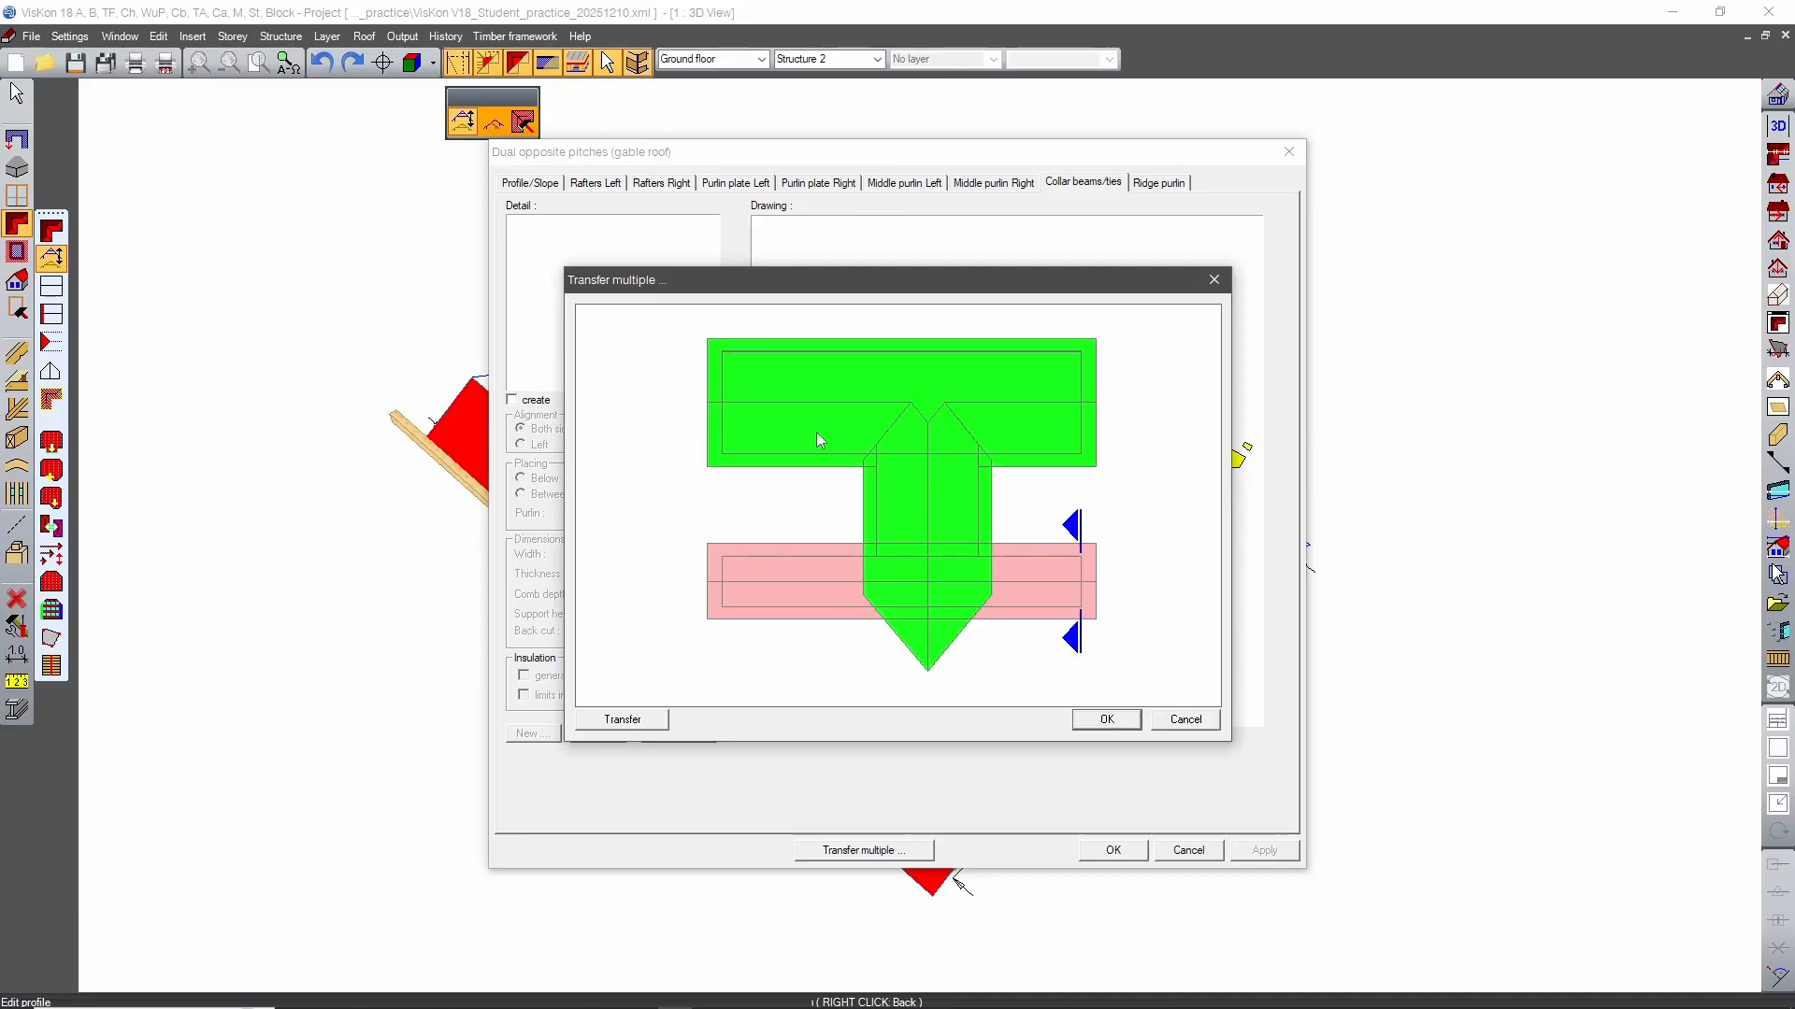
click(658, 722)
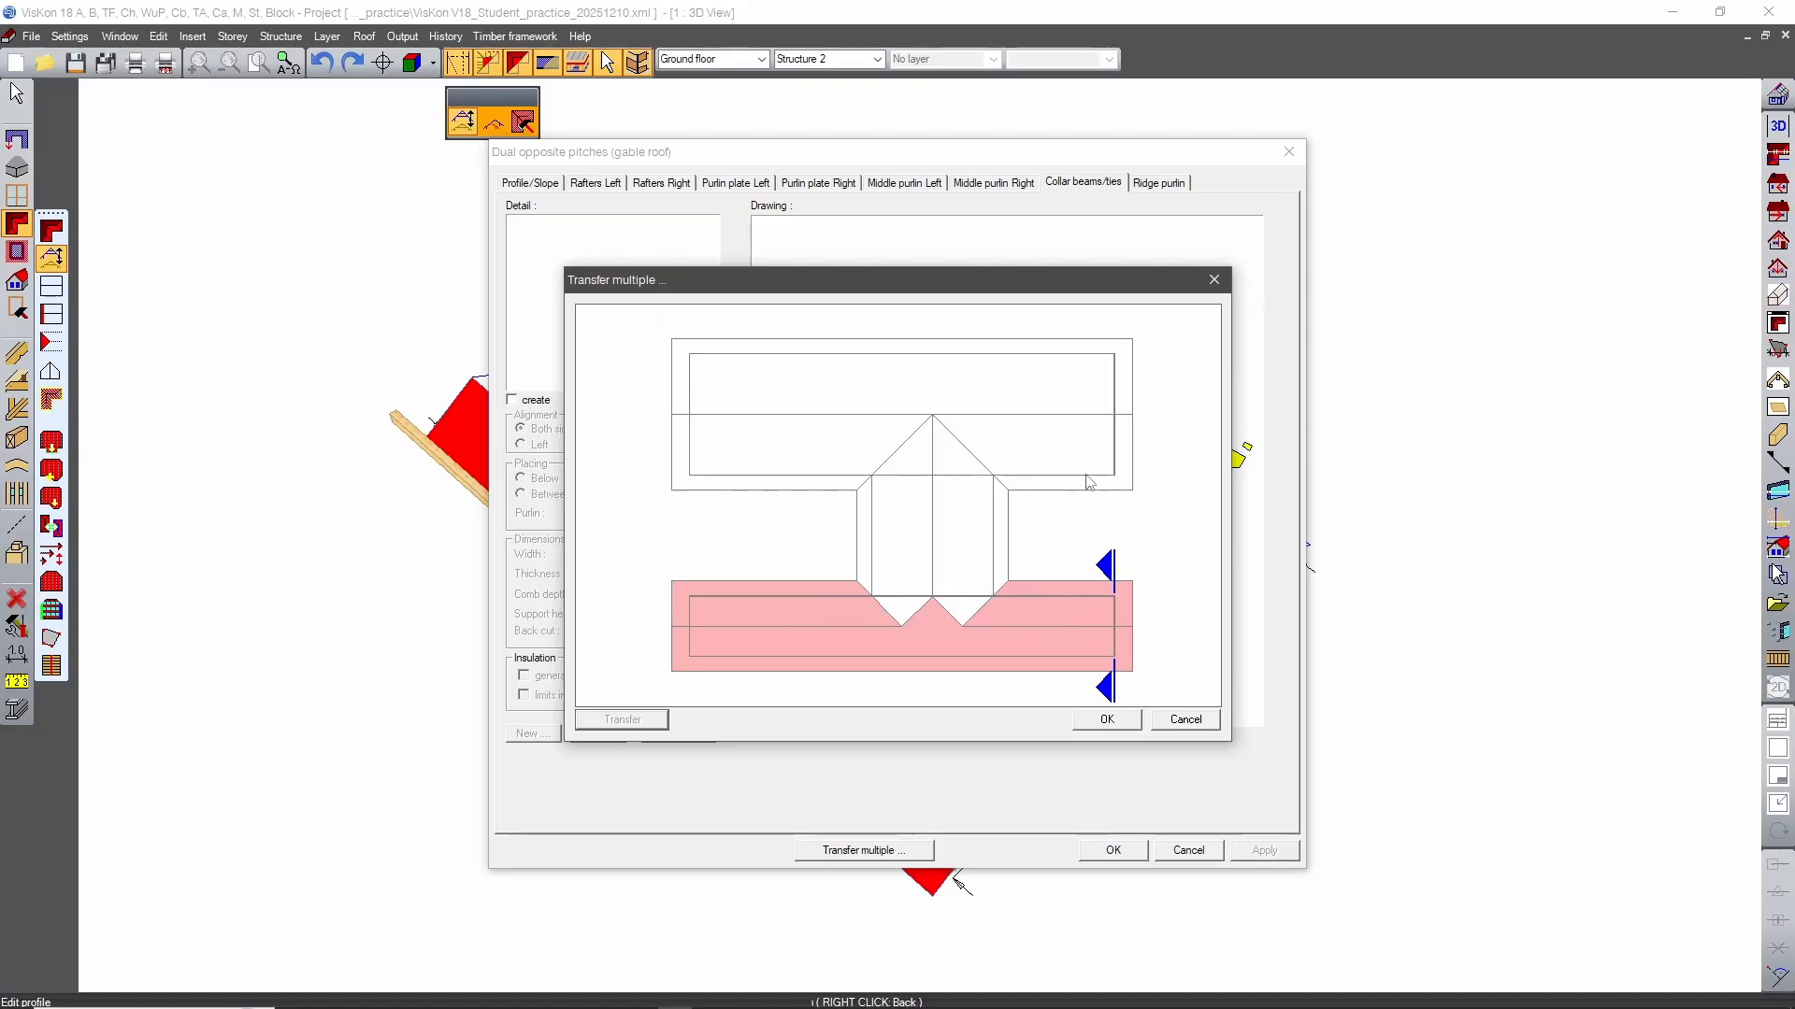
click(1106, 722)
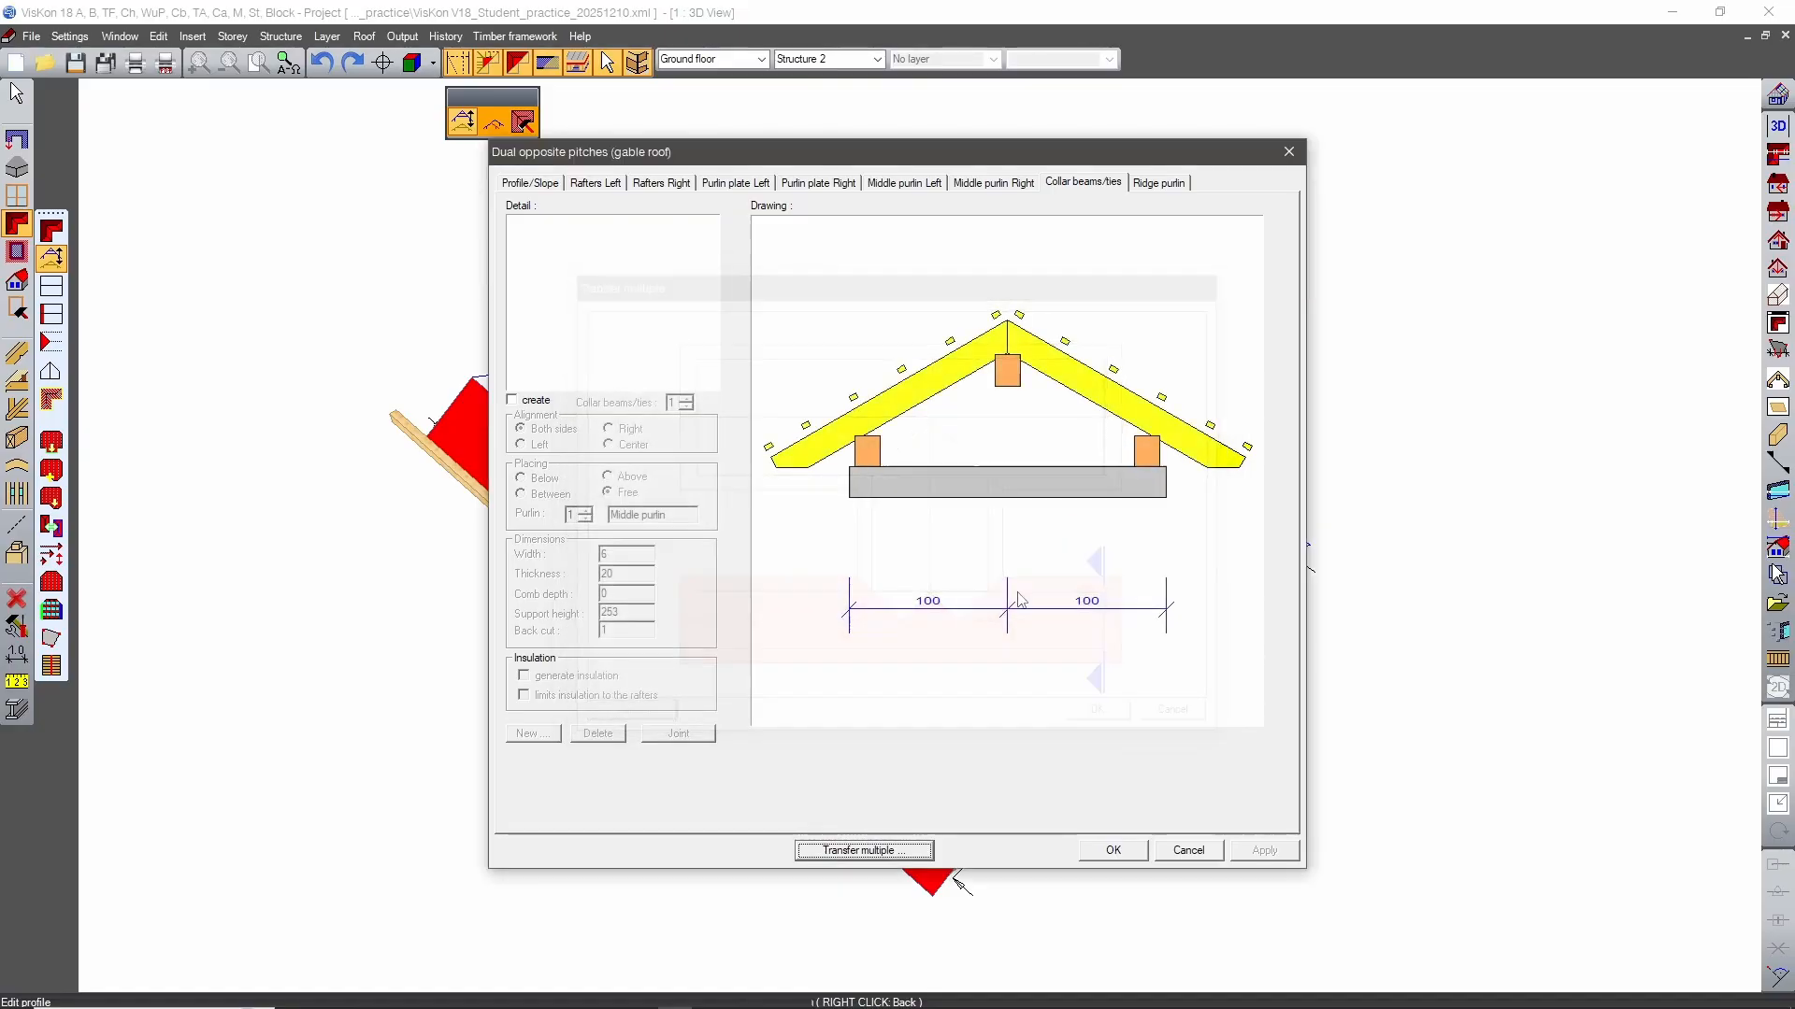
click(1113, 851)
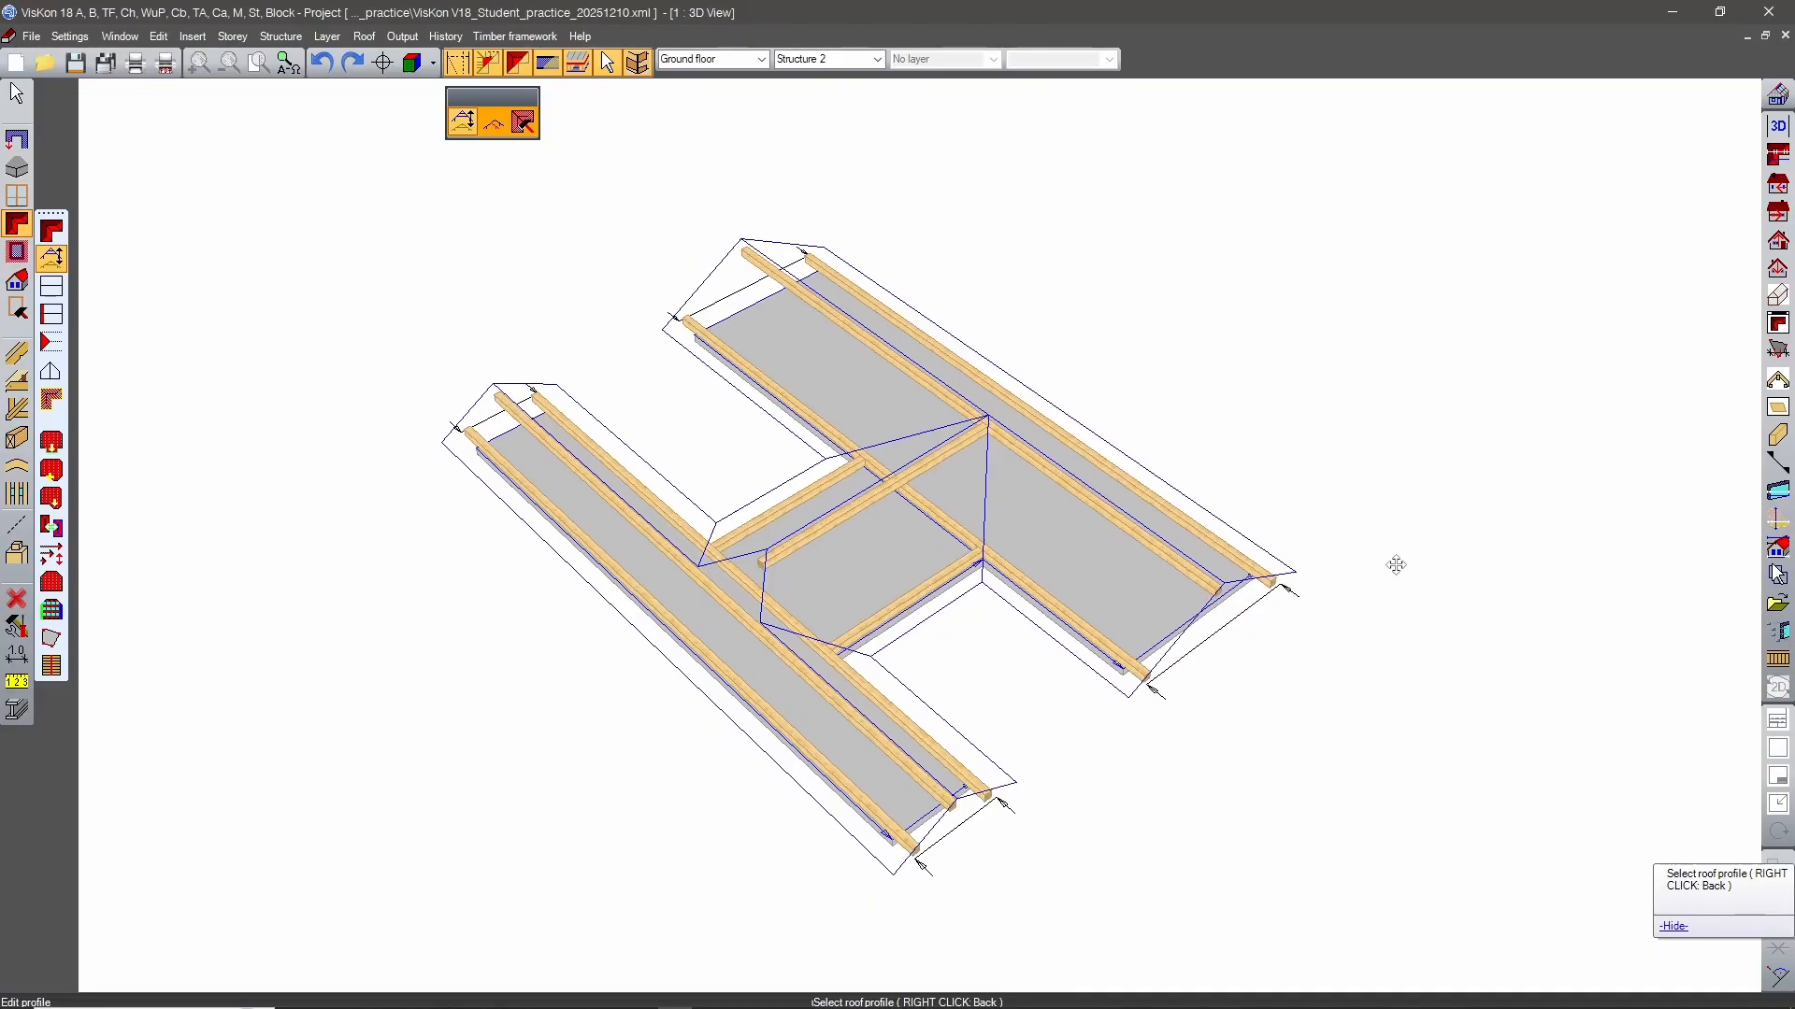
middle_drag(1203, 414, 1361, 664)
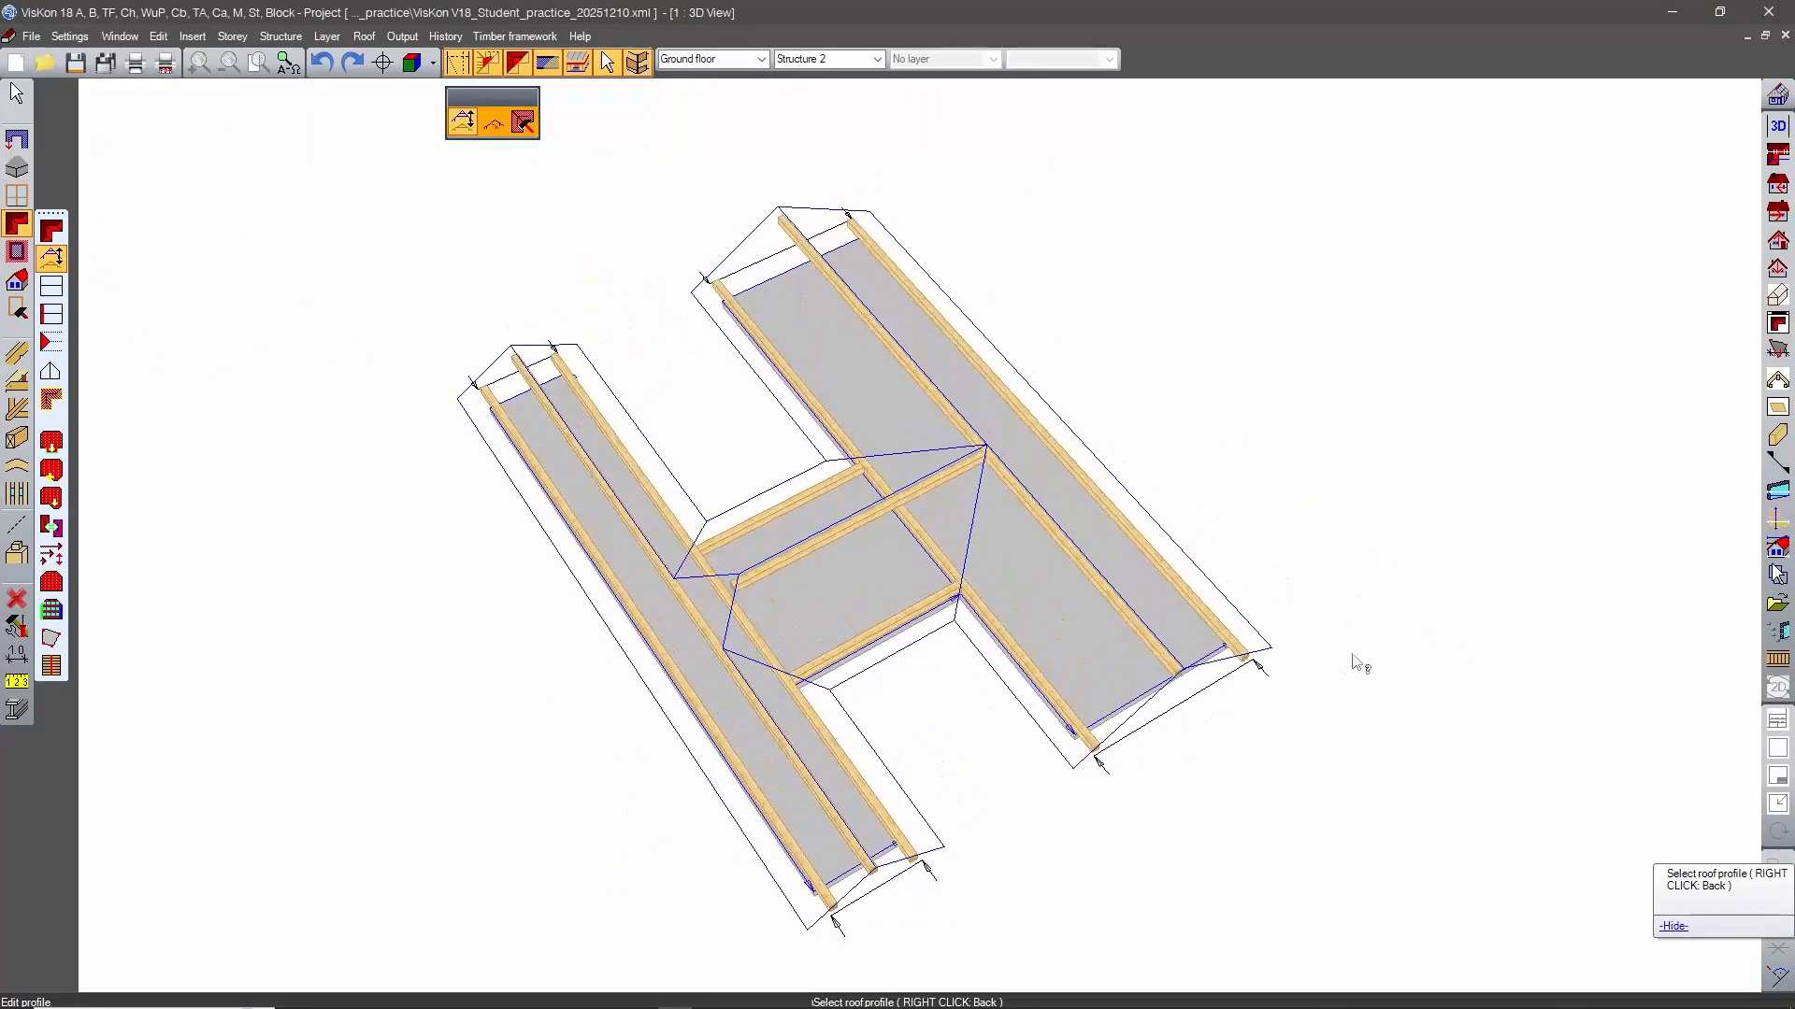
right_click(1388, 529)
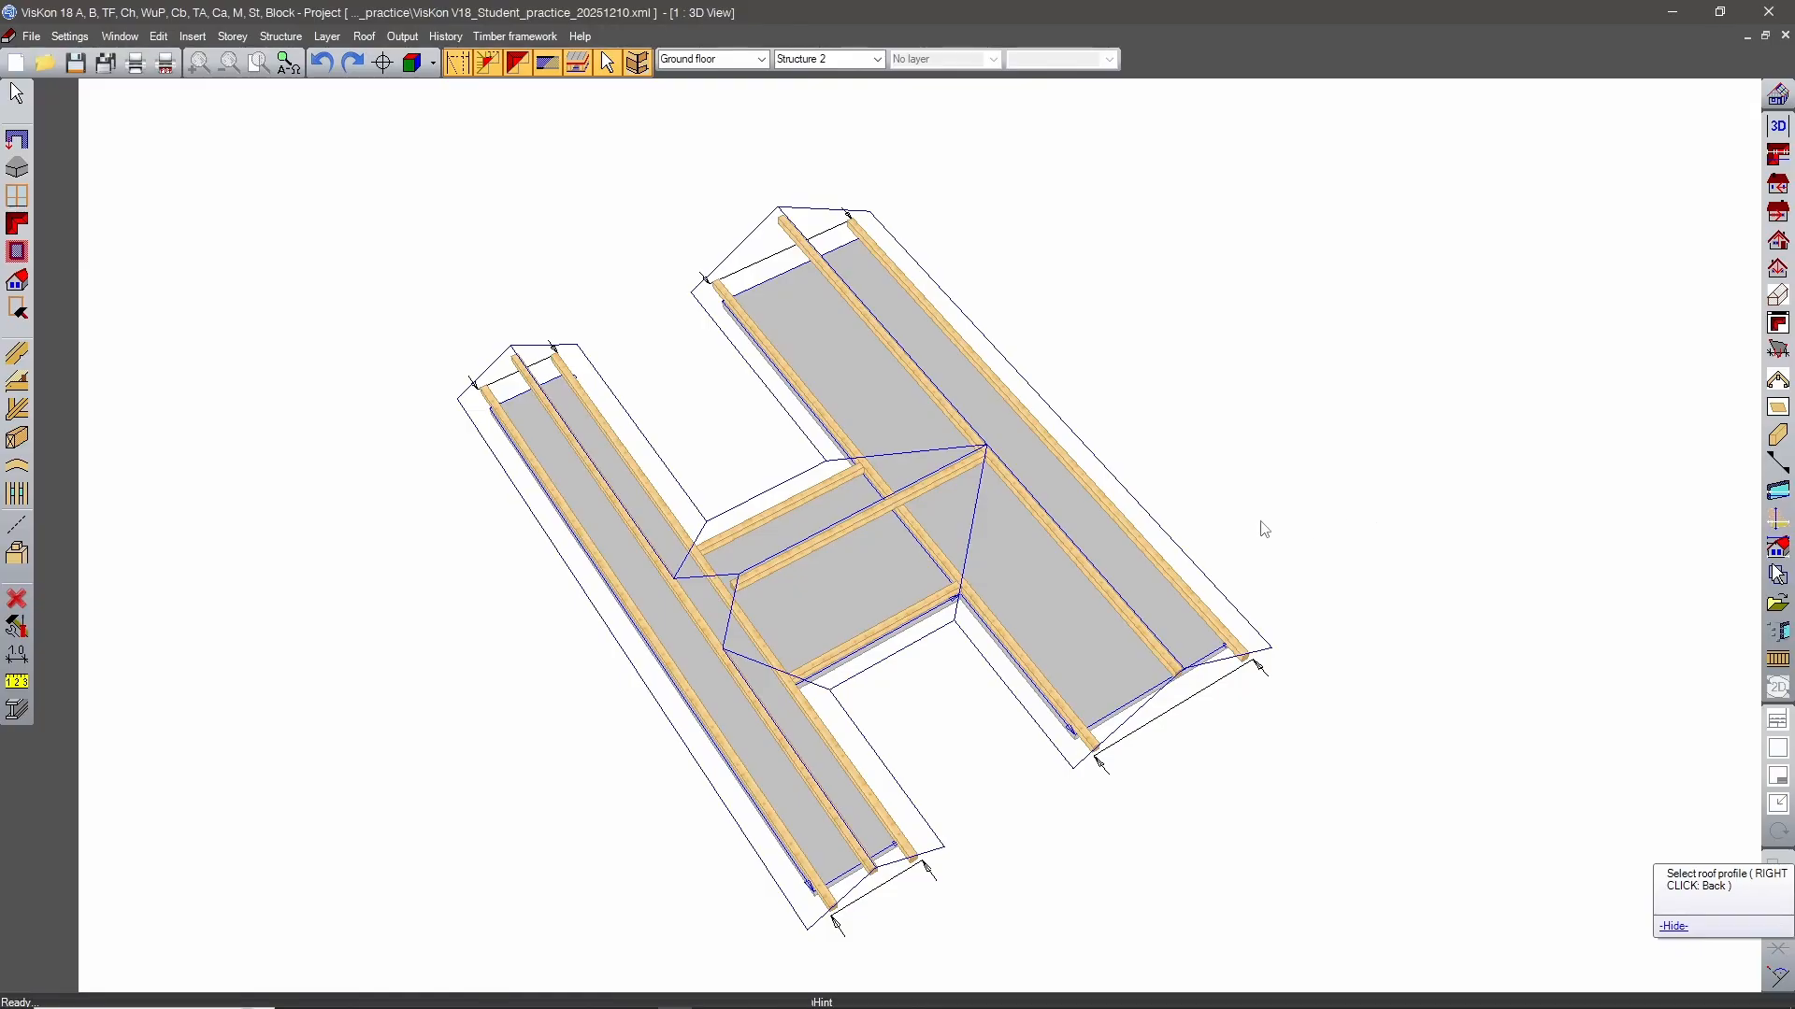
Examine where the connecting roof's purlins meet the wings, especially the plates and valley line at the wide wing's inner corner.
scroll(929, 579, up, 6)
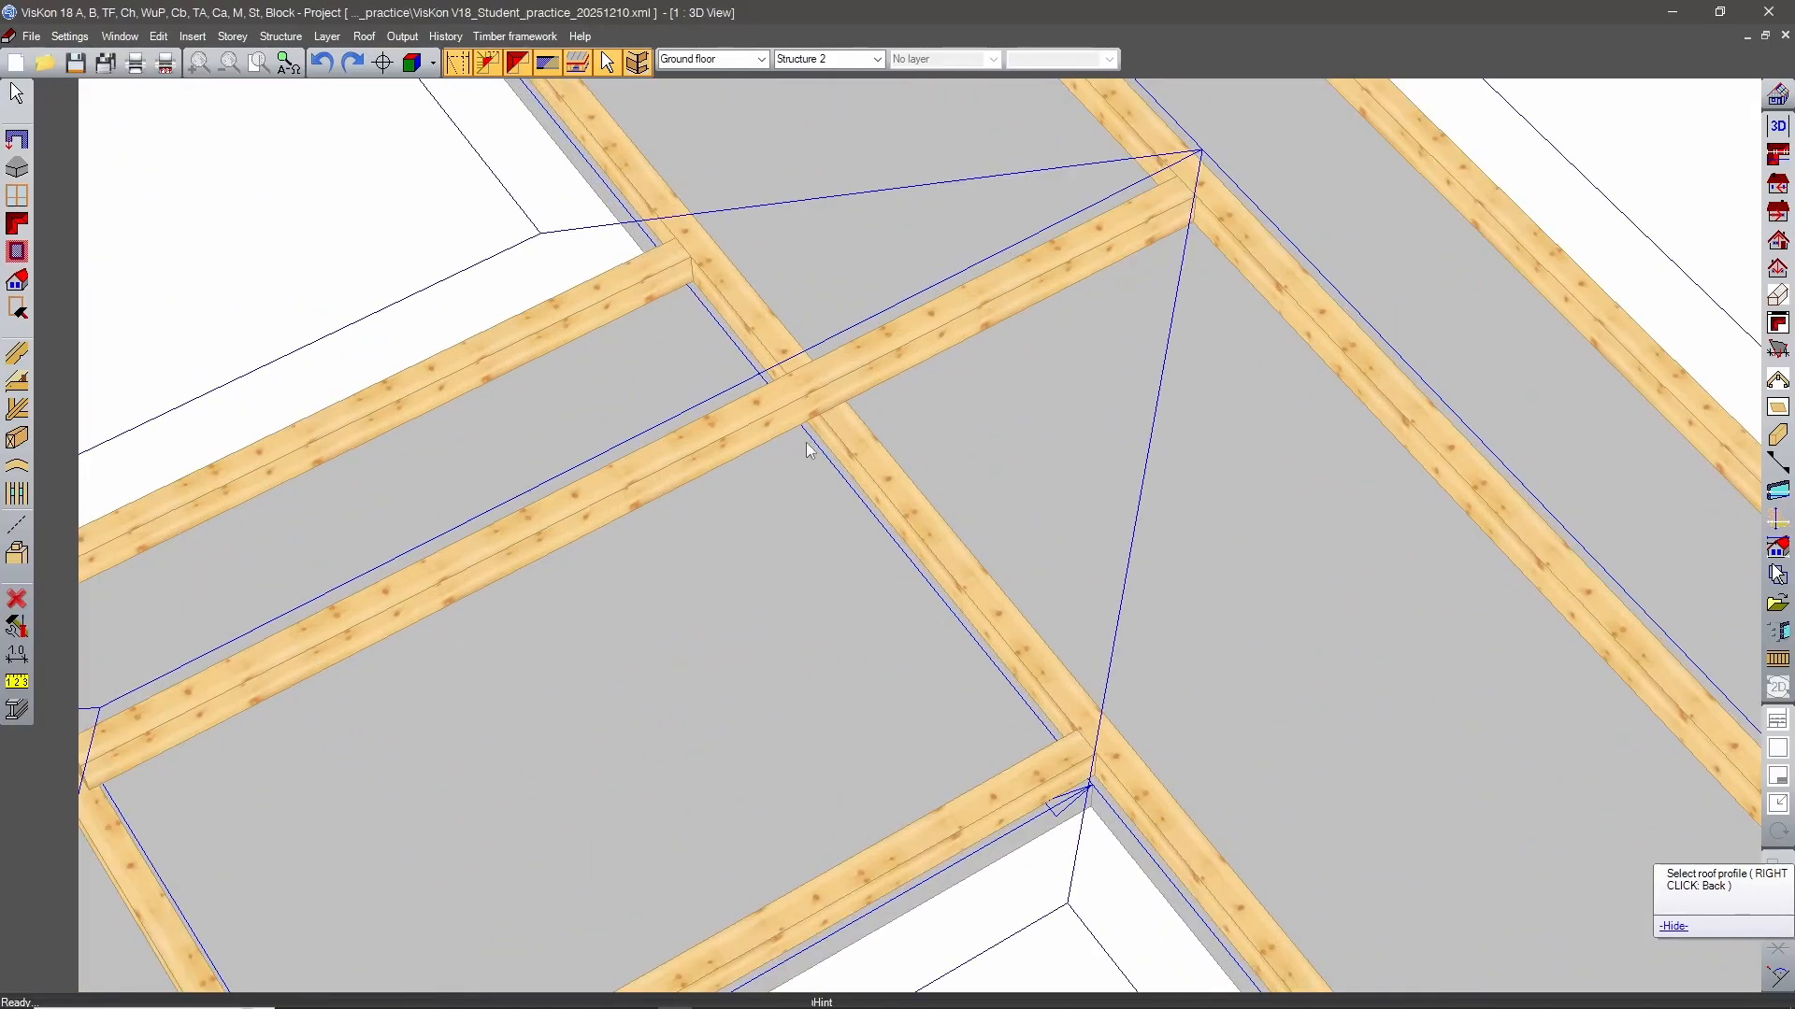
middle_drag(805, 441, 1444, 587)
middle_drag(1351, 381, 1164, 552)
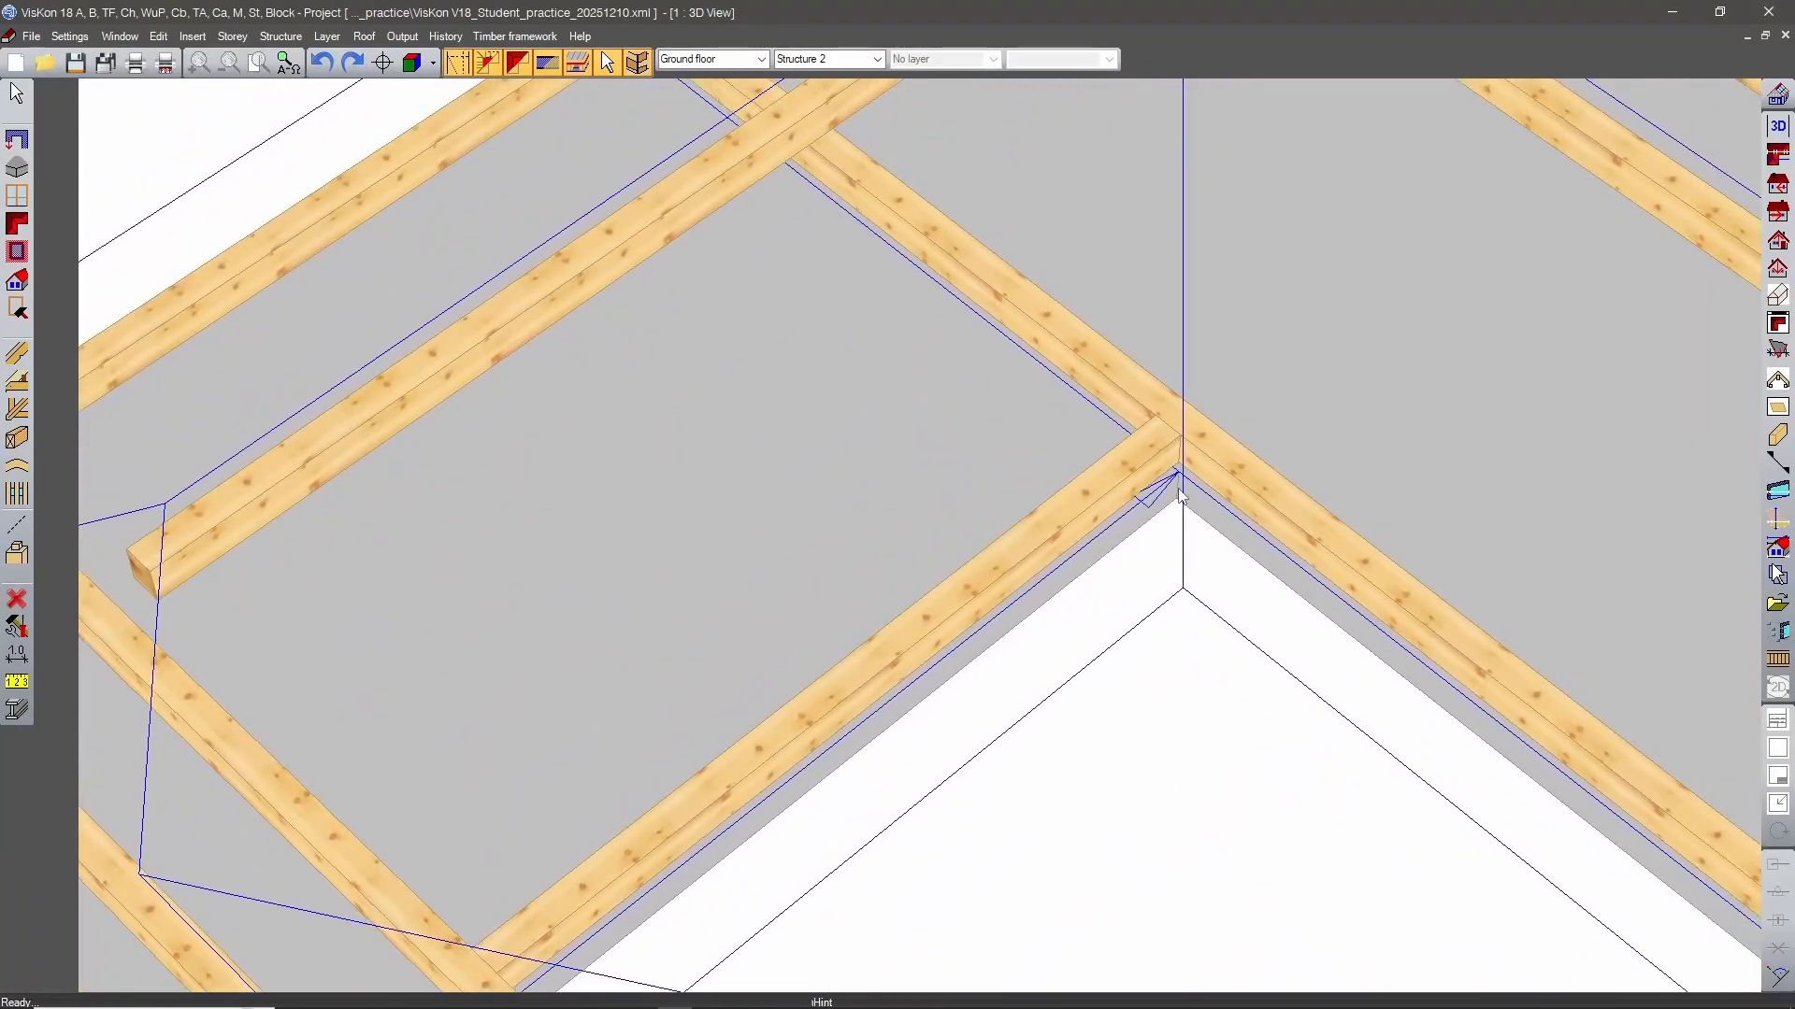
scroll(1180, 490, up, 3)
middle_drag(1344, 463, 823, 585)
scroll(965, 529, down, 1)
scroll(972, 539, up, 2)
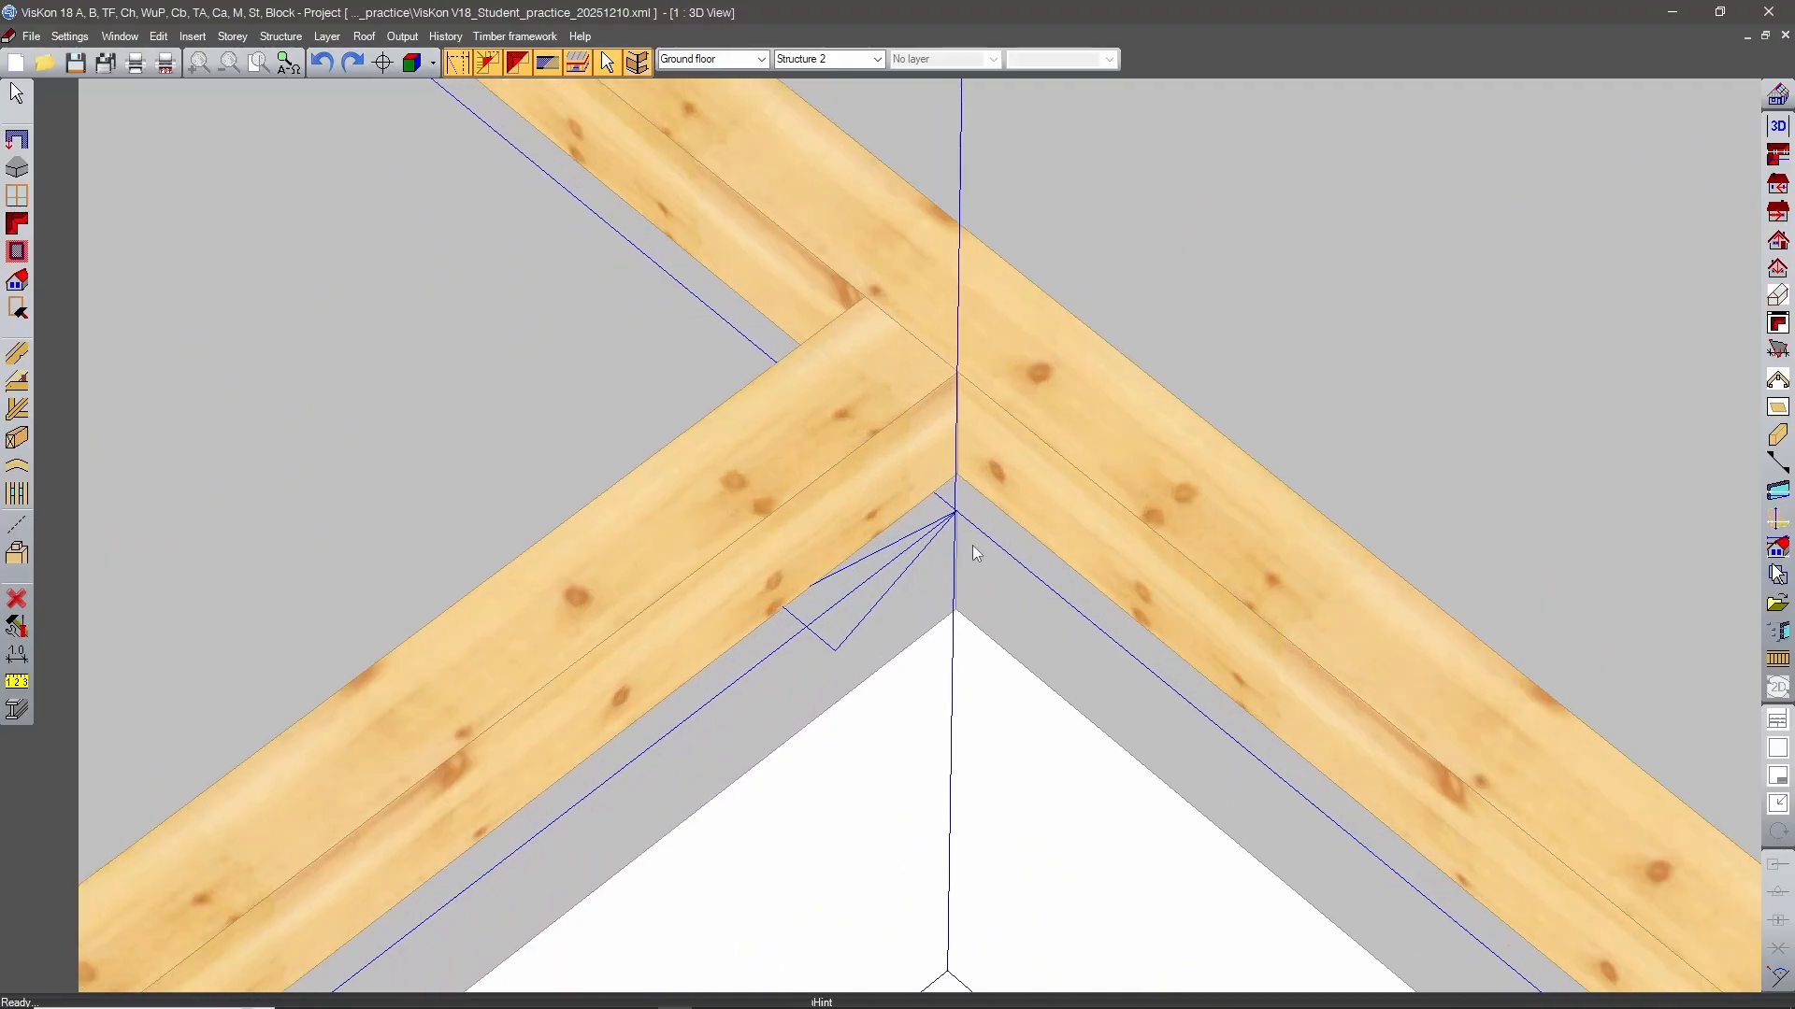
scroll(974, 550, down, 5)
middle_drag(1049, 598, 790, 561)
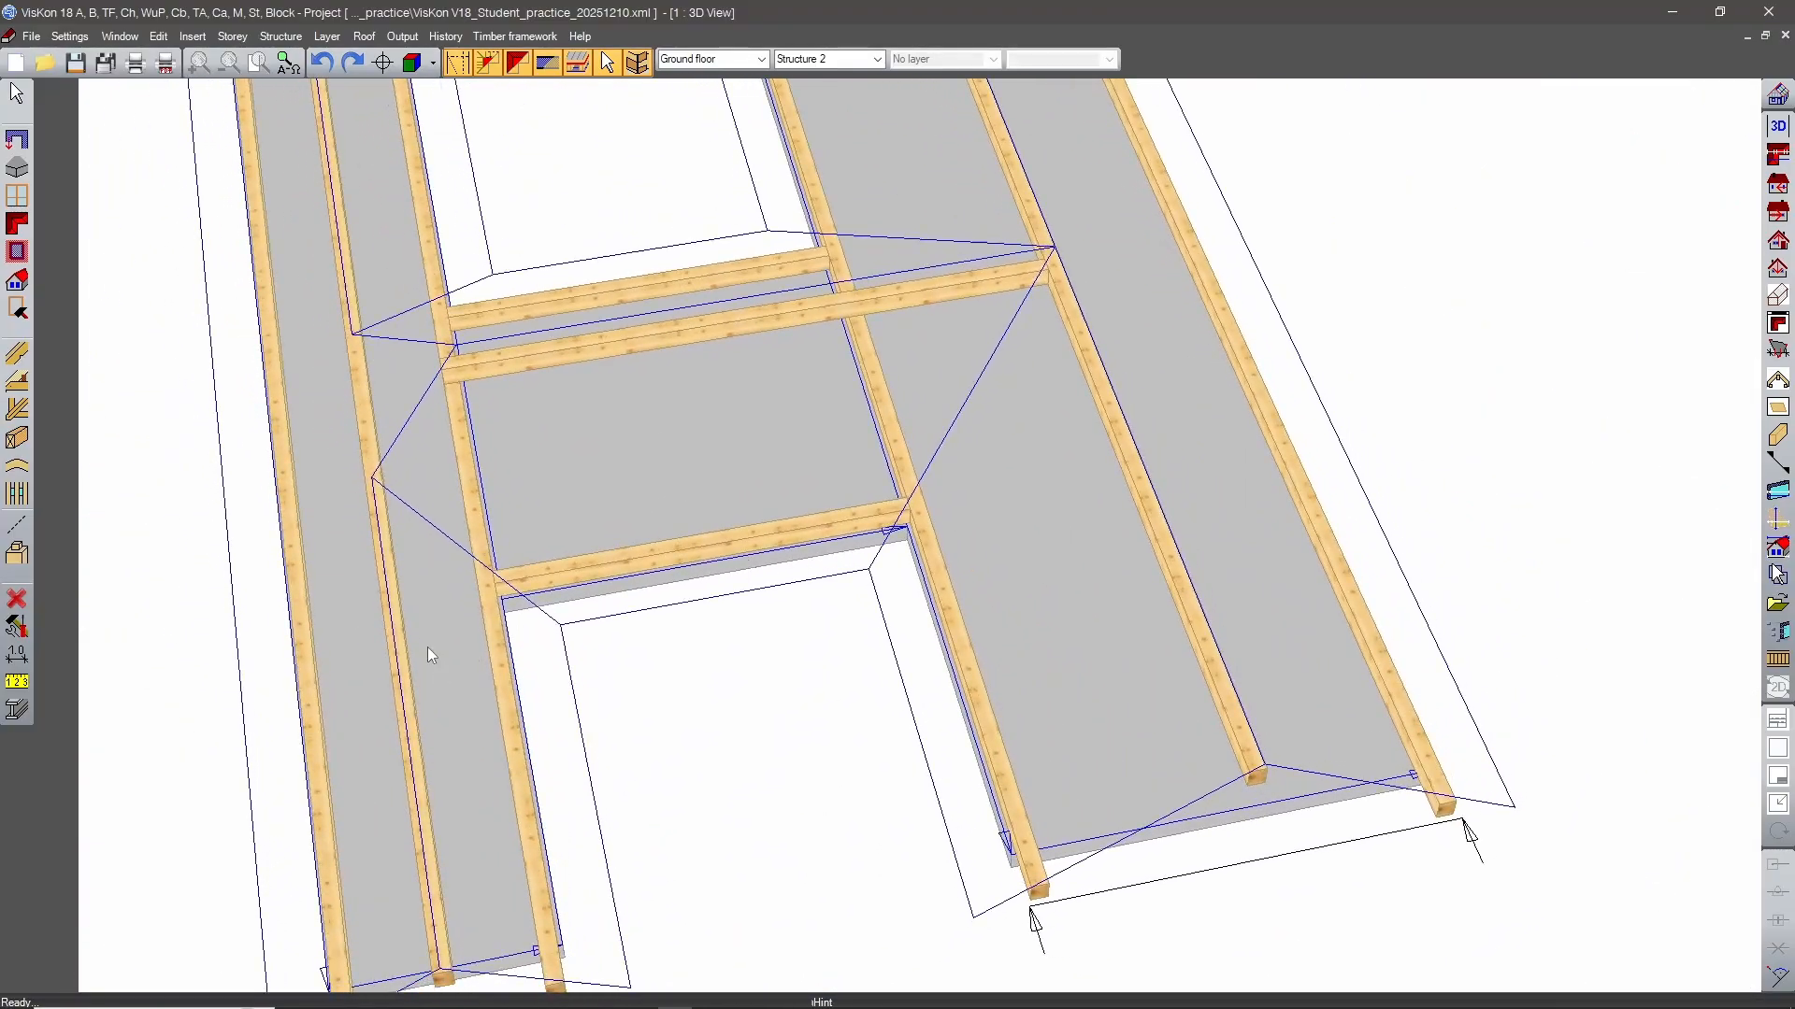
middle_drag(835, 762, 1069, 707)
scroll(944, 501, up, 5)
scroll(944, 501, up, 2)
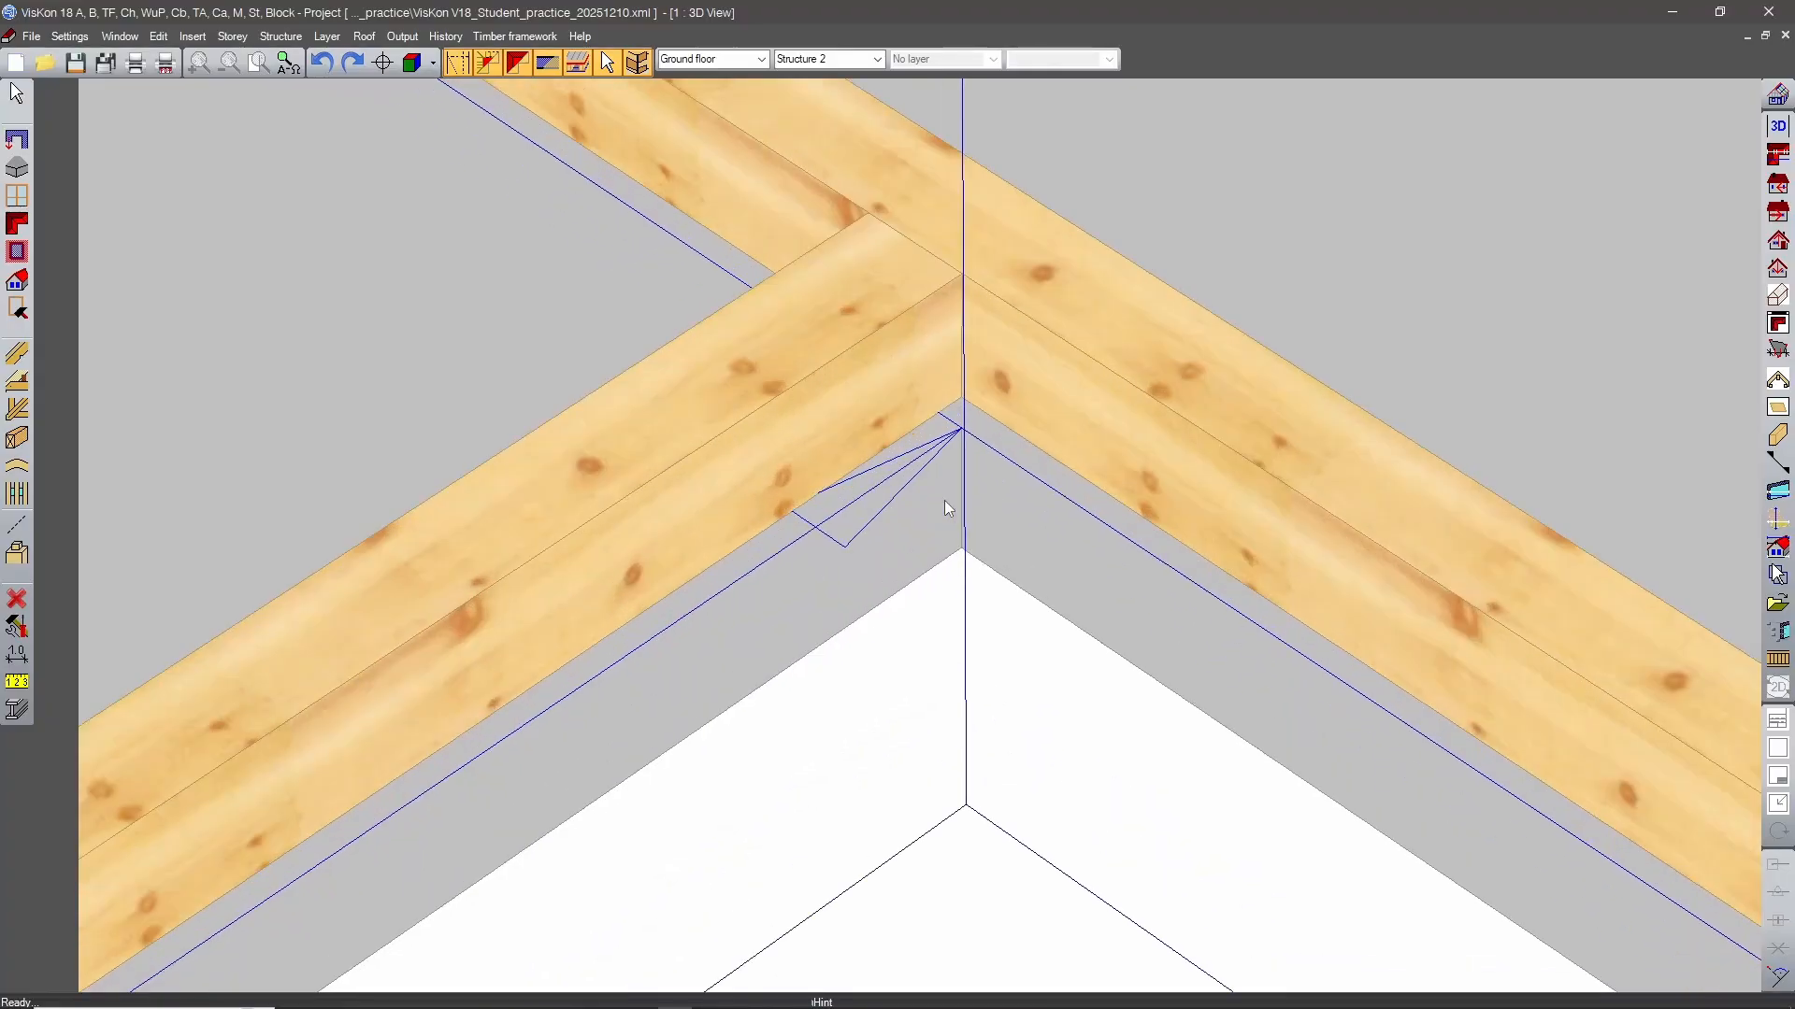
middle_drag(946, 501, 1082, 466)
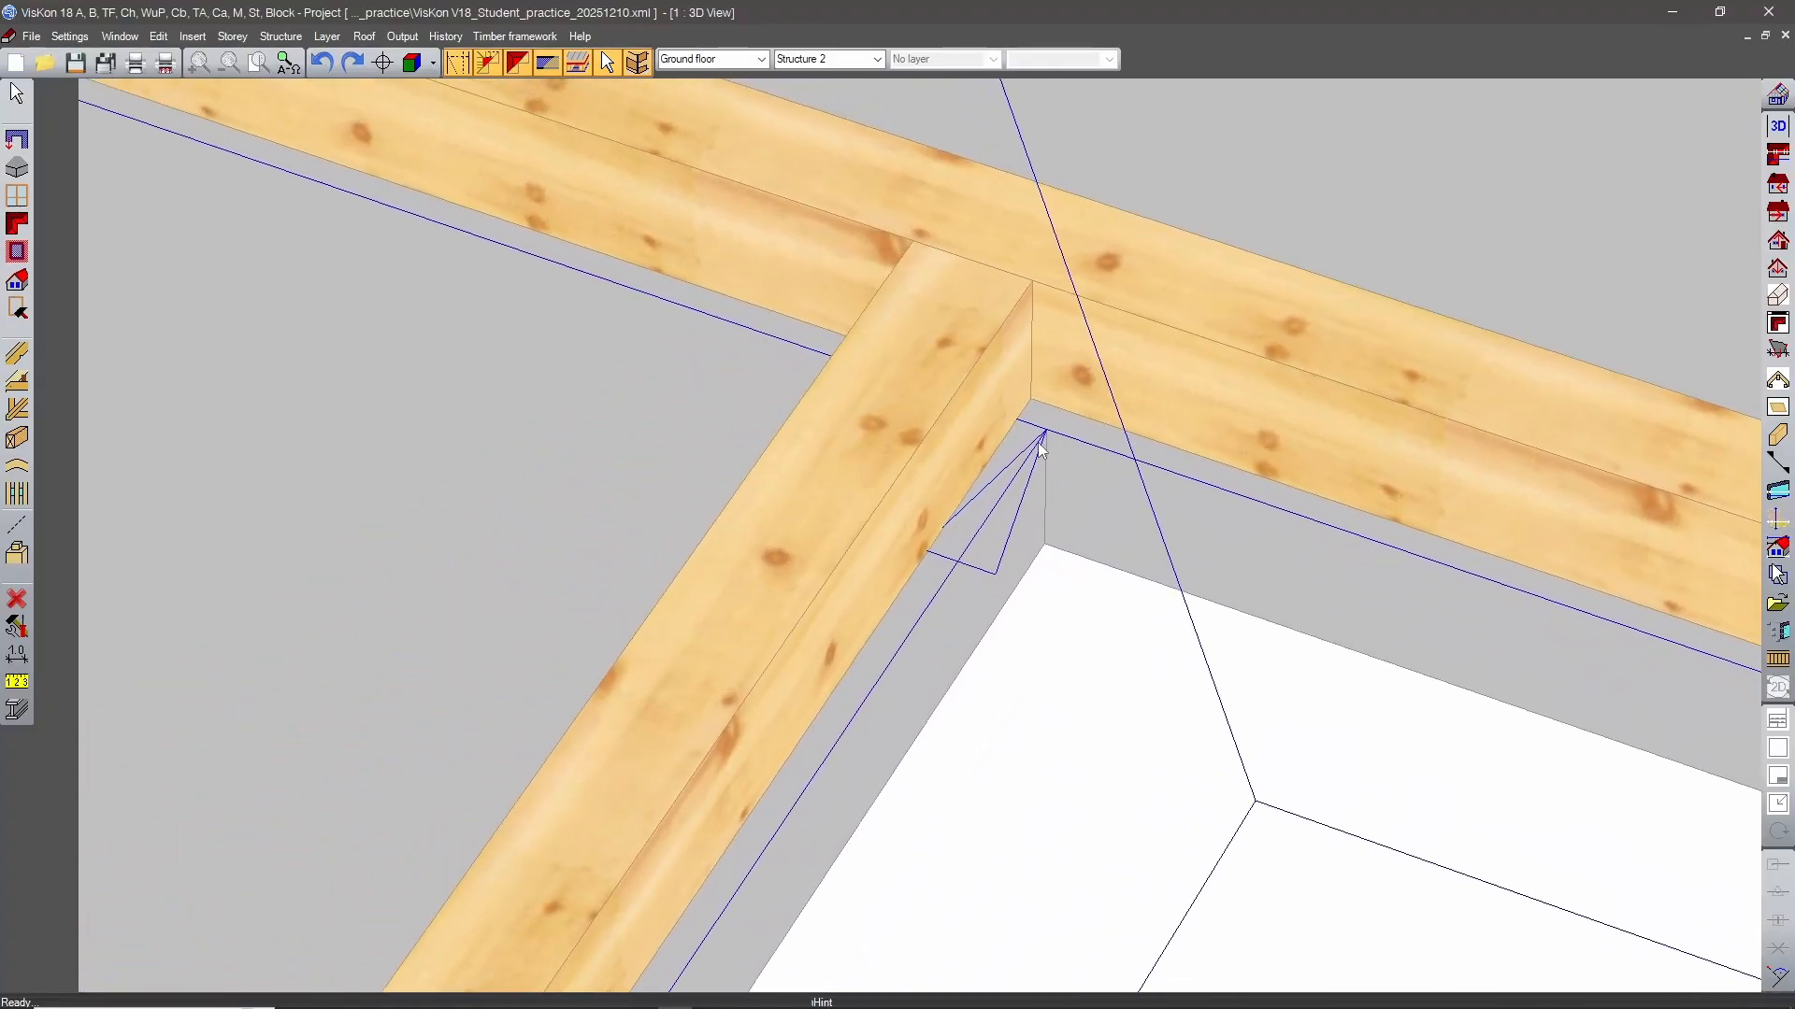
scroll(1041, 450, down, 8)
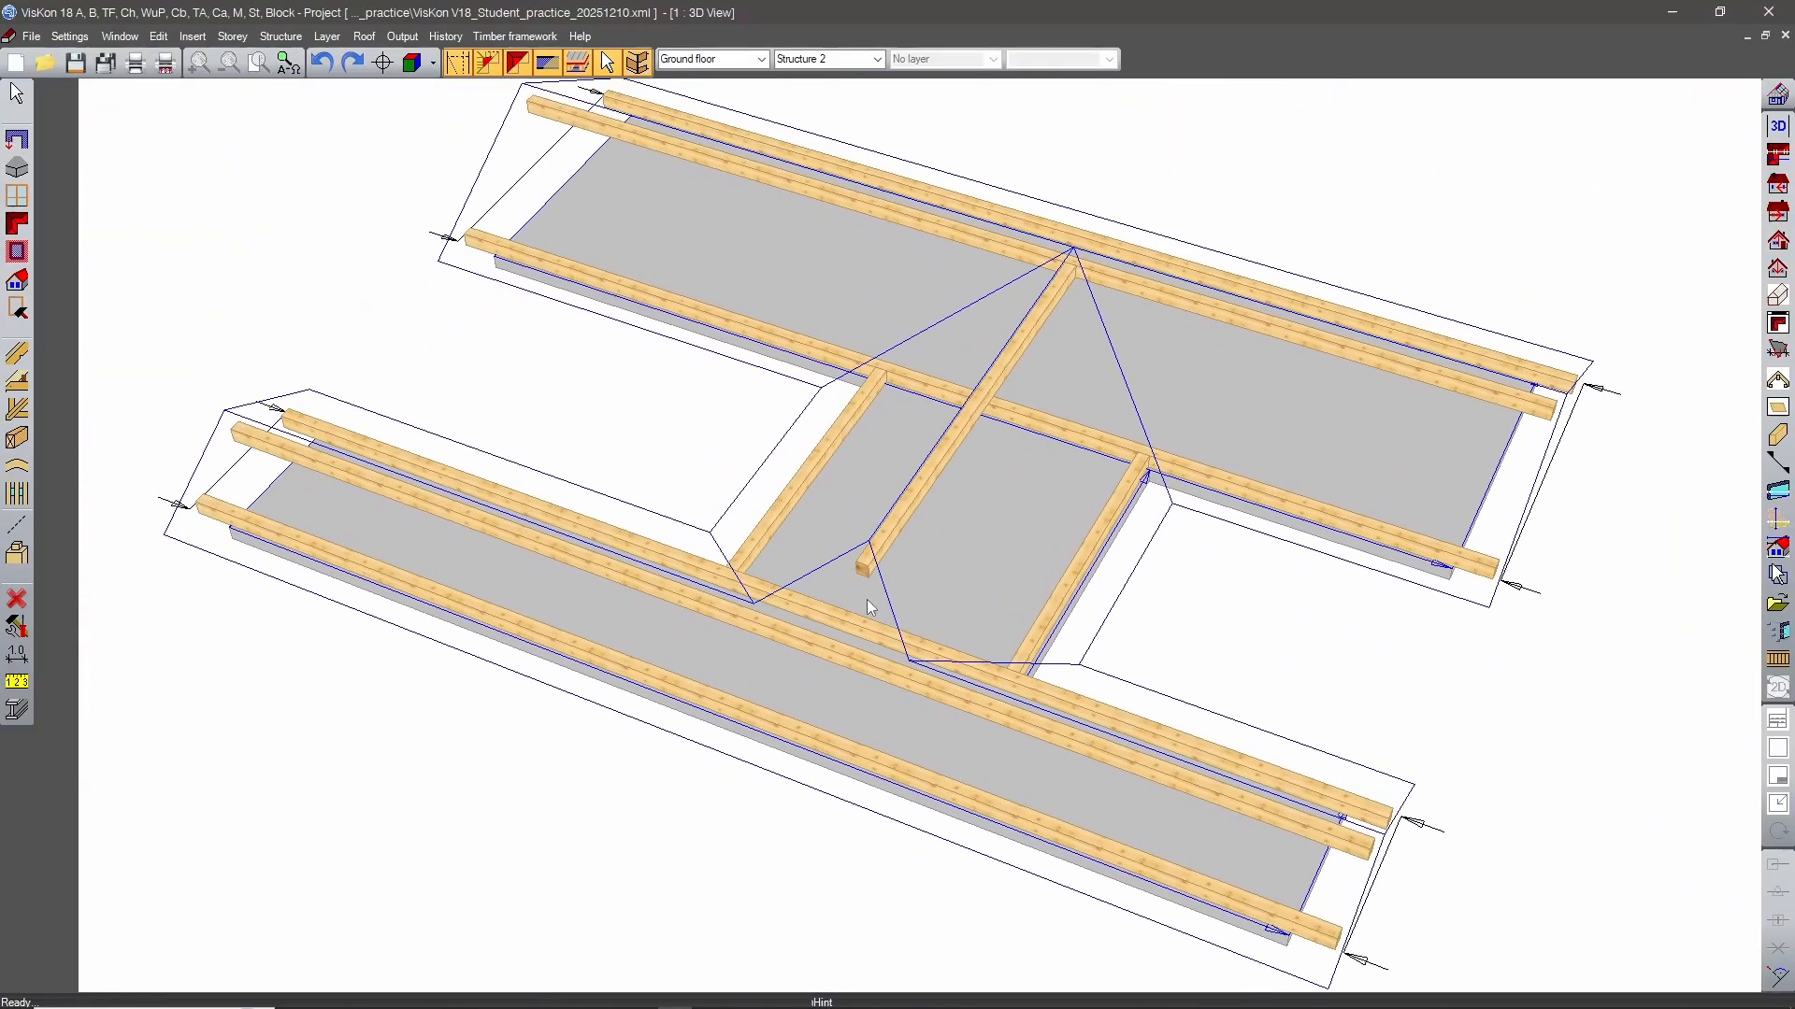
scroll(789, 637, up, 3)
middle_drag(792, 637, 484, 651)
middle_drag(1253, 578, 983, 622)
scroll(984, 623, up, 3)
scroll(983, 622, up, 3)
middle_drag(976, 815, 947, 684)
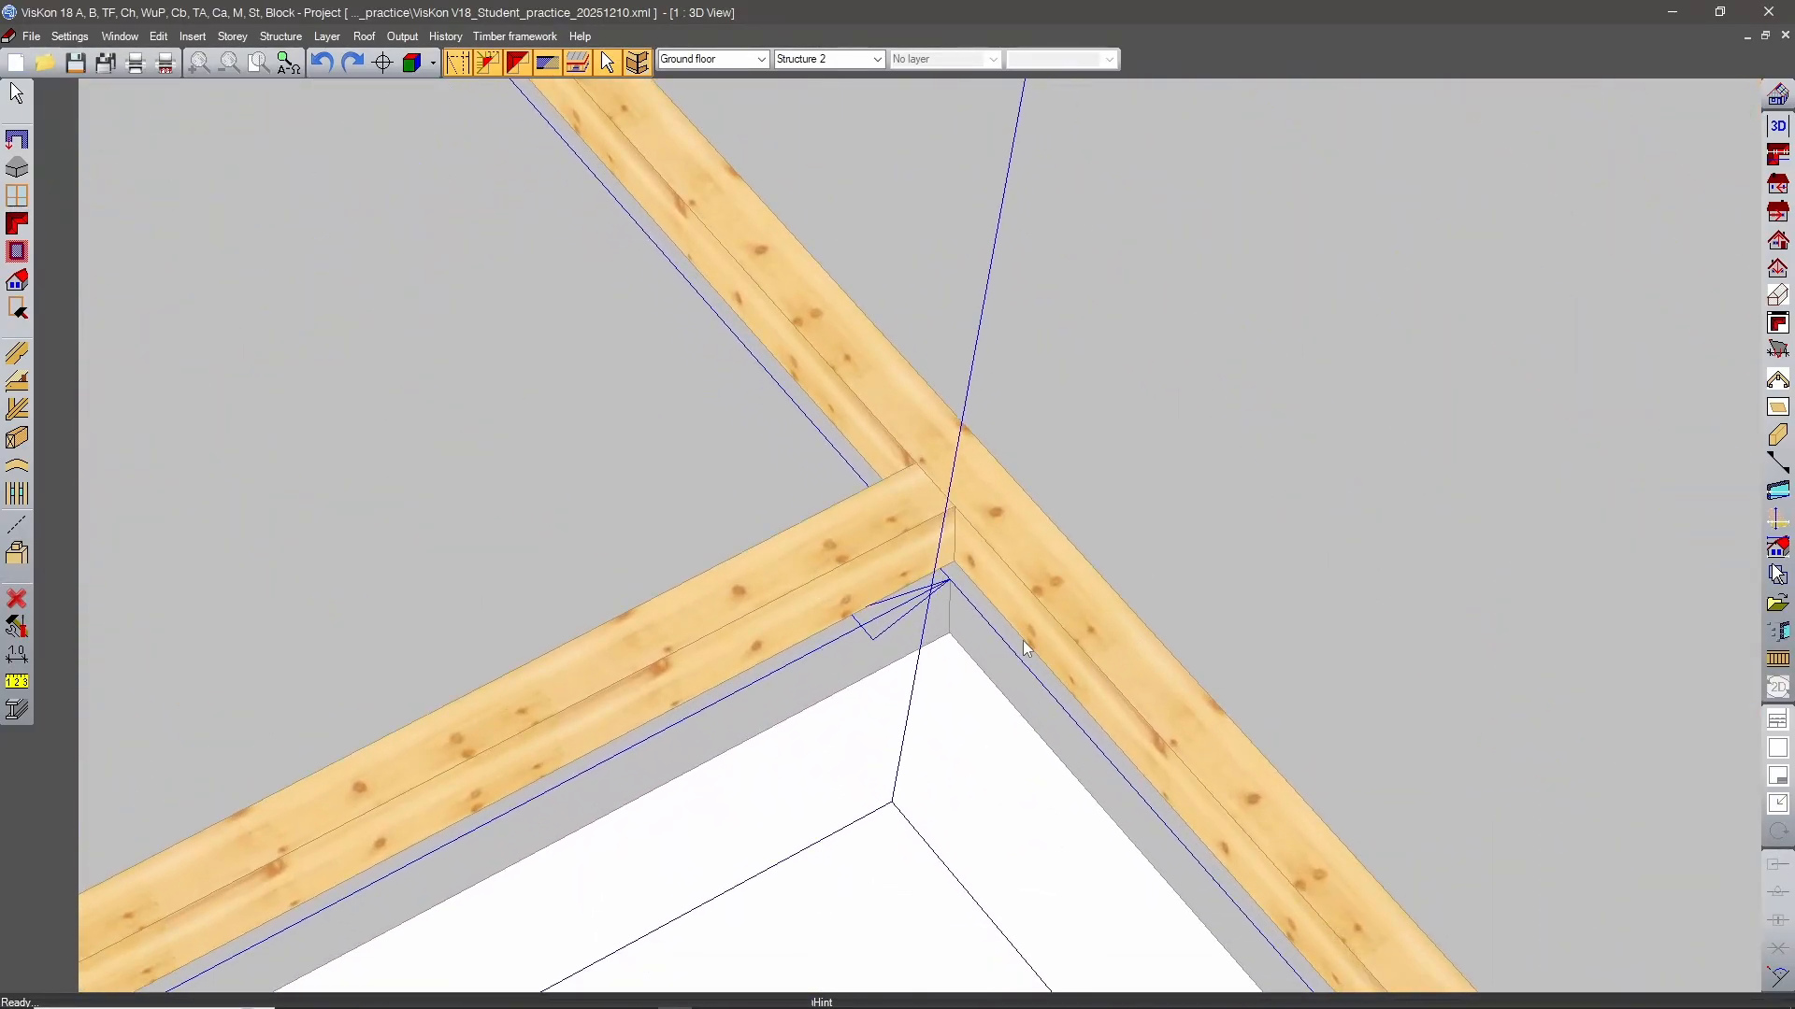
scroll(1025, 647, down, 5)
scroll(937, 549, up, 2)
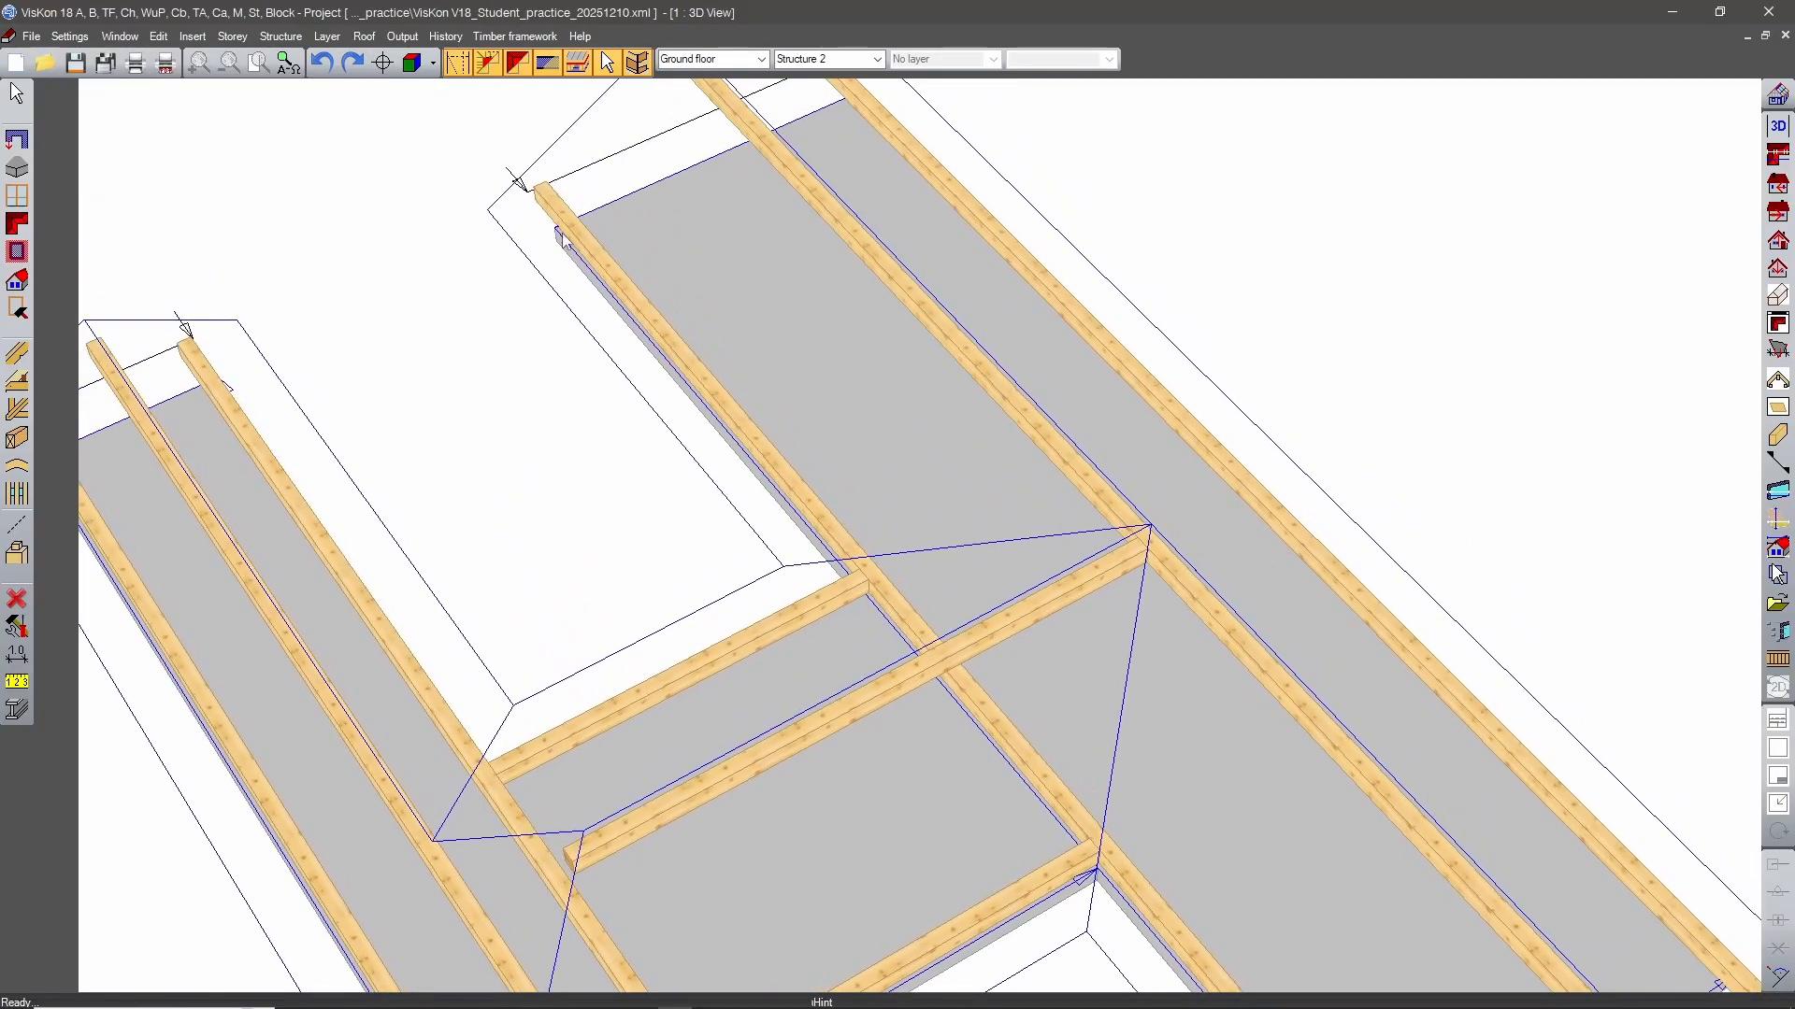
scroll(890, 550, down, 5)
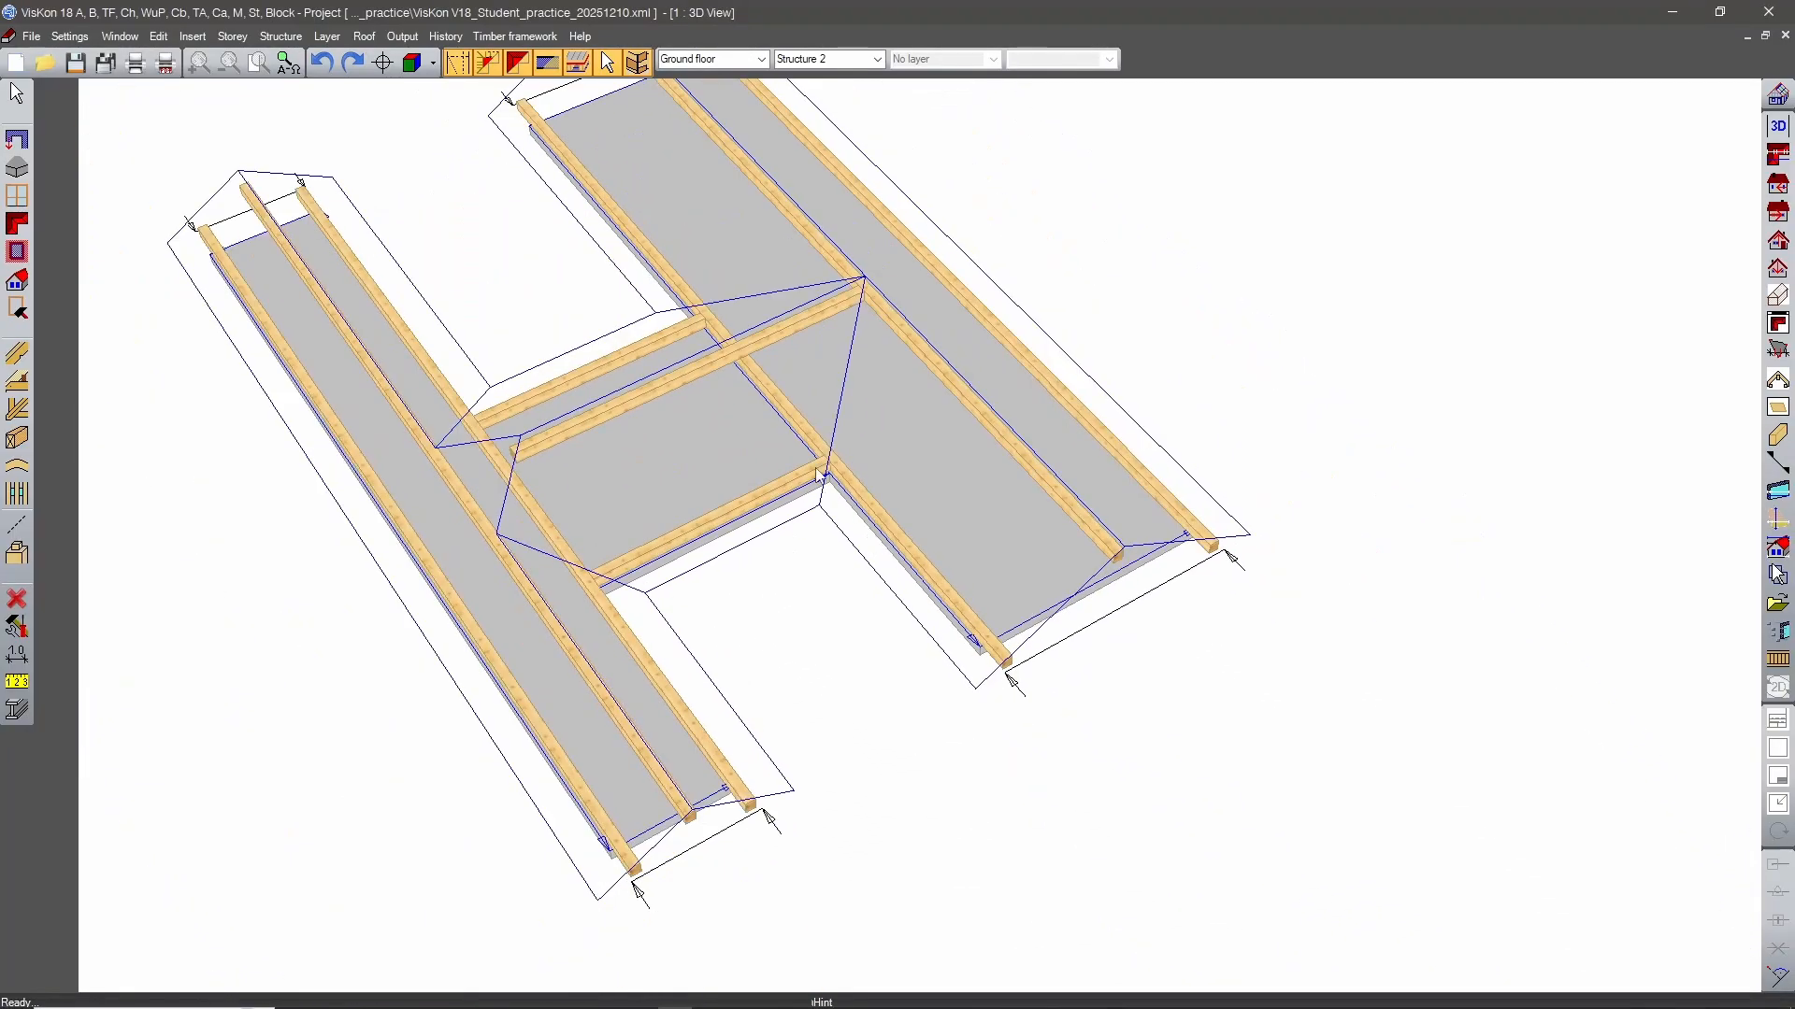
middle_drag(804, 491, 919, 639)
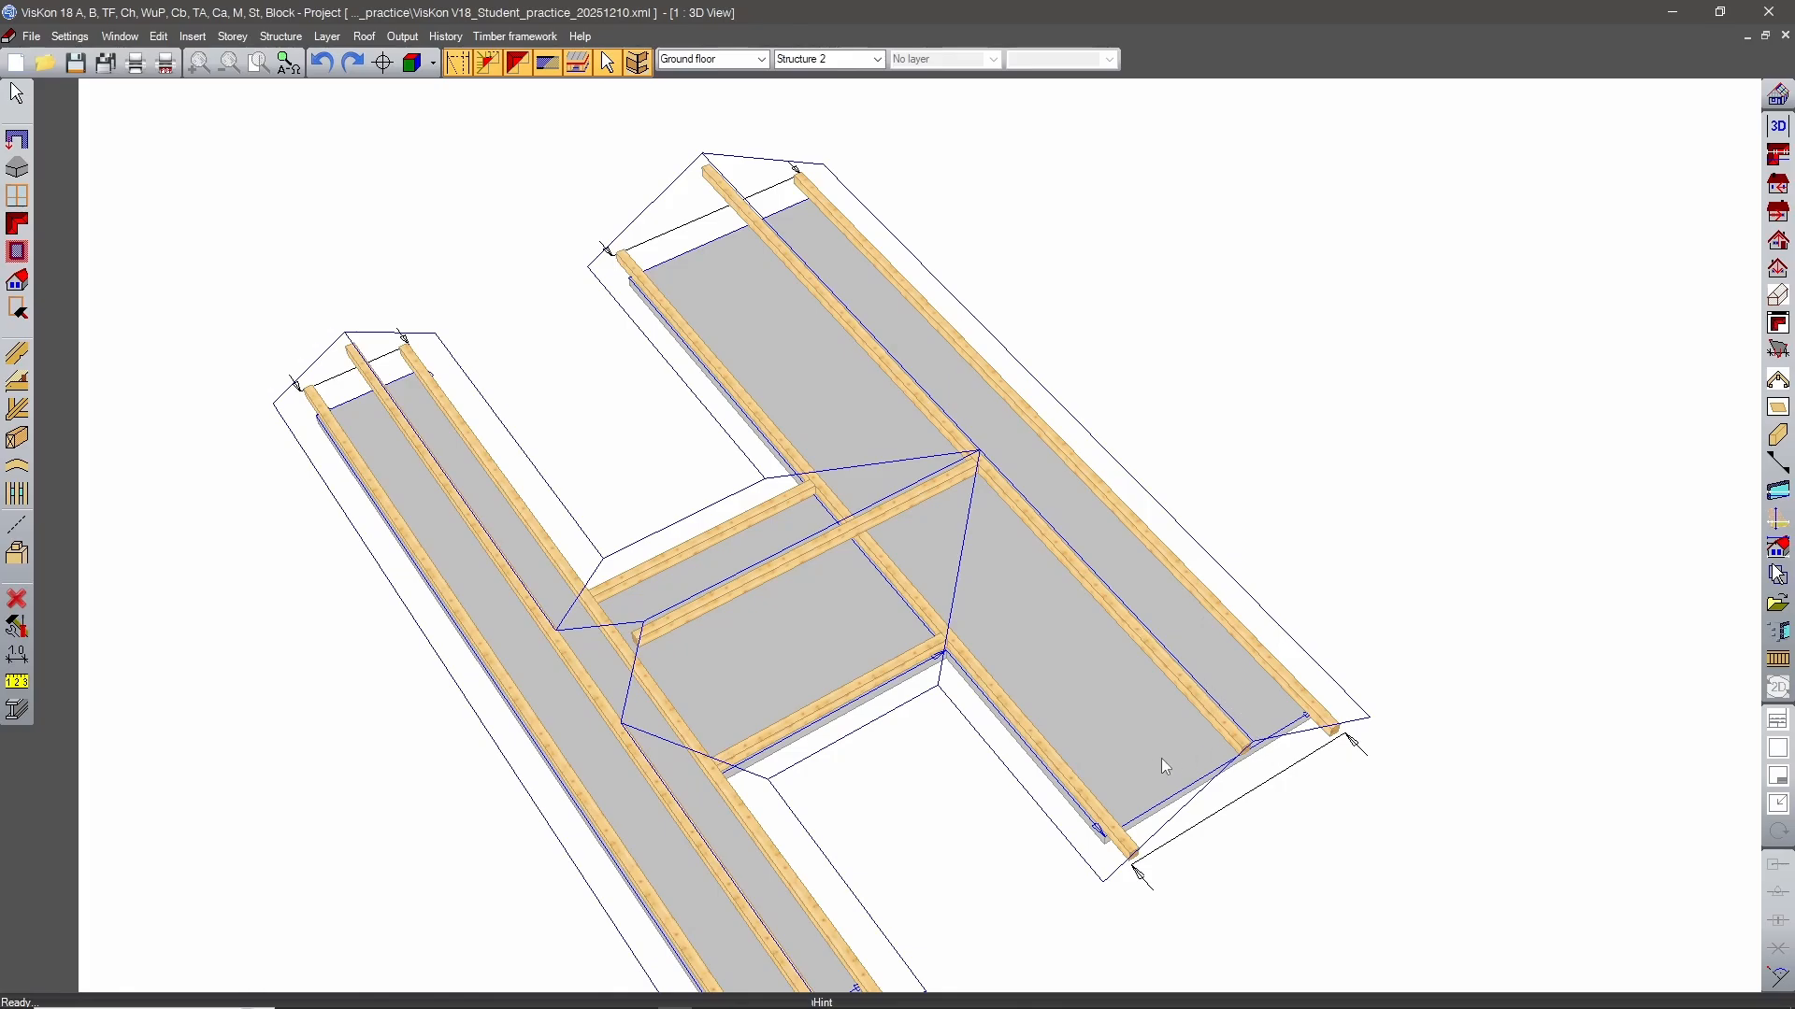
scroll(1161, 759, down, 2)
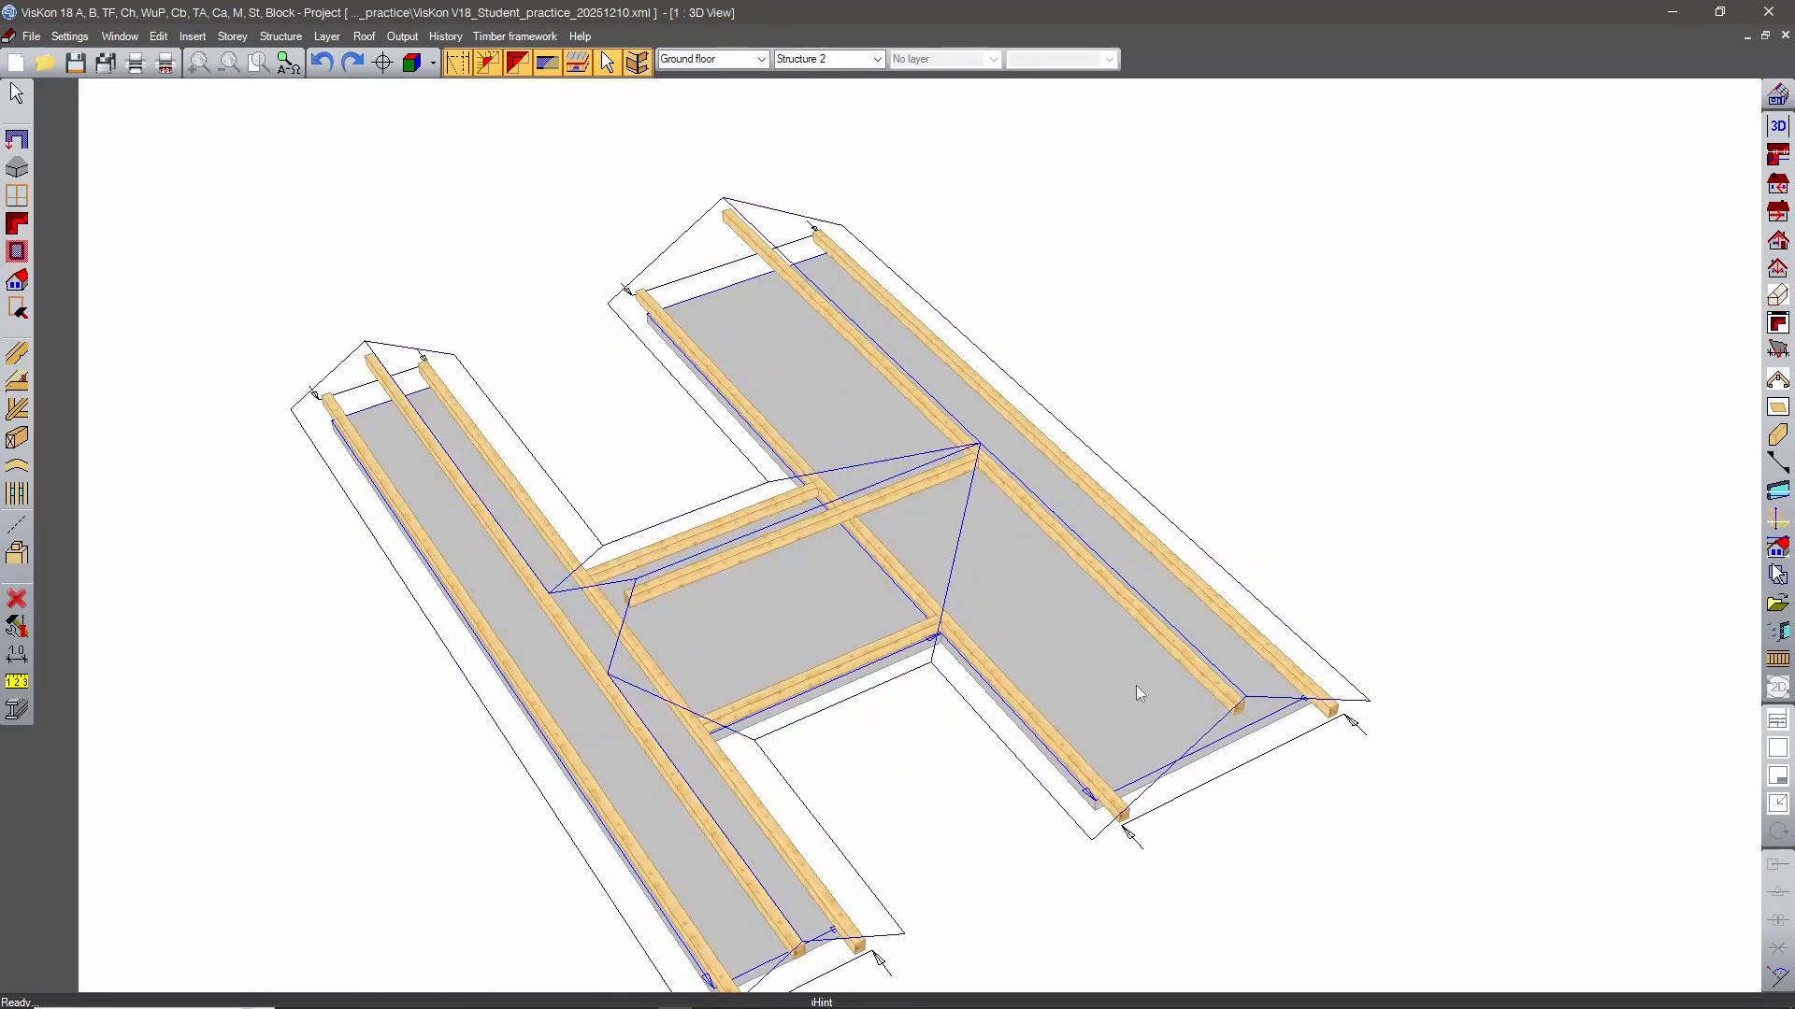
scroll(923, 725, up, 5)
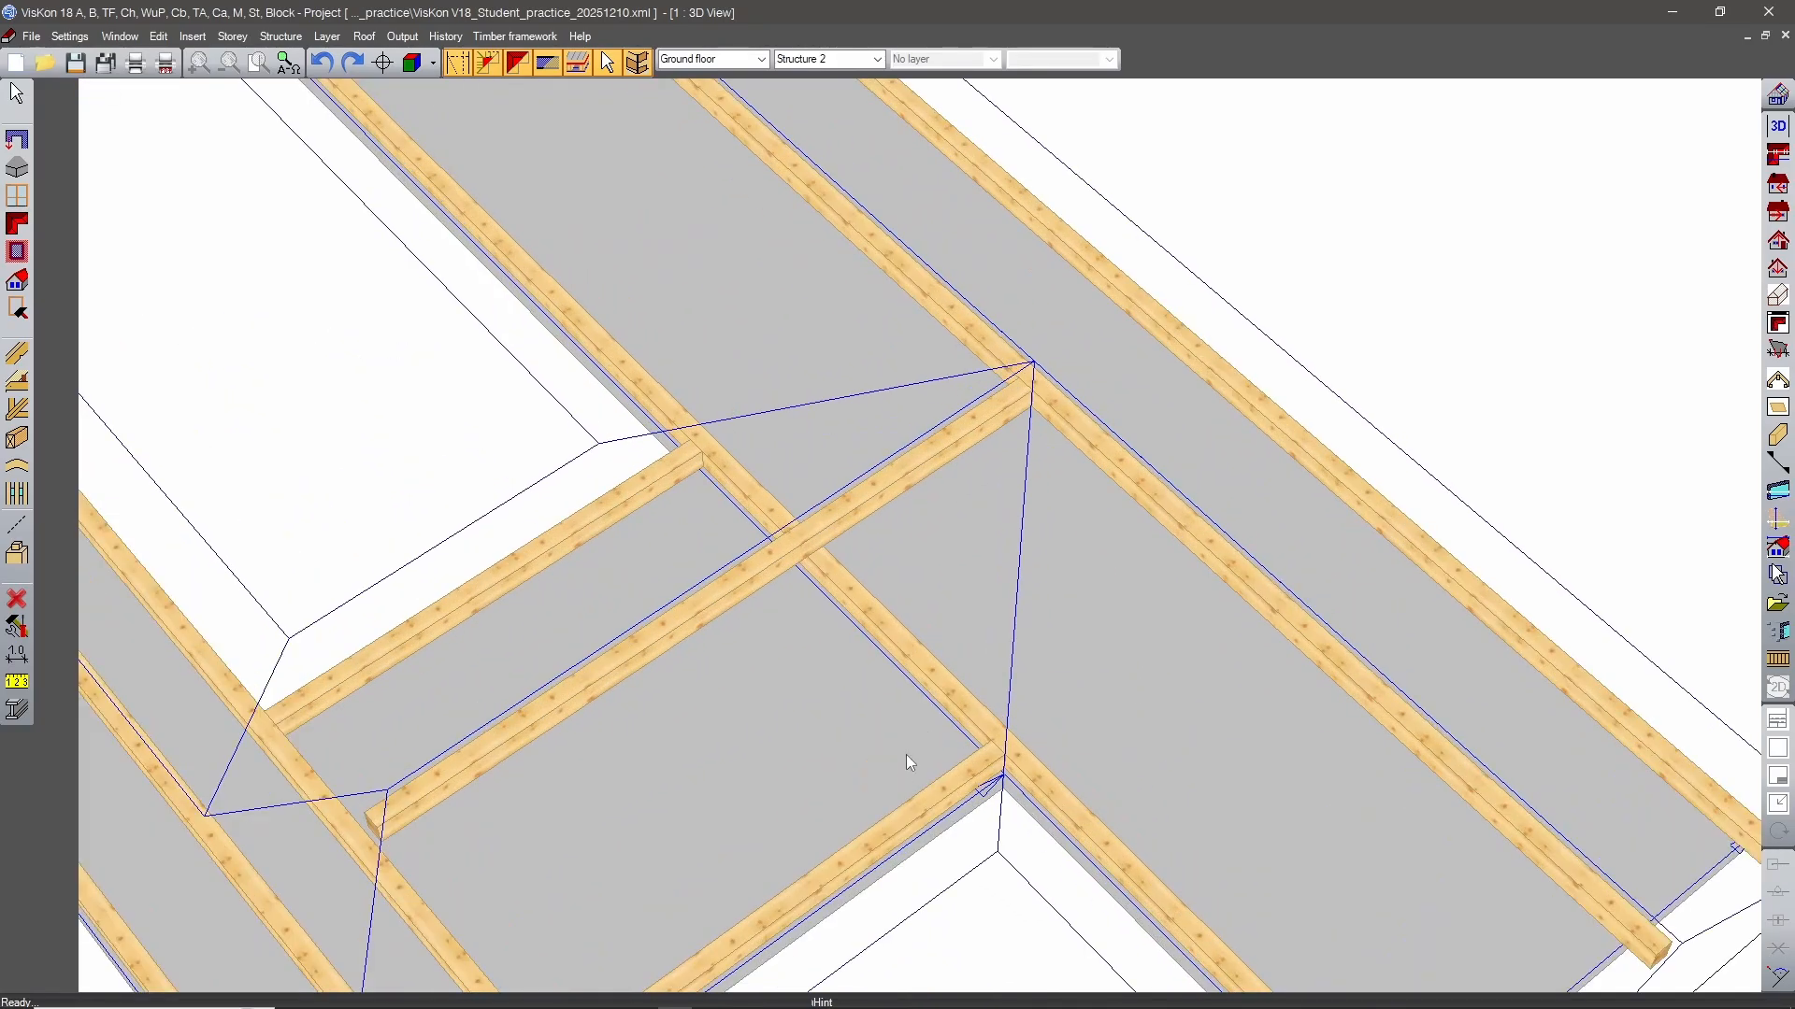
middle_drag(905, 755, 991, 497)
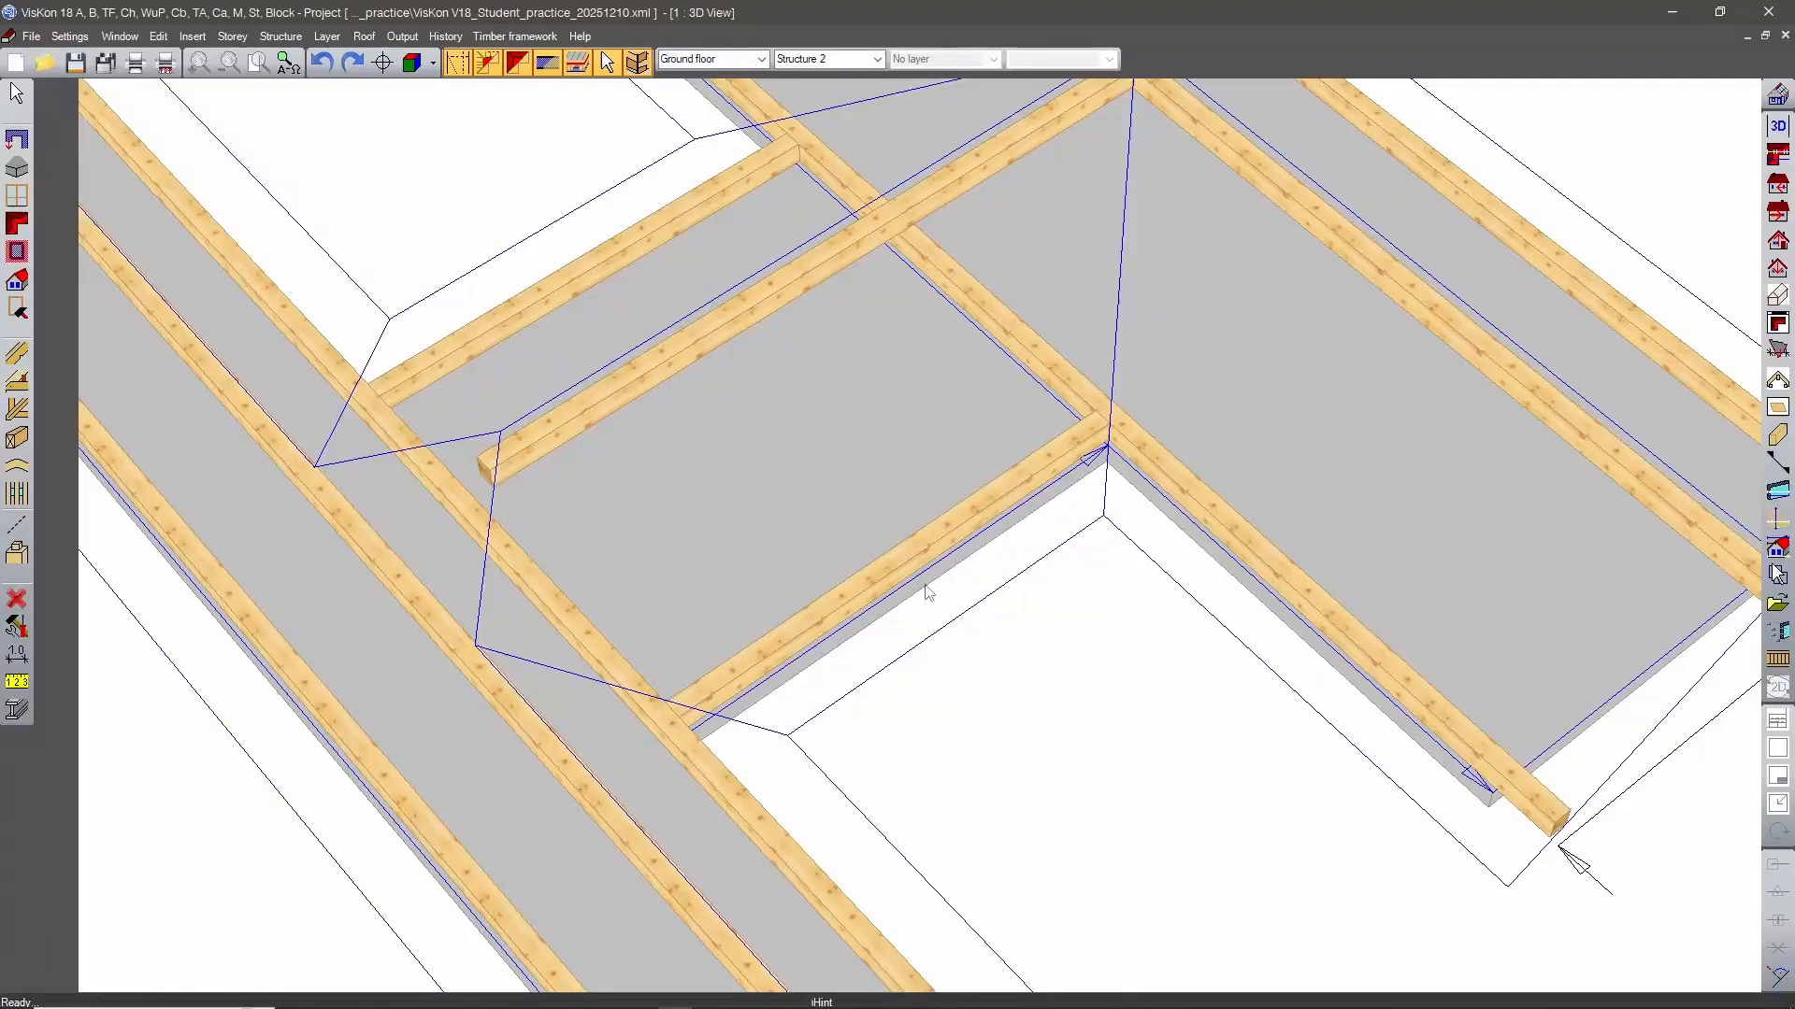
scroll(983, 507, down, 5)
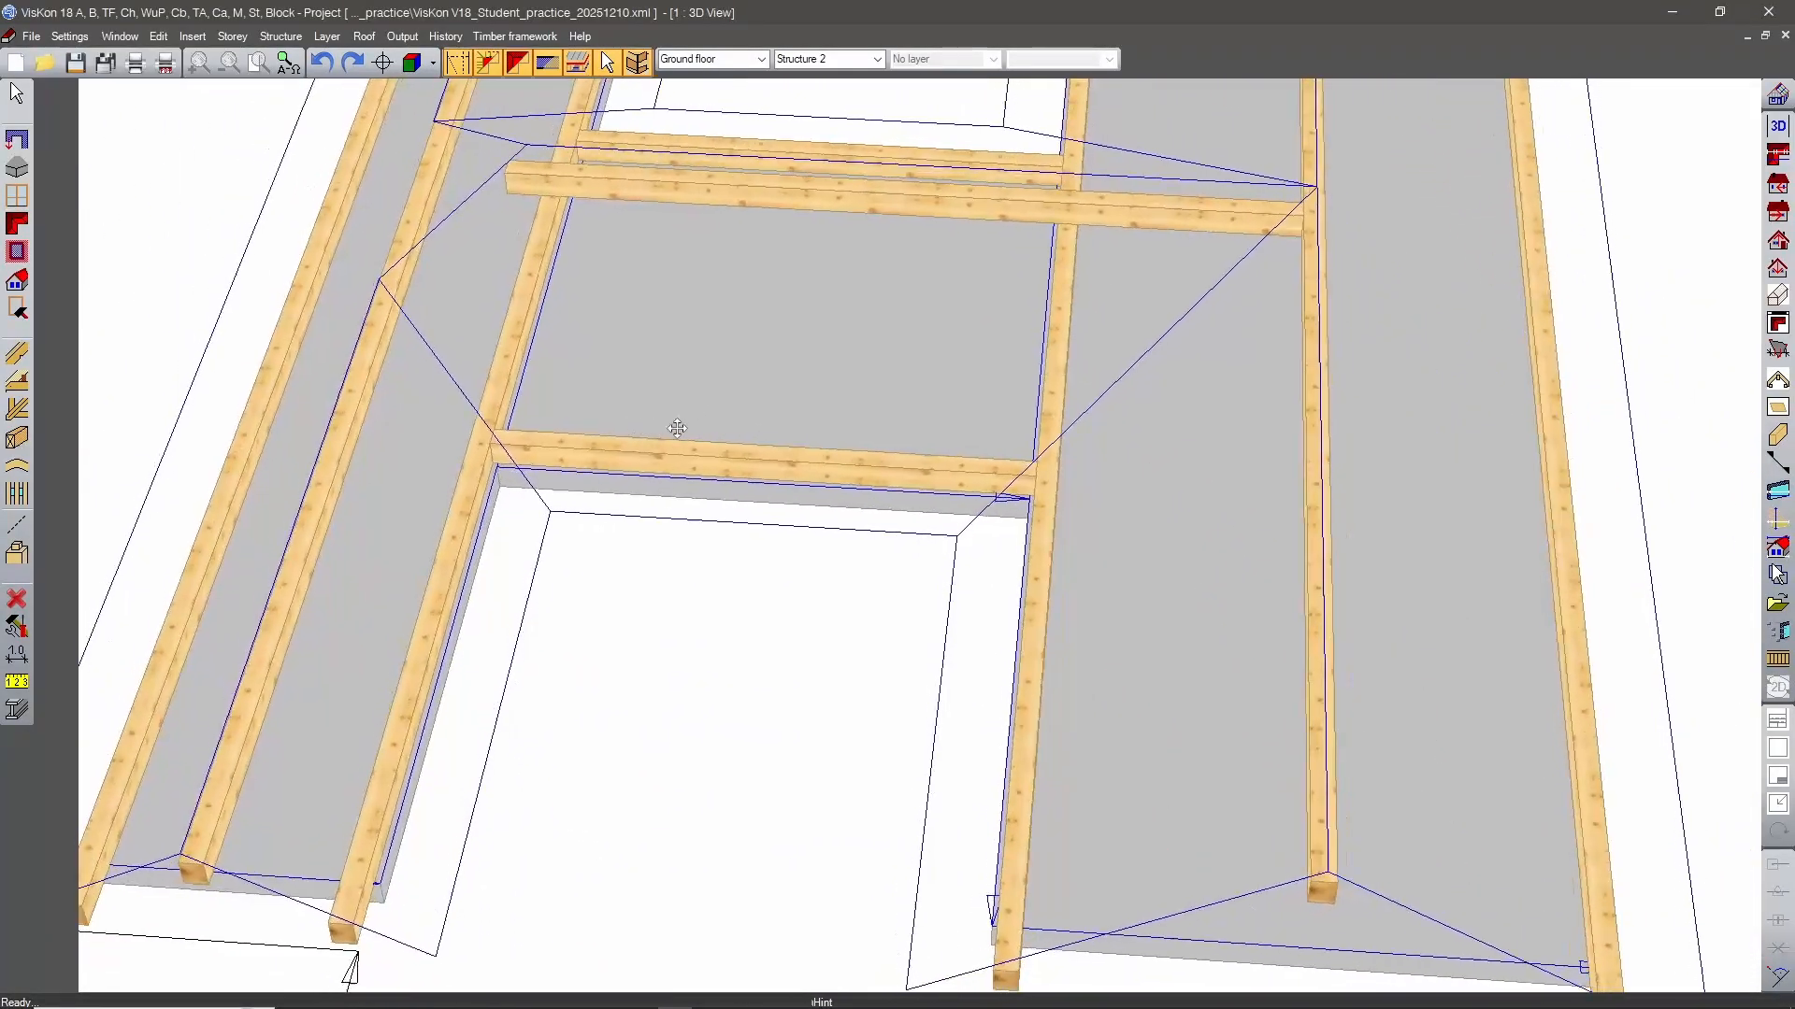
scroll(1242, 388, up, 6)
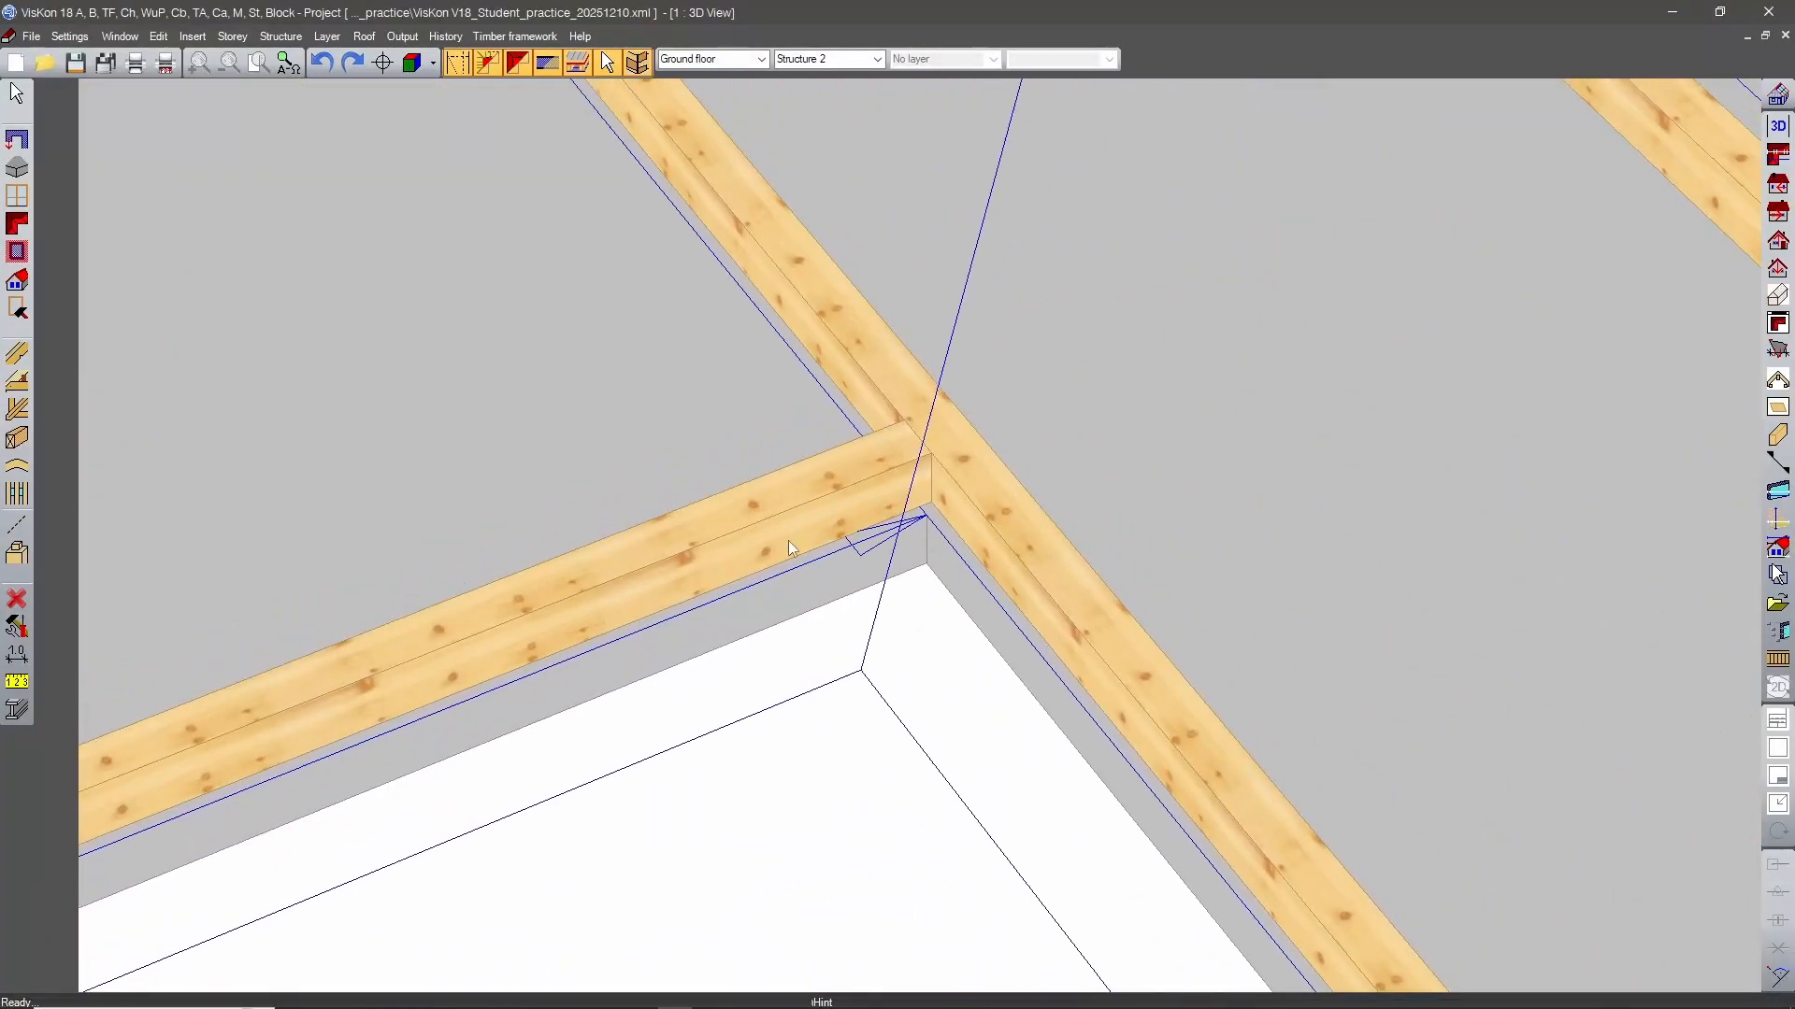
click(14, 225)
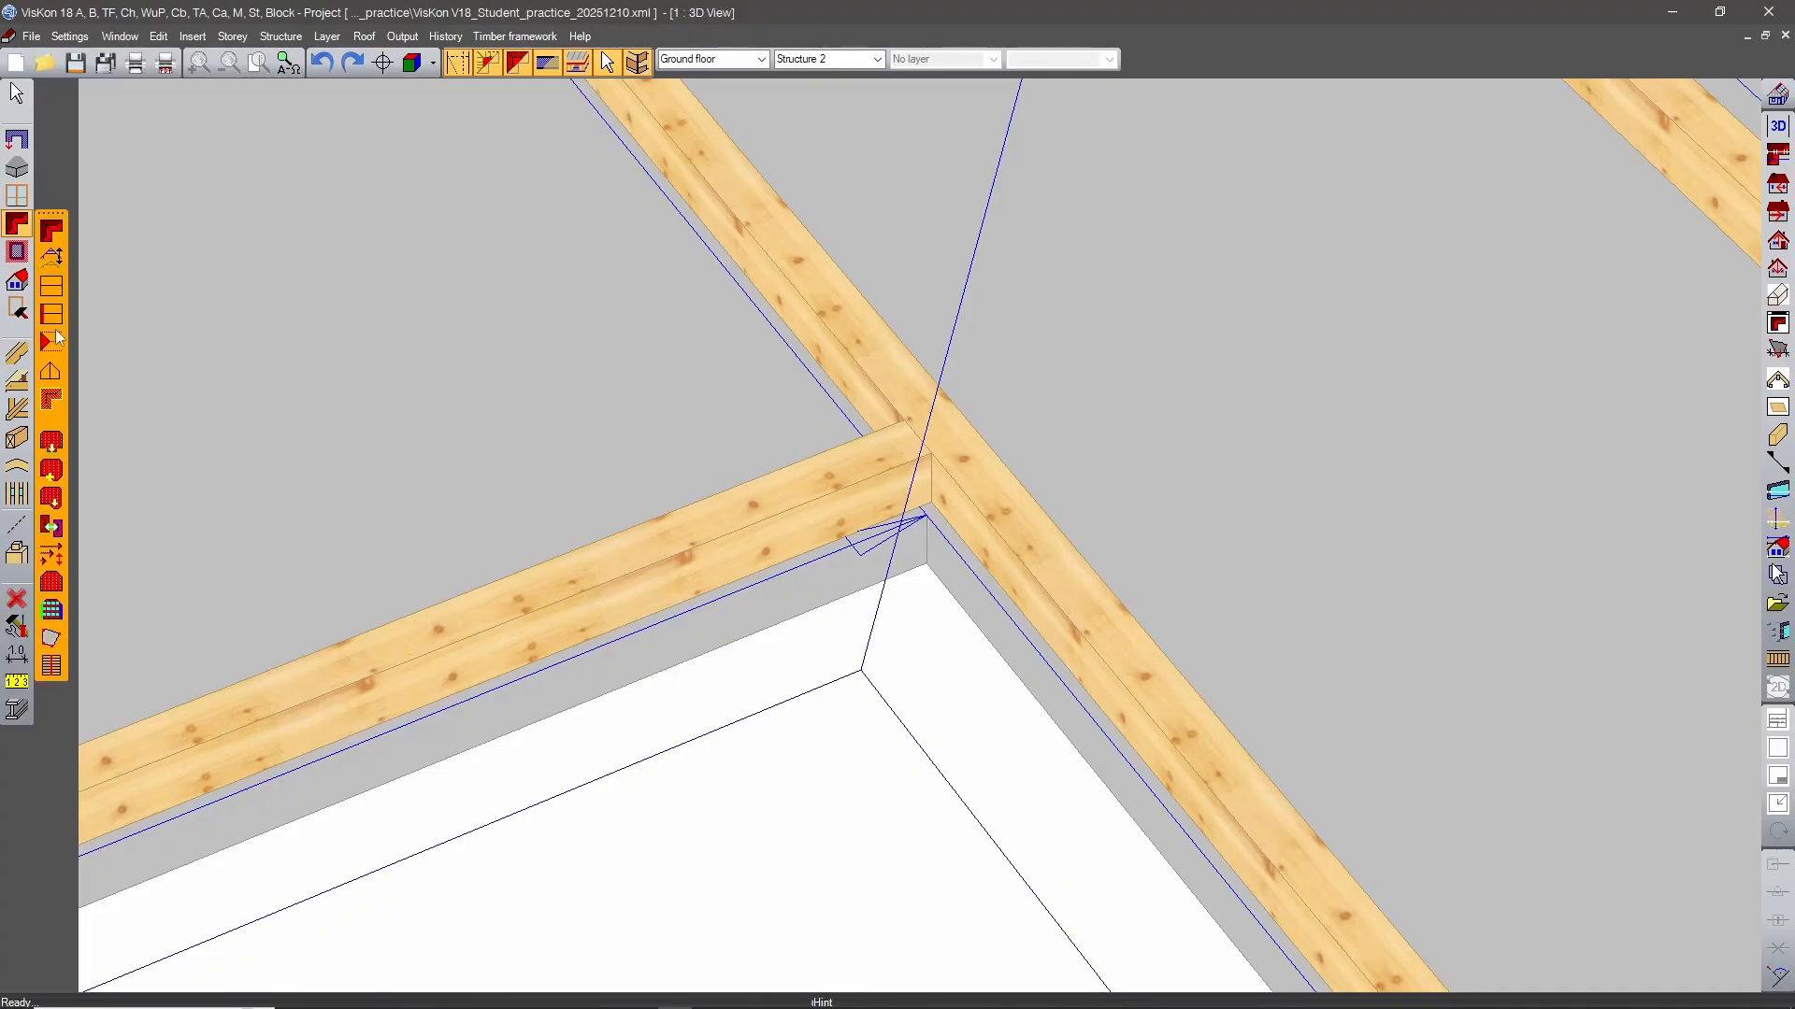
click(51, 554)
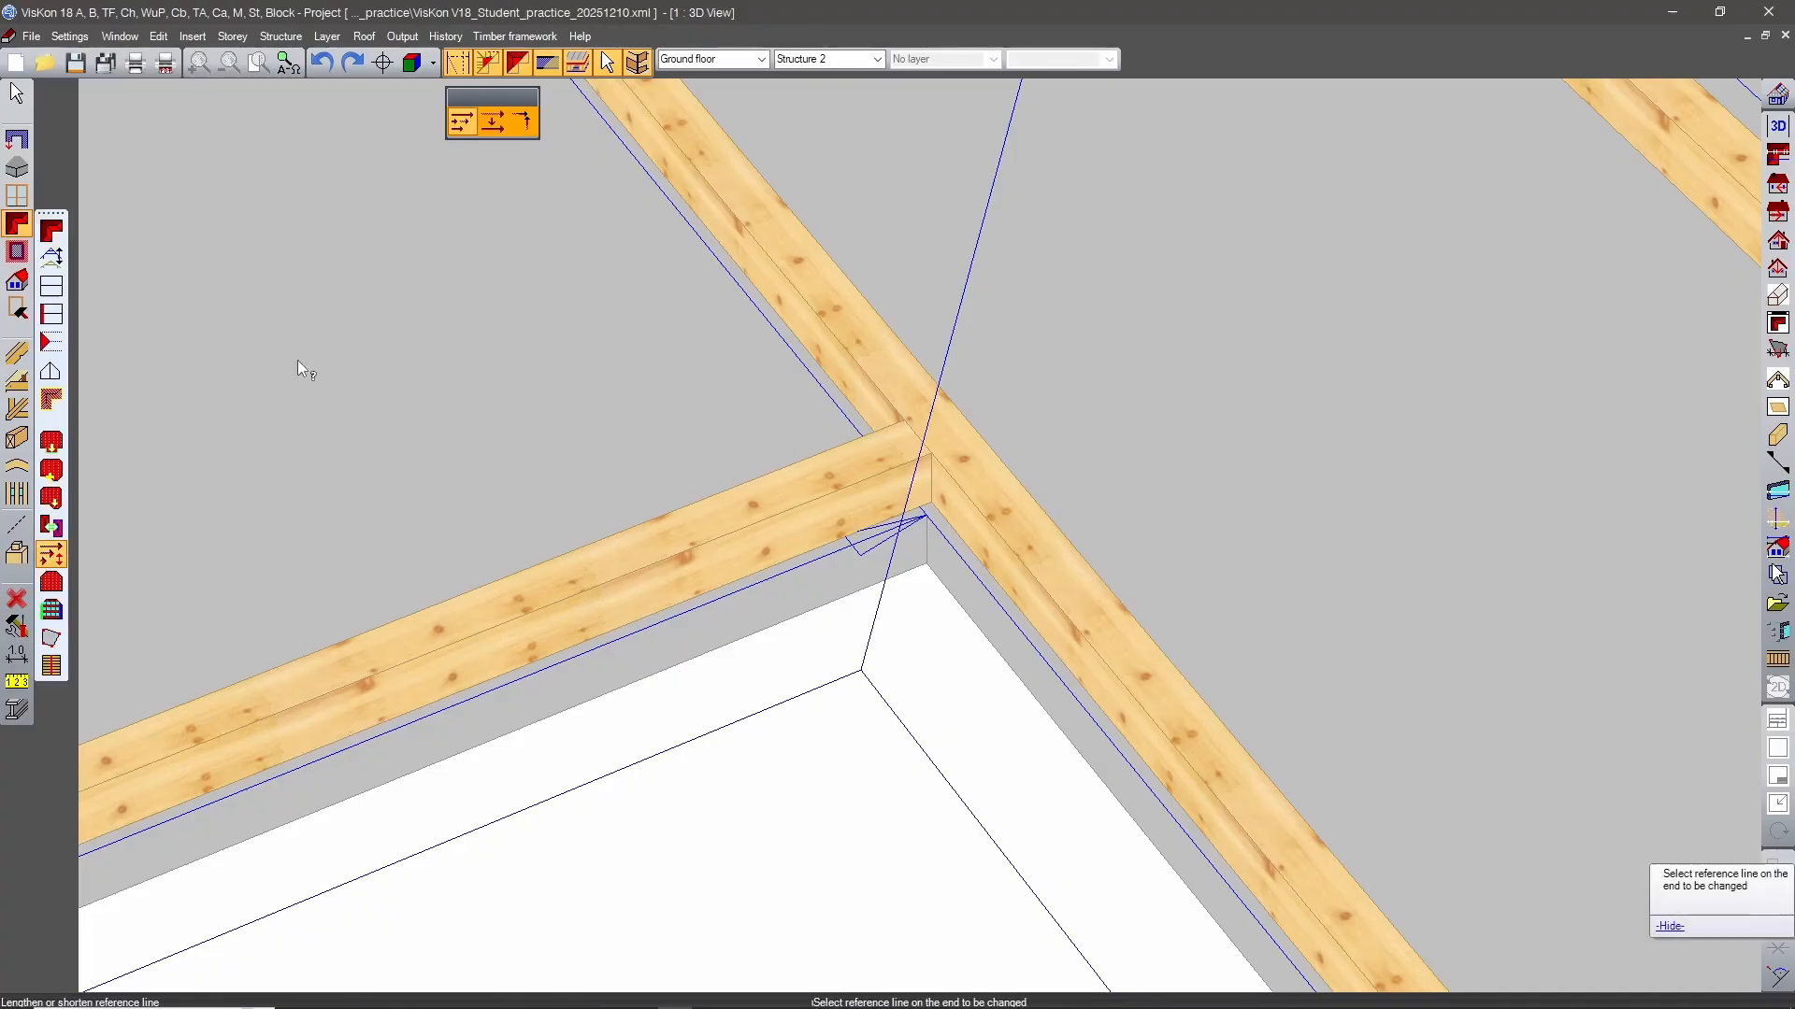
click(525, 123)
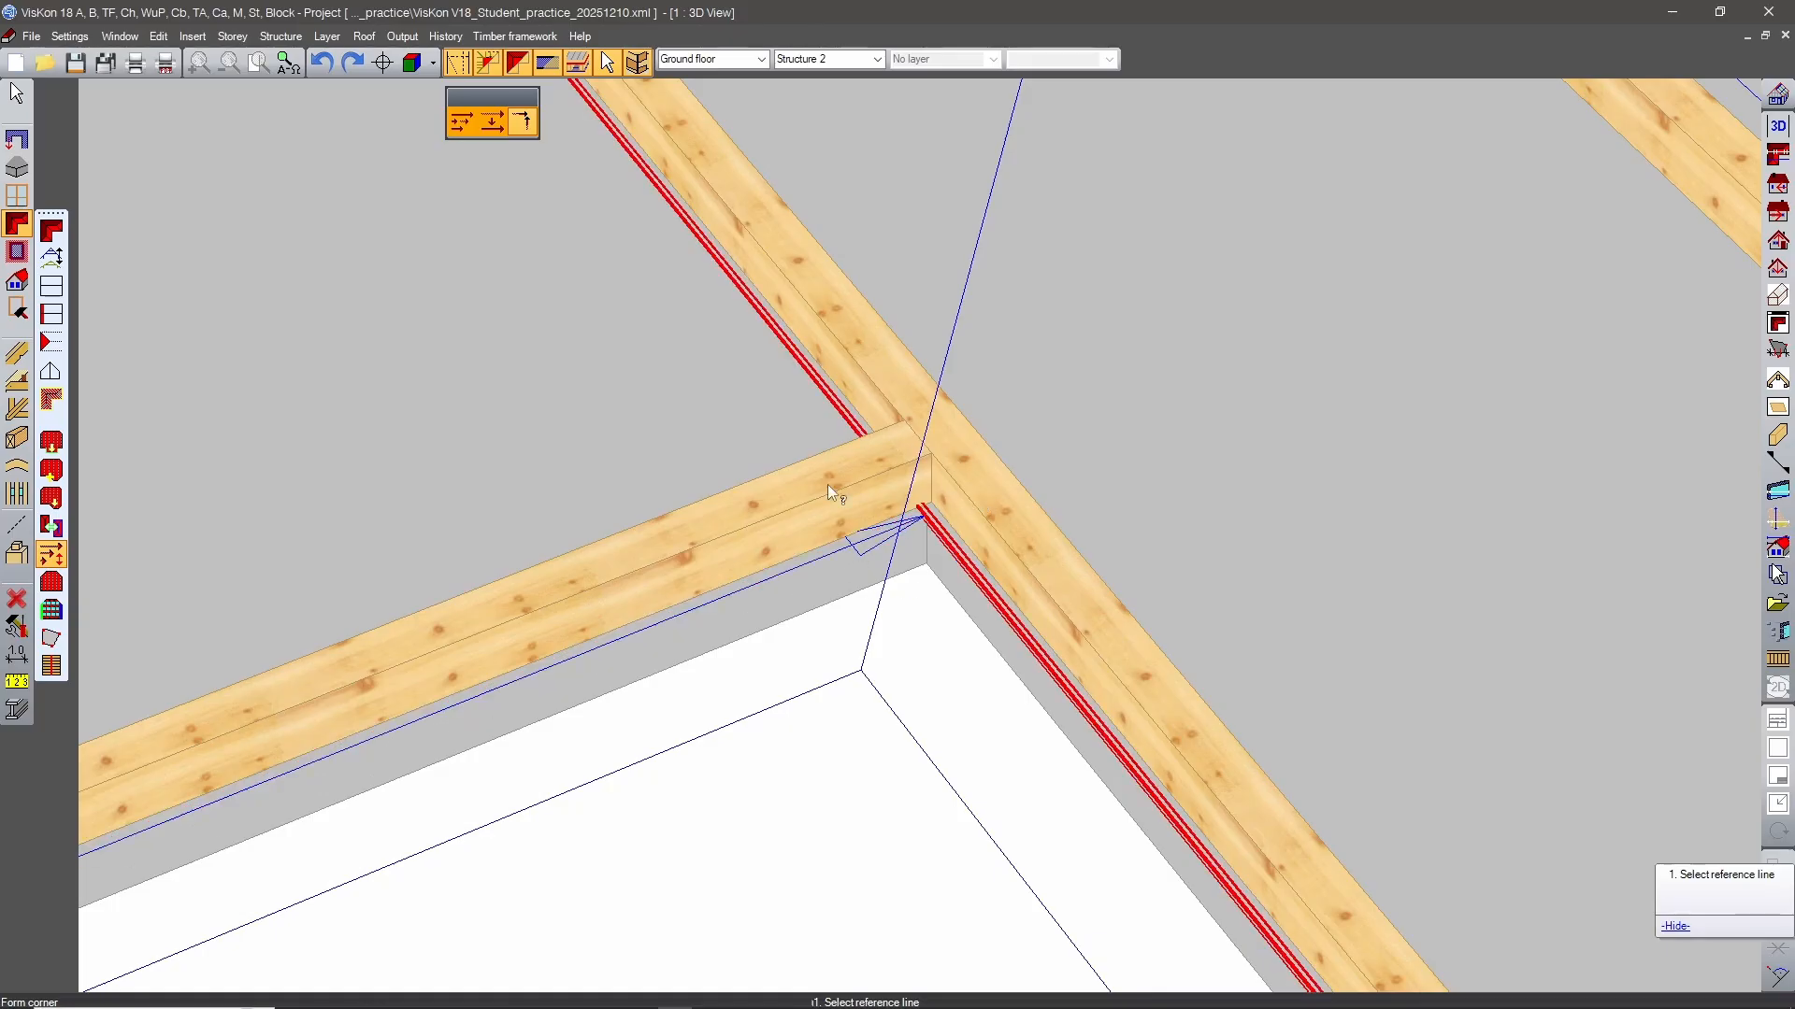
scroll(898, 587, down, 5)
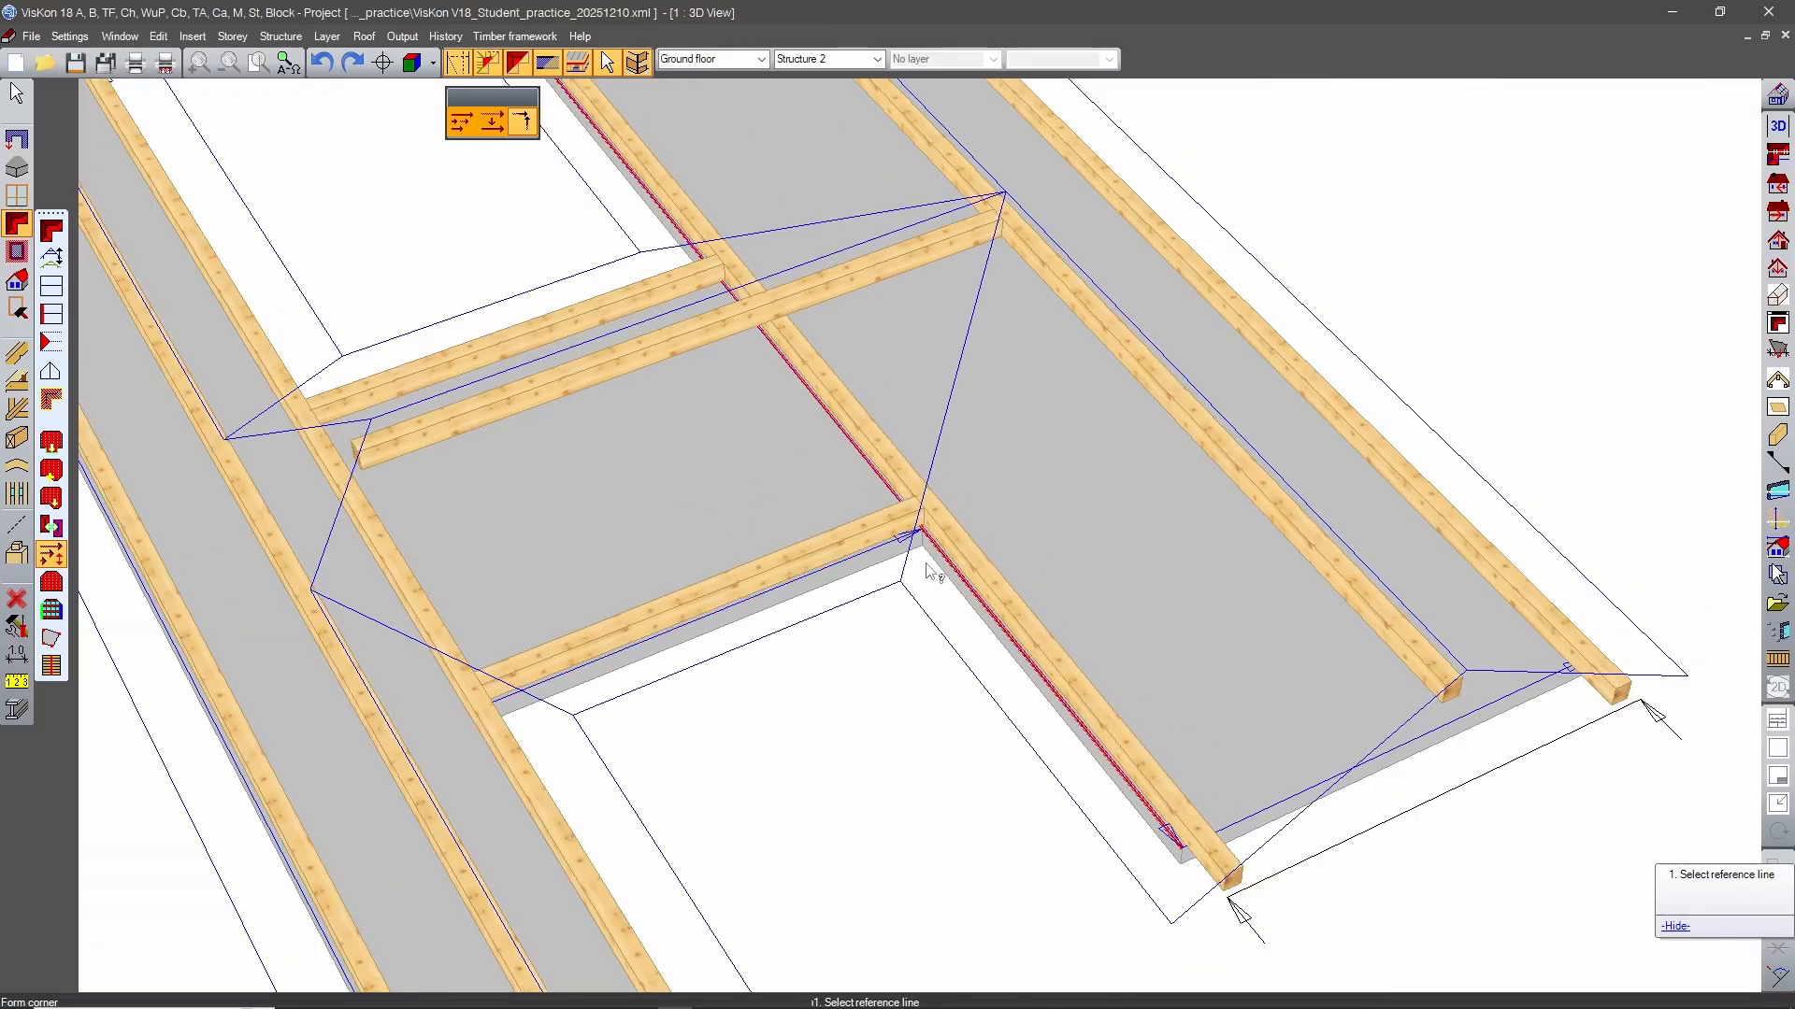
scroll(929, 560, down, 3)
scroll(922, 733, up, 5)
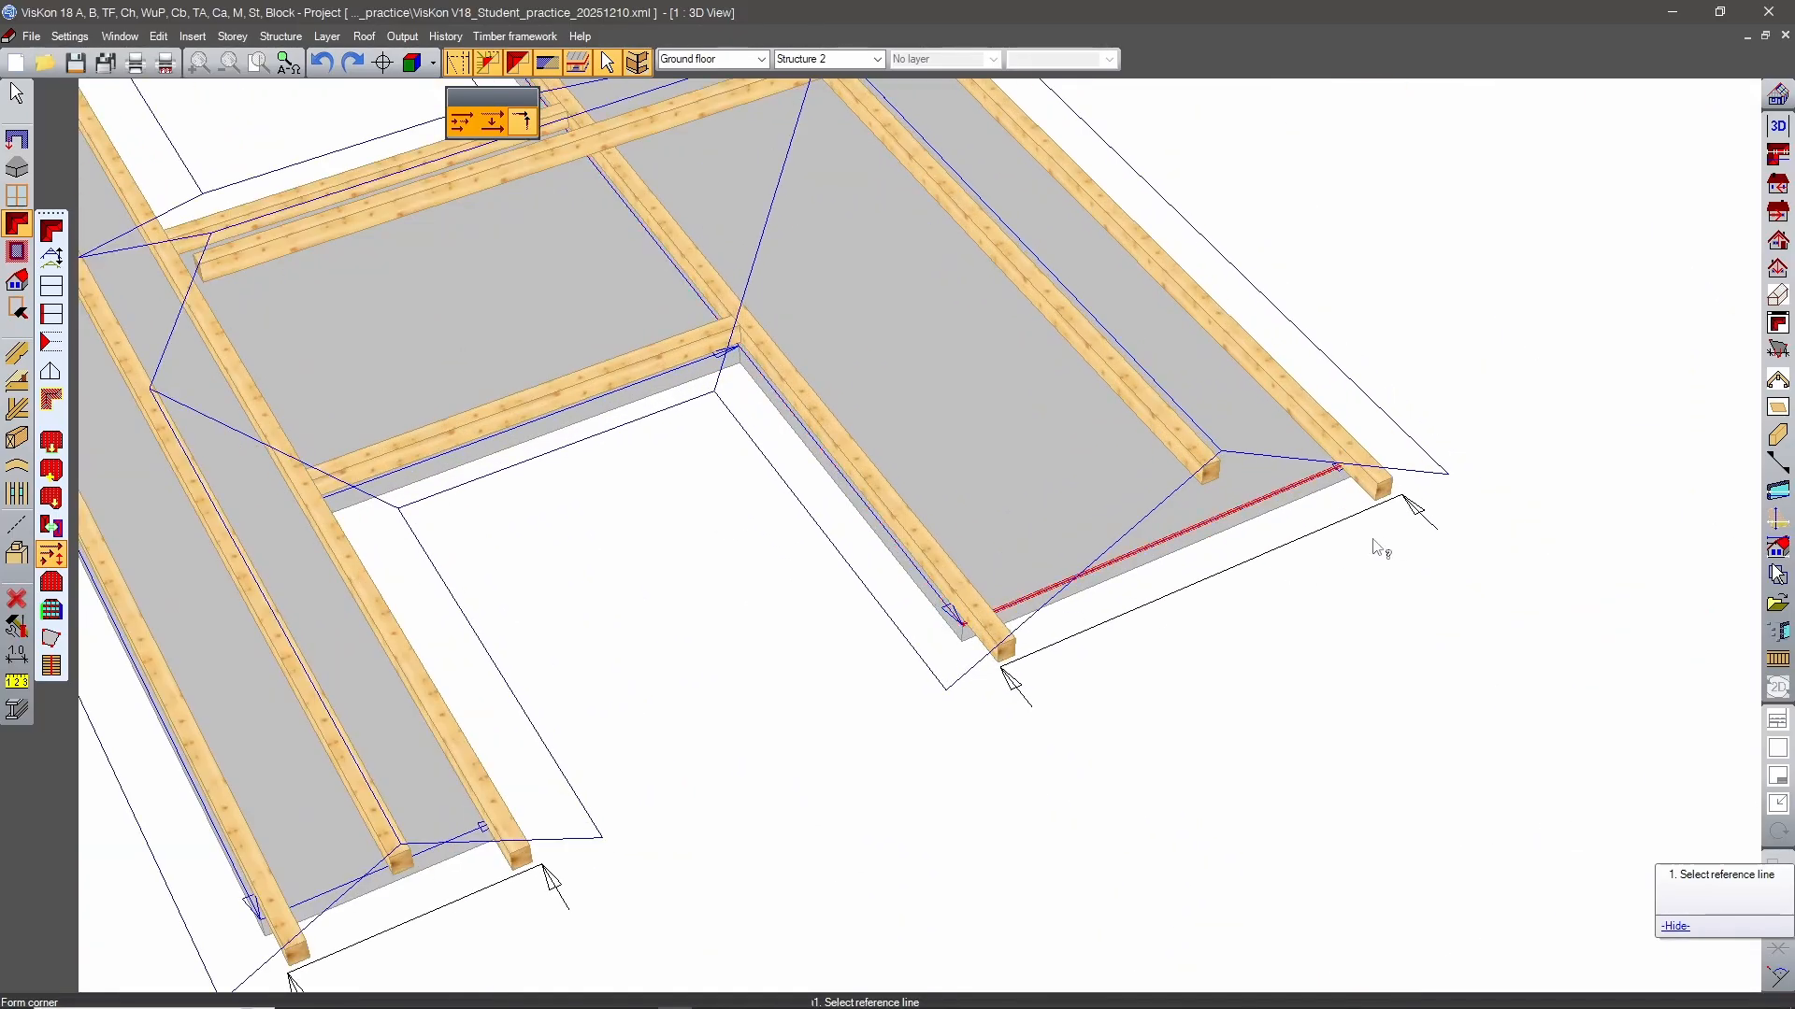
middle_drag(1378, 546, 706, 487)
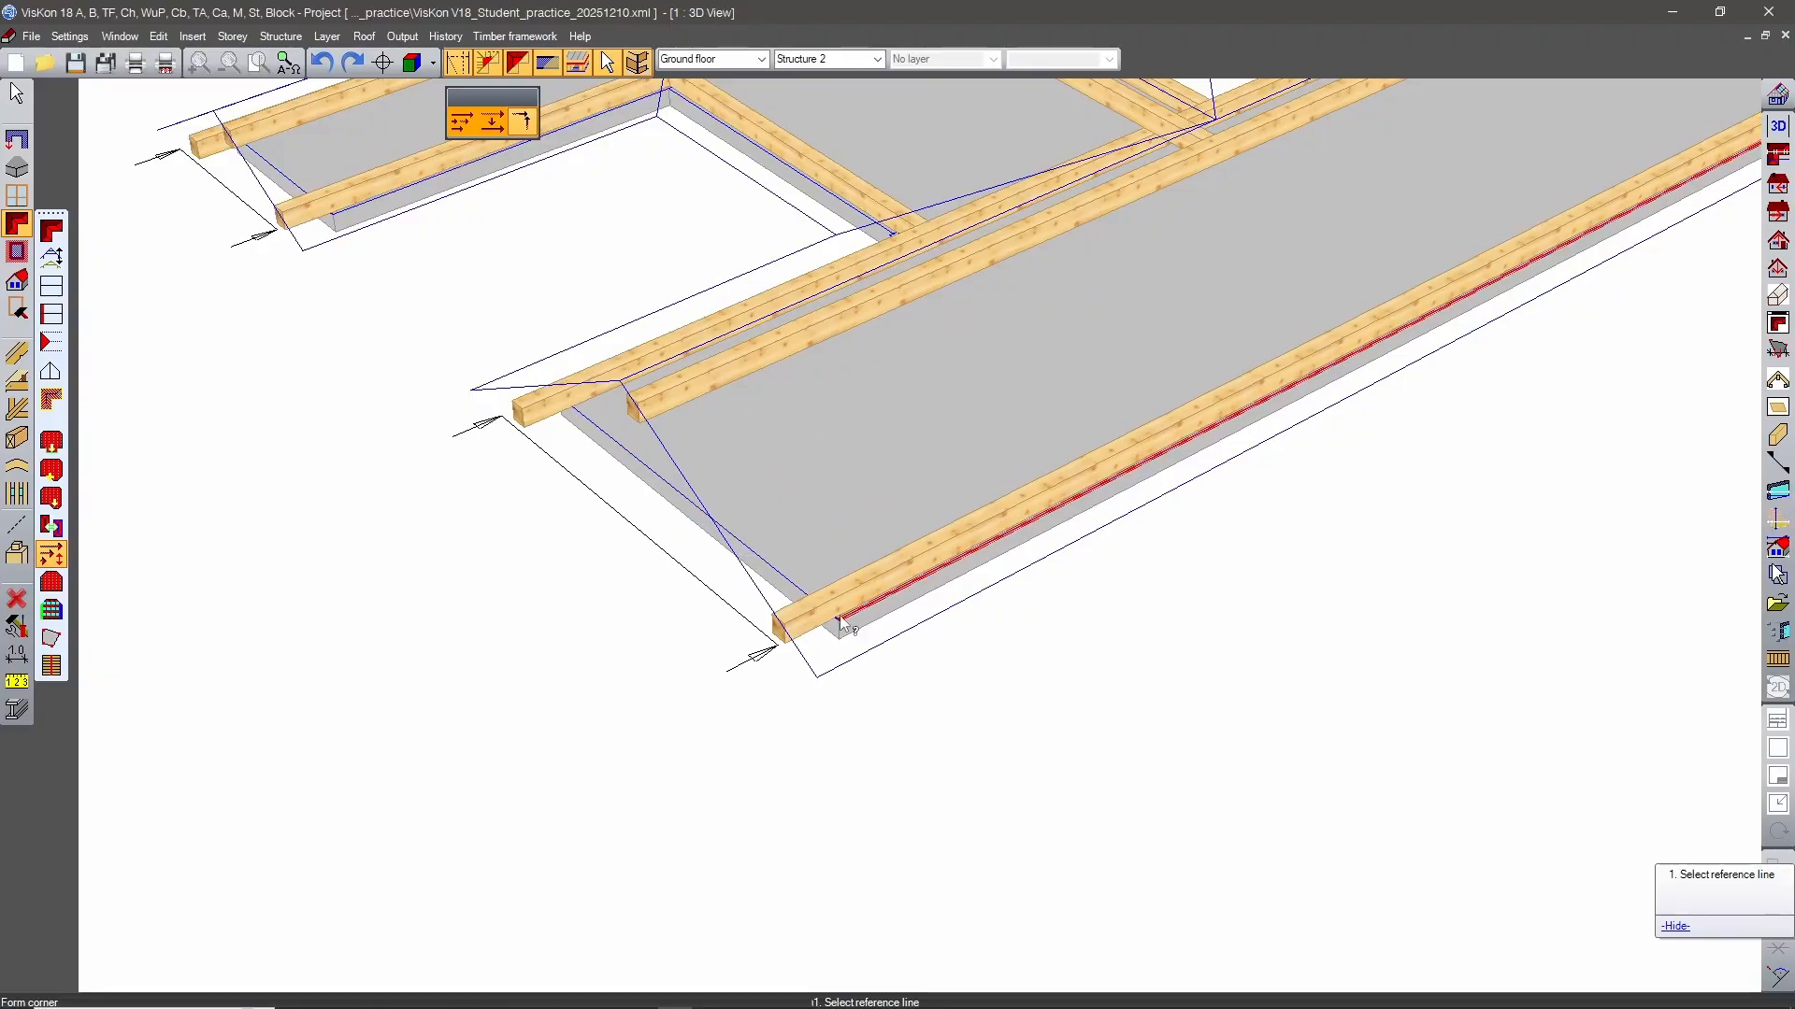
scroll(841, 620, down, 5)
middle_drag(965, 838, 869, 679)
scroll(930, 690, up, 2)
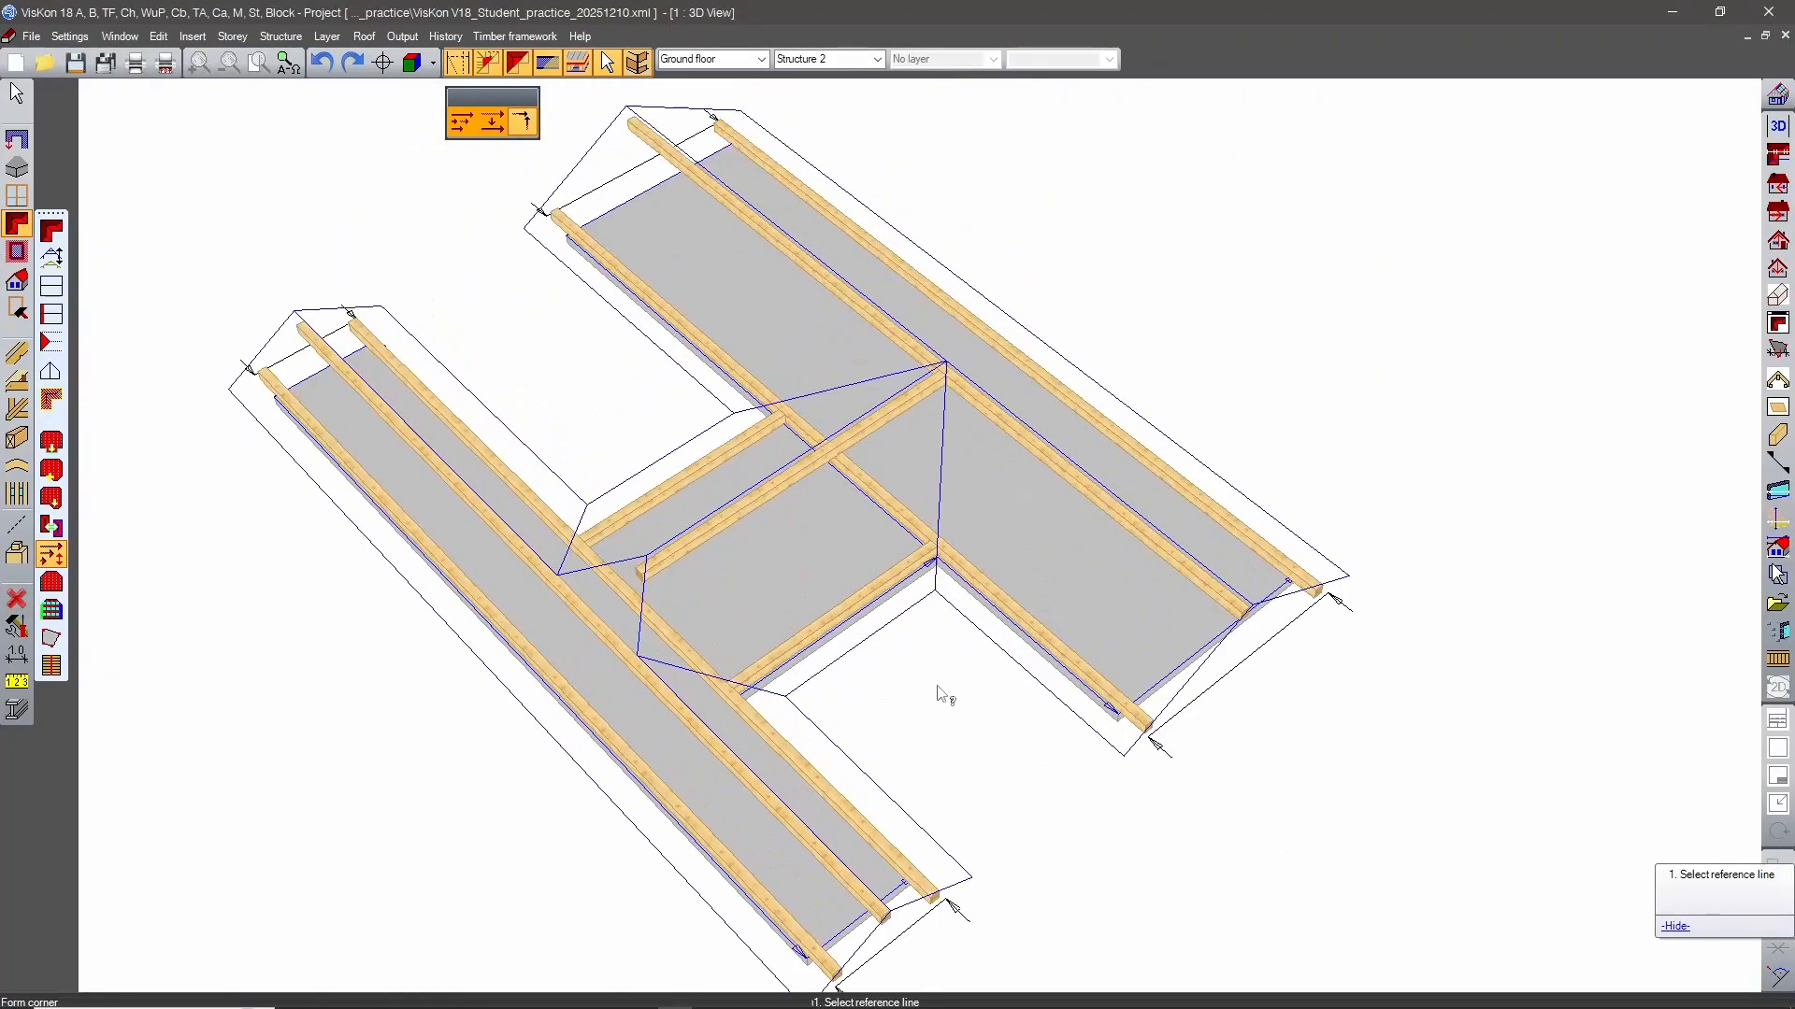
key(Escape)
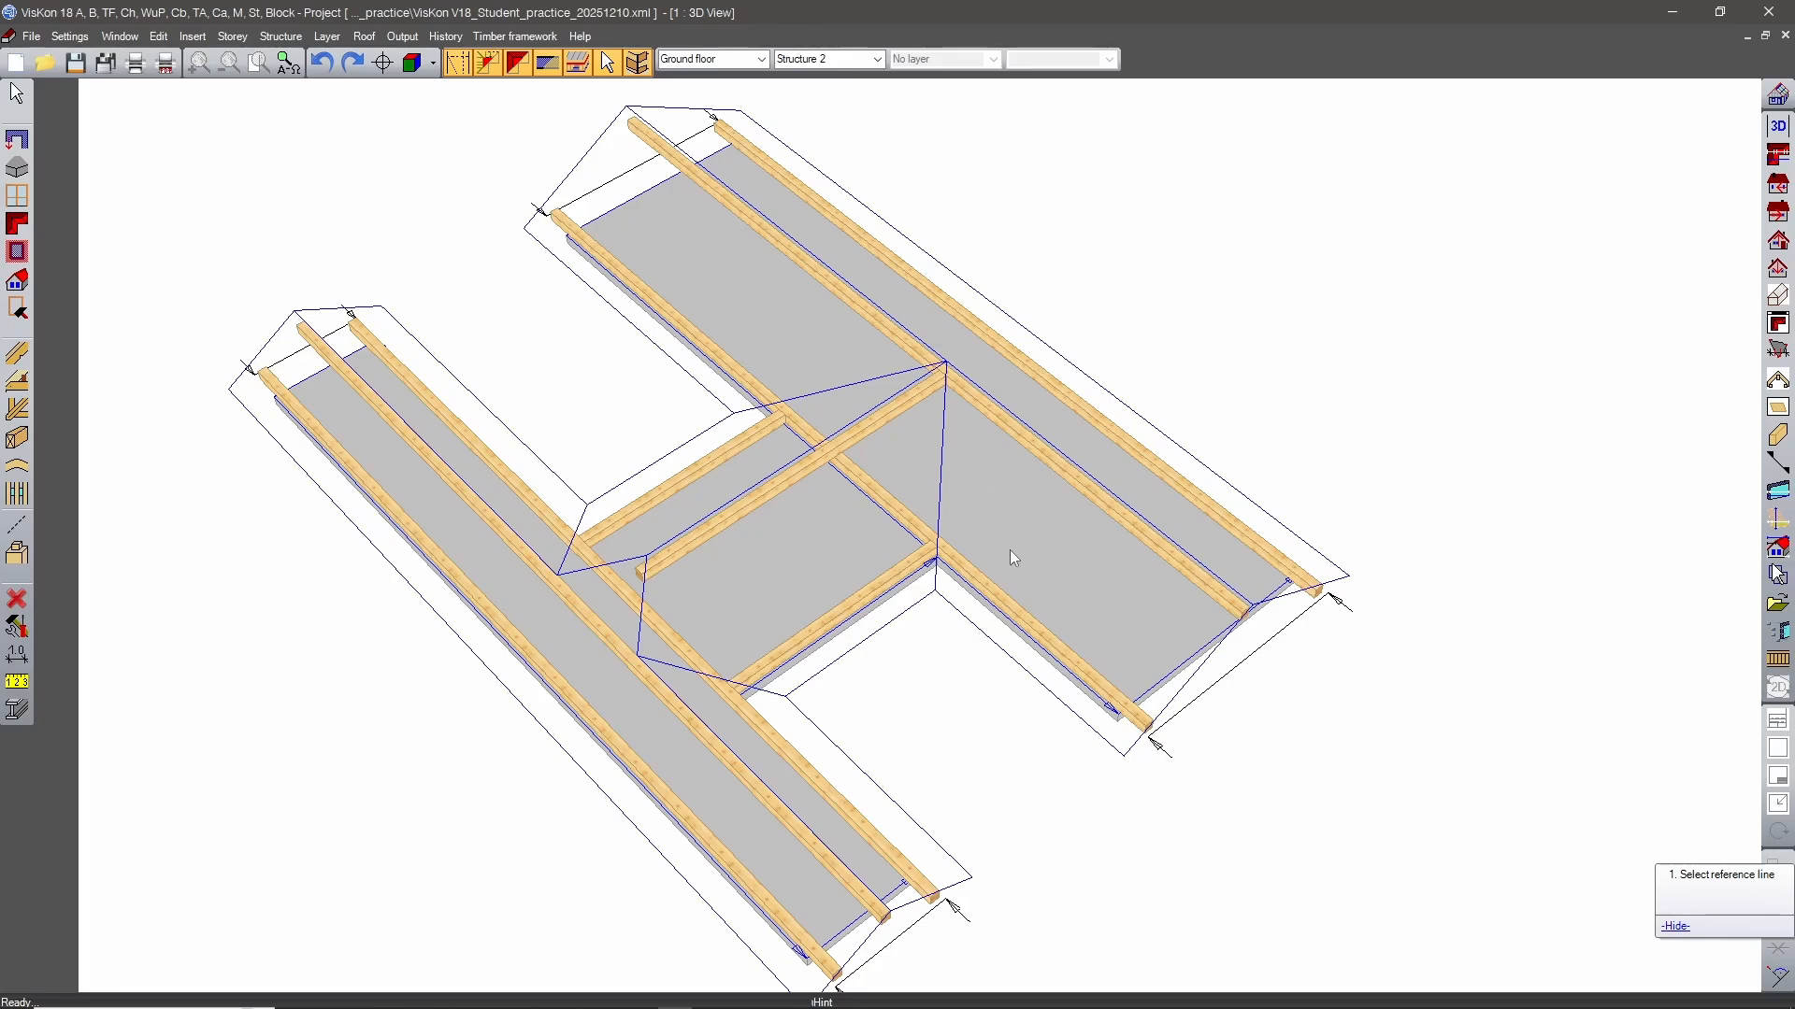
Insert valley rafters 12 cm wide and 24 cm high in C24 along both valleys between the connecting roof and the wide wing.
middle_drag(1011, 553, 1080, 648)
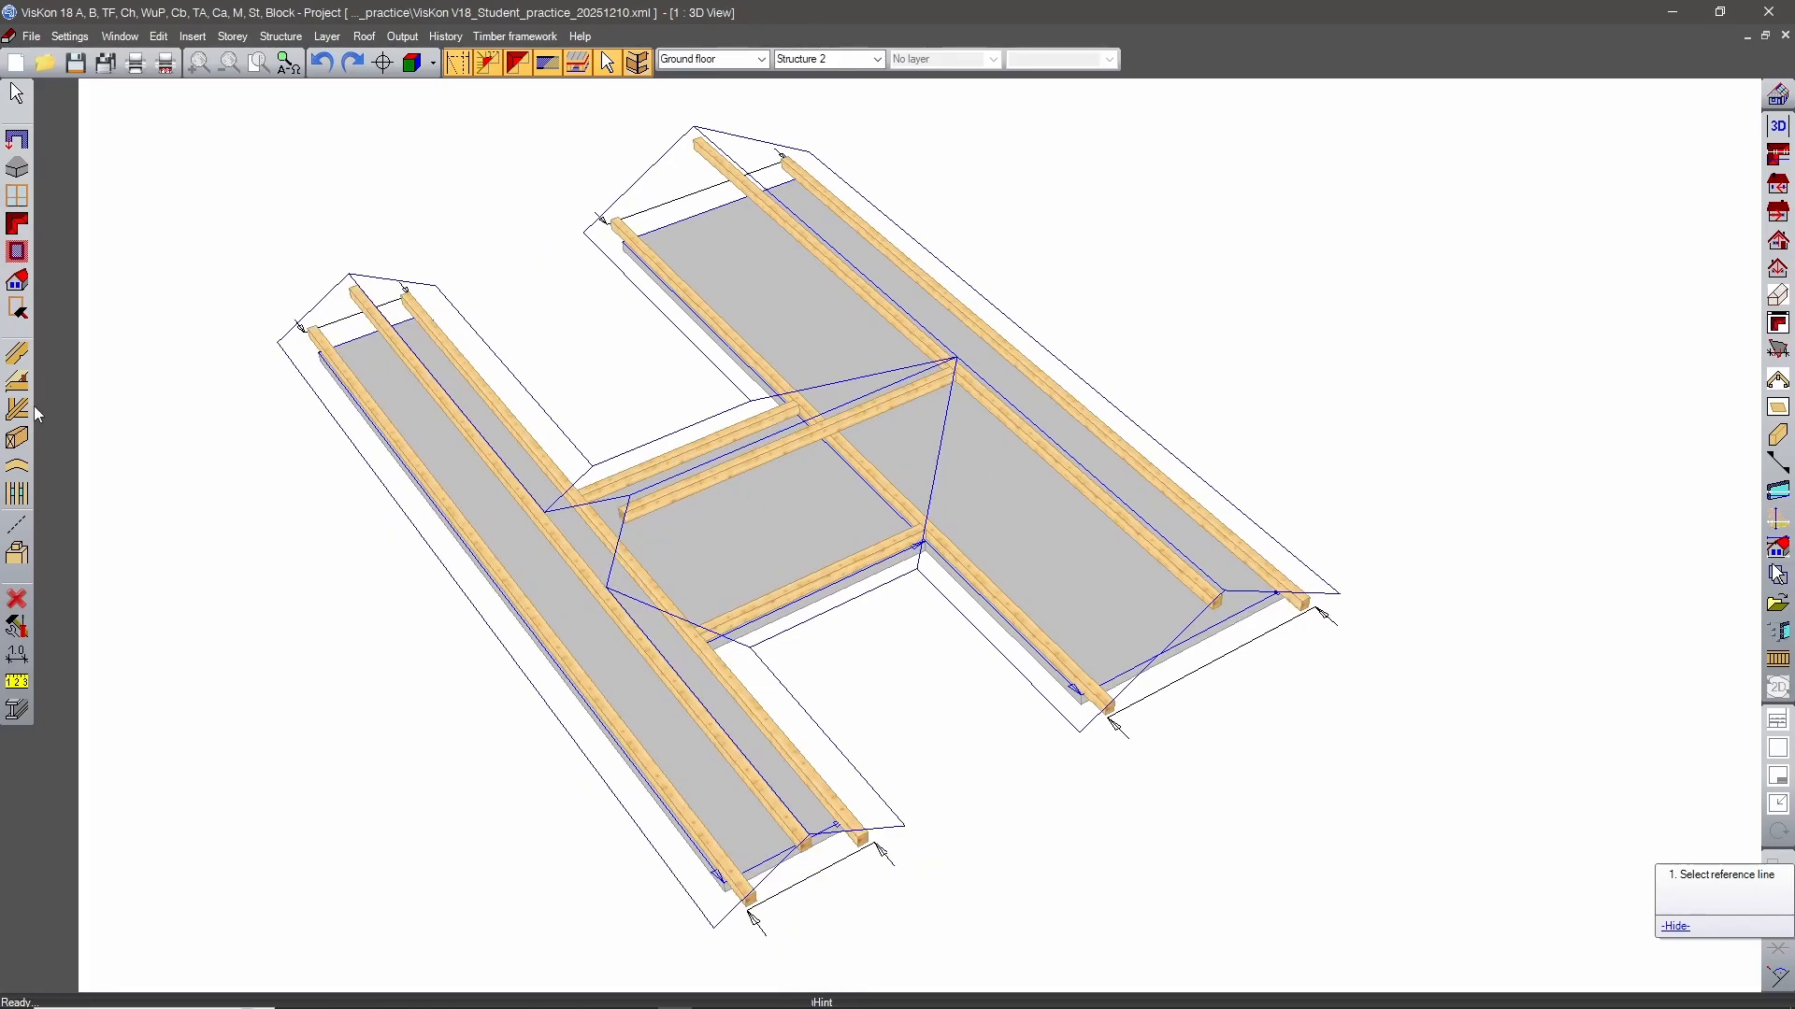
click(955, 456)
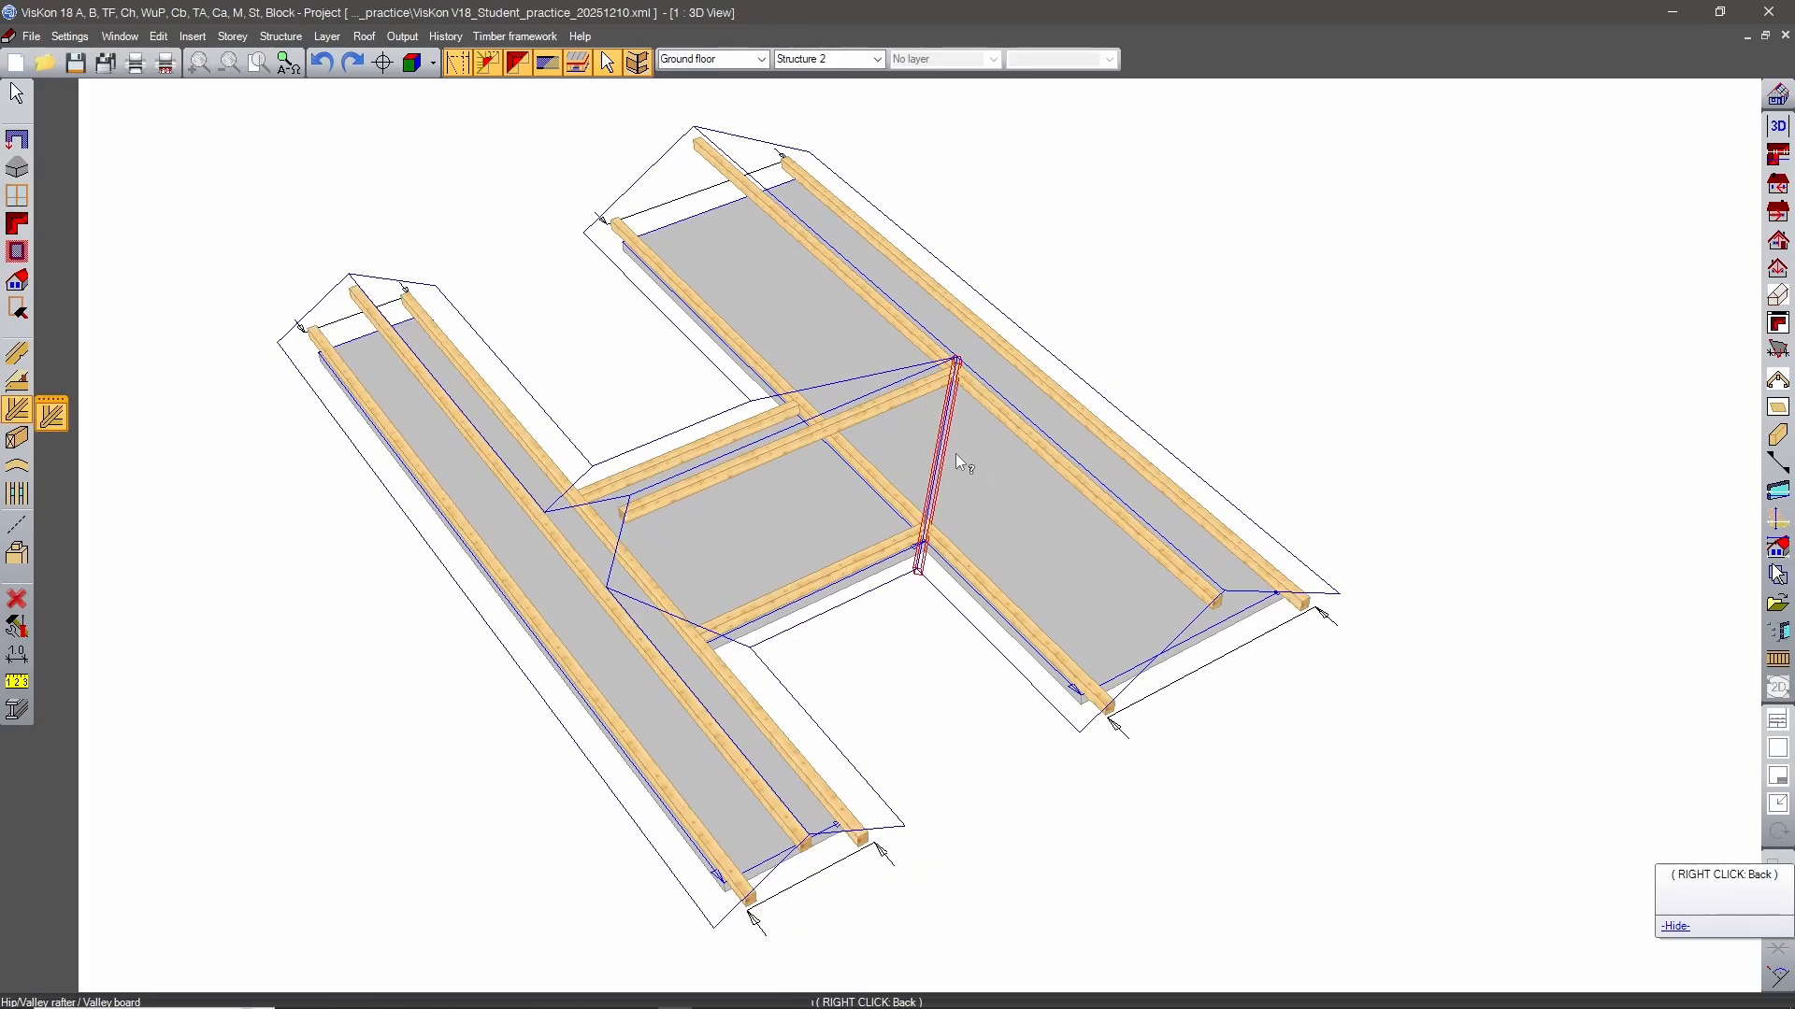
click(950, 452)
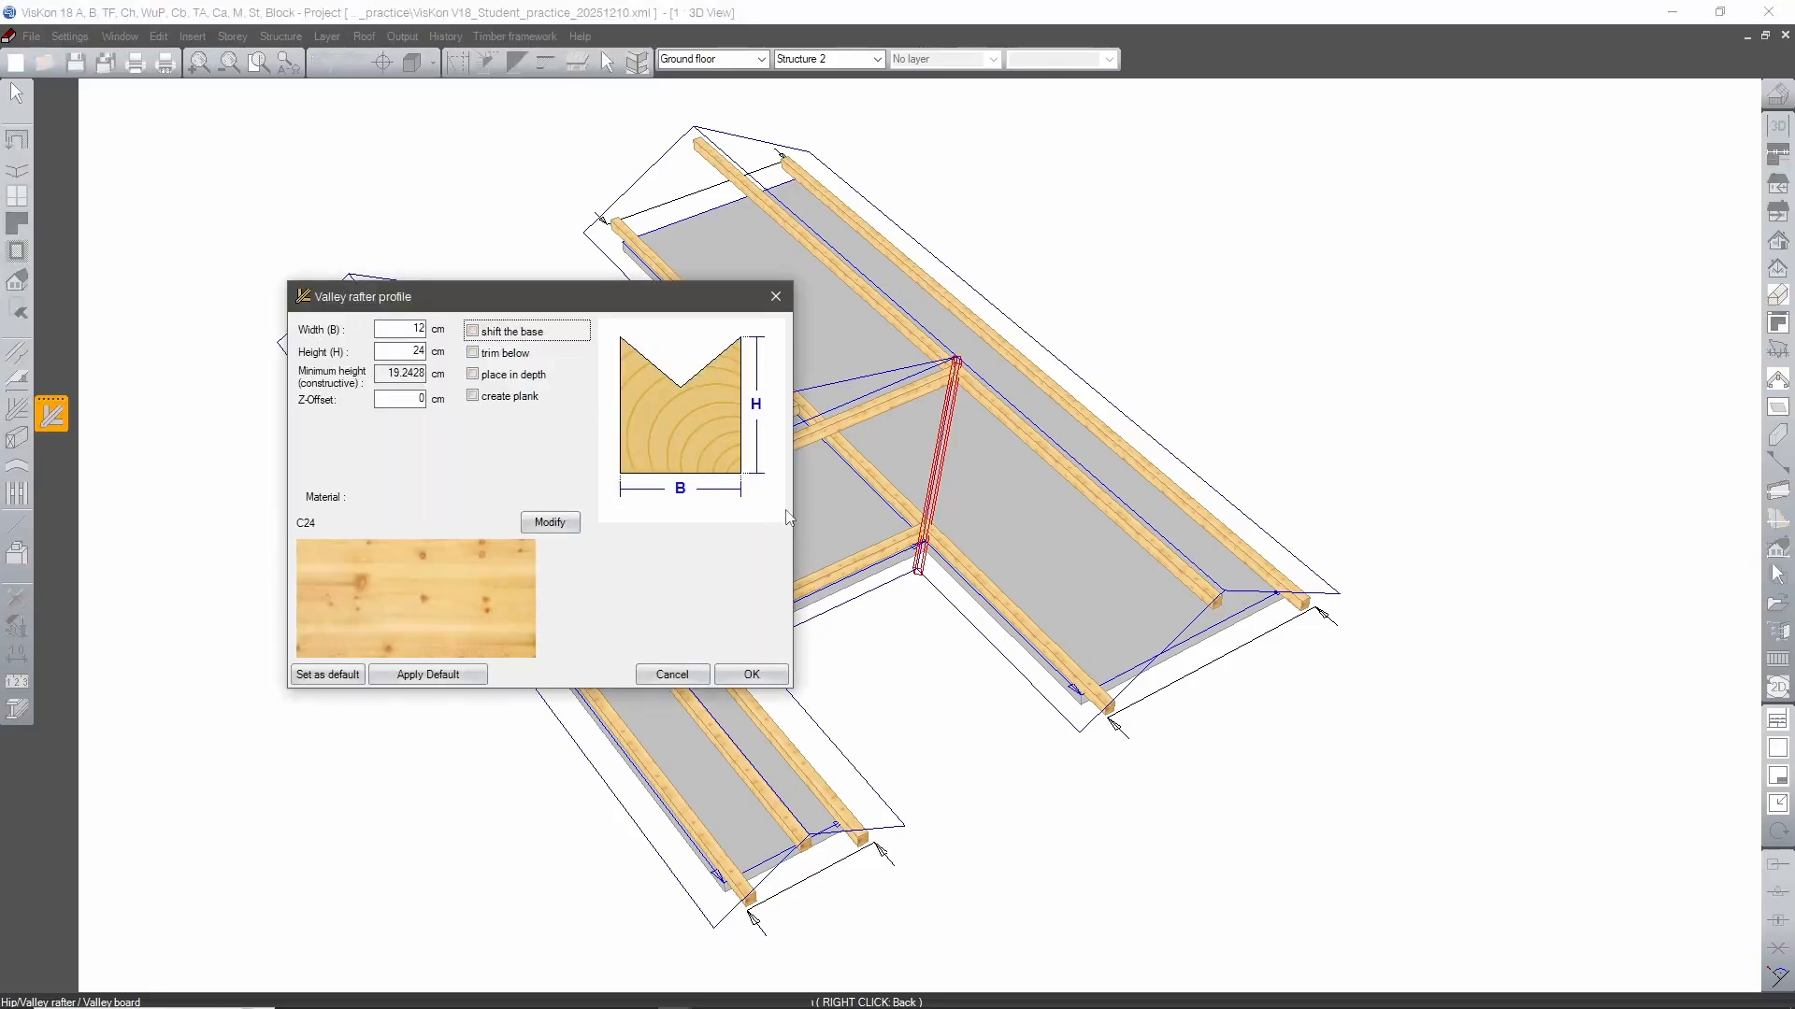
drag(577, 310, 585, 288)
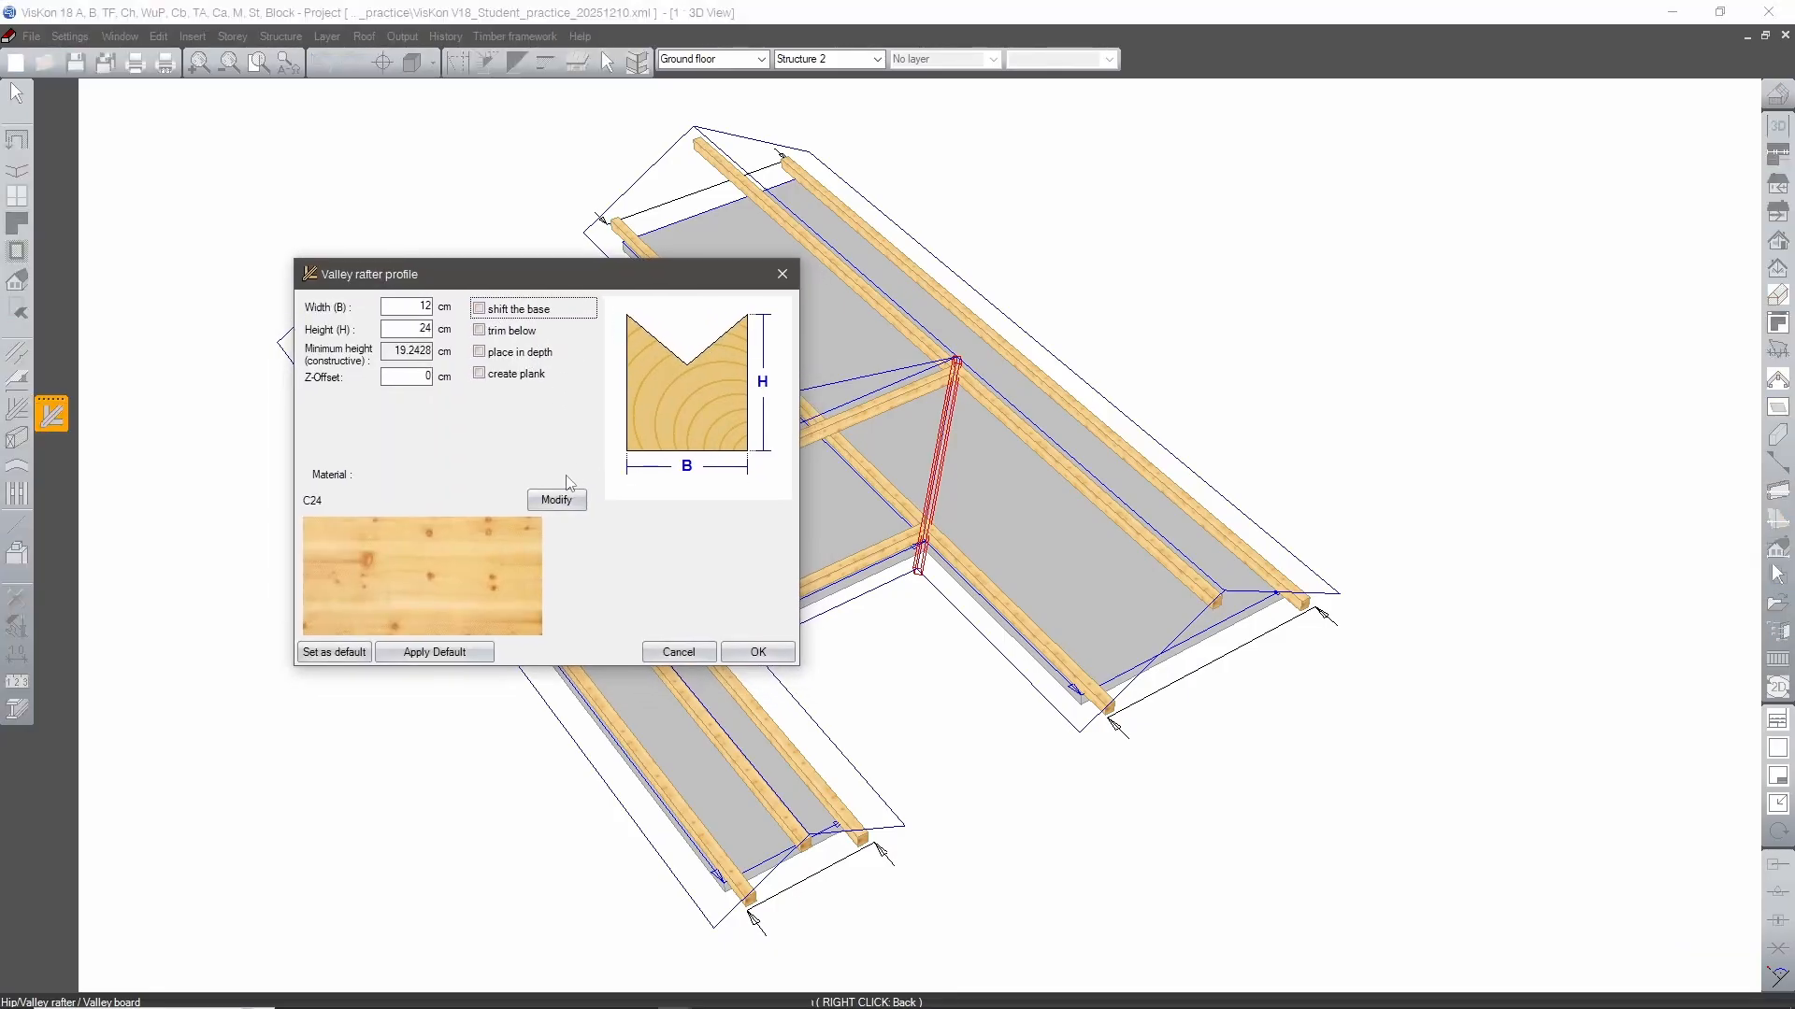
click(756, 652)
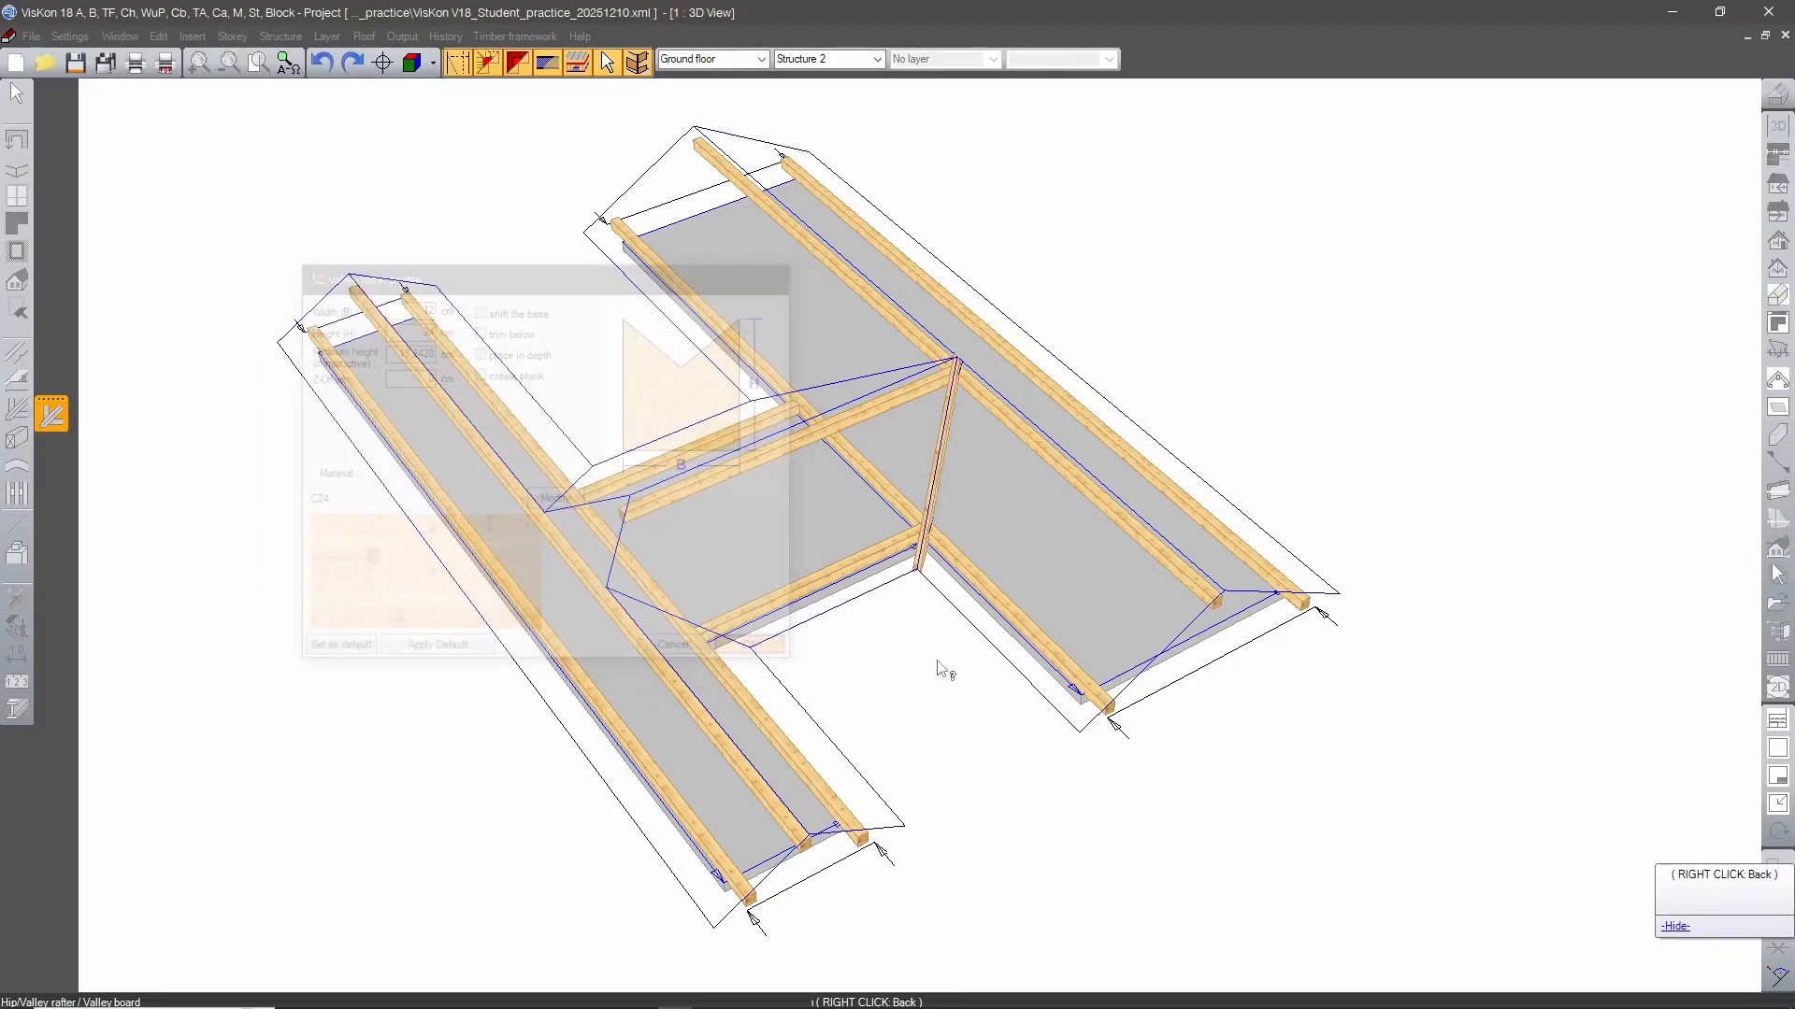
middle_drag(654, 578, 935, 649)
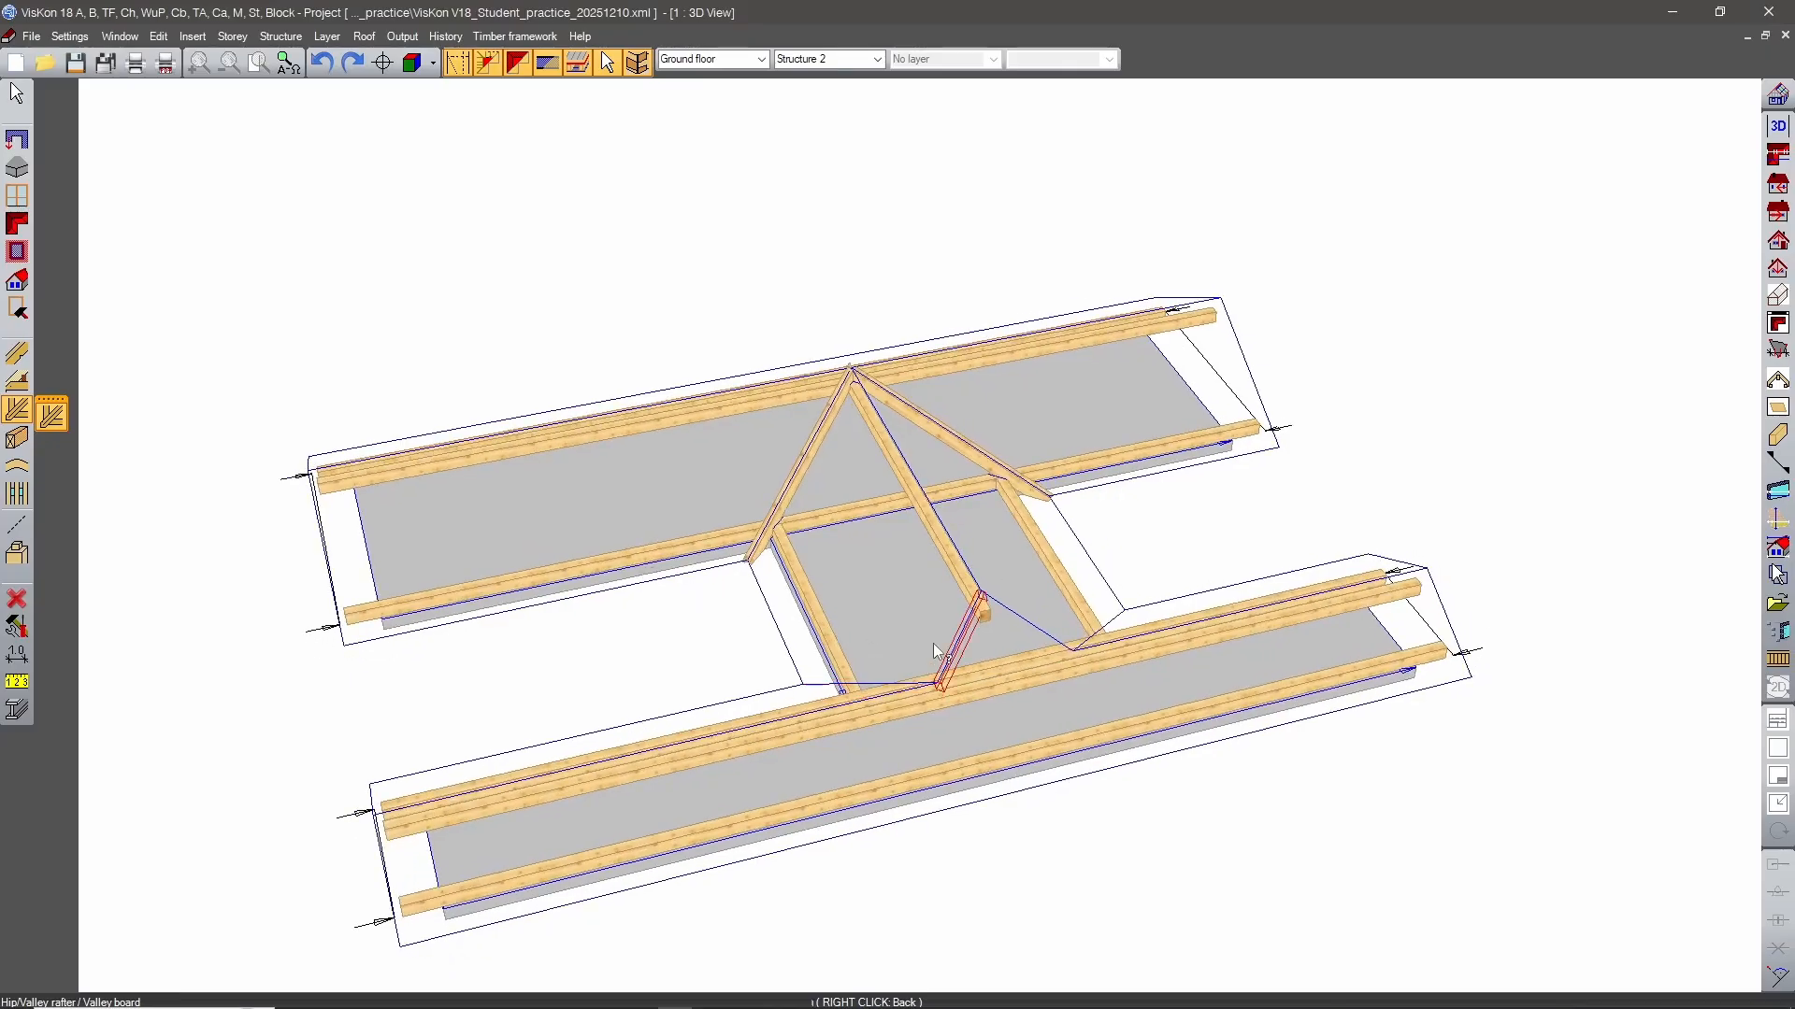
Insert 12 × 24 cm C24 hip rafters with a shifted base along both hip lines at the connecting roof's narrow-wing end.
click(961, 630)
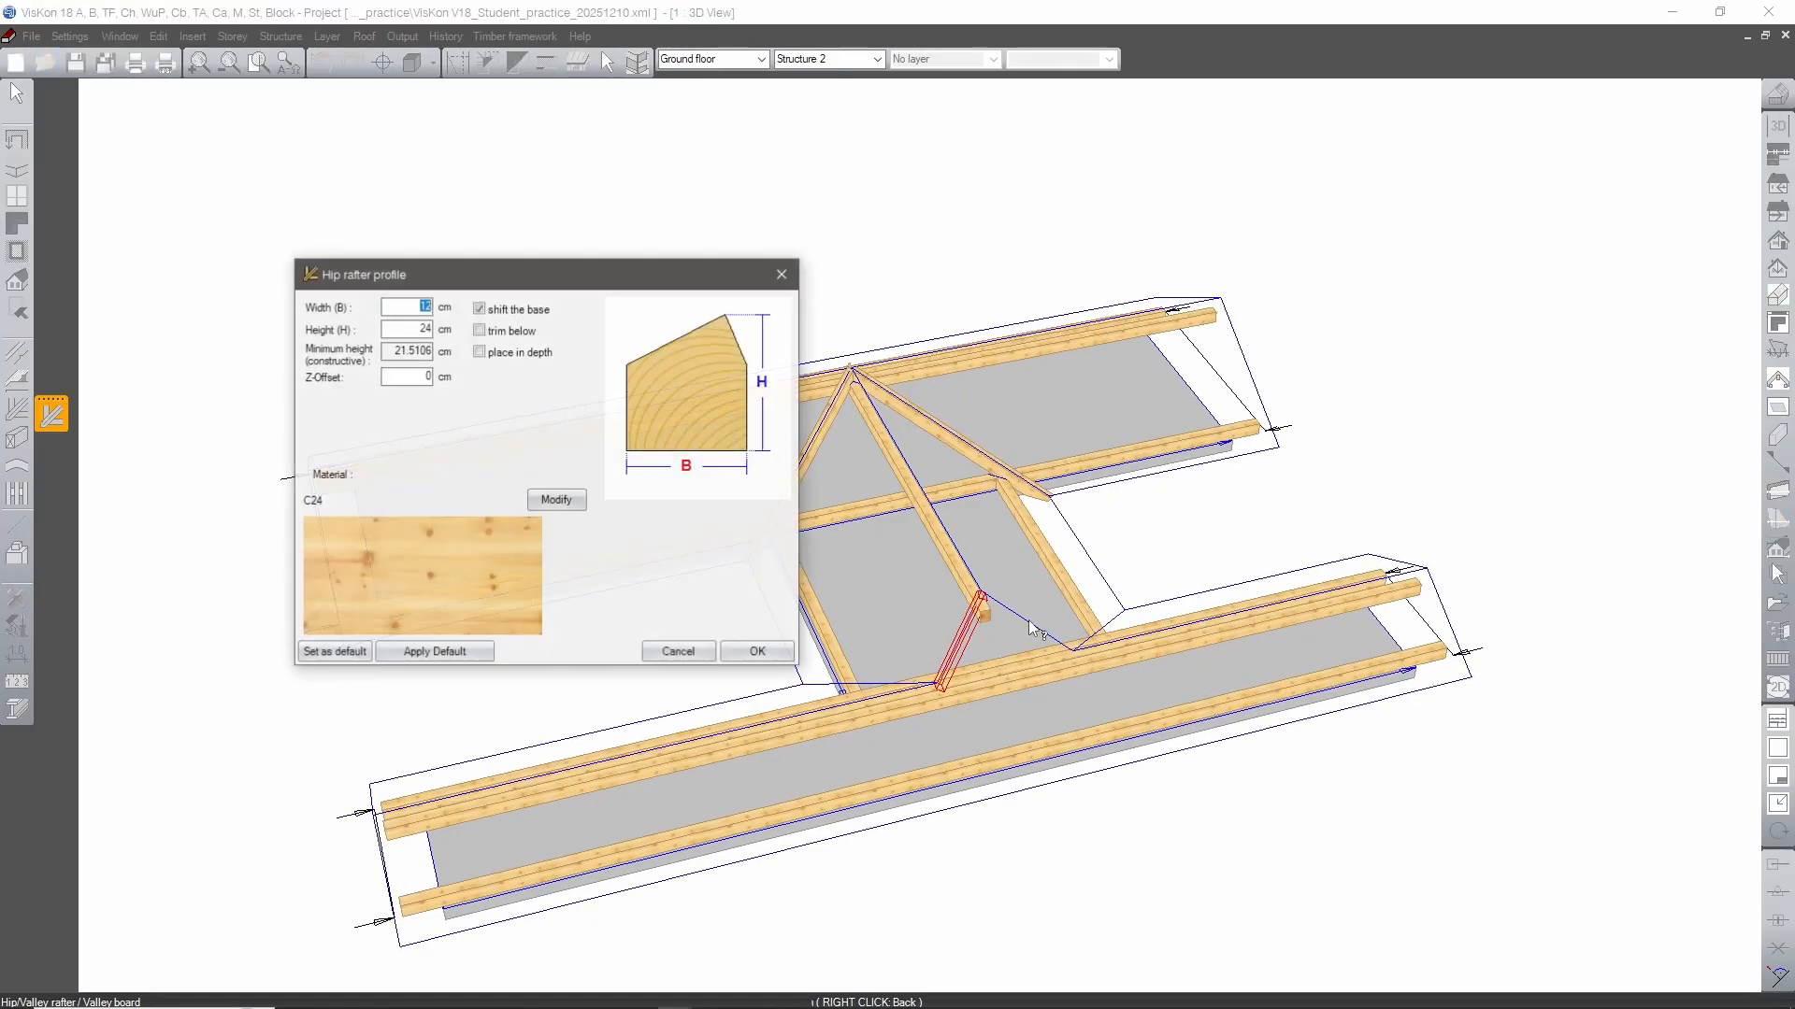
click(779, 653)
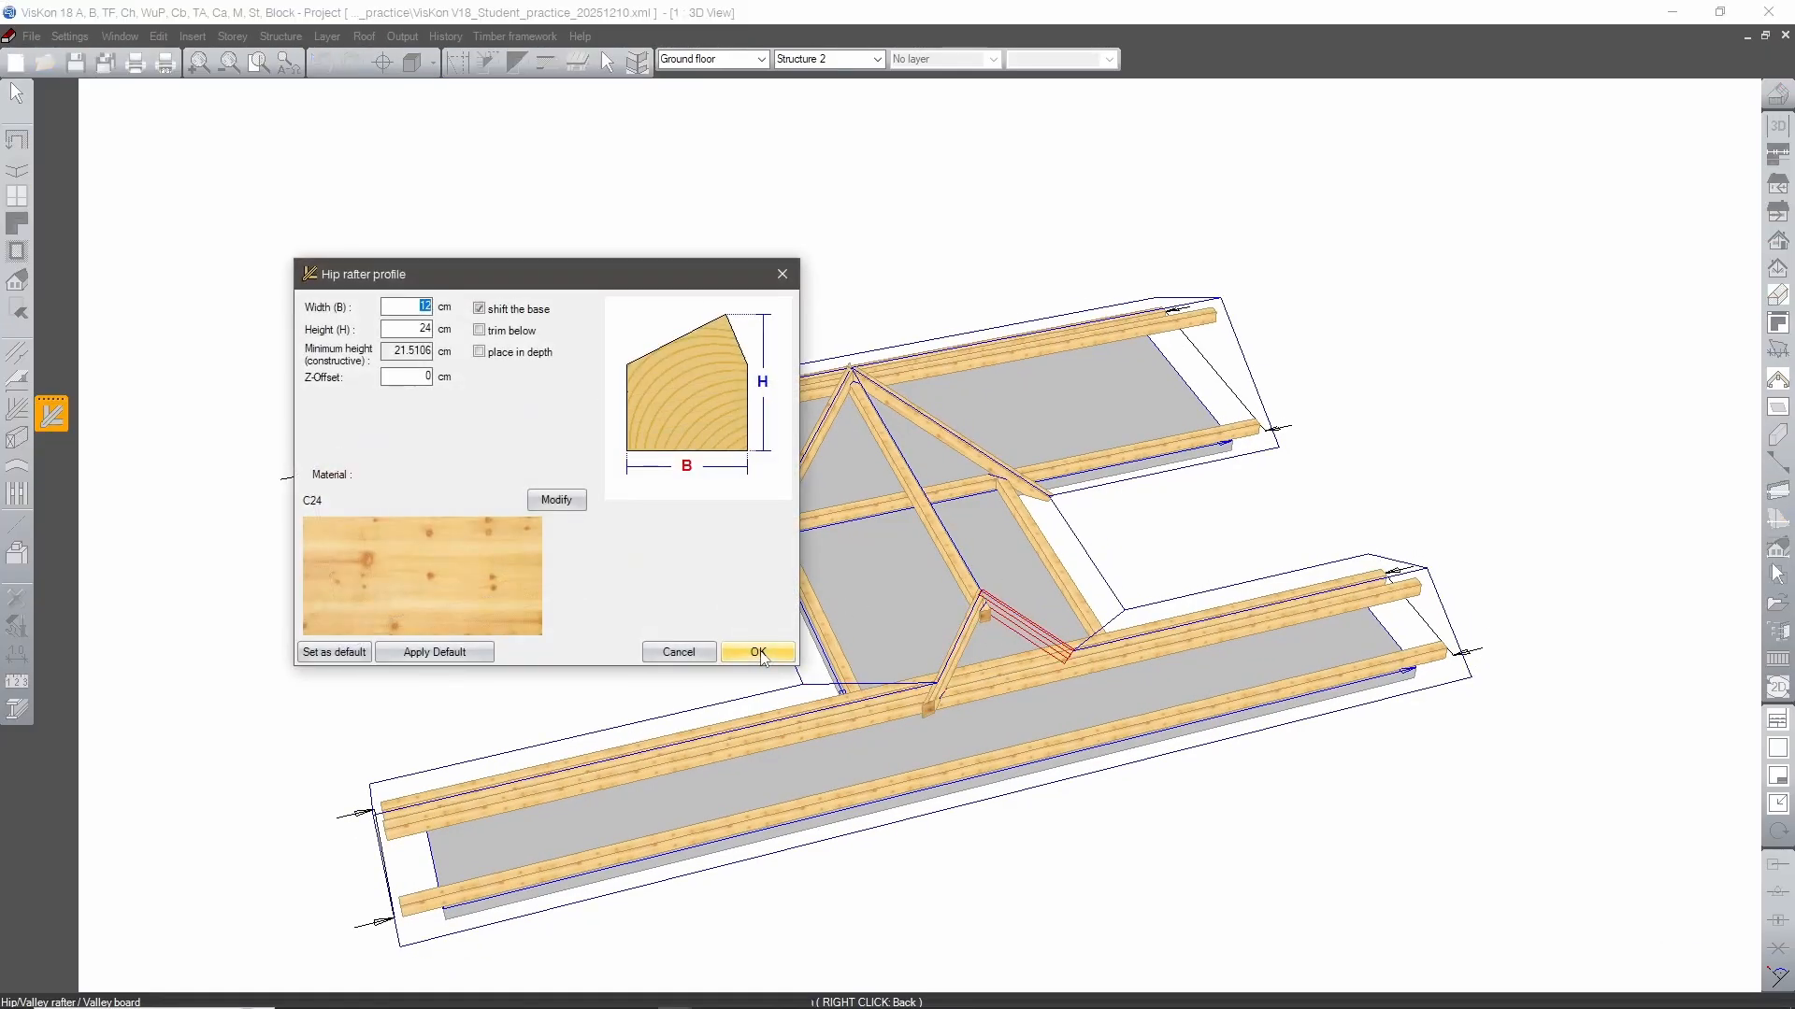
click(759, 654)
Insert 12 × 24 cm C24 valley rafters along both valleys between the connecting roof and the narrow wing.
middle_drag(994, 565, 886, 630)
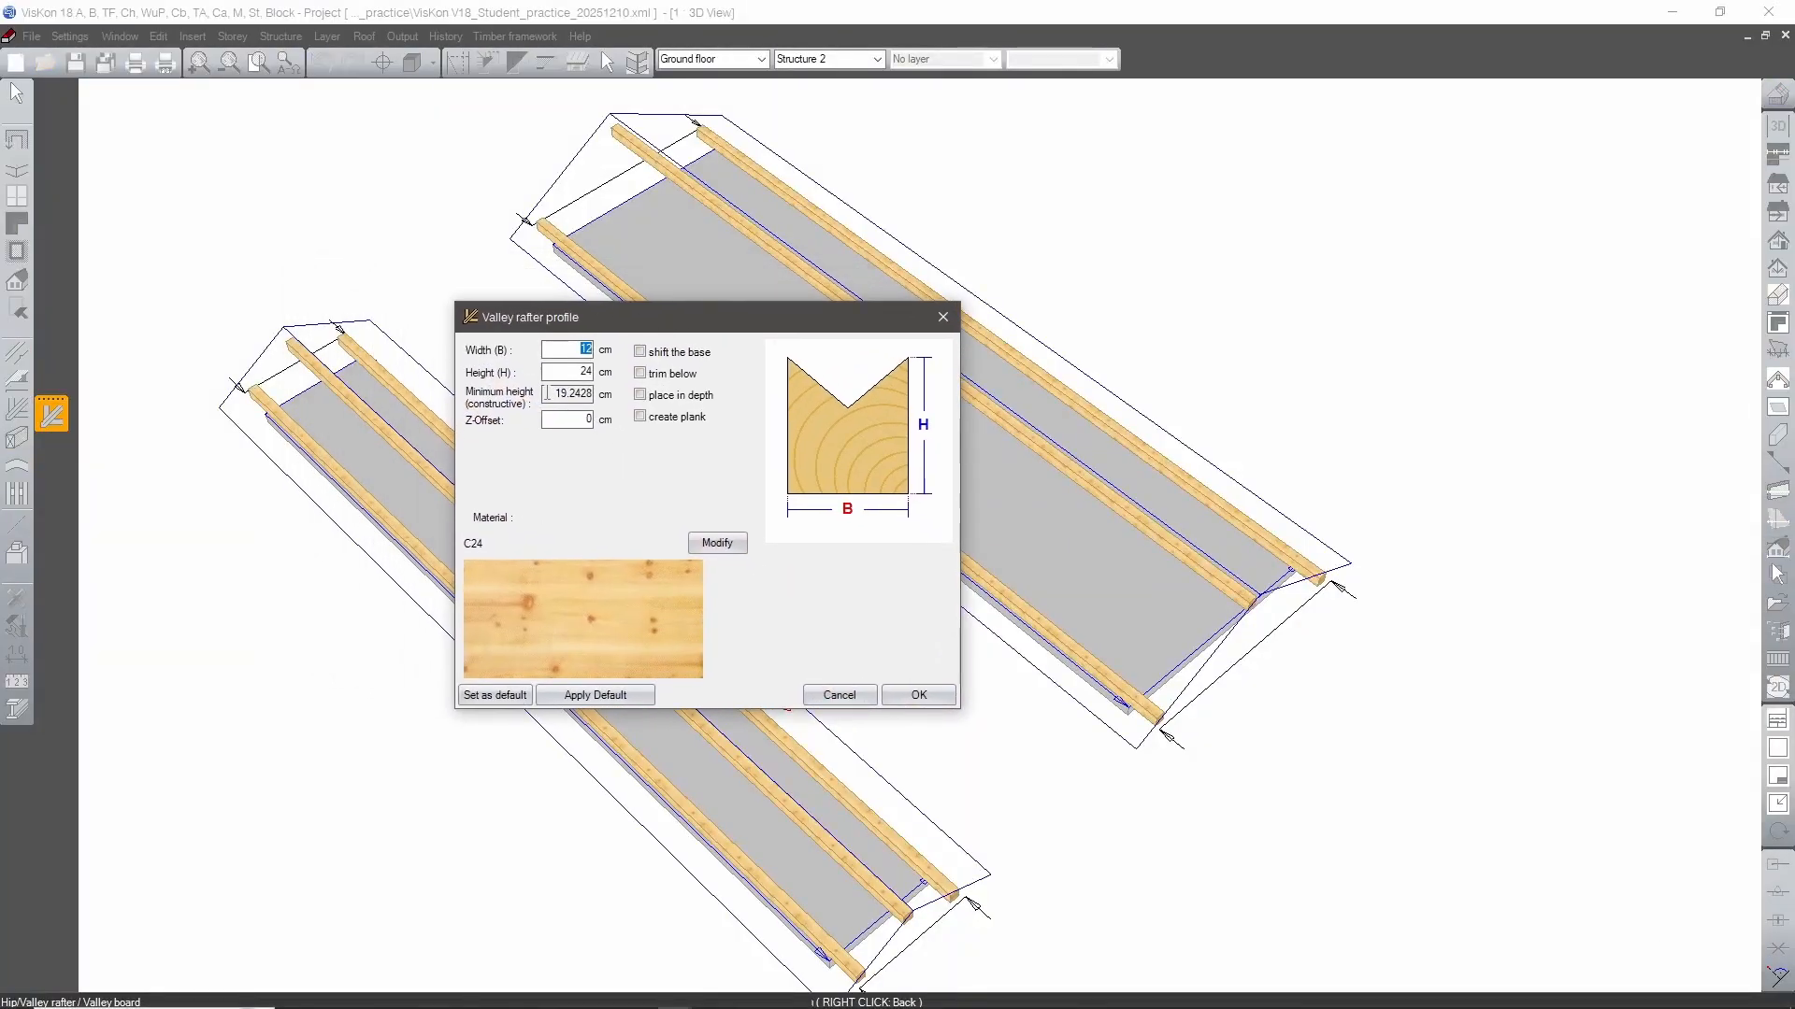
click(918, 694)
middle_drag(551, 584, 1214, 608)
click(1062, 735)
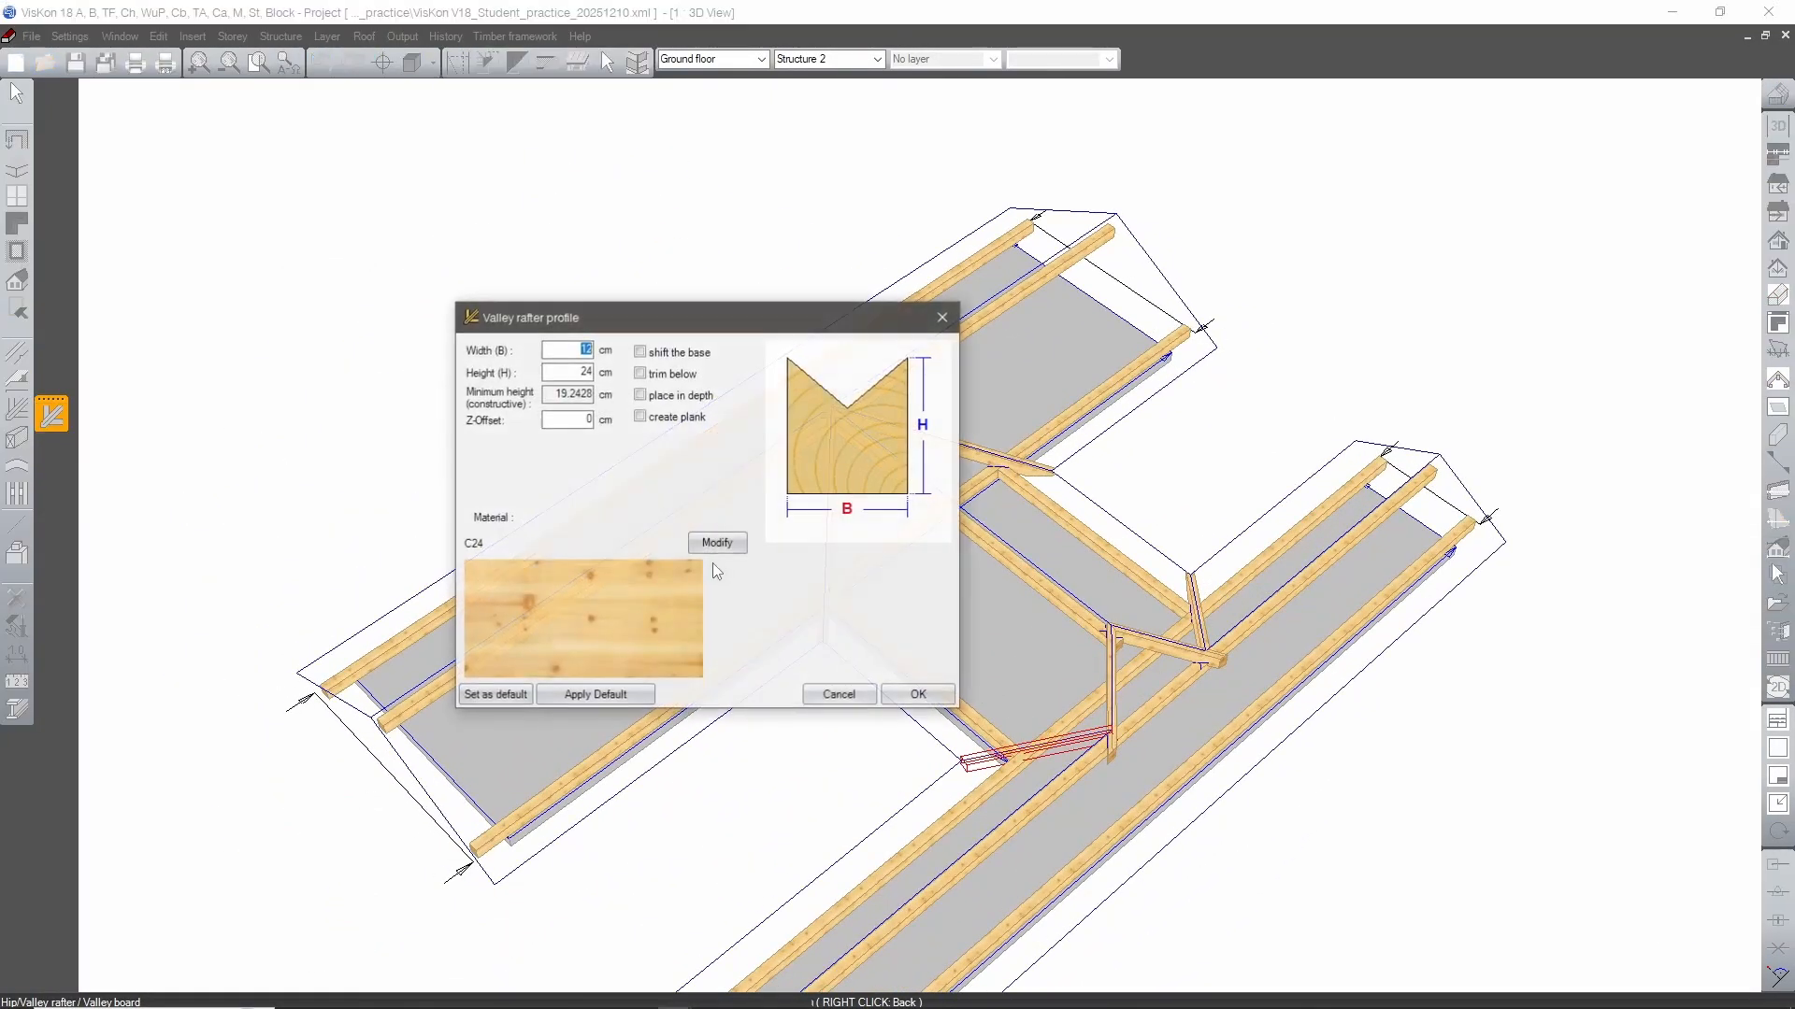
click(918, 694)
Arrange rafters automatically over all roof surfaces with a 75 cm maximum distance, 0 cm purlins recess and end rafters.
middle_drag(1028, 607, 1034, 653)
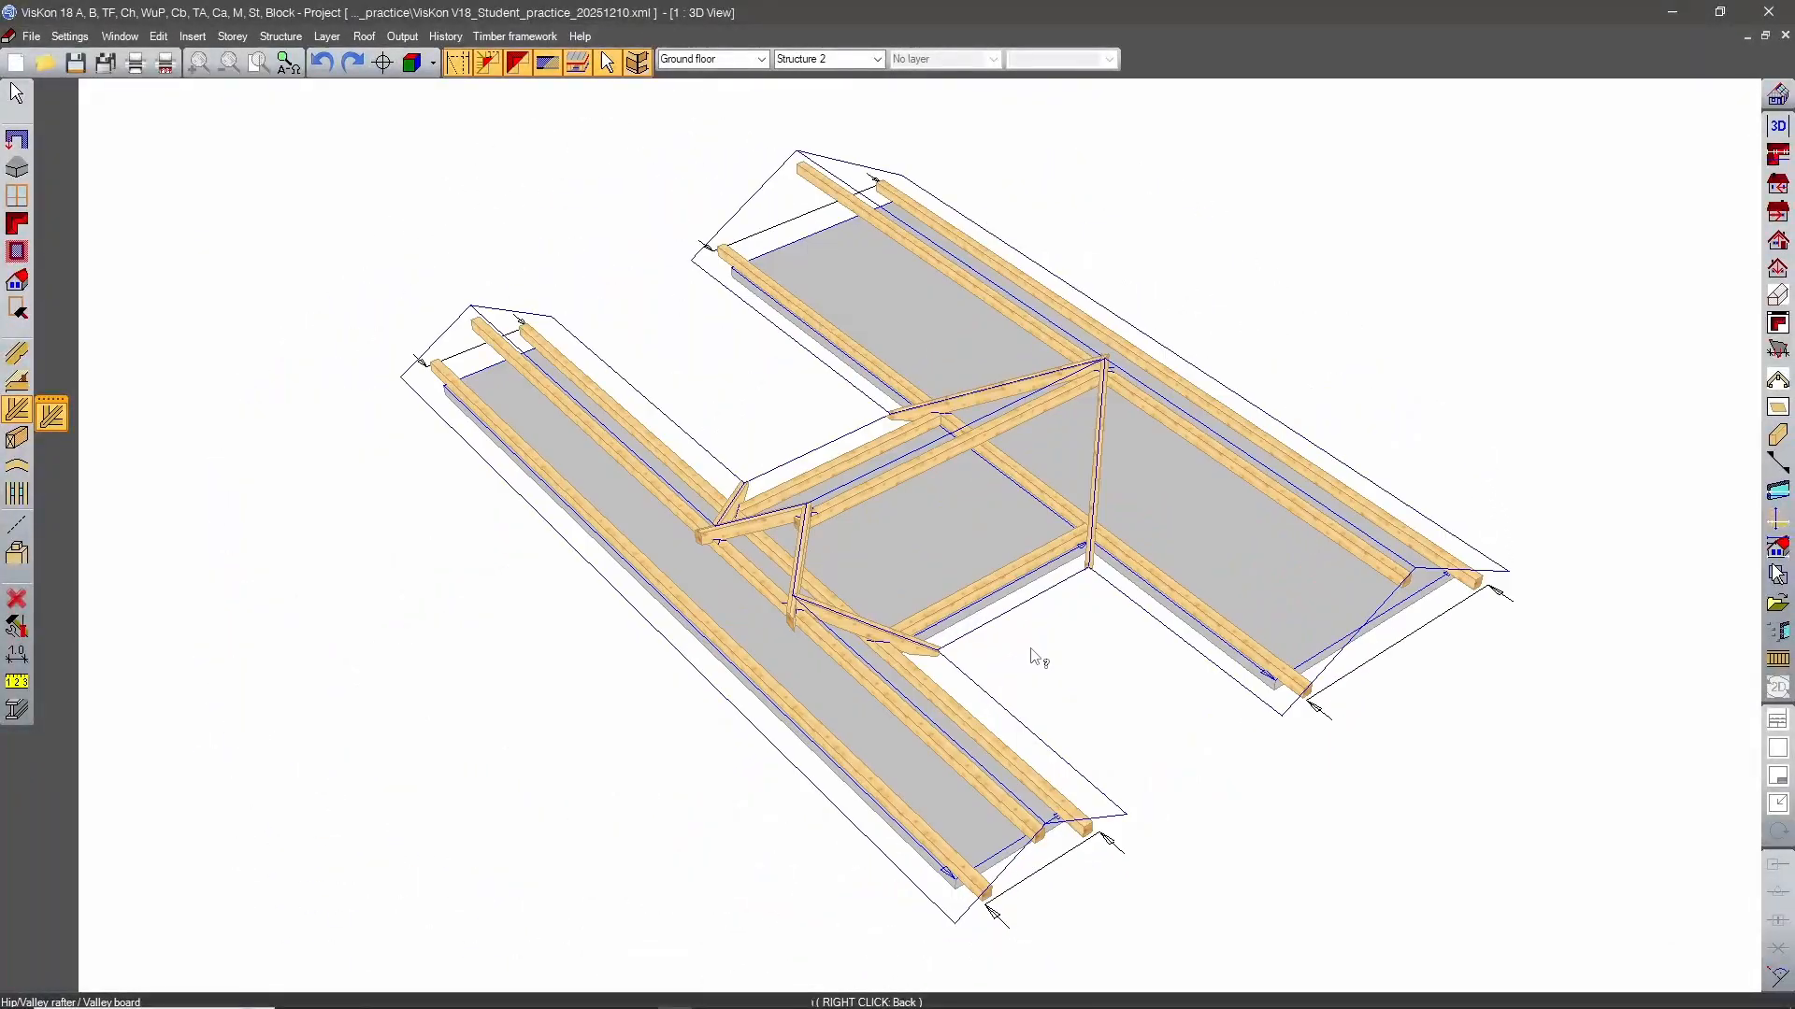
click(26, 357)
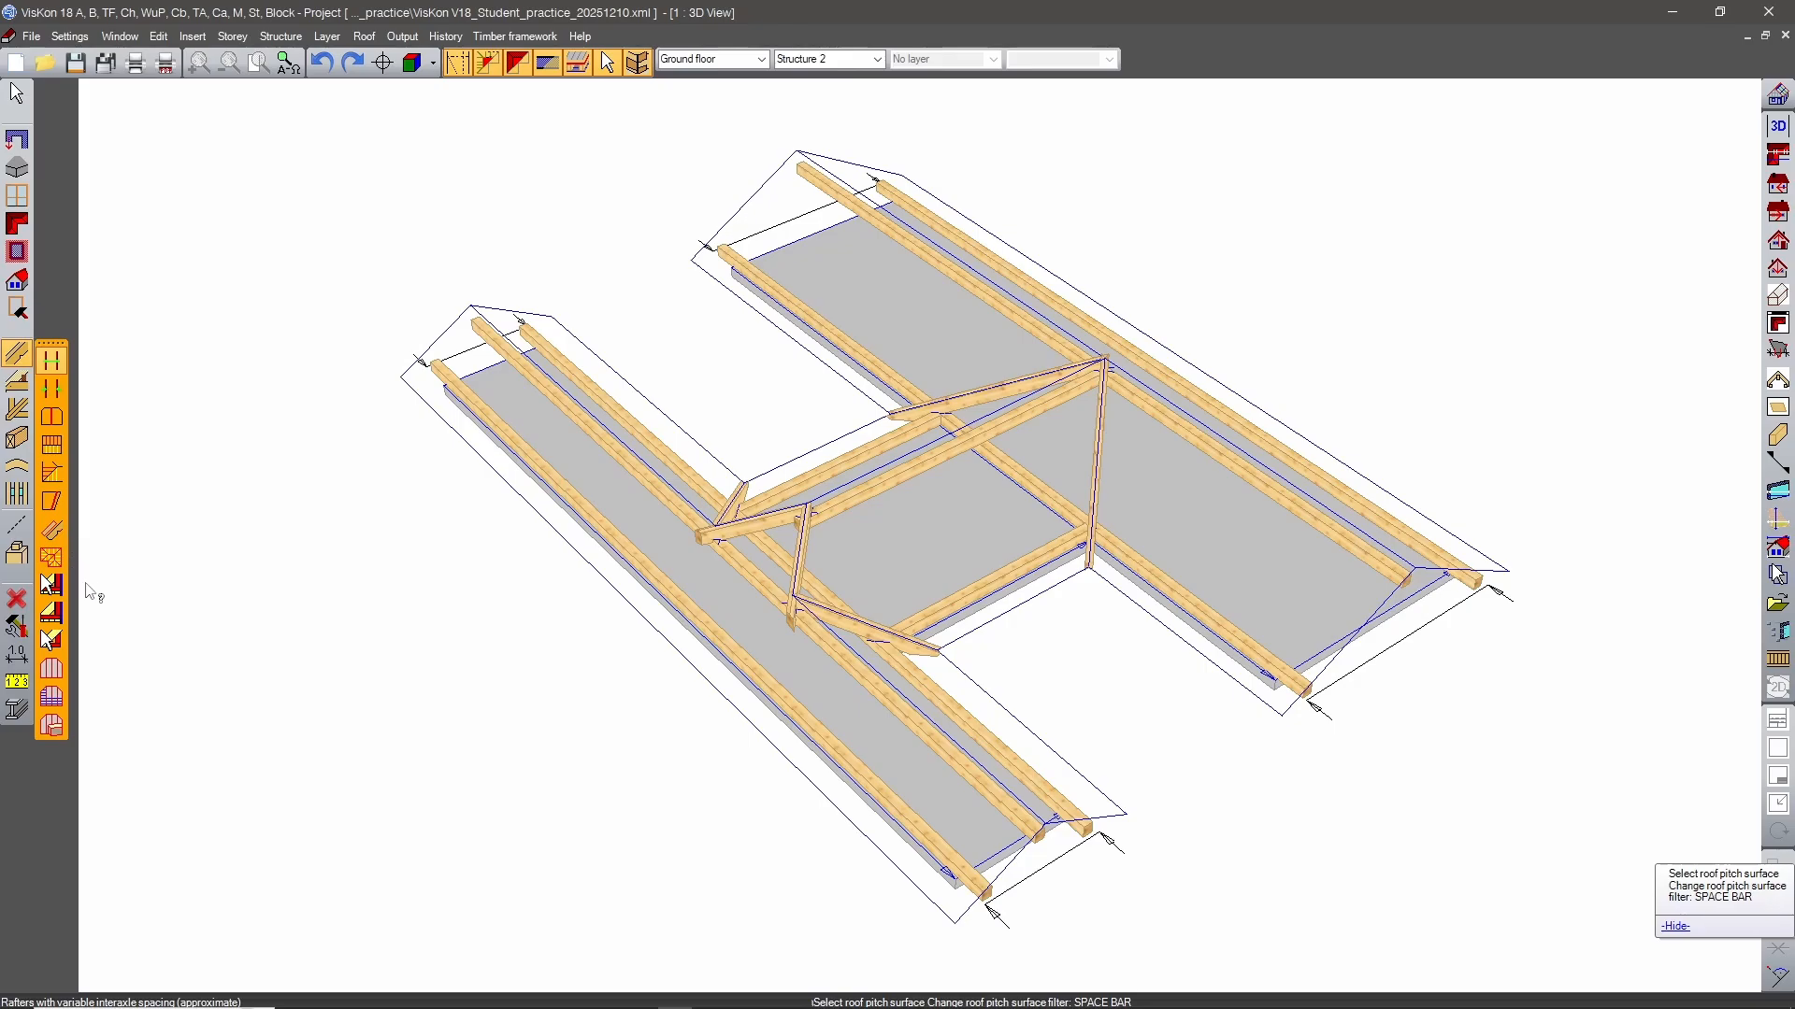
click(51, 558)
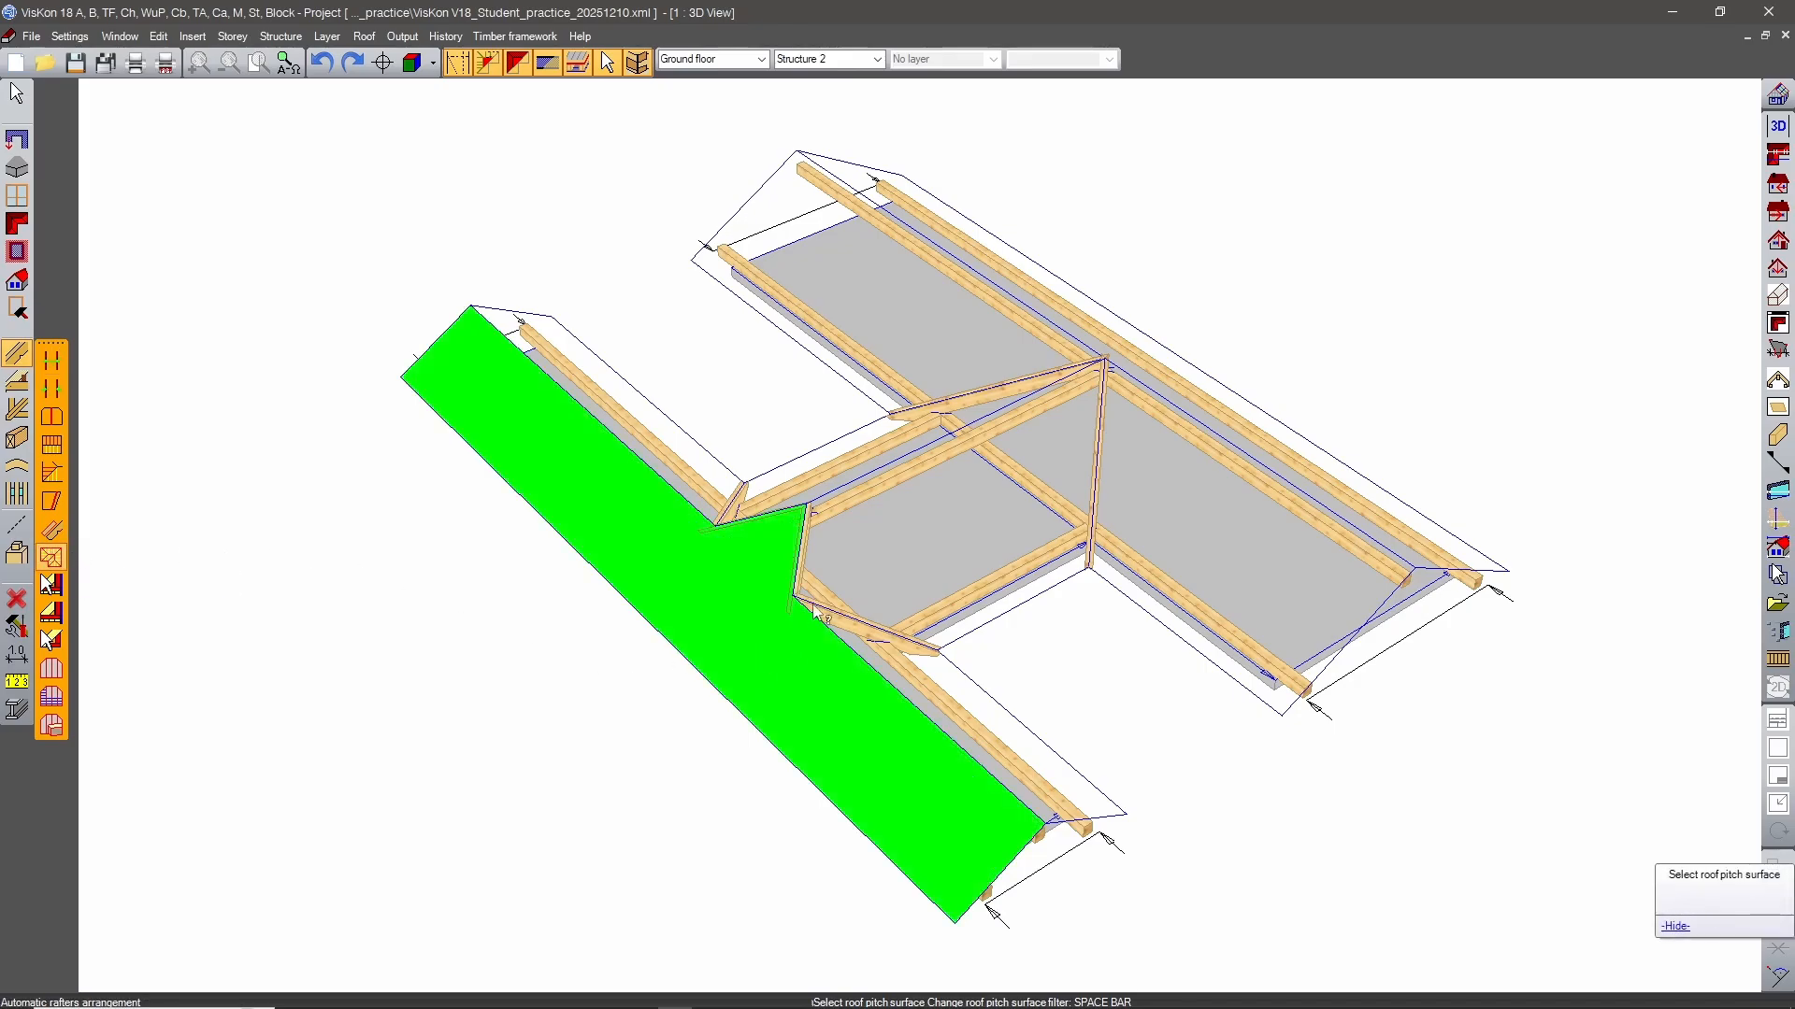
click(761, 665)
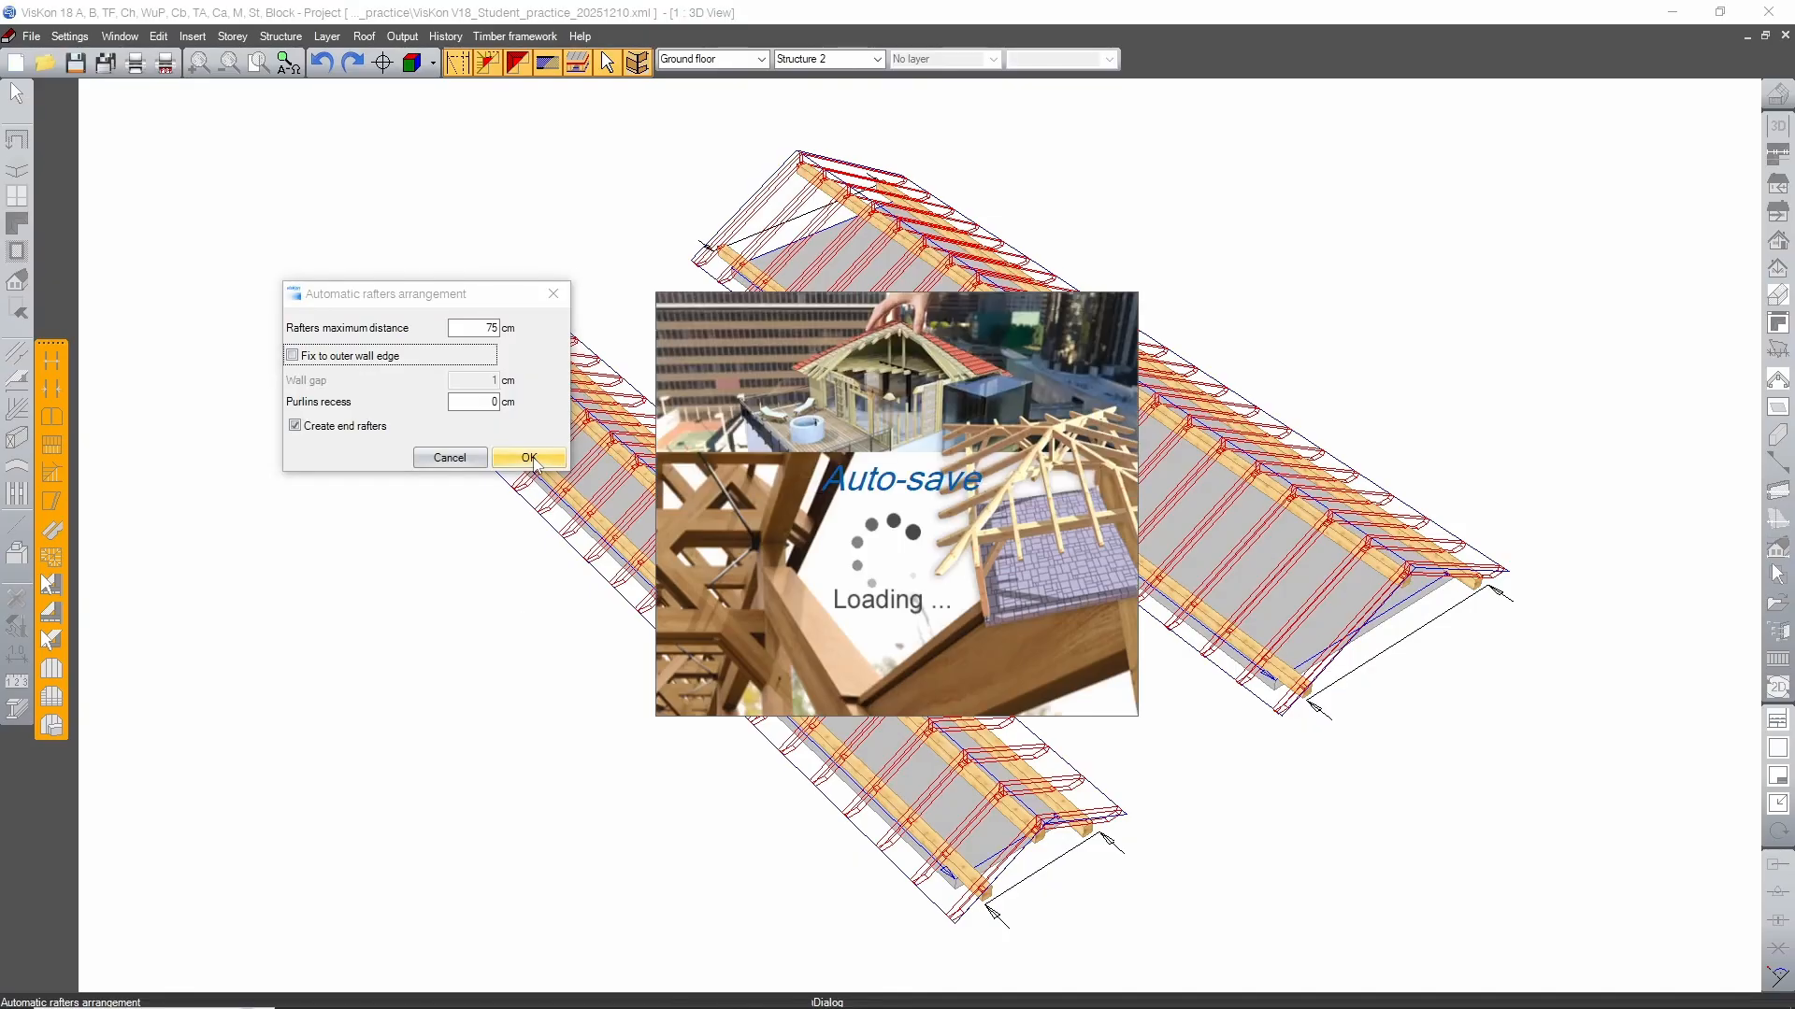
click(533, 458)
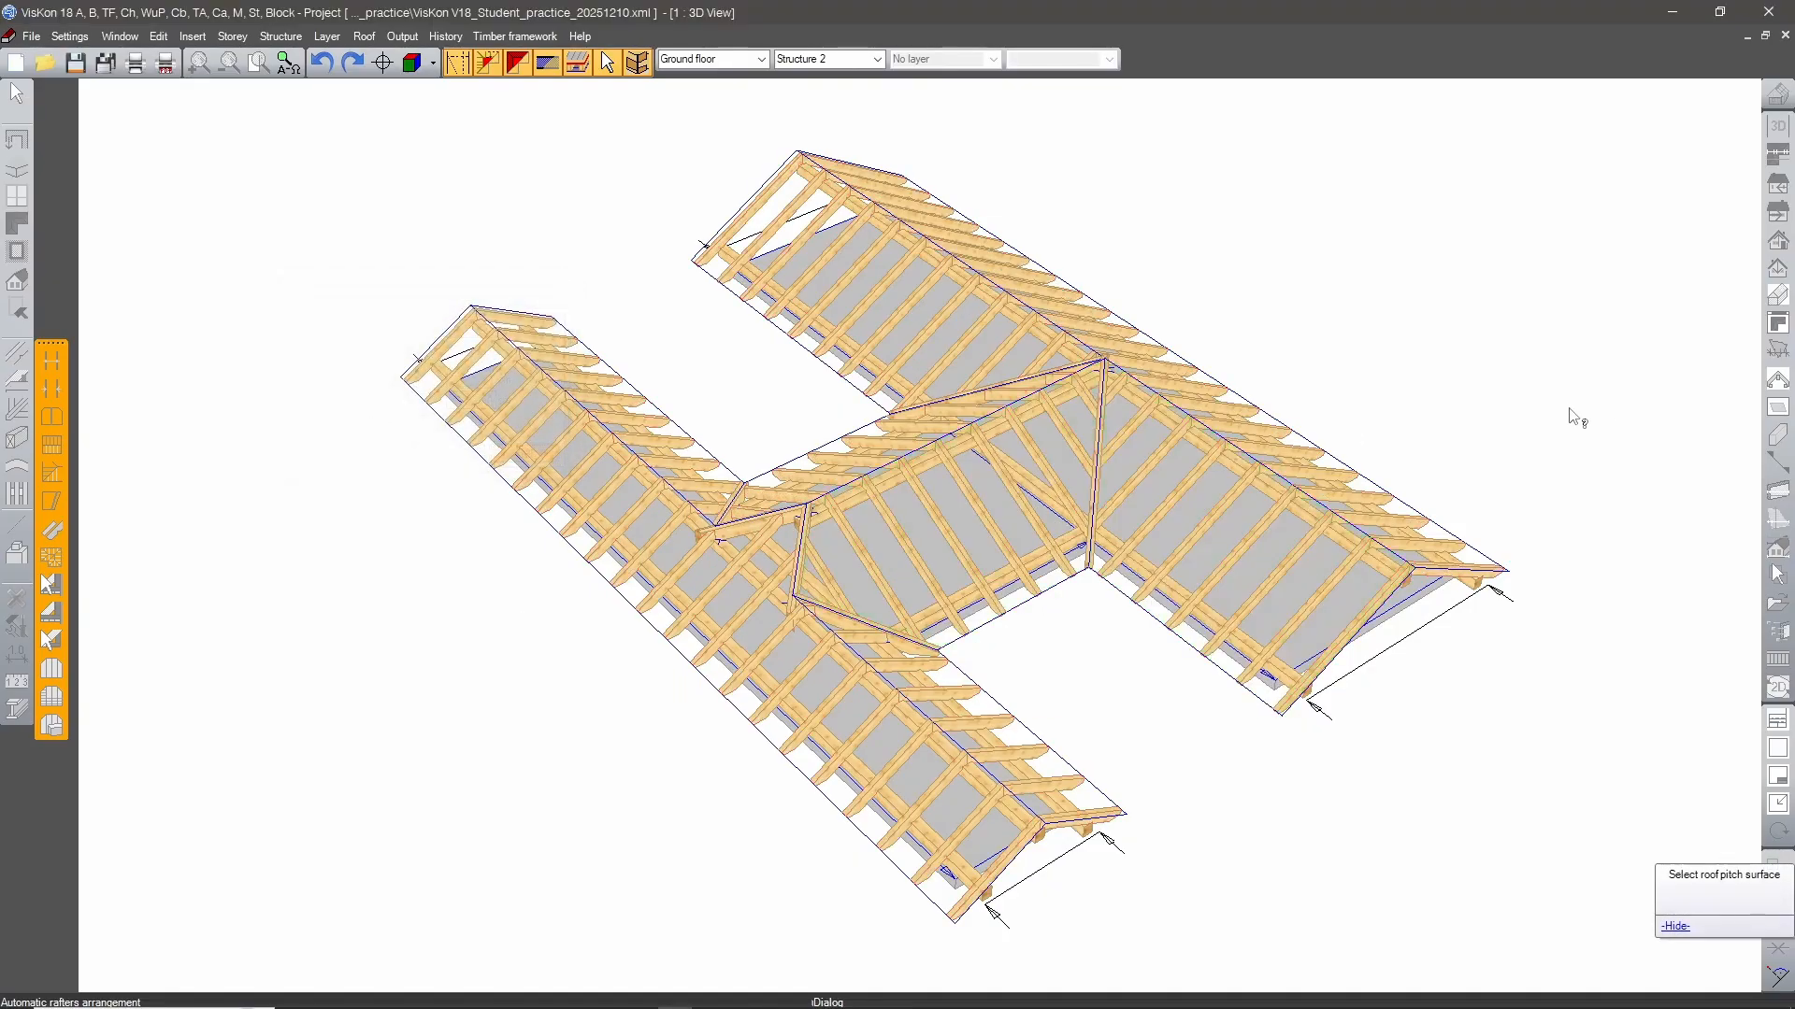
middle_drag(1634, 312, 1452, 261)
key(Escape)
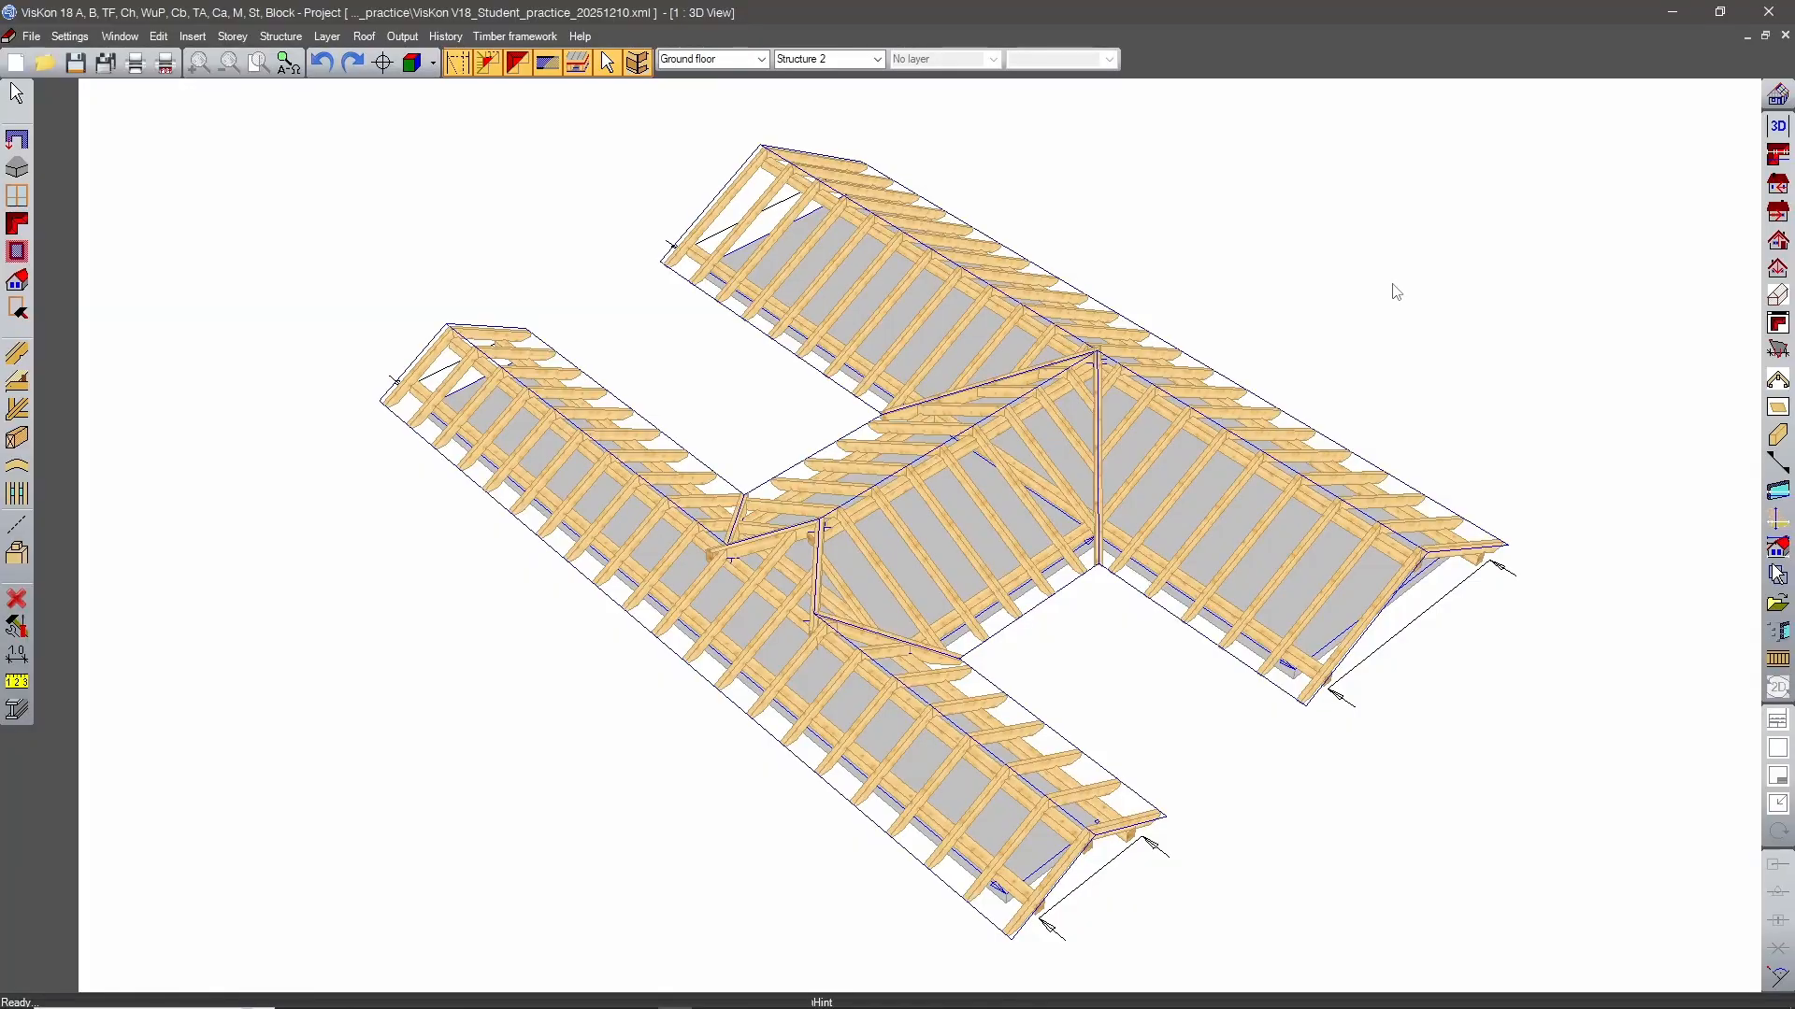
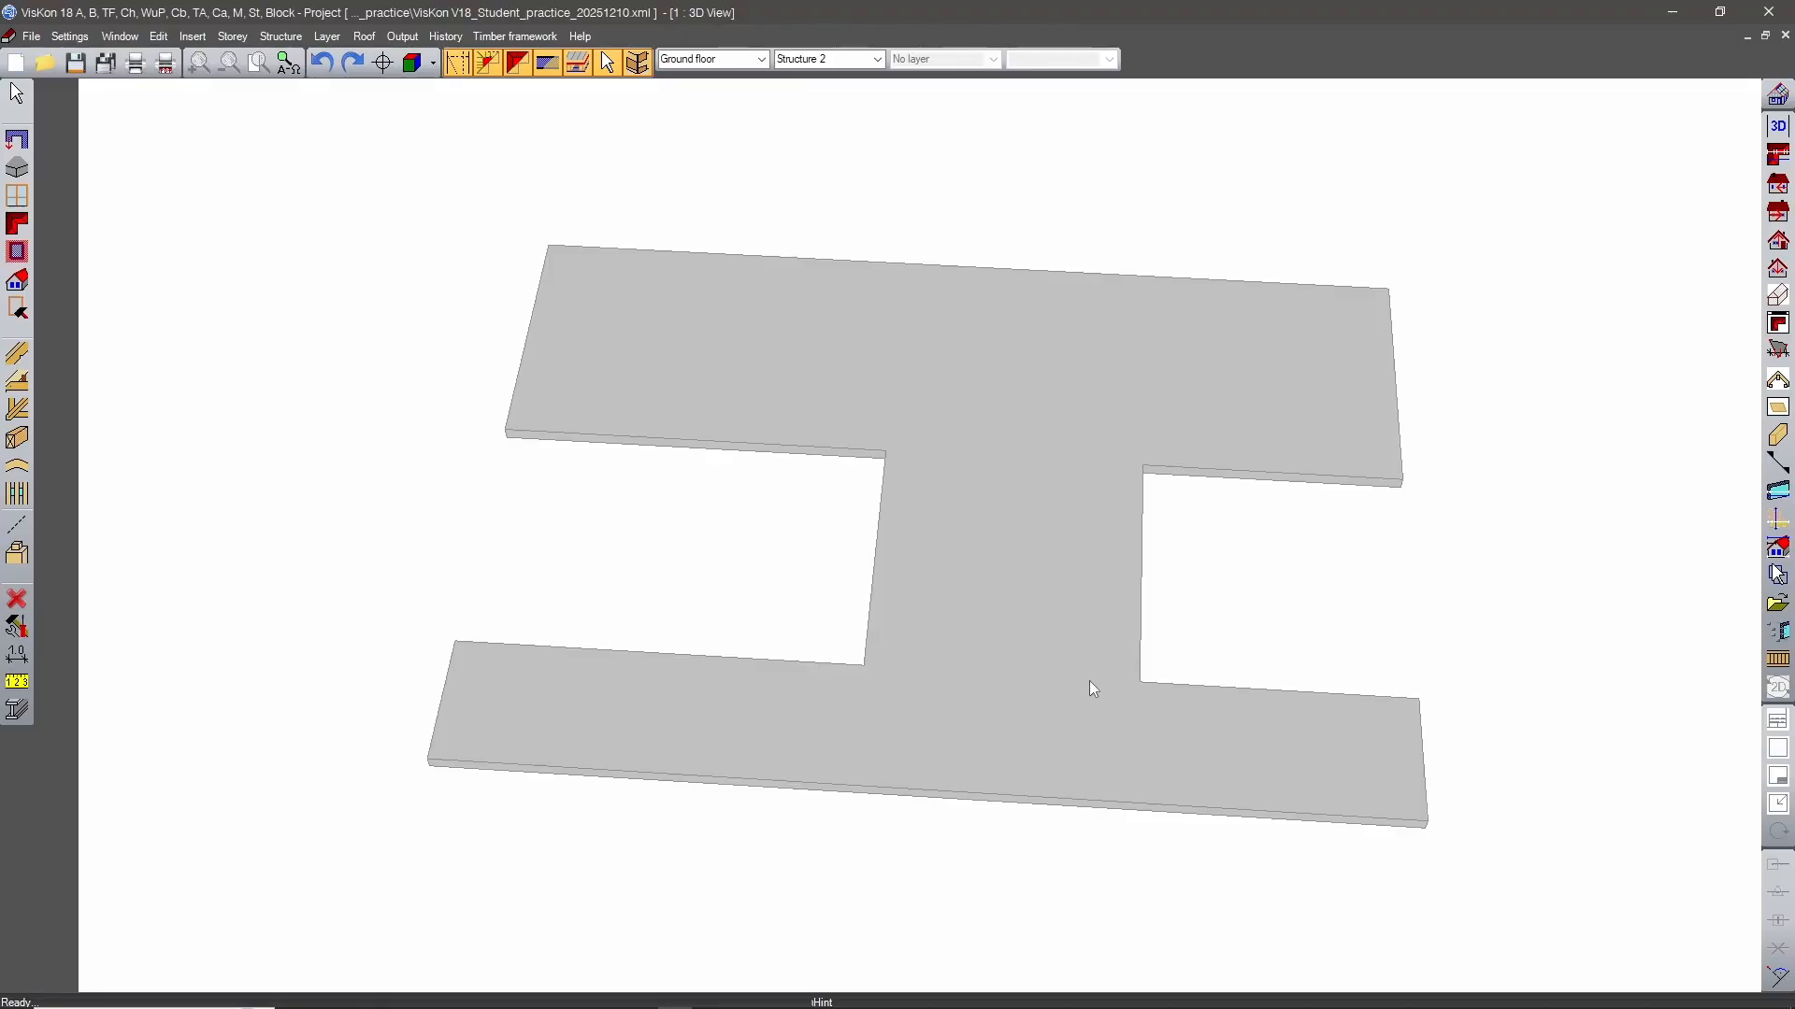
Move the inner edges of both side recesses out to the outer corners, closing the H-shaped slab into a rectangle.
middle_drag(1090, 688, 985, 535)
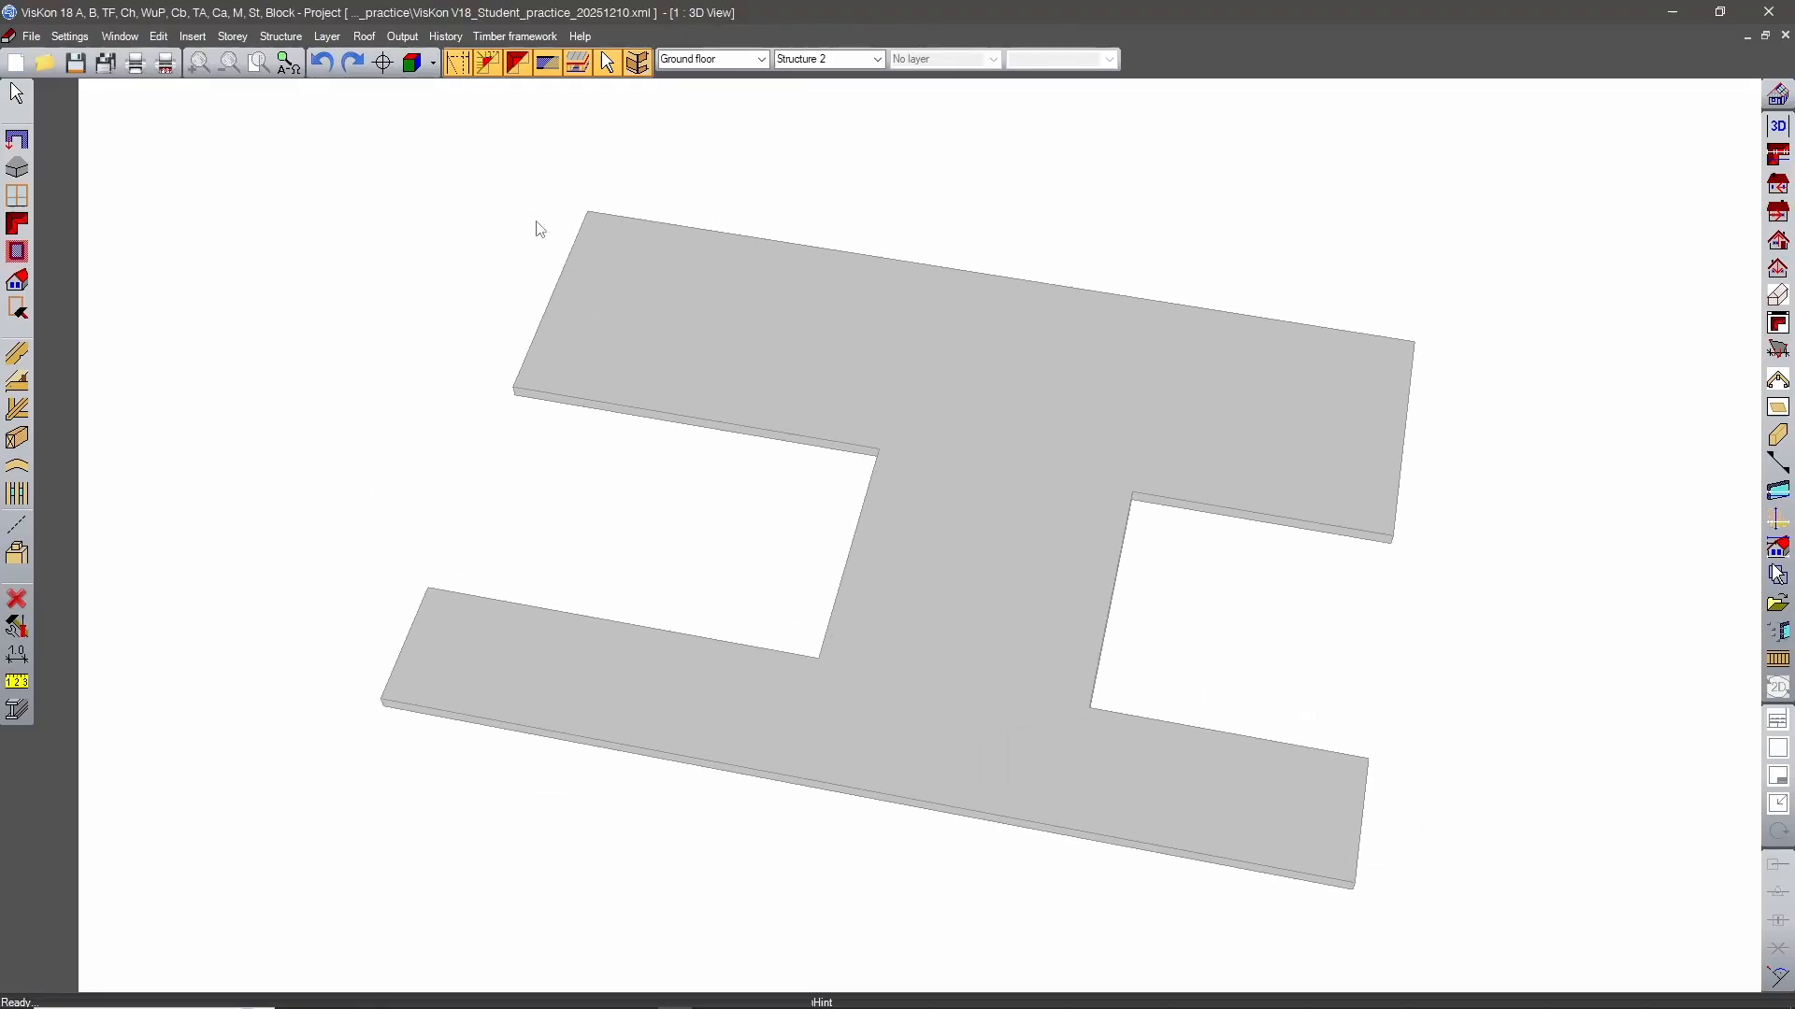
click(381, 63)
click(882, 443)
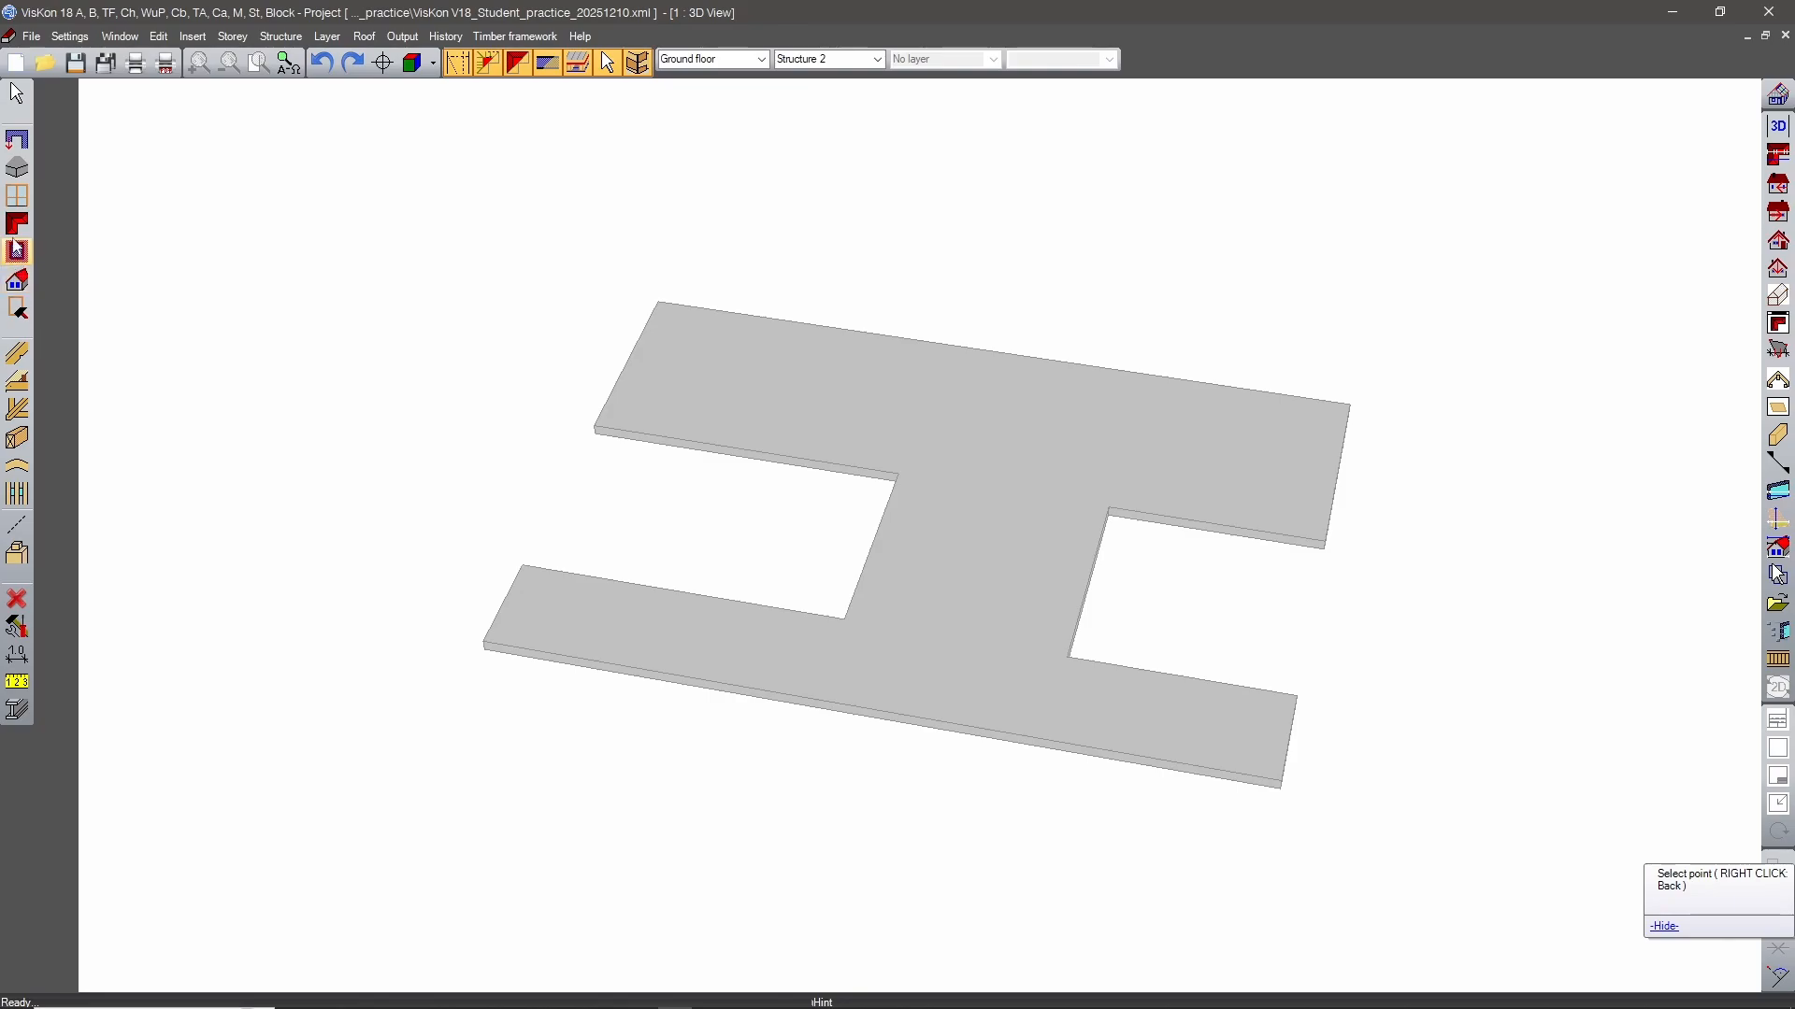
click(17, 308)
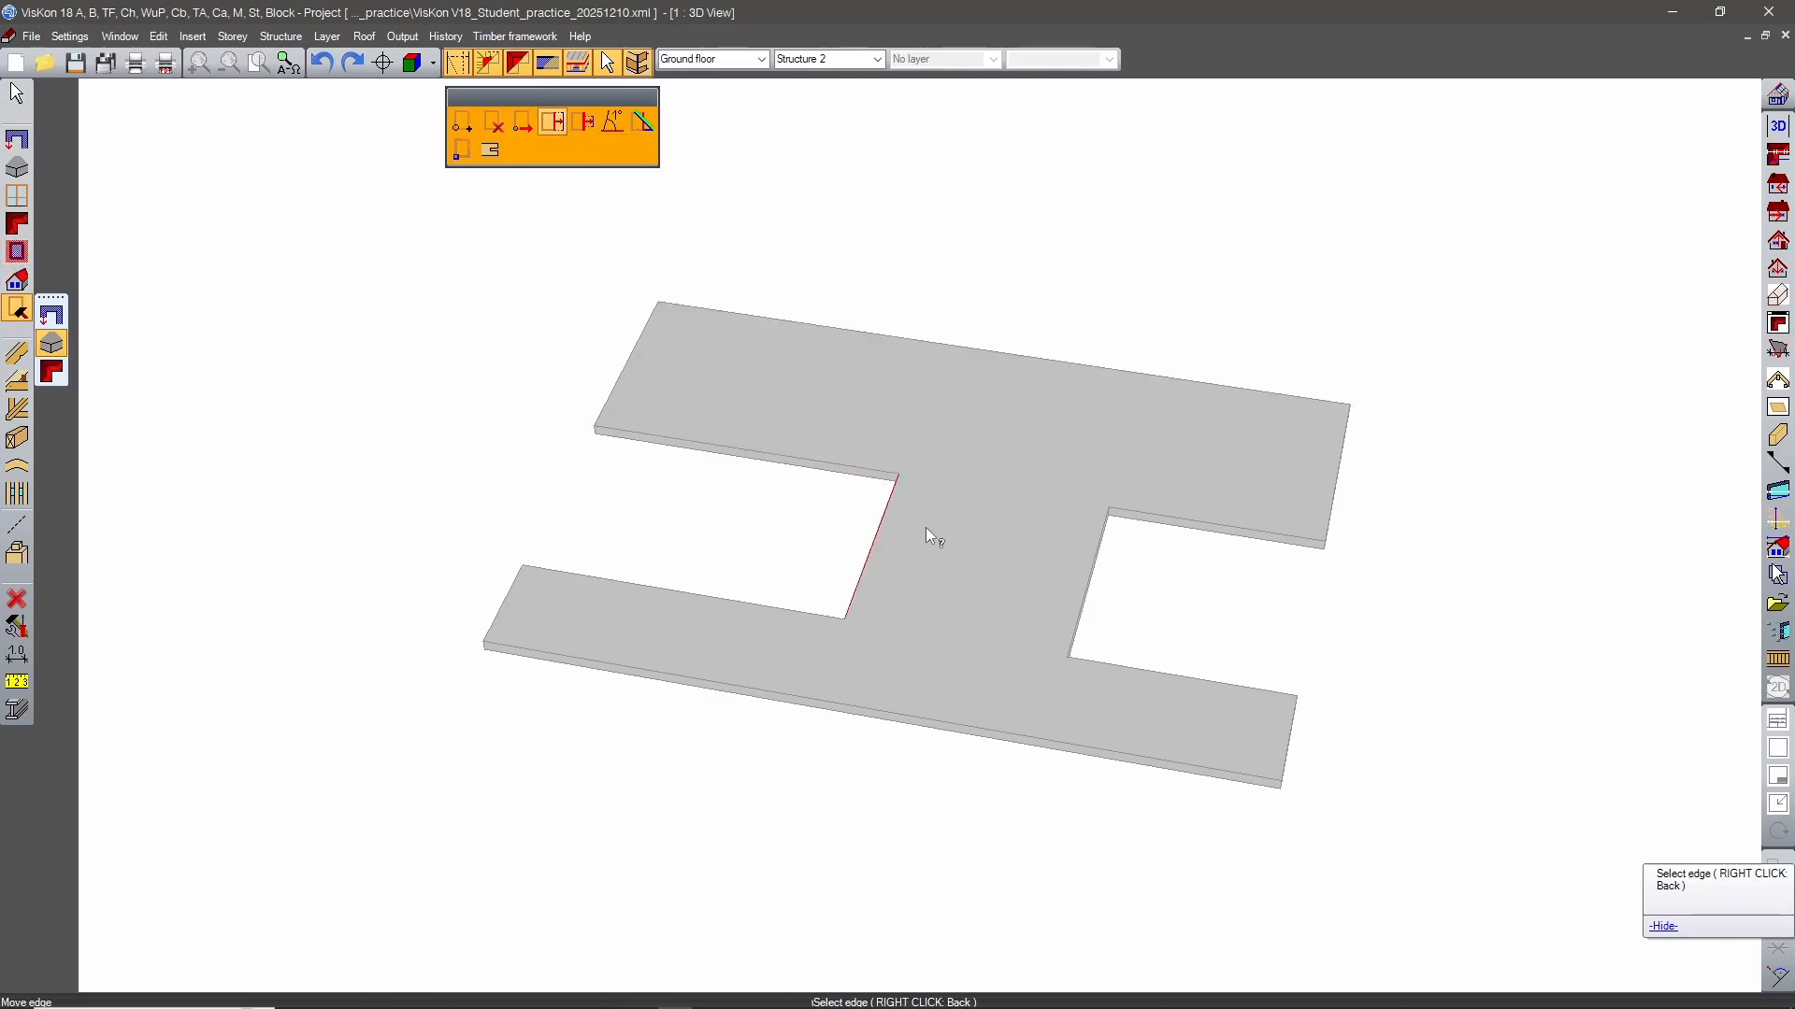
click(878, 535)
click(594, 423)
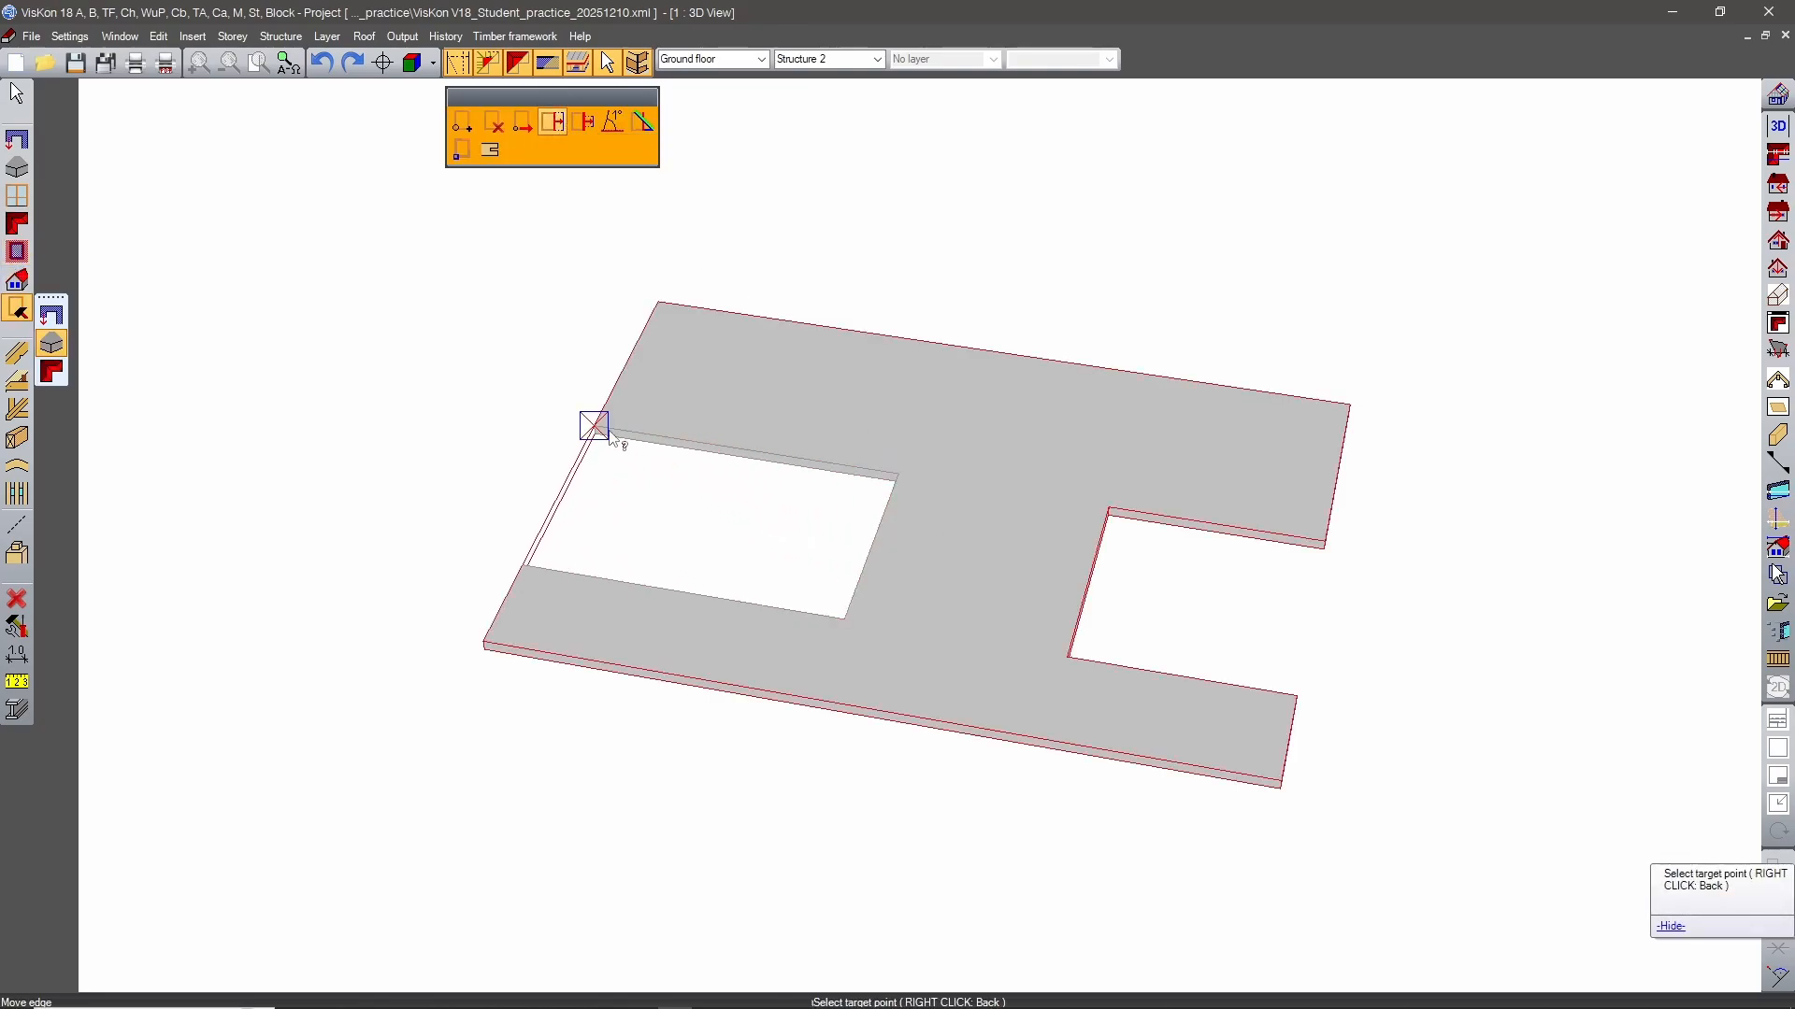
key(Return)
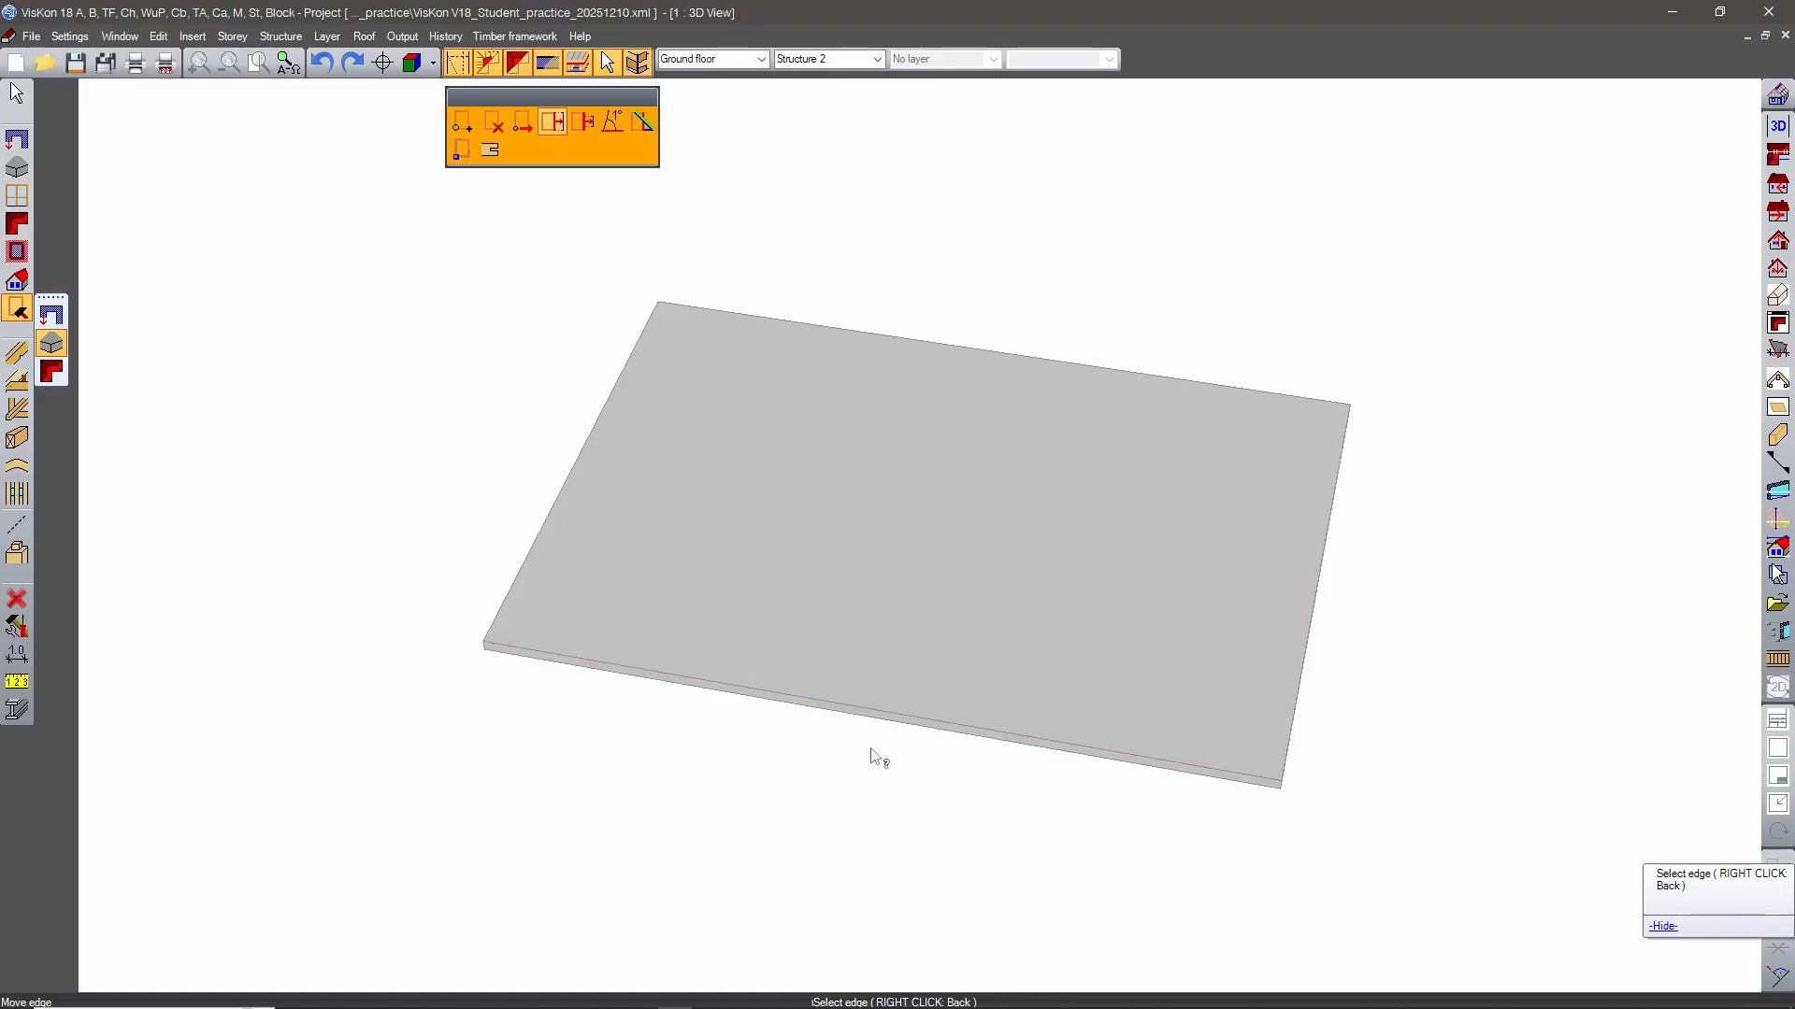
Measure the lengths of the rectangular slab's left side edge and front edge.
middle_drag(871, 751, 953, 825)
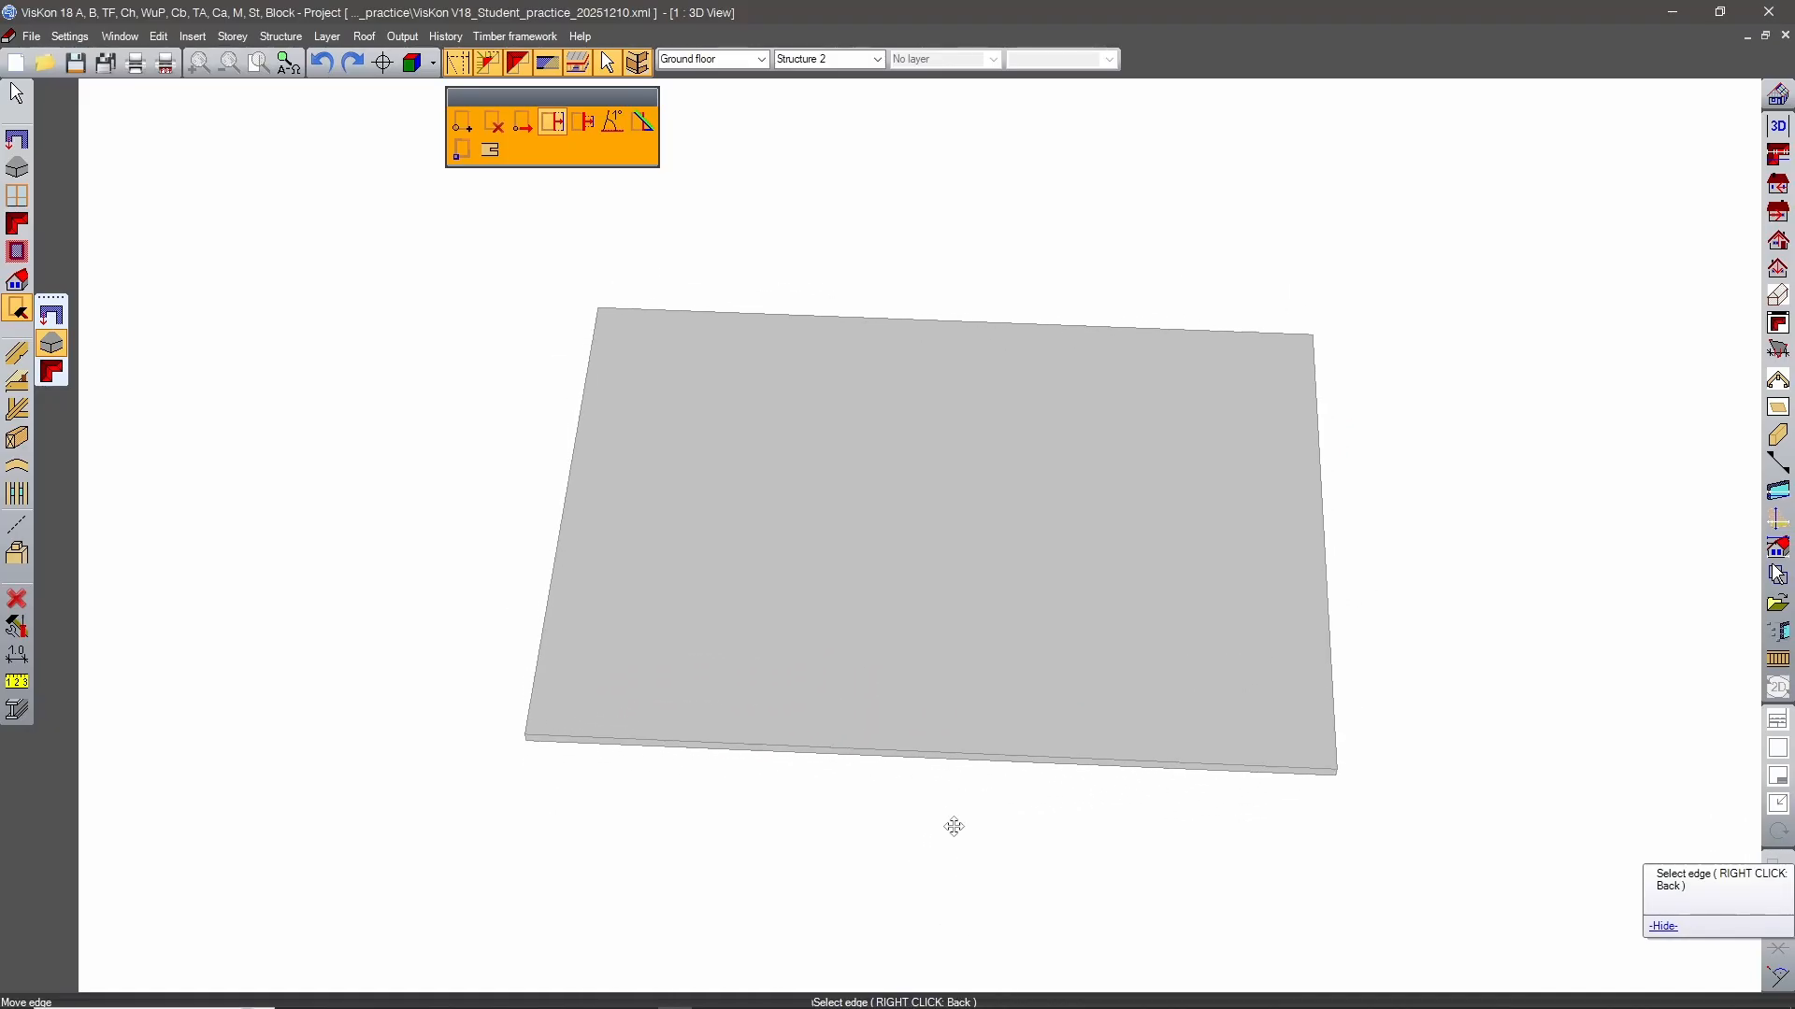
middle_drag(1200, 464, 815, 580)
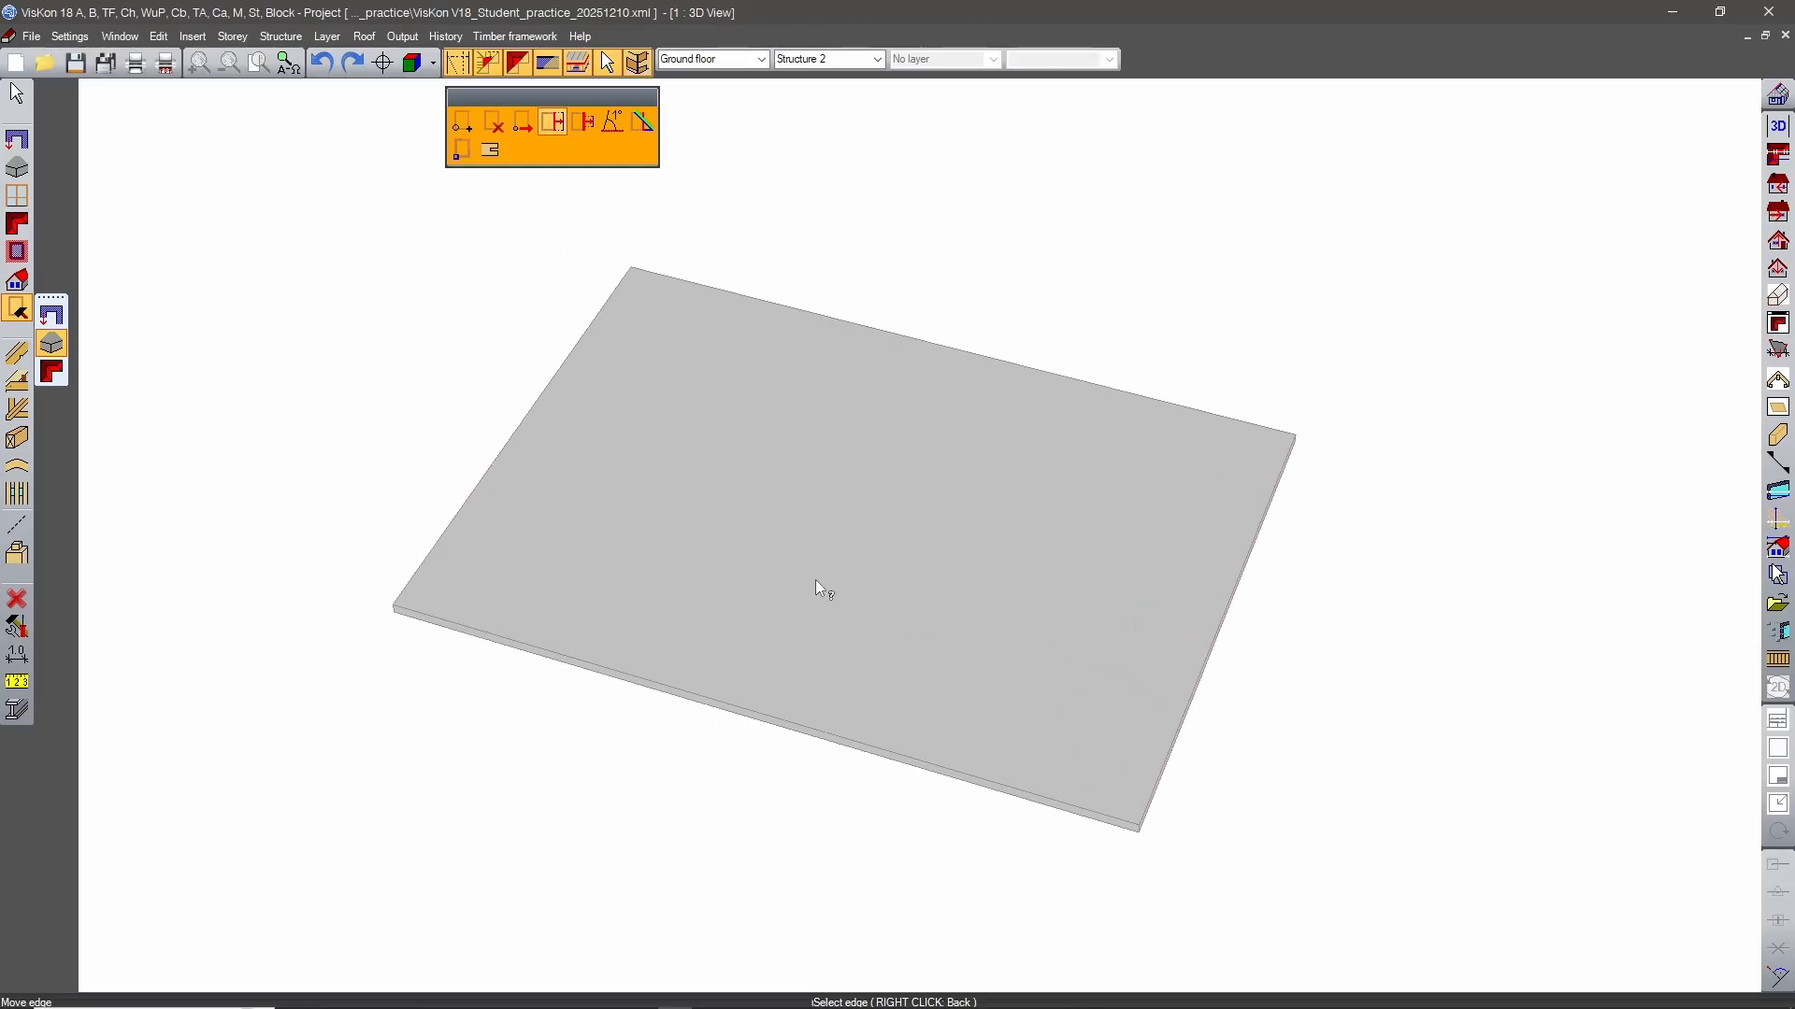
click(593, 335)
click(417, 602)
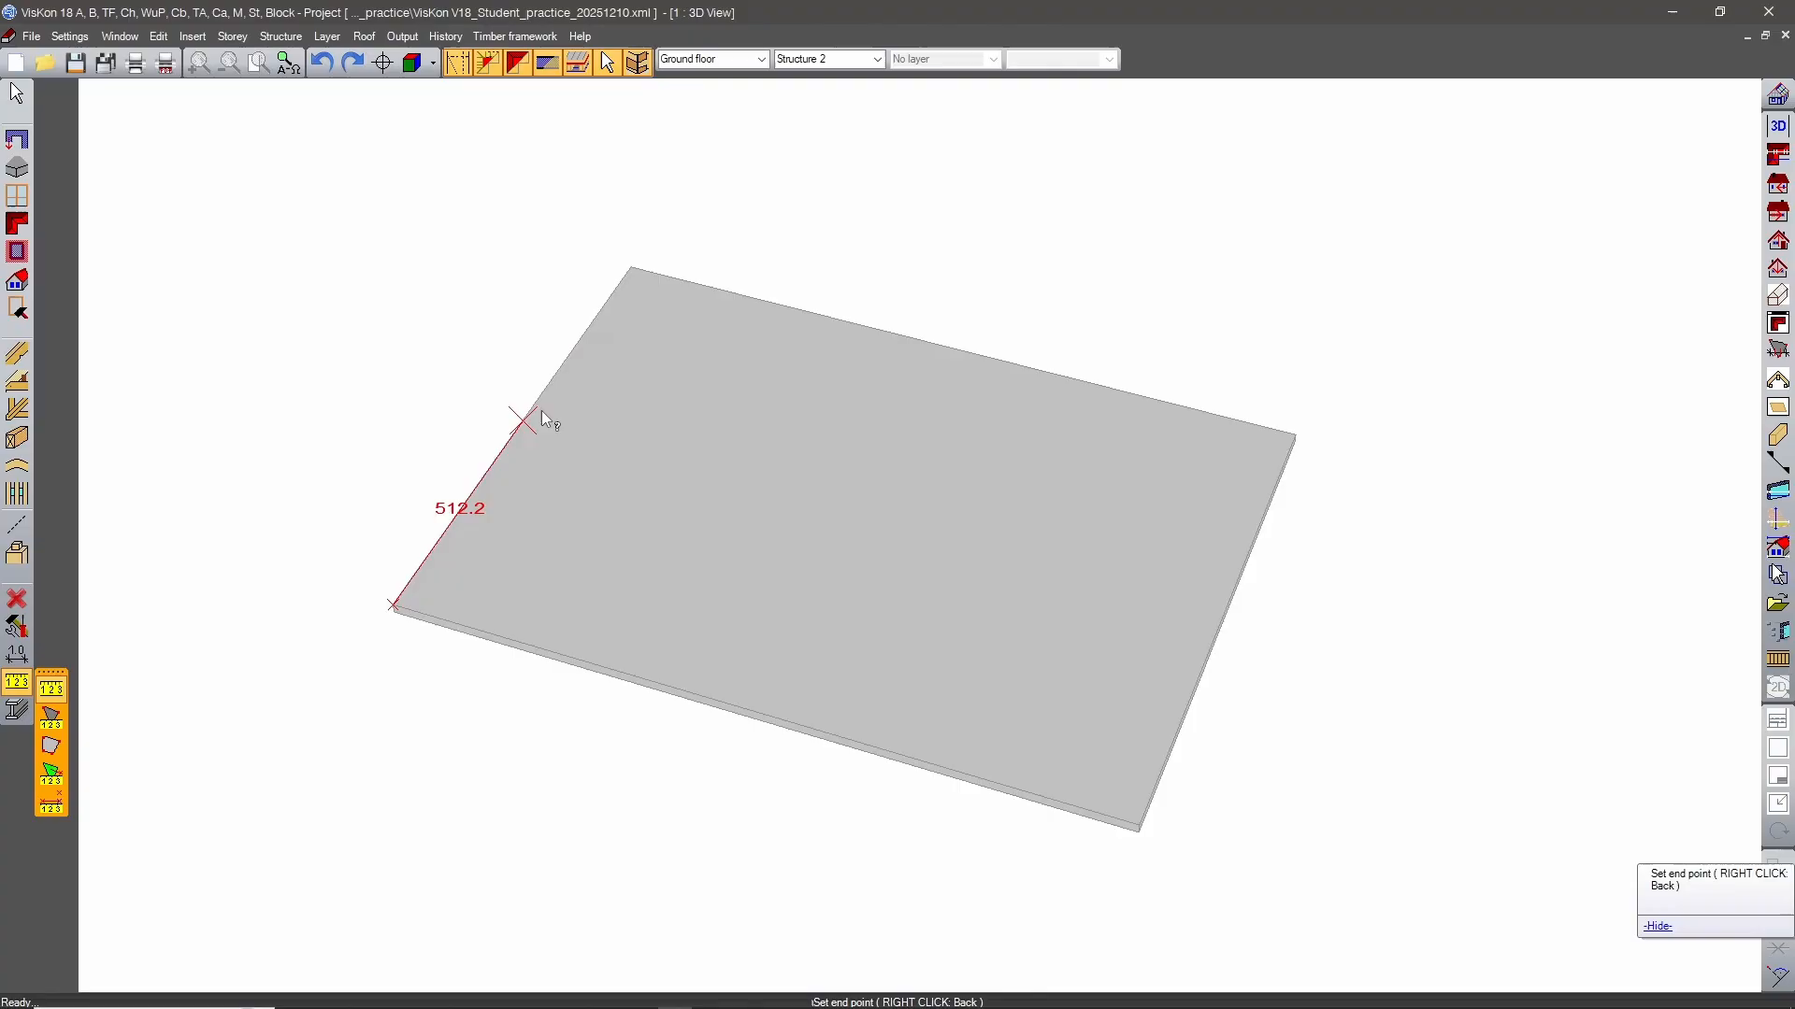
click(641, 285)
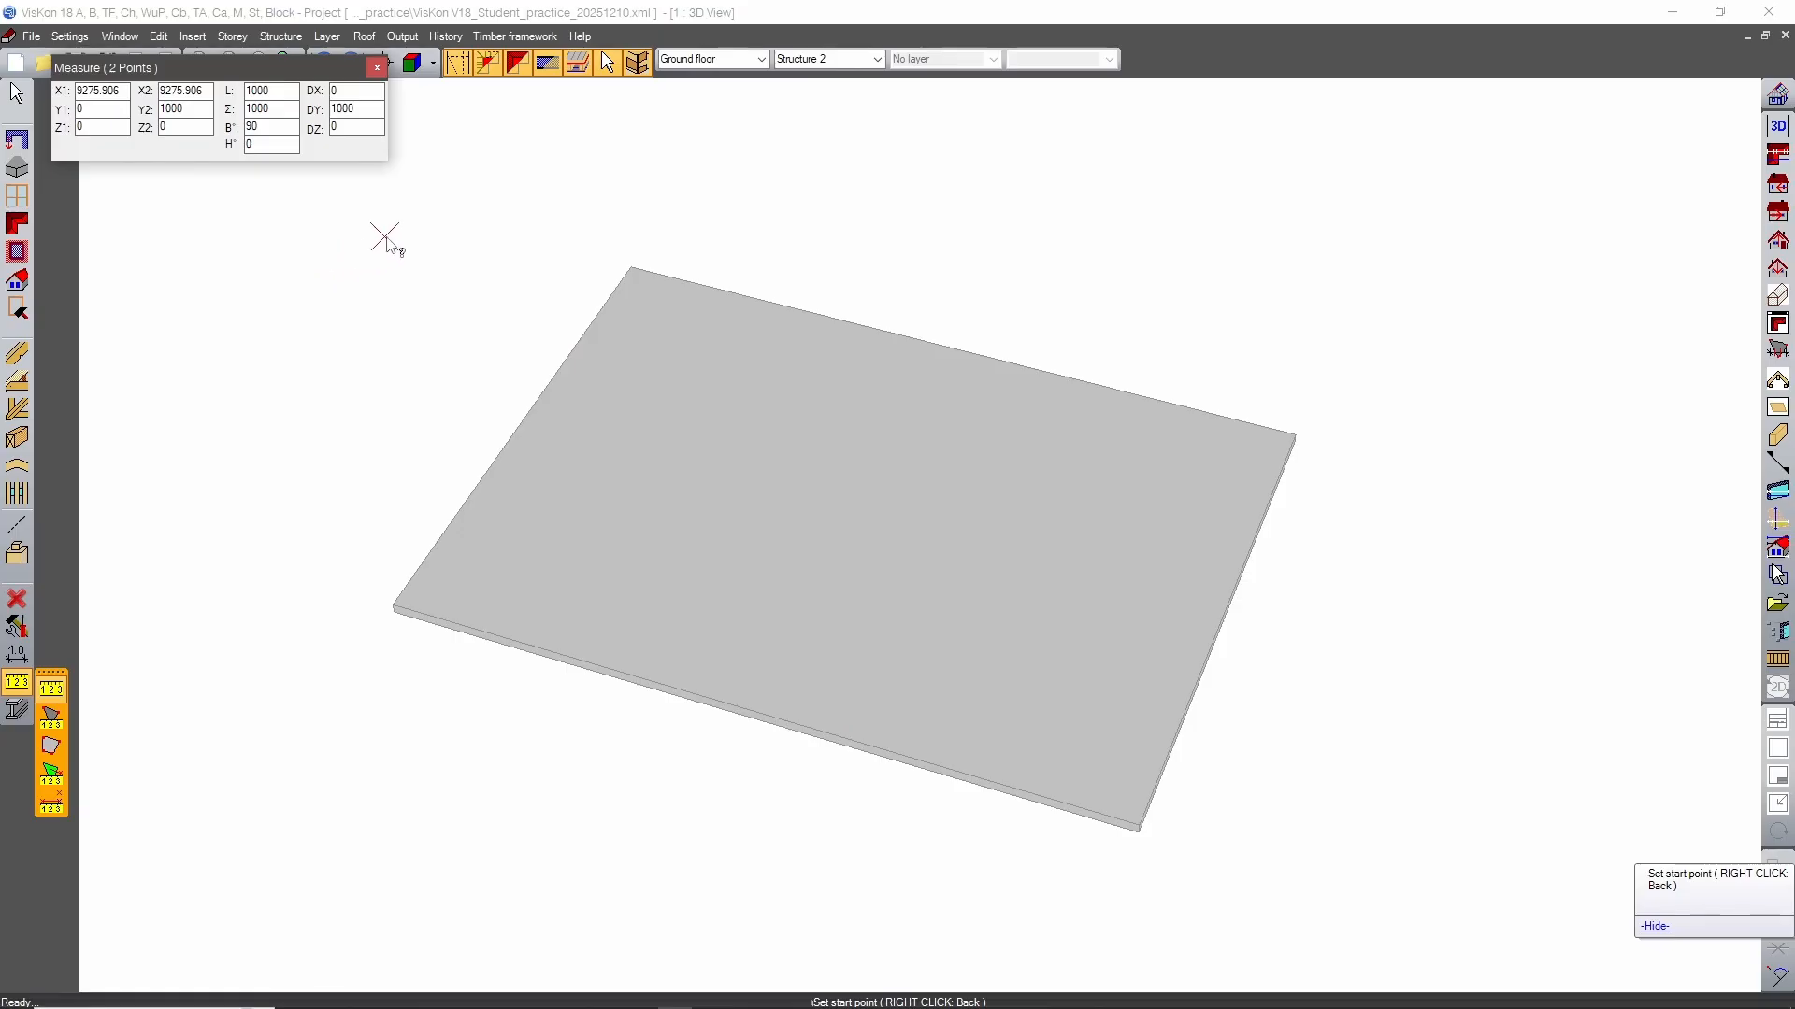
click(430, 597)
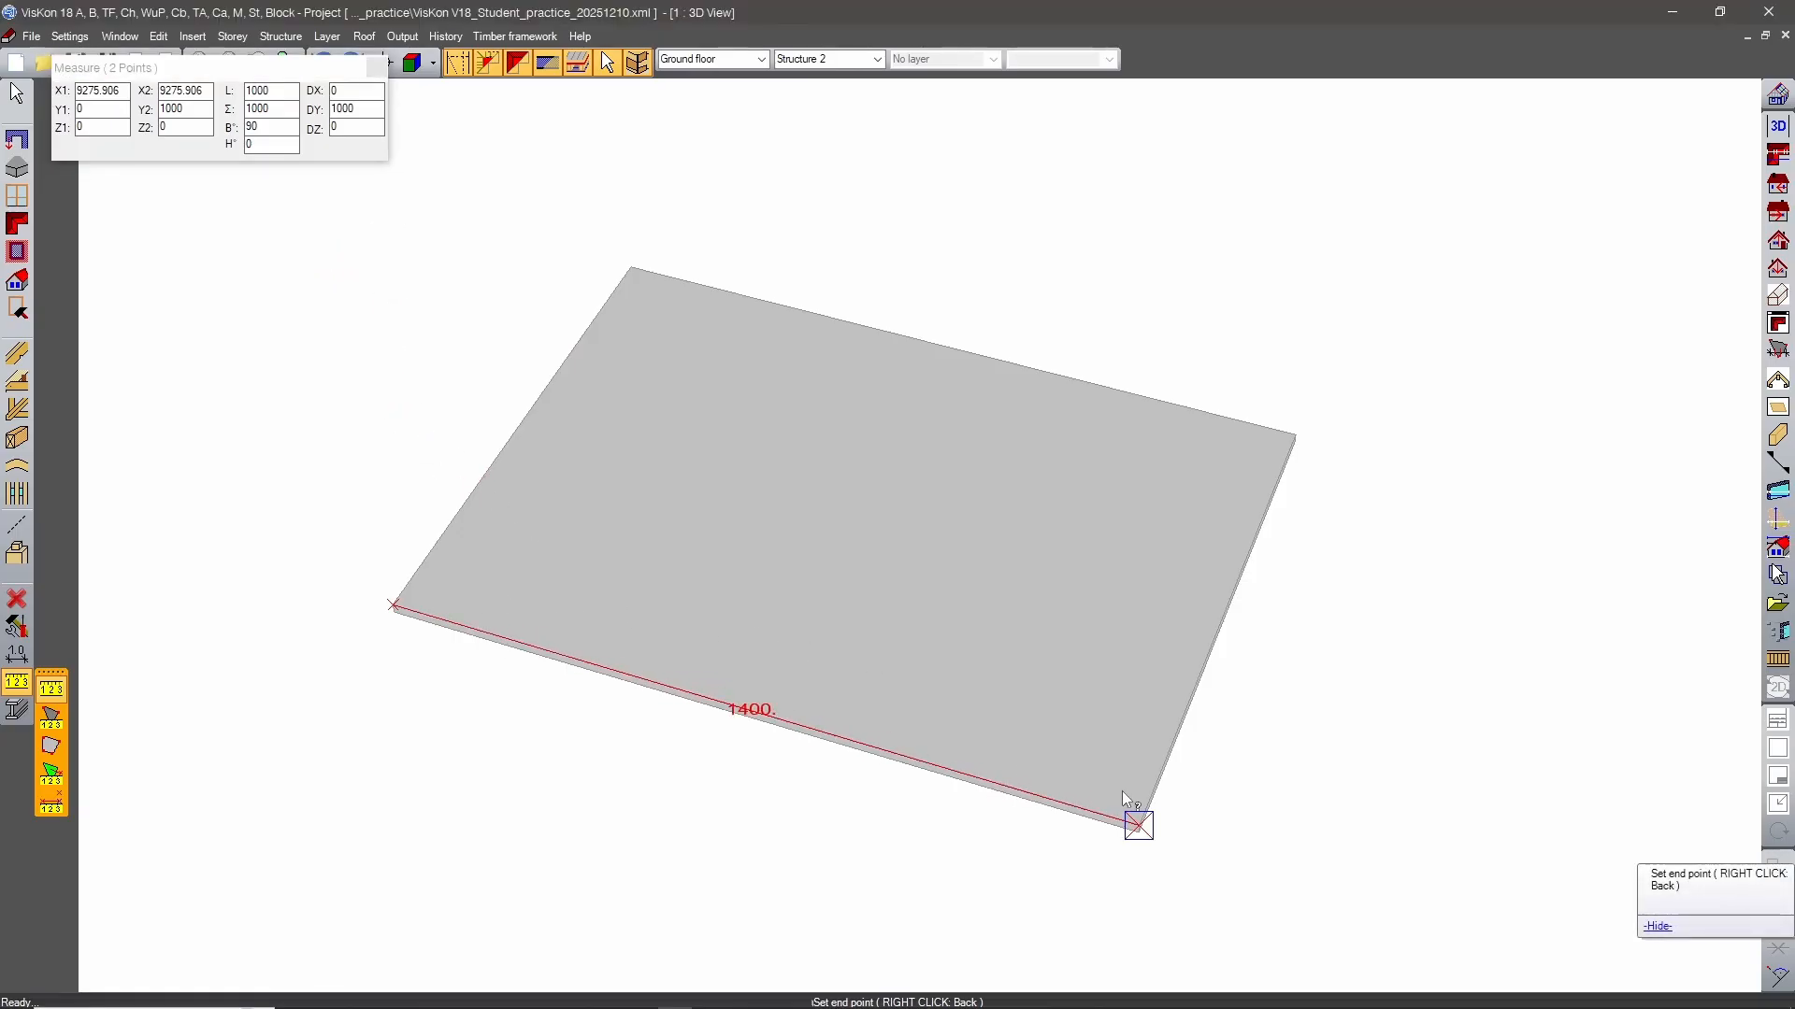
key(Escape)
Move the slab's right side edge inward with a distance of -200 cm.
click(19, 305)
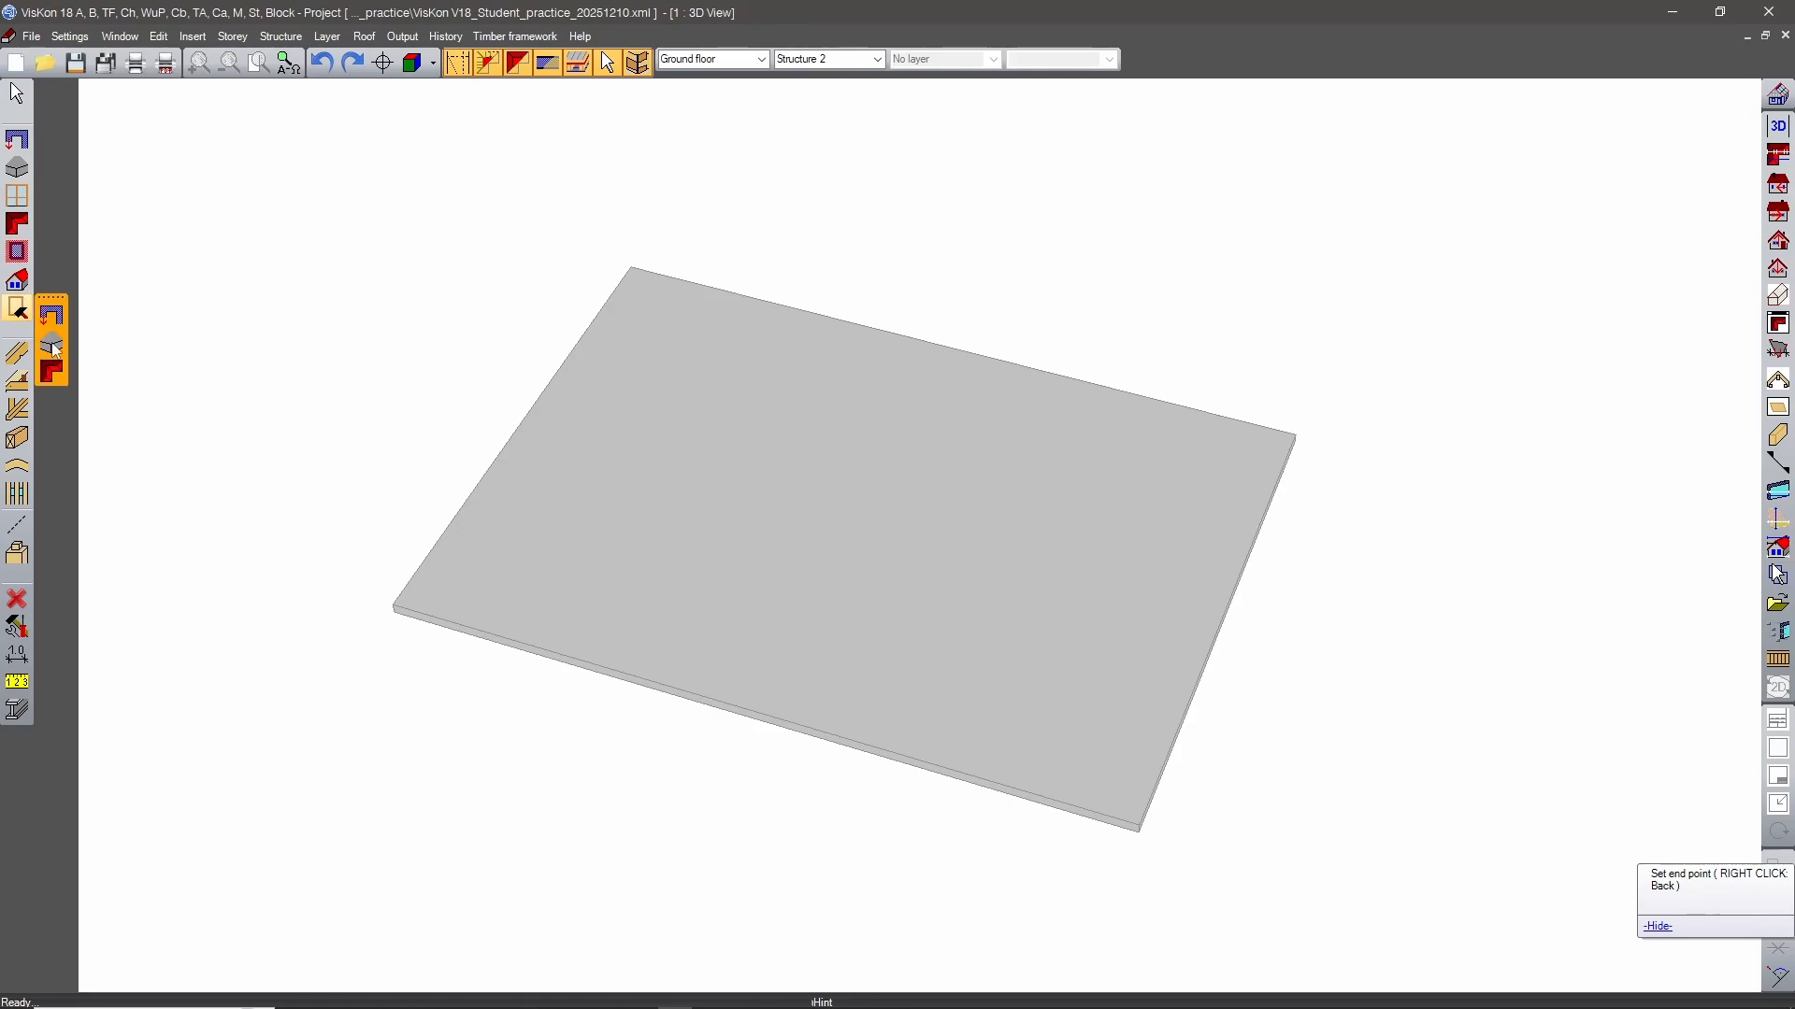
click(61, 350)
click(554, 125)
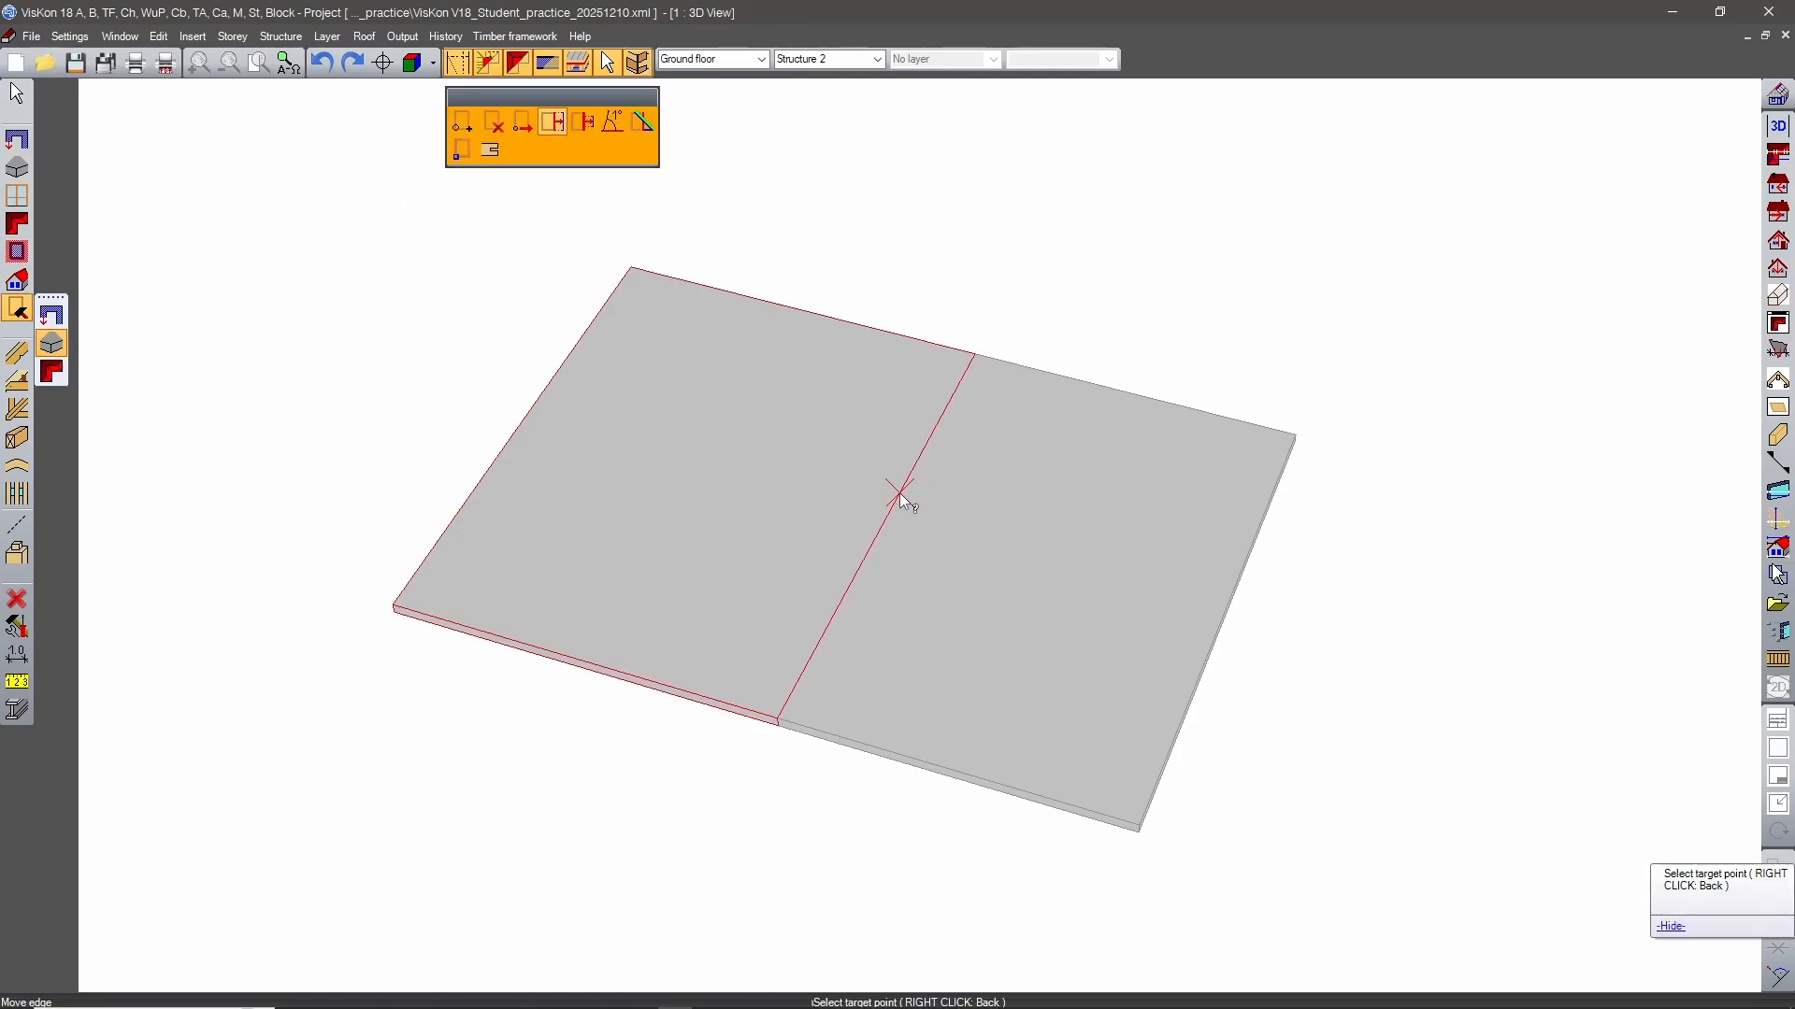
click(1029, 558)
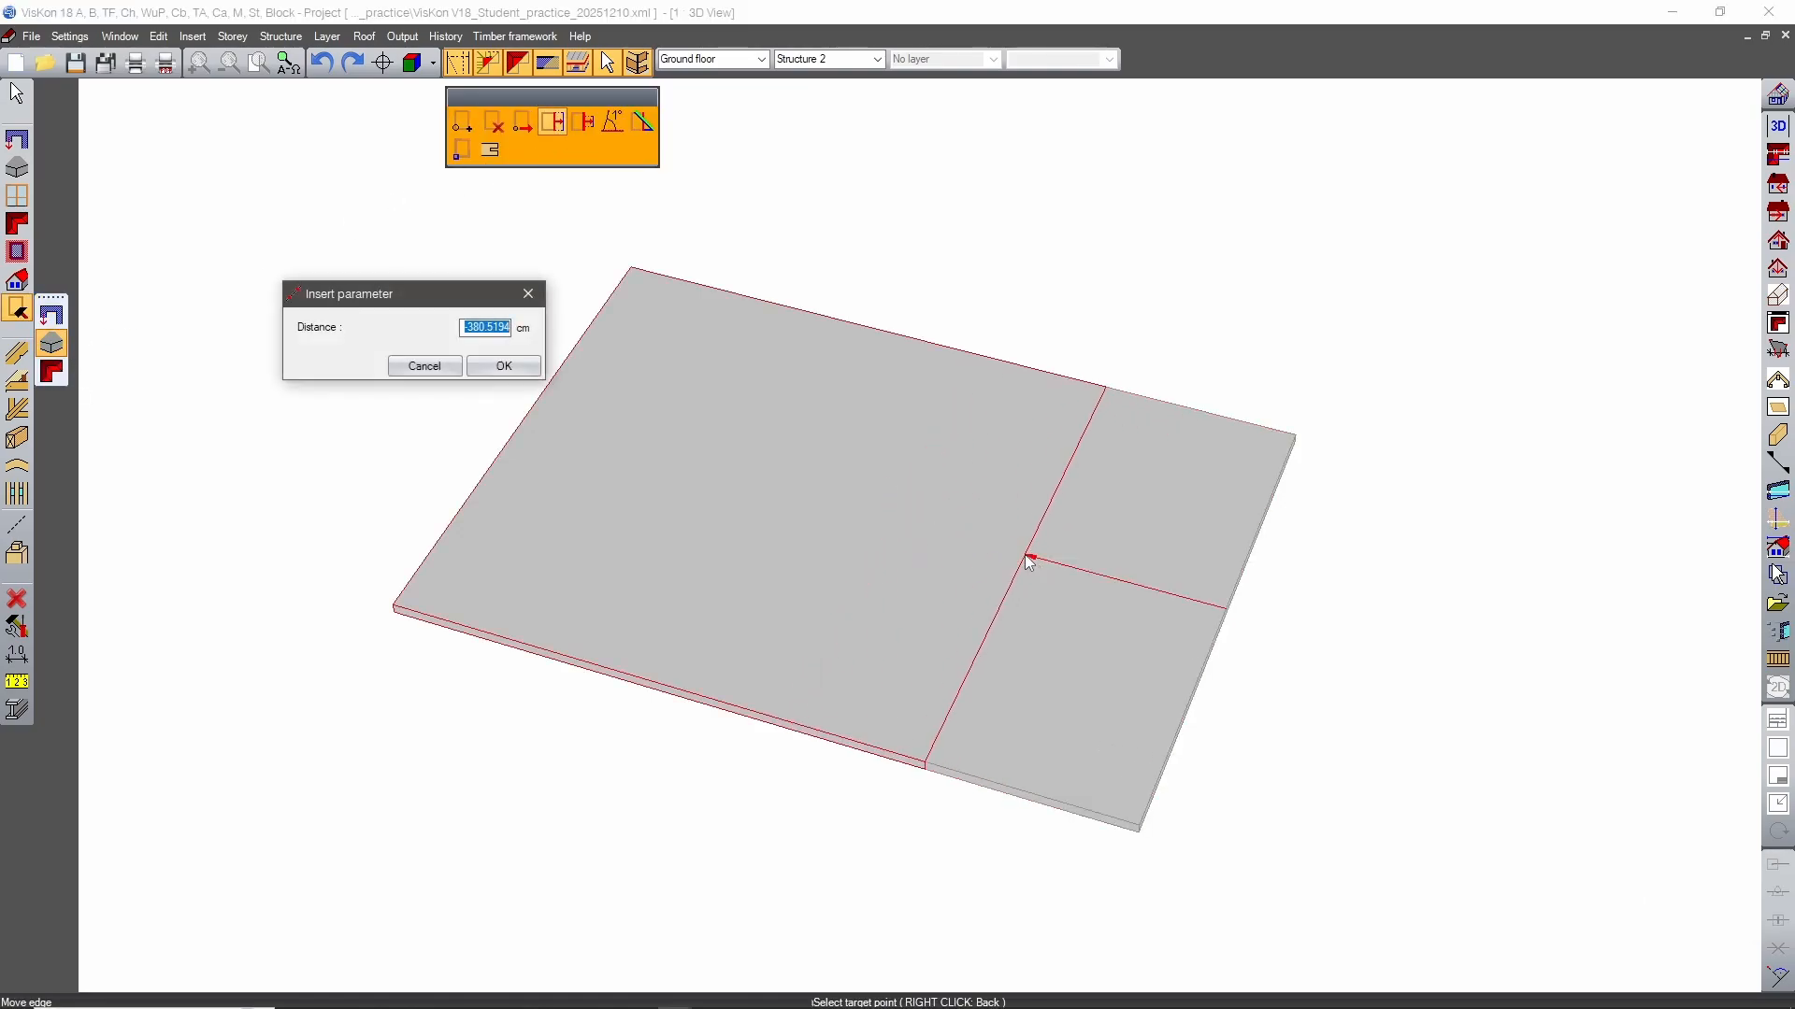
text(-200)
click(506, 367)
Move the slab's back edge outward by 100 cm and start measuring from the front-left corner.
middle_drag(855, 753, 965, 826)
click(1084, 335)
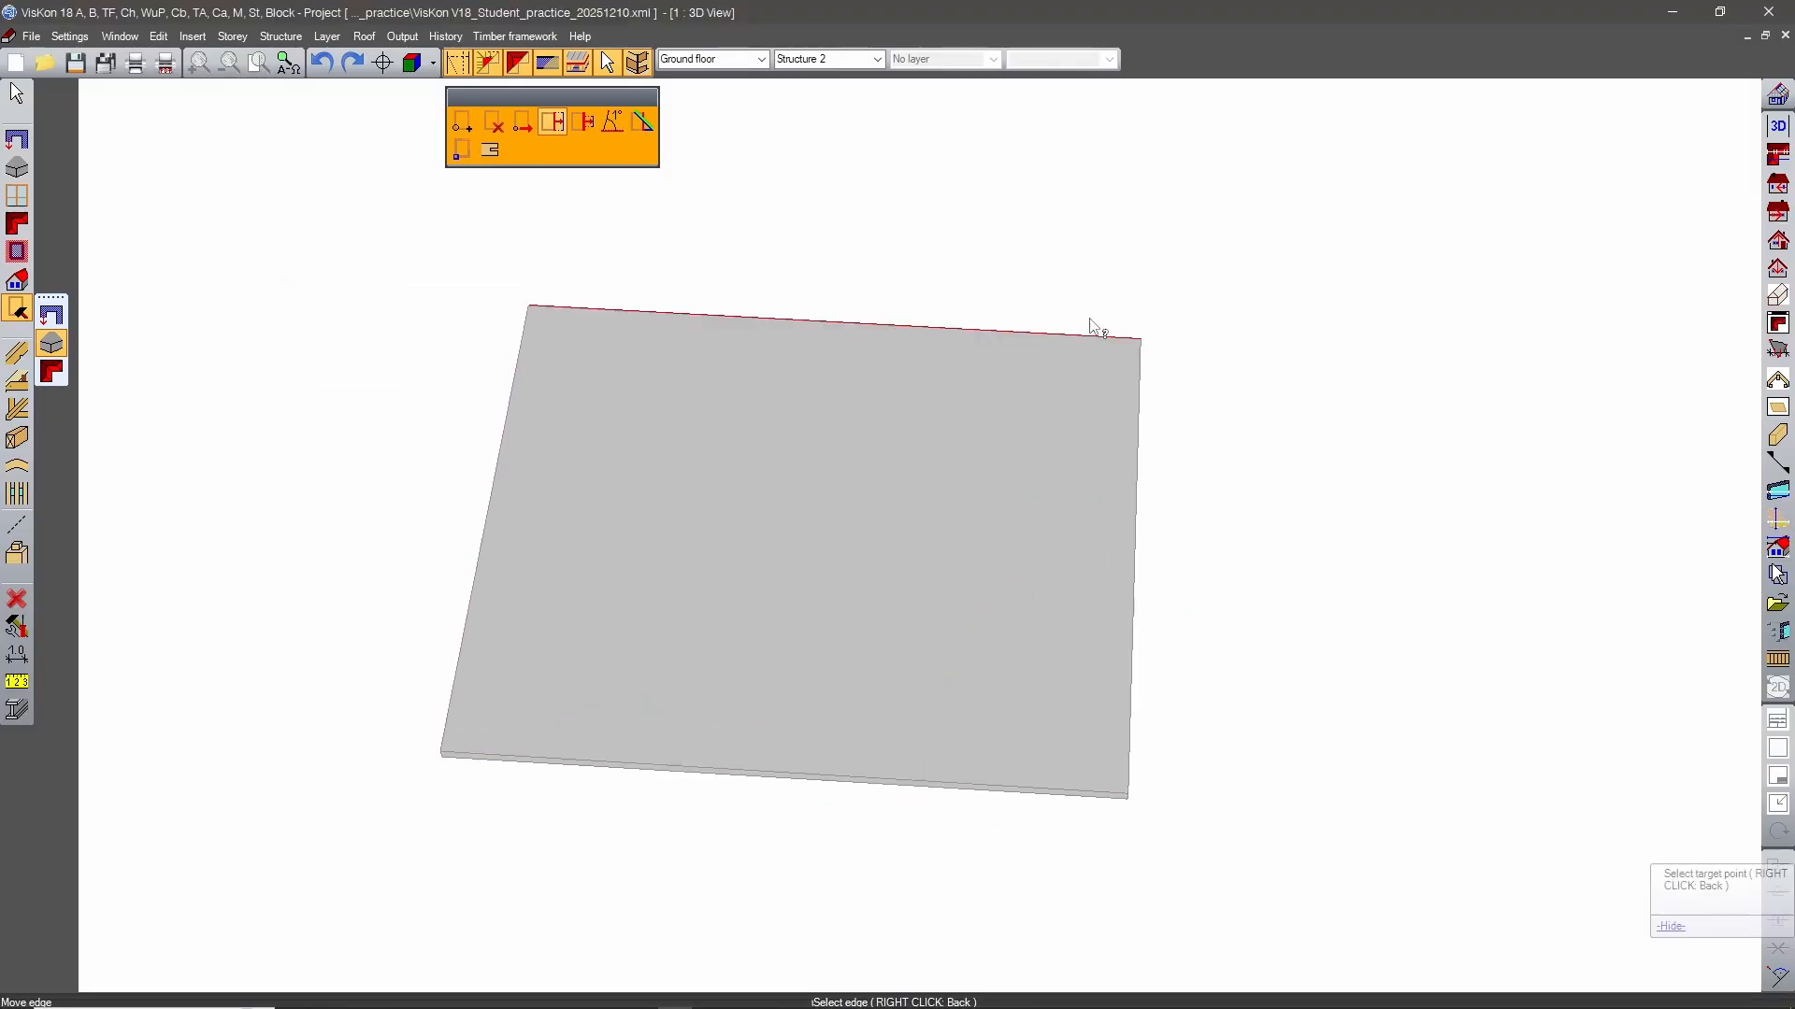
click(1099, 277)
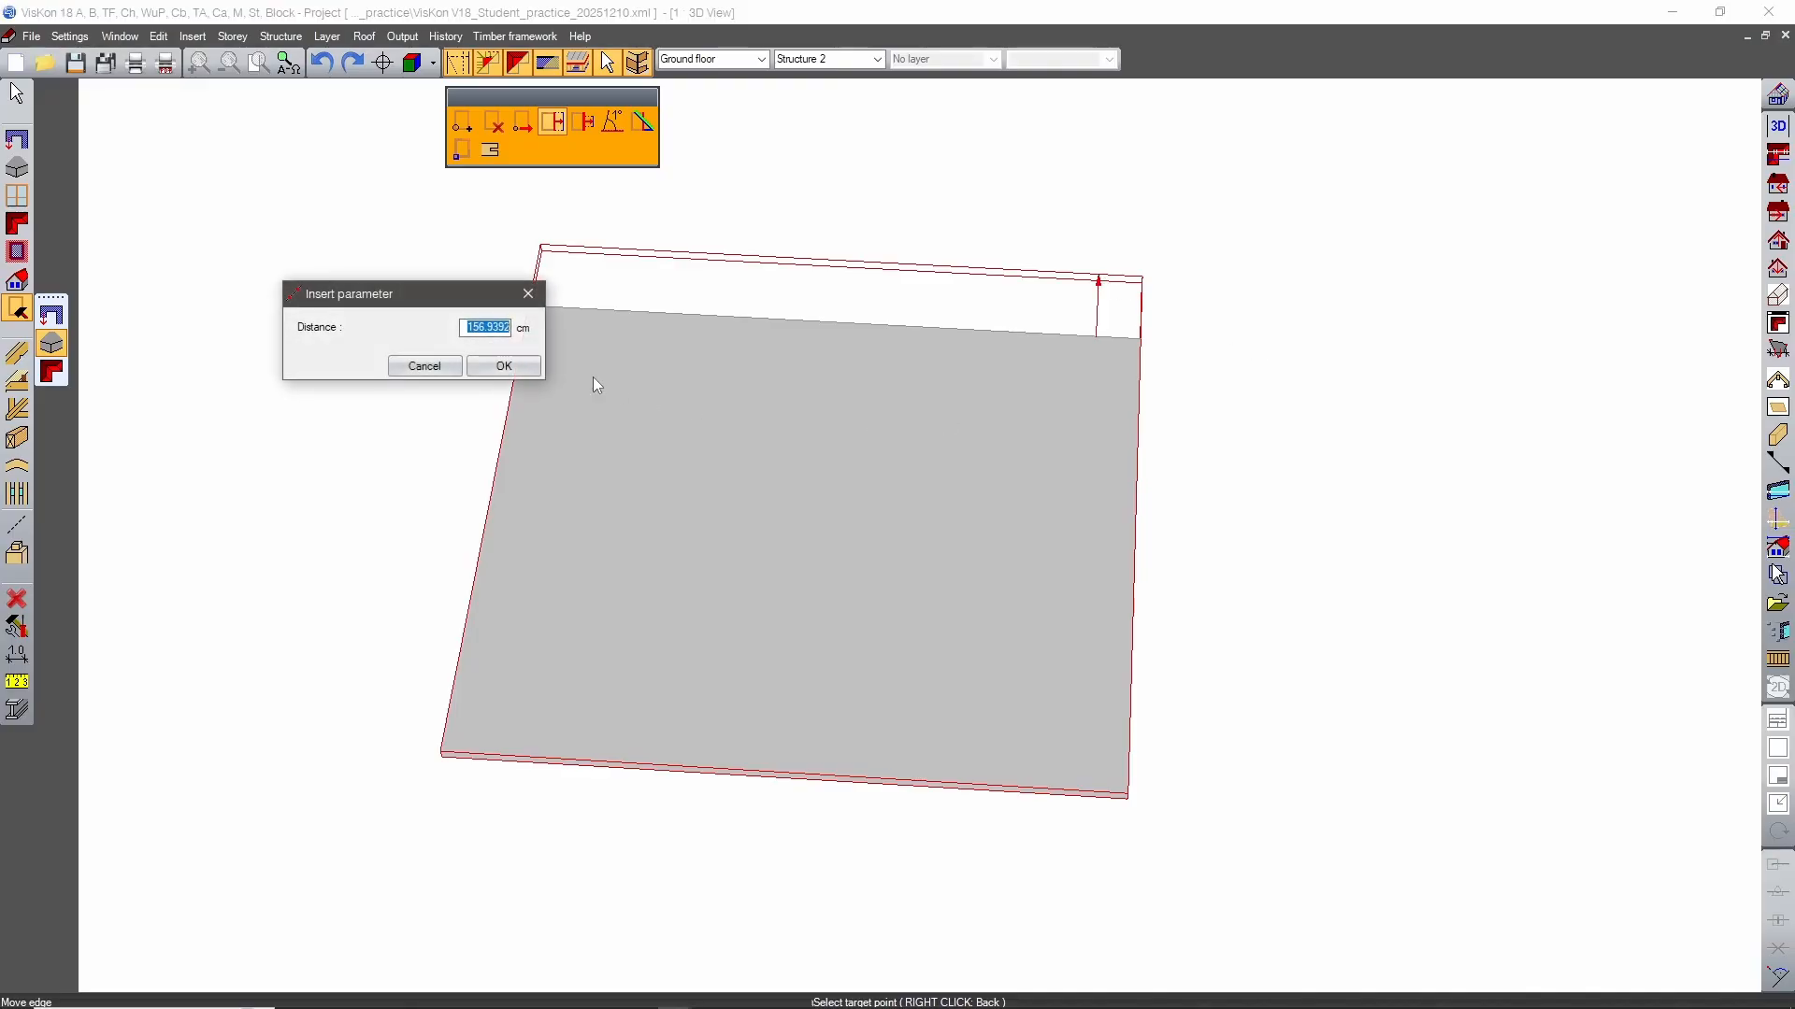
text(100)
click(499, 368)
click(396, 618)
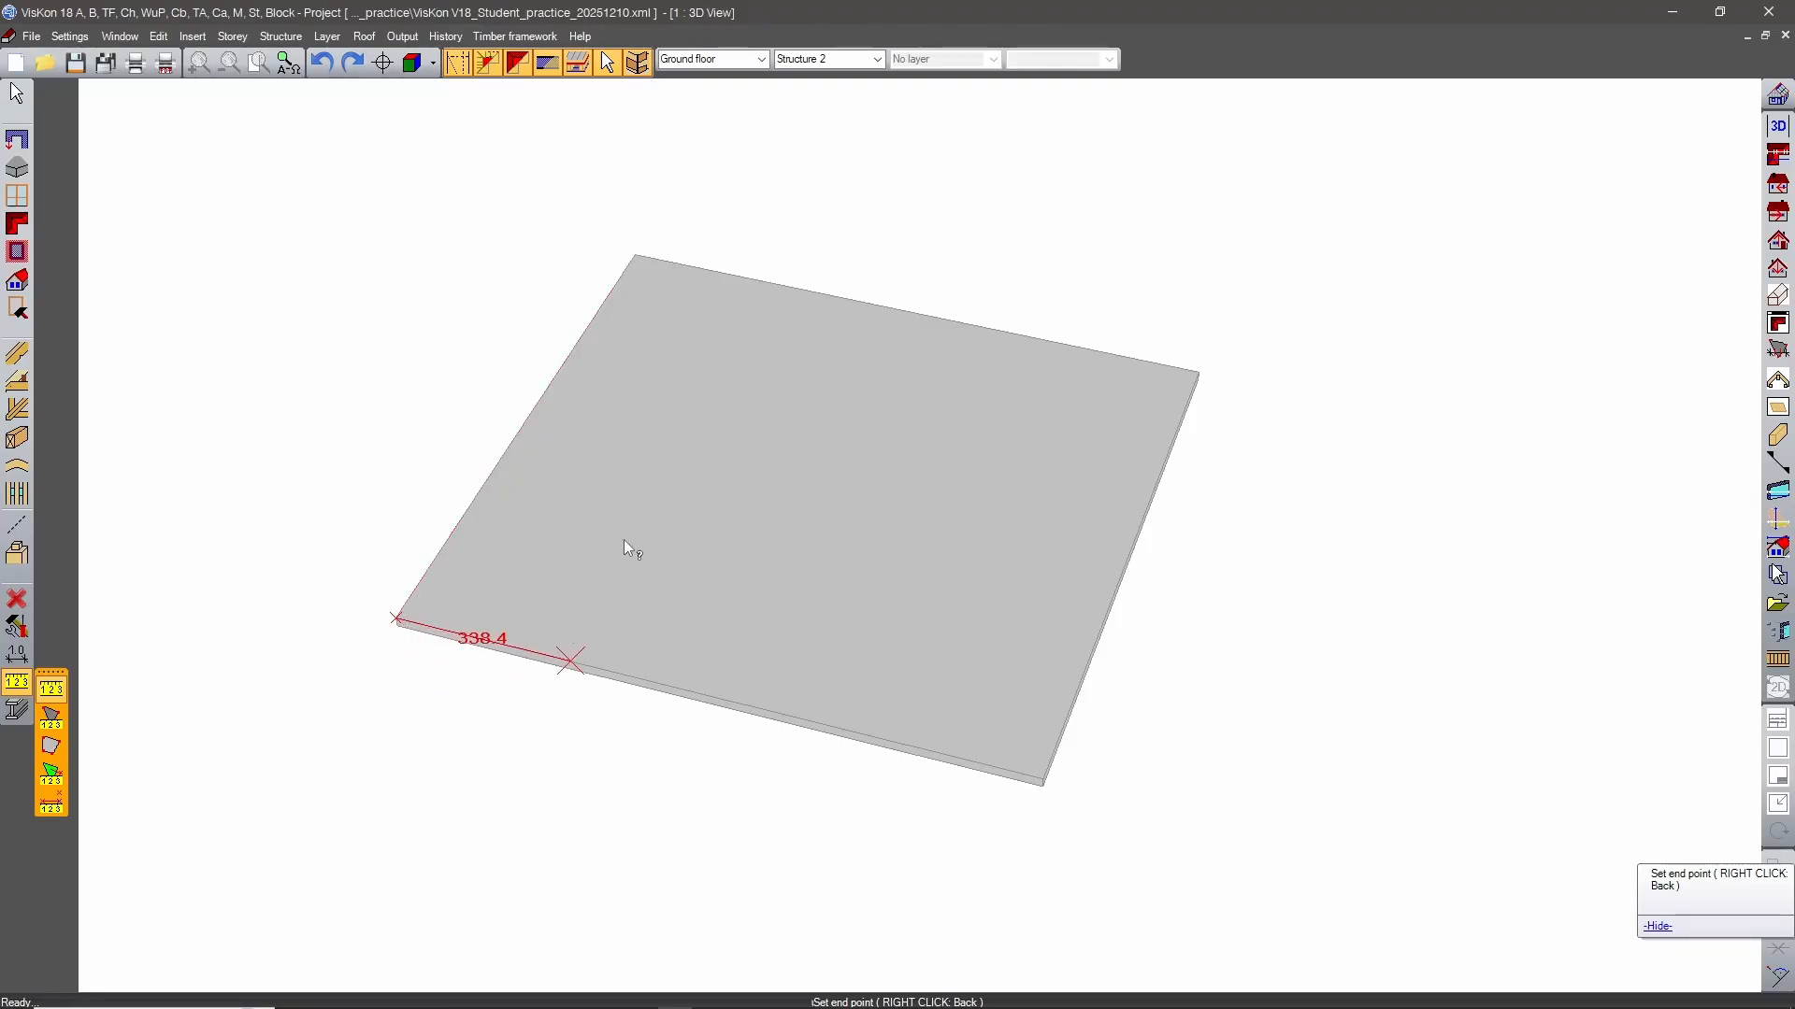
Create parallel guide lines 300 cm inside the slab's back edge and 400 cm inside its right side edge.
middle_drag(849, 475, 939, 634)
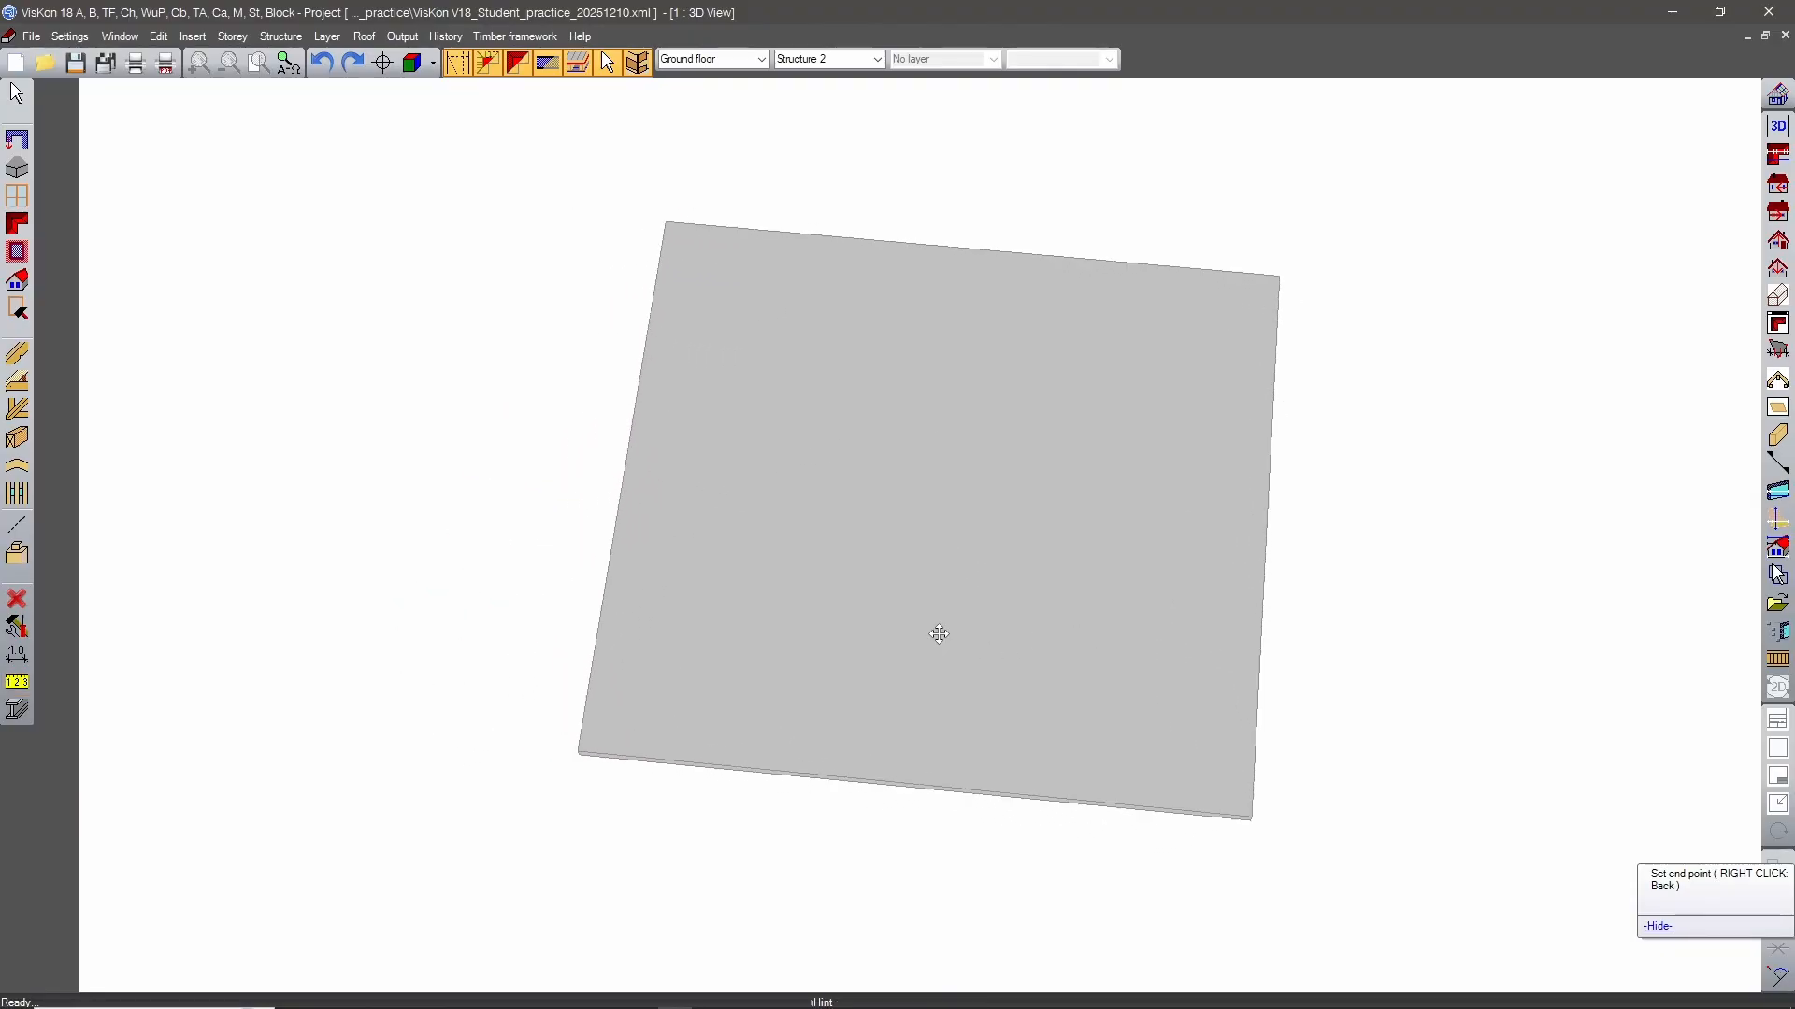
click(16, 526)
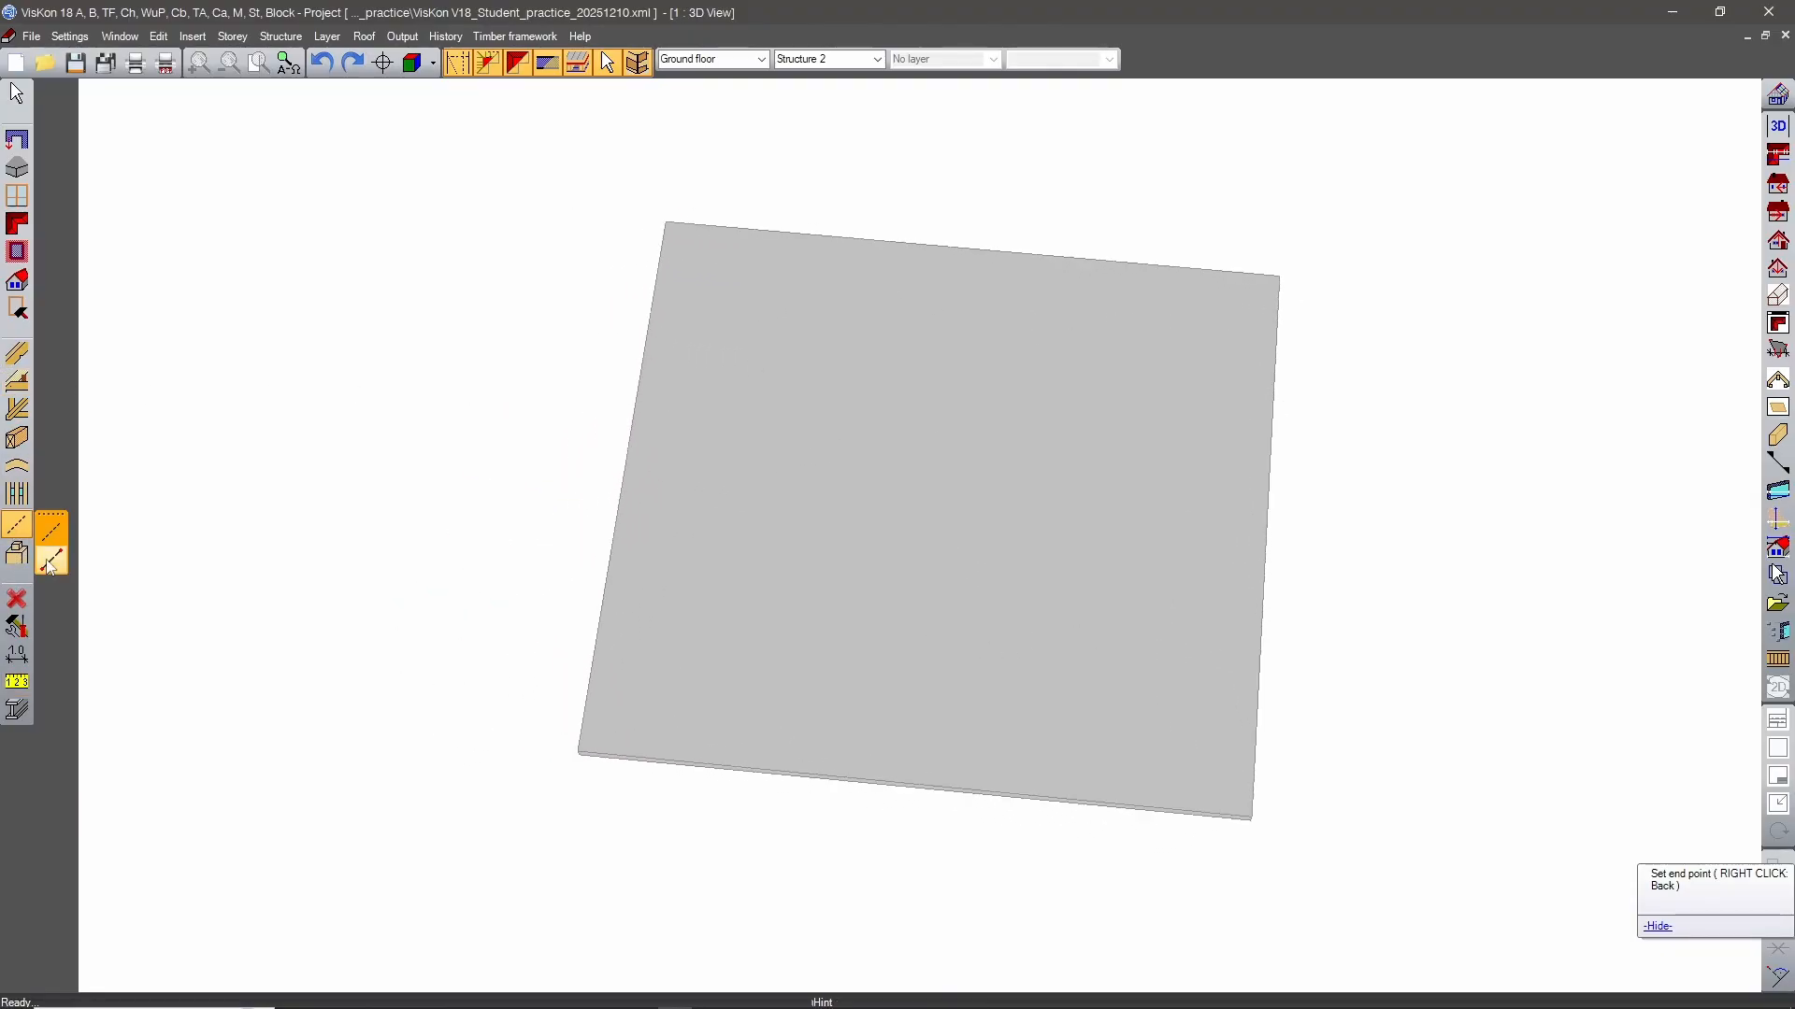
click(835, 378)
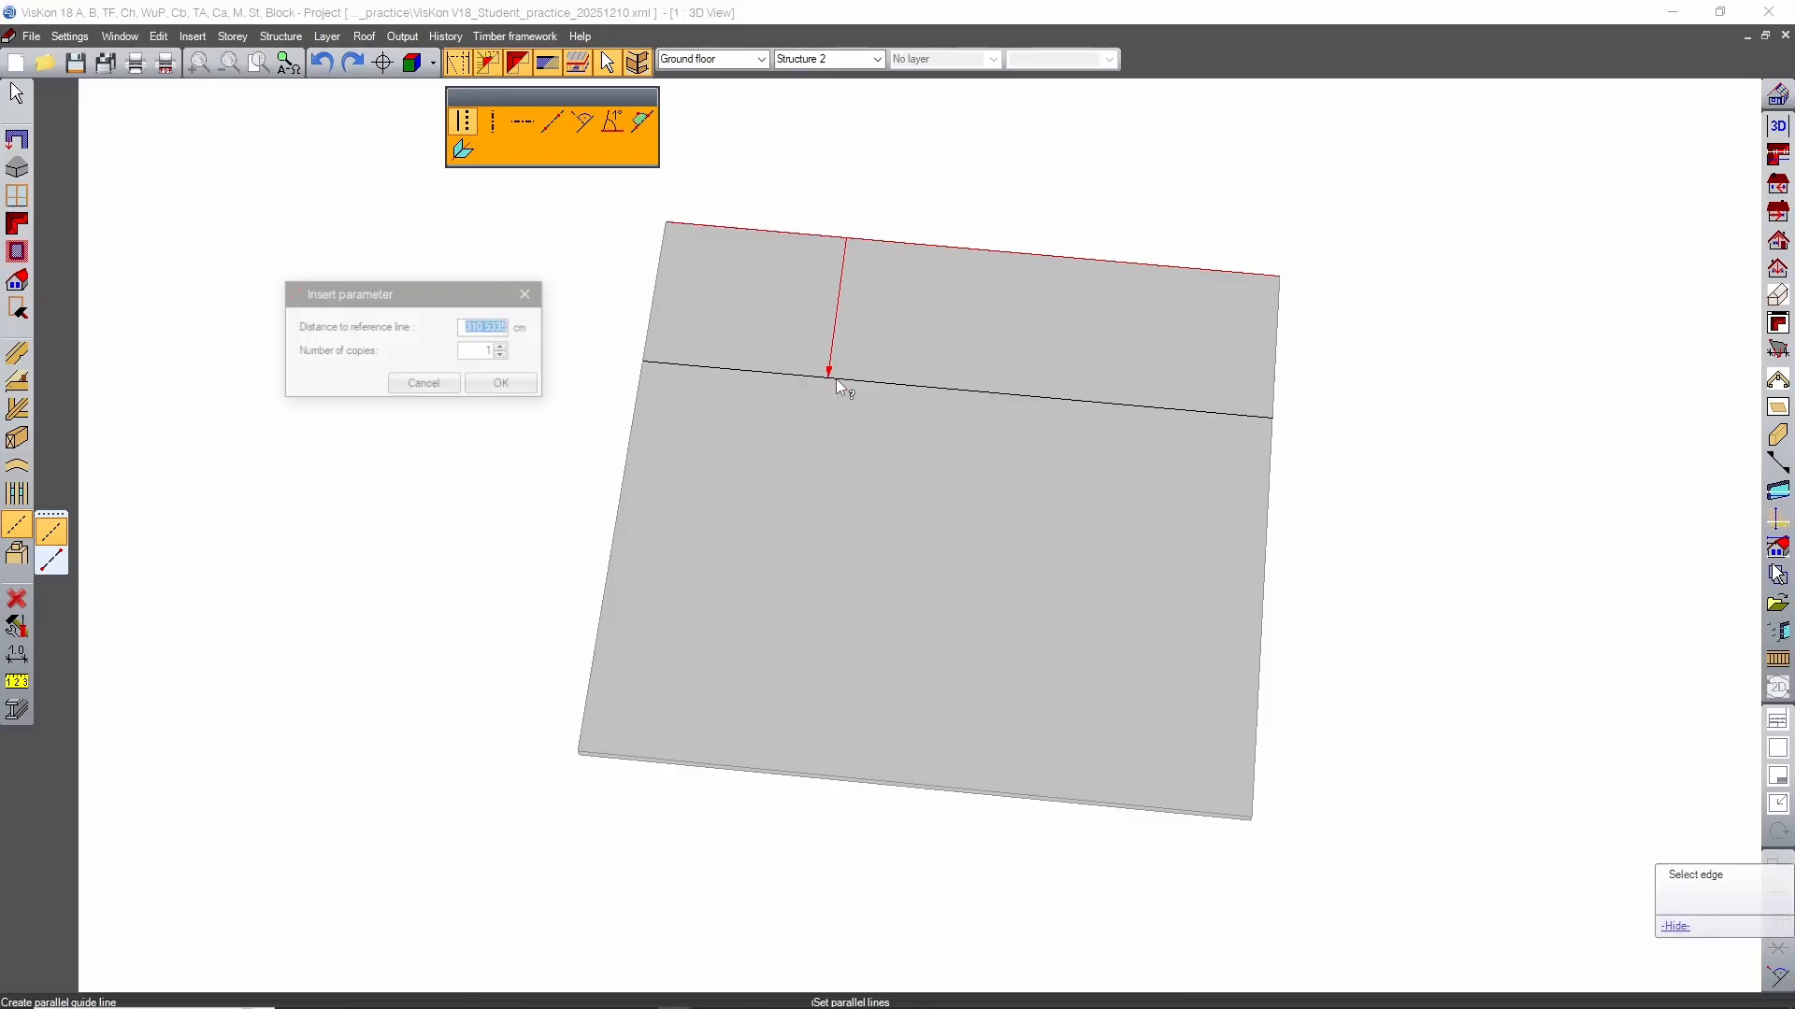
text(300)
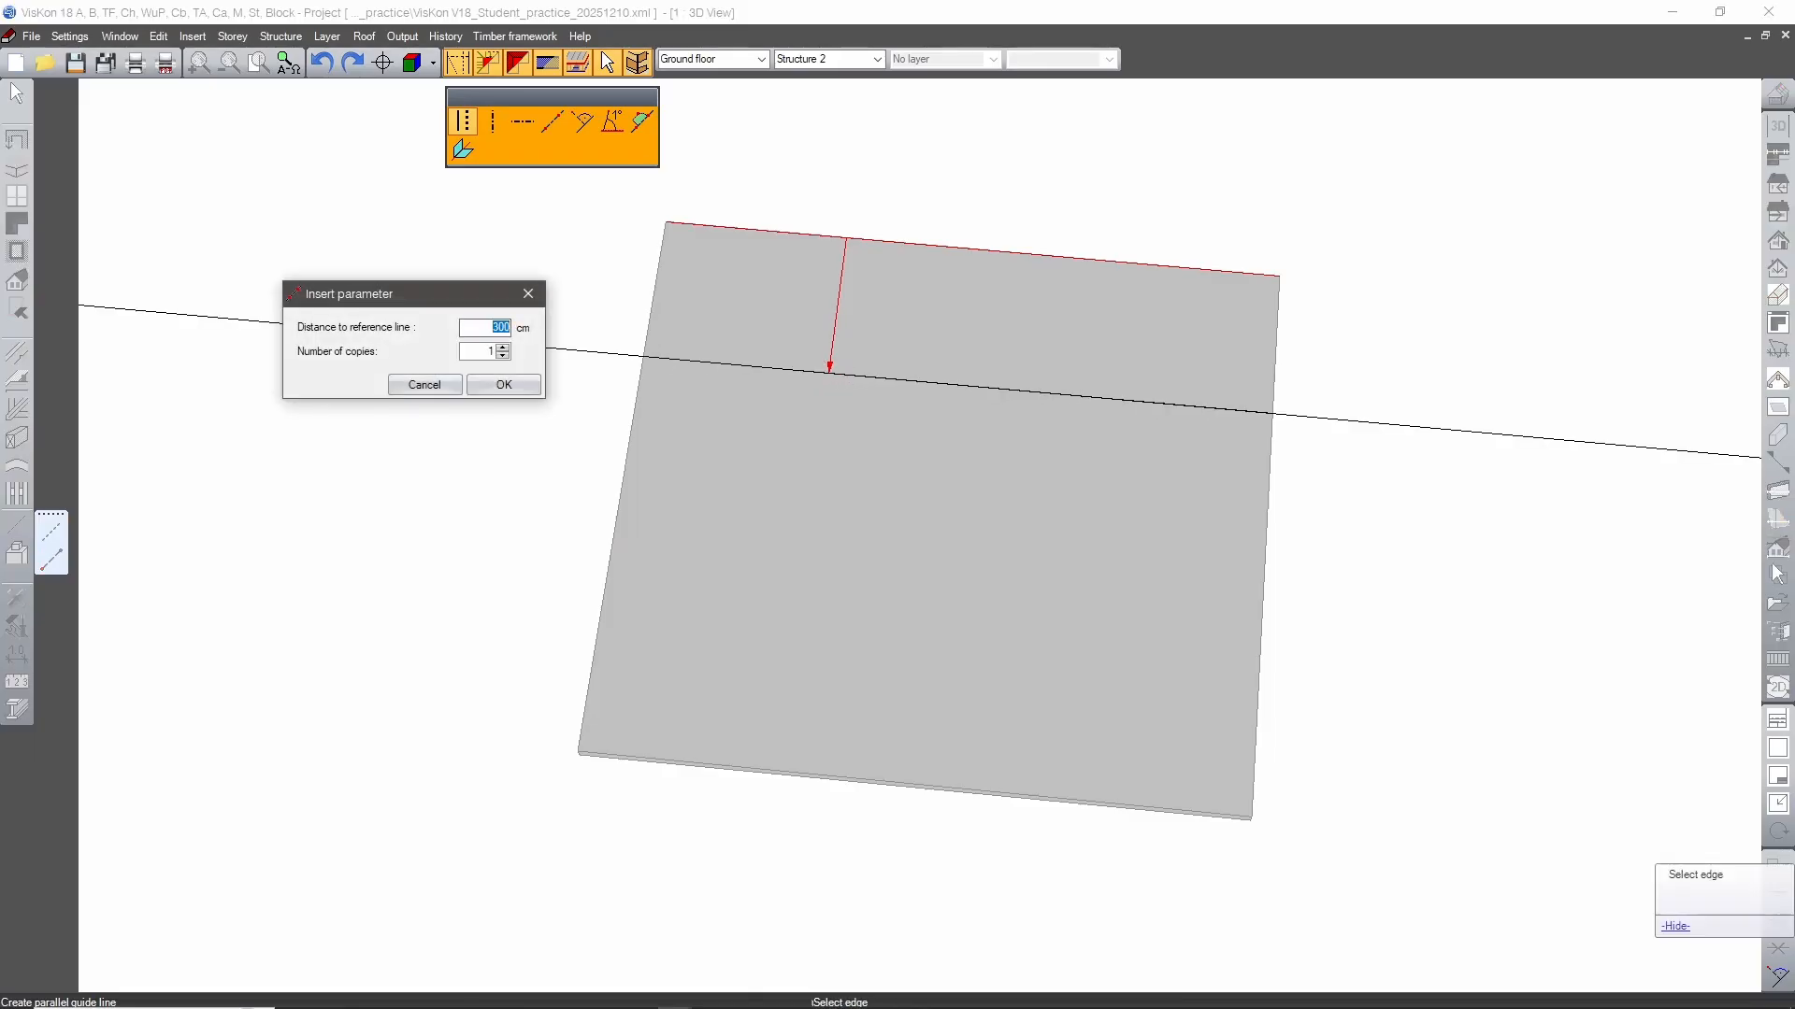
key(Return)
click(1266, 533)
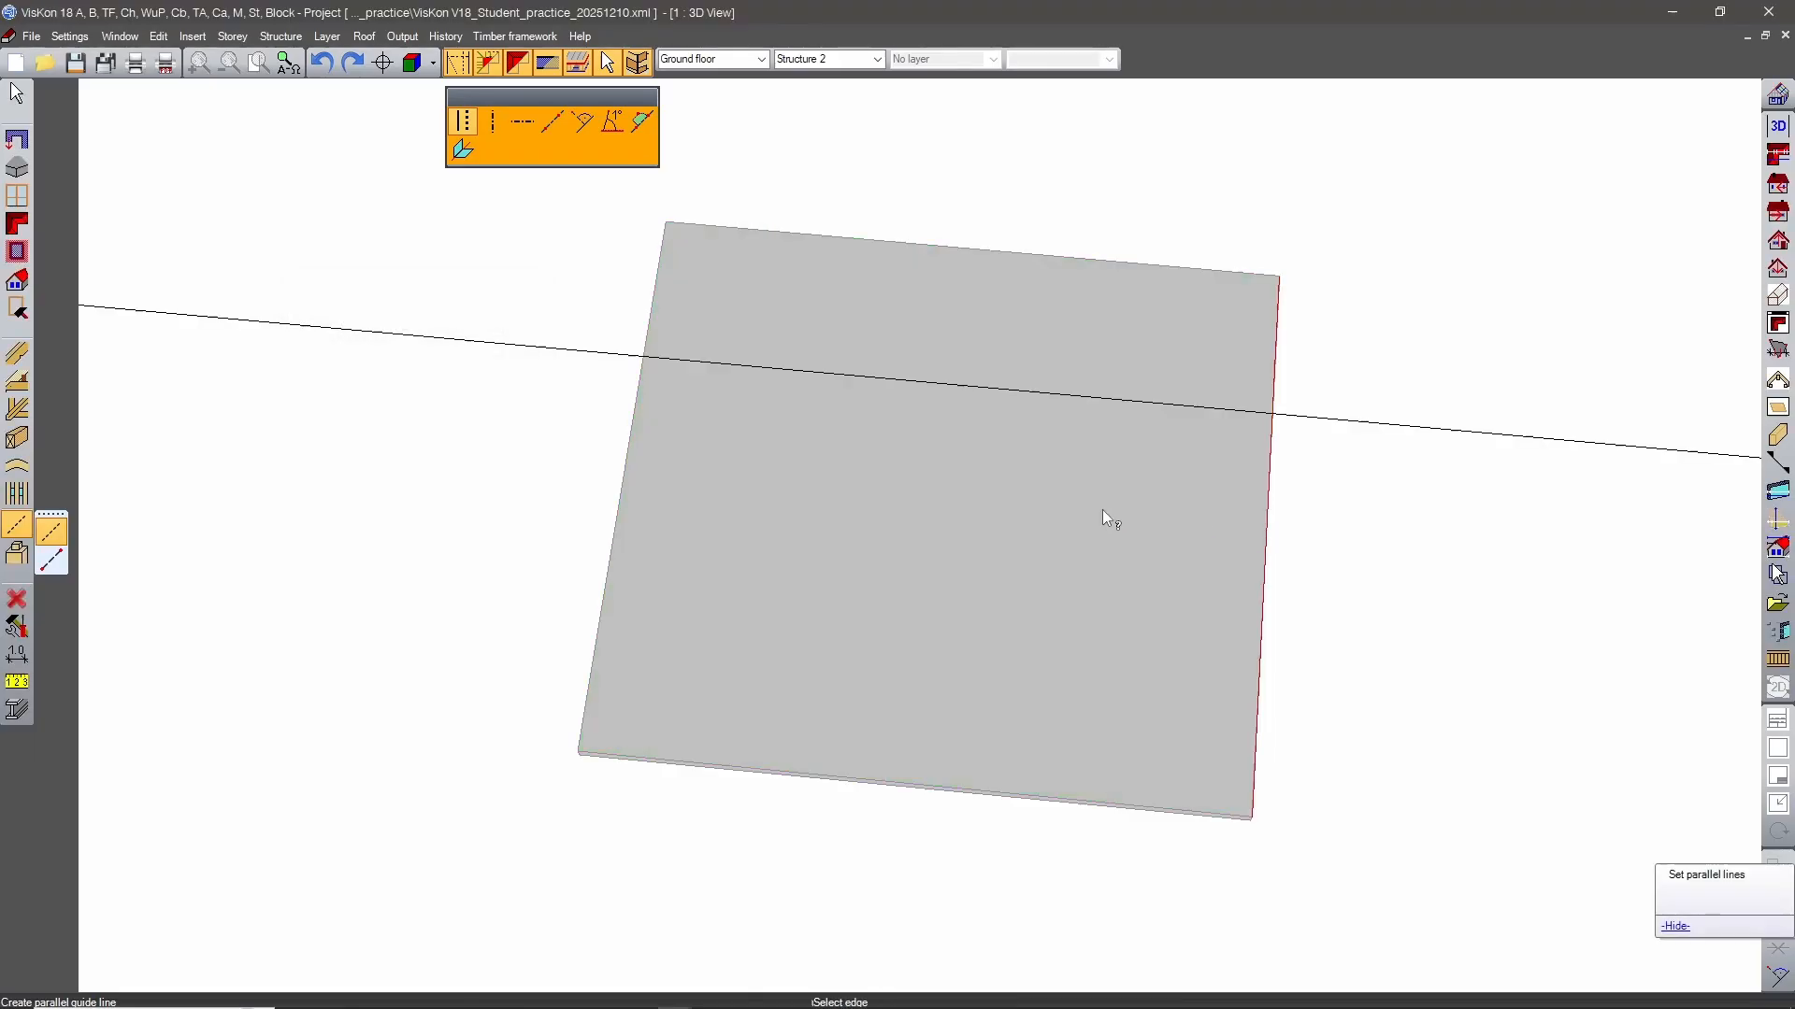
click(1048, 510)
text(400)
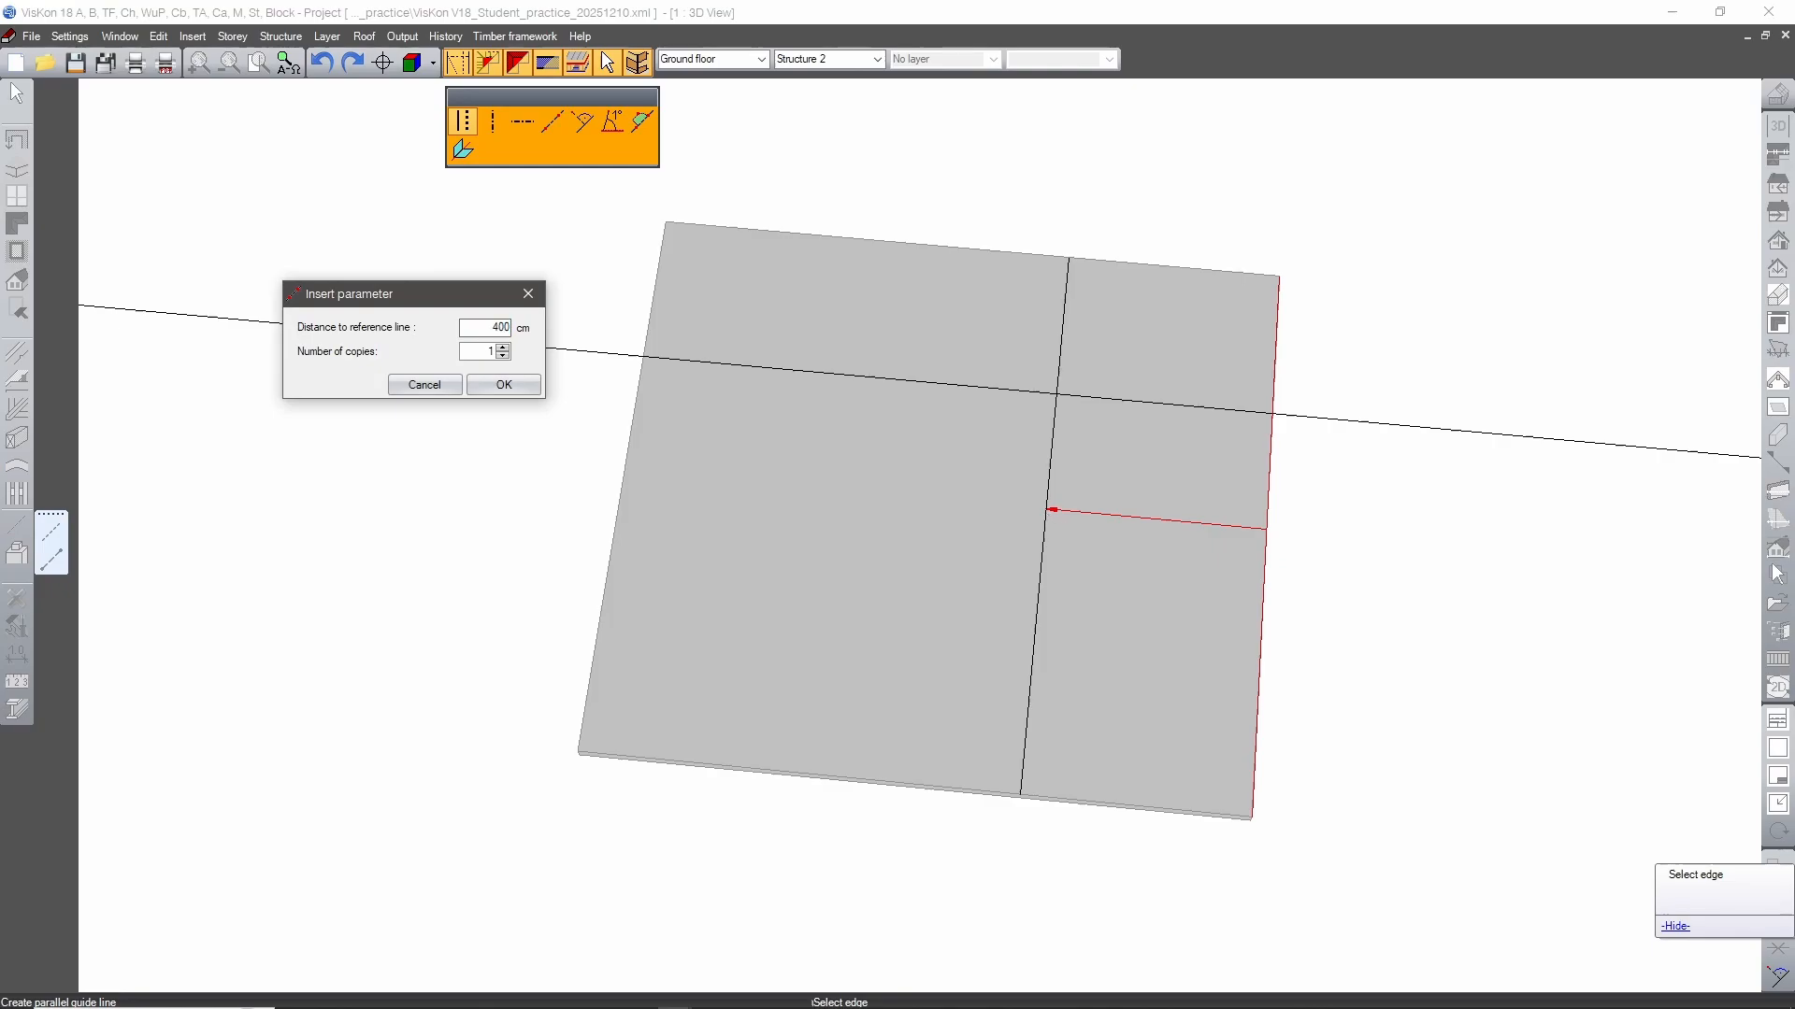
key(Return)
Create parallel guide lines 300 cm inside the slab's front edge and 400 cm inside its left side edge.
click(921, 784)
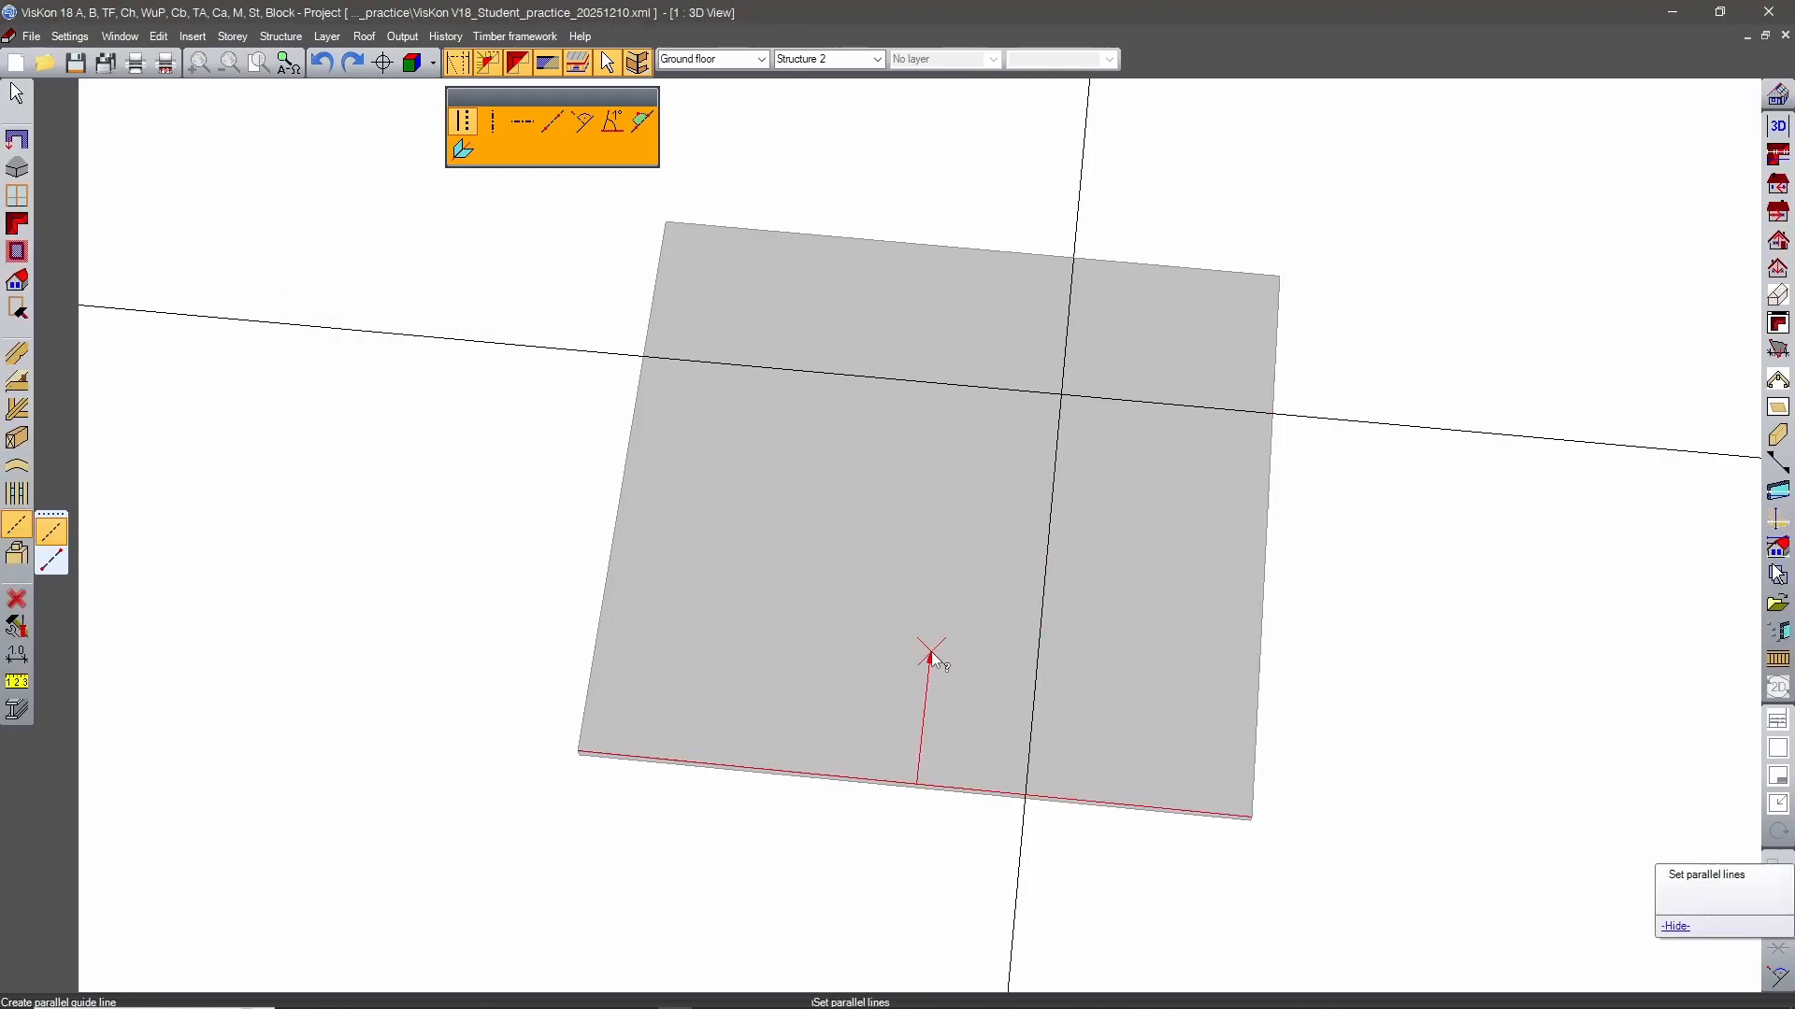
click(931, 657)
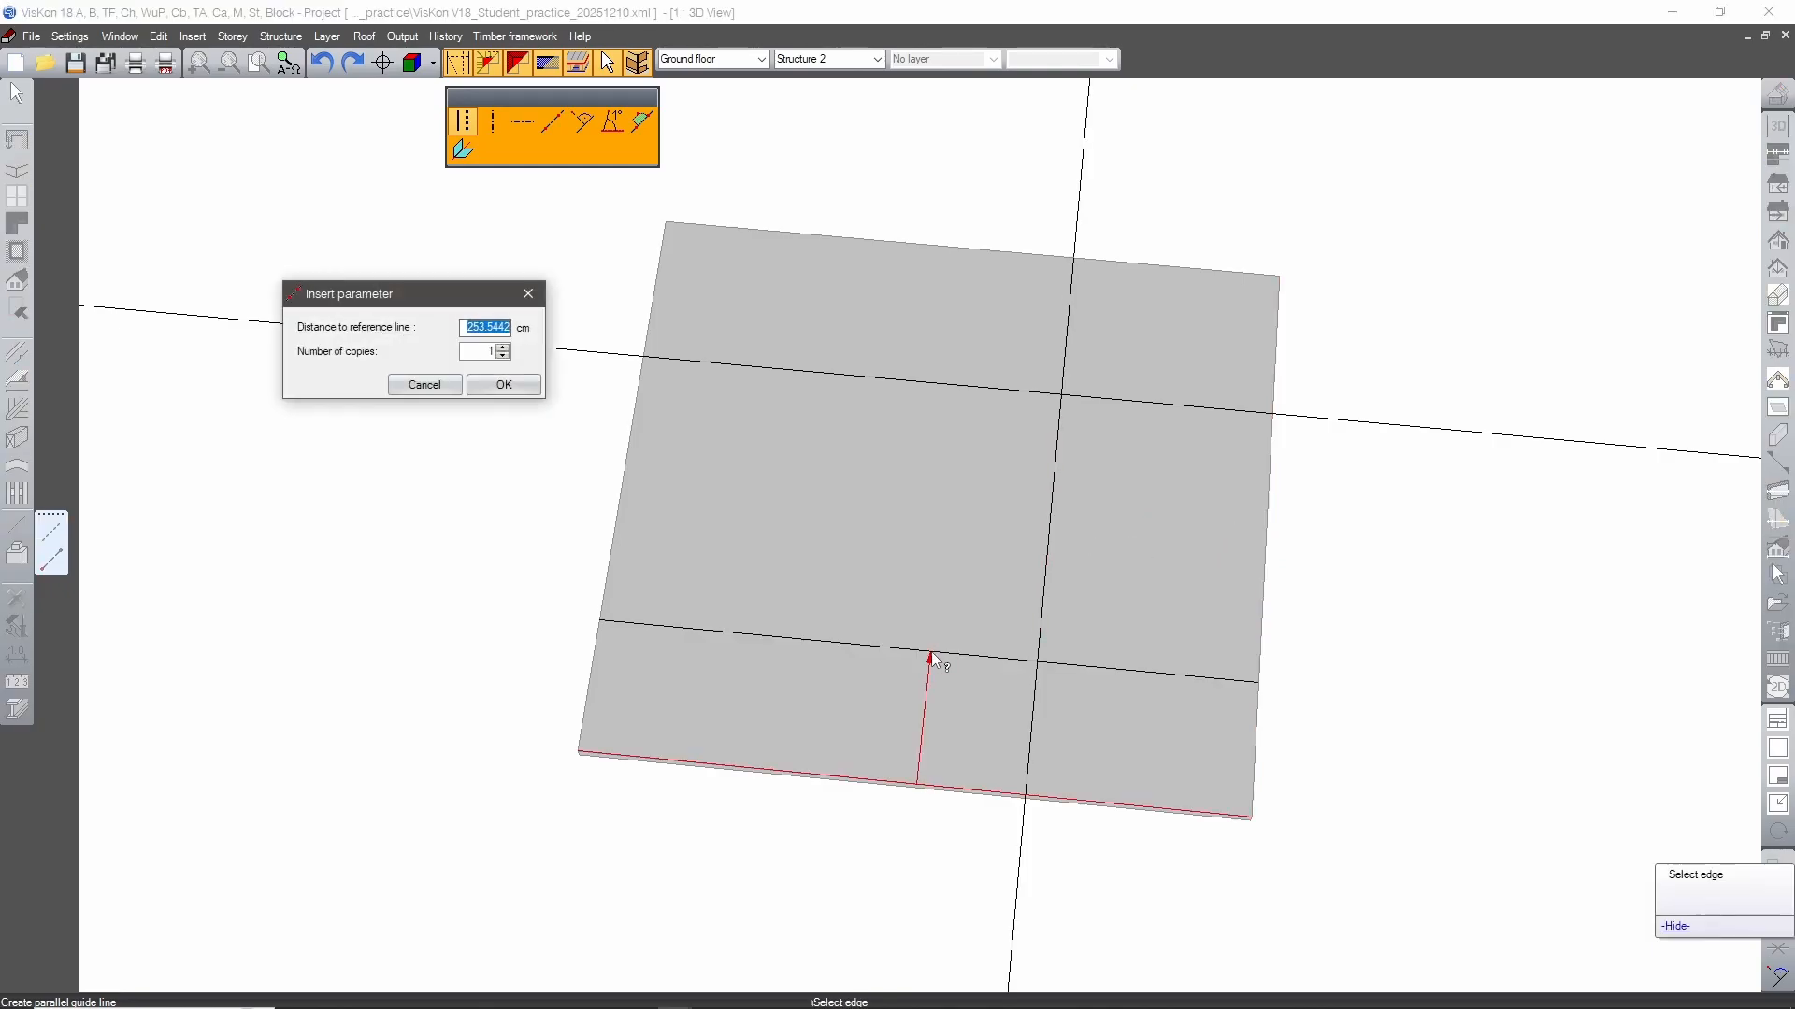
text(300)
key(Return)
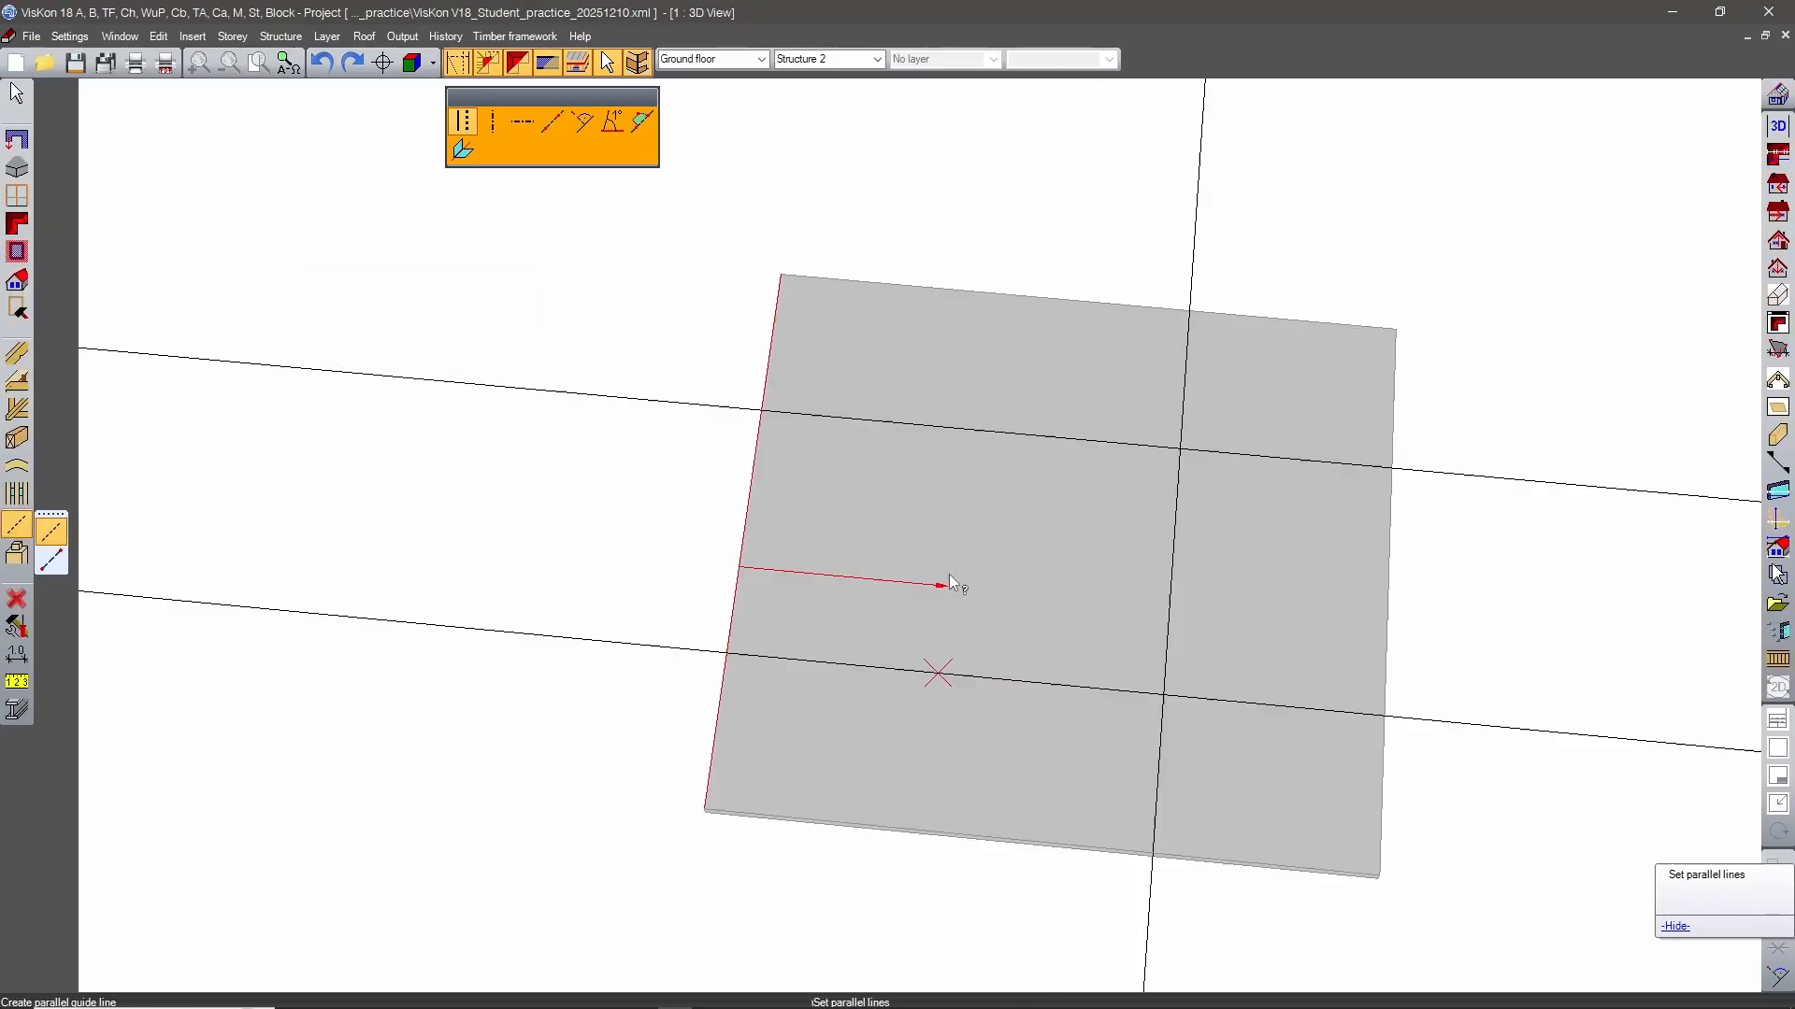
click(950, 577)
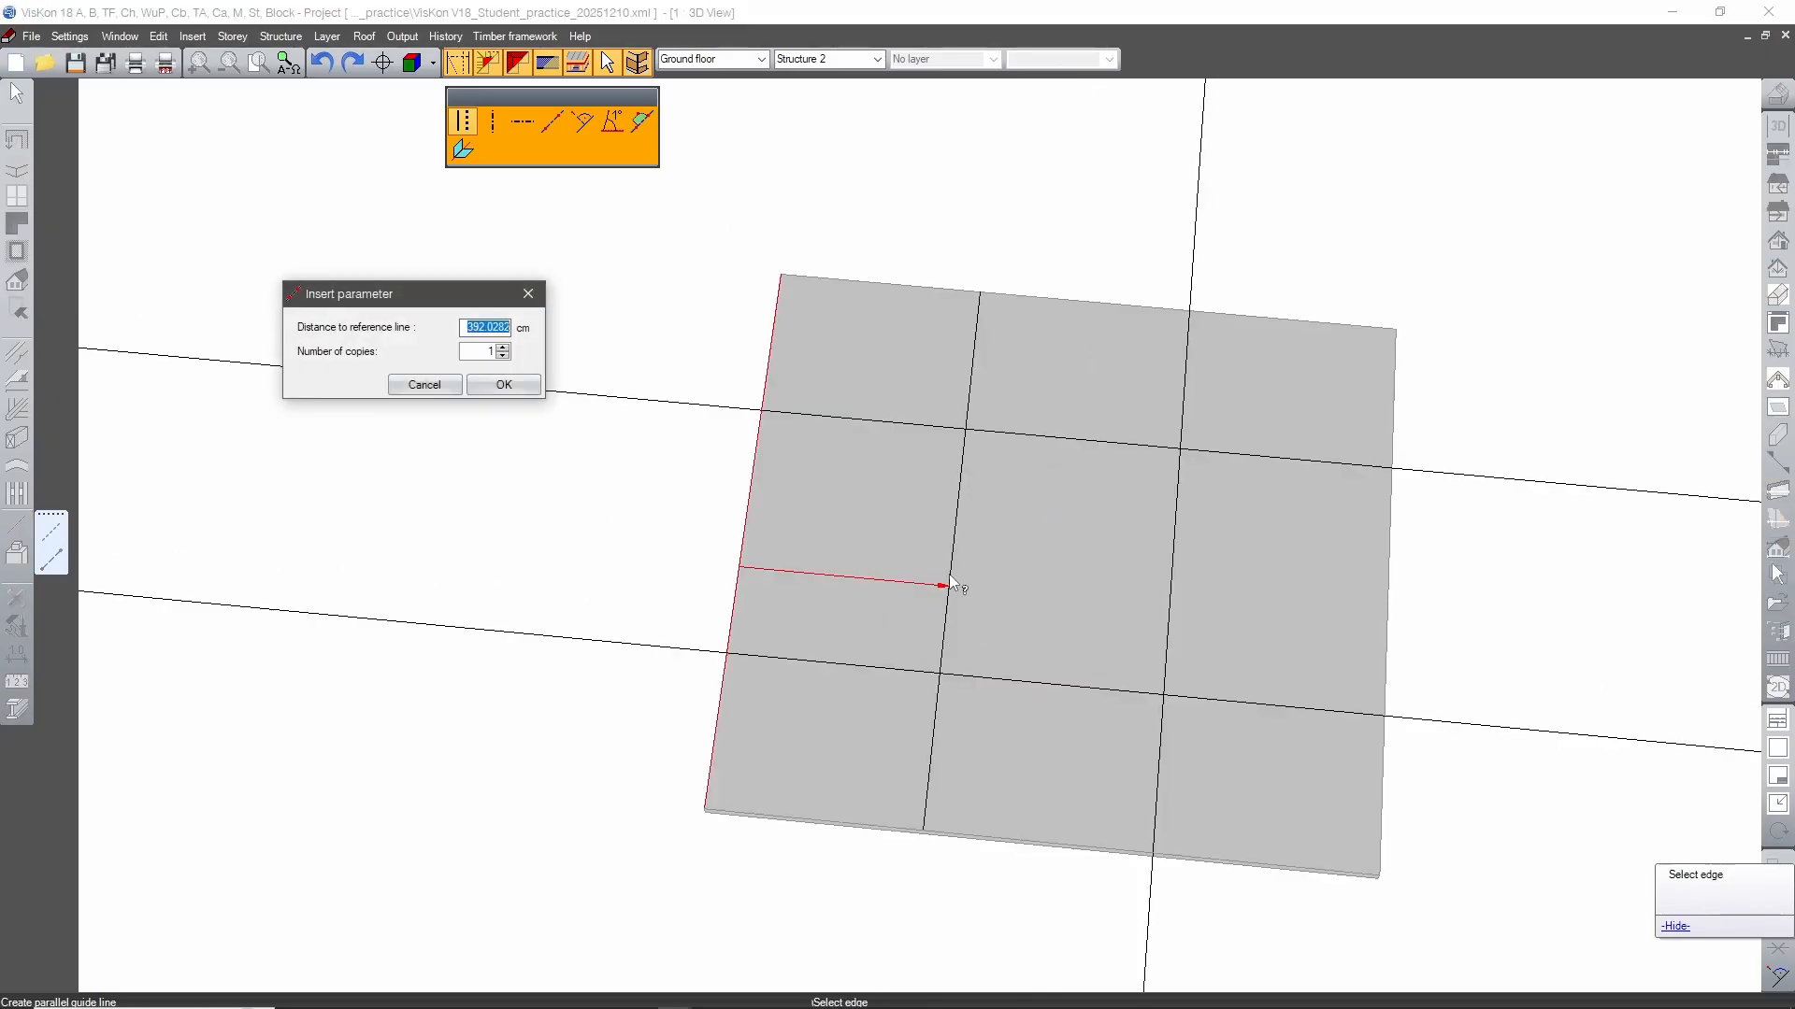
text(300)
key(Return)
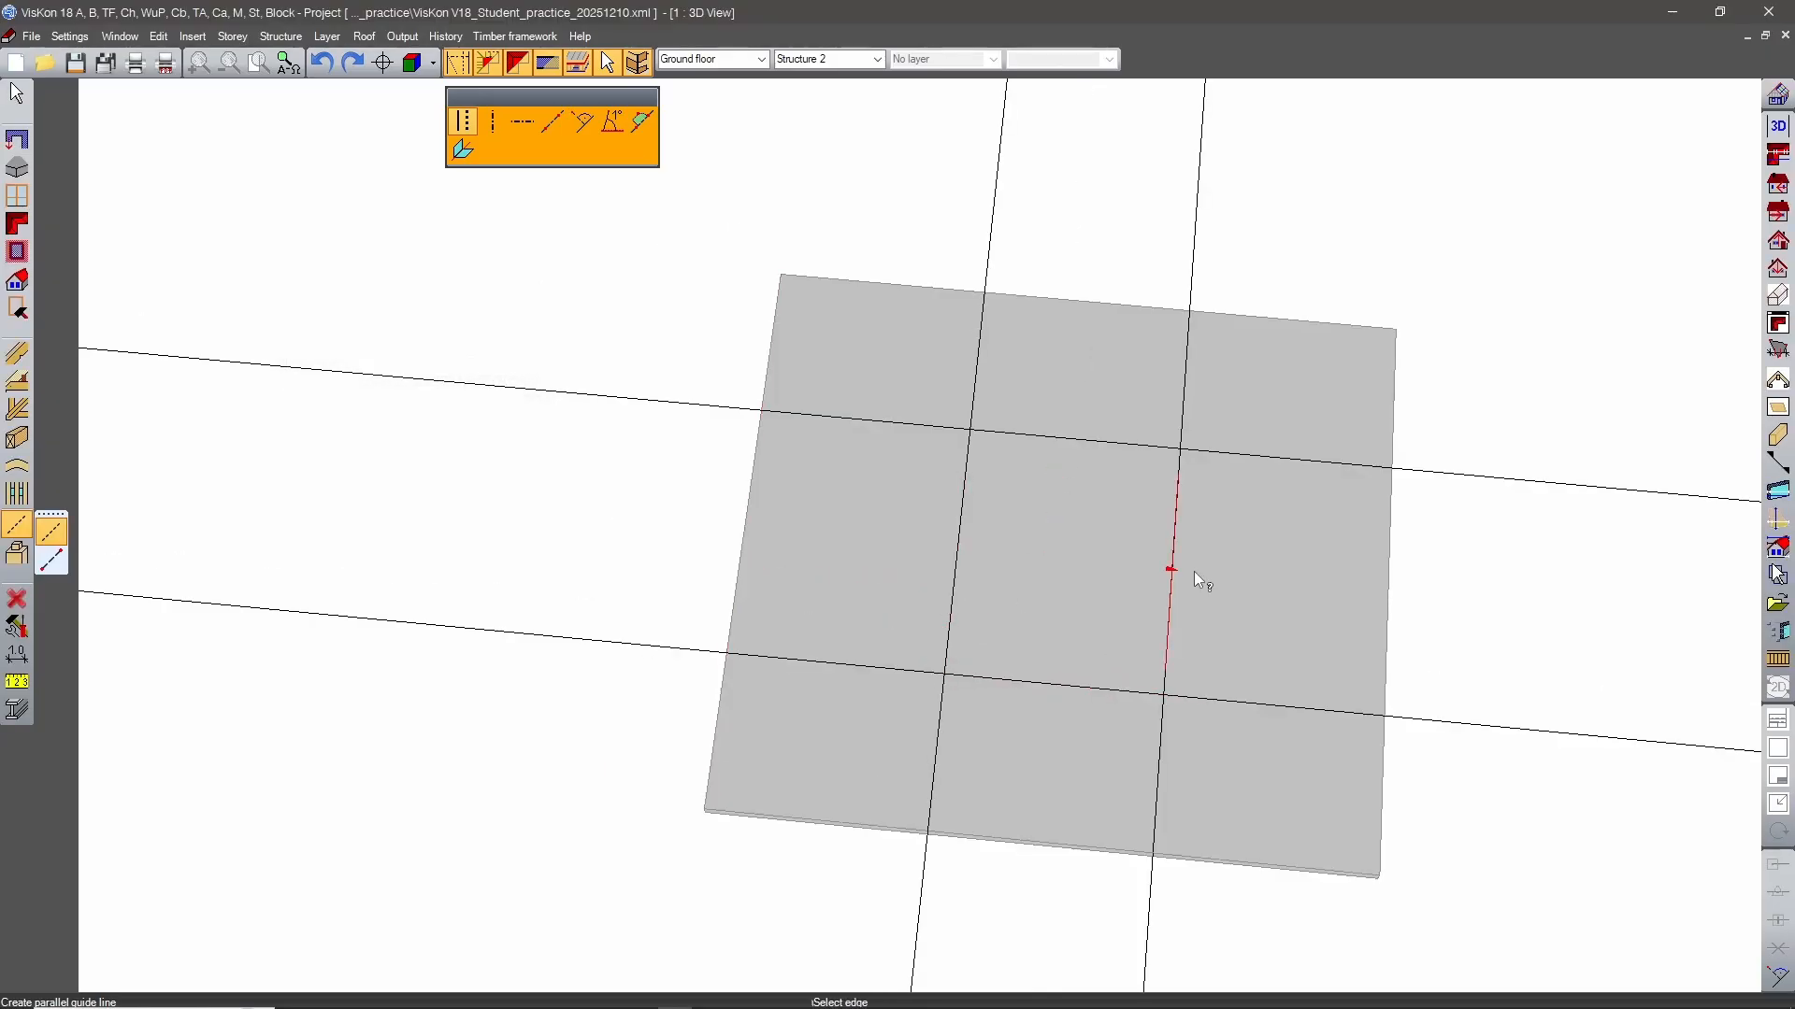
Add one more parallel guide line 500 cm inside the slab's front edge.
click(796, 805)
click(829, 559)
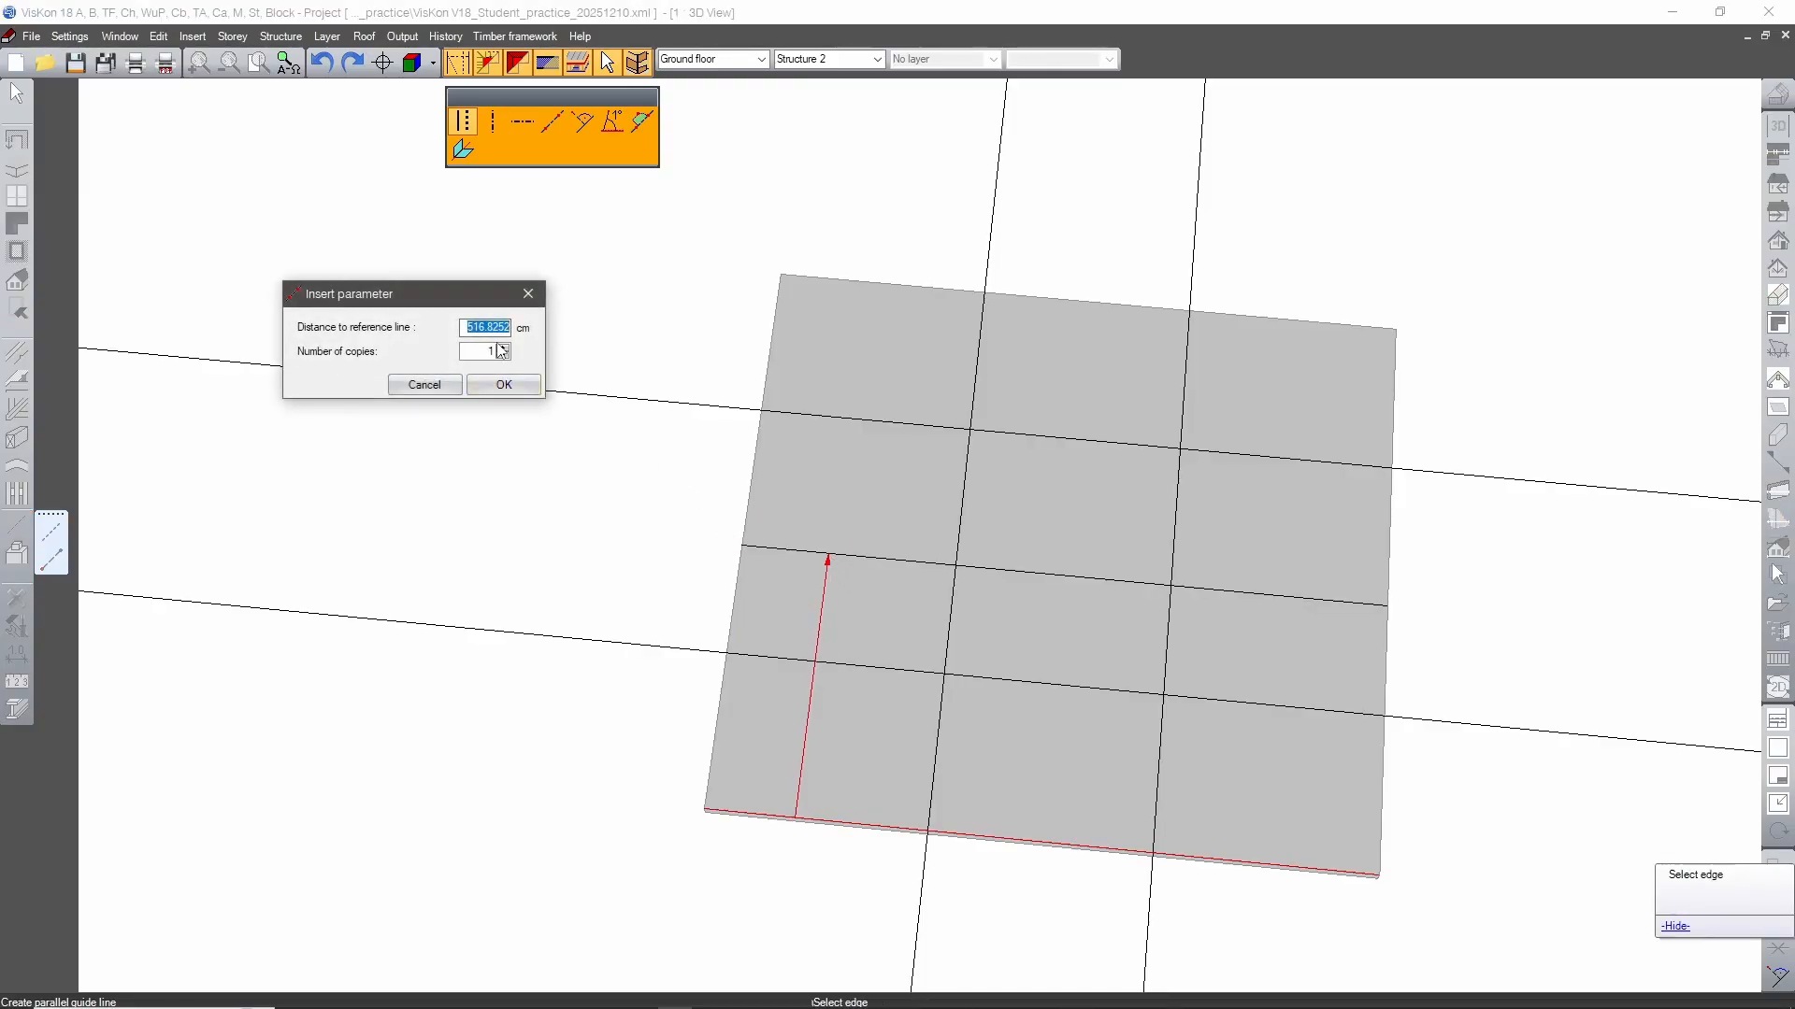
text(500)
click(506, 384)
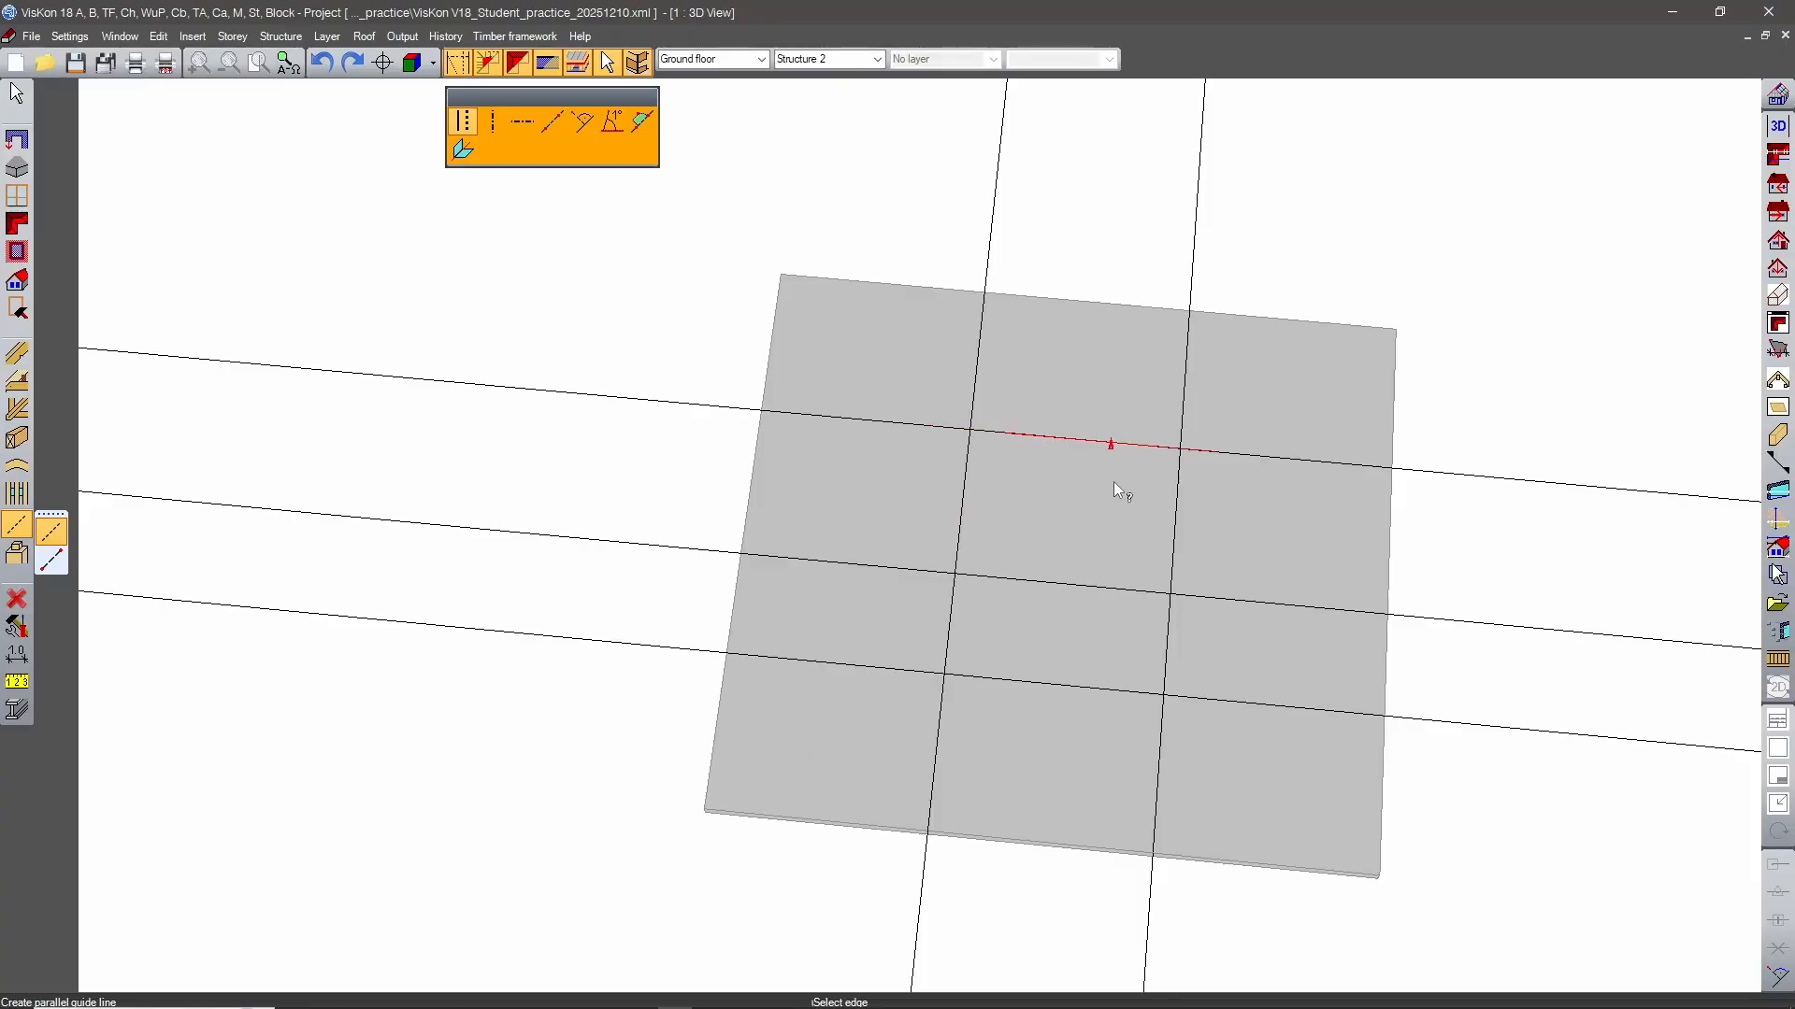
Cut a recess by moving the left edge portion between the back and middle guide lines inward to the far crosswise guide line.
middle_drag(1098, 492, 987, 456)
mouse_move(972, 463)
middle_down()
mouse_move(1010, 477)
mouse_move(974, 478)
middle_up()
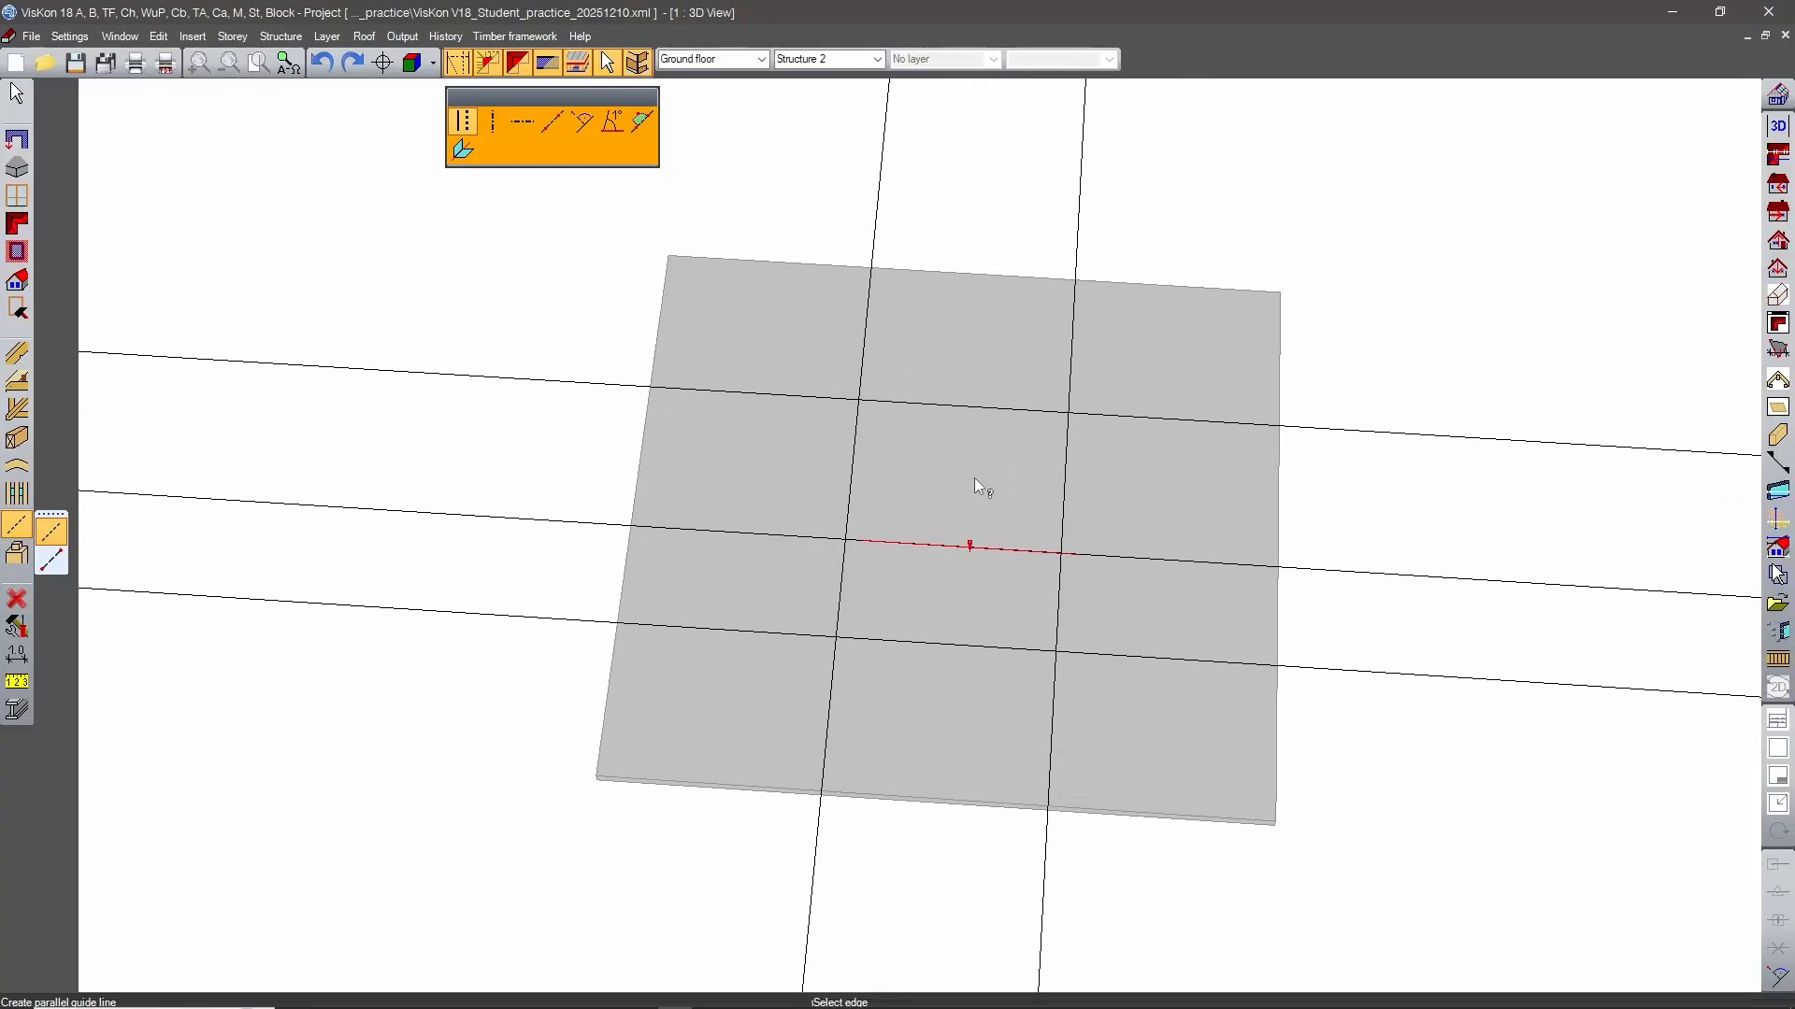
click(16, 308)
click(52, 343)
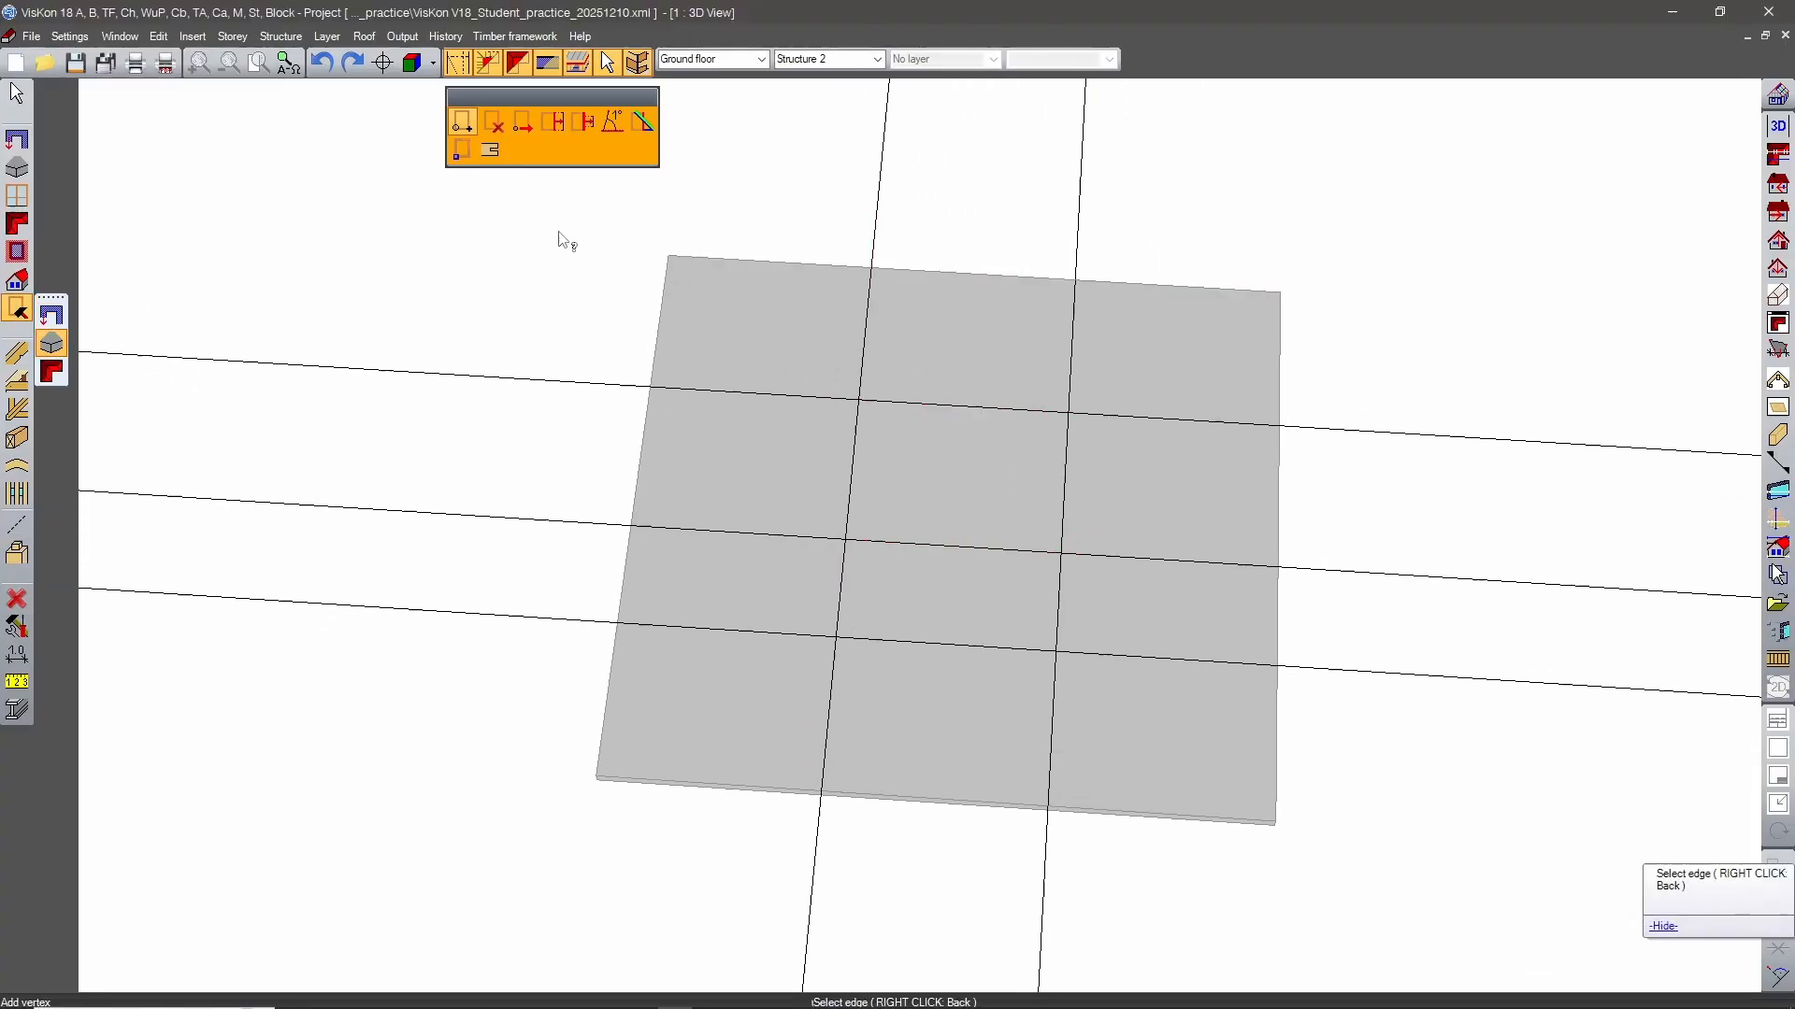
click(583, 122)
middle_drag(1484, 342, 1001, 218)
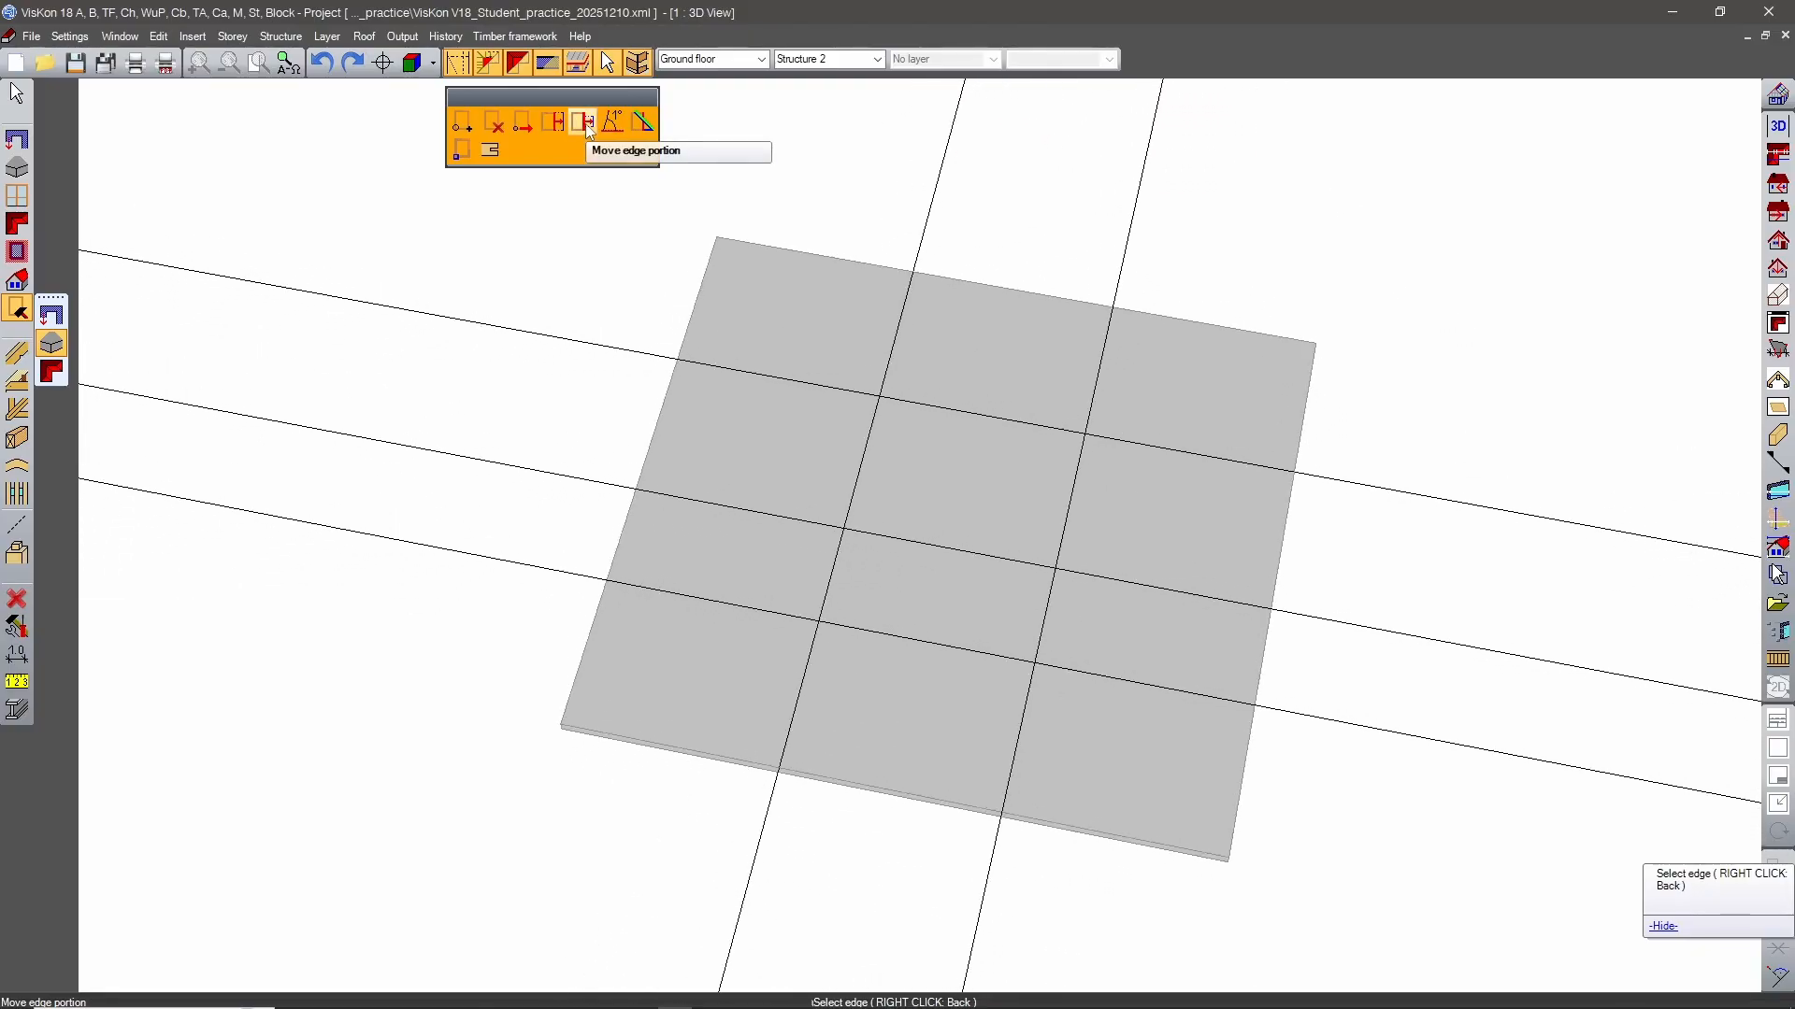
click(732, 303)
click(685, 368)
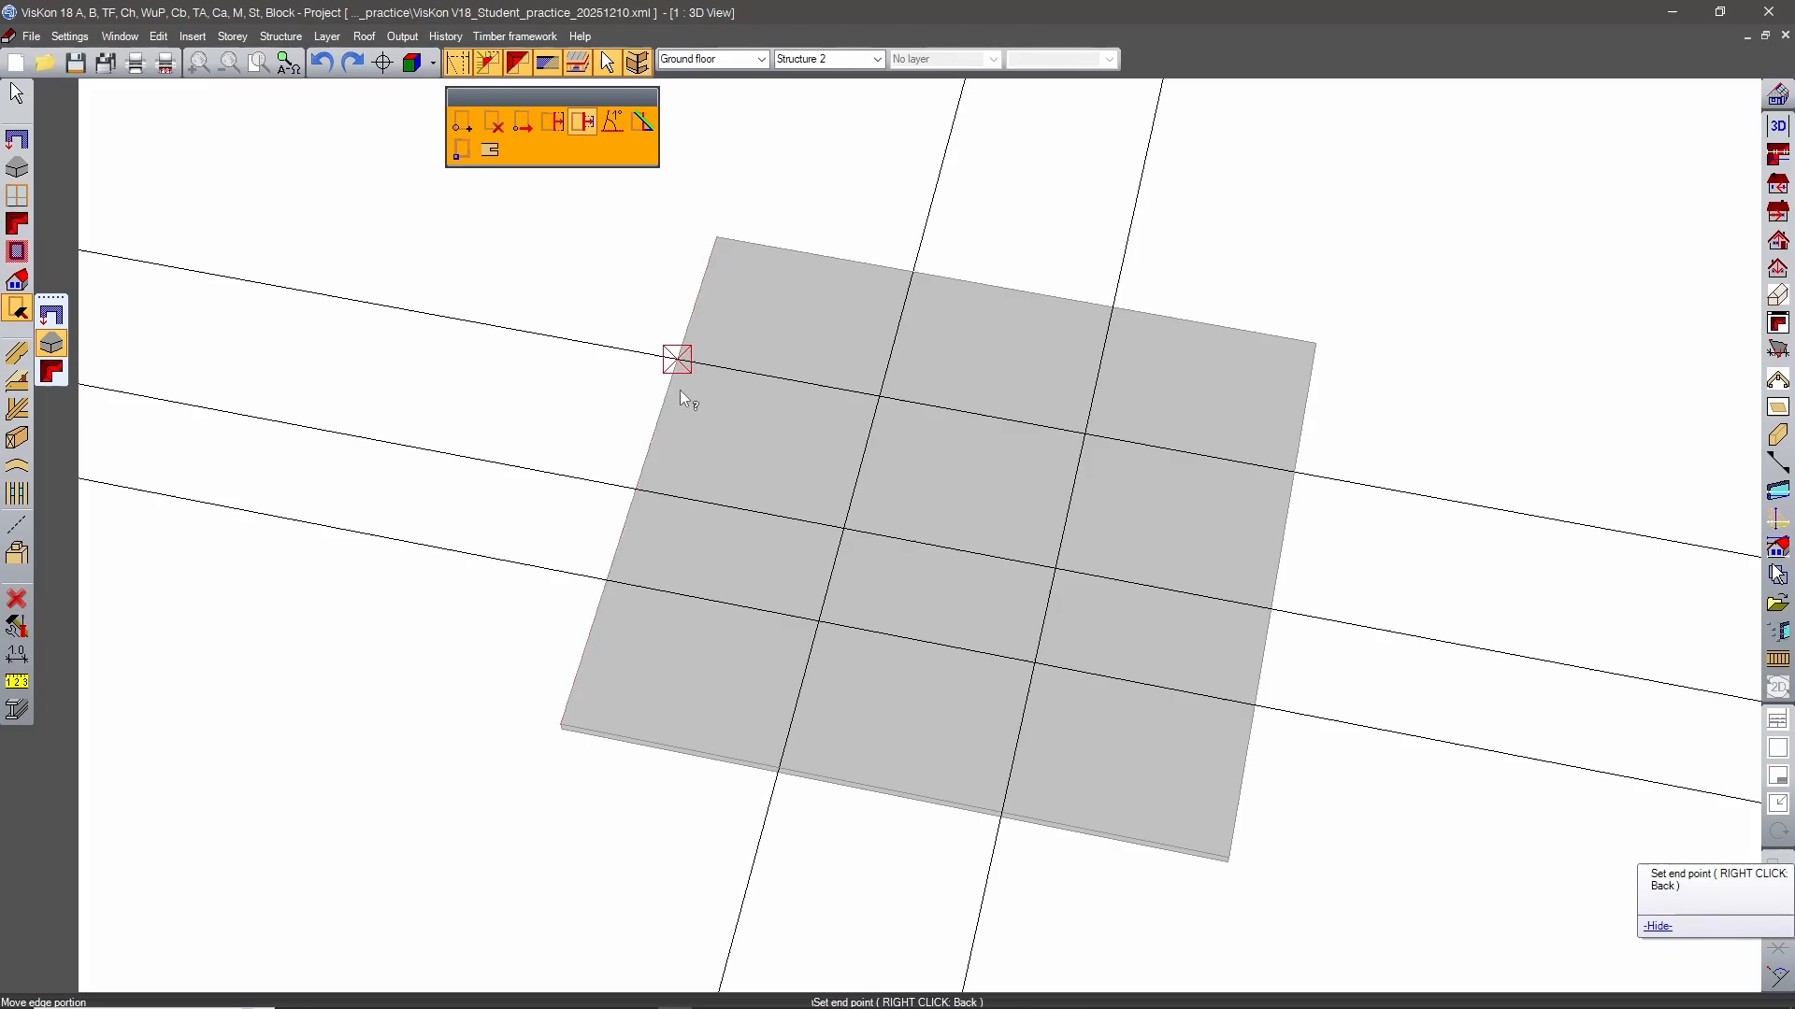
click(658, 474)
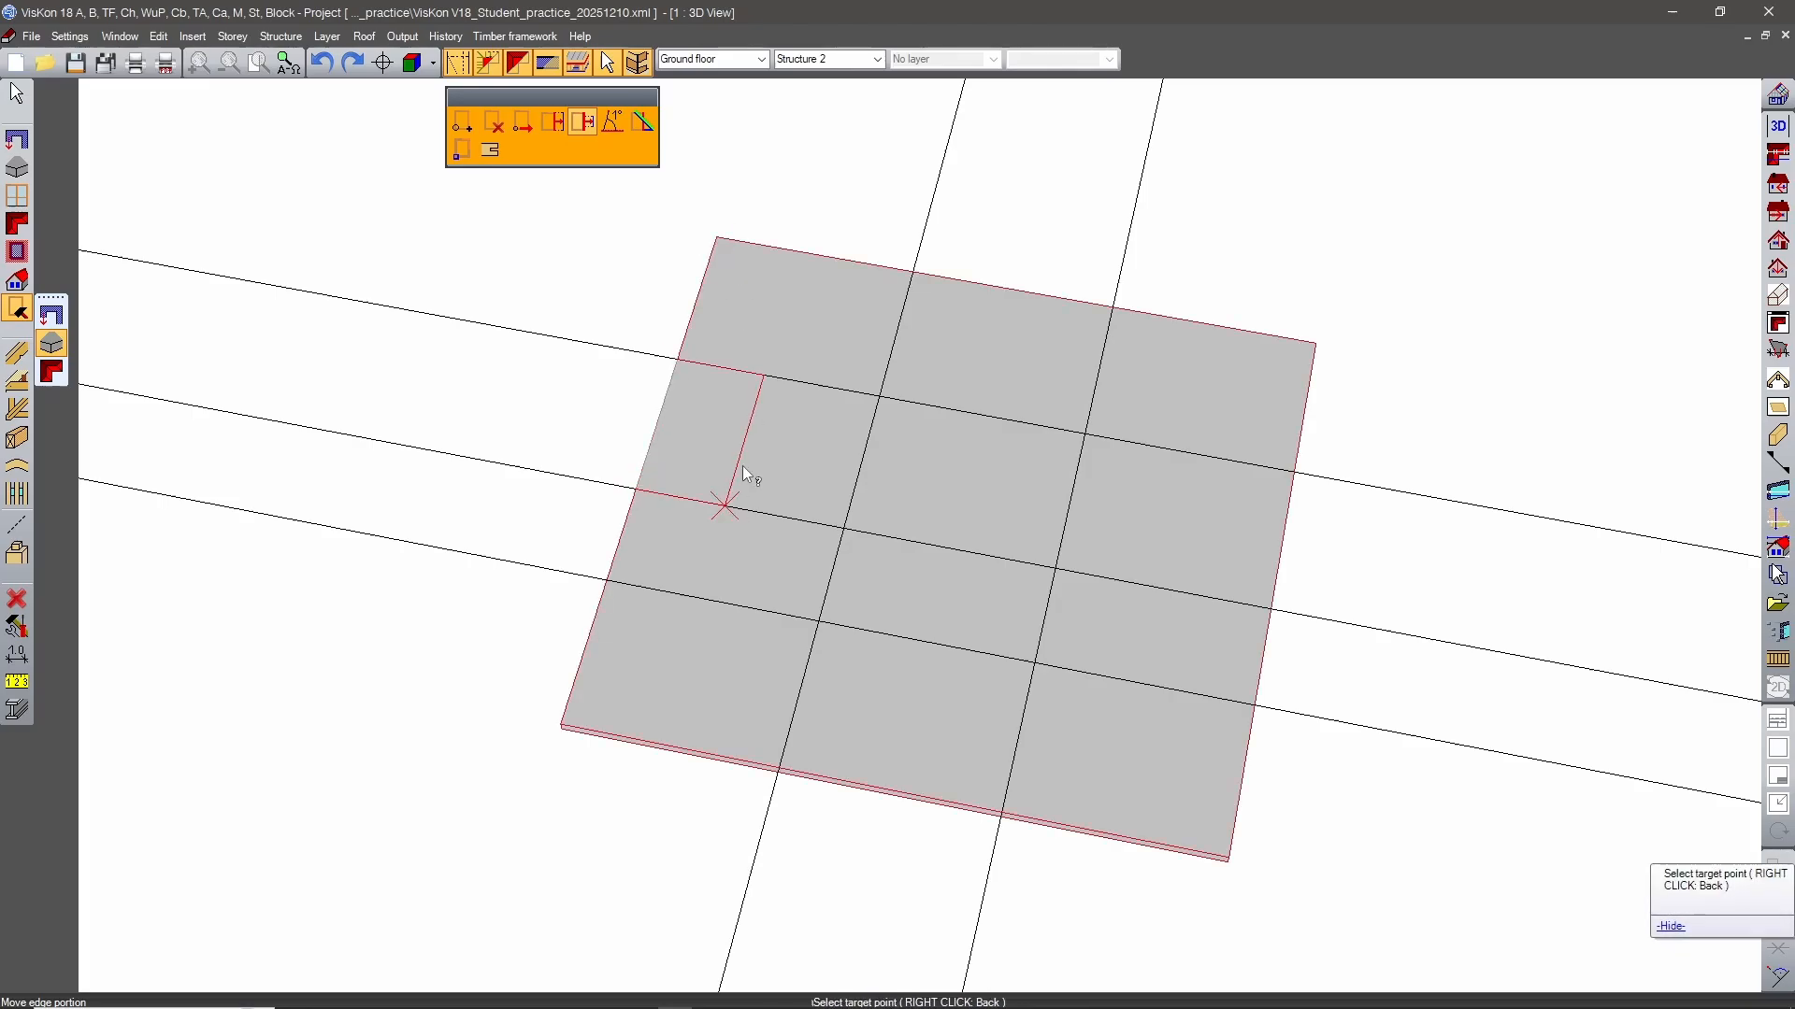
click(1035, 508)
click(504, 364)
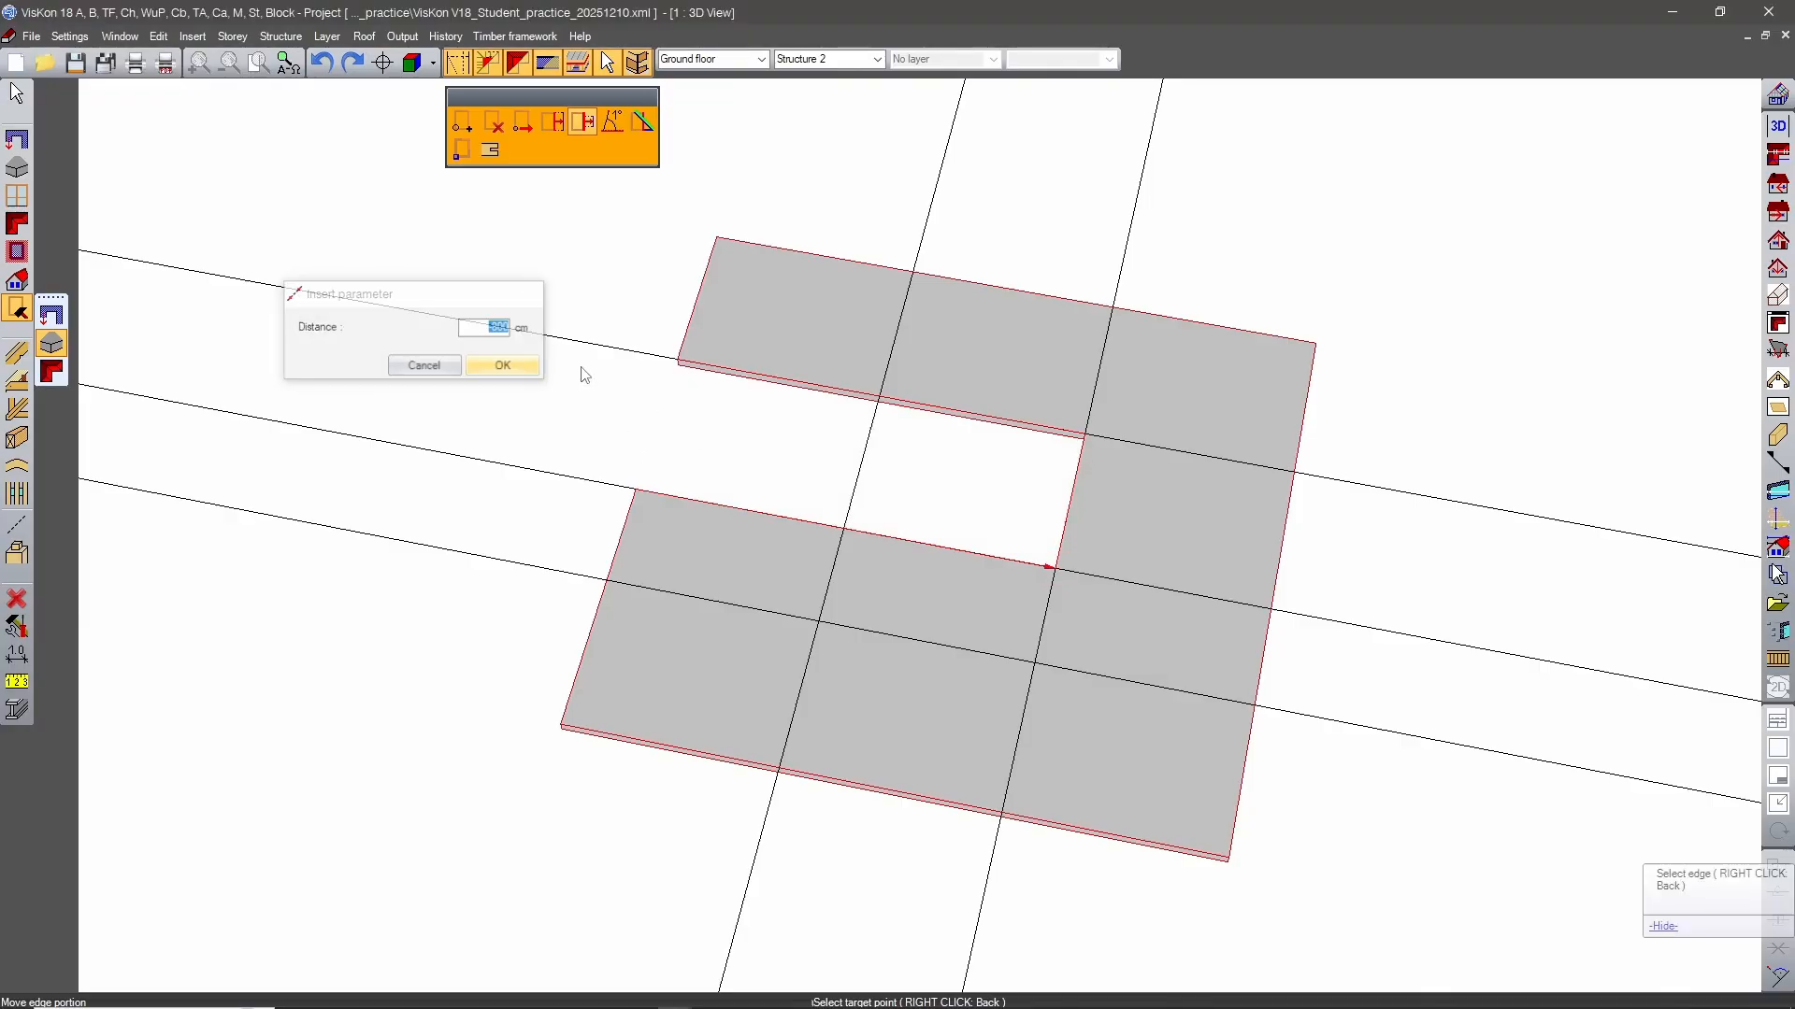
Deepen the recess by moving its front edge portion between the crosswise guide lines to the front guide line, and hide the guide lines.
middle_drag(963, 630, 1196, 631)
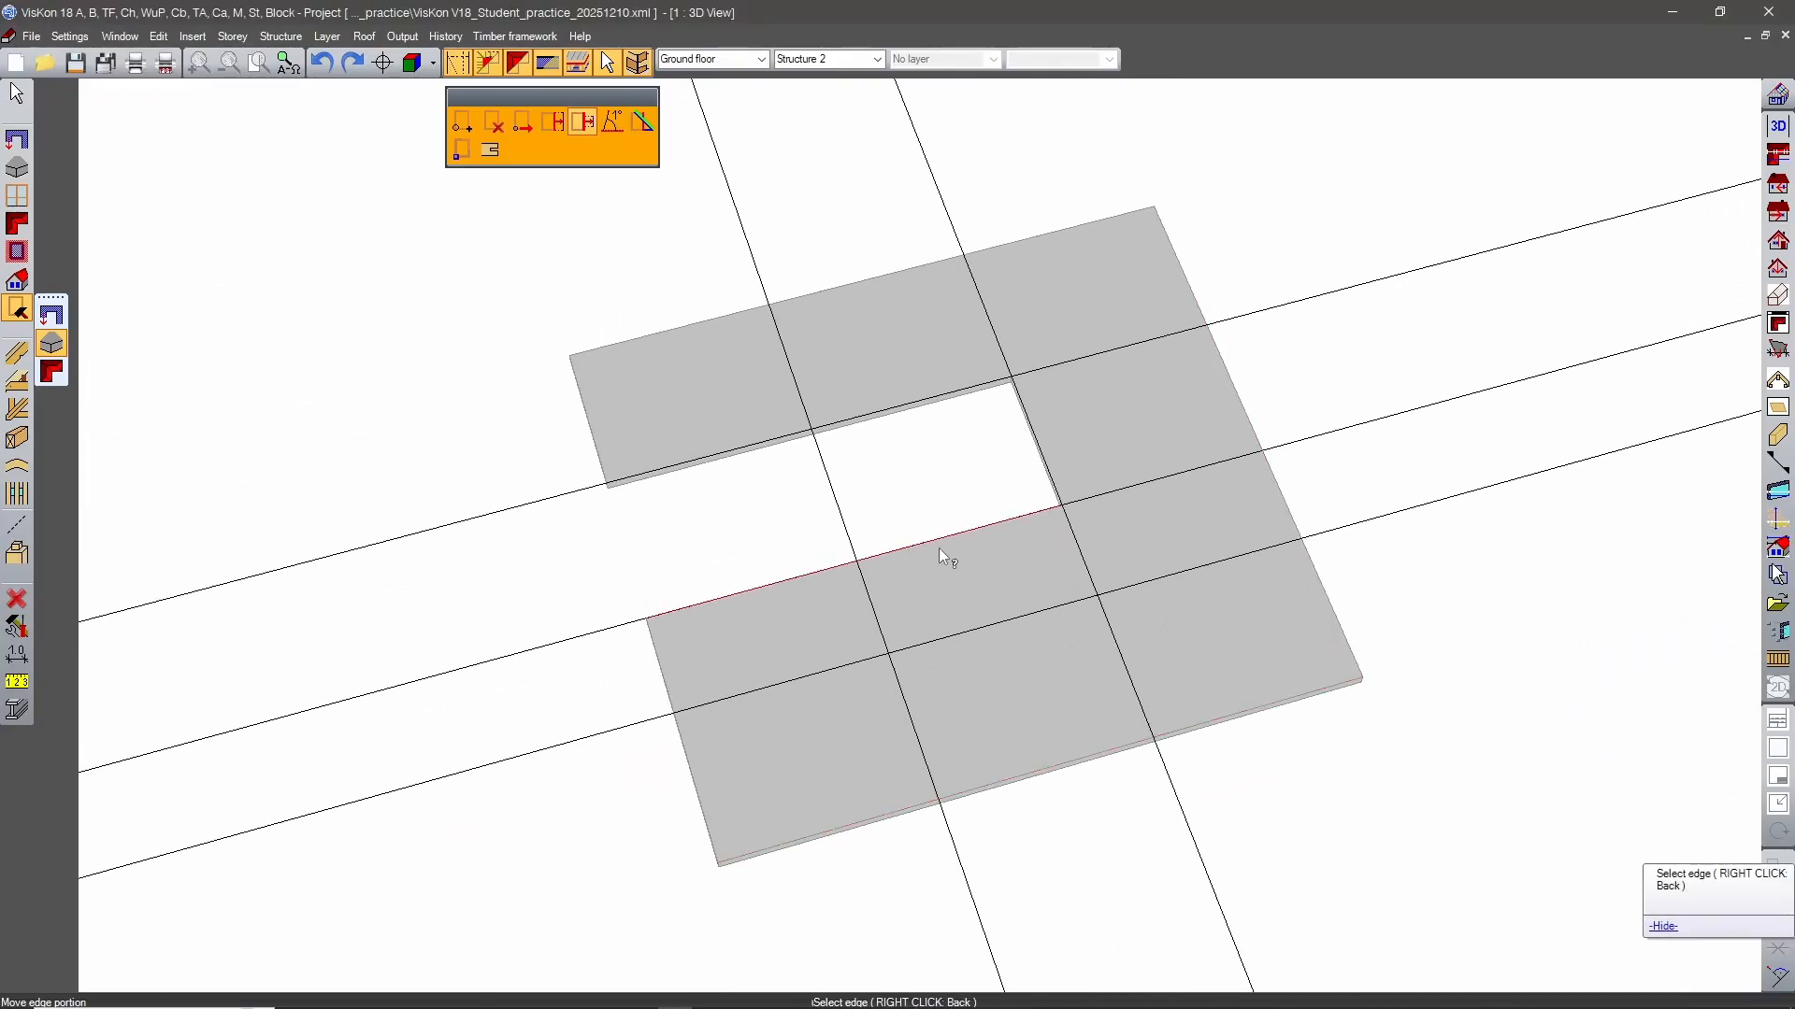
click(938, 548)
click(858, 559)
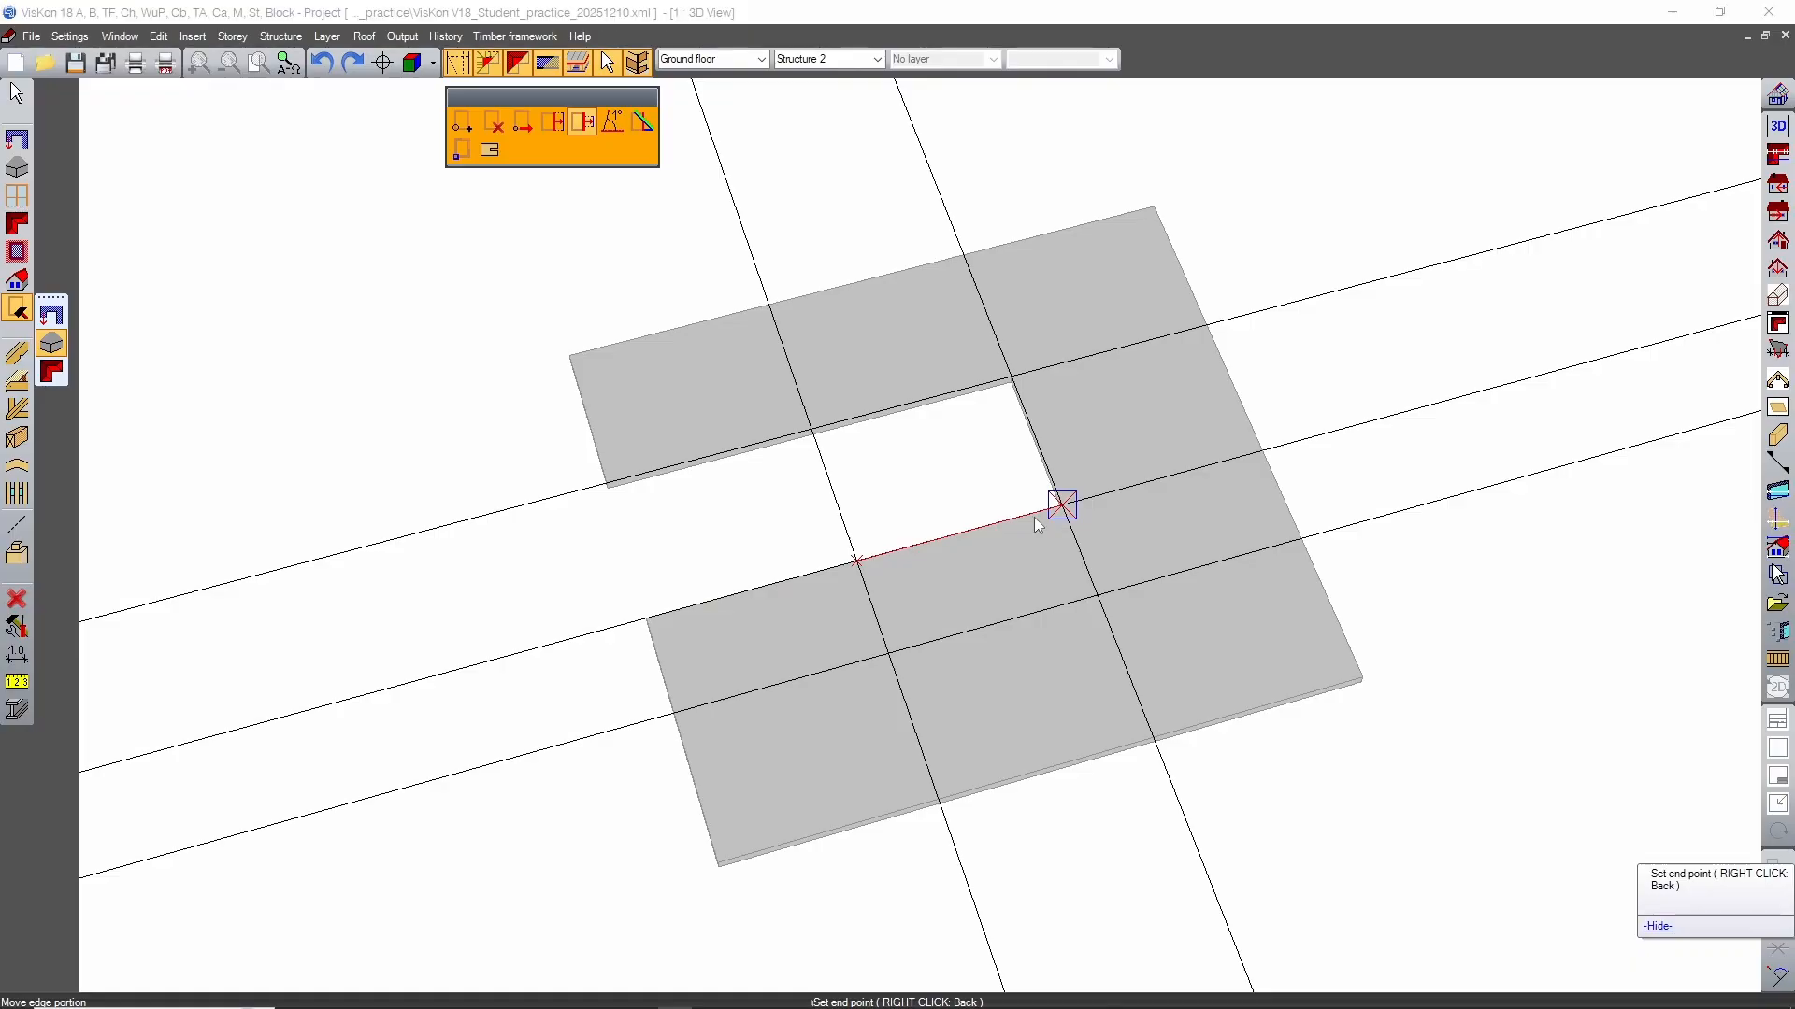
click(1033, 518)
click(932, 583)
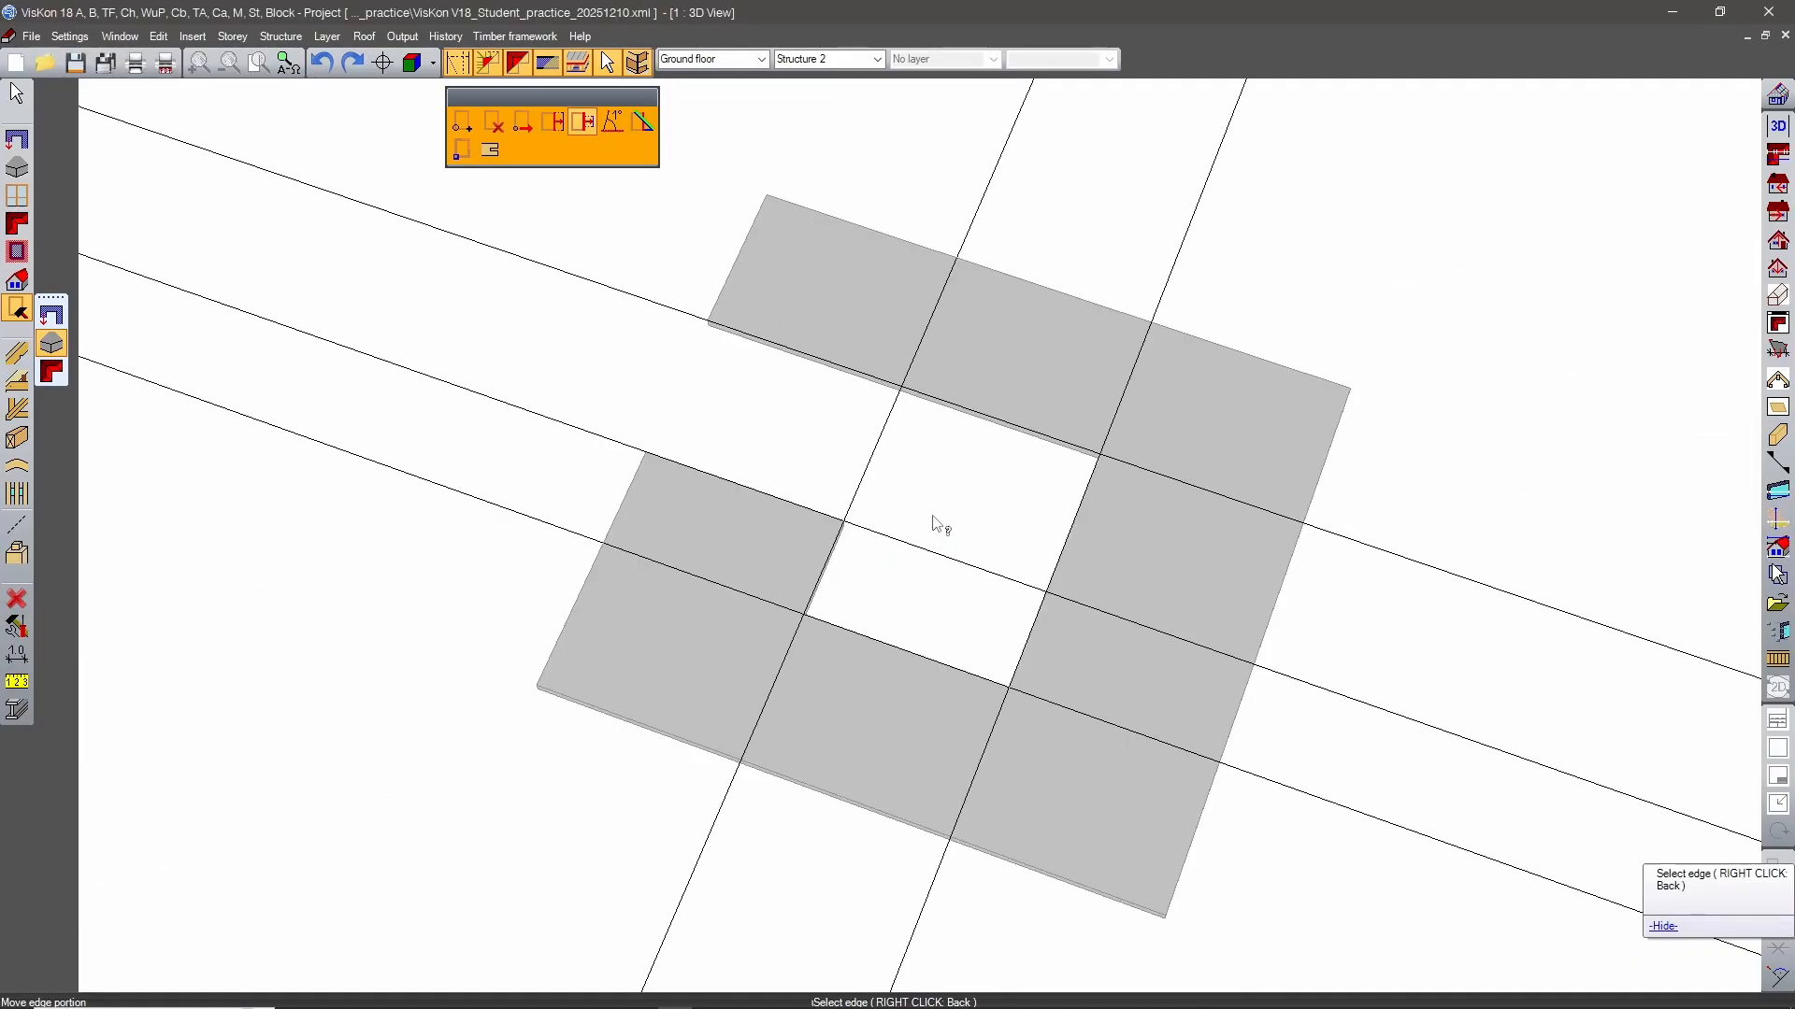
middle_drag(938, 529, 1144, 495)
right_click(927, 459)
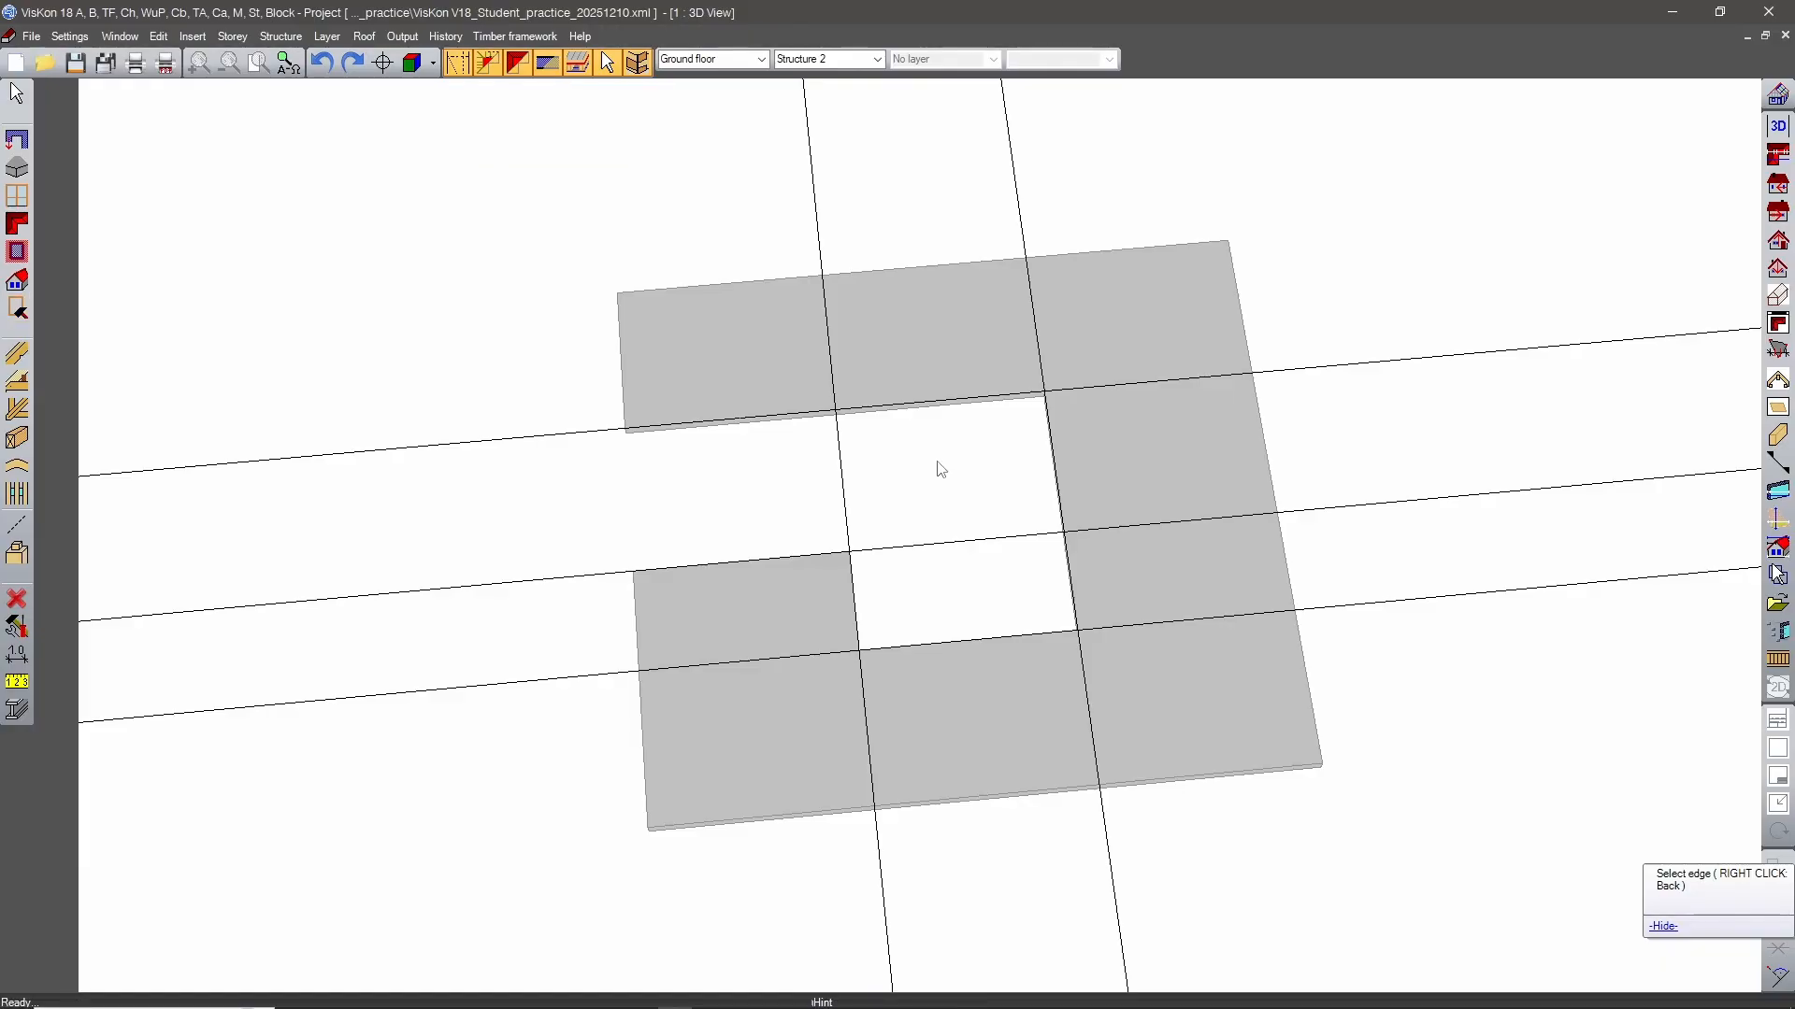
middle_drag(1174, 529, 873, 553)
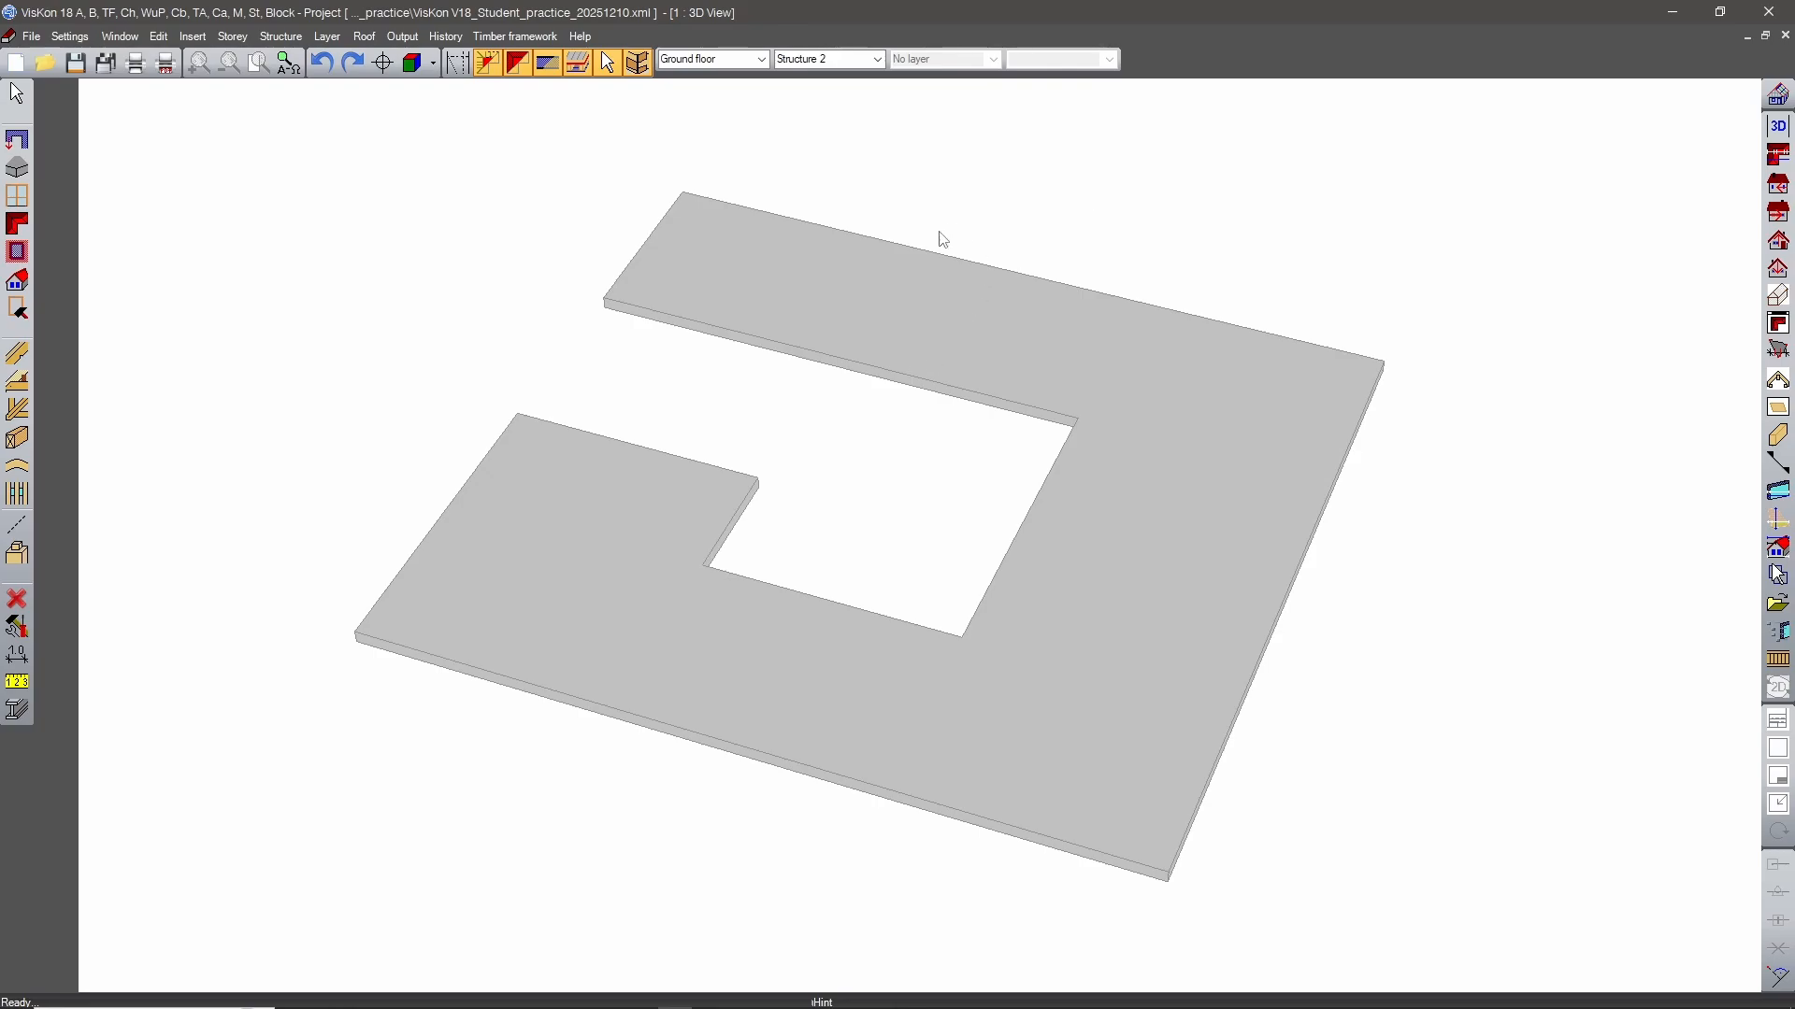
Insert gable roofs over the slab's back wing and right section, pairing the inner and outer edges of each.
middle_drag(941, 237, 1131, 422)
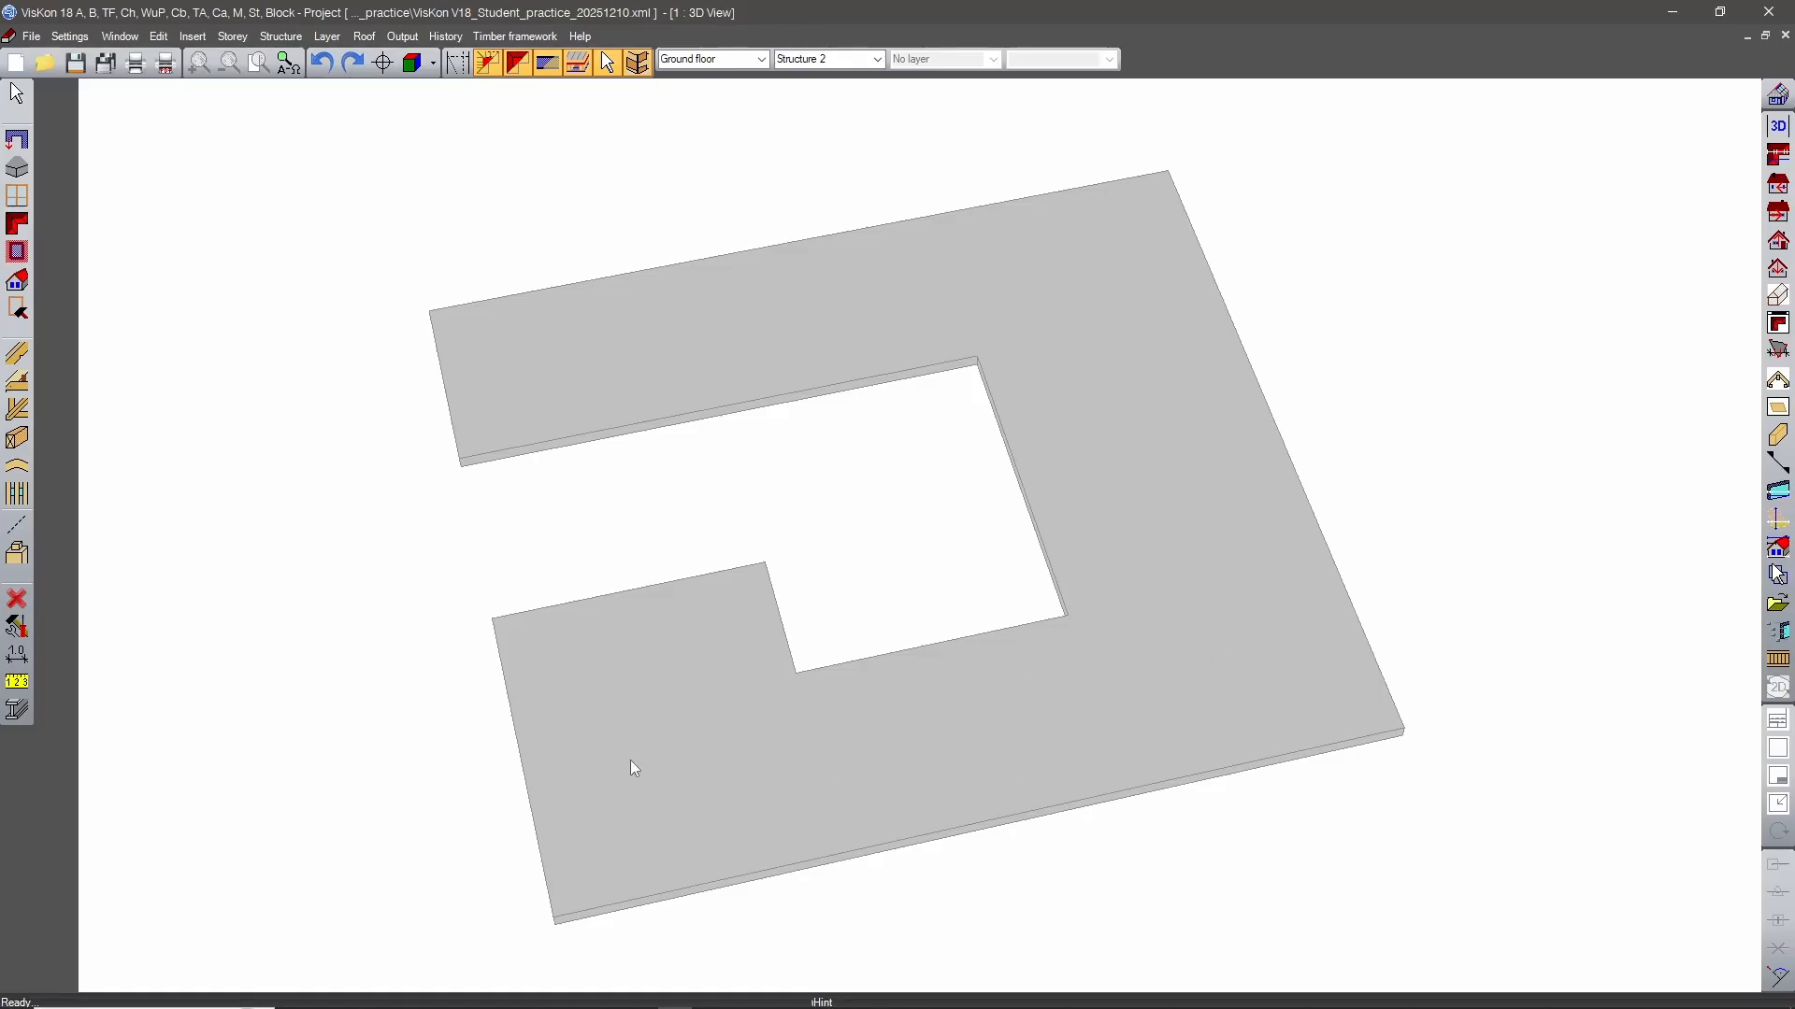
middle_drag(632, 765, 580, 512)
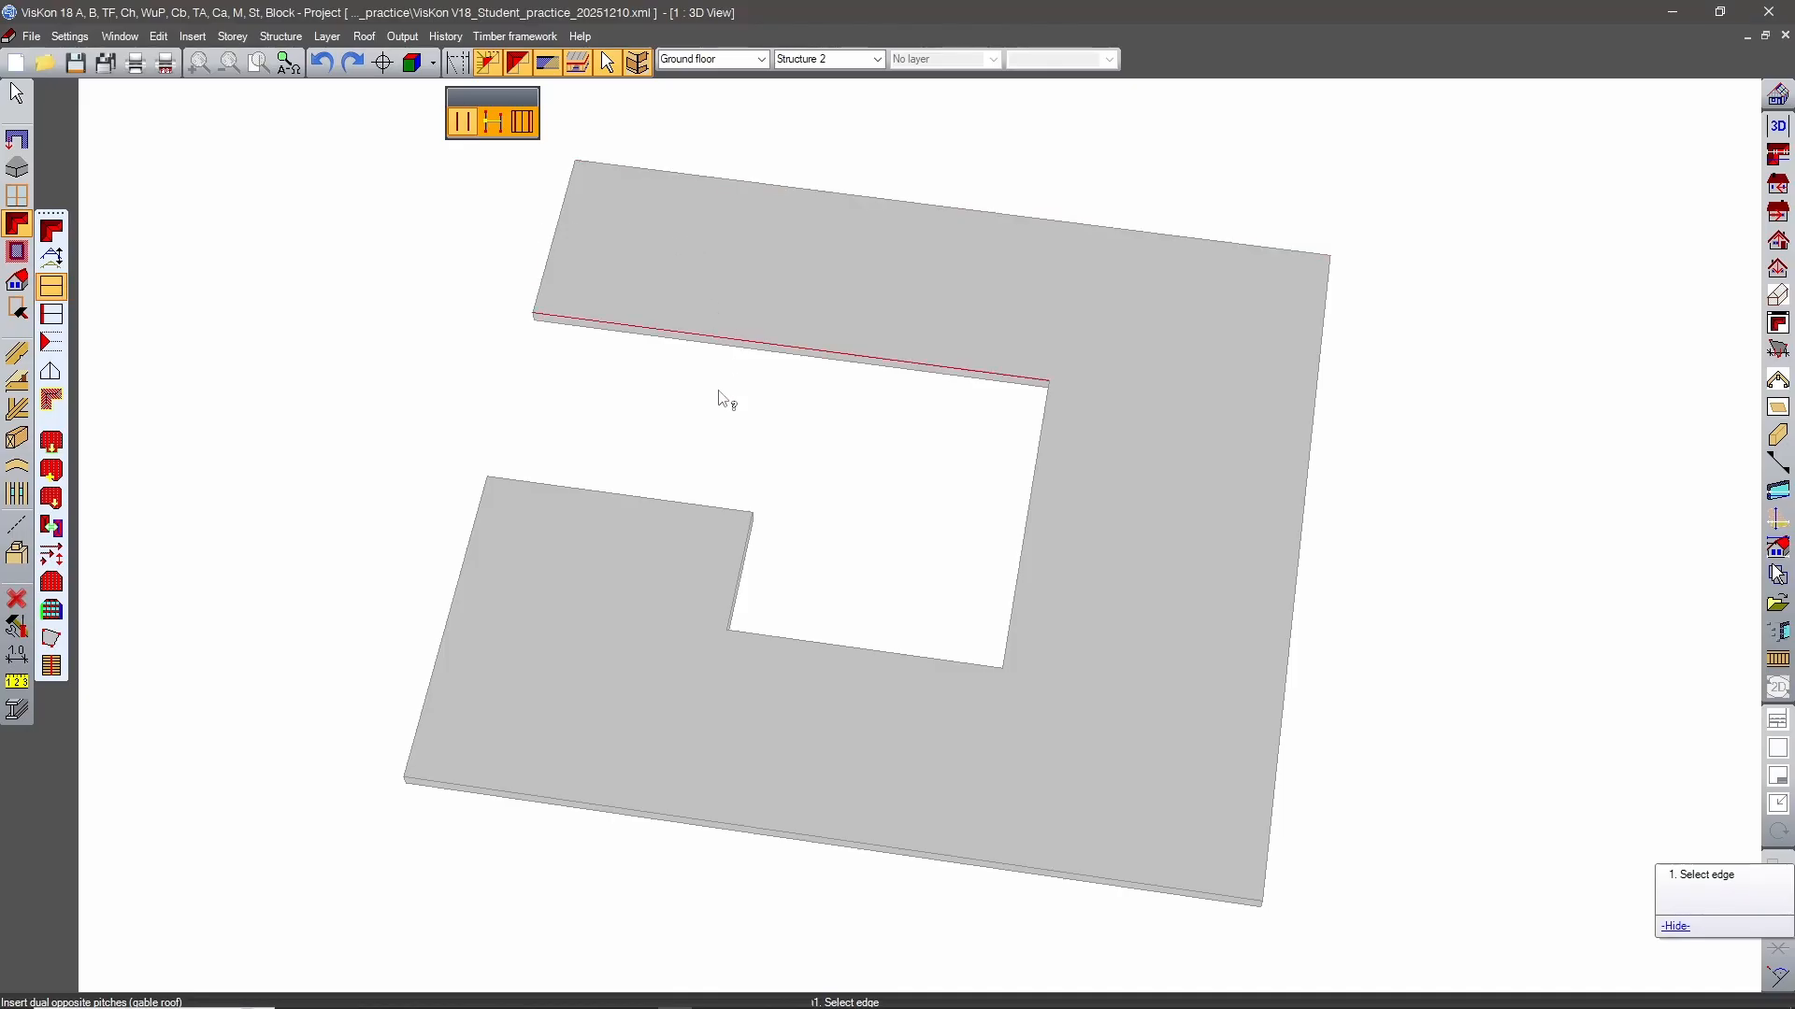
click(798, 343)
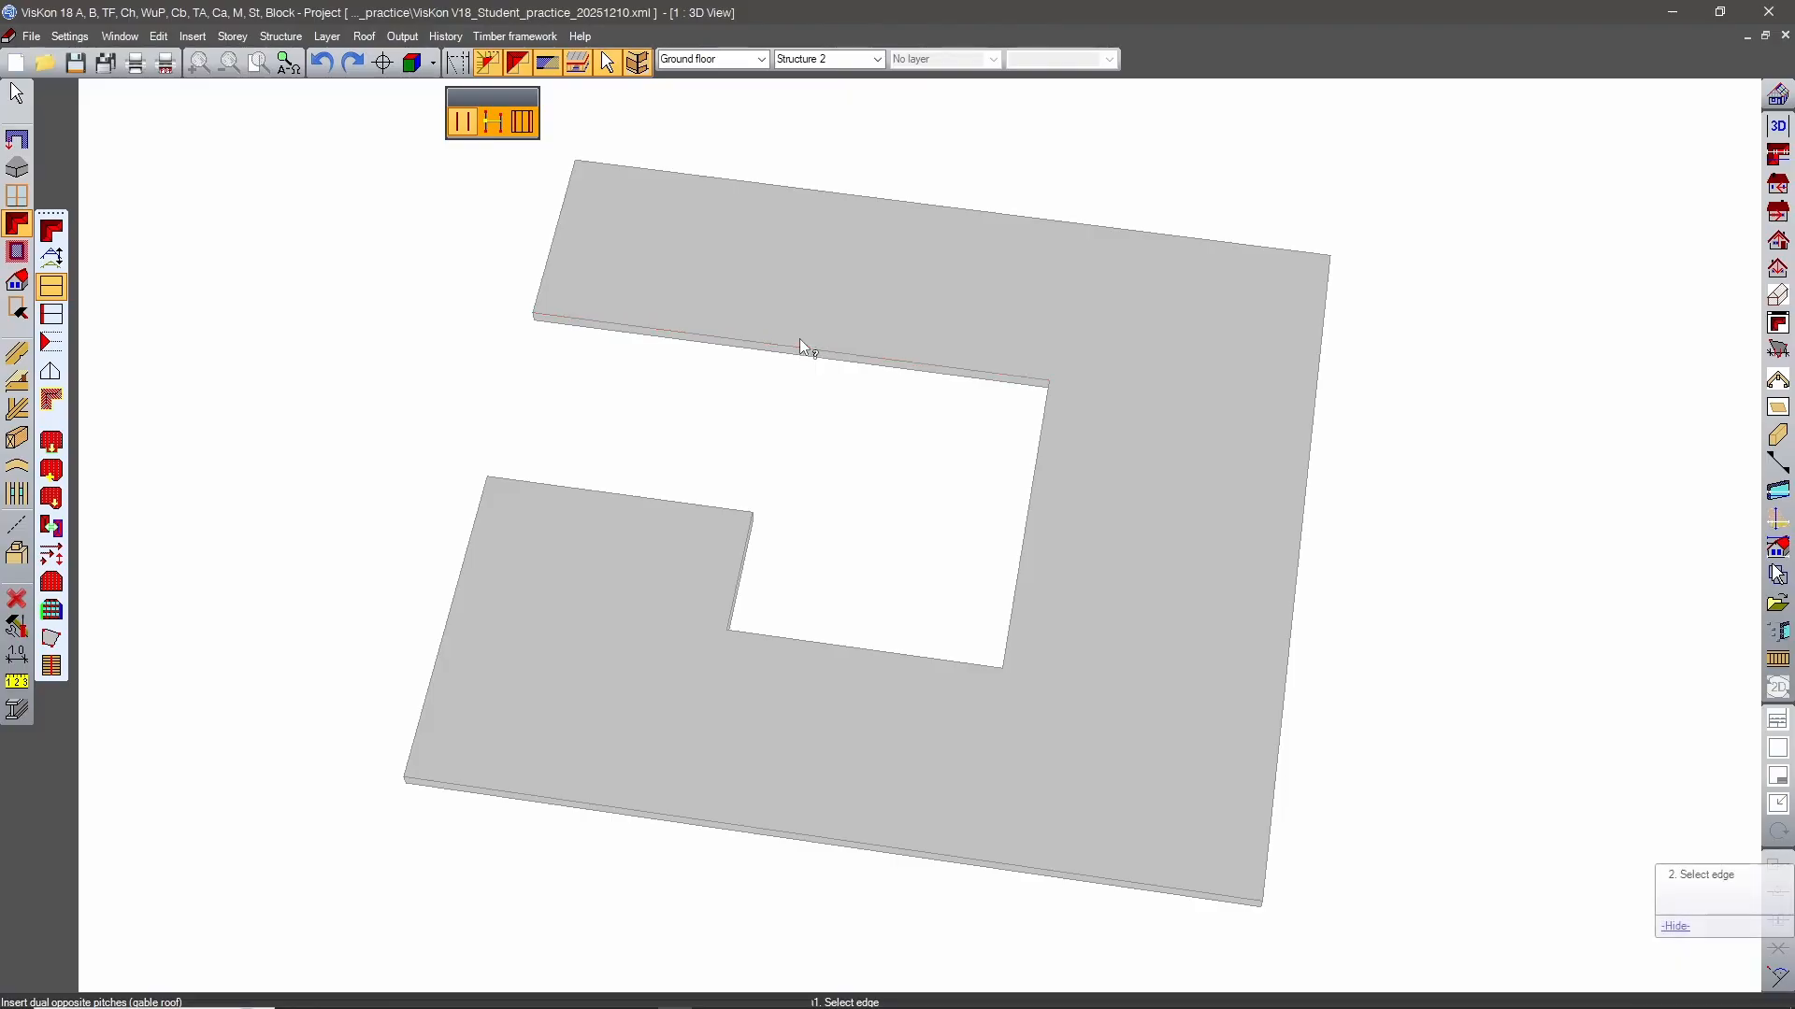
click(873, 211)
middle_drag(1479, 519, 1746, 445)
click(999, 455)
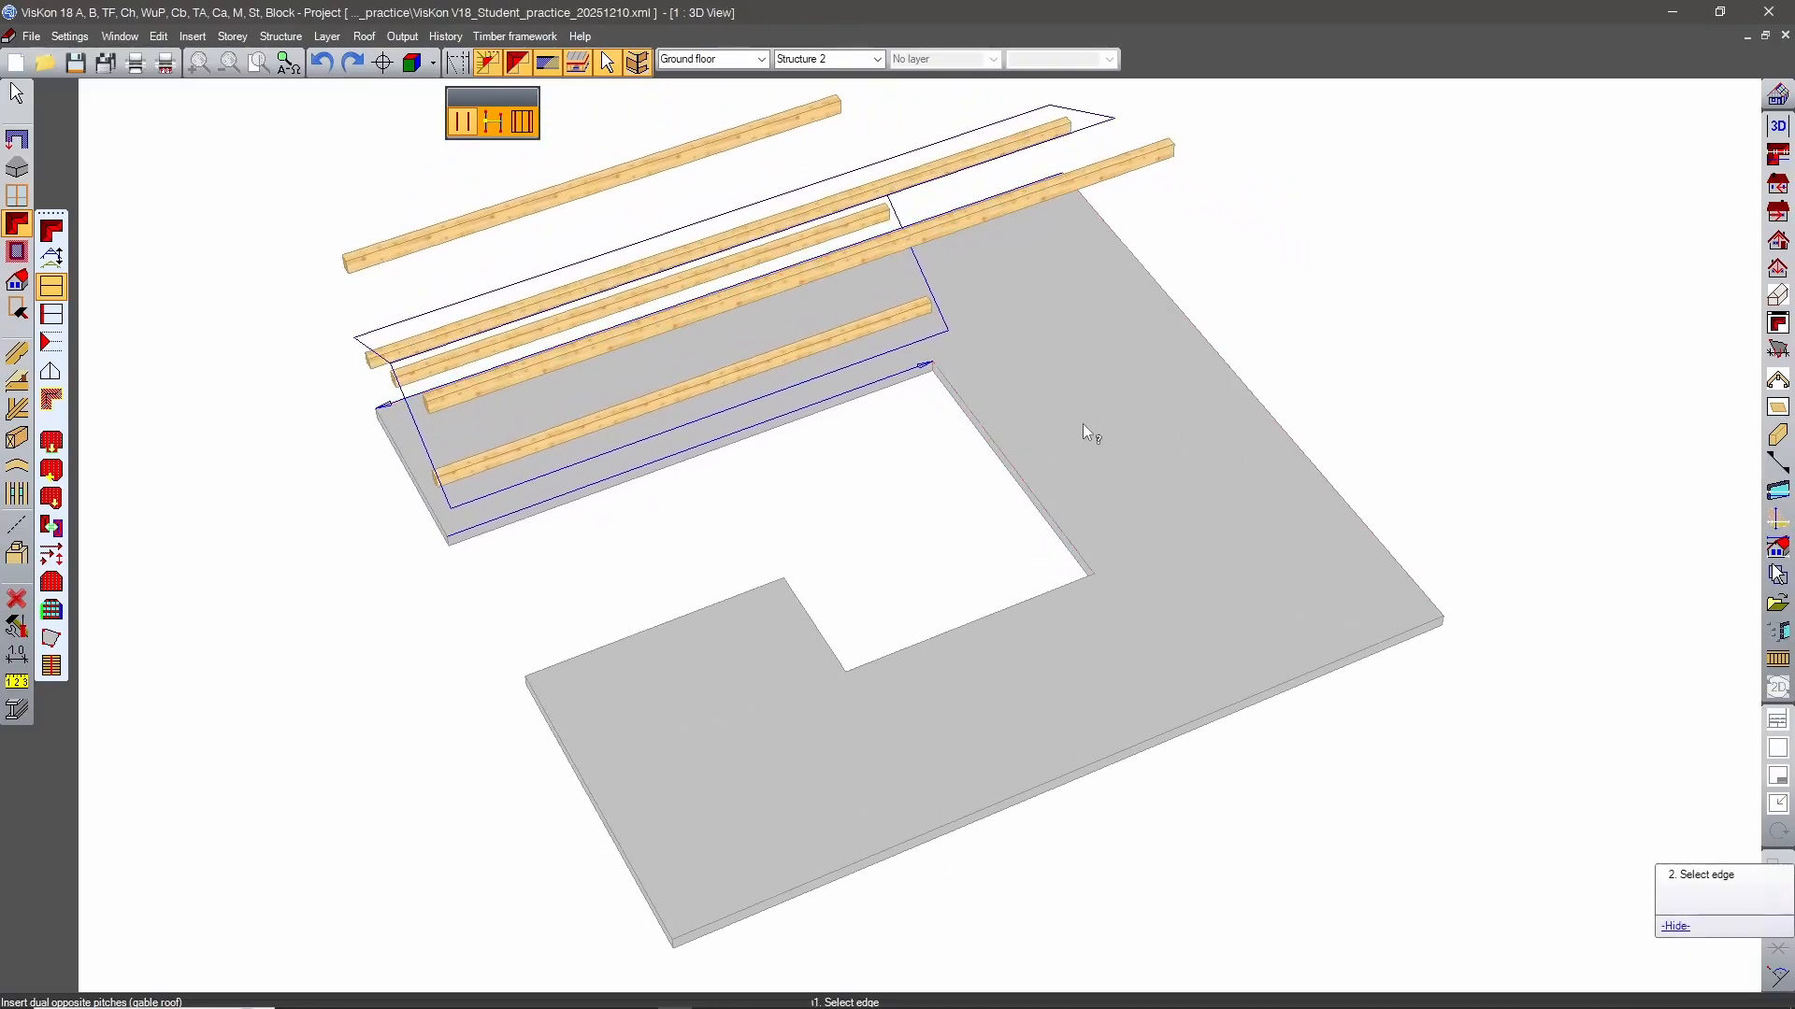
click(1211, 396)
Insert gable roofs over the front section and crosswise over the front-left block, between its step edge and end edge.
middle_drag(1439, 732, 1106, 541)
click(1084, 542)
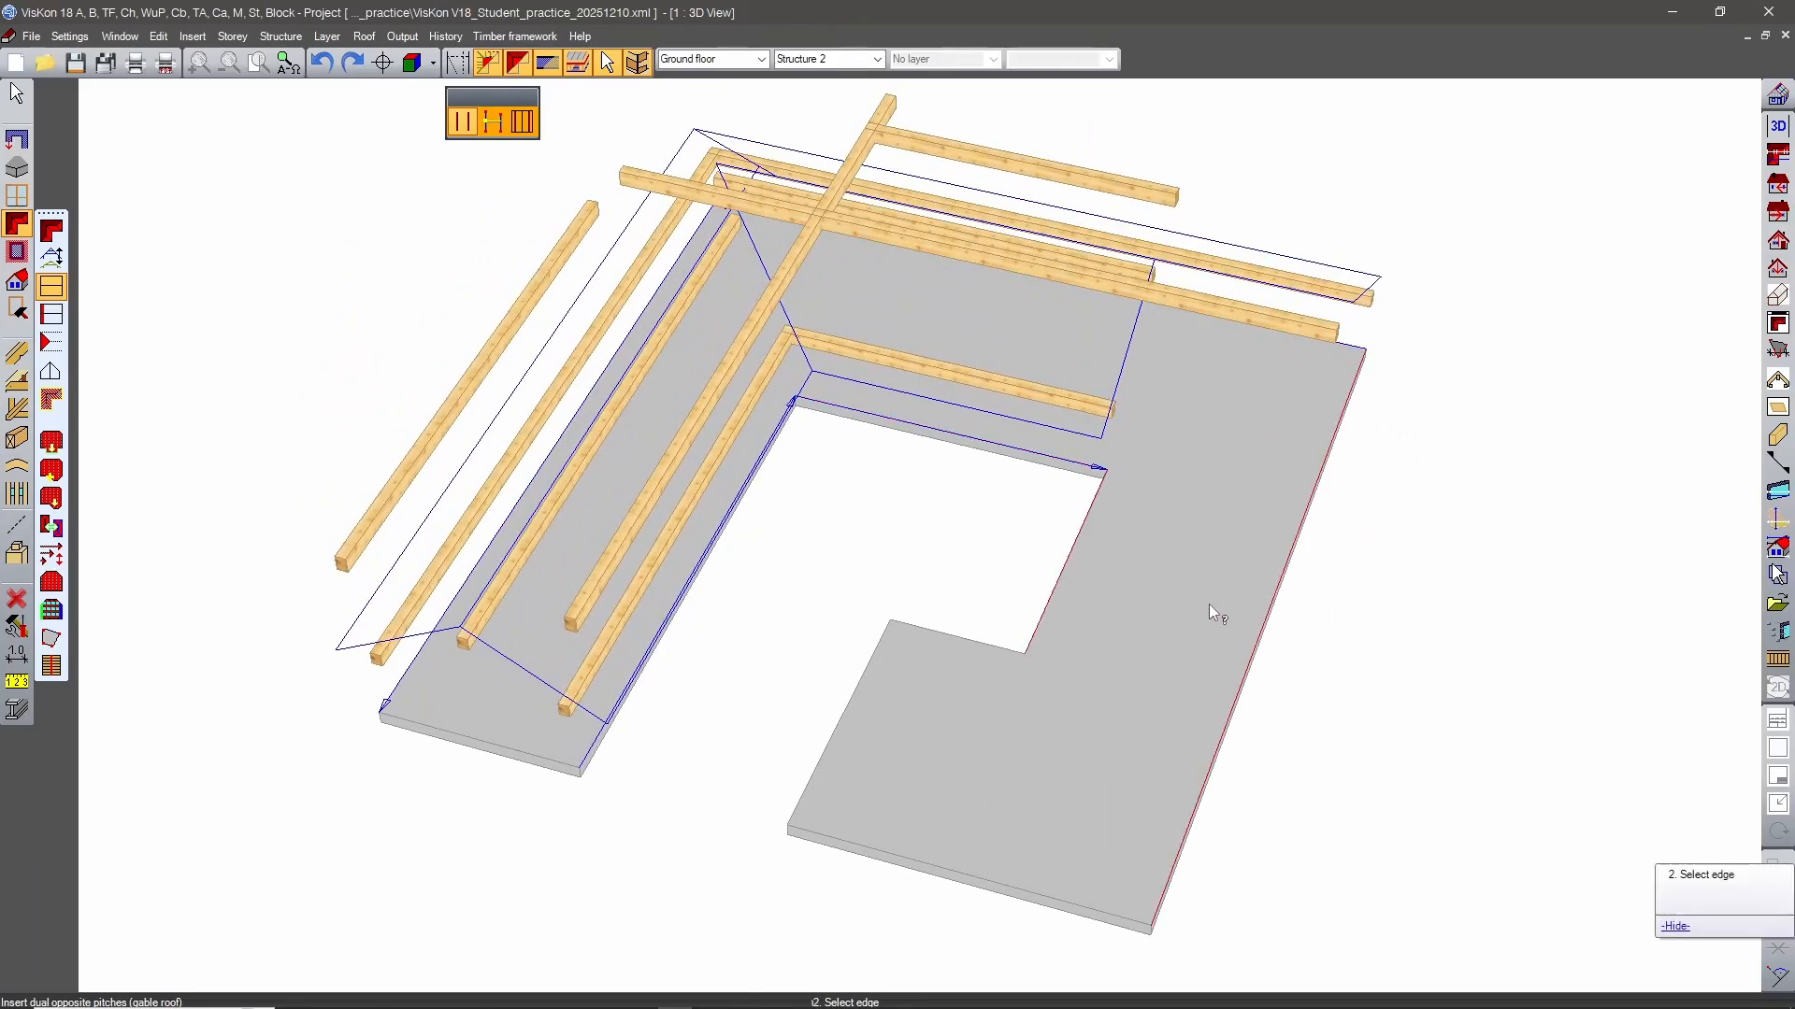
click(1247, 618)
middle_drag(1559, 521, 1103, 558)
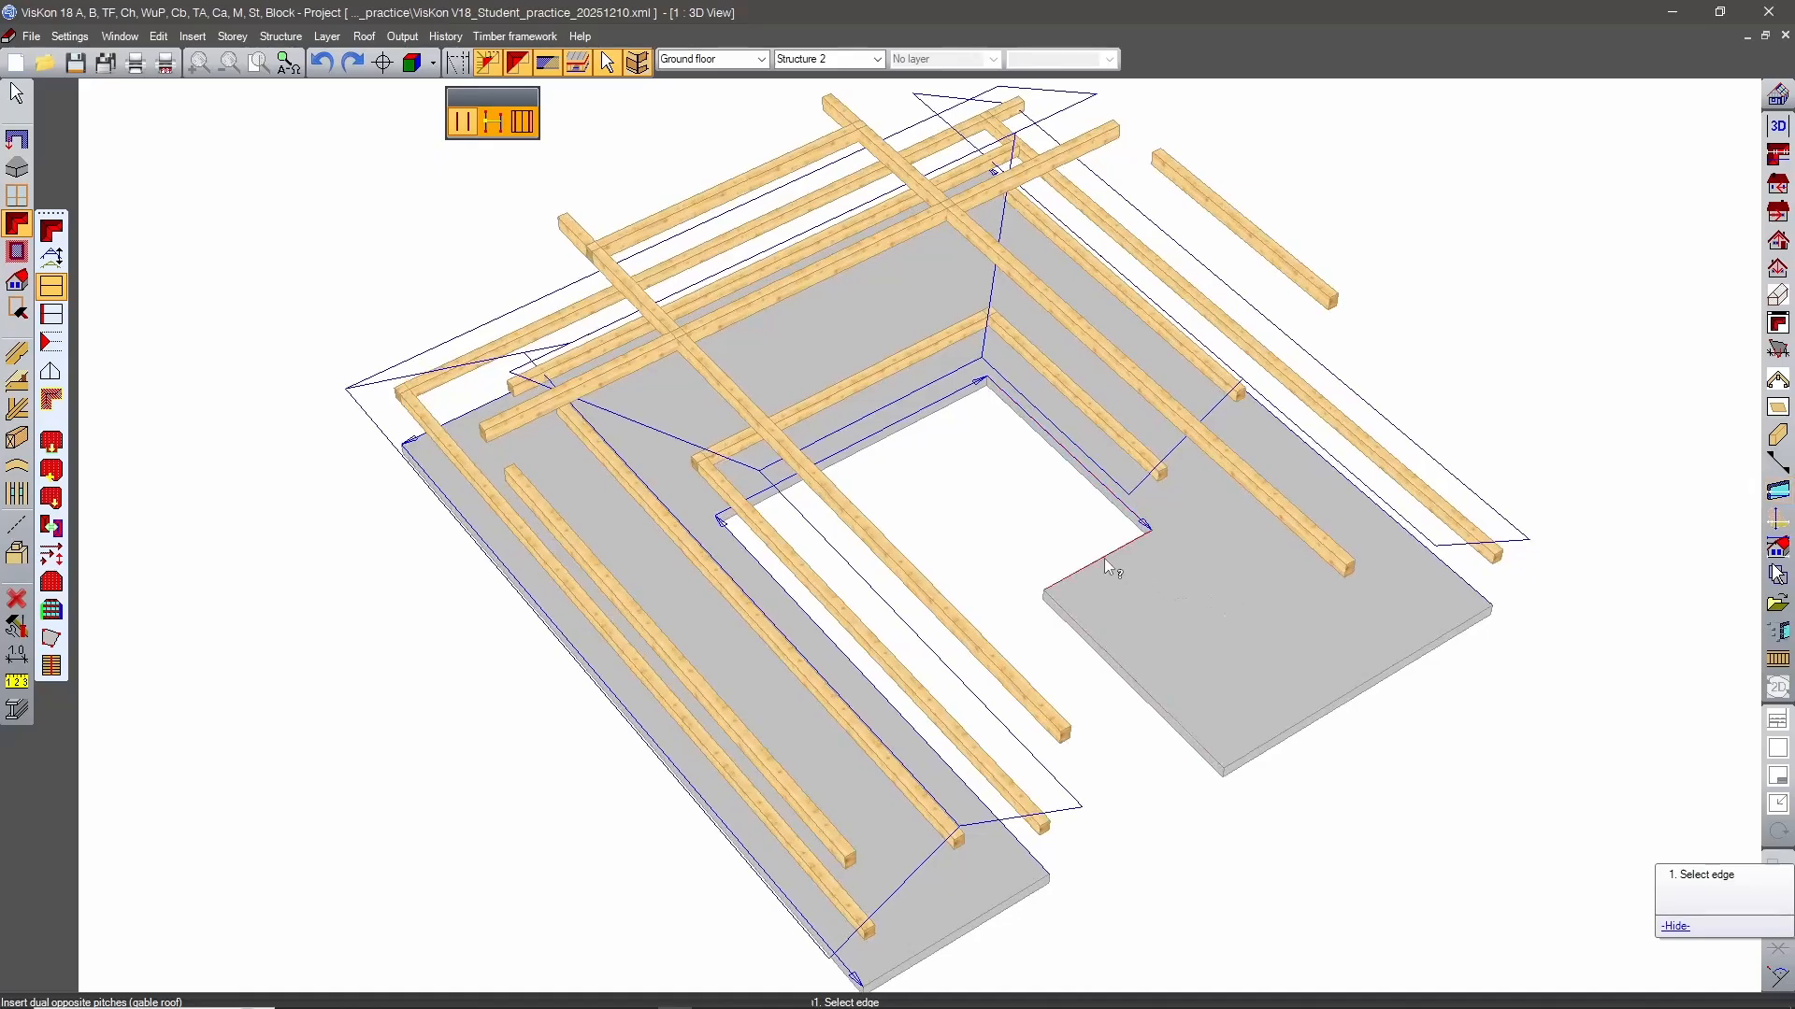
click(1103, 558)
middle_drag(1611, 479, 1013, 609)
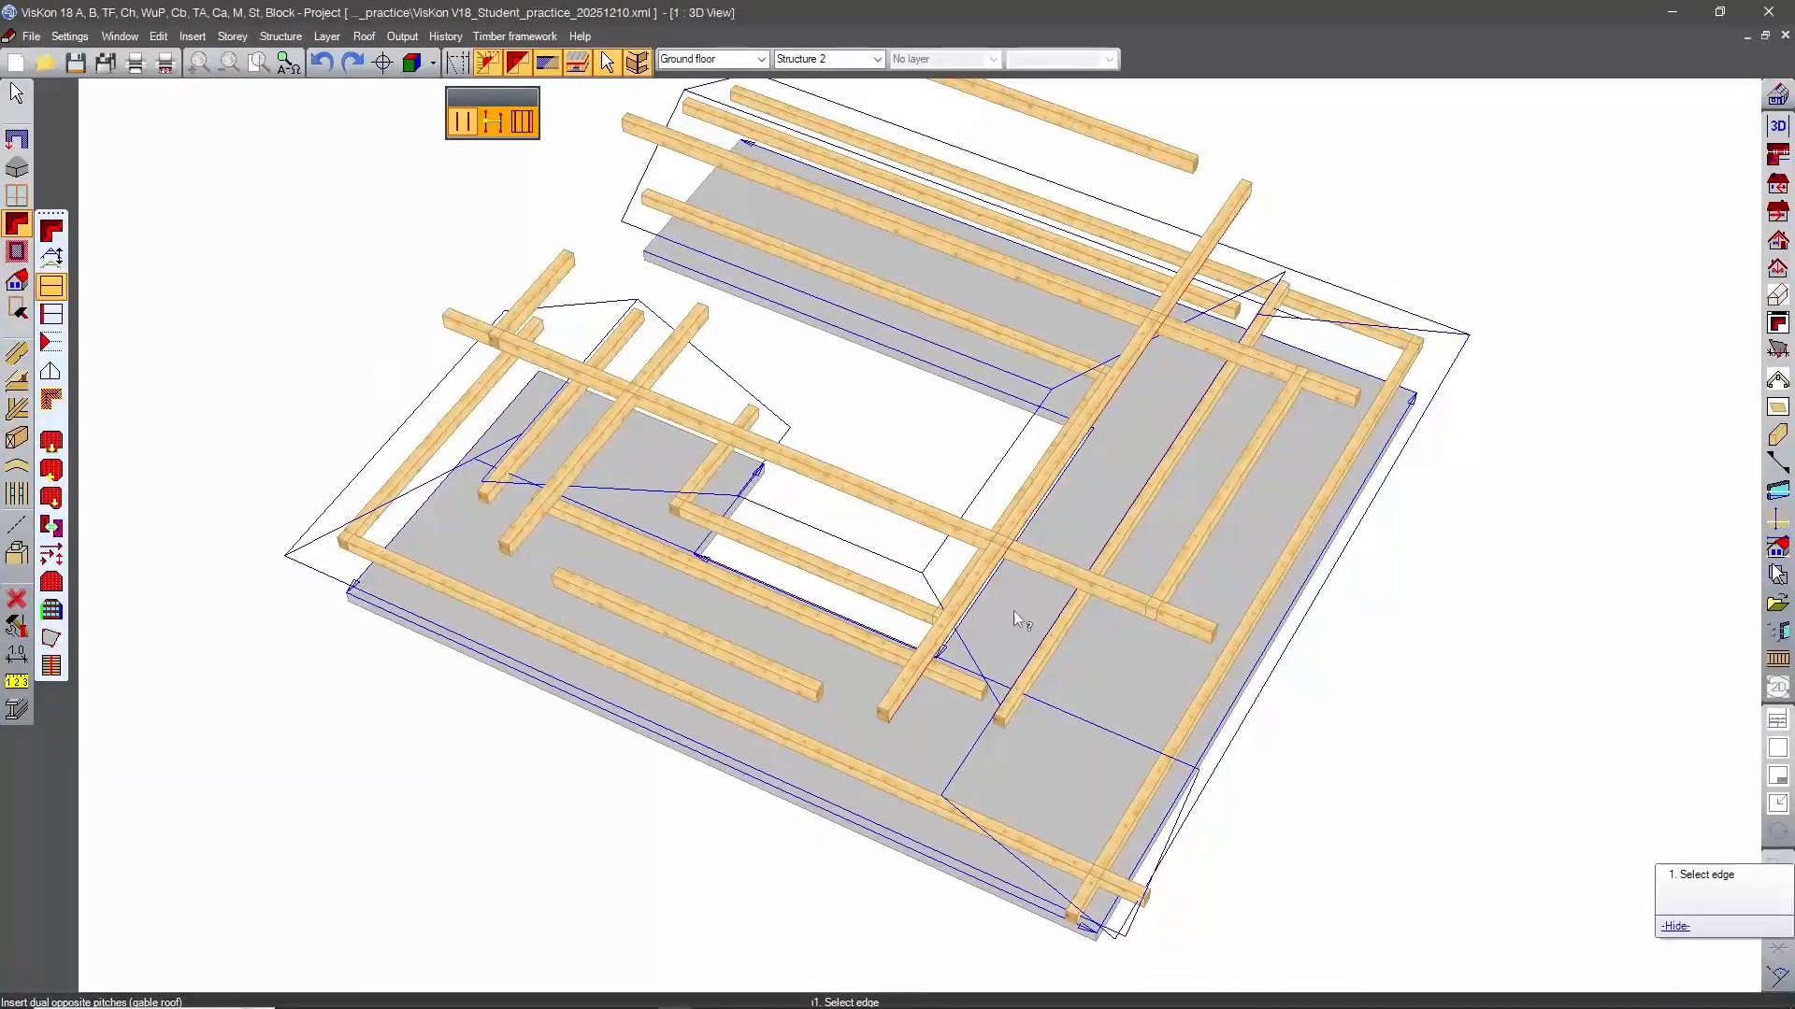
Insert a single pitch on the back wing's free end edge, sloping up toward the inside of the slab.
middle_drag(869, 410, 1503, 420)
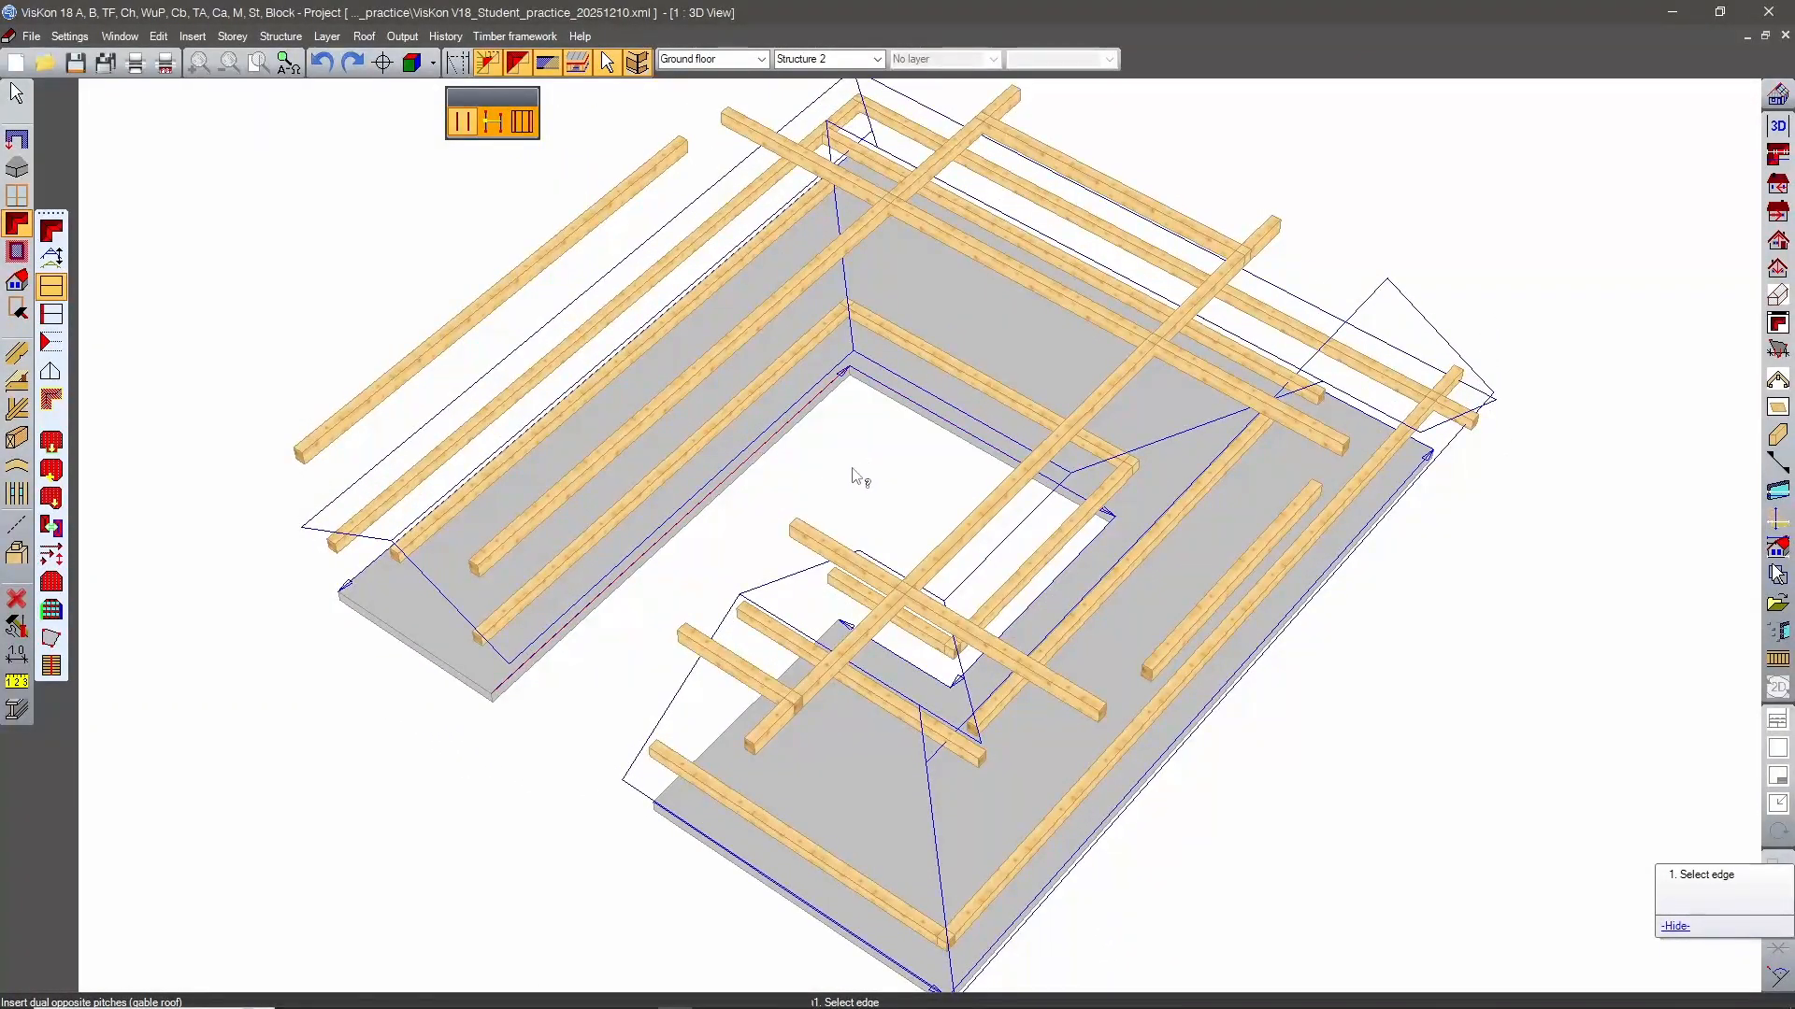
middle_drag(854, 473, 352, 433)
click(52, 342)
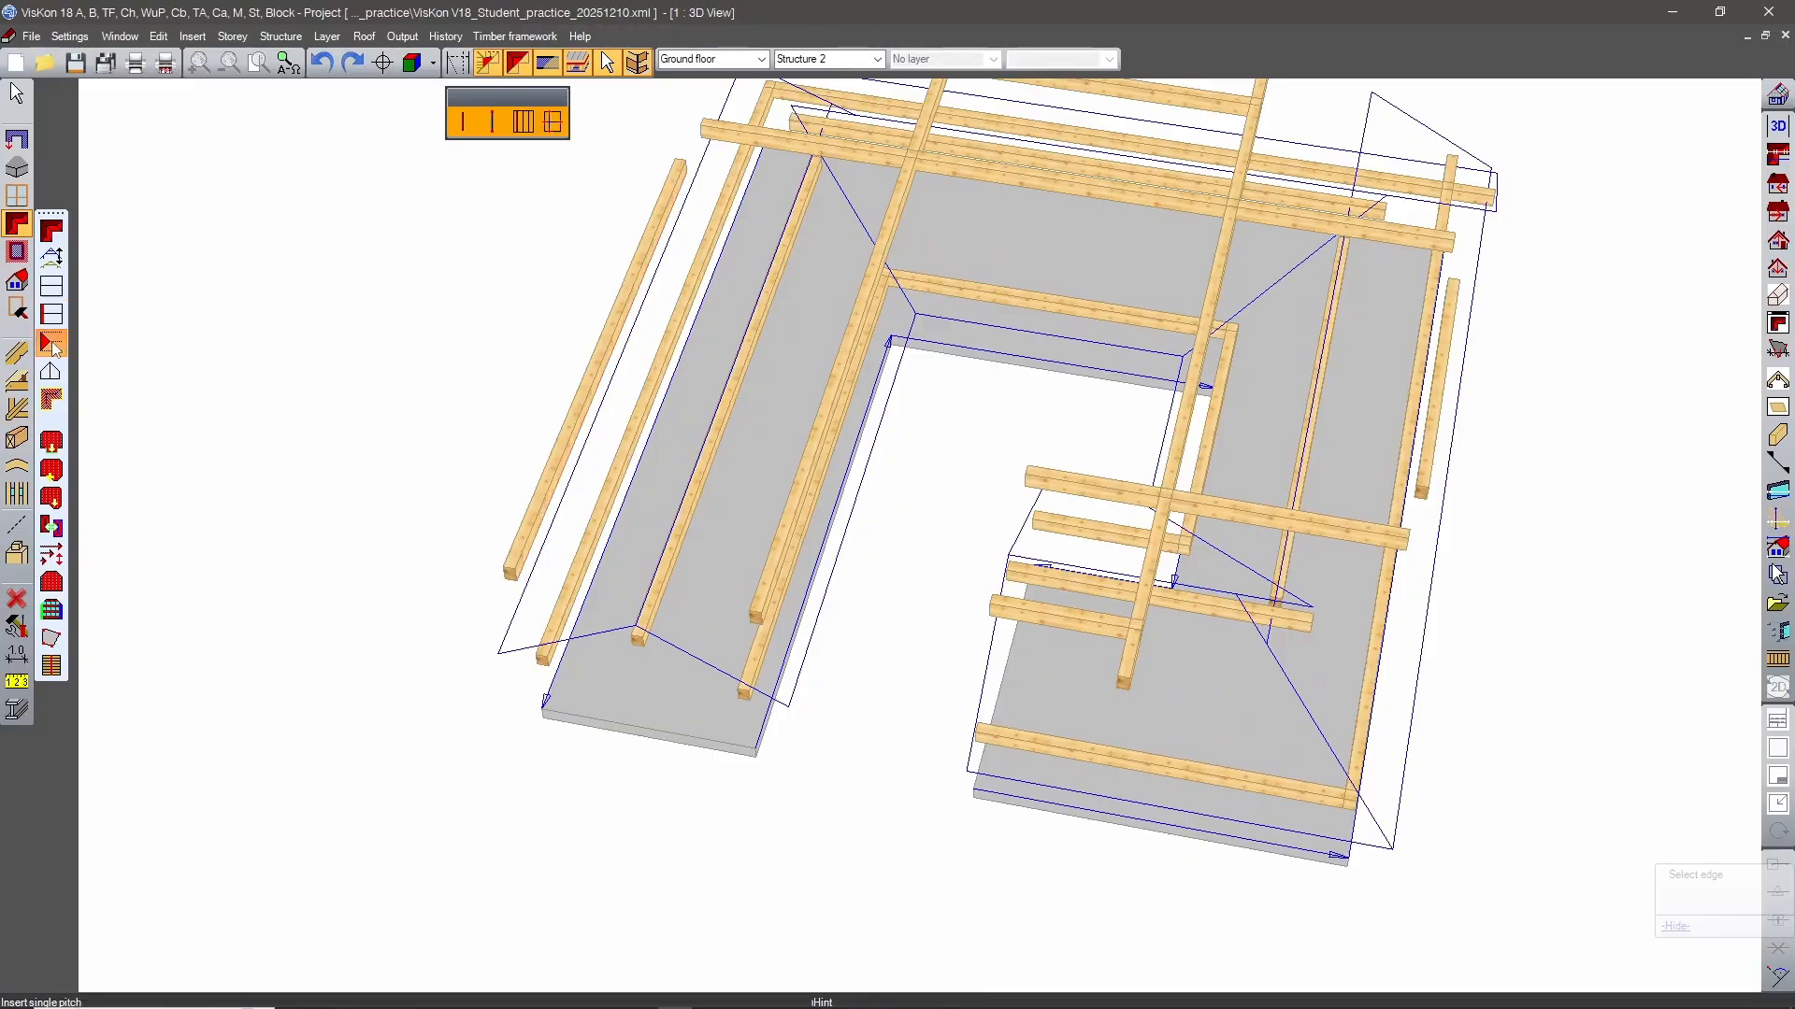
click(661, 735)
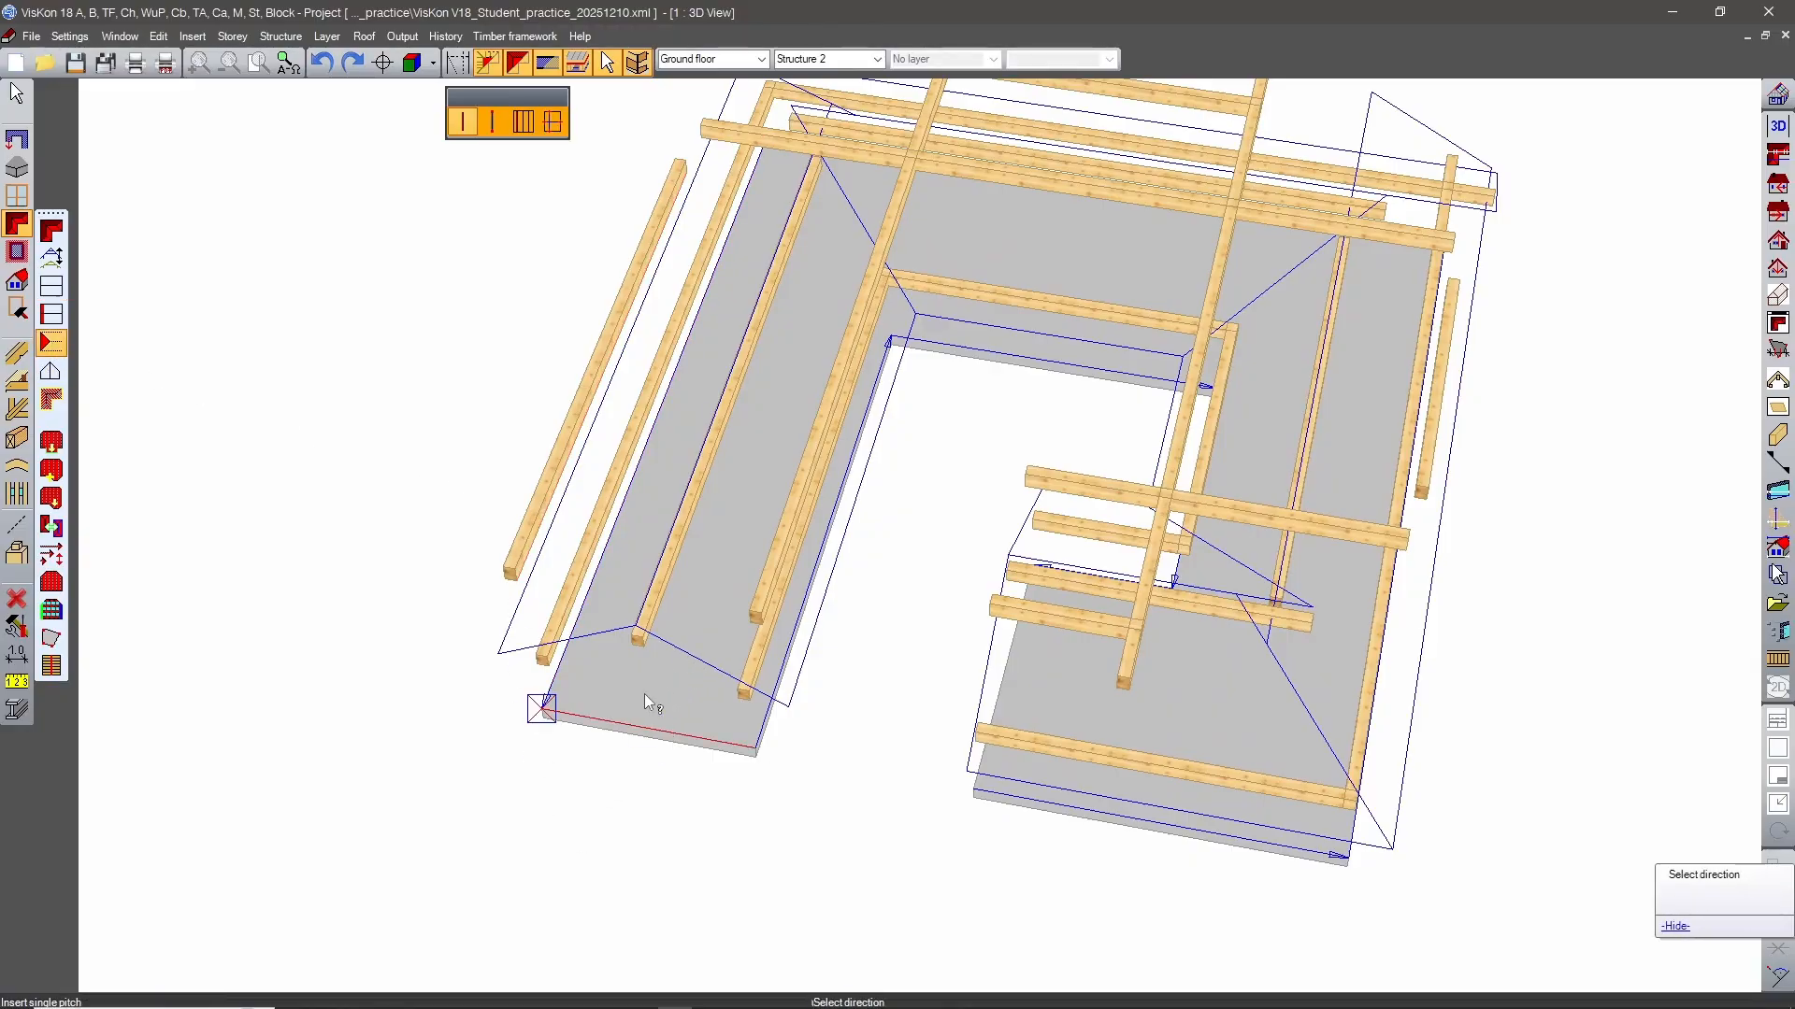
scroll(711, 654, up, 3)
scroll(720, 643, up, 2)
scroll(561, 673, down, 1)
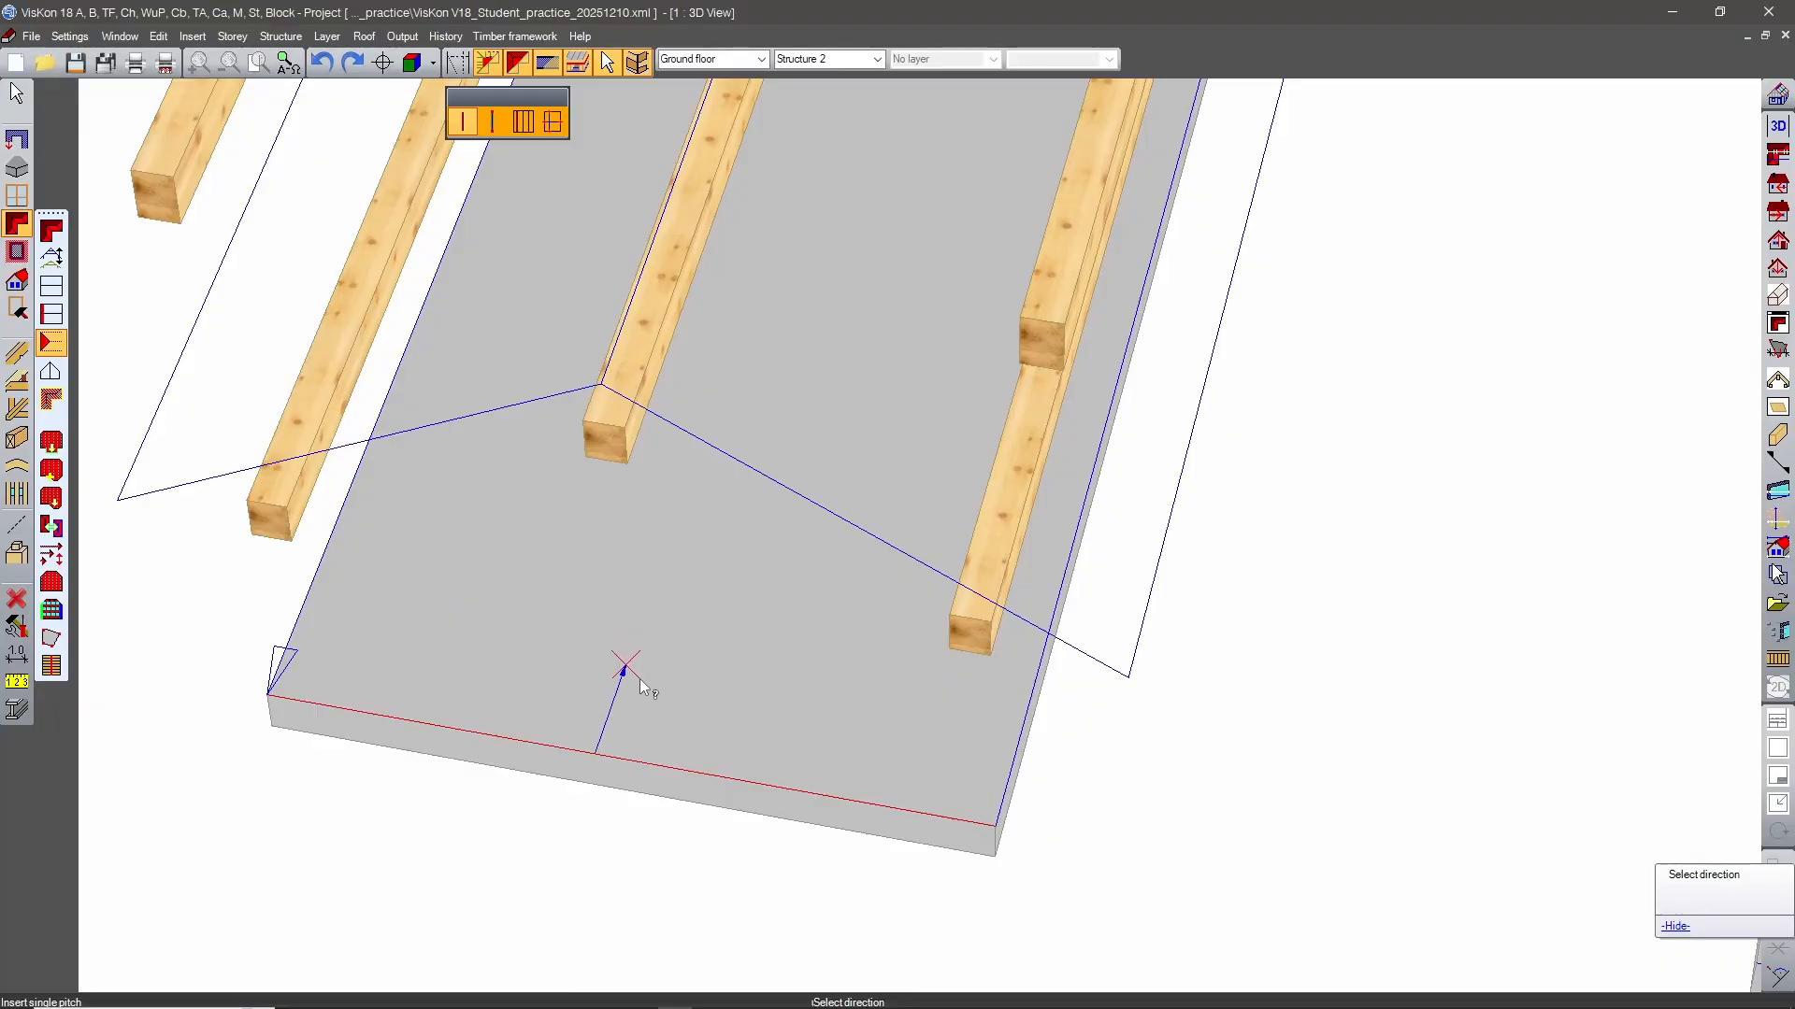
click(661, 659)
Insert a single pitch on the front-left block's edge facing the back wing, directed inward.
scroll(748, 673, down, 3)
middle_drag(790, 682, 1089, 690)
click(1077, 517)
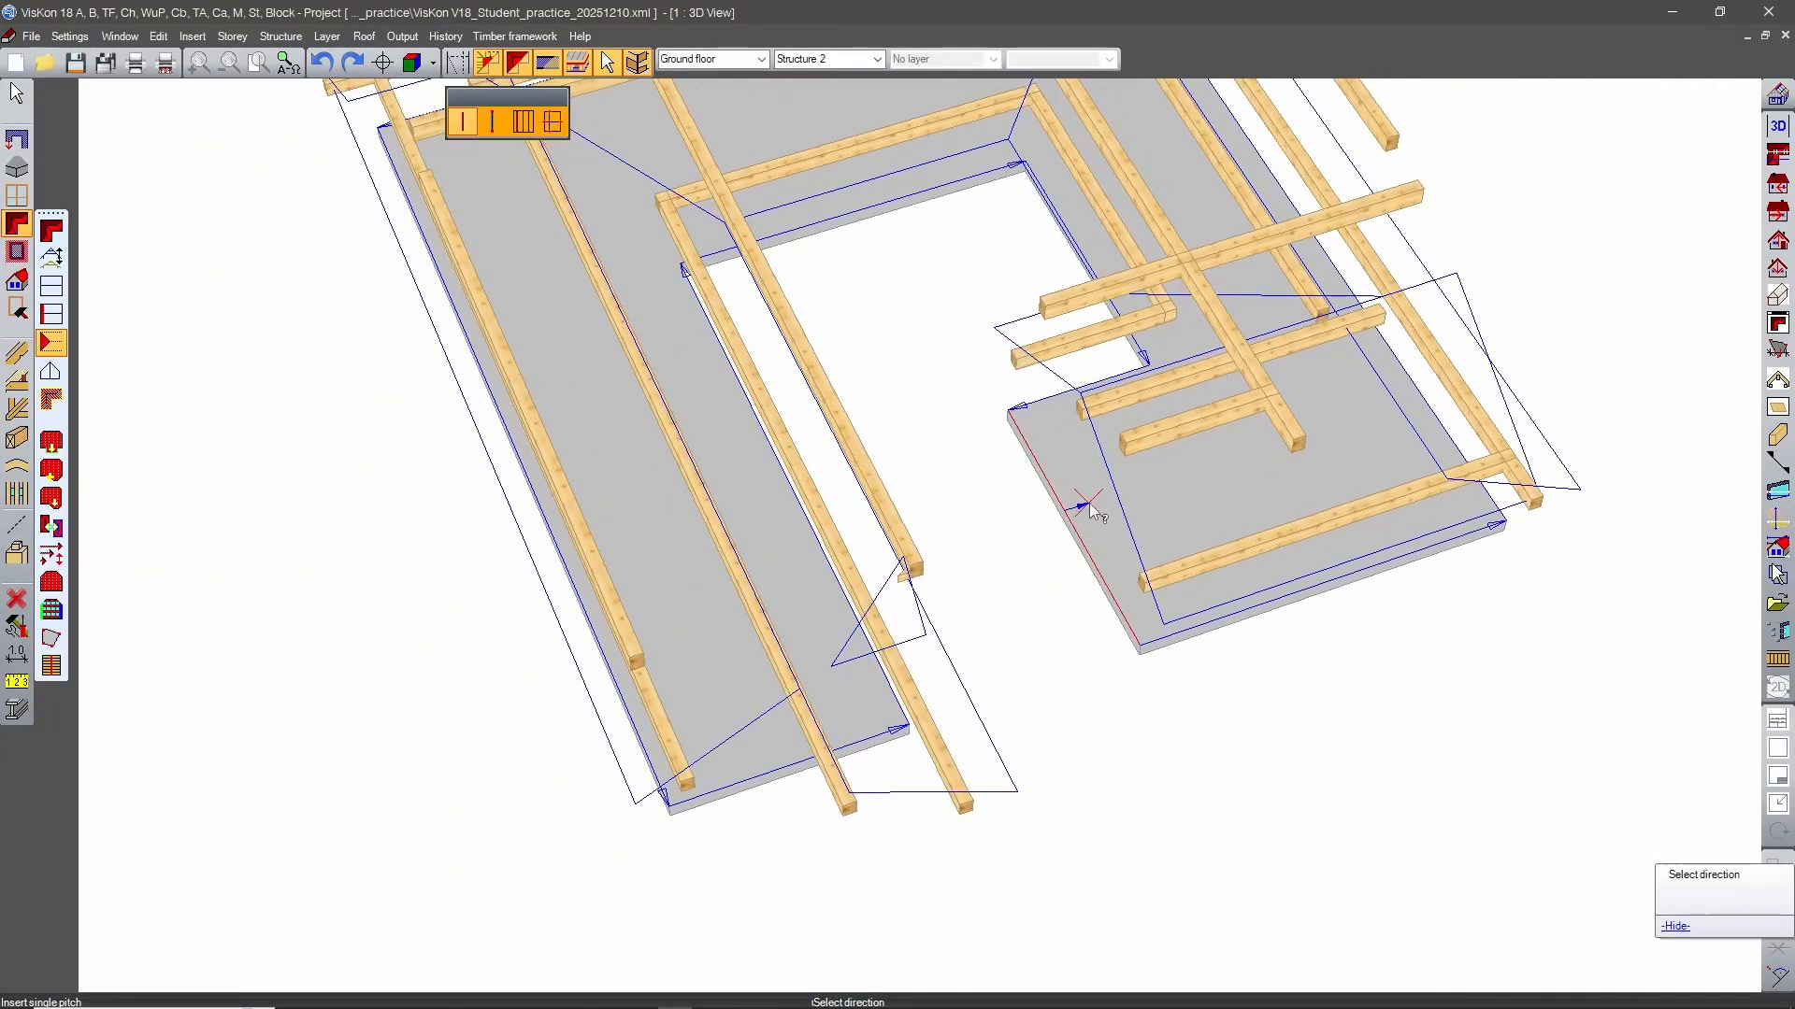
click(1081, 630)
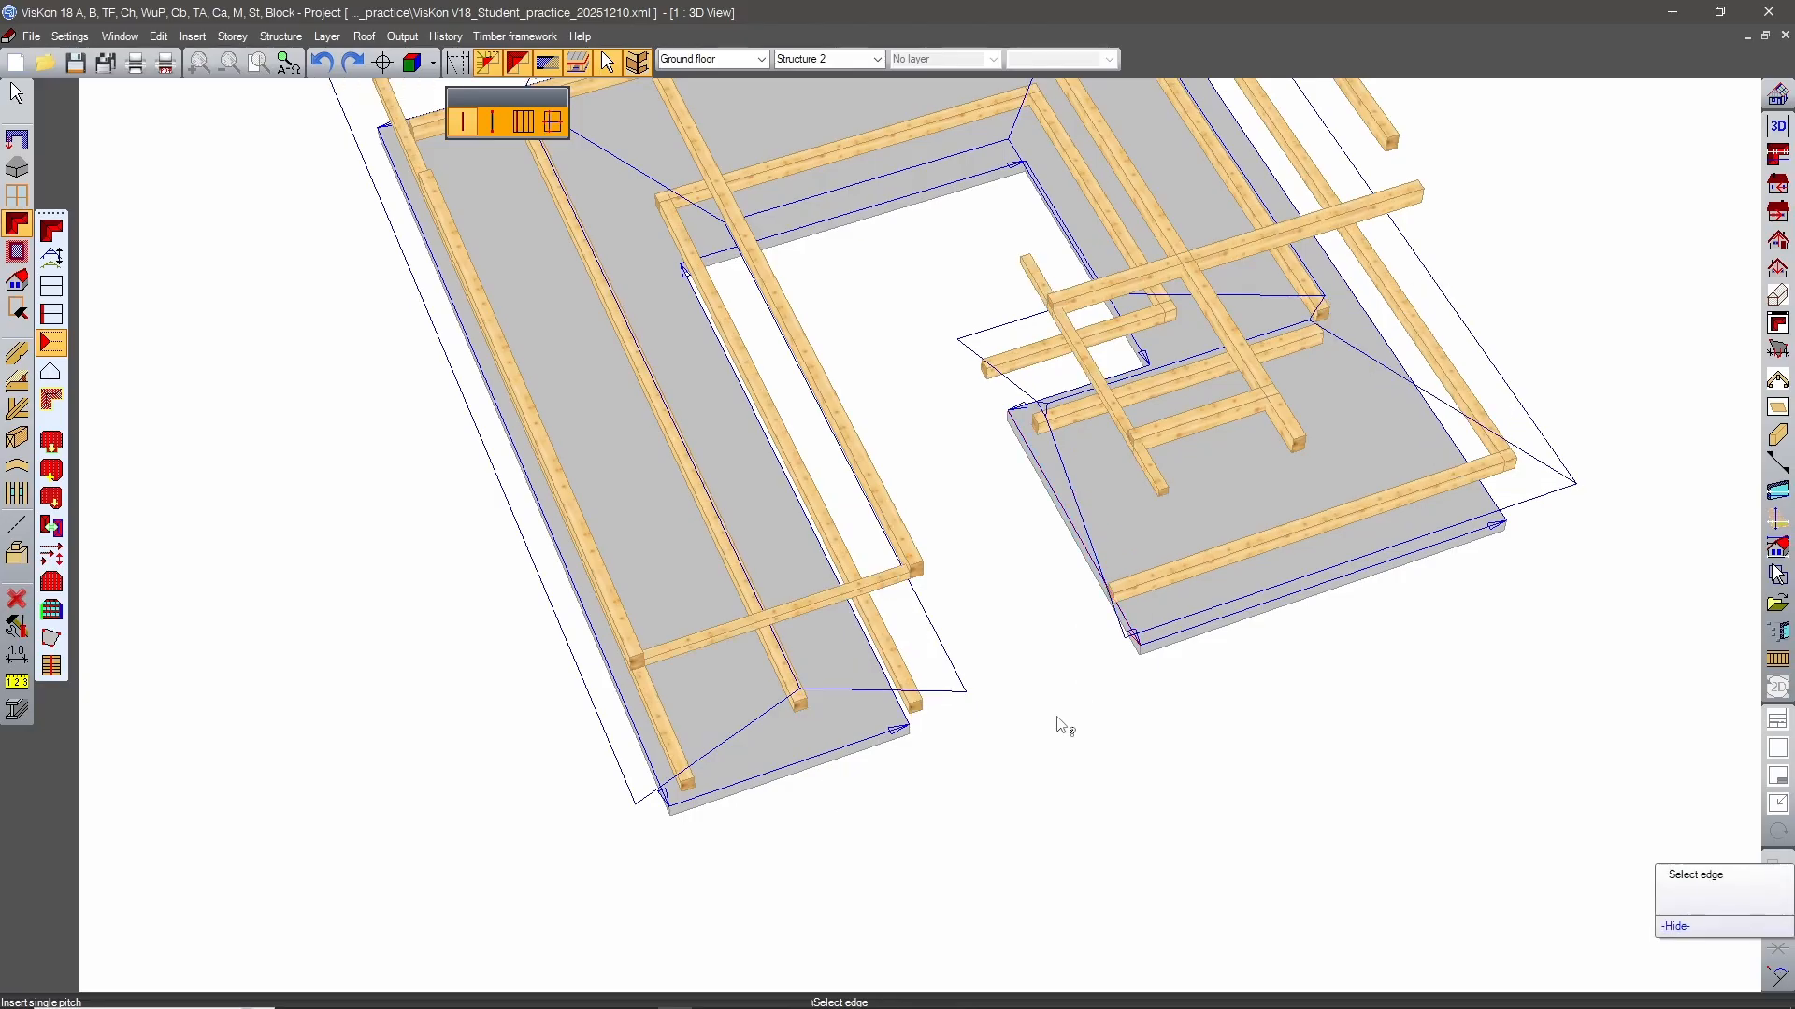
scroll(1061, 725, down, 3)
middle_drag(1062, 726, 795, 392)
key(Escape)
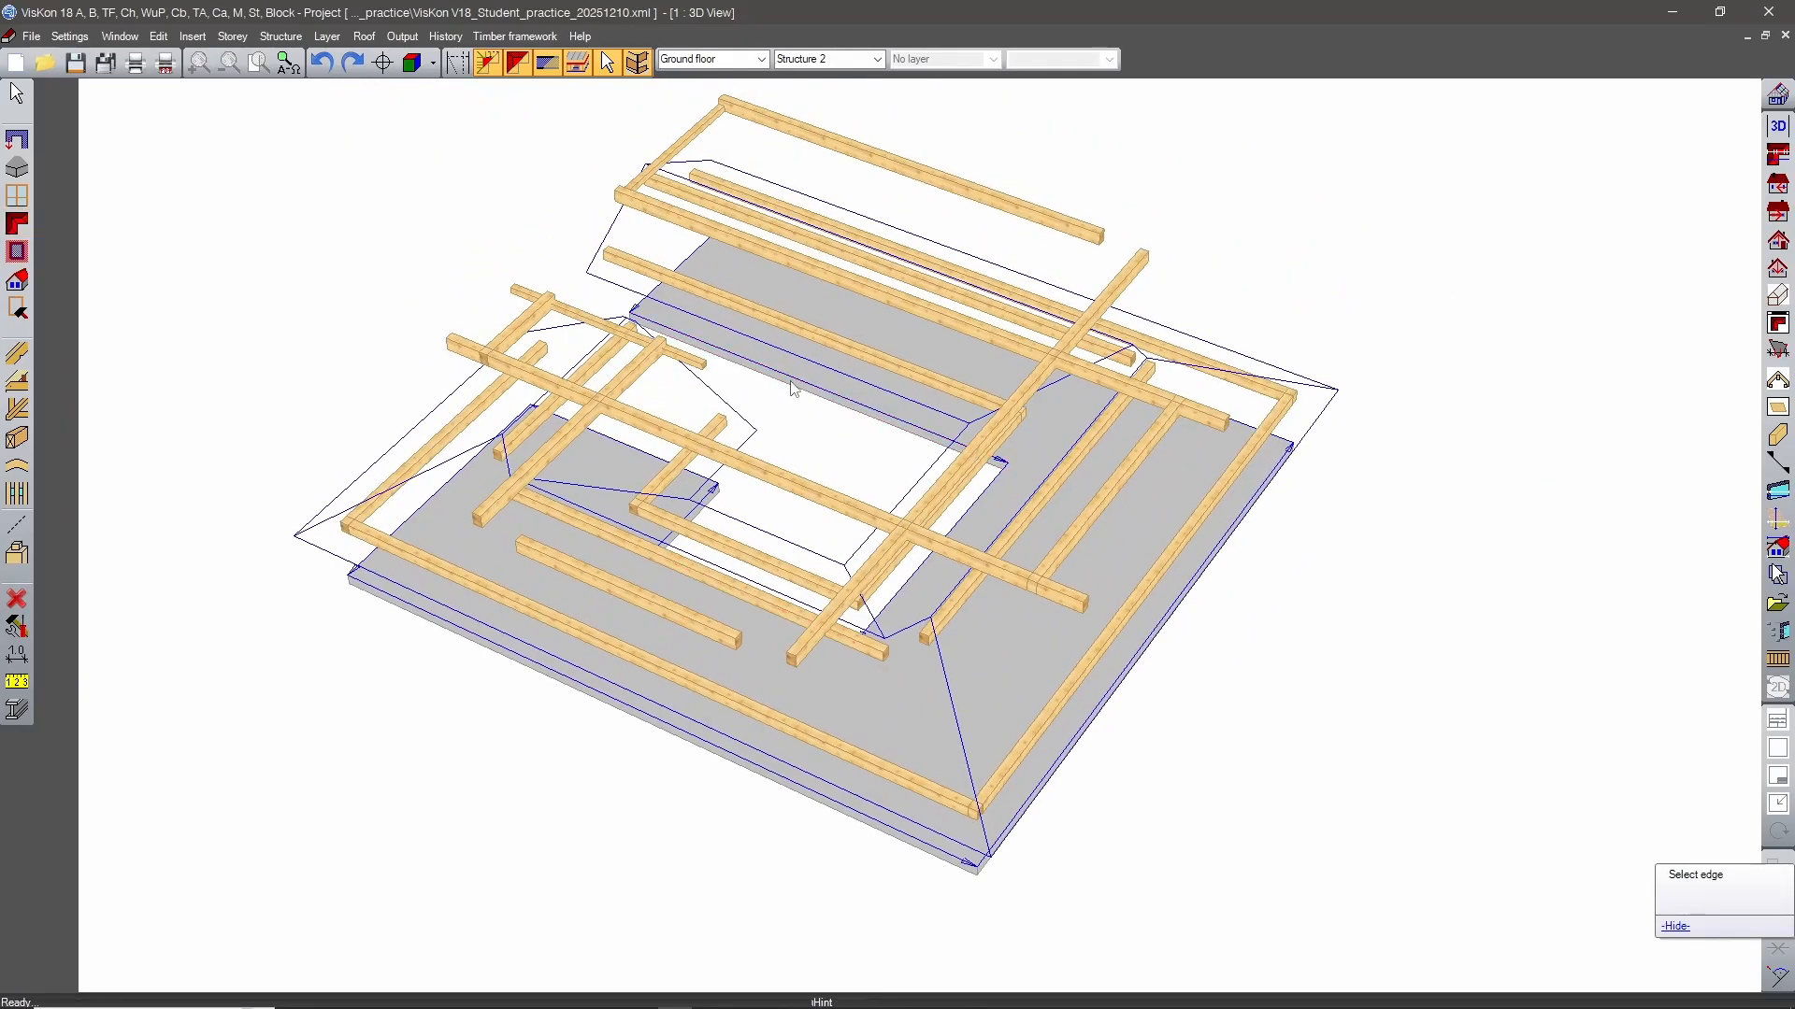
Open the profile of the front gable roof and review its inclination, profile width, overhang and eaves height.
click(16, 222)
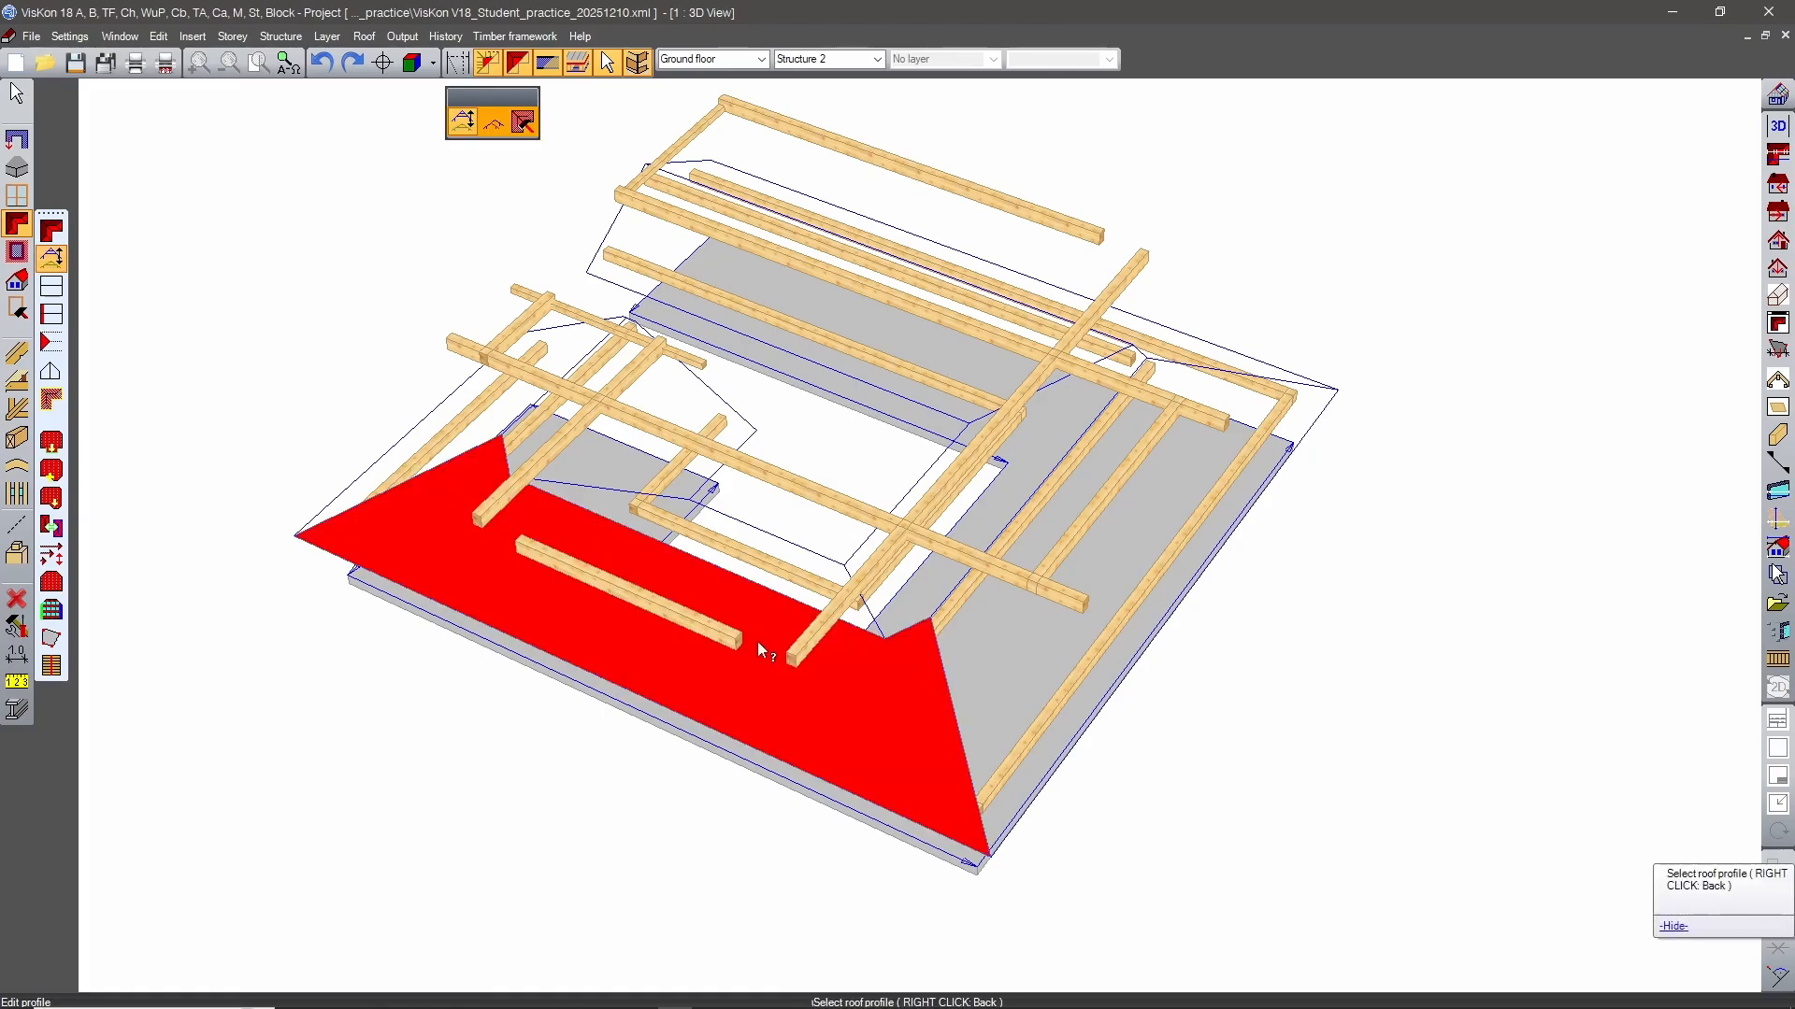
click(854, 676)
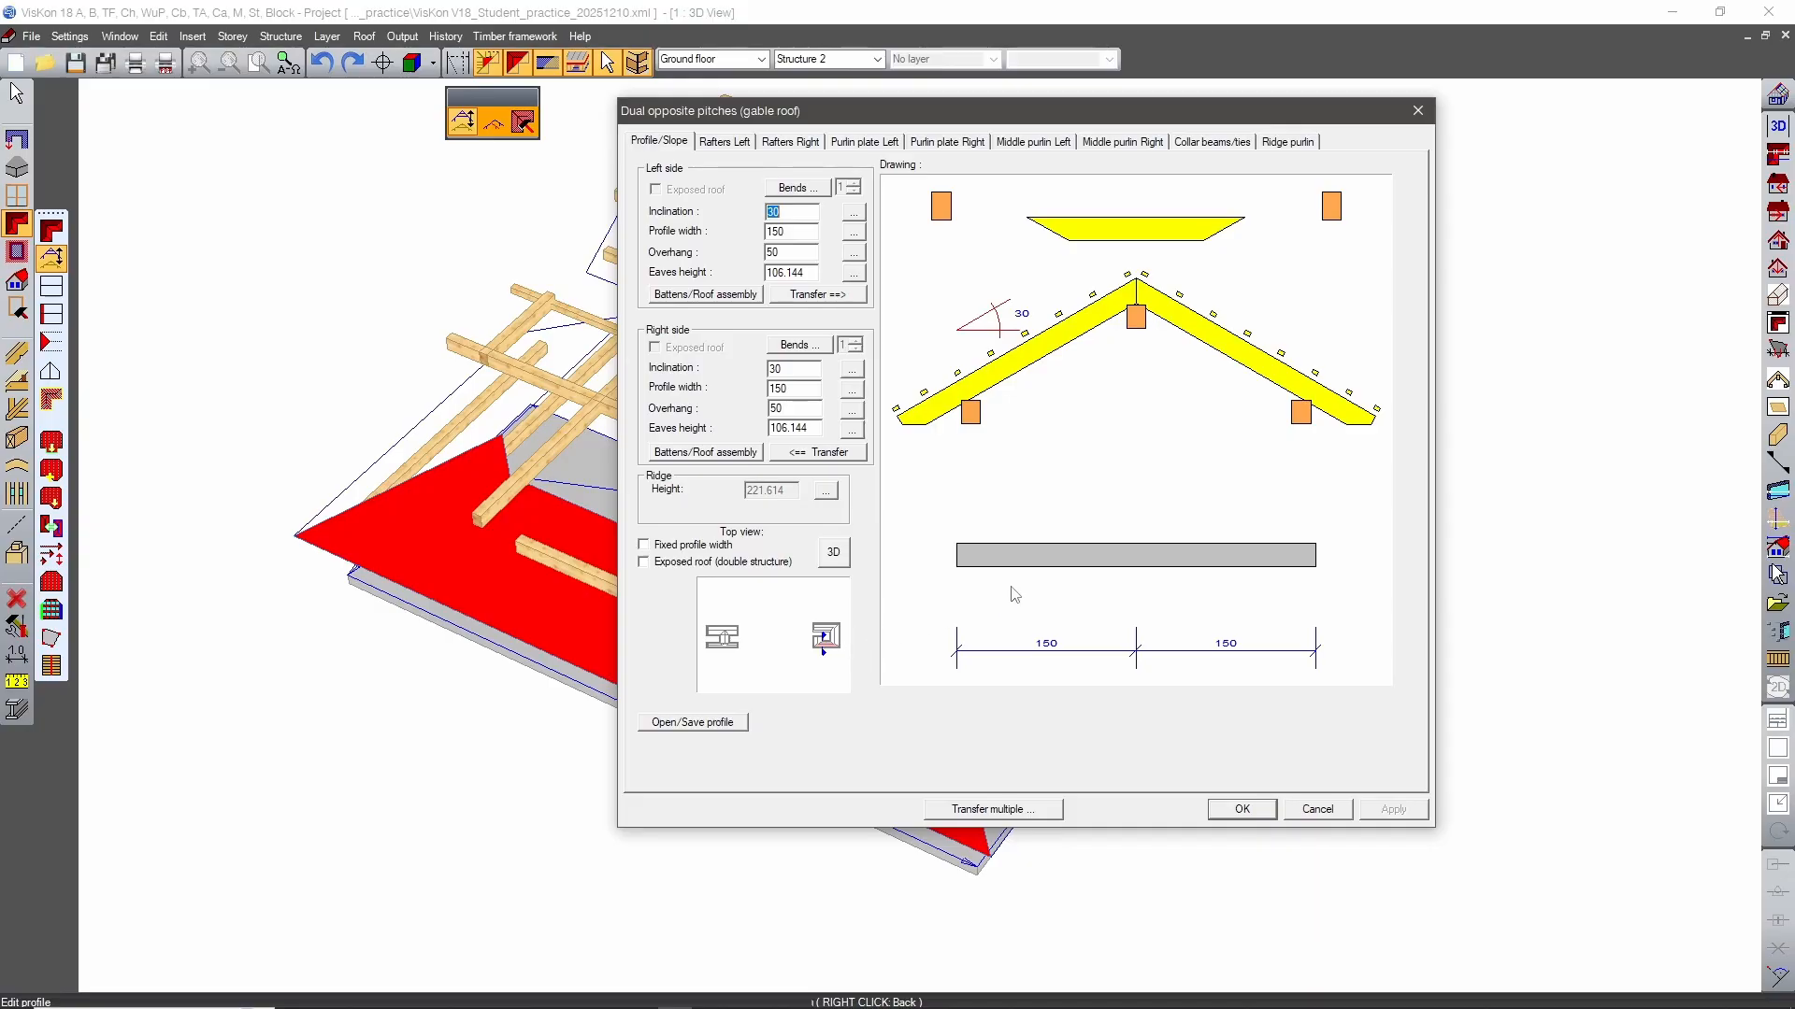
click(1315, 810)
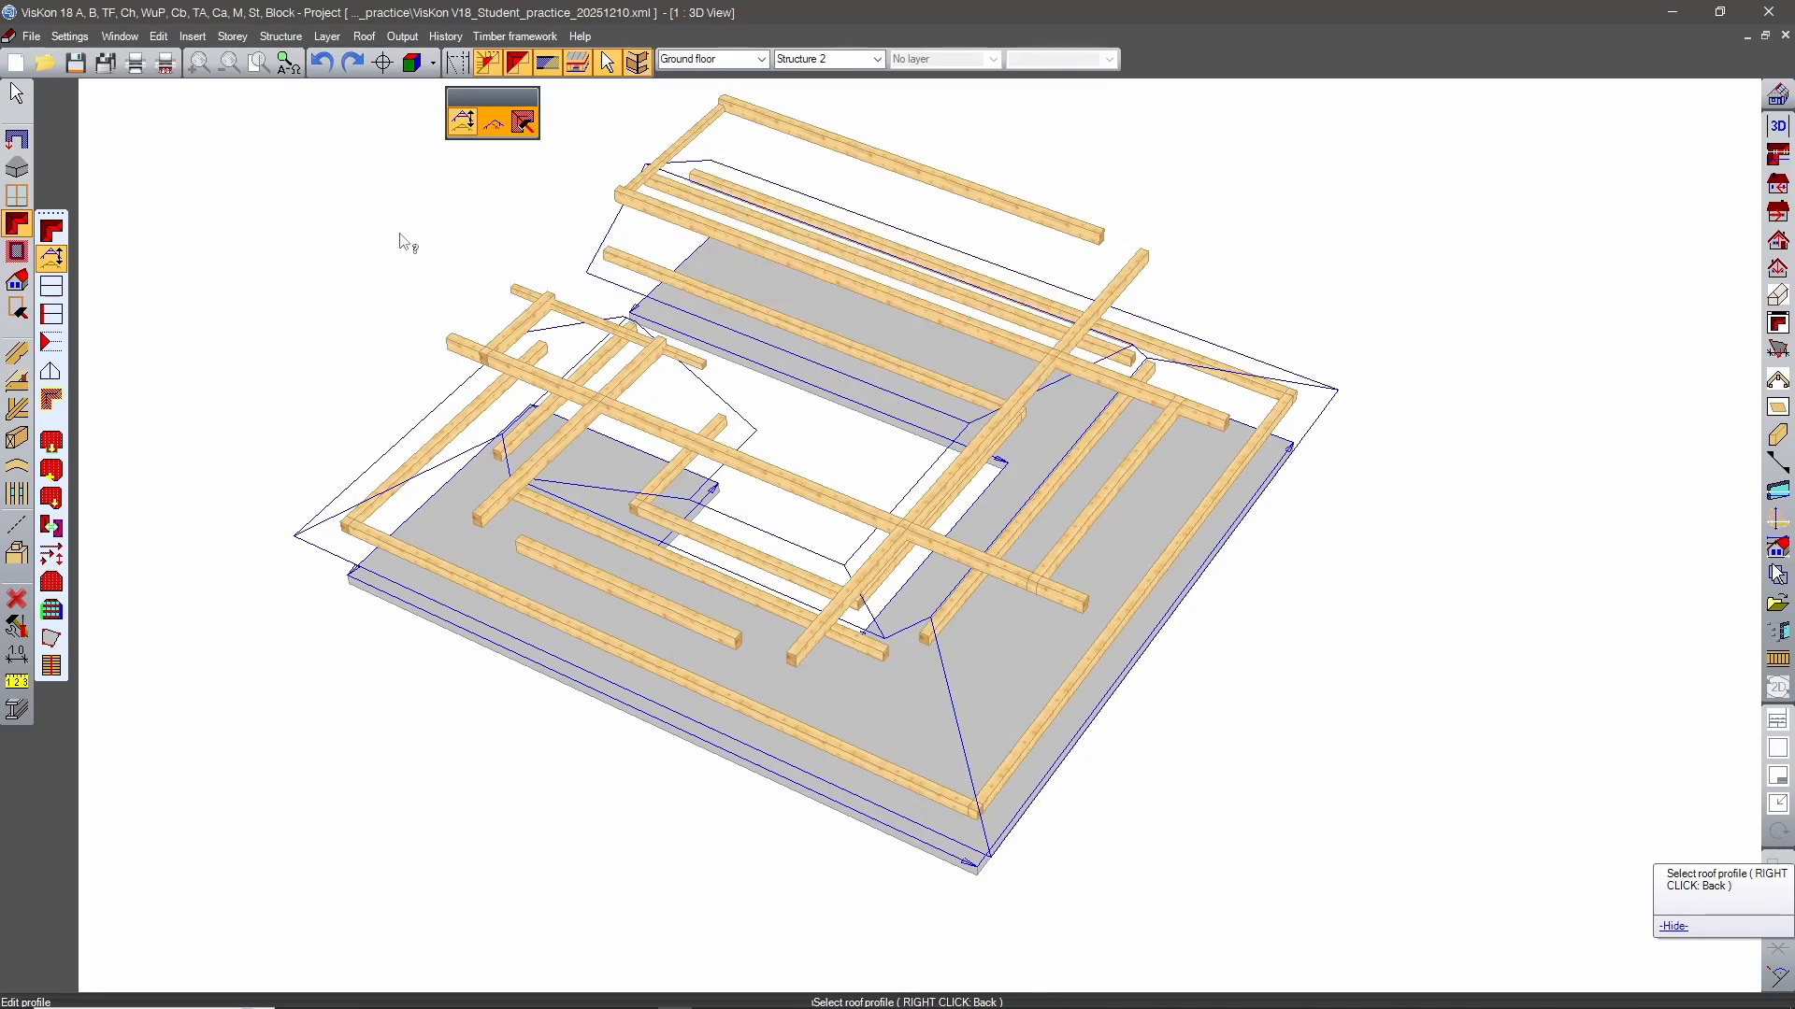
Undo all the inserted gable roofs and single pitches on the slab.
click(322, 67)
click(322, 67)
click(322, 67)
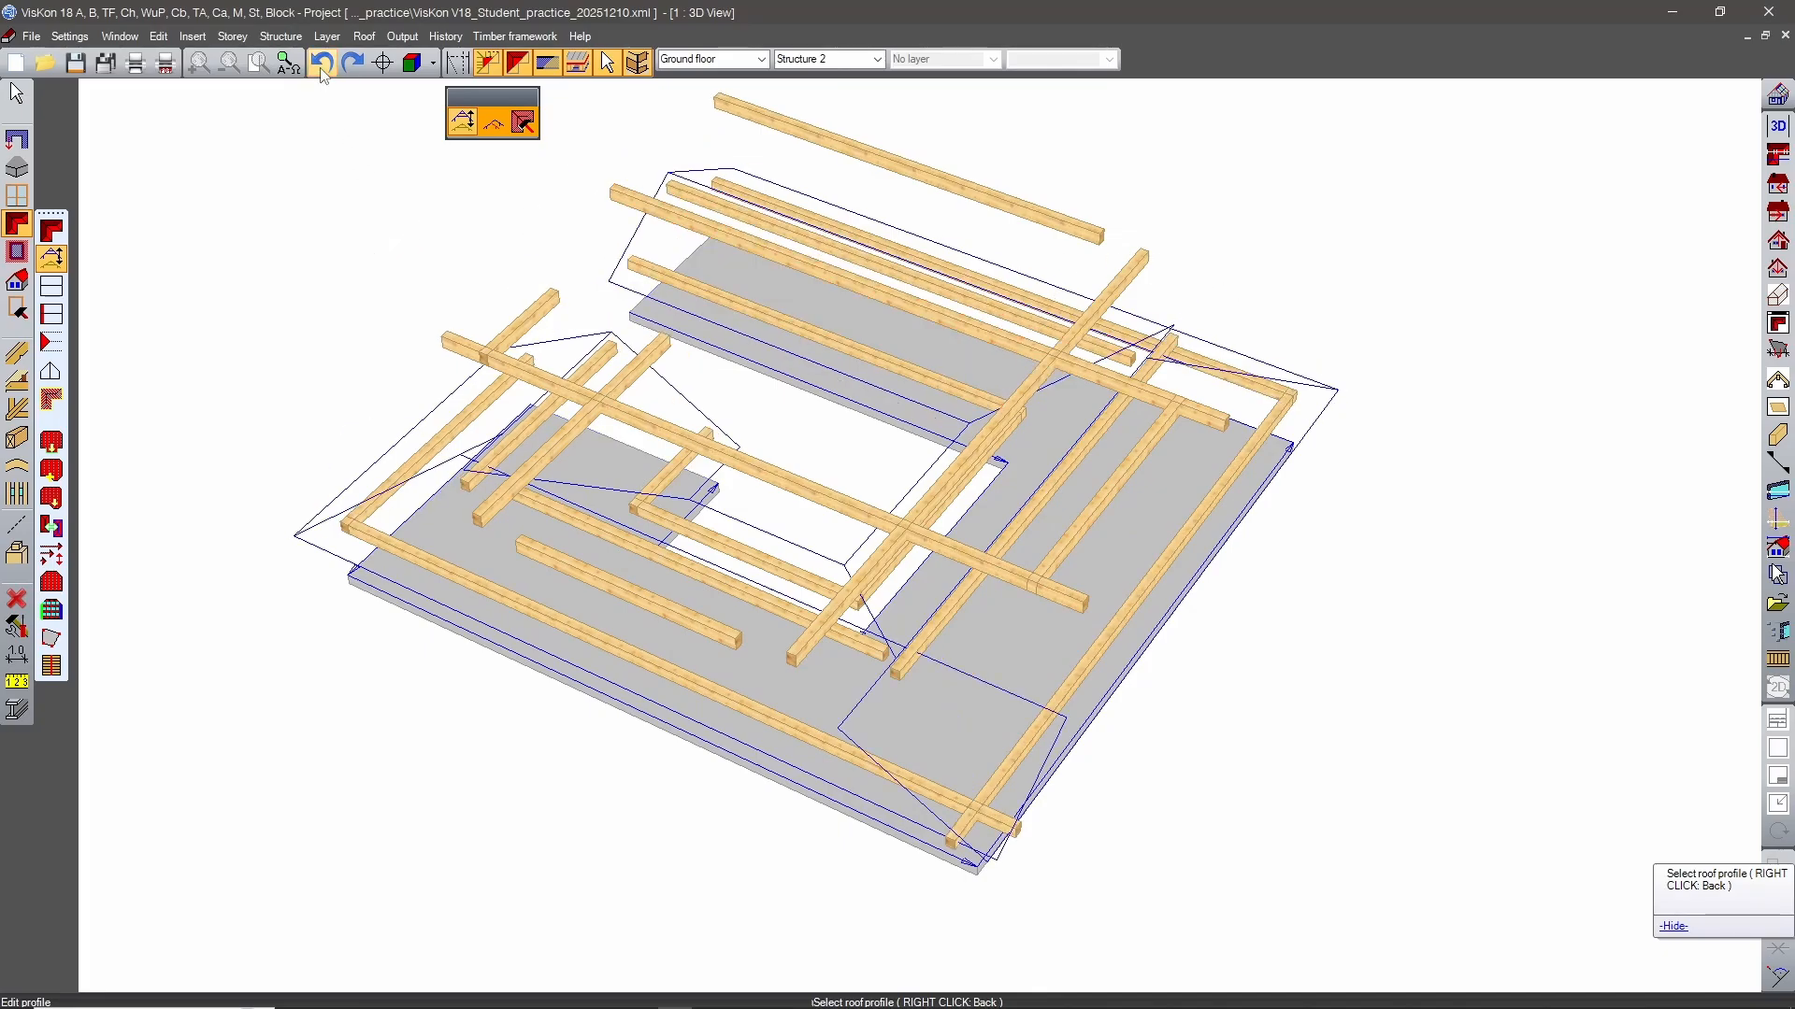
click(321, 67)
click(322, 67)
click(322, 67)
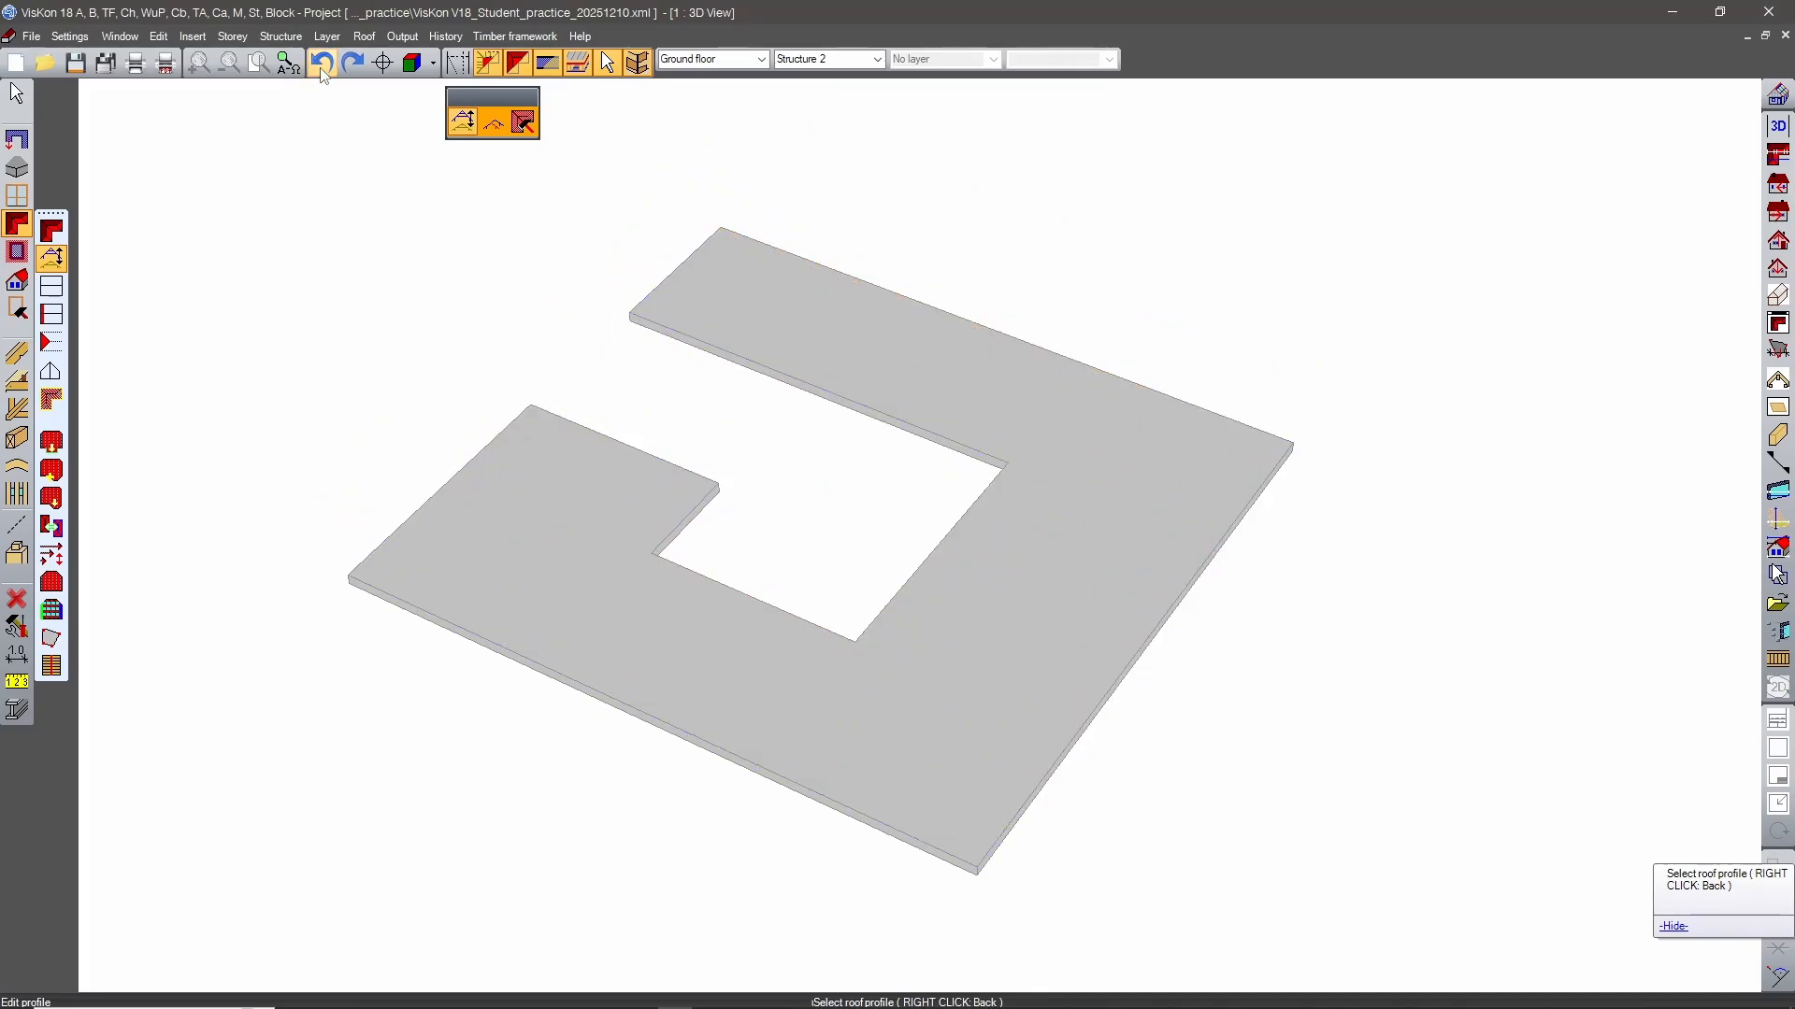
Create a new structure named Structure 3.
click(285, 65)
click(280, 36)
click(249, 52)
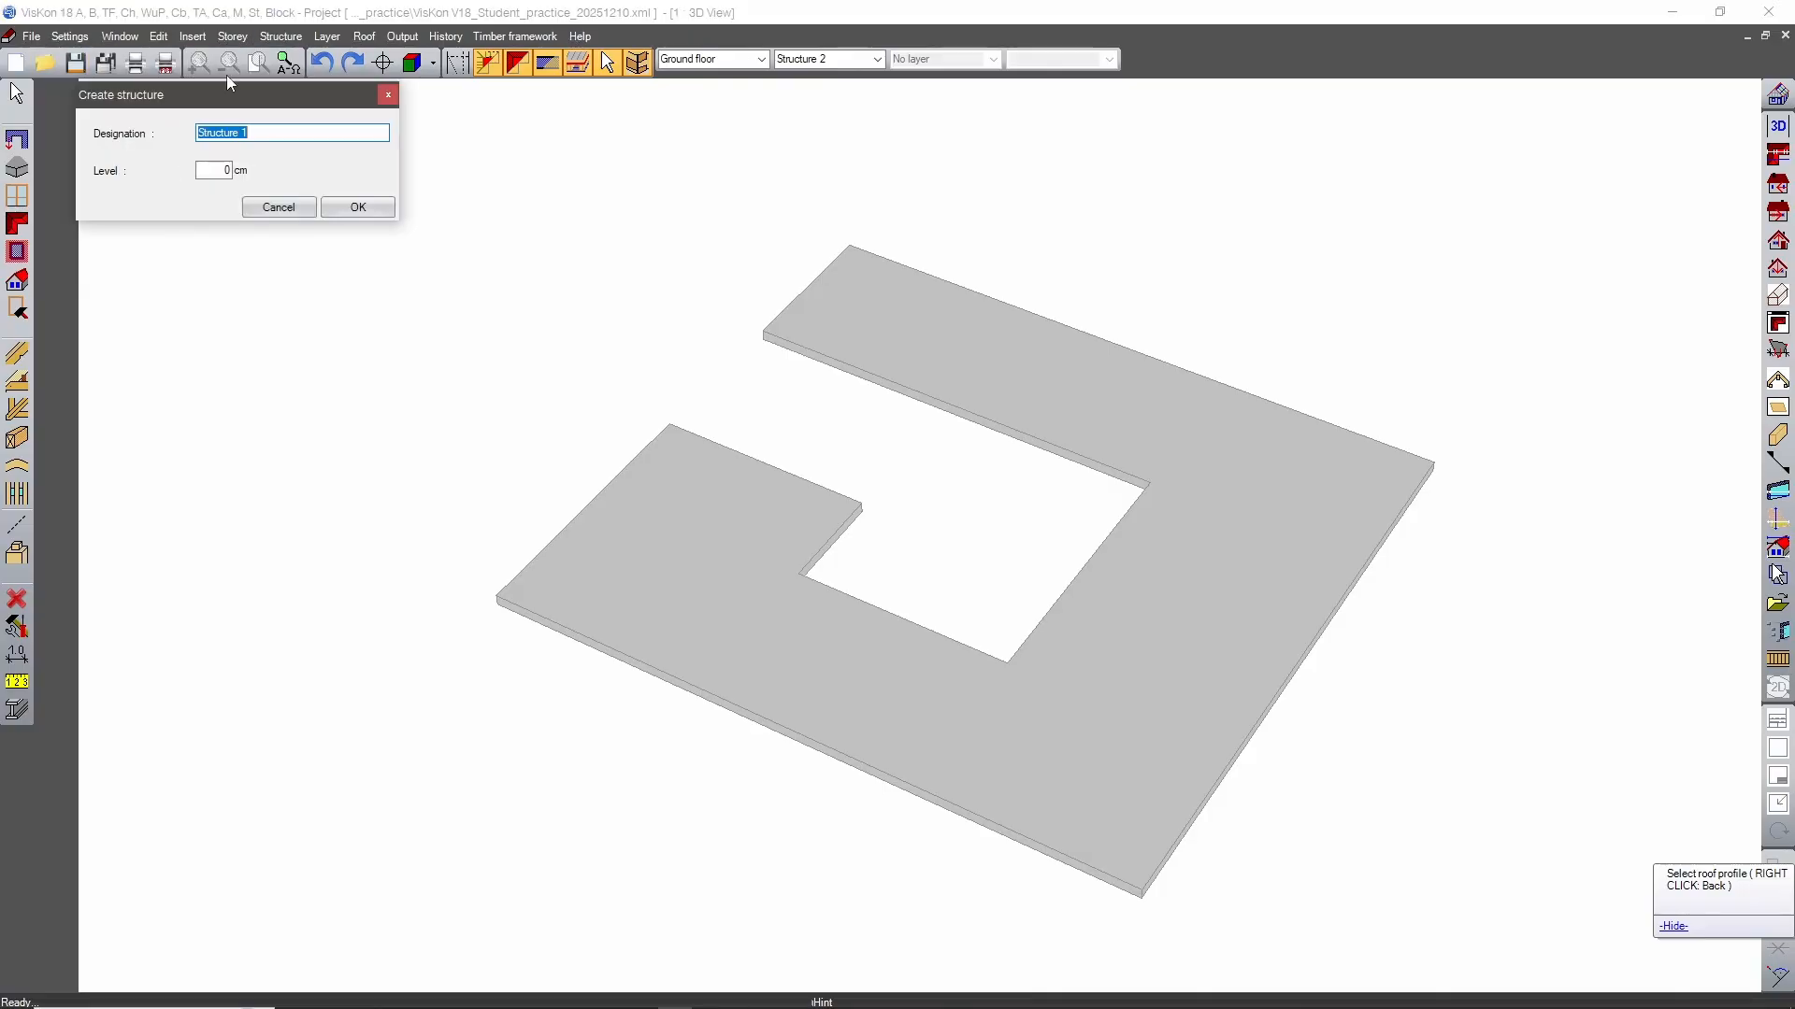
click(257, 132)
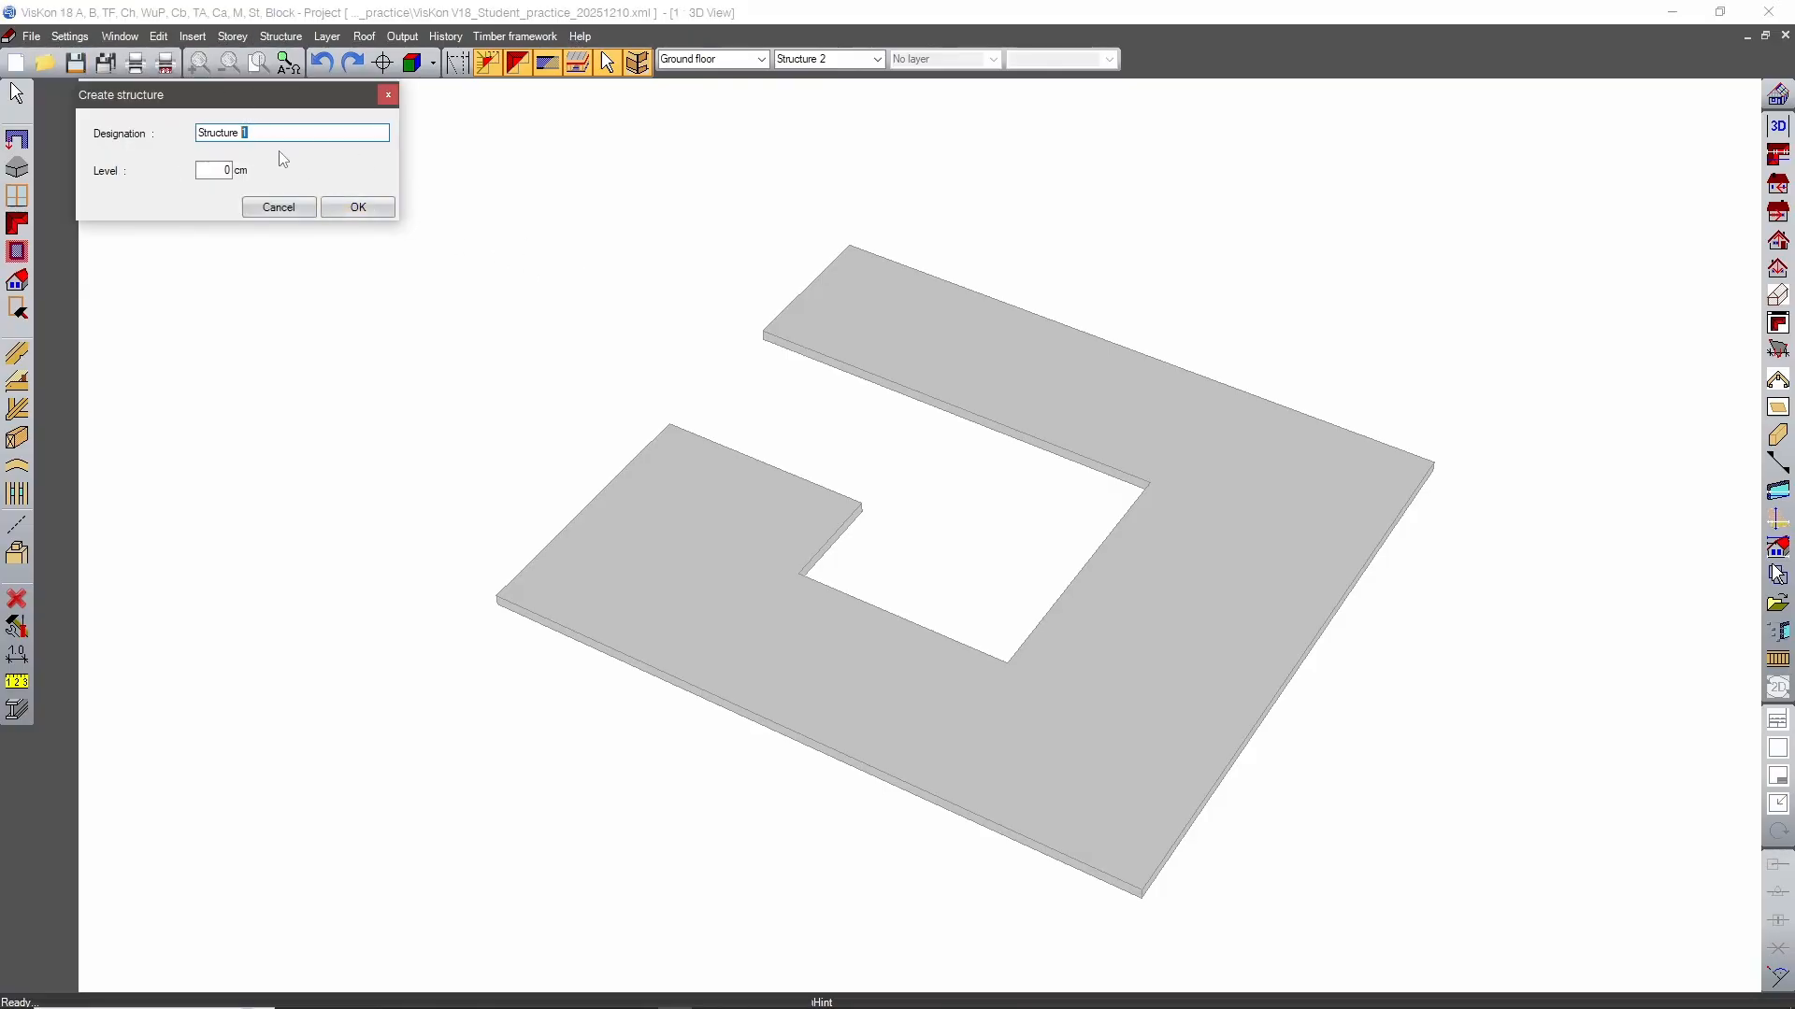
text(3)
click(357, 206)
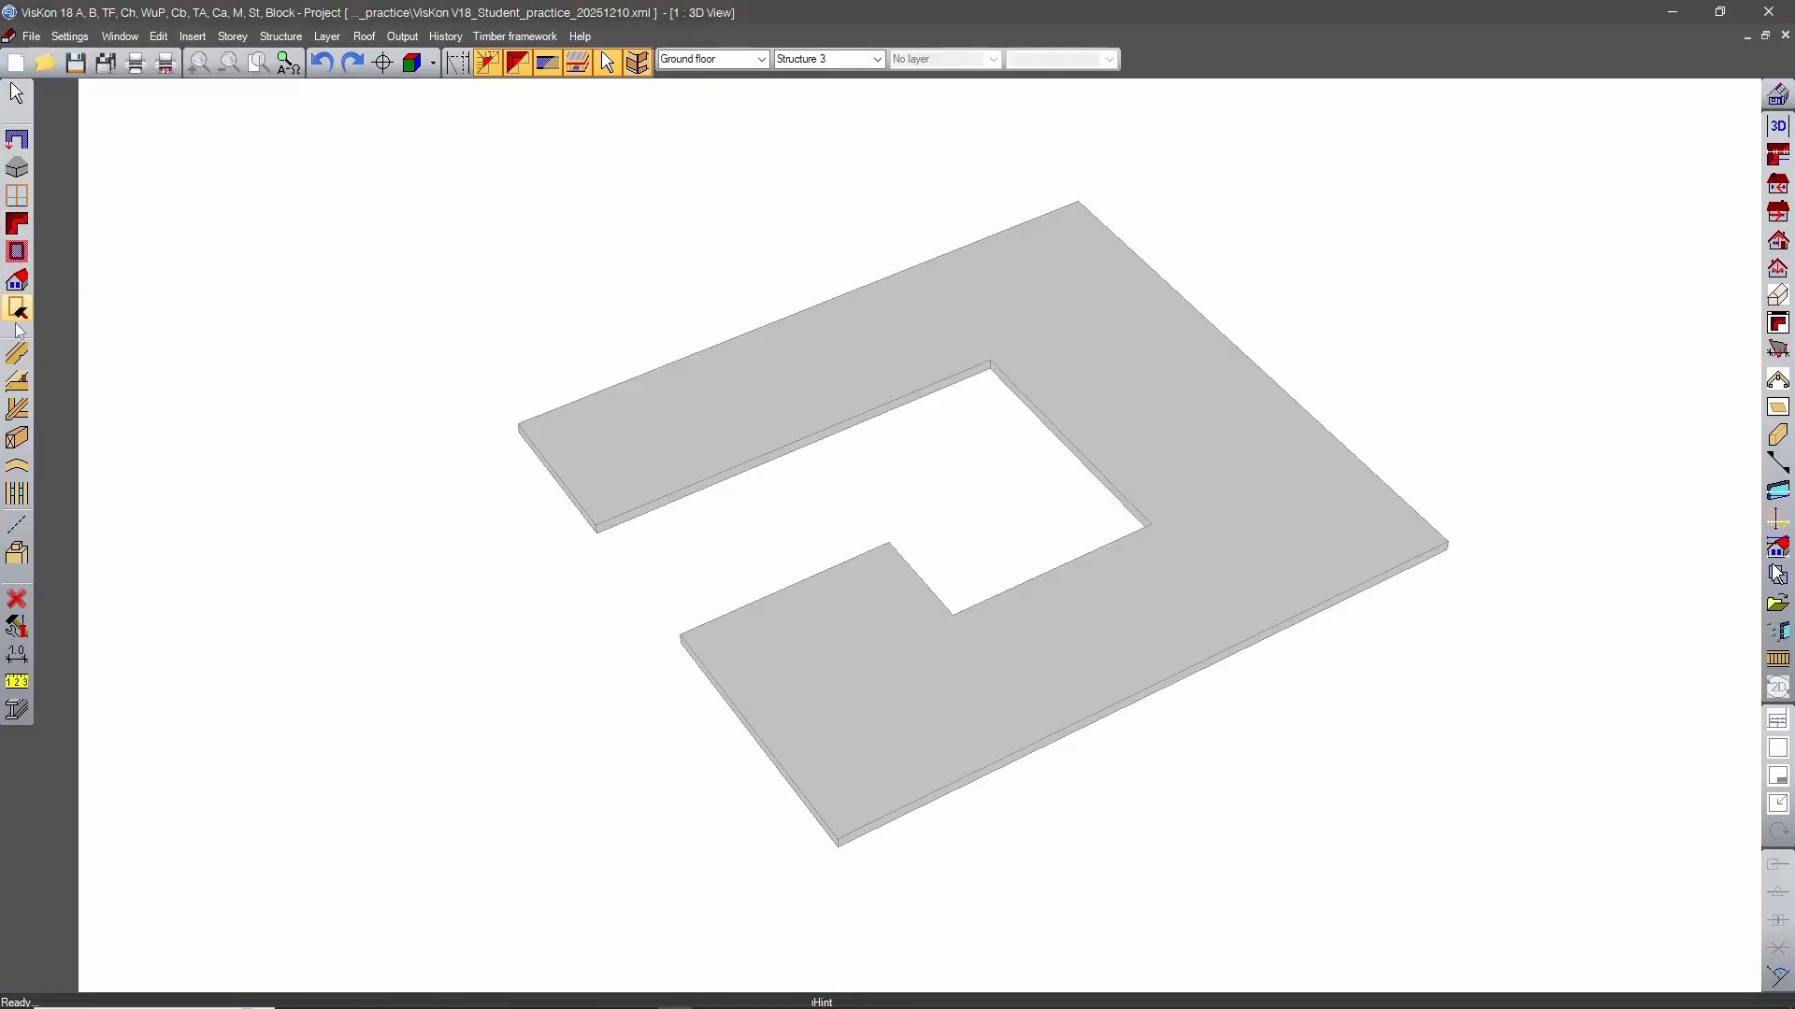
Insert gable roofs in Structure 3 over the slab's back wing and right section, using their opposite inner and outer edges.
click(17, 224)
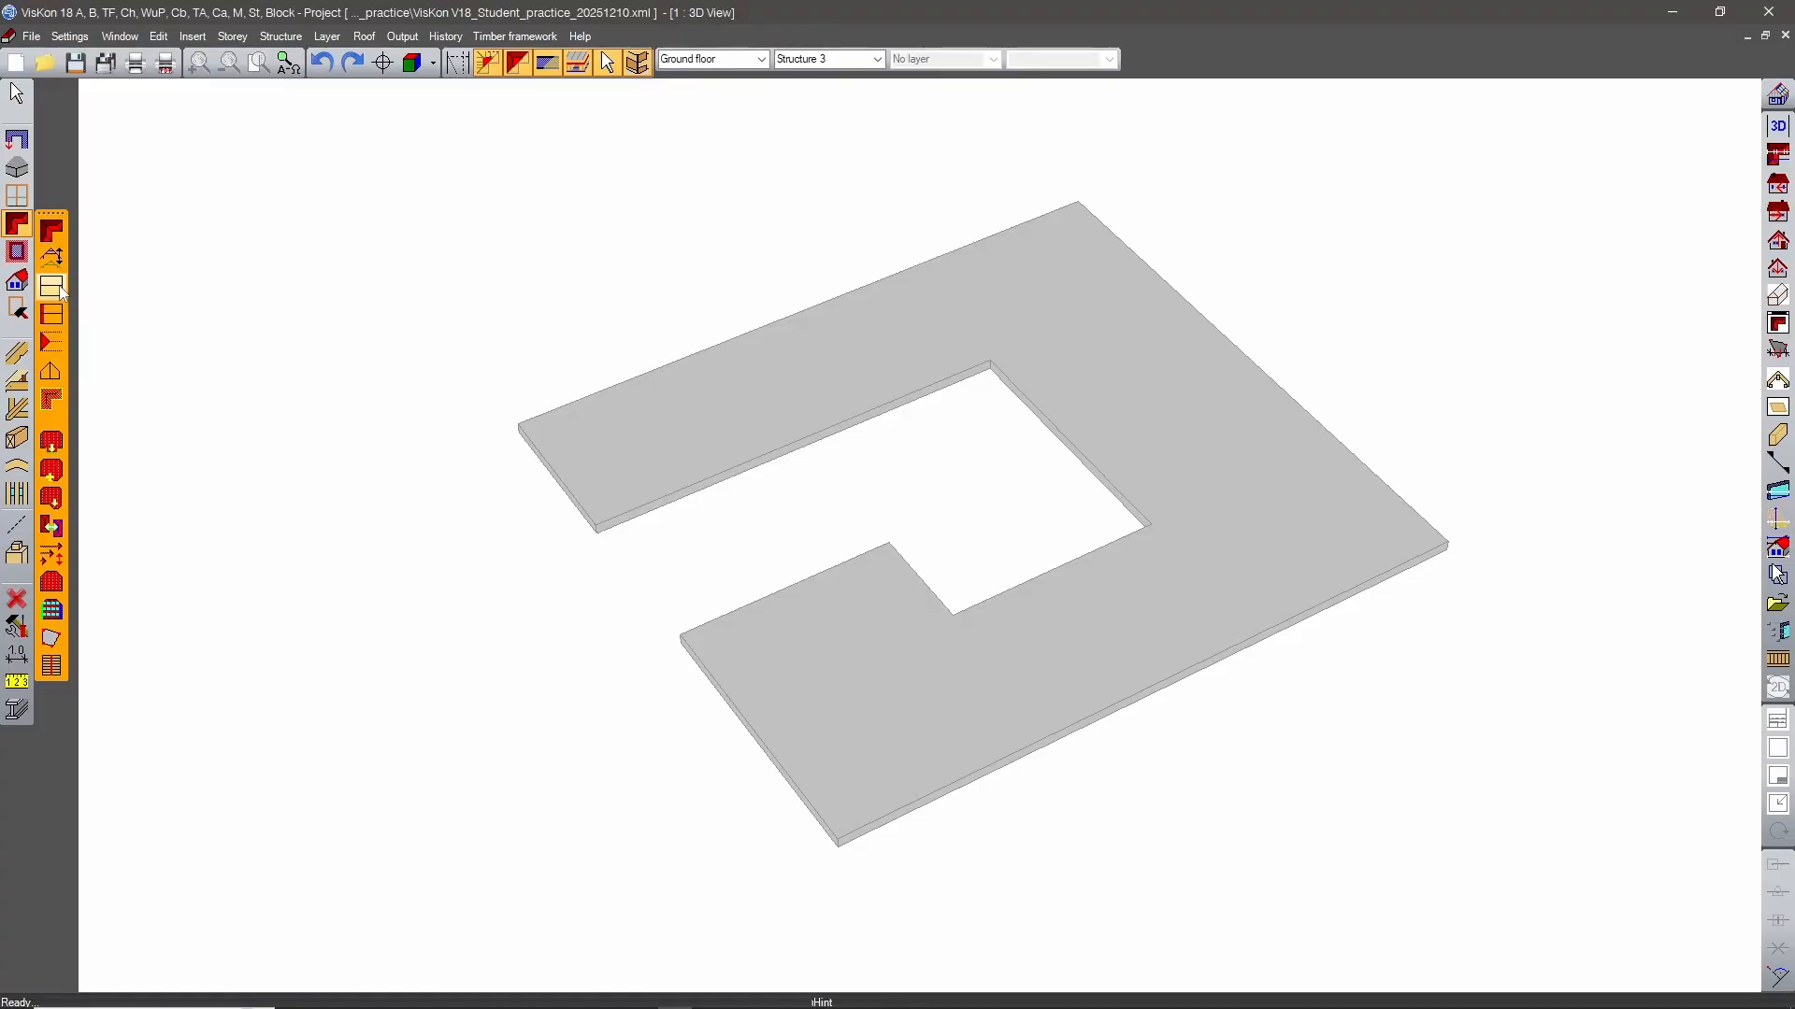
click(53, 288)
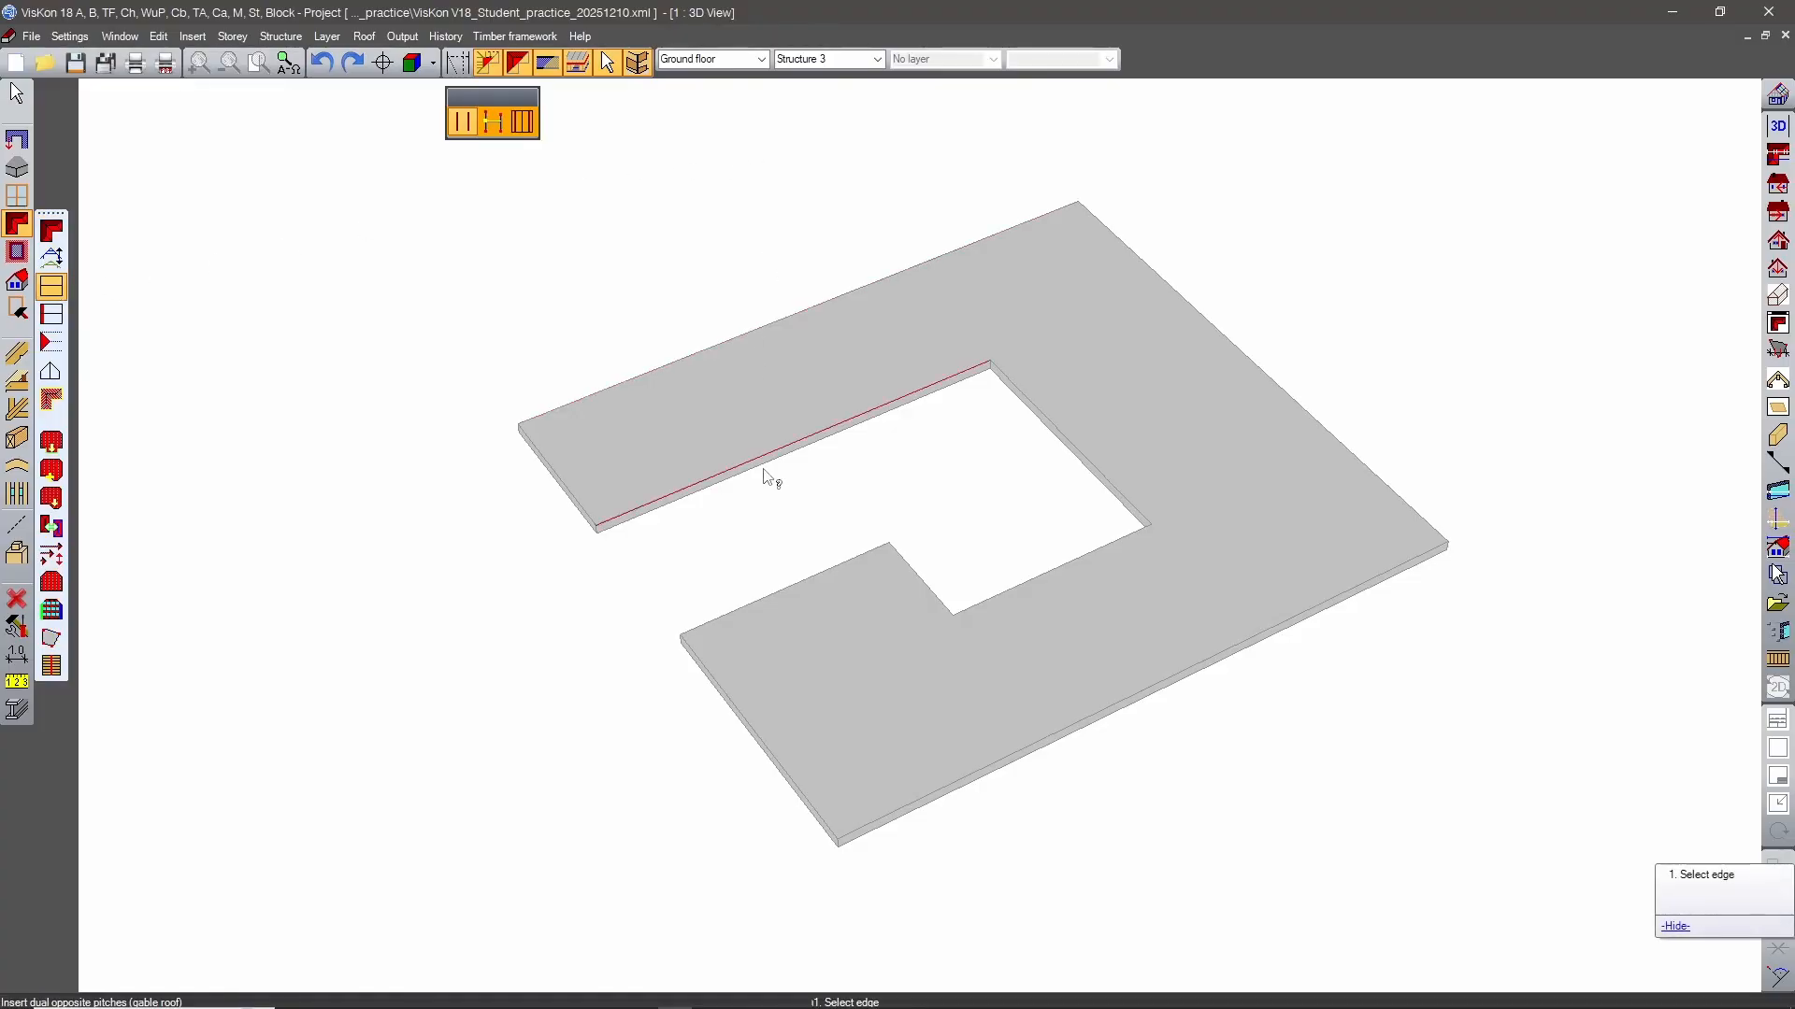
middle_drag(845, 520, 978, 585)
click(676, 369)
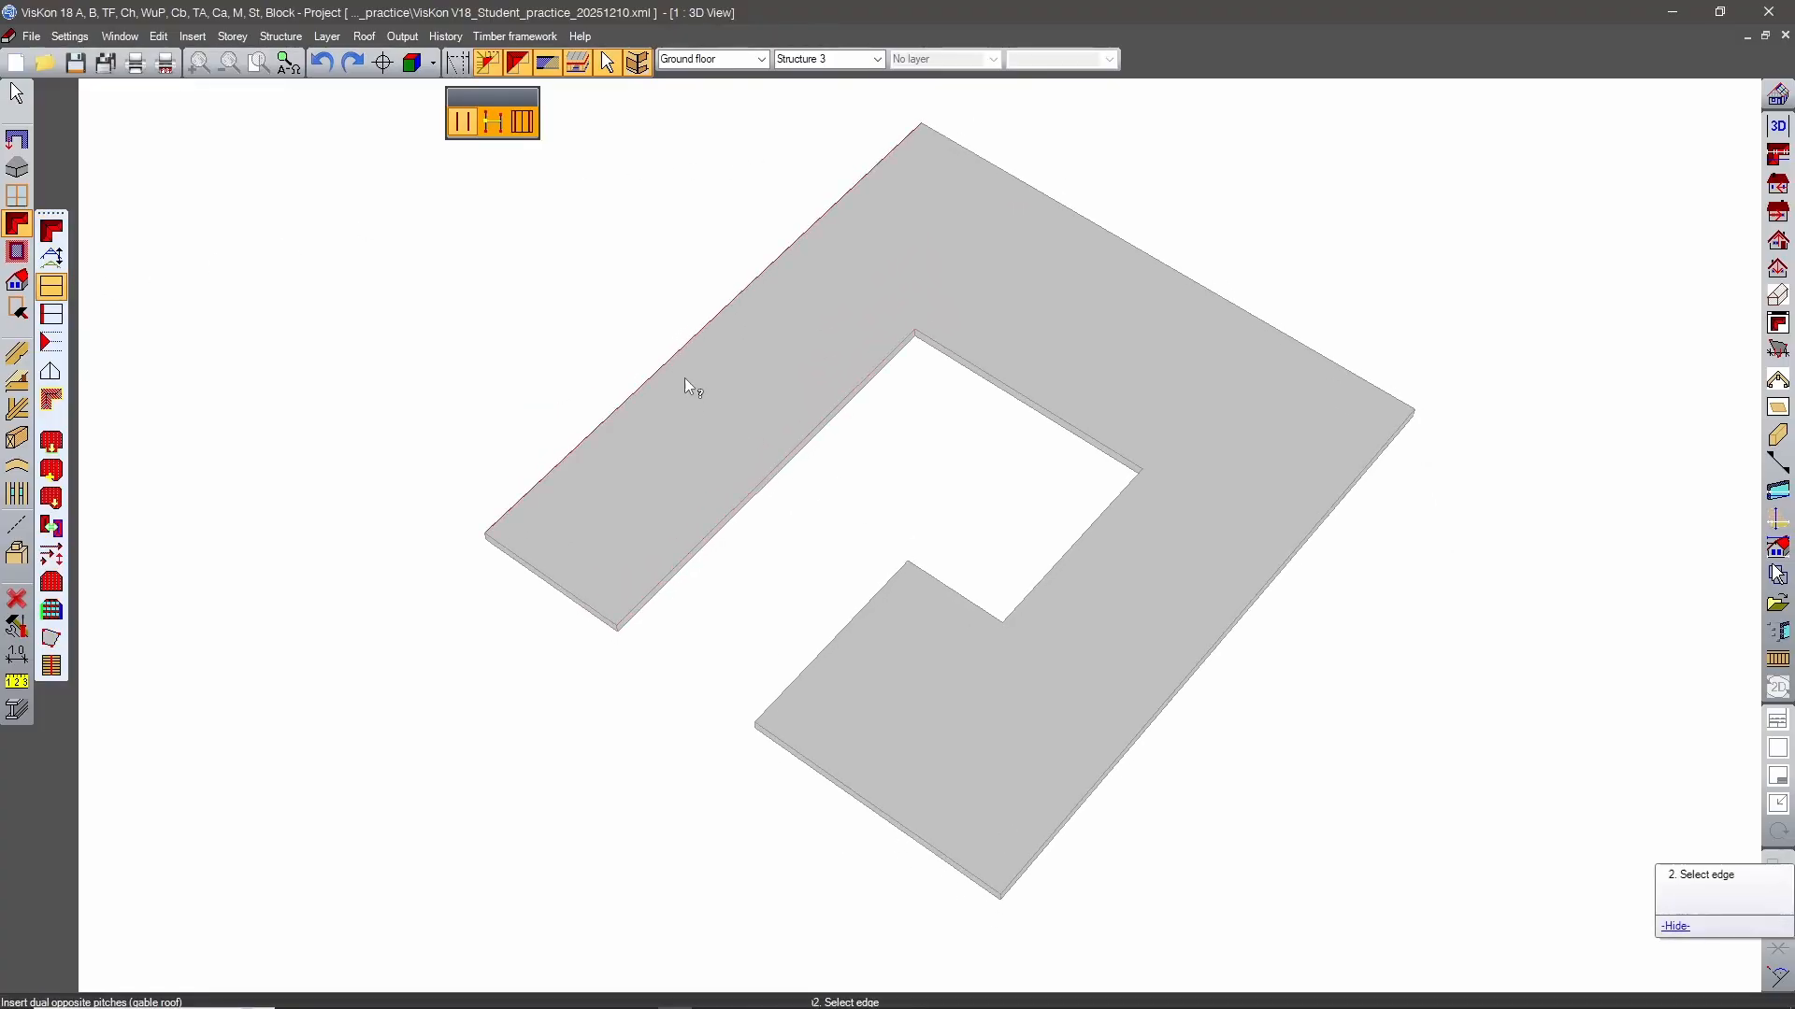
click(789, 458)
middle_drag(973, 492, 1033, 432)
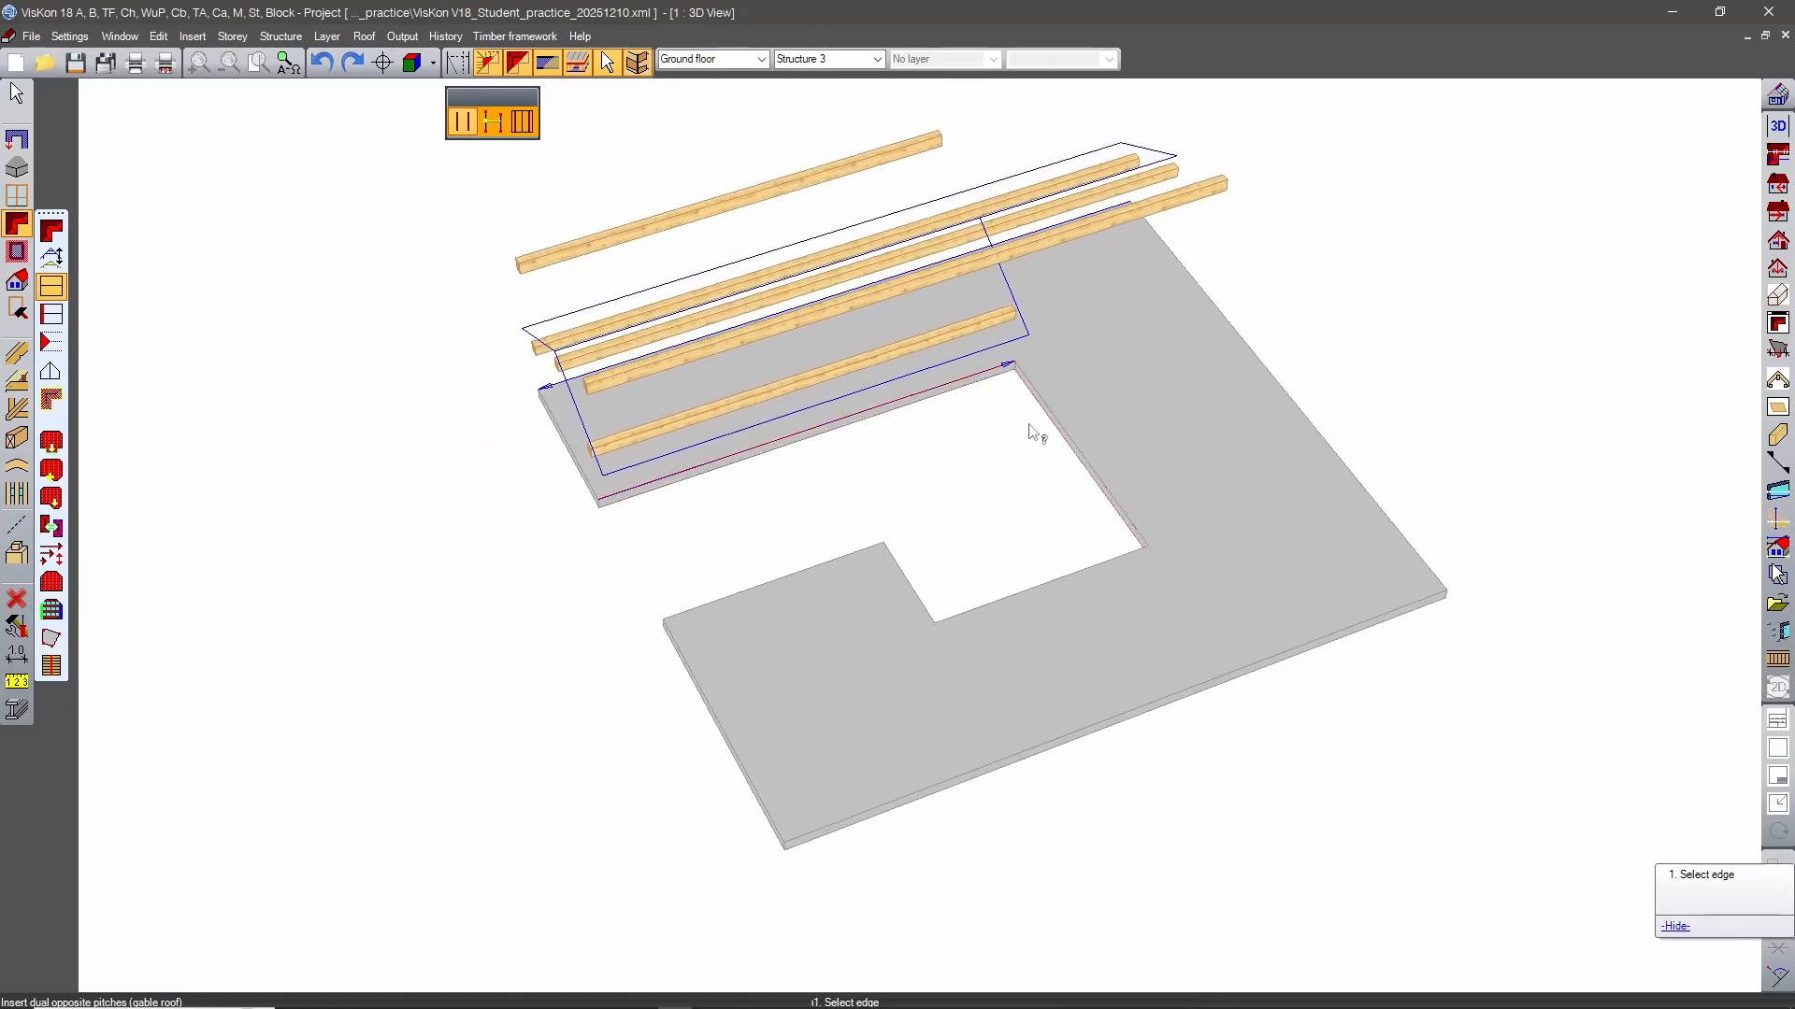
click(1036, 432)
click(1269, 408)
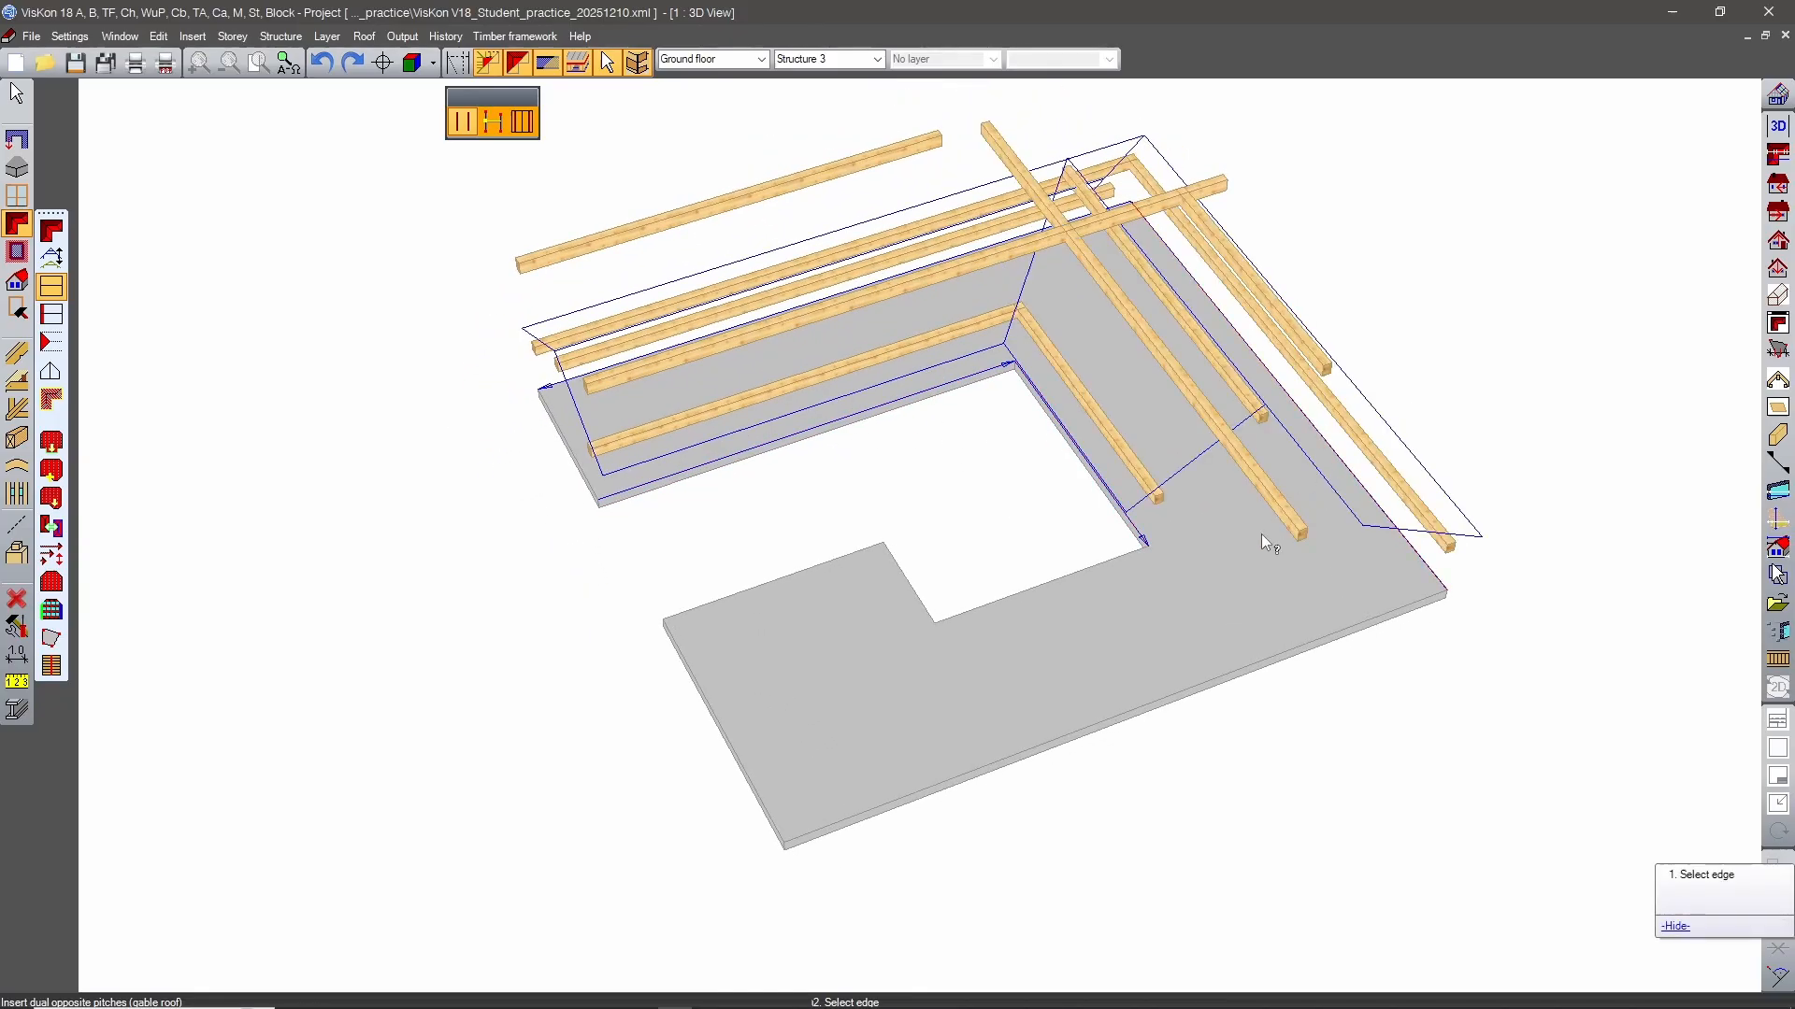
Add gable roofs over the front section and crosswise over the front-left block between its step edge and end edge.
click(989, 602)
middle_drag(1084, 699, 1088, 736)
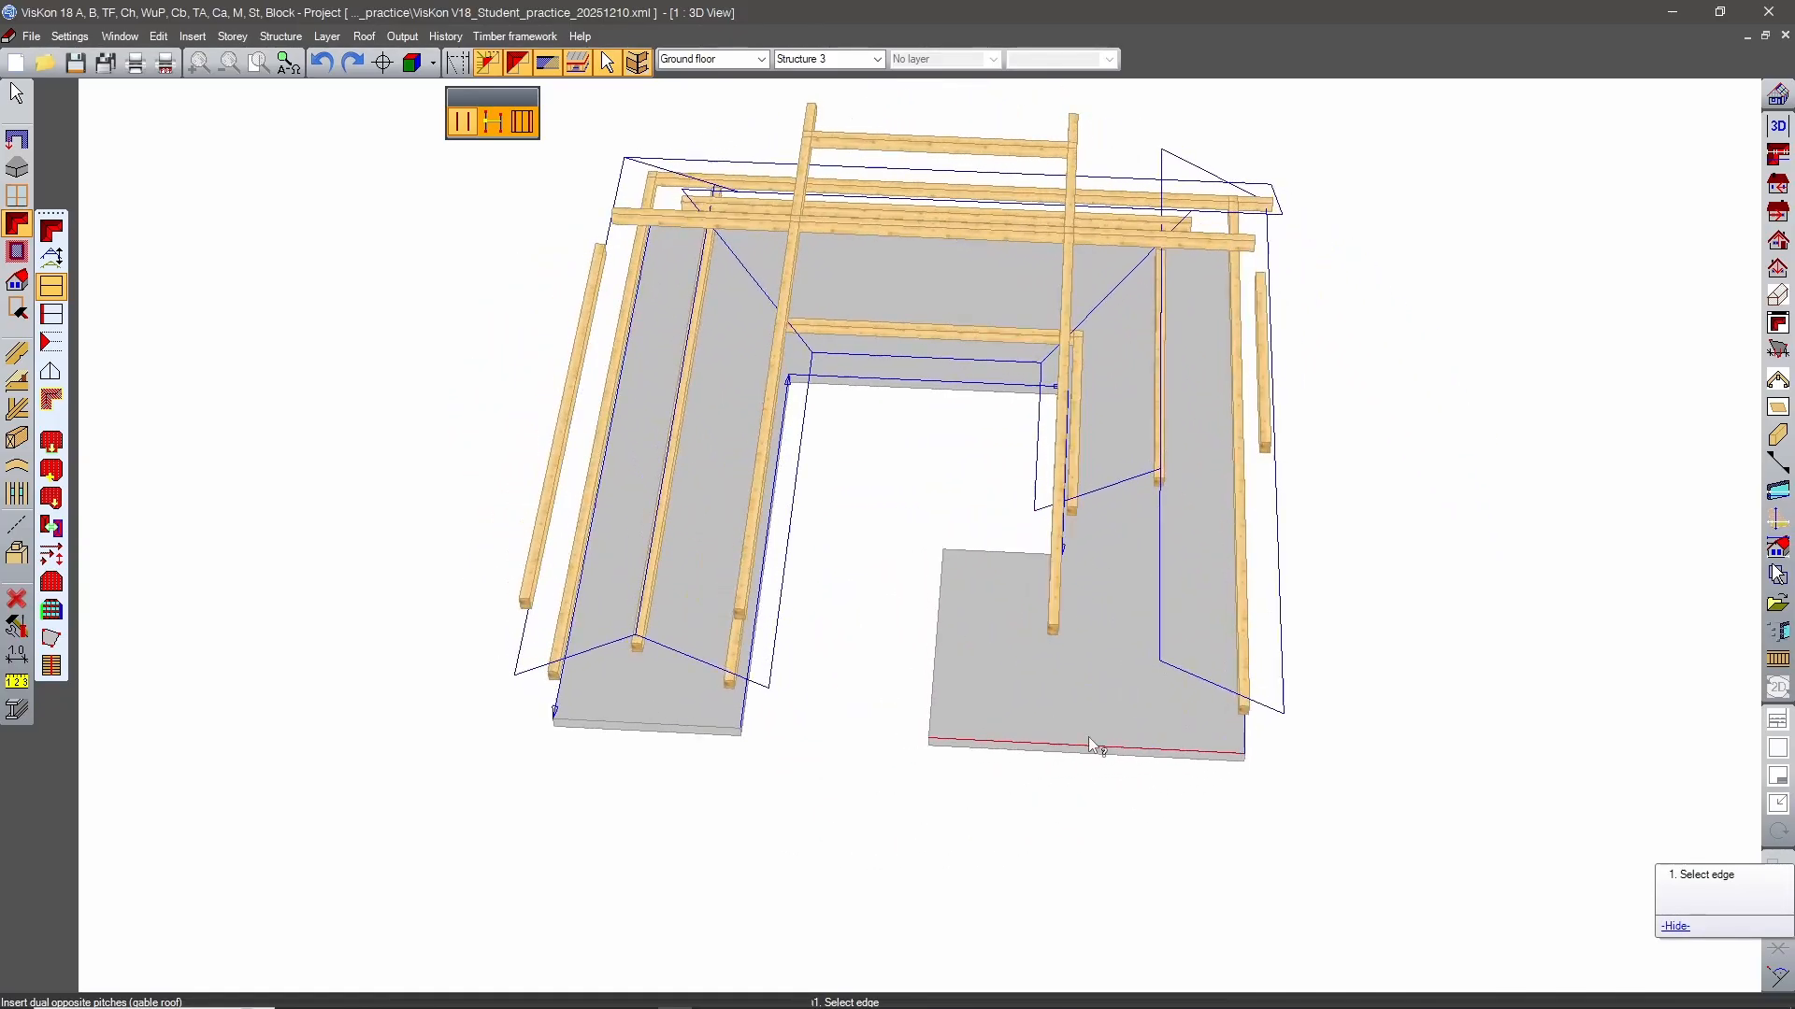
click(976, 561)
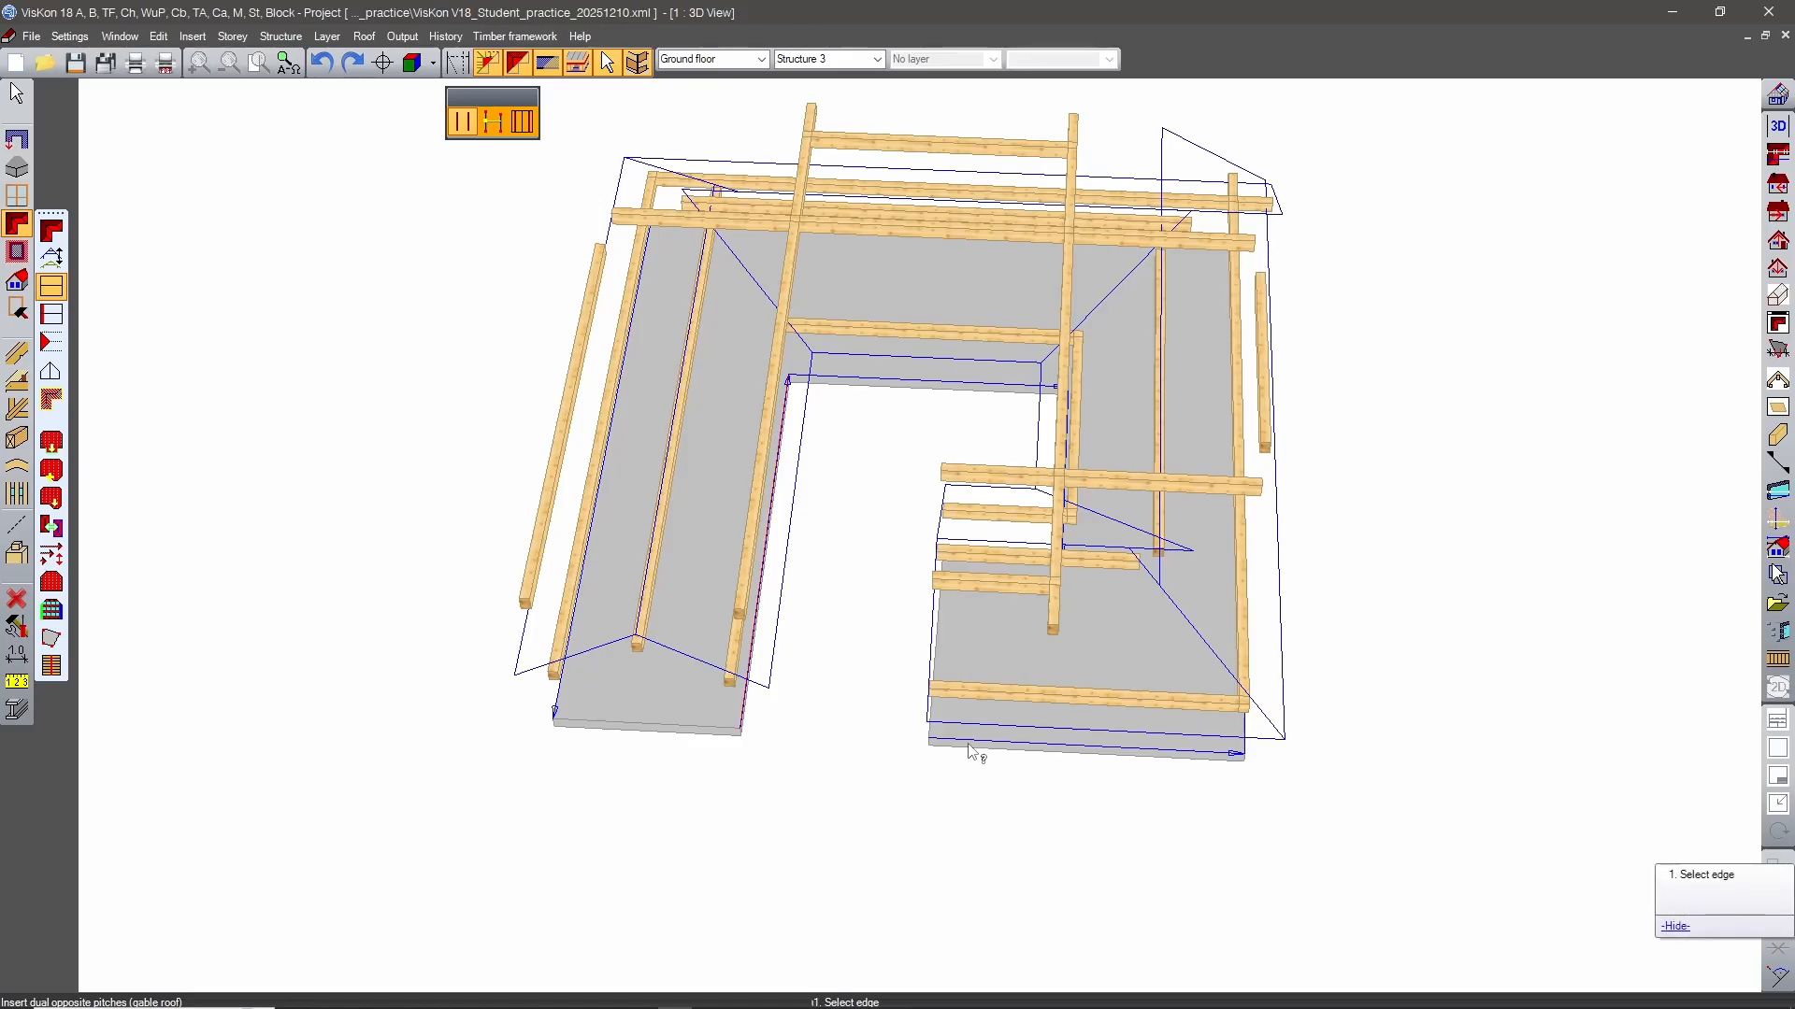
Insert single pitches along the end edge of the back wing and the front-left block's inner edge facing that wing.
middle_drag(974, 753, 878, 671)
click(52, 343)
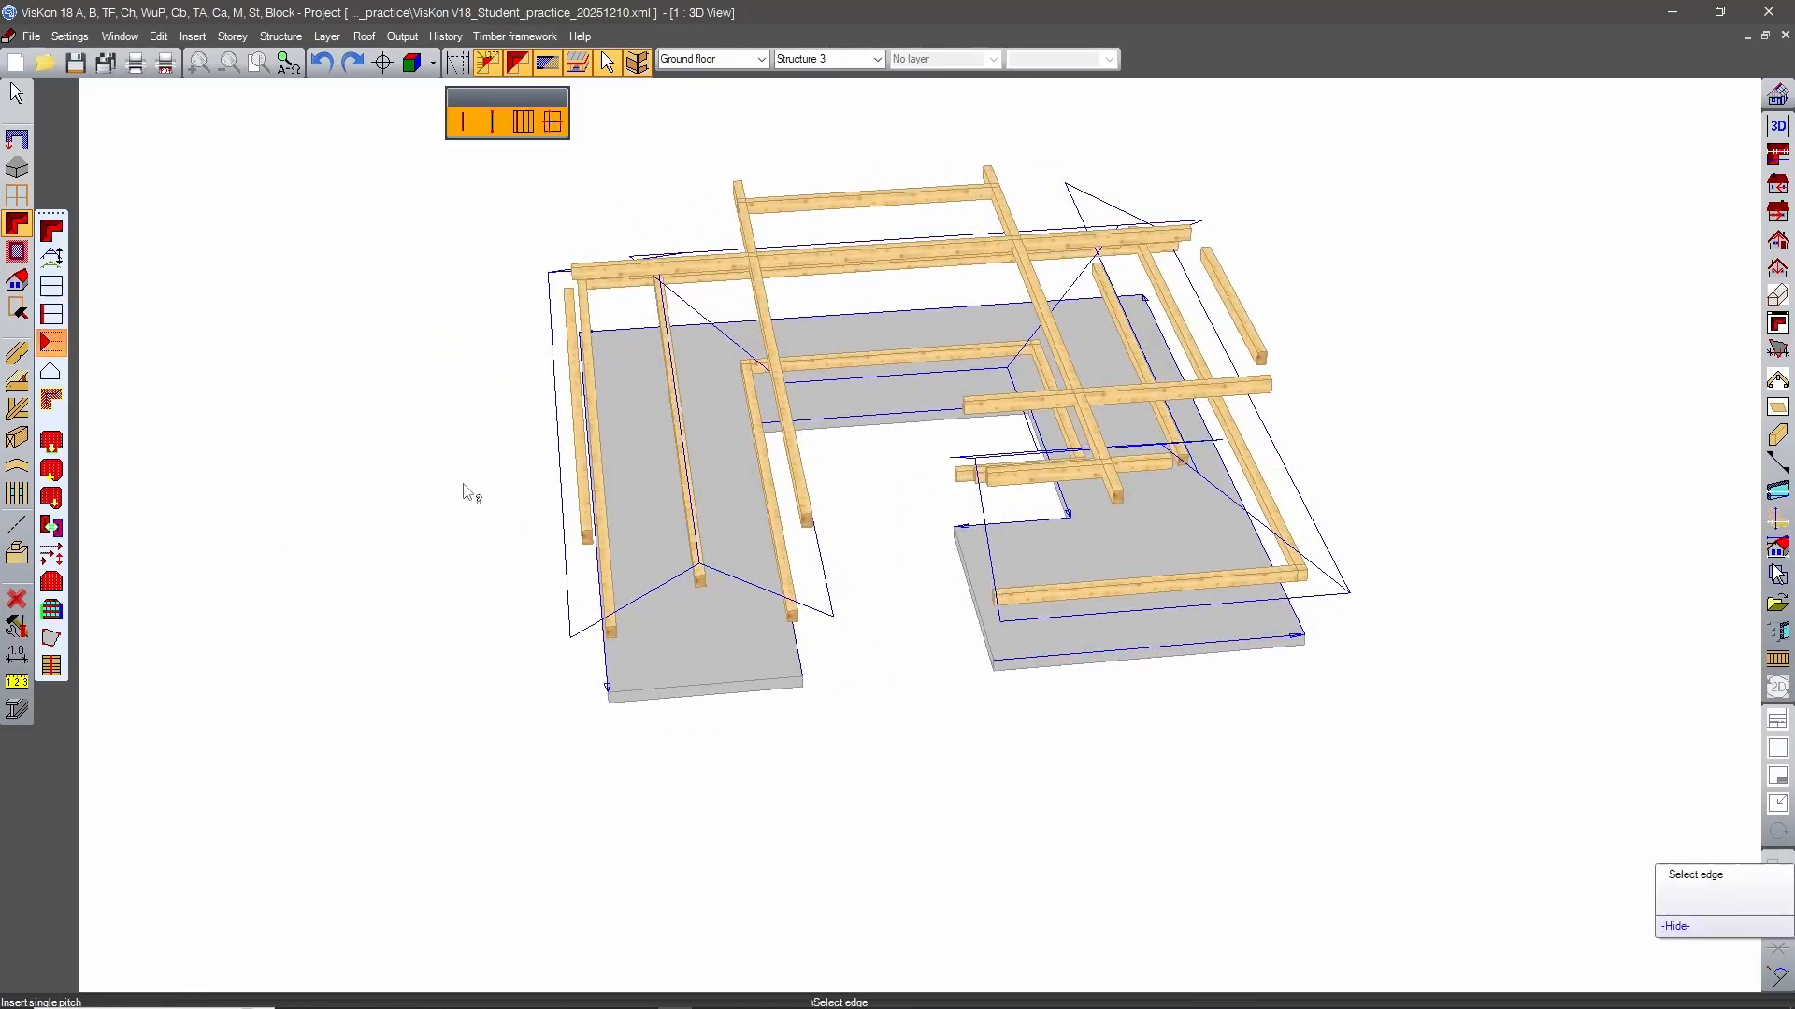
click(743, 684)
click(702, 652)
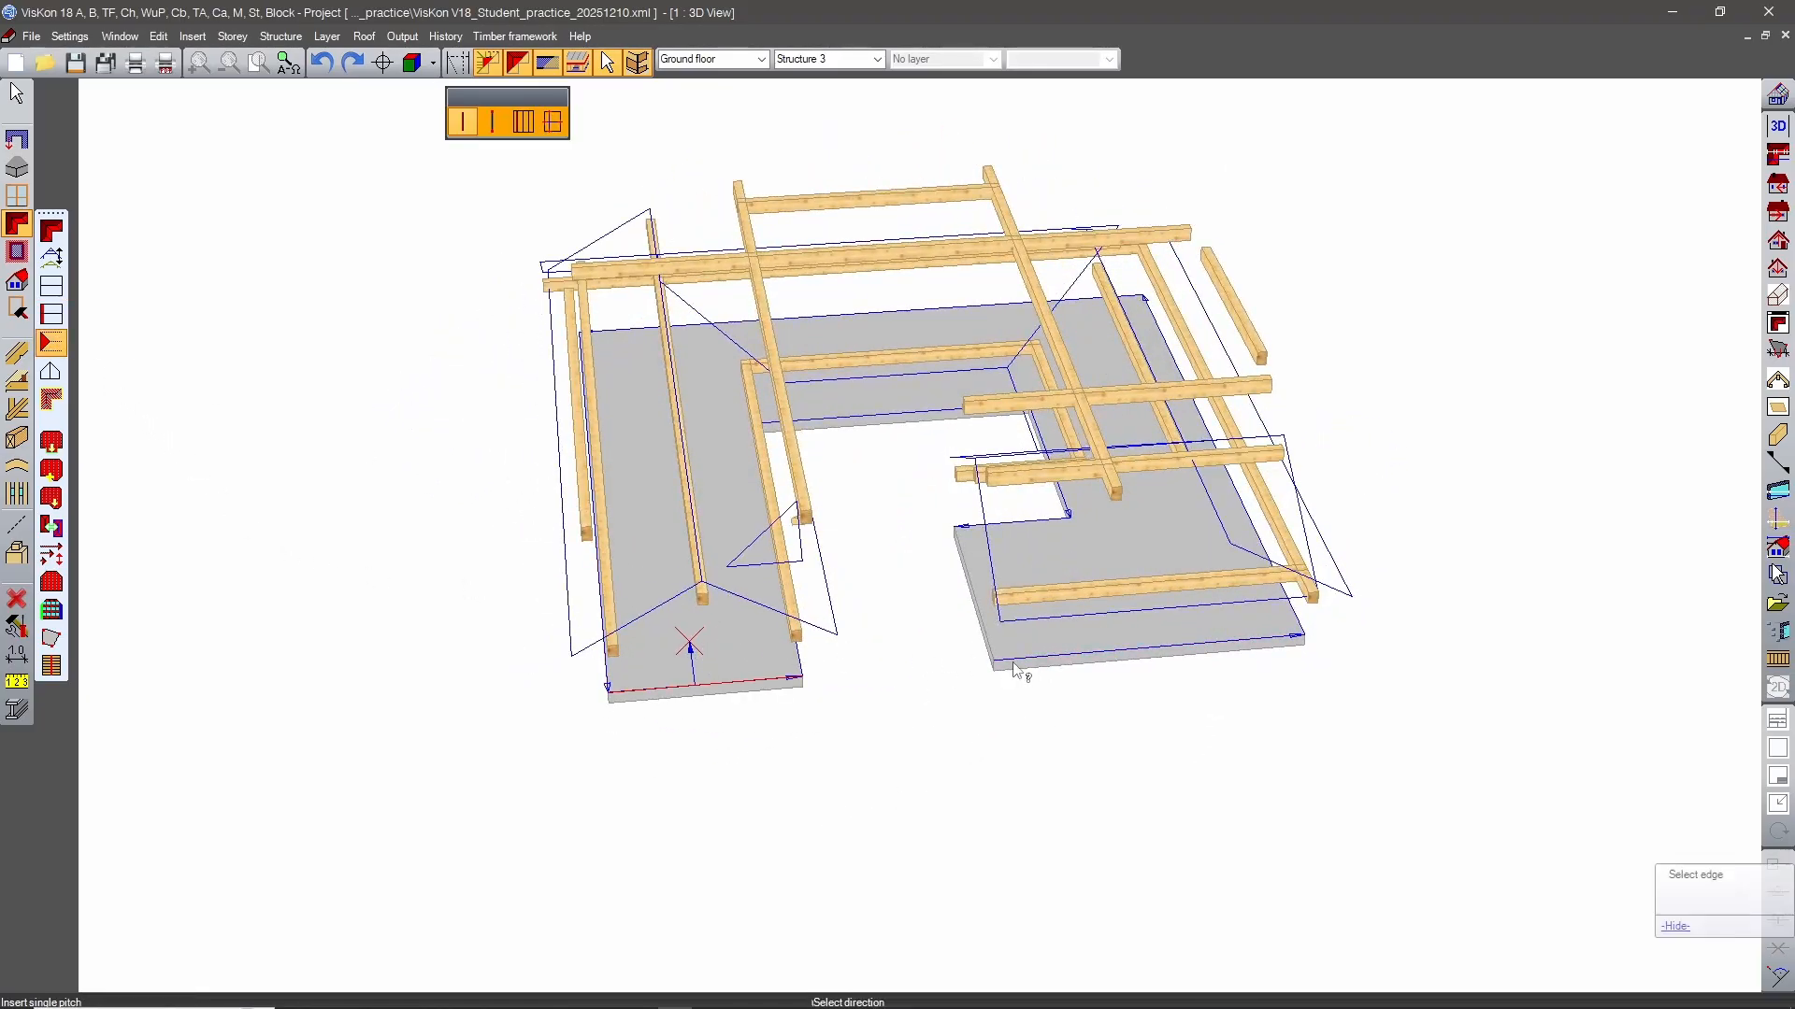
middle_drag(929, 689, 1039, 612)
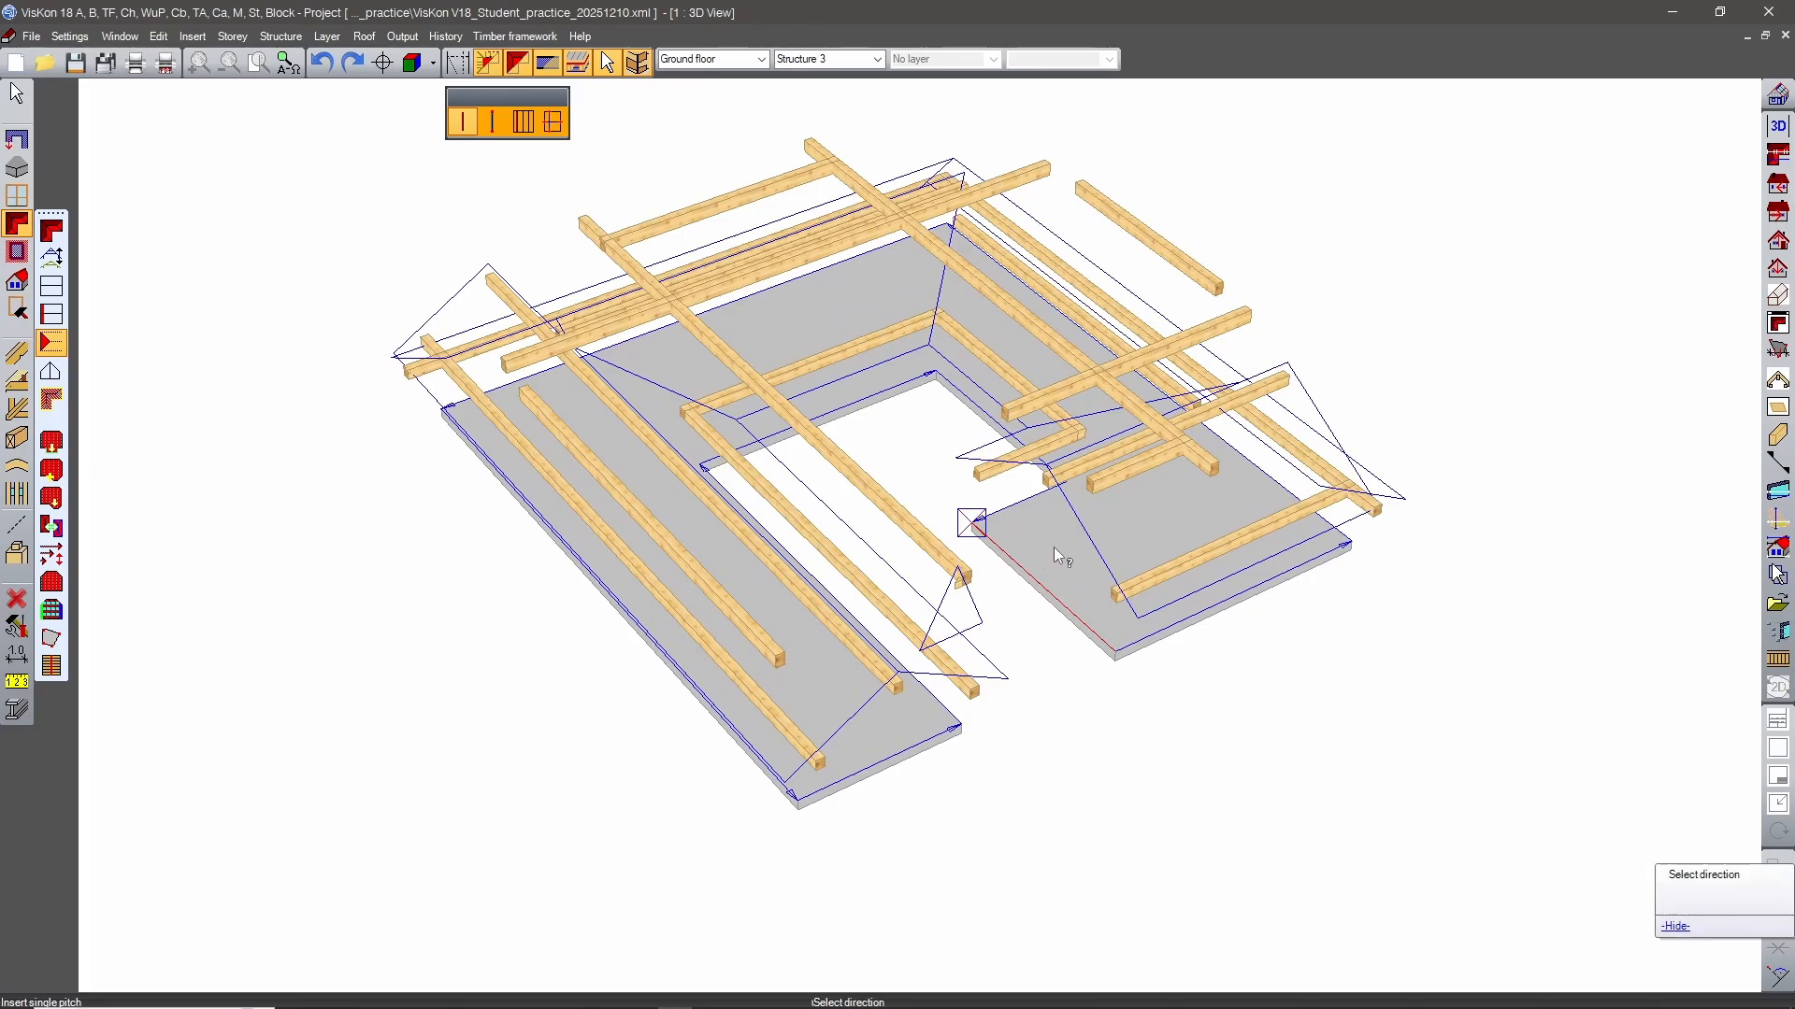
click(1063, 564)
click(1069, 574)
middle_drag(1365, 732, 1104, 685)
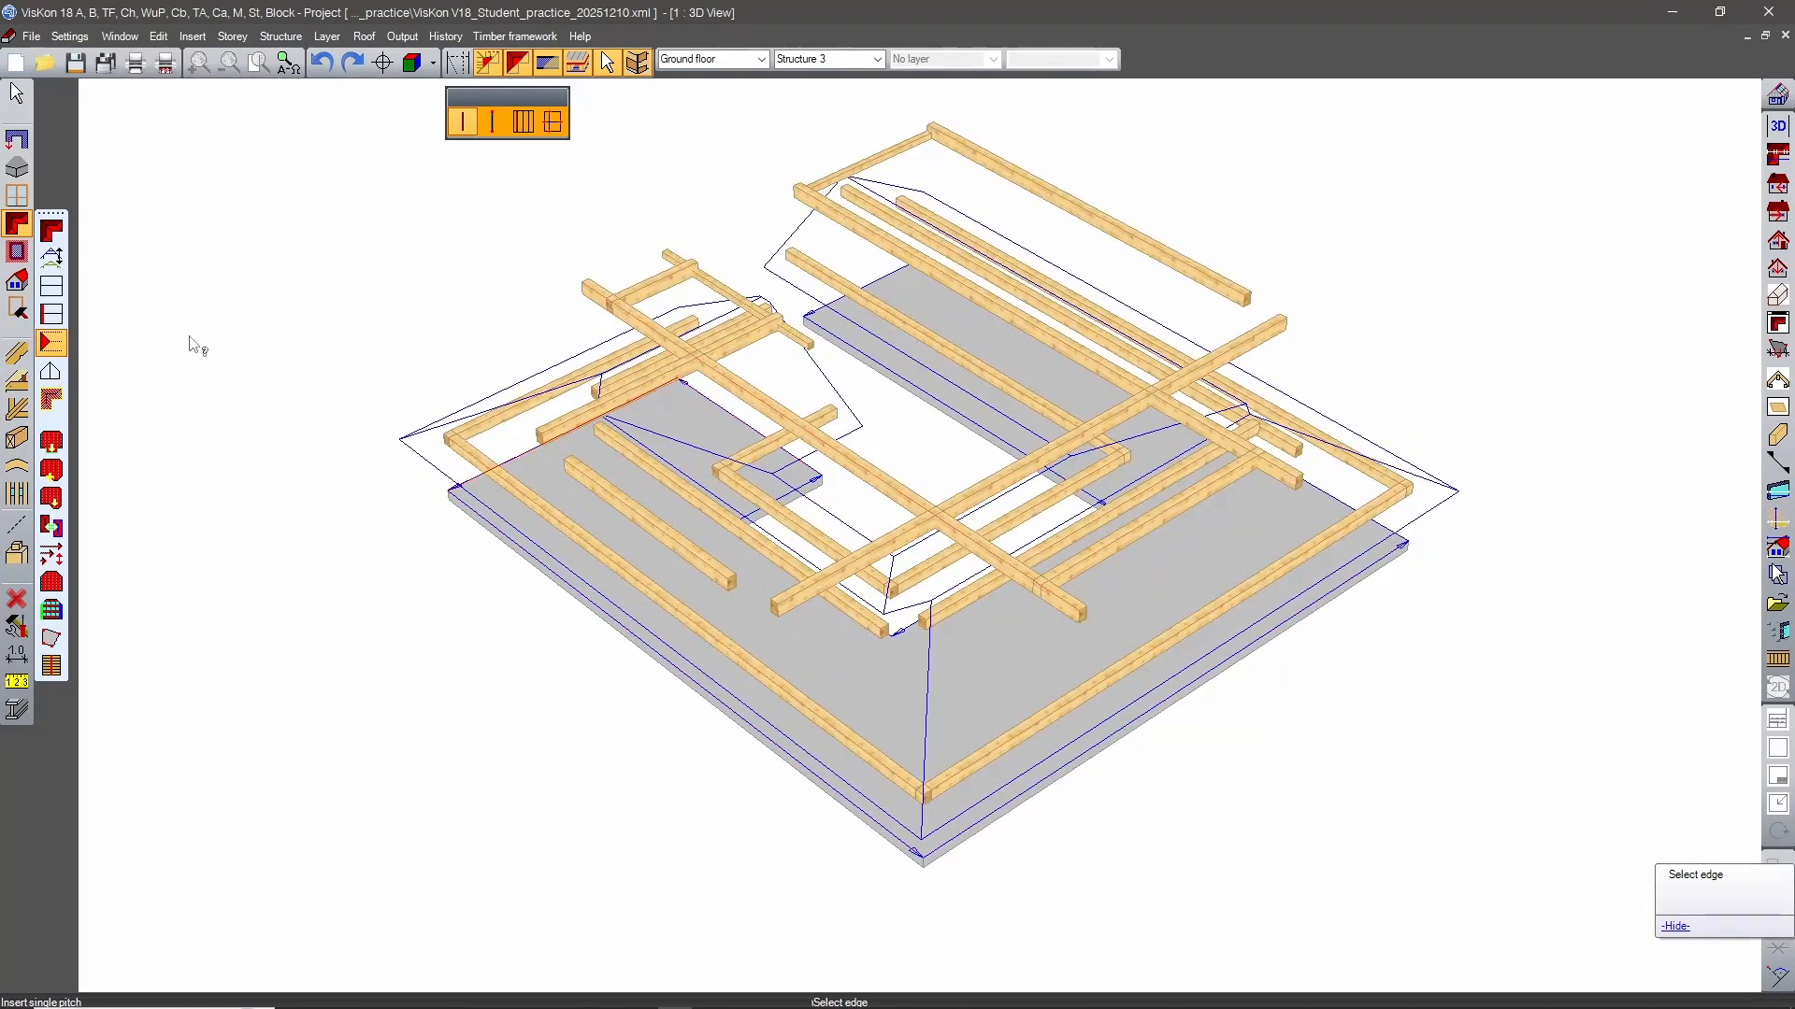
Edit the front section's gable roof profile, setting the left purlin plate's support height to 0 and transferring it to the other side.
click(52, 257)
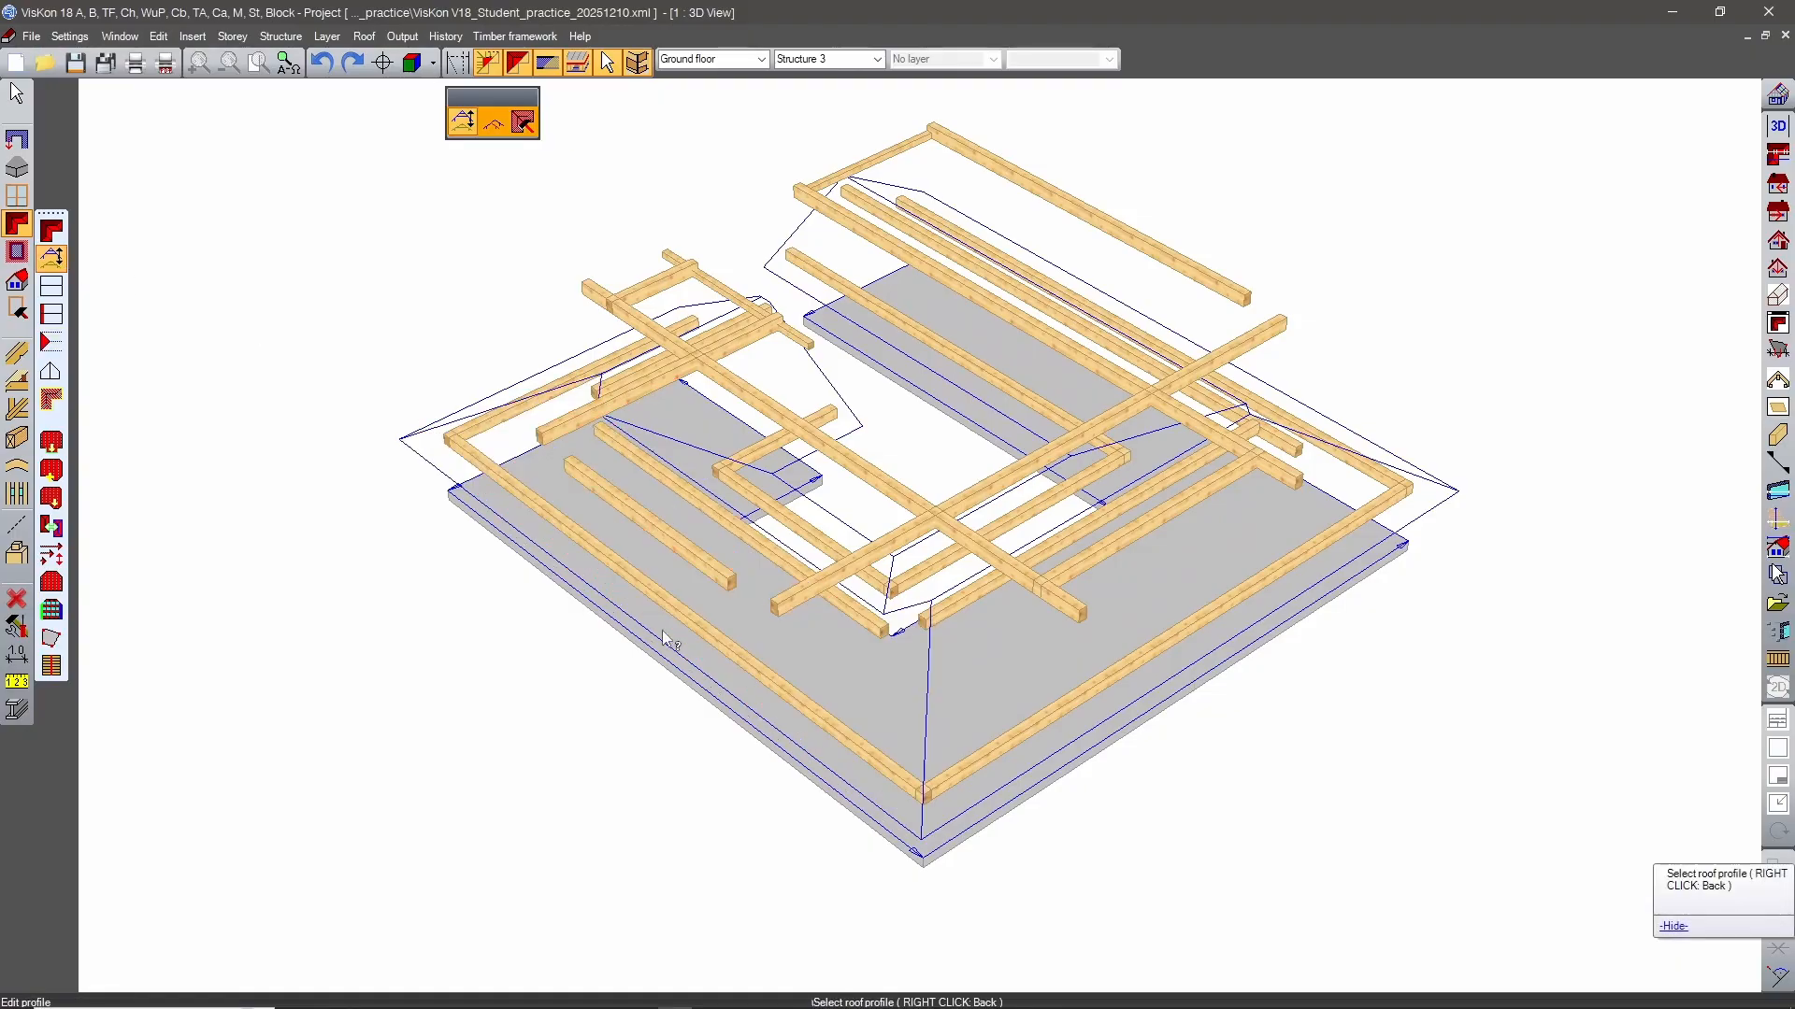
click(800, 670)
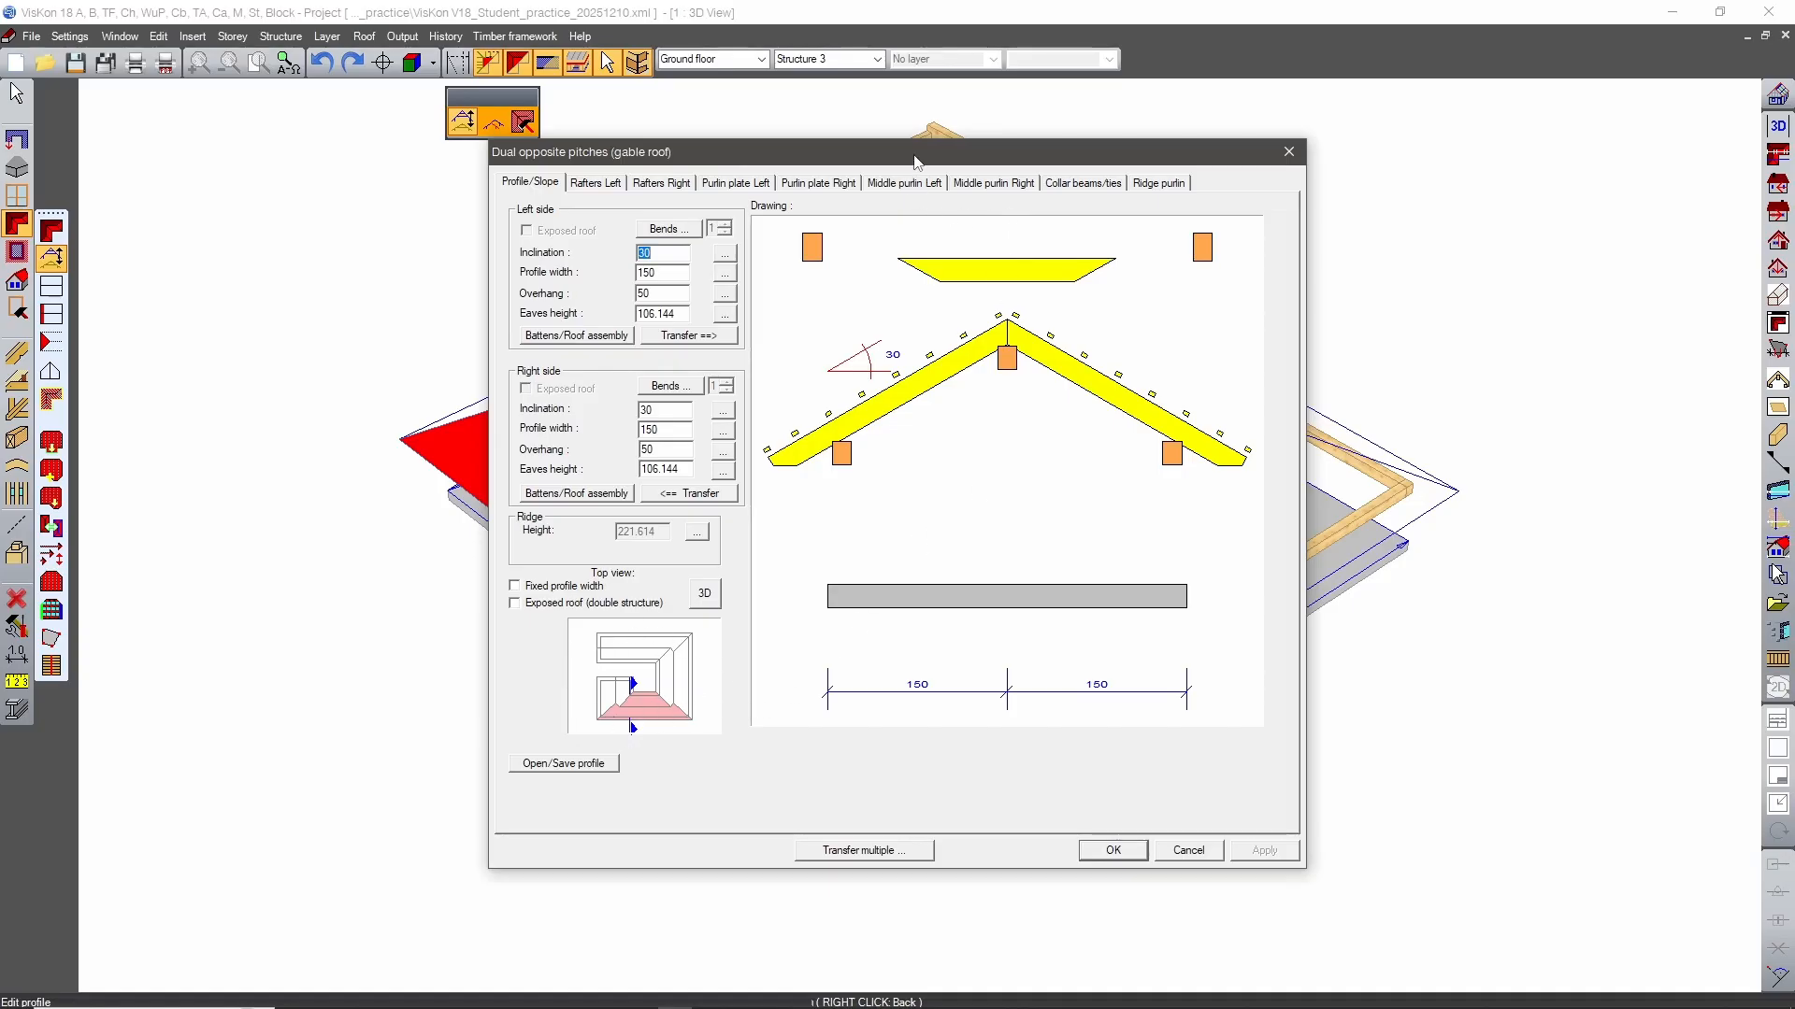
drag(915, 160, 1009, 137)
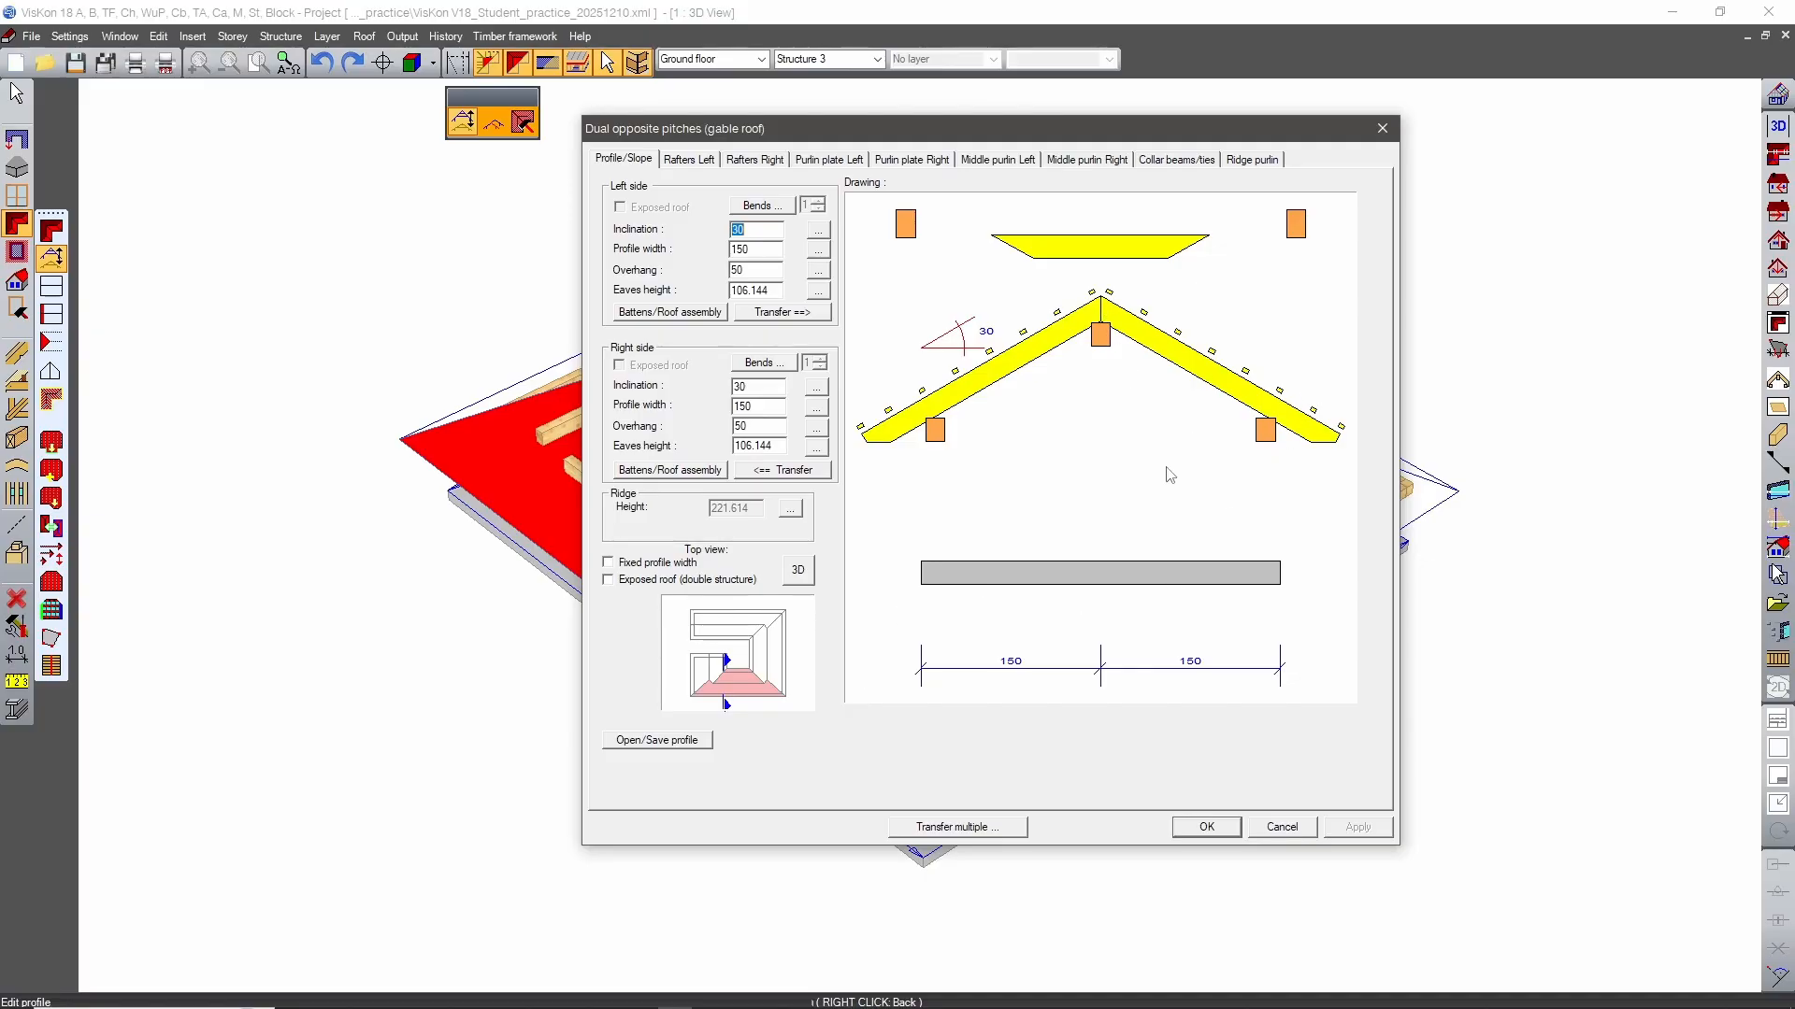
click(828, 159)
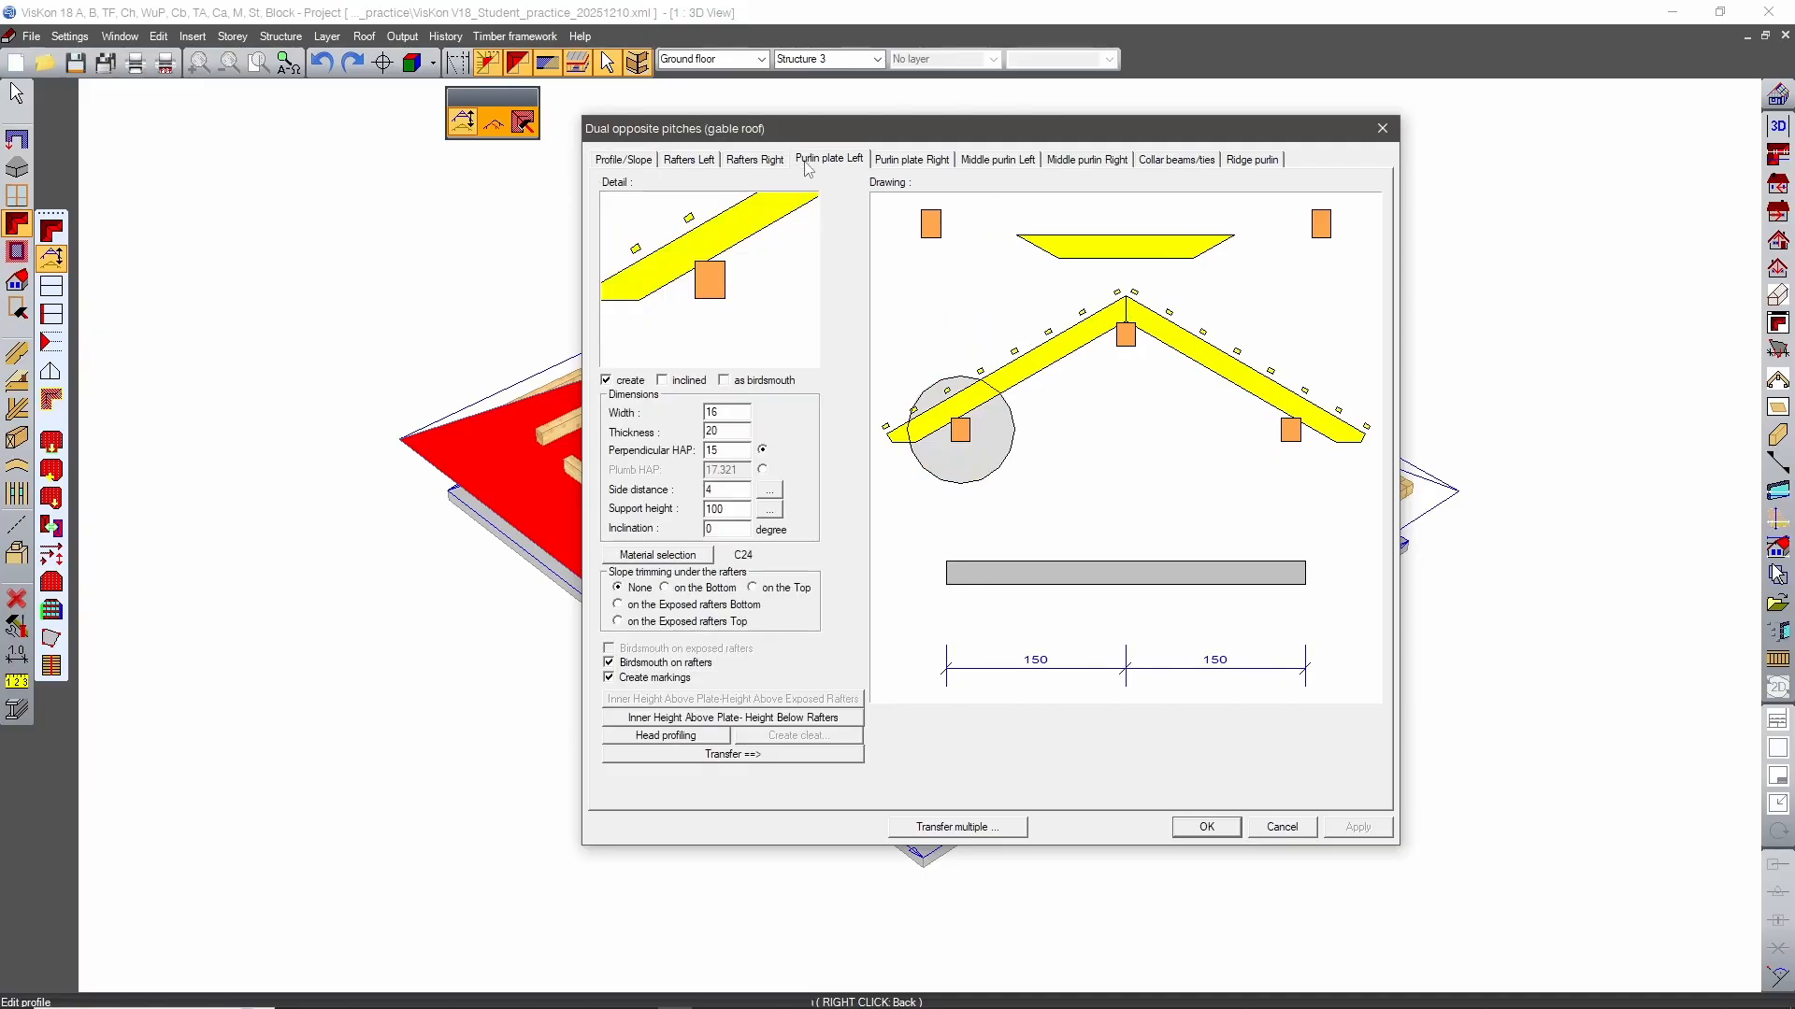
double_click(708, 509)
text(0)
key(Return)
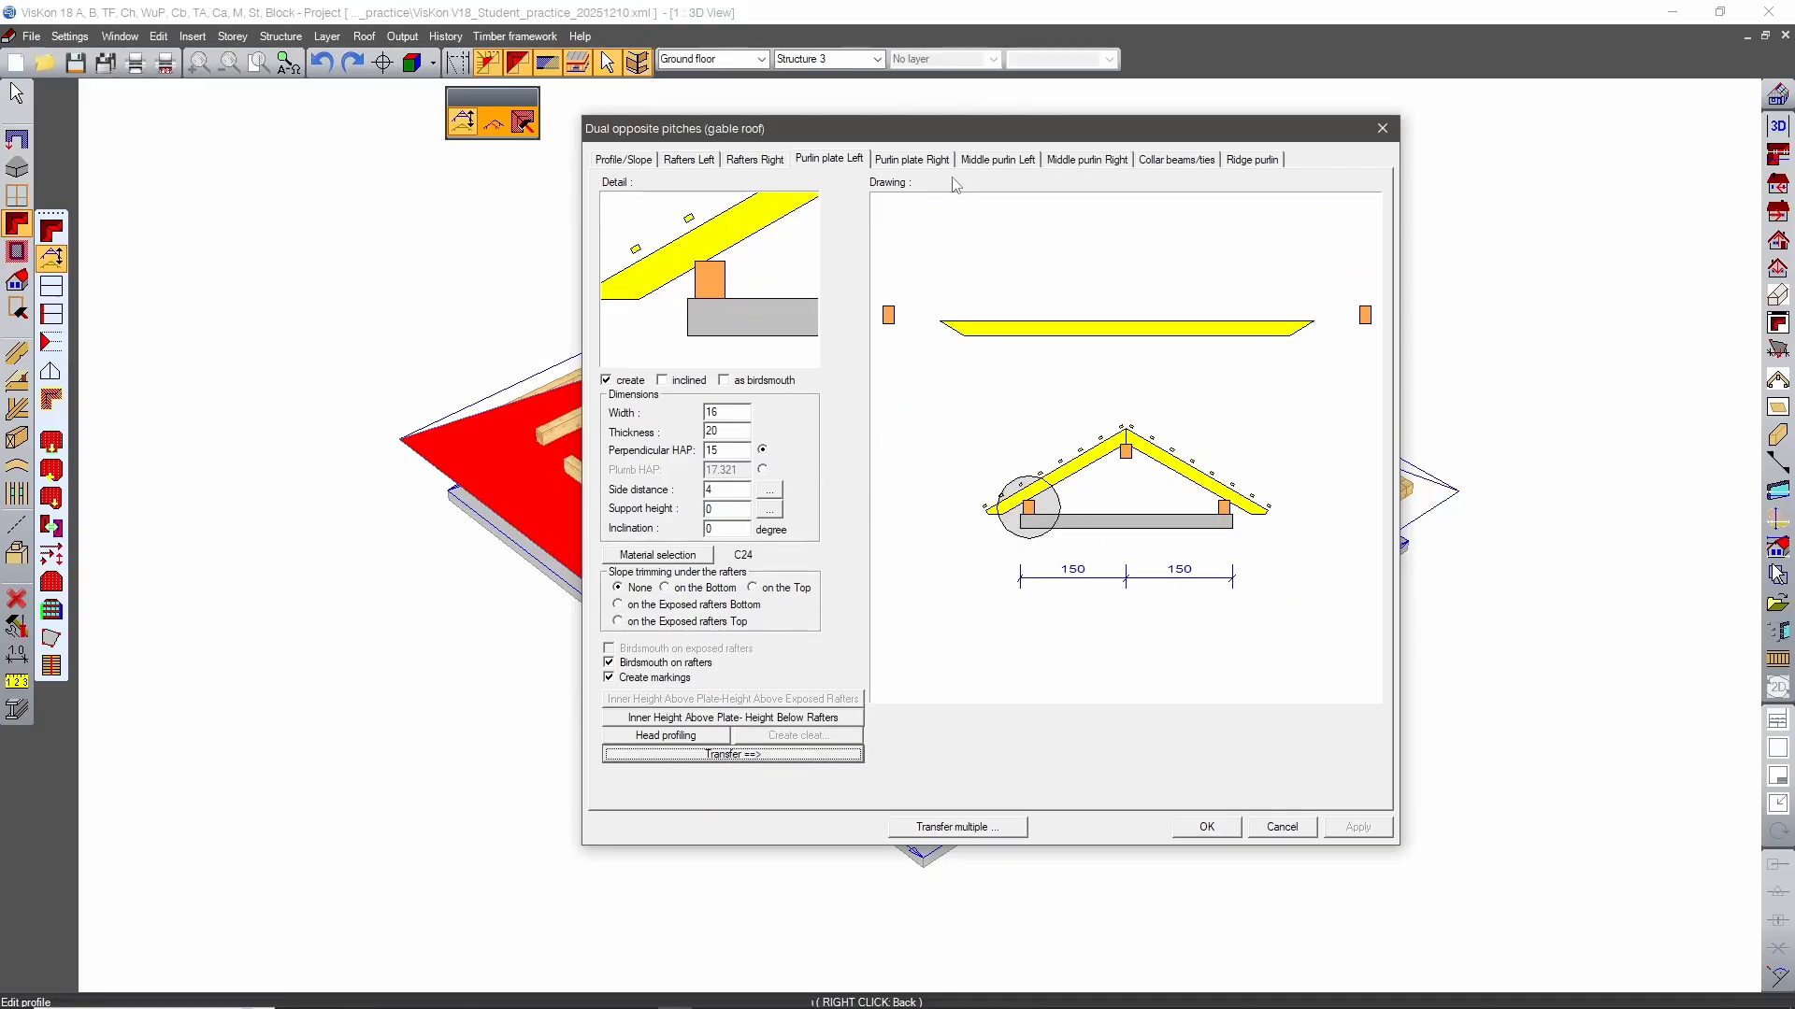
Set the support height of the profile's left middle purlin to 50.
click(998, 160)
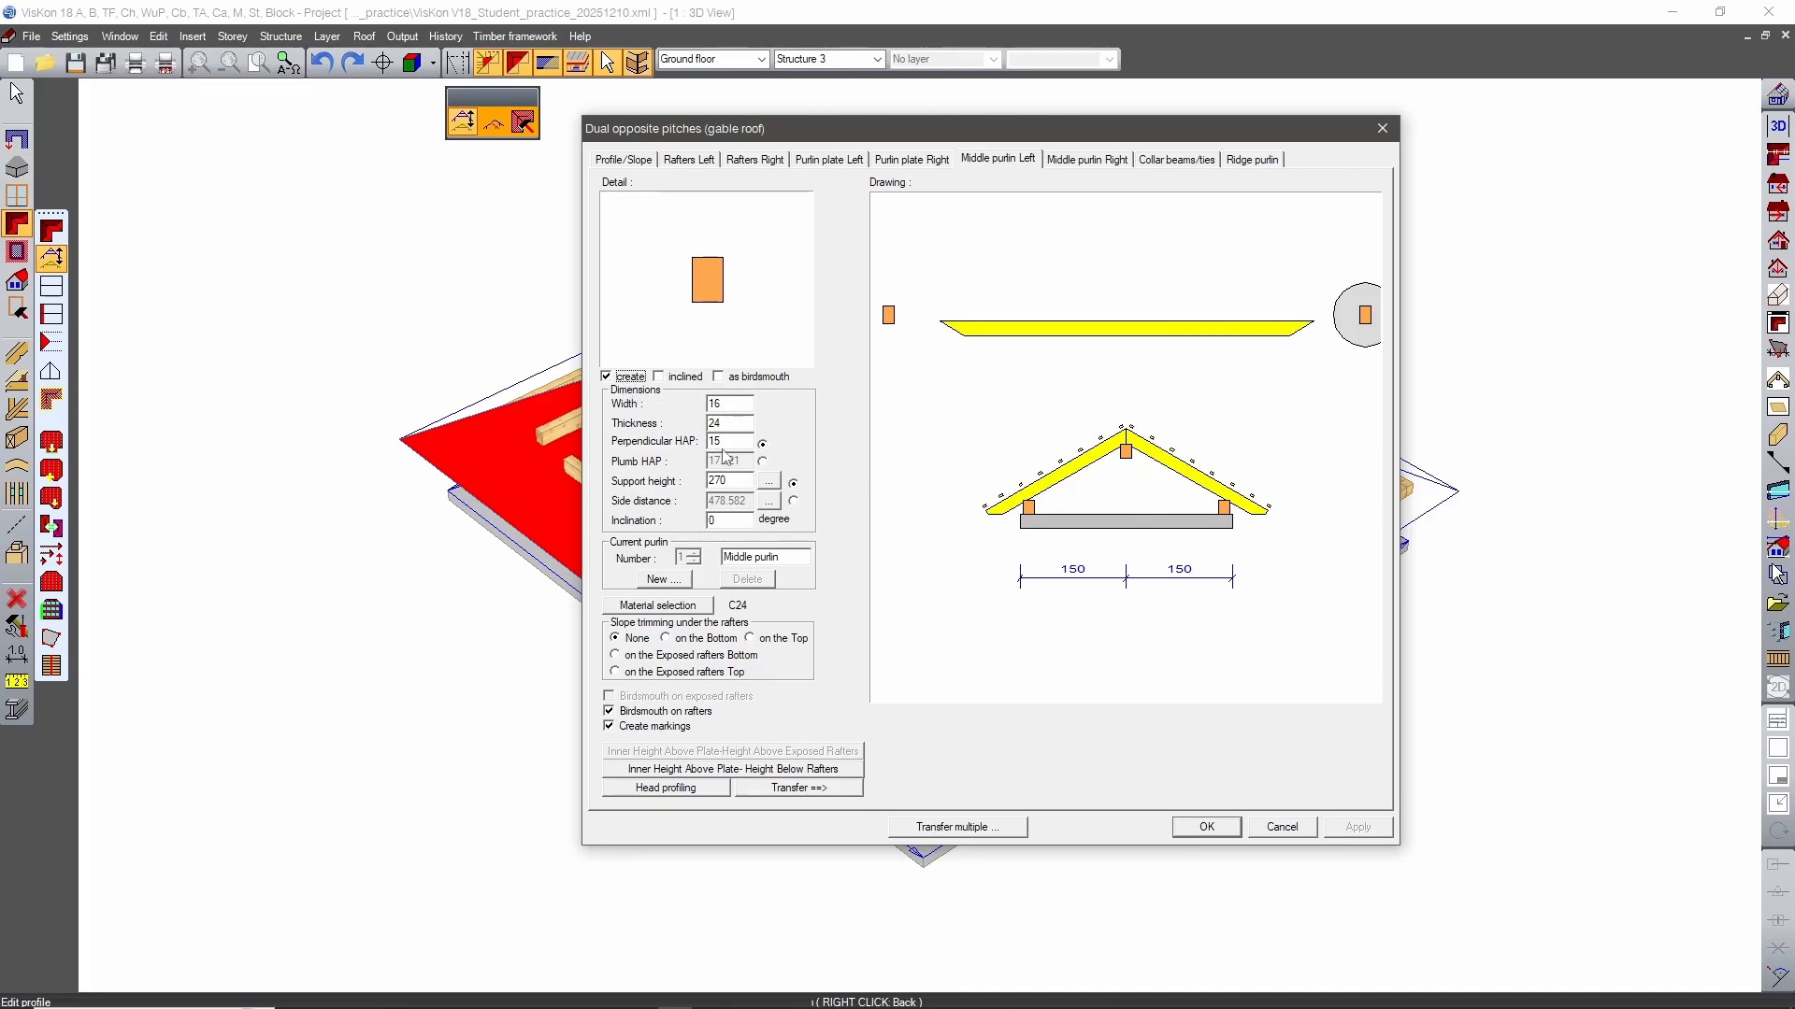
click(731, 481)
drag(731, 482, 649, 484)
text(100)
key(Return)
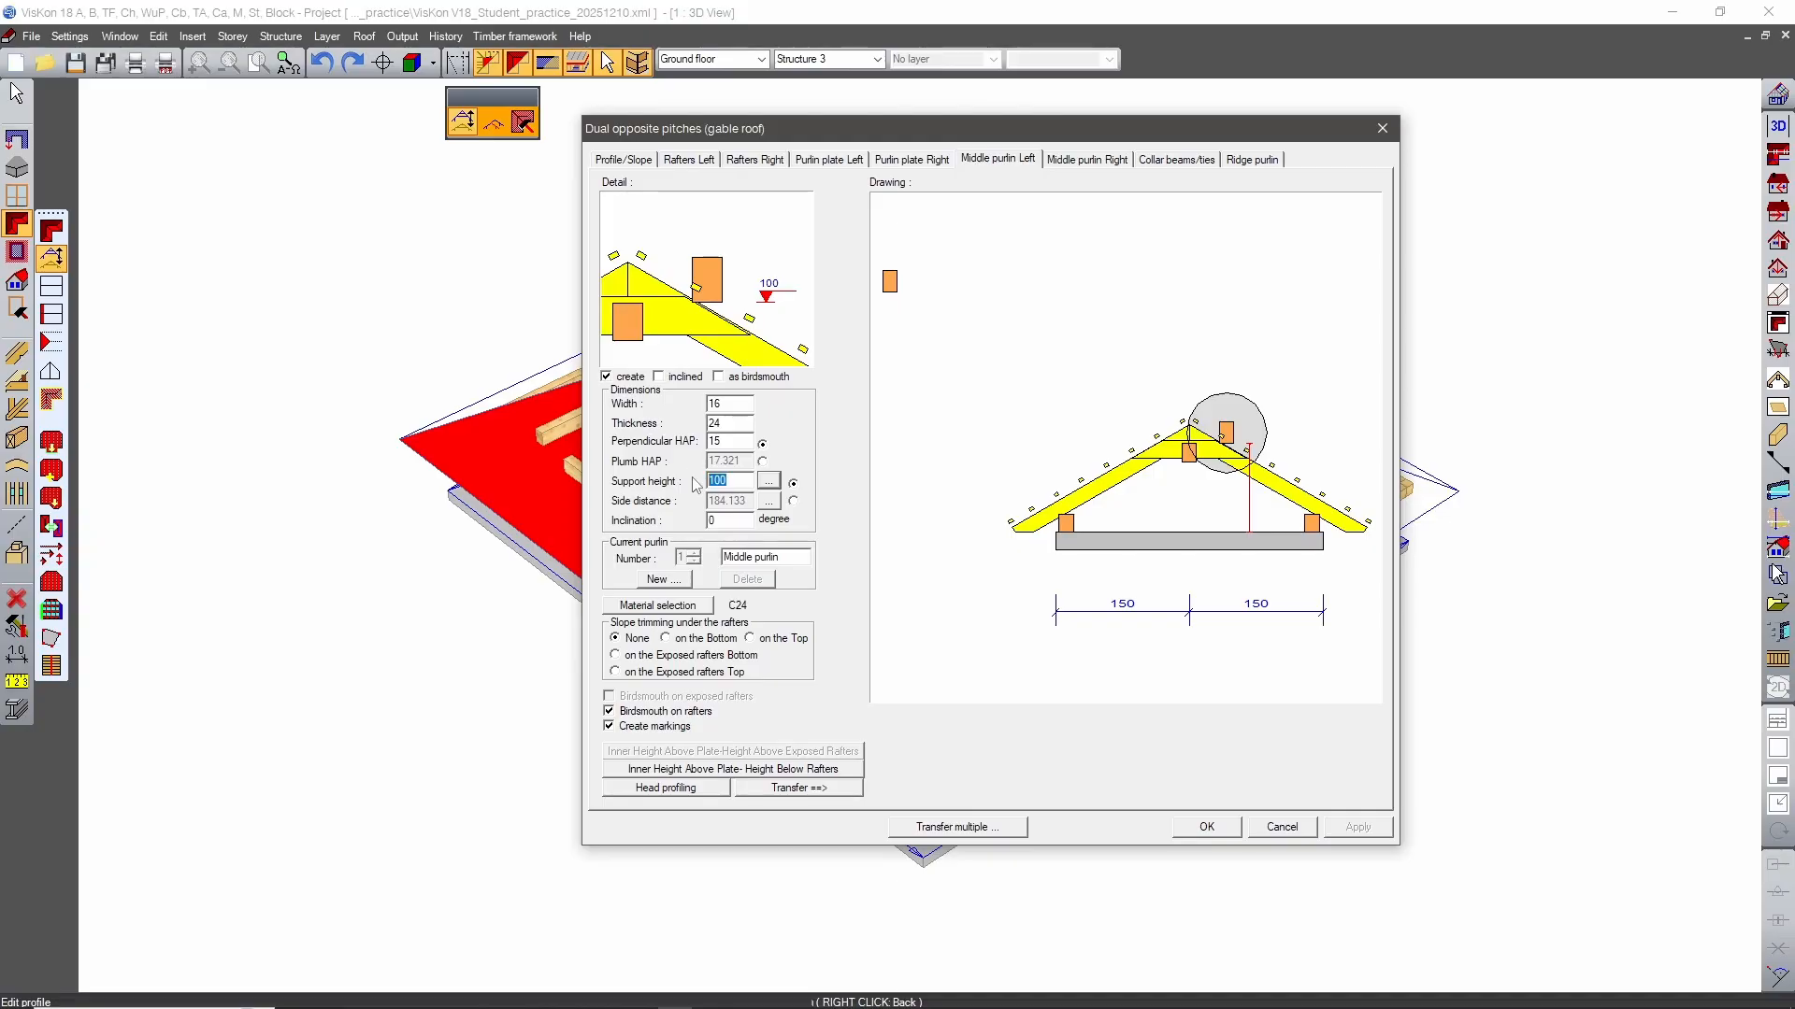
text(50)
key(Return)
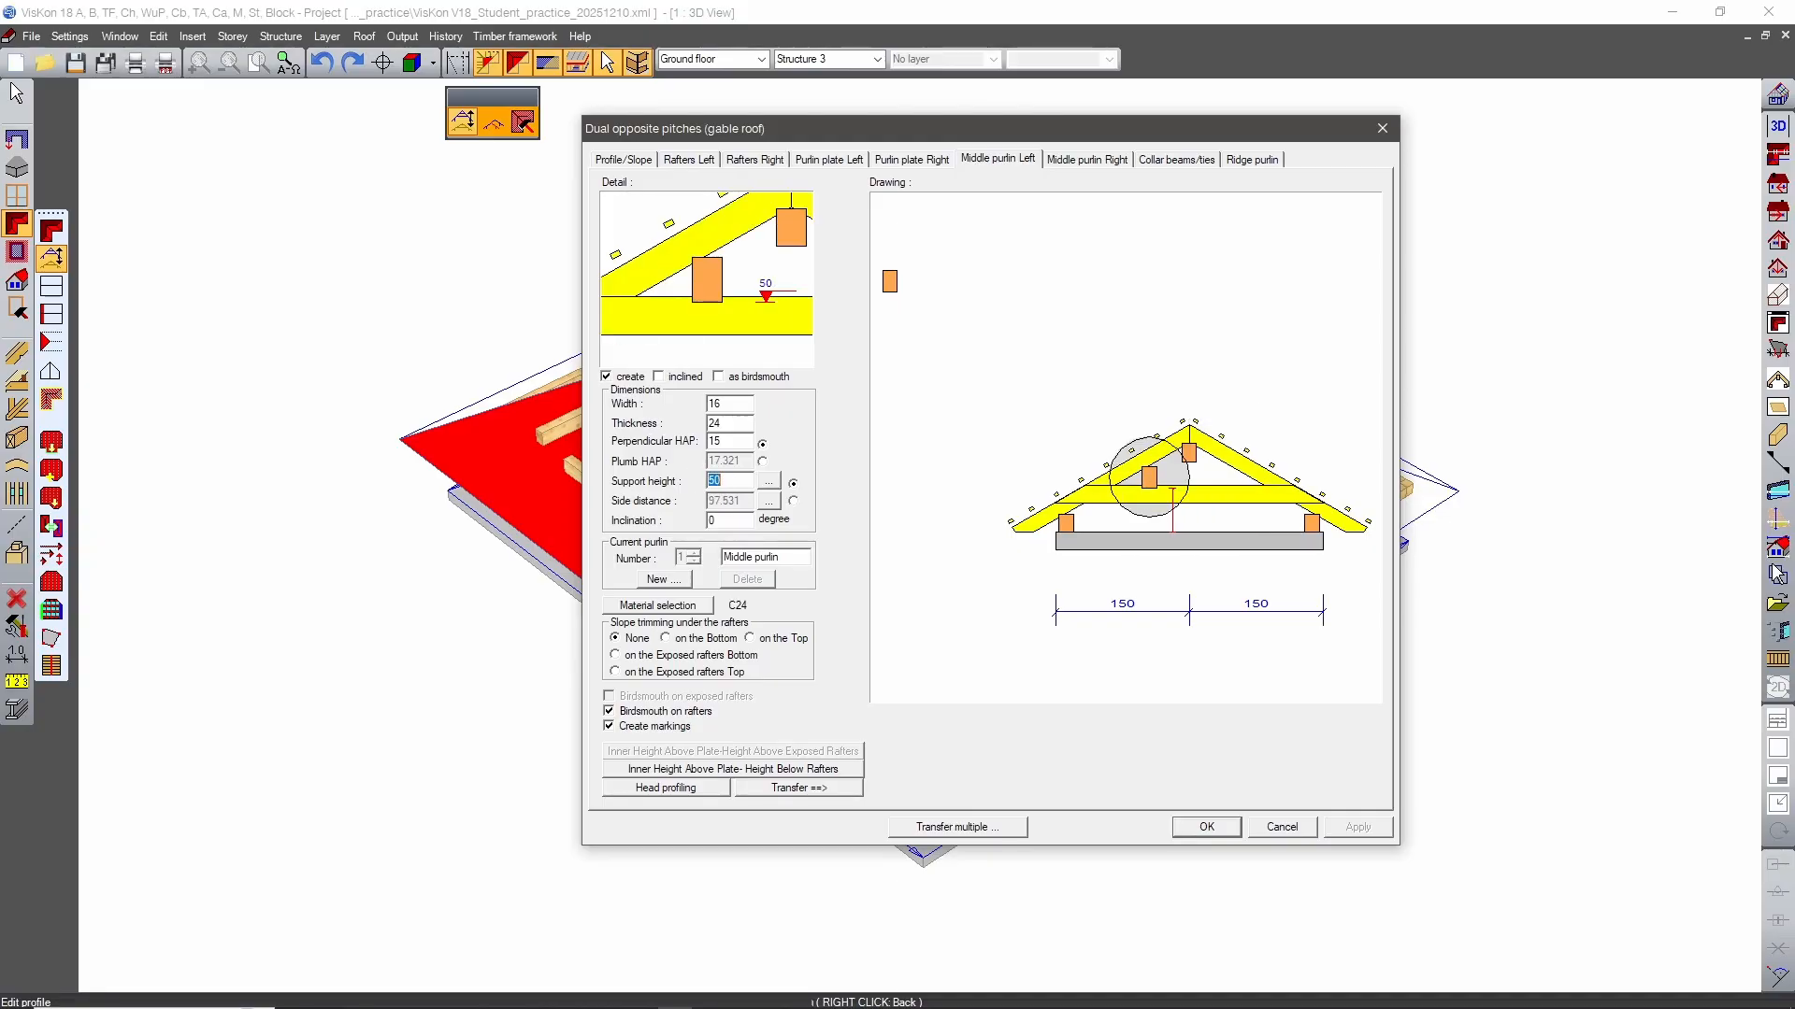
Set the left middle purlin's width and thickness to 10 each and transfer its settings to the right middle purlin.
double_click(724, 403)
text(10)
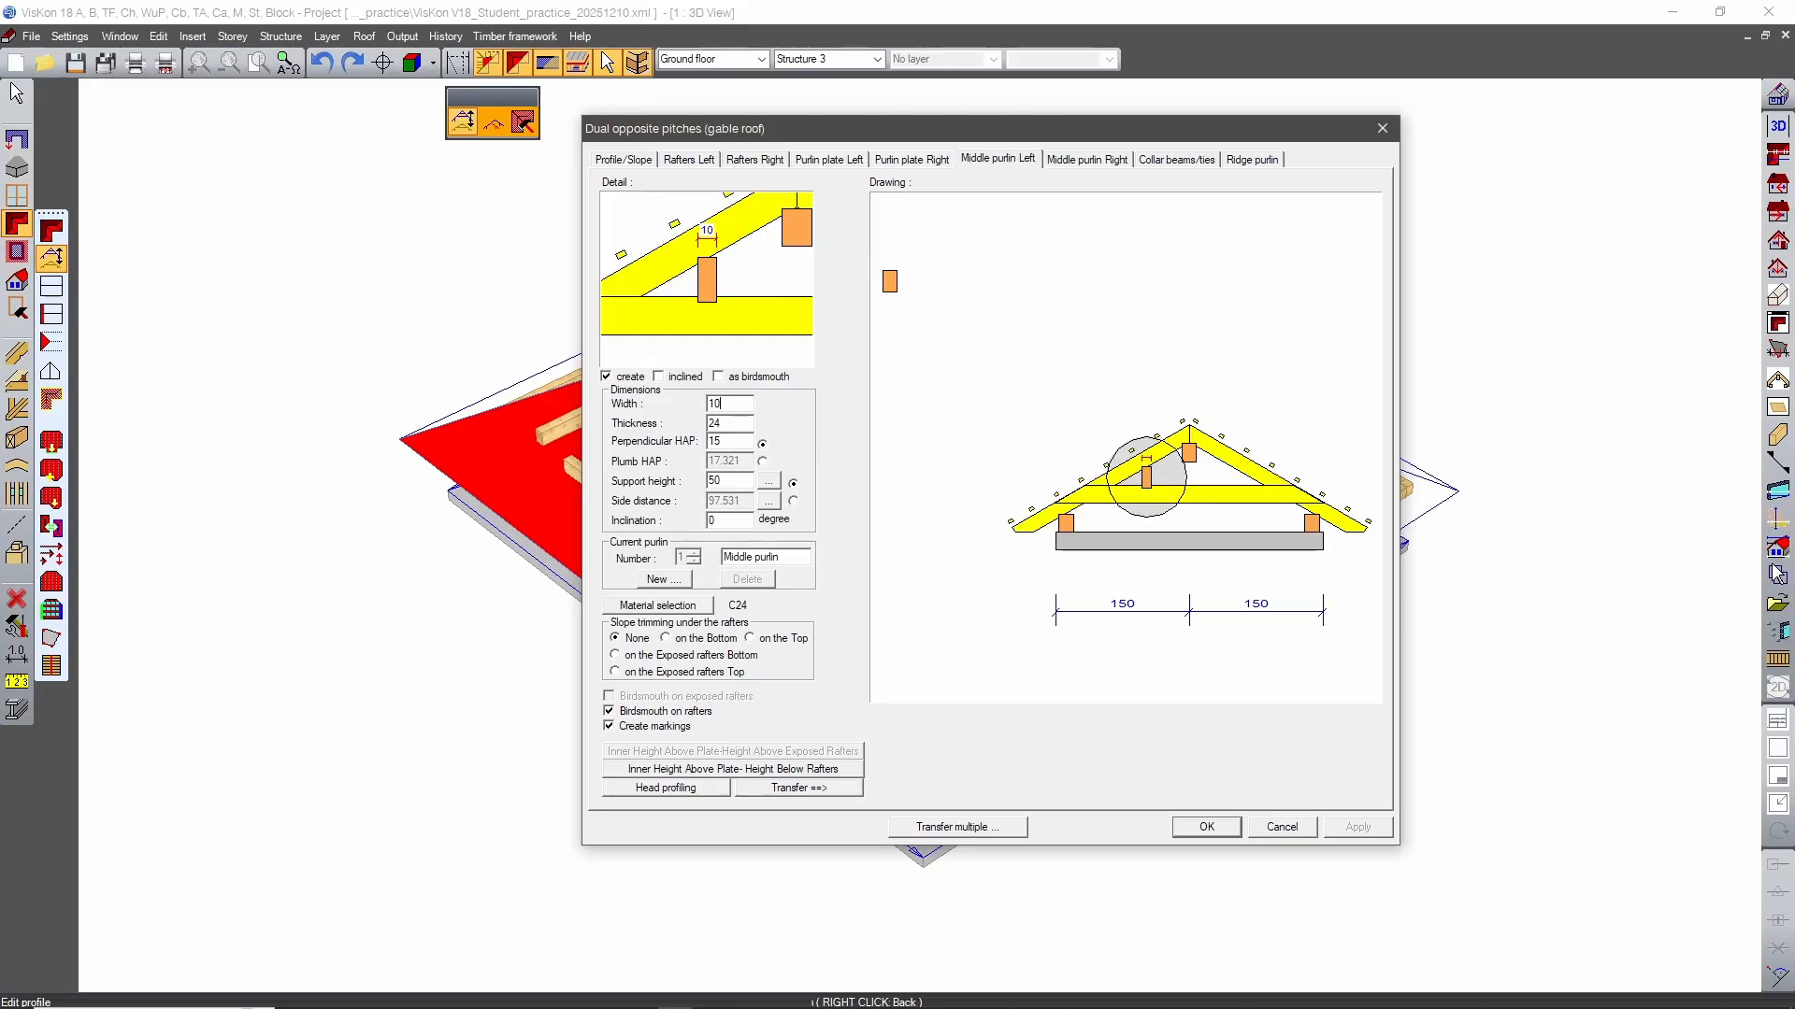
key(Tab)
key(Tab)
double_click(715, 422)
text(10)
key(Return)
click(783, 791)
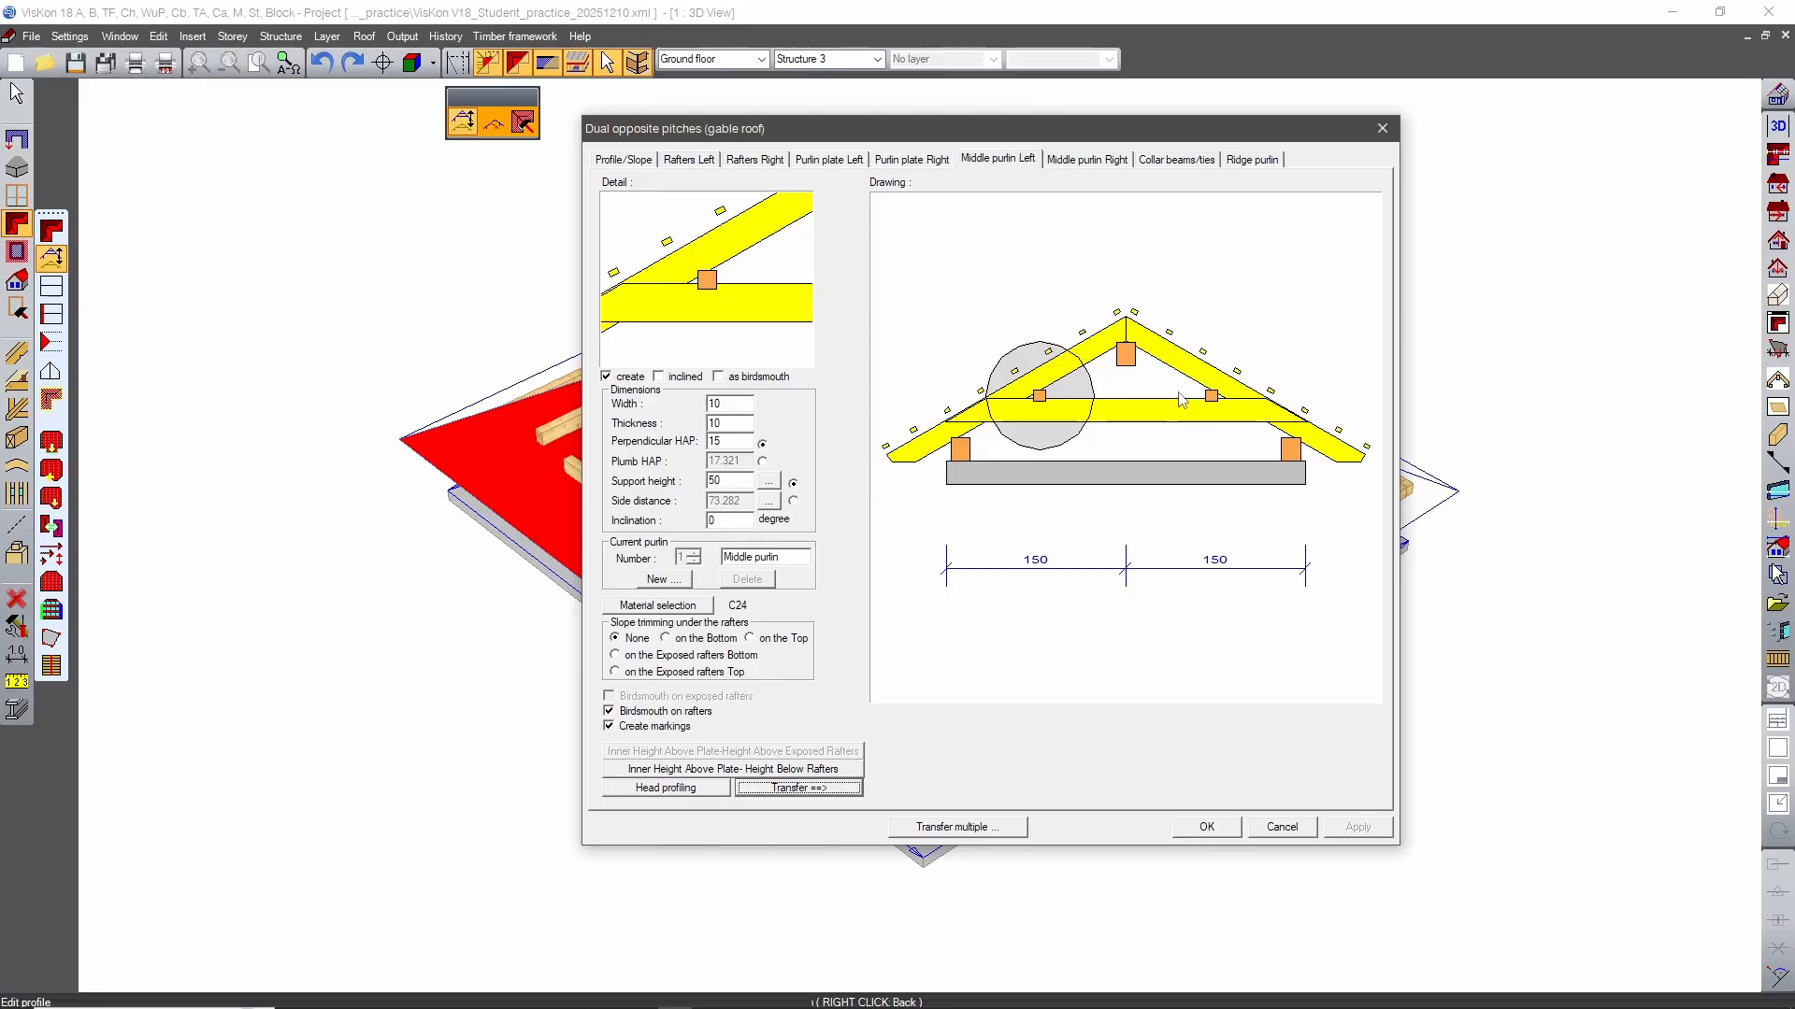
Give the profile's collar beams a width of 5, a thickness of 10 and a comb depth of 0.
click(1175, 160)
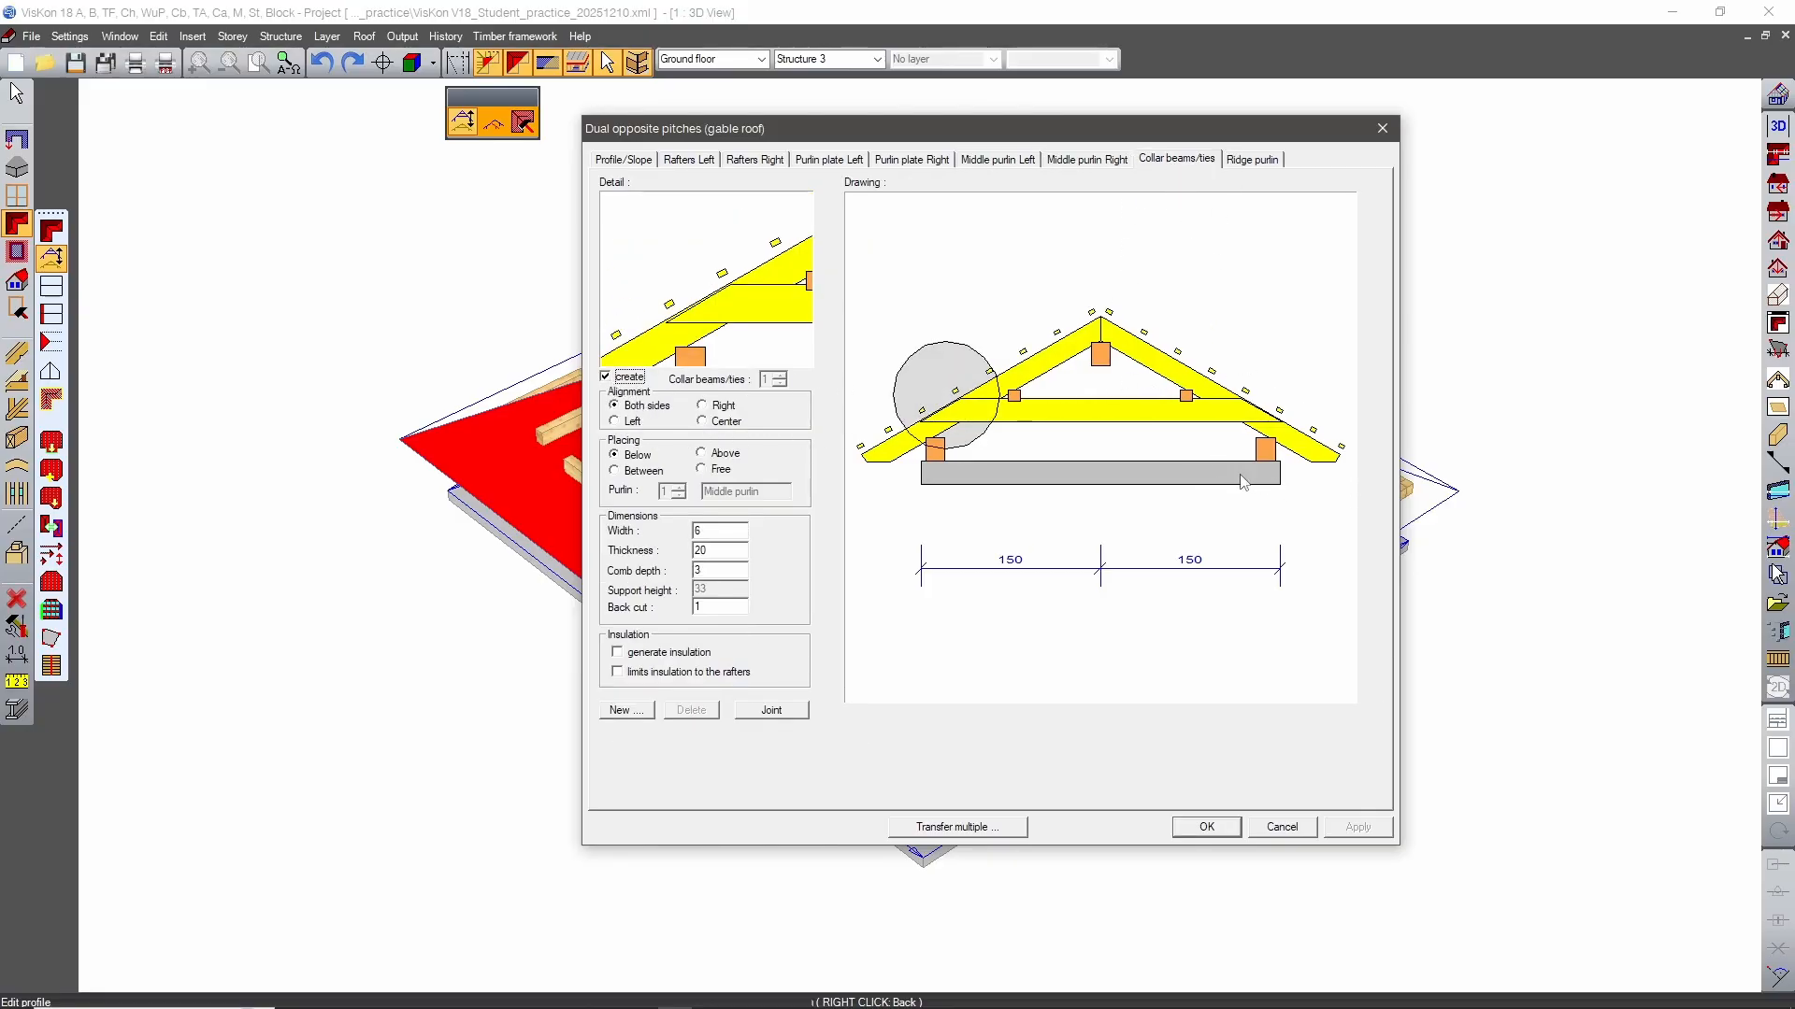
click(723, 531)
text(5)
key(Tab)
text(10)
key(Return)
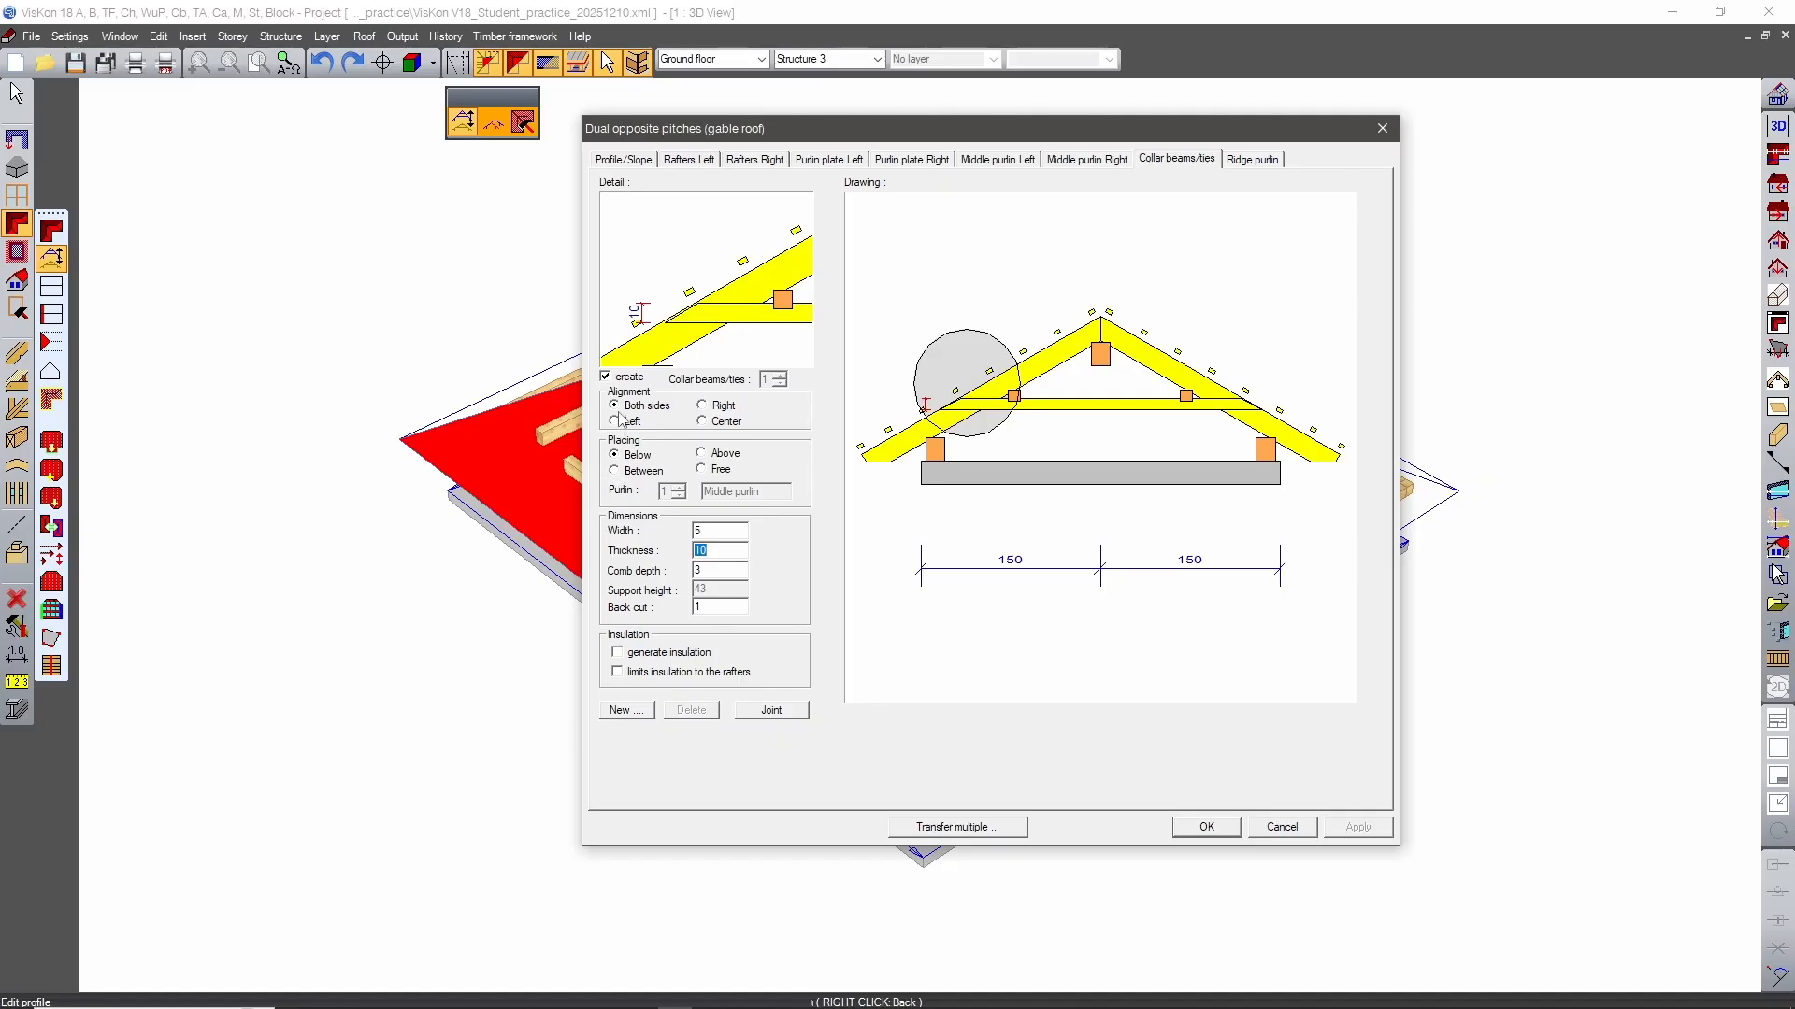
click(708, 570)
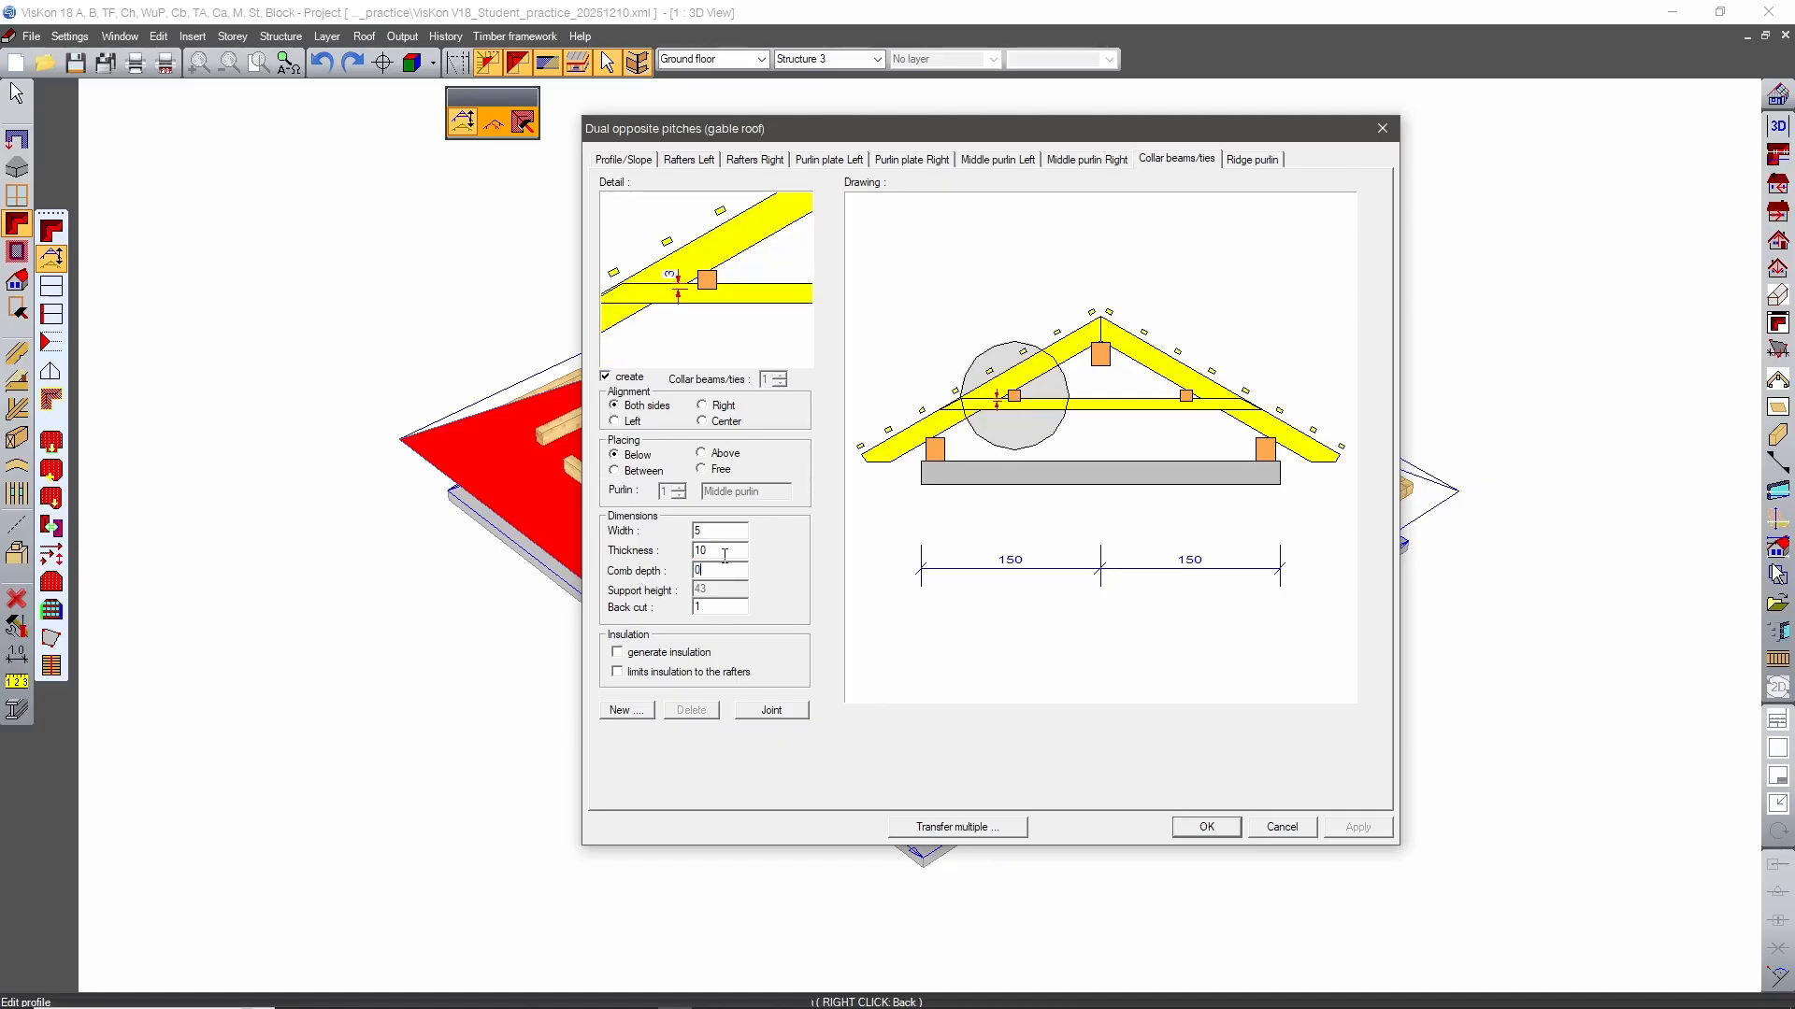
text(0)
key(Return)
click(712, 610)
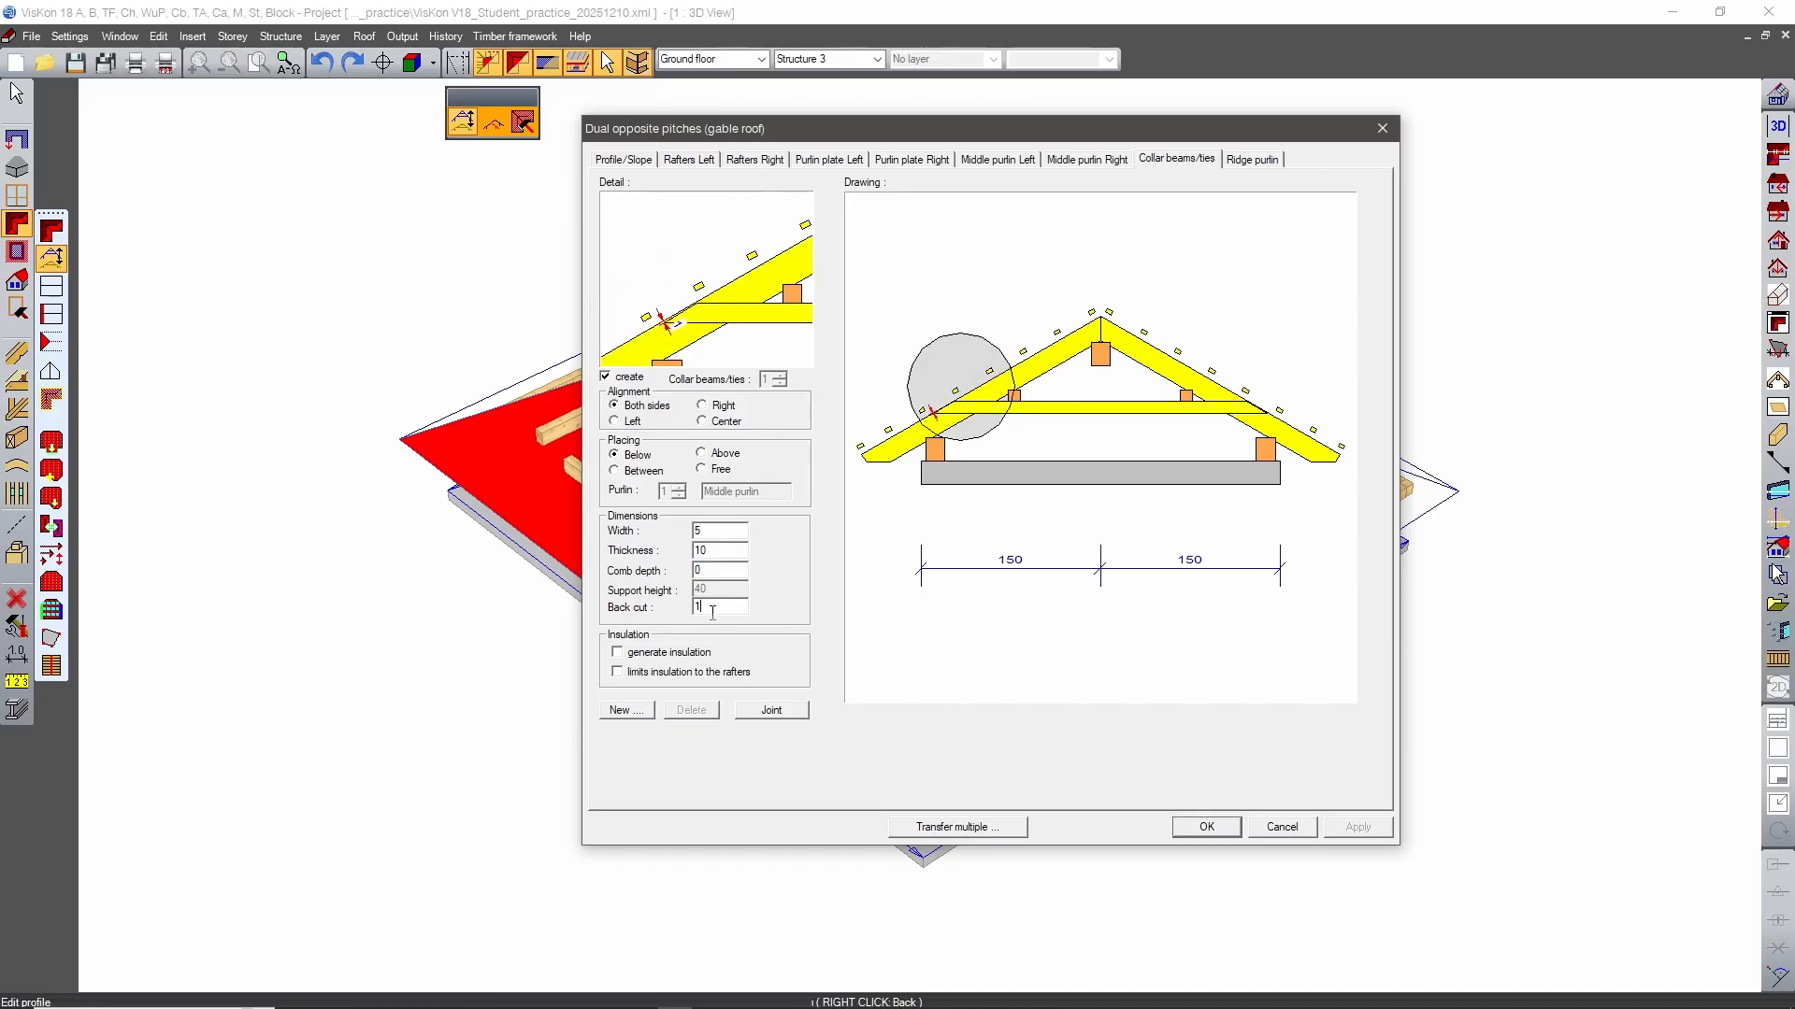
click(719, 551)
Transfer the edited profile to the roofs over the front-left block, right section and back wing, and apply the changes.
click(989, 828)
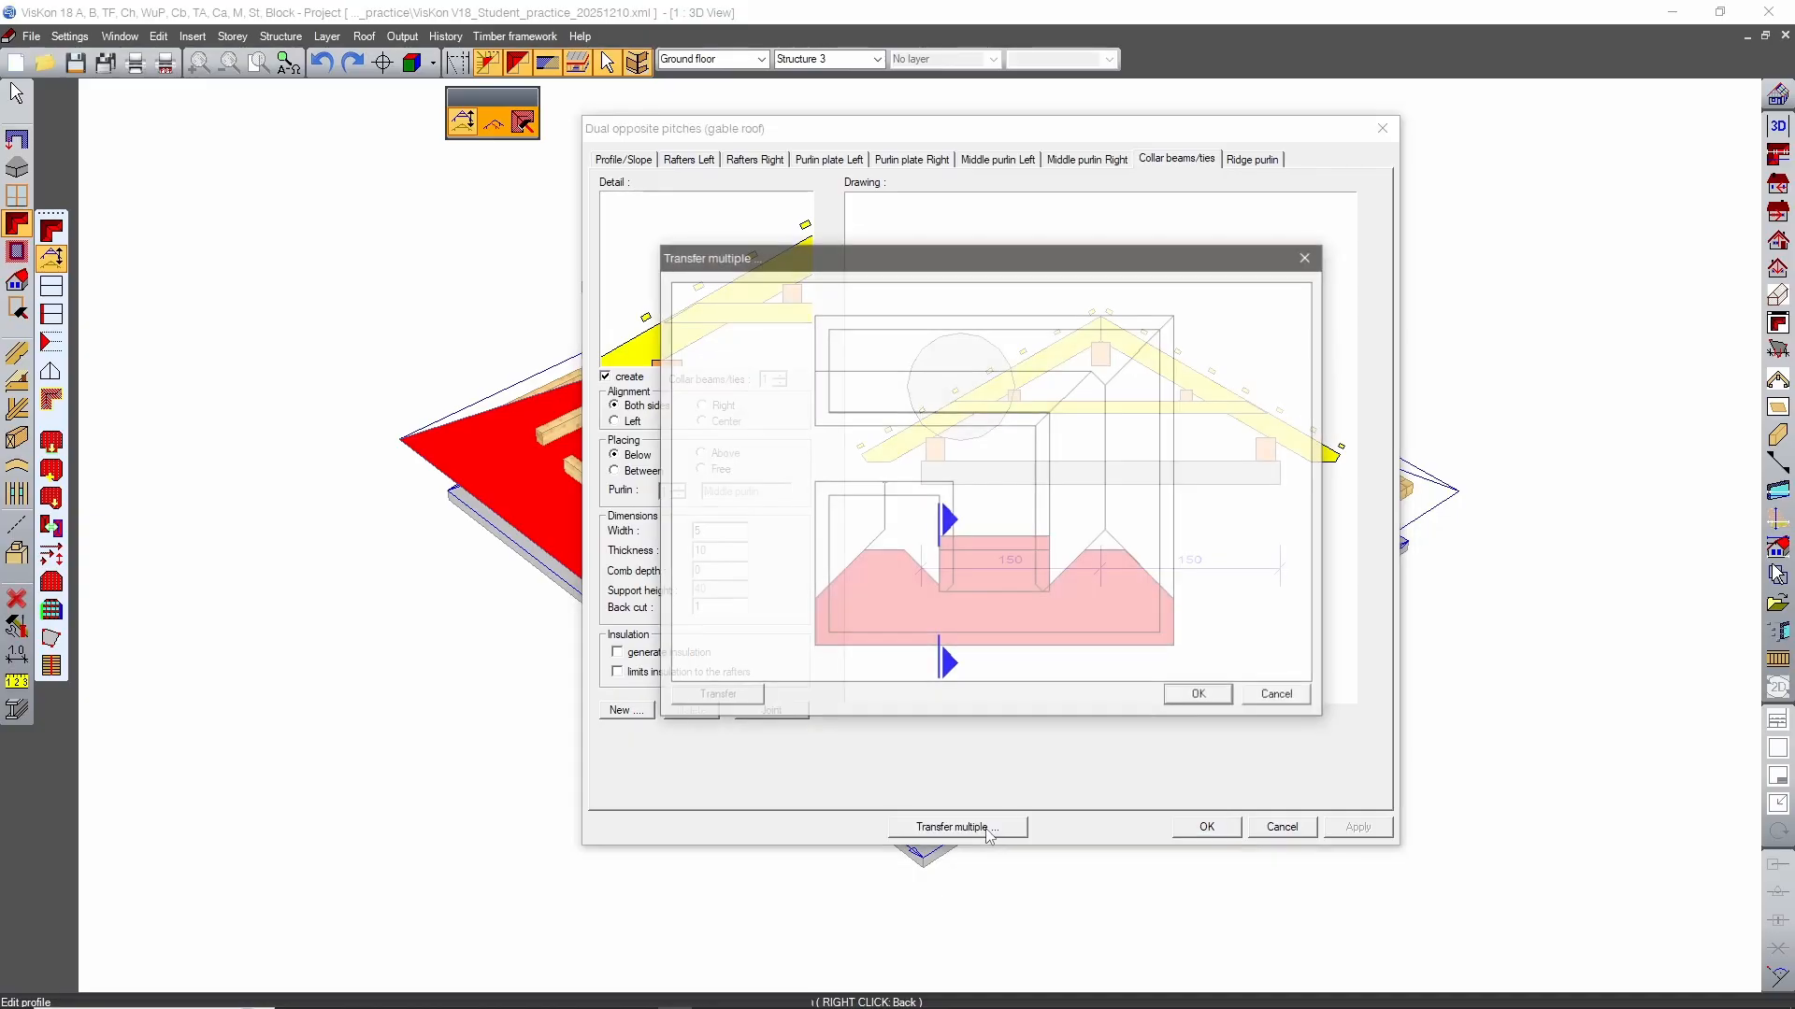
click(916, 527)
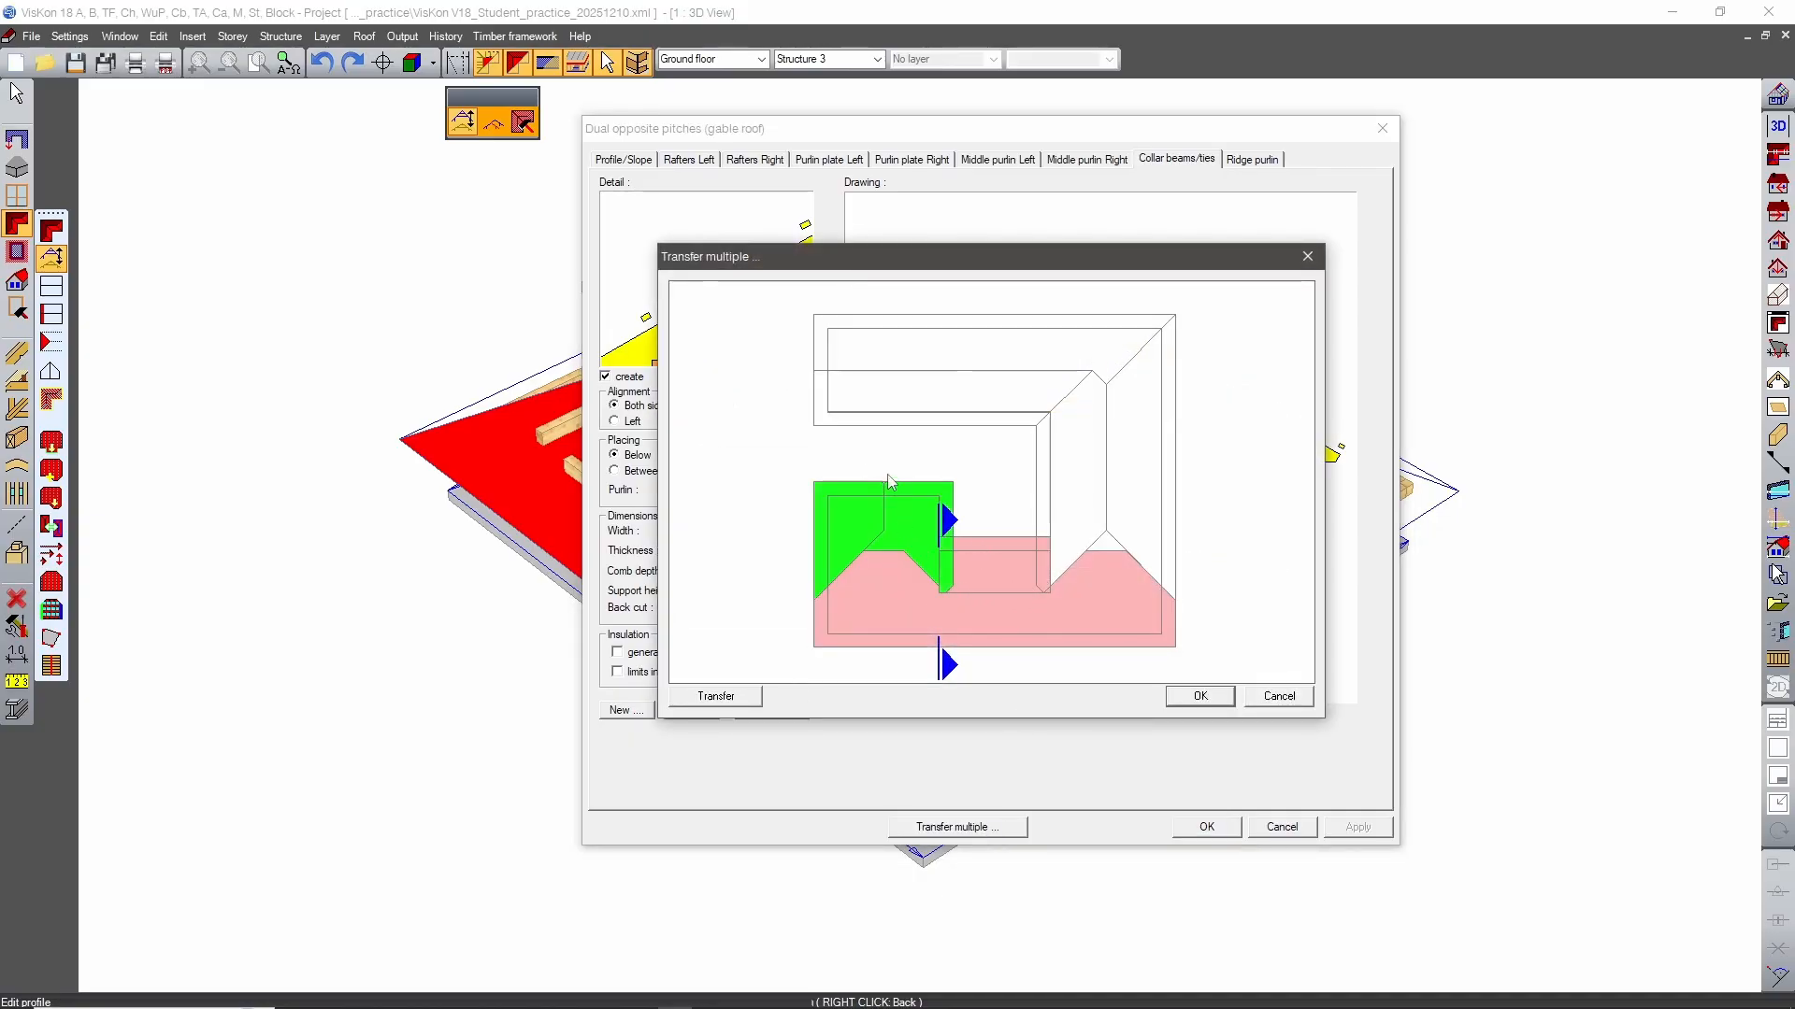
click(1102, 474)
click(942, 355)
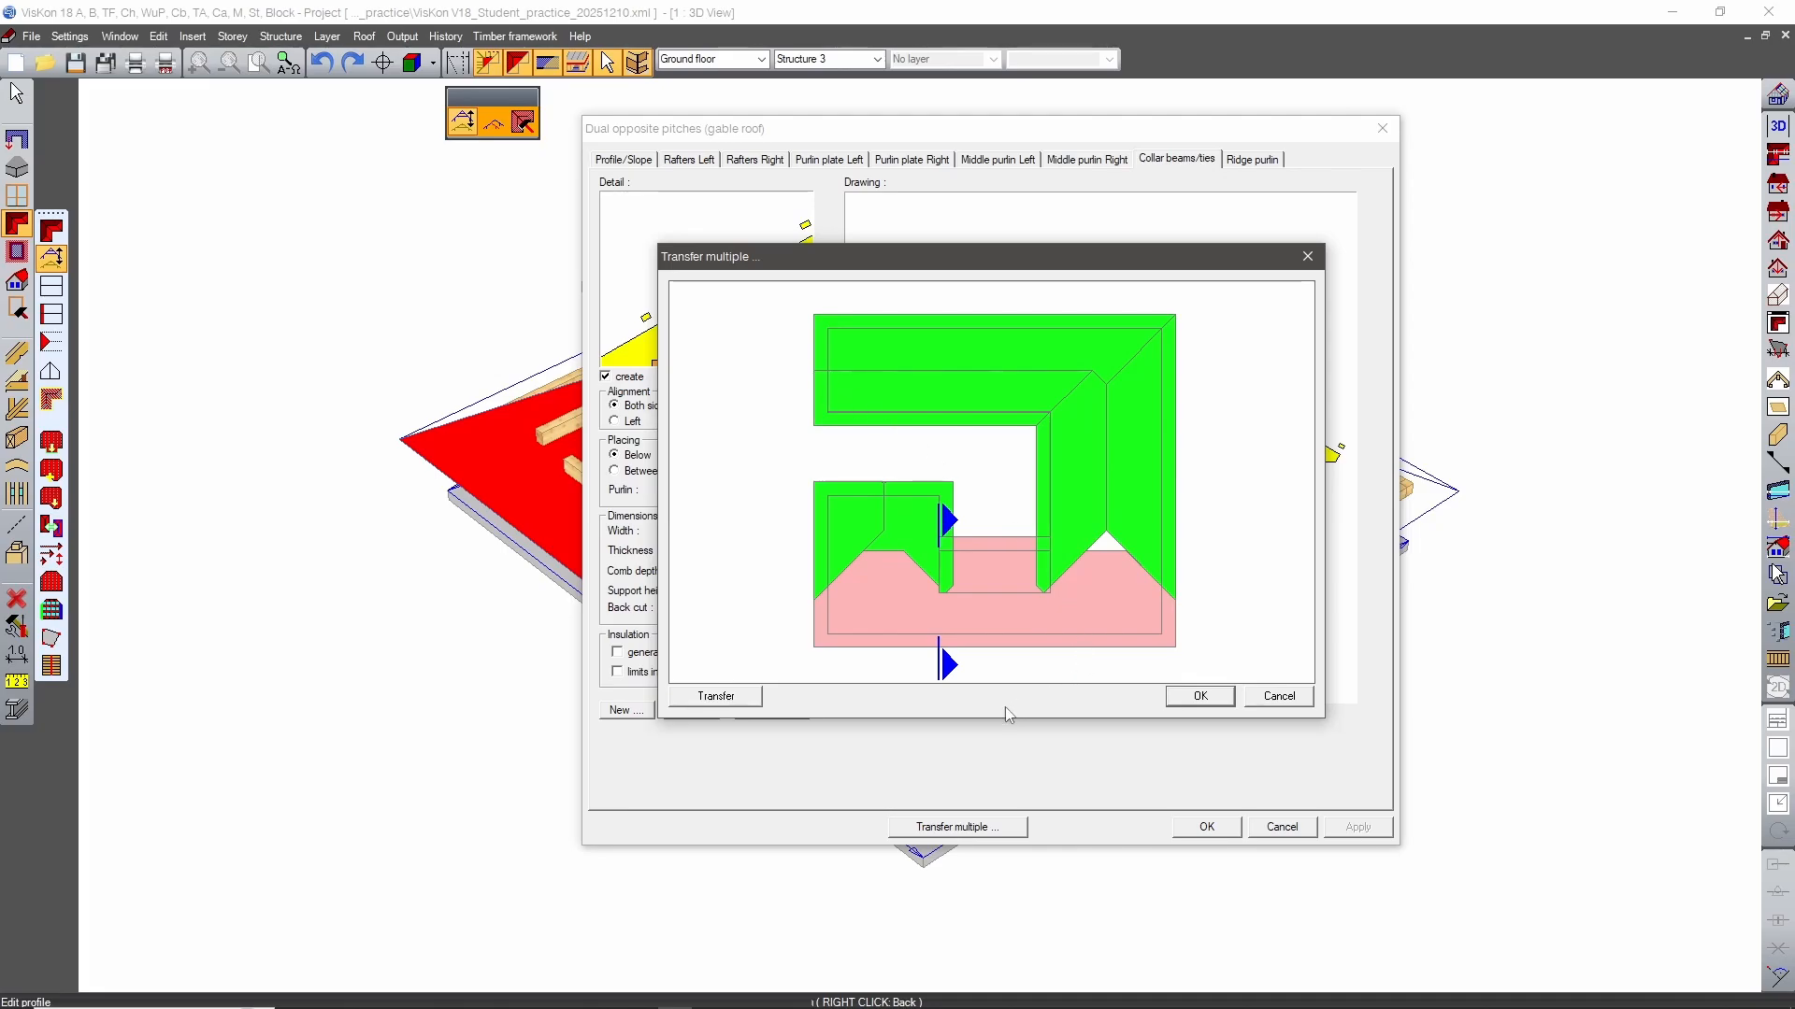
click(719, 697)
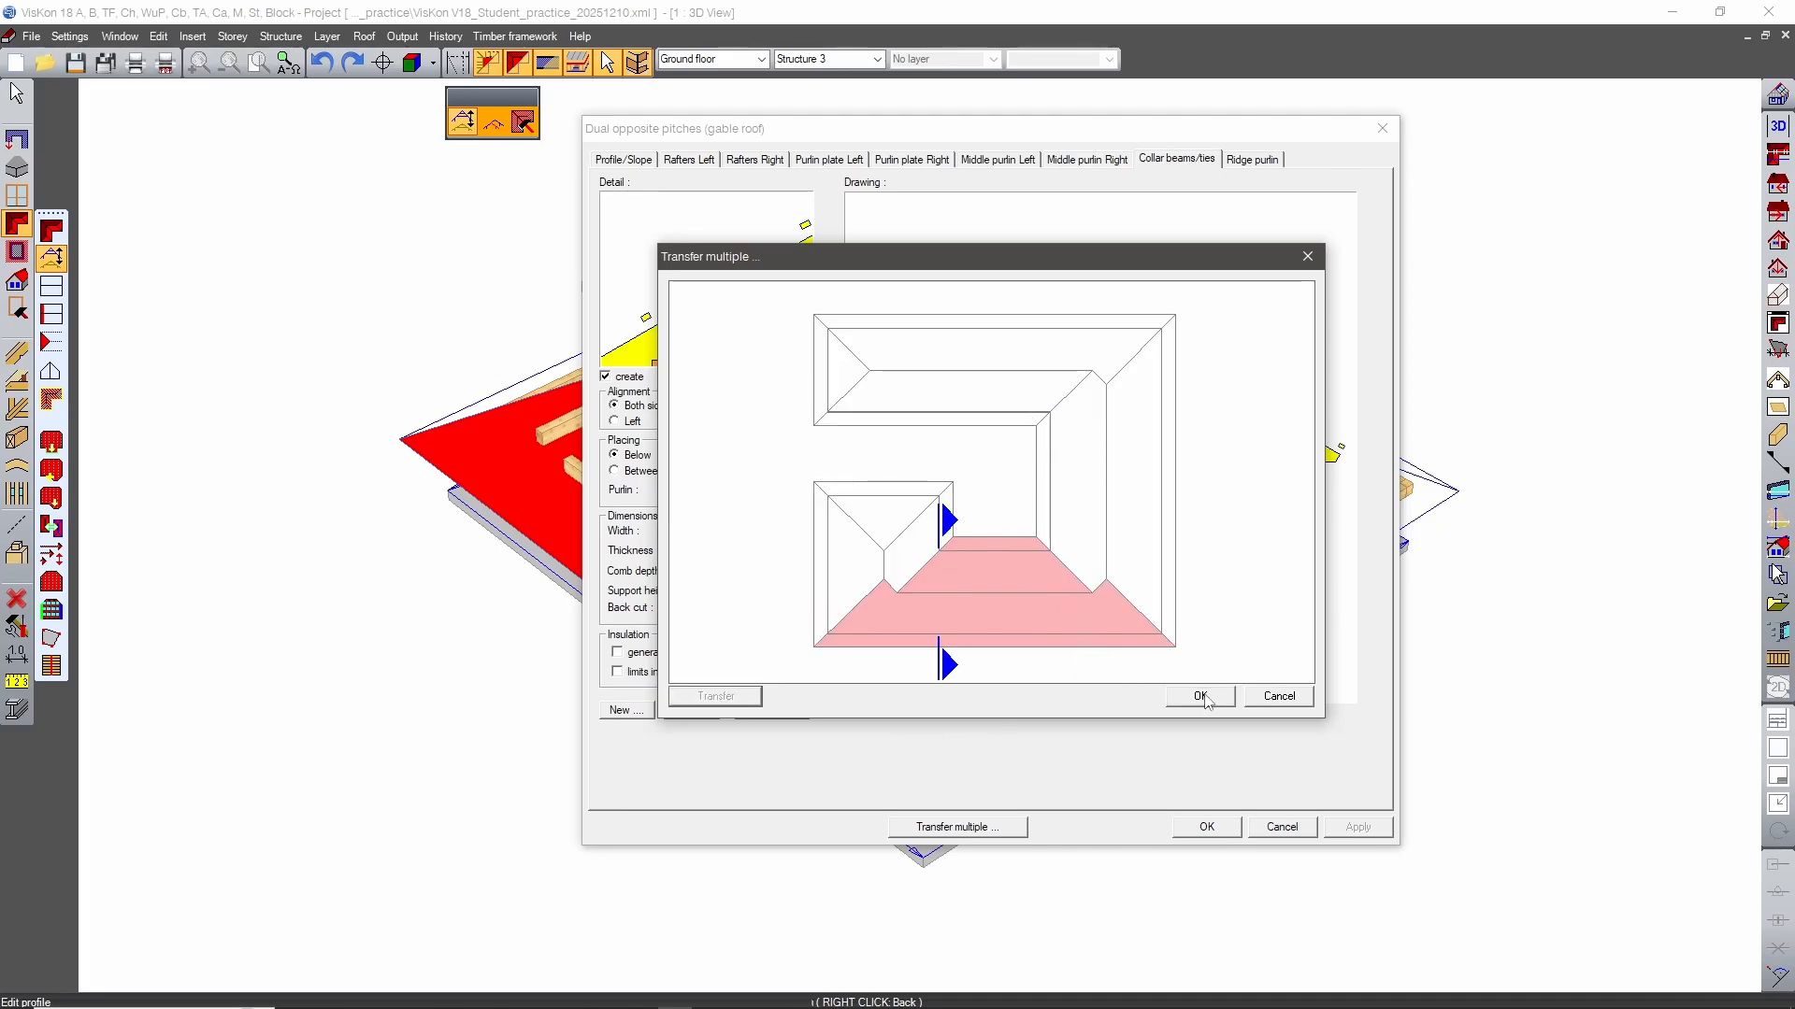
click(1206, 699)
click(1203, 826)
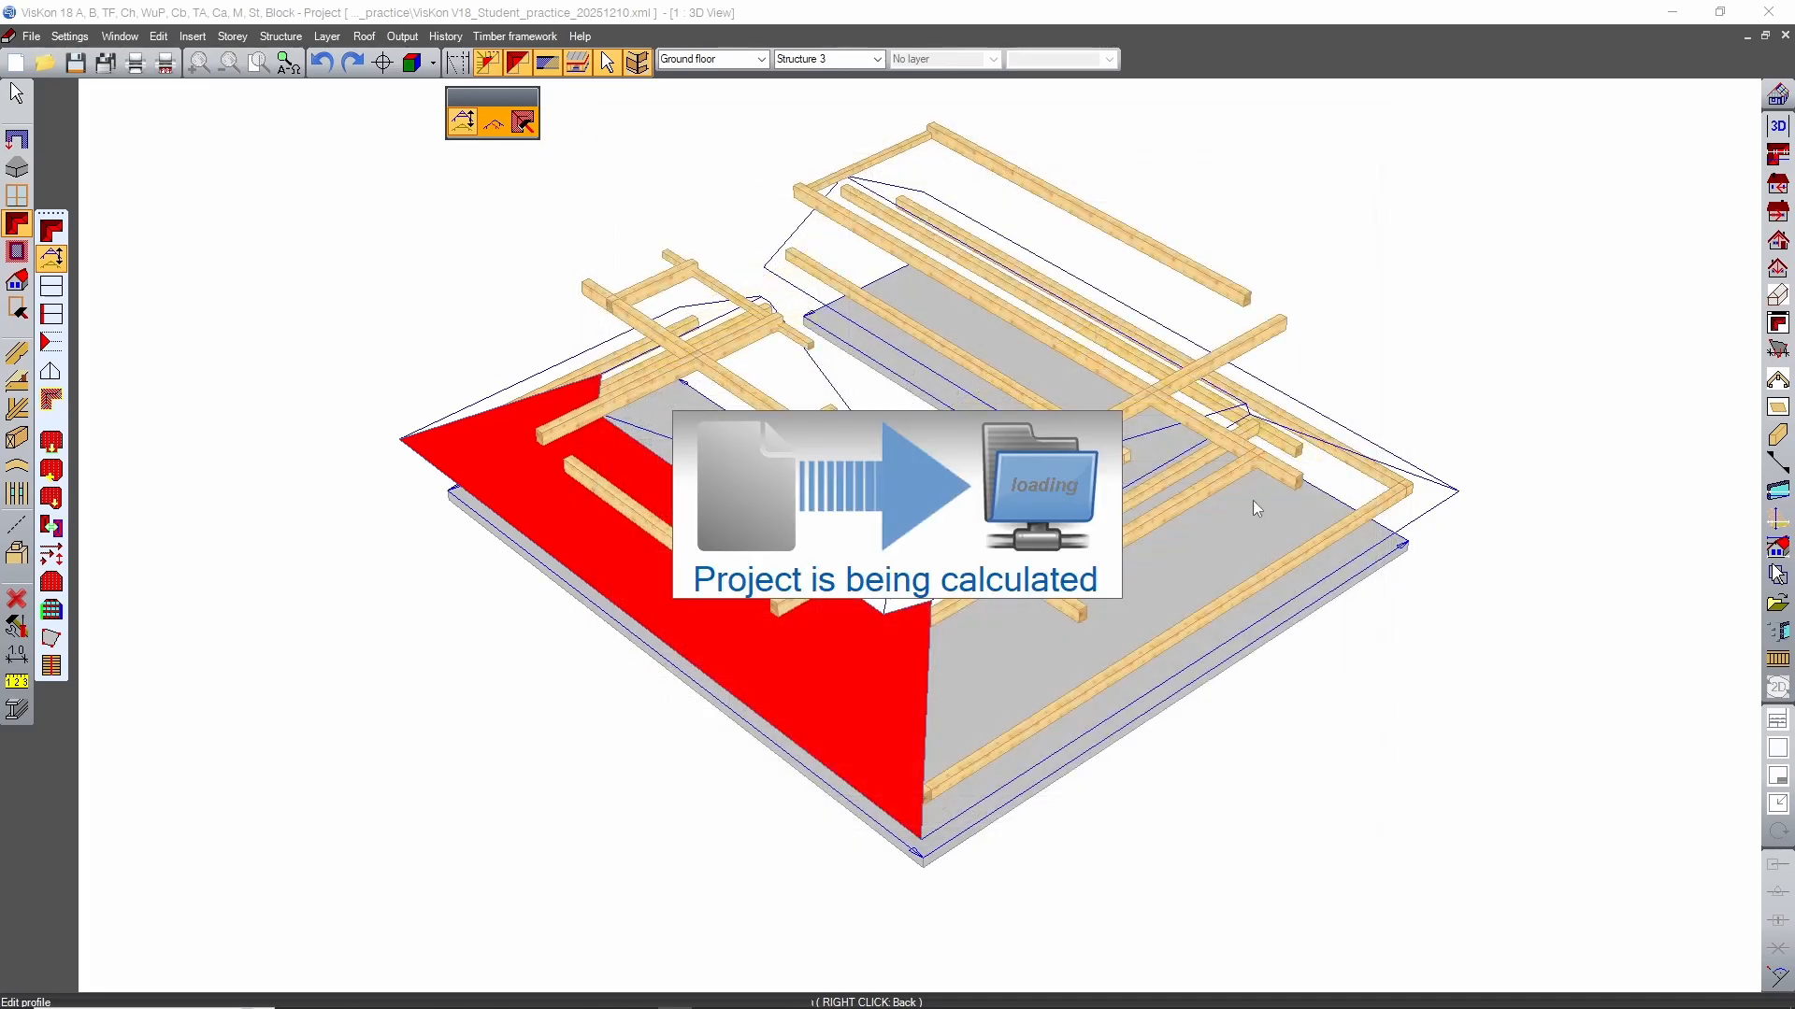
Insert hip rafters along the two hips at the end of the front-left block, accepting the offered profile.
middle_drag(618, 821, 875, 715)
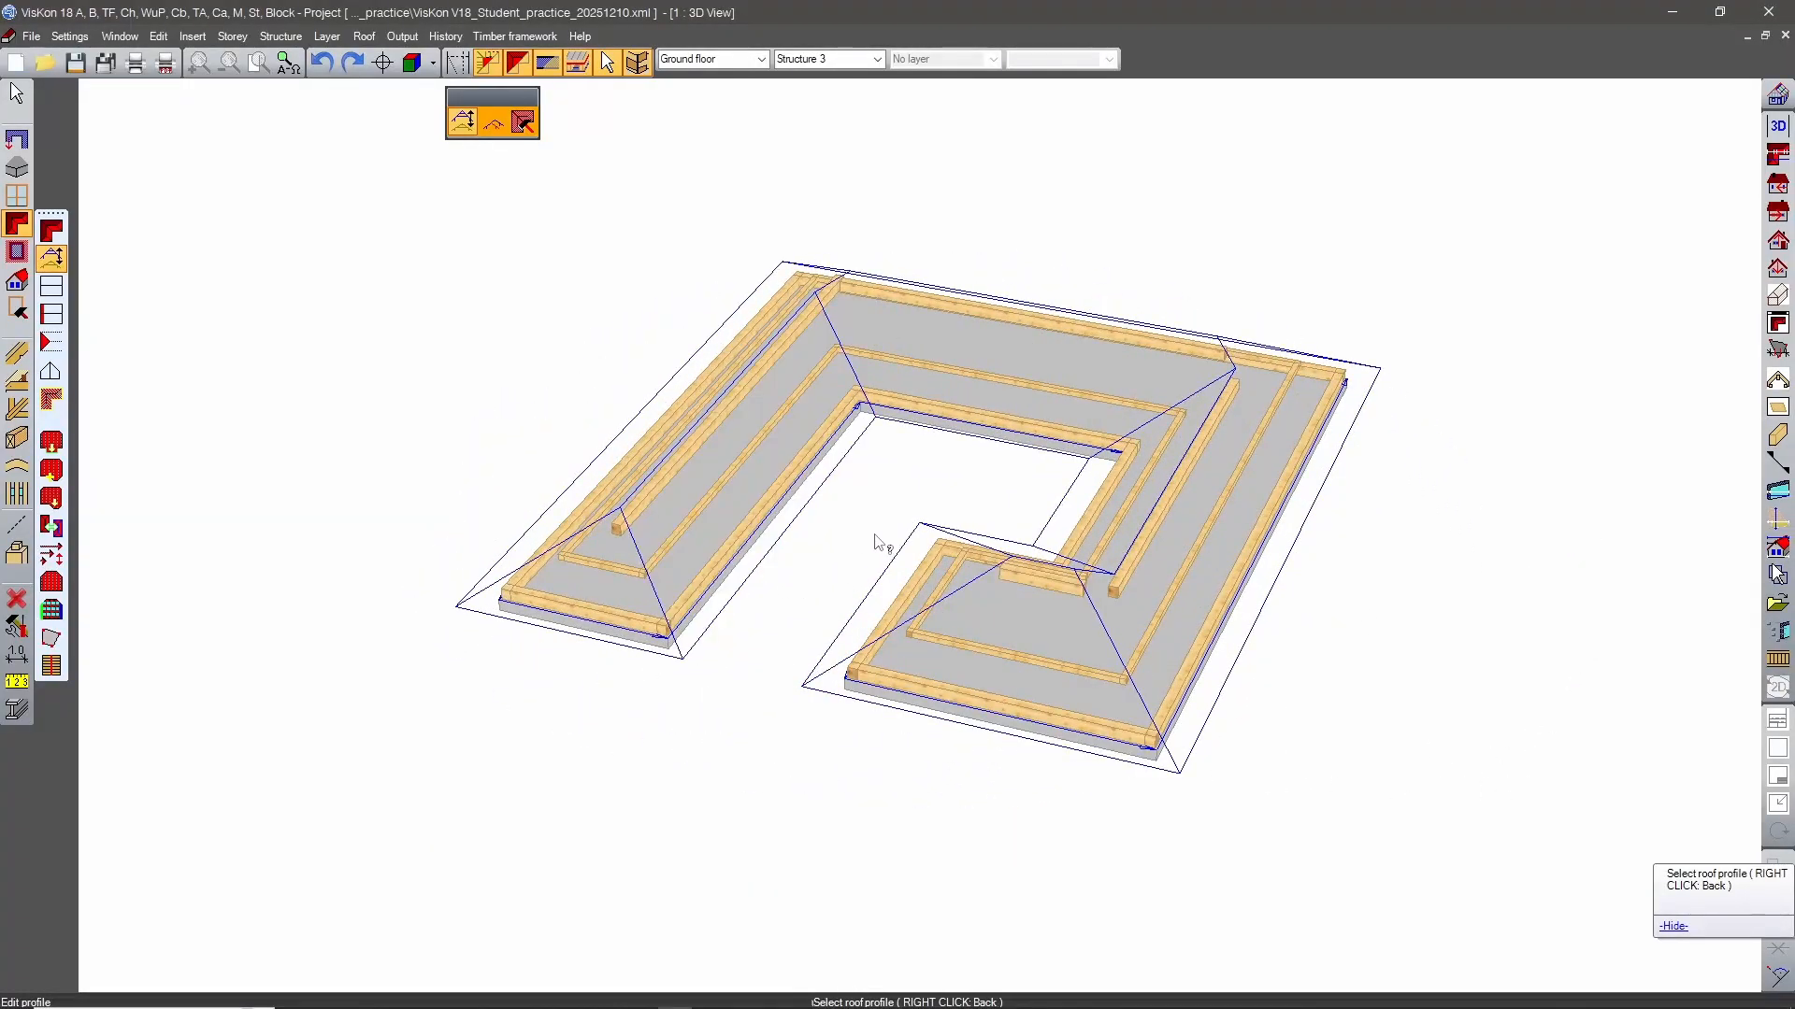
middle_drag(875, 535, 1215, 729)
click(17, 409)
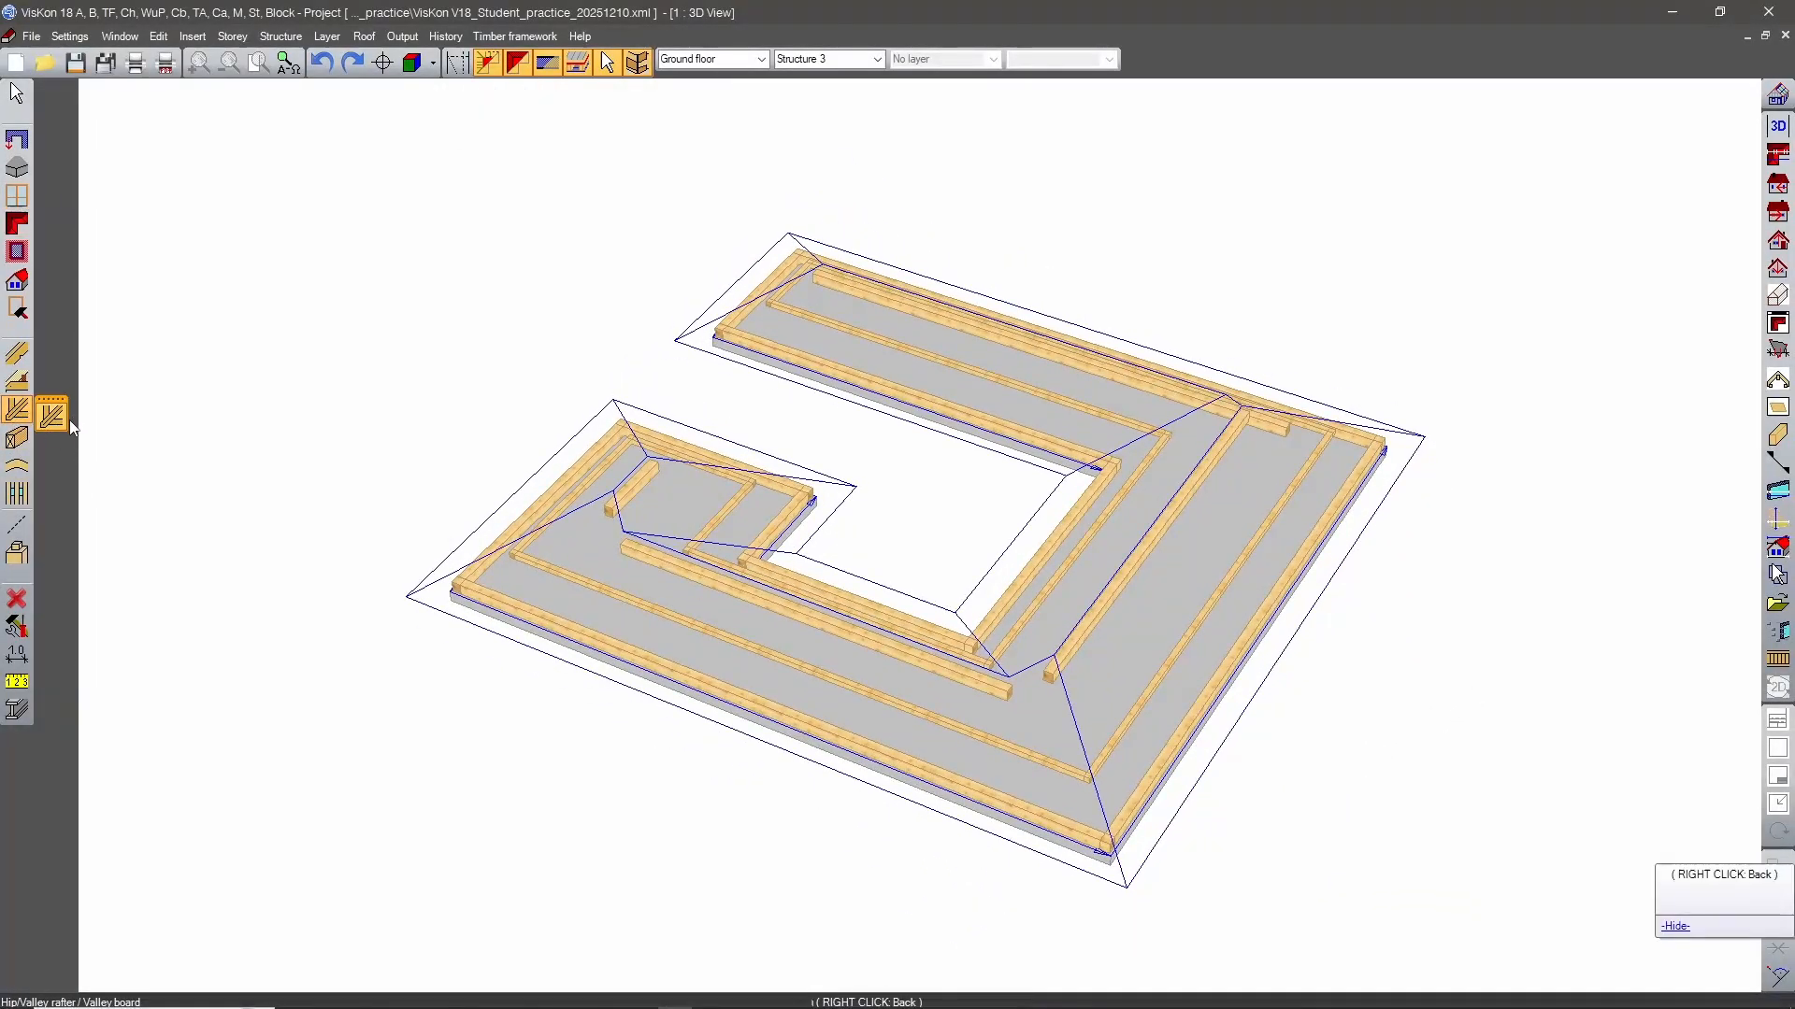
click(56, 420)
middle_drag(443, 443, 1056, 449)
click(893, 669)
click(919, 696)
middle_drag(921, 561, 1299, 458)
click(944, 680)
click(918, 695)
Add rafters along the front-left block's inner hip and the valley at its step, keeping the offered profile.
click(922, 531)
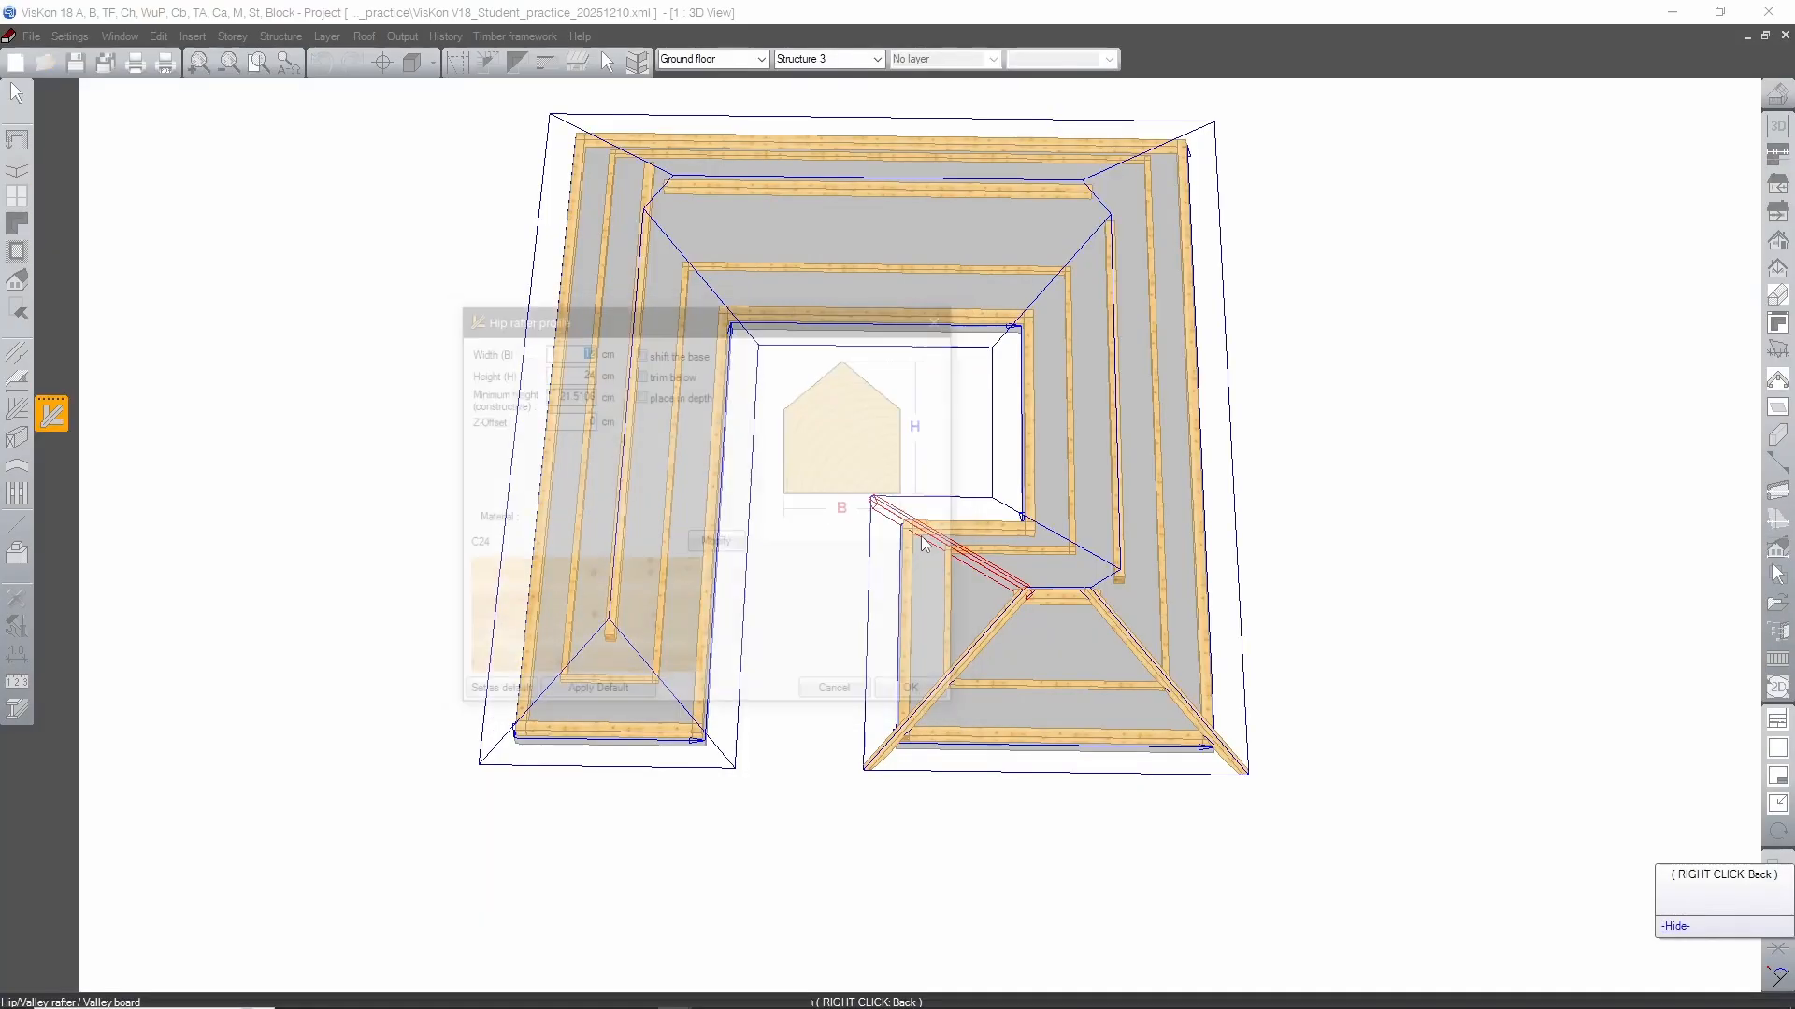
click(919, 695)
click(1038, 526)
click(919, 696)
Add hip rafters along both hips at the free end of the back wing.
click(662, 675)
click(919, 696)
click(559, 682)
click(919, 695)
Insert the remaining hip and valley rafters at both corners of the right section and along the short lines joining the ridges.
middle_drag(664, 236, 645, 457)
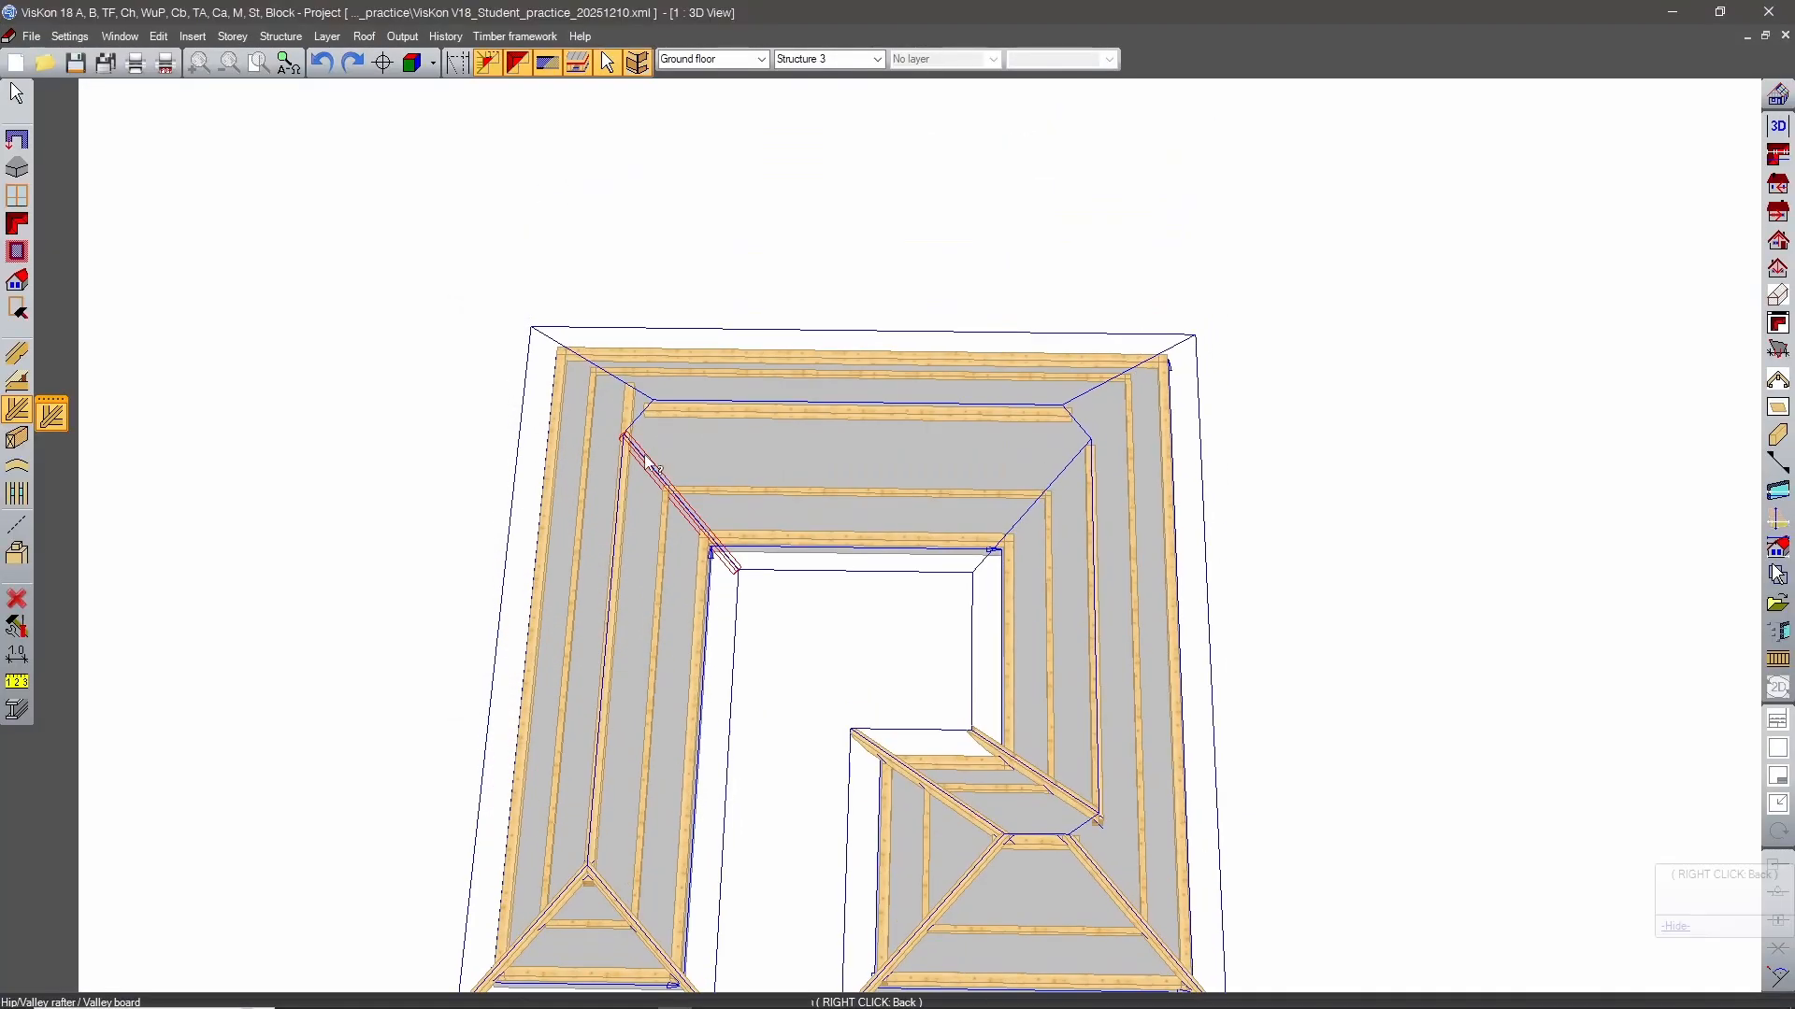
click(645, 457)
click(919, 695)
click(647, 417)
click(919, 694)
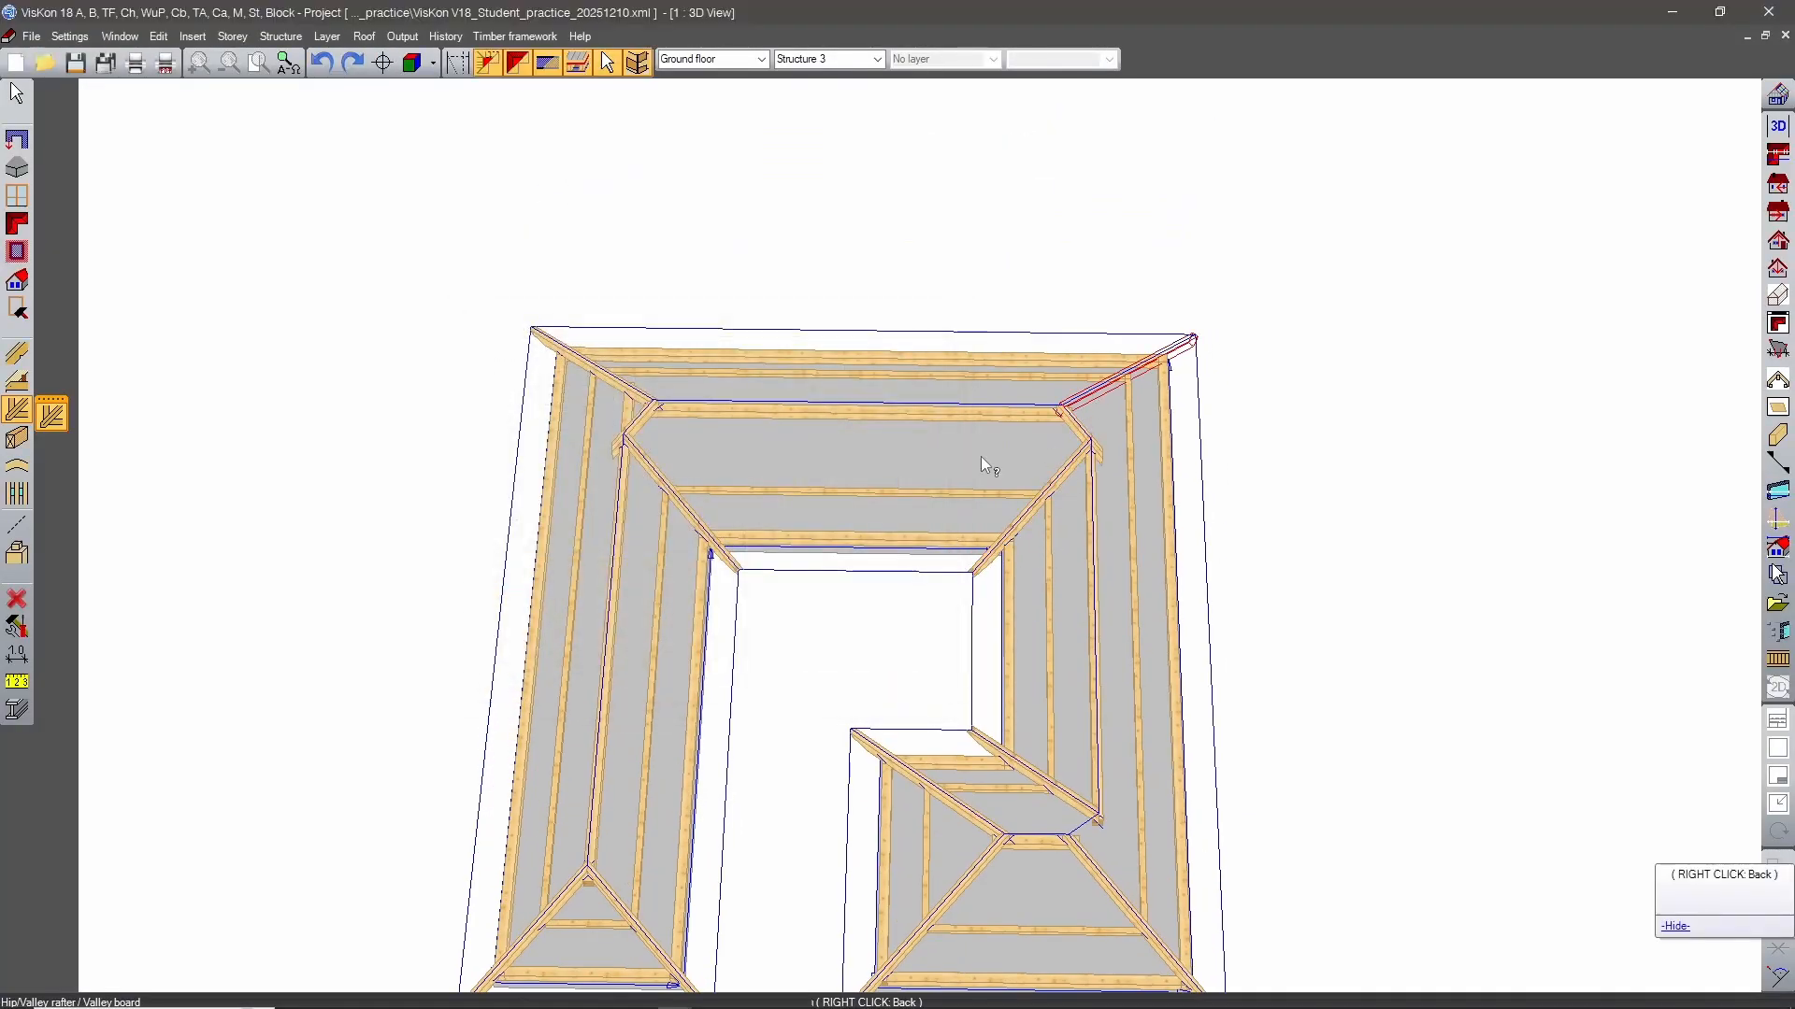
click(1078, 422)
click(919, 694)
middle_drag(1121, 748, 673, 729)
click(566, 673)
click(919, 694)
middle_drag(909, 888, 733, 801)
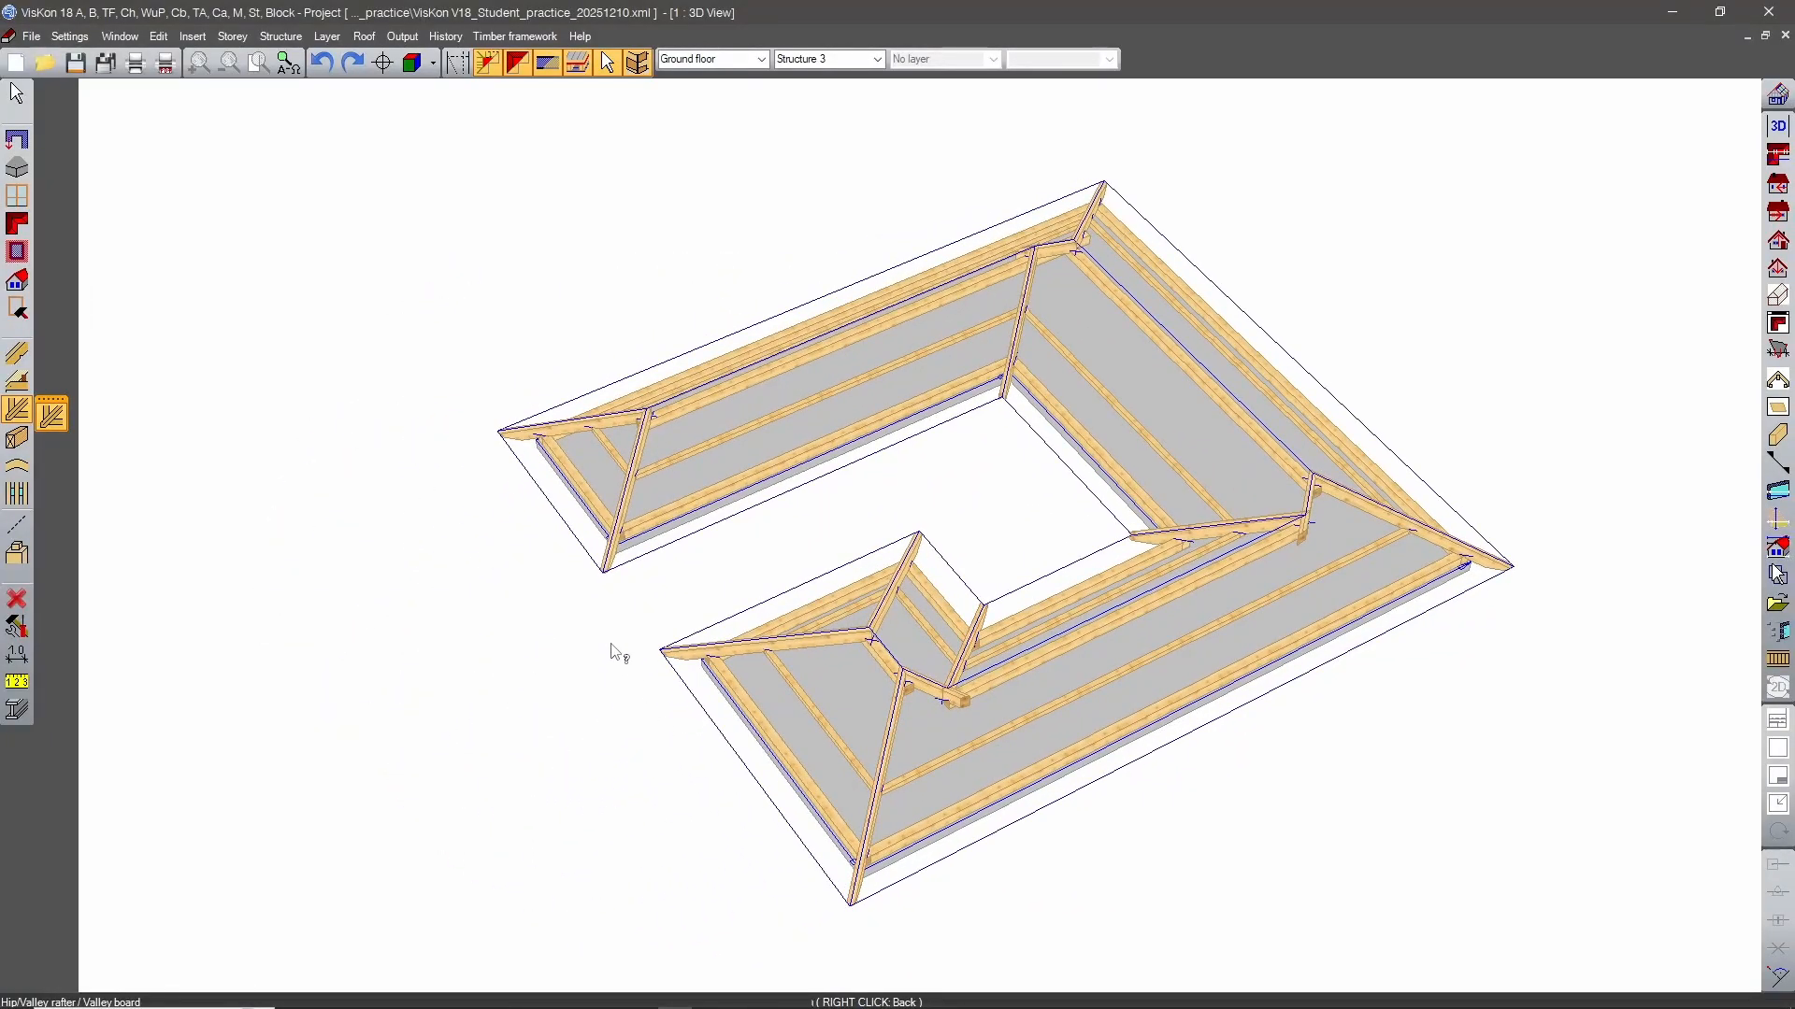
Arrange rafters automatically over the roof pitches with a maximum distance of 75 cm and end rafters created.
click(17, 353)
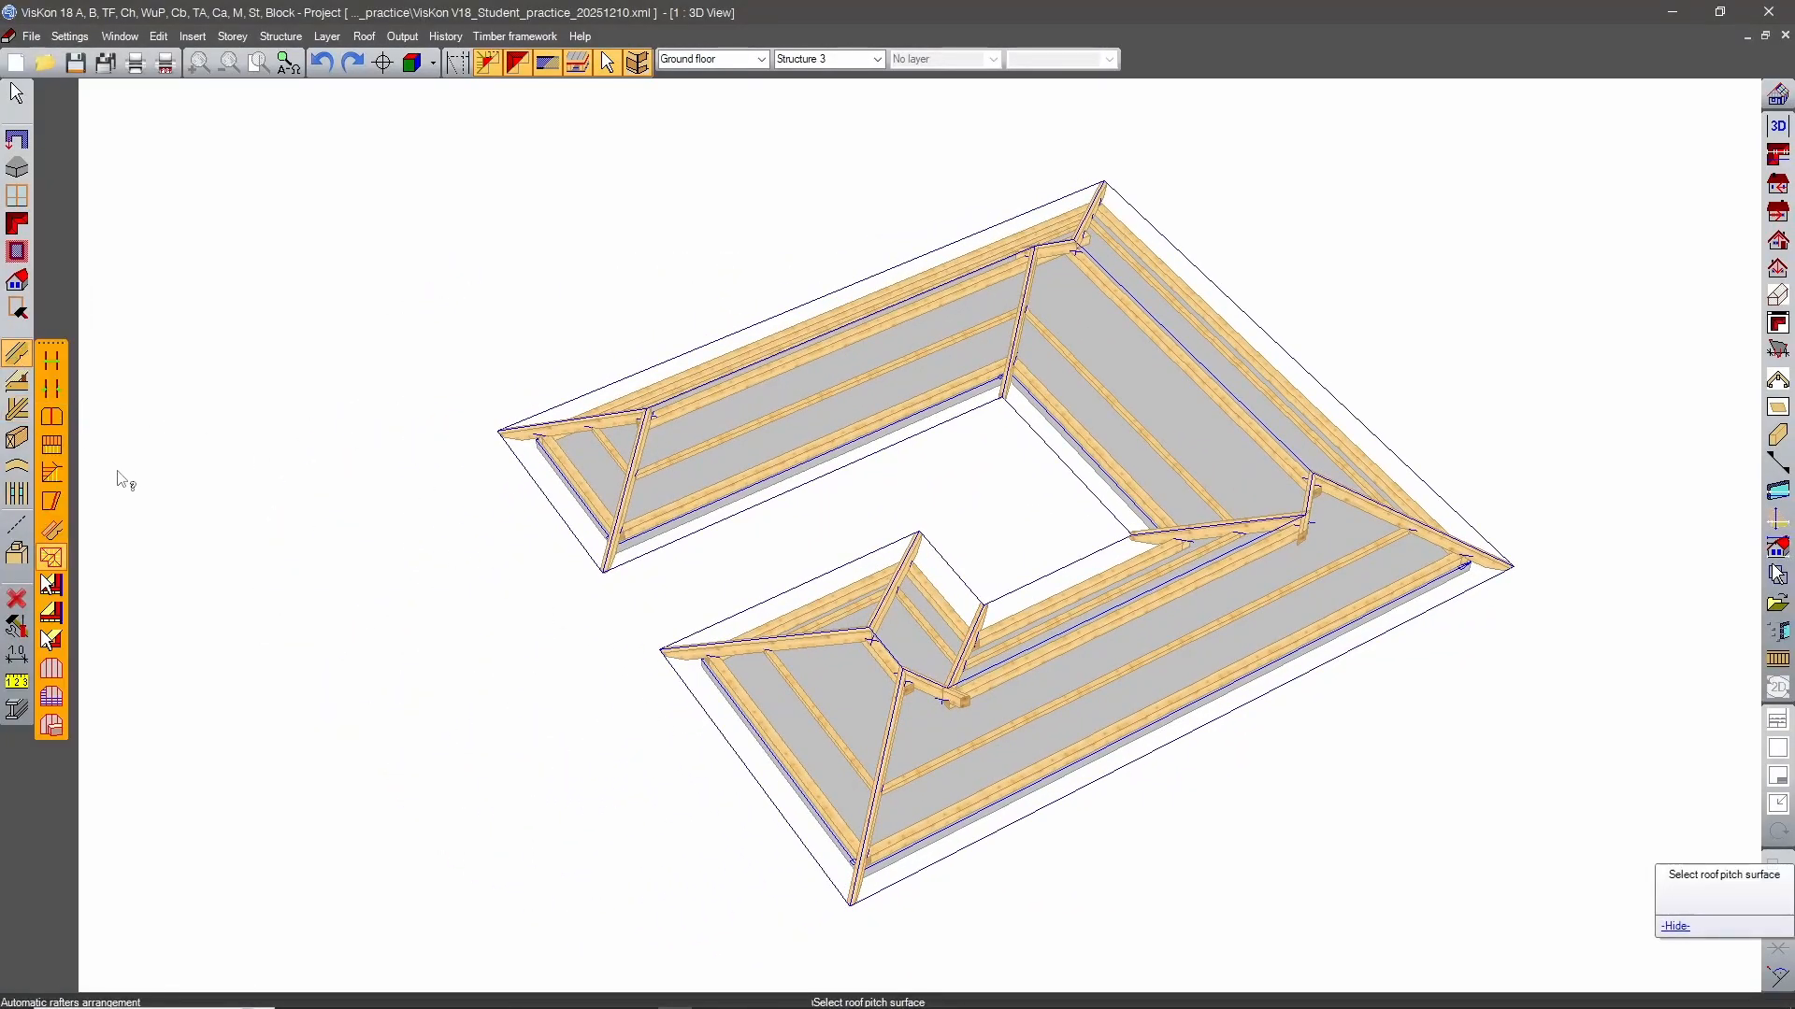
click(52, 561)
middle_drag(745, 589, 1289, 718)
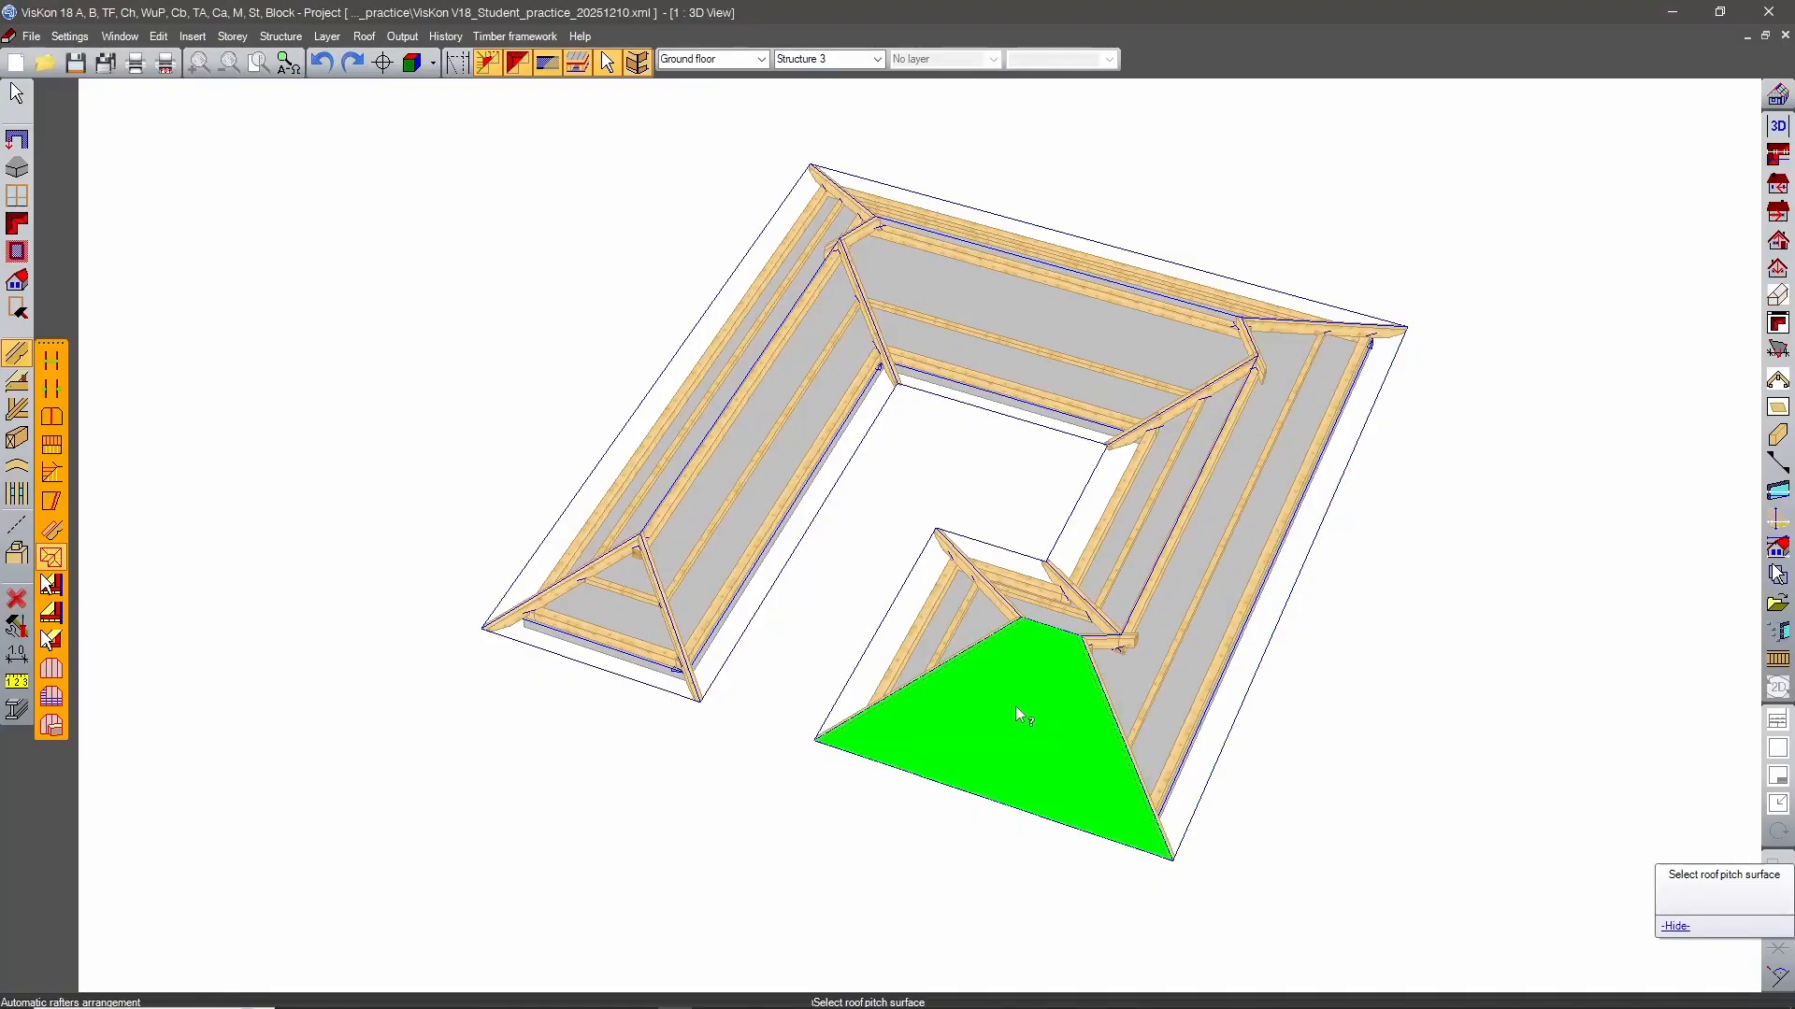
click(1047, 705)
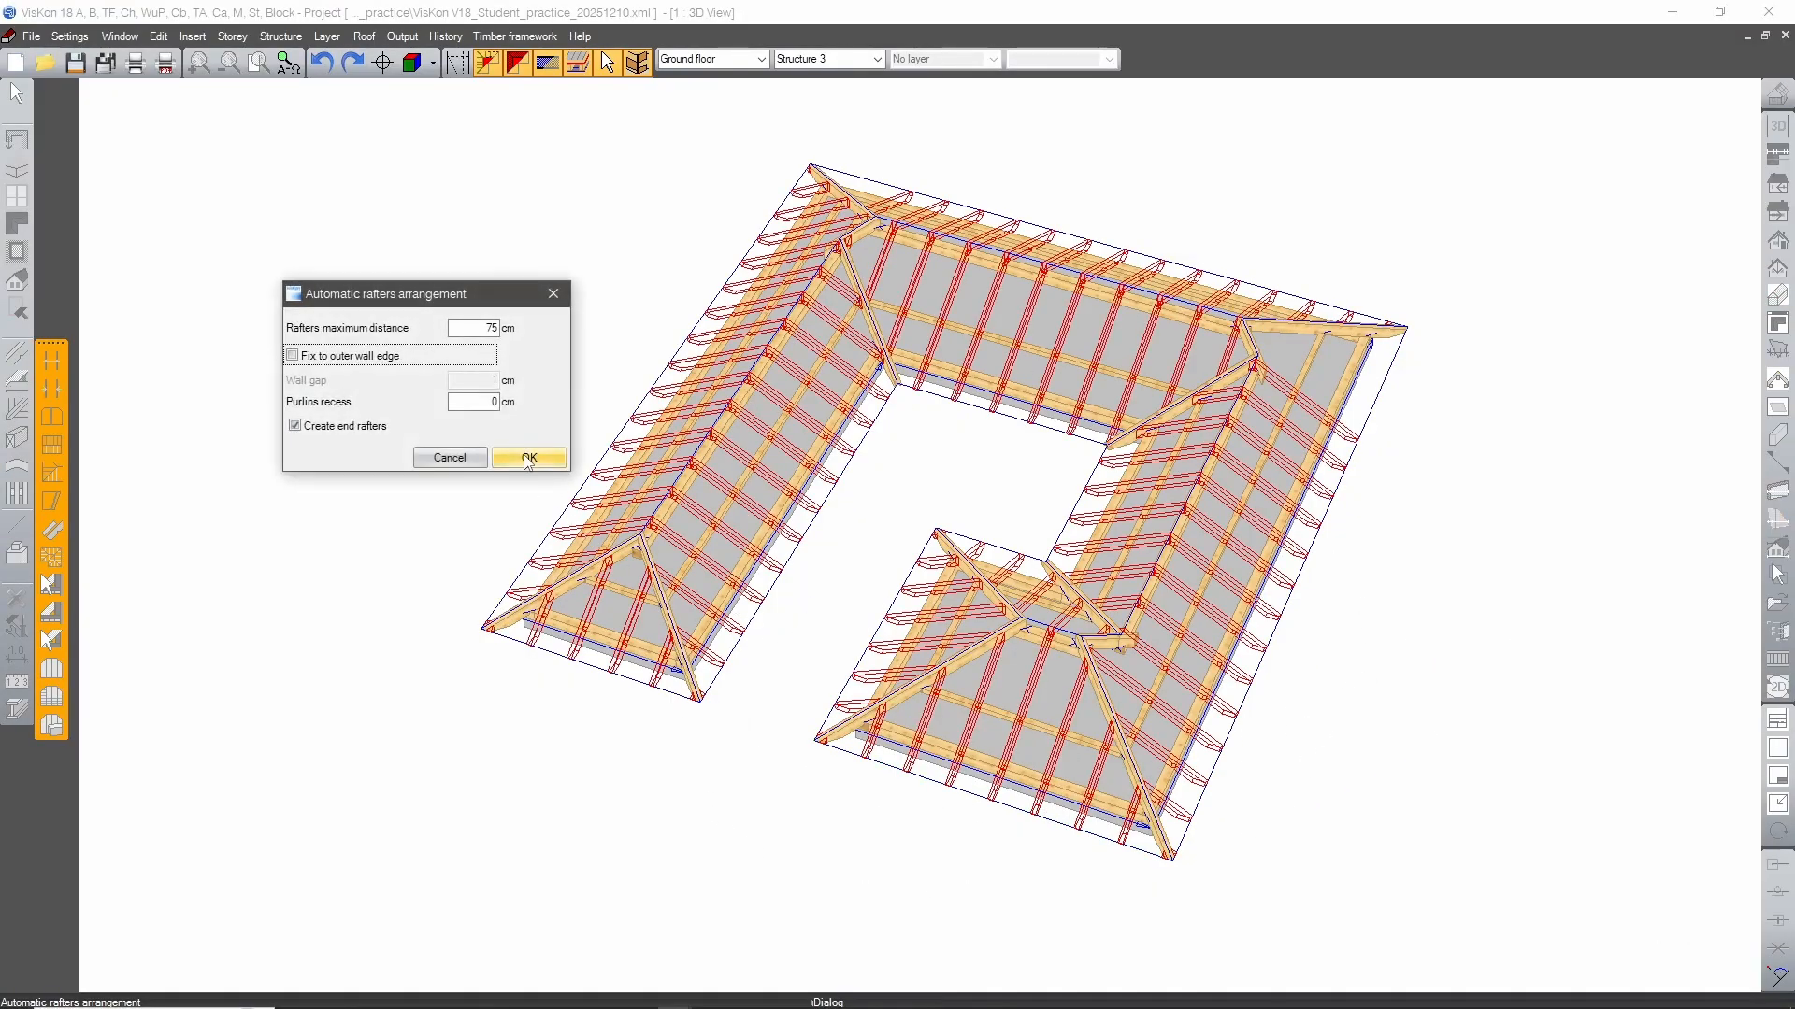
click(525, 457)
Fill the front wing's outer pitch at the front-right corner with rafters at variable interaxle spacing, approximately 75 cm apart.
middle_drag(1557, 367, 1130, 504)
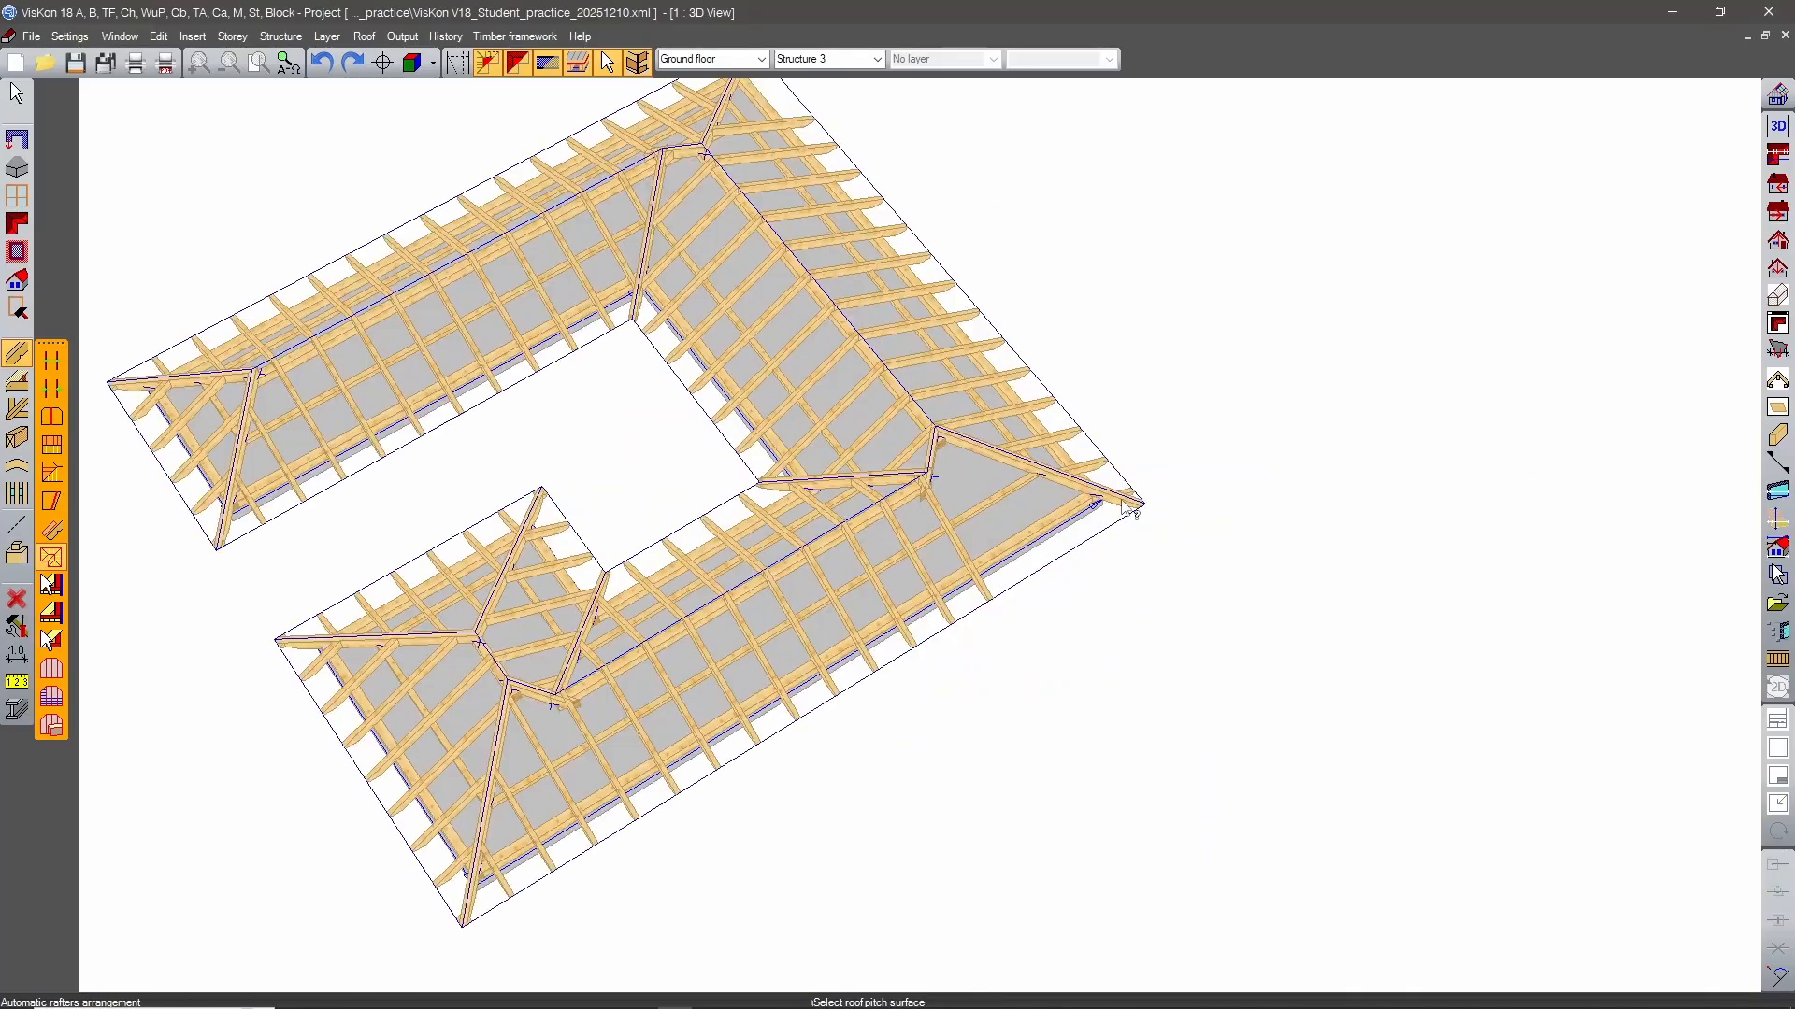
scroll(992, 495, up, 3)
scroll(993, 496, up, 3)
middle_drag(1387, 478, 964, 574)
click(965, 574)
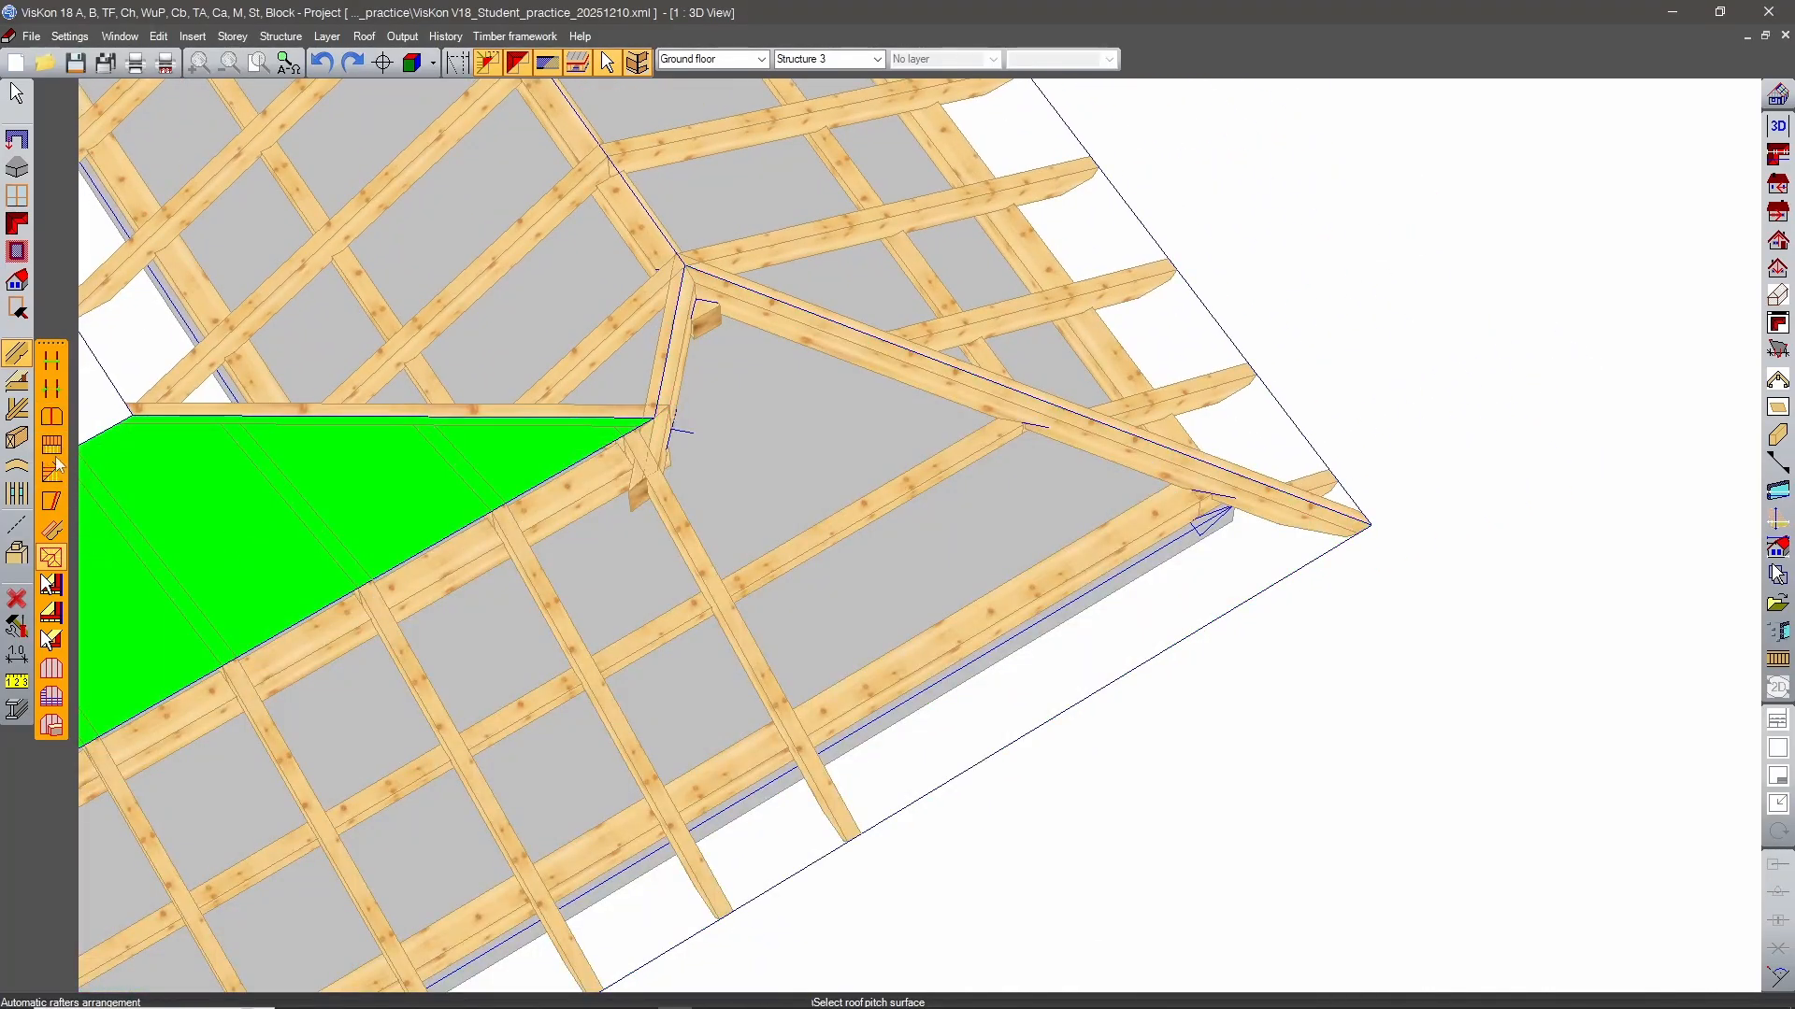
click(51, 388)
click(861, 572)
click(845, 838)
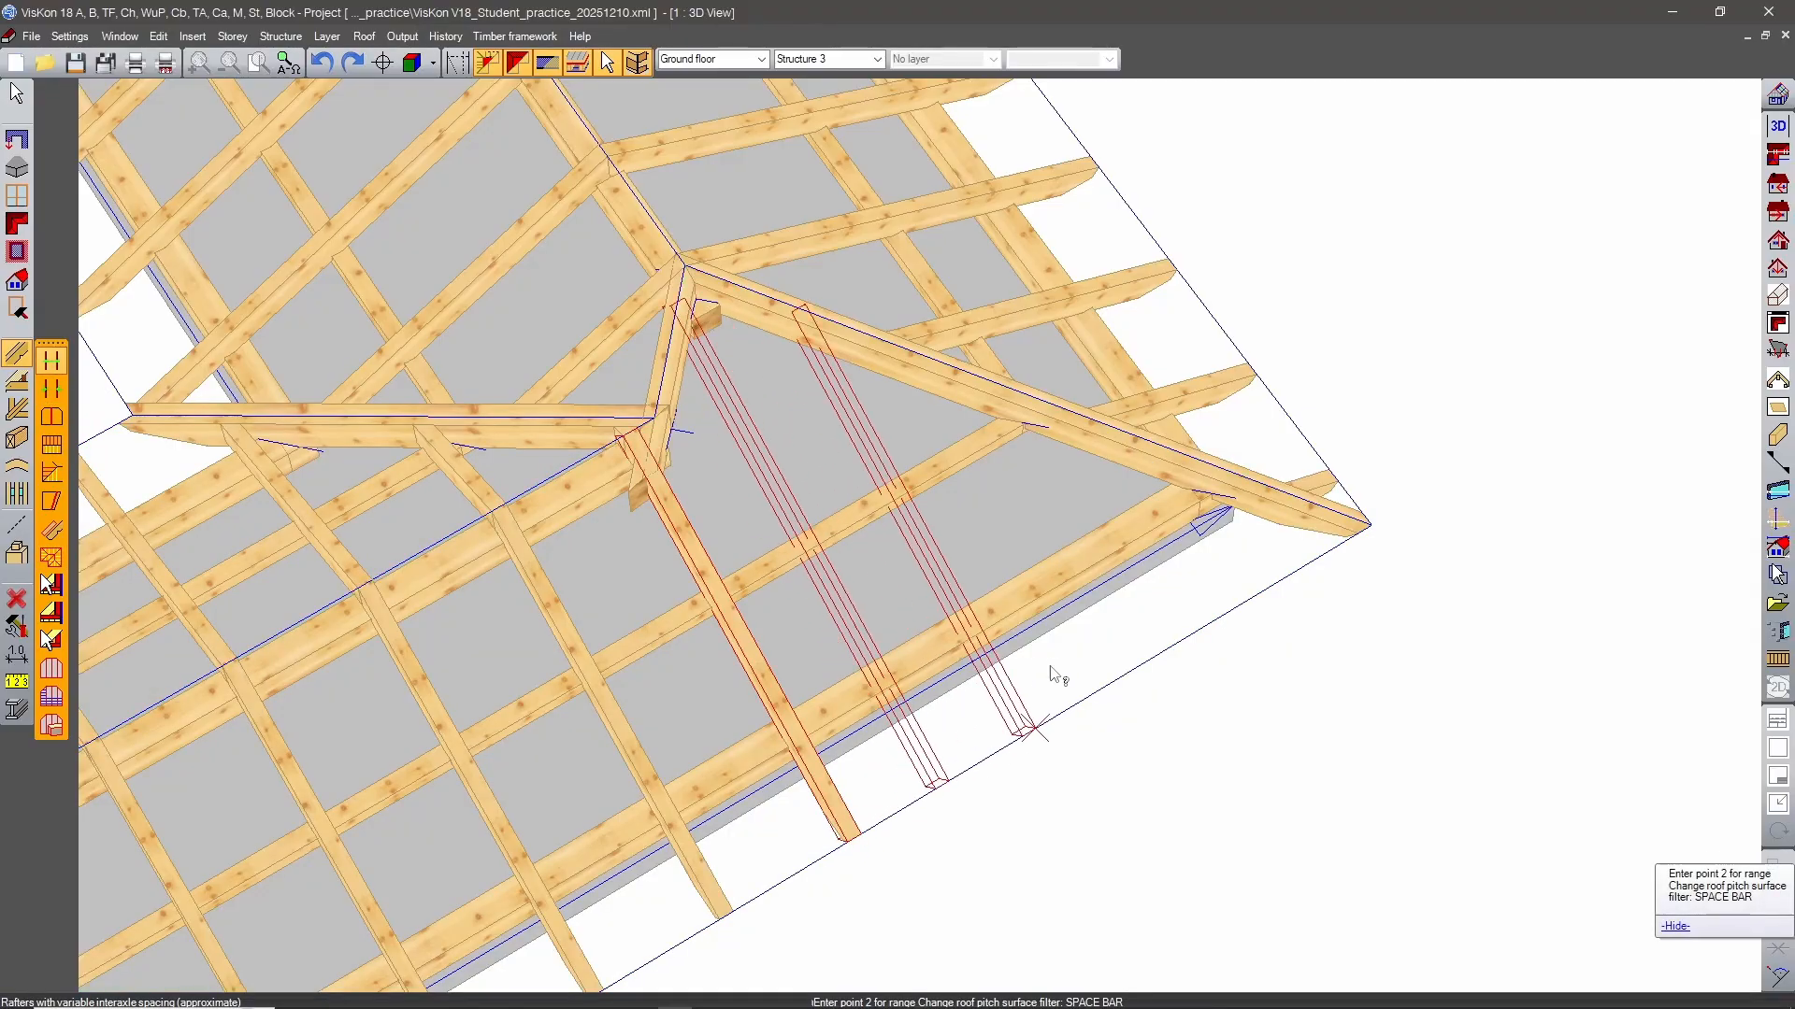
click(1320, 498)
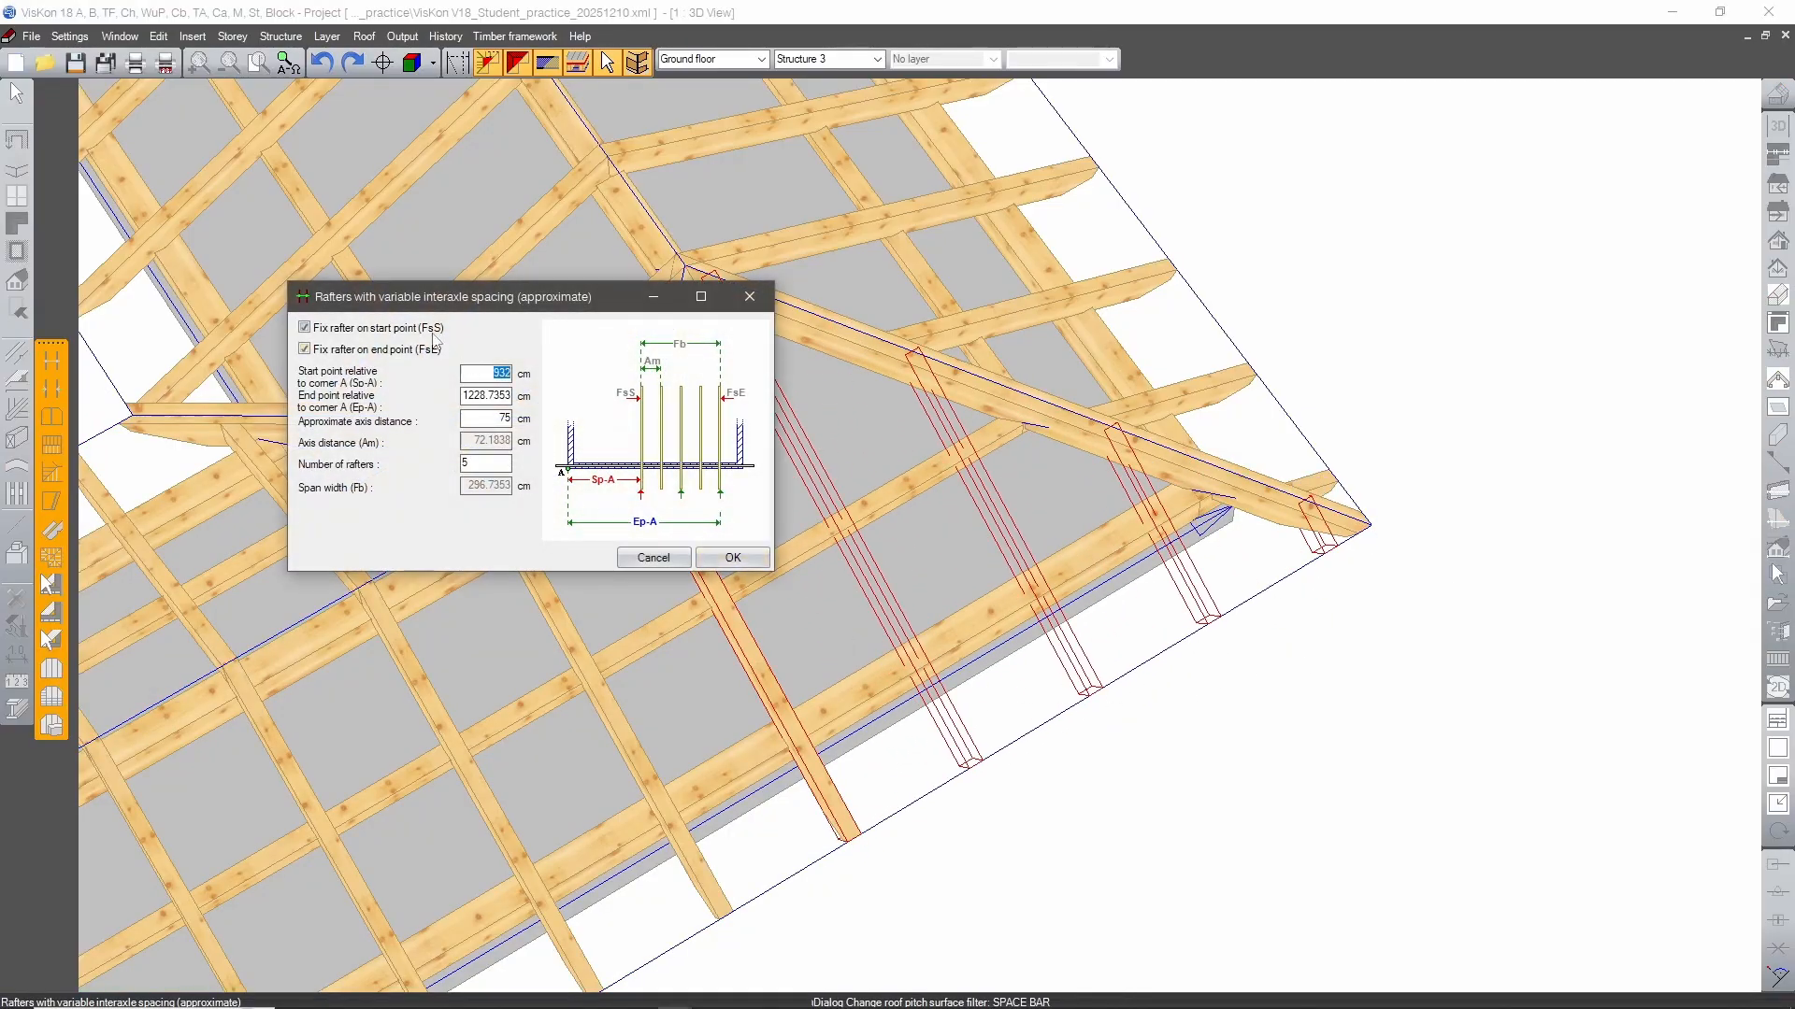
click(735, 558)
Add rafters about 75 cm apart to the right section's outer pitch at the back-right corner, end point 1150 cm, start not fixed.
scroll(1085, 669, down, 5)
middle_drag(1230, 367, 841, 837)
scroll(1029, 687, up, 5)
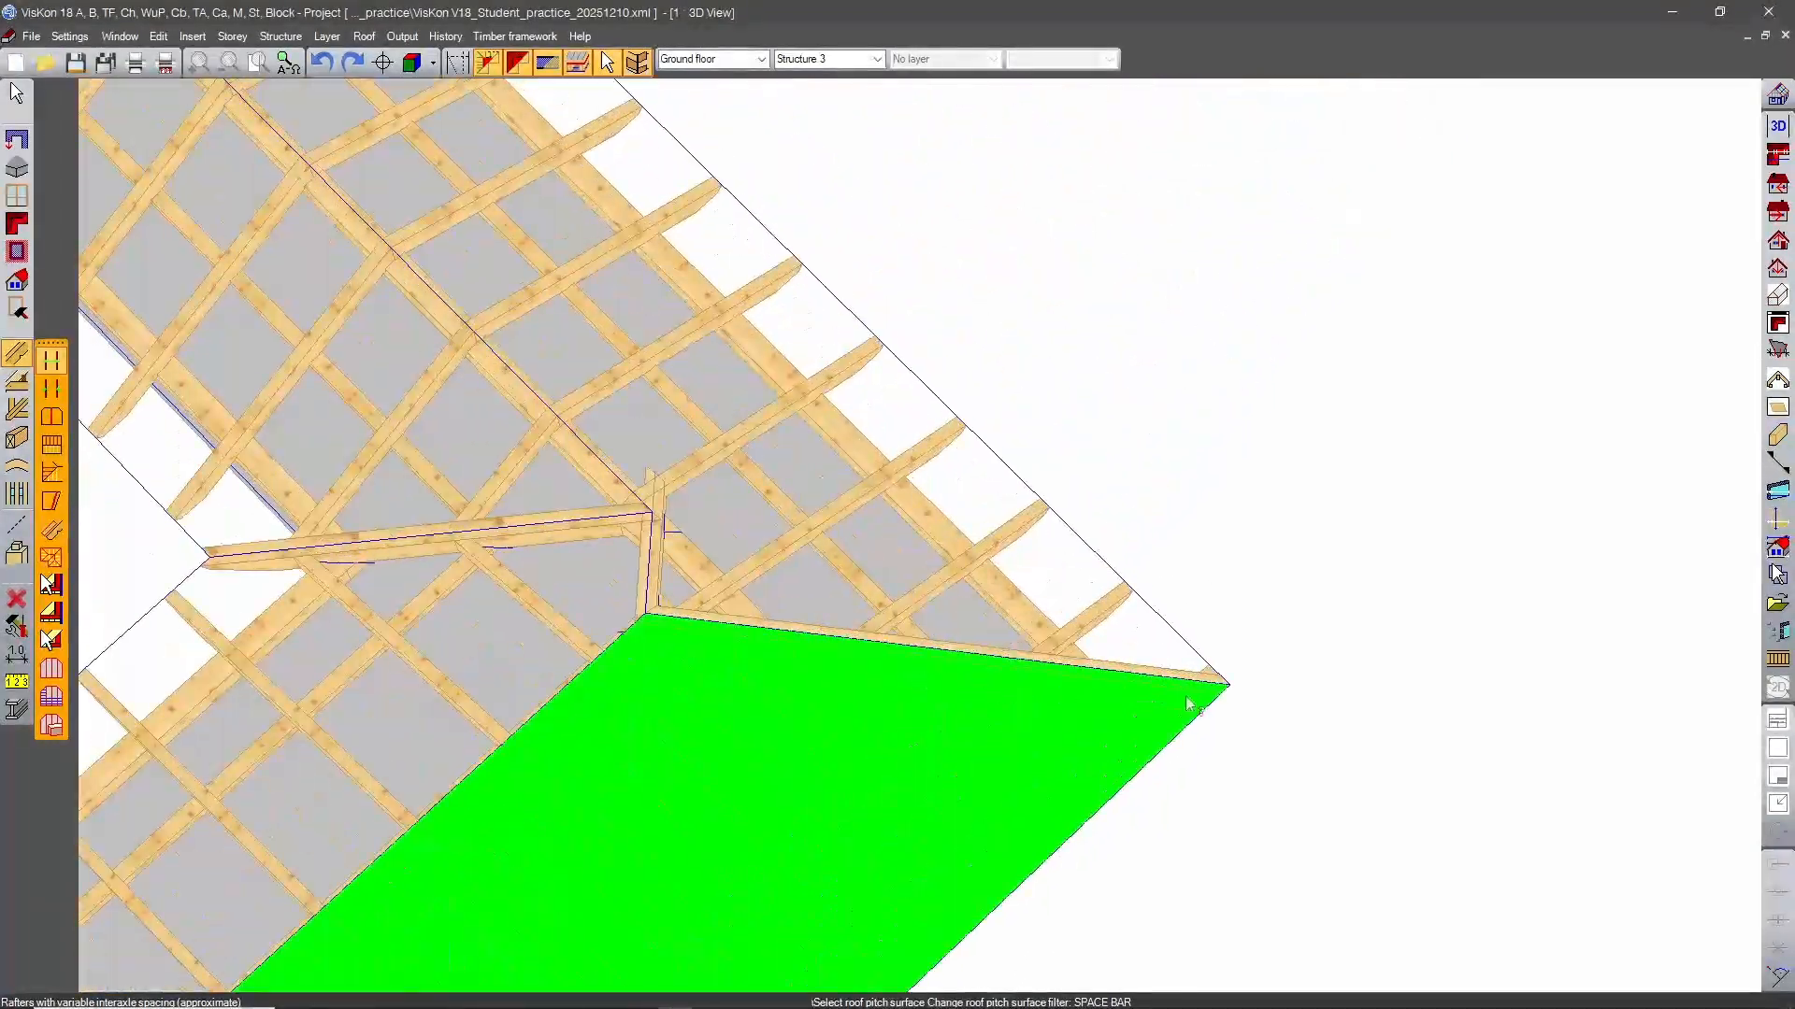
middle_drag(1159, 748, 1072, 577)
click(899, 659)
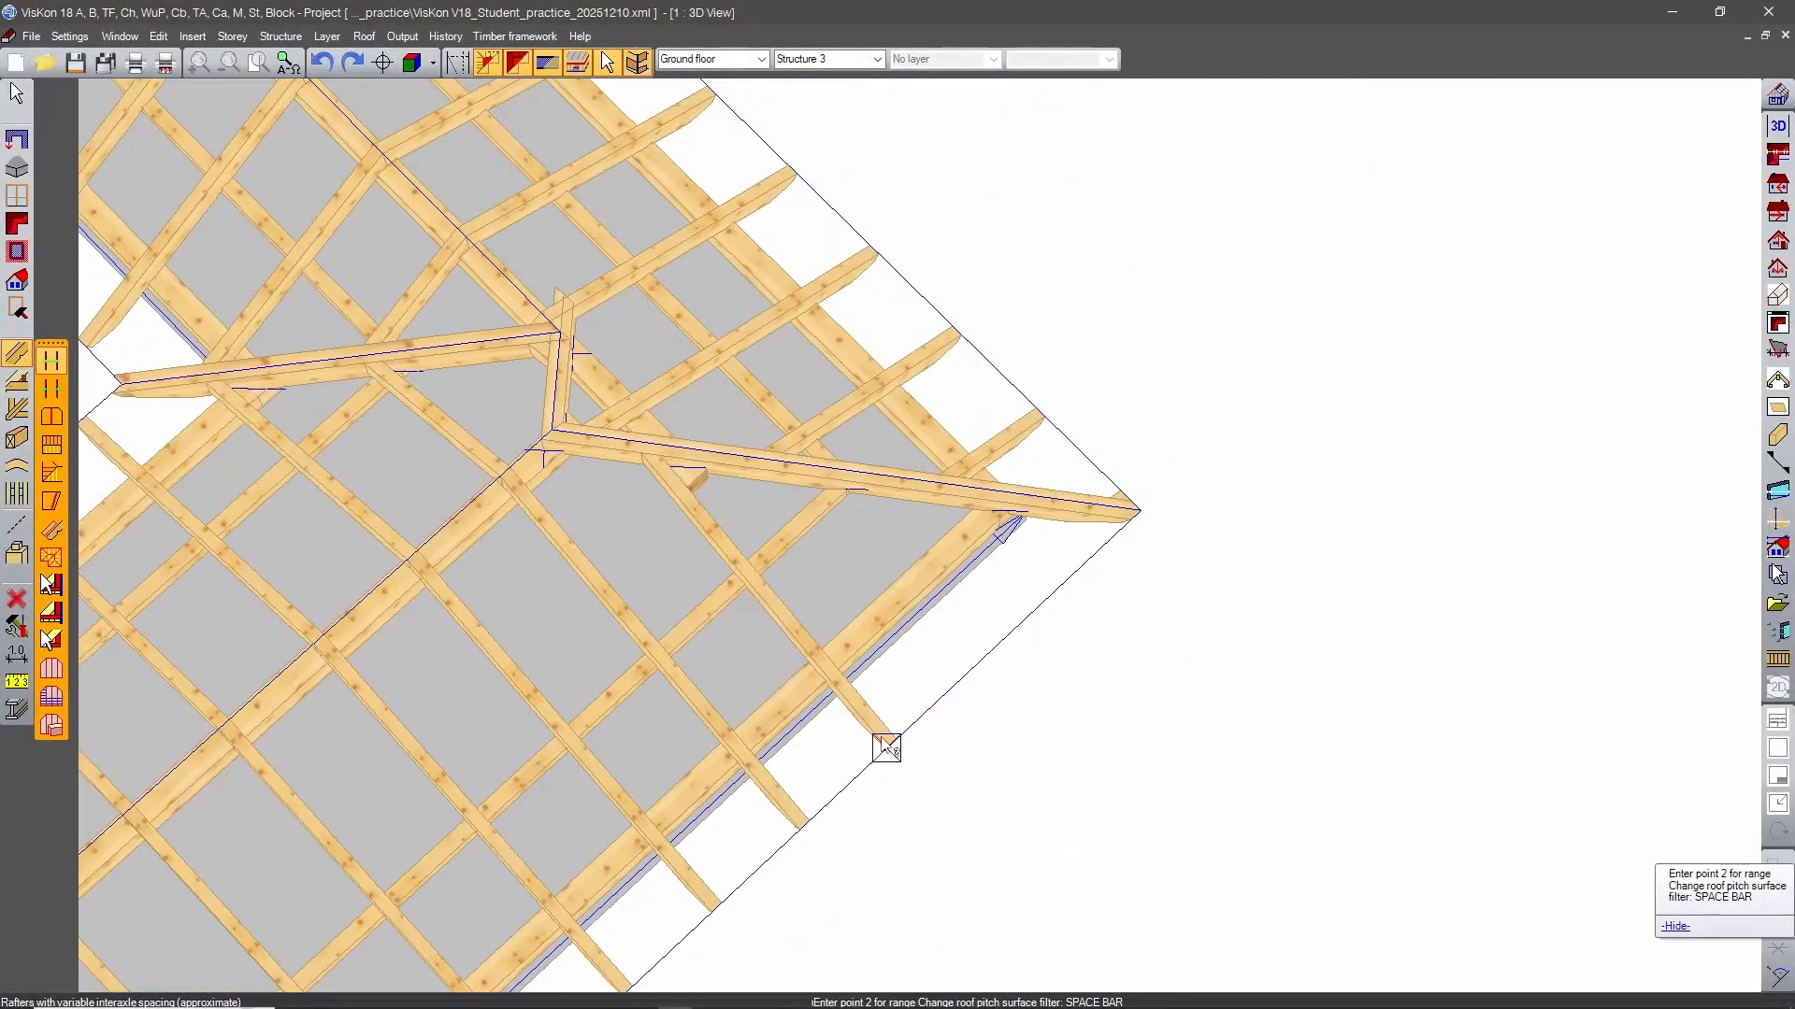
click(886, 745)
click(1128, 512)
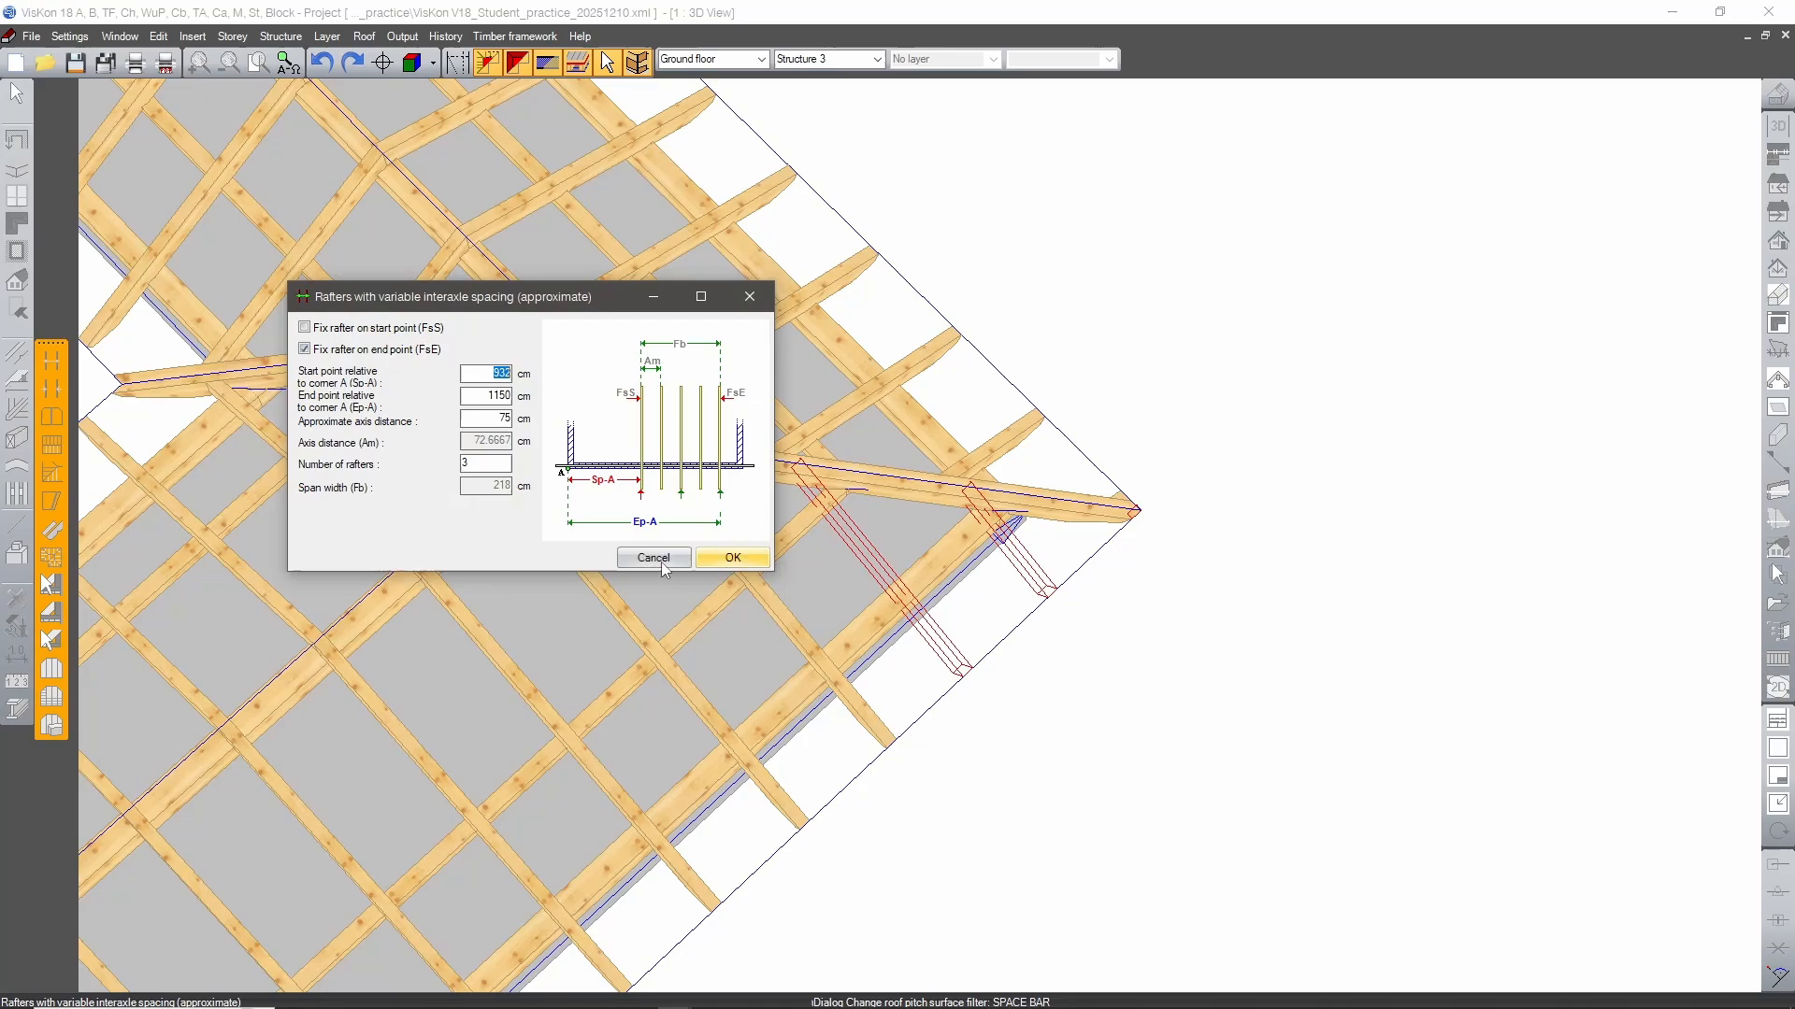
click(733, 558)
middle_drag(1173, 582, 1010, 580)
scroll(829, 533, down, 4)
key(Escape)
Place collar beams/ties on the rafters of the front wing and the right section.
middle_drag(829, 703, 942, 707)
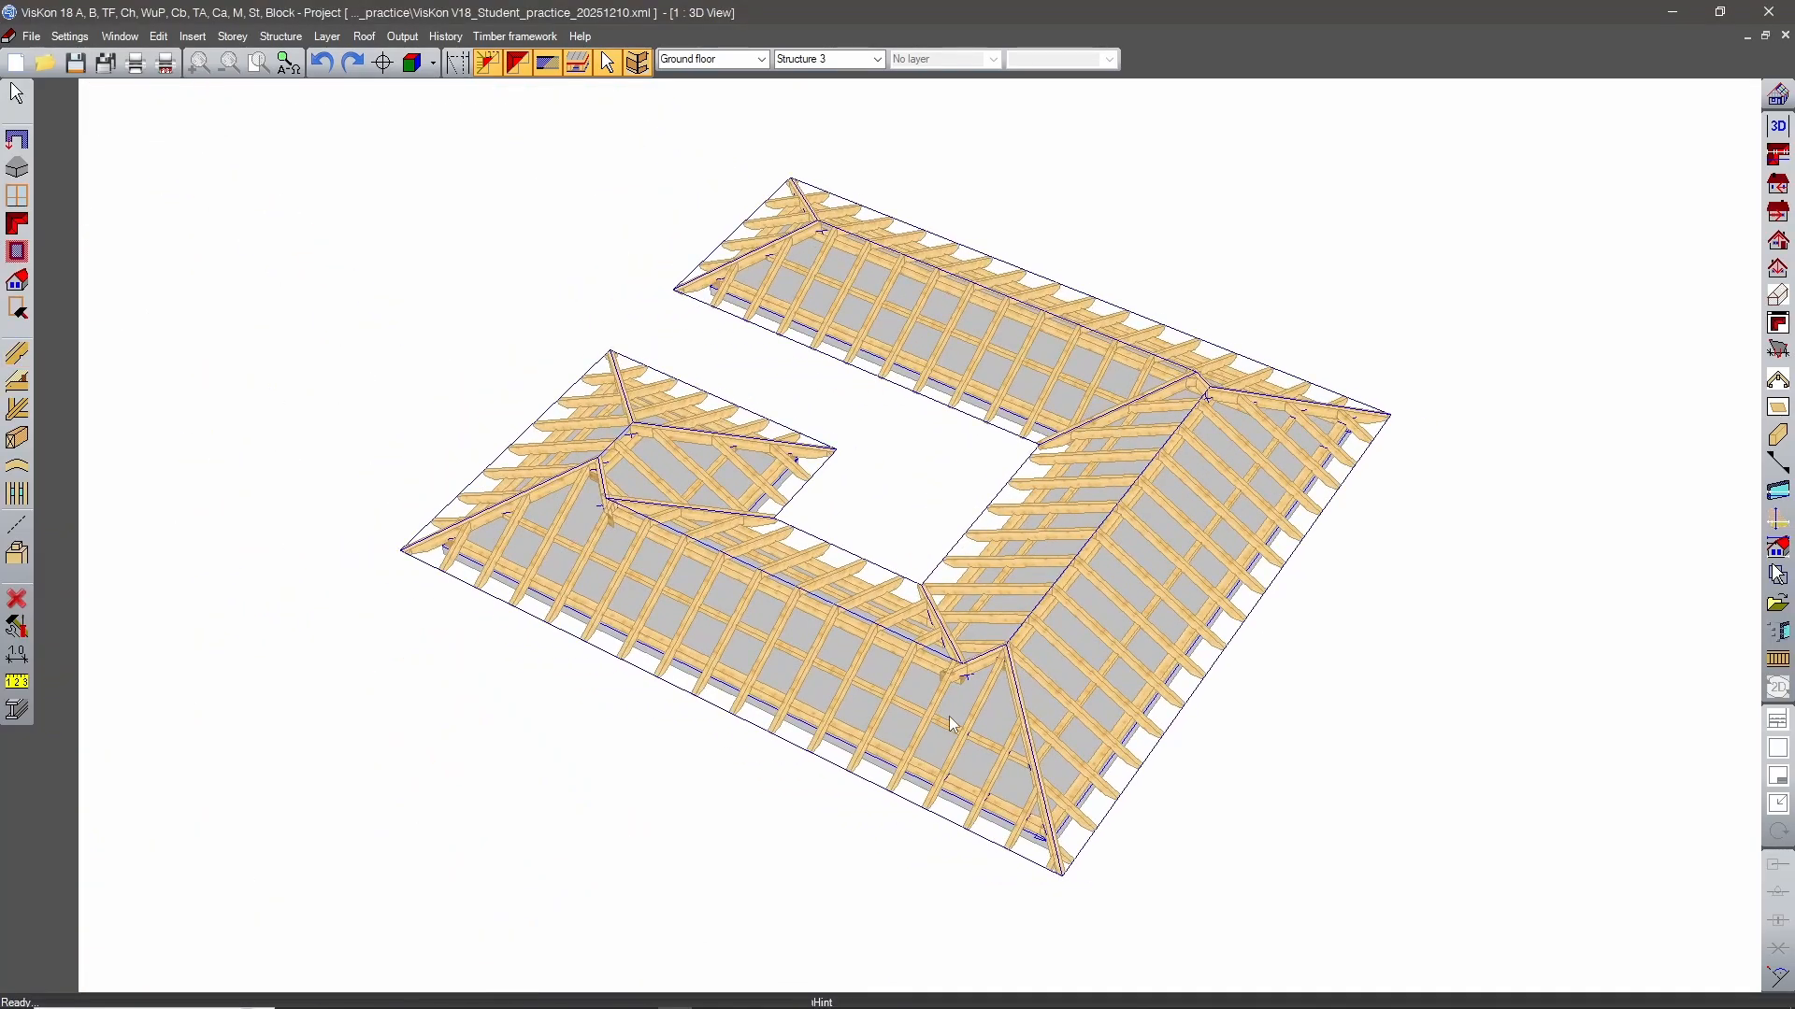
scroll(910, 719, up, 4)
middle_drag(906, 719, 1152, 472)
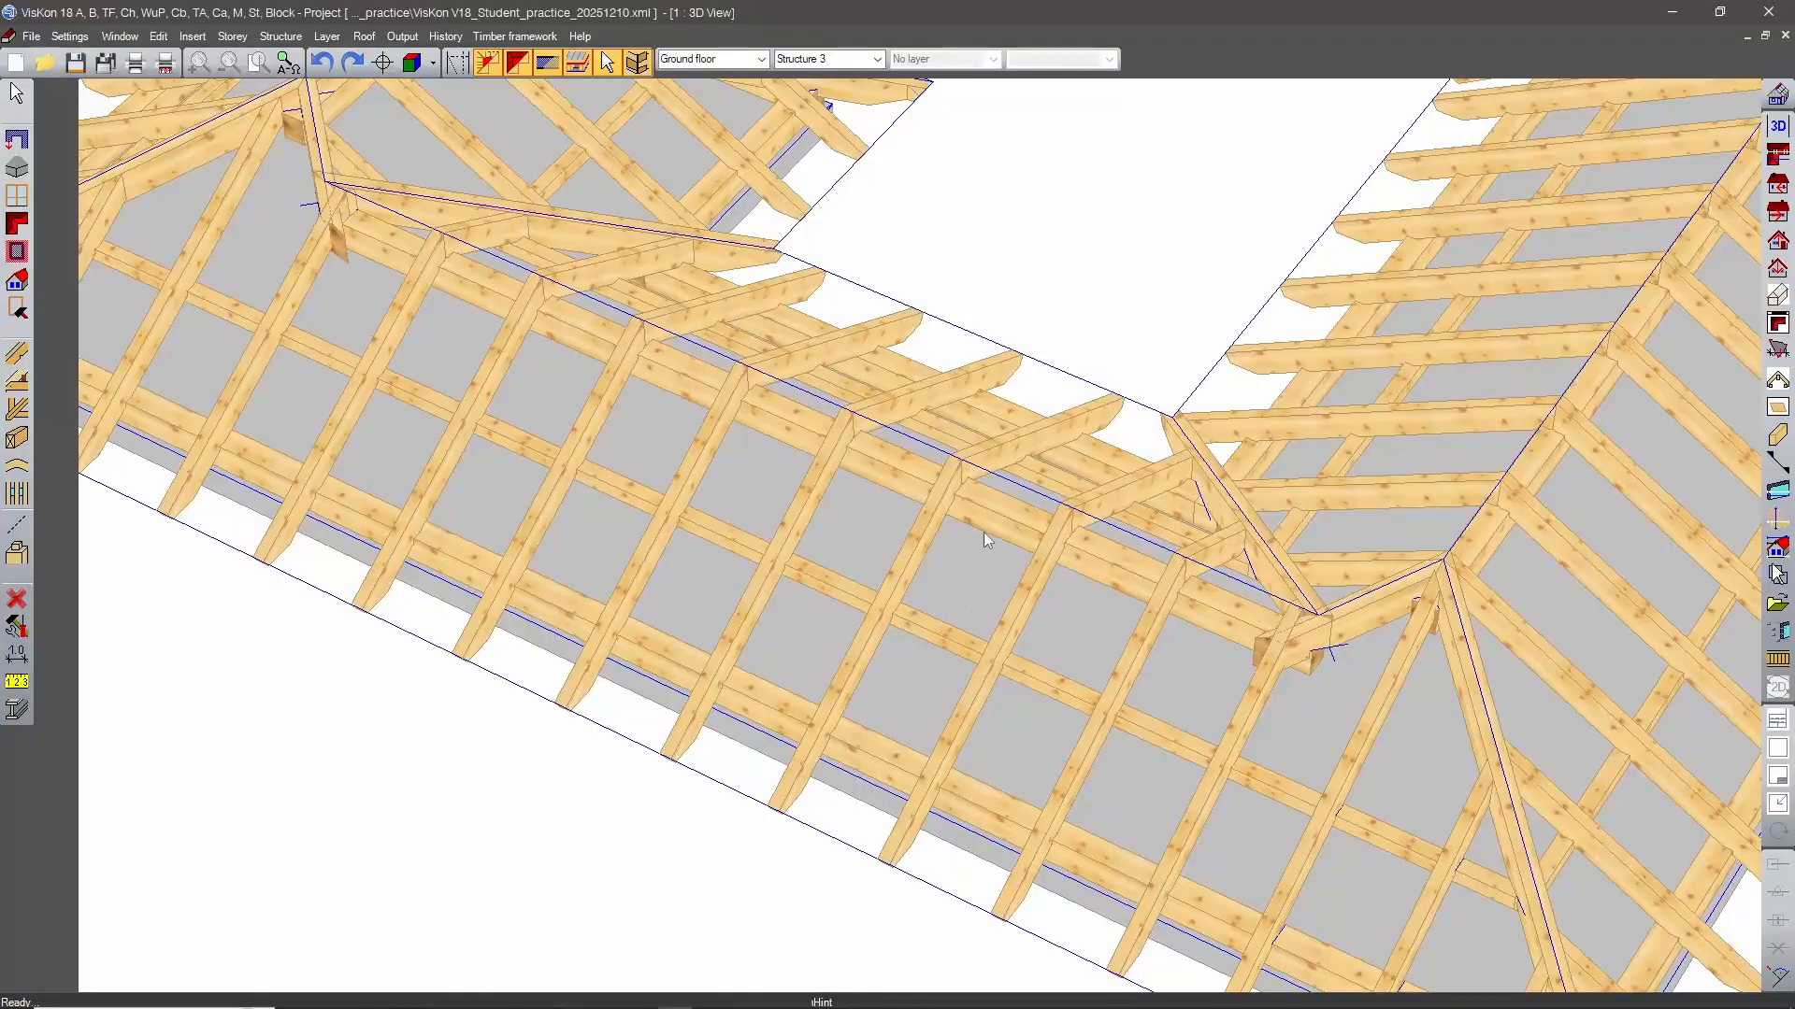
scroll(888, 610, down, 4)
middle_drag(917, 609, 1173, 665)
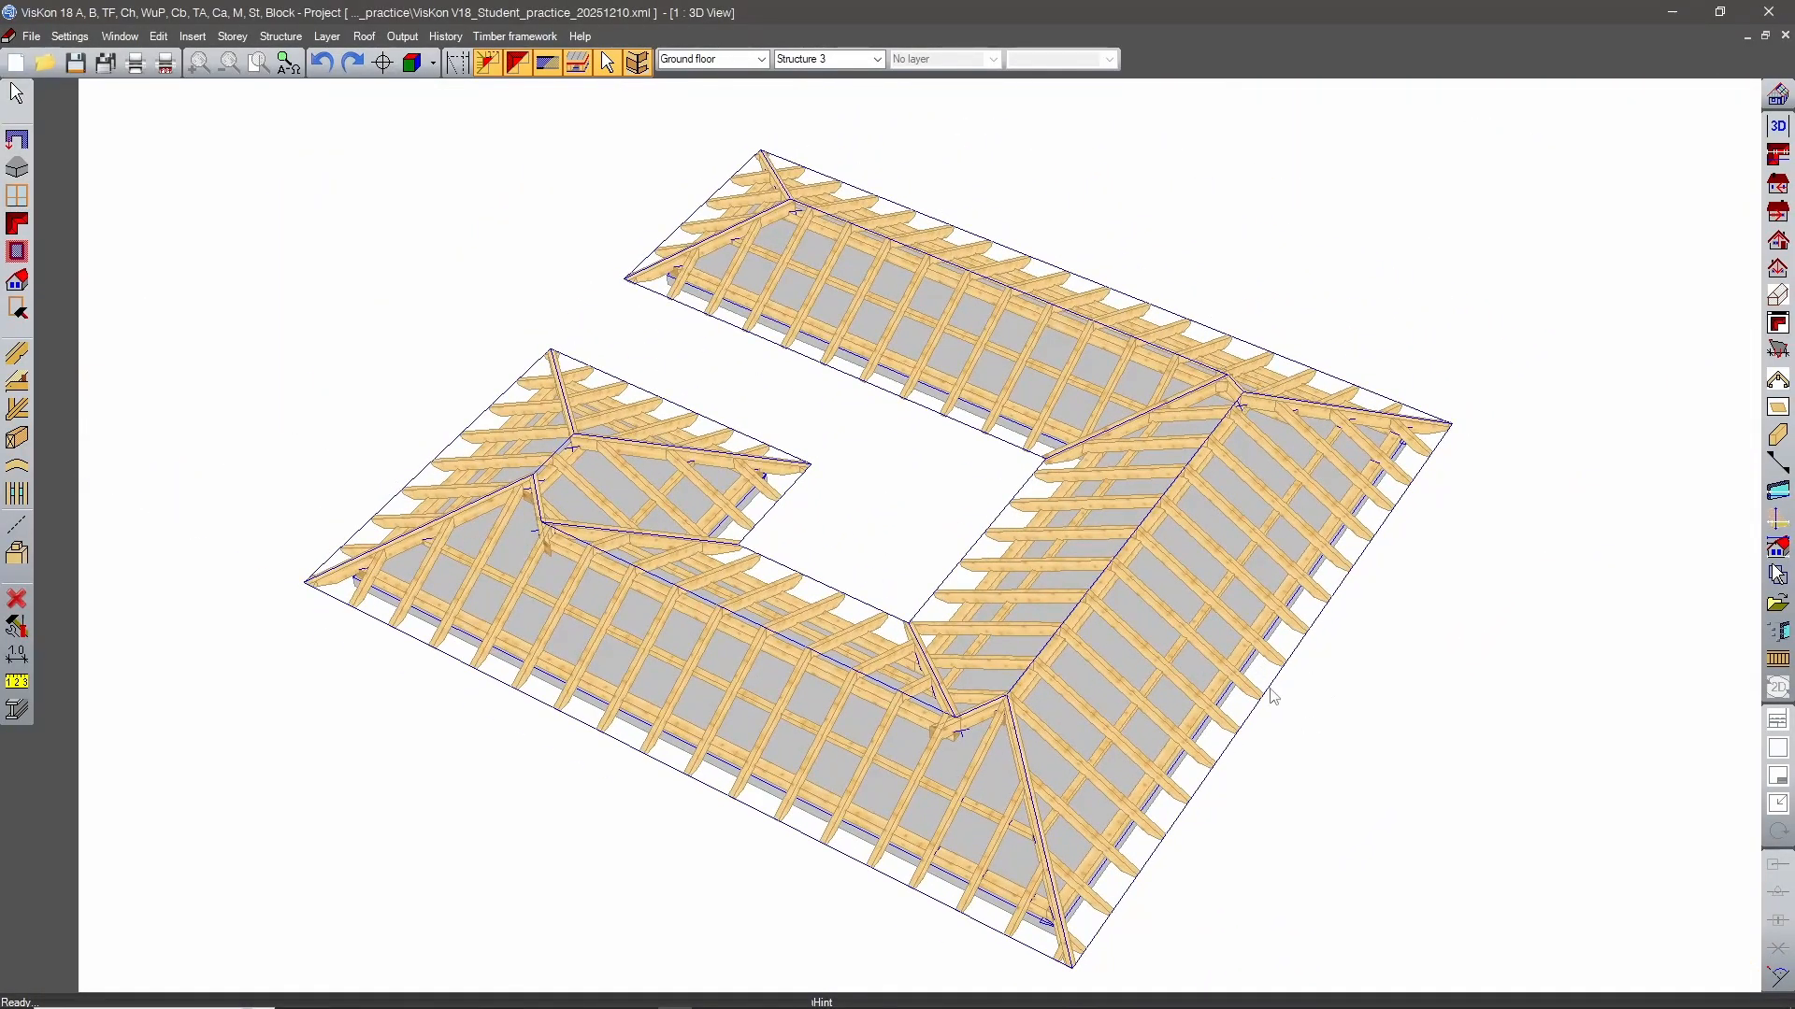
click(19, 385)
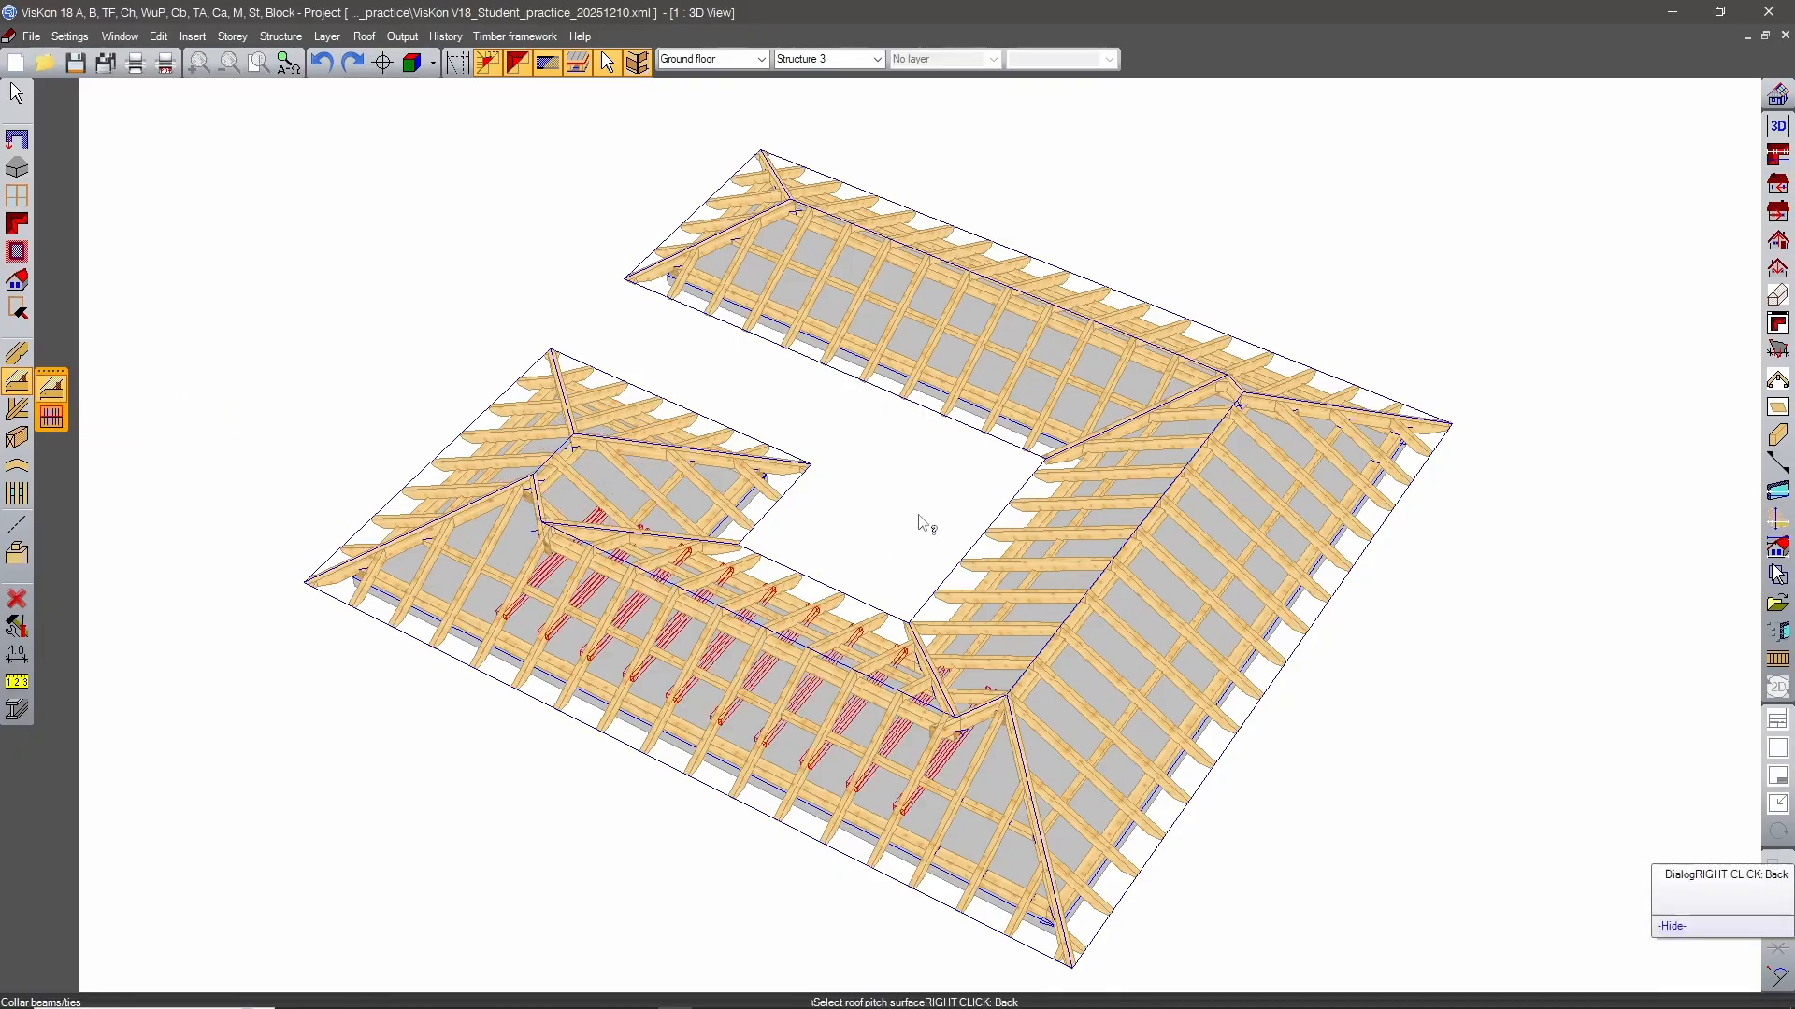
middle_drag(605, 691, 343, 738)
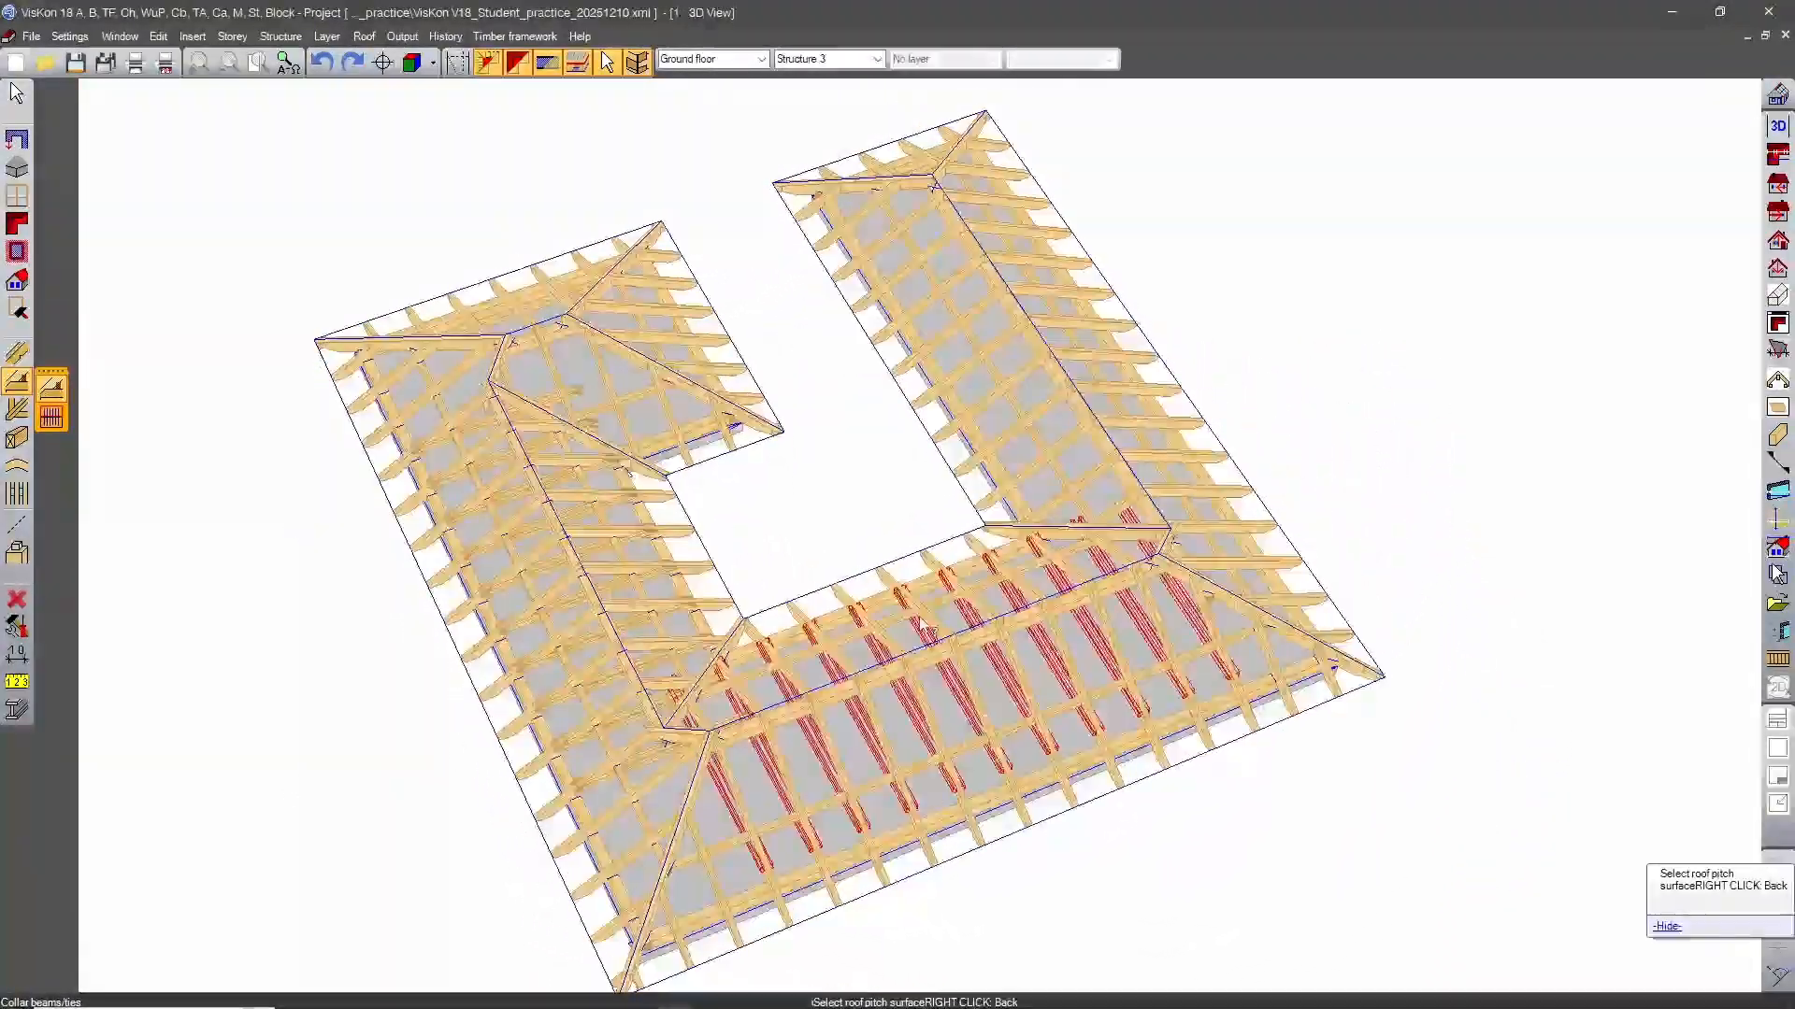
click(972, 657)
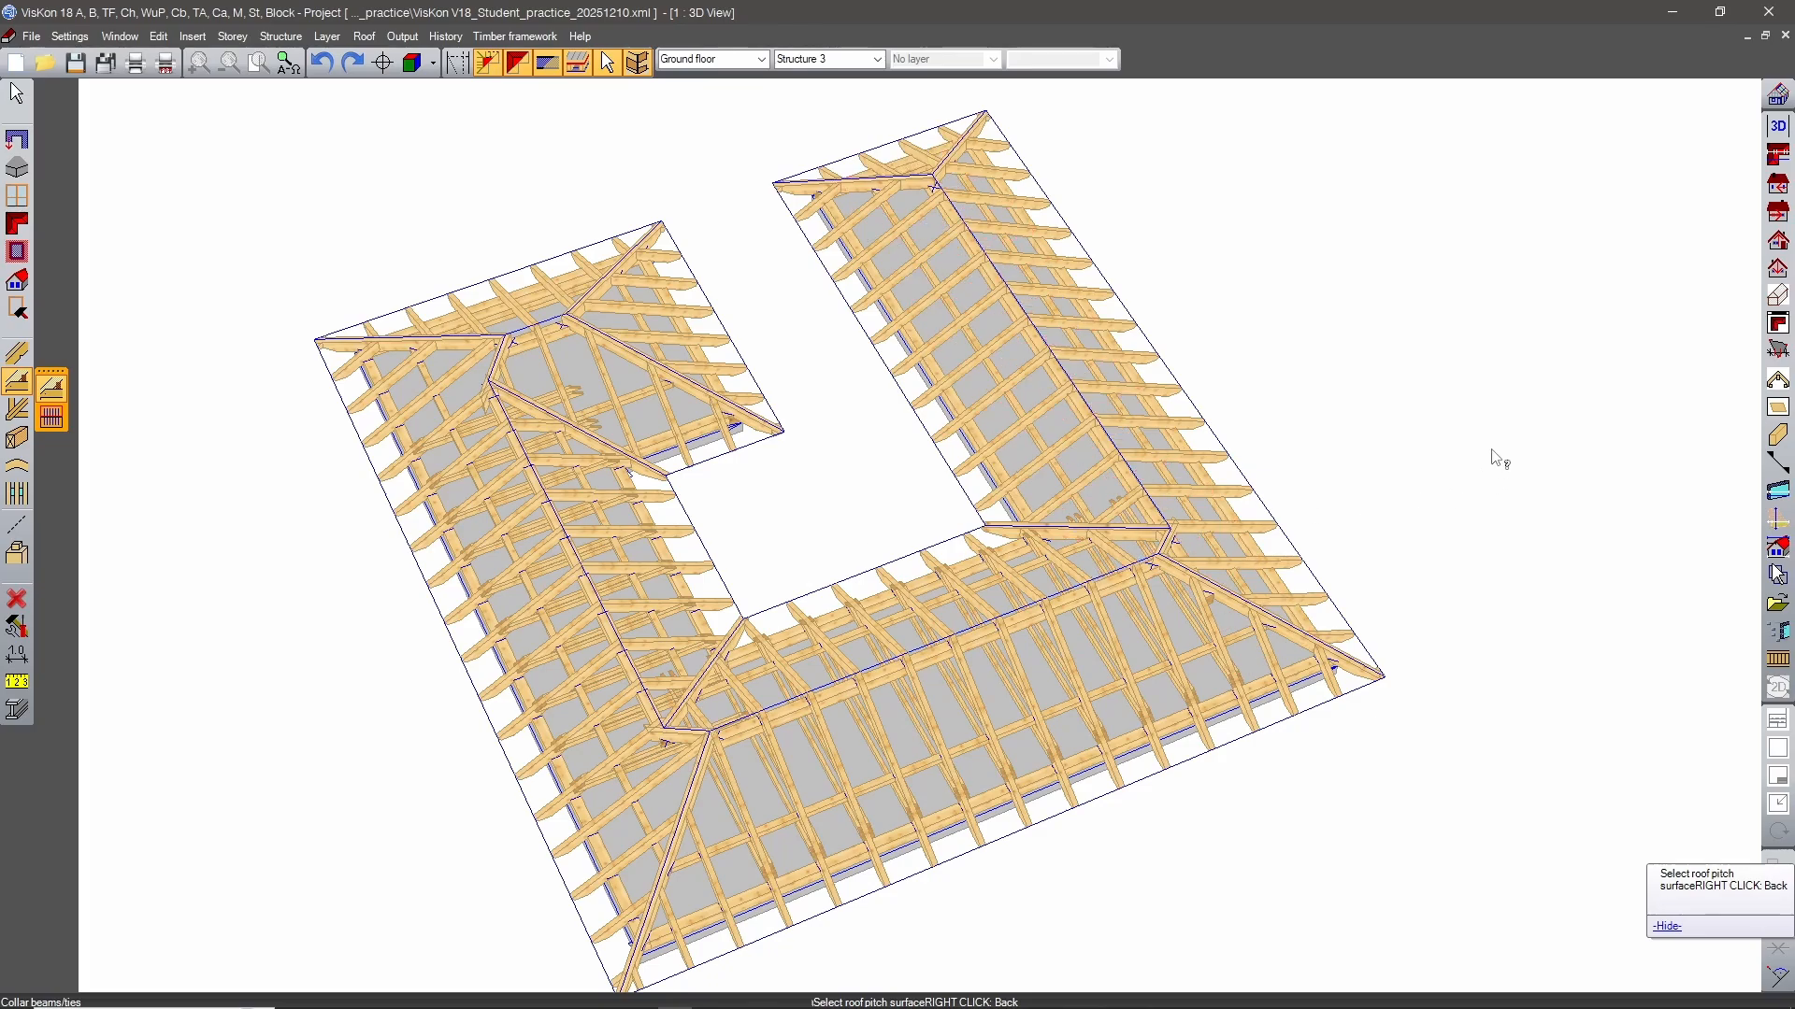
Place collar beams/ties on the rafters of the back wing and the front-left block.
middle_drag(1494, 455, 1285, 432)
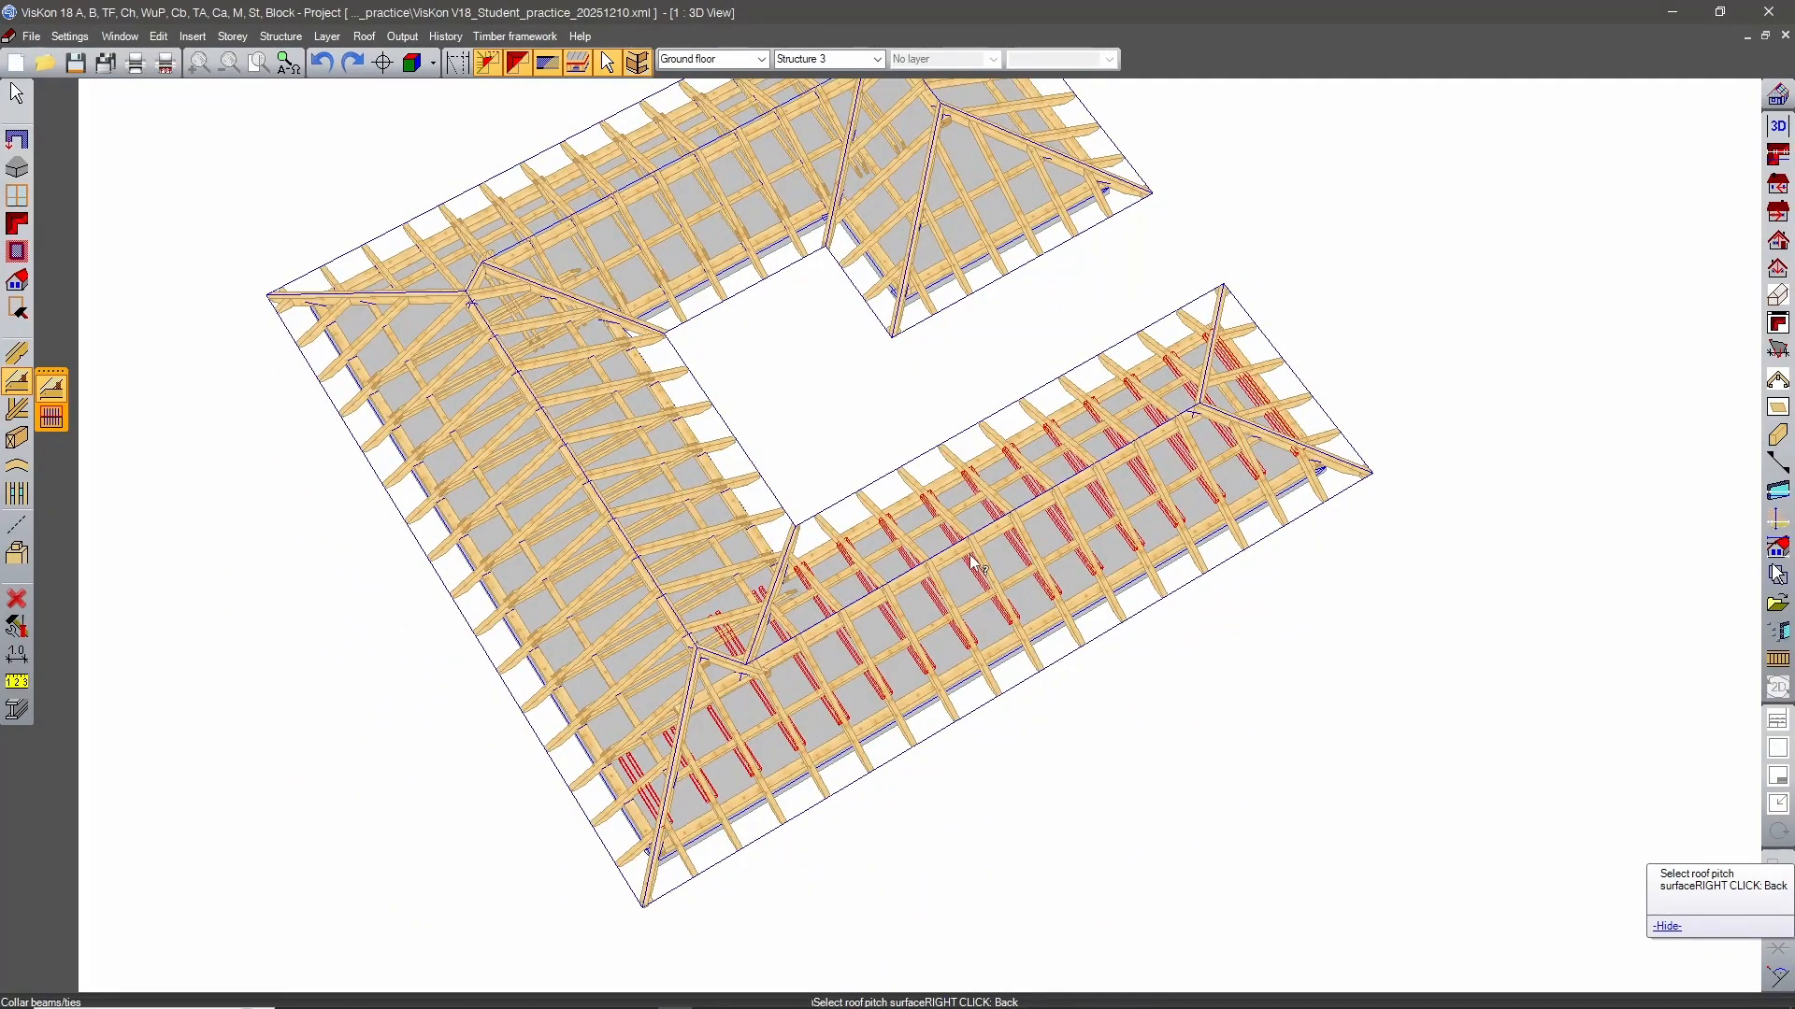
click(996, 555)
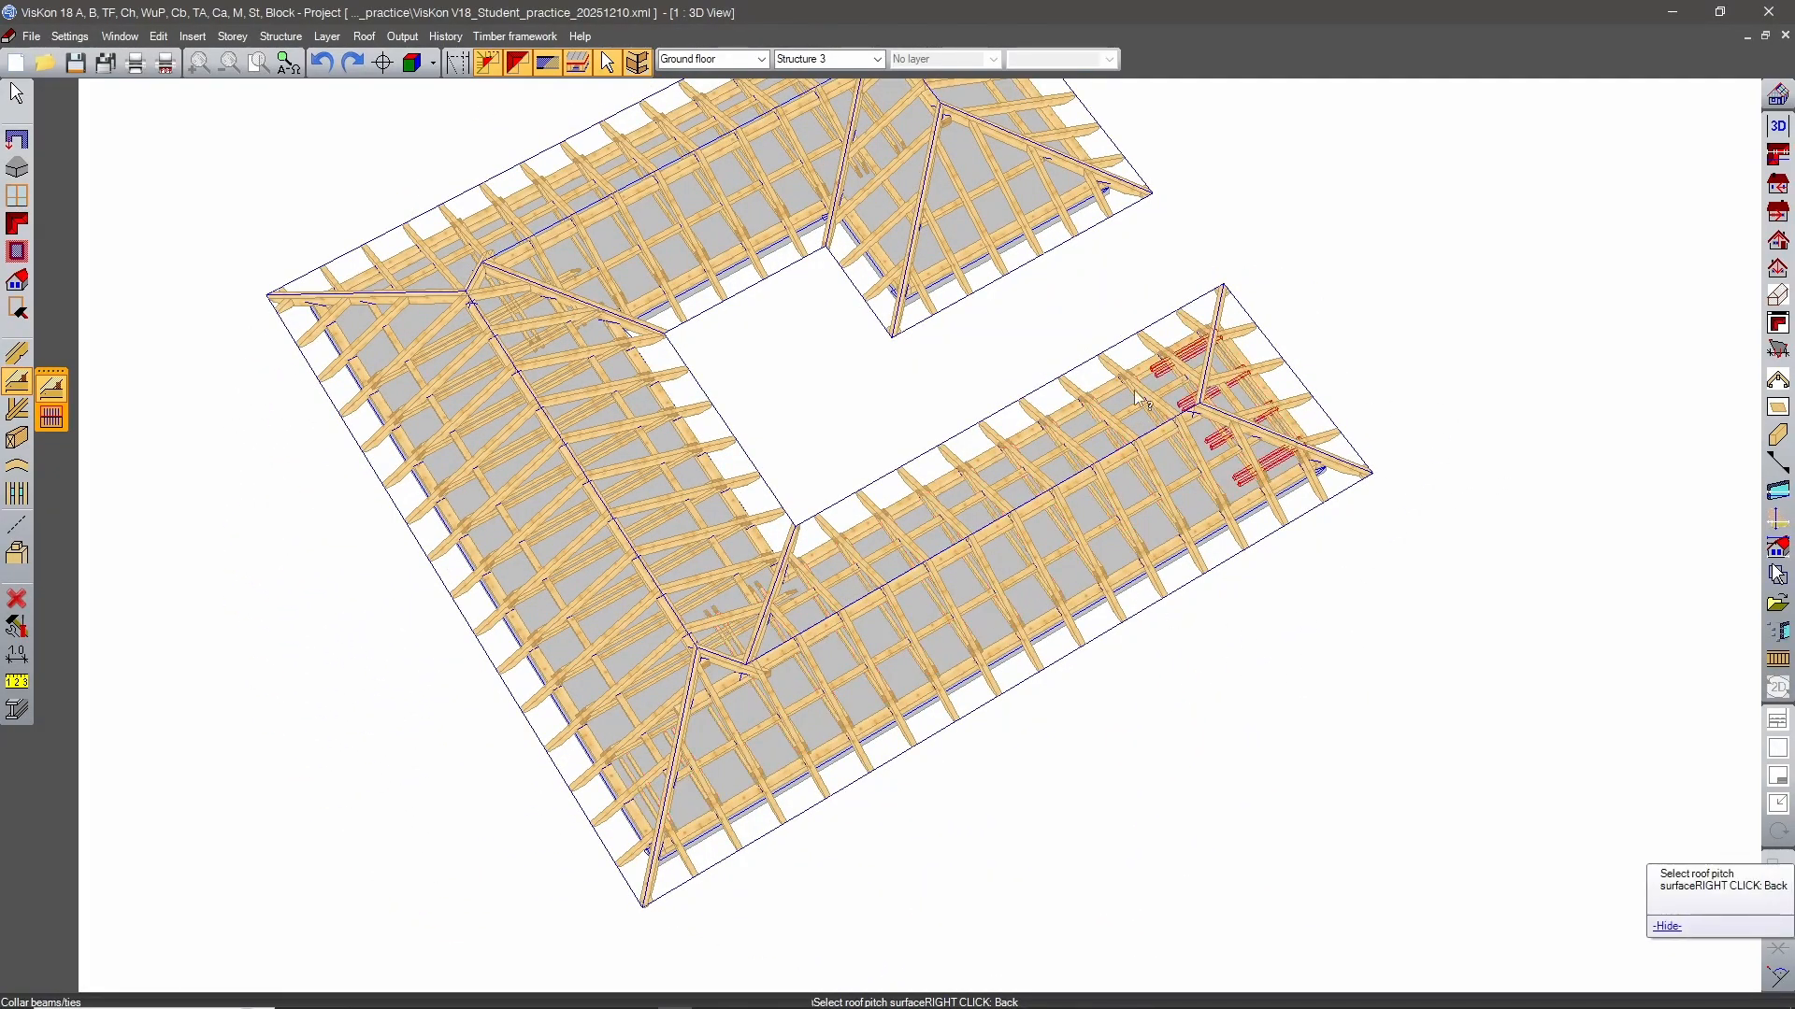
middle_drag(1294, 416, 935, 447)
click(1346, 467)
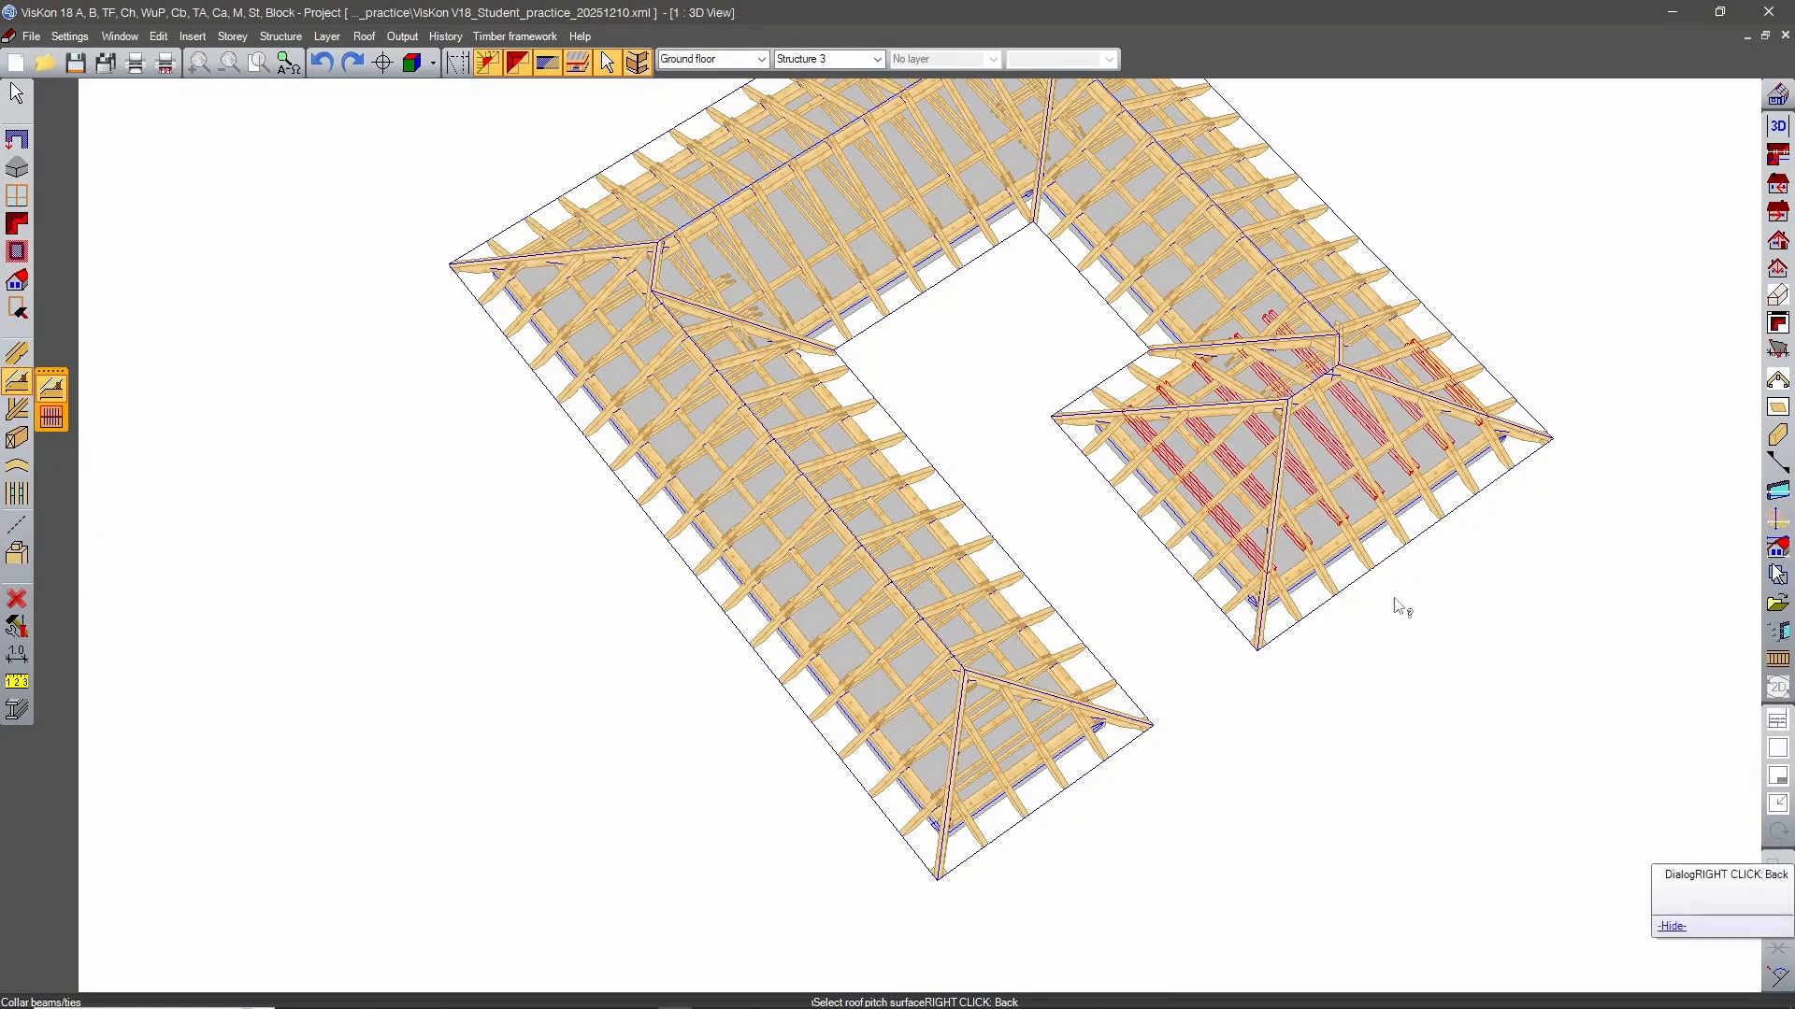
Examine the collar beams around the front-left block's hips, valley and ridge joints for misplaced pieces.
middle_drag(1439, 715, 950, 652)
scroll(841, 525, up, 6)
scroll(950, 652, down, 4)
middle_drag(972, 537, 991, 647)
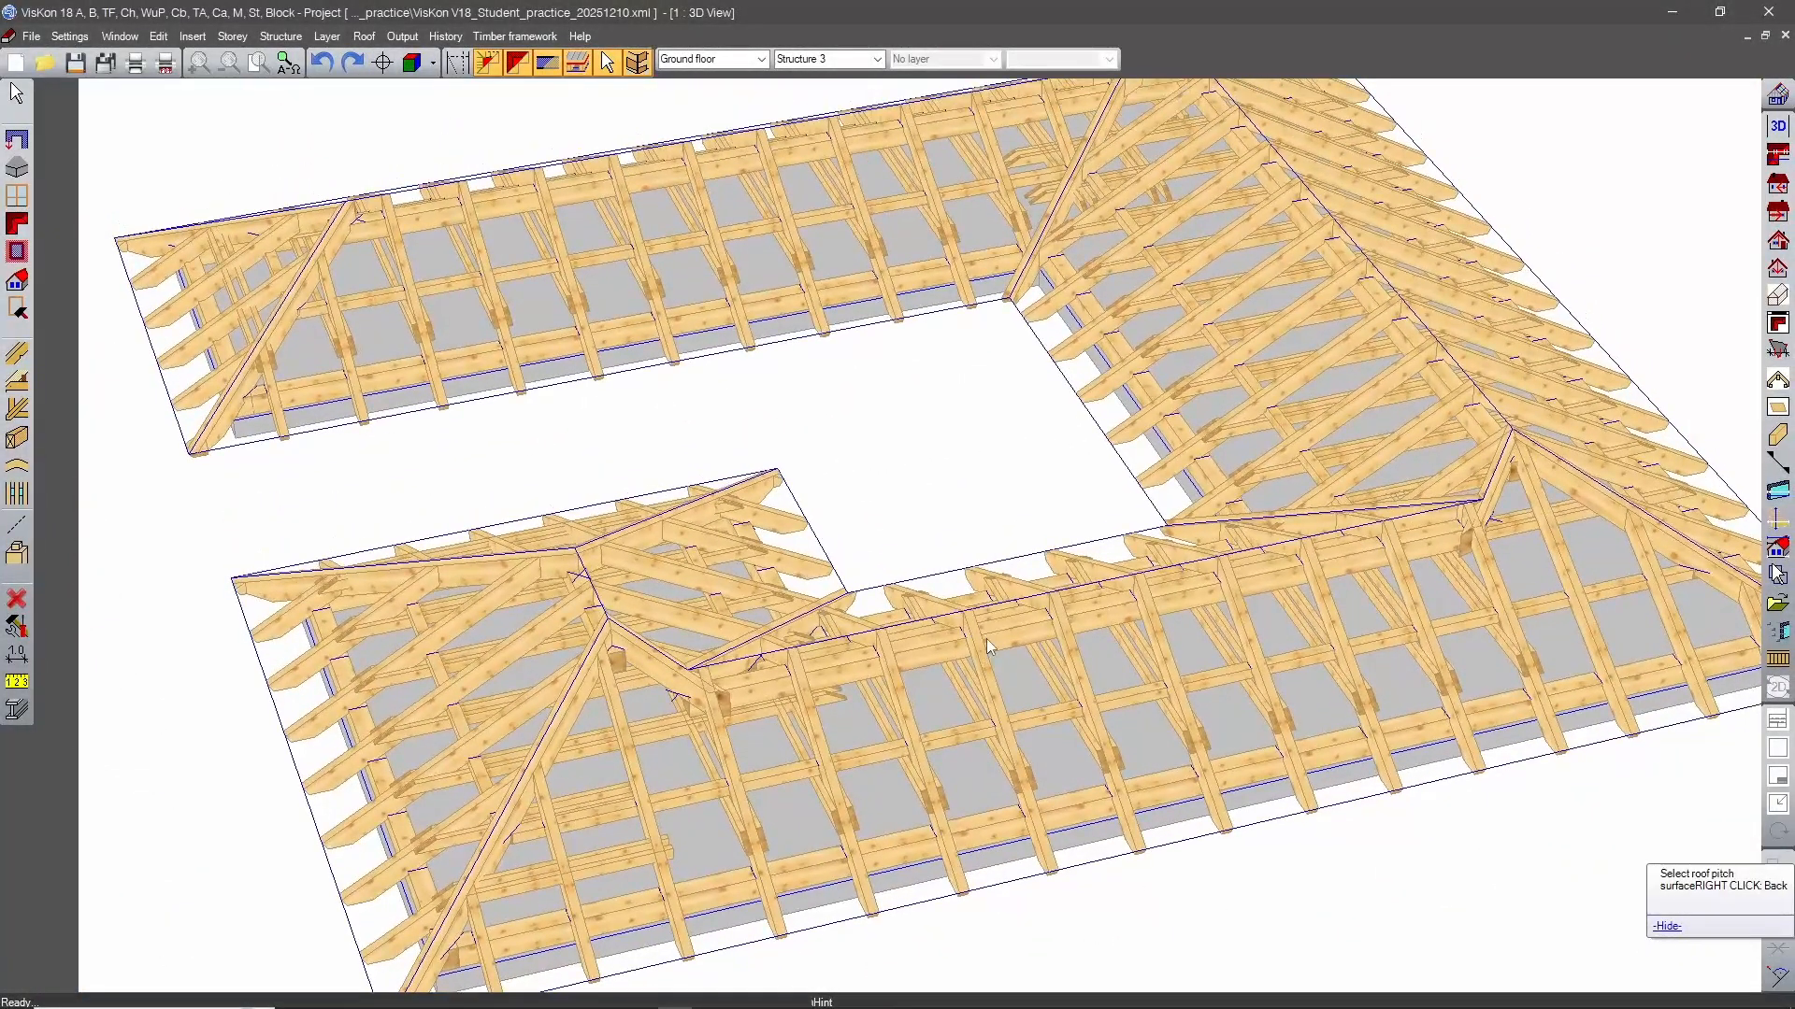
scroll(667, 833, up, 5)
middle_drag(666, 833, 561, 705)
middle_drag(350, 725, 1131, 603)
middle_drag(1482, 500, 1519, 133)
middle_drag(820, 682, 921, 603)
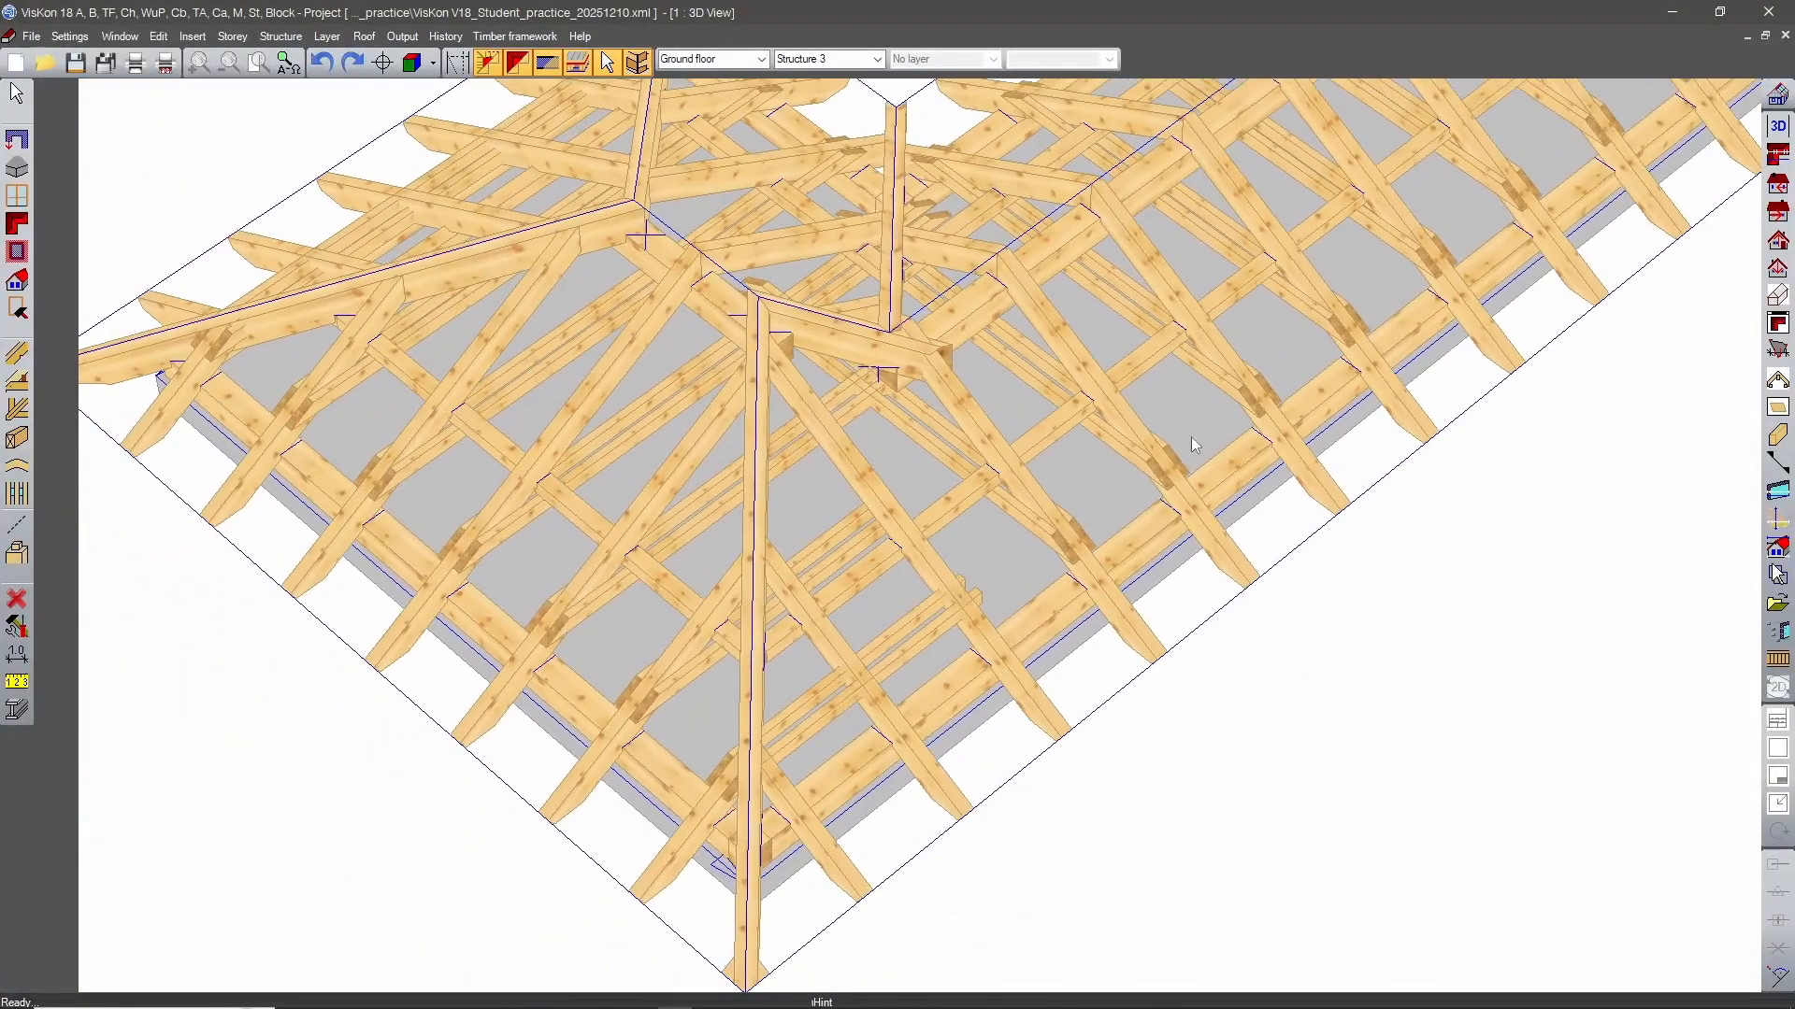
middle_drag(1191, 436, 489, 690)
scroll(488, 690, down, 2)
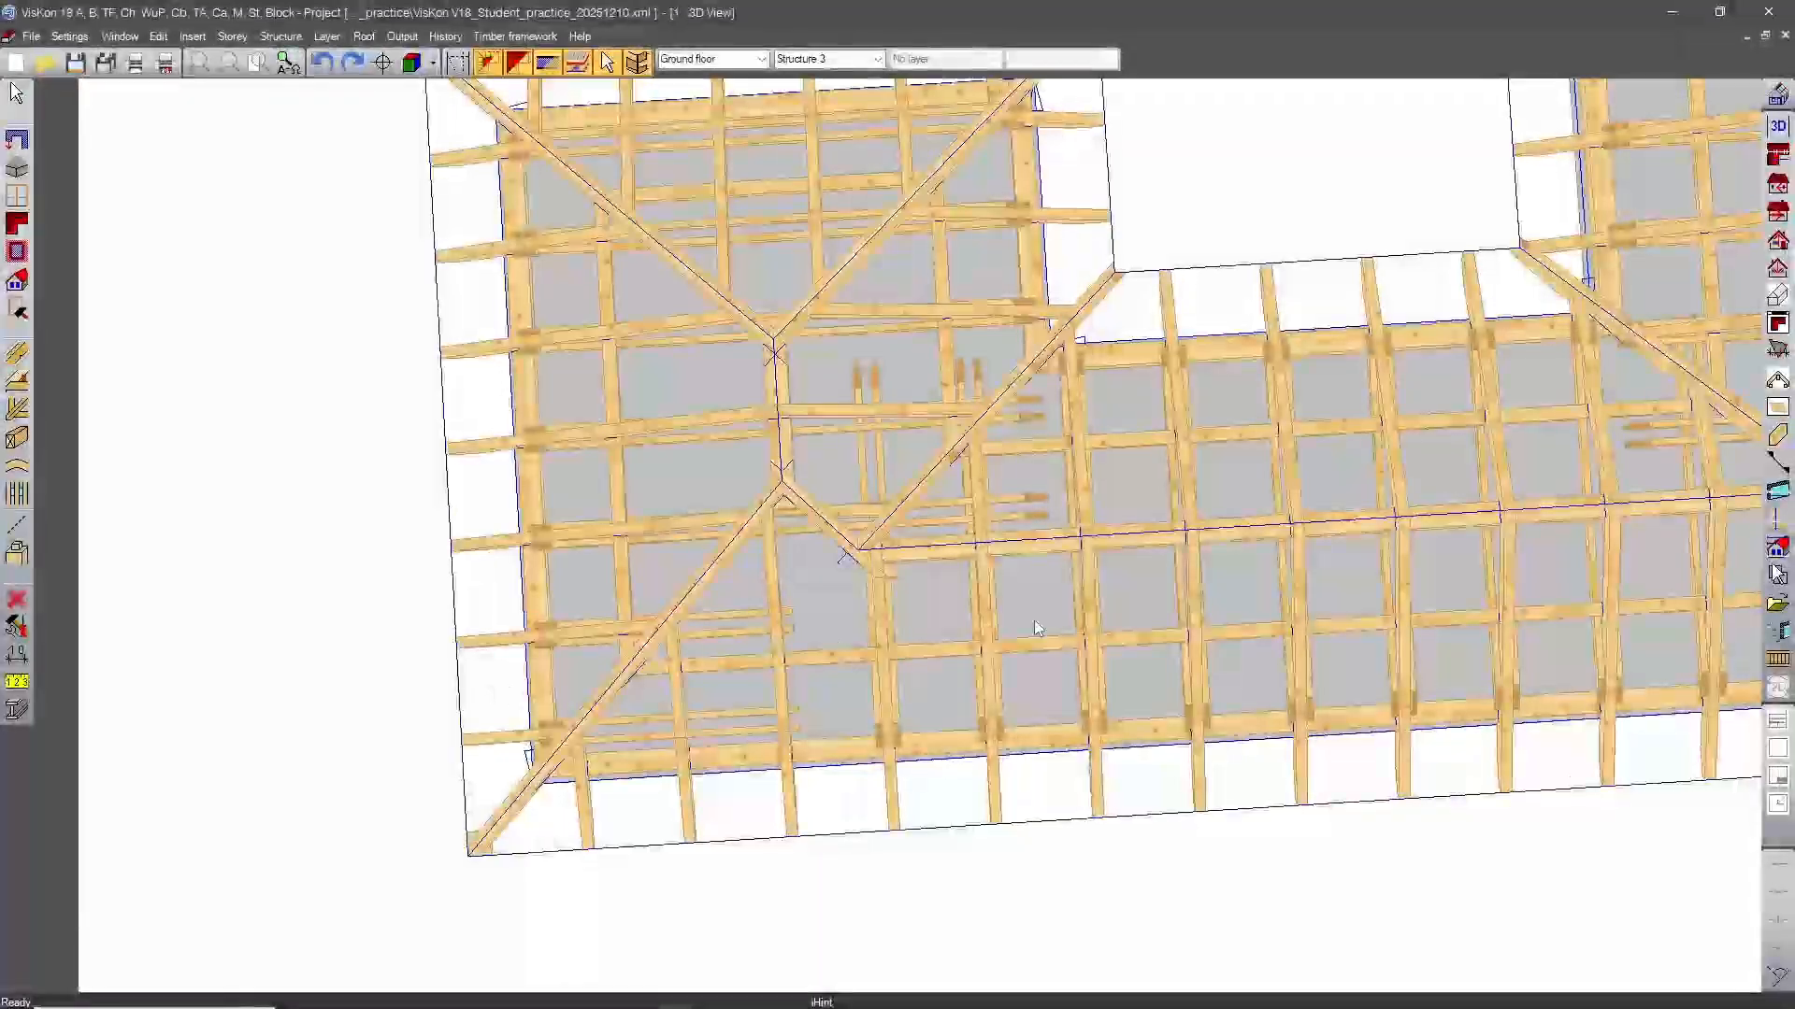
Hide the roof outlines and delete the four collar beams that cross the hip at the front-left outer corner.
scroll(888, 658, up, 2)
middle_drag(720, 696, 878, 507)
right_click(879, 507)
click(954, 518)
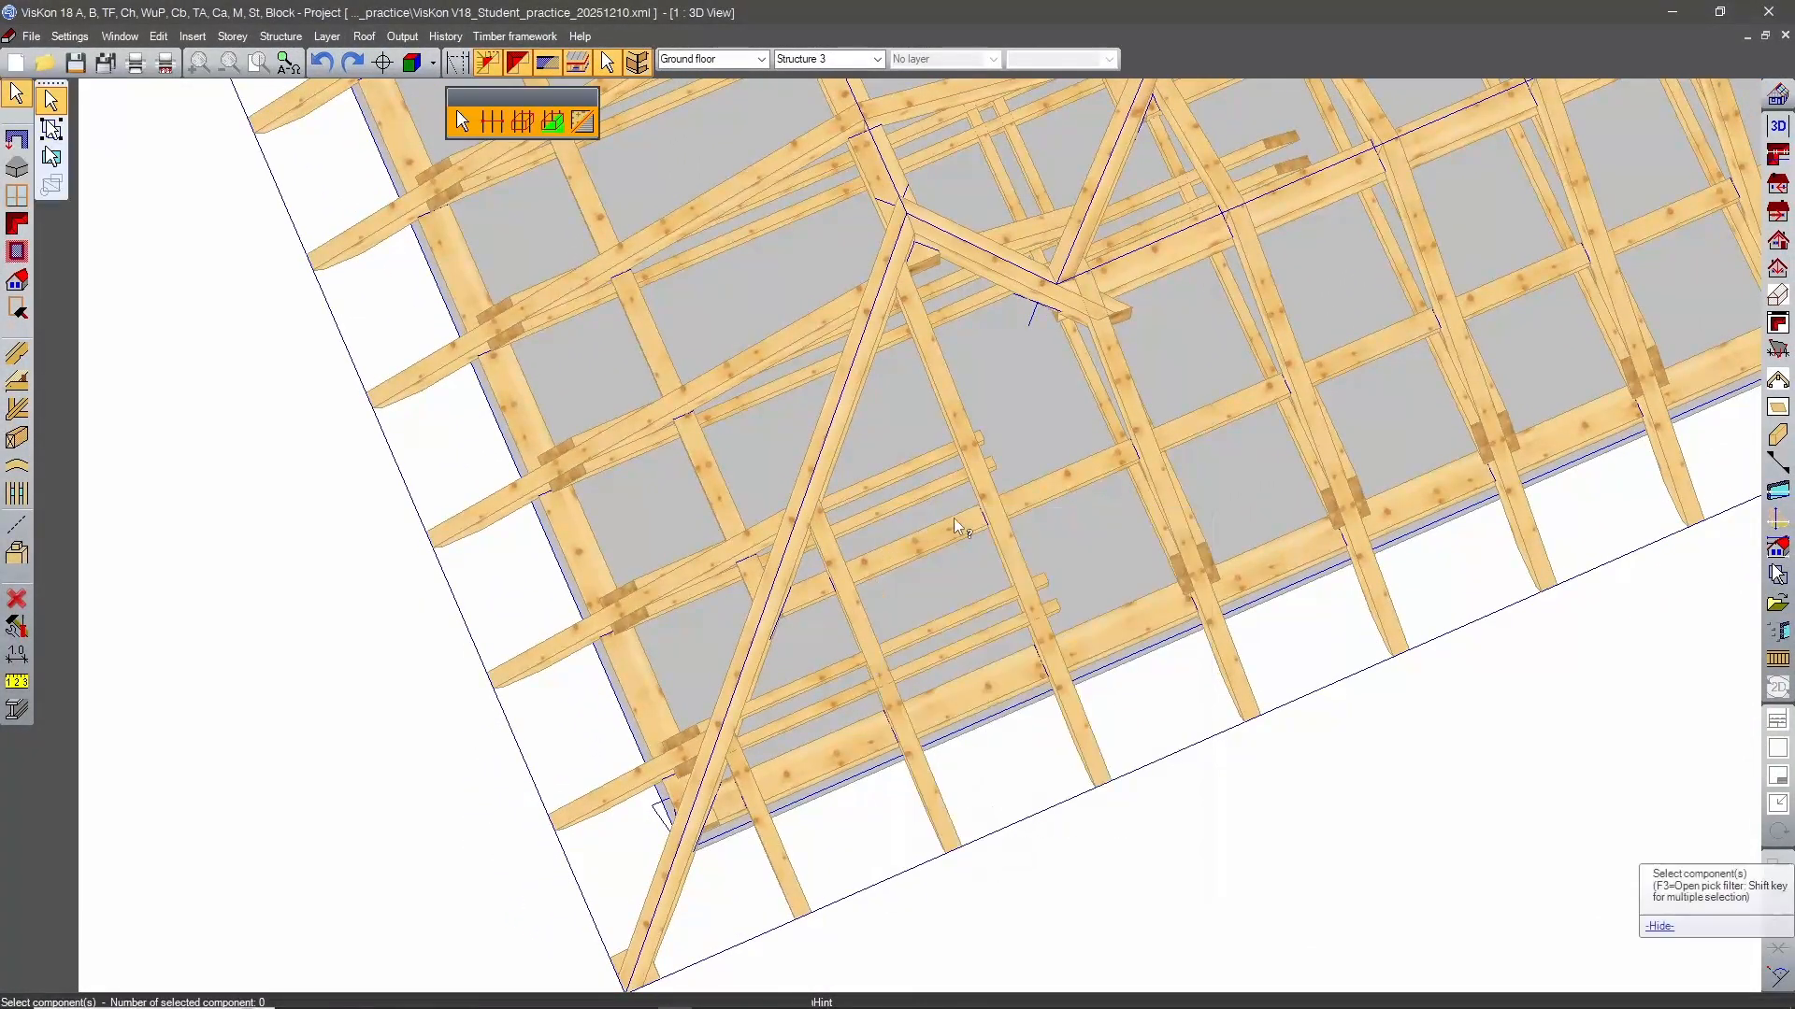
click(897, 467)
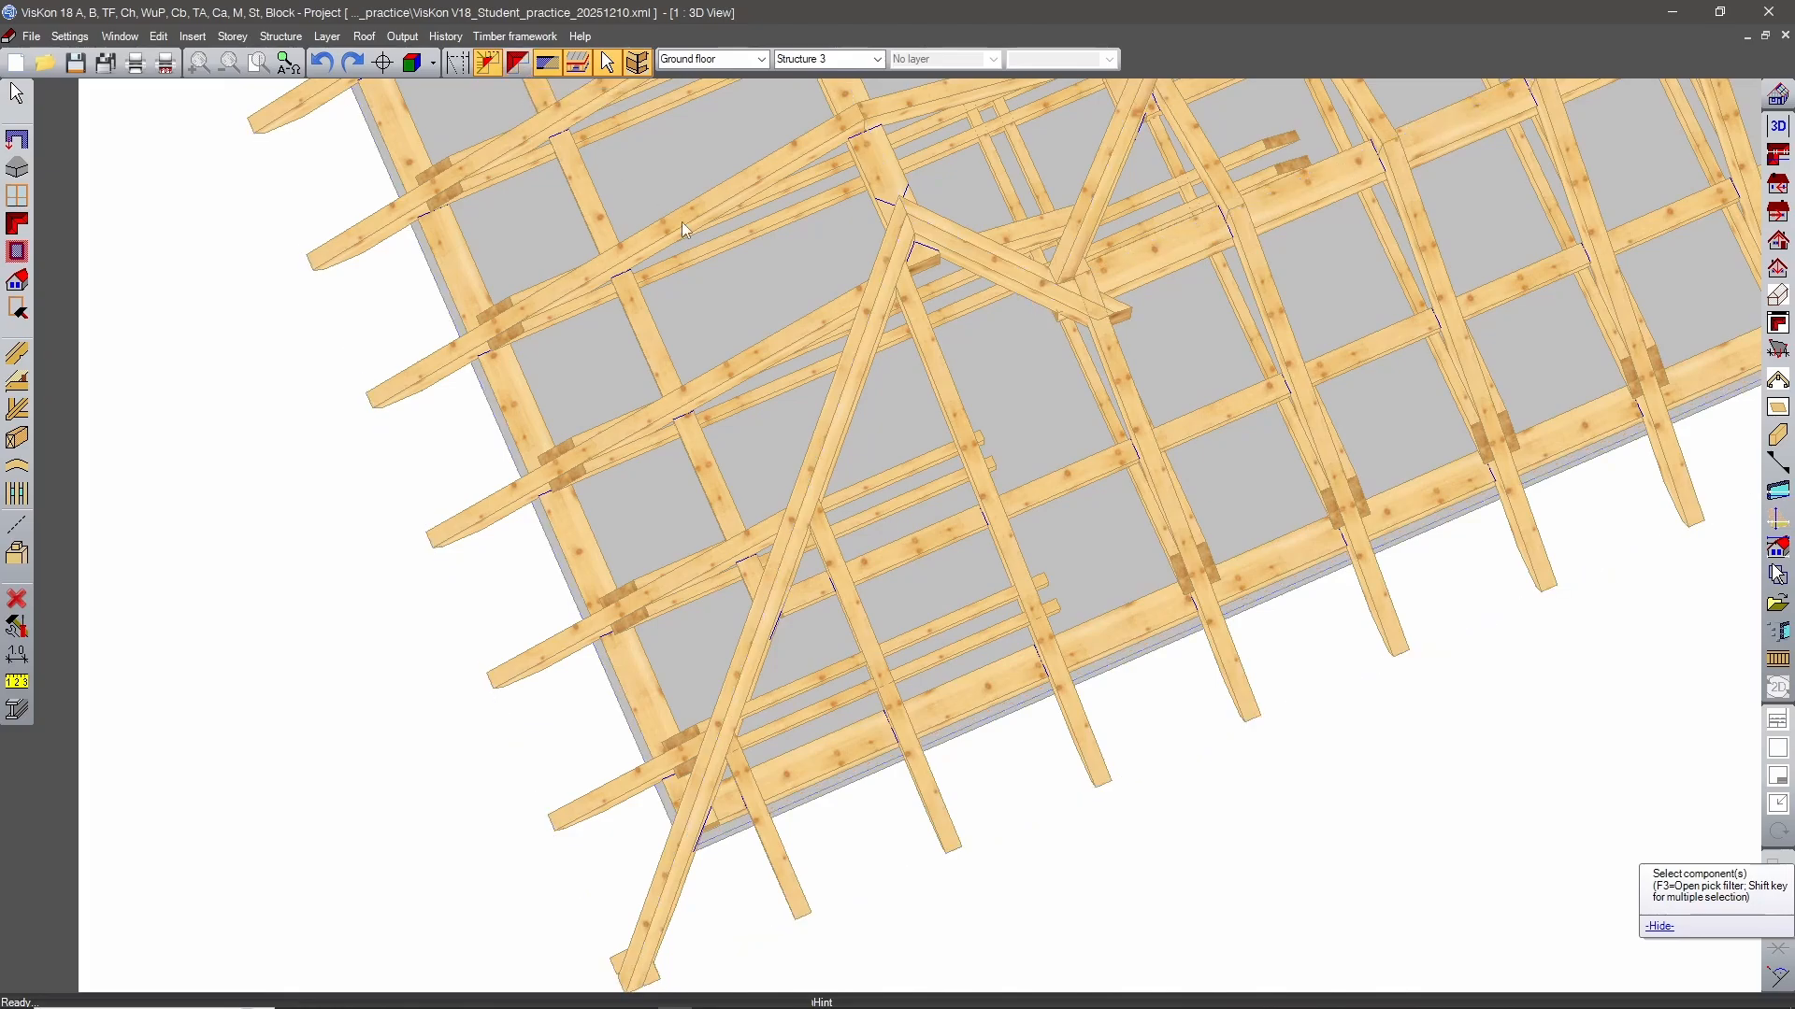
right_click(913, 537)
click(944, 550)
click(889, 474)
shift+click(899, 505)
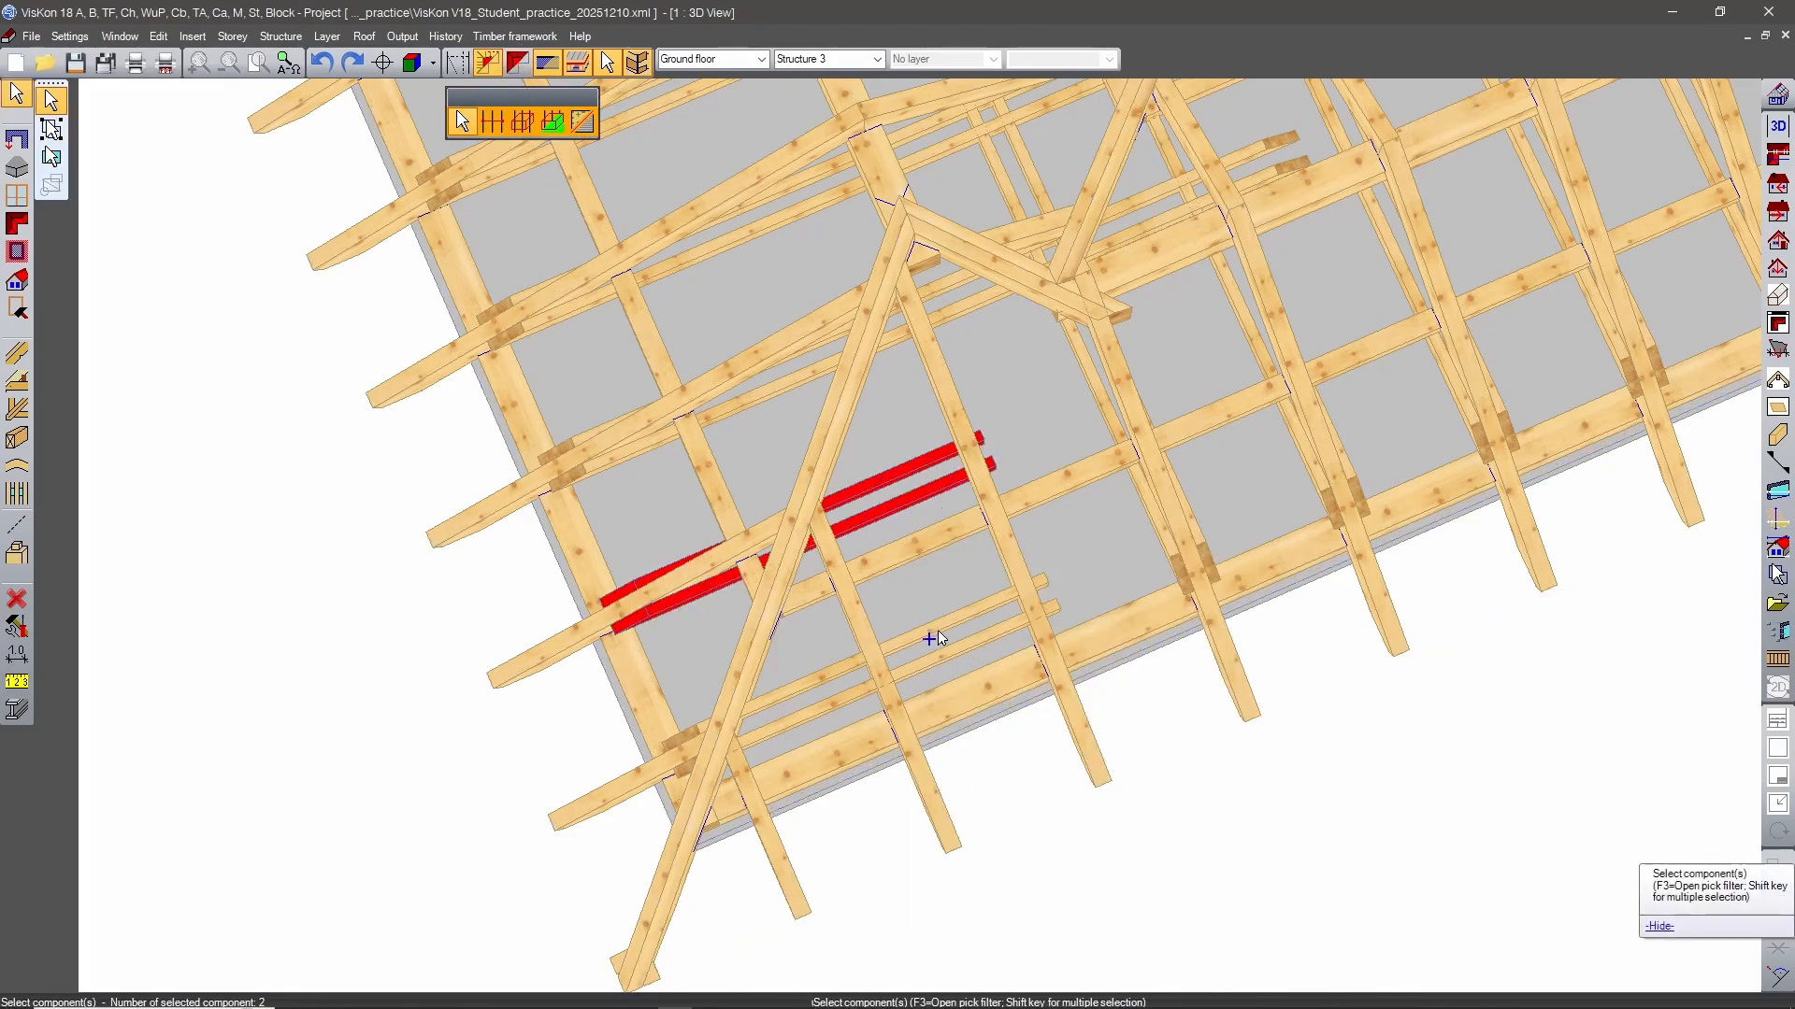
shift+click(935, 628)
shift+click(949, 655)
key(Delete)
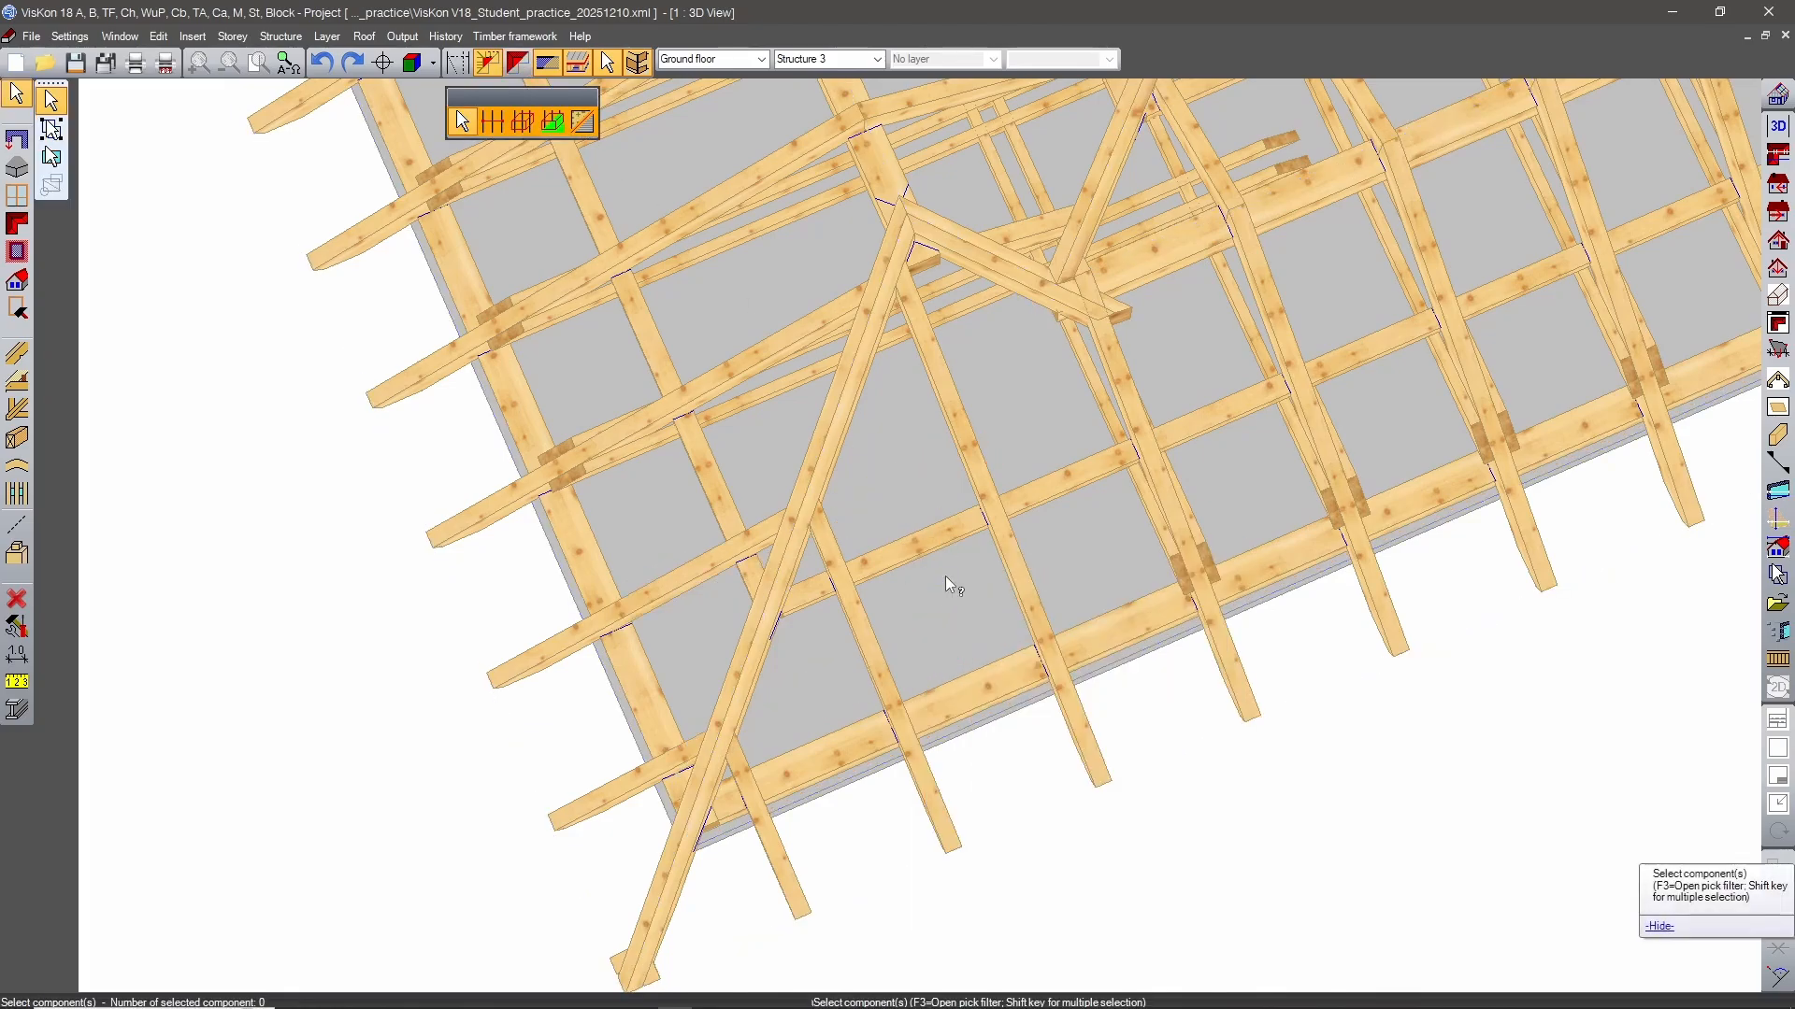
Delete the four collar beams running under the short line joining the ridges and beside the front-left block's valley.
middle_drag(945, 577, 1026, 559)
key(Escape)
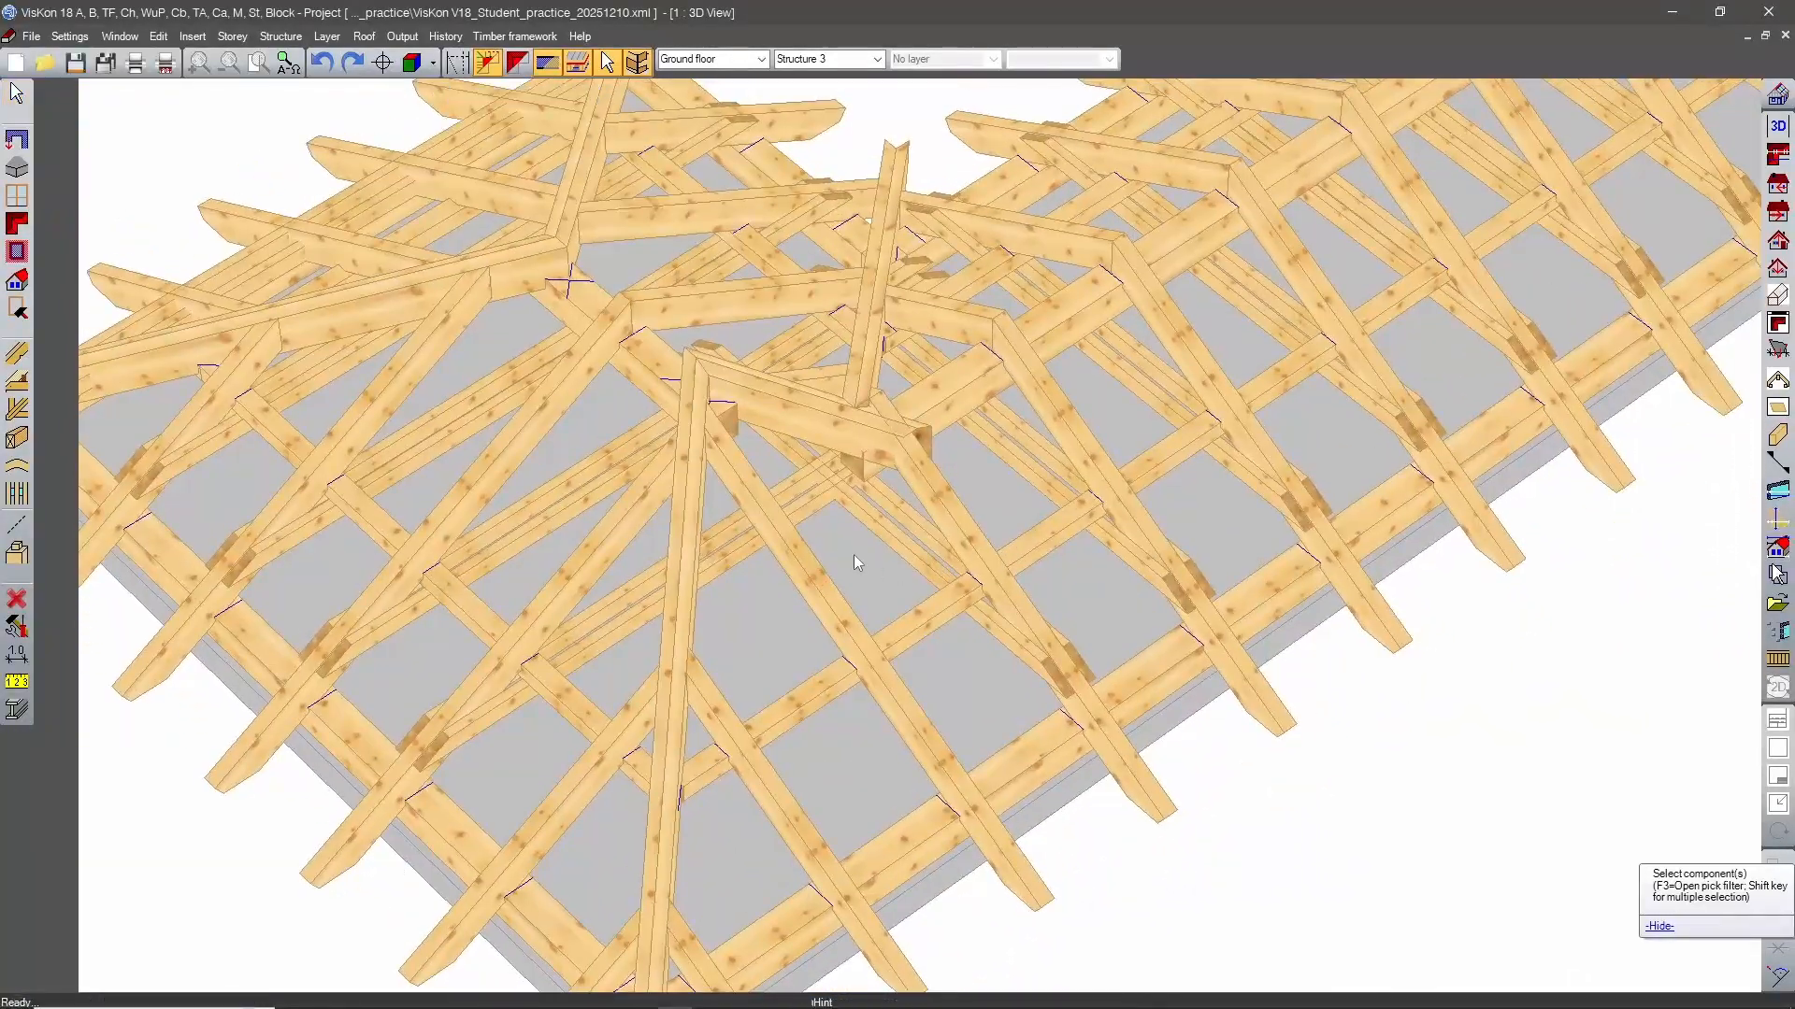
right_click(881, 561)
click(911, 577)
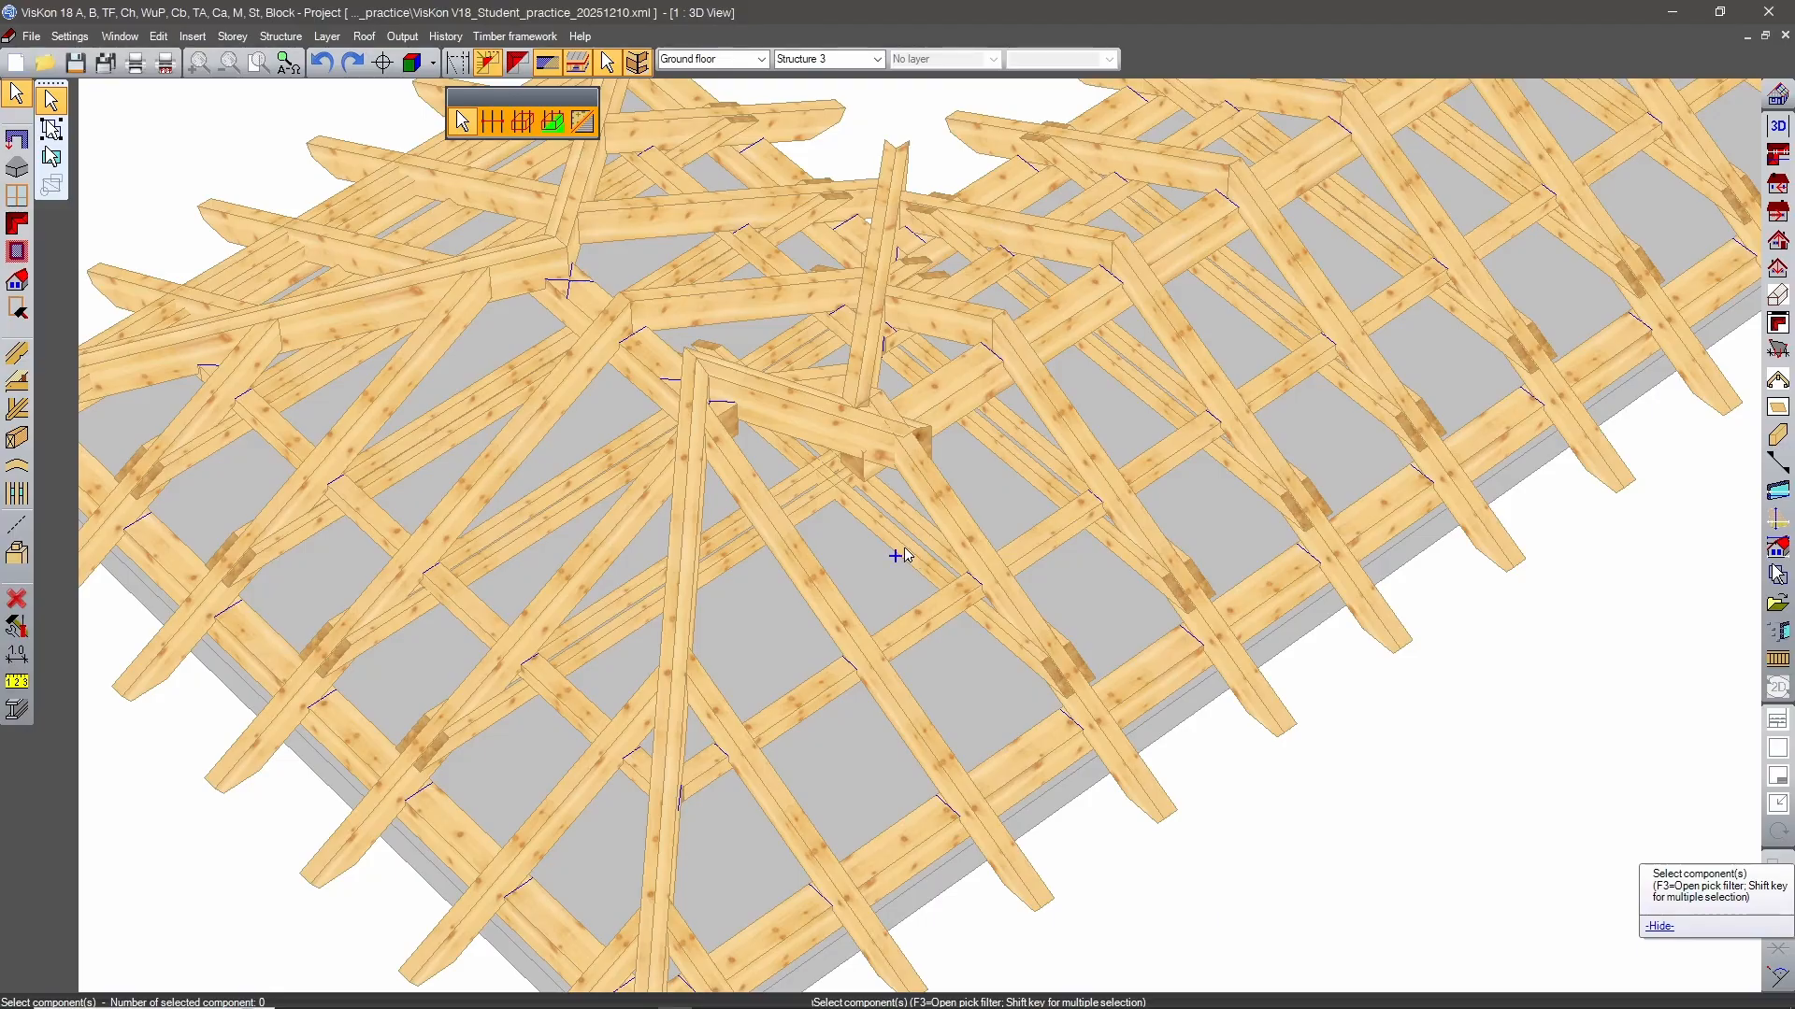
click(895, 555)
shift+click(905, 529)
shift+click(1022, 445)
shift+click(1023, 433)
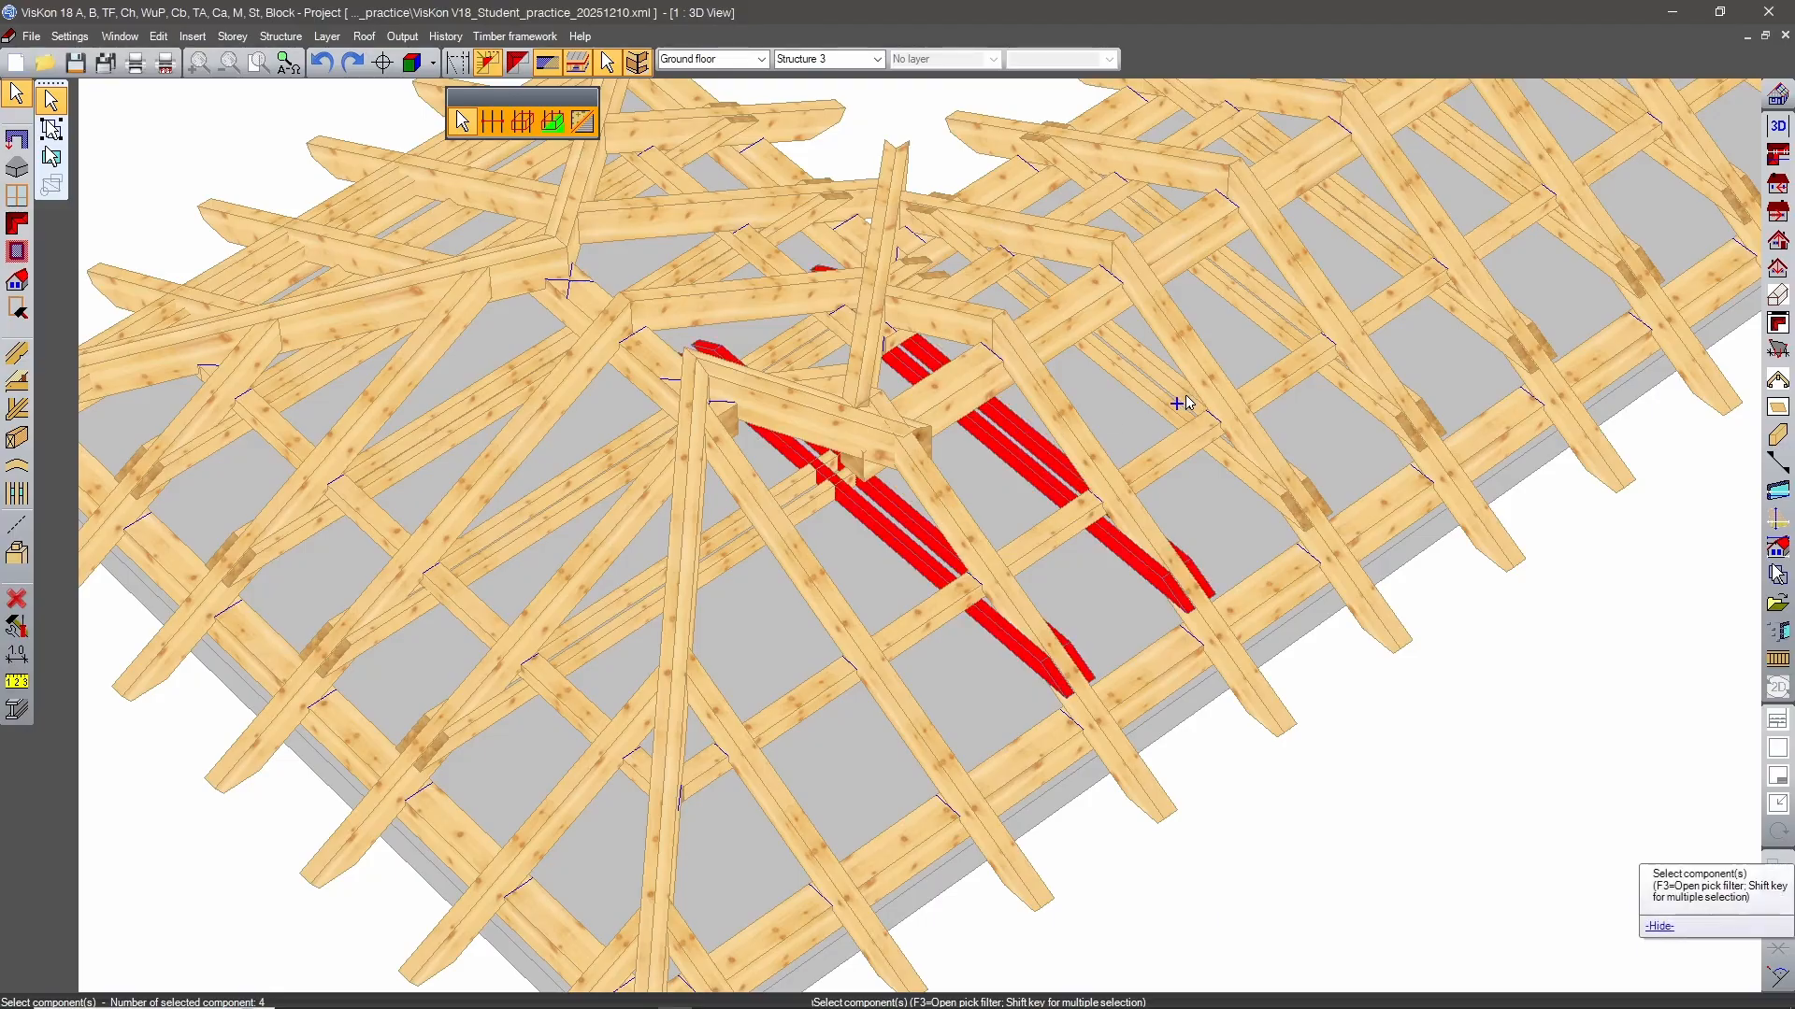
middle_drag(1182, 403, 1101, 489)
key(Delete)
scroll(885, 617, down, 2)
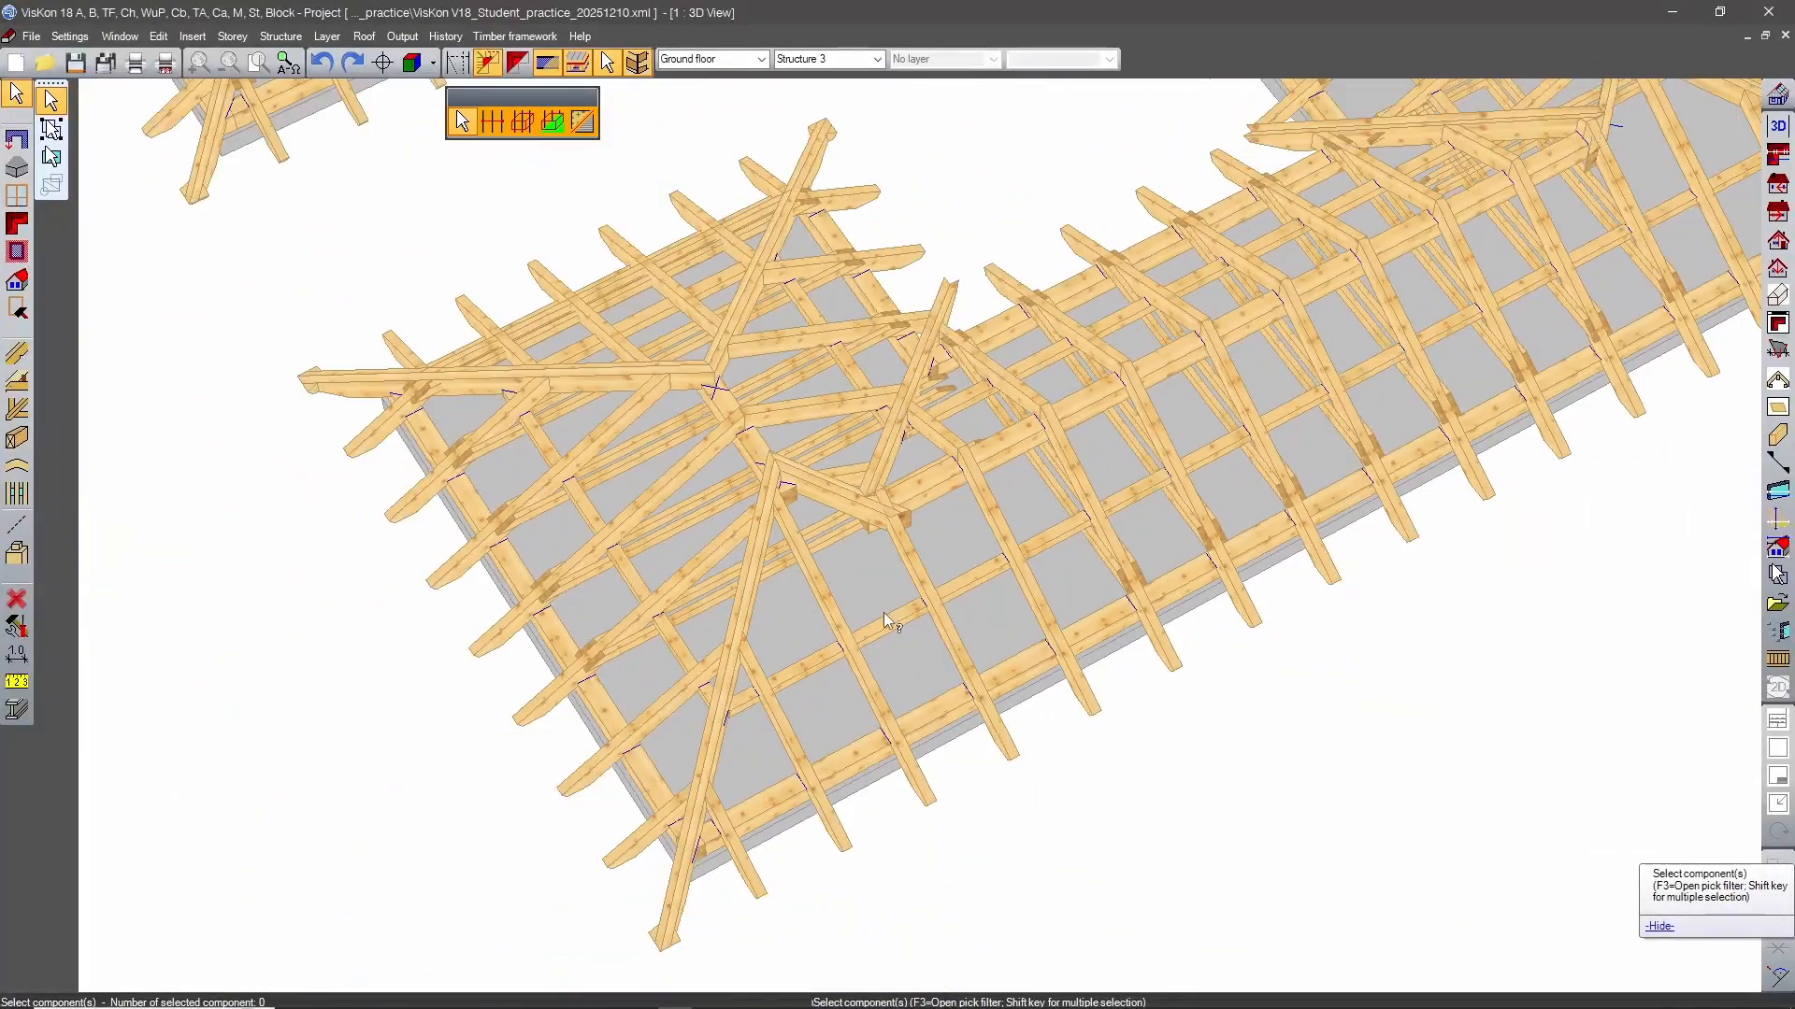
scroll(885, 620, down, 3)
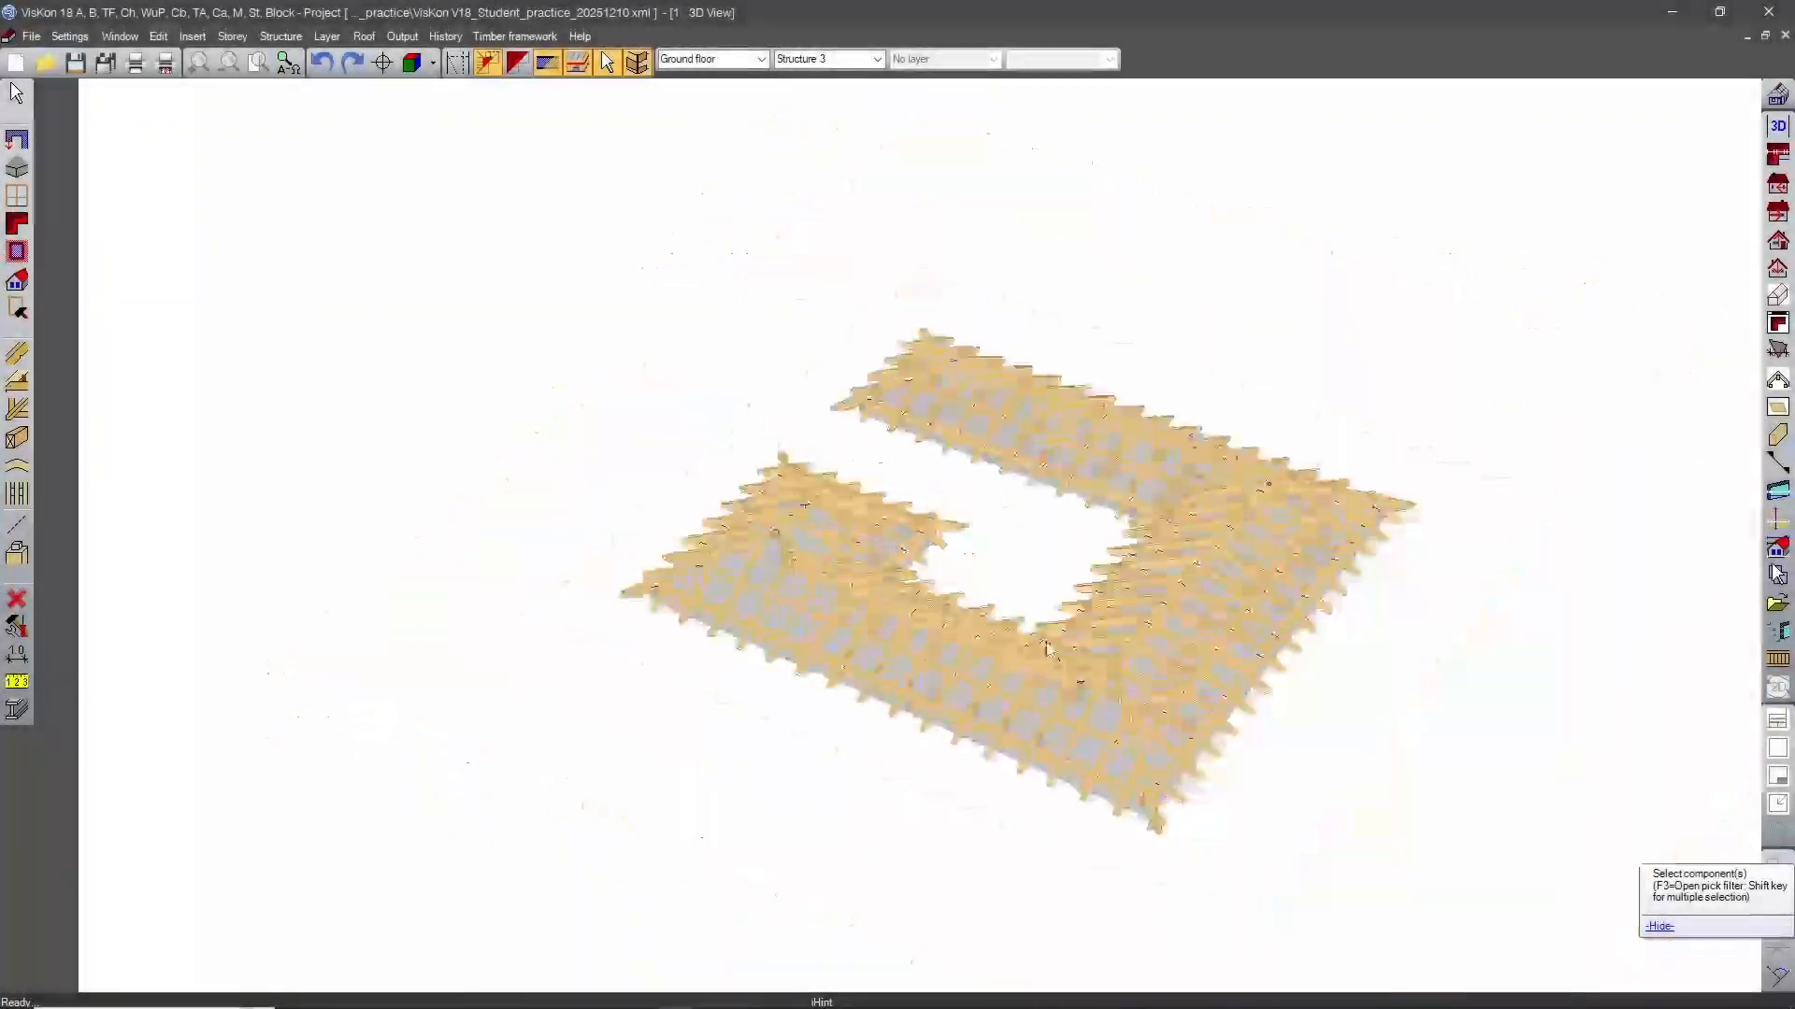
scroll(1117, 645, up, 5)
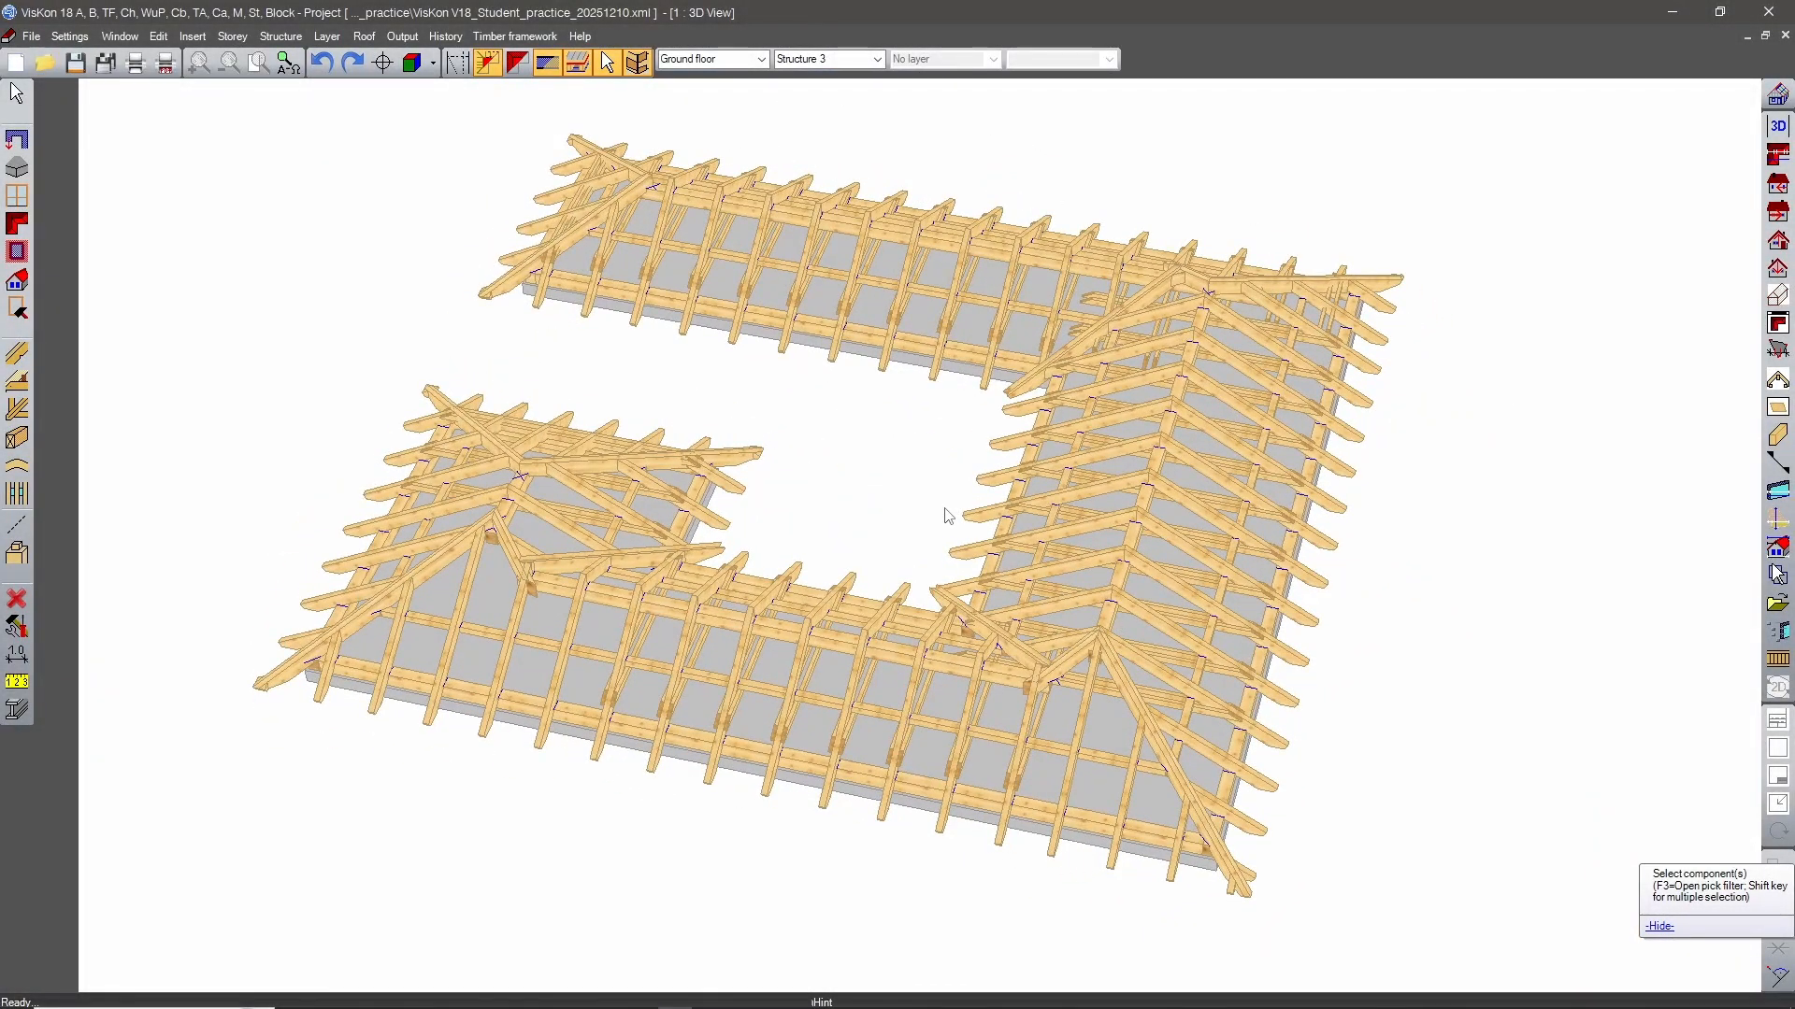
scroll(947, 516, down, 5)
middle_drag(755, 396, 1139, 481)
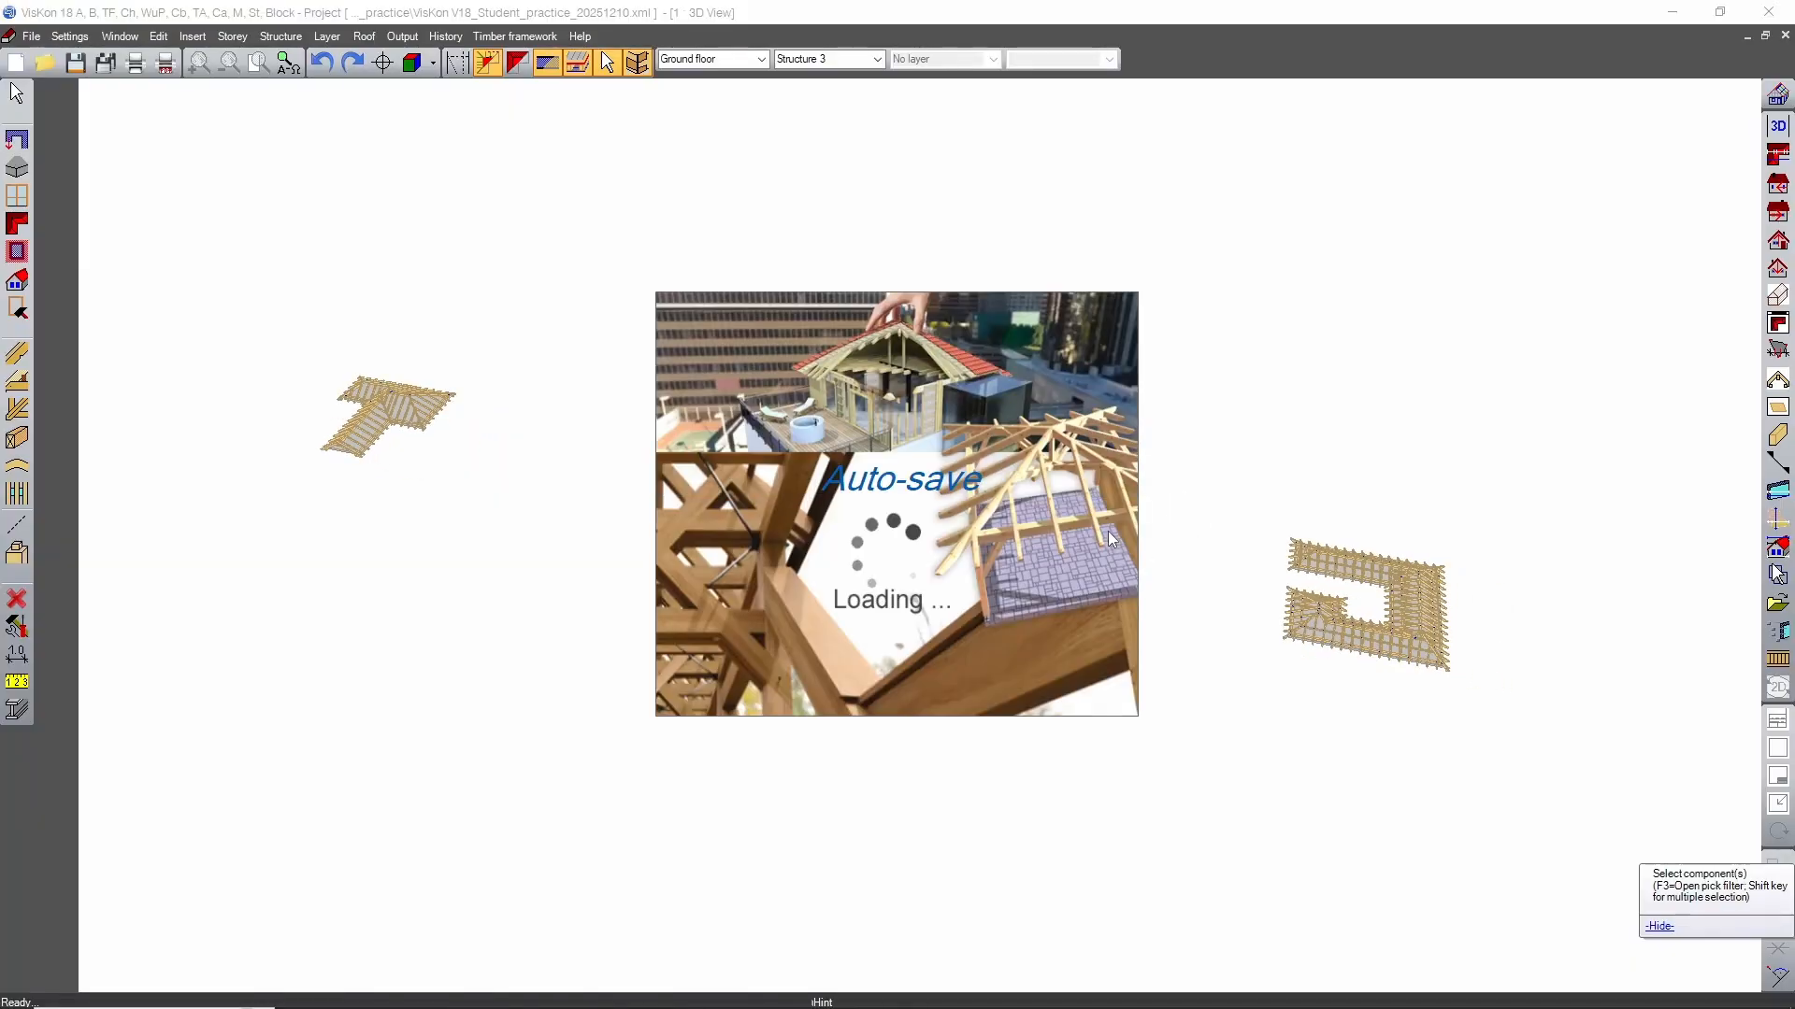